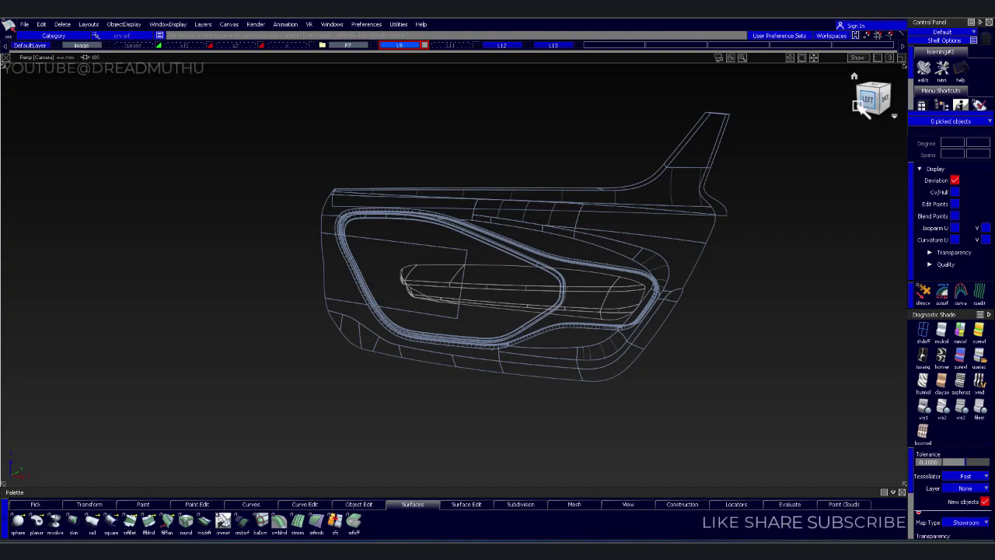
- Switch to the Left orthographic view and zoom in on the door model
alt+shift+right_drag(628, 318, 717, 229)
click(869, 99)
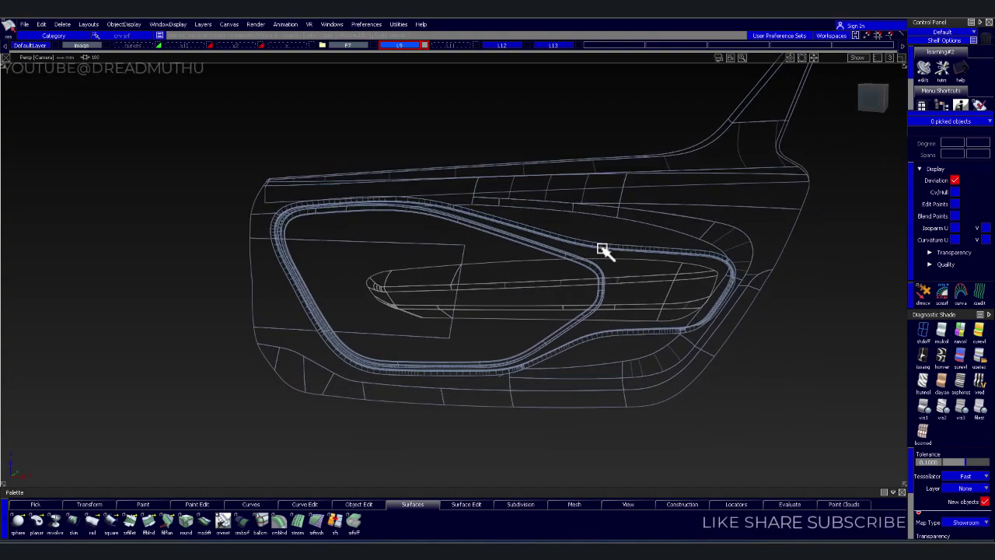
scroll(381, 260, up, 3)
scroll(422, 276, up, 3)
scroll(419, 280, up, 2)
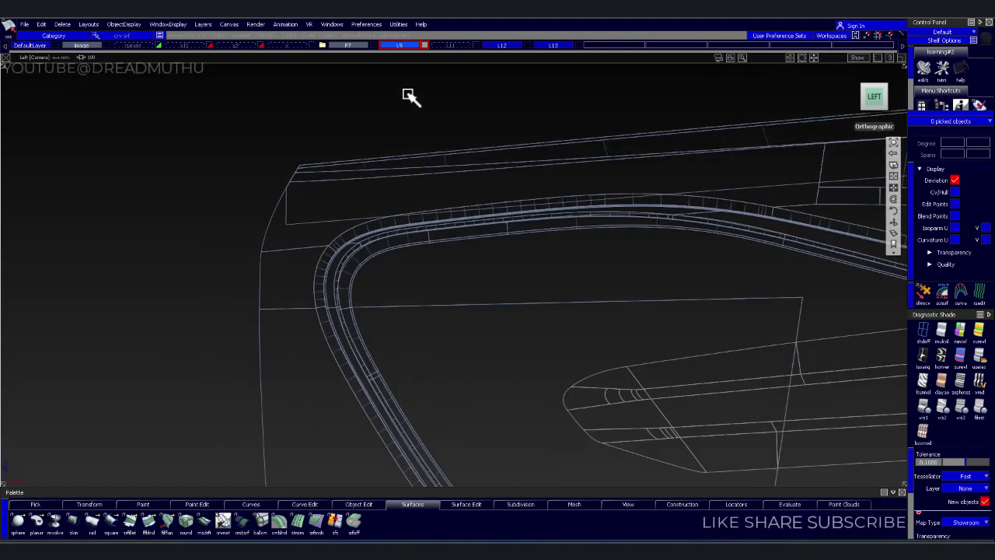
- Make body3 in the F7 layer folder the active layer and show the curves layer
click(373, 48)
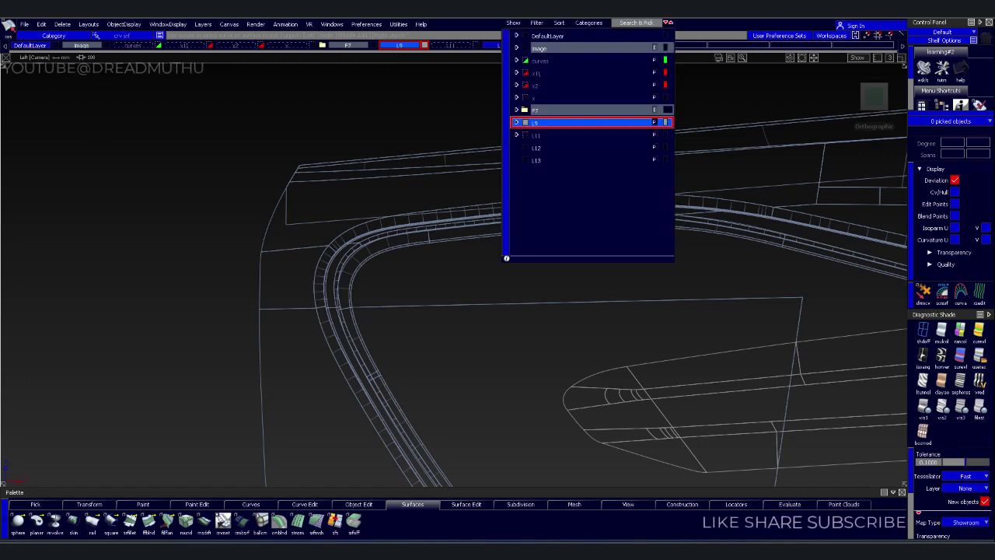
click(516, 110)
click(553, 137)
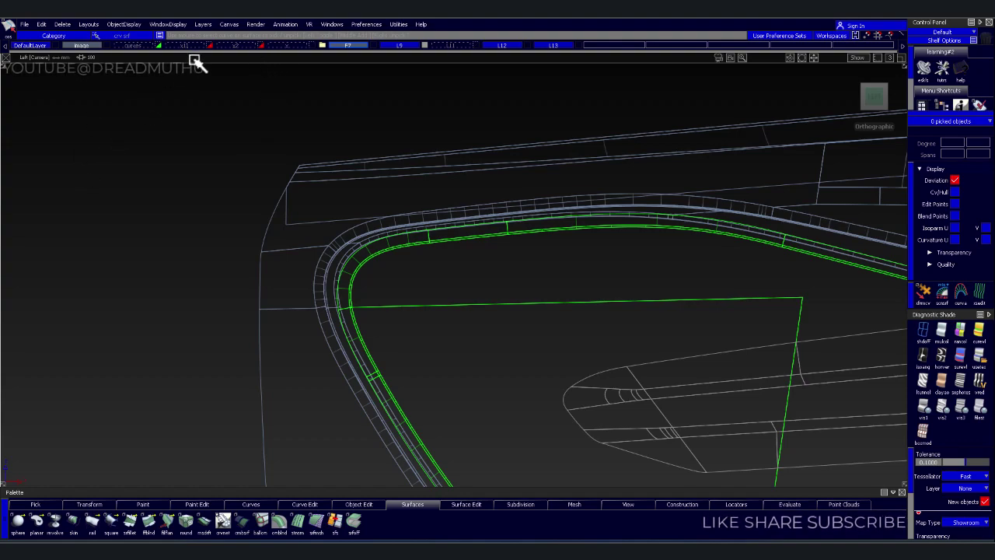
click(157, 45)
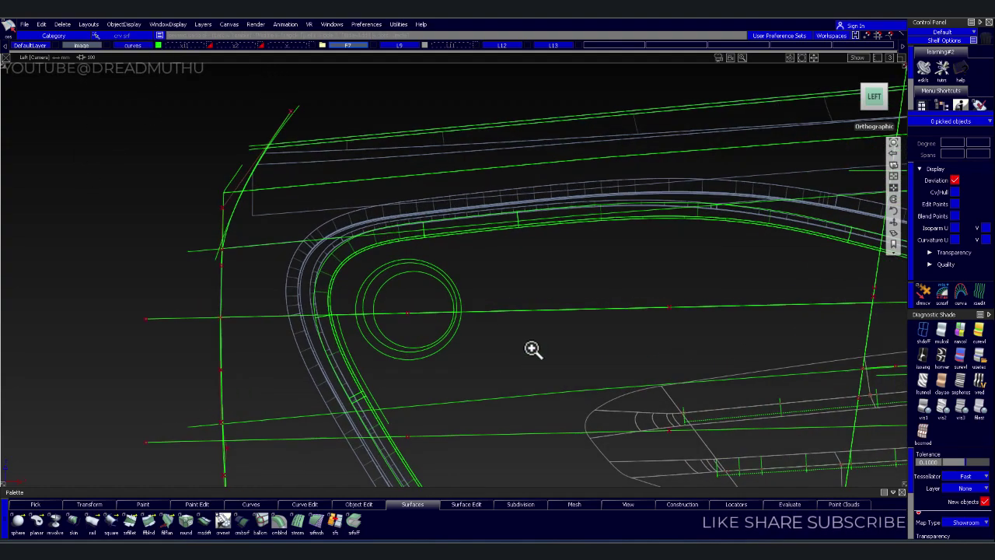
- Zoom in on the speaker circles, start Project and pick the door panel surface as the target
mouse_move(533, 349)
alt+shift+right_down()
mouse_move(644, 280)
mouse_move(530, 350)
alt+shift+right_up()
alt+shift+middle_drag(531, 350, 655, 311)
alt+shift+right_drag(655, 311, 666, 344)
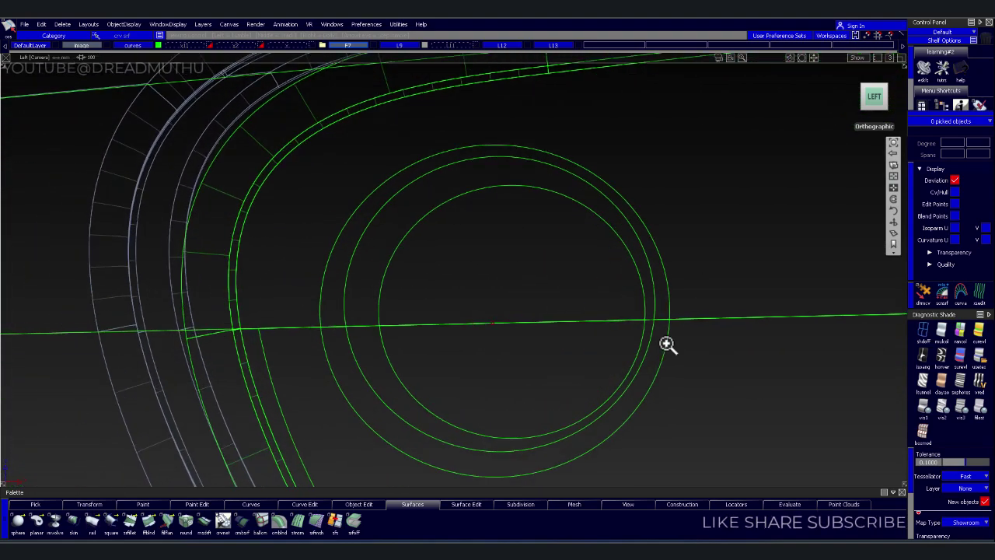
alt+shift+middle_drag(666, 345, 666, 351)
alt+shift+right_drag(666, 351, 714, 412)
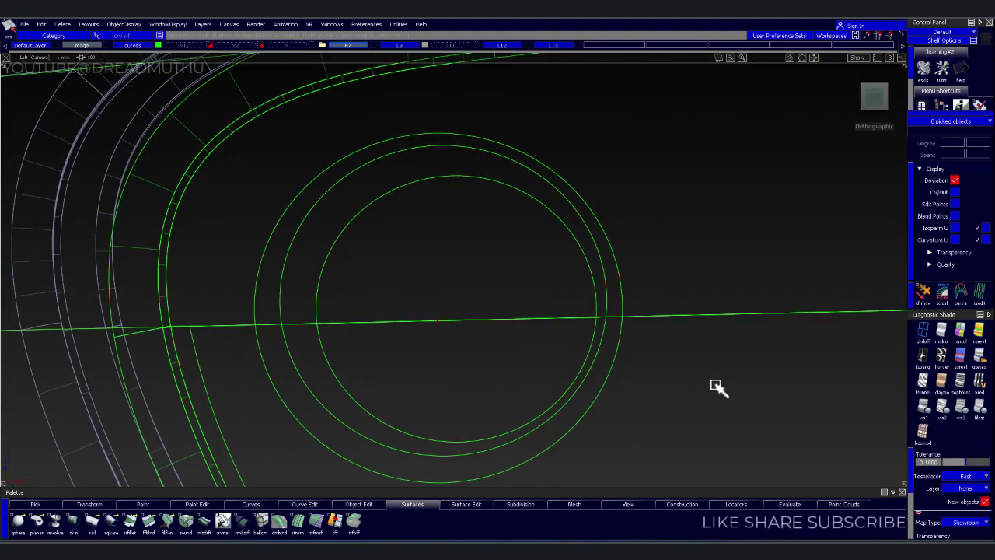
key(p)
click(668, 262)
click(663, 317)
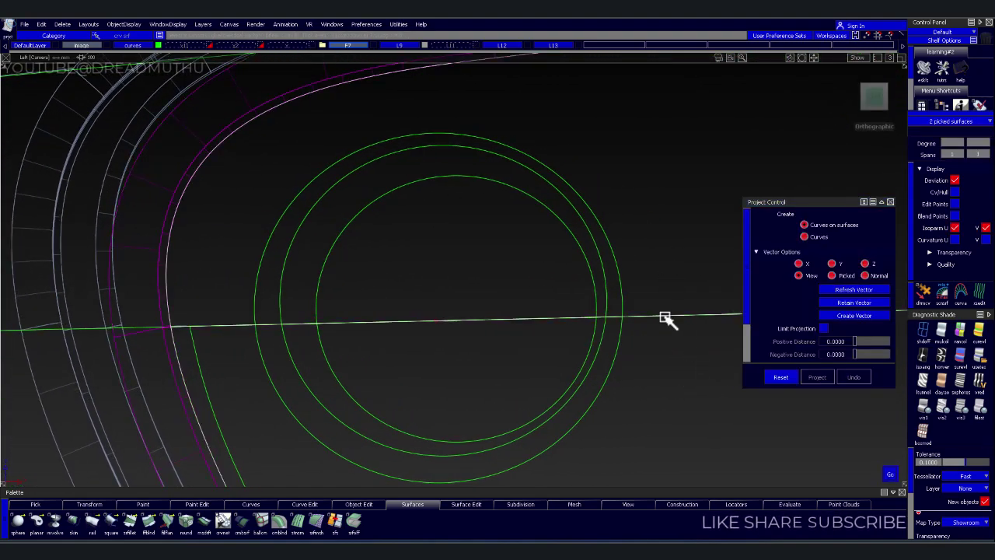
- Project the outer circle onto the panel and trim a circular speaker hole into it
click(622, 292)
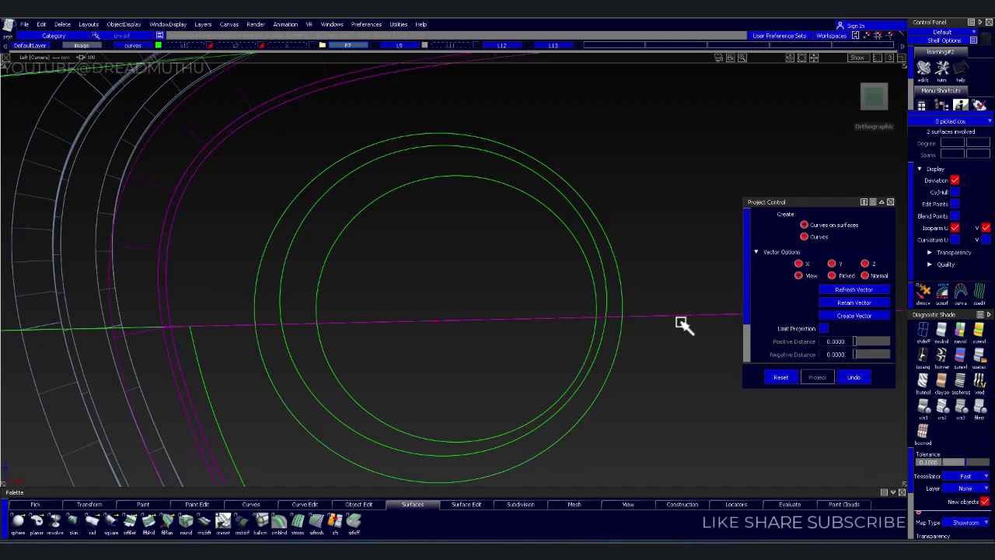
key(t)
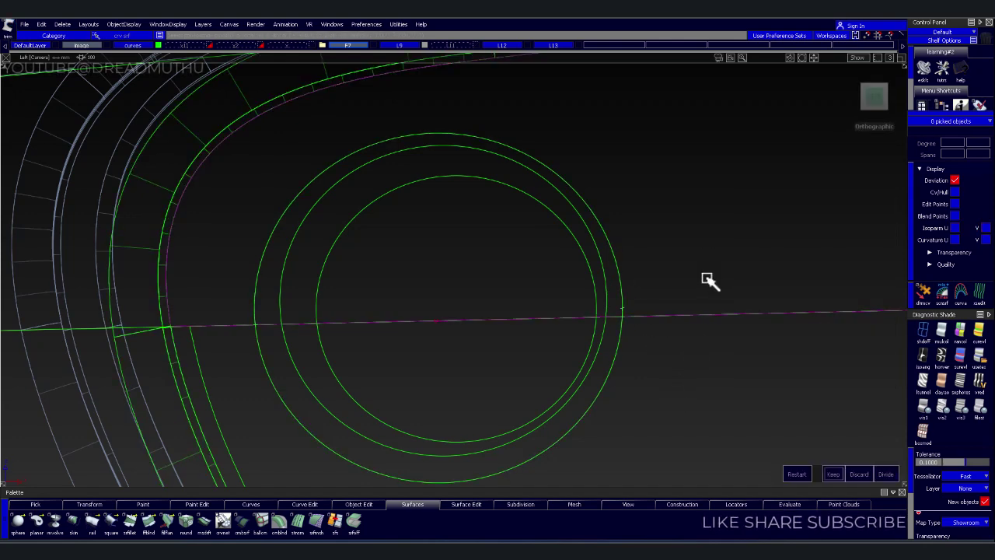
click(680, 314)
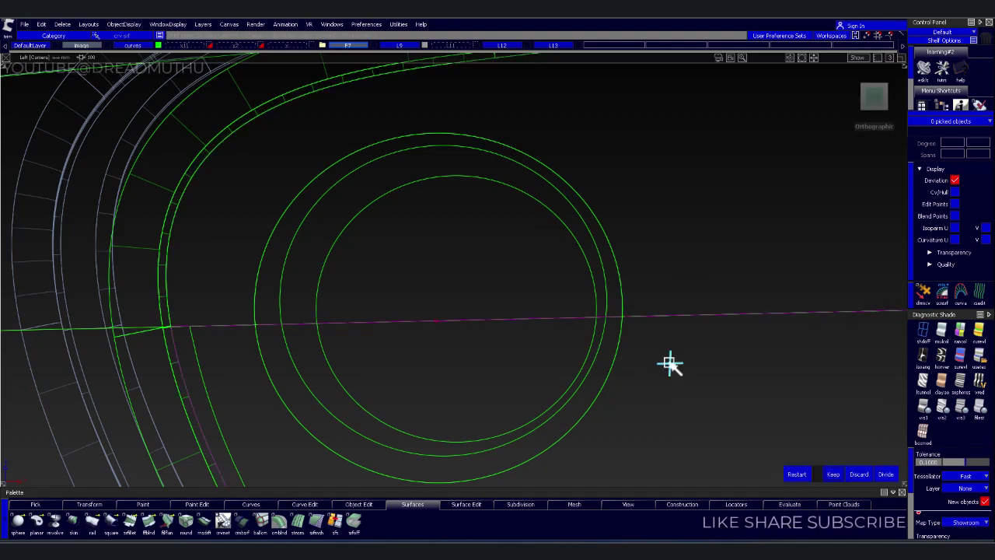
click(670, 364)
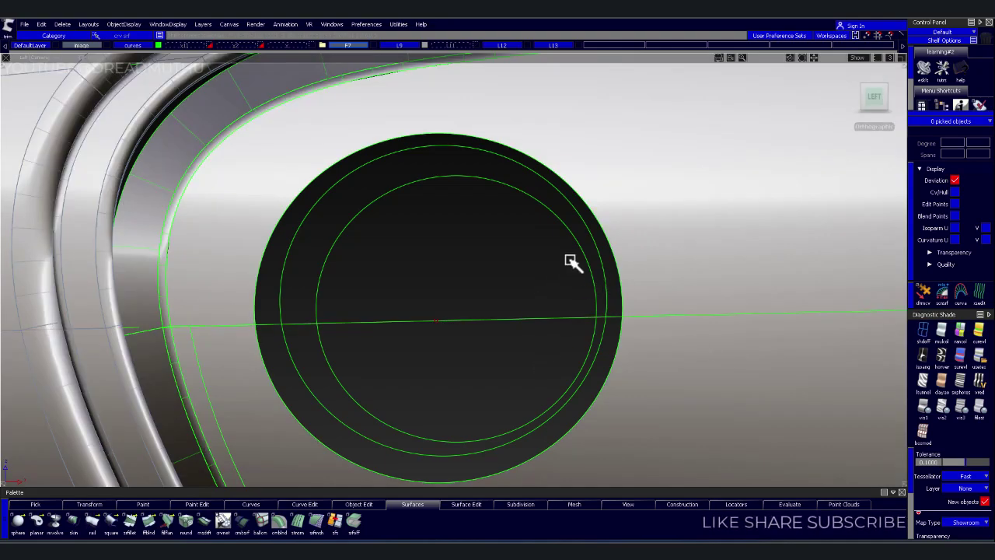
alt+shift+right_drag(571, 259, 513, 340)
mouse_move(513, 340)
alt+shift+mouse_down()
mouse_move(461, 363)
mouse_move(641, 401)
mouse_move(679, 391)
alt+shift+mouse_up()
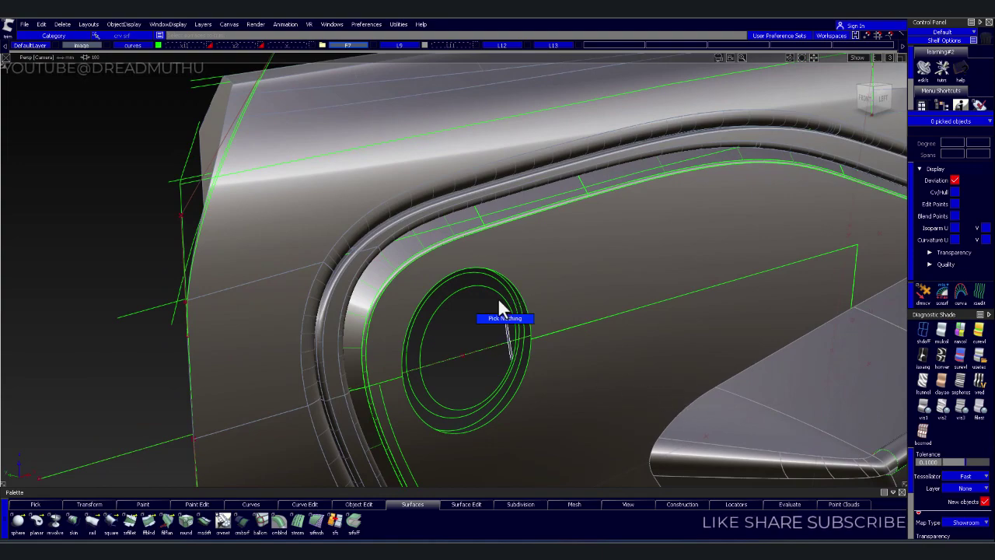
- Select the trimmed panel and its neighbour, then undo the trim so the hole closes
mouse_move(497, 307)
alt+shift+mouse_down()
mouse_move(571, 302)
mouse_move(588, 346)
alt+shift+mouse_up()
click(579, 295)
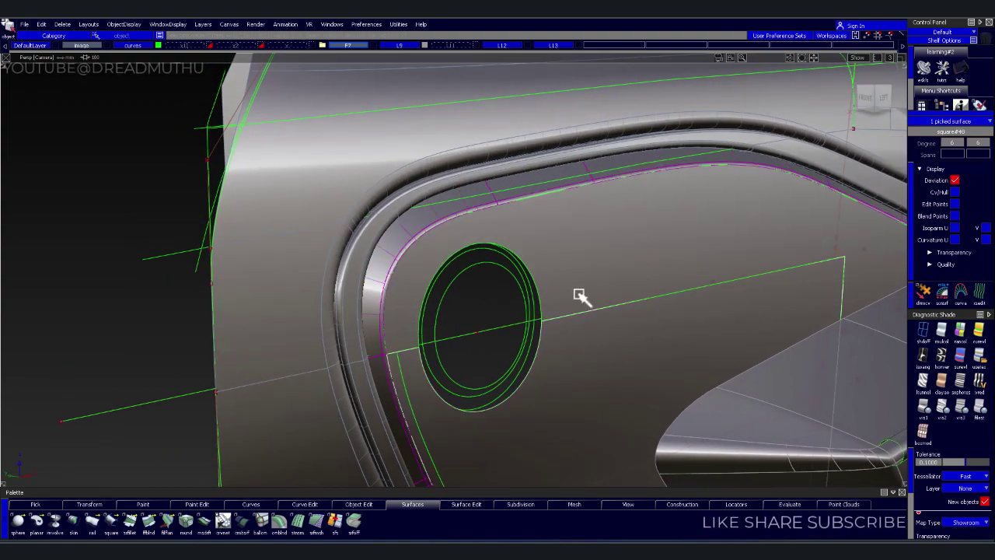
shift+click(579, 295)
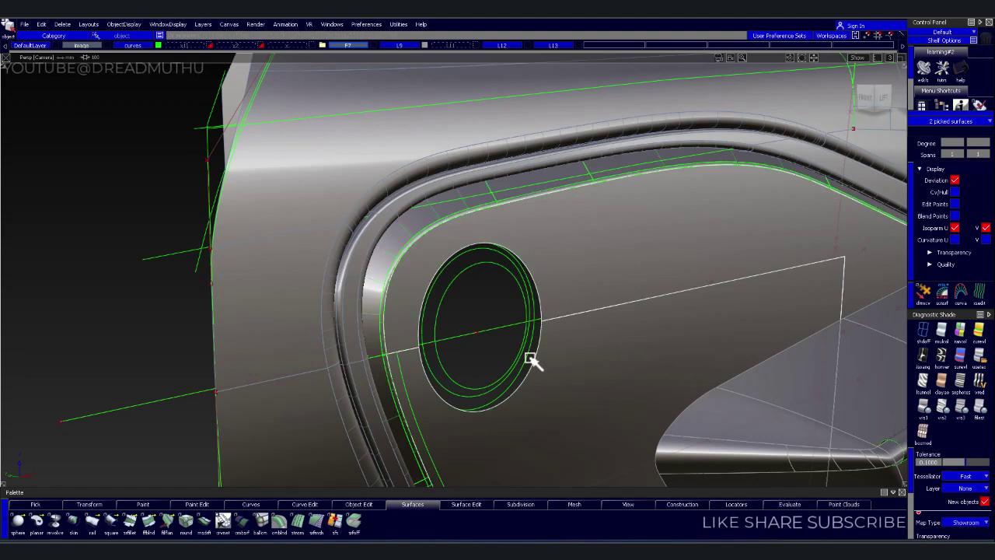
scroll(513, 359, up, 5)
scroll(517, 362, down, 5)
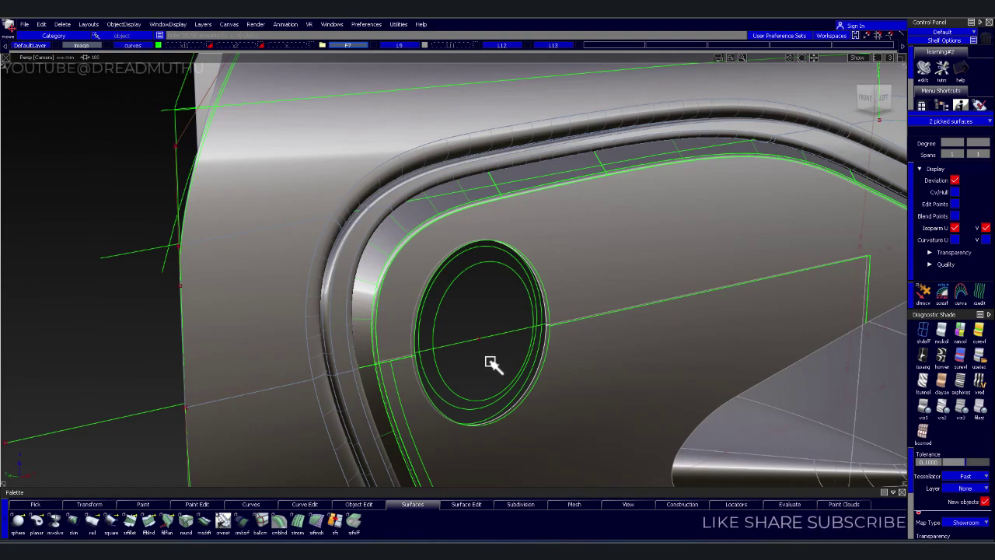
key(ctrl+z)
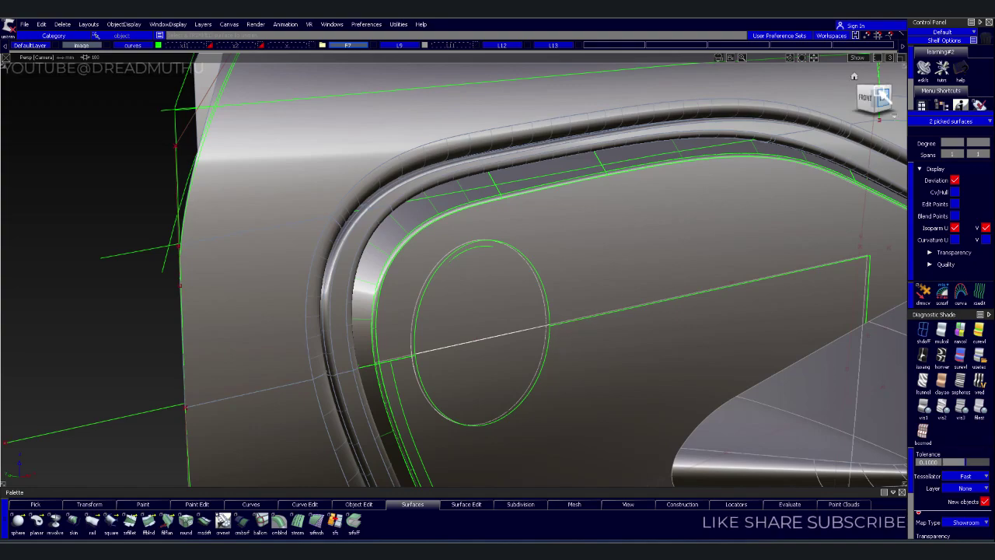
- In the Left wireframe view, start Project and pick both door panel surfaces as targets
click(881, 97)
scroll(582, 250, up, 3)
scroll(583, 250, up, 1)
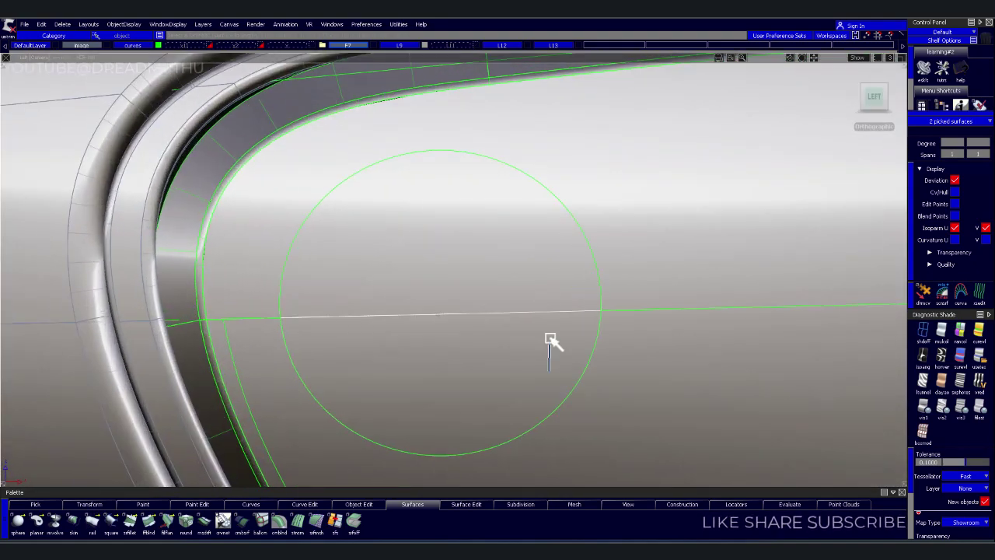
click(551, 340)
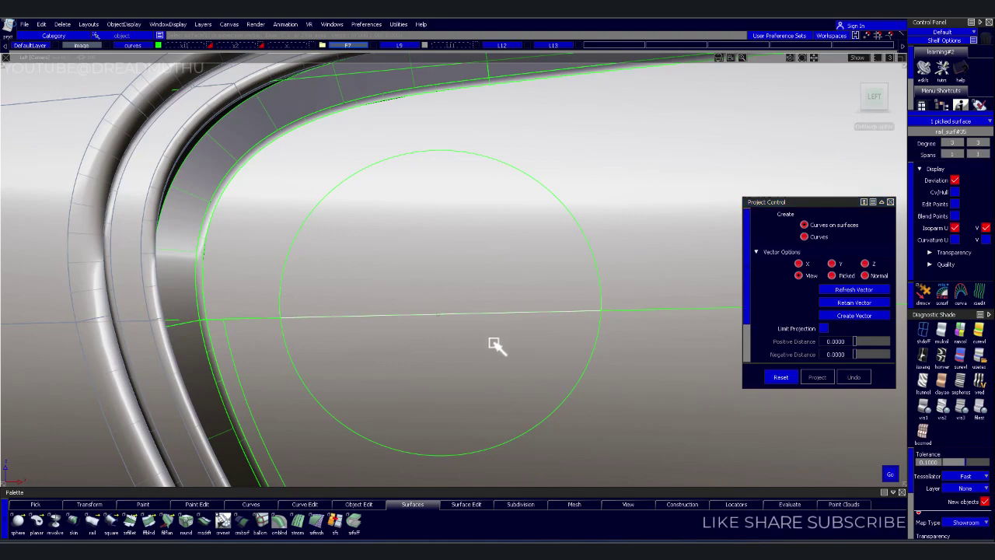
click(493, 313)
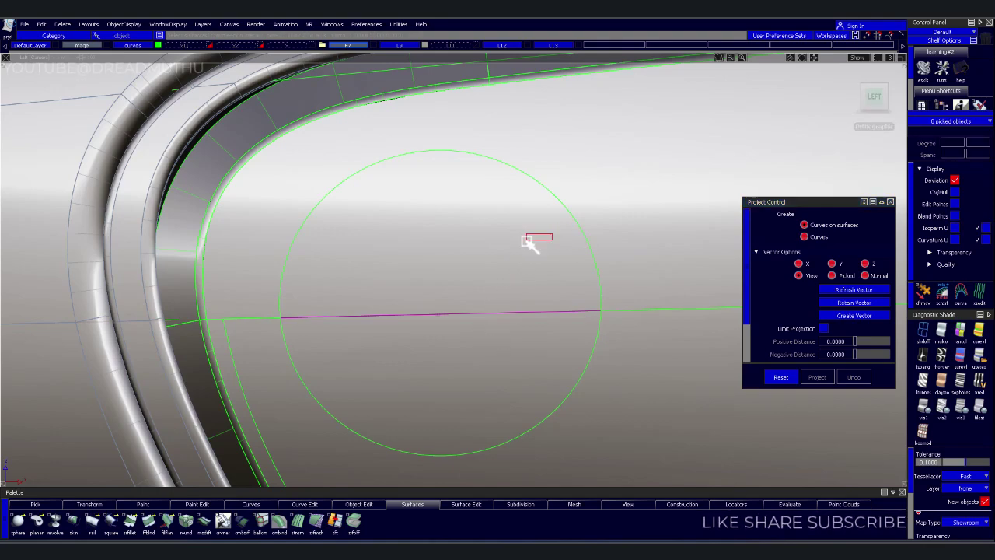
click(923, 336)
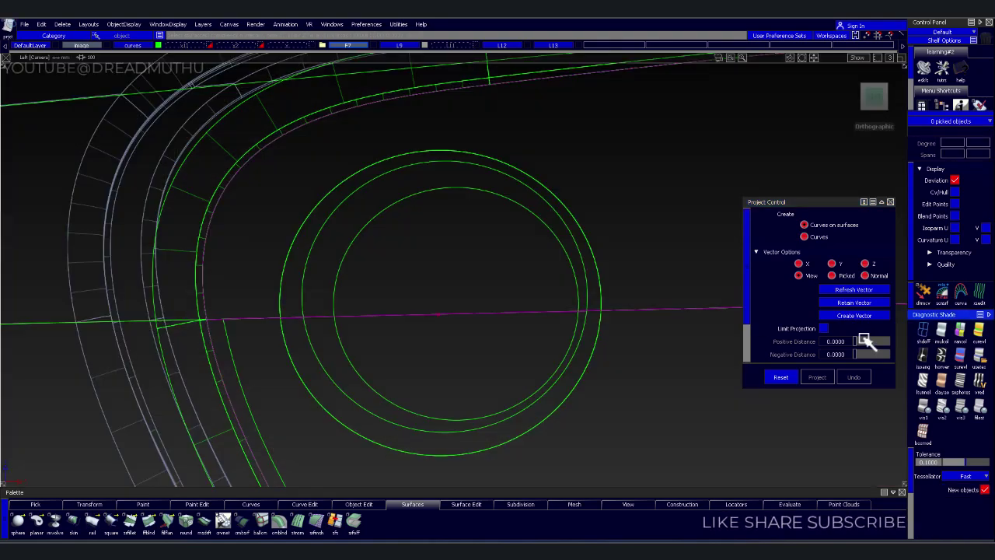
click(548, 225)
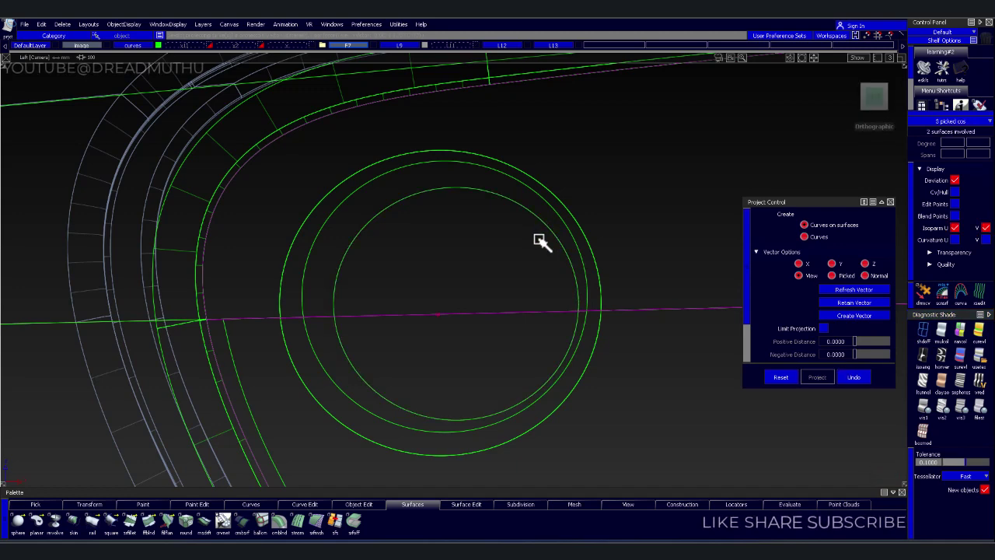
click(464, 336)
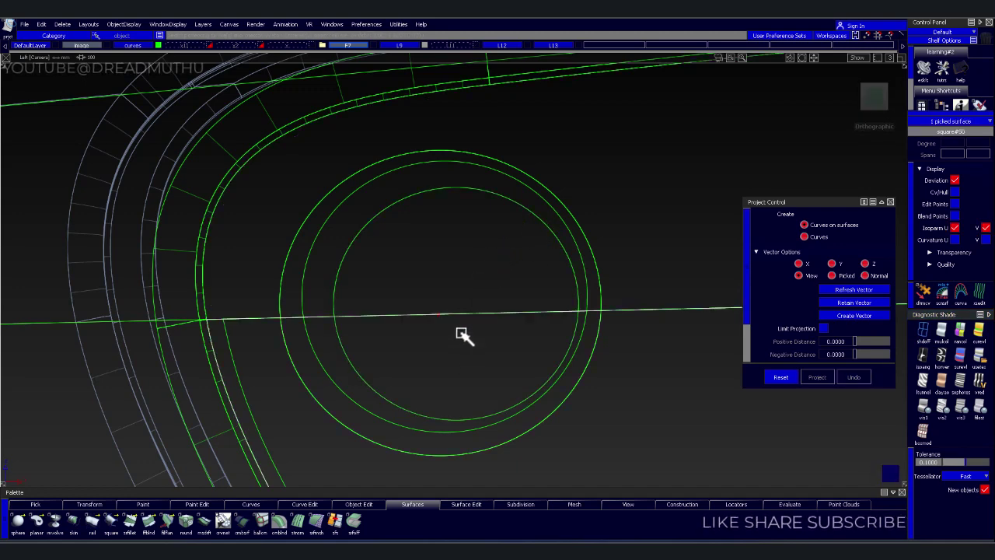
key(Return)
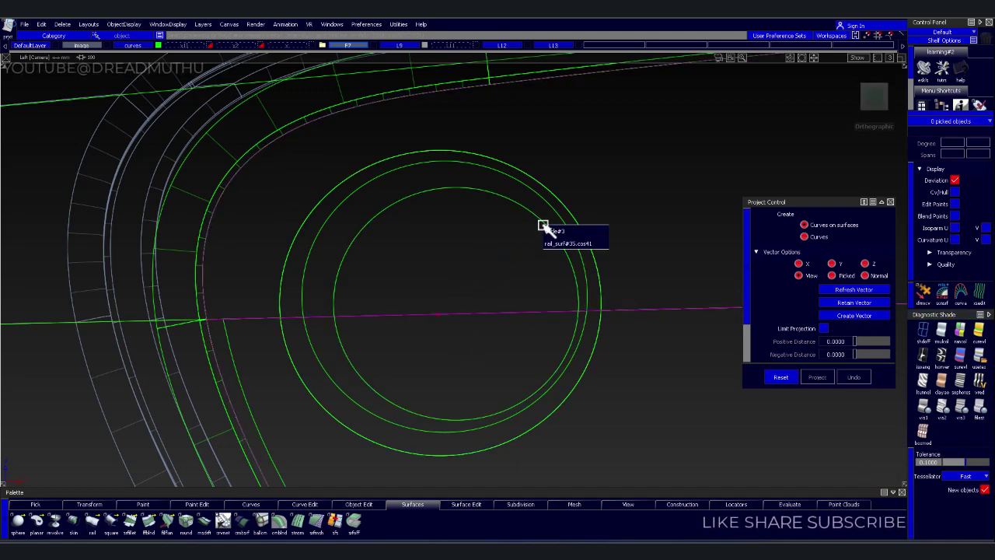
- Project the inner circle onto both surfaces and trim the panel along it
click(553, 231)
key(Return)
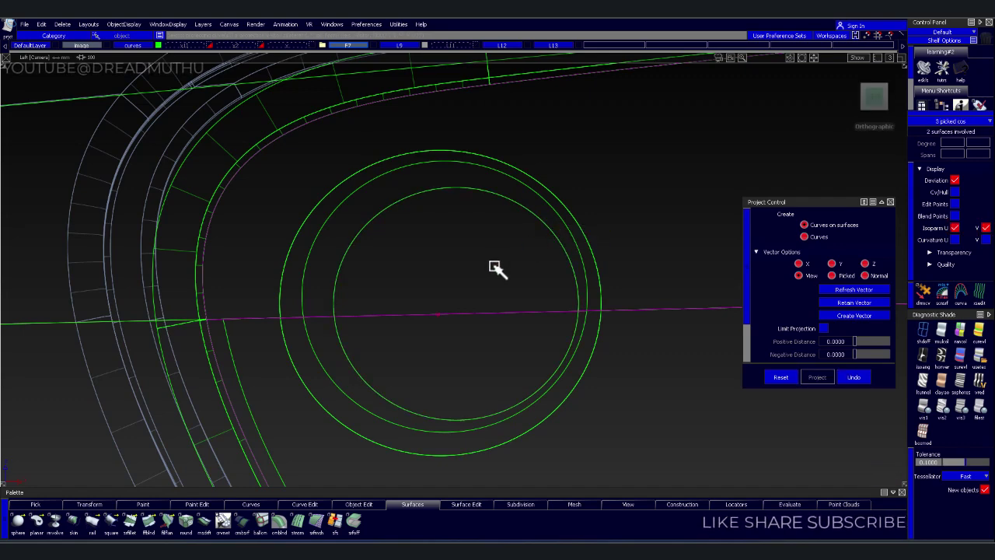
key(Escape)
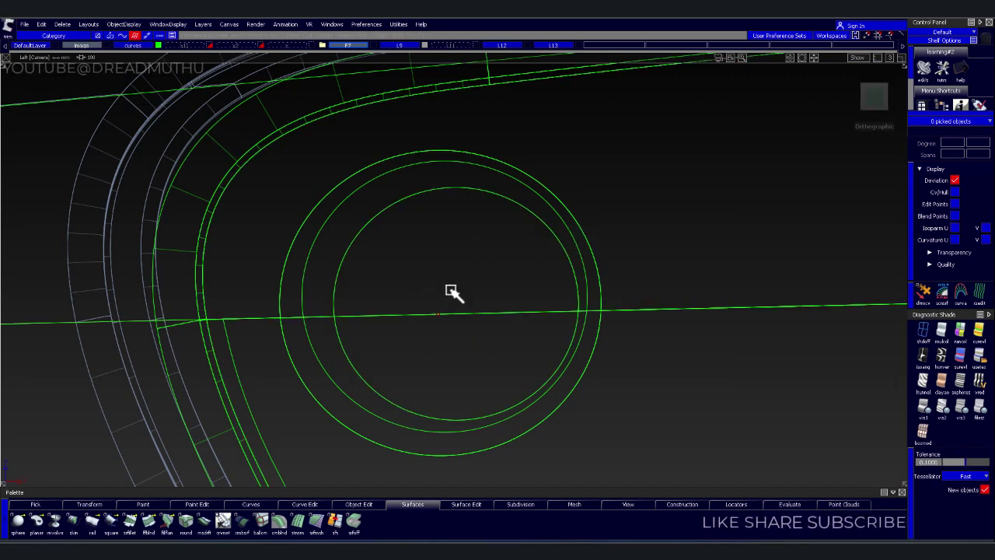
click(464, 344)
key(Return)
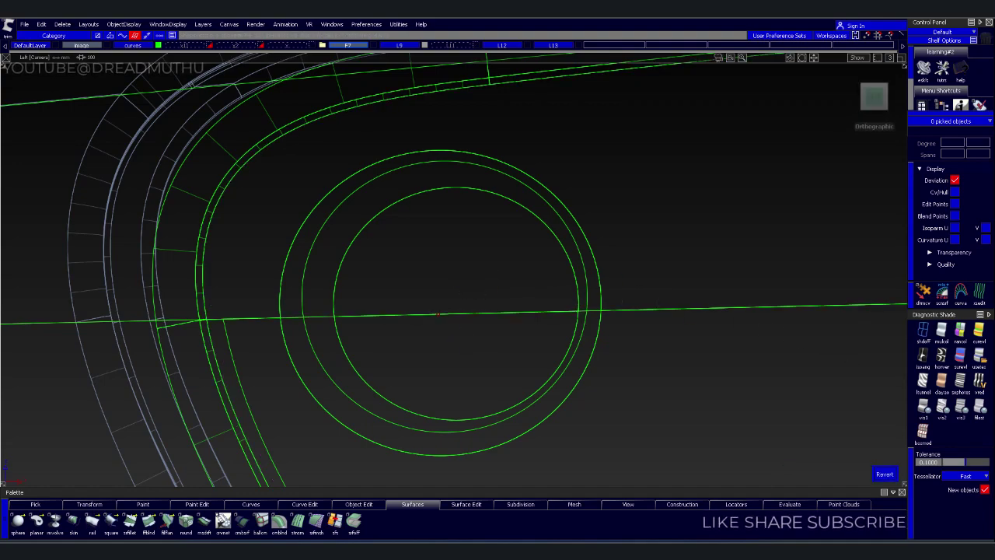
- Return to shaded display, pick the ring's circle curve and assign it to layer body3
click(981, 359)
mouse_move(582, 240)
alt+shift+mouse_down()
mouse_move(493, 362)
mouse_move(670, 378)
mouse_move(617, 355)
mouse_move(510, 349)
alt+shift+mouse_up()
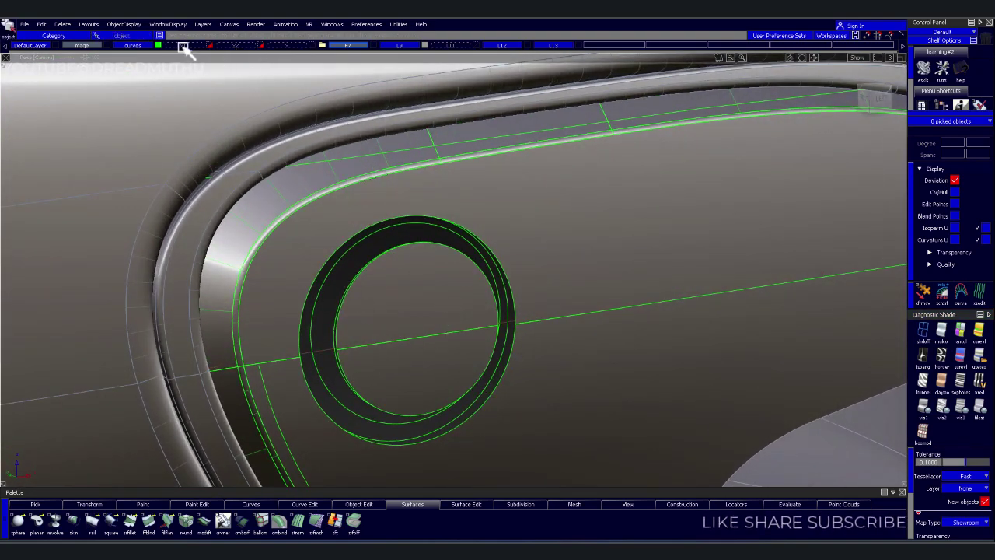
click(159, 46)
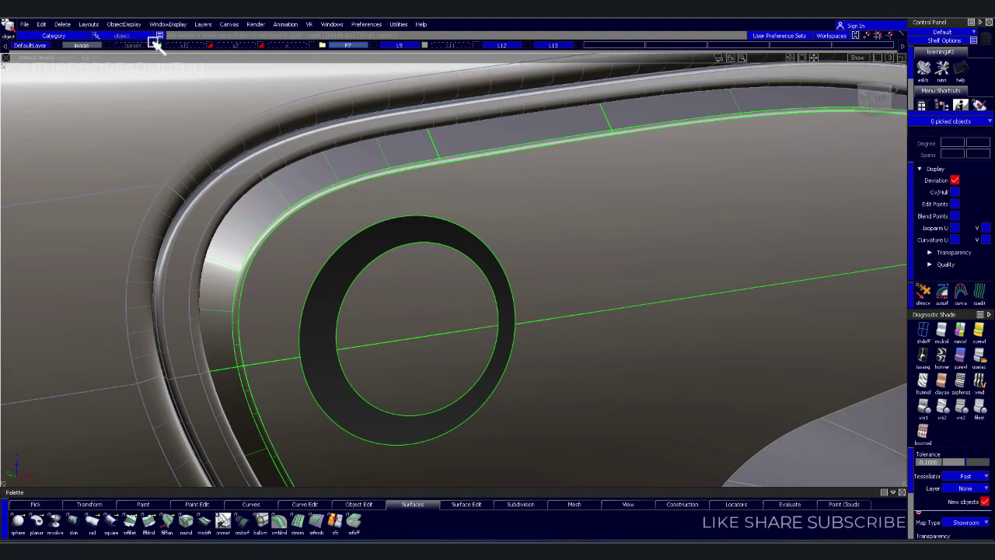
click(159, 45)
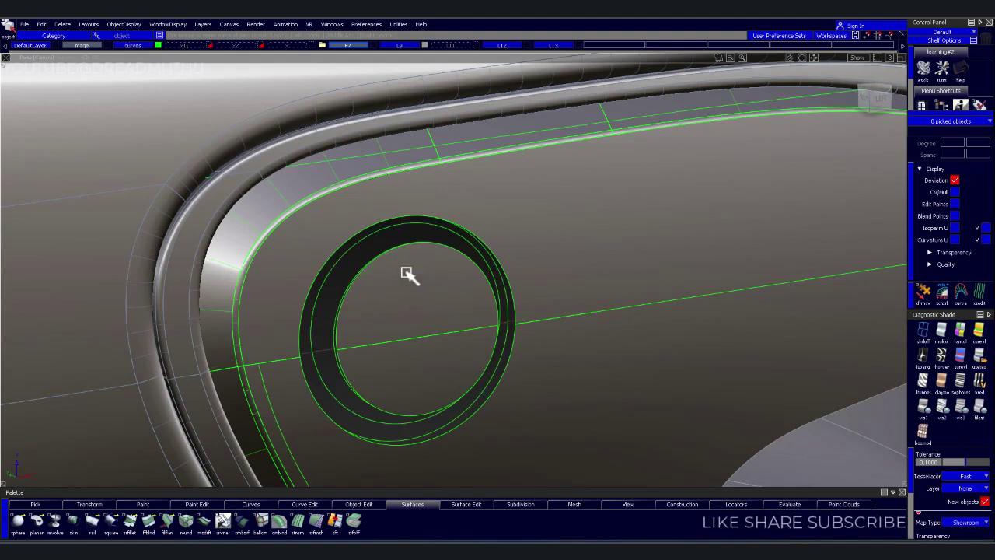
click(316, 289)
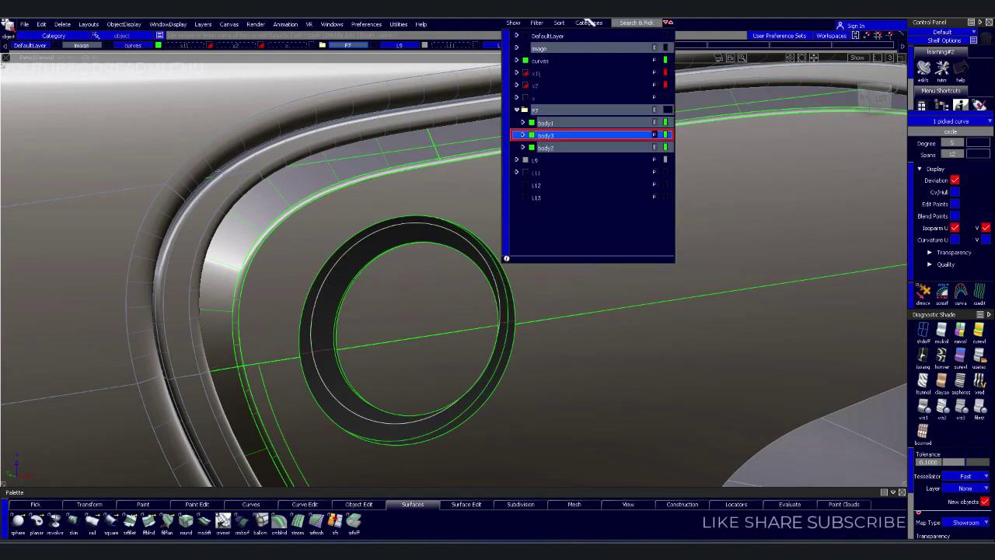
right_click(567, 136)
click(567, 148)
click(160, 45)
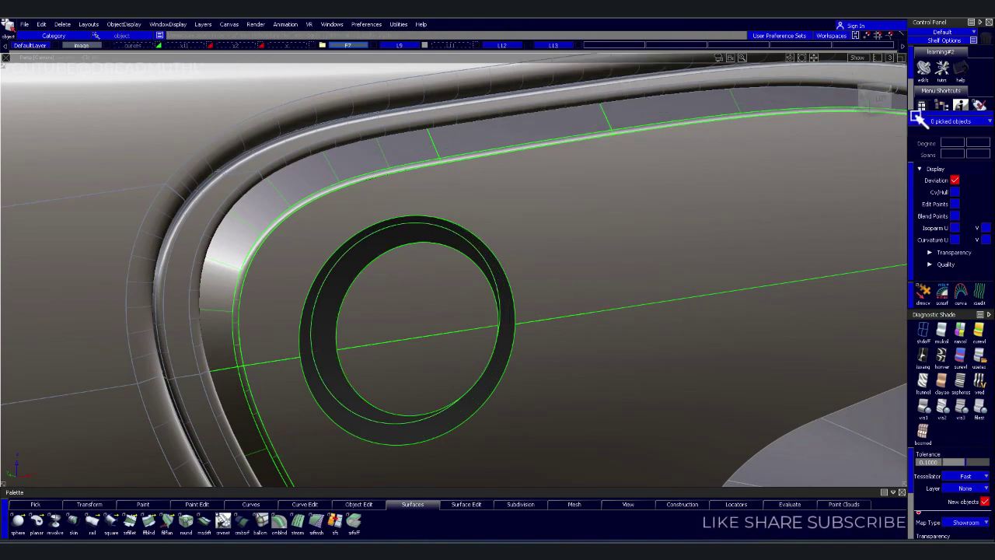
click(874, 99)
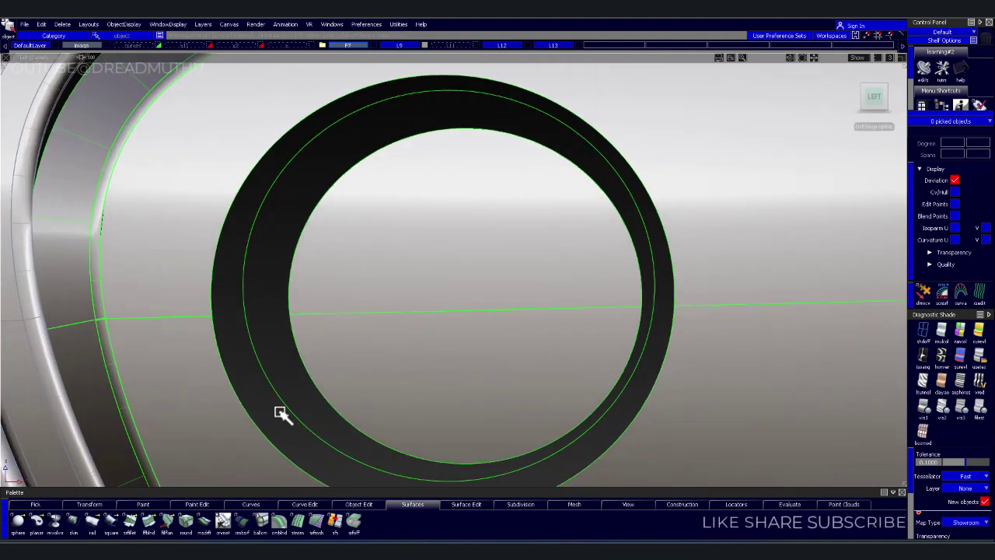
- Scale the inner circle curve larger until it sits just inside the ring's outer edge
click(287, 423)
ctrl+shift+right_drag(308, 403, 356, 428)
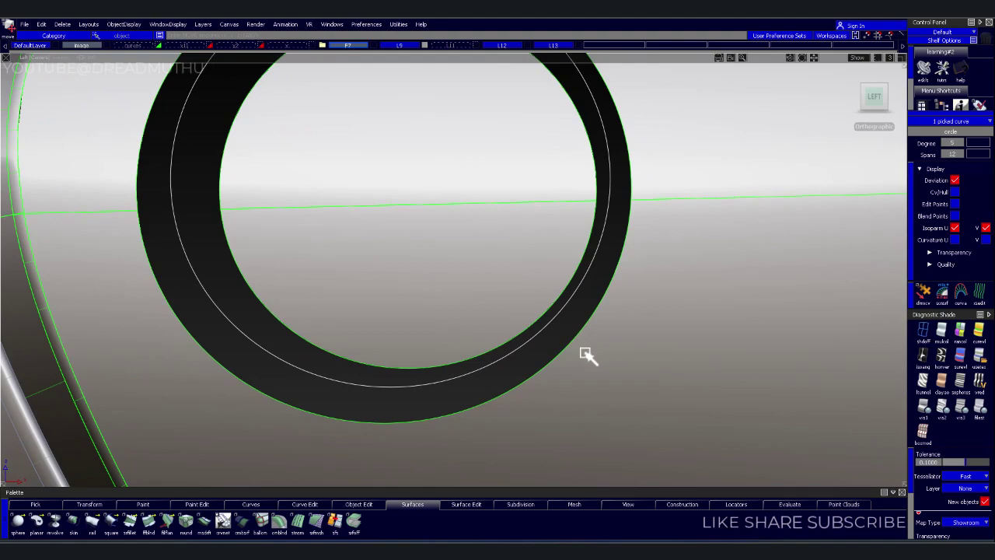
ctrl+shift+right_drag(586, 353, 582, 330)
drag(591, 291, 590, 294)
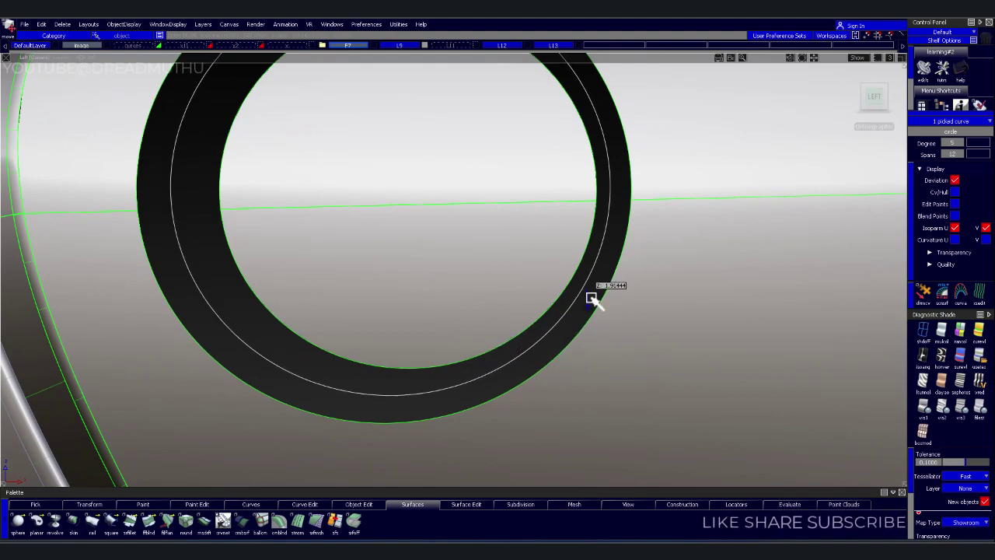
click(595, 212)
mouse_move(595, 212)
alt+shift+right_down()
mouse_move(570, 238)
mouse_move(596, 289)
mouse_move(572, 310)
mouse_move(535, 287)
mouse_move(456, 298)
mouse_move(514, 274)
alt+shift+right_up()
mouse_move(467, 270)
alt+shift+mouse_down()
mouse_move(448, 295)
mouse_move(439, 286)
alt+shift+mouse_up()
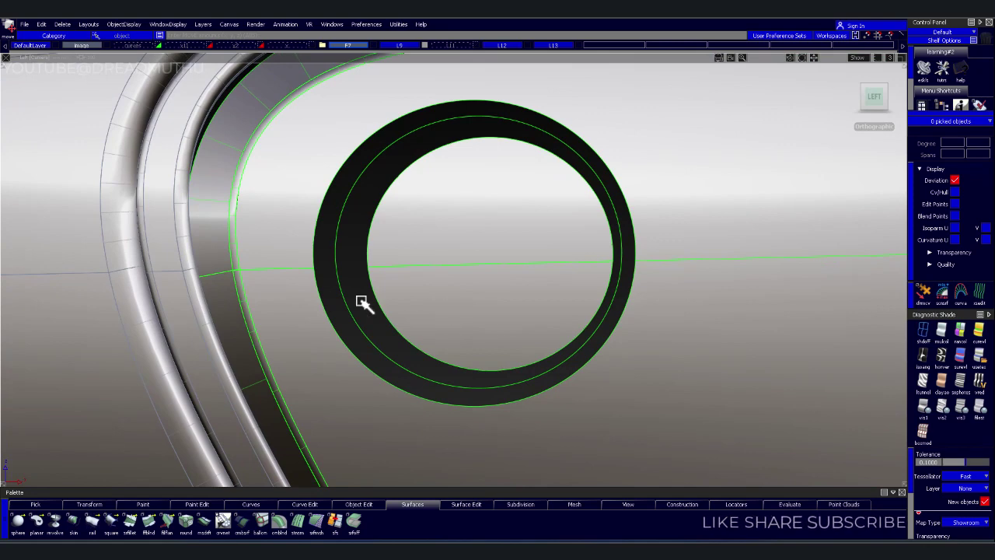
- Start a freeform blend from the inner circle edge and preview it across the ring
click(149, 526)
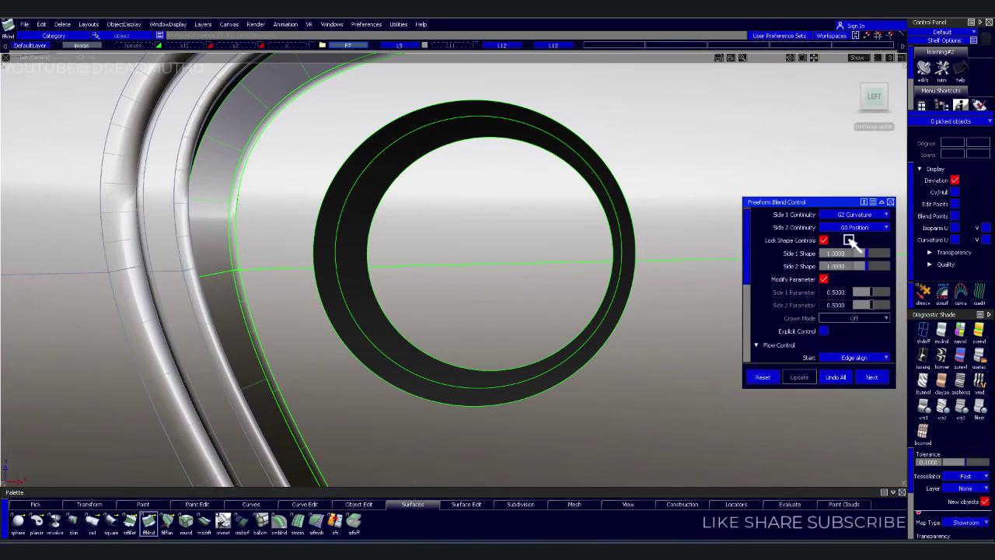
click(604, 219)
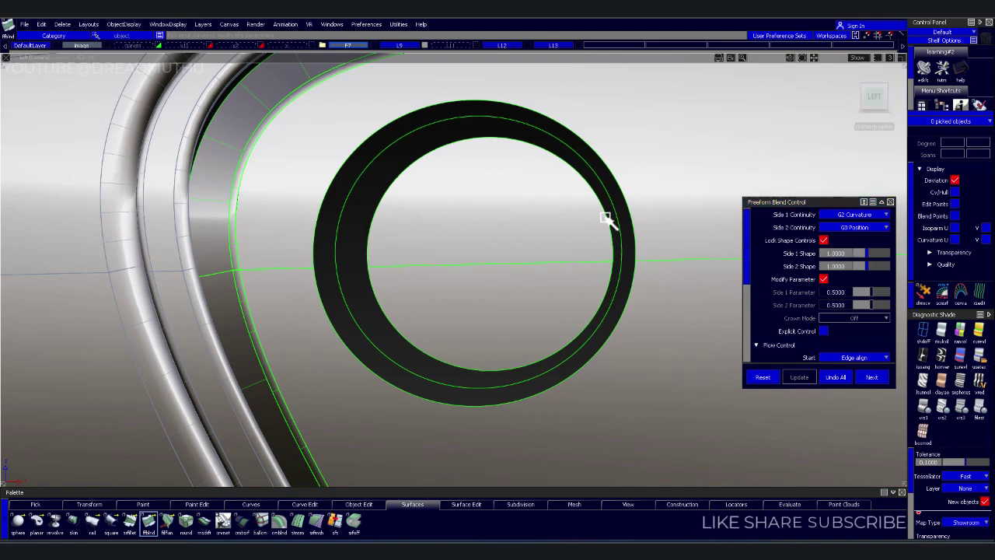
click(621, 274)
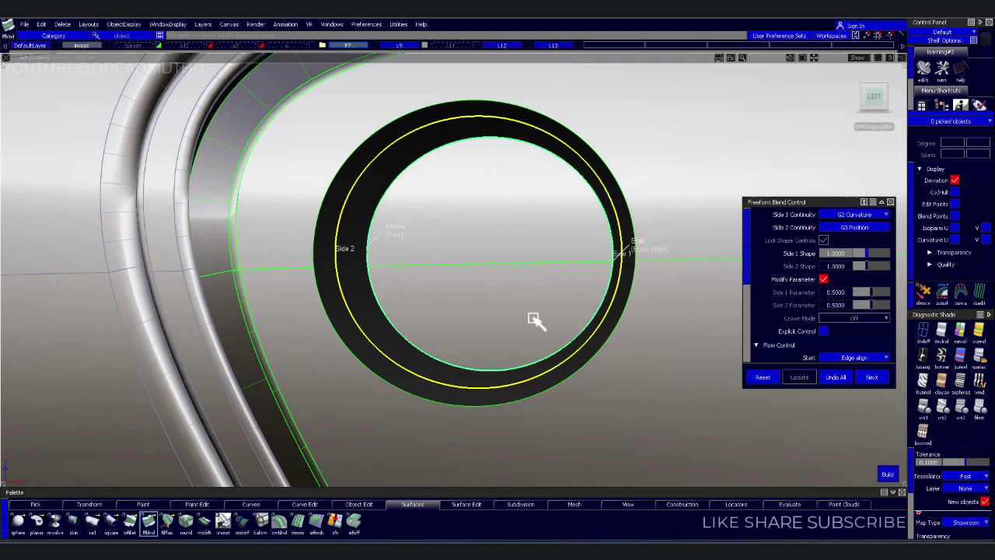
mouse_move(533, 321)
alt+shift+mouse_down()
mouse_move(533, 257)
mouse_move(506, 275)
mouse_move(515, 293)
mouse_move(431, 223)
alt+shift+mouse_up()
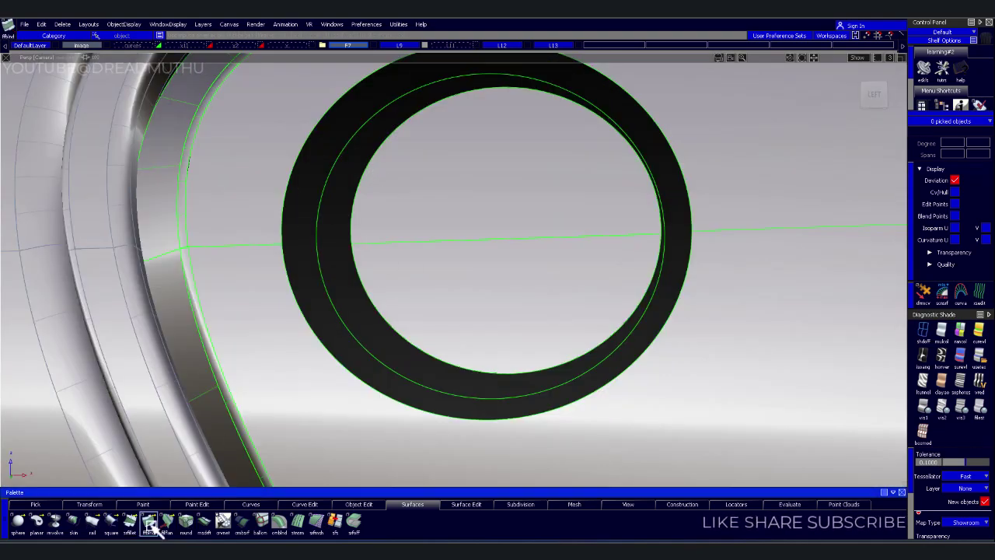
- Rebuild the freeform blend between the ring curves with G2 Curvature continuity on the second side
click(148, 522)
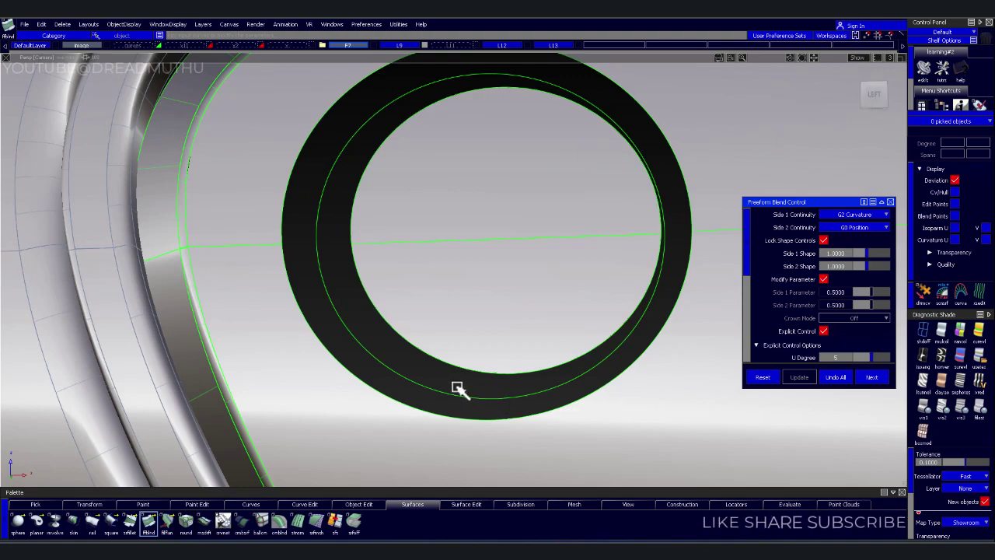
click(408, 379)
click(439, 369)
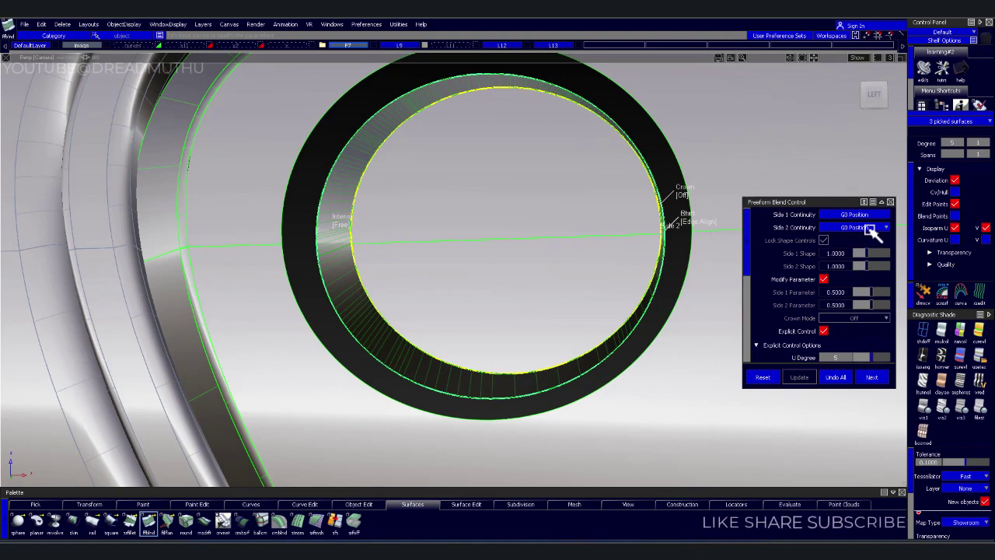
click(870, 223)
click(858, 261)
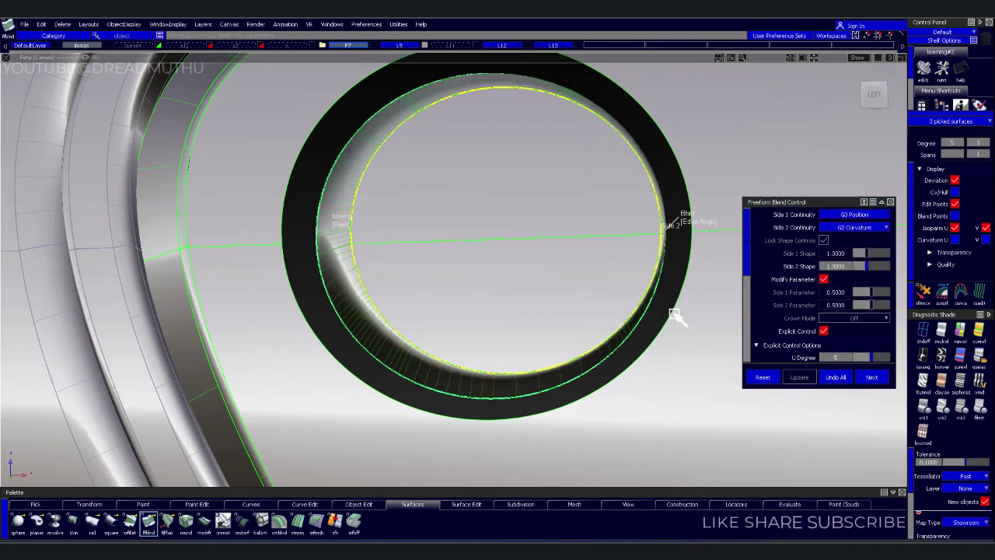
mouse_move(676, 315)
alt+shift+mouse_down()
mouse_move(511, 317)
mouse_move(396, 335)
mouse_move(371, 301)
mouse_move(459, 295)
mouse_move(395, 396)
alt+shift+mouse_up()
alt+shift+drag(347, 316, 334, 296)
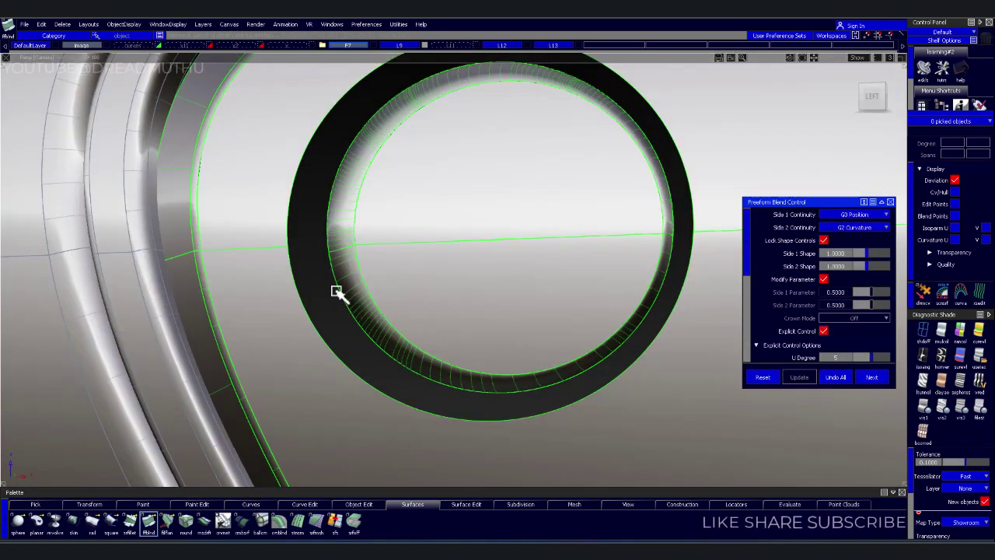
click(316, 319)
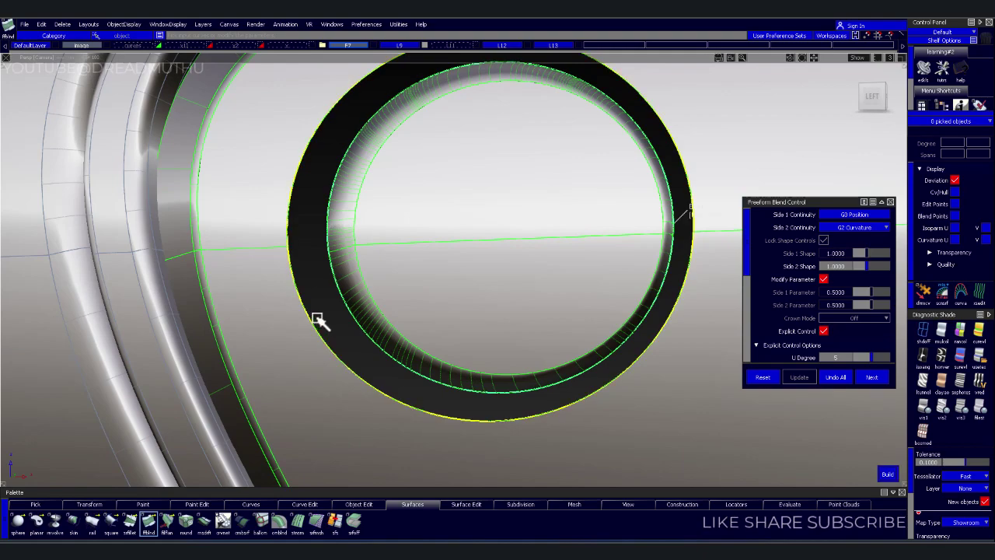
click(327, 315)
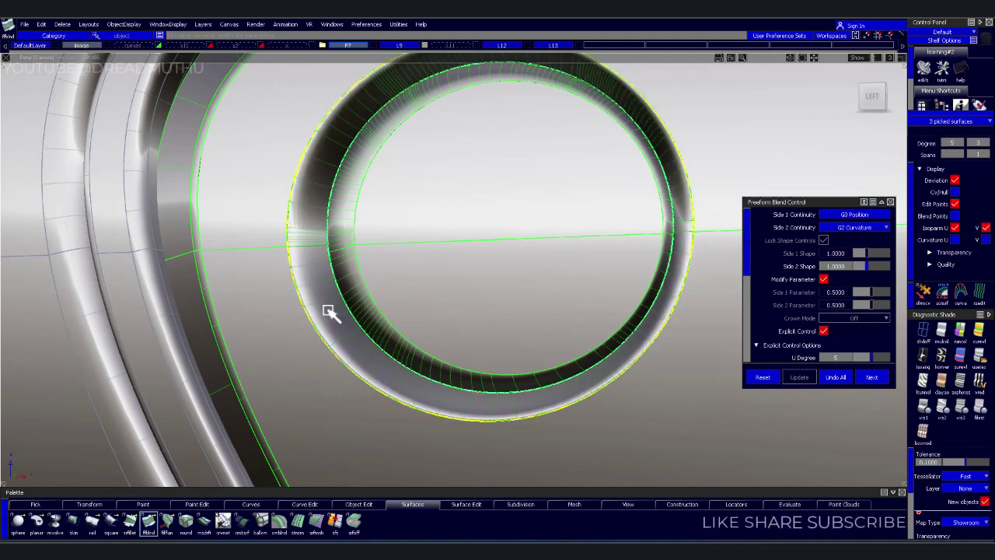
mouse_move(328, 311)
alt+shift+mouse_down()
mouse_move(487, 256)
mouse_move(462, 267)
mouse_move(550, 278)
alt+shift+mouse_up()
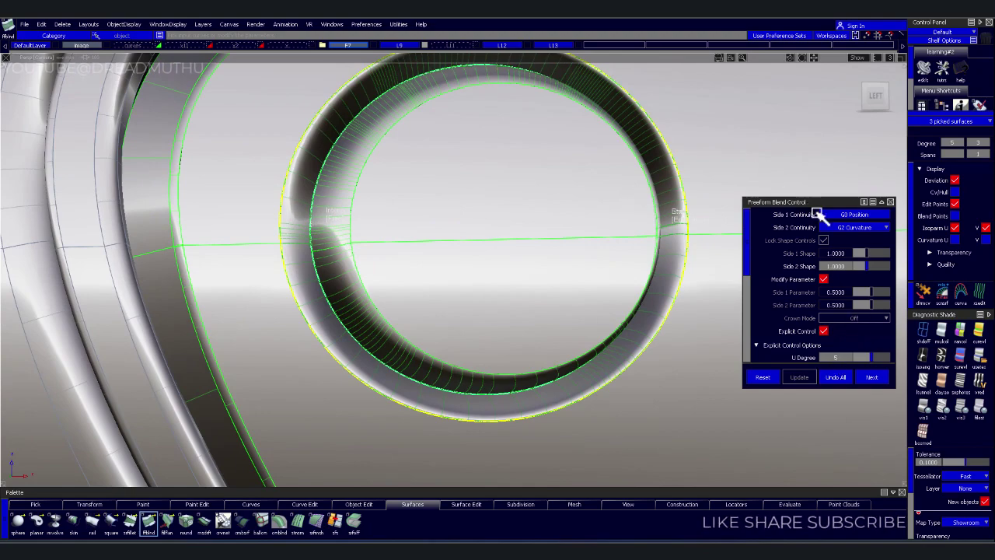
- Turn on continuity checking and switch the blend to Bezier surfaces
scroll(792, 303, down, 3)
scroll(789, 319, down, 3)
scroll(854, 330, down, 3)
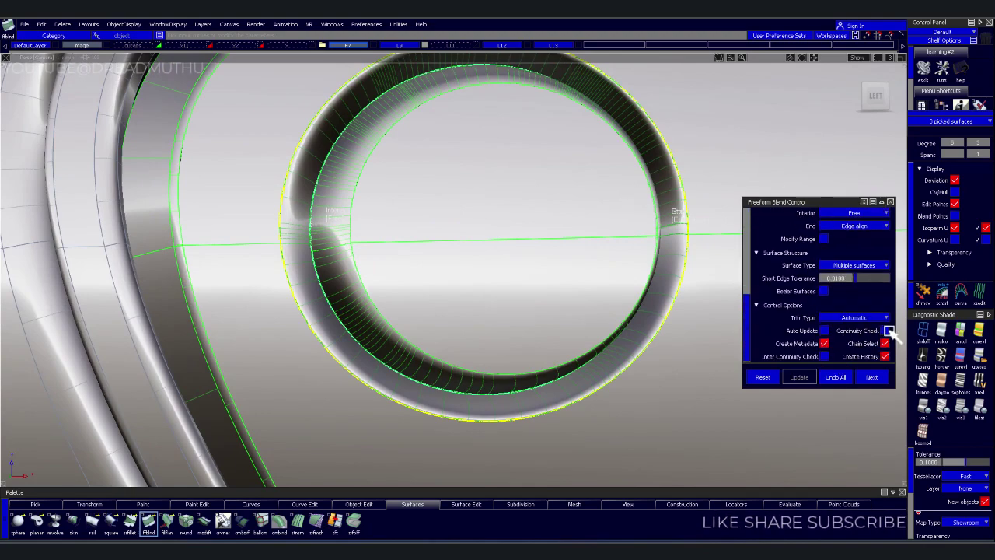
click(886, 330)
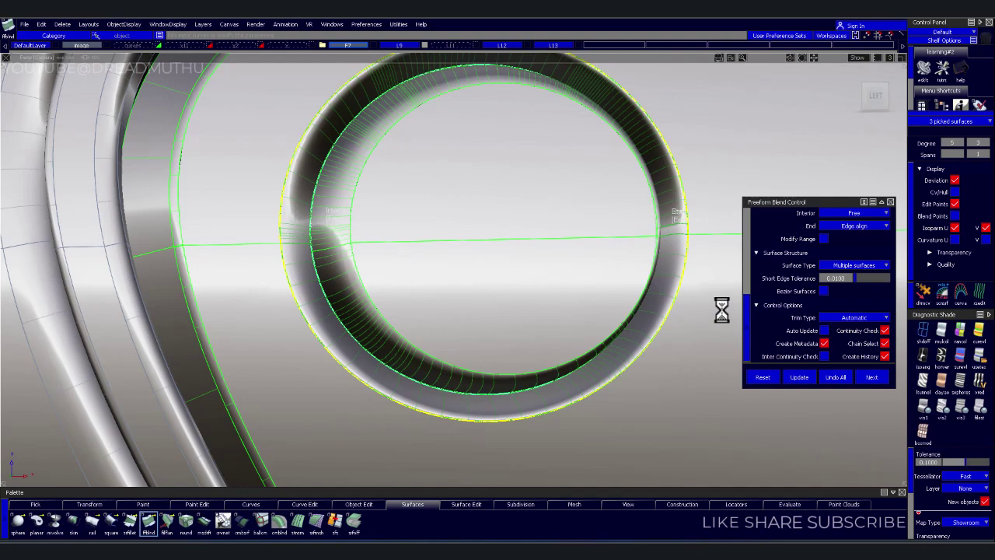
alt+shift+drag(430, 245, 443, 265)
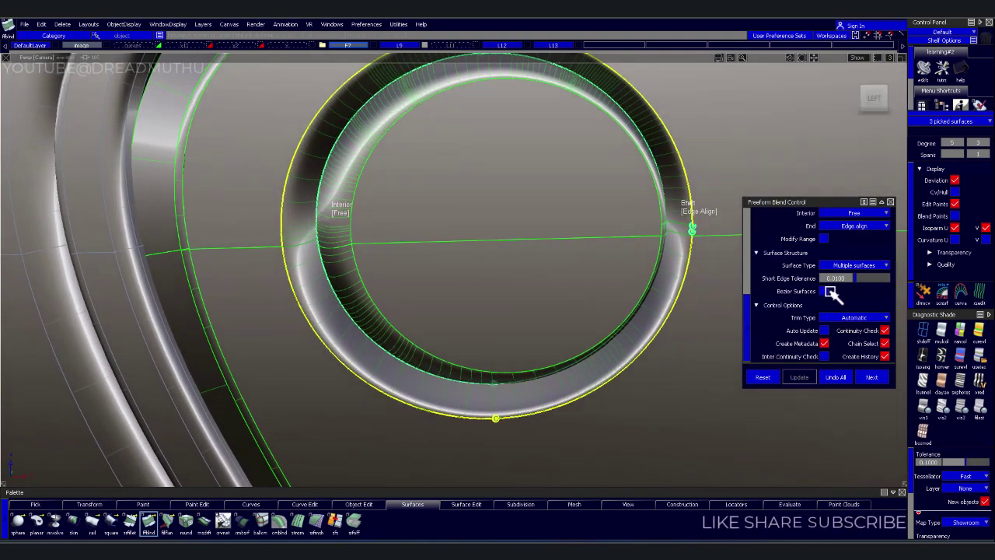
click(825, 290)
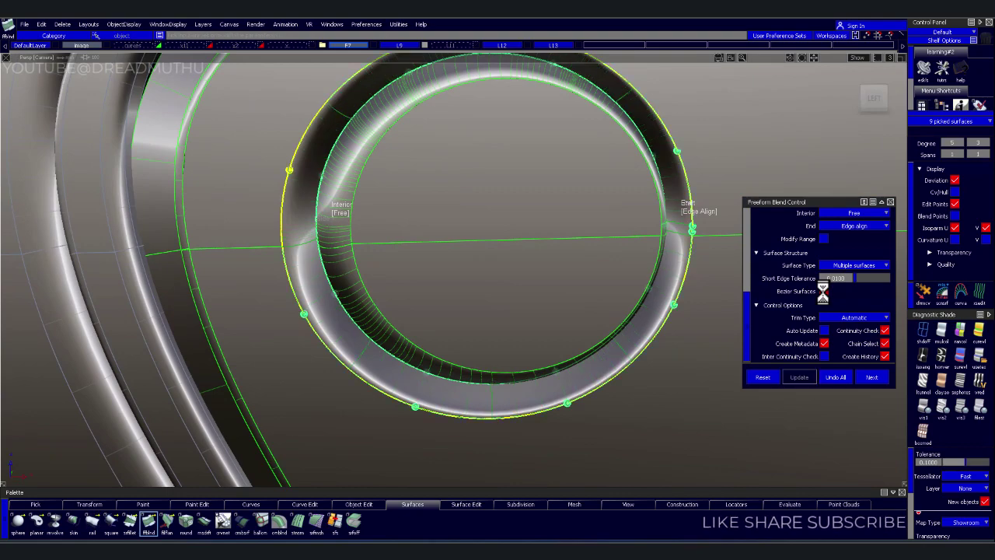
- Try a U degree of 7 on the blend, then lower it from 9 to 3
mouse_move(695, 266)
alt+shift+mouse_down()
mouse_move(422, 189)
mouse_move(388, 287)
alt+shift+mouse_up()
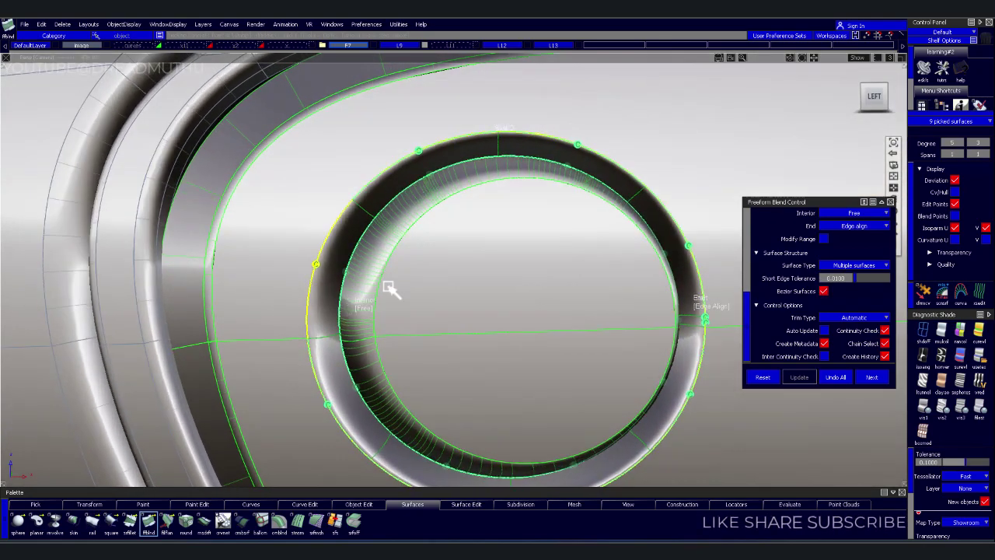
scroll(826, 257, up, 3)
scroll(826, 260, up, 2)
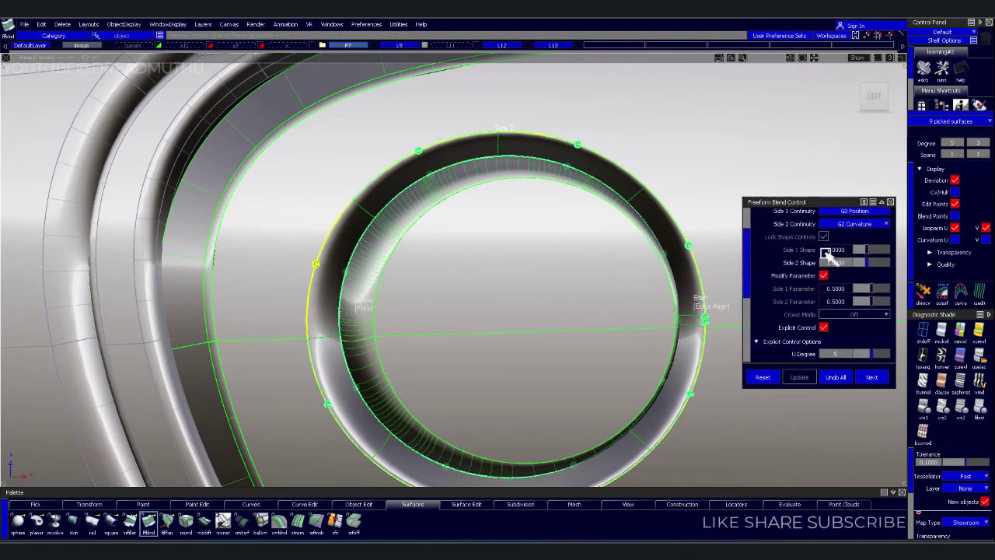
scroll(822, 272, down, 3)
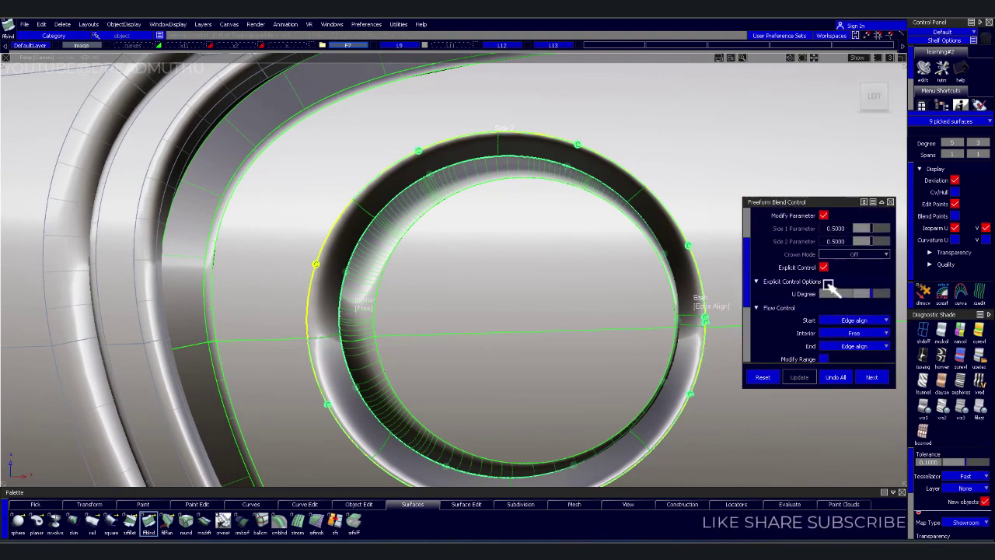
click(881, 294)
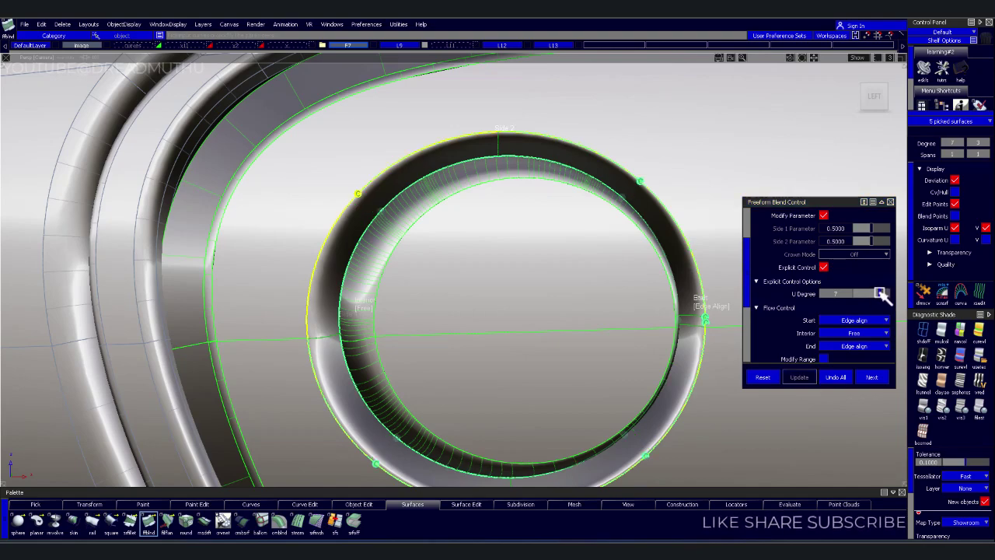
click(906, 294)
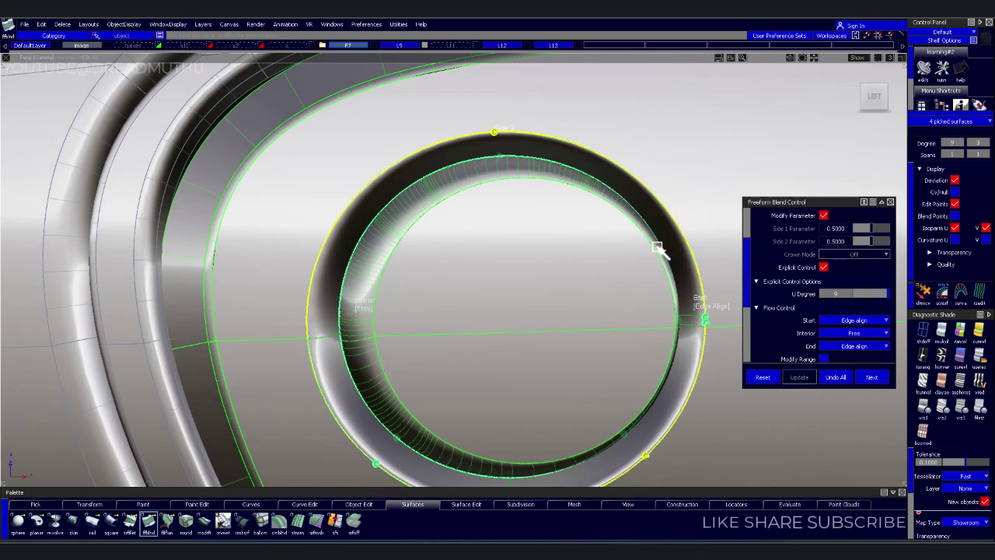
alt+shift+drag(656, 247, 644, 273)
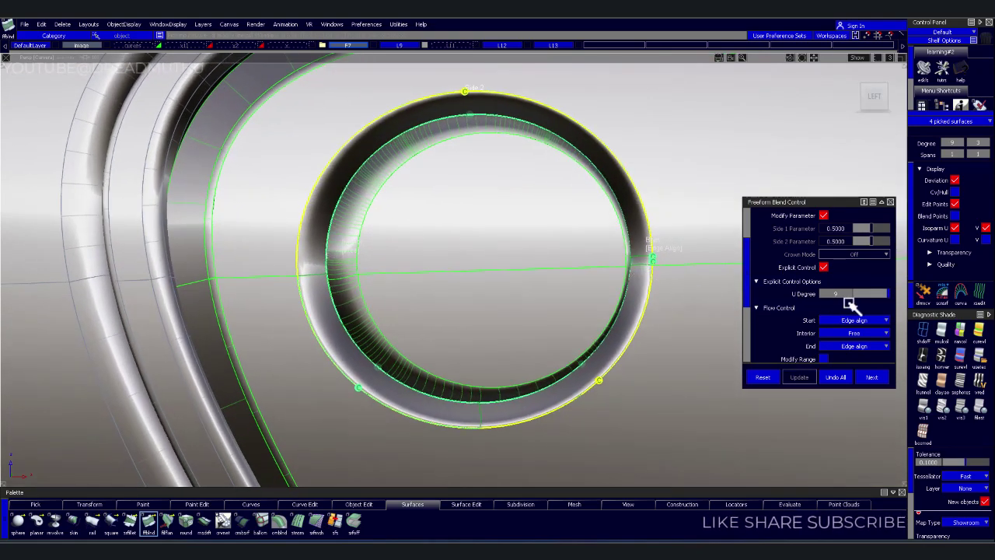
drag(864, 293, 858, 293)
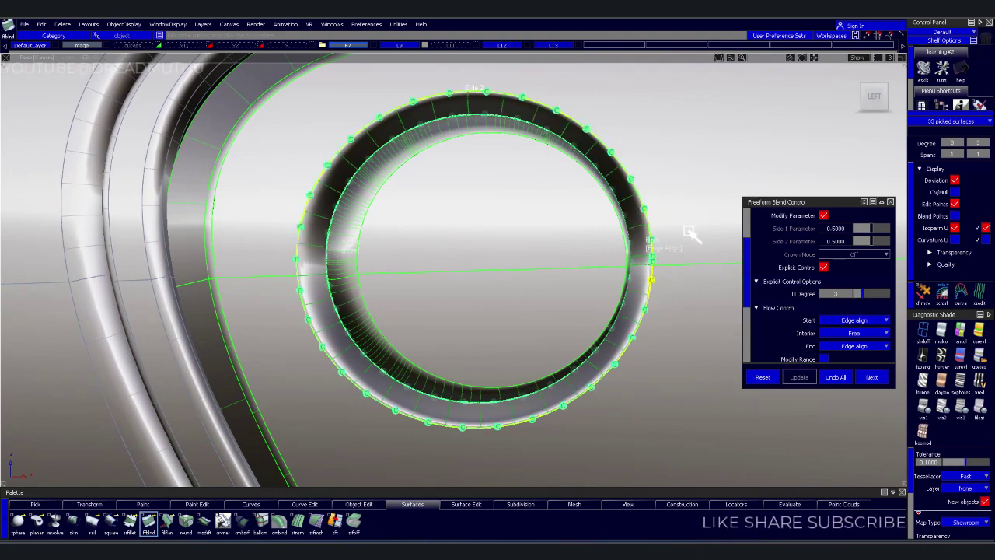
alt+shift+drag(689, 259, 628, 231)
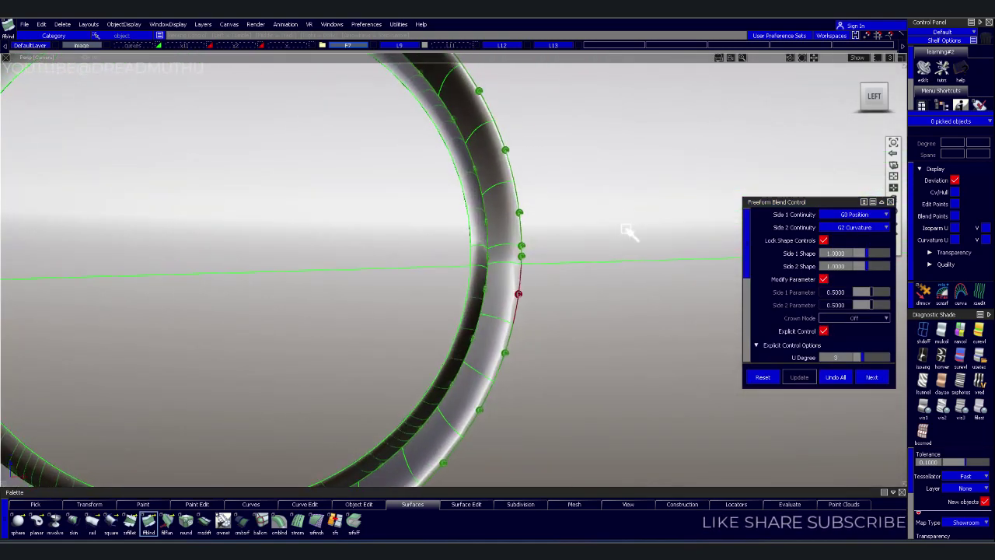
- Align the blend patch edge to the adjacent ring edge with explicit control and U degree 5
mouse_move(628, 231)
alt+shift+right_down()
mouse_move(598, 244)
mouse_move(626, 226)
mouse_move(640, 282)
alt+shift+right_up()
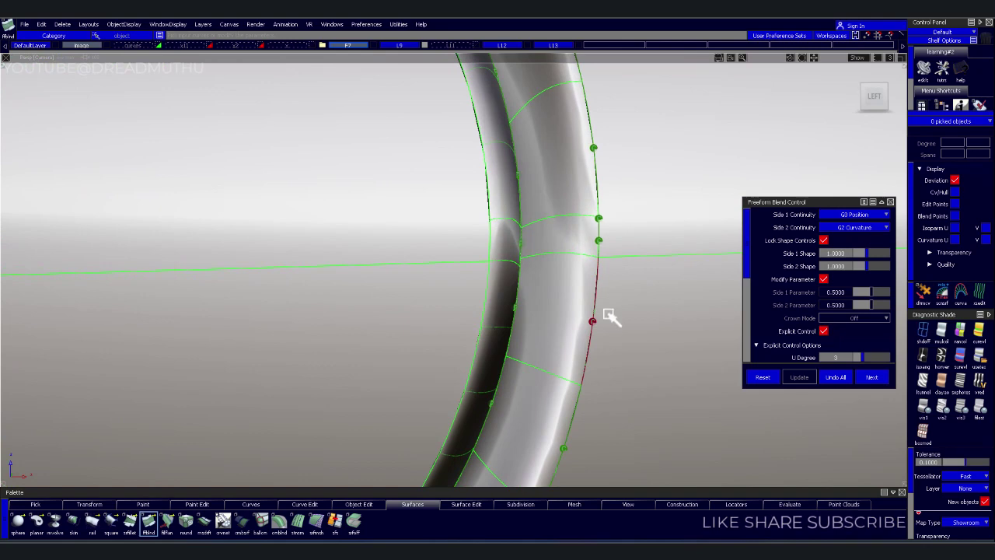
key(ctrl+a)
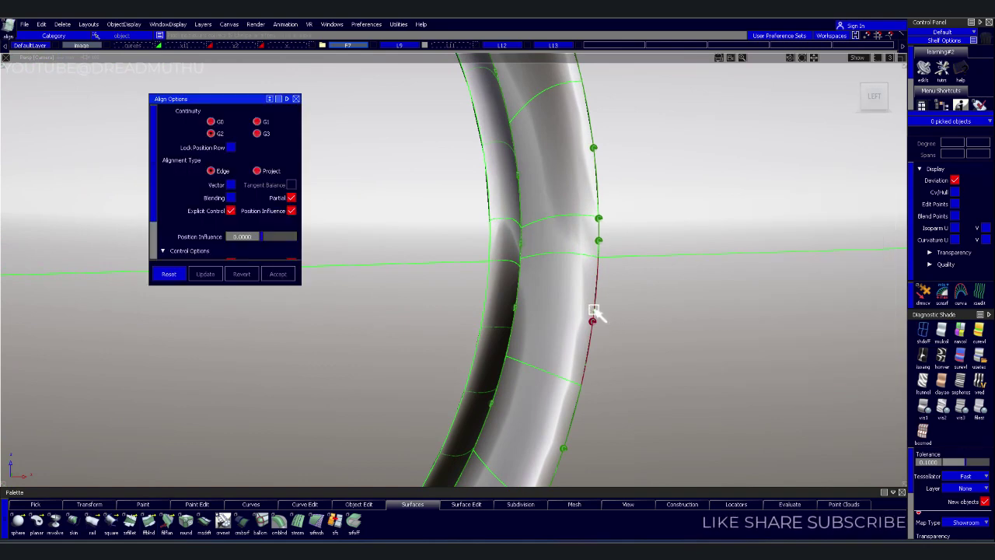
click(594, 312)
click(449, 315)
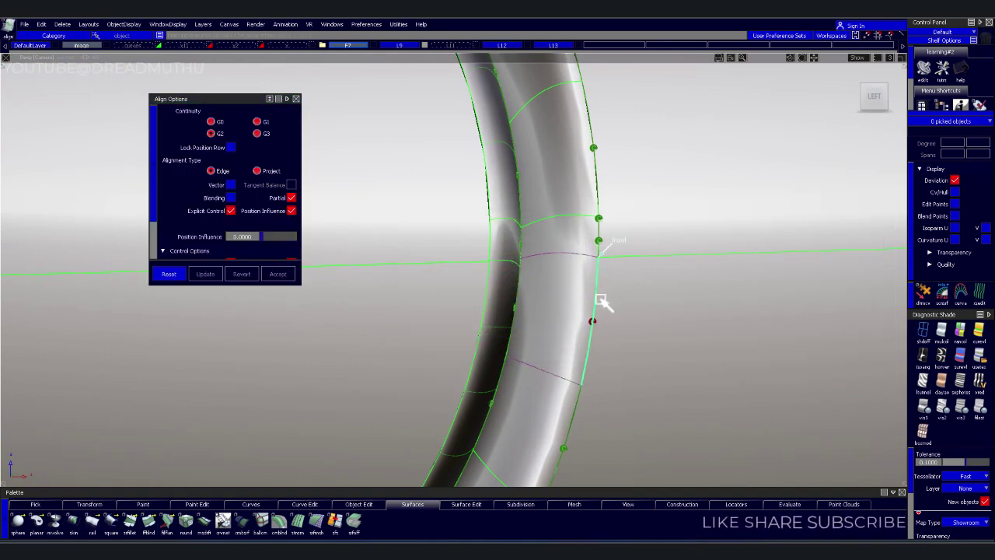
click(599, 303)
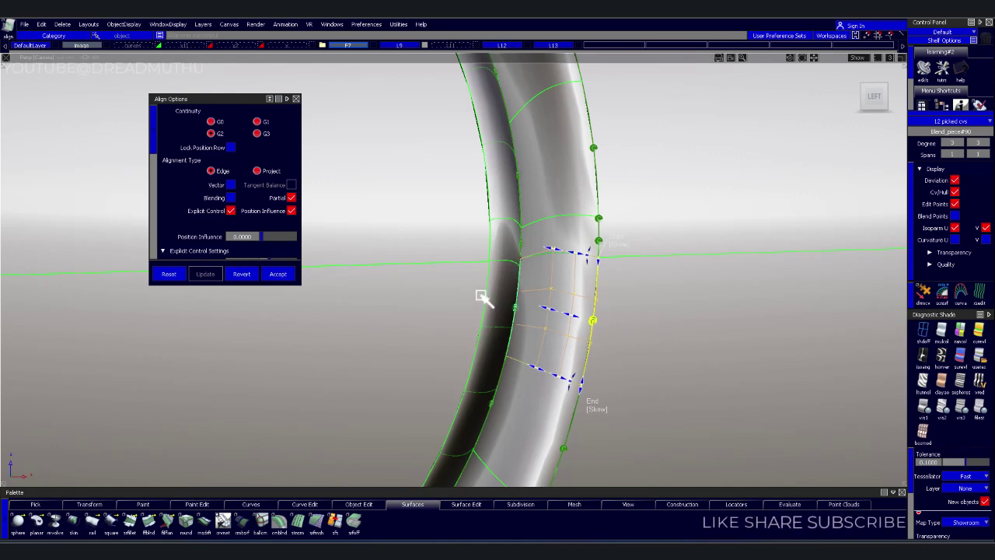
click(622, 248)
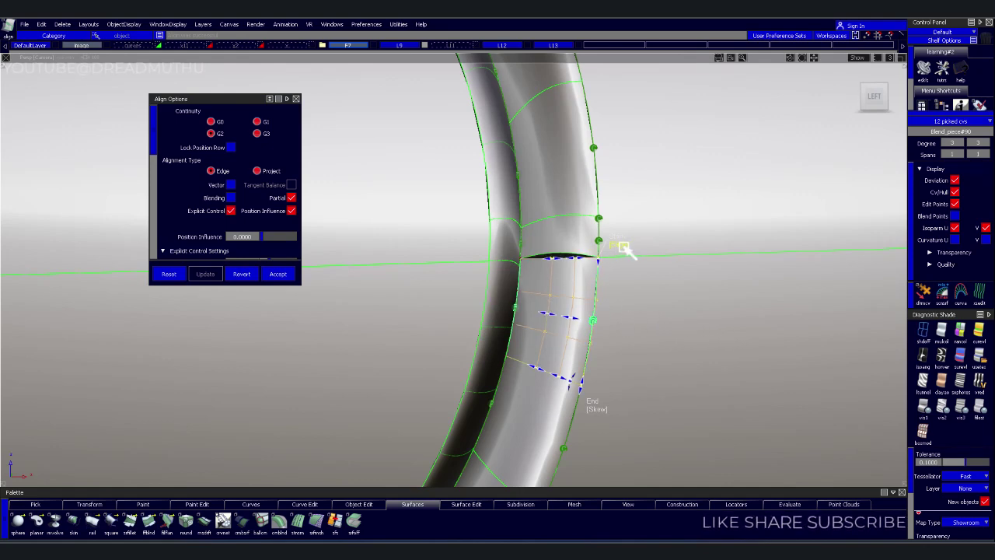
click(624, 247)
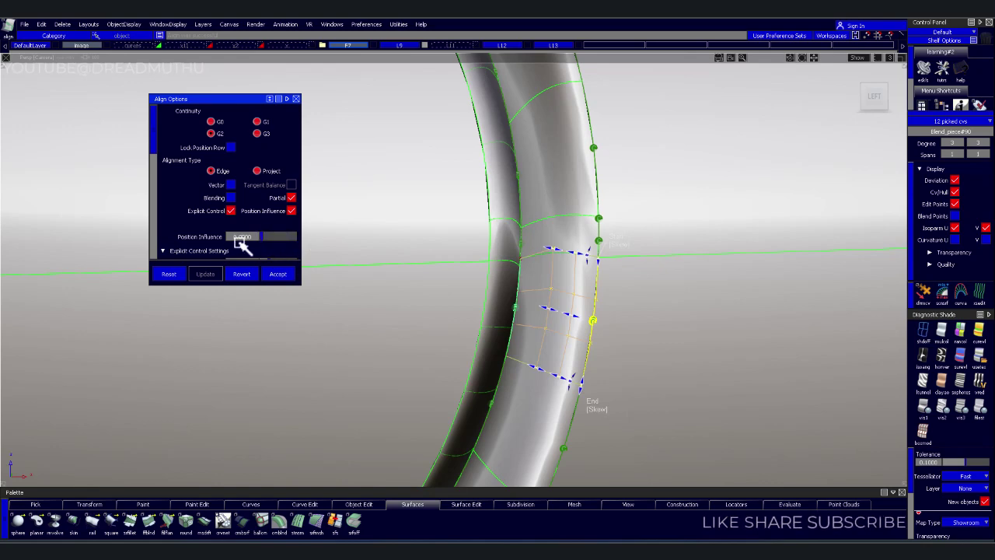
scroll(225, 226, down, 2)
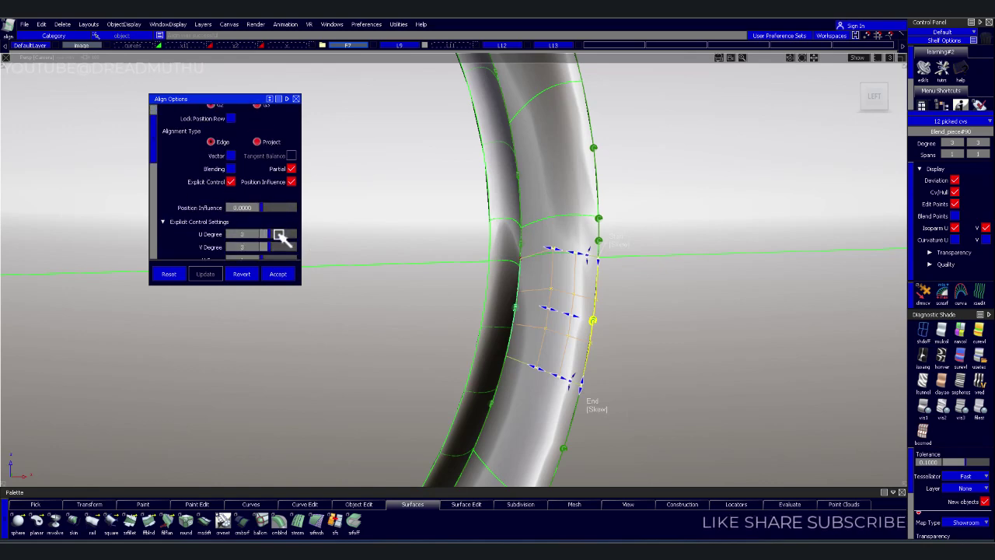
drag(282, 237, 284, 241)
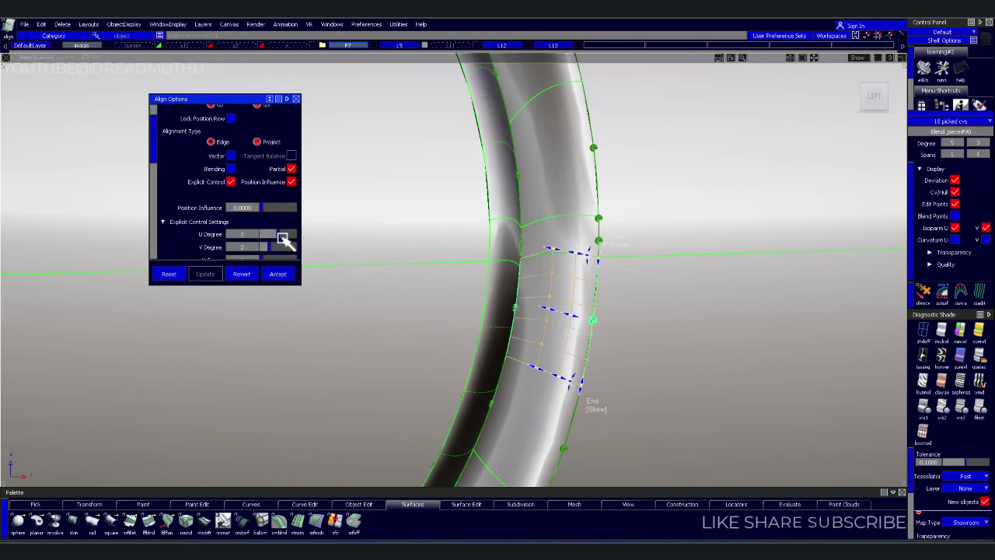
click(648, 315)
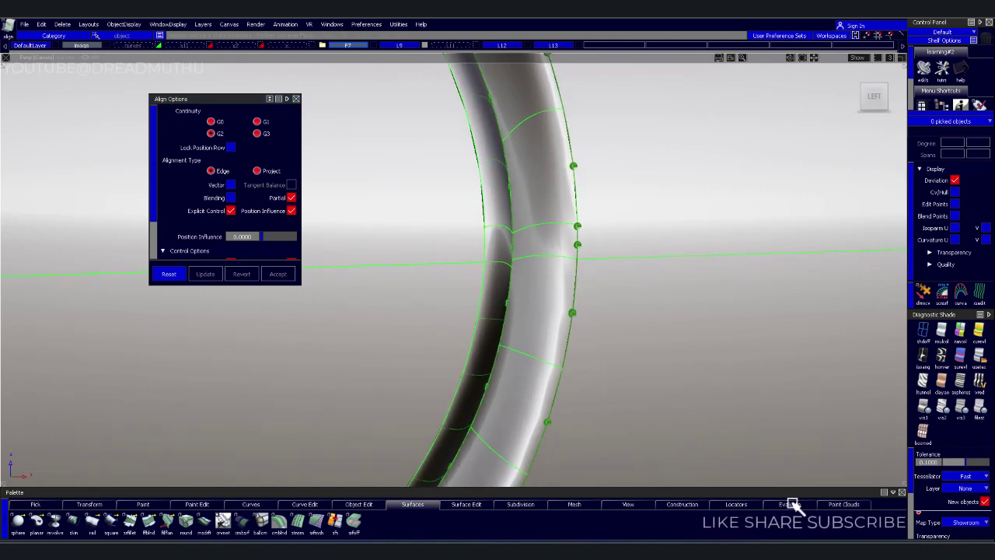
- Place a surface continuity check on the aligned ring seam and view the whole ring
drag(790, 503, 872, 380)
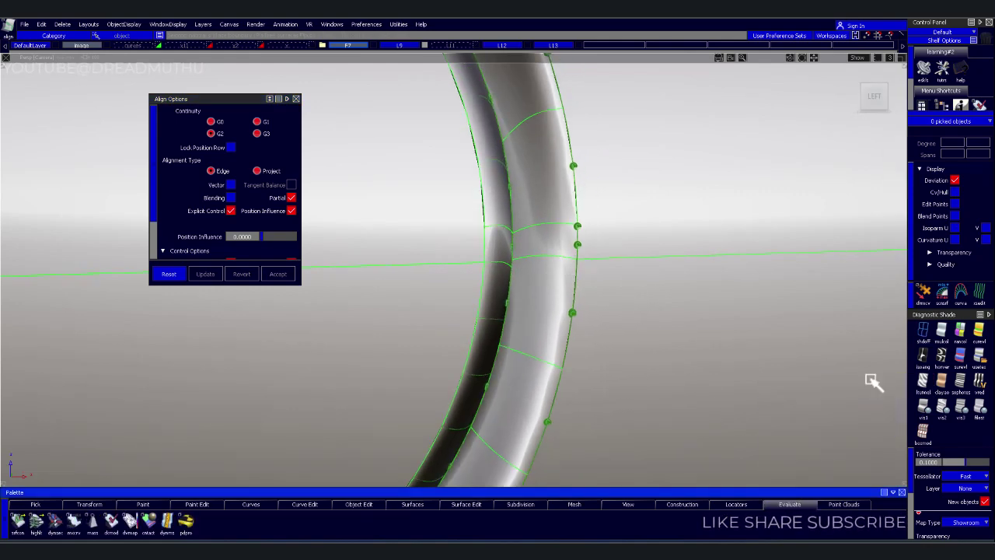
click(546, 256)
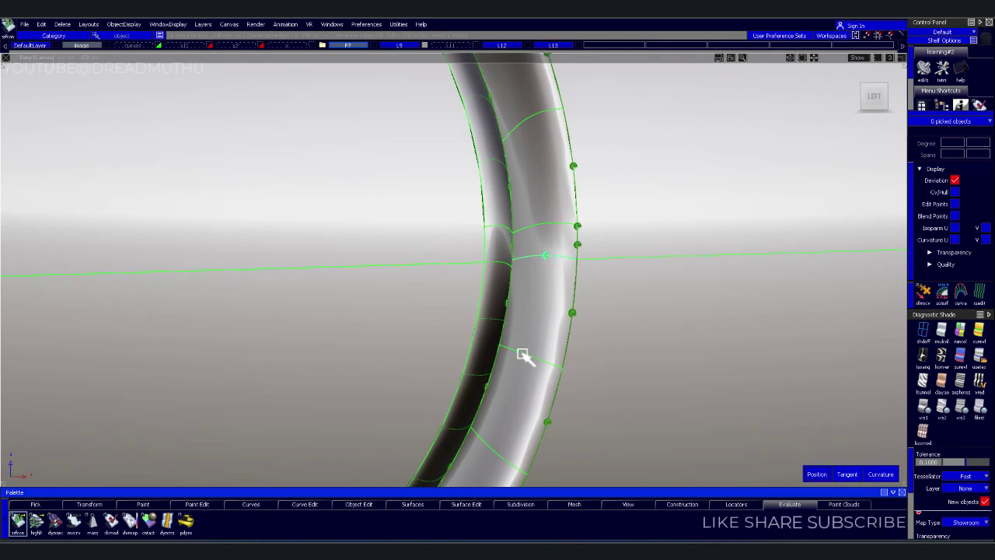
alt+shift+drag(687, 293, 560, 320)
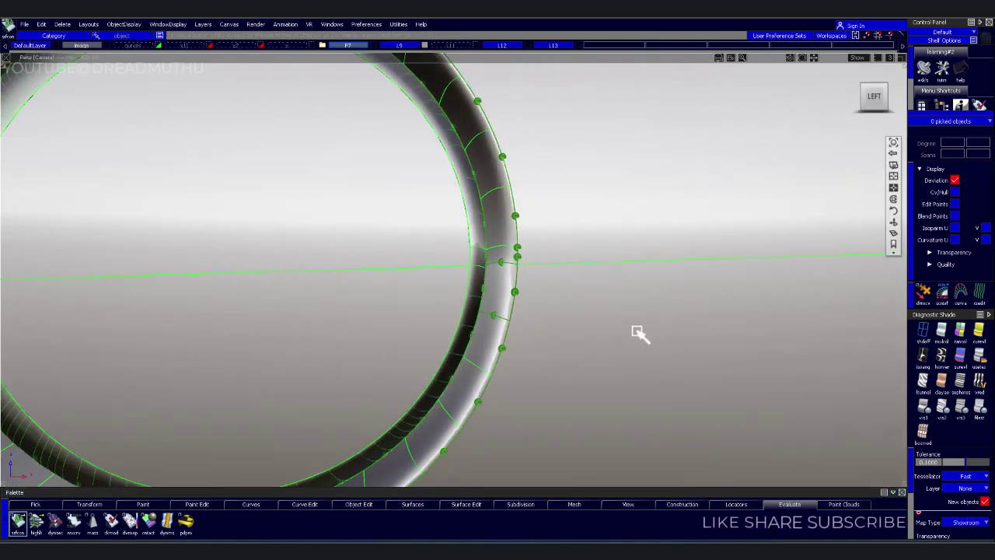
click(645, 330)
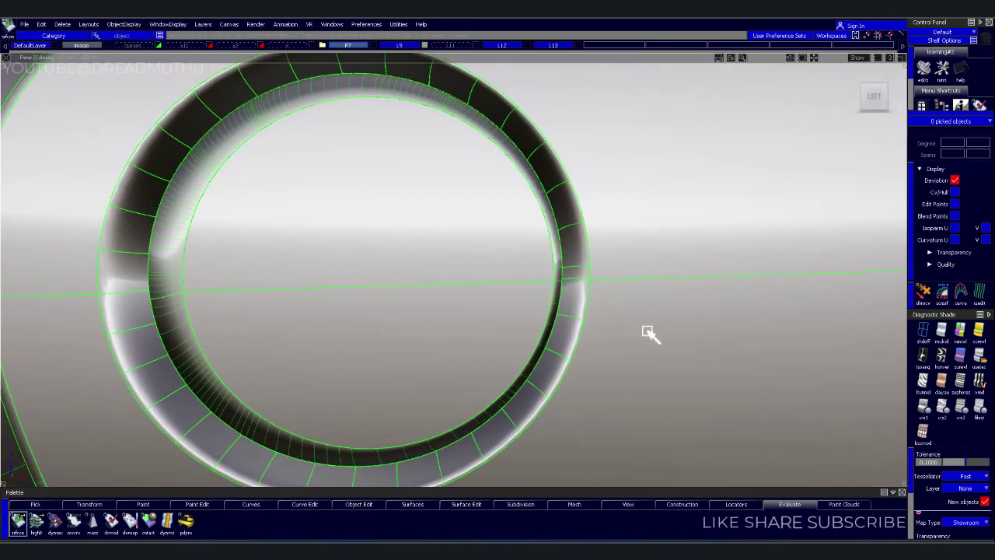
alt+shift+drag(528, 275, 301, 280)
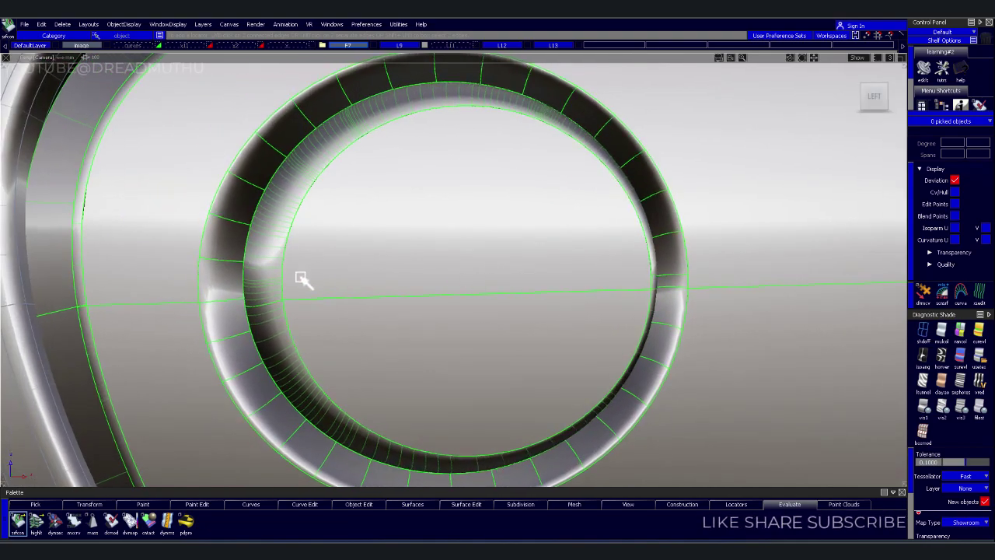
- Switch the inner-edge blend to Bezier surfaces at U degree 4, giving 14 patches
click(264, 282)
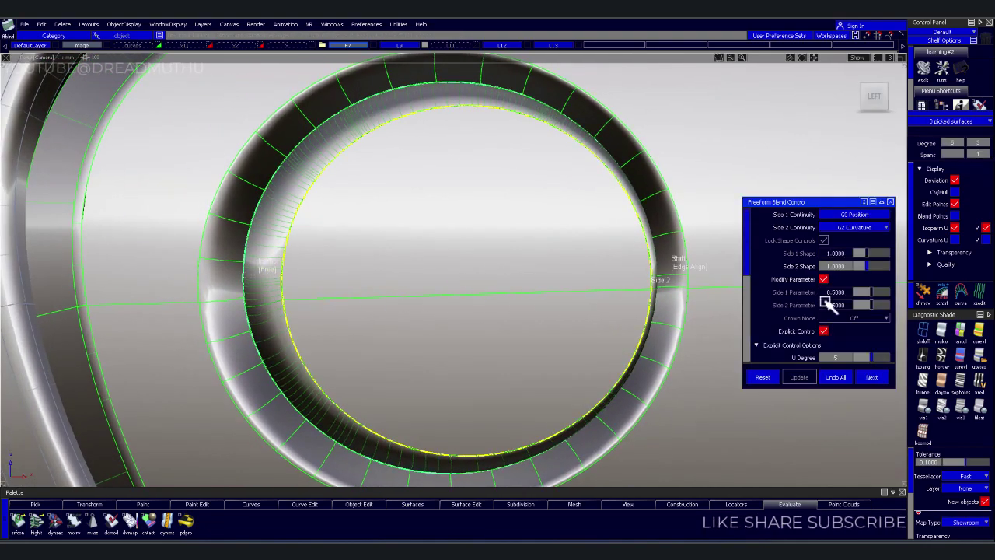
scroll(844, 303, down, 3)
scroll(878, 330, down, 2)
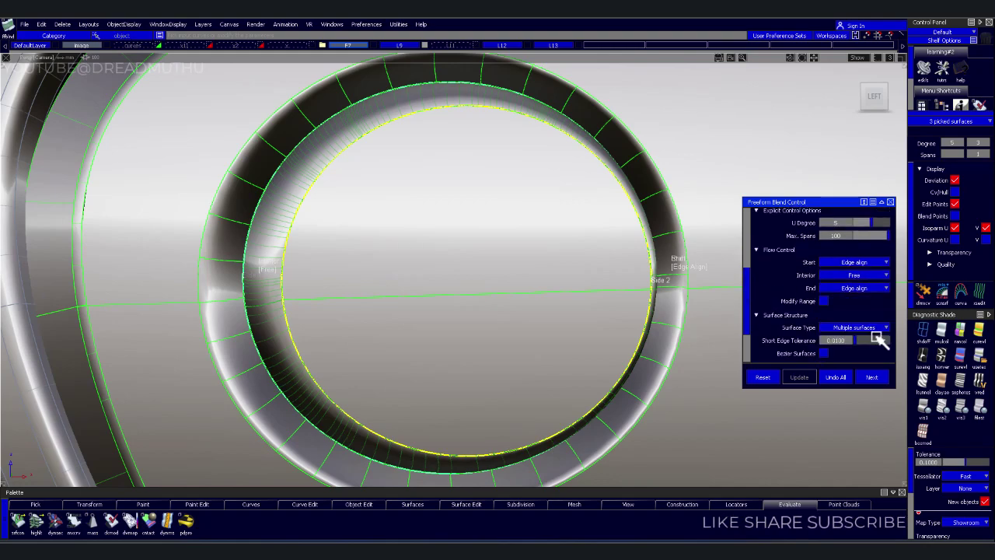
scroll(878, 331, down, 2)
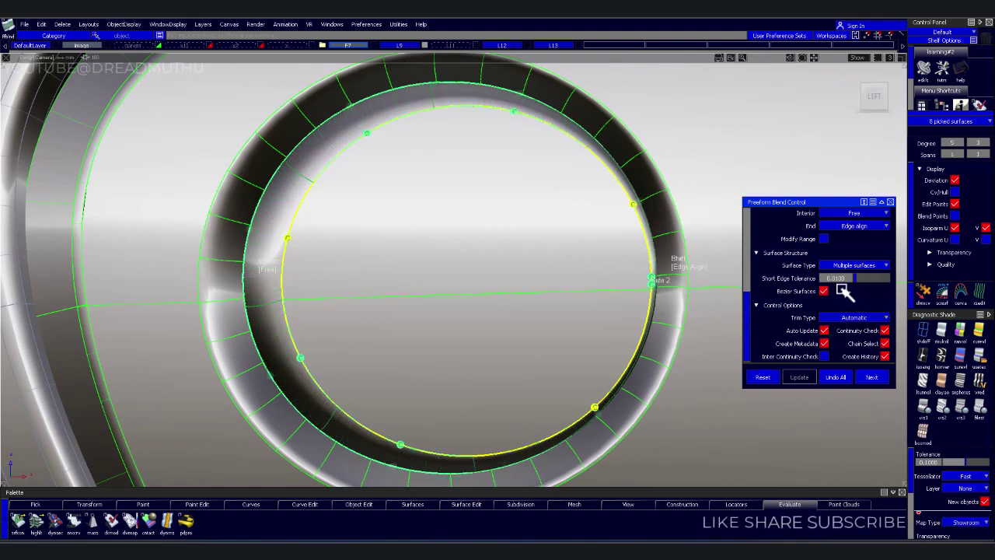
scroll(843, 288, up, 1)
scroll(851, 284, up, 1)
scroll(863, 284, up, 1)
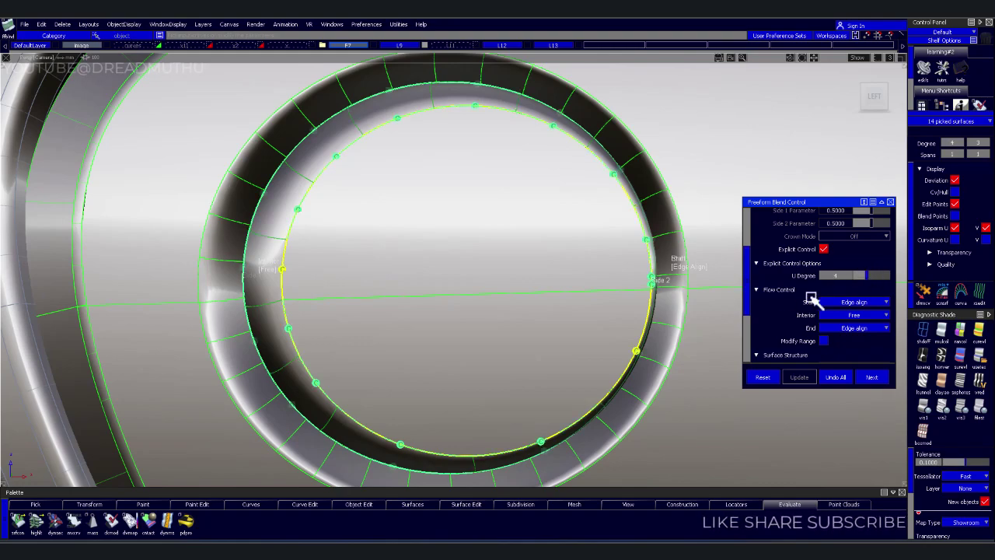
mouse_move(396, 269)
alt+shift+mouse_down()
mouse_move(338, 238)
mouse_move(370, 230)
mouse_move(462, 285)
alt+shift+mouse_up()
- Align two inner ring blend patch edges to their neighbours, removing construction history
alt+shift+middle_drag(411, 290, 570, 280)
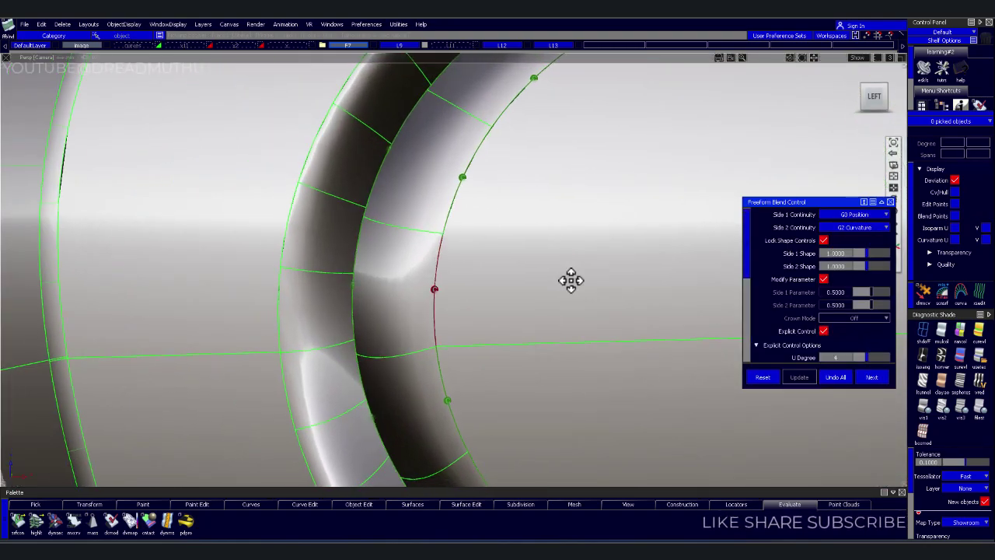
click(432, 297)
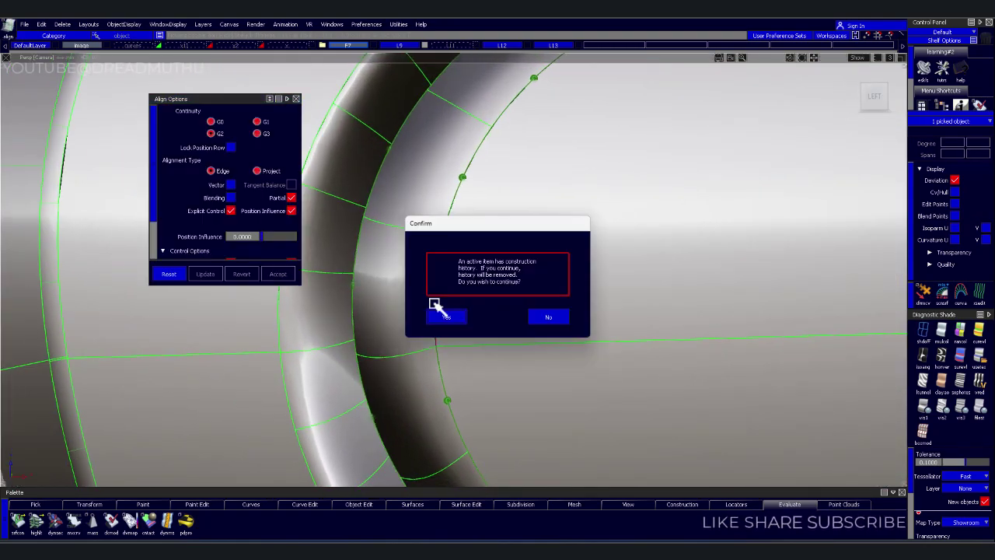
click(442, 319)
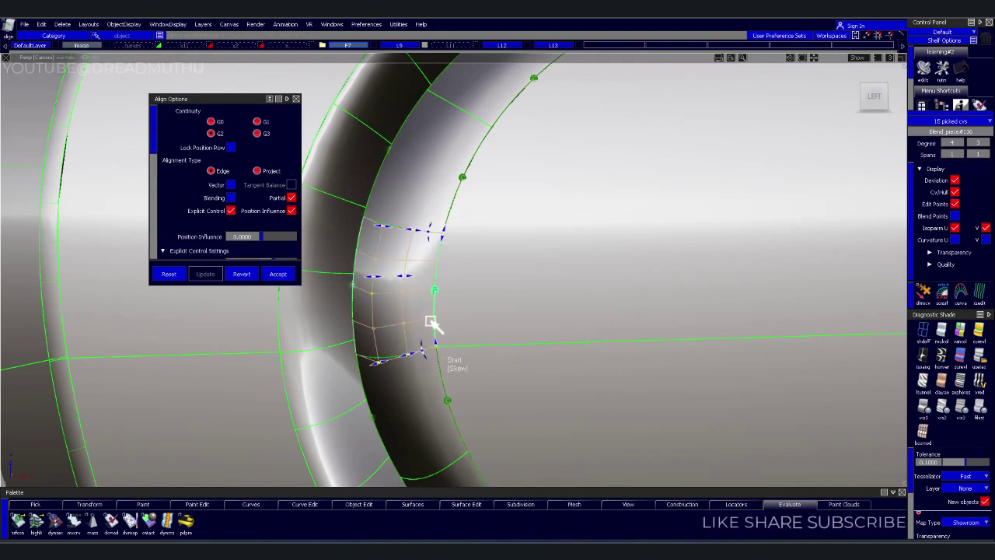
click(461, 282)
mouse_move(533, 295)
alt+shift+mouse_down()
mouse_move(730, 353)
mouse_move(651, 337)
mouse_move(673, 276)
alt+shift+mouse_up()
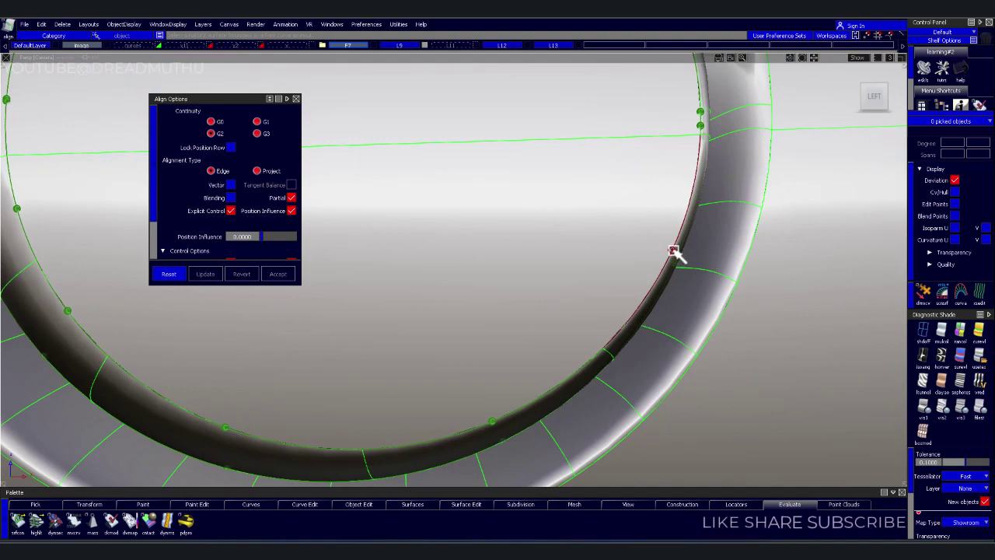
click(673, 251)
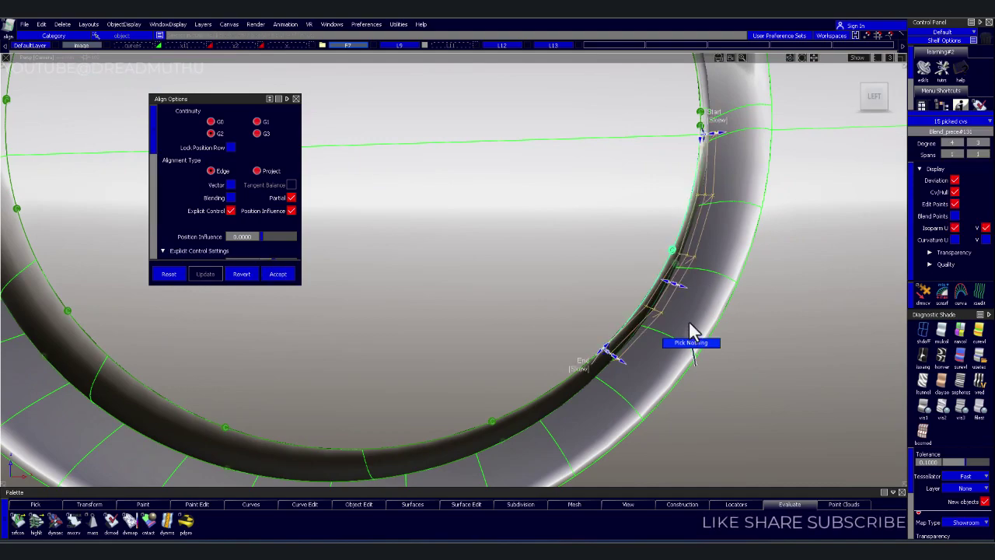
- Run a continuity check along the aligned inner ring edge
mouse_move(772, 394)
alt+shift+mouse_down()
mouse_move(669, 334)
mouse_move(642, 358)
alt+shift+mouse_up()
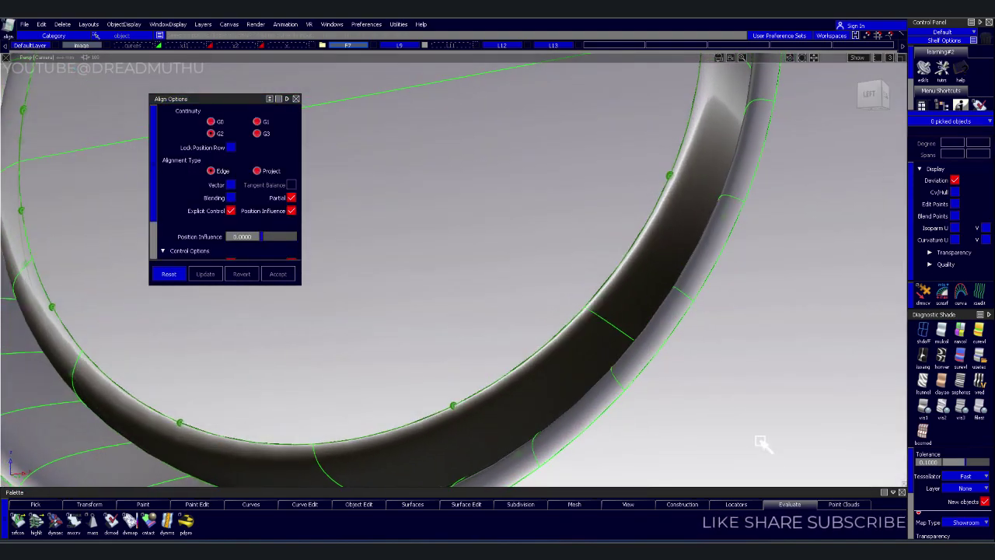
click(786, 505)
click(859, 381)
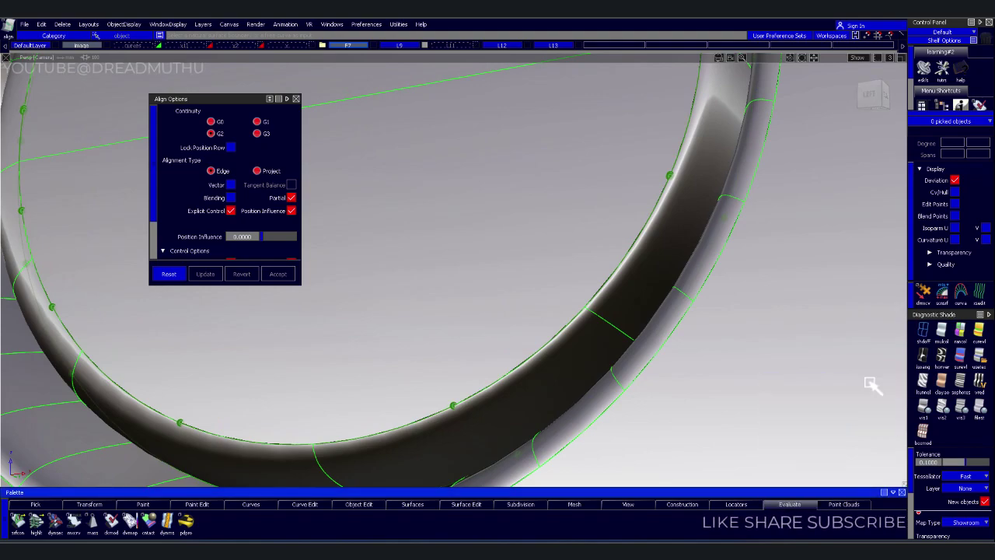
click(609, 330)
- Turn the view to face the speaker ring and deselect its inner curve
alt+shift+drag(701, 200, 660, 238)
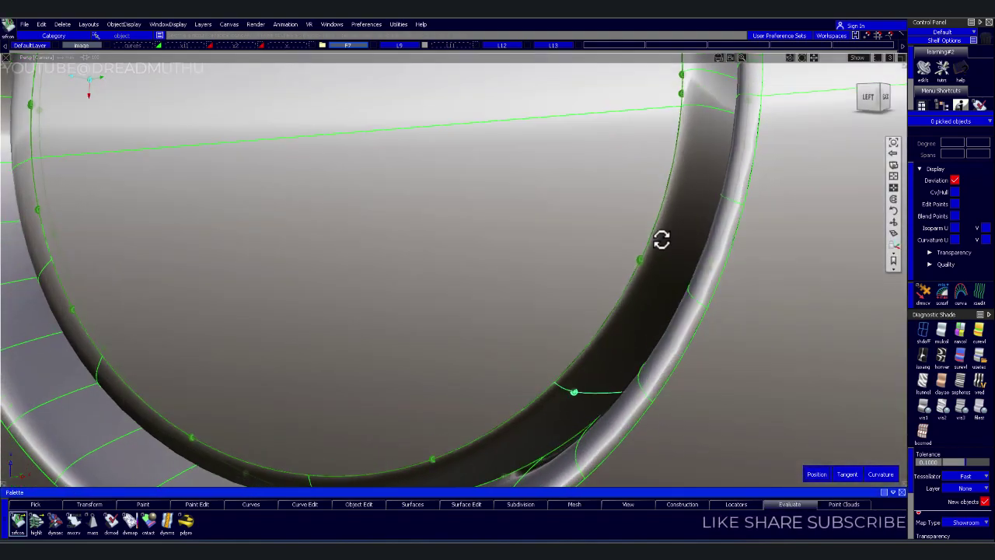
mouse_move(709, 115)
alt+shift+mouse_down()
mouse_move(599, 222)
mouse_move(582, 291)
mouse_move(489, 264)
mouse_move(507, 249)
mouse_move(399, 295)
alt+shift+mouse_up()
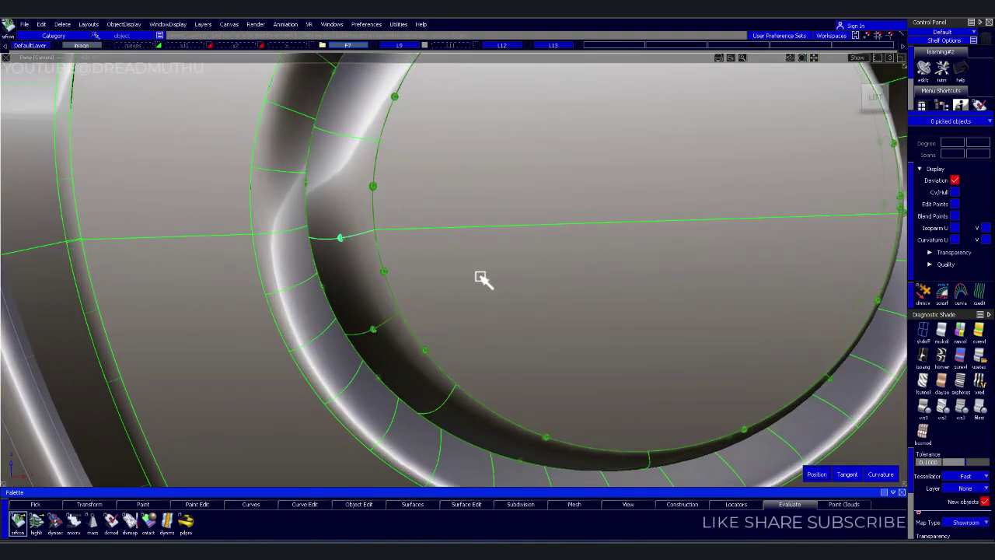
alt+shift+right_drag(482, 278, 580, 304)
mouse_move(579, 304)
alt+shift+mouse_down()
mouse_move(522, 335)
mouse_move(503, 288)
alt+shift+mouse_up()
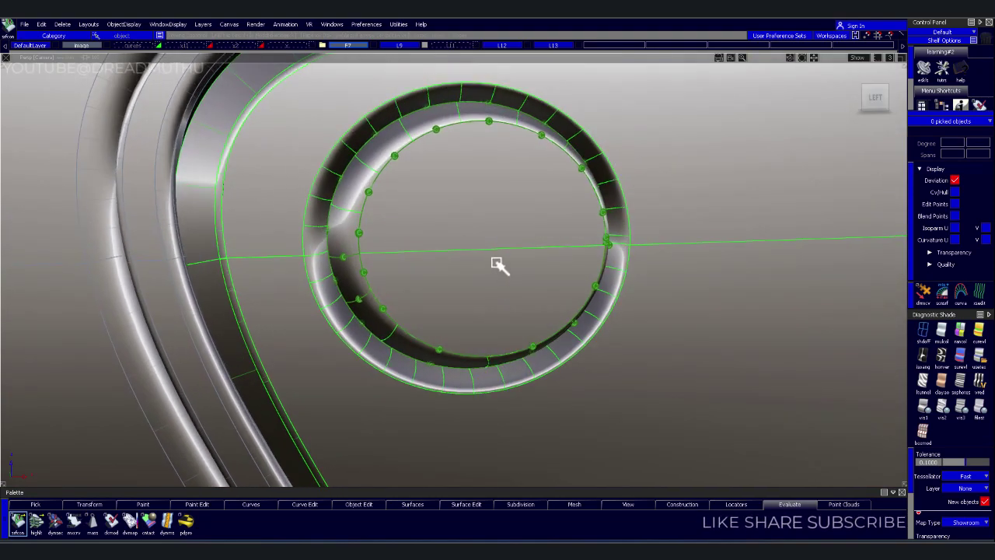
click(501, 278)
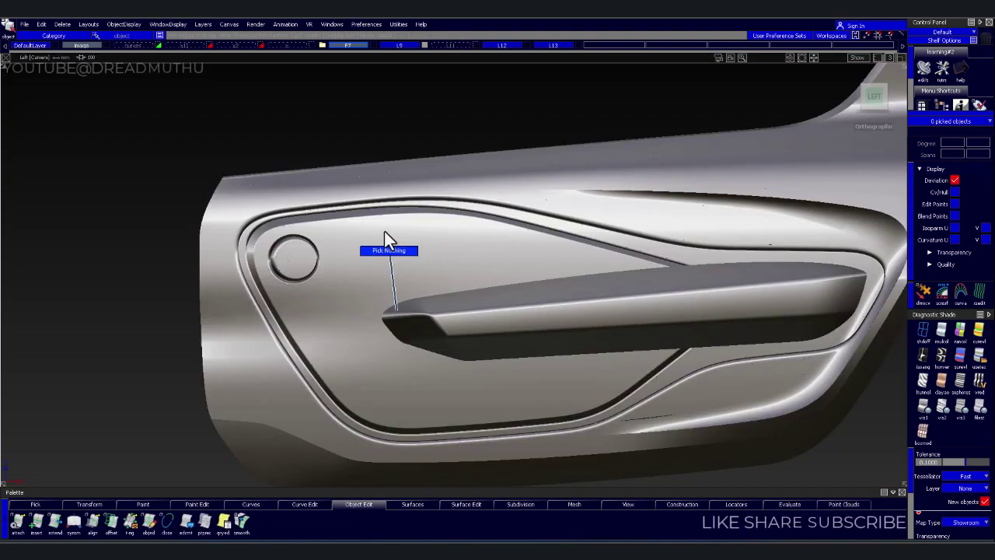
- Switch to the Left side view, zoom onto the speaker ring and turn shading off
mouse_move(389, 233)
alt+shift+mouse_down()
mouse_move(411, 280)
mouse_move(560, 256)
alt+shift+mouse_up()
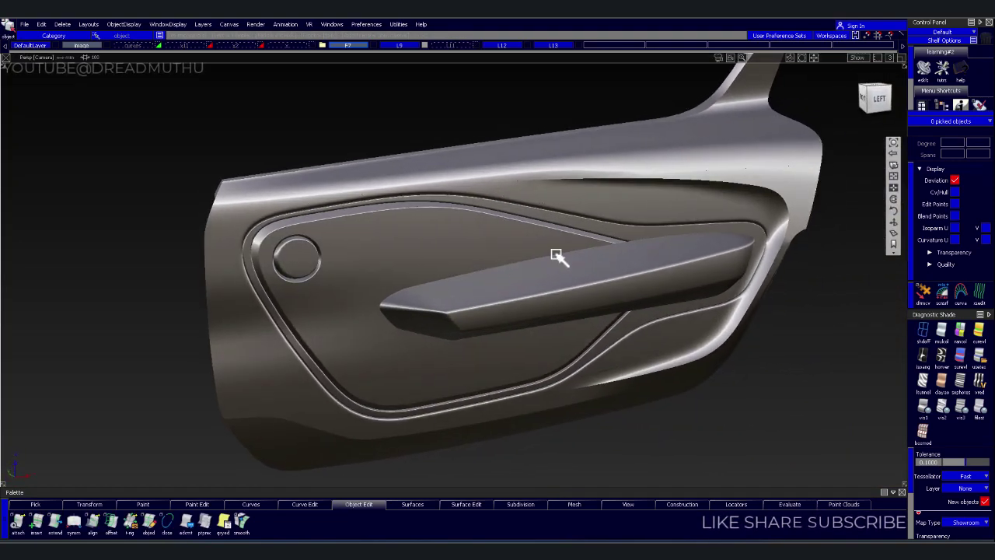
click(874, 99)
mouse_move(543, 253)
alt+shift+right_down()
mouse_move(528, 271)
mouse_move(402, 284)
mouse_move(522, 316)
alt+shift+right_up()
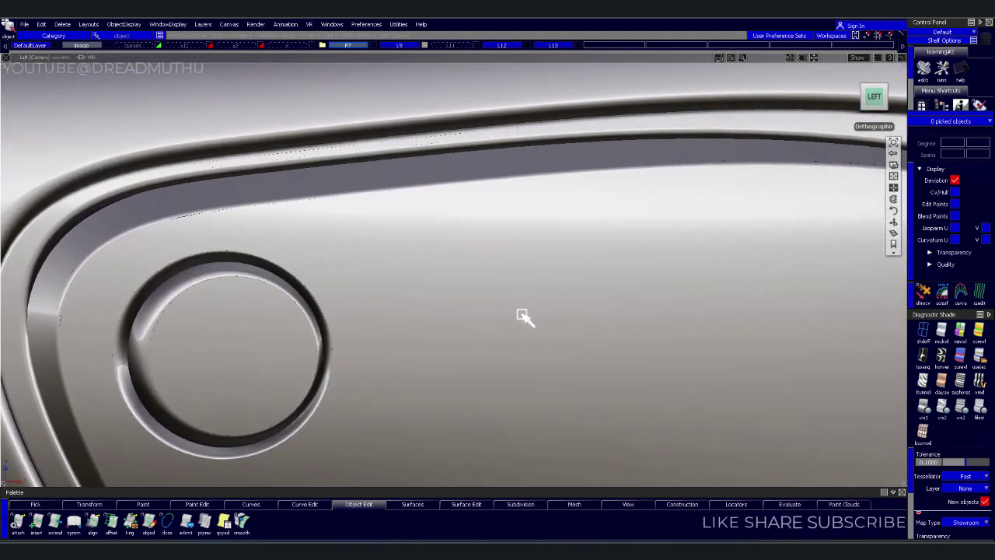
click(924, 334)
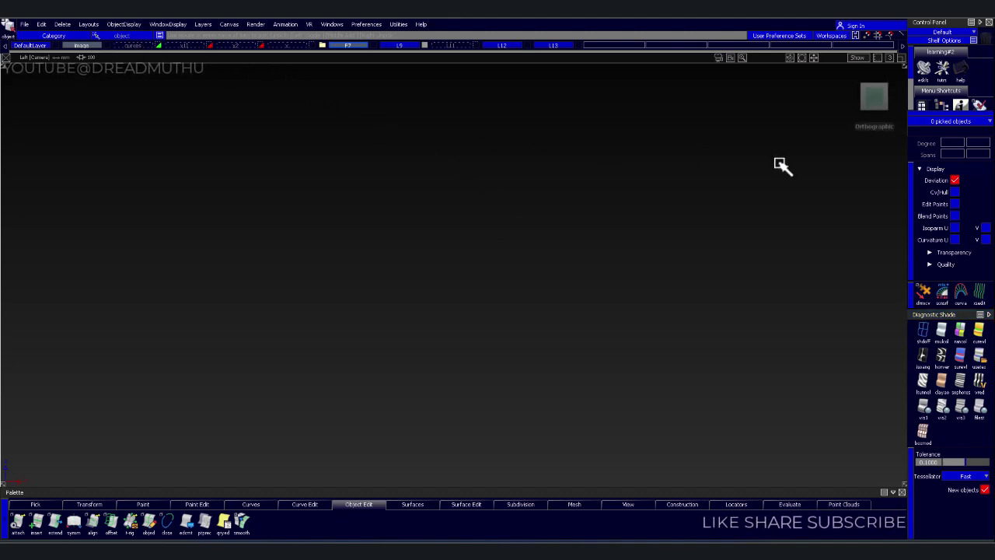
- Redisplay the door panel and reference image, then zoom in on the door handle
click(857, 58)
click(835, 68)
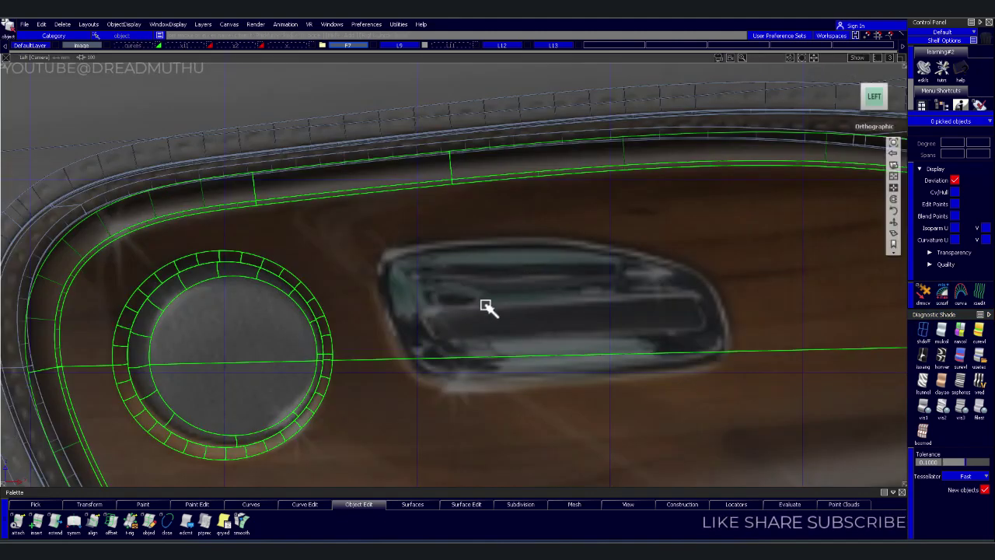
scroll(484, 290, up, 3)
scroll(451, 295, up, 2)
scroll(405, 305, up, 2)
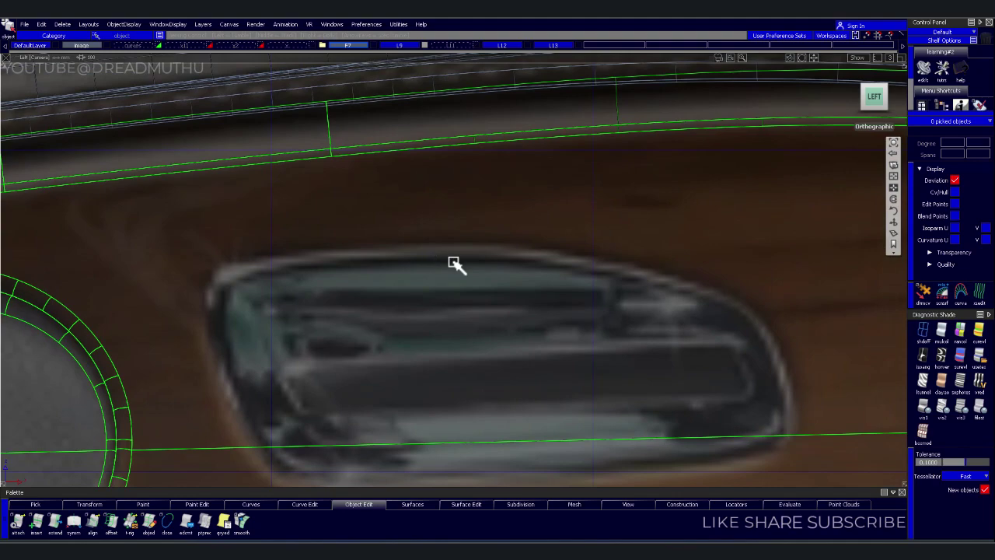
scroll(482, 295, down, 3)
scroll(431, 377, up, 2)
scroll(555, 373, up, 2)
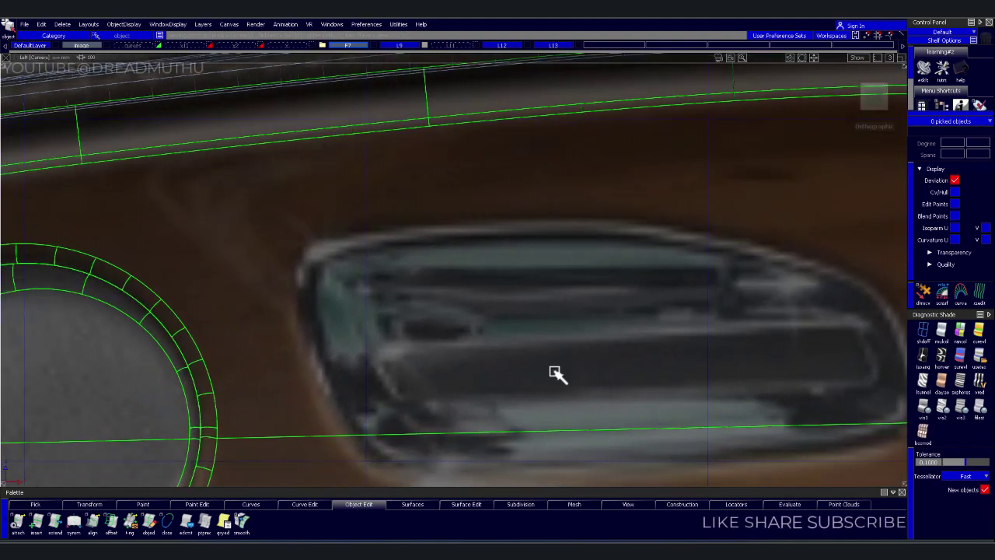
- Draw straight EP curves along the handle's front edge and bottom edge
key(e)
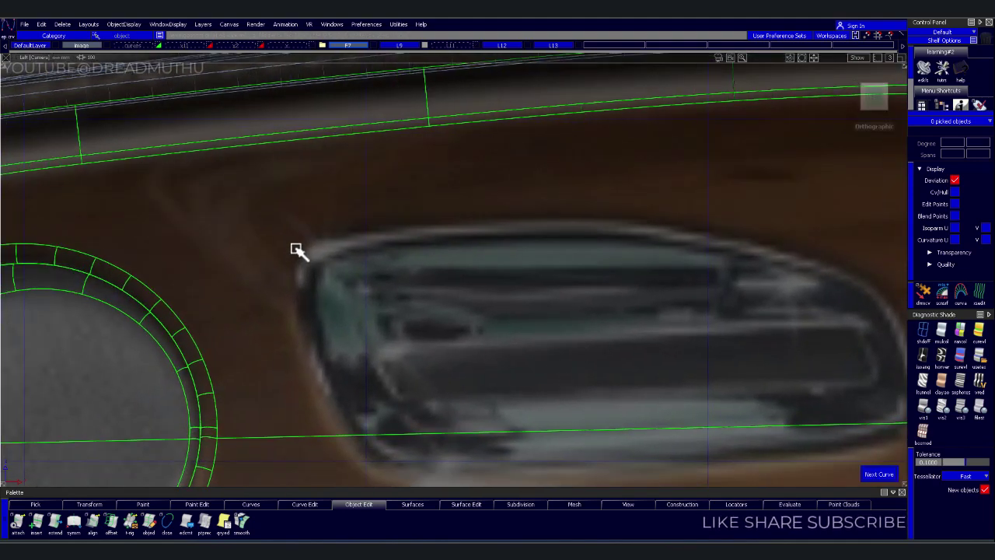
click(295, 243)
scroll(362, 436, down, 2)
click(401, 391)
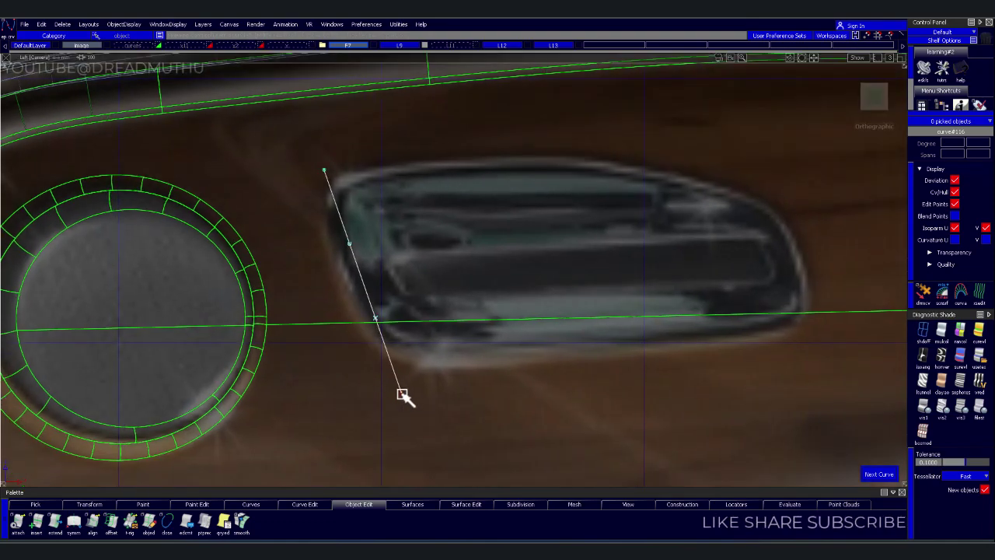
drag(401, 391, 396, 382)
key(Escape)
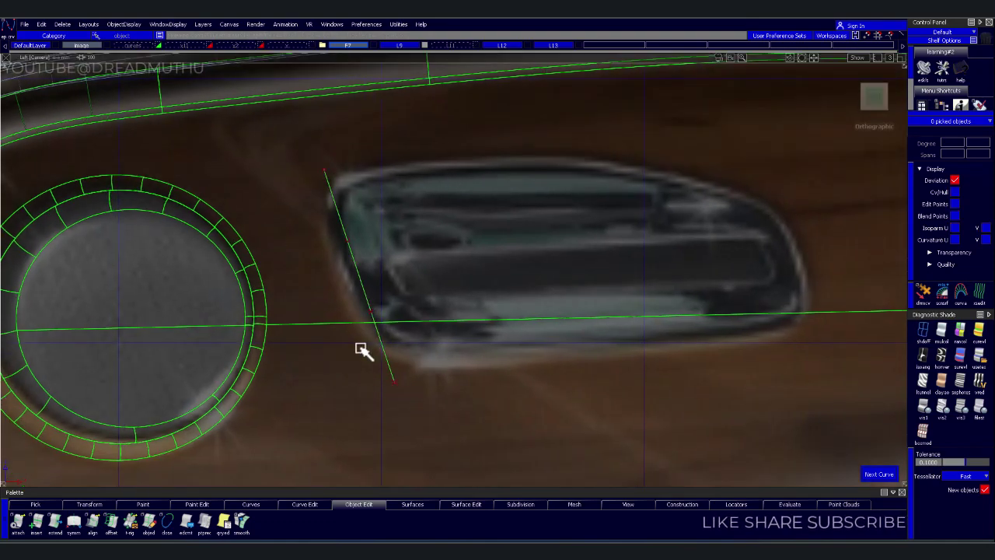
click(360, 347)
alt+shift+middle_drag(624, 362, 551, 344)
click(612, 328)
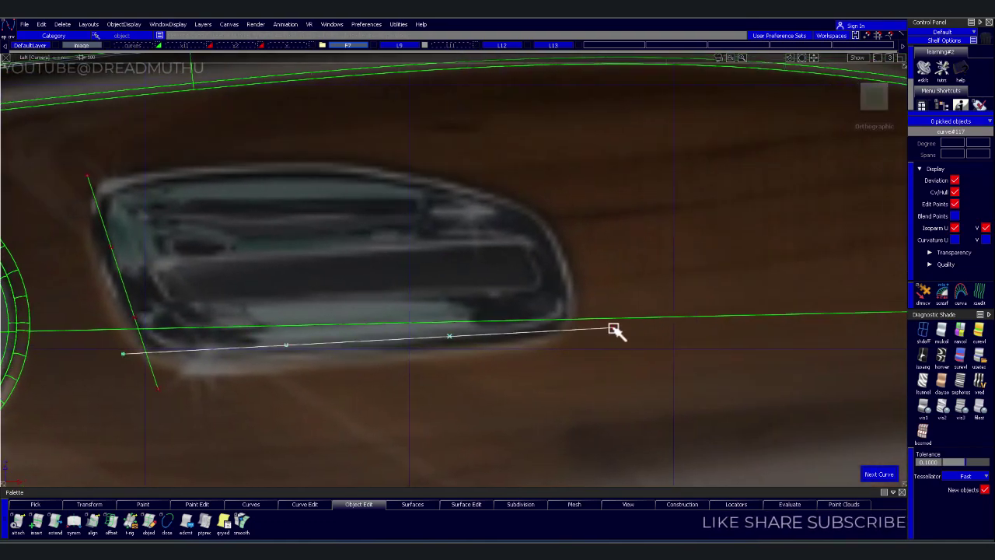
- Draw straight EP curves for the handle's rear edge, top edge and a diagonal toward the rear corner
click(538, 182)
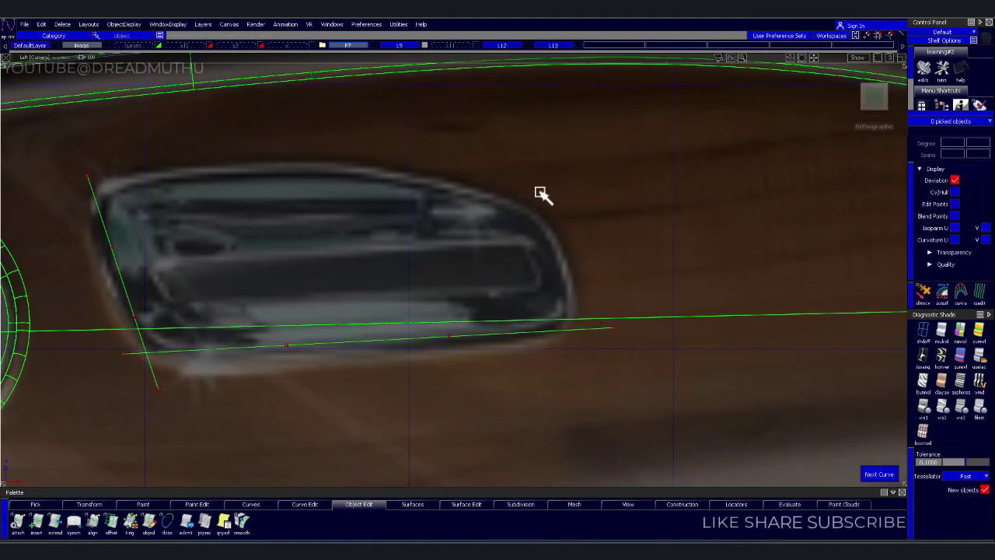
drag(574, 302, 595, 373)
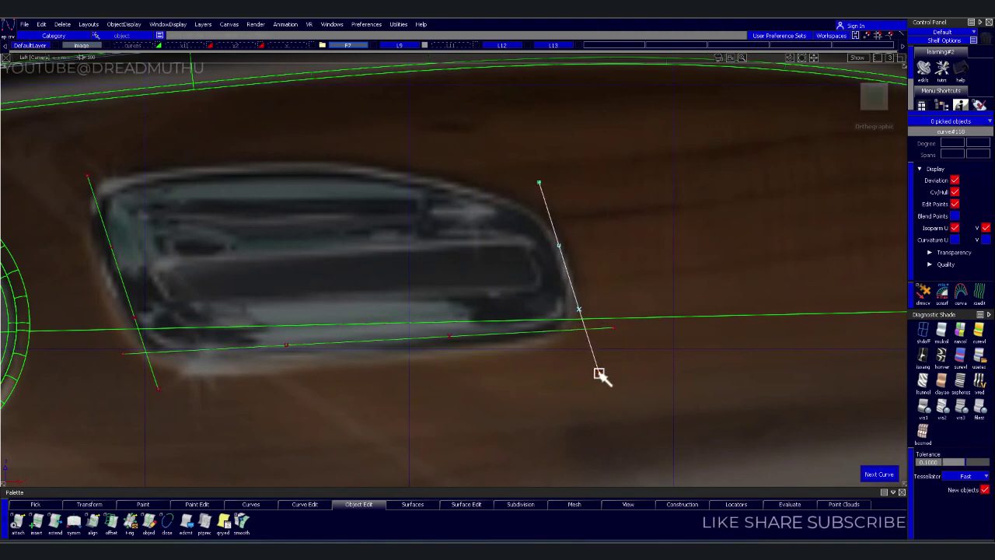
alt+shift+right_drag(595, 373, 549, 293)
alt+shift+middle_drag(549, 293, 627, 404)
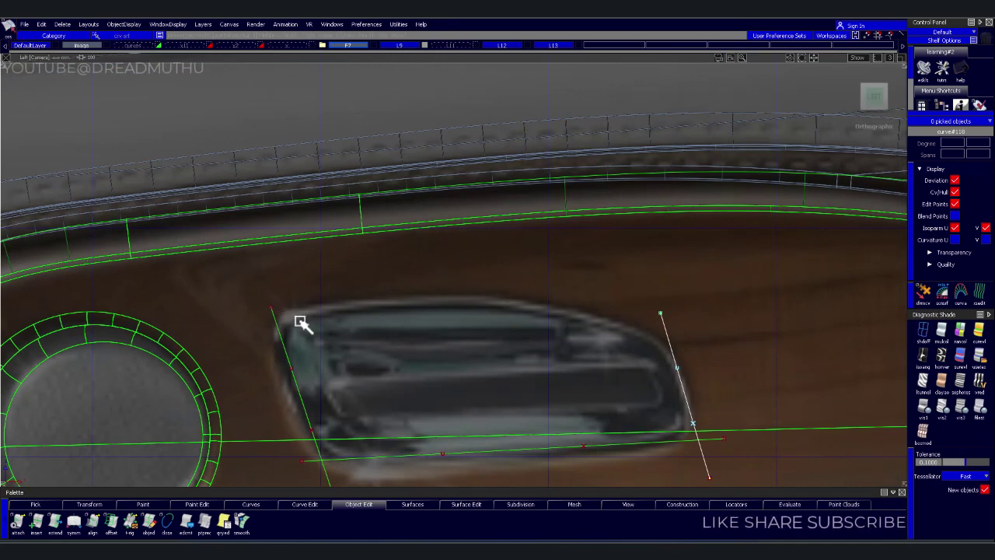
click(259, 315)
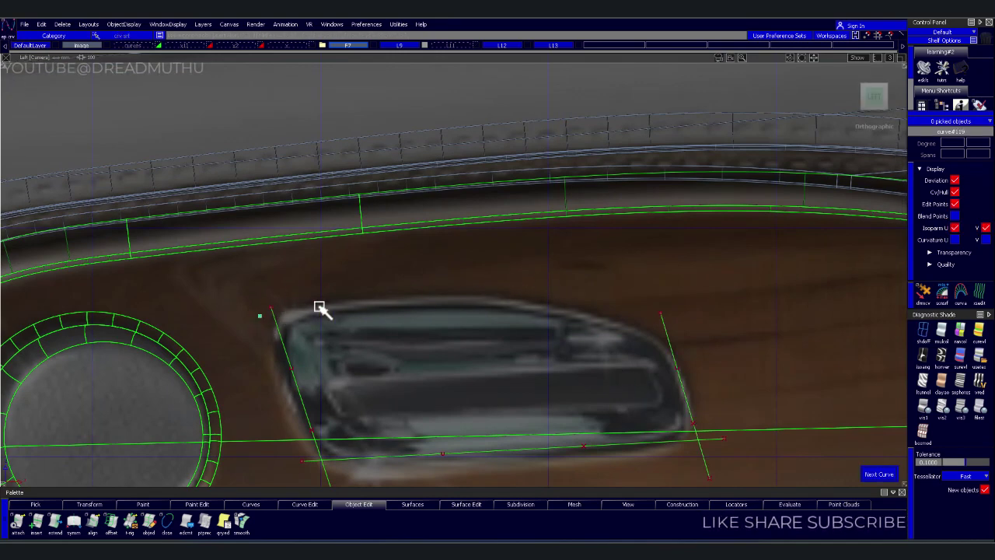
drag(588, 287, 559, 291)
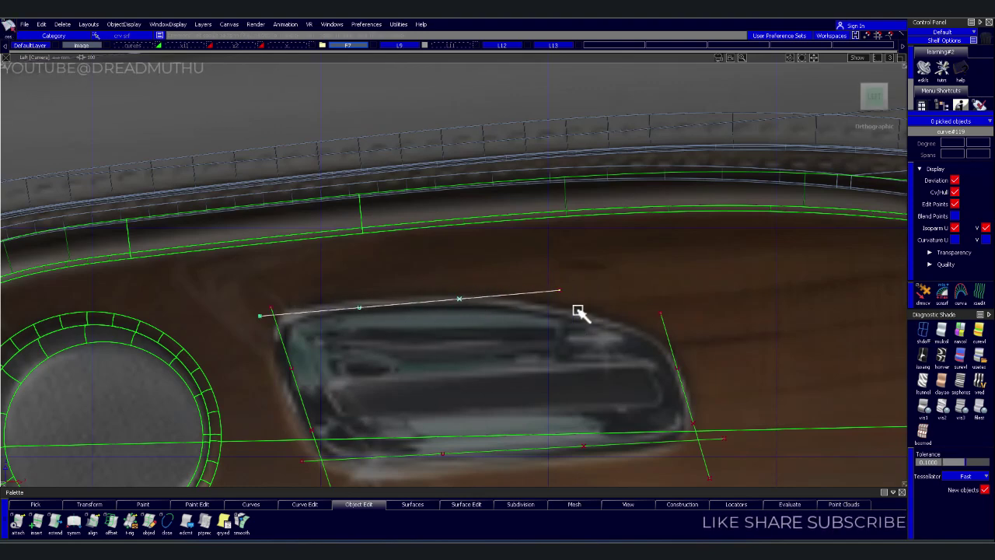
click(463, 294)
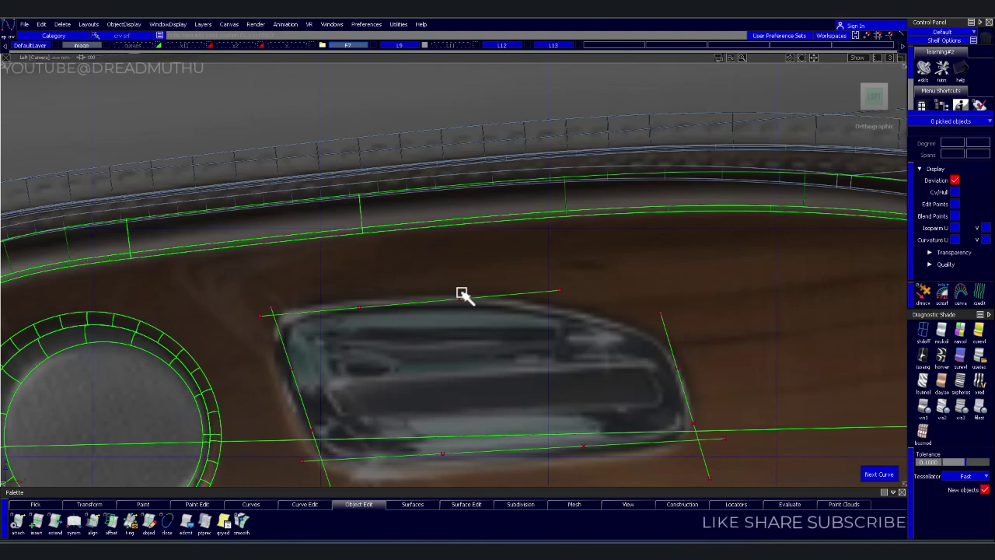
click(462, 294)
drag(699, 338, 705, 349)
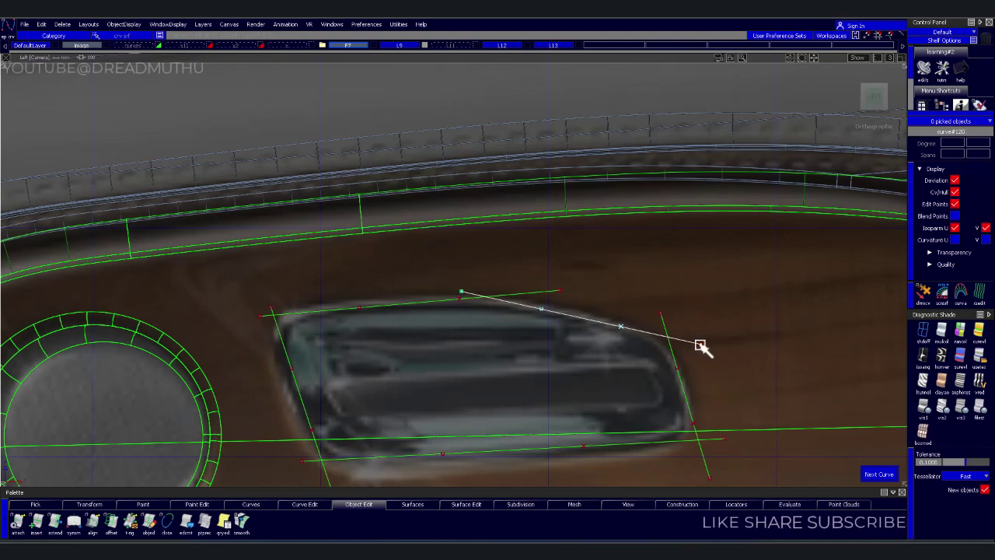
- Curve the top outline by sliding two CVs left and move its end point past the front edge
scroll(355, 344, up, 3)
ctrl+shift+drag(427, 371, 408, 320)
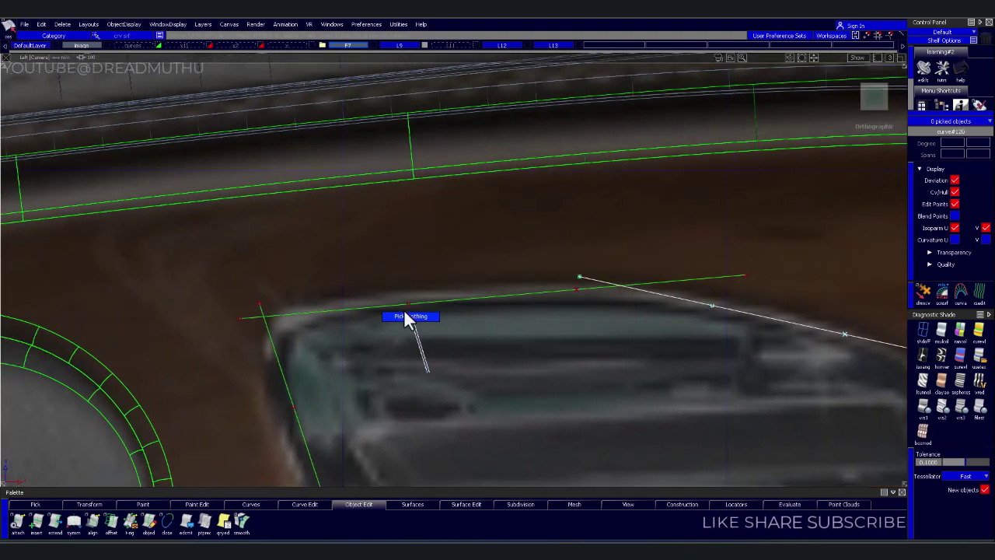
drag(575, 350, 575, 351)
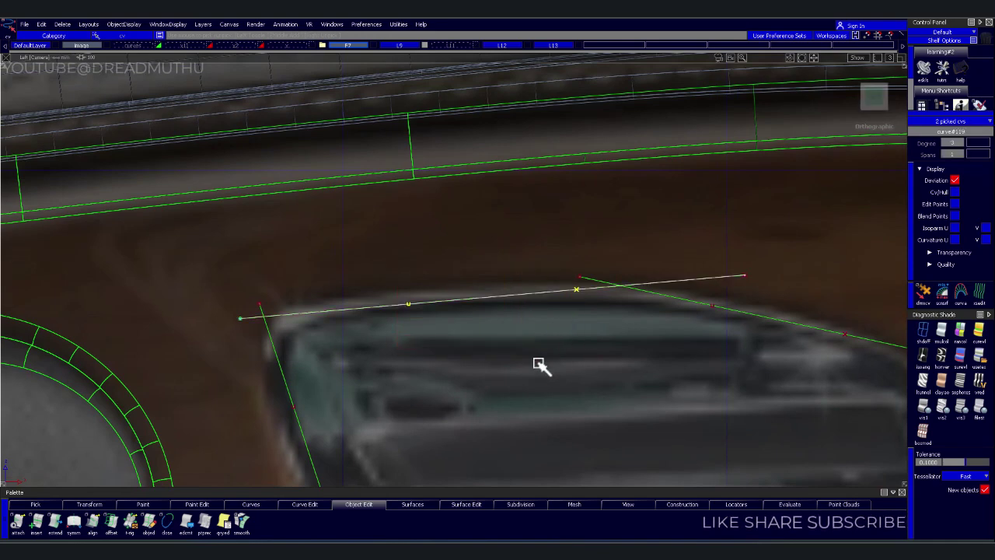
mouse_move(477, 365)
middle_down()
mouse_move(444, 350)
mouse_move(393, 356)
middle_up()
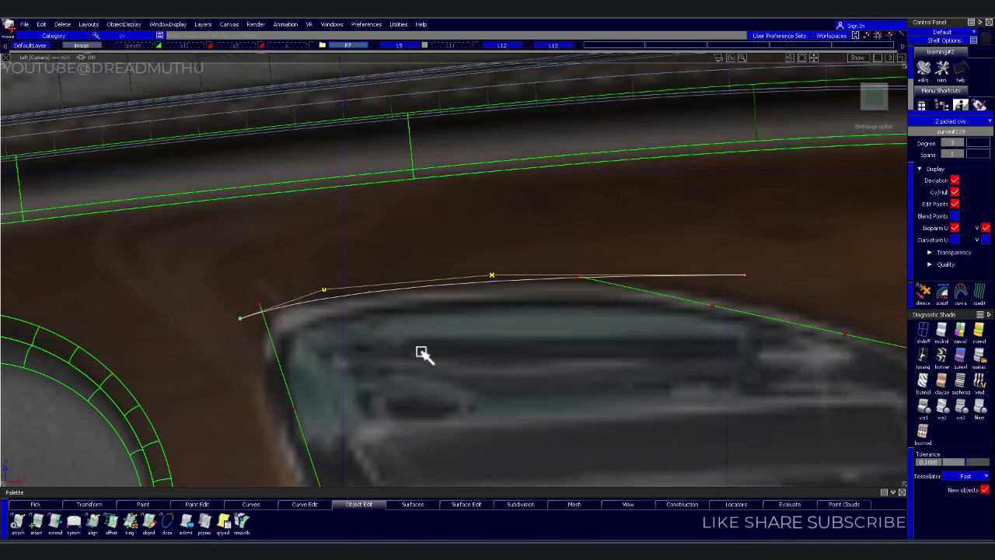
click(391, 378)
alt+shift+right_drag(391, 378, 534, 328)
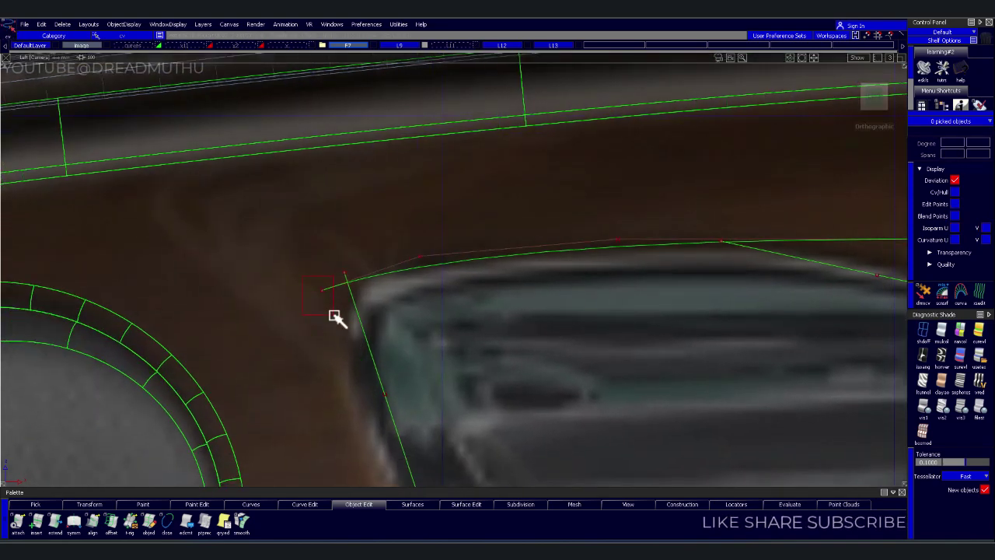
drag(334, 317, 334, 319)
mouse_move(314, 333)
middle_down()
mouse_move(192, 351)
mouse_move(231, 318)
mouse_move(235, 335)
middle_up()
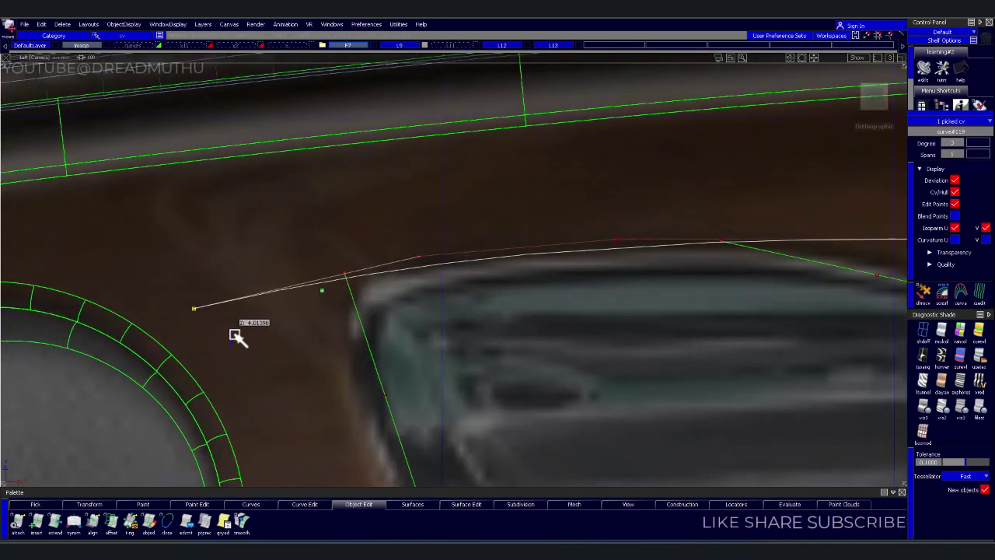
- Bend the slanted front edge curve by sliding two of its CVs left
alt+shift+right_drag(458, 262, 511, 273)
ctrl+shift+drag(474, 354, 450, 297)
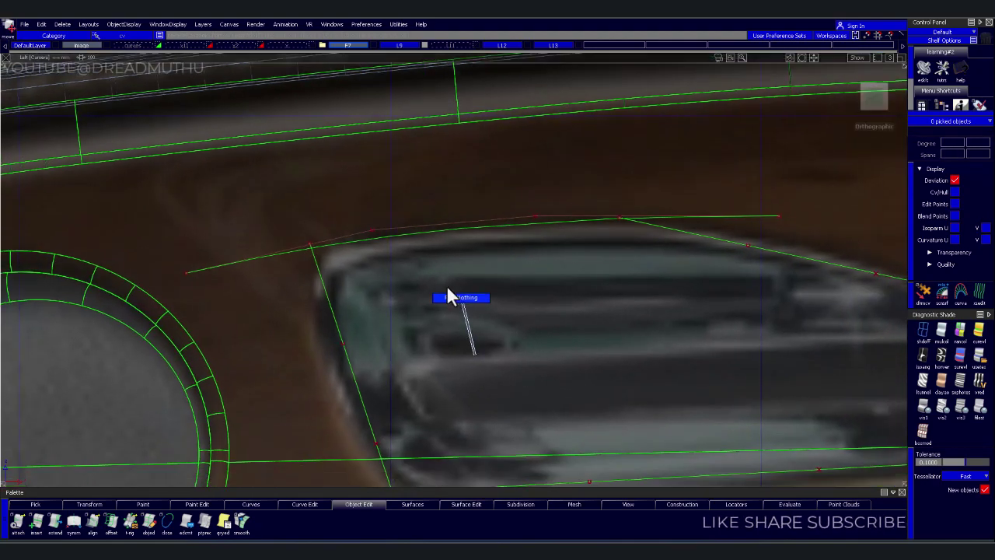
drag(300, 318, 422, 451)
alt+shift+right_drag(498, 393, 487, 369)
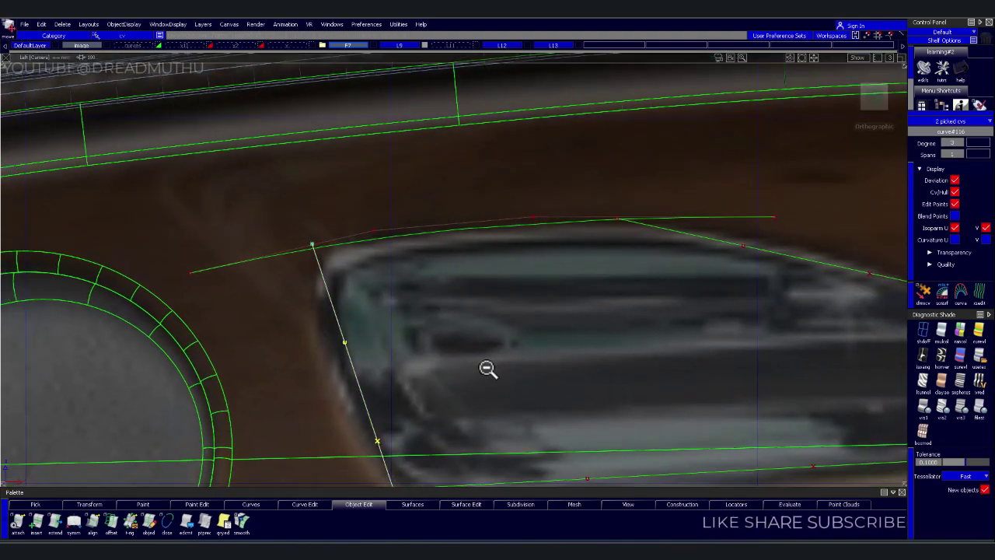
alt+shift+middle_drag(487, 370, 481, 318)
middle_drag(470, 259, 451, 262)
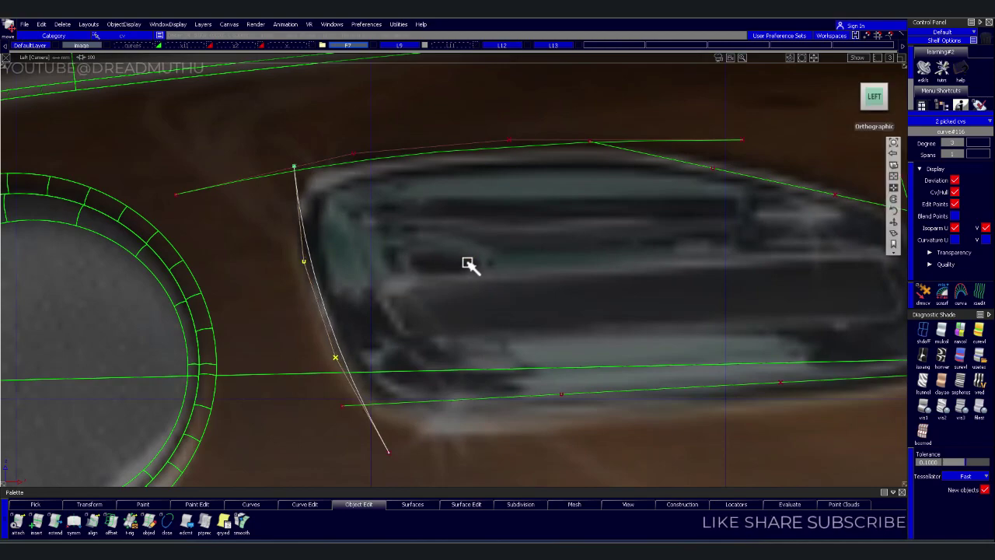
alt+shift+right_drag(471, 262, 453, 275)
- Pull the left curve's lower end point down and outward
ctrl+shift+right_drag(448, 339, 316, 378)
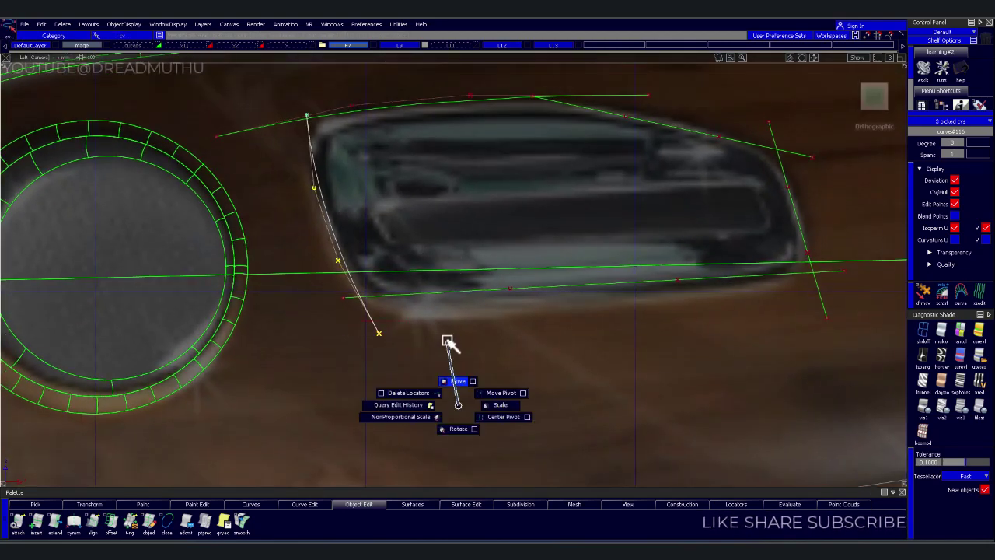
drag(352, 325, 429, 373)
alt+shift+right_drag(463, 375, 492, 410)
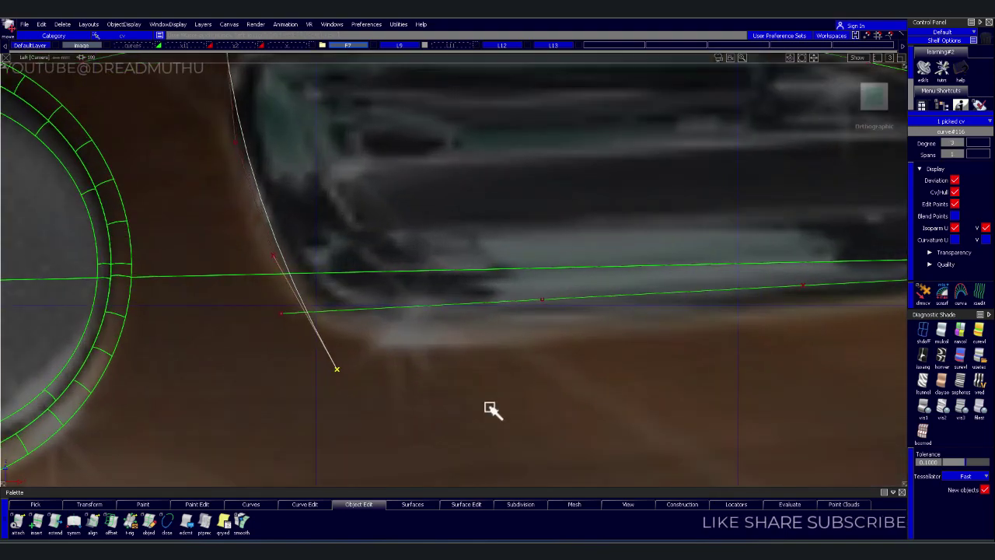
drag(479, 368, 522, 437)
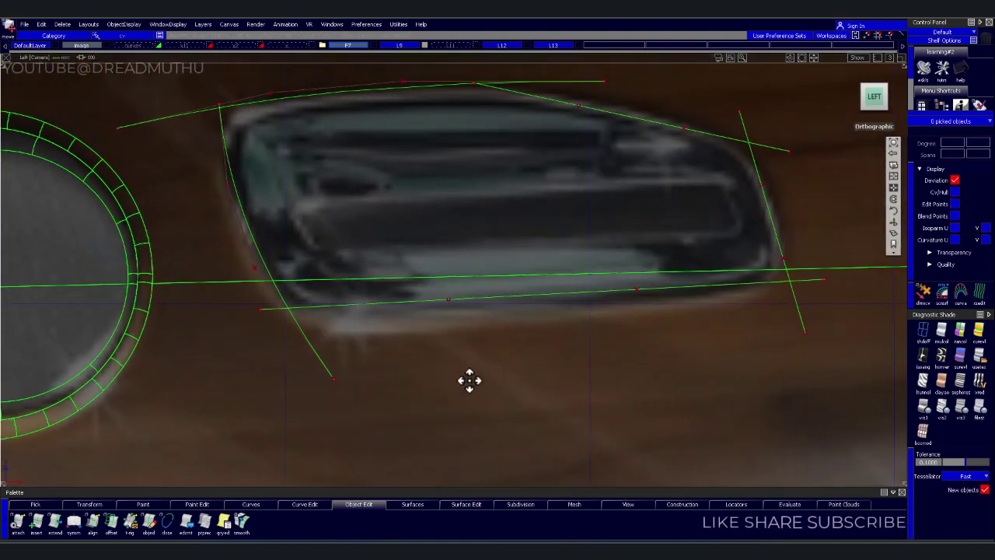
- Bend the bottom curve down to follow the recess and extend its left end further left
click(476, 377)
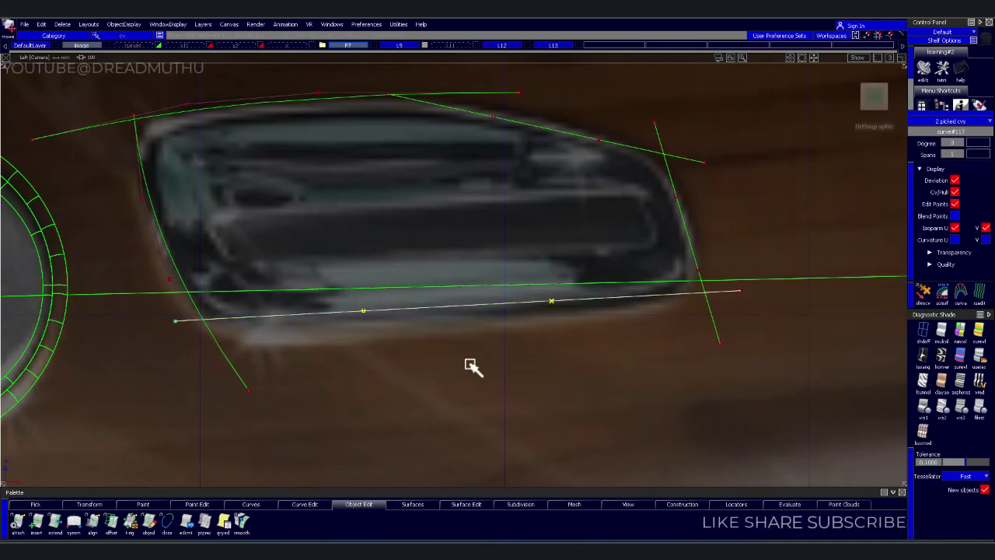
right_drag(474, 364, 485, 378)
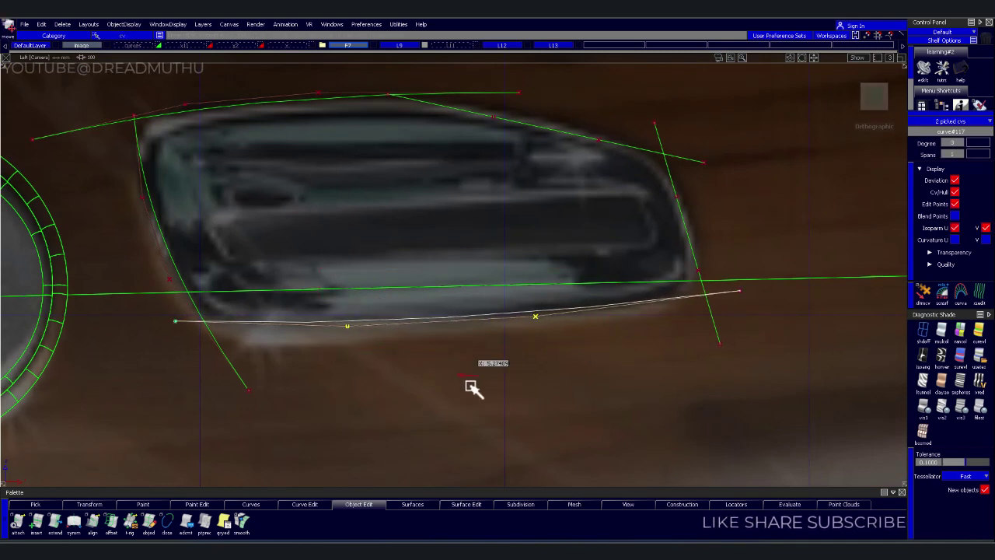
click(450, 407)
scroll(447, 388, up, 3)
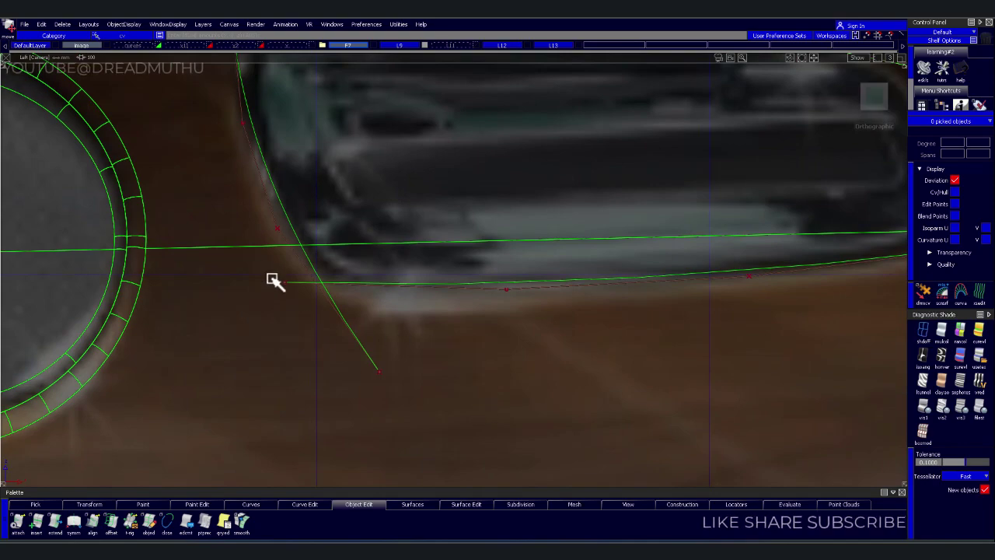
click(281, 282)
middle_drag(313, 400, 258, 318)
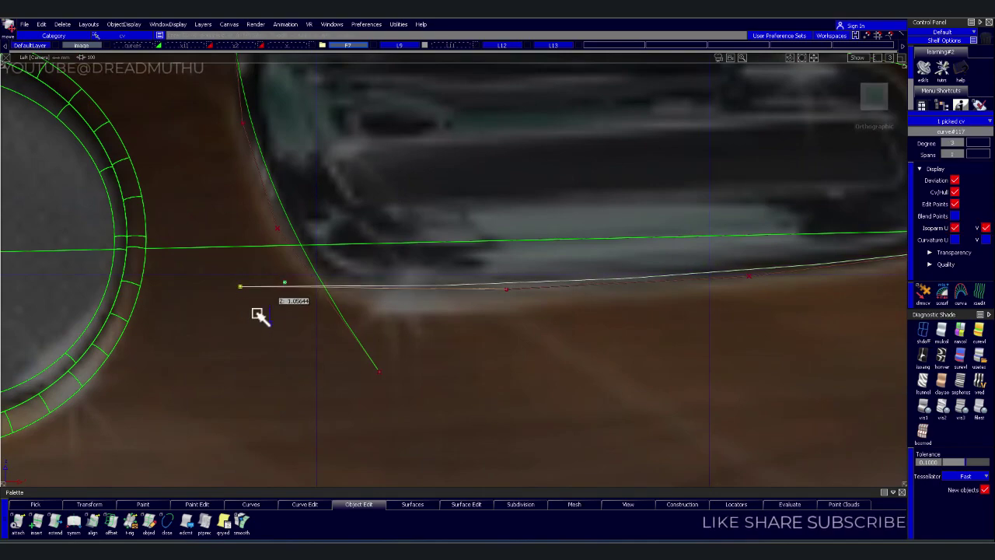
click(663, 349)
- Shift two right-side curve CVs to match the handle edge and move its lower end
scroll(663, 349, down, 3)
scroll(546, 391, up, 2)
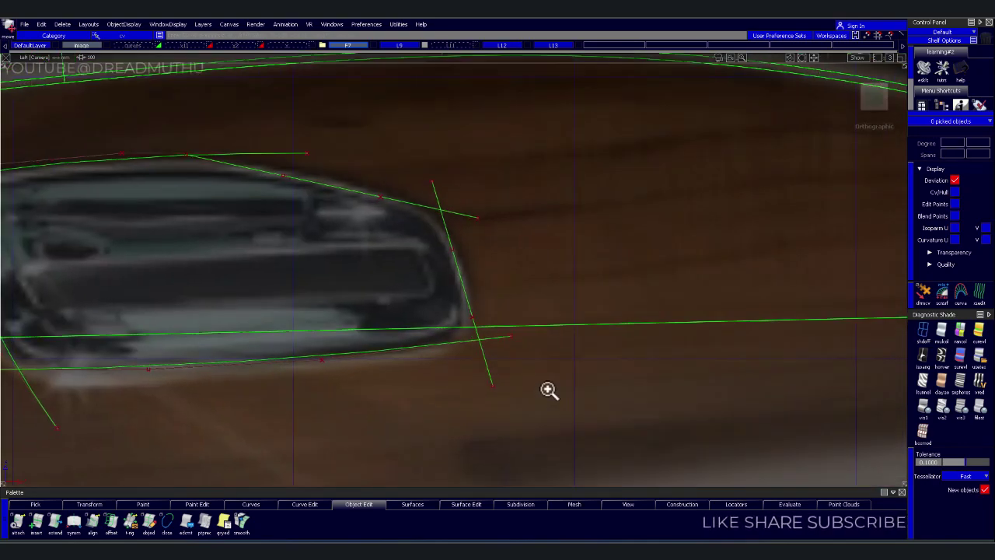
scroll(547, 391, up, 2)
drag(411, 256, 562, 368)
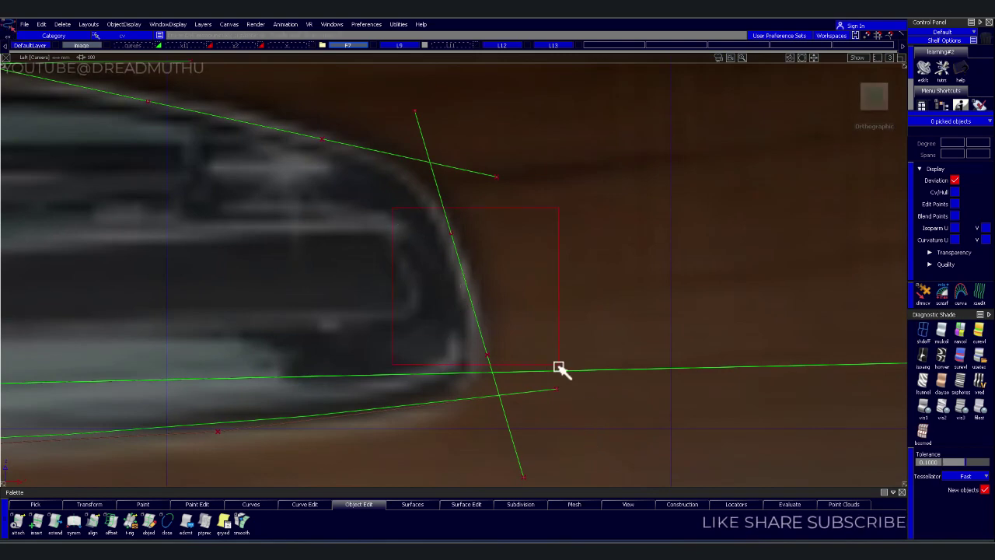
middle_drag(544, 278, 551, 265)
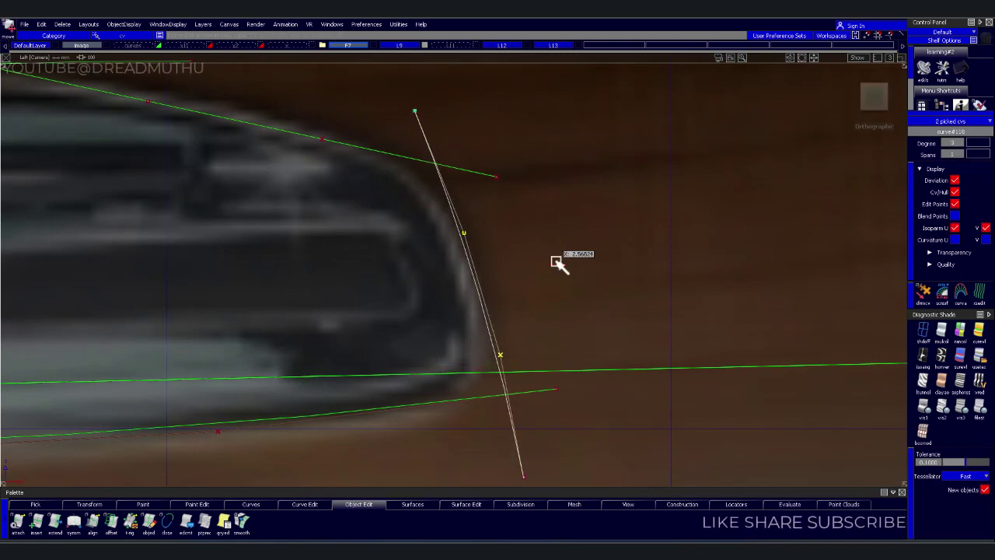
scroll(572, 311, down, 2)
click(509, 374)
click(521, 359)
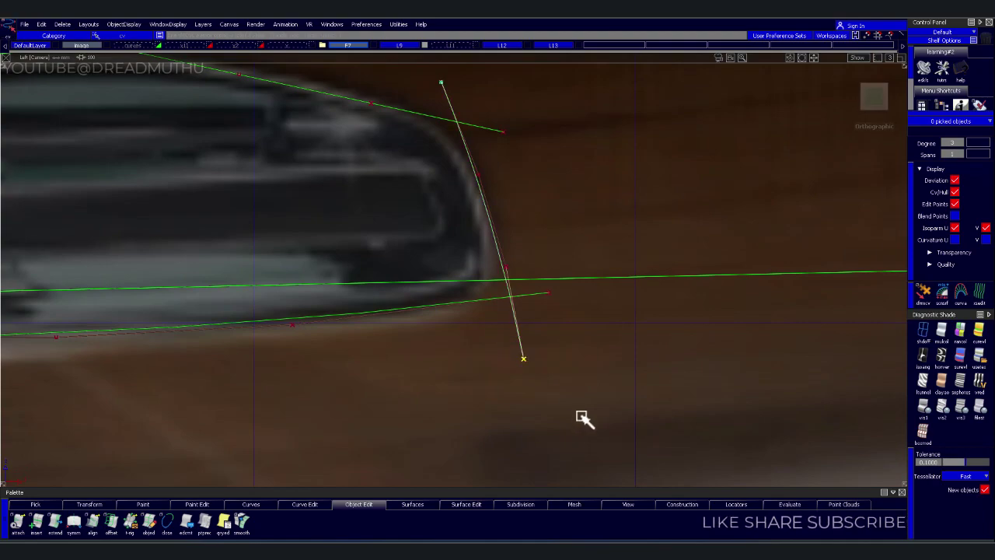
middle_drag(593, 355, 612, 418)
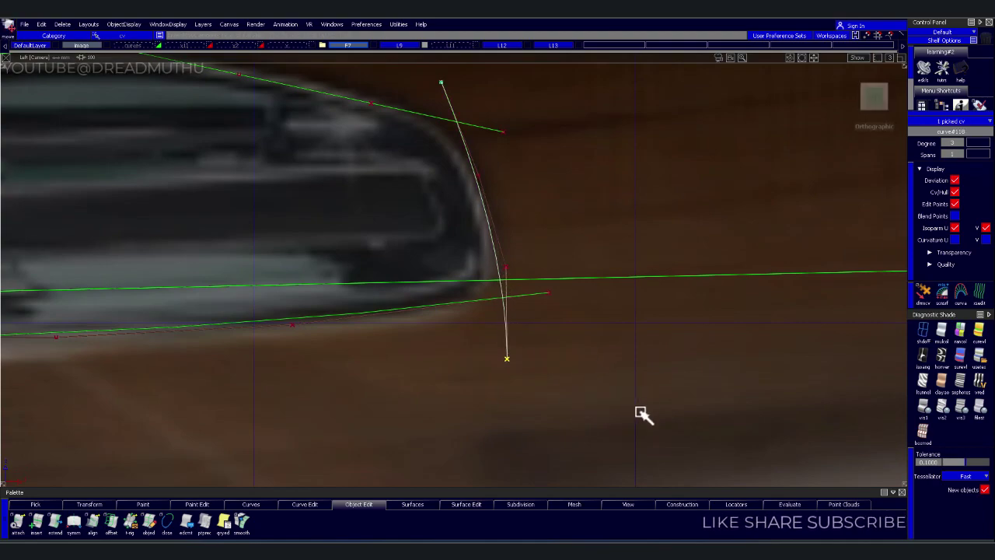
- Frame the handle's top and pick CVs on the top curve
scroll(641, 412, down, 2)
middle_drag(651, 326, 474, 380)
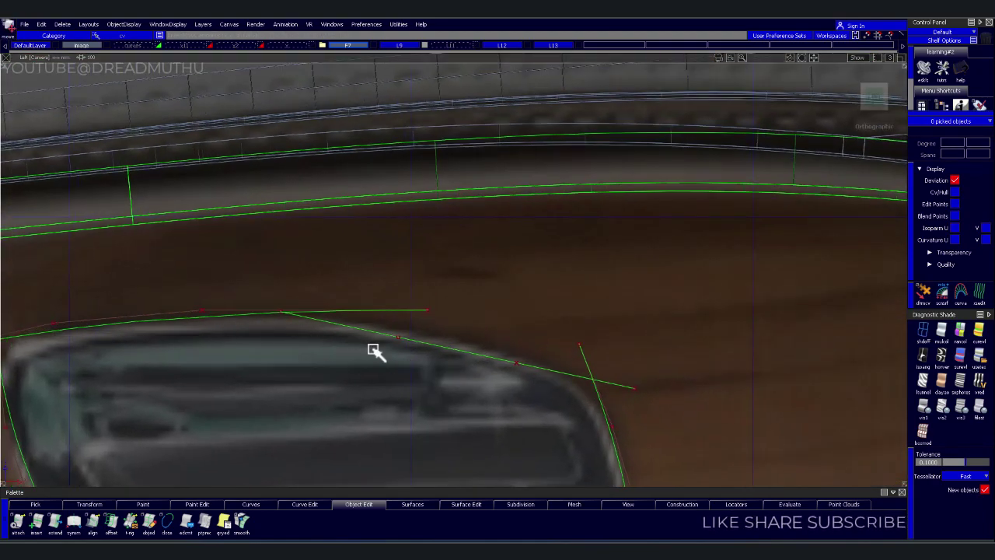
drag(380, 326, 463, 372)
- Raise the picked CVs to arch the top curve and try extending its end
mouse_move(472, 383)
middle_down()
mouse_move(464, 391)
mouse_move(622, 412)
mouse_move(615, 398)
middle_up()
scroll(466, 380, down, 2)
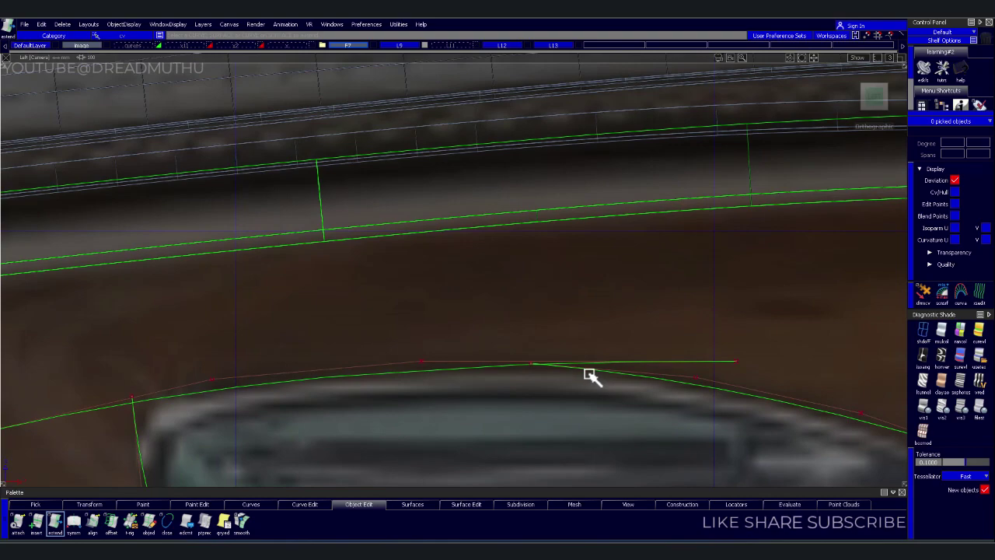
click(588, 412)
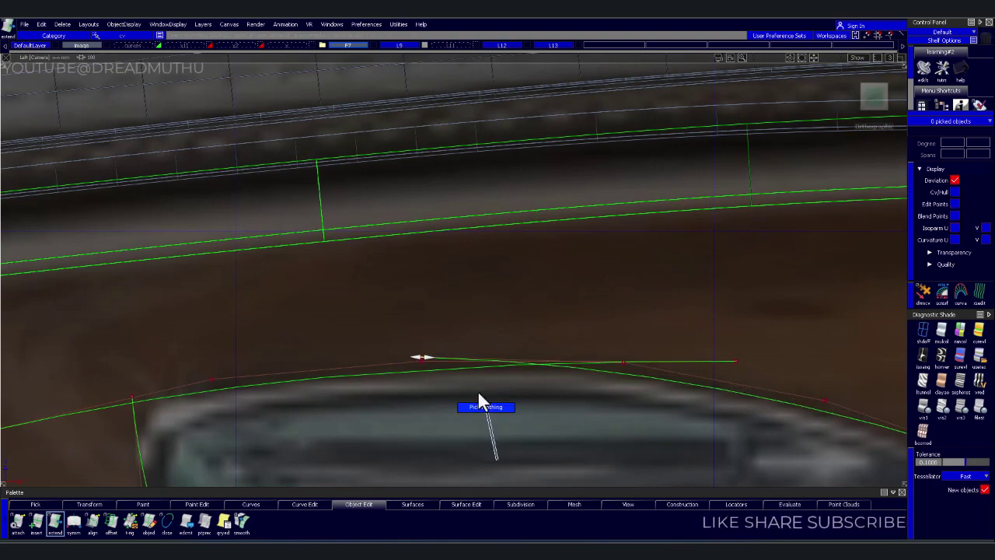
scroll(491, 433, down, 3)
- Frame the handle's upper-left corner and bring up the curve creation tools
middle_drag(508, 411, 440, 448)
scroll(509, 420, up, 2)
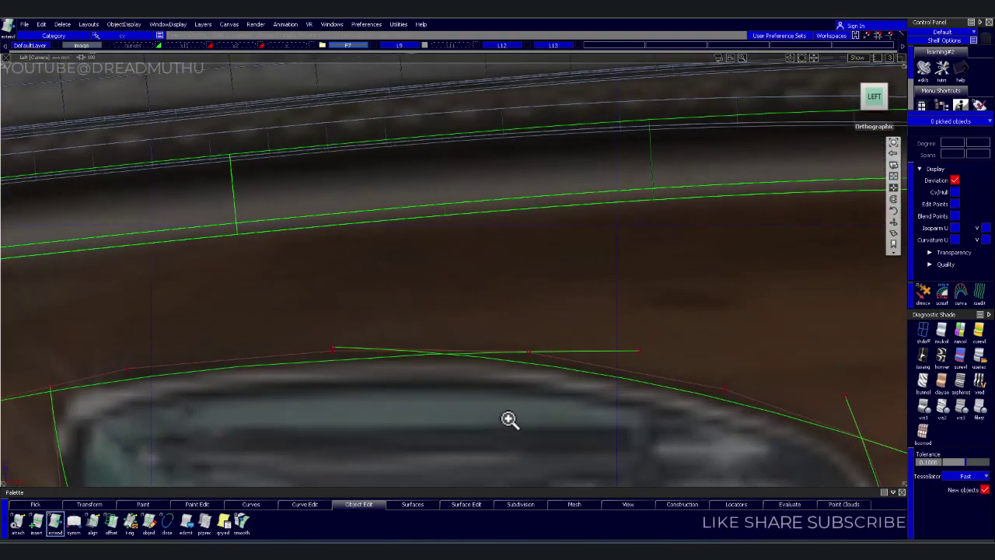
middle_drag(508, 420, 535, 397)
scroll(633, 360, up, 2)
scroll(506, 344, up, 2)
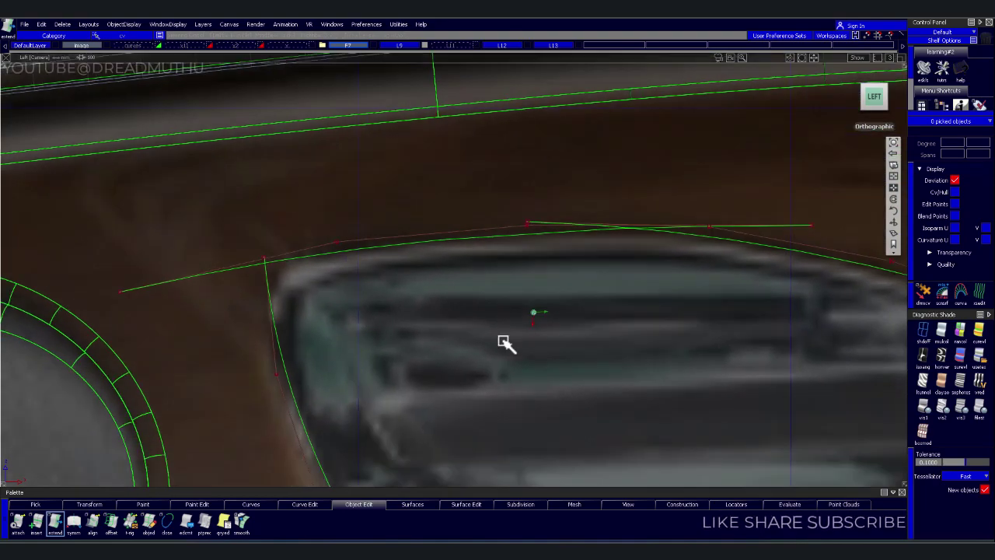
scroll(489, 338, down, 1)
middle_drag(489, 337, 568, 338)
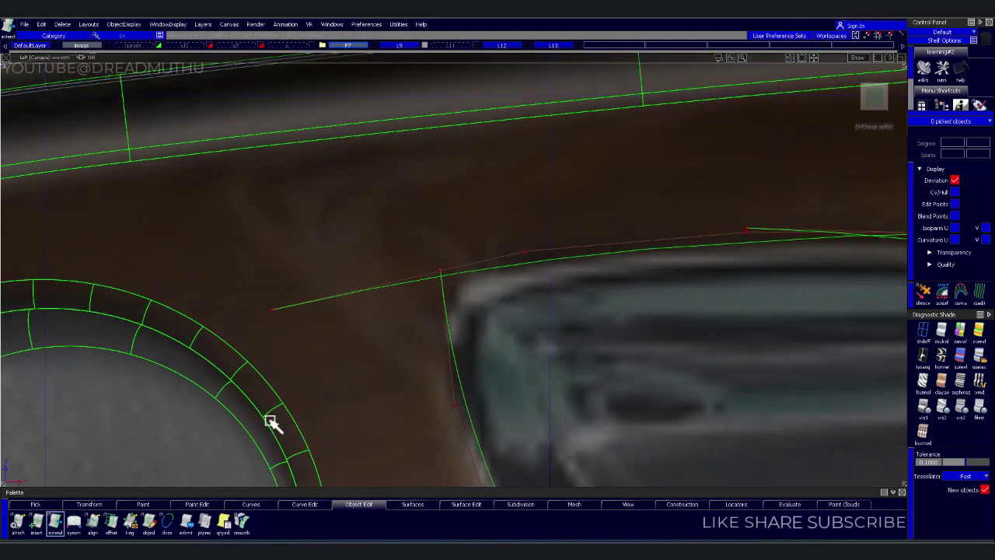
click(233, 505)
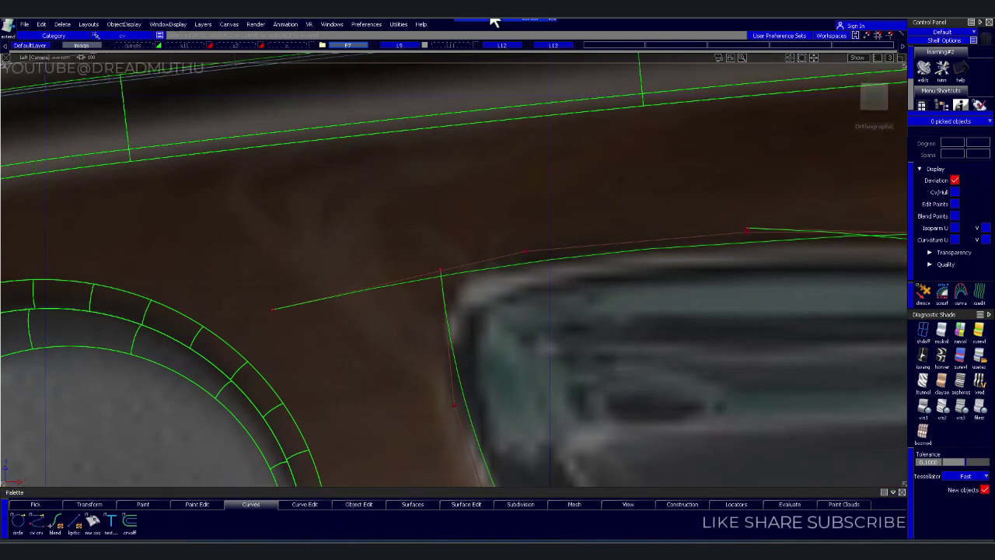
- Blend the left curve into the top and bottom curves, rounding both left corners
click(480, 21)
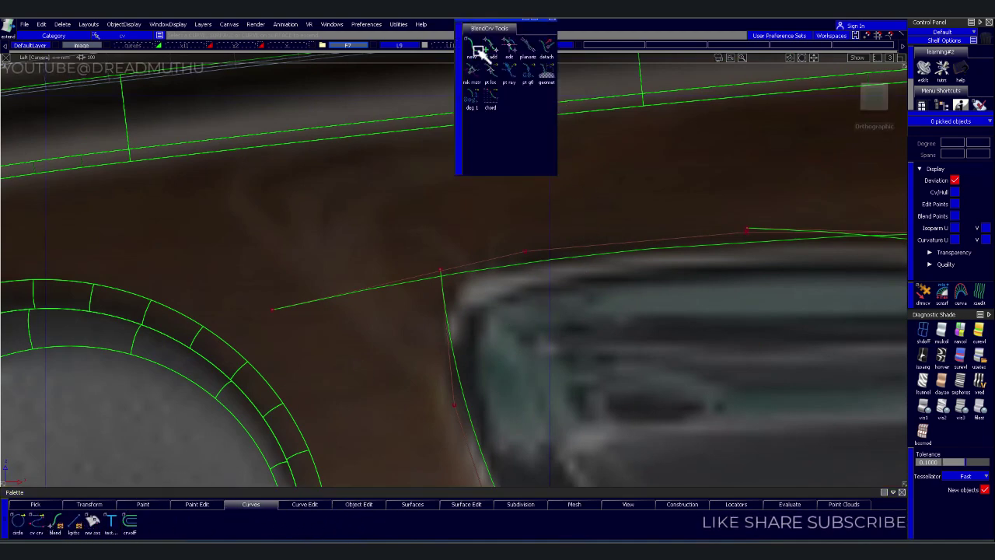
click(457, 363)
click(461, 385)
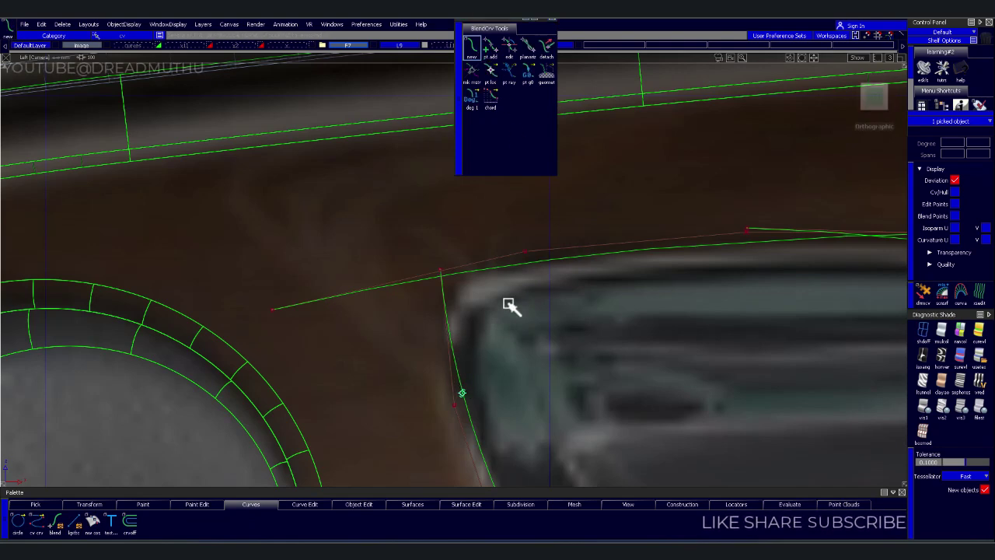
click(544, 261)
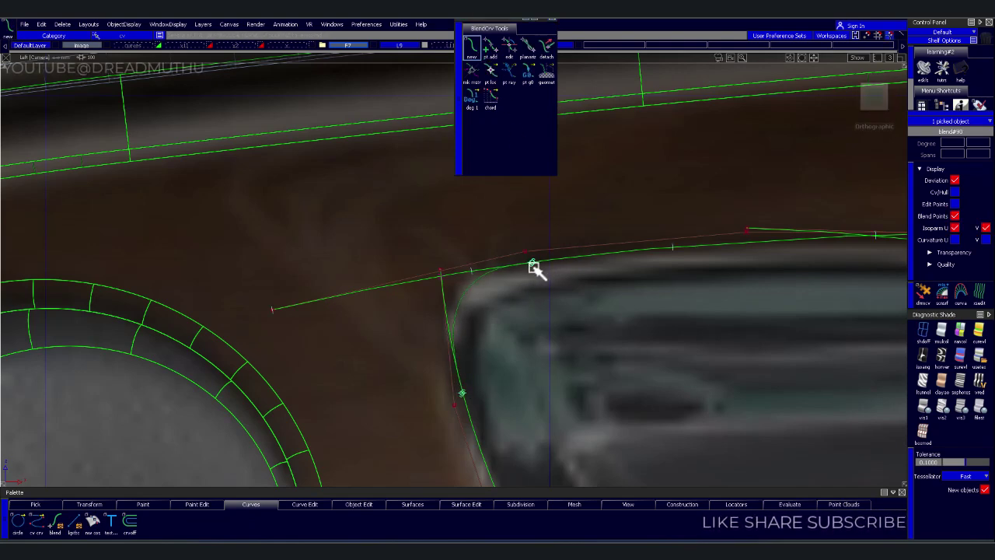
mouse_move(648, 335)
alt+shift+middle_down()
mouse_move(539, 267)
mouse_move(573, 303)
alt+shift+middle_up()
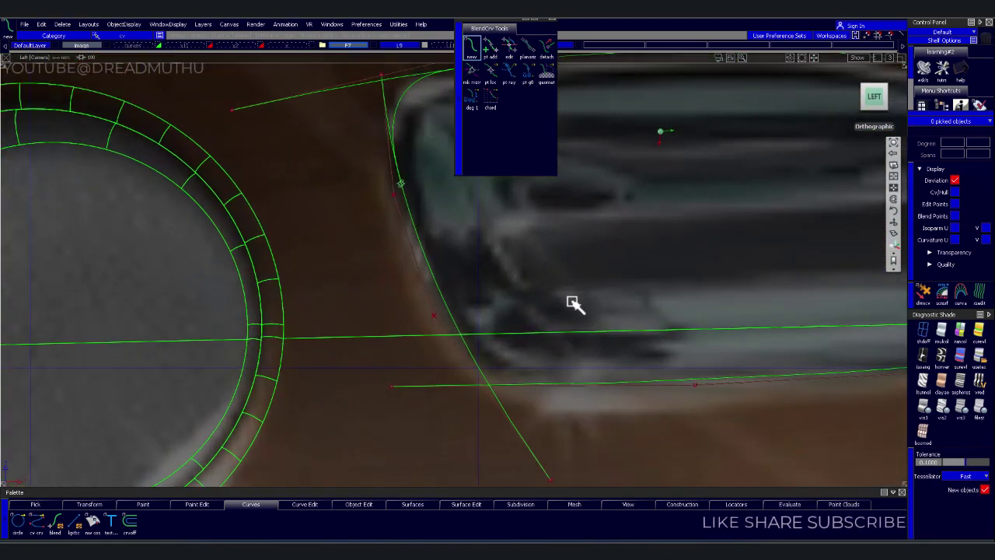
click(448, 312)
click(572, 386)
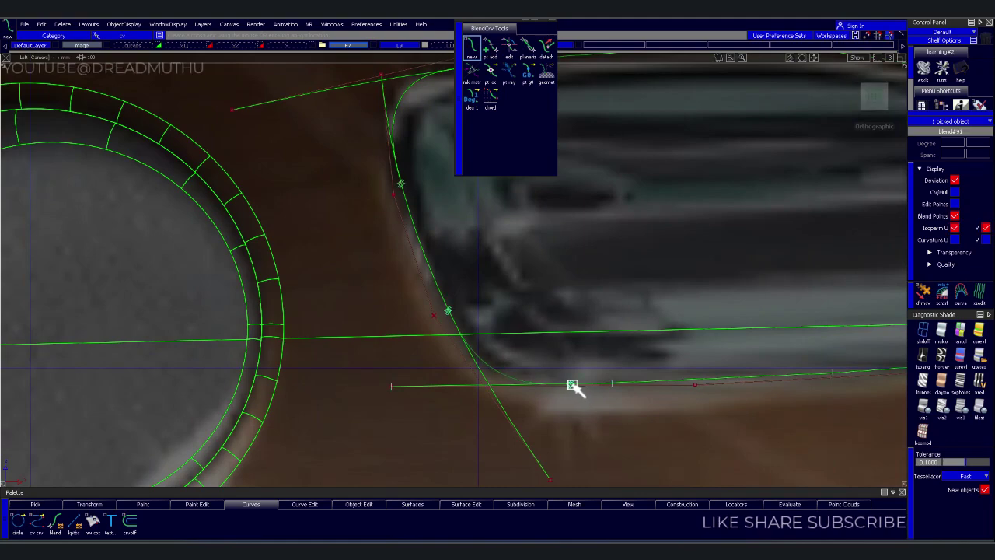
- Round the lower-right and upper-right corners with blend curves into the right curve
scroll(733, 350, down, 3)
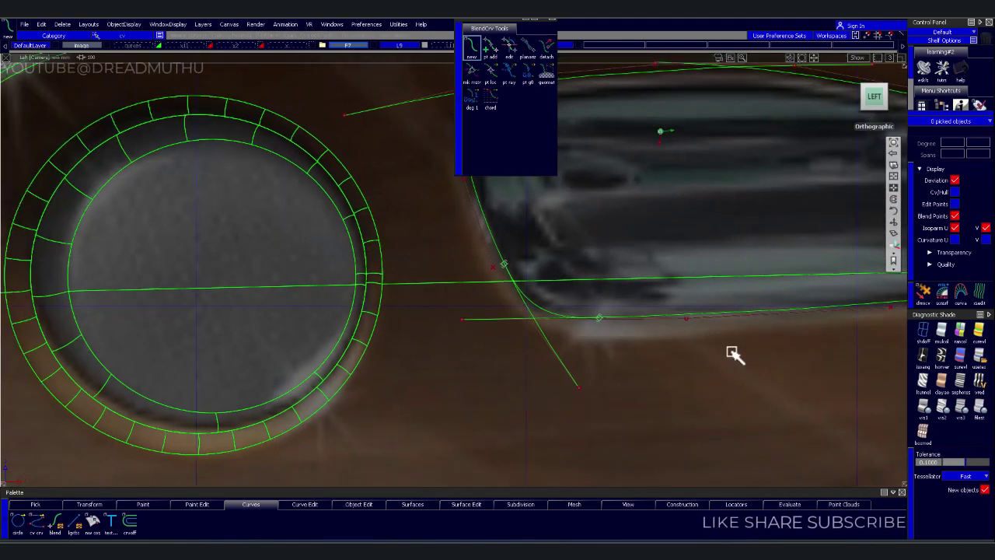
scroll(467, 410, up, 2)
scroll(603, 401, up, 1)
scroll(604, 402, up, 2)
scroll(592, 404, up, 2)
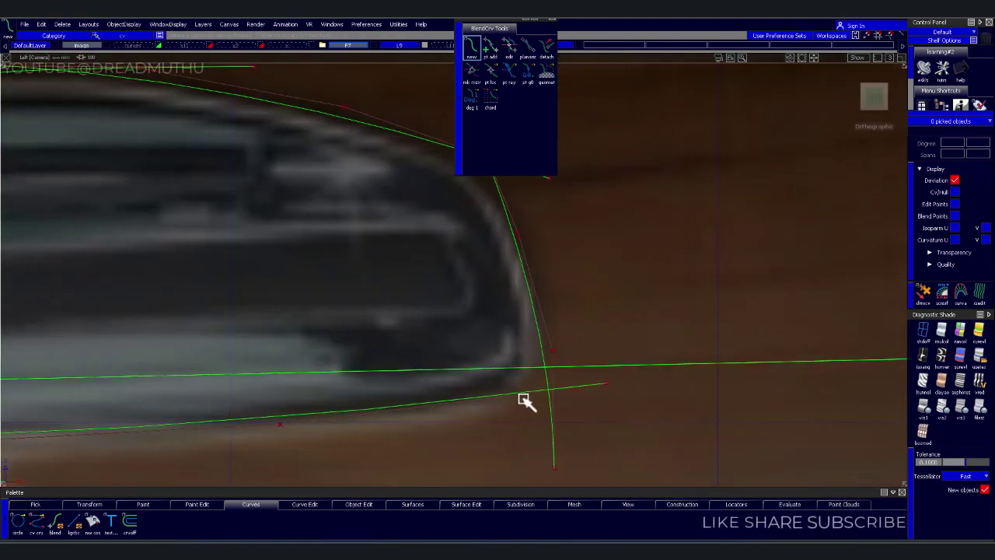
click(450, 400)
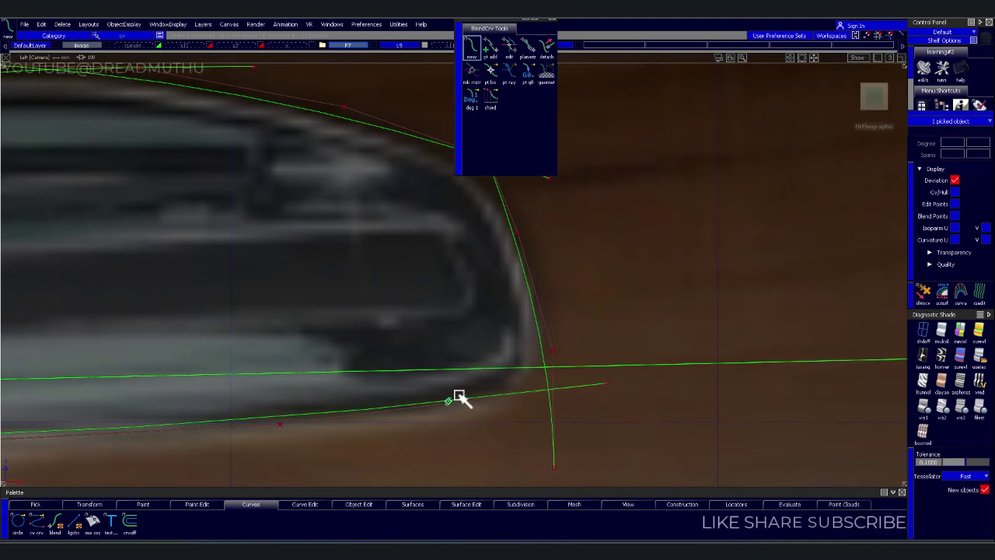
click(534, 311)
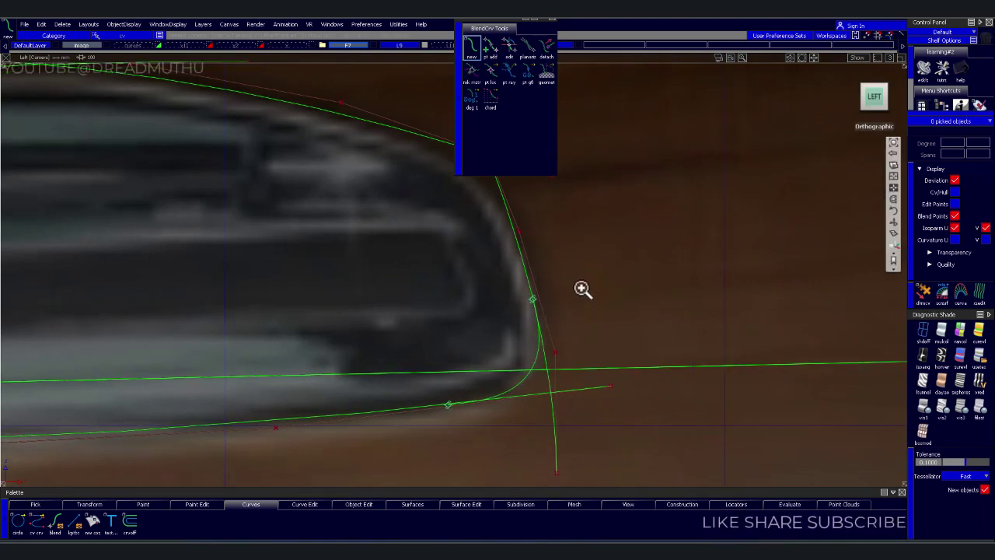
scroll(583, 289, up, 2)
key(ctrl+shift+n)
click(525, 387)
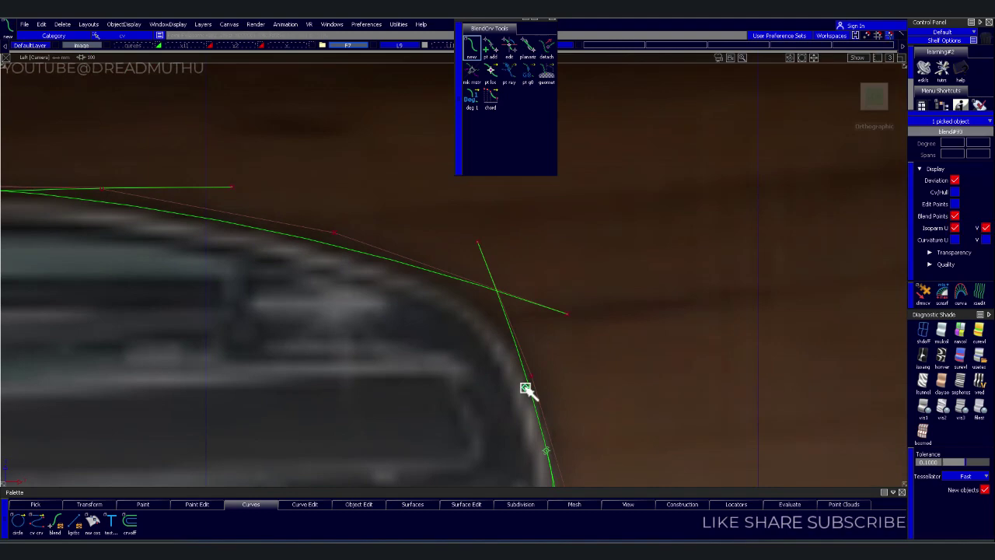
click(531, 395)
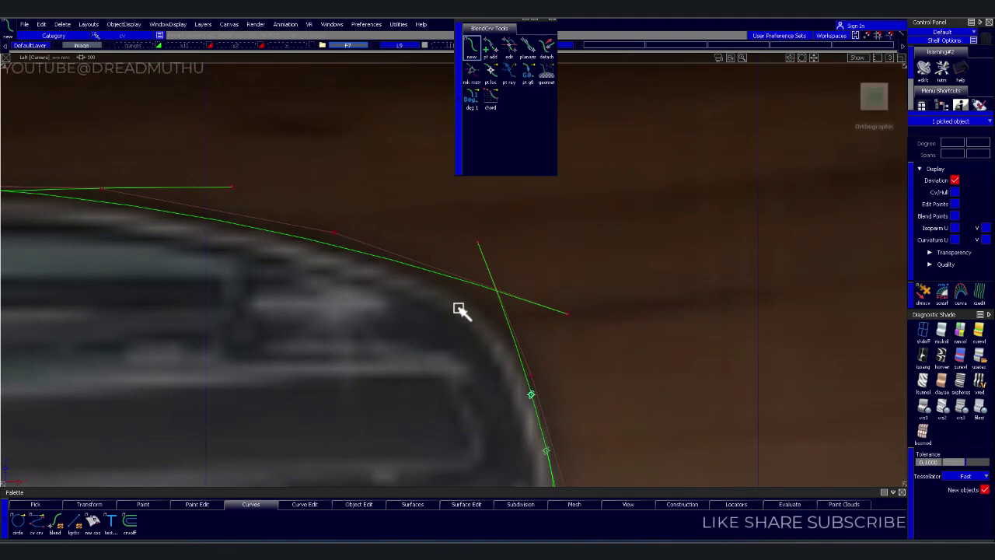
drag(388, 264, 312, 246)
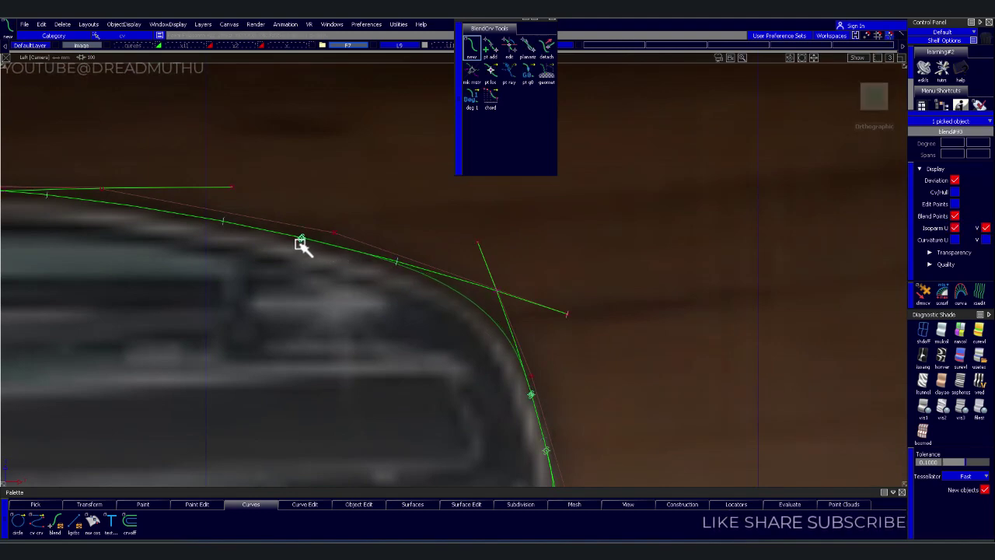
- Check the upper blend curve, then tumble into perspective to inspect the rounded outline
click(456, 315)
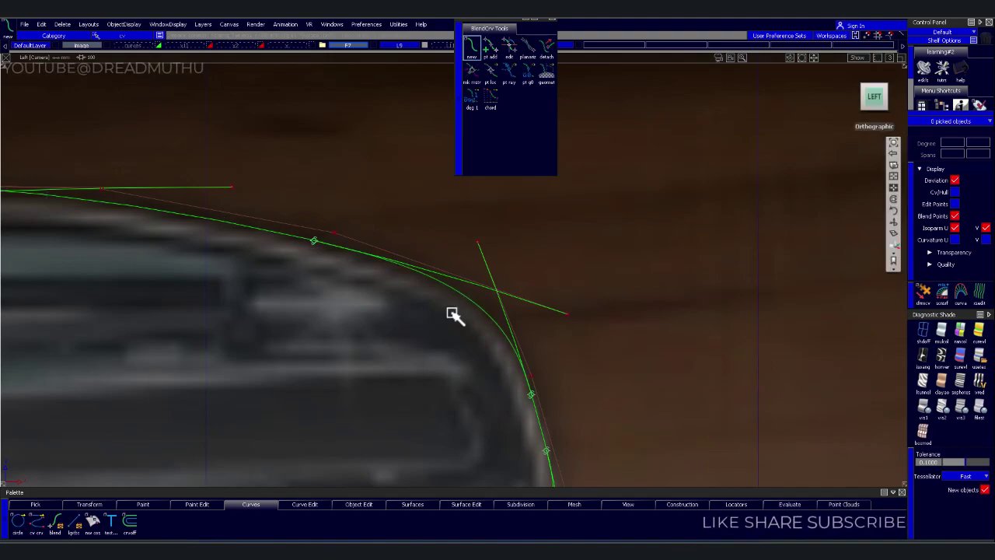
scroll(484, 373, down, 4)
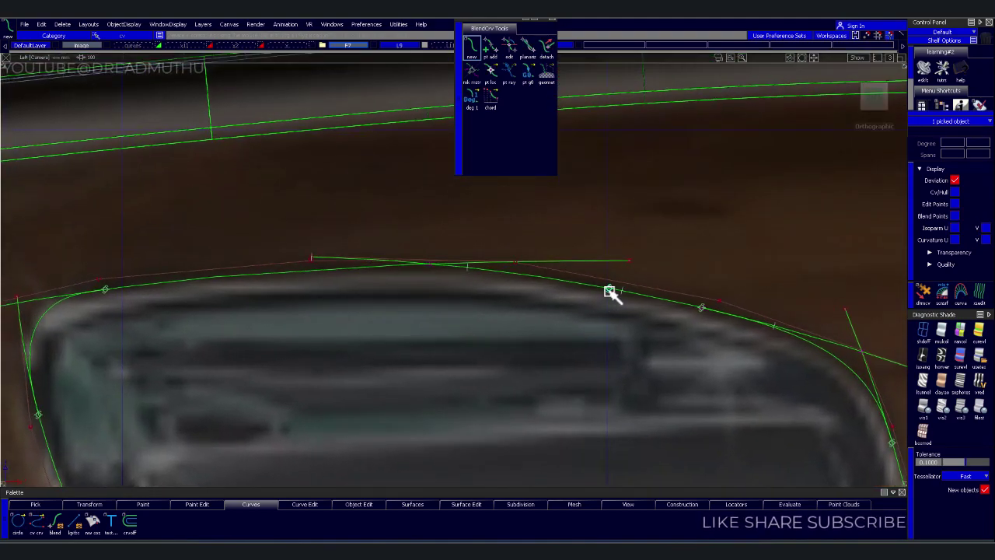
click(290, 274)
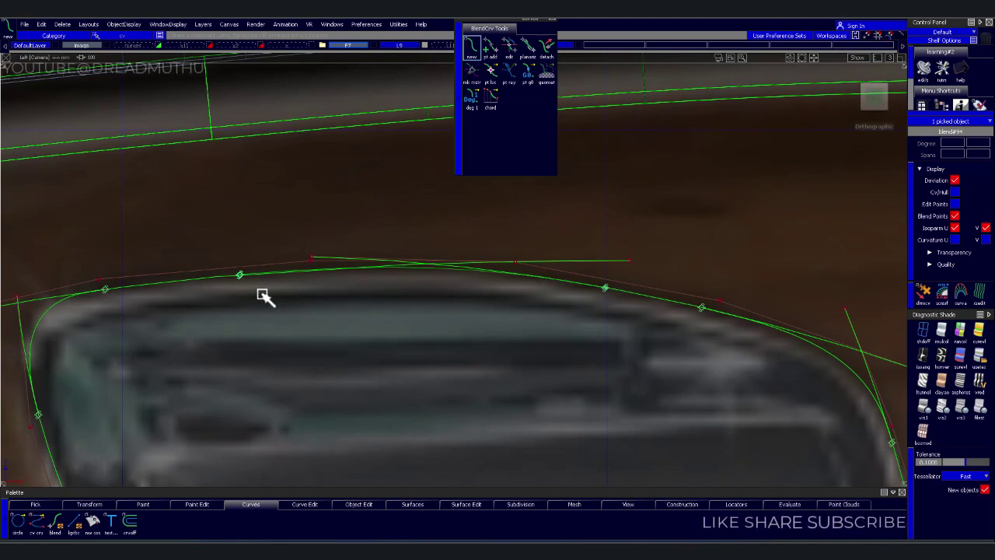
click(399, 324)
scroll(351, 350, down, 3)
scroll(422, 295, down, 1)
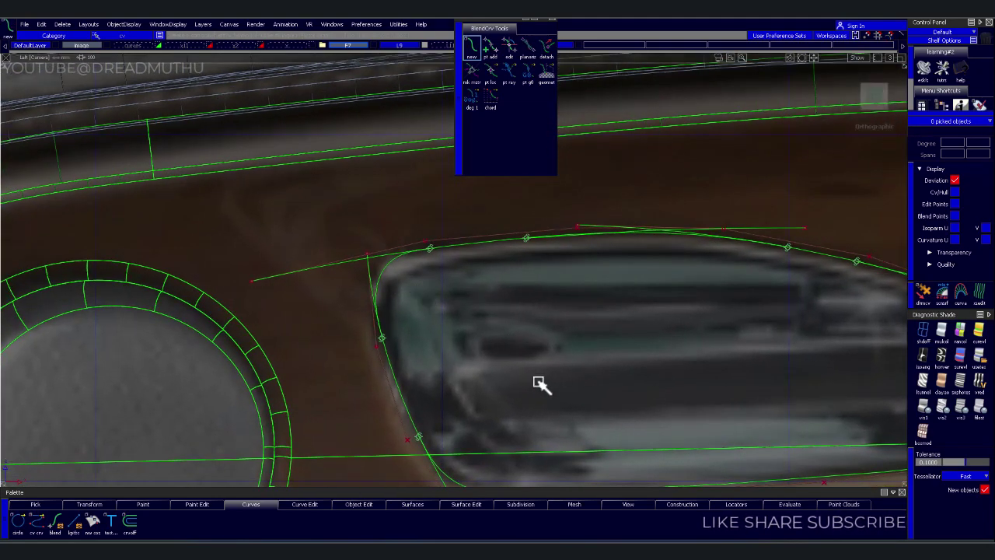
scroll(604, 363, down, 2)
scroll(603, 363, down, 2)
scroll(506, 371, down, 1)
scroll(575, 362, down, 1)
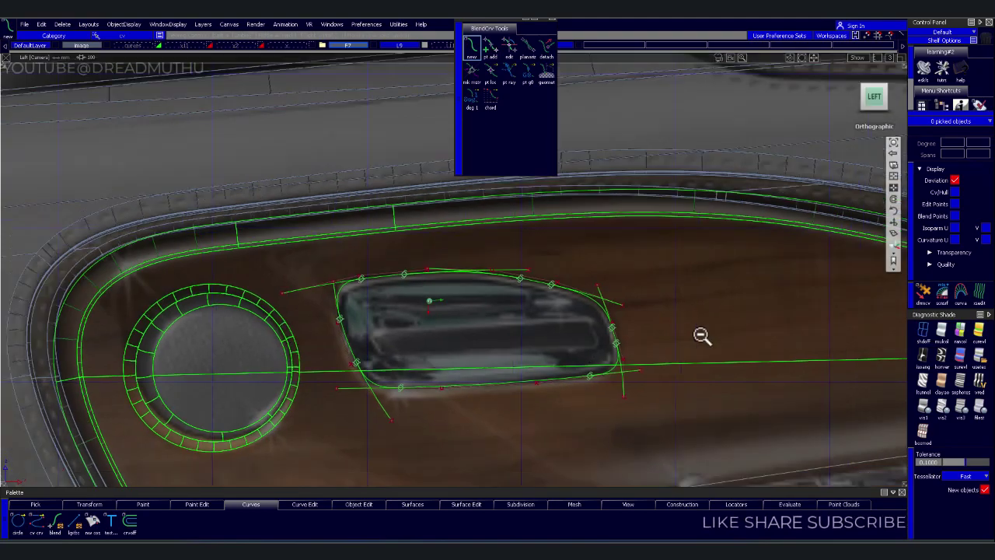
scroll(702, 335, down, 2)
mouse_move(639, 374)
alt+shift+mouse_down()
mouse_move(580, 407)
mouse_move(546, 380)
mouse_move(563, 350)
mouse_move(690, 359)
alt+shift+mouse_up()
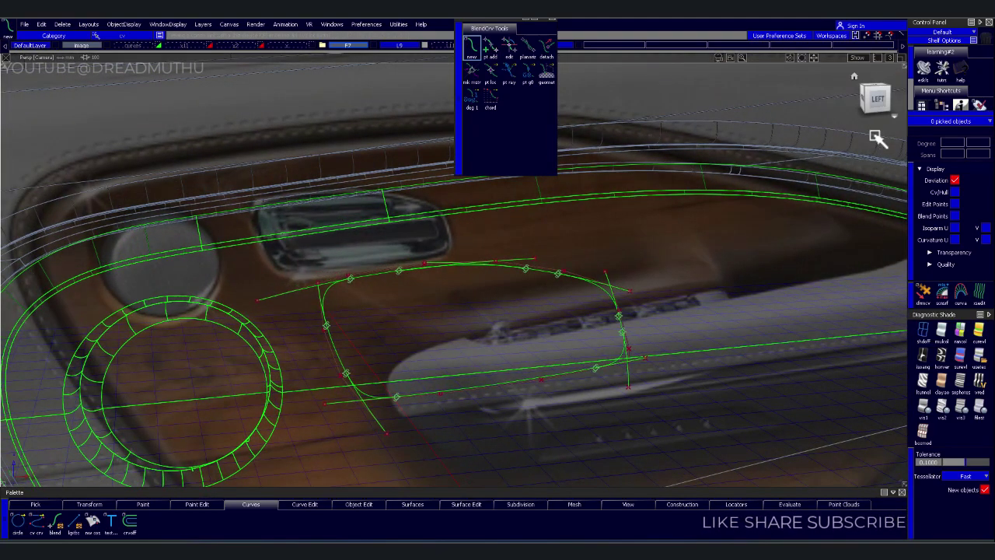
- In the Left view, project the handle outline curves onto both door panel surfaces, then clear the selection
click(881, 101)
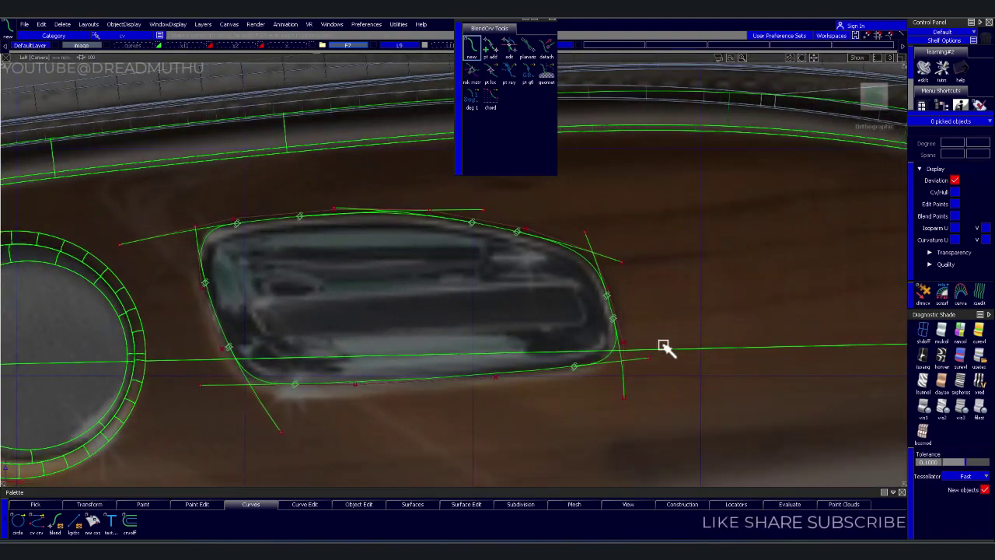
click(718, 401)
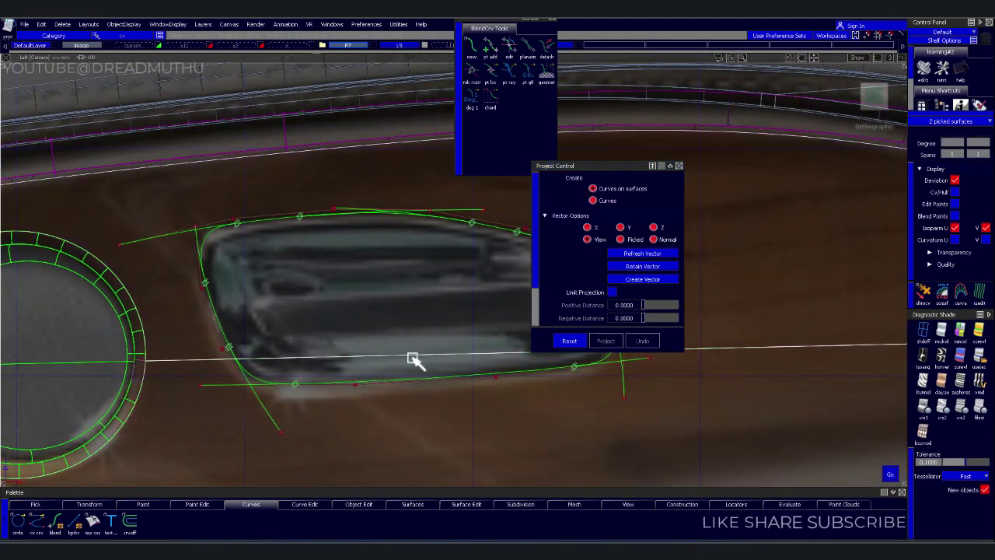
drag(182, 195, 655, 437)
click(606, 340)
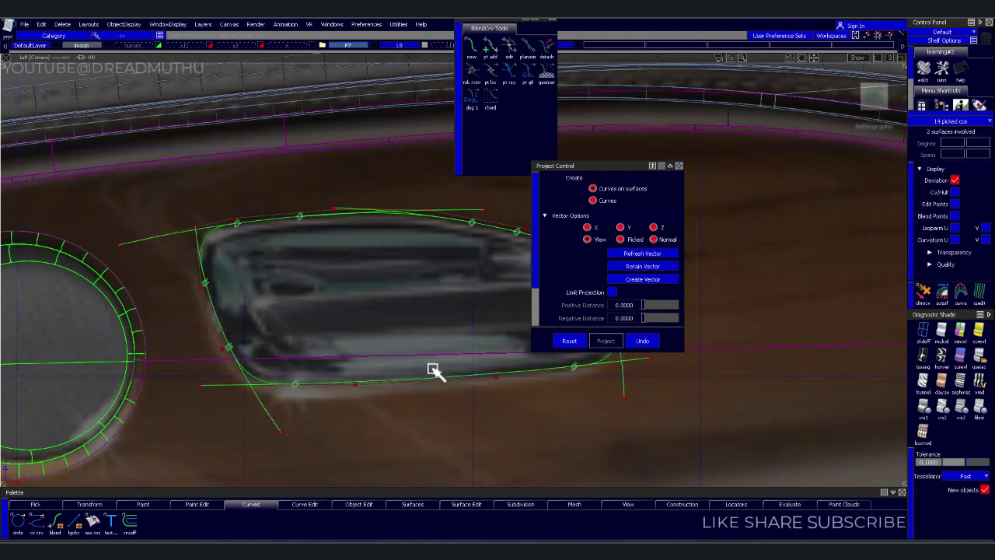
ctrl+shift+click(417, 374)
alt+shift+right_drag(534, 426, 509, 420)
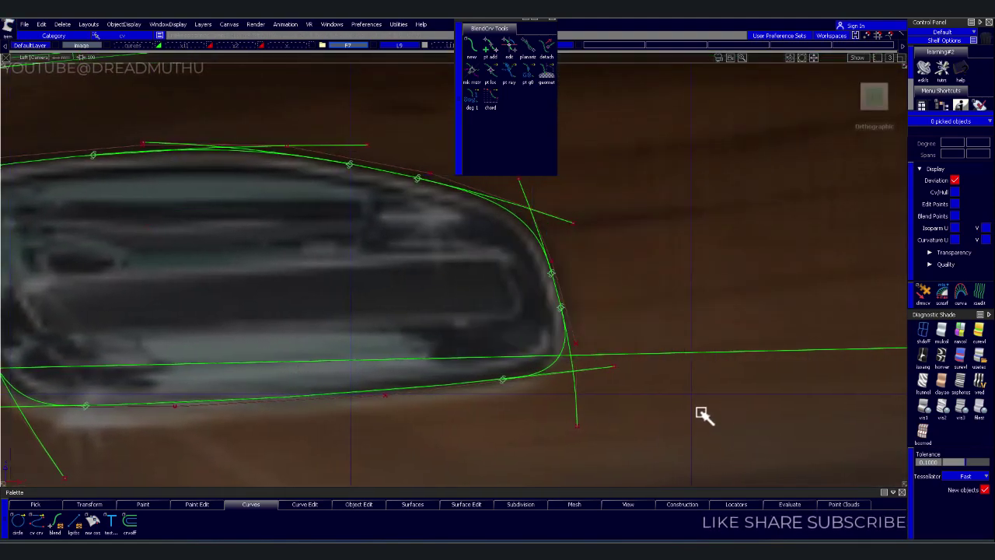
- Pick the horizontal dividing curve and mark the panel region to trim, zooming onto the curve corner
click(700, 280)
click(707, 345)
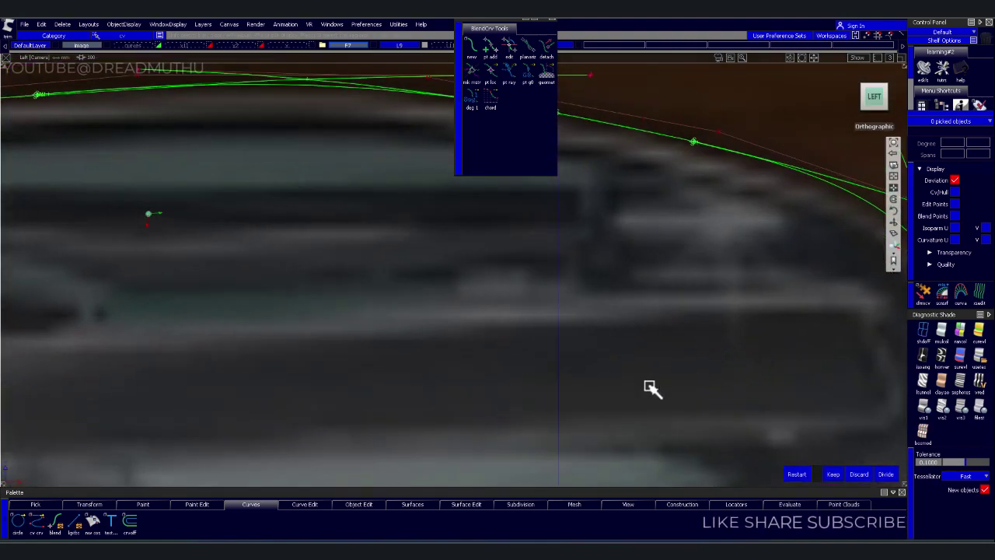
mouse_move(624, 435)
alt+shift+right_down()
mouse_move(436, 351)
mouse_move(406, 394)
mouse_move(547, 345)
mouse_move(542, 415)
alt+shift+right_up()
alt+shift+middle_drag(542, 415, 589, 391)
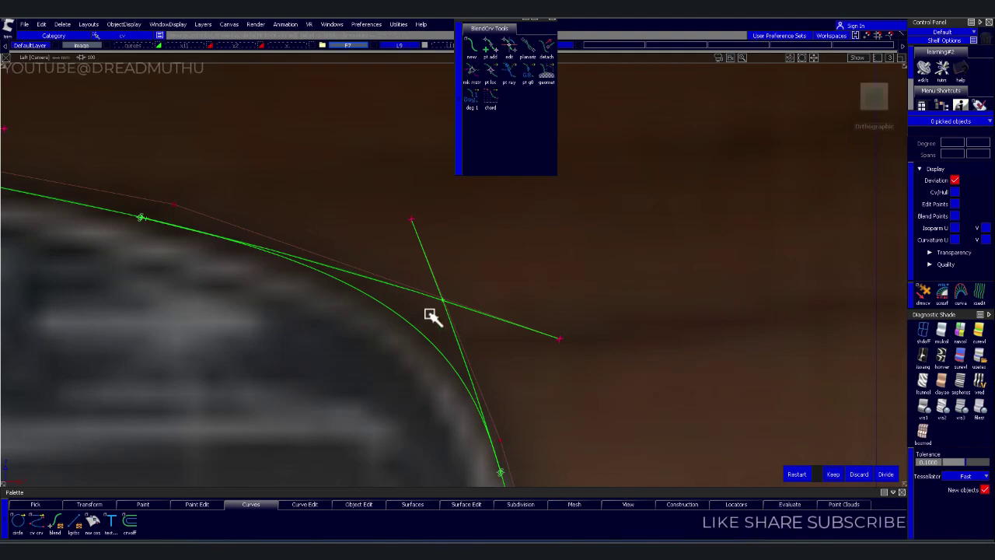
alt+shift+right_drag(431, 315, 233, 366)
mouse_move(233, 366)
alt+shift+mouse_down()
mouse_move(378, 333)
mouse_move(378, 382)
mouse_move(462, 315)
mouse_move(427, 377)
mouse_move(492, 302)
mouse_move(411, 391)
alt+shift+mouse_up()
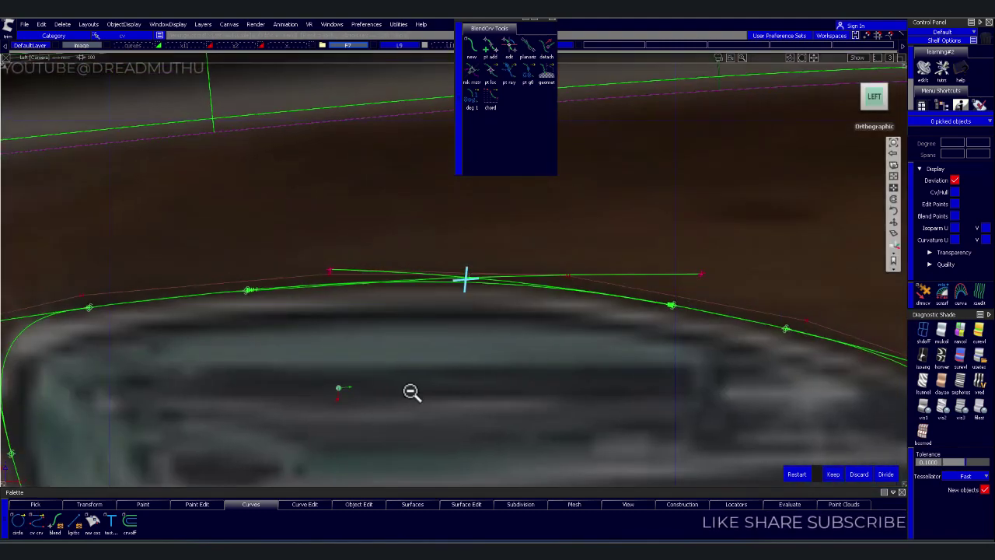
alt+shift+right_drag(411, 391, 577, 366)
alt+shift+middle_drag(577, 366, 420, 318)
alt+shift+right_drag(420, 318, 383, 245)
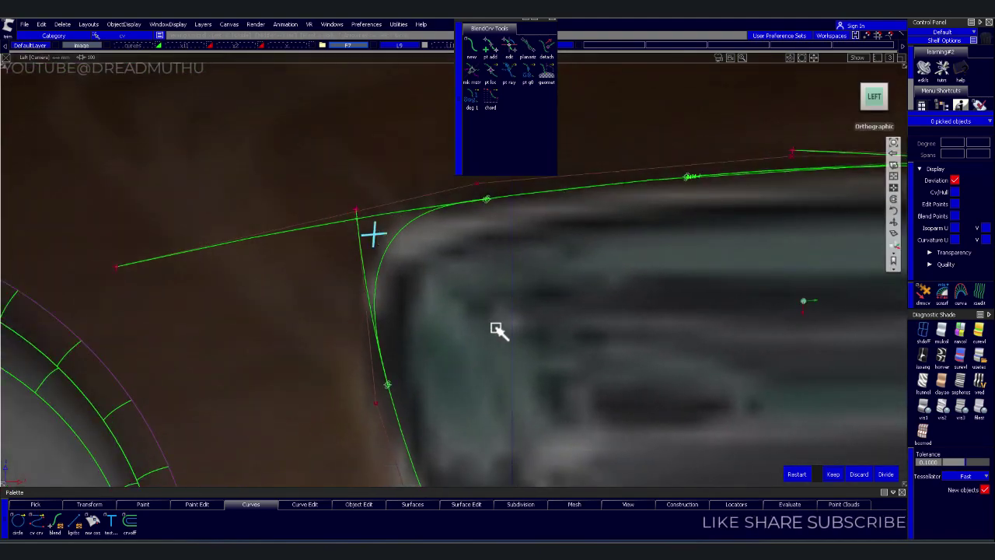
- Inspect the crossing curves from the Left view and confirm the panel trim with Keep
mouse_move(373, 231)
alt+shift+mouse_down()
mouse_move(366, 237)
mouse_move(469, 300)
alt+shift+mouse_up()
mouse_move(368, 408)
alt+shift+right_down()
mouse_move(368, 440)
mouse_move(444, 329)
alt+shift+right_up()
alt+shift+middle_drag(444, 328, 479, 233)
alt+shift+right_drag(480, 233, 398, 248)
alt+shift+drag(399, 248, 487, 413)
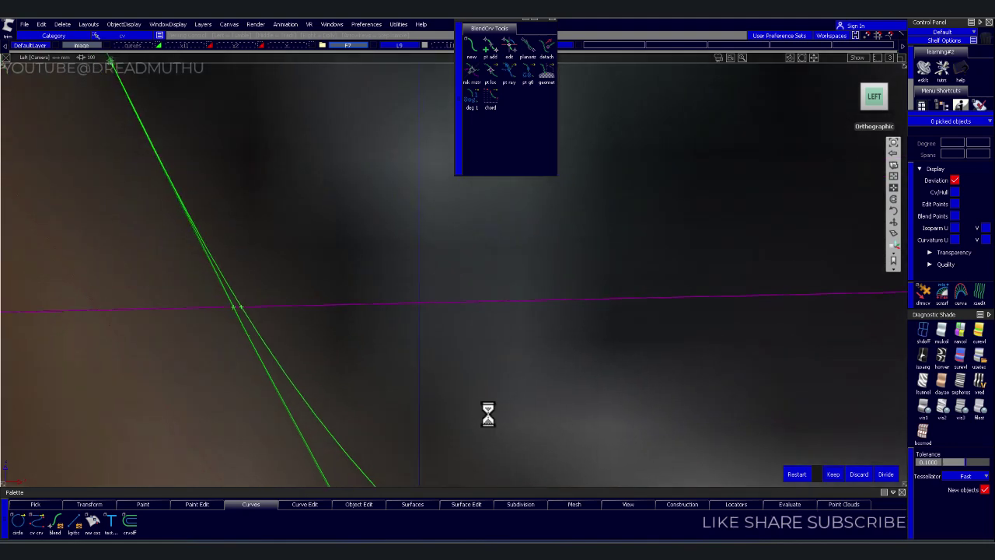
mouse_move(487, 413)
alt+shift+right_down()
mouse_move(349, 355)
mouse_move(384, 339)
alt+shift+right_up()
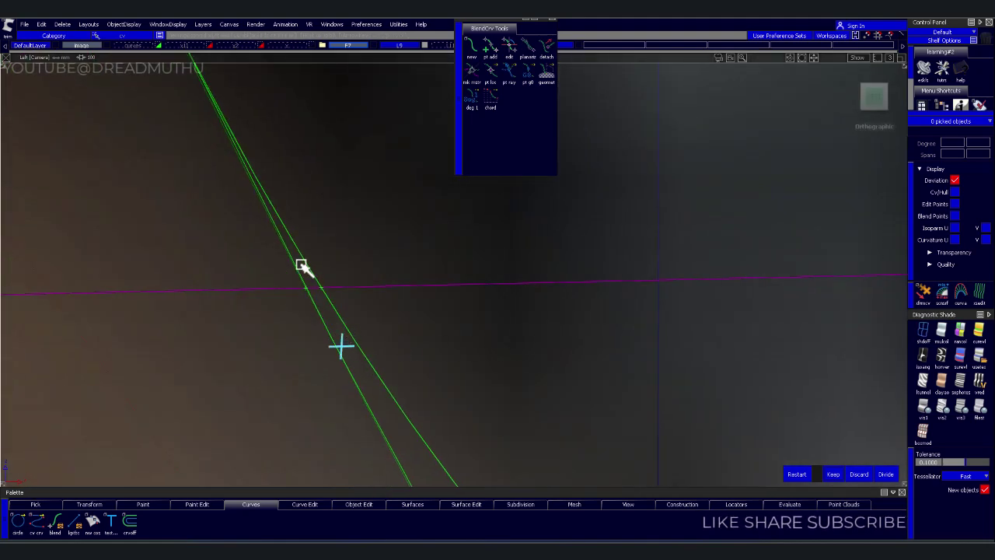
click(536, 320)
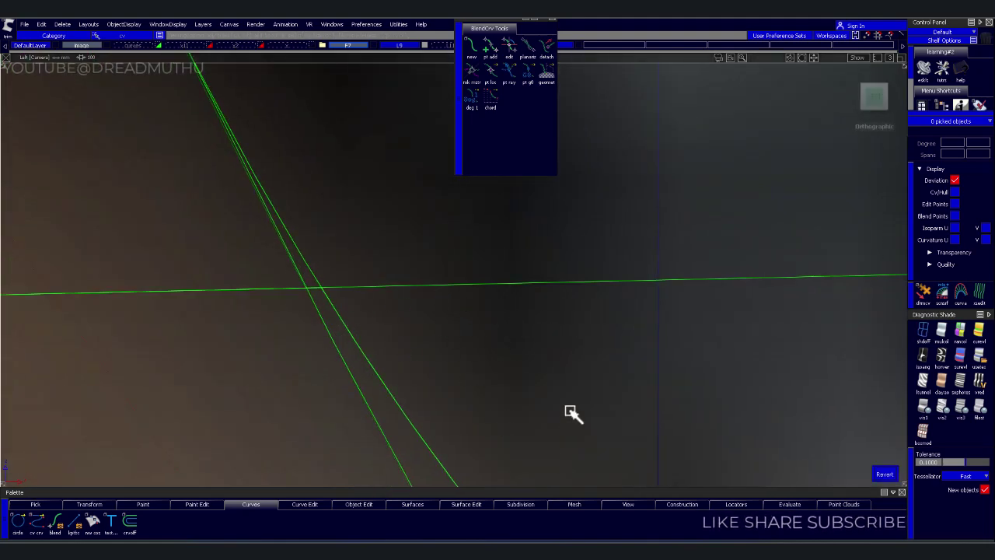
- Zoom onto the dark panel surface and pick it for trimming with the handle outline
scroll(420, 344, down, 2)
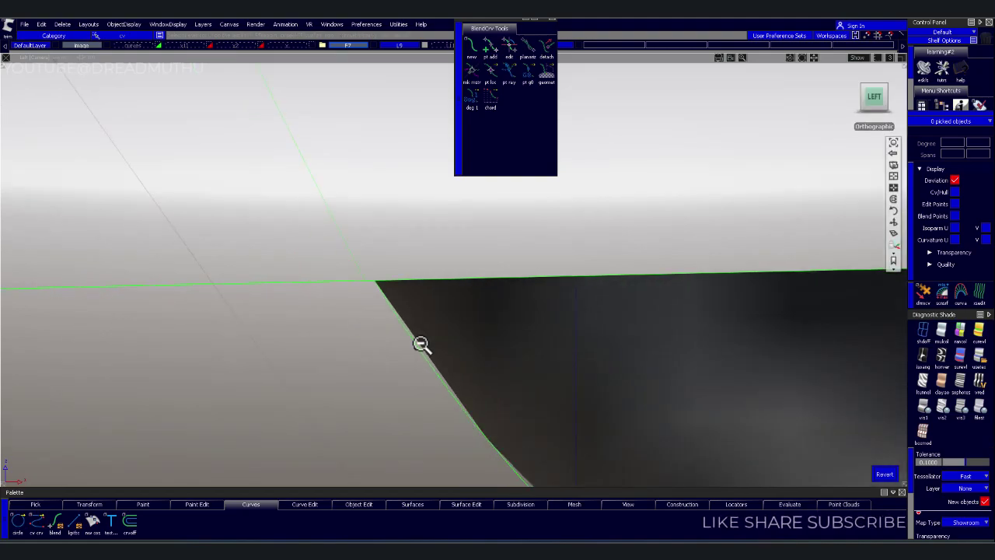
scroll(526, 295, down, 3)
scroll(502, 324, down, 3)
scroll(497, 369, down, 3)
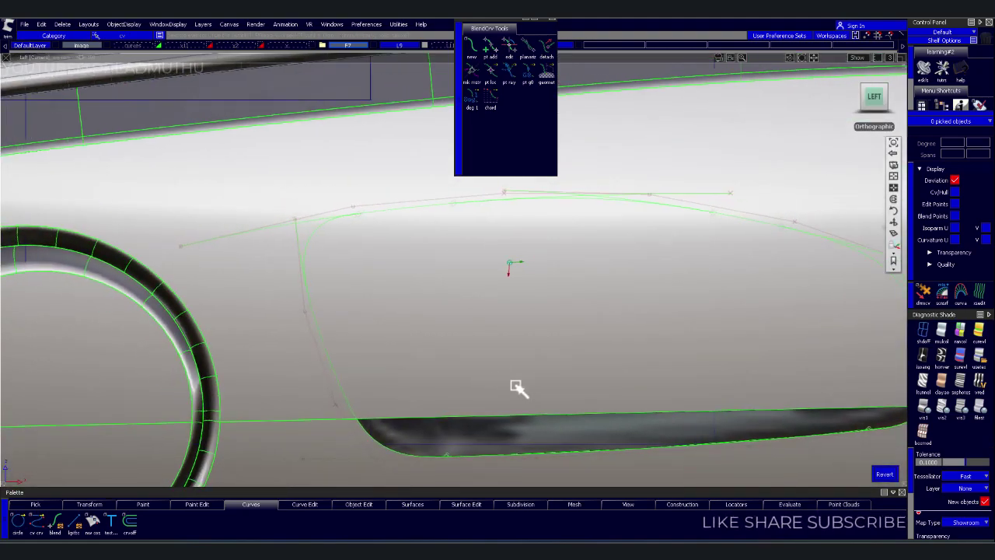
mouse_move(517, 390)
alt+shift+middle_down()
mouse_move(349, 393)
mouse_move(284, 373)
mouse_move(261, 342)
mouse_move(388, 275)
alt+shift+middle_up()
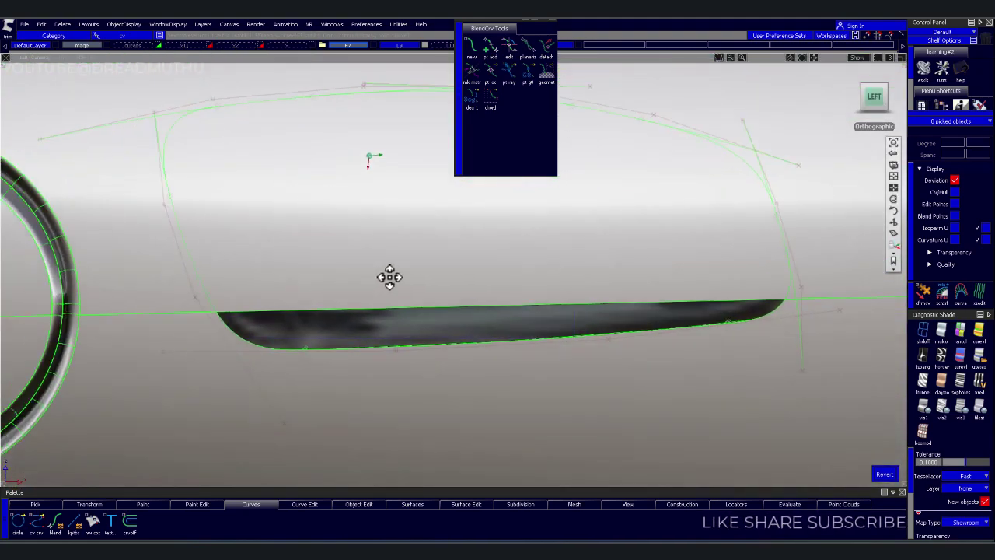
alt+shift+right_drag(389, 275, 366, 280)
alt+shift+middle_drag(366, 280, 453, 204)
mouse_move(453, 205)
alt+shift+right_down()
mouse_move(383, 260)
mouse_move(787, 418)
alt+shift+right_up()
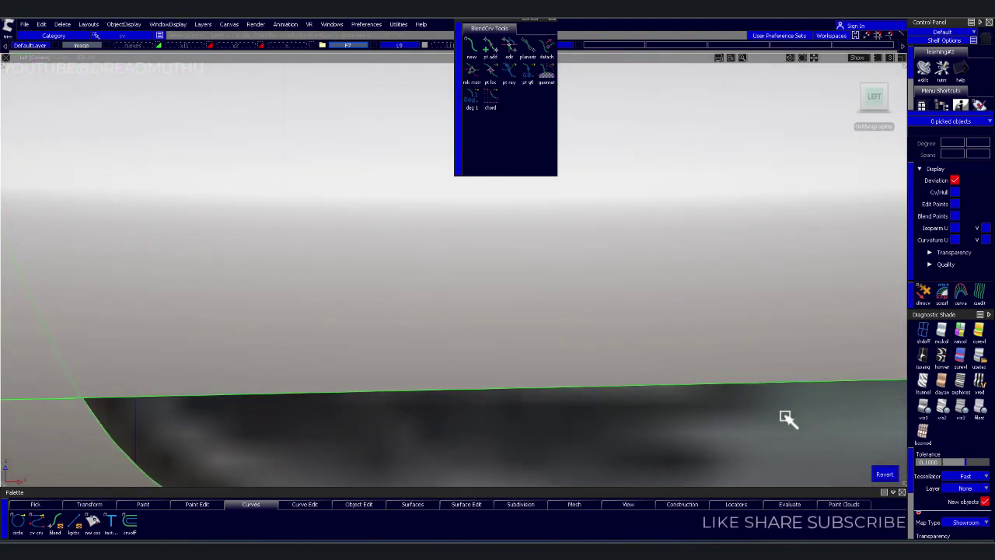
click(885, 475)
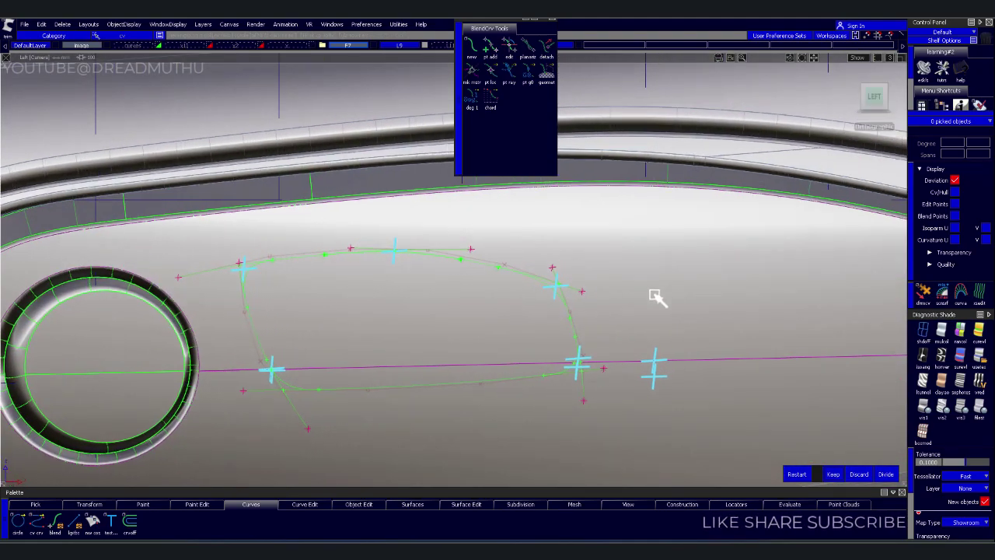
key(Return)
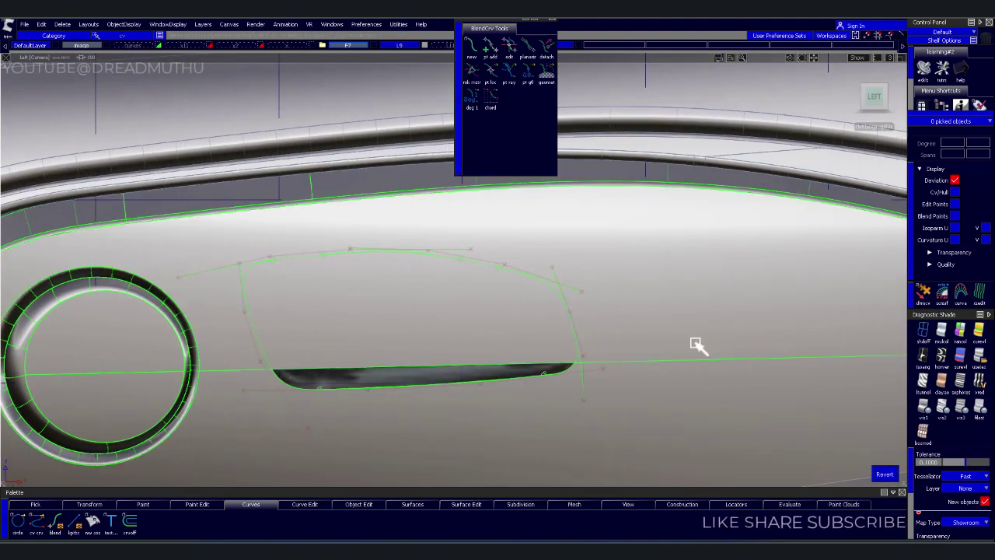
click(884, 474)
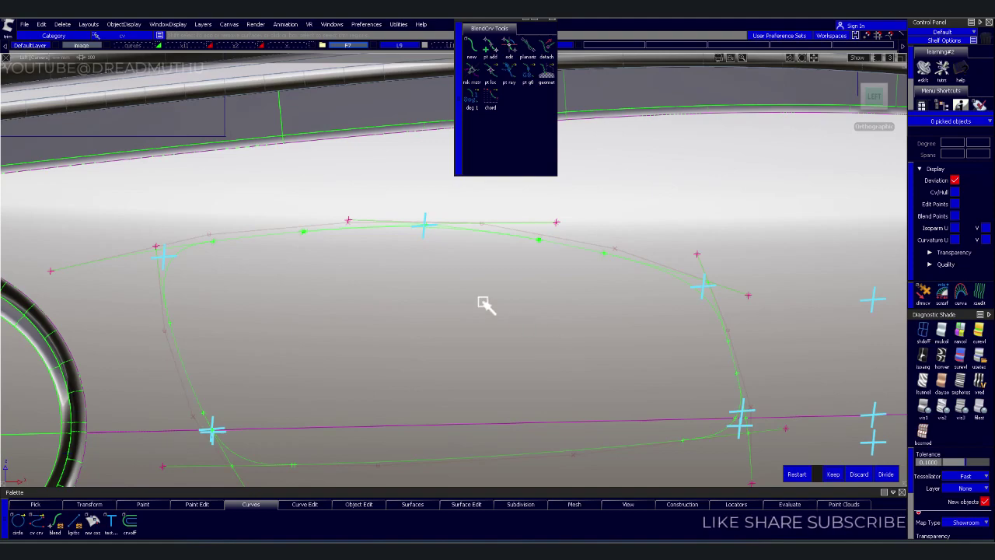
scroll(544, 309, down, 1)
scroll(606, 349, down, 1)
scroll(645, 393, down, 1)
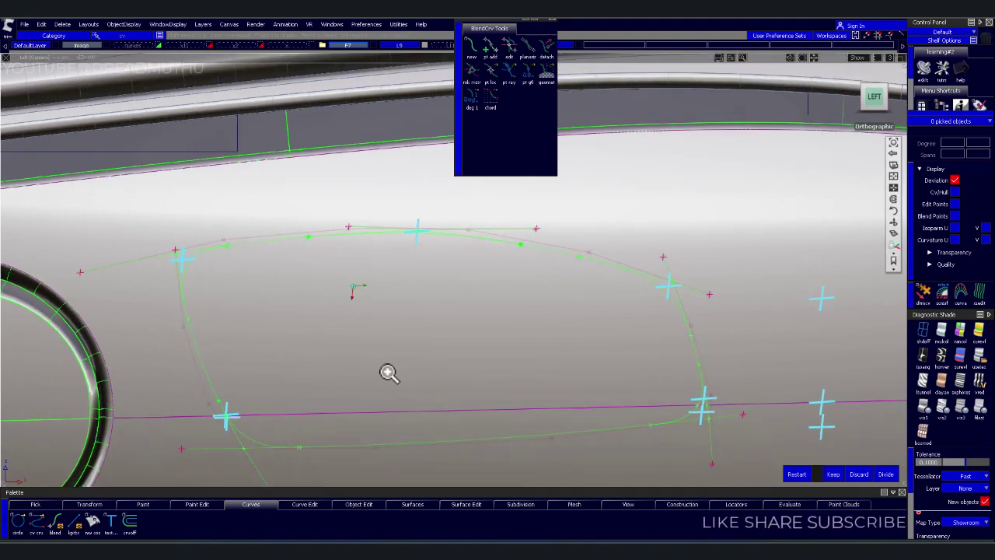
alt+shift+middle_drag(389, 373, 506, 360)
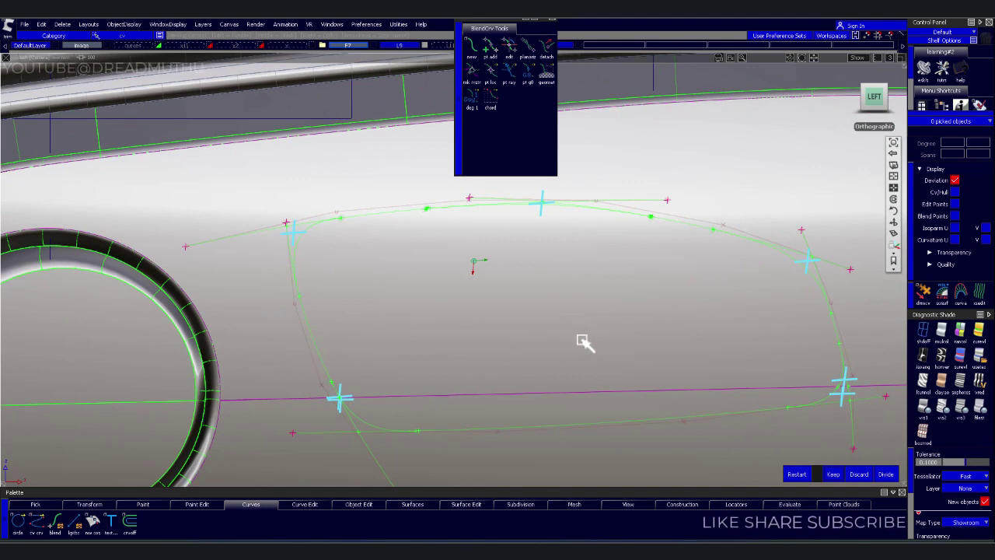
alt+shift+drag(535, 258, 443, 362)
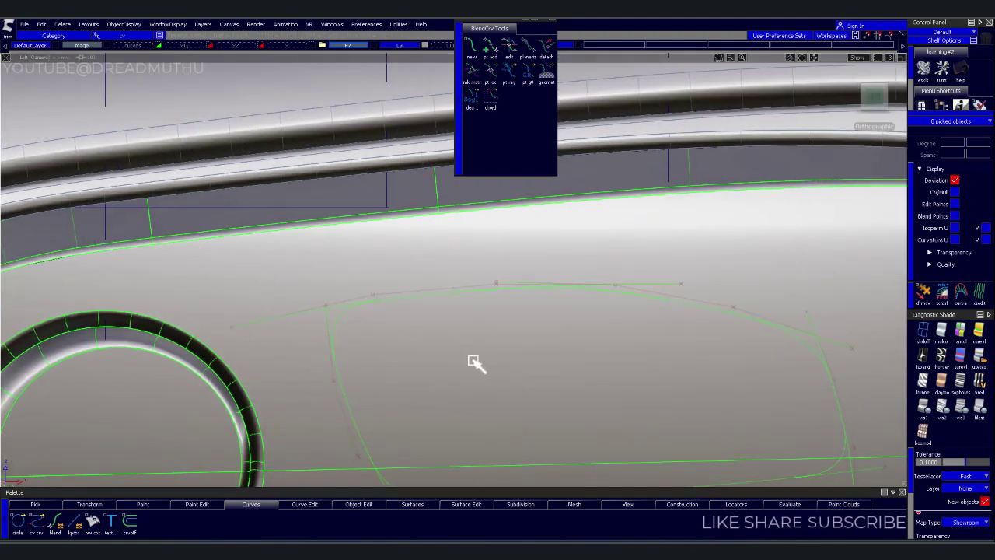
click(487, 350)
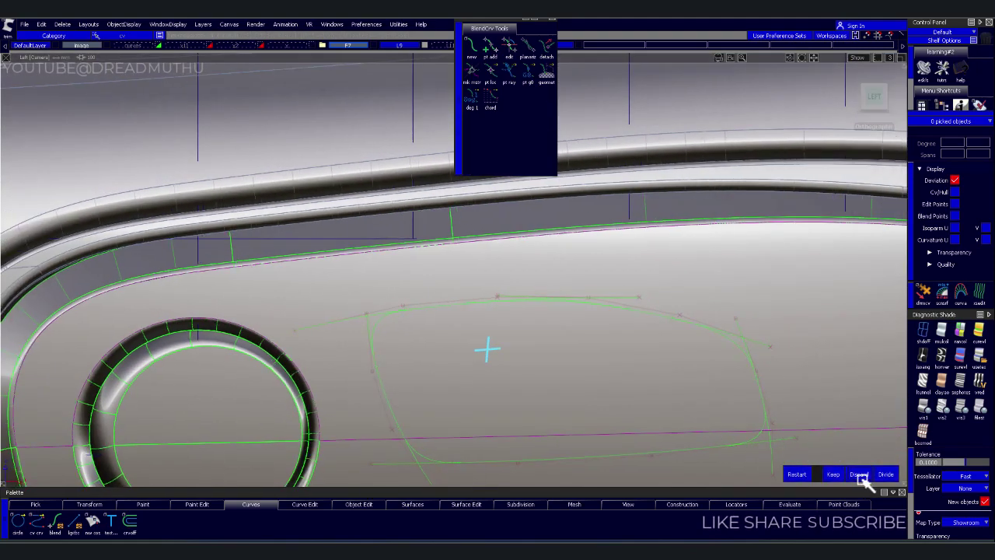
click(859, 475)
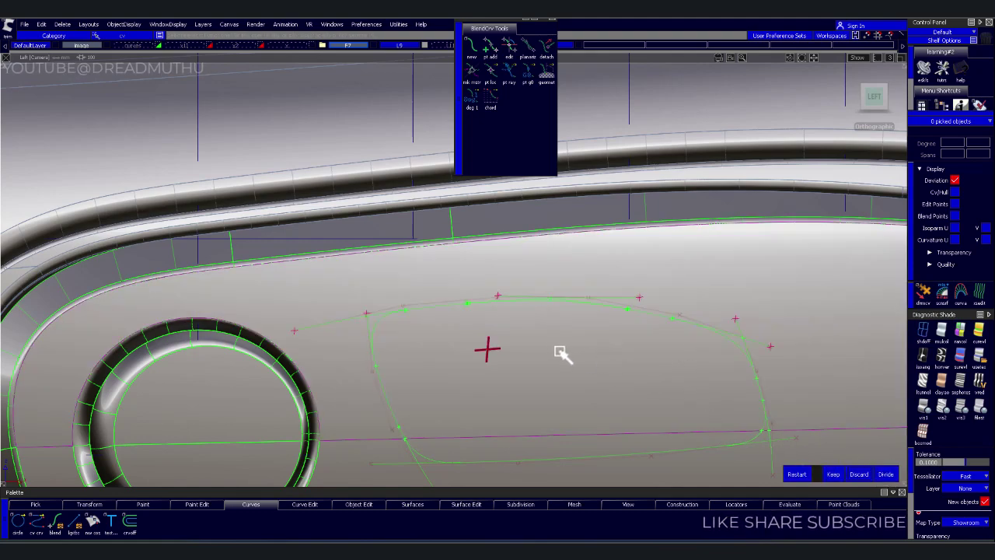
mouse_move(648, 382)
alt+shift+right_down()
mouse_move(679, 363)
mouse_move(611, 444)
alt+shift+right_up()
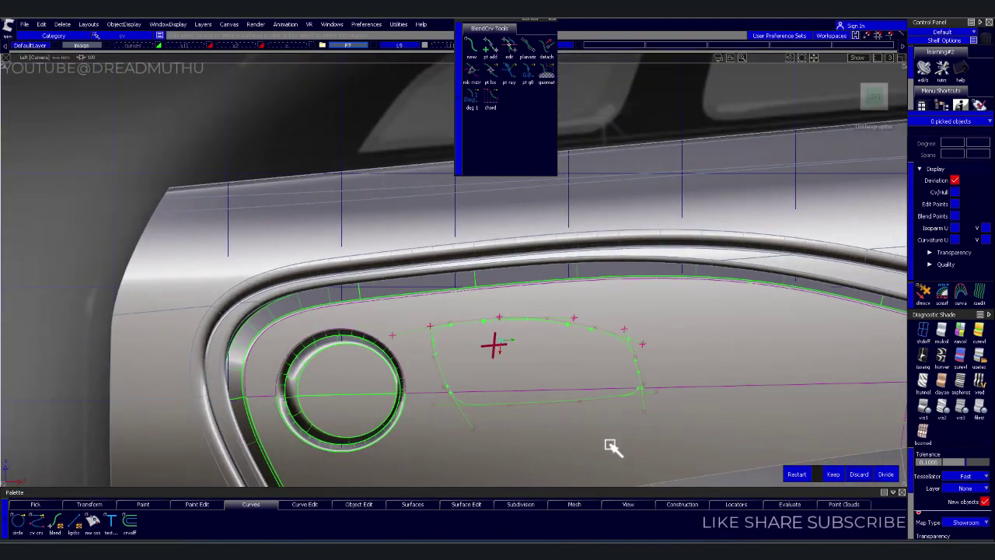
mouse_move(611, 444)
alt+shift+mouse_down()
mouse_move(324, 381)
mouse_move(355, 380)
alt+shift+mouse_up()
alt+shift+right_drag(355, 380, 387, 402)
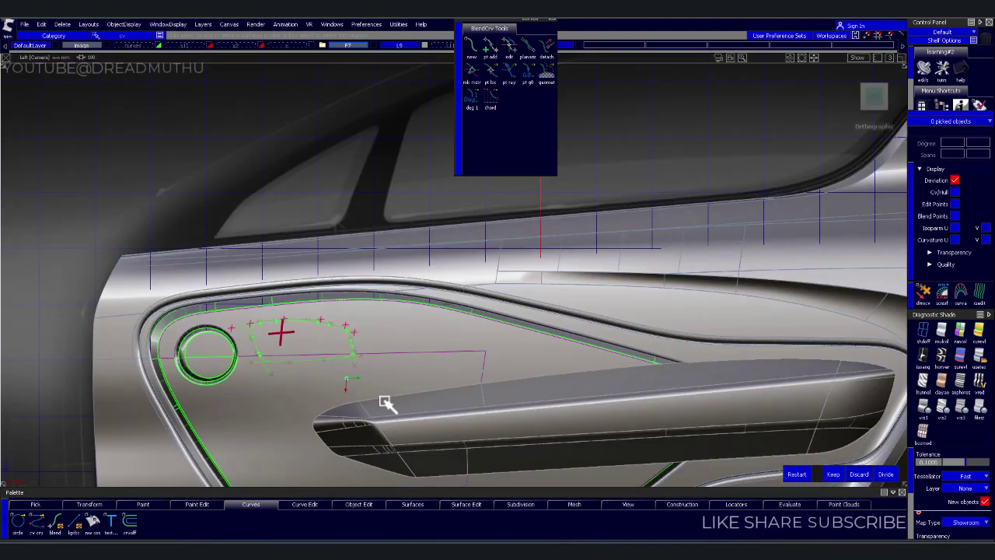
alt+shift+drag(386, 403, 473, 378)
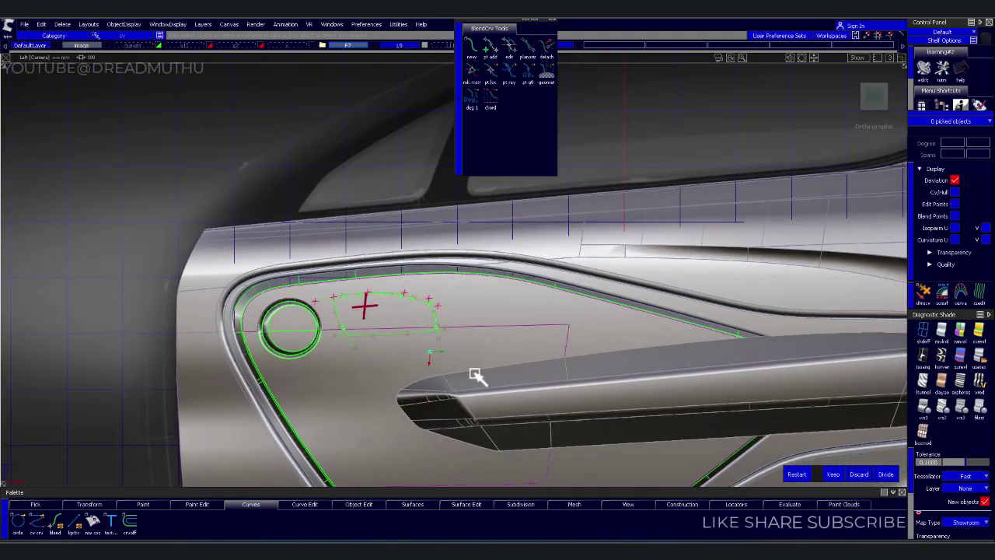
mouse_move(473, 378)
alt+shift+right_down()
mouse_move(533, 328)
mouse_move(541, 415)
mouse_move(521, 356)
mouse_move(513, 391)
alt+shift+right_up()
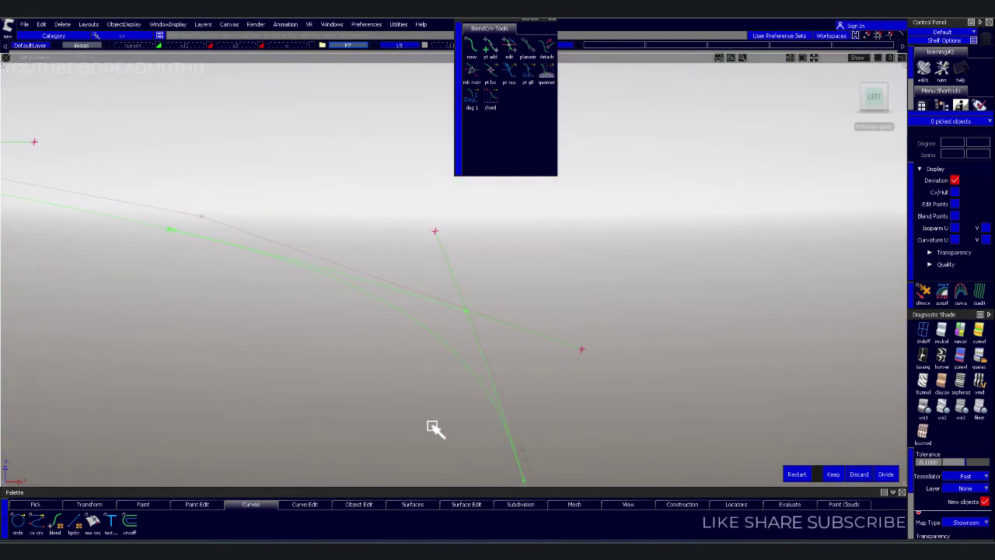
mouse_move(433, 428)
alt+shift+right_down()
mouse_move(442, 342)
mouse_move(518, 340)
mouse_move(428, 435)
mouse_move(669, 226)
alt+shift+right_up()
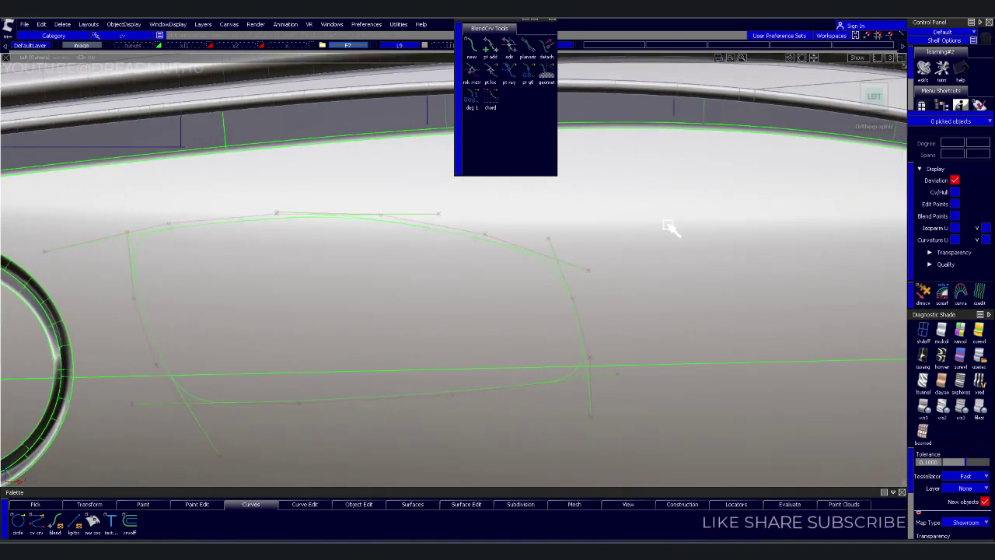
- Project the box-picked handle outline curves onto the door panel, reverting the stray view first
click(698, 263)
mouse_move(460, 321)
alt+shift+right_down()
mouse_move(459, 345)
mouse_move(402, 349)
mouse_move(466, 384)
alt+shift+right_up()
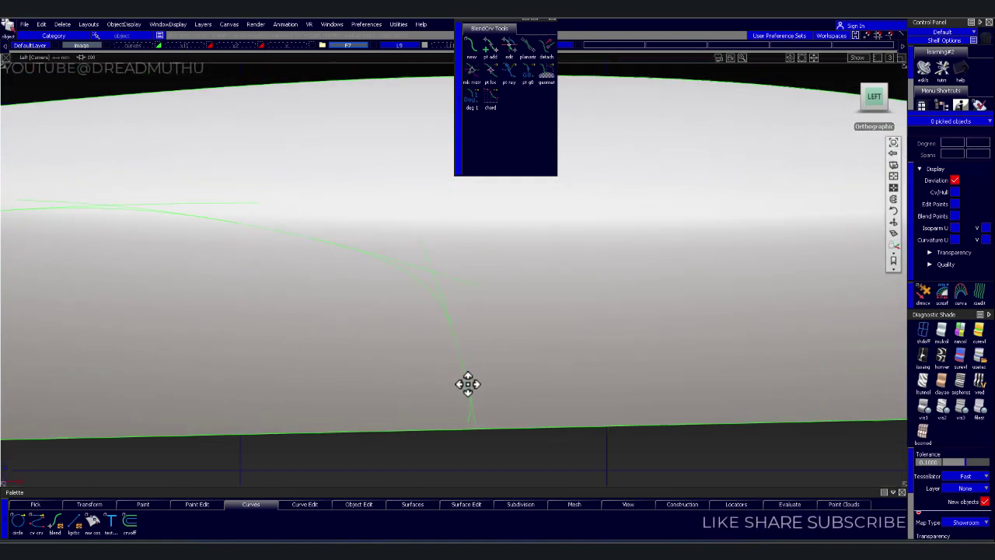
click(553, 359)
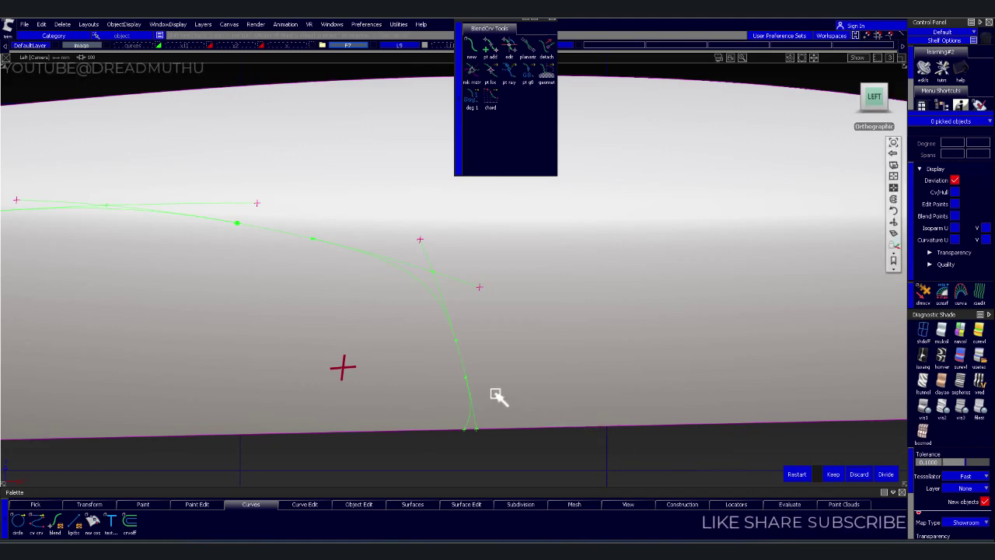
alt+shift+middle_drag(497, 396, 810, 426)
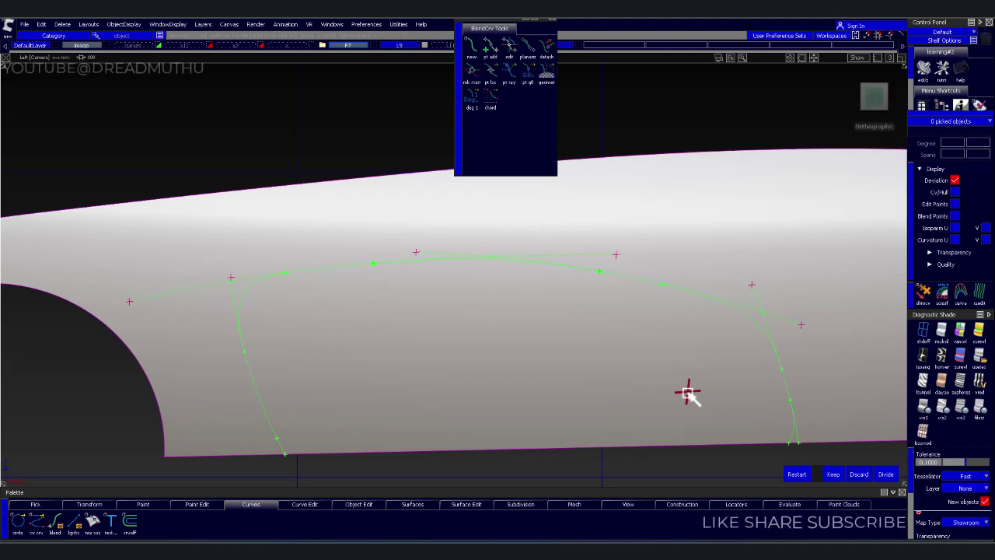
mouse_move(765, 377)
alt+shift+middle_down()
mouse_move(777, 295)
mouse_move(554, 343)
alt+shift+middle_up()
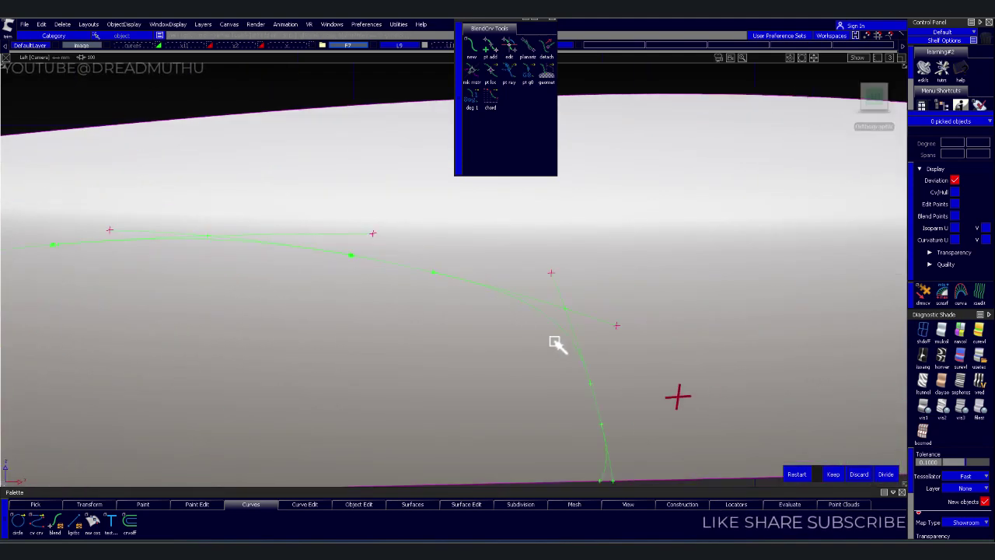
mouse_move(554, 315)
alt+shift+right_down()
mouse_move(562, 381)
mouse_move(256, 380)
mouse_move(600, 331)
mouse_move(349, 313)
mouse_move(456, 313)
alt+shift+right_up()
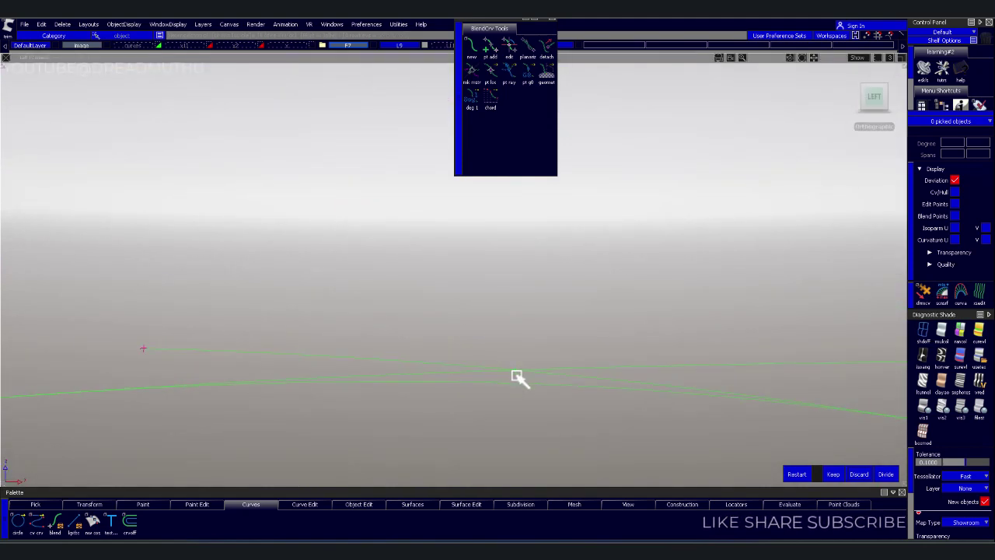
mouse_move(565, 380)
alt+shift+right_down()
mouse_move(597, 388)
mouse_move(473, 313)
alt+shift+right_up()
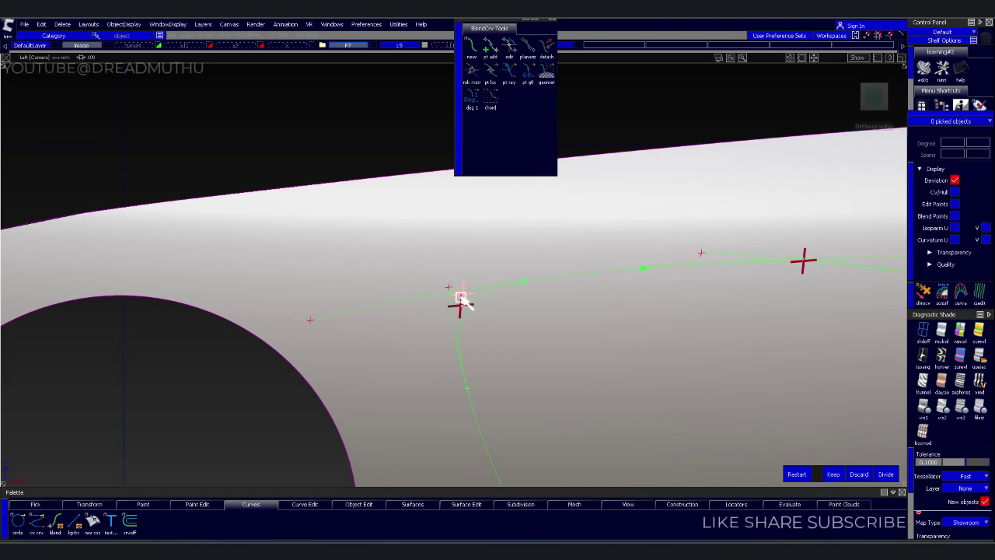
mouse_move(520, 350)
alt+shift+right_down()
mouse_move(473, 315)
mouse_move(500, 313)
mouse_move(505, 270)
mouse_move(591, 249)
mouse_move(537, 334)
mouse_move(513, 284)
mouse_move(479, 320)
alt+shift+right_up()
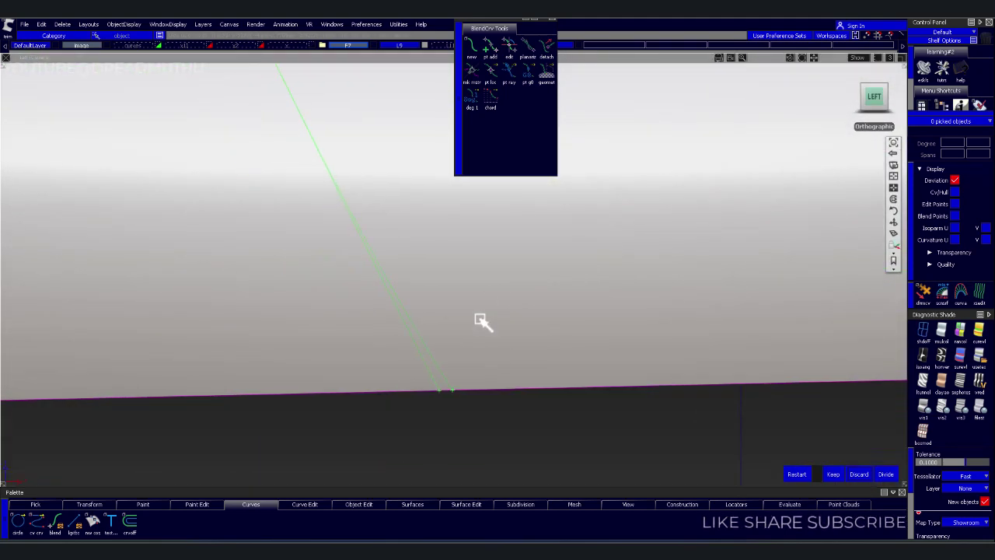
mouse_move(444, 384)
alt+shift+right_down()
mouse_move(471, 391)
mouse_move(511, 431)
mouse_move(464, 388)
mouse_move(664, 317)
mouse_move(610, 384)
alt+shift+right_up()
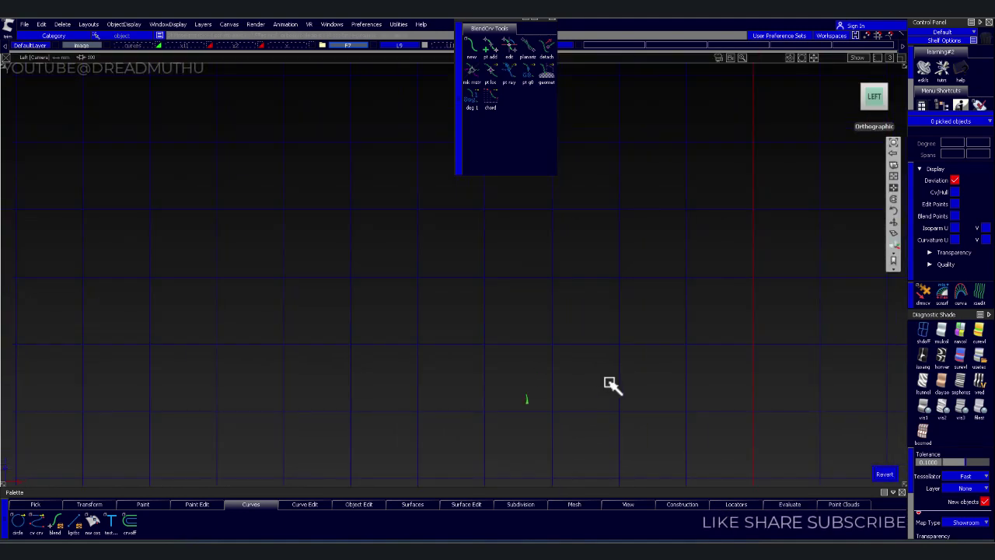
click(886, 475)
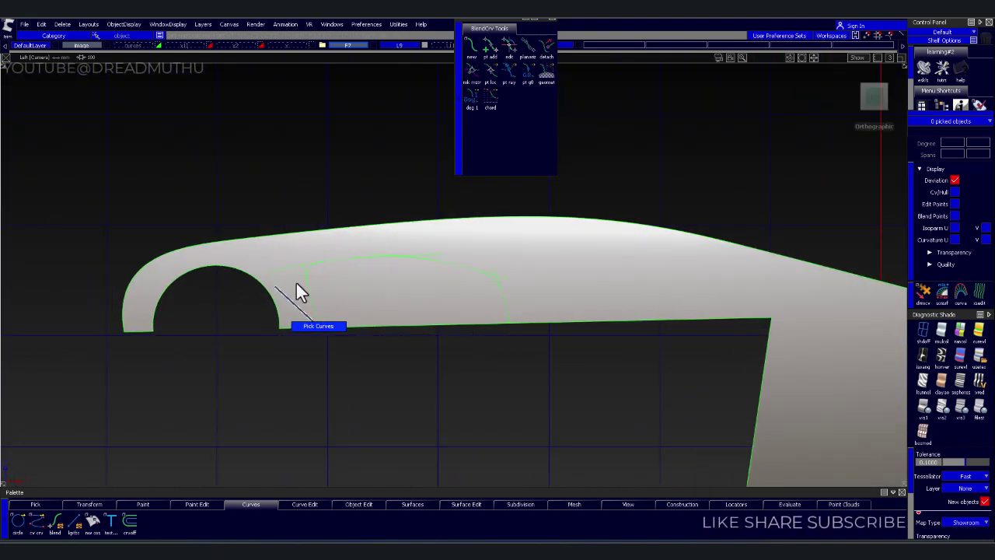
mouse_move(244, 233)
mouse_down()
mouse_move(591, 406)
mouse_move(455, 322)
mouse_up()
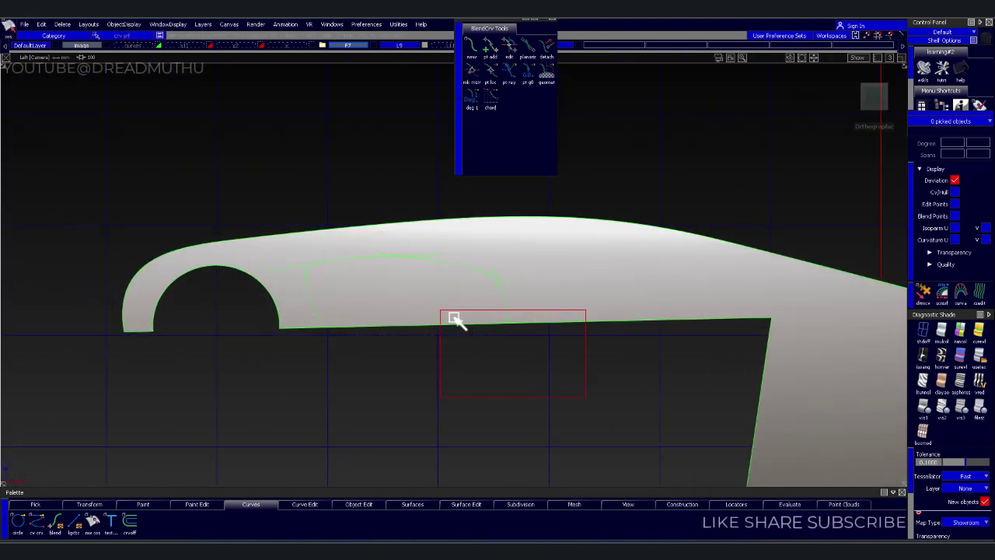
- Box-pick the six faint handle curves in perspective view and delete them, confirming Yes
click(265, 227)
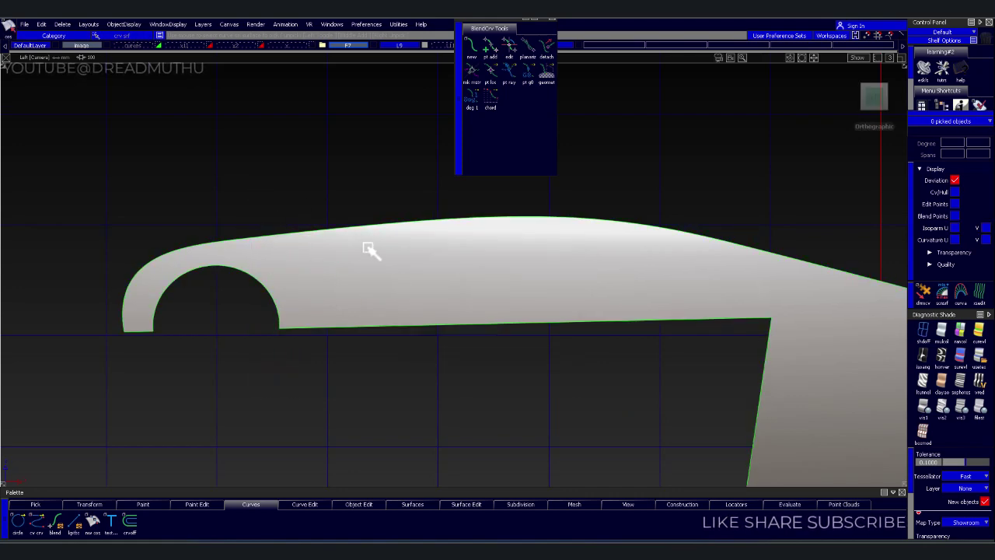
key(F12)
drag(433, 348, 423, 292)
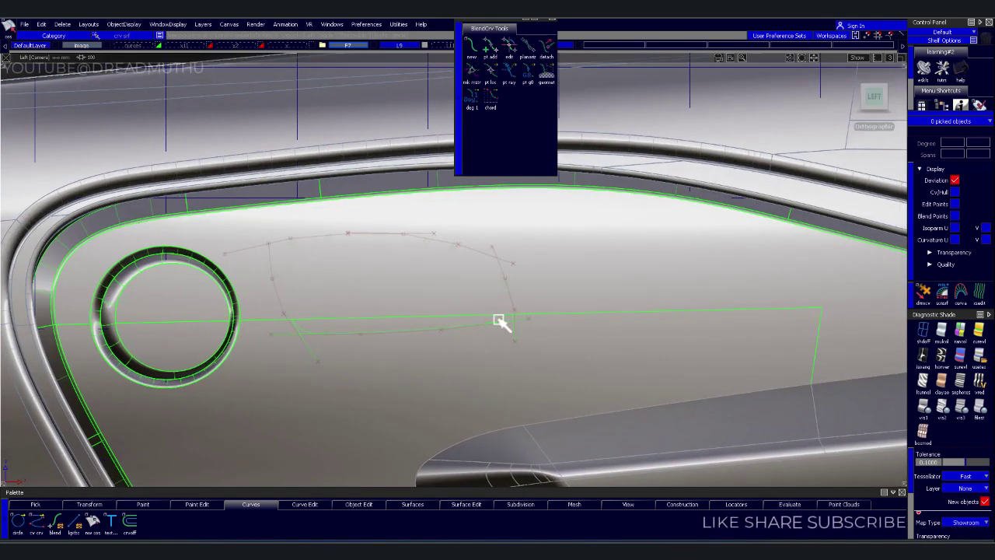
mouse_move(286, 288)
mouse_down()
mouse_move(575, 396)
mouse_move(528, 367)
mouse_move(256, 304)
mouse_up()
key(Delete)
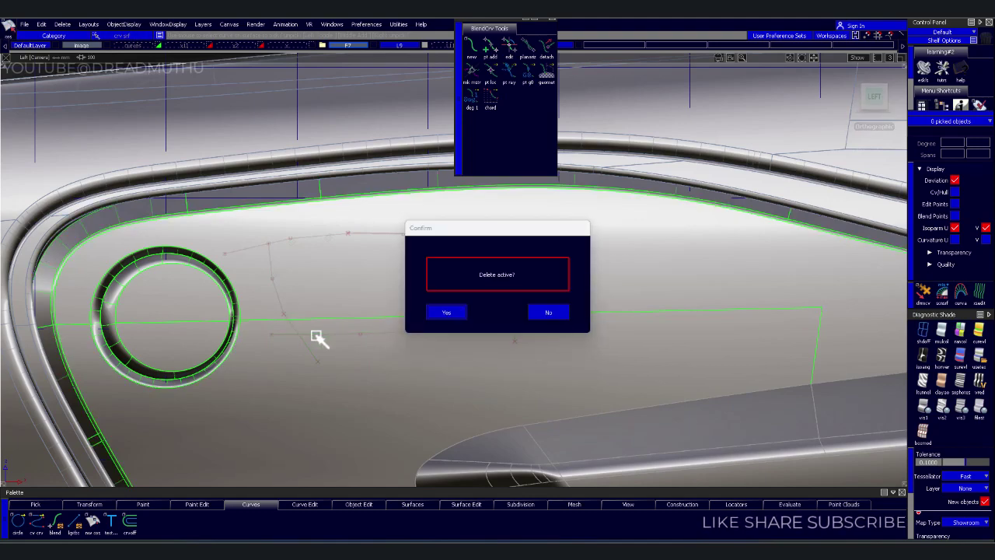
key(Return)
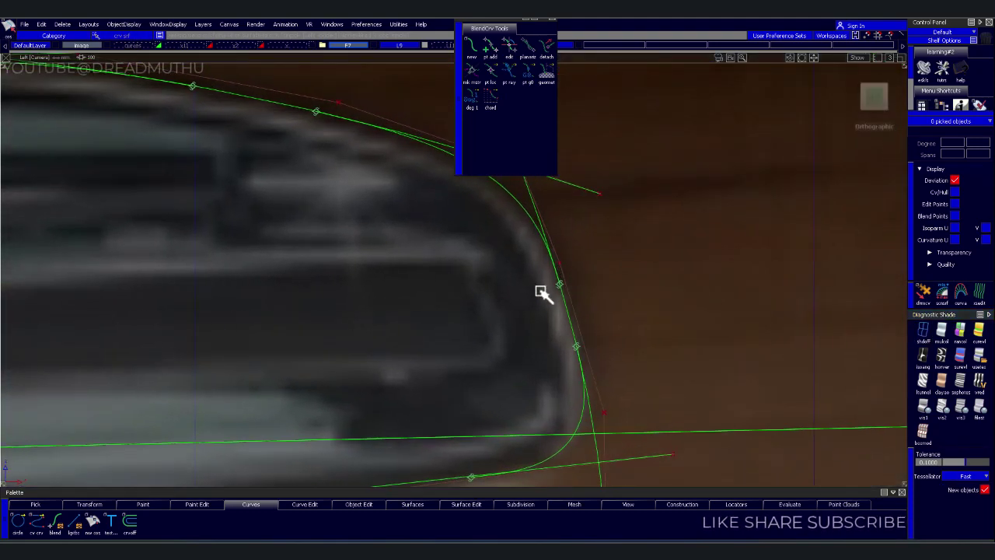
- Nudge the right-end and bottom outline curves onto the handle image edge
click(582, 322)
ctrl+shift+right_drag(662, 340, 659, 324)
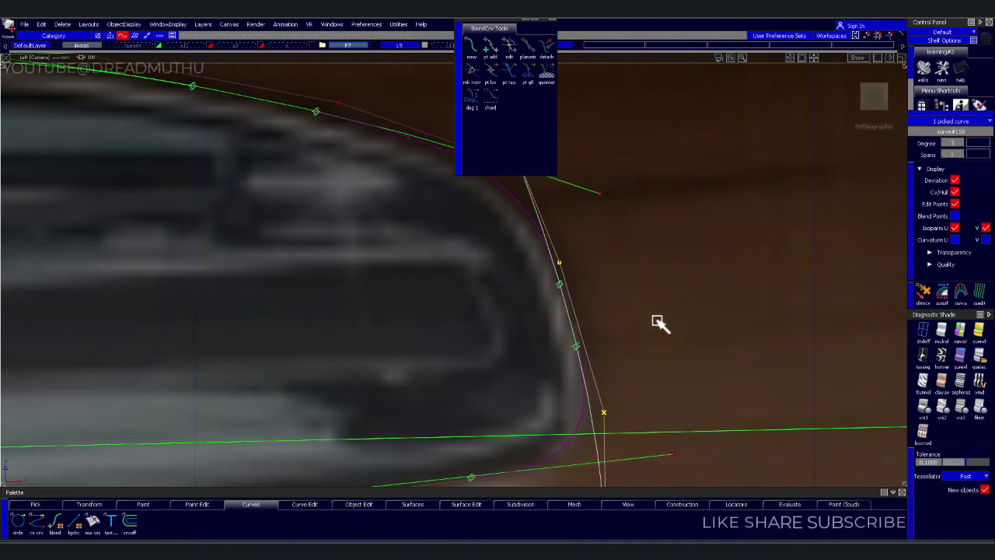
middle_drag(660, 324, 486, 381)
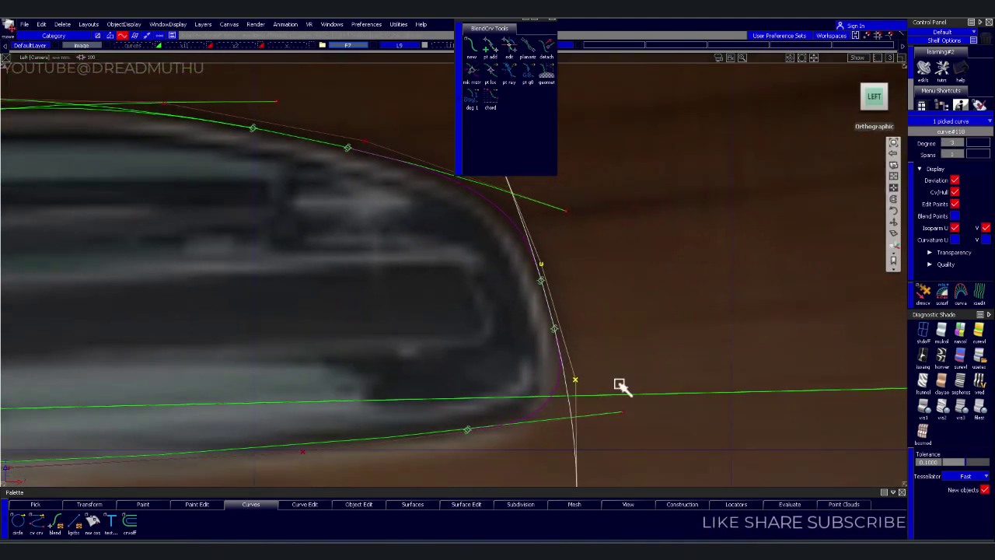
click(408, 325)
click(403, 367)
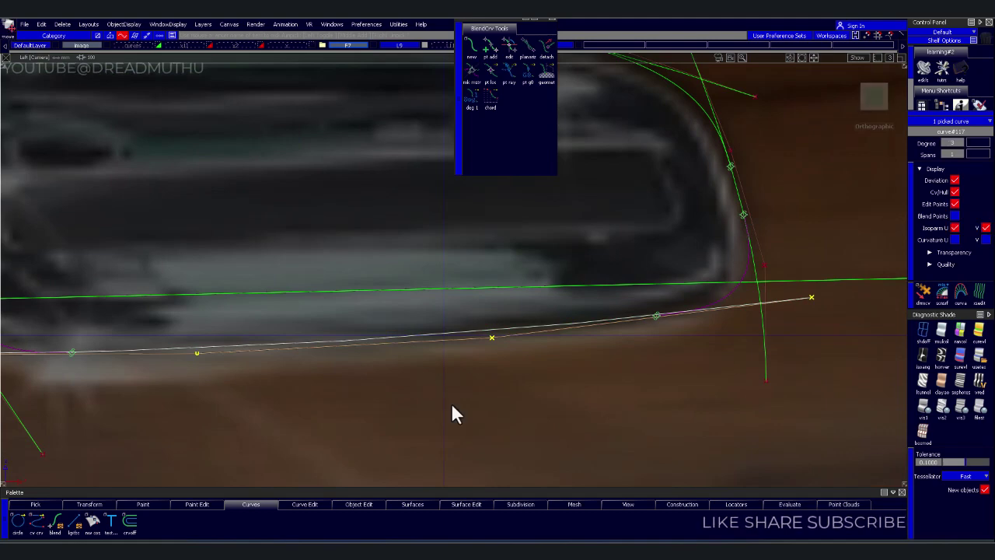
mouse_move(453, 413)
alt+shift+middle_down()
mouse_move(503, 437)
mouse_move(512, 405)
mouse_move(382, 412)
mouse_move(666, 400)
mouse_move(610, 400)
alt+shift+middle_up()
click(535, 369)
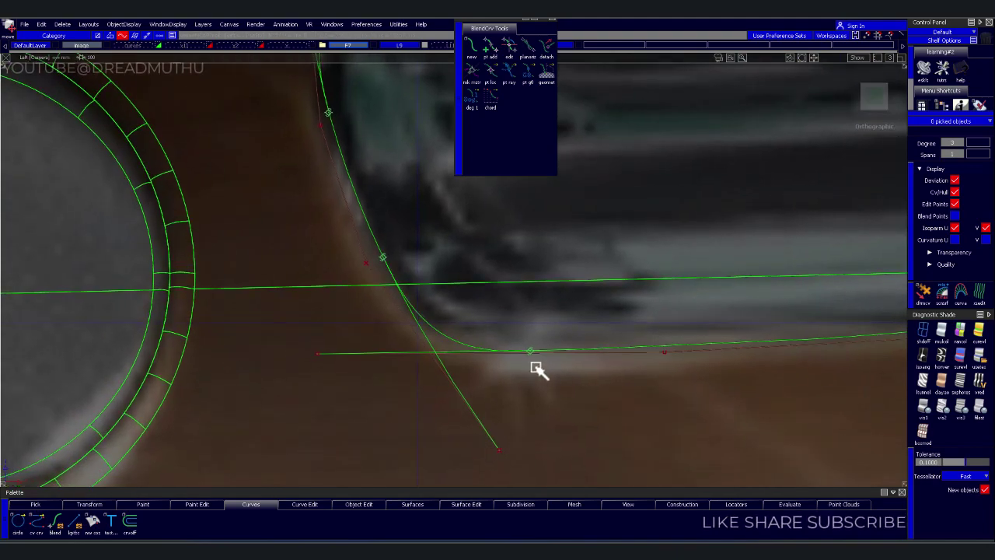
- Shift the left-end and top outline curves onto the handle's left and upper edges
scroll(530, 367, up, 2)
click(424, 276)
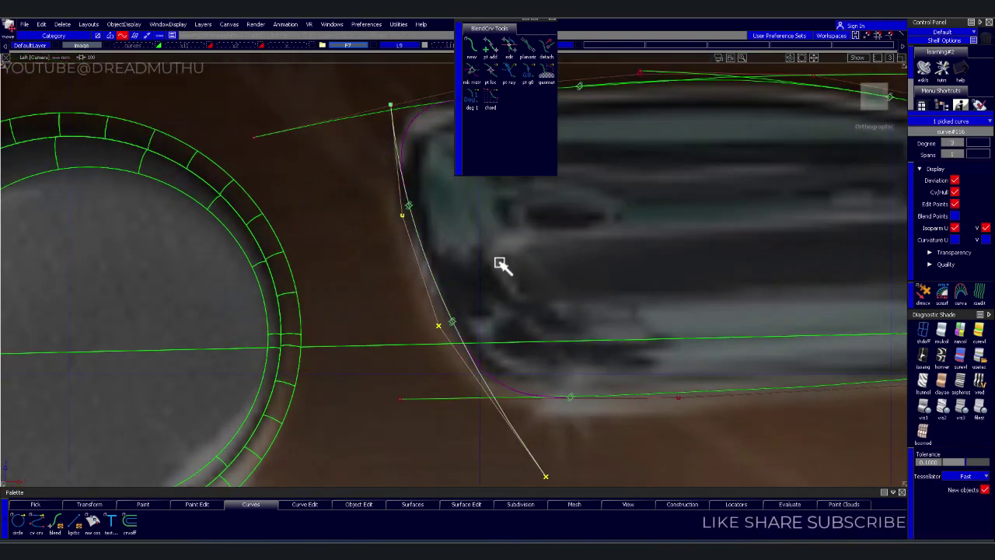
mouse_move(500, 265)
middle_down()
mouse_move(567, 345)
mouse_move(584, 268)
mouse_move(533, 349)
mouse_move(553, 303)
mouse_move(455, 349)
middle_up()
click(440, 291)
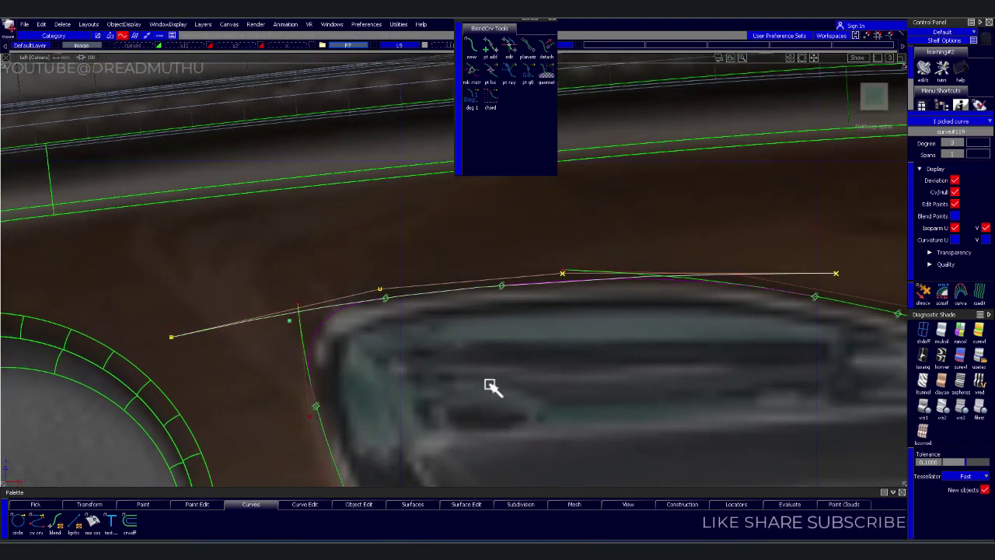
drag(490, 384, 488, 379)
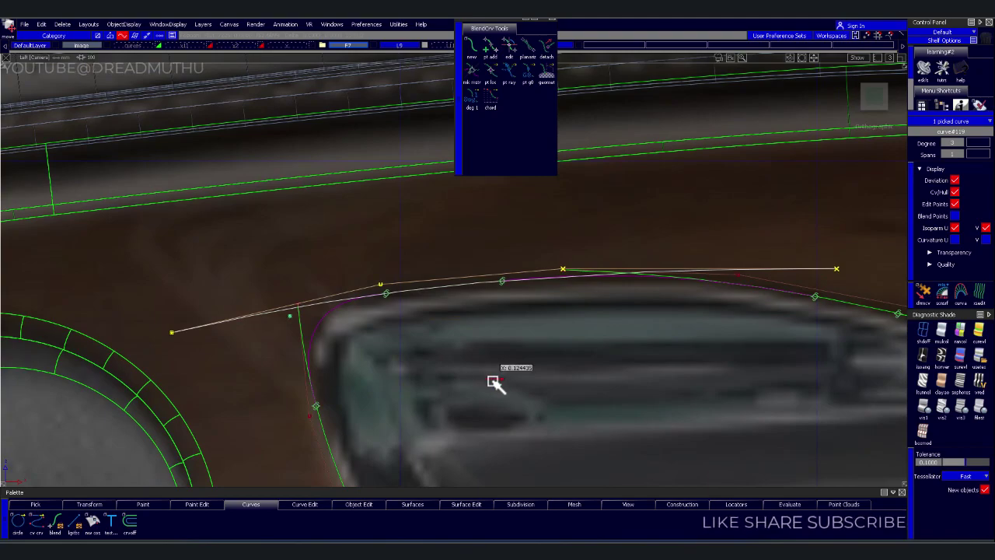
ctrl+shift+drag(520, 346, 521, 346)
scroll(537, 377, down, 3)
scroll(564, 389, up, 2)
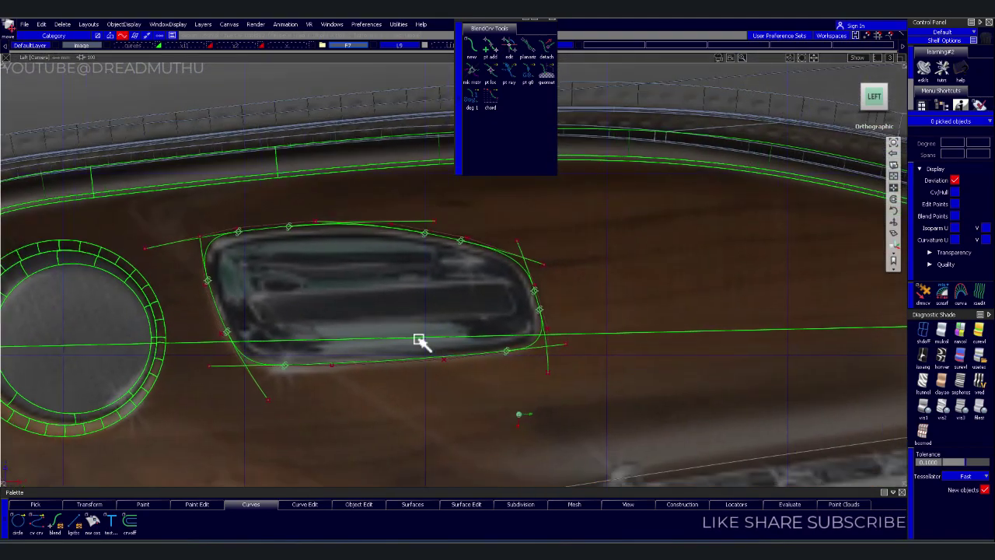
scroll(420, 340, up, 3)
- Scroll through the Project Control settings to prepare projecting the horizontal line
scroll(538, 340, down, 1)
scroll(621, 399, down, 1)
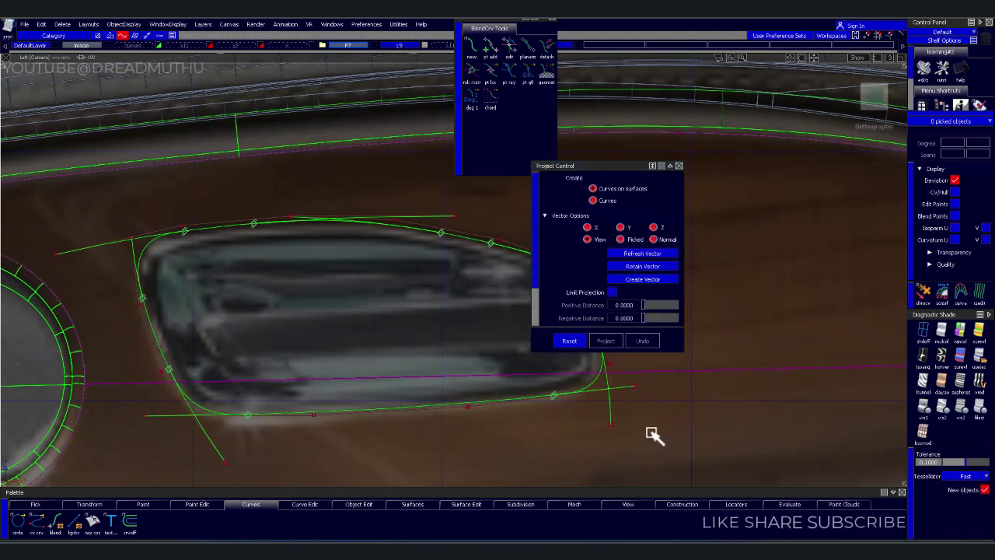
scroll(549, 378, down, 2)
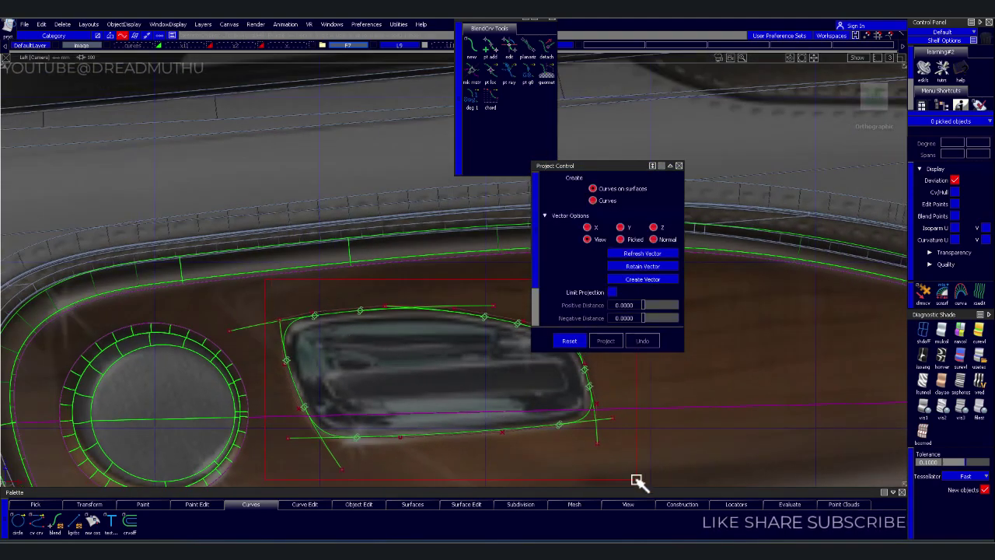
scroll(657, 455, up, 2)
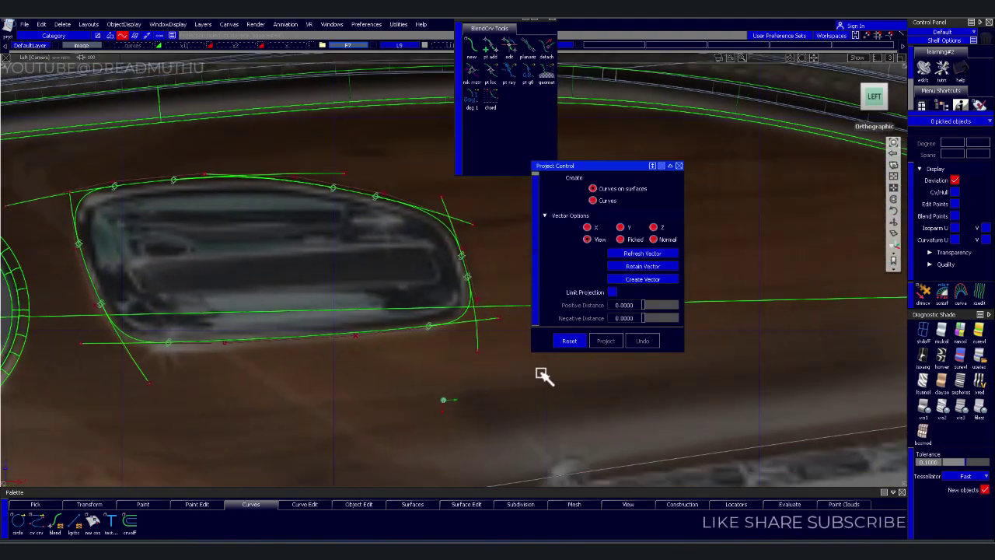
scroll(542, 375, up, 1)
- Project and keep the horizontal line on the door surface, then commit the blend curve edit
click(395, 381)
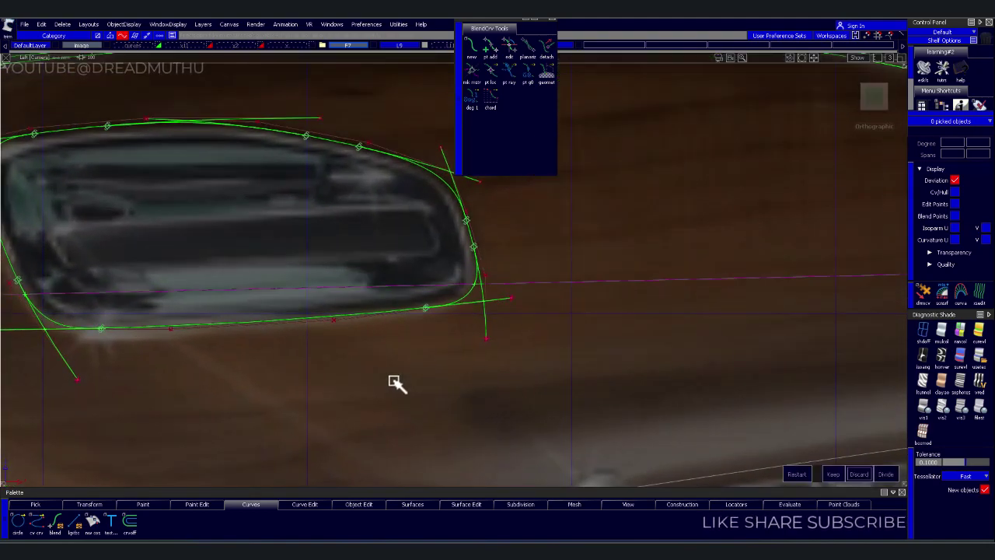
click(350, 317)
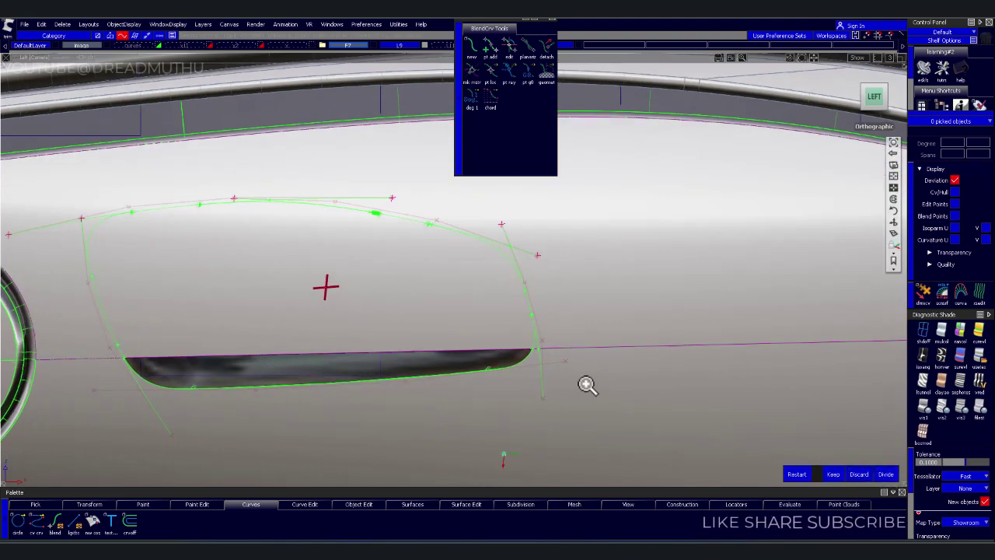
scroll(635, 318, up, 5)
alt+shift+middle_drag(603, 410, 591, 459)
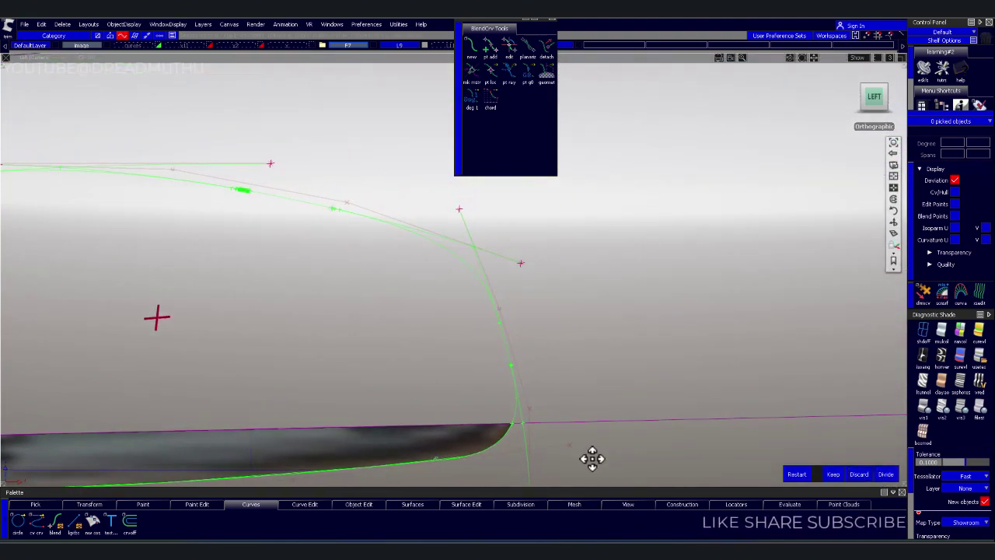
alt+shift+right_drag(605, 387, 584, 405)
alt+shift+middle_drag(567, 377, 573, 413)
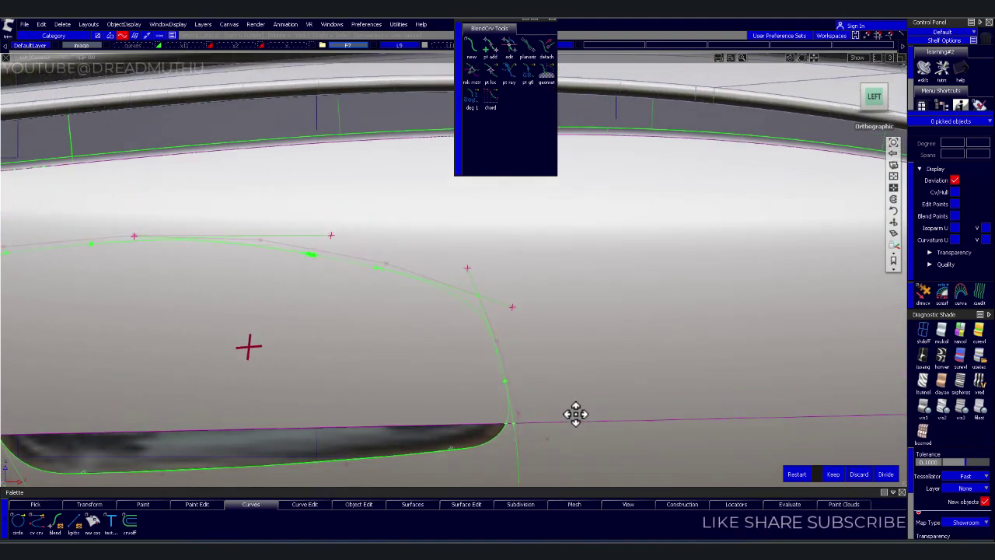
scroll(562, 422, up, 3)
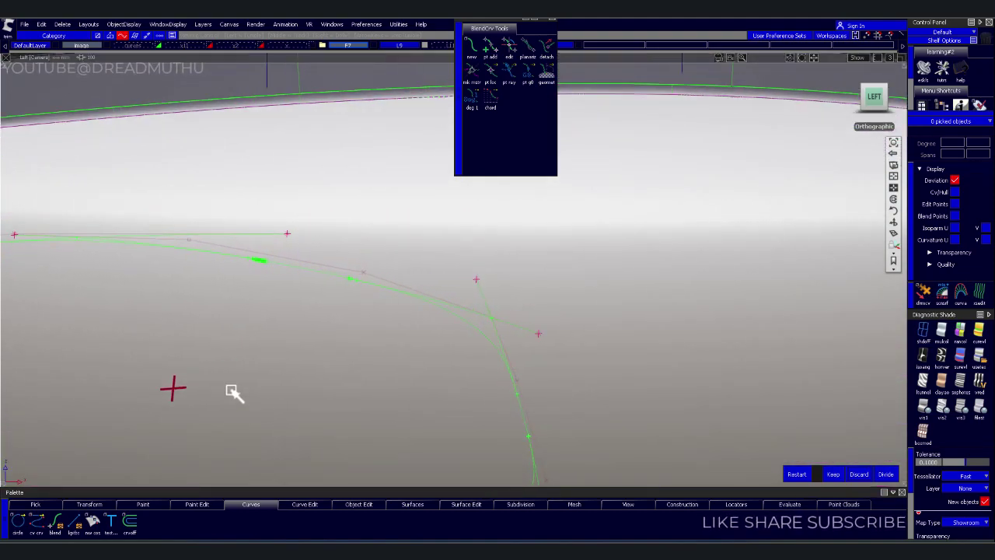
scroll(283, 317, up, 2)
scroll(273, 309, up, 2)
scroll(249, 341, down, 3)
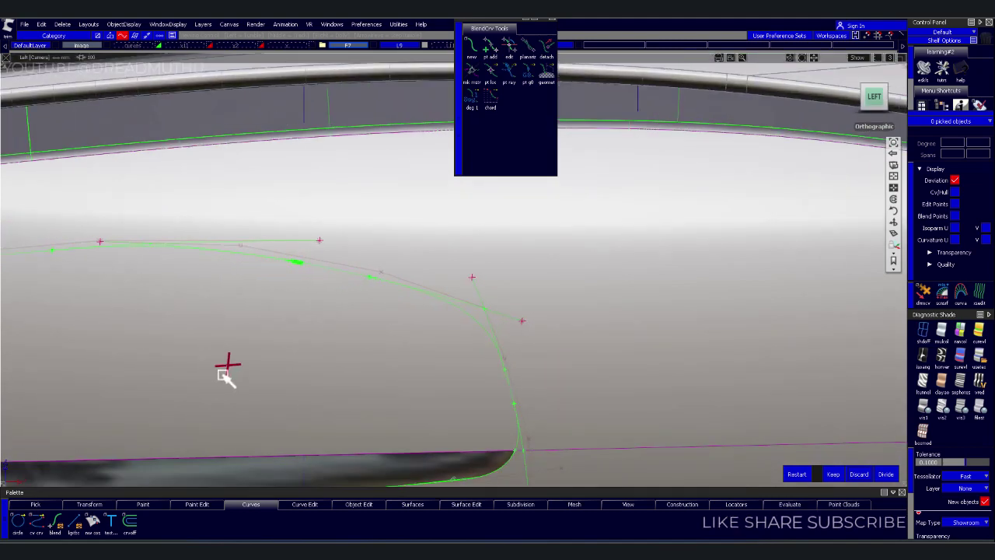
alt+shift+middle_drag(222, 366, 517, 350)
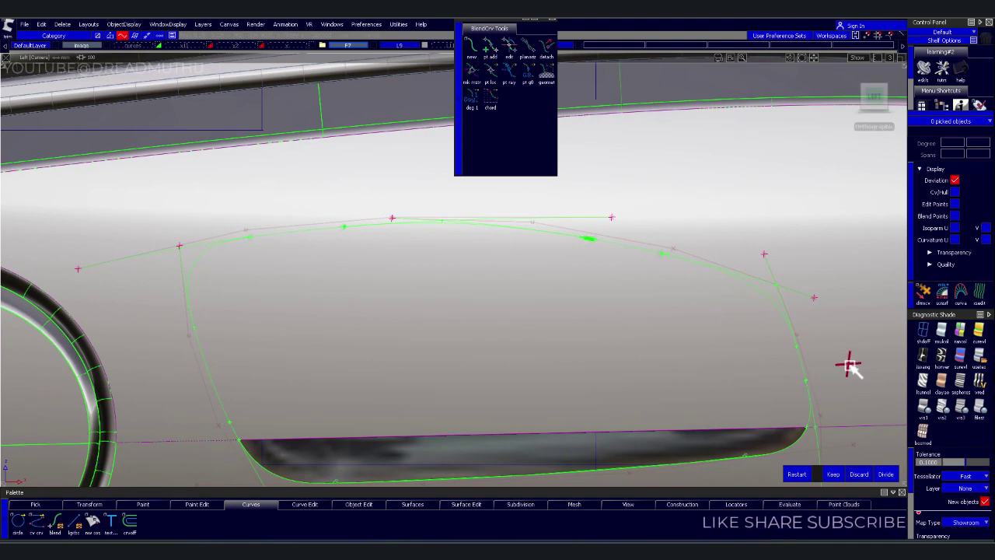
click(833, 475)
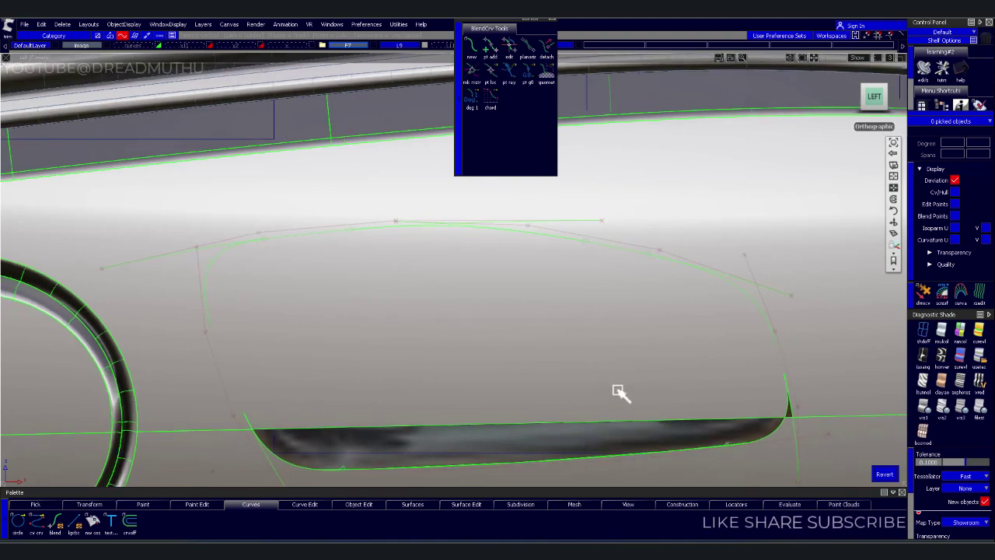
- Edit the handle recess corner blend curve, revert once, and commit it again
alt+shift+middle_drag(622, 393, 497, 373)
mouse_move(509, 377)
alt+shift+right_down()
mouse_move(599, 362)
mouse_move(505, 316)
mouse_move(591, 347)
alt+shift+right_up()
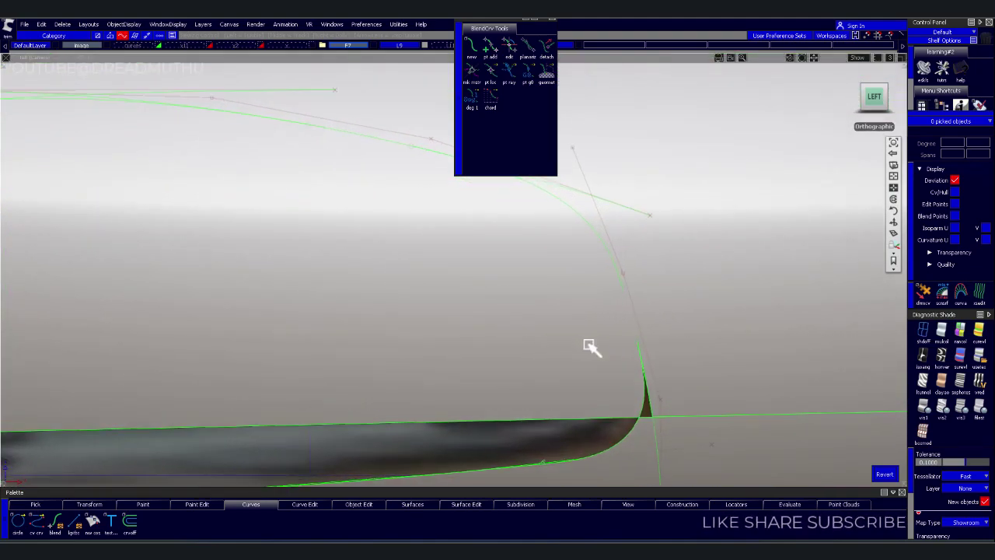
click(885, 474)
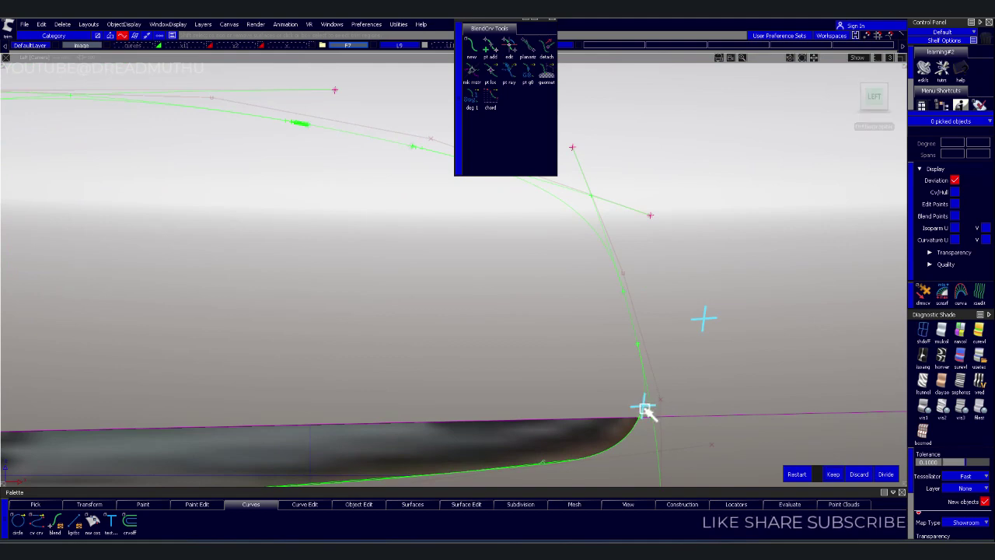
click(711, 426)
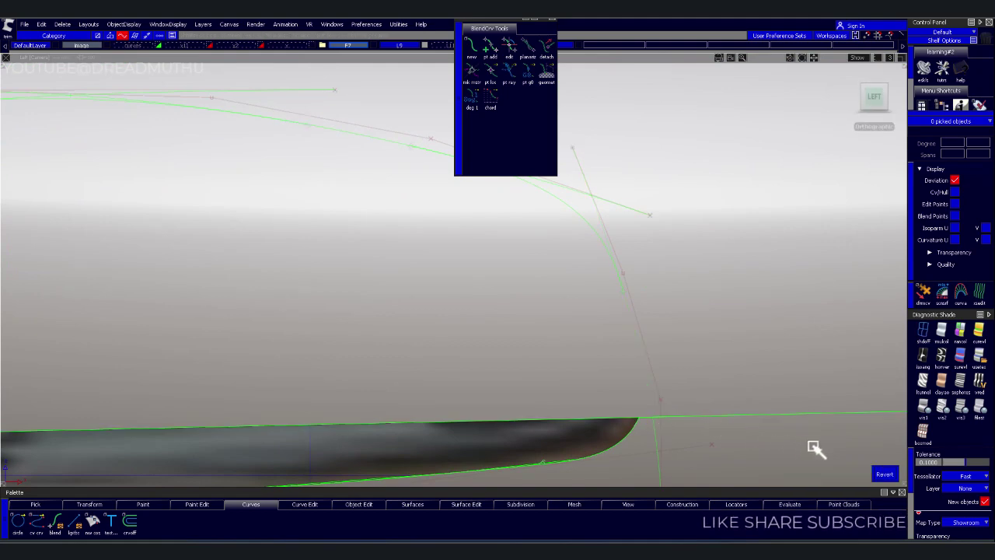
click(887, 474)
click(673, 342)
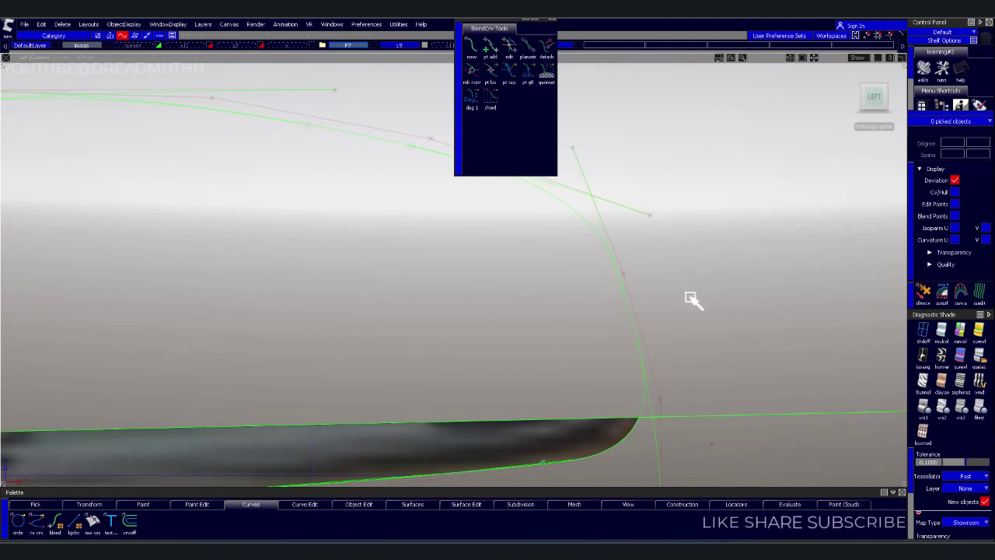
scroll(685, 342, down, 6)
- Pick curve-on-surface cos47 on the upper outline and drag its corner further right
scroll(544, 348, up, 3)
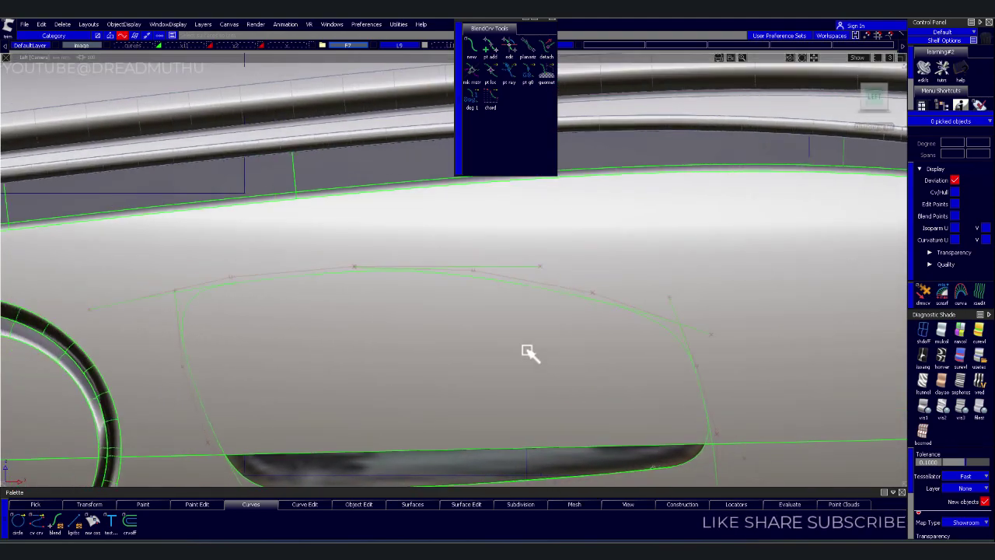
scroll(575, 345, up, 3)
ctrl+shift+drag(613, 368, 561, 344)
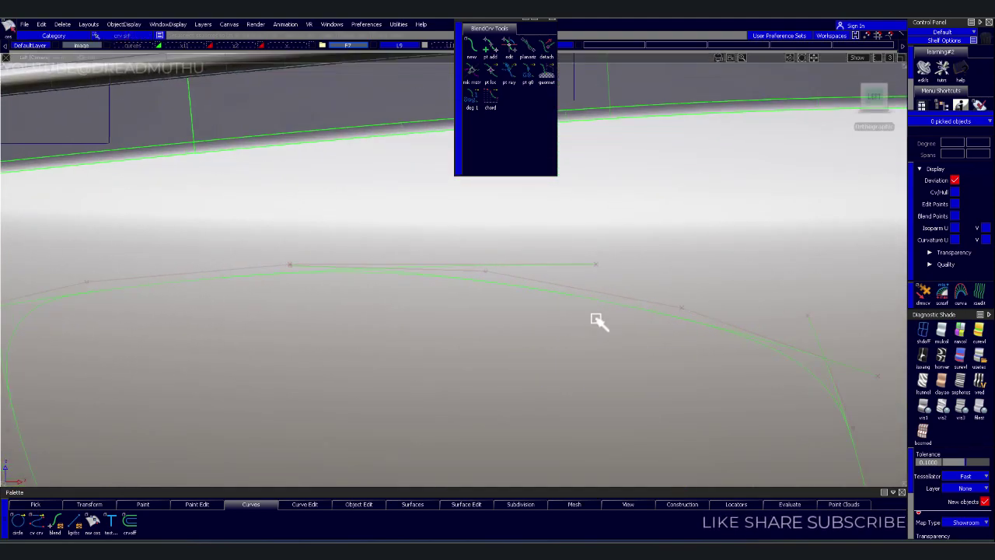
click(555, 294)
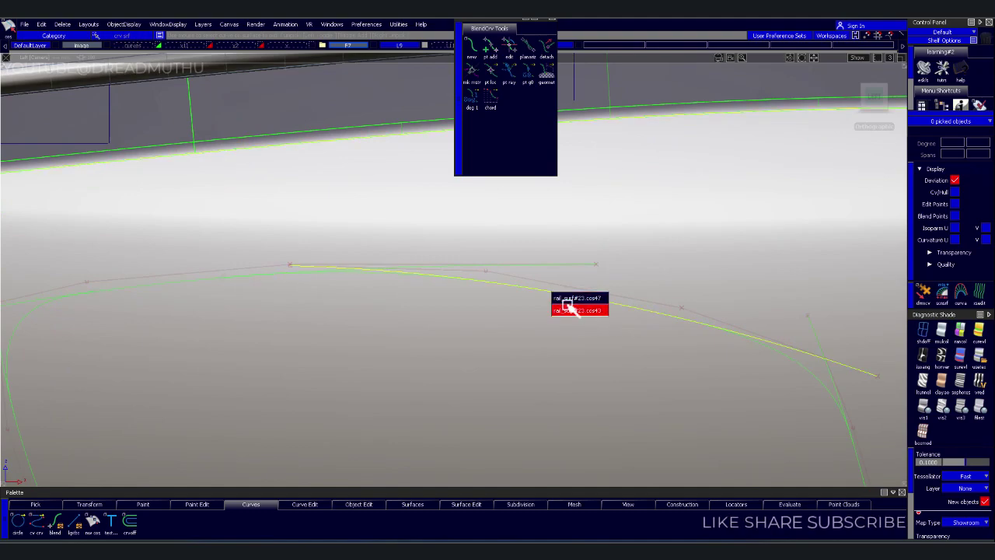
click(569, 299)
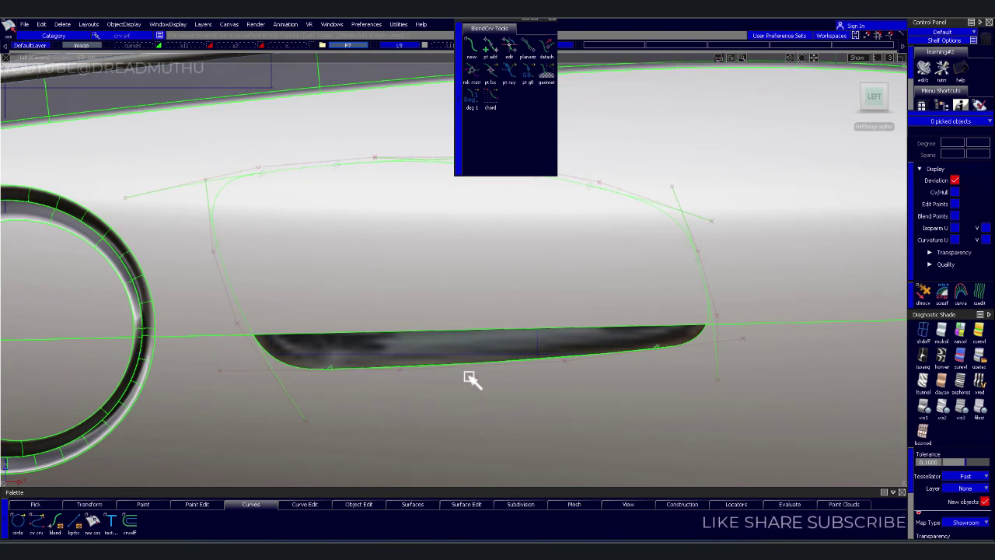
mouse_move(432, 349)
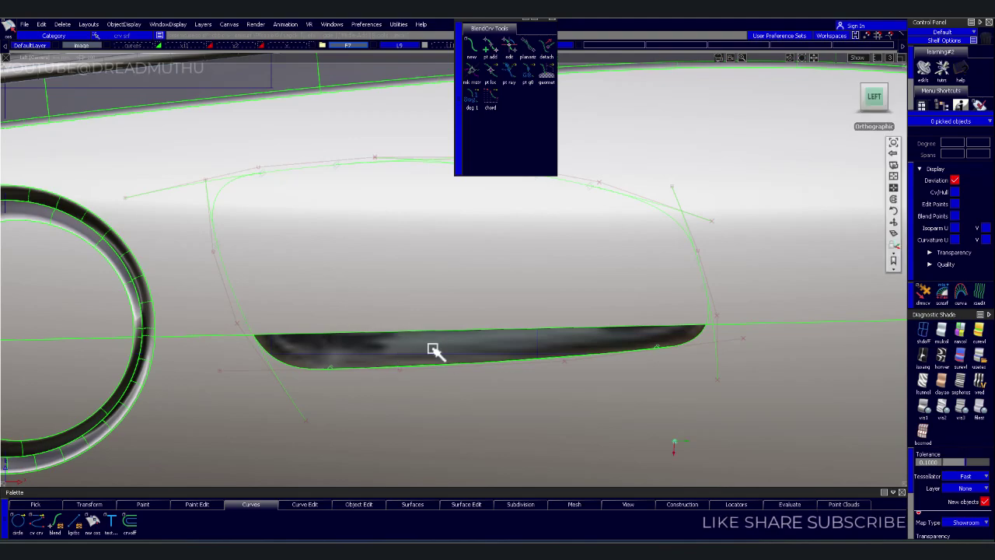
mouse_move(336, 312)
alt+shift+middle_down()
mouse_move(329, 296)
mouse_move(388, 406)
mouse_move(160, 412)
mouse_move(58, 371)
alt+shift+middle_up()
alt+shift+right_drag(57, 371, 194, 338)
mouse_move(194, 338)
alt+shift+middle_down()
mouse_move(357, 342)
mouse_move(344, 251)
alt+shift+middle_up()
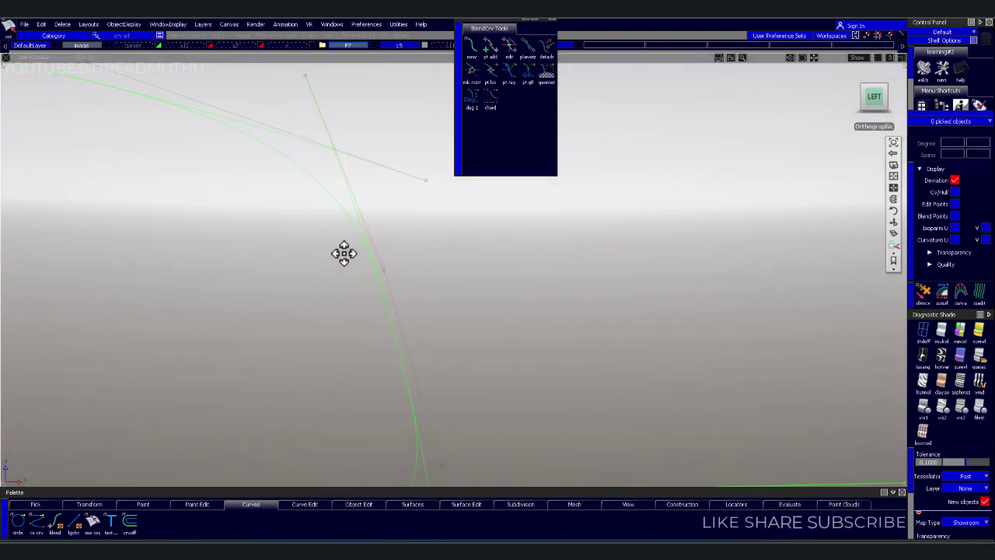
mouse_move(344, 251)
alt+shift+right_down()
mouse_move(388, 255)
mouse_move(450, 337)
mouse_move(467, 287)
mouse_move(481, 293)
mouse_move(524, 260)
alt+shift+right_up()
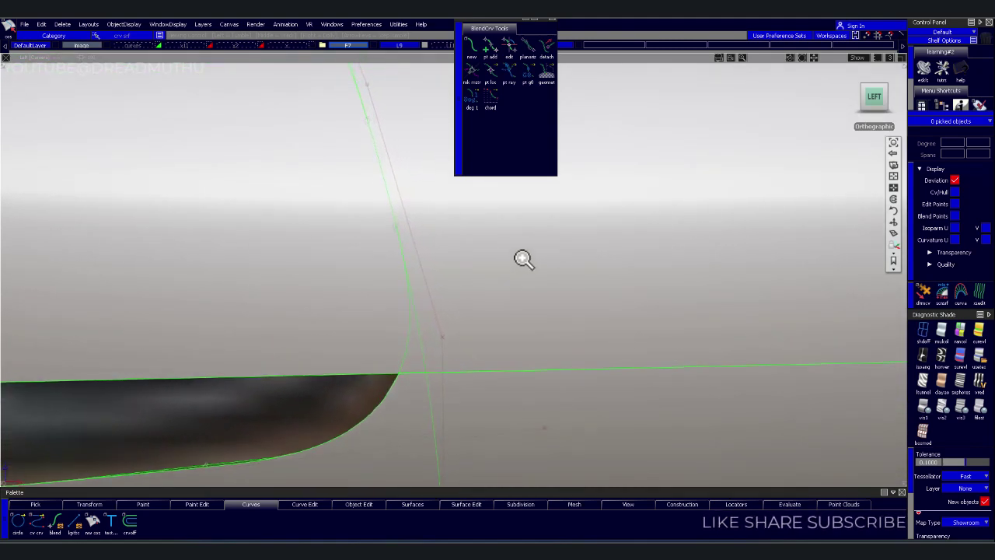
alt+shift+middle_drag(523, 259, 539, 355)
drag(420, 402, 473, 407)
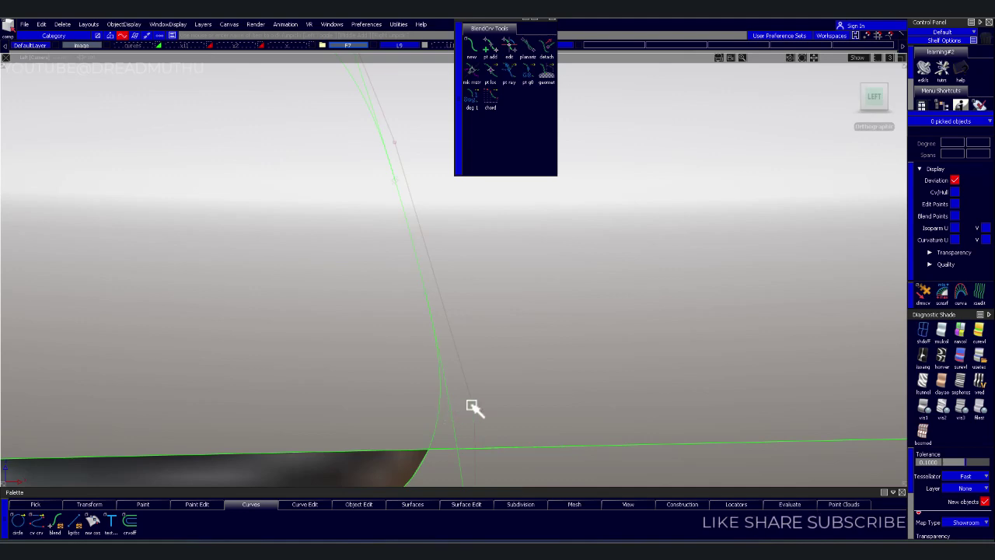
- Show the reference image and check blend#2 and curve#118 against it
click(922, 333)
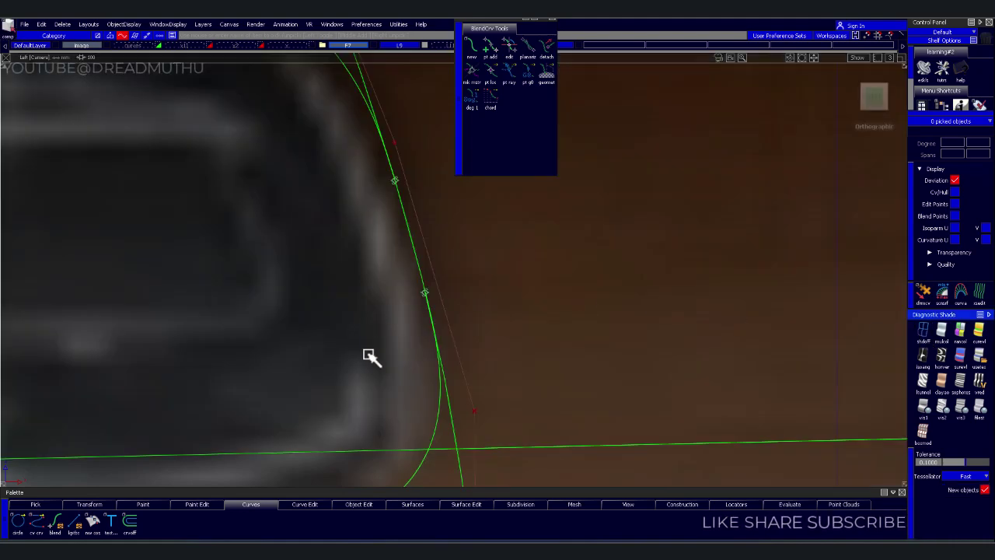
click(439, 382)
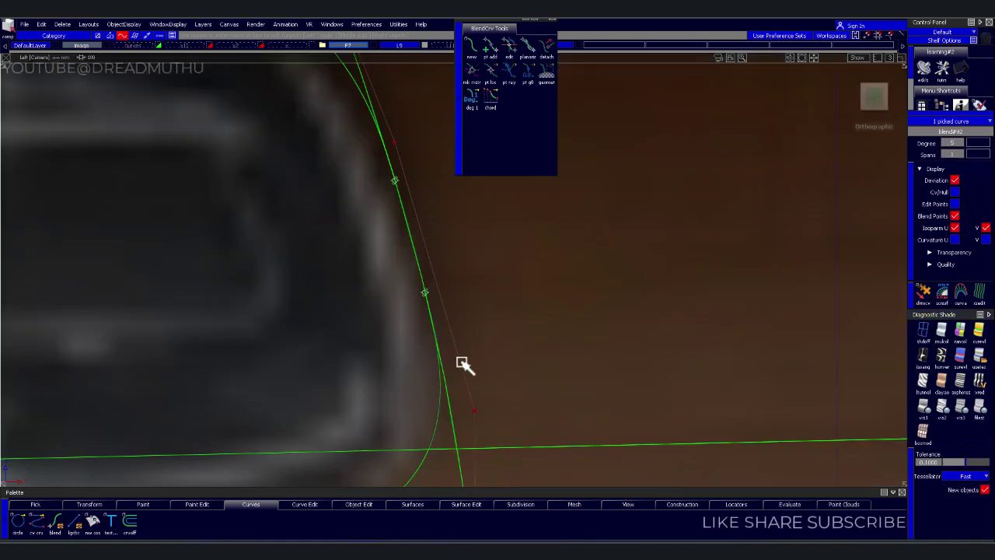
click(424, 292)
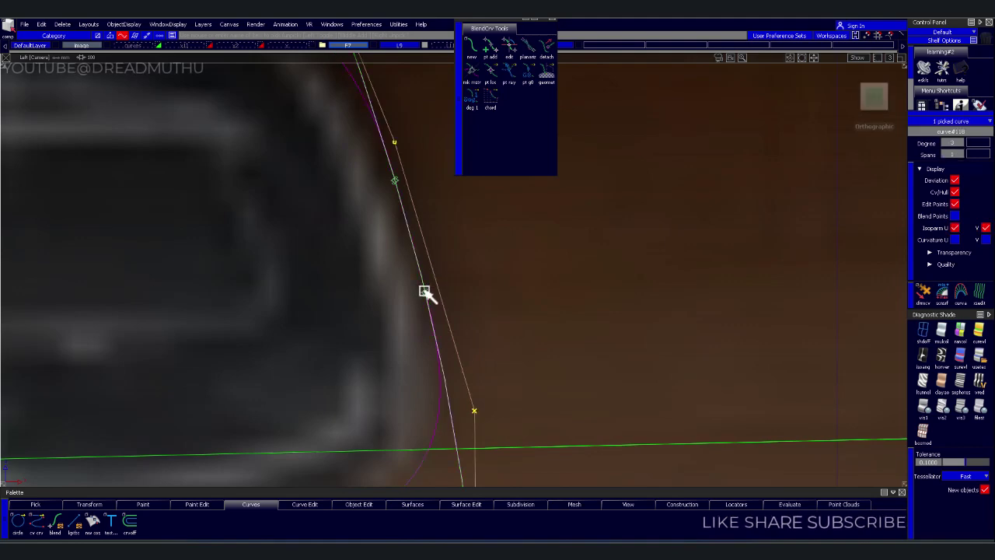
mouse_move(472, 293)
alt+shift+right_down()
mouse_move(511, 244)
mouse_move(582, 351)
alt+shift+right_up()
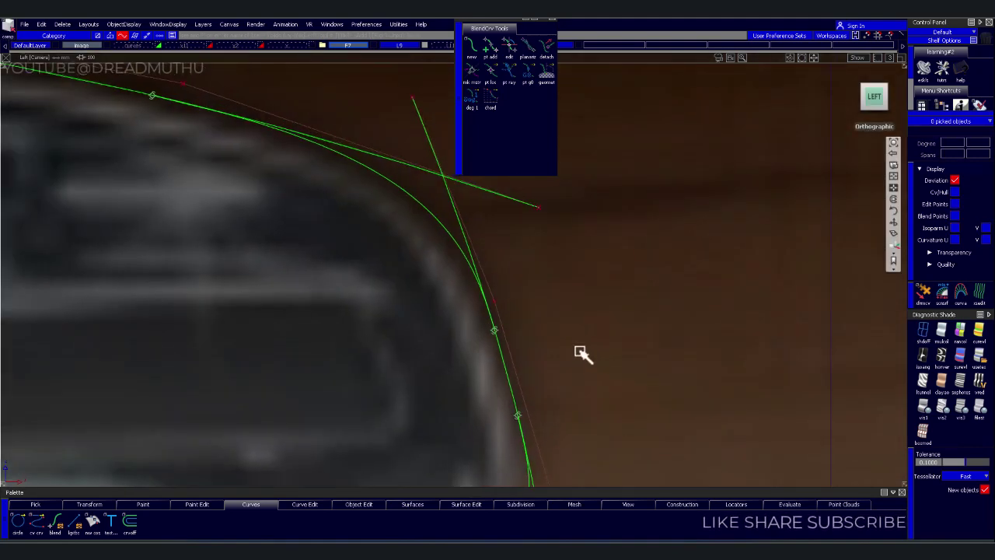
click(552, 346)
- Add a blend point on the upper outline curve and zoom out to the whole handle
alt+shift+middle_drag(566, 278, 548, 313)
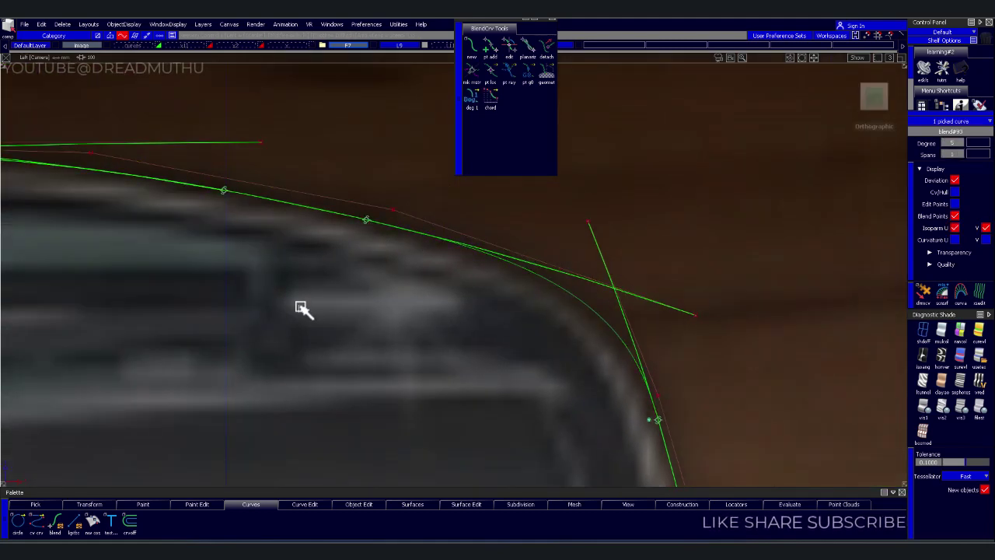
alt+shift+middle_drag(268, 281, 471, 310)
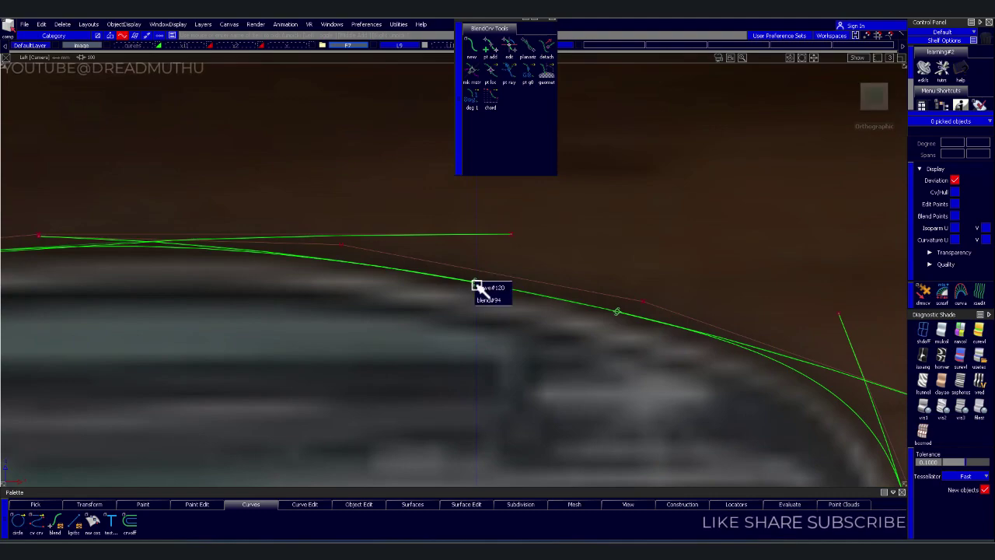
click(475, 283)
mouse_move(346, 281)
alt+shift+right_down()
mouse_move(284, 332)
mouse_move(442, 309)
mouse_move(389, 303)
alt+shift+right_up()
alt+shift+middle_drag(389, 302, 342, 261)
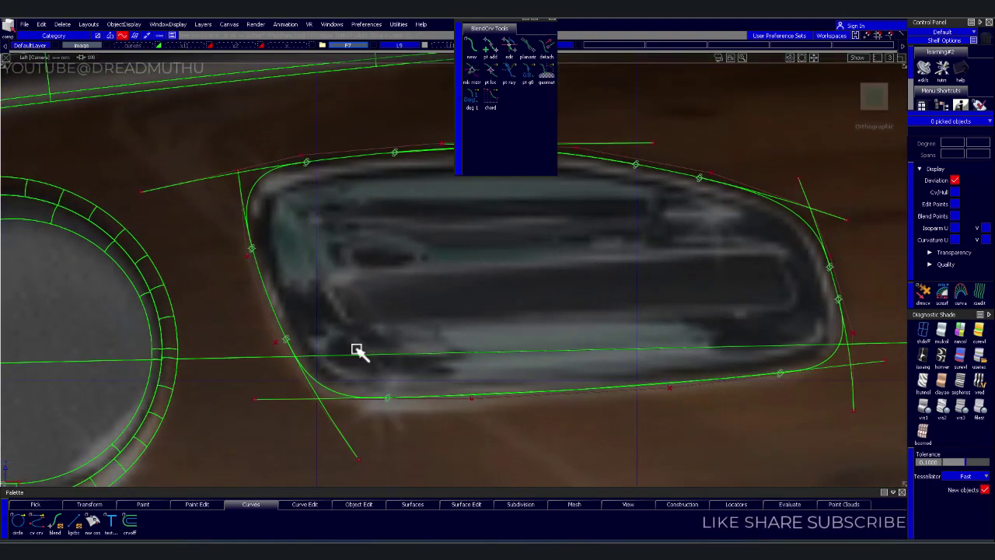
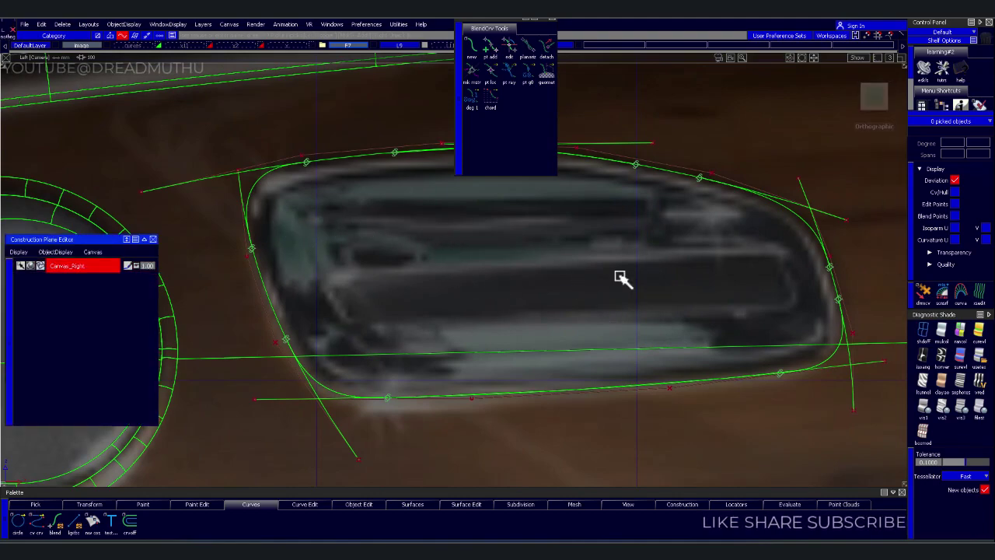
- Clear the door-panel curve selection and view the panel in Showroom diagnostic shading
mouse_move(625, 280)
alt+shift+middle_down()
mouse_move(587, 290)
mouse_move(558, 272)
alt+shift+middle_up()
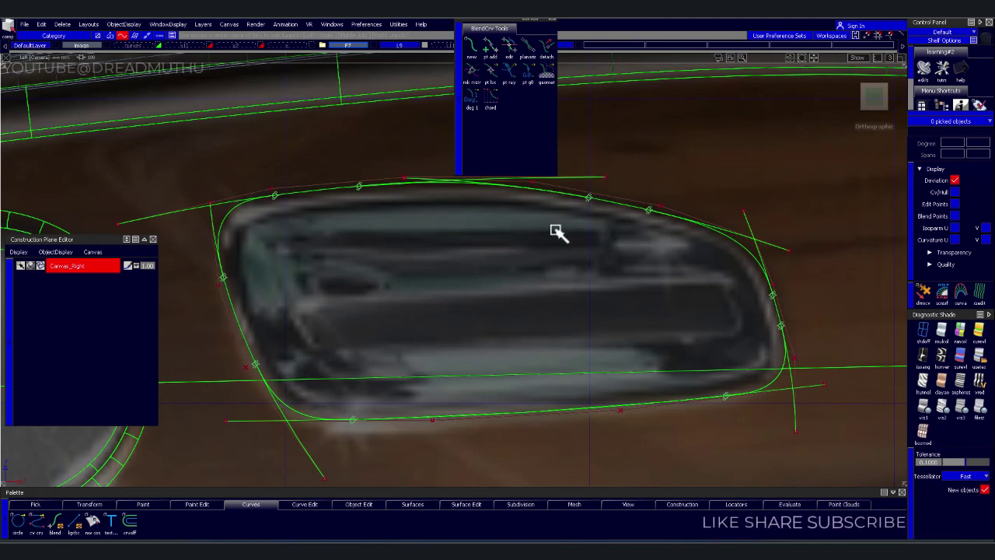
scroll(652, 311, down, 1)
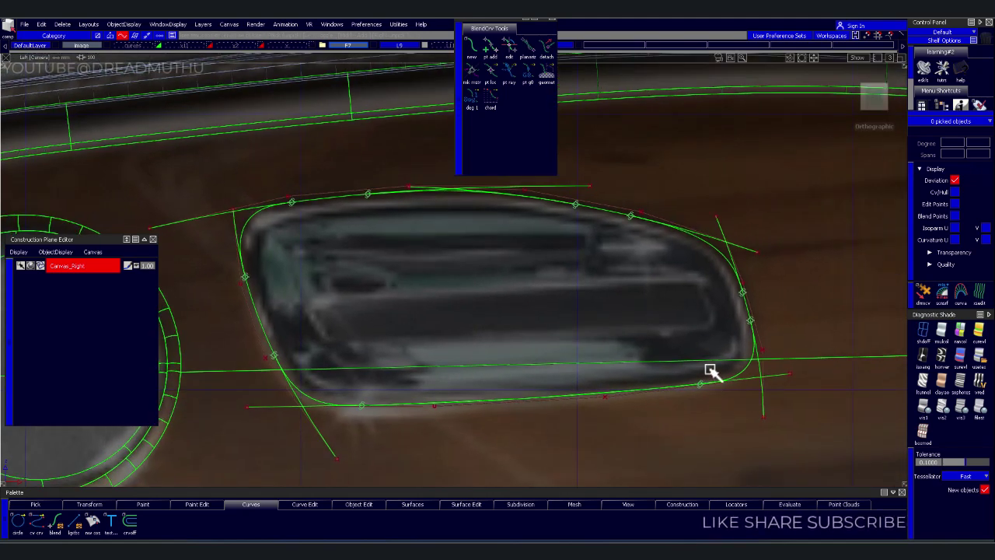
scroll(693, 277, down, 5)
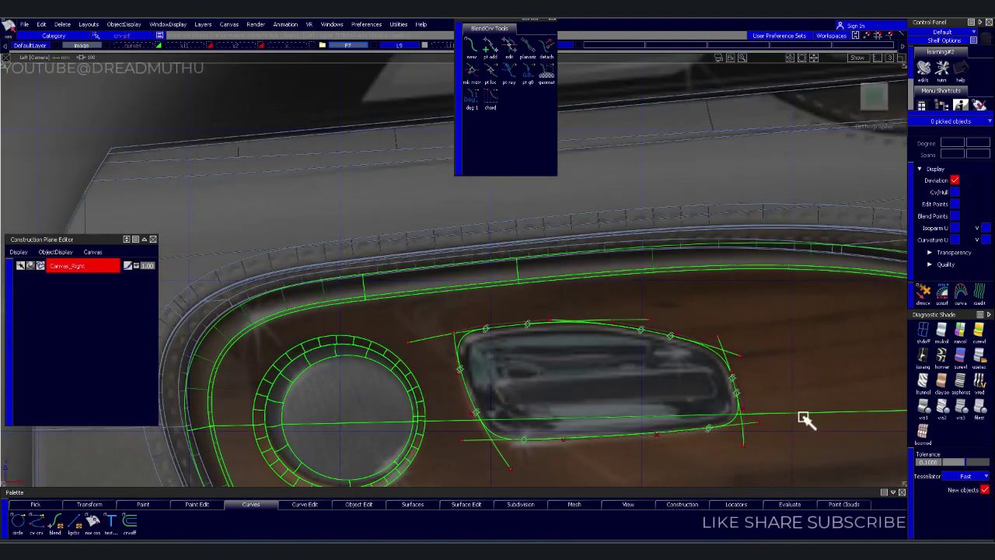
click(415, 289)
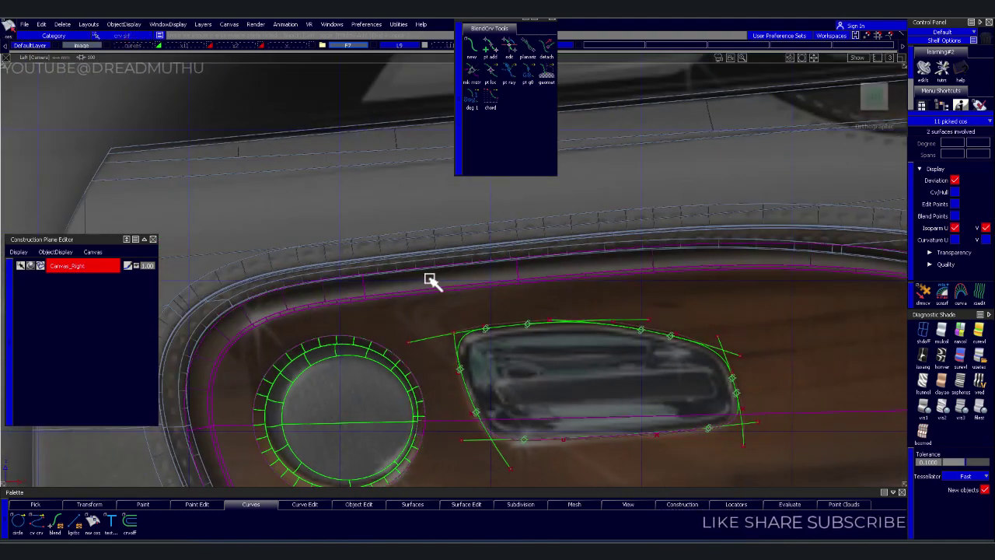
click(430, 280)
key(Return)
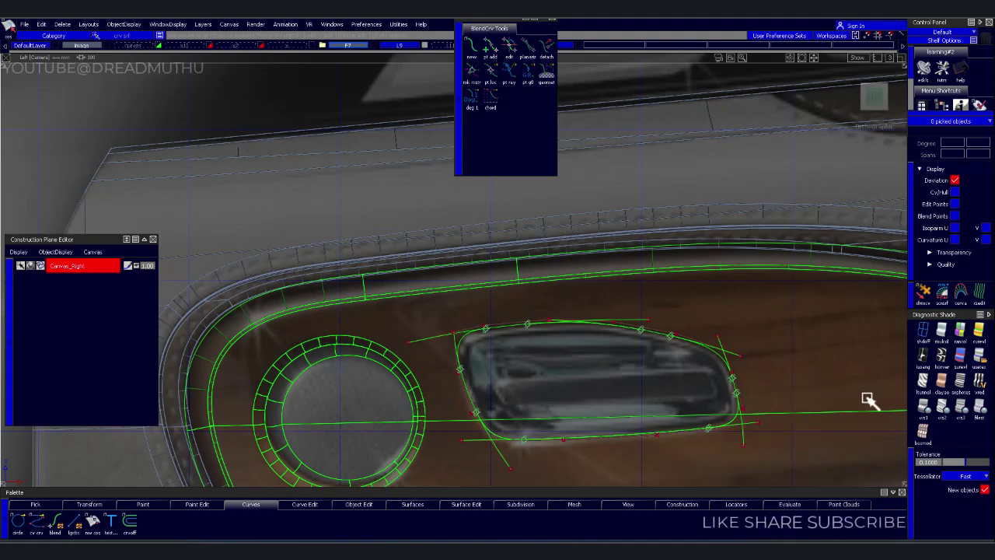
click(978, 357)
mouse_move(646, 418)
alt+shift+mouse_down()
mouse_move(691, 366)
mouse_move(572, 349)
alt+shift+mouse_up()
- Project the handle outline curves onto the door panel surface and close the Project options
key(p)
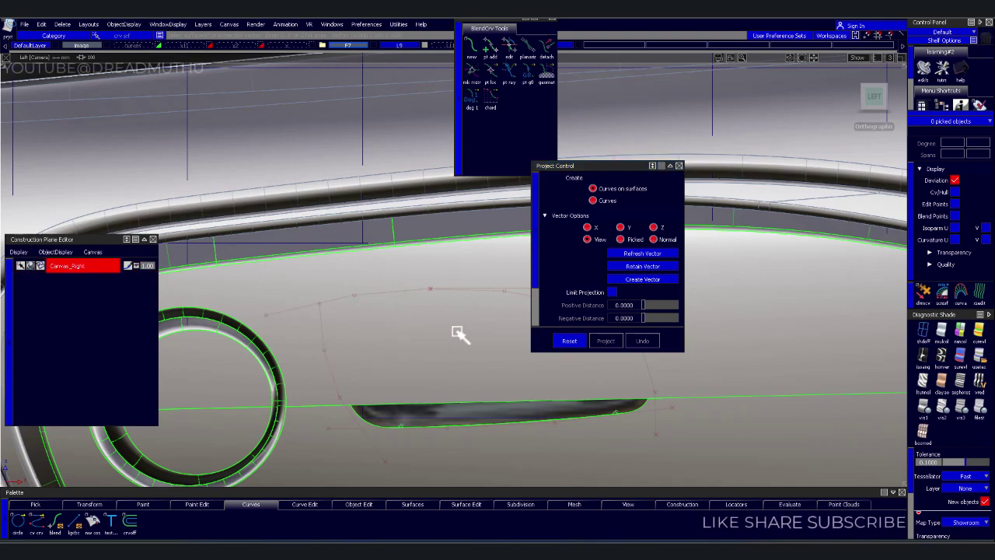
click(482, 362)
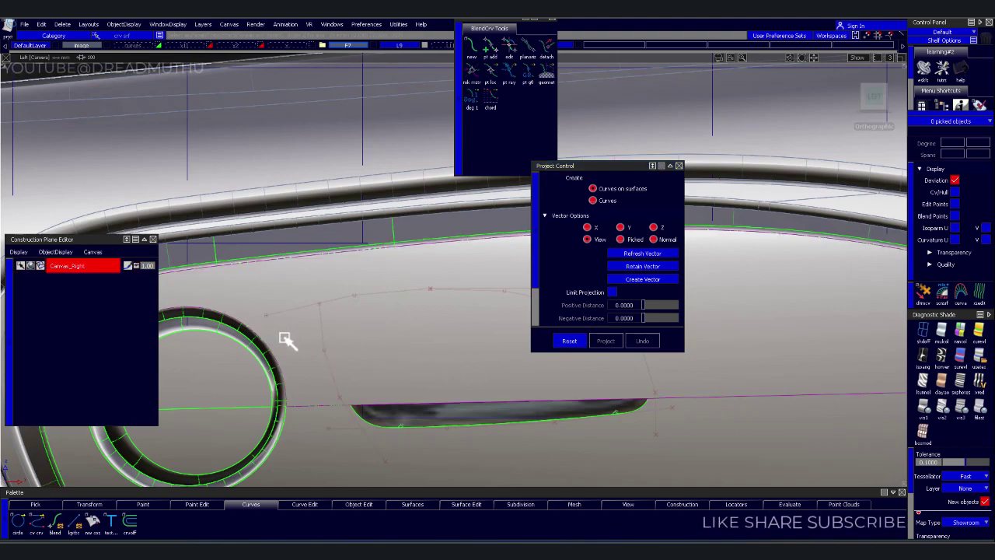
shift+click(367, 359)
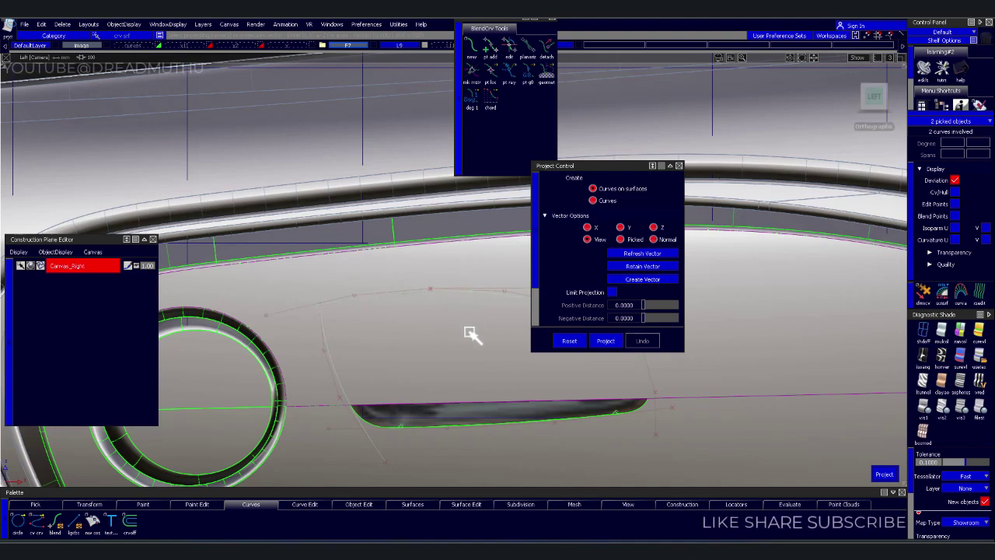
alt+shift+drag(473, 337, 321, 377)
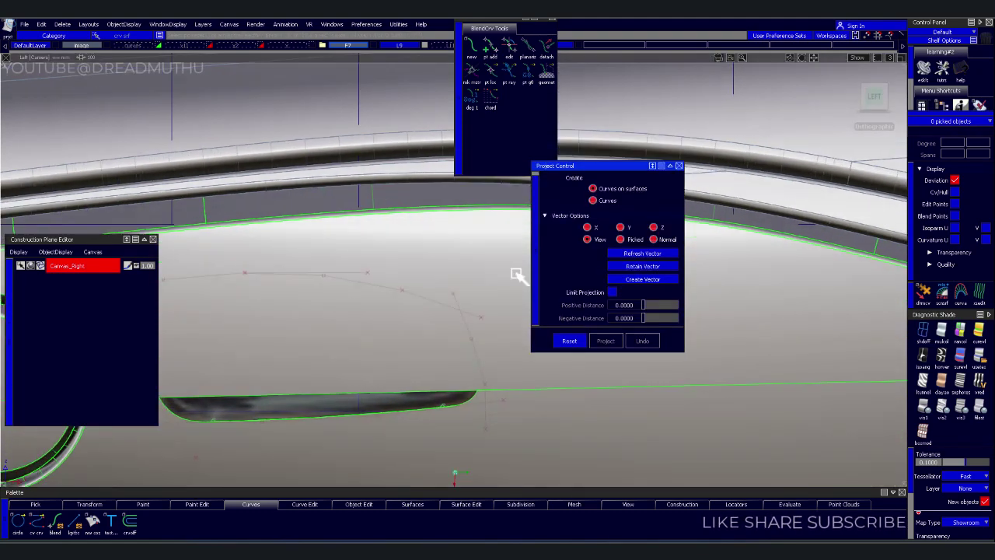
click(482, 327)
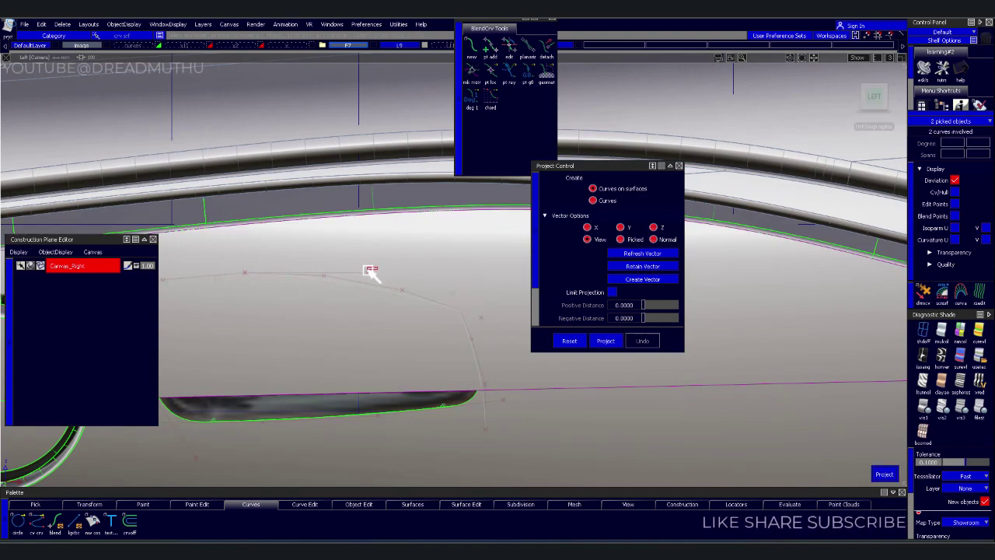
alt+shift+drag(411, 267, 242, 253)
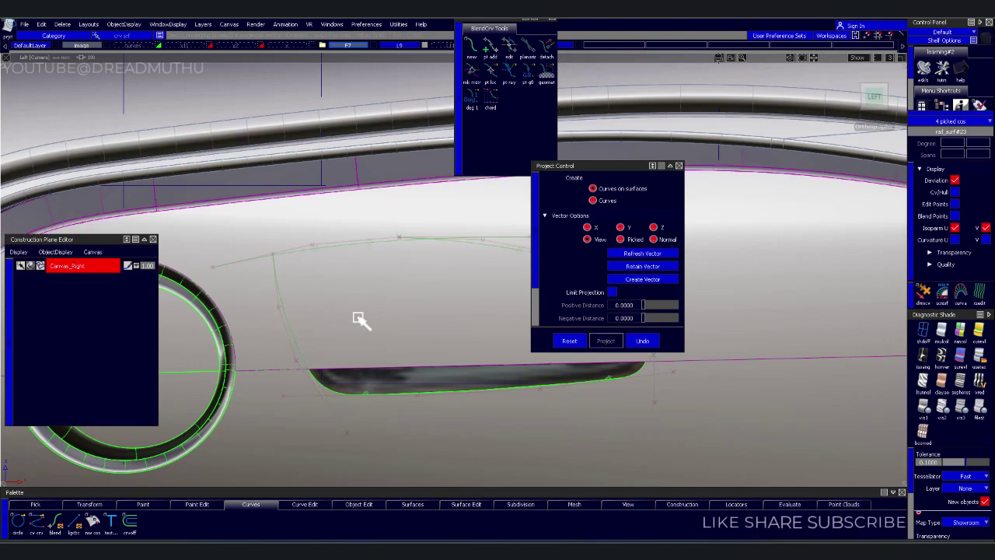
alt+shift+right_drag(357, 317, 315, 332)
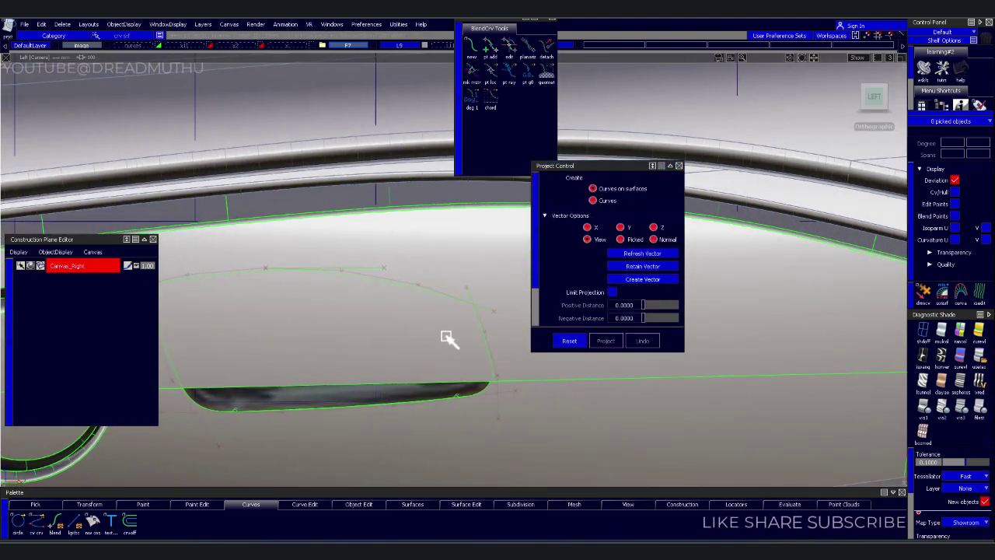
key(Escape)
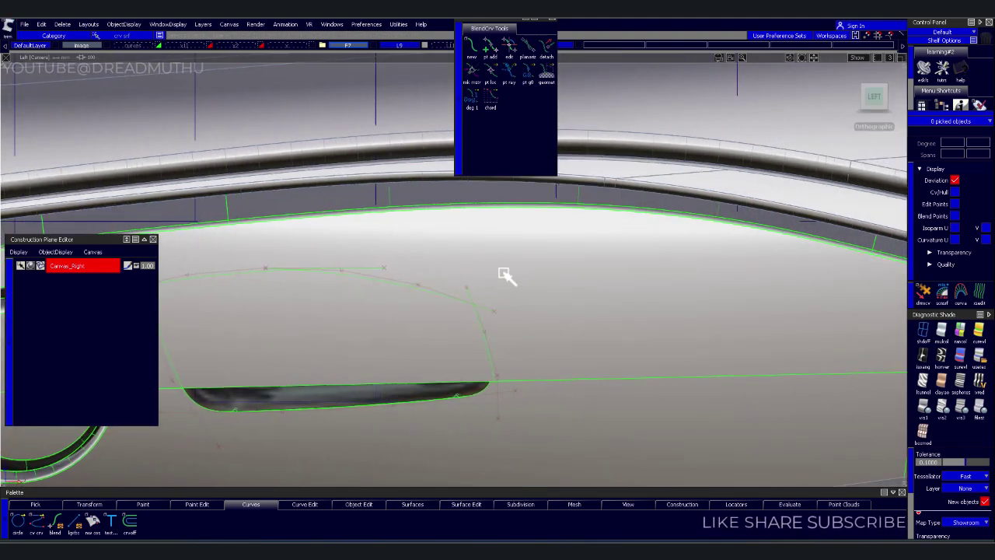
click(504, 273)
mouse_move(509, 280)
alt+shift+right_down()
mouse_move(588, 326)
mouse_move(633, 315)
alt+shift+right_up()
- Zoom in on the upper-right corner of the handle outline
scroll(552, 309, up, 2)
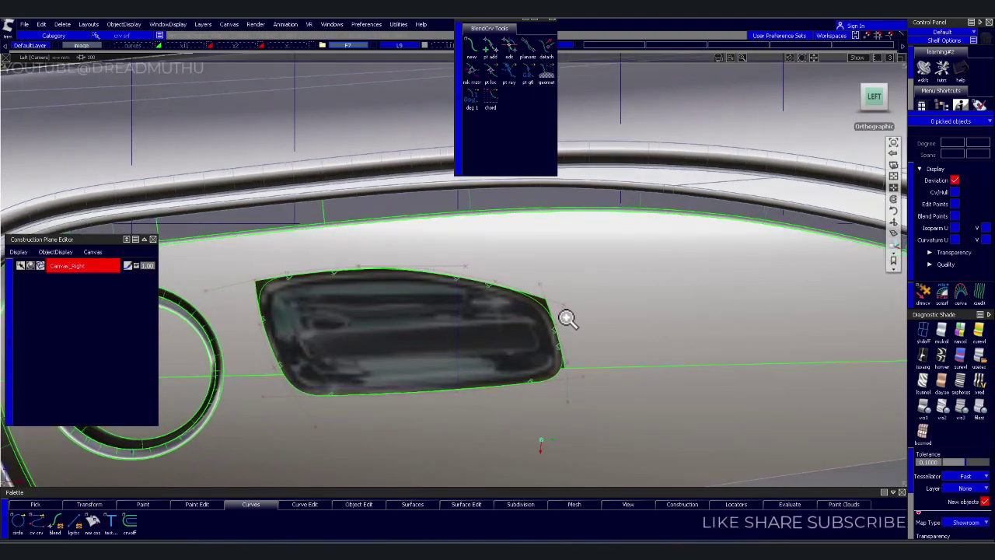
scroll(567, 318, up, 2)
scroll(595, 295, up, 2)
scroll(547, 335, up, 2)
scroll(591, 291, up, 2)
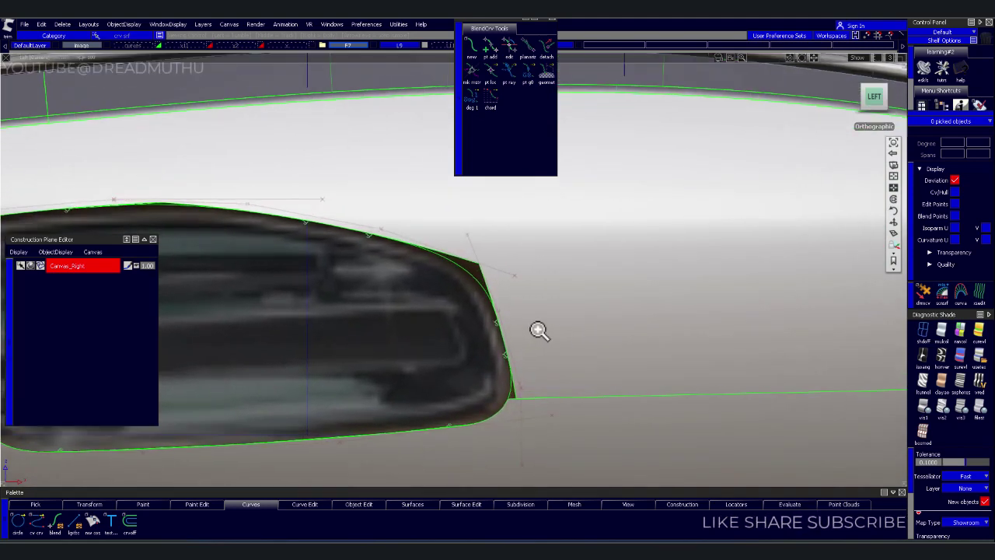
scroll(537, 331, up, 2)
scroll(589, 304, up, 2)
scroll(635, 271, up, 2)
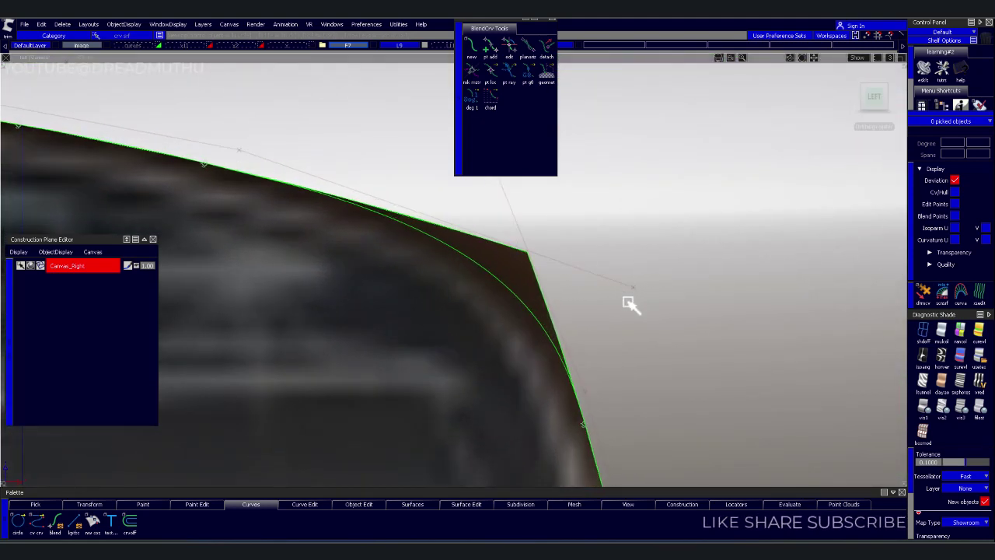
scroll(657, 343, down, 1)
scroll(649, 350, down, 1)
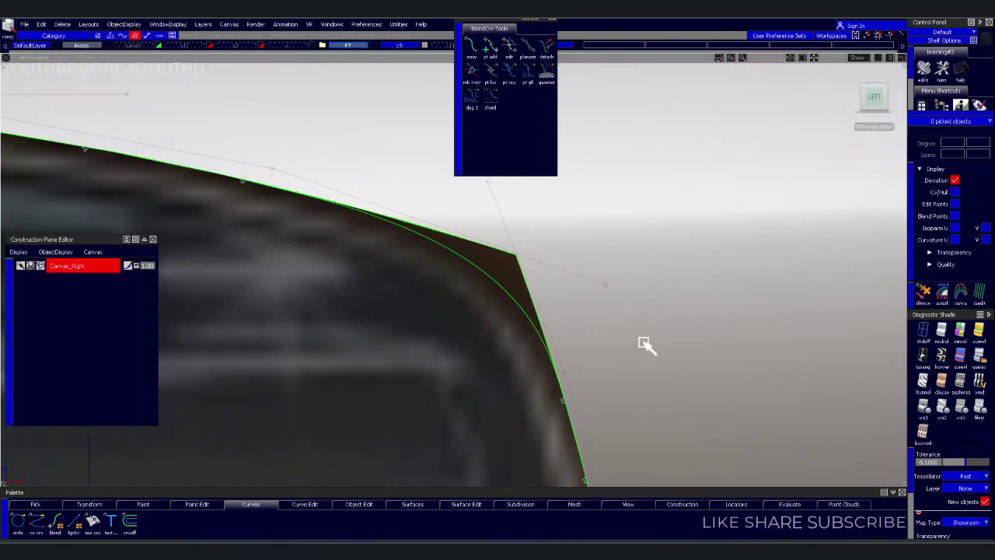
click(626, 334)
click(441, 343)
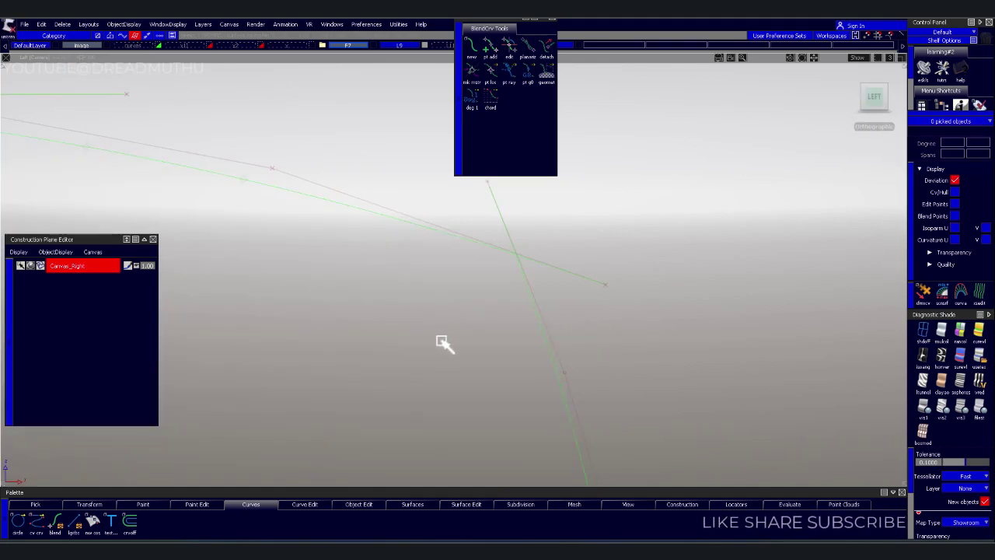
- Project the horizontal corner curve onto the lower door panel surface
click(507, 267)
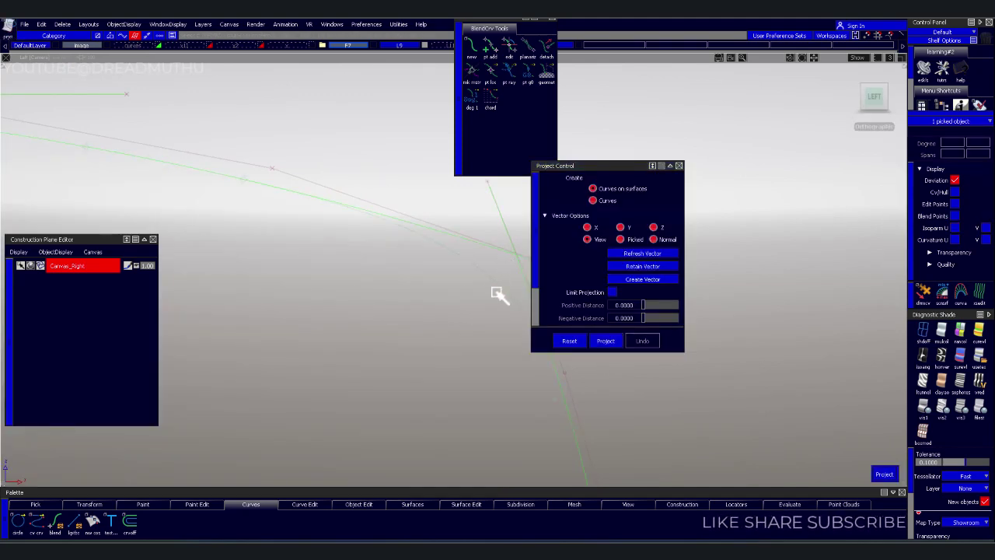
alt+shift+drag(428, 322, 393, 362)
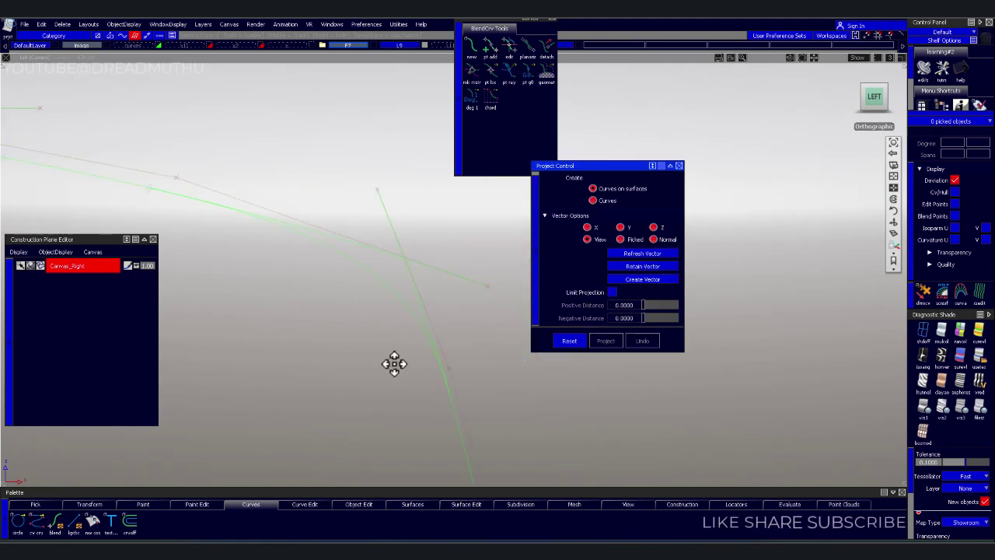
click(480, 356)
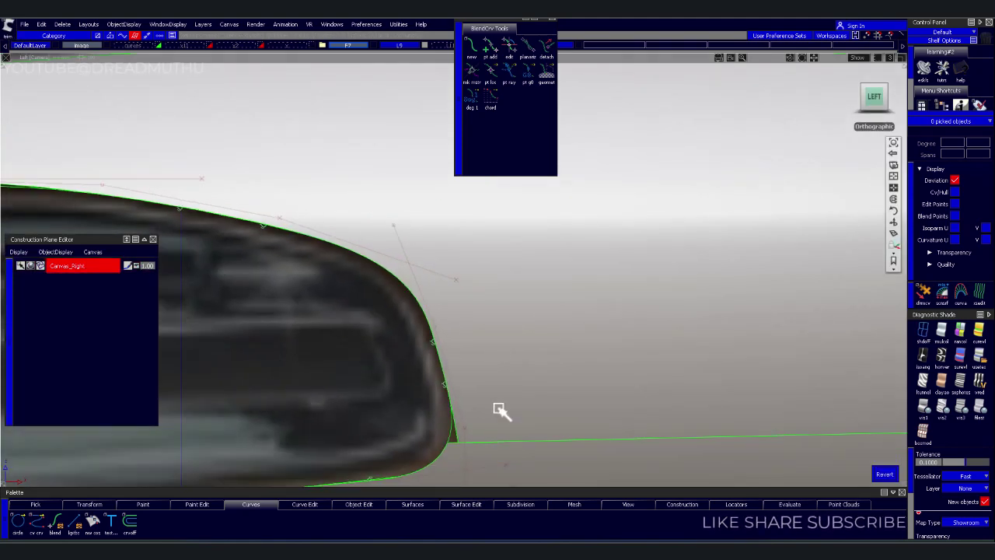
mouse_move(488, 340)
alt+shift+right_down()
mouse_move(604, 311)
mouse_move(489, 289)
mouse_move(524, 333)
mouse_move(505, 266)
alt+shift+right_up()
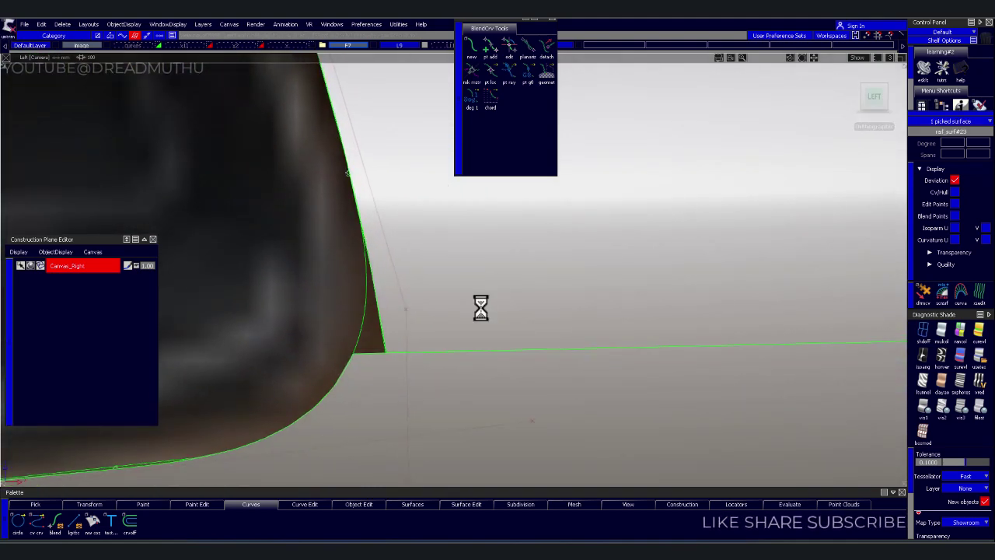
mouse_move(478, 306)
alt+shift+right_down()
mouse_move(427, 349)
mouse_move(428, 318)
alt+shift+right_up()
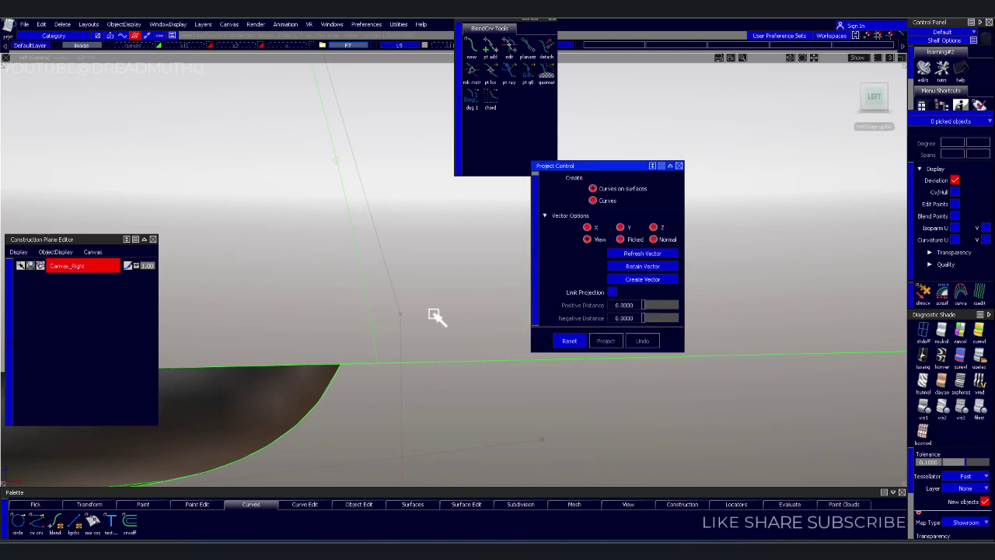
click(389, 320)
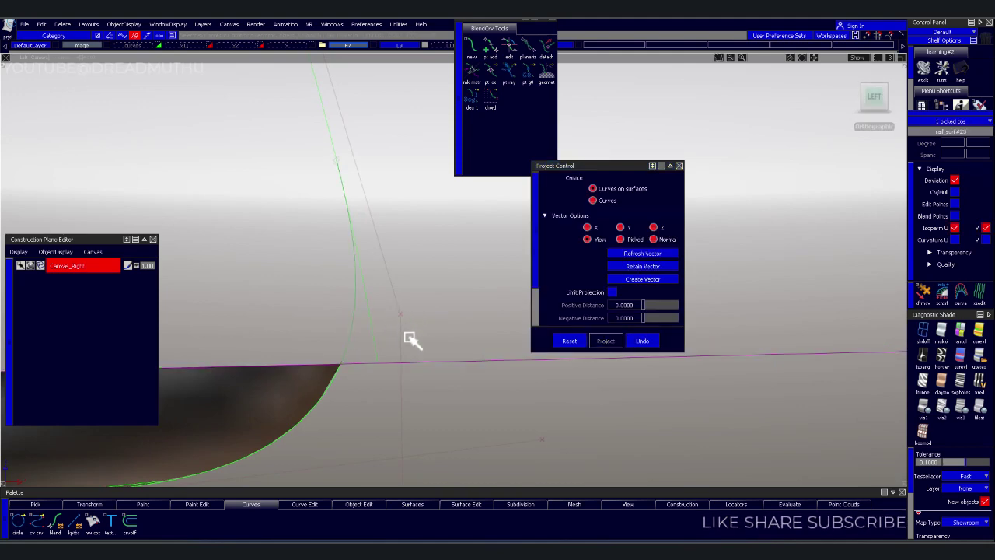
click(422, 298)
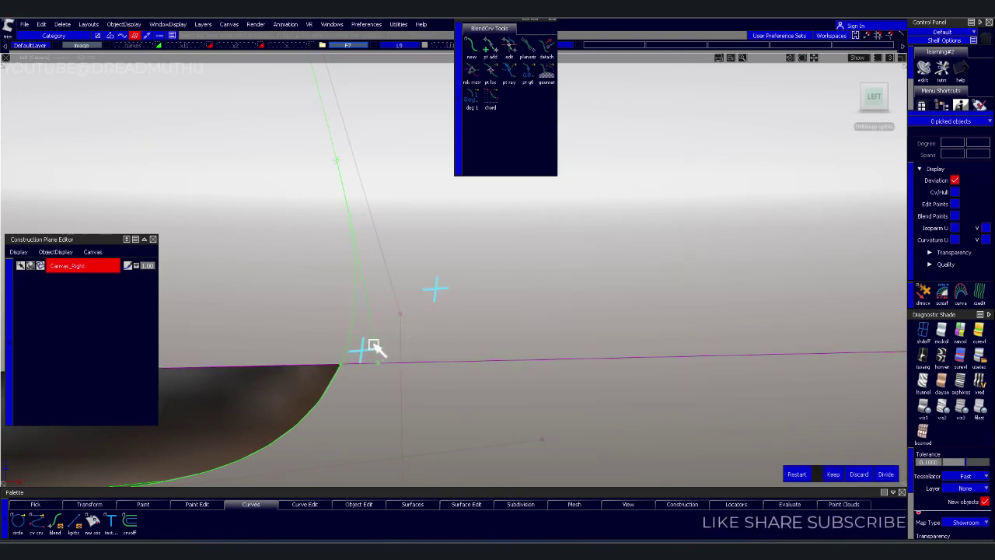
mouse_move(502, 267)
alt+shift+right_down()
mouse_move(511, 428)
mouse_move(466, 318)
alt+shift+right_up()
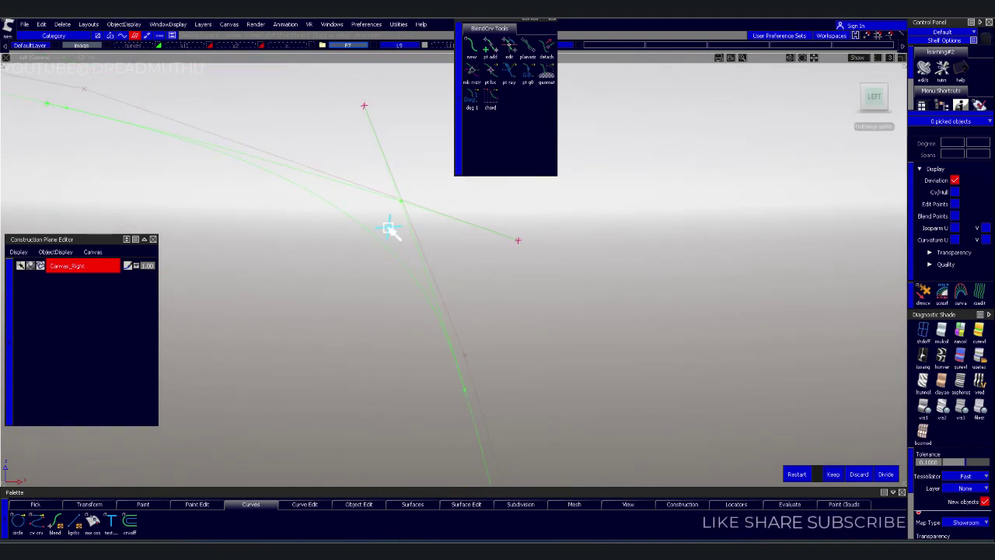
mouse_move(388, 227)
alt+shift+right_down()
mouse_move(480, 259)
mouse_move(553, 413)
mouse_move(520, 253)
mouse_move(668, 344)
mouse_move(627, 328)
mouse_move(604, 356)
mouse_move(570, 322)
mouse_move(477, 333)
alt+shift+right_up()
alt+shift+middle_drag(478, 333, 531, 342)
alt+shift+right_drag(531, 341, 442, 357)
mouse_move(442, 358)
alt+shift+middle_down()
mouse_move(562, 276)
mouse_move(551, 283)
mouse_move(542, 371)
mouse_move(513, 340)
alt+shift+middle_up()
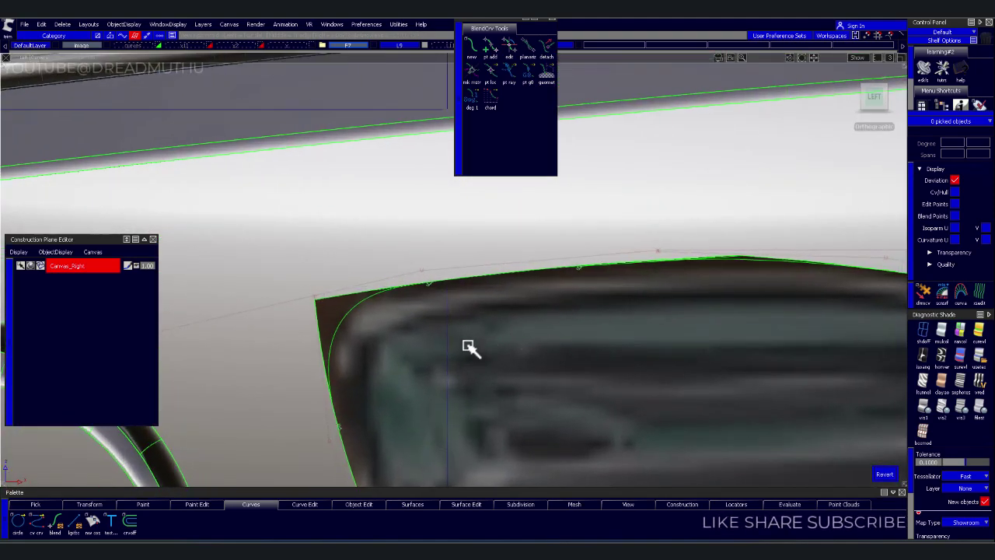
alt+shift+right_drag(380, 251, 455, 378)
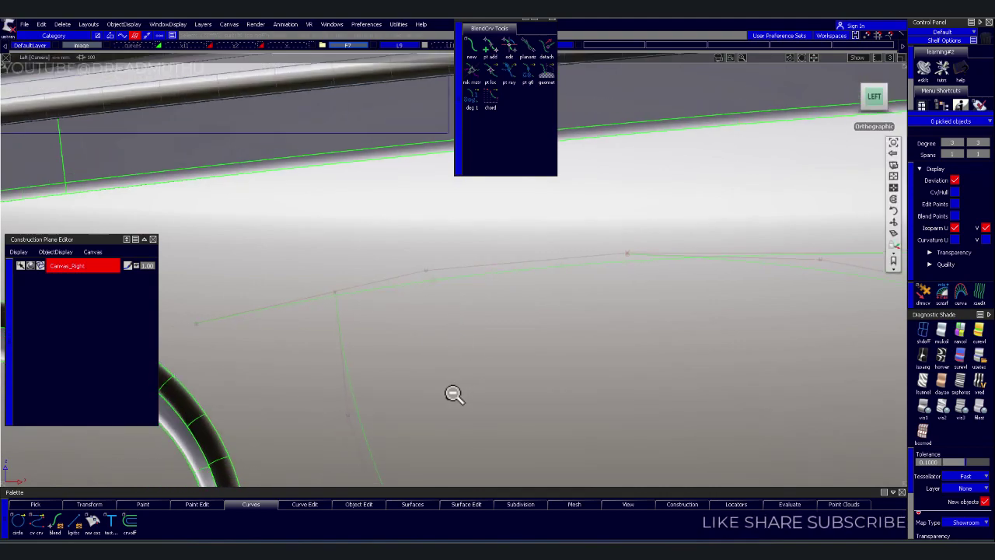
alt+shift+middle_drag(455, 395, 342, 237)
mouse_move(342, 237)
alt+shift+right_down()
mouse_move(524, 318)
mouse_move(442, 366)
mouse_move(381, 349)
mouse_move(422, 337)
mouse_move(741, 422)
mouse_move(267, 288)
alt+shift+right_up()
alt+shift+middle_drag(266, 288, 492, 363)
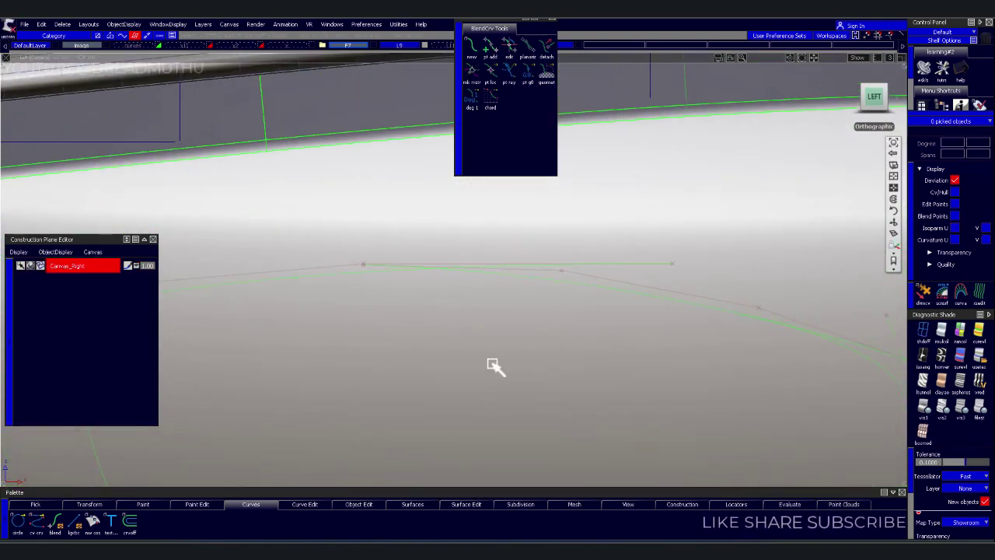
- Project the top edge curve onto the door body surface
key(p)
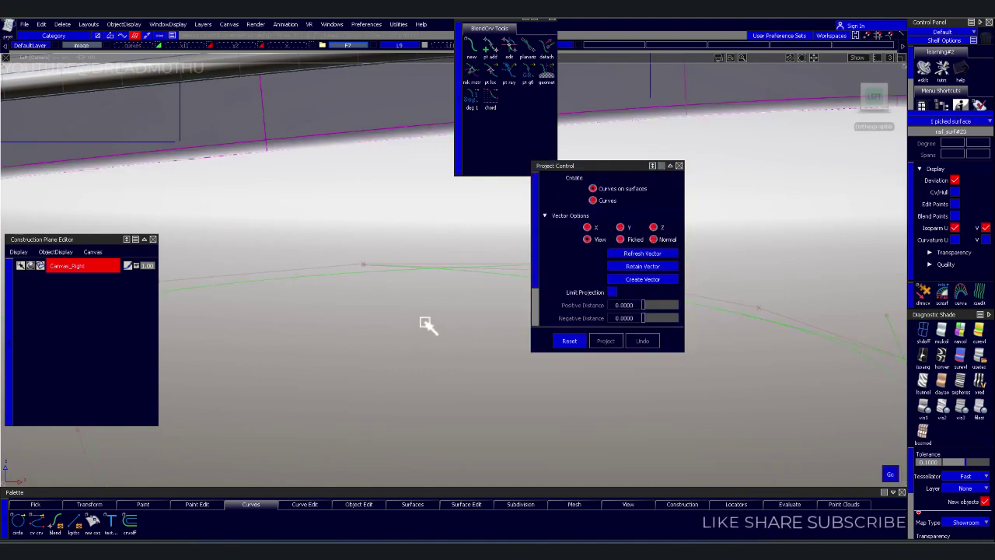
click(449, 304)
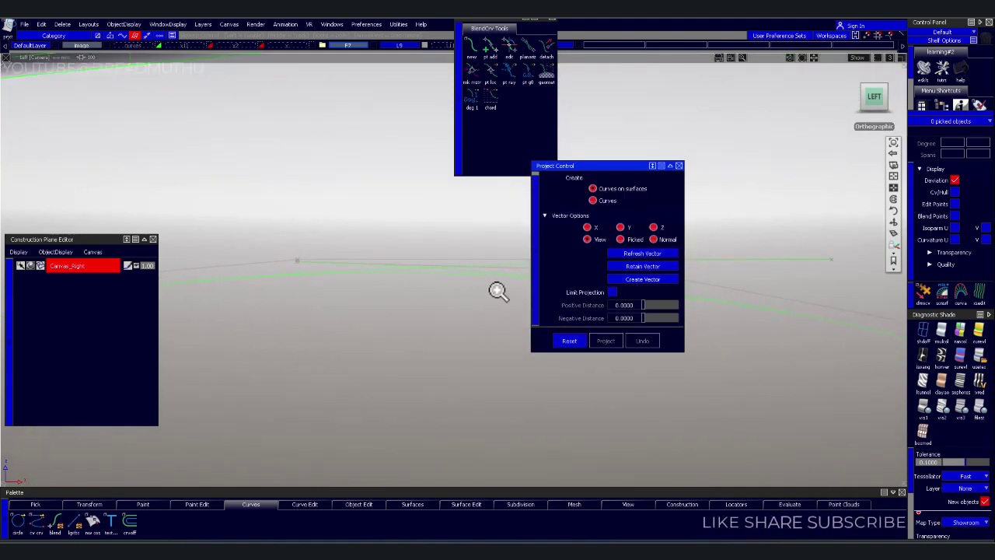
click(354, 207)
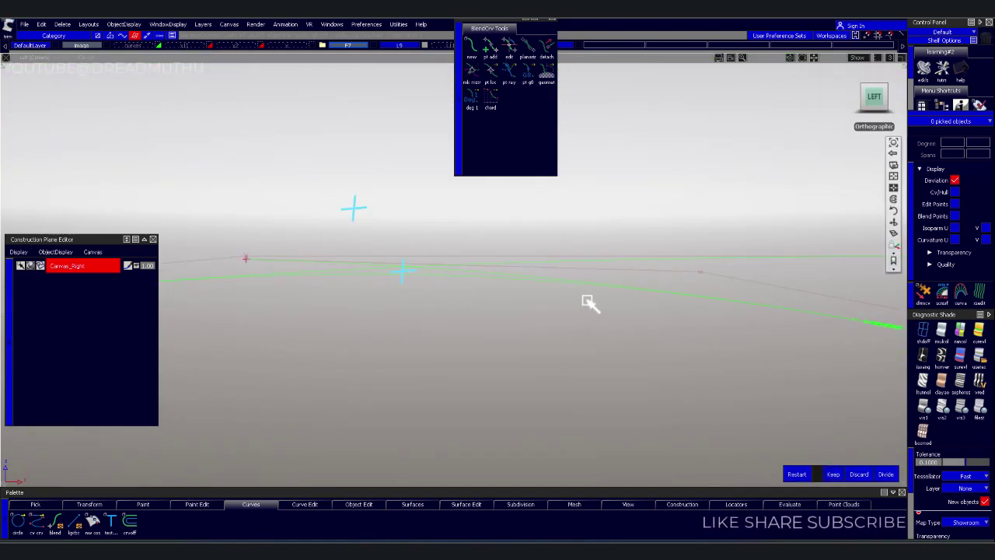
mouse_move(588, 300)
alt+shift+mouse_down()
mouse_move(572, 337)
mouse_move(313, 318)
mouse_move(513, 315)
alt+shift+mouse_up()
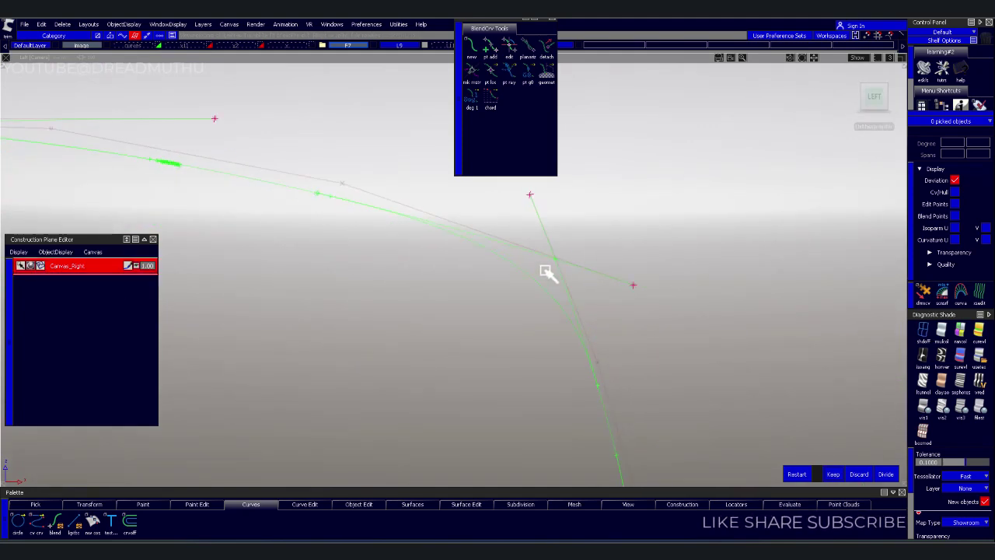
mouse_move(545, 272)
alt+shift+mouse_down()
mouse_move(686, 397)
mouse_move(567, 298)
alt+shift+mouse_up()
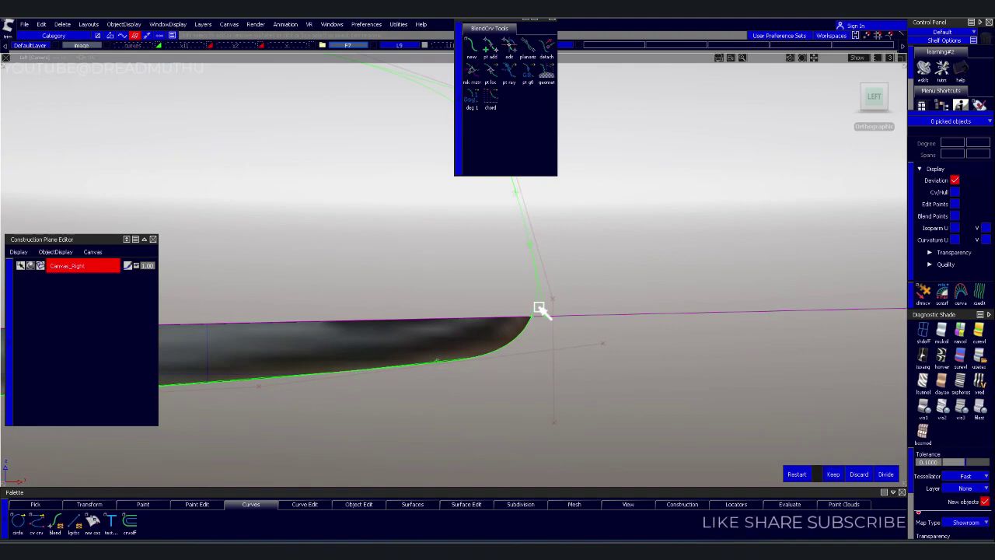
key(Escape)
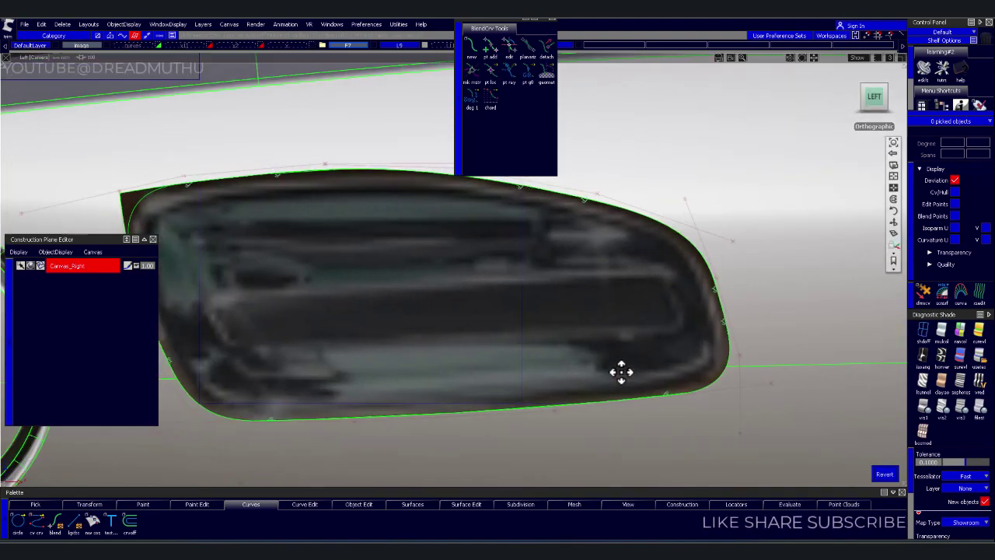
- Reopen the corner blend curve to round the top edge into the handle outline
alt+shift+right_drag(583, 314, 533, 311)
alt+shift+middle_drag(534, 311, 521, 306)
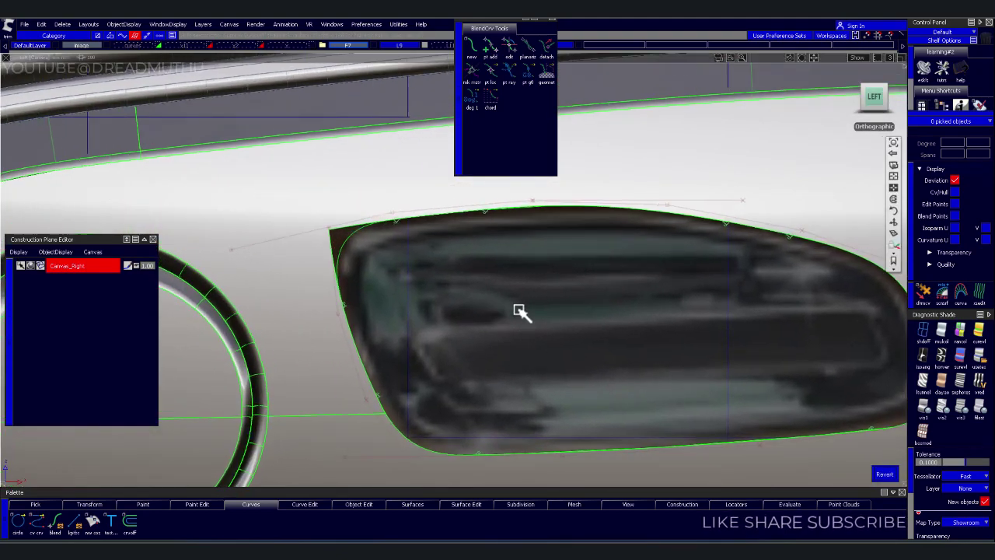
mouse_move(521, 306)
alt+shift+right_down()
mouse_move(447, 322)
mouse_move(638, 331)
mouse_move(518, 313)
alt+shift+right_up()
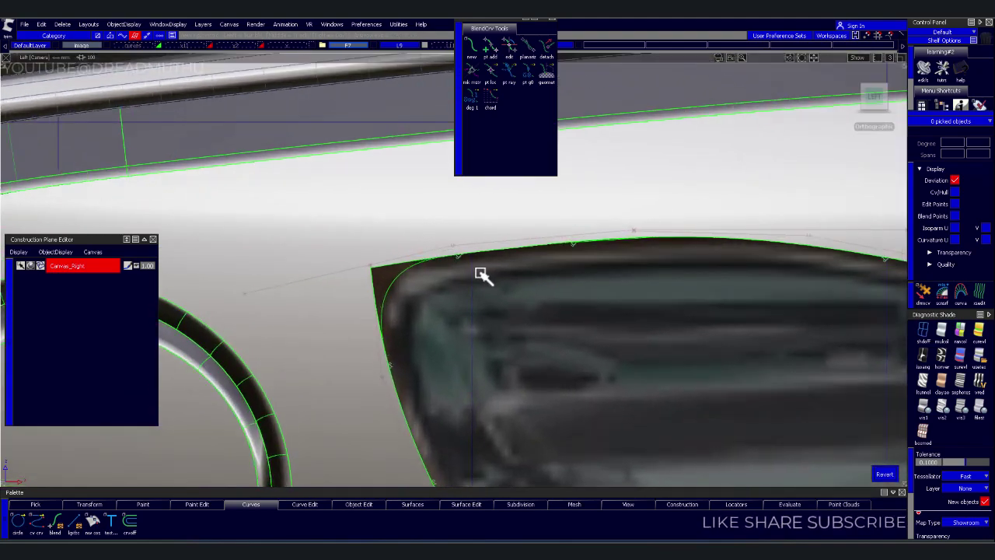
click(884, 473)
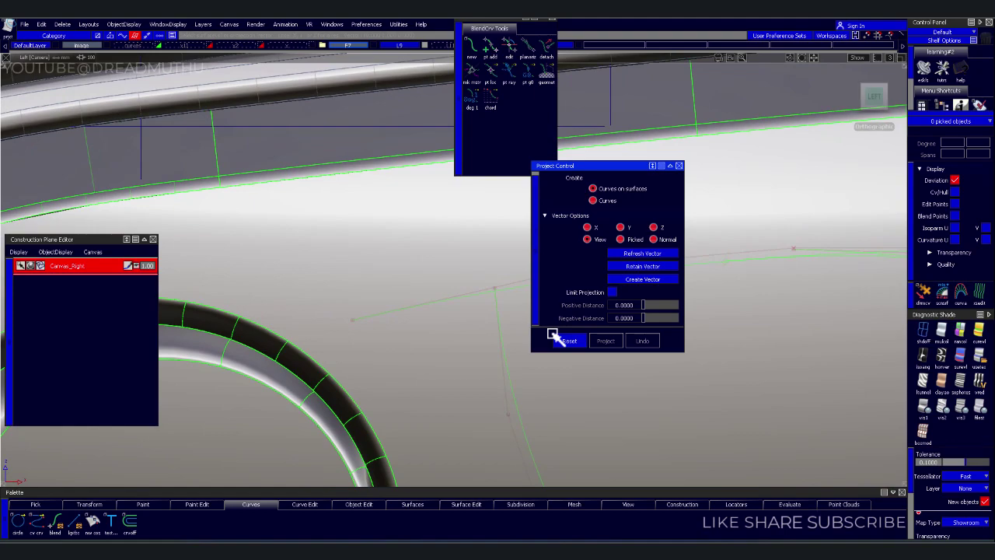
- Project the next outline curve onto the surface rail_surf#23
key(p)
click(519, 327)
click(510, 319)
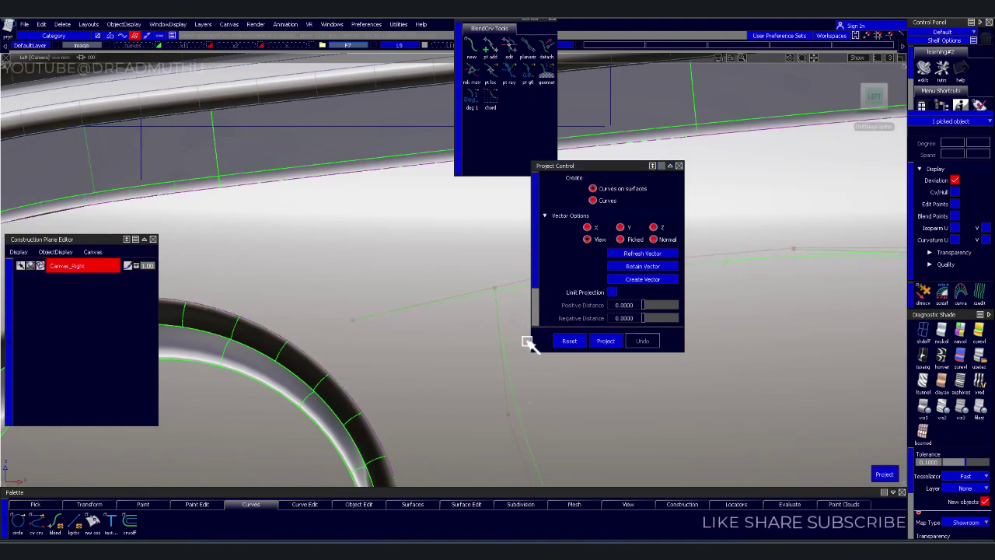
alt+shift+drag(567, 377, 378, 362)
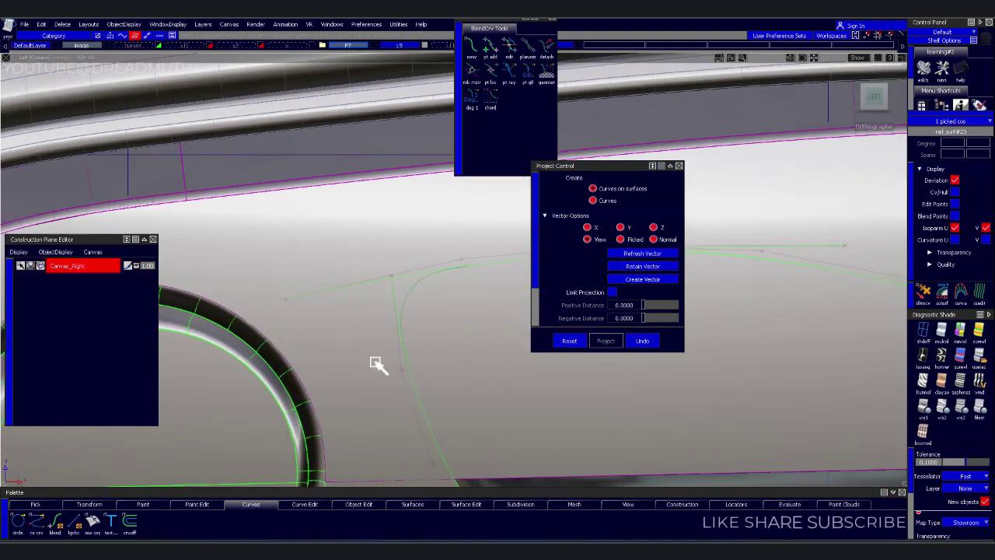
key(p)
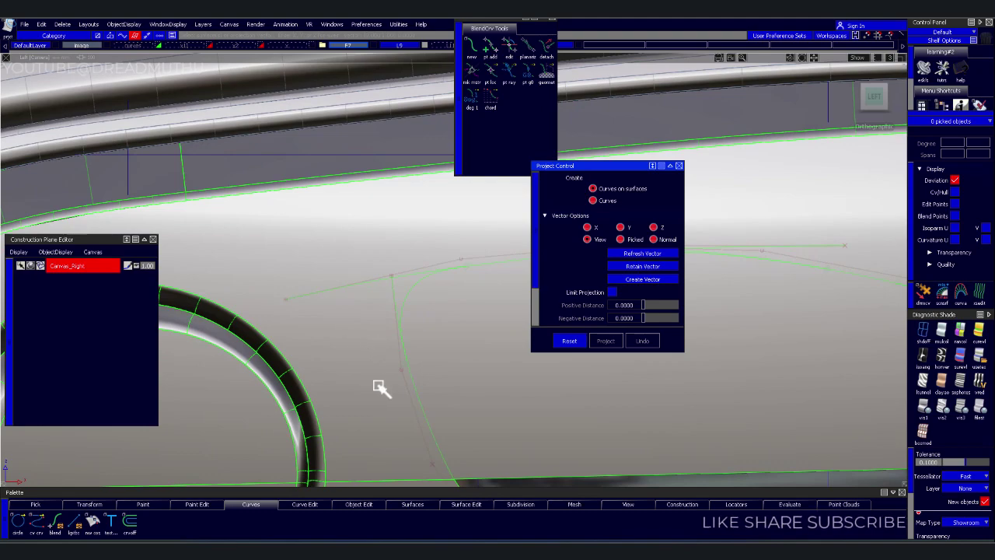
click(371, 307)
alt+shift+drag(401, 285, 571, 290)
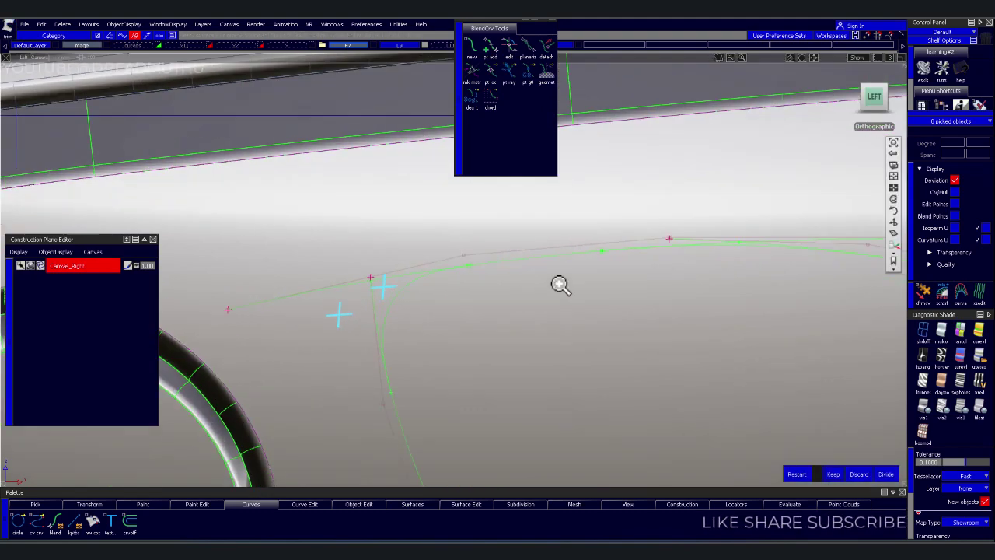
alt+shift+drag(768, 327, 552, 296)
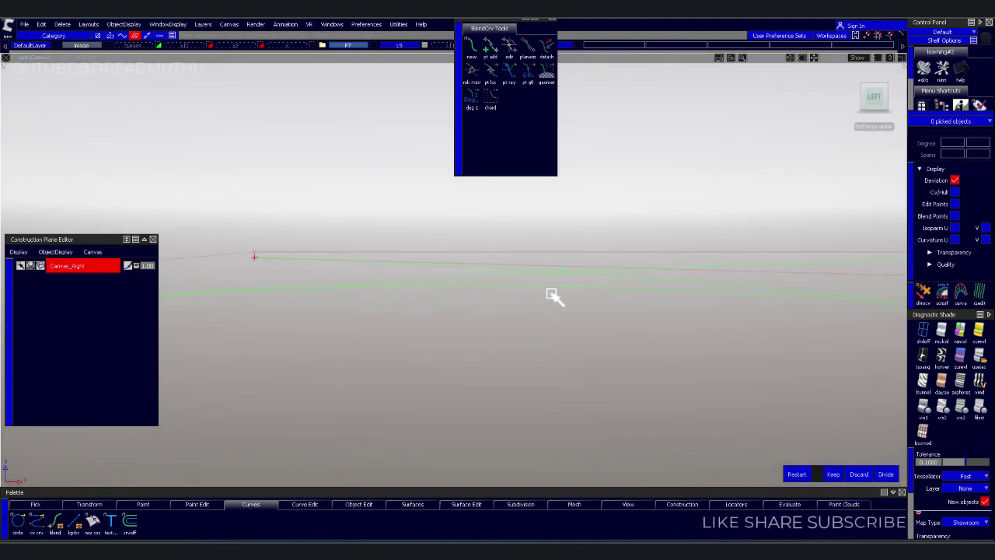
alt+shift+right_drag(570, 280, 589, 321)
mouse_move(710, 365)
mouse_down()
mouse_move(338, 329)
mouse_move(259, 360)
mouse_move(544, 355)
mouse_move(684, 383)
mouse_move(588, 238)
mouse_move(637, 399)
mouse_move(561, 394)
mouse_move(633, 355)
mouse_move(396, 370)
mouse_move(539, 366)
mouse_move(476, 326)
mouse_move(473, 277)
mouse_move(490, 290)
mouse_move(477, 339)
mouse_move(489, 260)
mouse_move(506, 233)
mouse_move(607, 344)
mouse_move(596, 283)
mouse_up()
- Project the horizontal curve and attach a blend curve between it and the outline corner
click(369, 346)
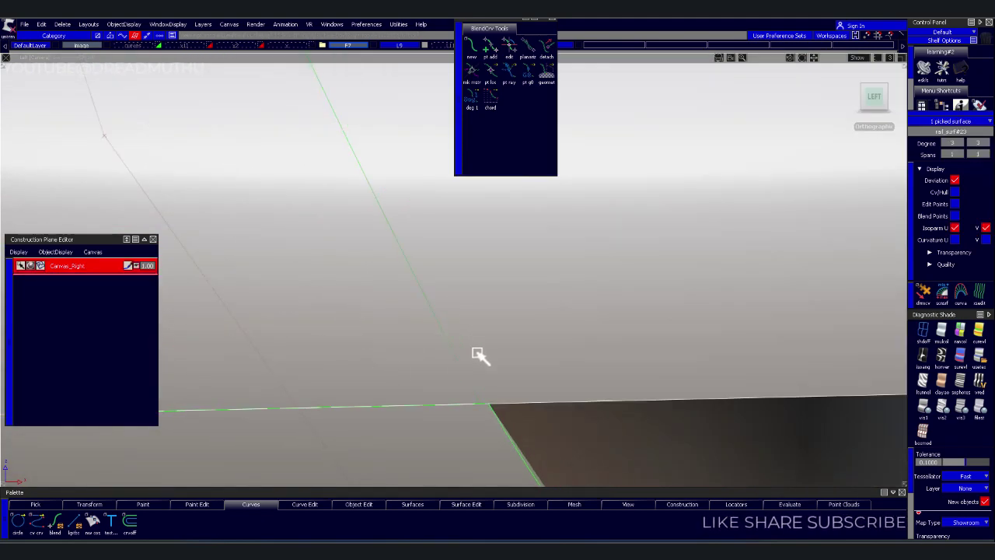
click(482, 389)
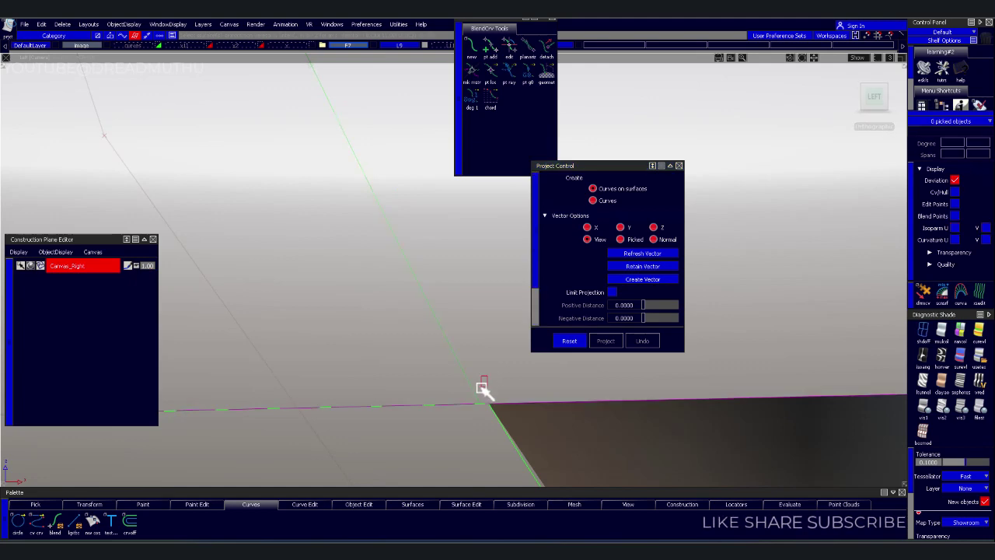
click(482, 391)
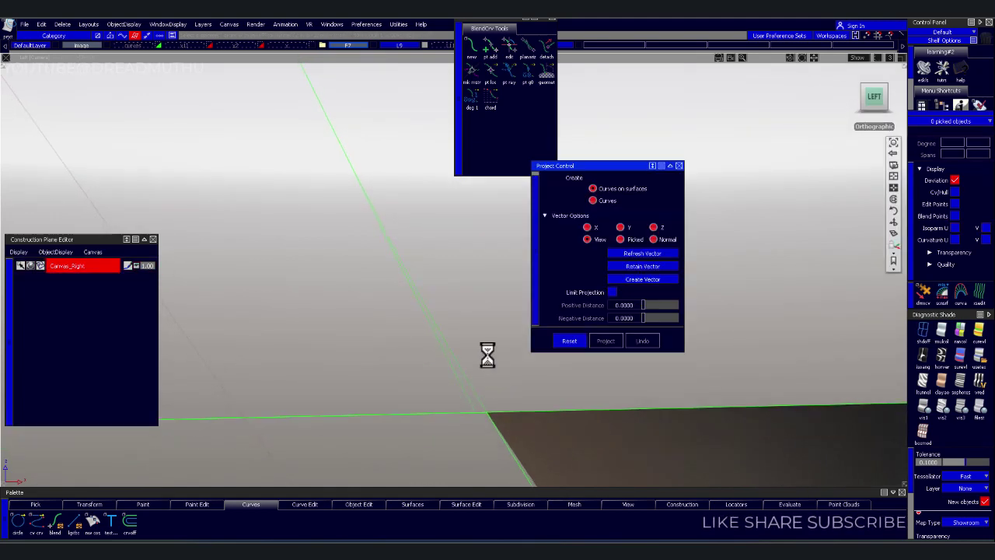
click(377, 300)
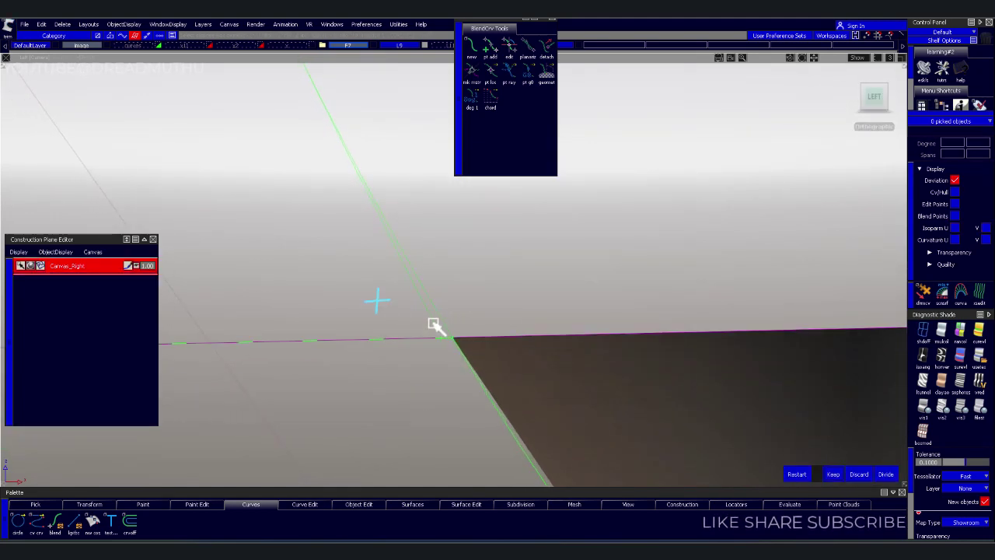
click(442, 329)
- Inspect the blended corners and box-select all 11 handle-recess outline curves
scroll(579, 177, up, 2)
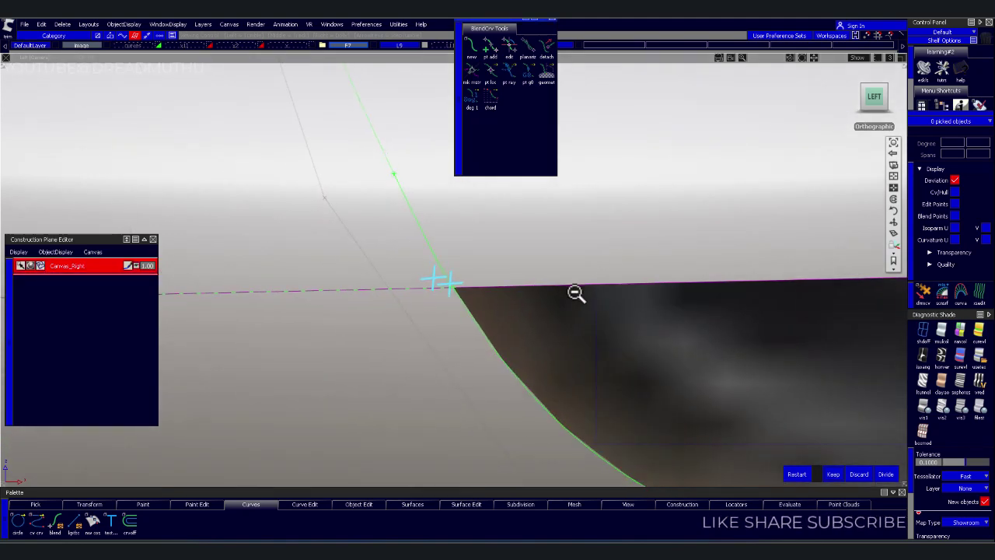
scroll(621, 222, down, 5)
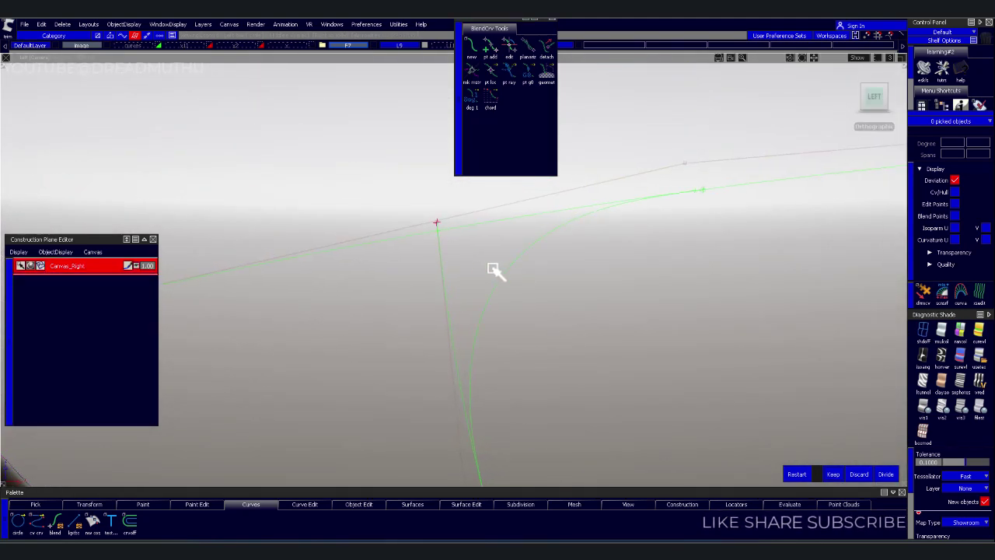
scroll(633, 269, up, 2)
alt+shift+middle_drag(655, 274, 624, 344)
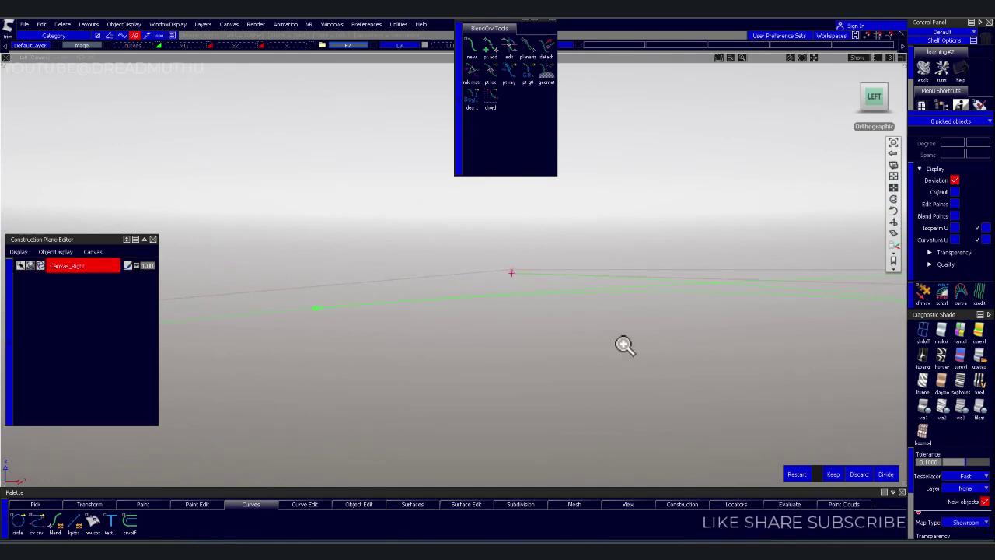
alt+shift+right_drag(694, 304, 736, 373)
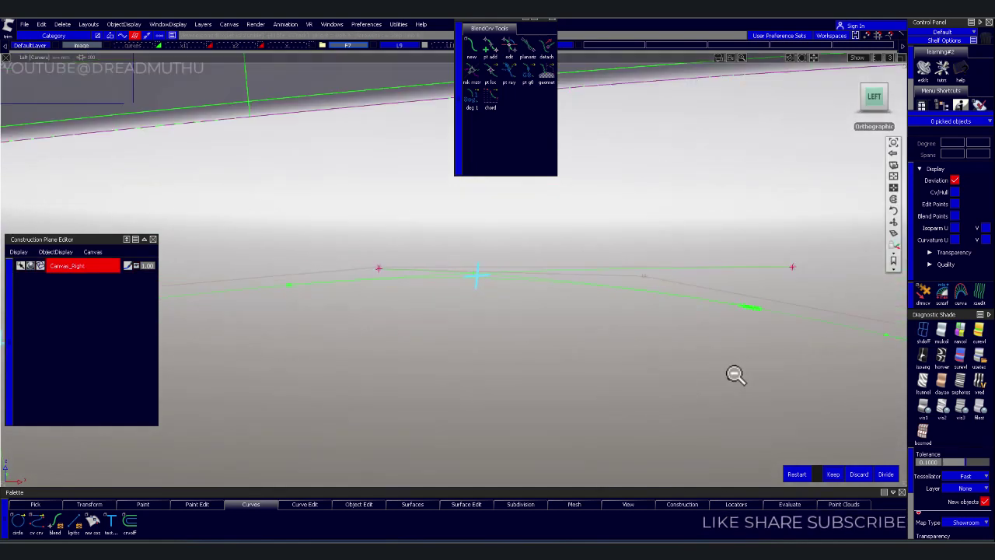
alt+shift+middle_drag(735, 373, 245, 303)
alt+shift+middle_drag(455, 366, 456, 288)
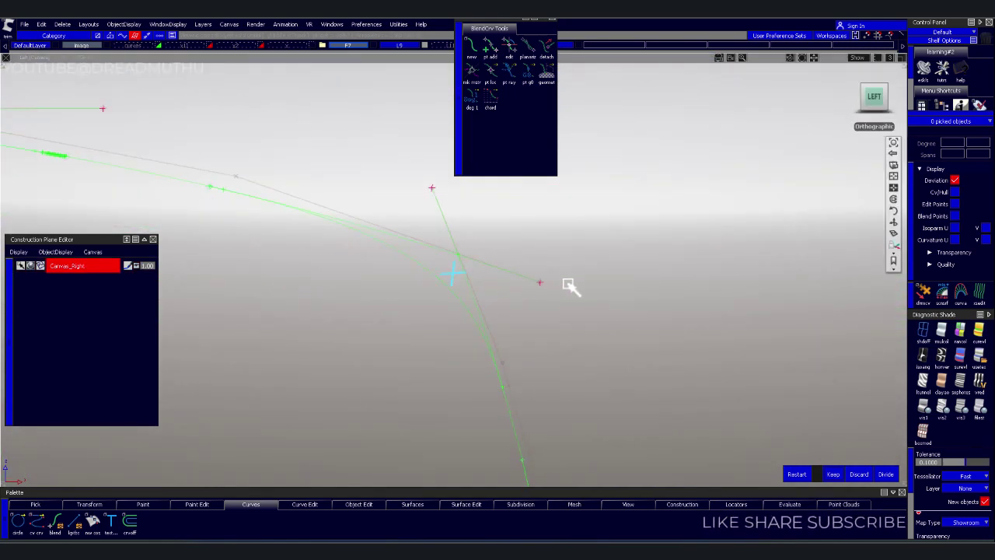
mouse_move(568, 284)
alt+shift+right_down()
mouse_move(548, 289)
mouse_move(548, 259)
alt+shift+right_up()
alt+shift+middle_drag(548, 260, 508, 402)
mouse_move(508, 402)
alt+shift+right_down()
mouse_move(498, 336)
mouse_move(562, 333)
mouse_move(508, 360)
alt+shift+right_up()
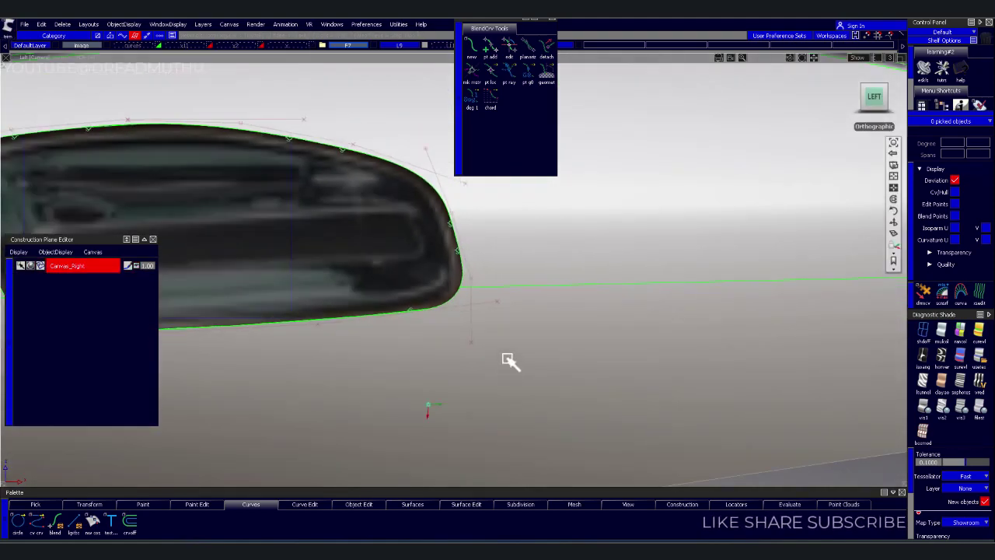
alt+shift+middle_drag(508, 360, 558, 312)
alt+shift+right_drag(558, 313, 386, 294)
mouse_move(311, 249)
mouse_down()
mouse_move(382, 304)
mouse_move(700, 433)
mouse_up()
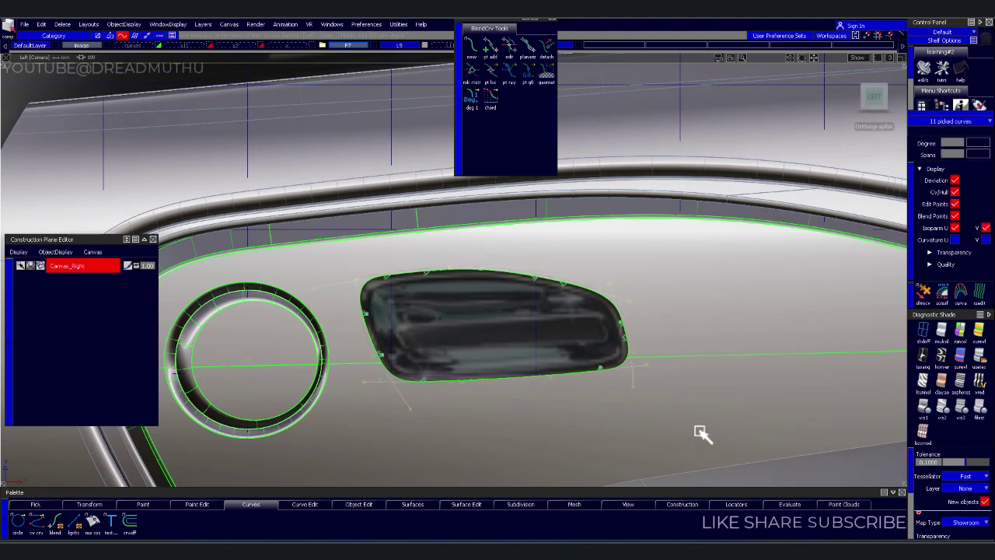
- Clear the curve selection and tumble into a perspective view of the recess
click(306, 64)
mouse_move(459, 229)
alt+shift+mouse_down()
mouse_move(466, 289)
mouse_move(628, 351)
alt+shift+mouse_up()
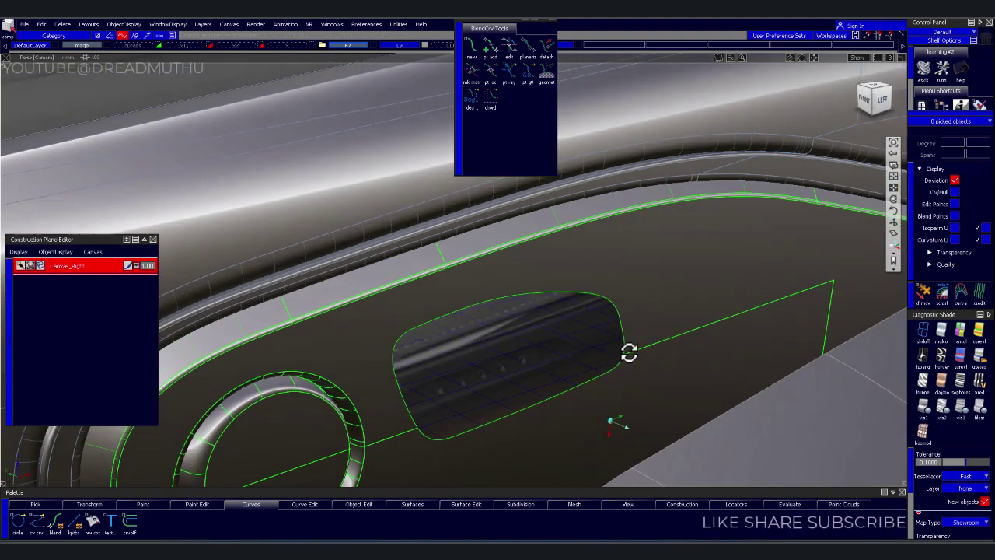
alt+shift+right_drag(628, 350, 721, 344)
alt+shift+drag(721, 344, 536, 322)
alt+shift+drag(458, 315, 492, 338)
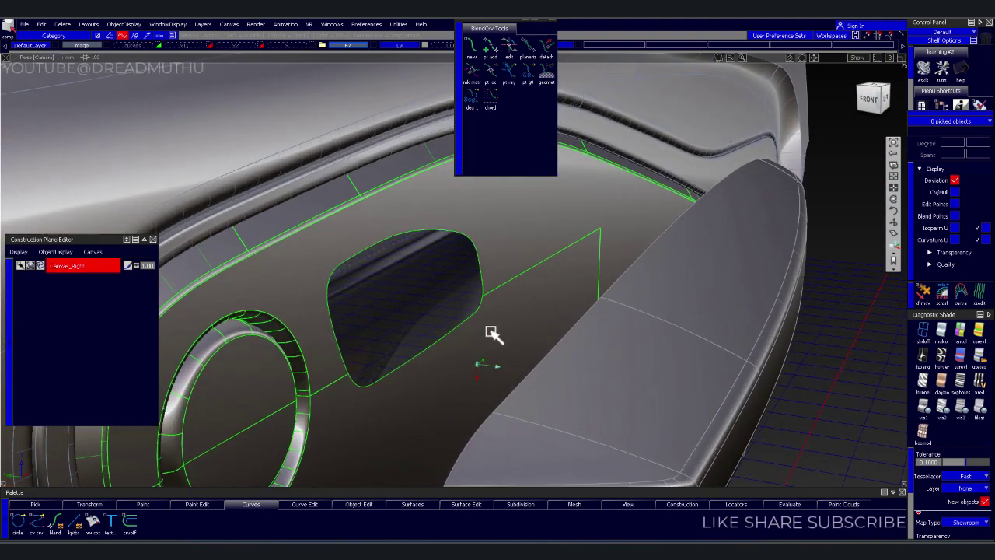
mouse_move(422, 298)
alt+shift+right_down()
mouse_move(438, 349)
mouse_move(384, 282)
mouse_move(401, 293)
alt+shift+right_up()
alt+shift+drag(402, 293, 445, 325)
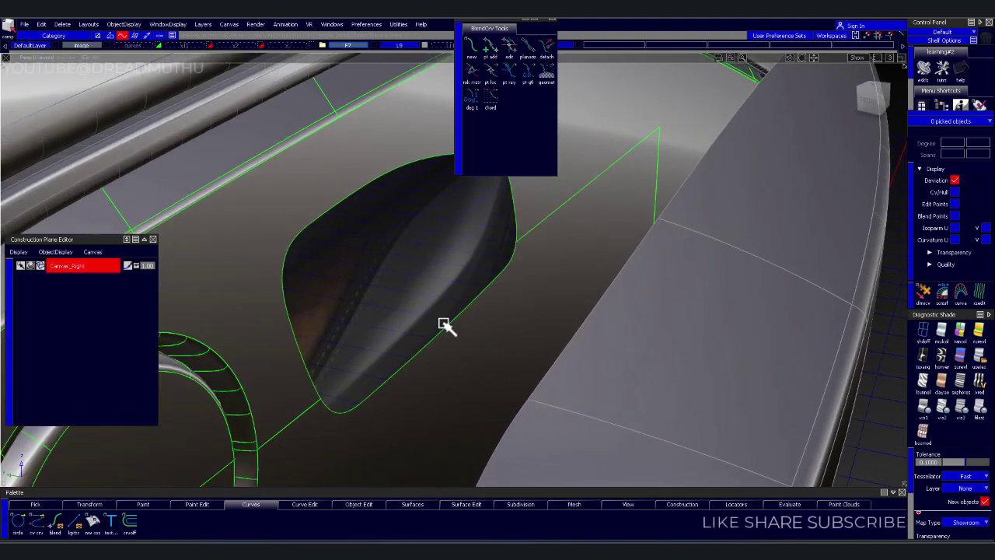
- Start Multi-surface Draft with Normal type and pick the recess edge for the flange
click(410, 506)
click(206, 525)
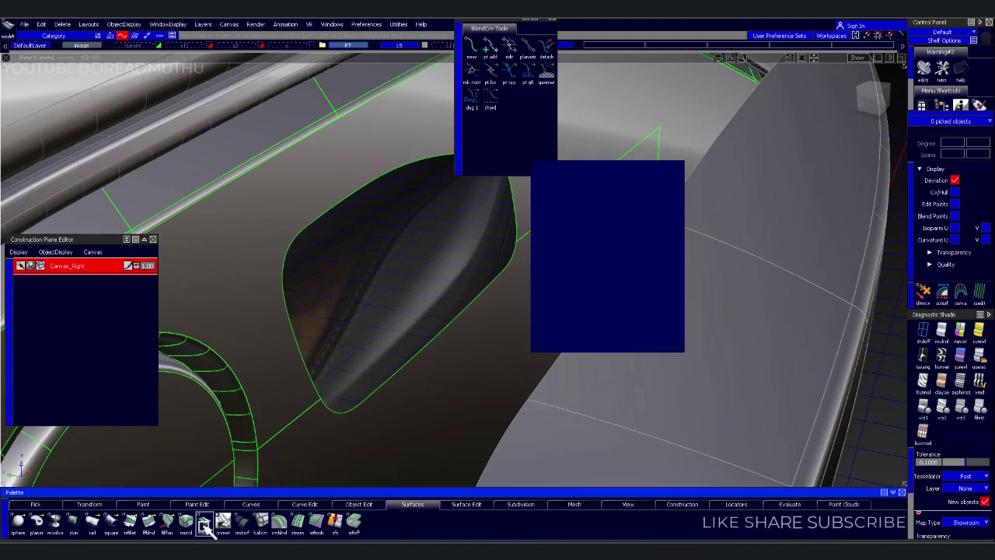
click(656, 178)
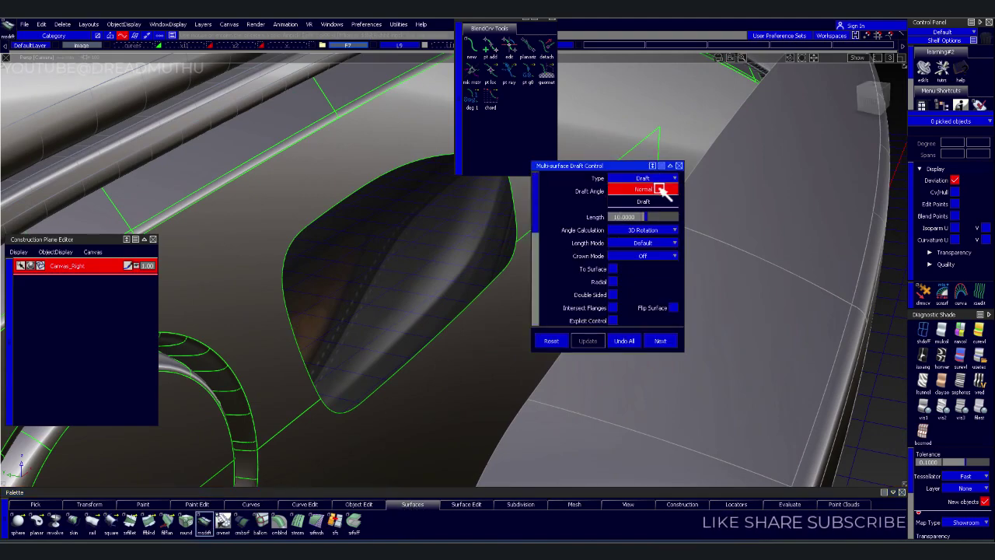
click(662, 190)
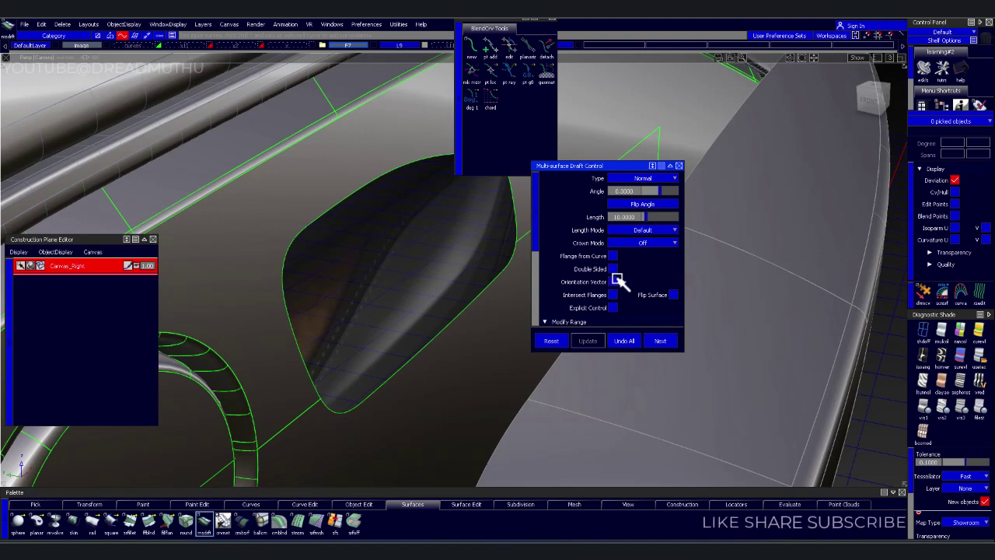
scroll(622, 283, down, 5)
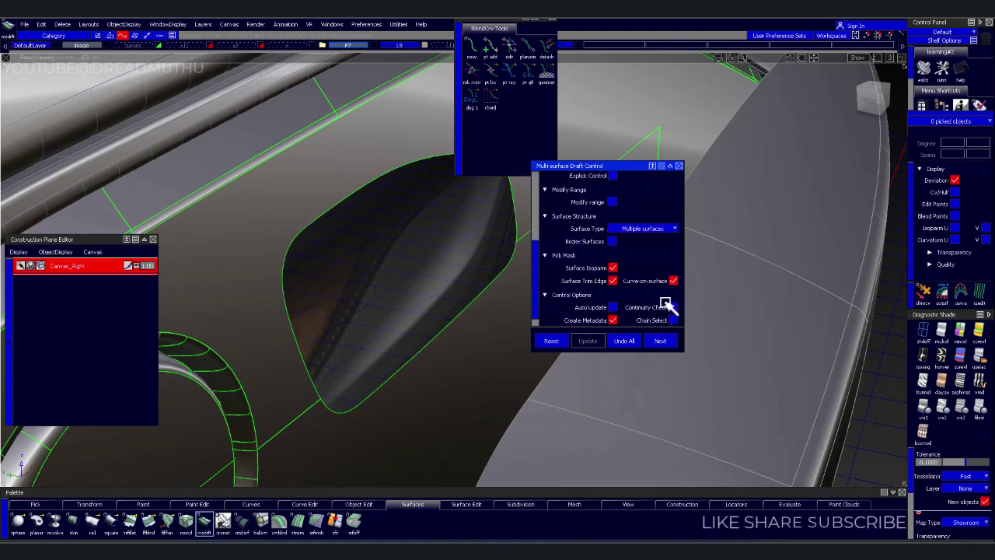
click(451, 353)
mouse_move(395, 360)
alt+shift+mouse_down()
mouse_move(400, 323)
mouse_move(338, 350)
mouse_move(356, 323)
mouse_move(251, 320)
alt+shift+mouse_up()
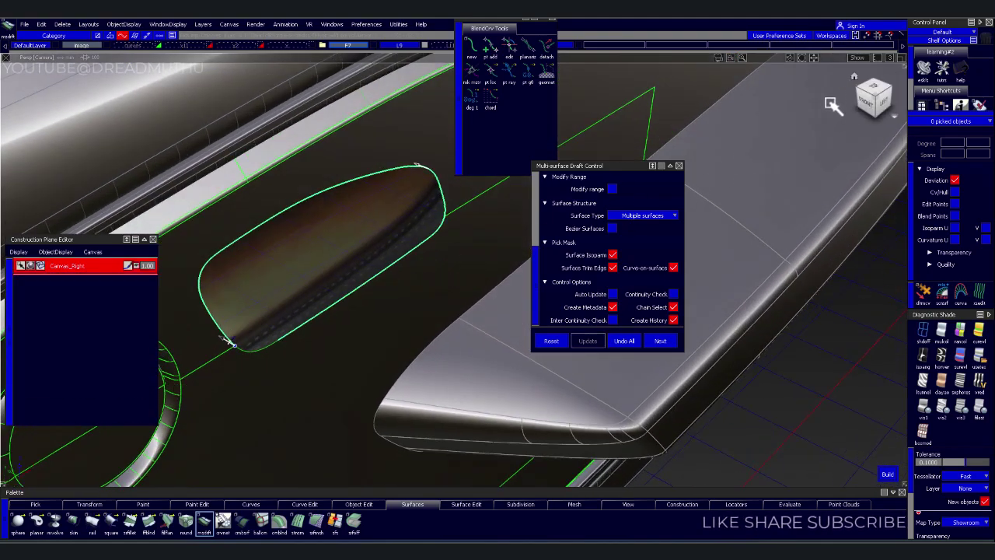
- Check the draft flange from the Left view and finish the draft tool
click(892, 108)
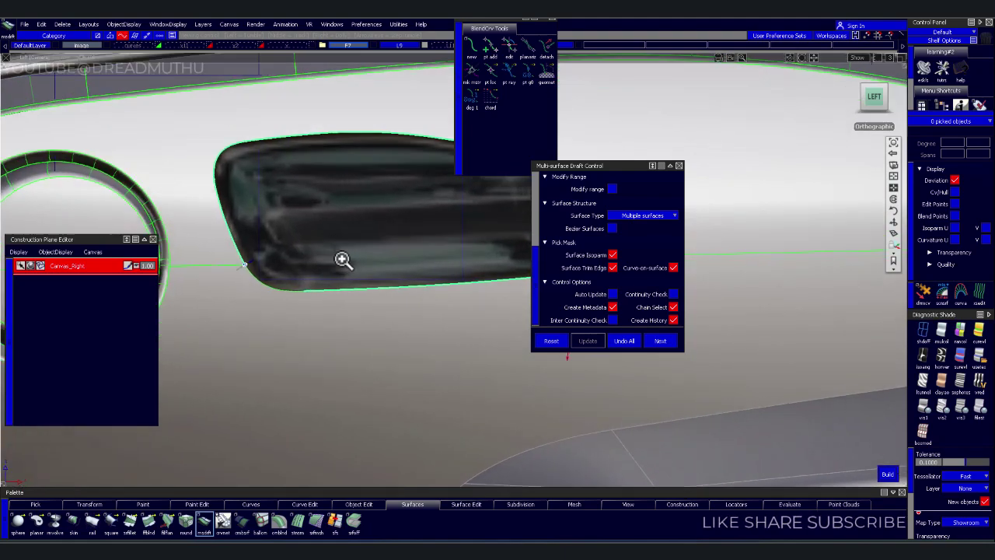
alt+shift+drag(386, 244, 290, 249)
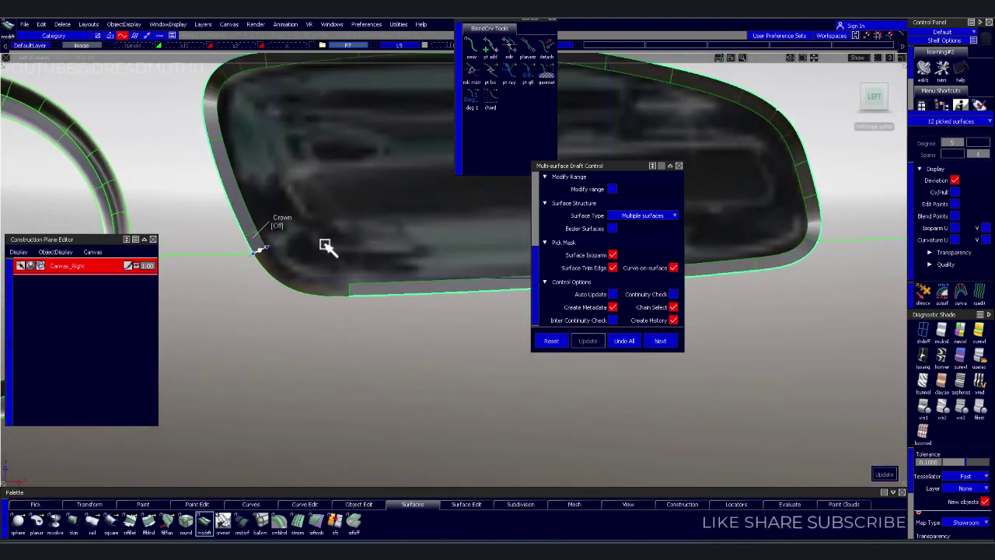
alt+shift+right_drag(366, 247, 382, 220)
mouse_move(382, 220)
alt+shift+mouse_down()
mouse_move(352, 262)
mouse_move(394, 296)
alt+shift+mouse_up()
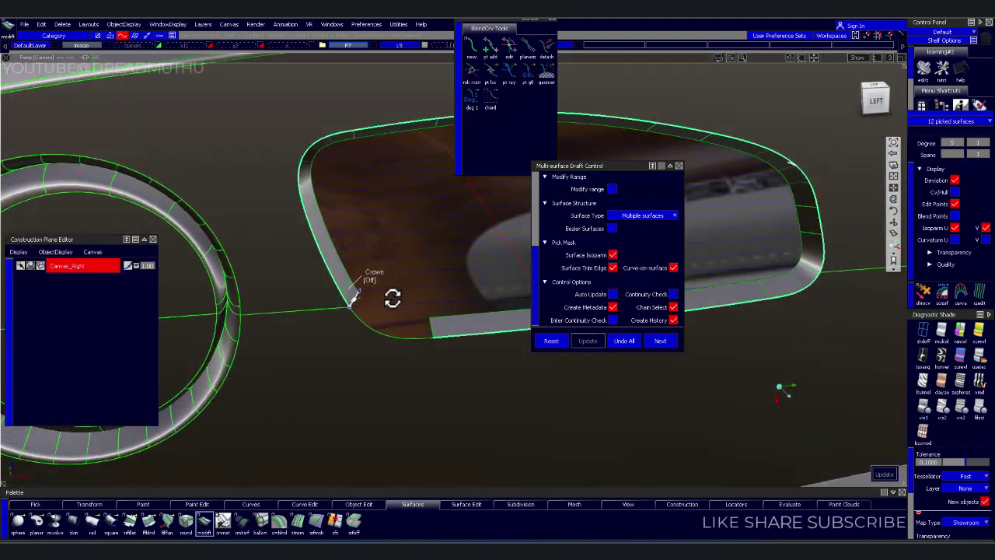
alt+shift+right_drag(393, 295, 404, 315)
mouse_move(404, 316)
alt+shift+middle_down()
mouse_move(349, 274)
mouse_move(377, 279)
alt+shift+middle_up()
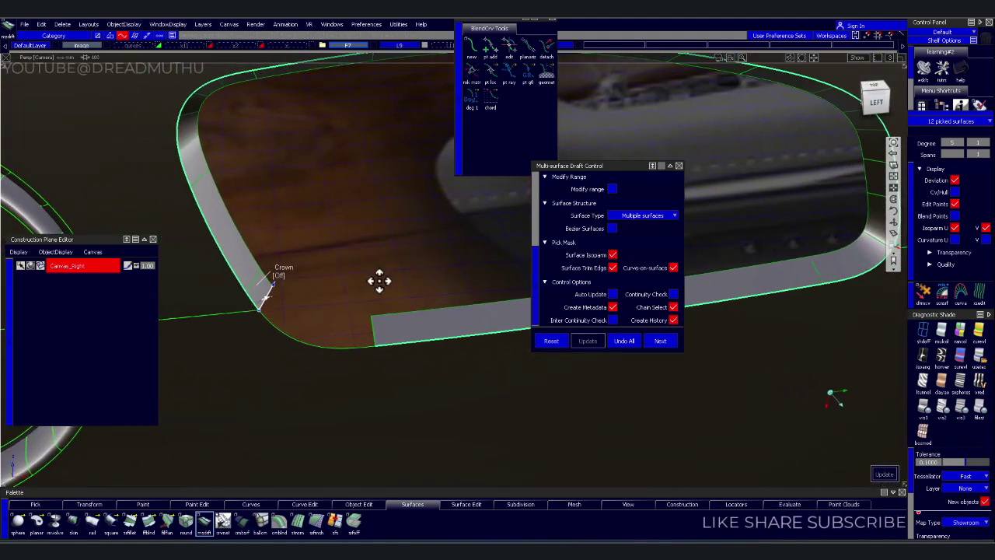
key(Escape)
mouse_move(366, 267)
alt+shift+right_down()
mouse_move(389, 282)
mouse_move(381, 267)
alt+shift+right_up()
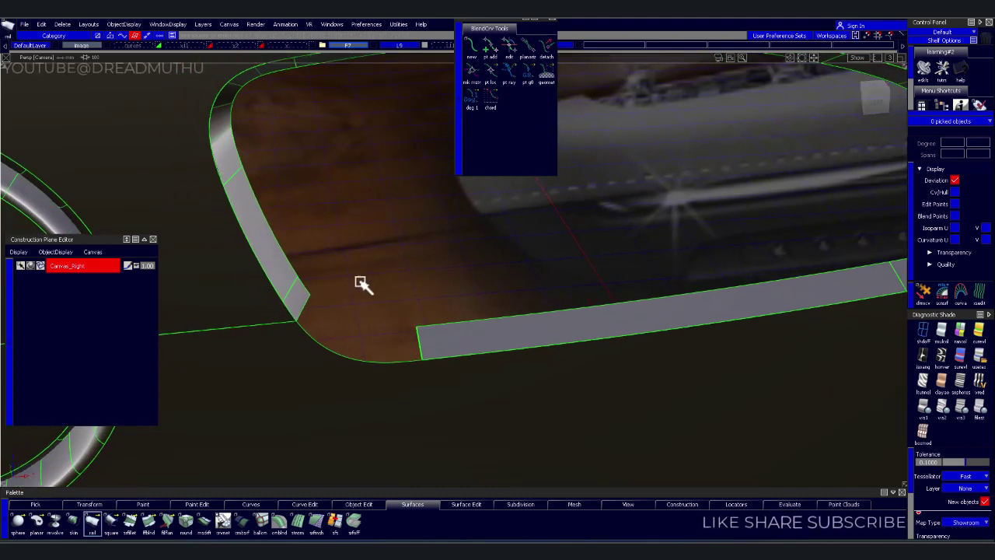
- Build a birail corner surface with G2 Curvature on both rails and G0 generation
key(b)
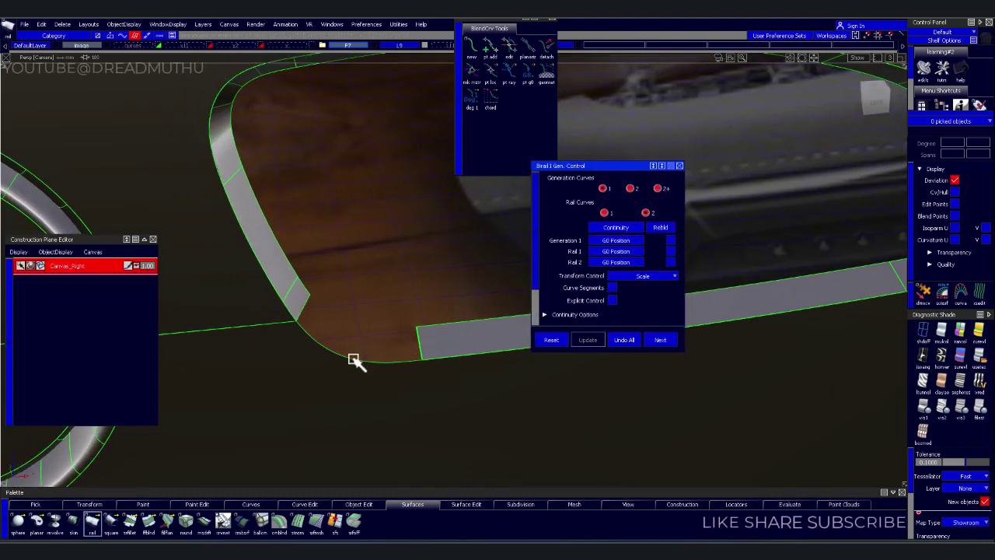
click(406, 346)
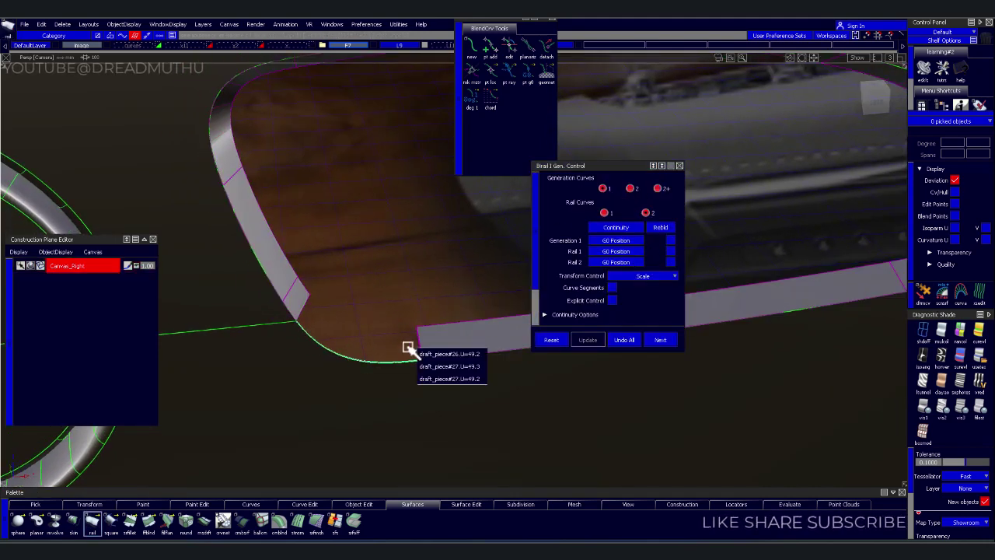
click(447, 366)
click(306, 311)
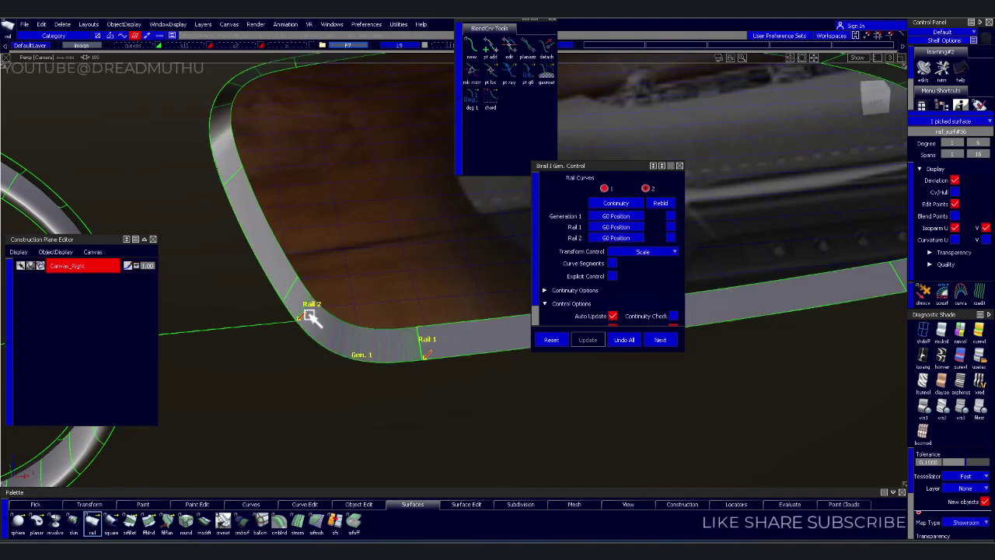
click(632, 199)
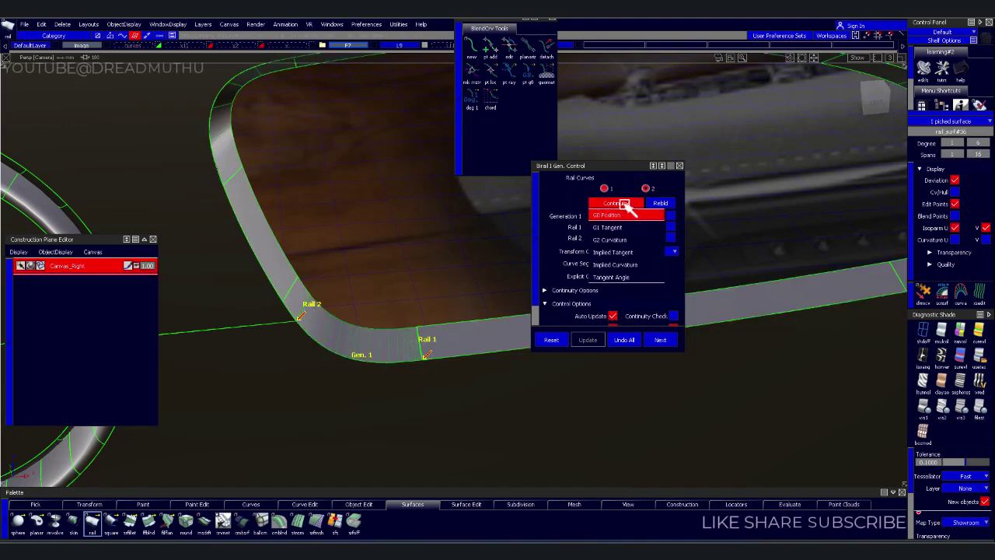
click(630, 239)
click(610, 223)
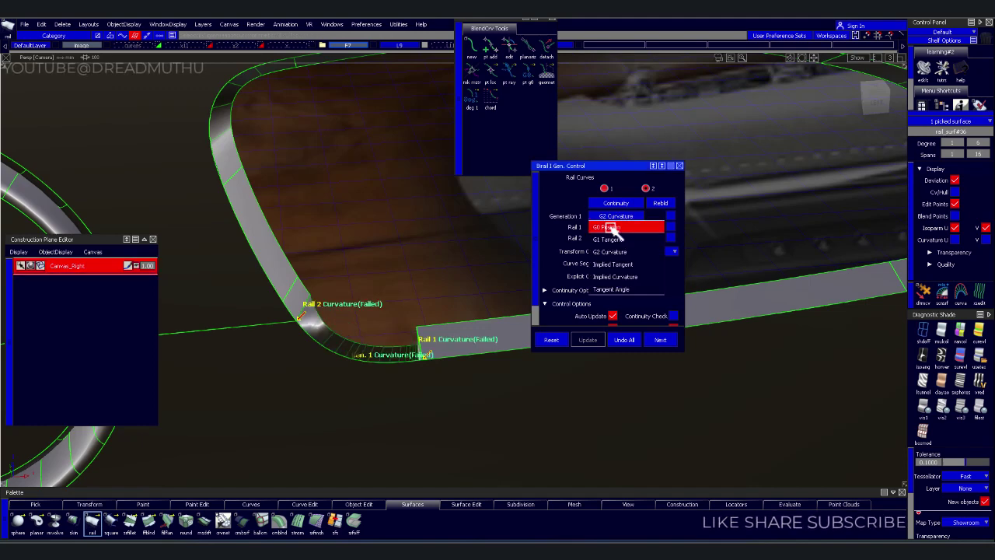
click(608, 217)
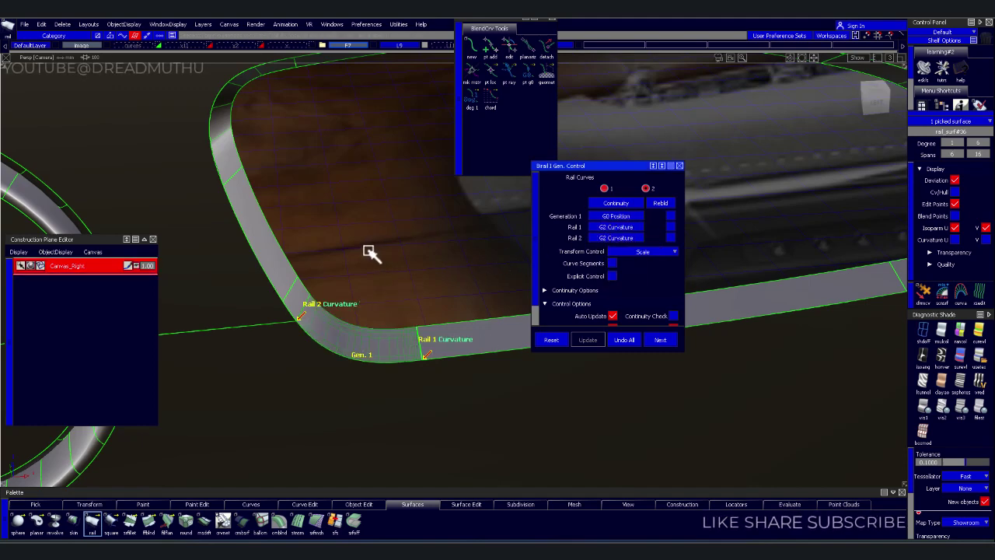
- Enable Explicit Control on the corner surface and raise its generation degree to 7
click(410, 261)
scroll(435, 280, up, 5)
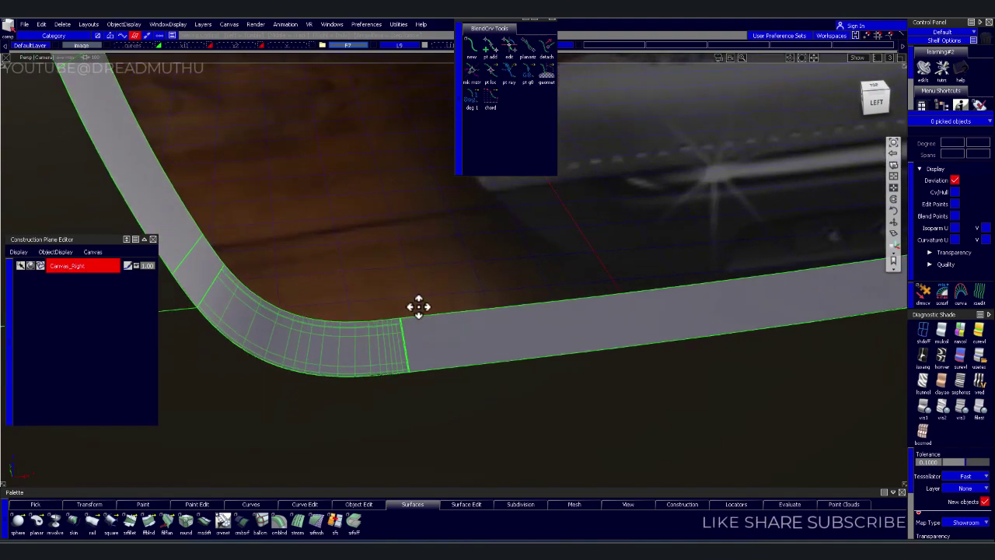
scroll(416, 307, up, 5)
scroll(413, 299, down, 3)
click(337, 338)
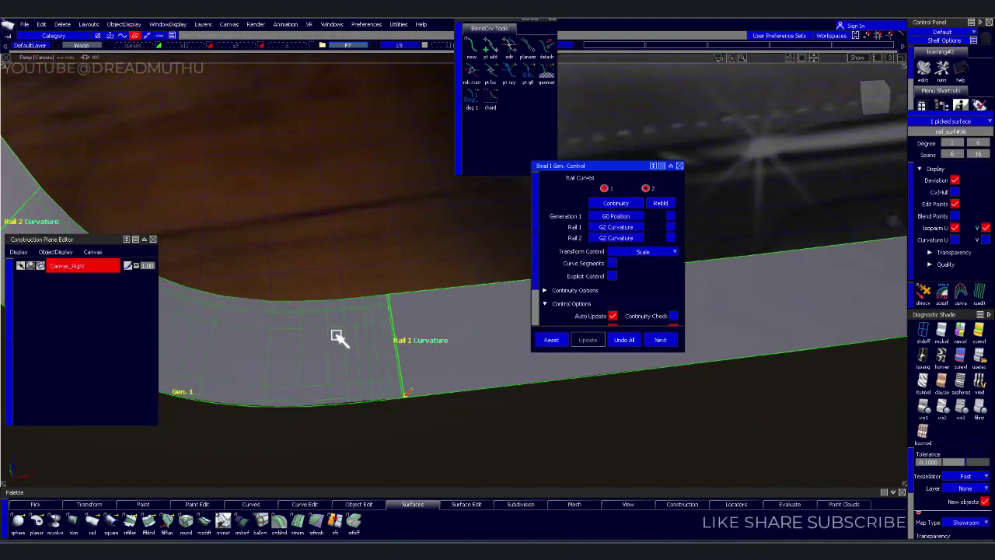
click(617, 289)
click(612, 276)
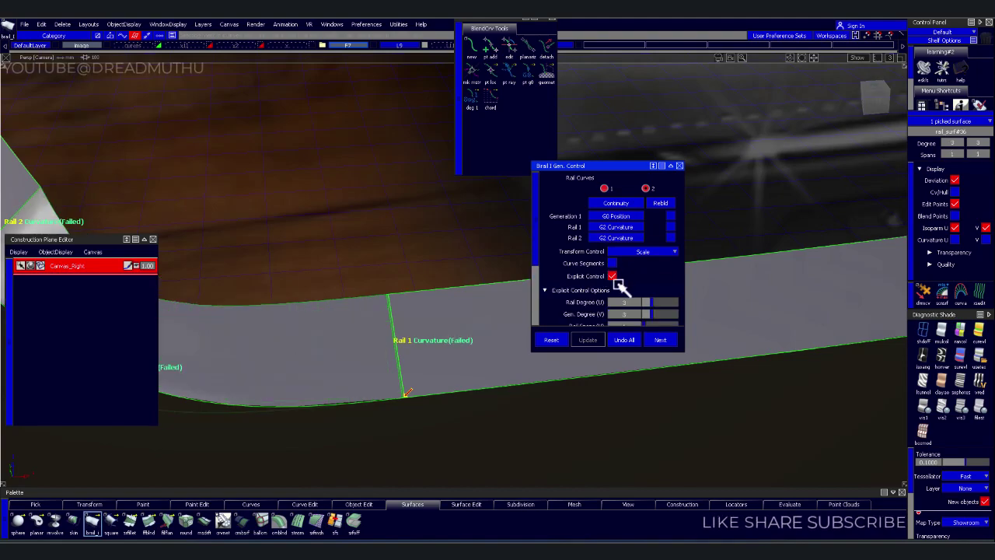
scroll(427, 278, down, 3)
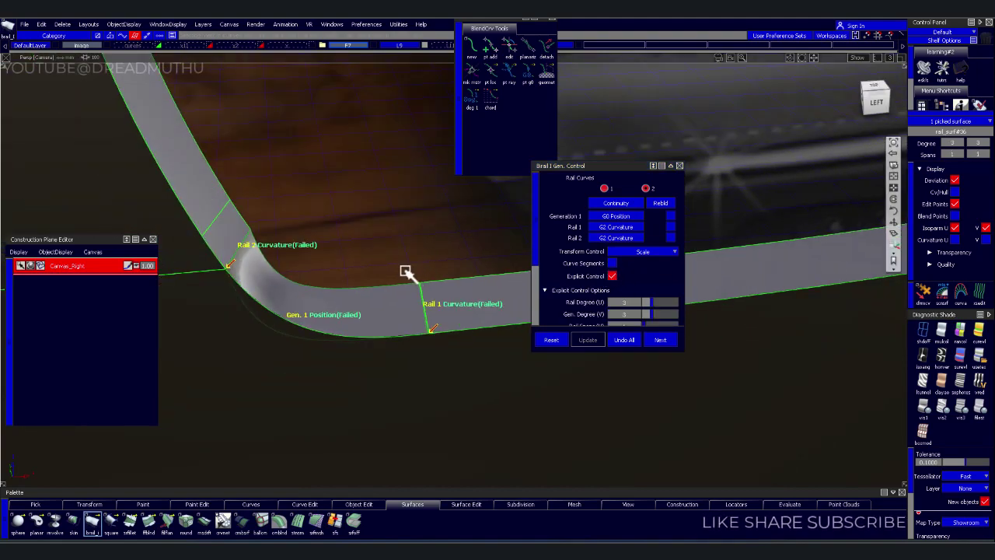
click(667, 314)
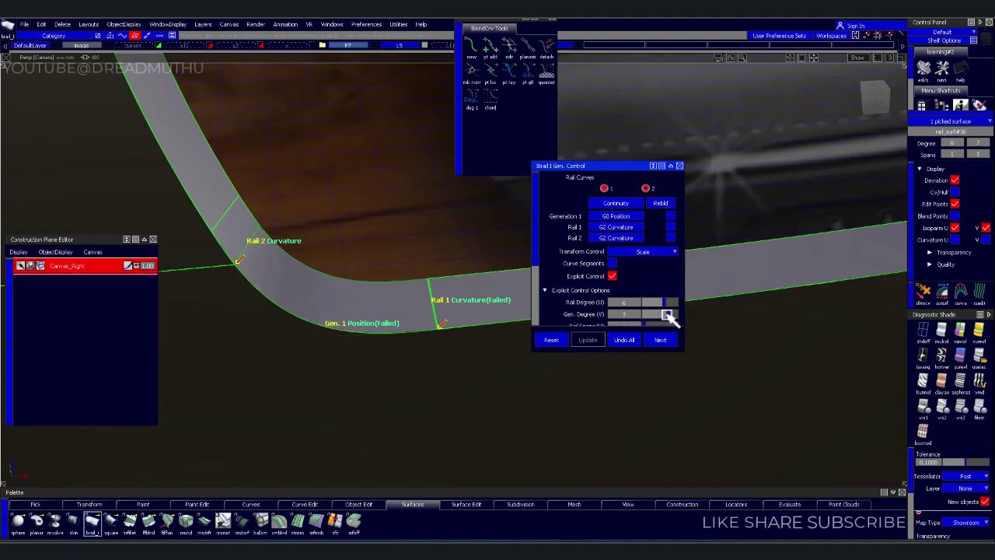
mouse_move(462, 256)
alt+shift+mouse_down()
mouse_move(412, 280)
mouse_move(428, 291)
mouse_move(440, 270)
alt+shift+mouse_up()
scroll(466, 280, up, 5)
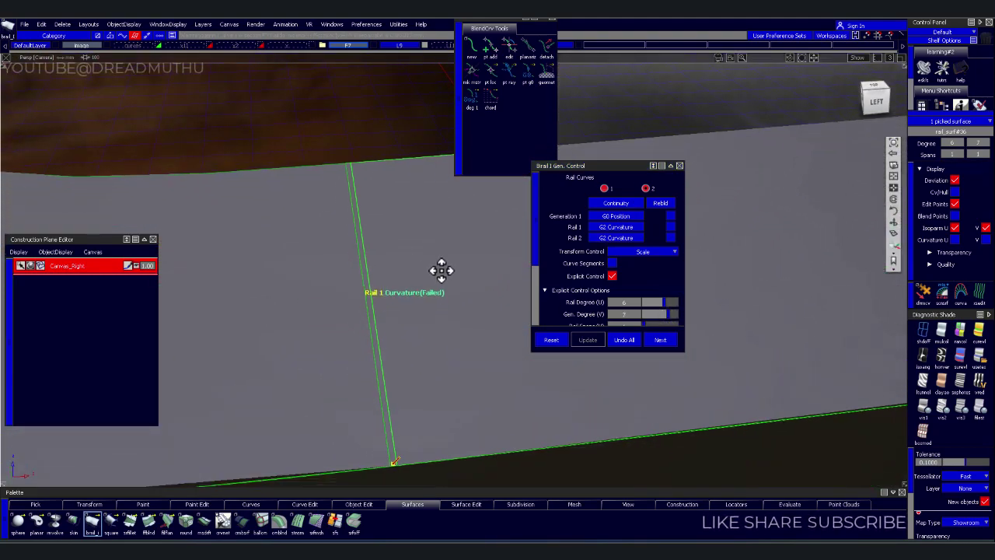
- Finish editing the corner surface and zoom in on the flange strip end
click(307, 309)
click(637, 342)
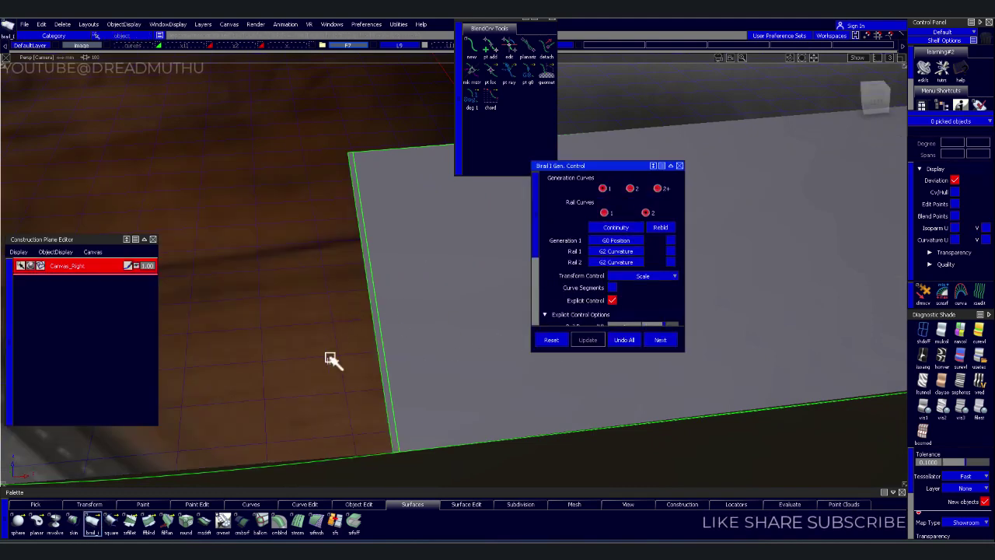
click(329, 360)
click(381, 323)
alt+shift+right_drag(381, 307, 325, 327)
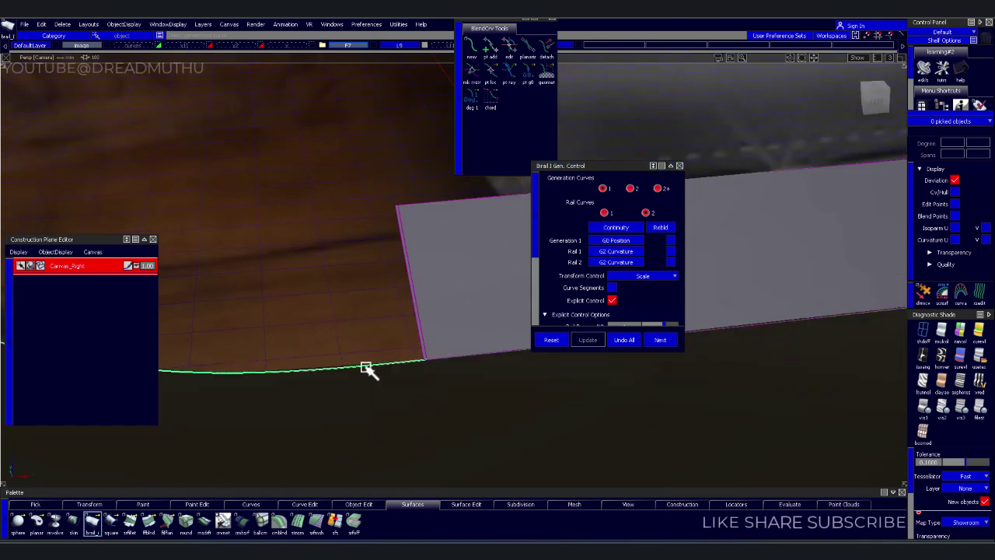
mouse_move(438, 366)
alt+shift+right_down()
mouse_move(437, 348)
mouse_move(412, 348)
mouse_move(418, 315)
alt+shift+right_up()
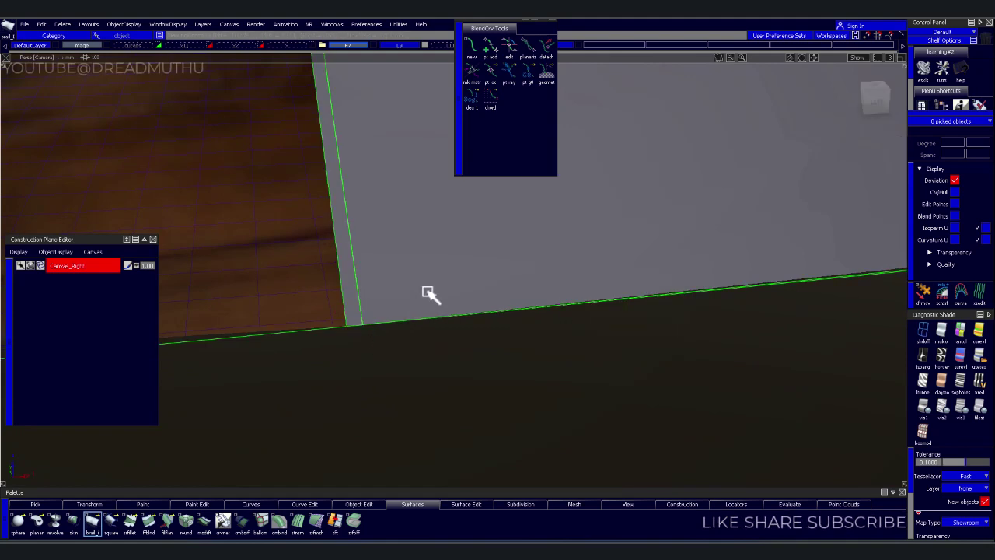
- Delete the unwanted flange strip surface using Pick Object, then reactivate Birail
ctrl+shift+click(420, 292)
ctrl+shift+drag(403, 295, 387, 306)
click(354, 309)
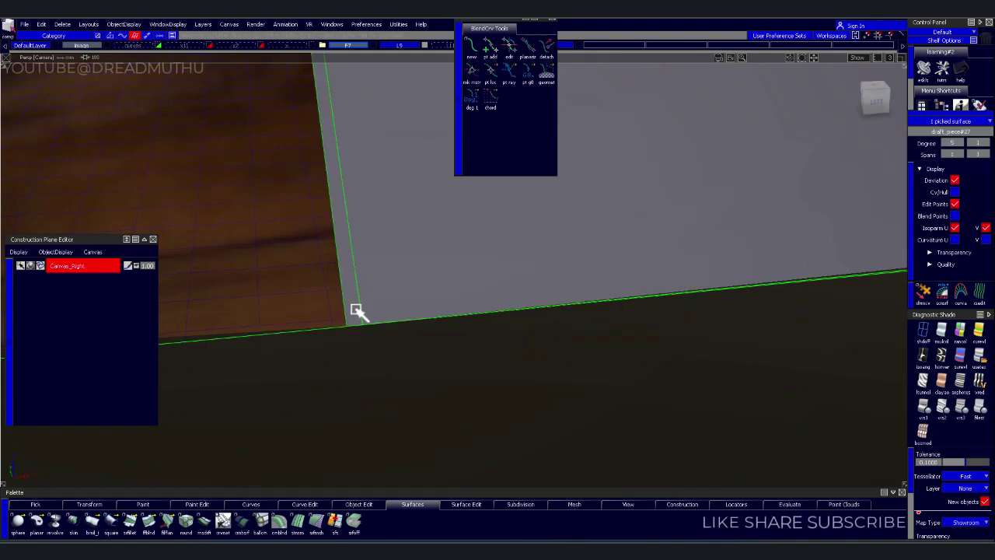
key(Delete)
key(Return)
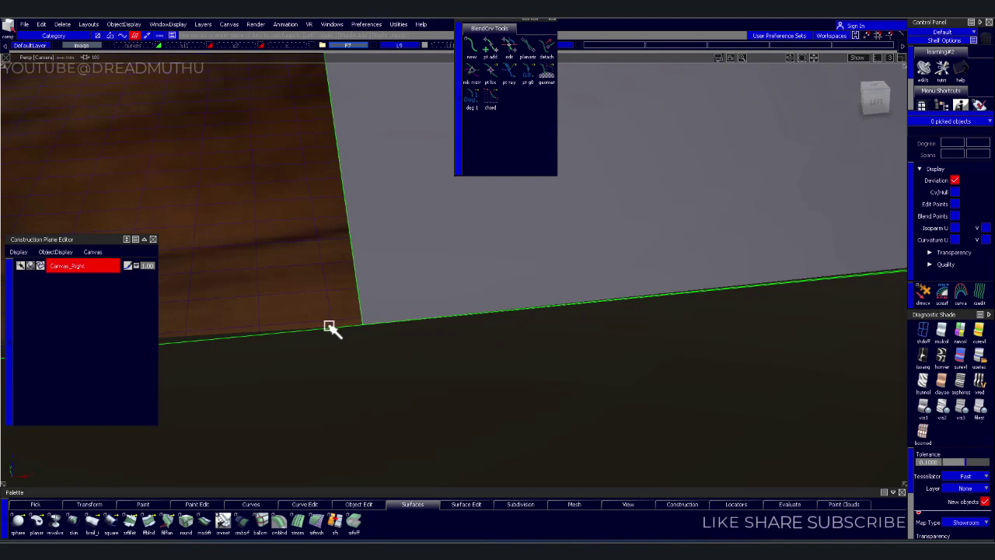
key(s)
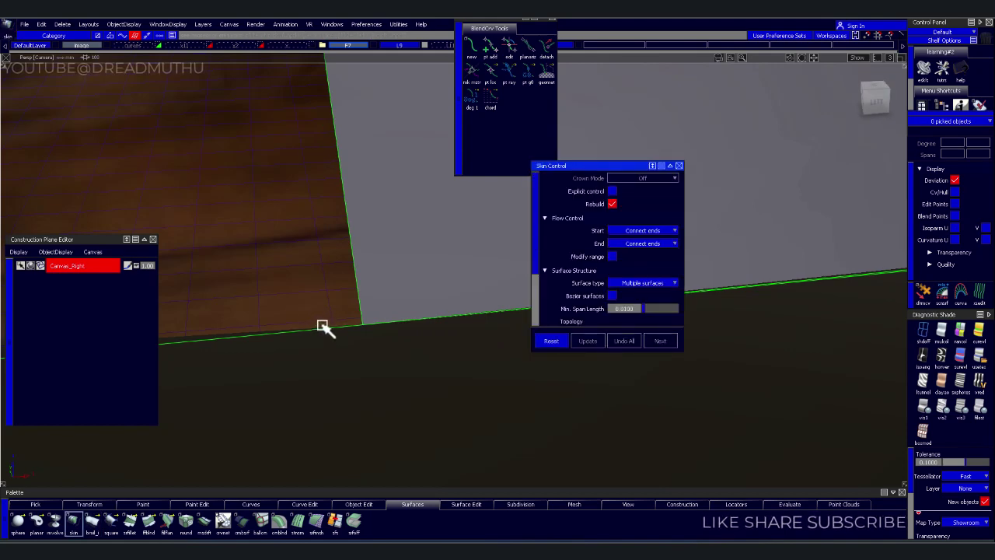
key(b)
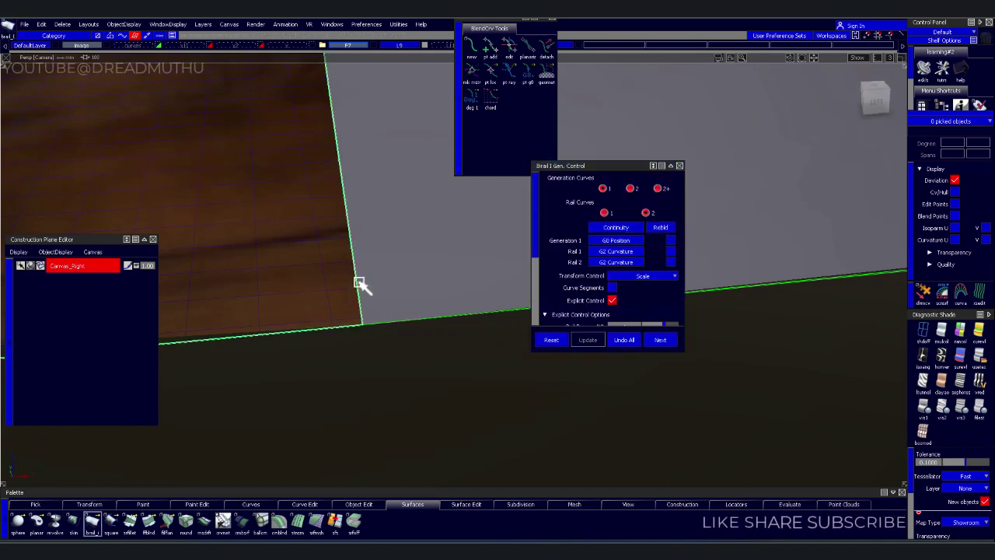
- Build a birail surface at the next recess corner from its curve, then finish the tool
alt+shift+drag(355, 282, 144, 186)
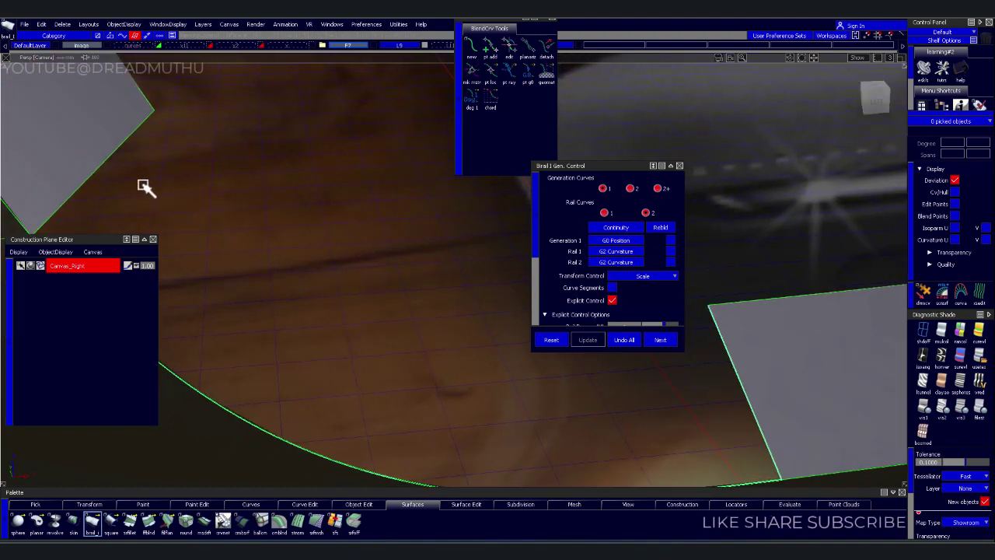
click(100, 178)
mouse_move(291, 262)
alt+shift+mouse_down()
mouse_move(388, 296)
mouse_move(369, 289)
alt+shift+mouse_up()
mouse_move(282, 282)
alt+shift+mouse_down()
mouse_move(347, 301)
mouse_move(383, 271)
mouse_move(391, 306)
mouse_move(428, 322)
mouse_move(362, 331)
alt+shift+mouse_up()
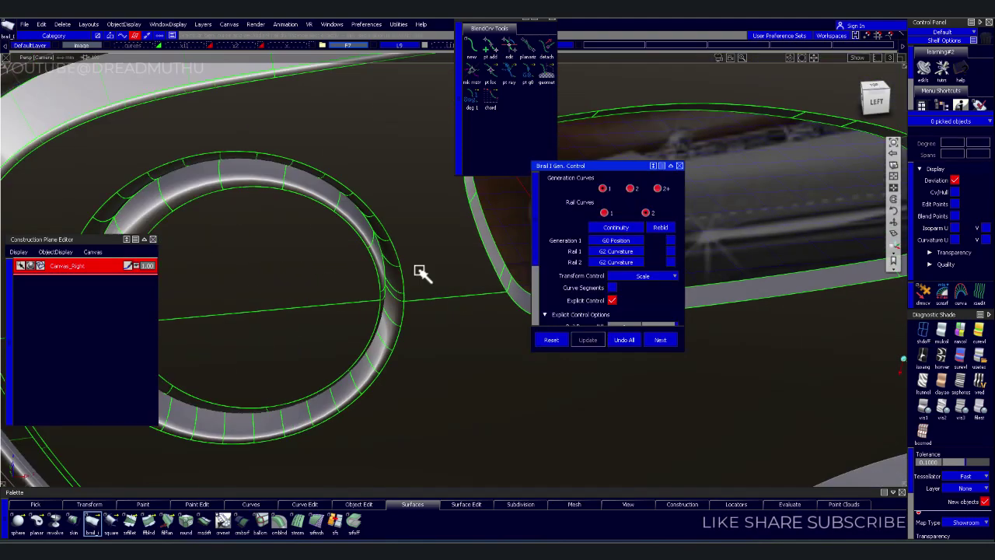
mouse_move(333, 261)
alt+shift+mouse_down()
mouse_move(373, 207)
mouse_move(386, 207)
mouse_move(347, 240)
alt+shift+mouse_up()
key(Escape)
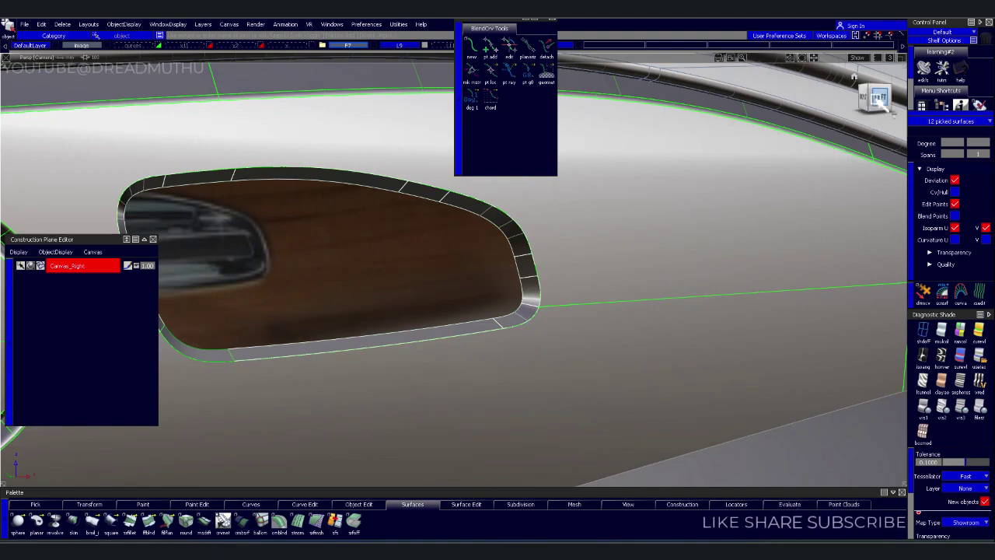
- From the Left view, scale the 12 recess flange surfaces inward into an inset ring
key(l)
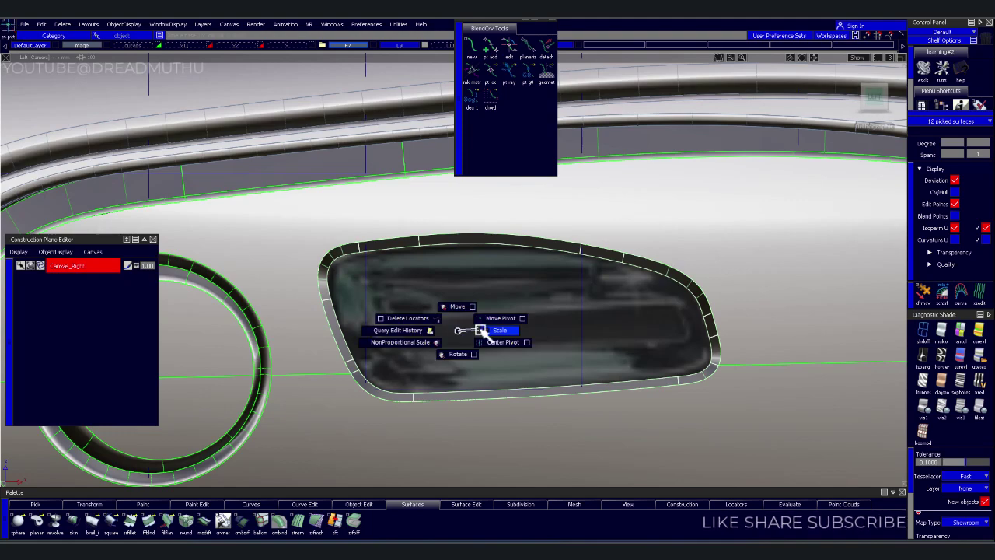
mouse_move(458, 332)
ctrl+shift+mouse_down()
mouse_move(477, 333)
mouse_move(461, 334)
ctrl+shift+mouse_up()
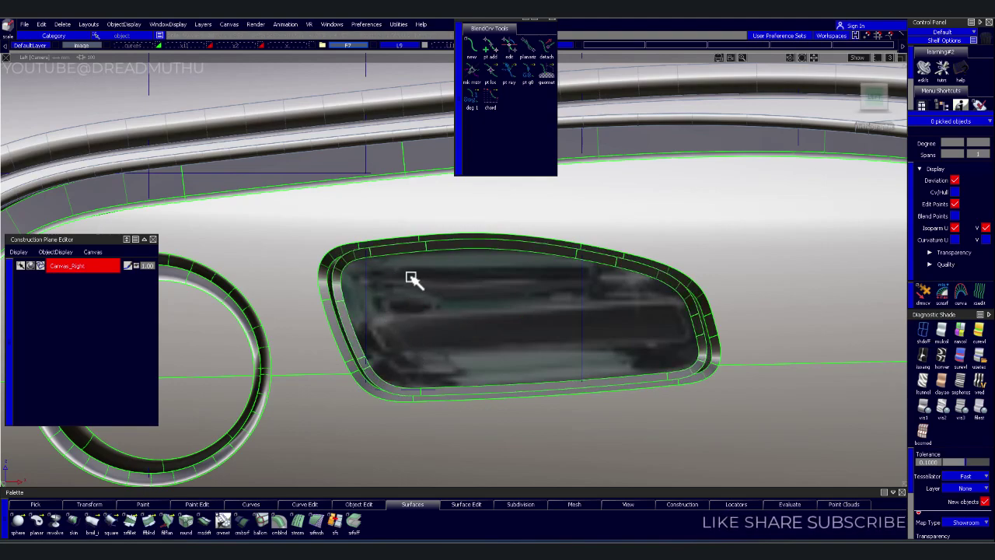
mouse_move(342, 345)
alt+shift+right_down()
mouse_move(415, 326)
mouse_move(360, 298)
mouse_move(442, 304)
mouse_move(449, 264)
alt+shift+right_up()
alt+shift+right_drag(499, 295, 485, 282)
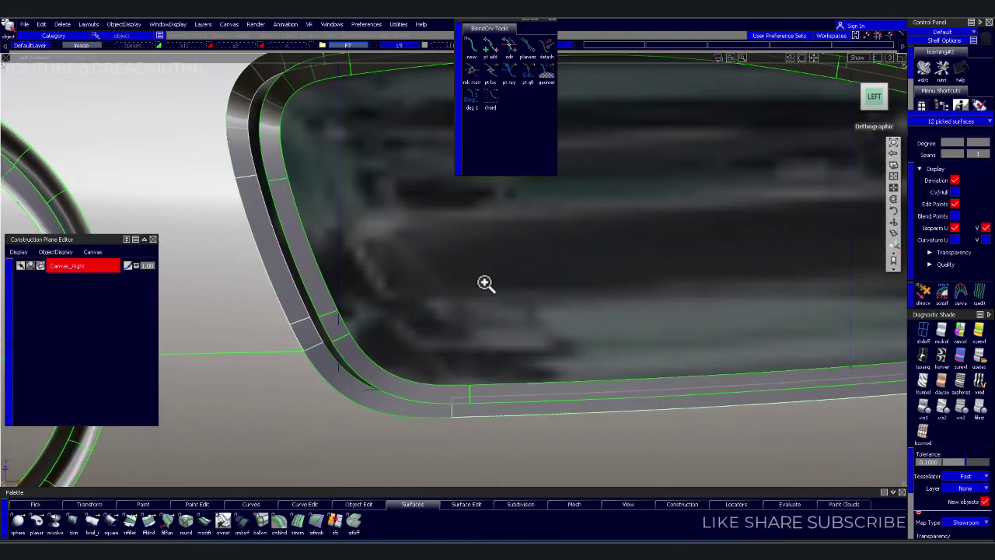
alt+shift+middle_drag(484, 282, 489, 288)
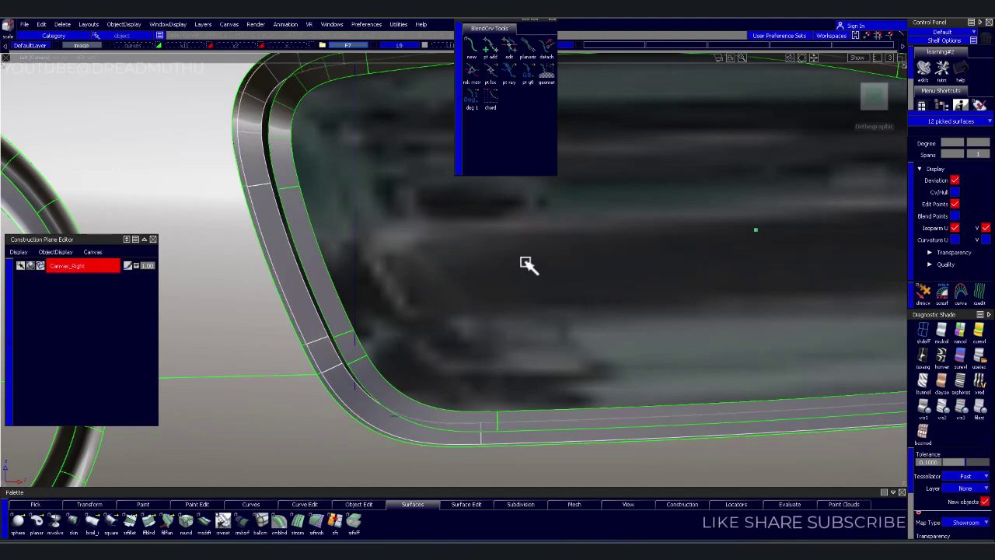
mouse_move(466, 211)
alt+shift+mouse_down()
mouse_move(359, 261)
mouse_move(435, 216)
mouse_move(509, 276)
mouse_move(425, 230)
alt+shift+mouse_up()
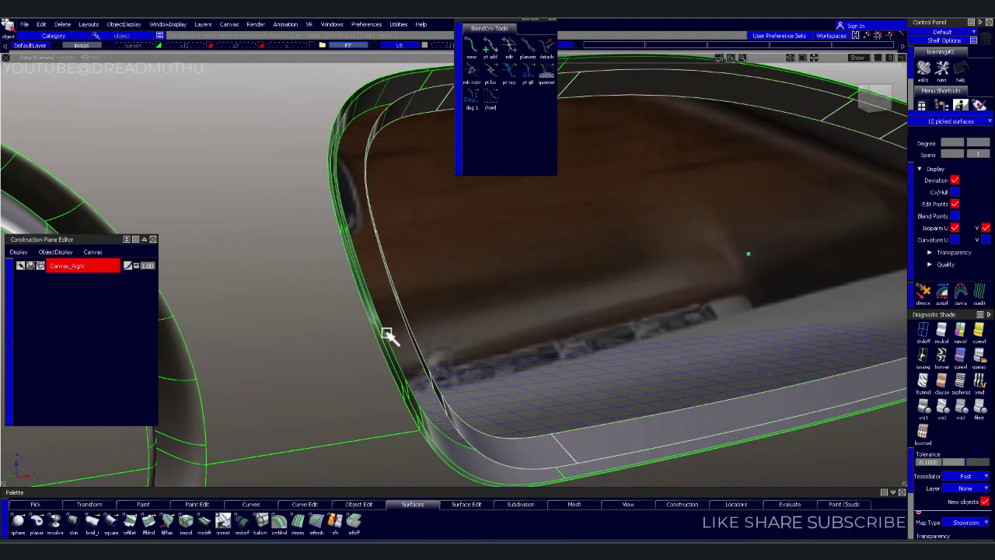
click(536, 268)
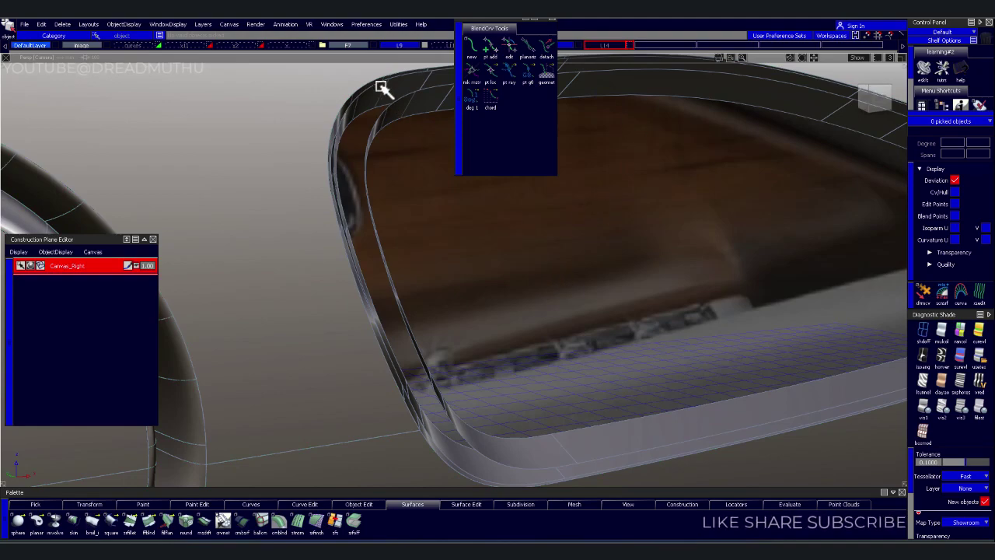
key(o)
click(513, 39)
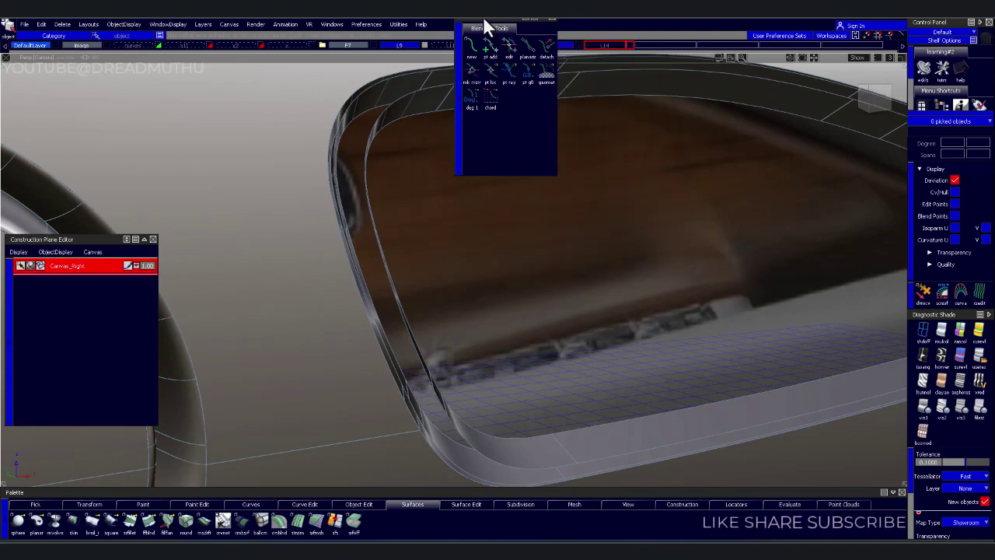
- Move the duplicated body3 flange surfaces from layer F7 onto another layer
click(550, 35)
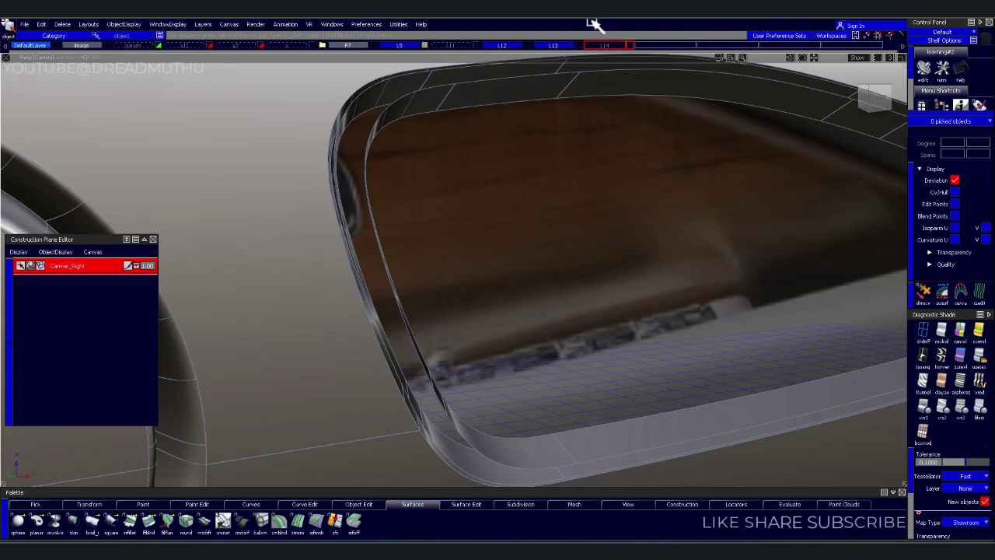
key(o)
click(516, 110)
click(550, 135)
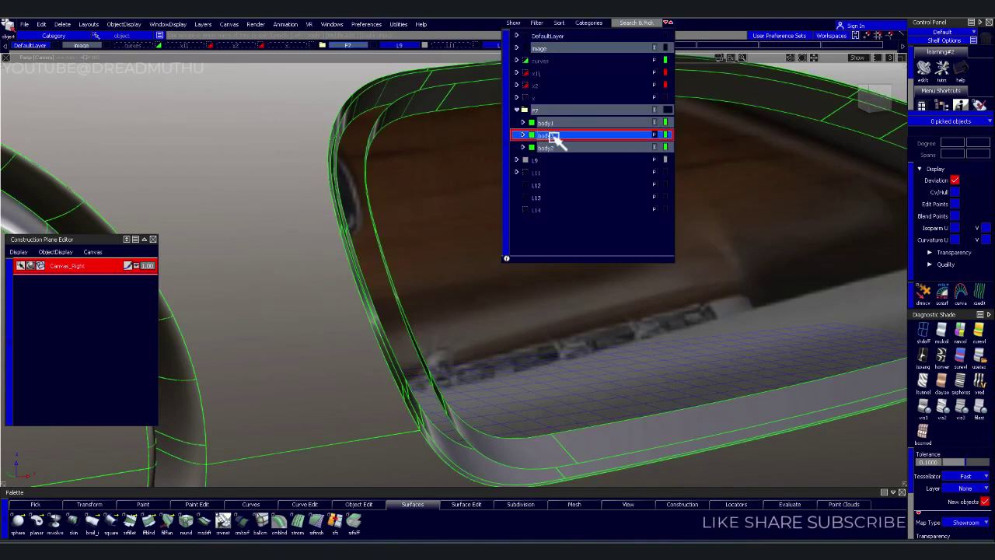
click(402, 318)
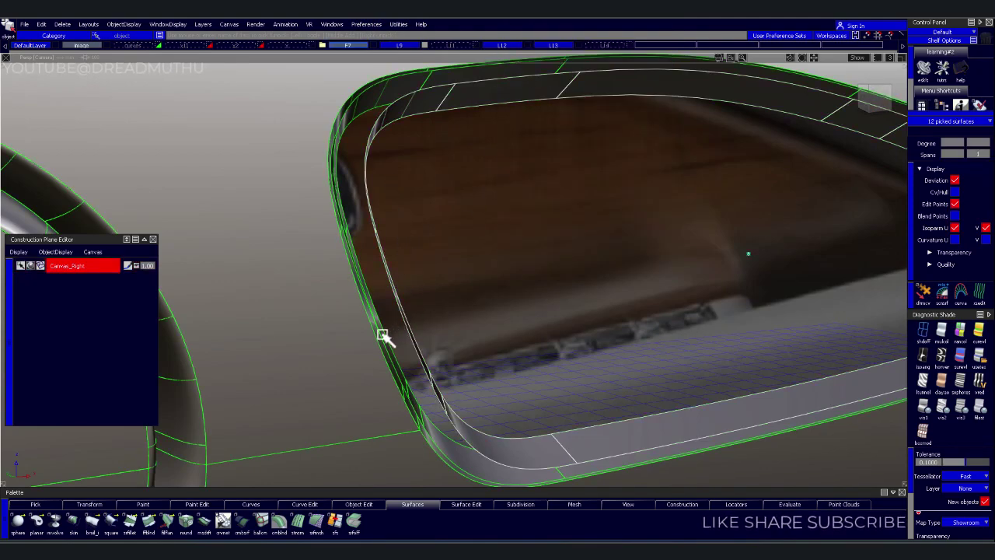
shift+click(382, 335)
click(614, 50)
click(631, 48)
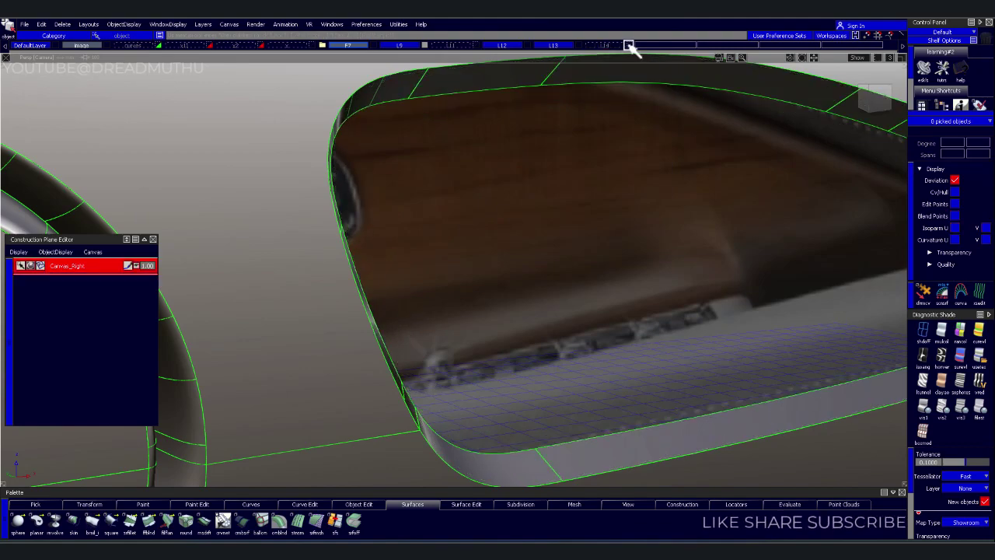
- Tumble around the door opening to confirm one flange ring surrounds the recess
mouse_move(519, 109)
alt+shift+right_down()
mouse_move(513, 85)
mouse_move(567, 166)
alt+shift+right_up()
alt+shift+drag(567, 166, 583, 244)
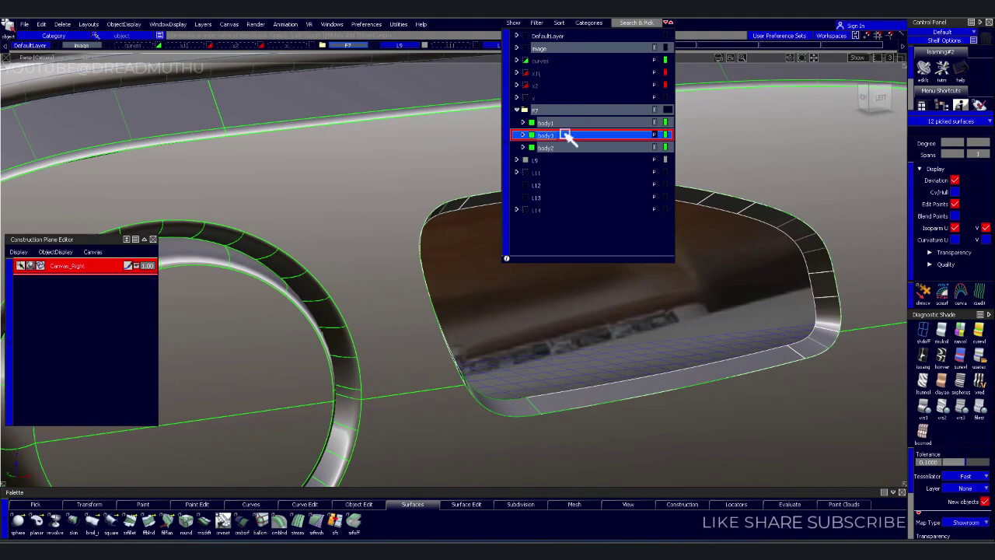
right_drag(567, 136, 571, 151)
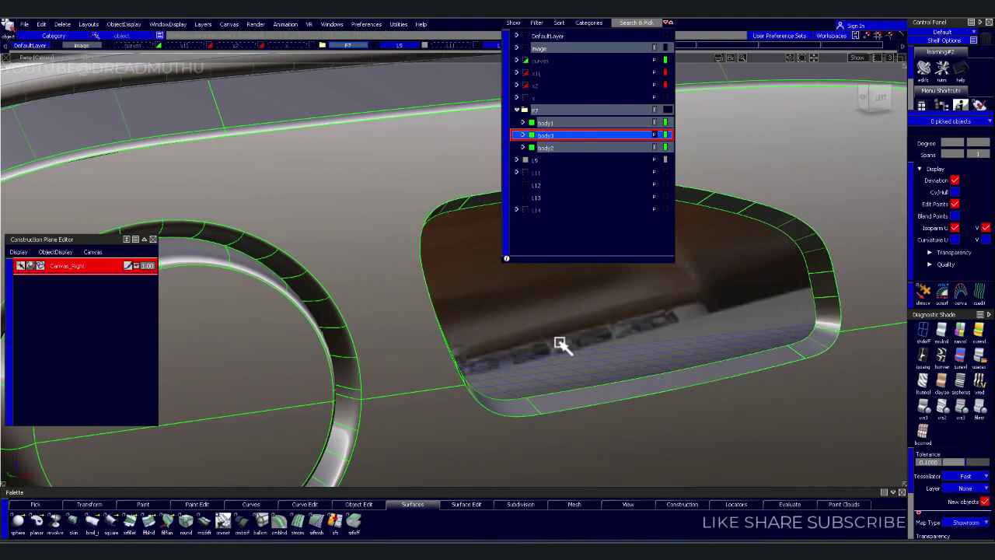
mouse_move(562, 344)
alt+shift+mouse_down()
mouse_move(481, 267)
mouse_move(493, 257)
mouse_move(564, 289)
mouse_move(466, 282)
mouse_move(511, 288)
mouse_move(485, 294)
mouse_move(446, 229)
mouse_move(467, 269)
mouse_move(309, 265)
mouse_move(233, 322)
mouse_move(342, 360)
mouse_move(428, 360)
mouse_move(504, 298)
mouse_move(382, 315)
mouse_move(459, 293)
alt+shift+mouse_up()
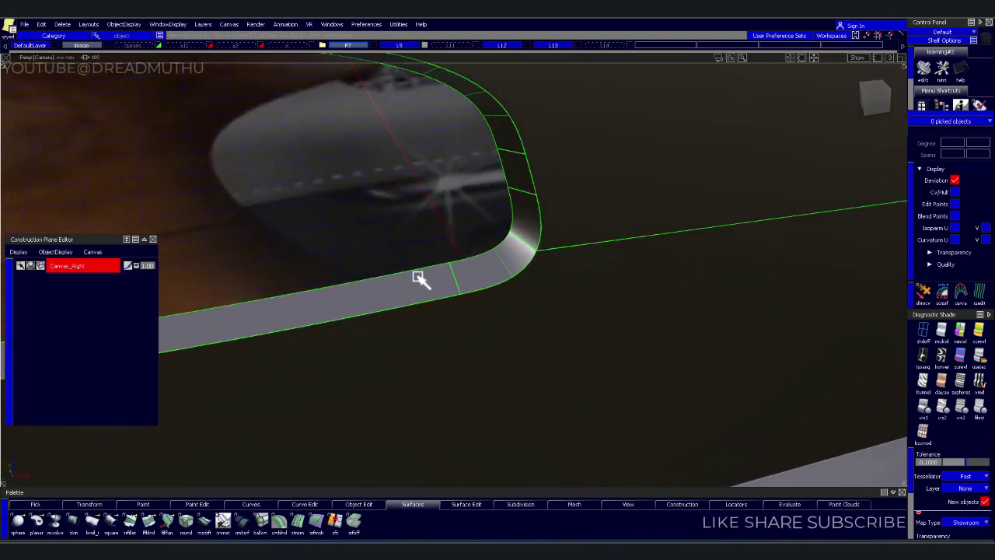
alt+shift+right_drag(392, 281, 415, 240)
mouse_move(415, 240)
alt+shift+mouse_down()
mouse_move(424, 244)
mouse_move(473, 195)
mouse_move(547, 207)
mouse_move(493, 220)
alt+shift+mouse_up()
alt+shift+middle_drag(493, 220, 579, 230)
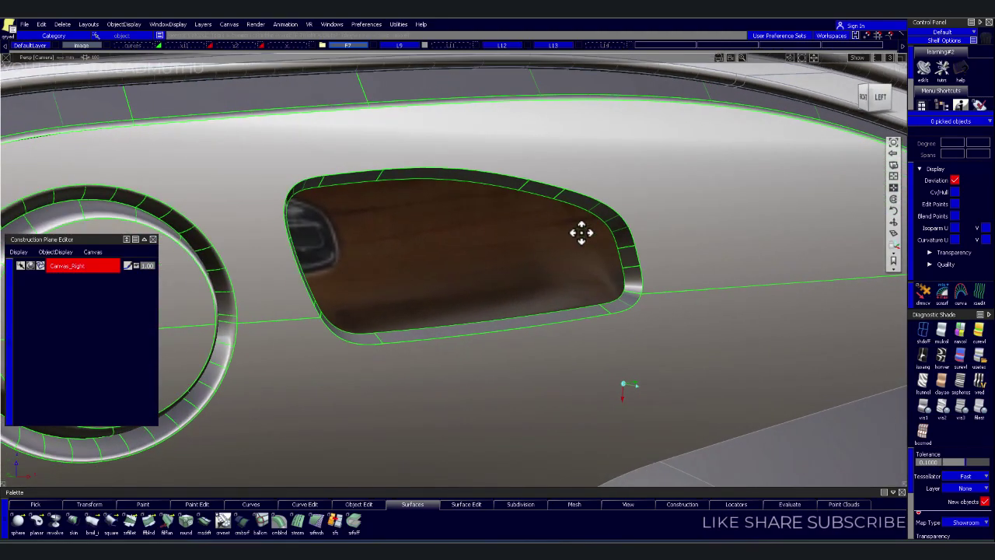
mouse_move(580, 230)
alt+shift+mouse_down()
mouse_move(469, 237)
mouse_move(397, 205)
mouse_move(415, 225)
alt+shift+mouse_up()
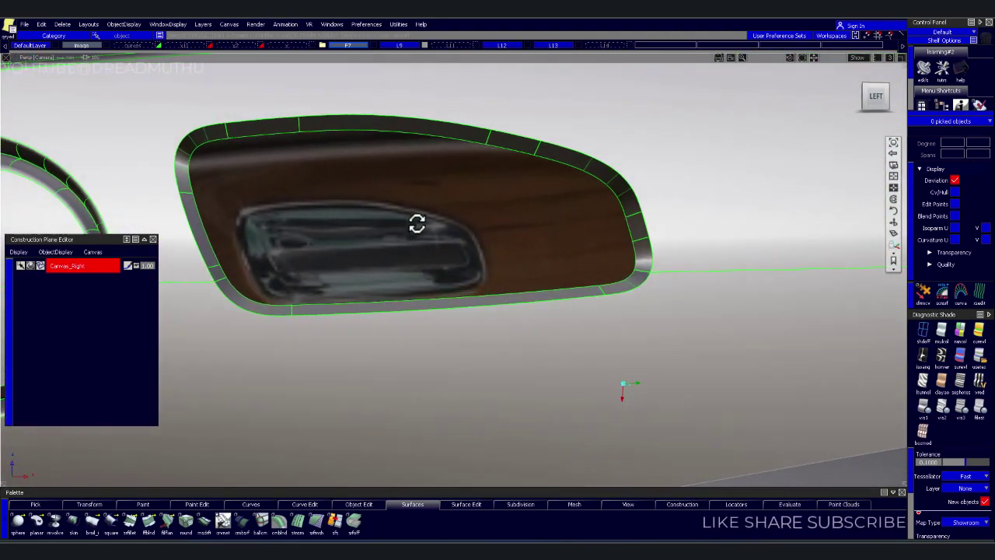
alt+shift+middle_drag(415, 224, 444, 237)
alt+shift+right_drag(444, 238, 433, 248)
mouse_move(432, 248)
alt+shift+mouse_down()
mouse_move(440, 280)
mouse_move(455, 271)
mouse_move(383, 399)
alt+shift+mouse_up()
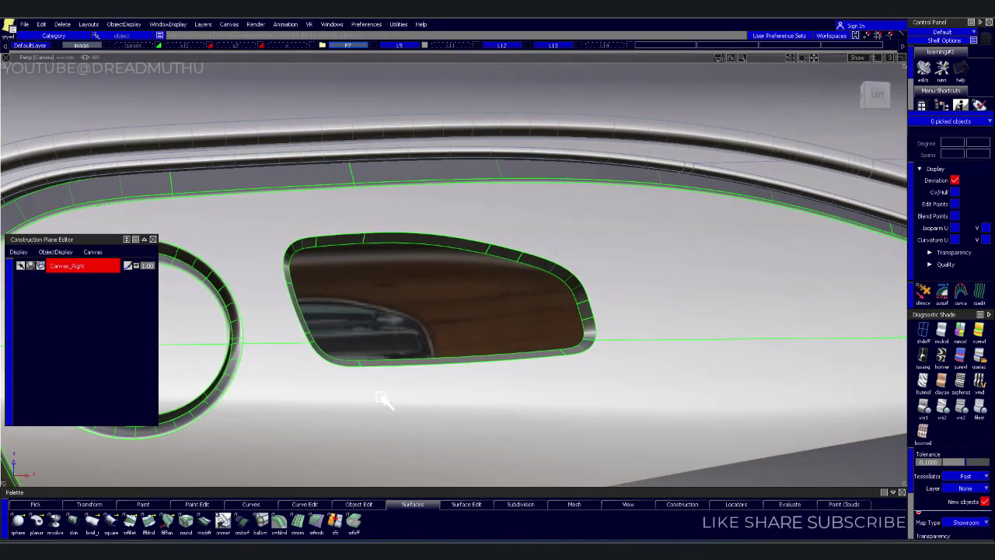
- Fillet the door-handle recess surfaces with G2 Curvature continuity from the Left view
click(187, 521)
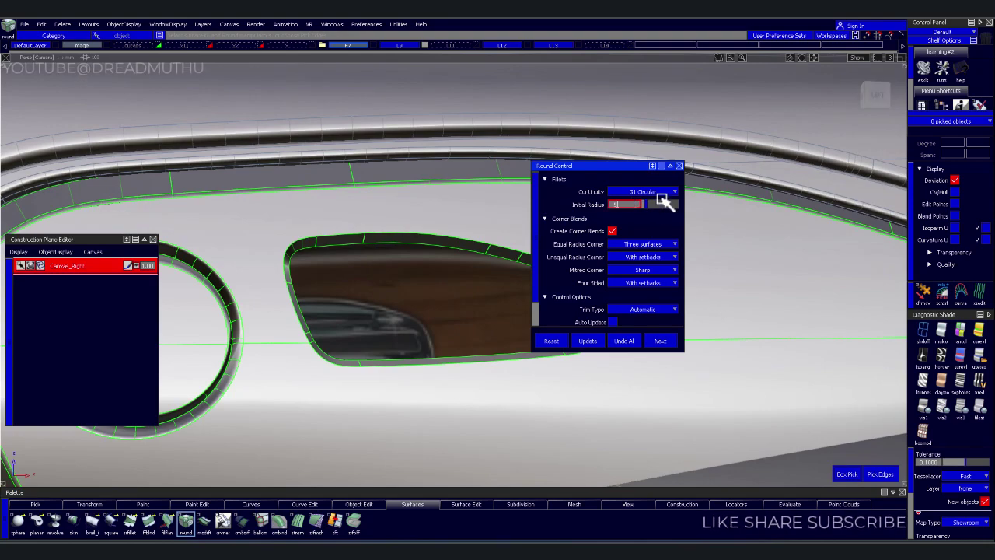
click(666, 194)
click(670, 223)
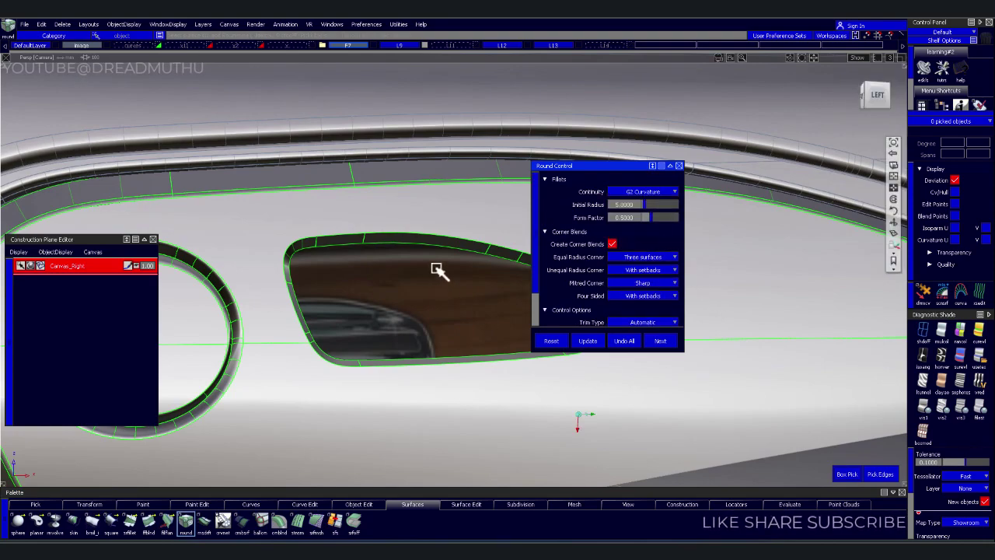
alt+shift+drag(437, 269, 848, 194)
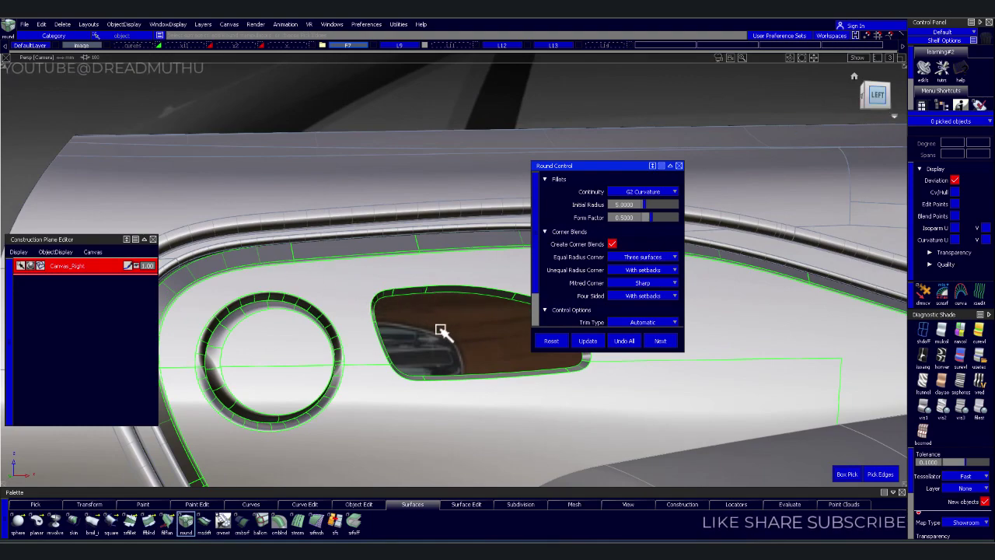
key(l)
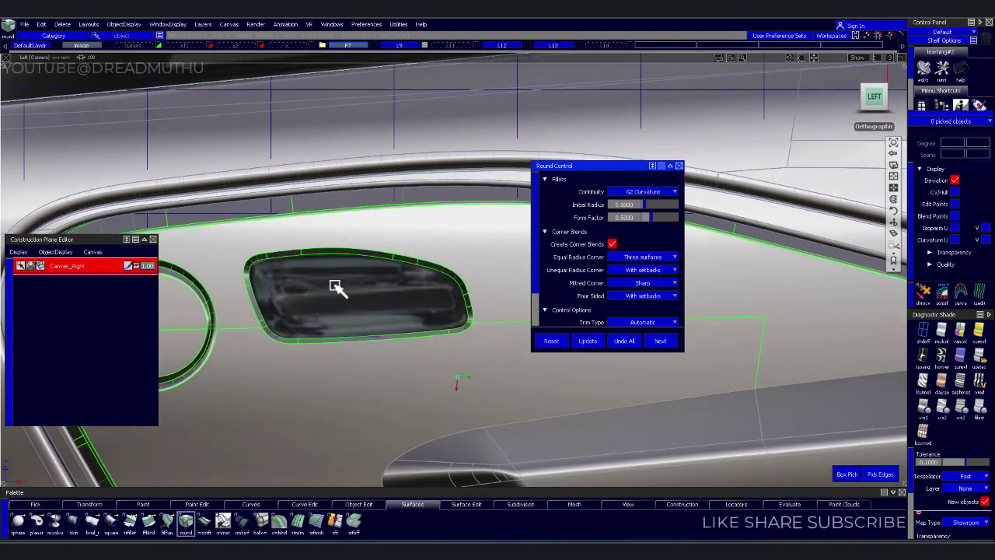
drag(226, 232, 496, 390)
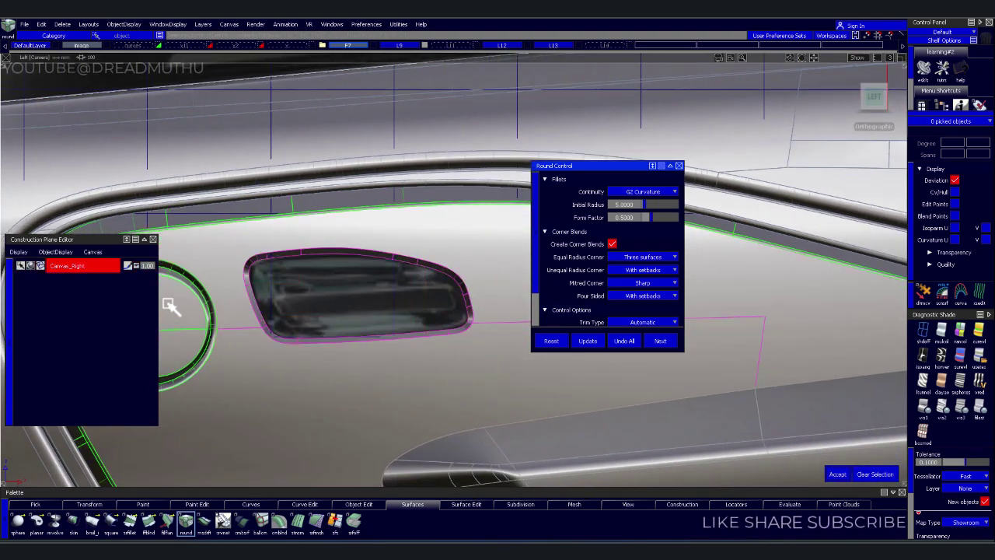
click(152, 239)
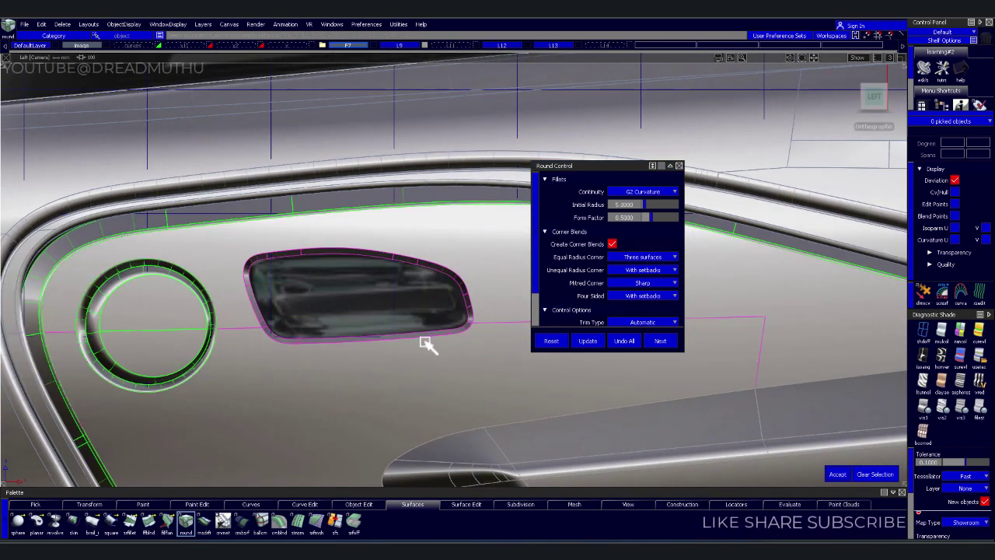
key(Return)
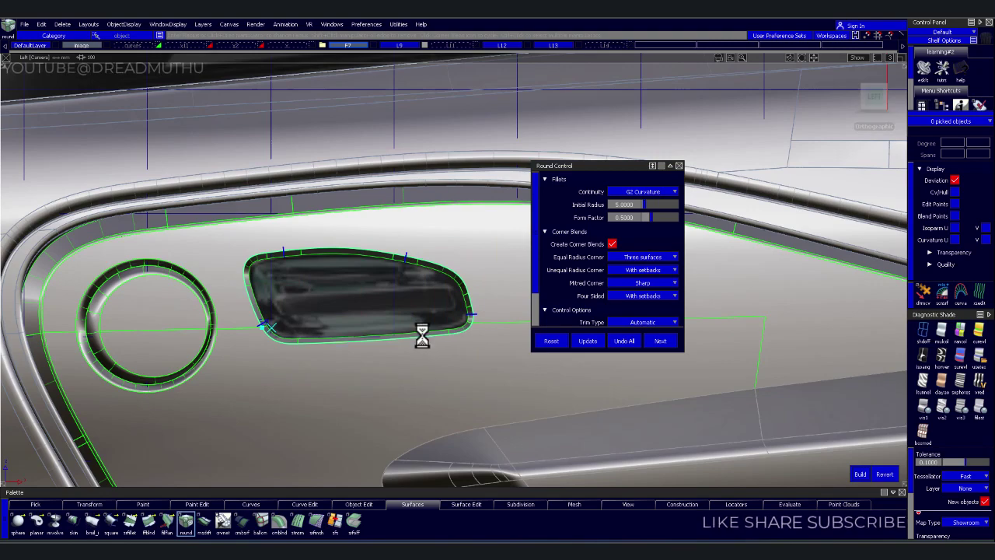
scroll(349, 319, up, 2)
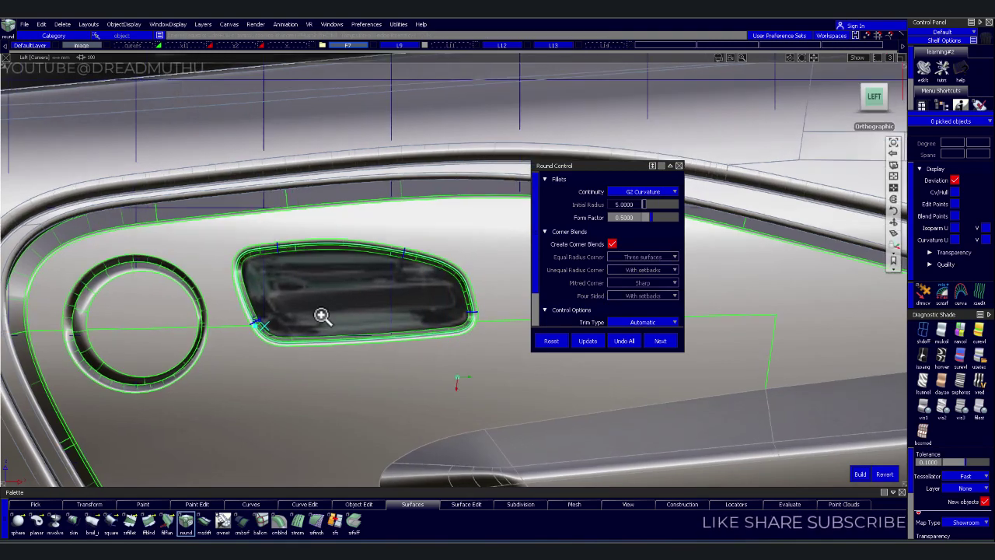
scroll(287, 304, up, 2)
scroll(326, 299, up, 2)
scroll(309, 271, up, 2)
scroll(373, 287, up, 2)
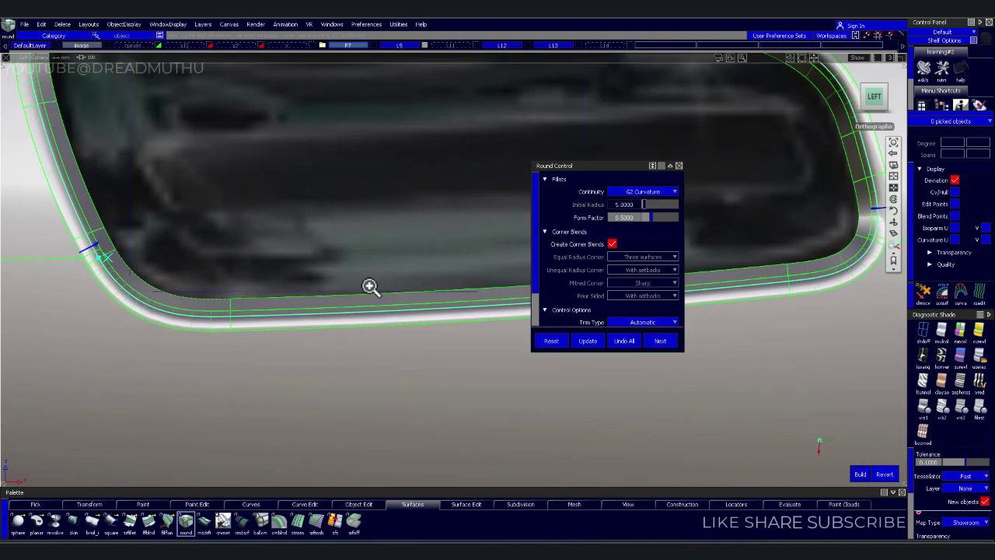
scroll(471, 335, up, 2)
scroll(389, 306, up, 2)
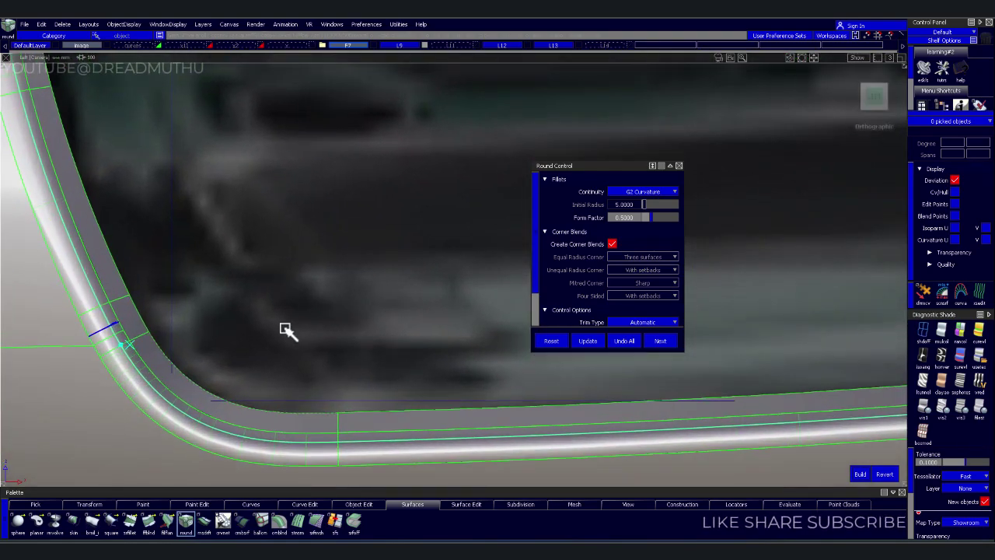
scroll(342, 288, down, 3)
scroll(388, 310, down, 3)
scroll(412, 319, down, 3)
scroll(340, 280, up, 3)
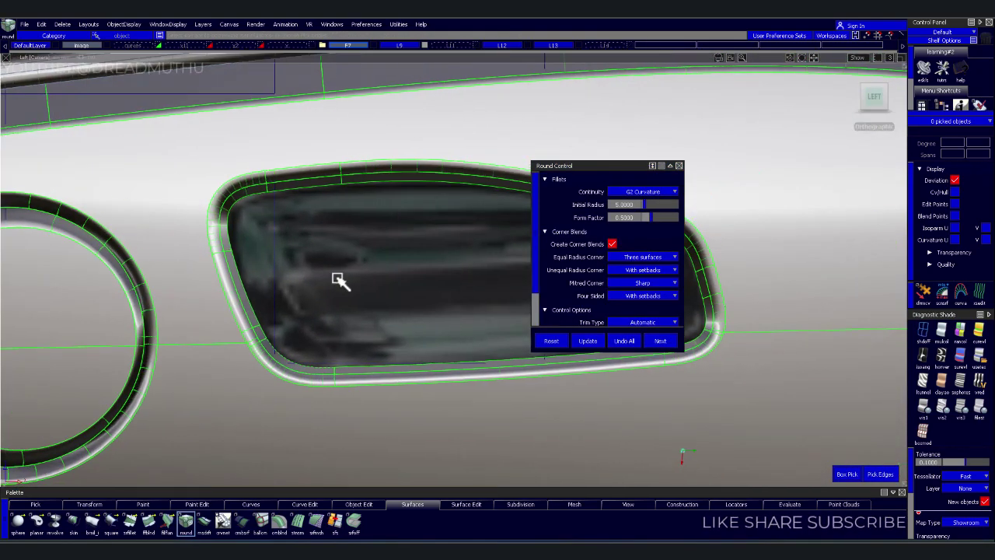
scroll(199, 291, down, 2)
scroll(388, 303, up, 2)
scroll(396, 311, down, 2)
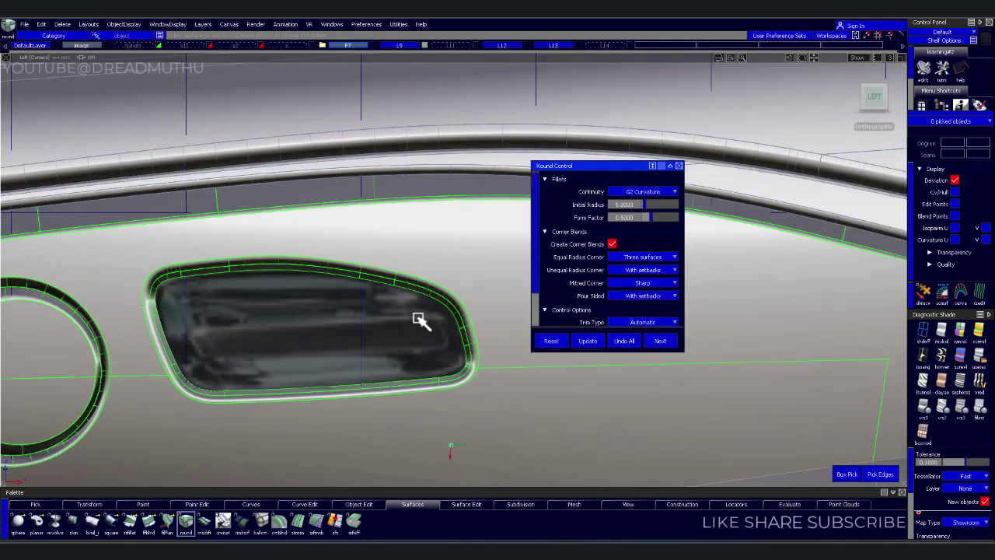
key(Escape)
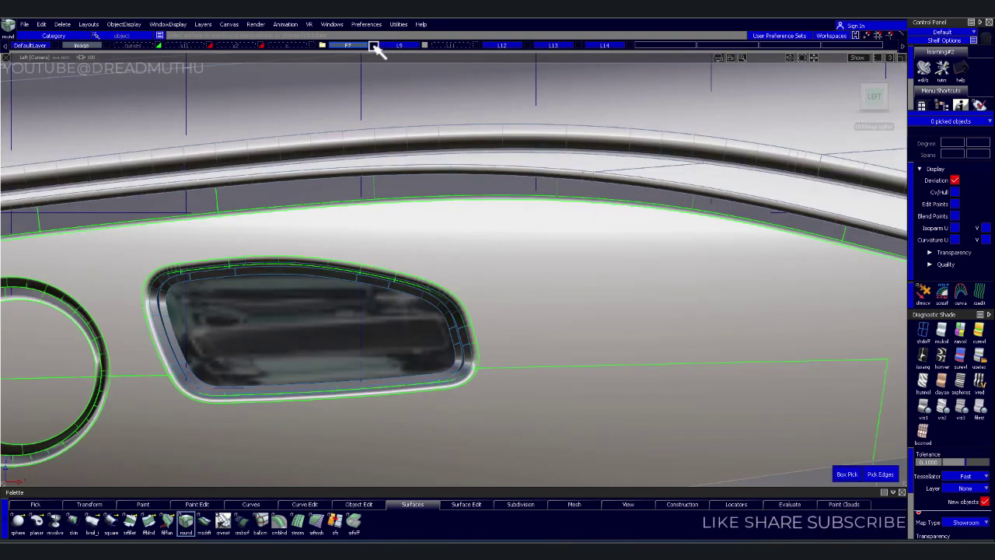
- Show the wood interior layer, review the rounded rim, and select Multi-surface Draft
click(375, 48)
scroll(356, 317, up, 2)
scroll(355, 314, up, 2)
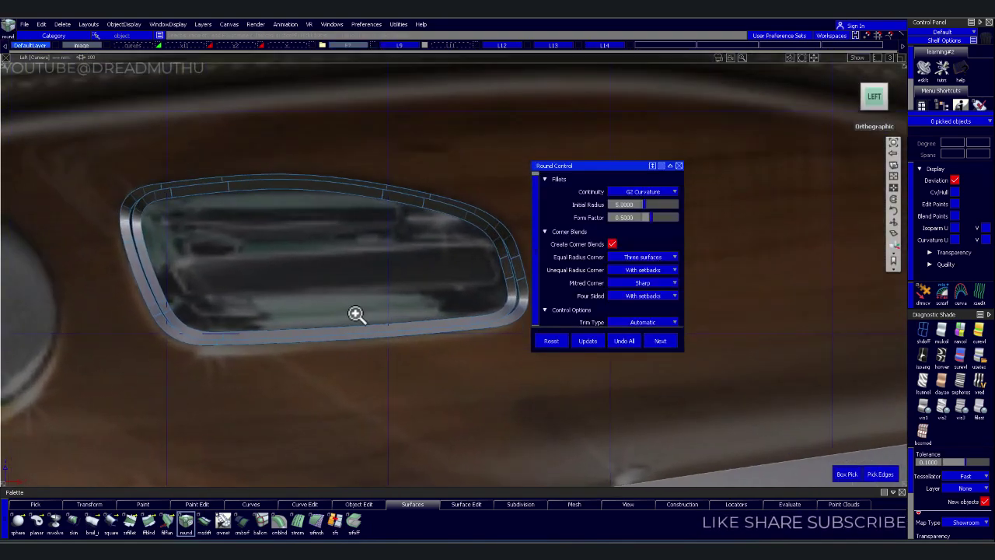
scroll(355, 314, up, 2)
scroll(347, 329, up, 2)
scroll(415, 303, up, 2)
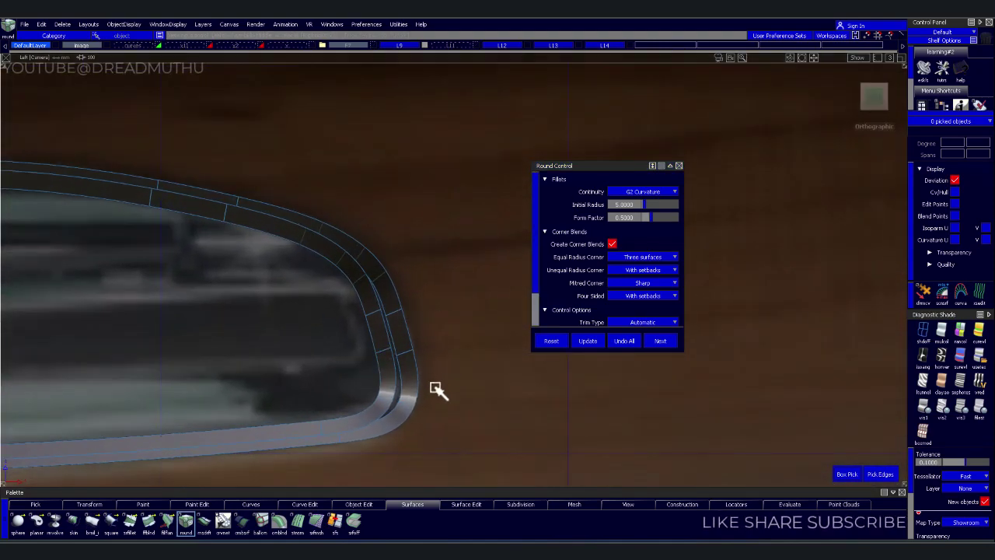
scroll(417, 361, down, 3)
scroll(397, 328, up, 2)
scroll(256, 333, up, 1)
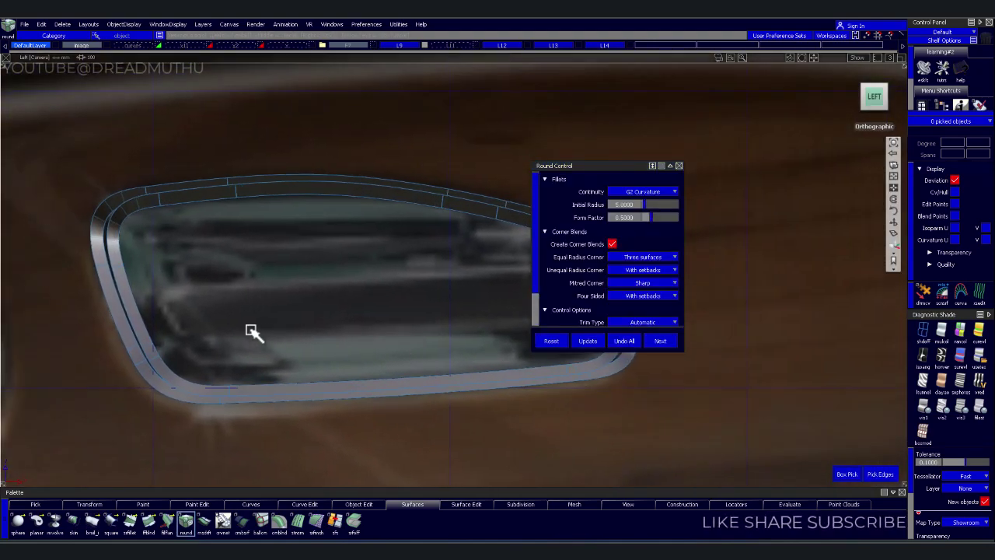
scroll(115, 277, up, 2)
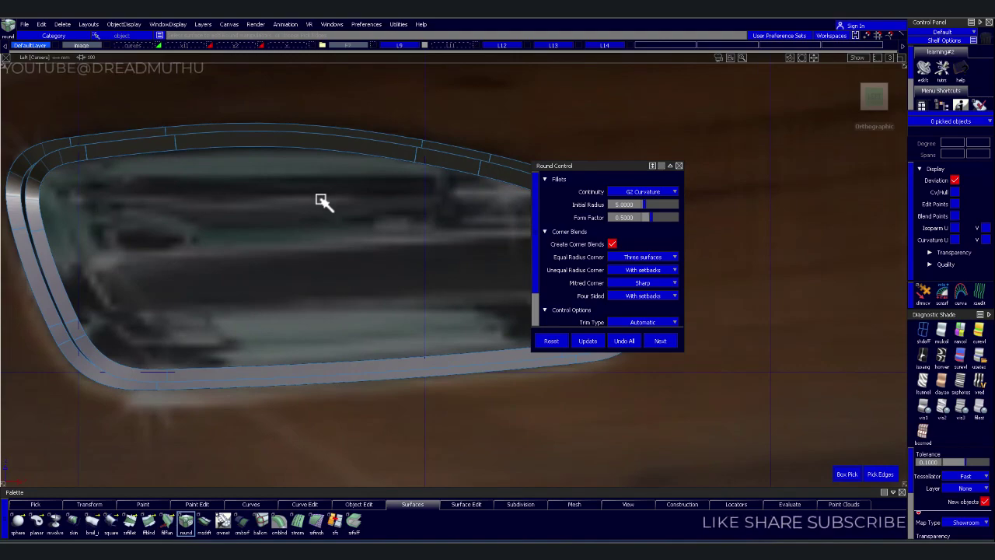
alt+shift+drag(322, 201, 413, 238)
scroll(344, 304, up, 2)
scroll(325, 343, up, 1)
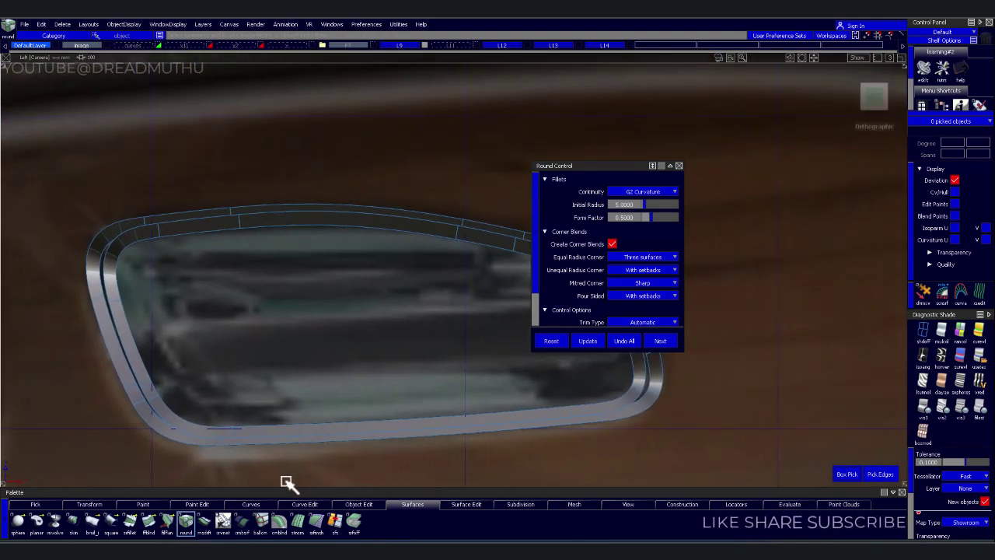
click(203, 525)
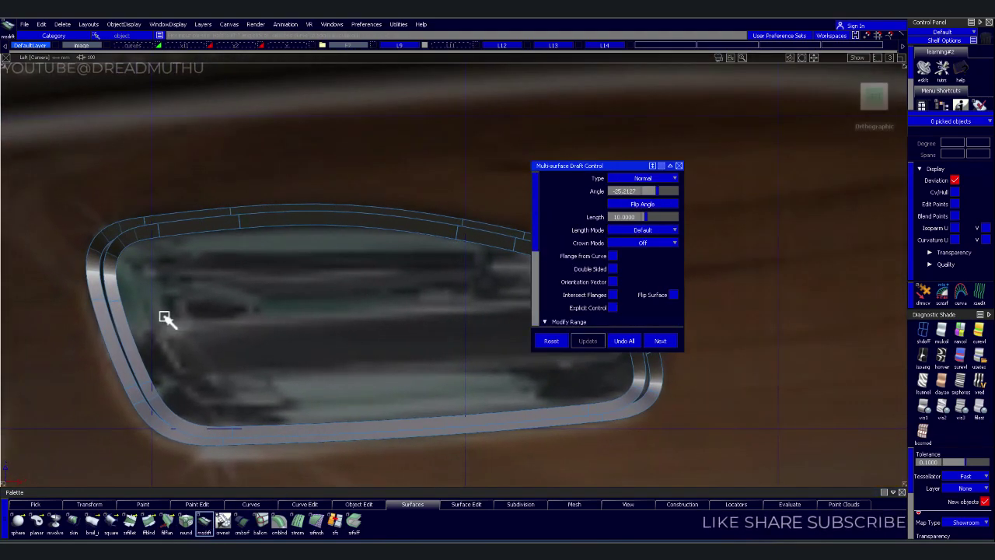
- Pick the recess rim edge chain for the multi-surface draft
click(122, 347)
scroll(655, 311, down, 2)
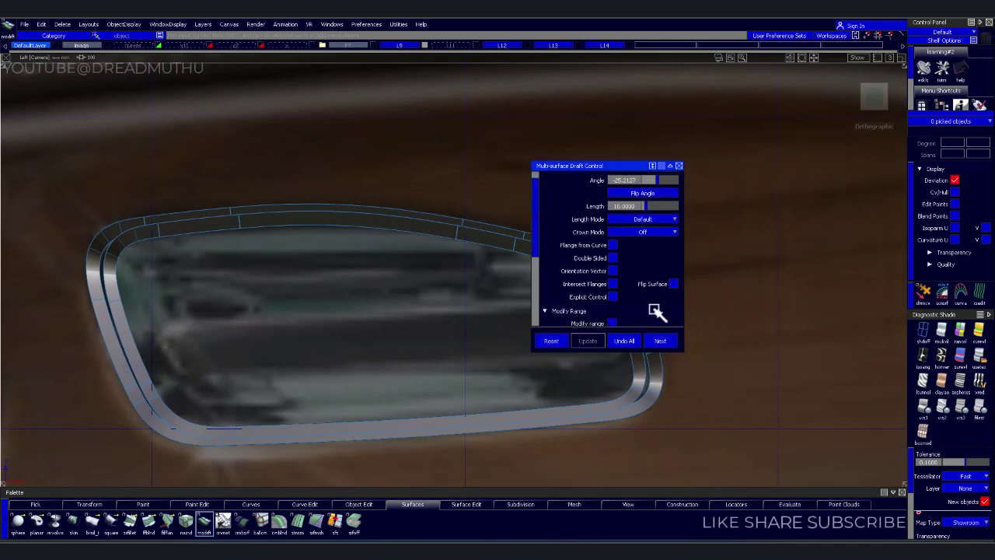
scroll(666, 325, down, 3)
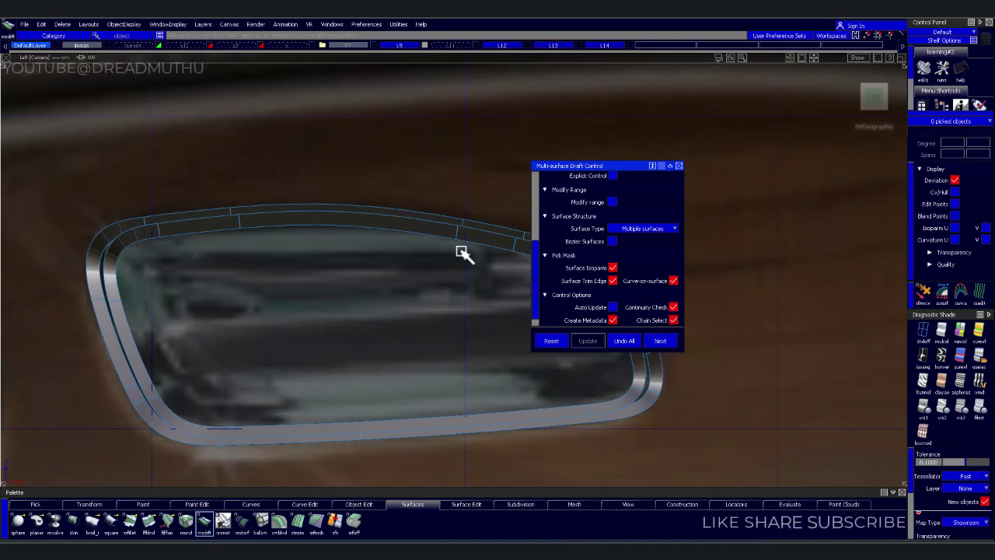
click(427, 223)
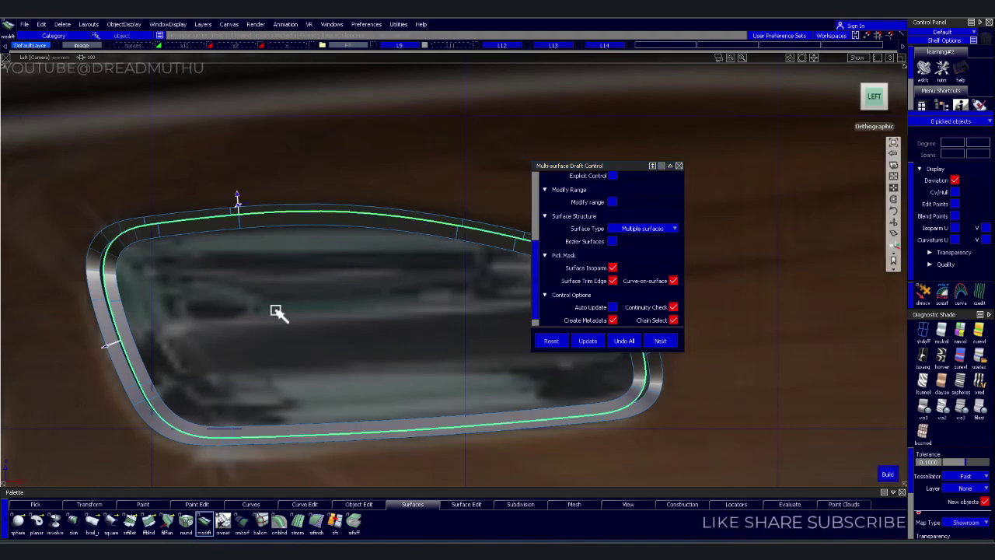
mouse_move(278, 311)
alt+shift+mouse_down()
mouse_move(324, 271)
mouse_move(466, 297)
mouse_move(338, 315)
alt+shift+mouse_up()
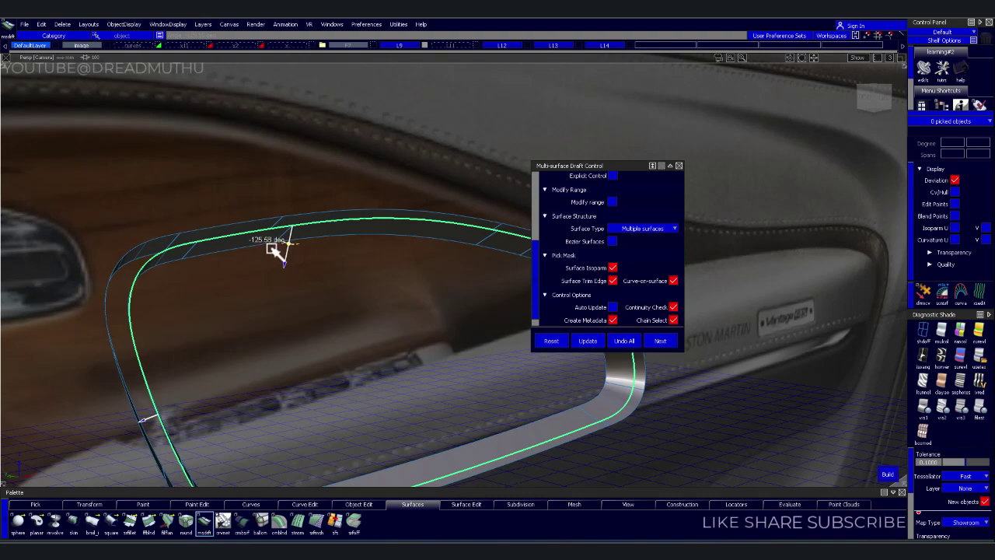
- Drag the draft to about 22 mm length and -100 degrees, then Undo All
drag(276, 253, 262, 314)
mouse_move(349, 350)
alt+shift+mouse_down()
mouse_move(284, 349)
mouse_move(224, 304)
mouse_move(437, 337)
alt+shift+mouse_up()
mouse_move(344, 298)
mouse_down()
mouse_move(322, 282)
mouse_move(338, 317)
mouse_move(240, 282)
mouse_move(147, 306)
mouse_move(151, 344)
mouse_move(322, 360)
mouse_up()
alt+shift+middle_drag(321, 360, 337, 366)
mouse_move(337, 366)
alt+shift+right_down()
mouse_move(356, 357)
mouse_move(360, 338)
alt+shift+right_up()
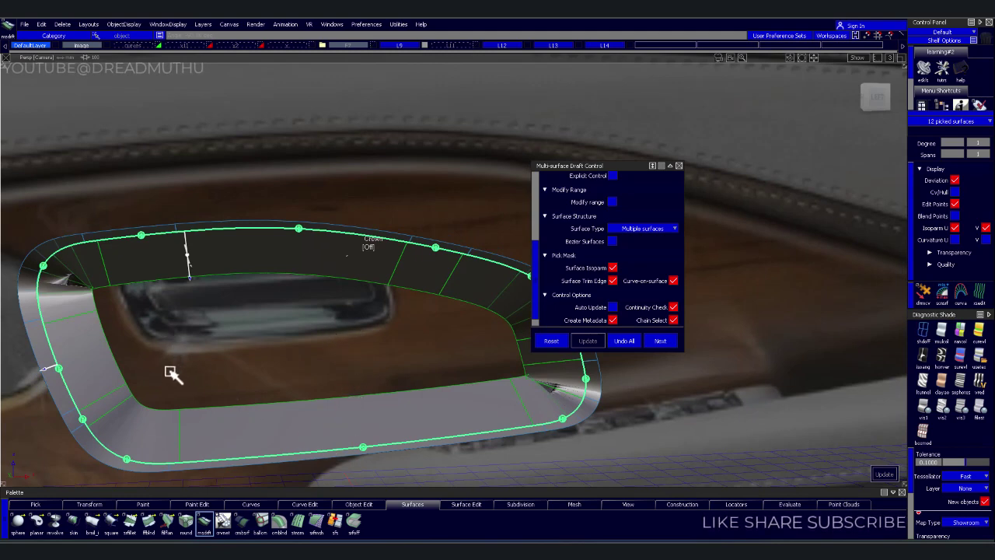
mouse_move(93, 280)
alt+shift+mouse_down()
mouse_move(64, 290)
mouse_move(94, 269)
alt+shift+mouse_up()
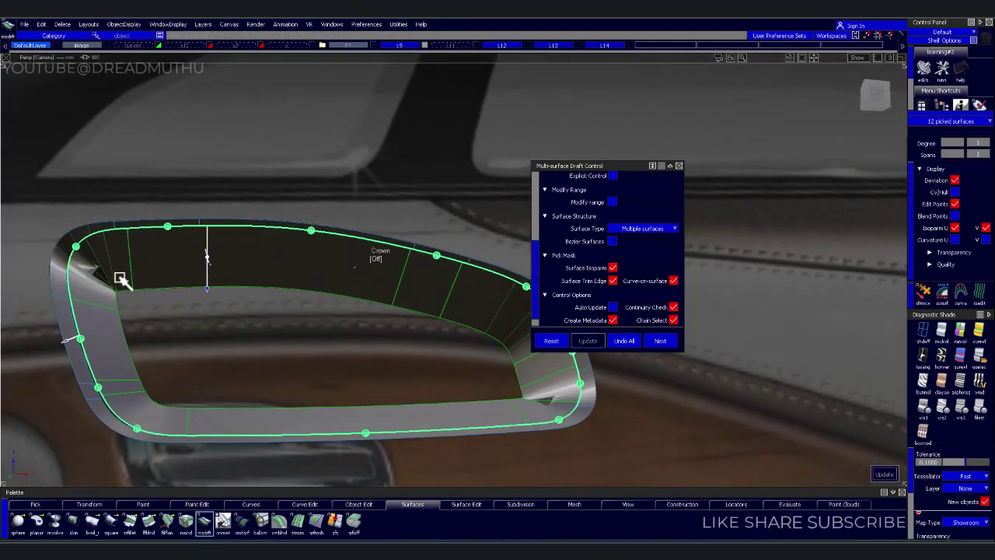
mouse_move(227, 307)
alt+shift+mouse_down()
mouse_move(138, 355)
mouse_move(211, 345)
mouse_move(234, 282)
mouse_move(264, 315)
mouse_move(393, 379)
alt+shift+mouse_up()
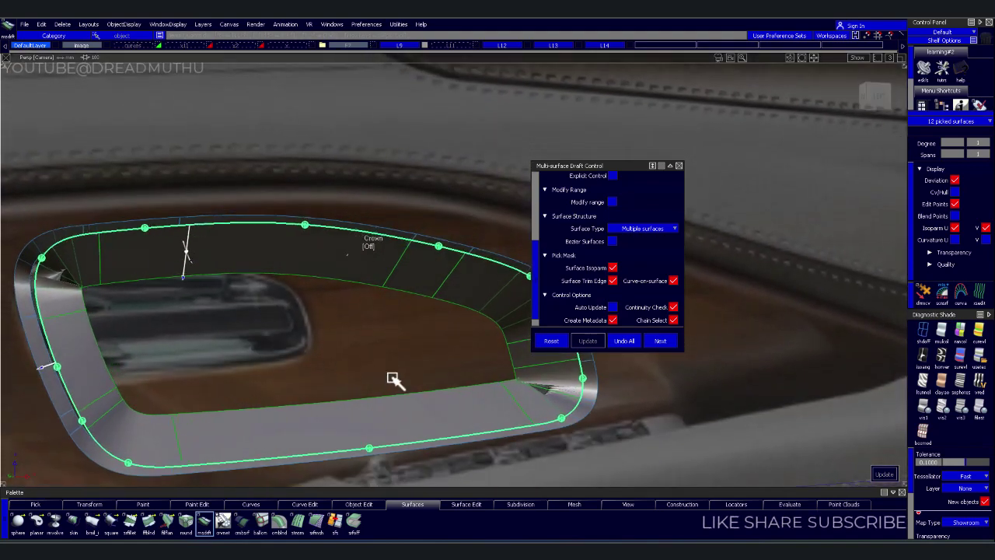
click(631, 341)
mouse_move(166, 287)
alt+shift+mouse_down()
mouse_move(267, 306)
mouse_move(244, 338)
mouse_move(269, 359)
mouse_move(344, 371)
mouse_move(295, 384)
mouse_move(415, 399)
mouse_move(333, 380)
alt+shift+mouse_up()
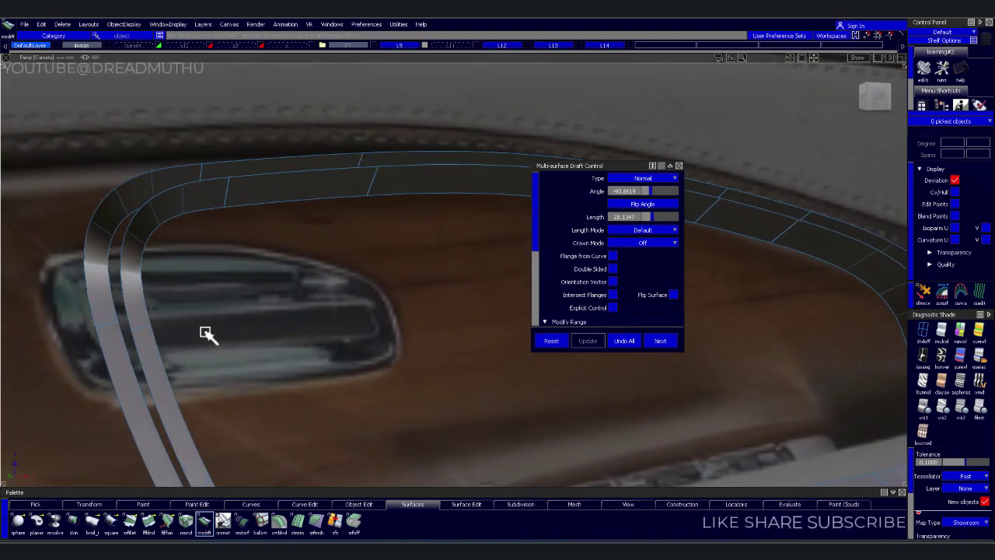
- Keep the 12 draft flange surfaces and frame the whole rim in the Left view
mouse_move(202, 329)
alt+shift+mouse_down()
mouse_move(189, 318)
mouse_move(189, 284)
mouse_move(164, 267)
alt+shift+mouse_up()
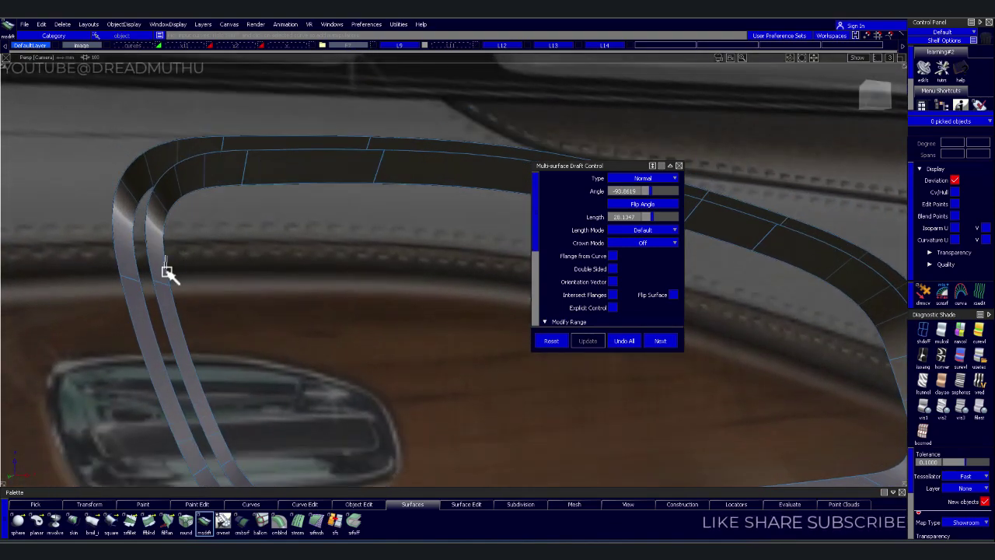
click(165, 272)
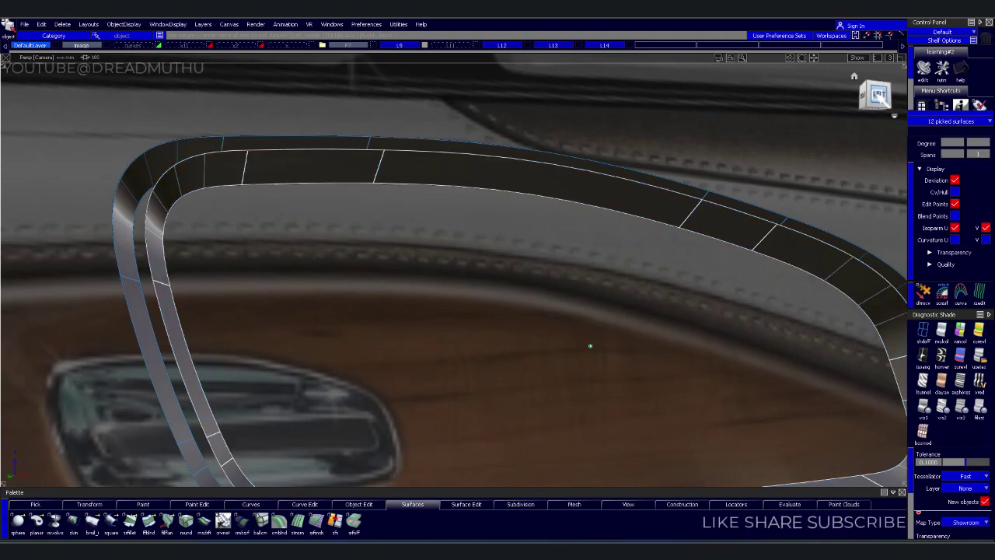
mouse_move(590, 345)
alt+shift+mouse_down()
mouse_move(577, 282)
mouse_move(497, 349)
alt+shift+mouse_up()
alt+shift+middle_drag(468, 333, 548, 325)
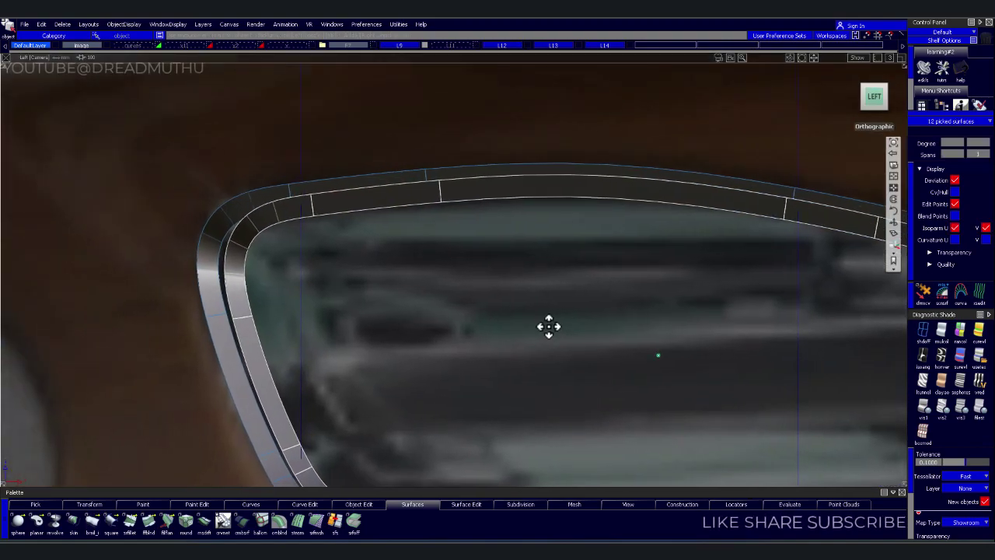
alt+shift+drag(548, 326, 517, 329)
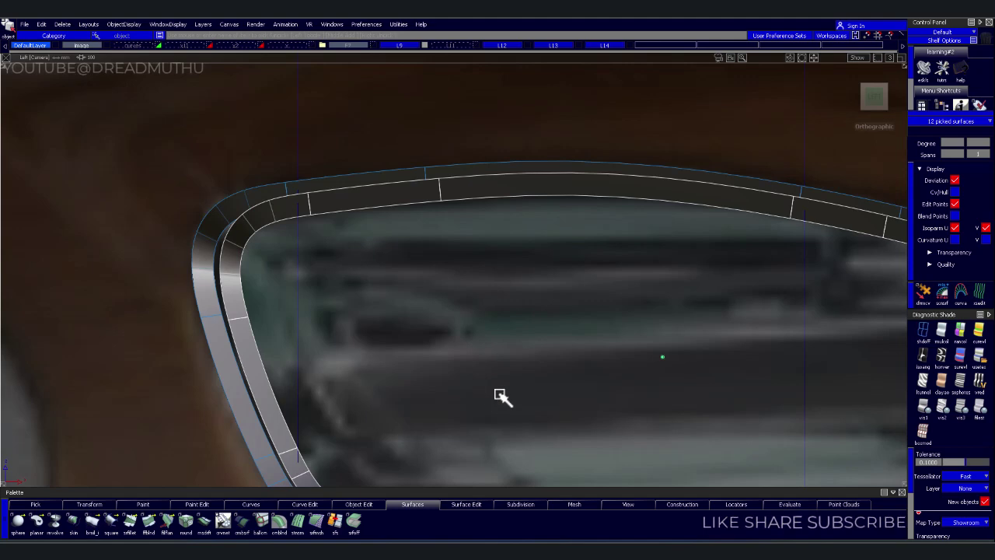
alt+shift+right_drag(500, 396, 497, 357)
alt+shift+middle_drag(497, 357, 315, 348)
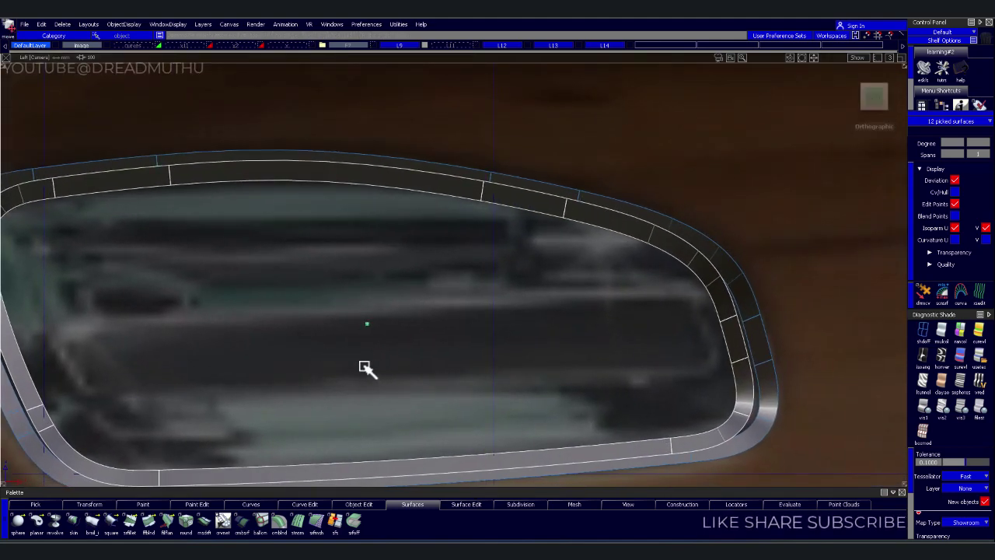
mouse_move(345, 360)
alt+shift+right_down()
mouse_move(334, 363)
mouse_move(345, 363)
mouse_move(335, 349)
alt+shift+right_up()
mouse_move(335, 348)
alt+shift+middle_down()
mouse_move(407, 347)
mouse_move(389, 362)
alt+shift+middle_up()
mouse_move(389, 363)
alt+shift+right_down()
mouse_move(373, 362)
mouse_move(377, 355)
alt+shift+right_up()
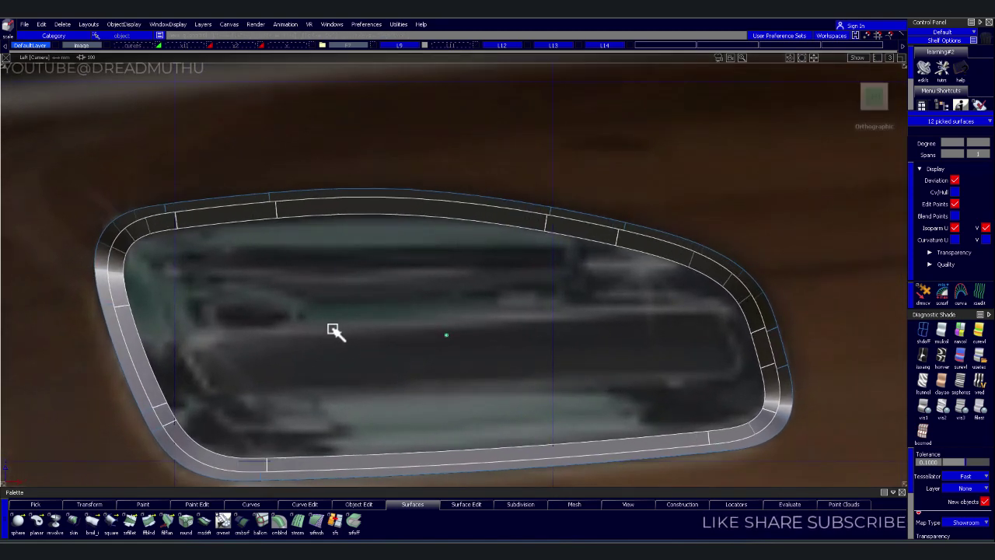
- Scale the picked flange surfaces down into a smaller ring inside the rim
ctrl+shift+drag(247, 340, 291, 340)
drag(363, 350, 310, 354)
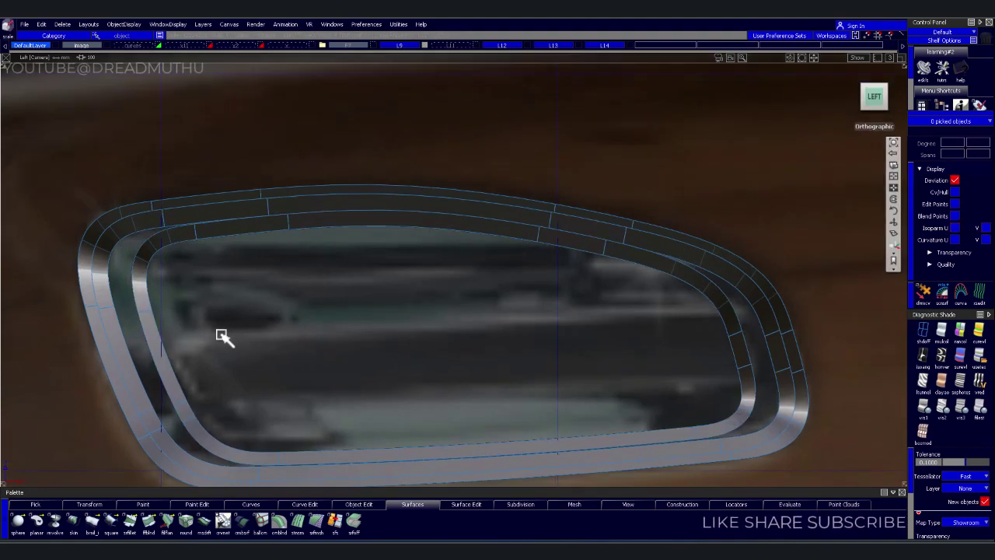
scroll(309, 342, up, 3)
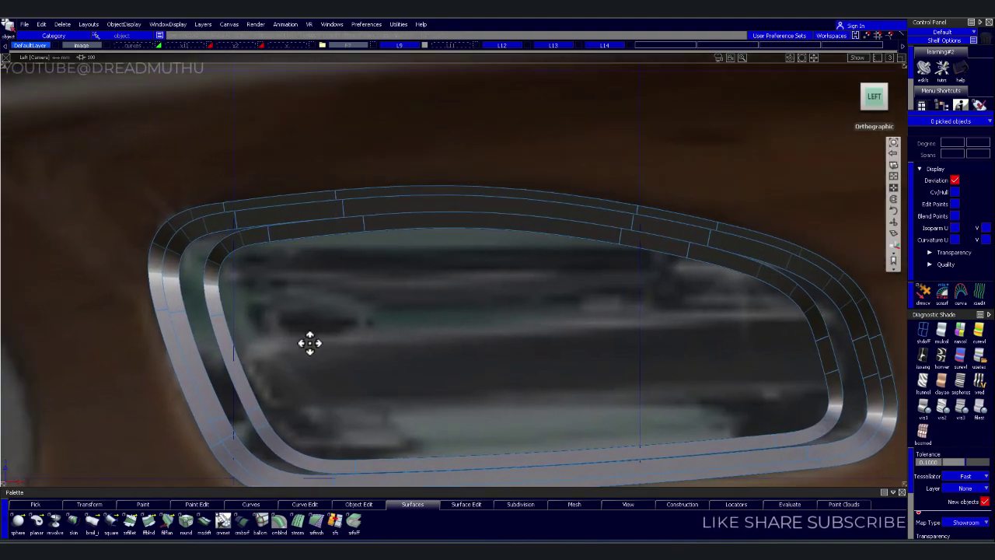
scroll(282, 329, up, 2)
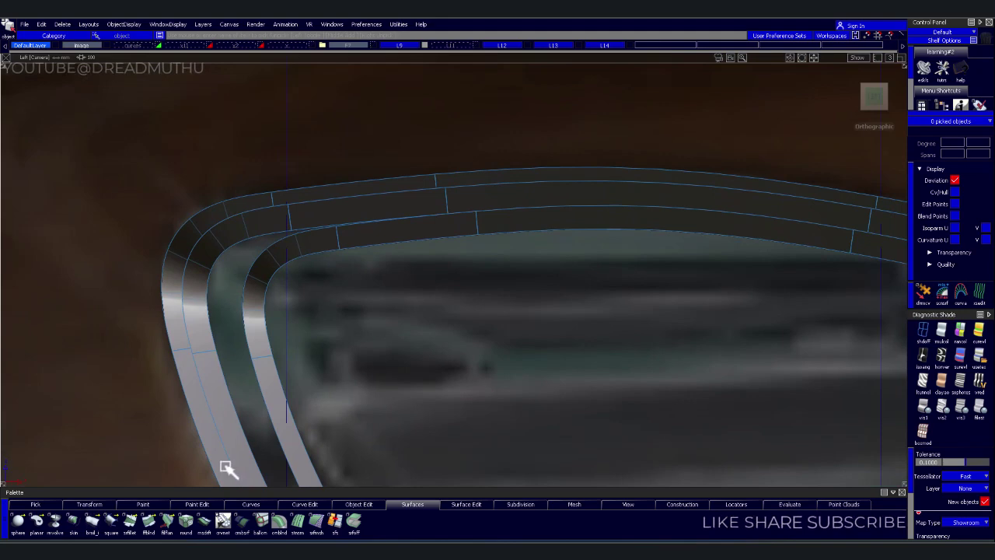
- Skin between the outer edge curve and inner curve, discarding the first bad skin
click(73, 522)
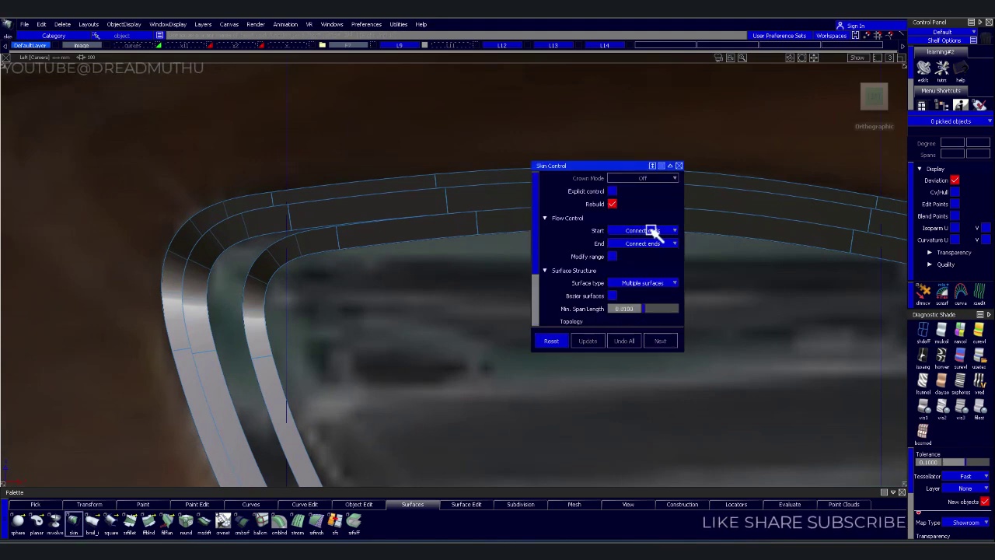
scroll(645, 248, down, 2)
scroll(653, 287, down, 2)
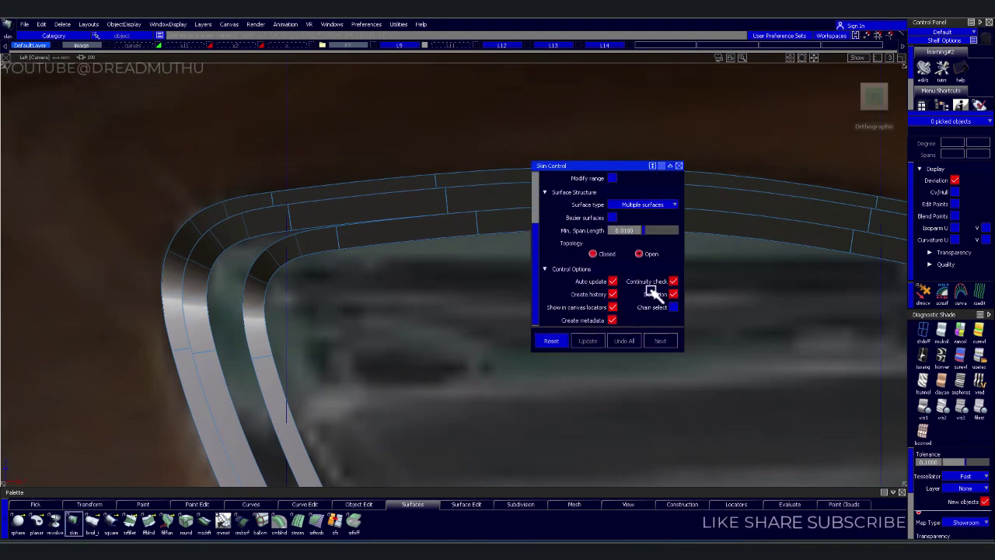
click(205, 393)
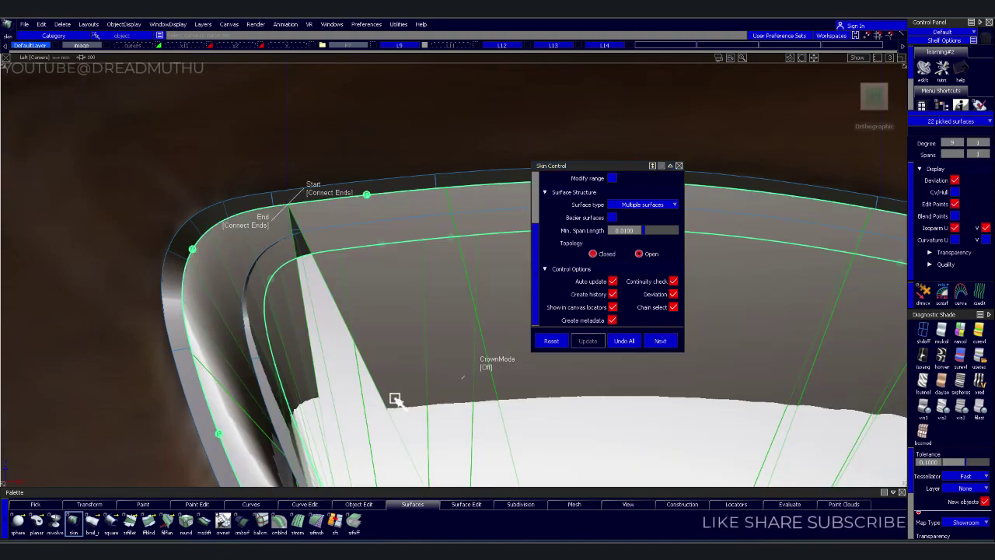
mouse_move(394, 399)
alt+shift+mouse_down()
mouse_move(362, 384)
mouse_move(355, 422)
mouse_move(469, 422)
mouse_move(478, 432)
mouse_move(104, 296)
mouse_move(443, 372)
alt+shift+mouse_up()
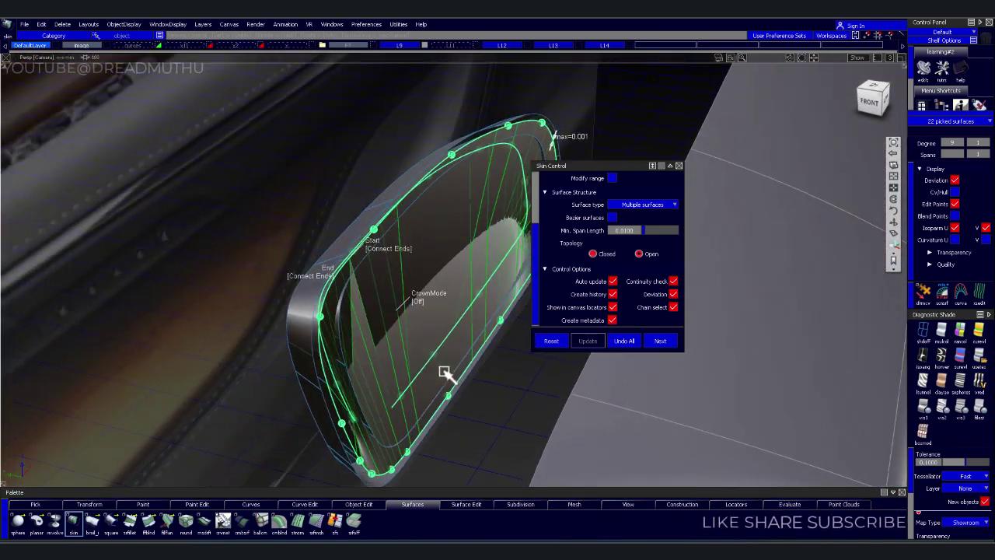
click(633, 340)
mouse_move(388, 357)
alt+shift+mouse_down()
mouse_move(347, 322)
mouse_move(291, 340)
mouse_move(357, 316)
mouse_move(204, 332)
mouse_move(393, 311)
mouse_move(275, 295)
alt+shift+mouse_up()
click(311, 311)
- Exit the Skin tool and orbit around the new connecting surface
key(Escape)
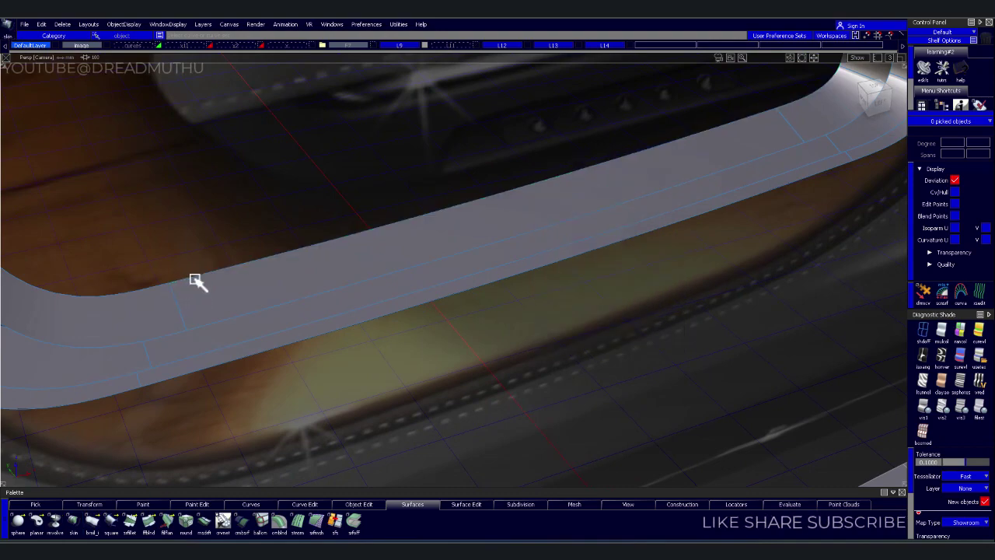
alt+shift+drag(196, 282, 388, 296)
mouse_move(284, 318)
alt+shift+mouse_down()
mouse_move(285, 302)
mouse_move(262, 288)
mouse_move(295, 238)
mouse_move(296, 255)
alt+shift+mouse_up()
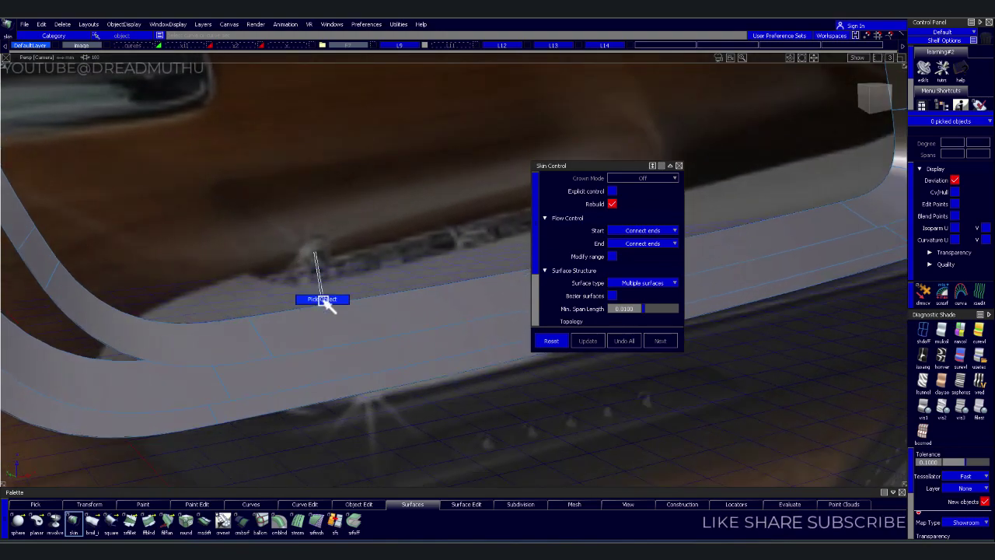
key(Escape)
- Move the 12 strip surfaces along the Y axis into place beside the trim
drag(226, 327, 246, 306)
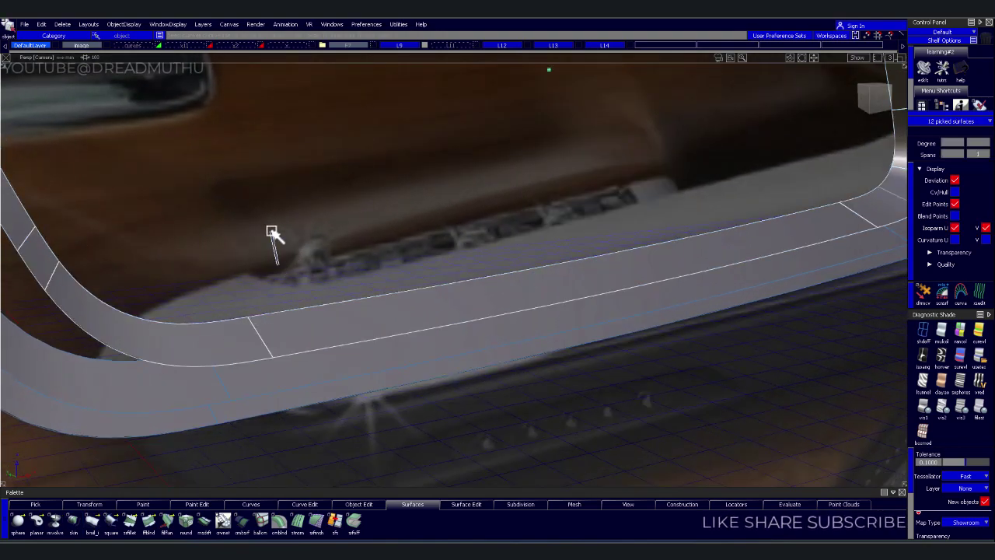
middle_drag(309, 280, 278, 232)
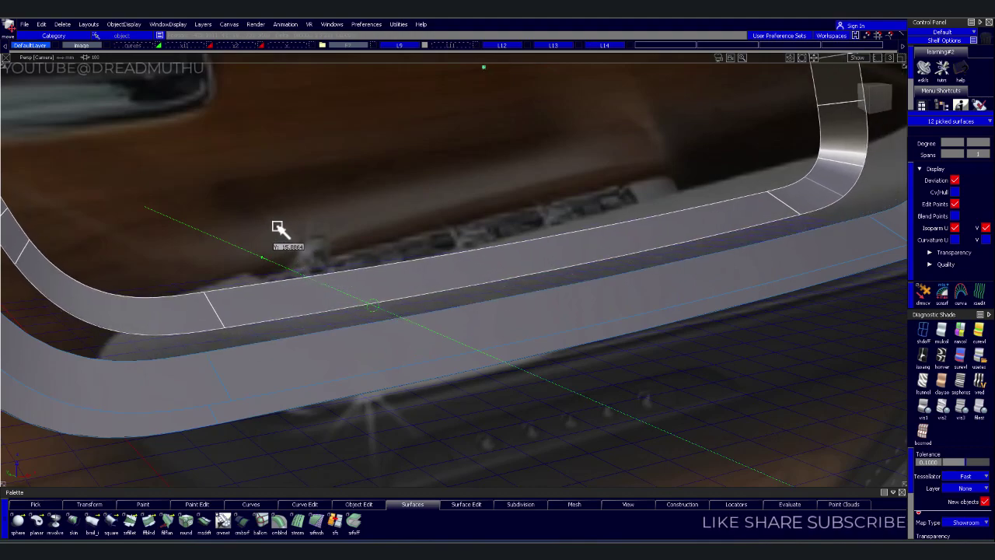
mouse_move(278, 231)
alt+shift+mouse_down()
mouse_move(526, 280)
mouse_move(453, 280)
mouse_move(524, 285)
alt+shift+mouse_up()
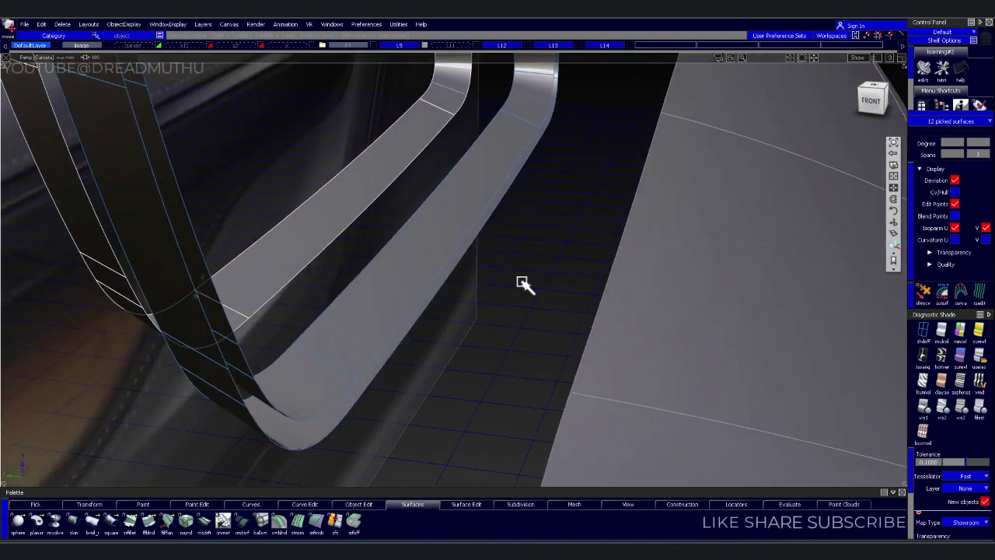
mouse_move(524, 284)
middle_down()
mouse_move(537, 310)
mouse_move(568, 326)
middle_up()
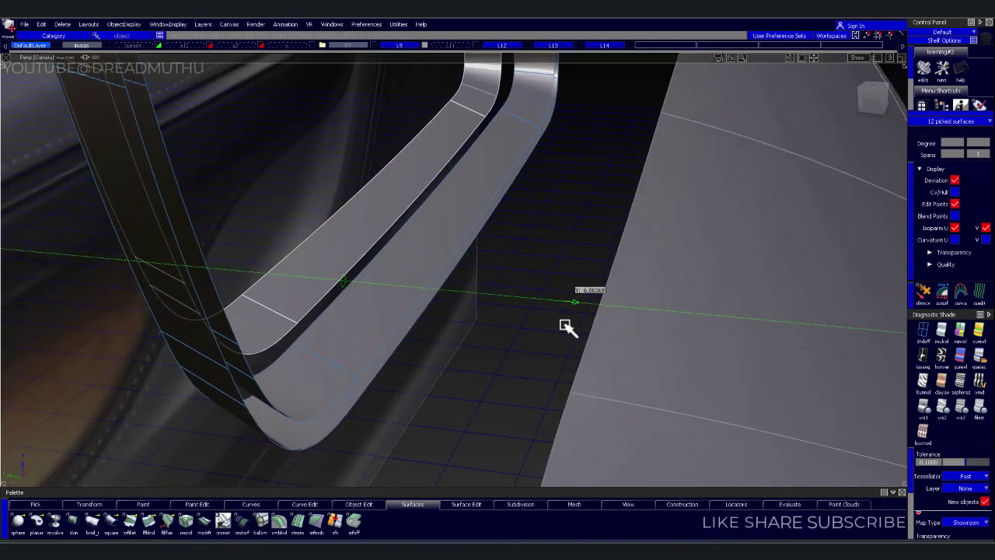
mouse_move(518, 380)
alt+shift+mouse_down()
mouse_move(409, 295)
mouse_move(283, 296)
mouse_move(277, 322)
alt+shift+mouse_up()
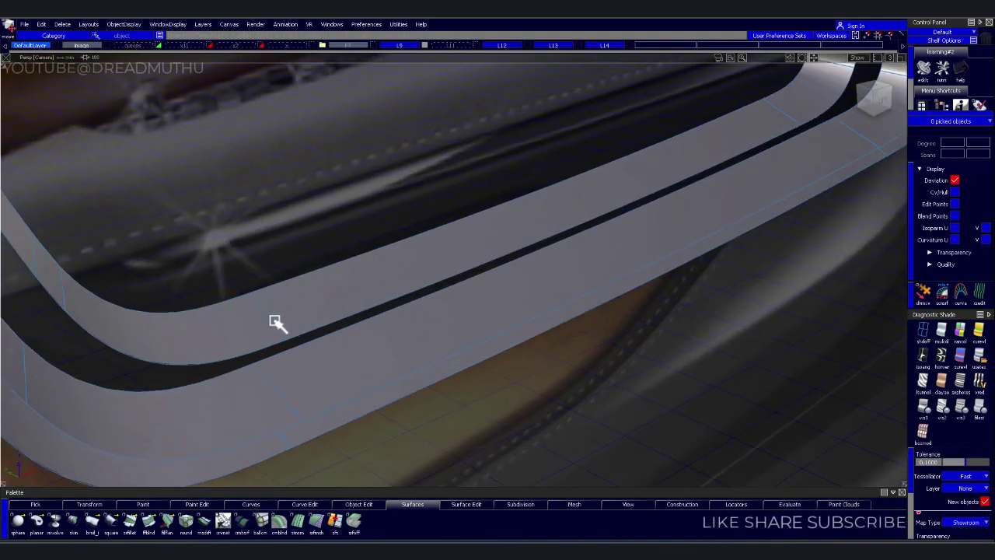
- Align the curved edge of corner piece rail_surf#39 to its neighbouring flange surfaces
click(277, 324)
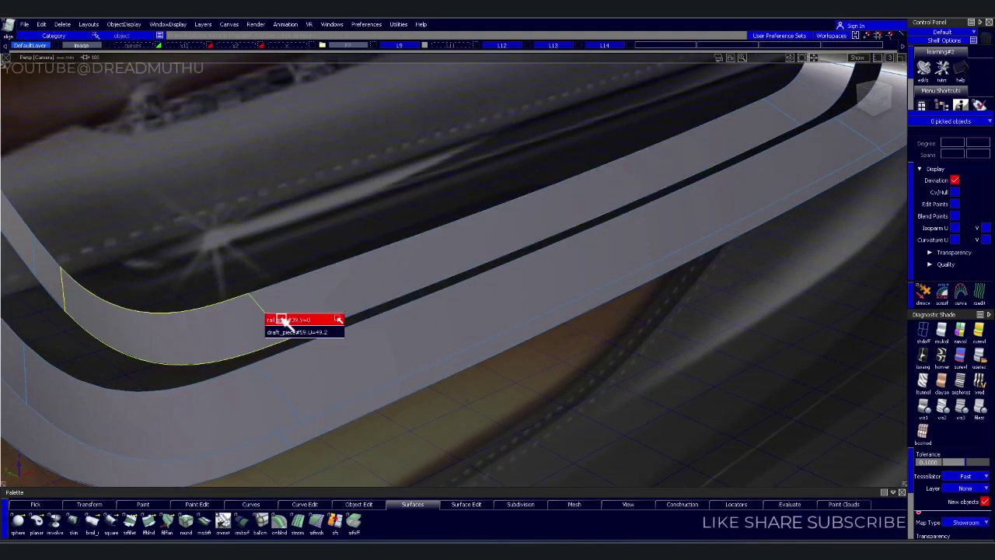
click(280, 319)
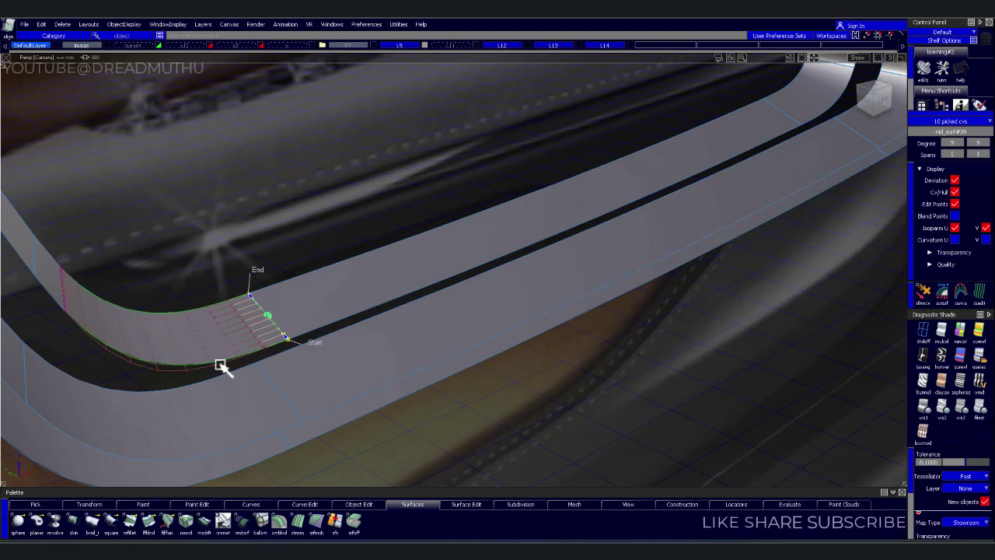
click(259, 326)
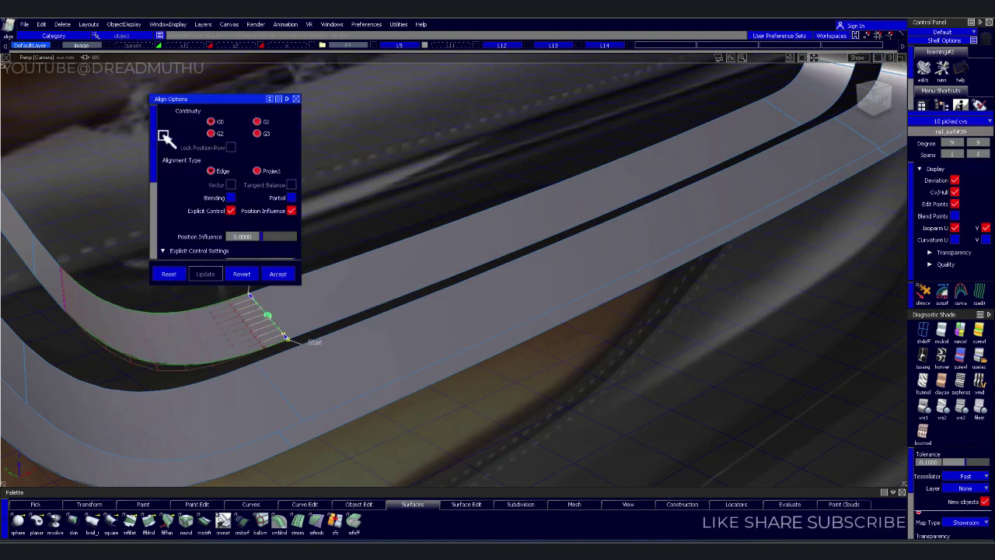
click(72, 302)
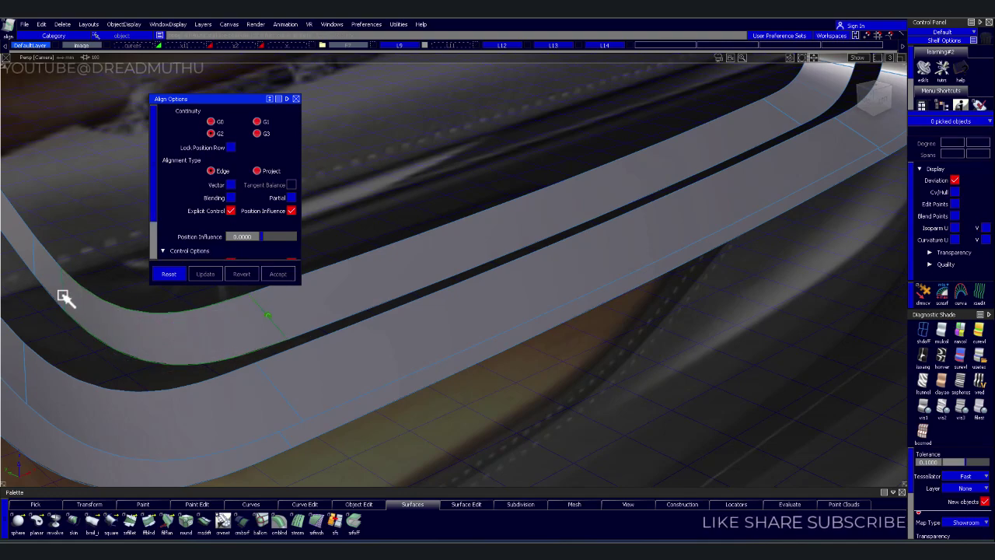
click(64, 297)
click(70, 297)
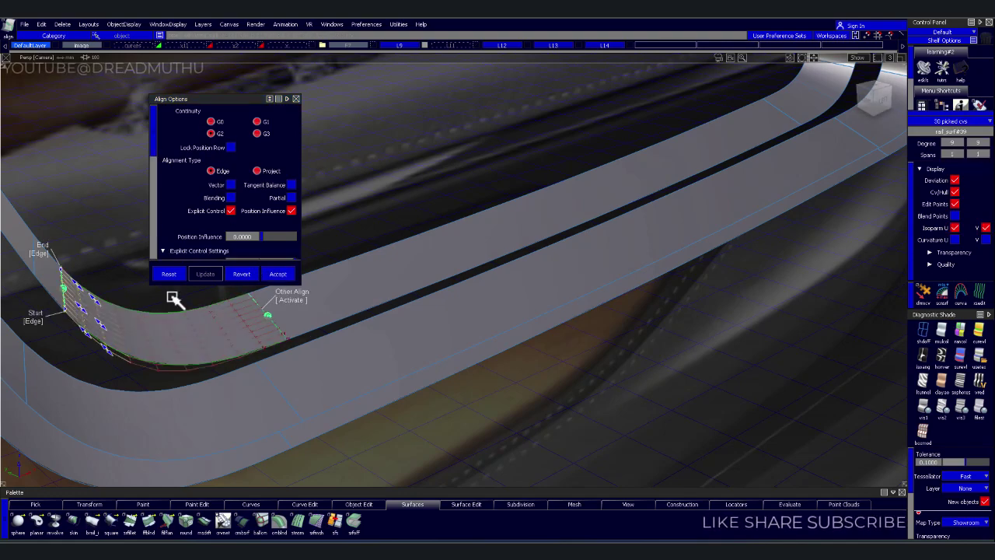
click(274, 334)
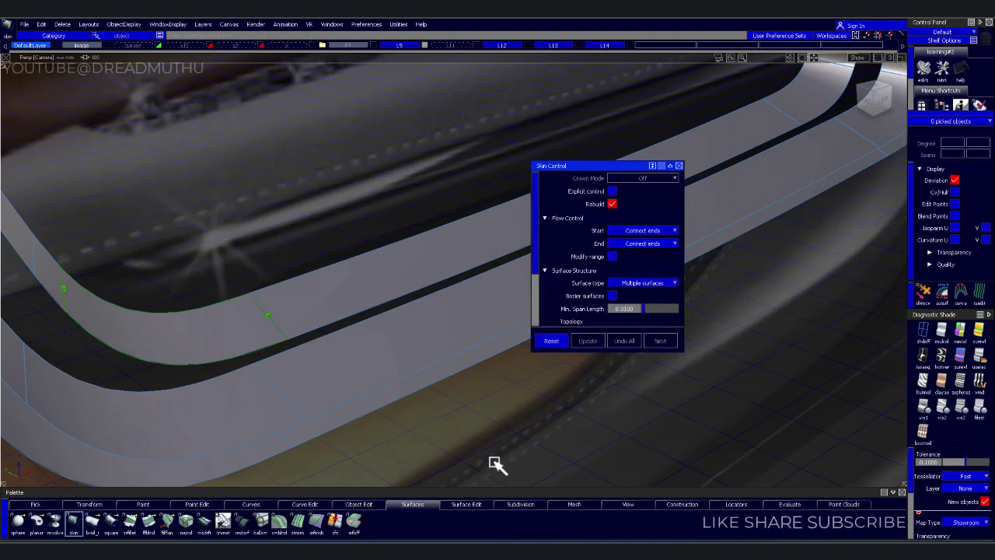
- Skin the upper and long edge curves around the handle loop, discarding a fanned attempt
click(313, 281)
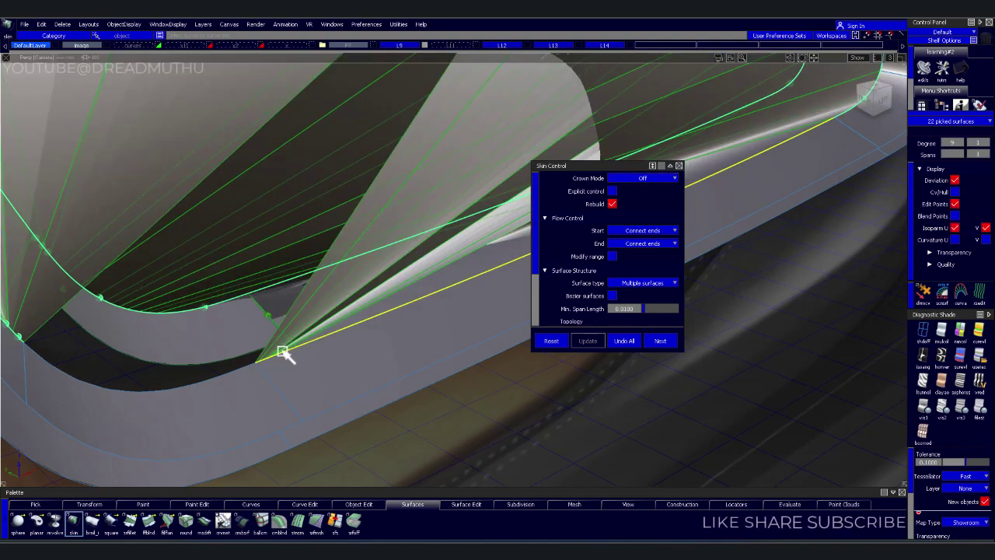
click(621, 340)
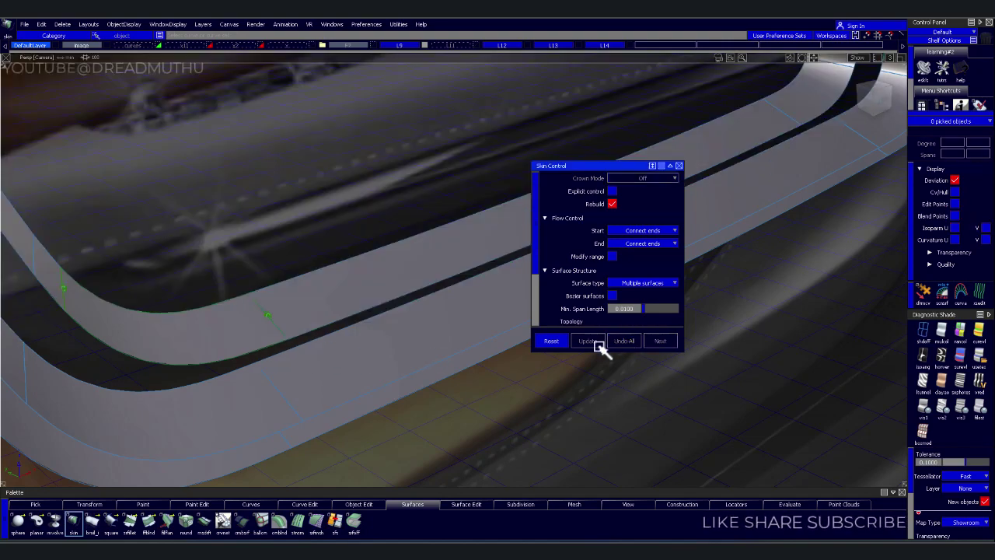
click(372, 388)
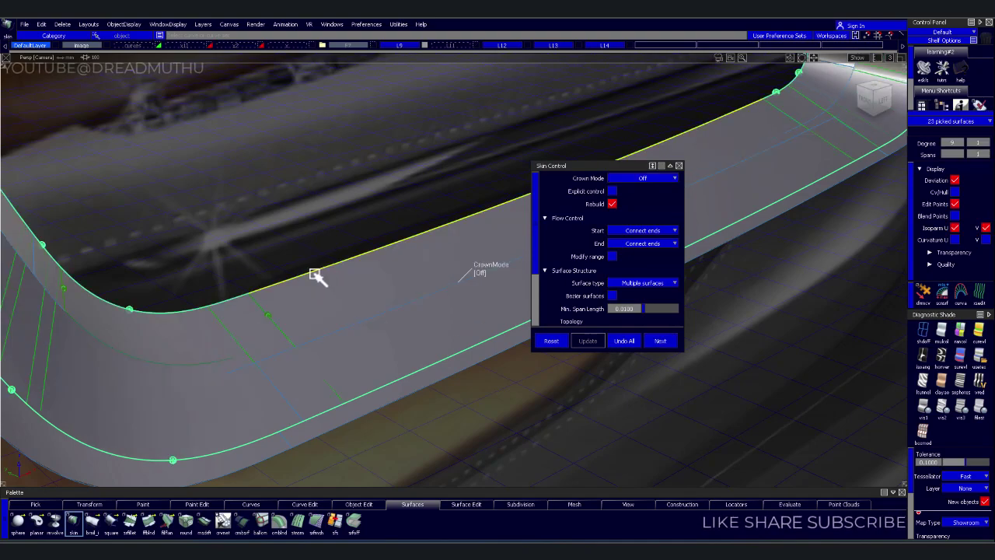
mouse_move(363, 329)
alt+shift+mouse_down()
mouse_move(225, 251)
mouse_move(179, 204)
mouse_move(318, 224)
alt+shift+mouse_up()
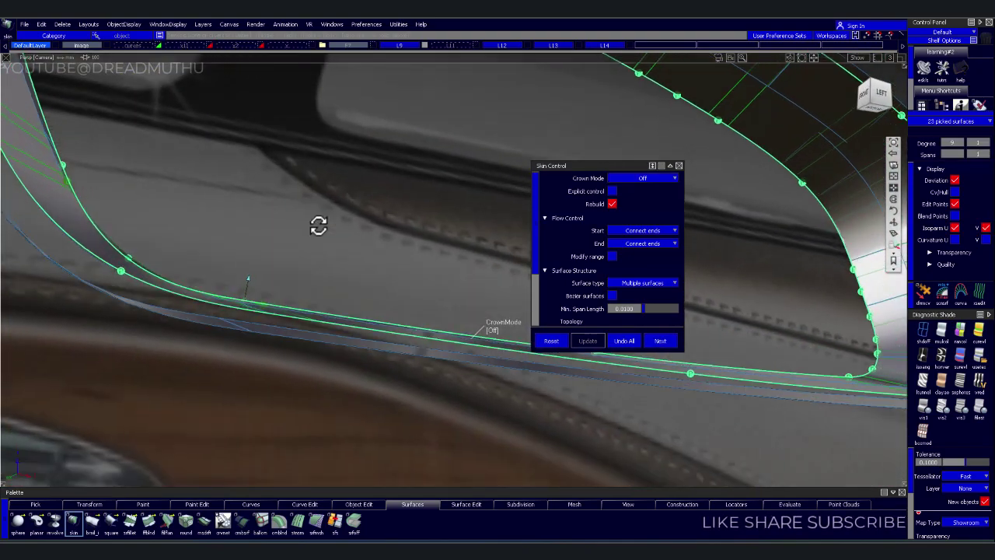
alt+shift+right_drag(317, 225, 318, 262)
alt+shift+middle_drag(318, 262, 333, 313)
mouse_move(333, 313)
alt+shift+right_down()
mouse_move(285, 285)
mouse_move(266, 300)
alt+shift+right_up()
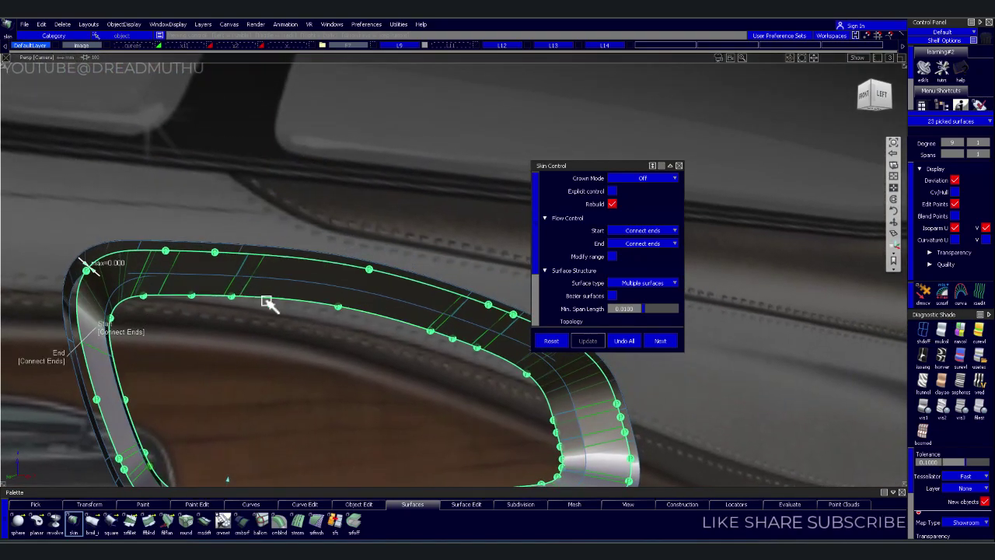
mouse_move(266, 300)
alt+shift+mouse_down()
mouse_move(93, 310)
mouse_move(77, 256)
mouse_move(231, 248)
mouse_move(213, 335)
mouse_move(151, 340)
mouse_move(352, 392)
mouse_move(405, 344)
mouse_move(207, 315)
mouse_move(300, 335)
alt+shift+mouse_up()
- Set the skin band's Crown Mode to Proportional with a 0.0200 crown
key(Escape)
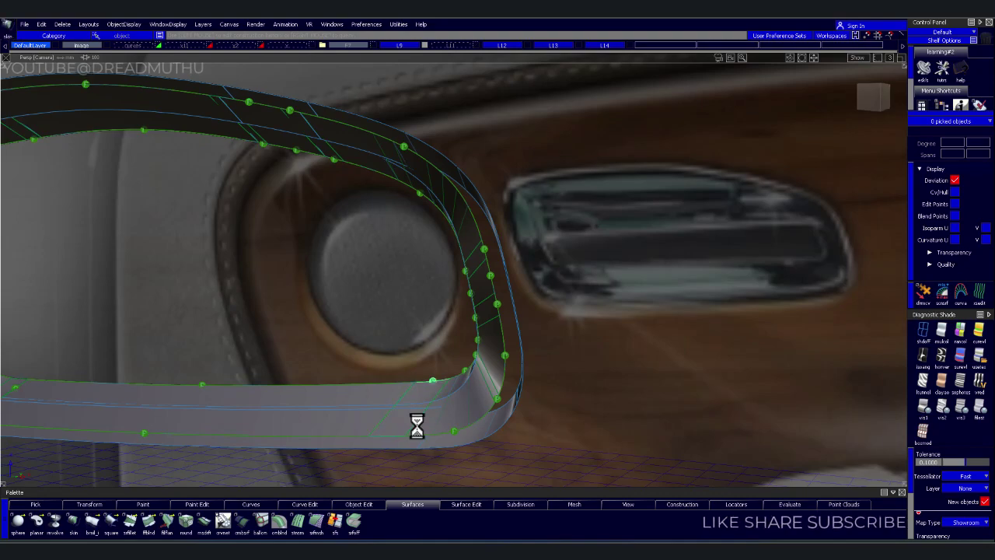
key(ctrl+z)
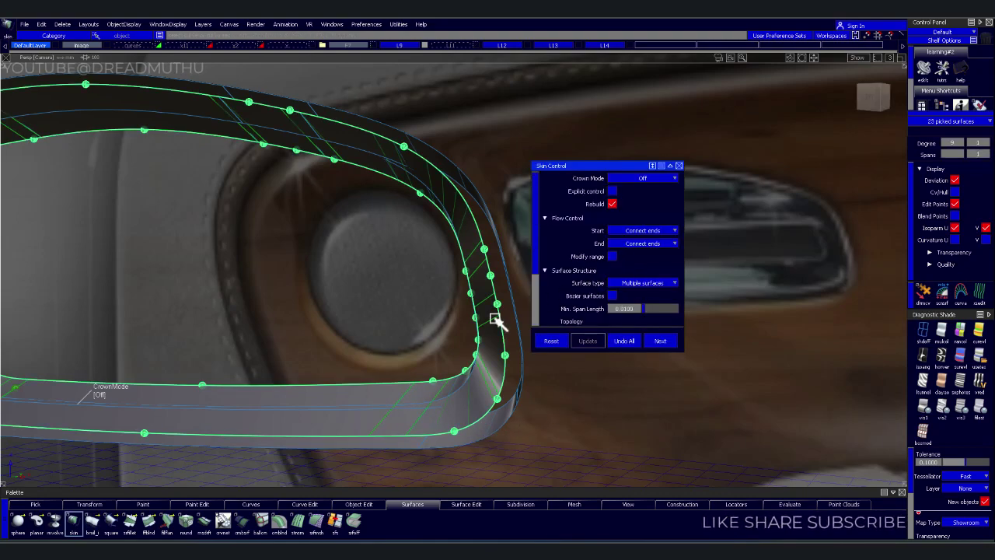
click(109, 381)
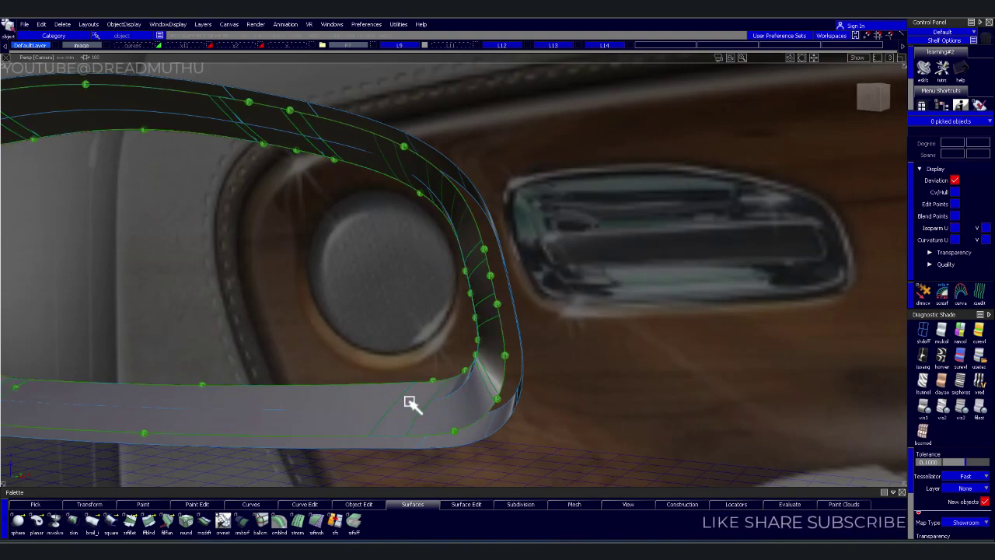
mouse_move(411, 402)
alt+shift+mouse_down()
mouse_move(441, 348)
mouse_move(407, 345)
alt+shift+mouse_up()
drag(428, 284, 406, 311)
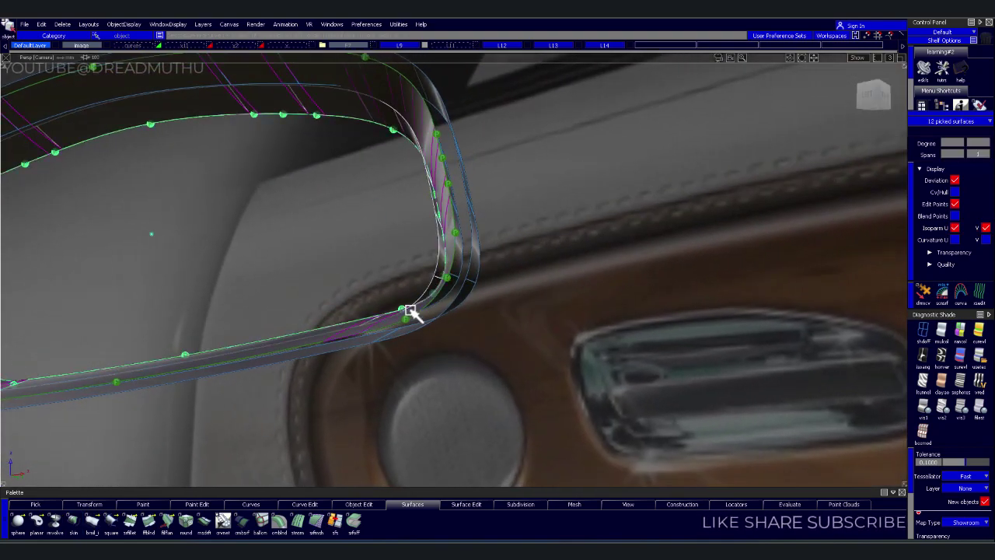
click(289, 44)
click(295, 68)
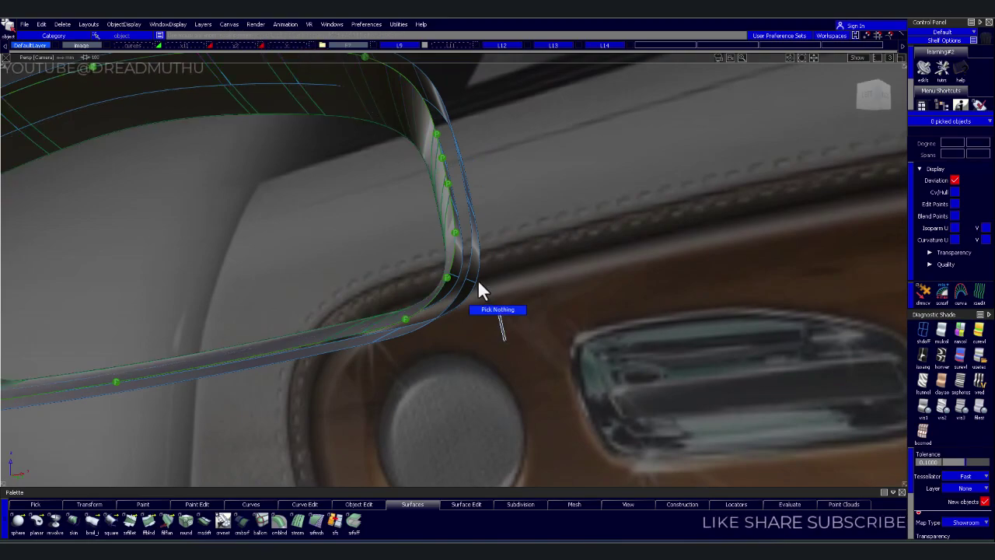
mouse_move(480, 284)
alt+shift+mouse_down()
mouse_move(425, 296)
mouse_move(407, 284)
mouse_move(561, 342)
mouse_move(604, 380)
mouse_move(490, 127)
alt+shift+mouse_up()
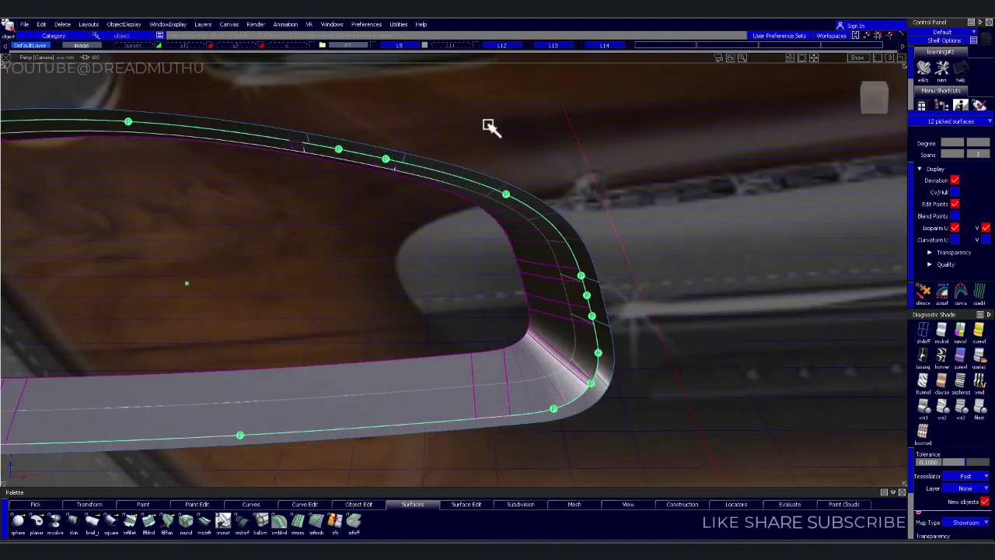
click(295, 47)
click(295, 64)
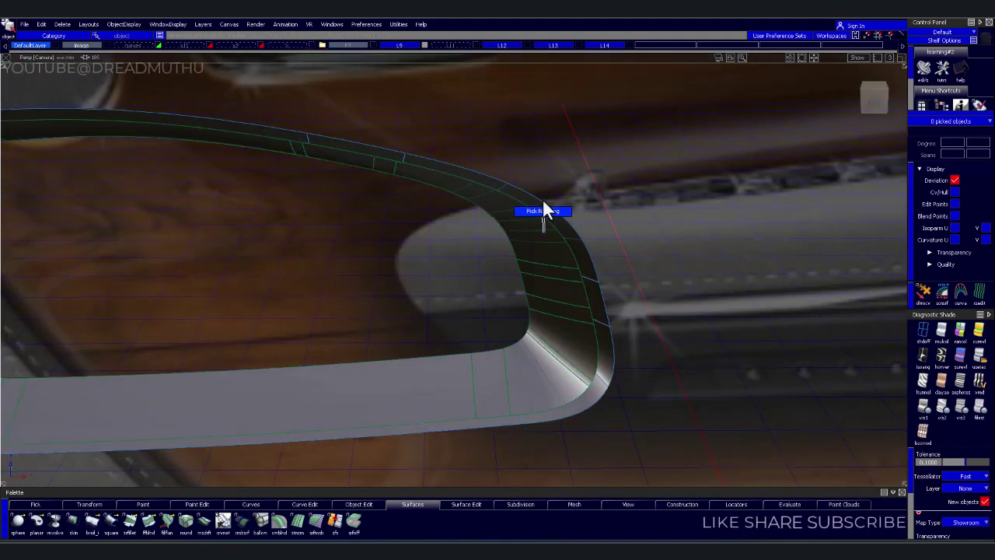
mouse_move(547, 207)
alt+shift+mouse_down()
mouse_move(581, 151)
mouse_move(617, 216)
alt+shift+mouse_up()
alt+shift+middle_drag(617, 215, 544, 197)
mouse_move(544, 197)
alt+shift+right_down()
mouse_move(459, 282)
mouse_move(555, 331)
alt+shift+right_up()
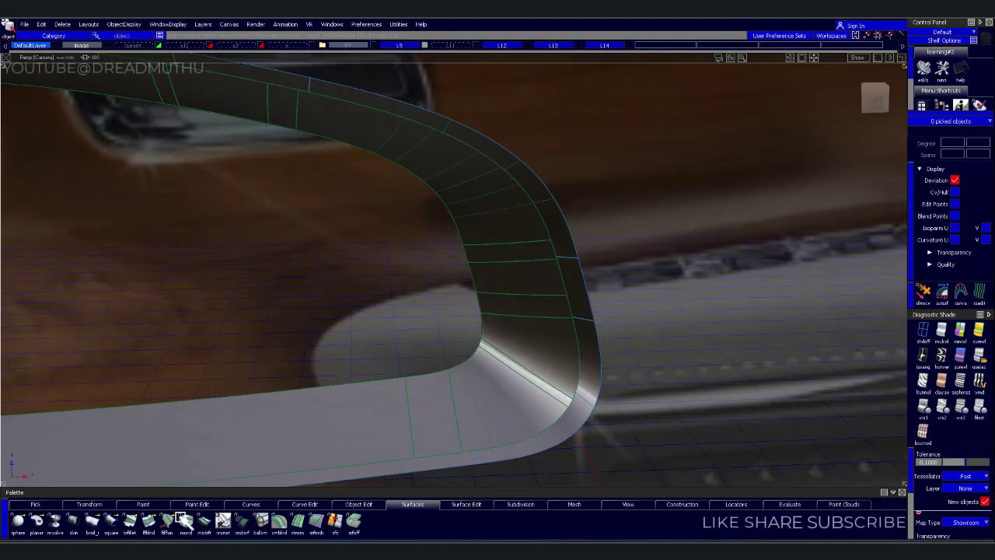
- Skin a surface across the two trim corner edges and check it from the Left view
click(73, 521)
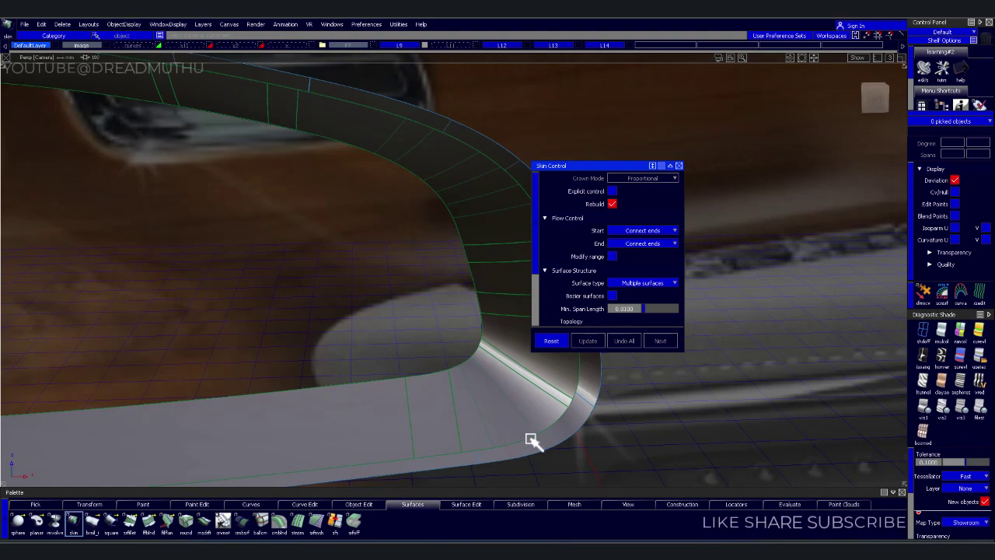
click(579, 385)
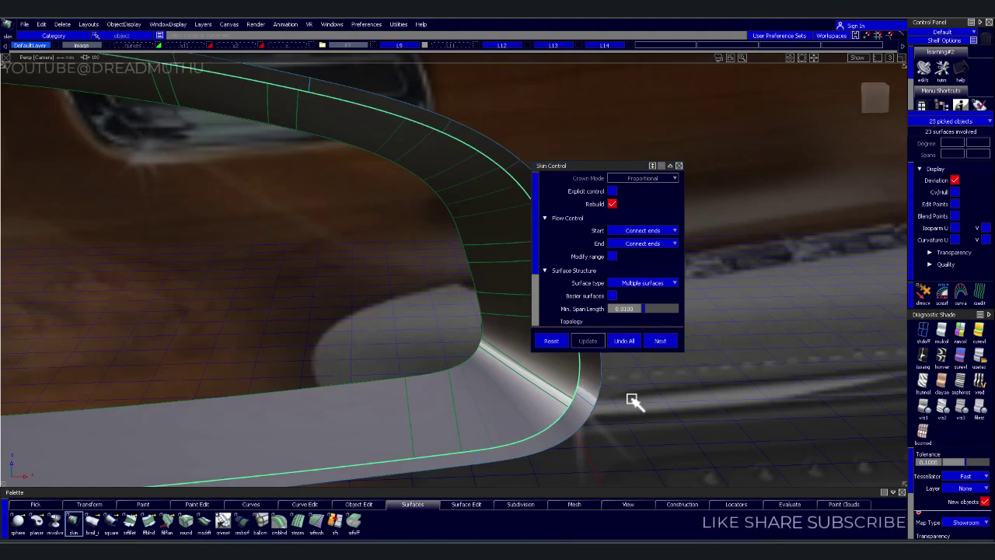
click(633, 400)
mouse_move(628, 435)
alt+shift+mouse_down()
mouse_move(506, 362)
mouse_move(446, 402)
mouse_move(466, 410)
mouse_move(466, 388)
mouse_move(351, 356)
mouse_move(315, 370)
alt+shift+mouse_up()
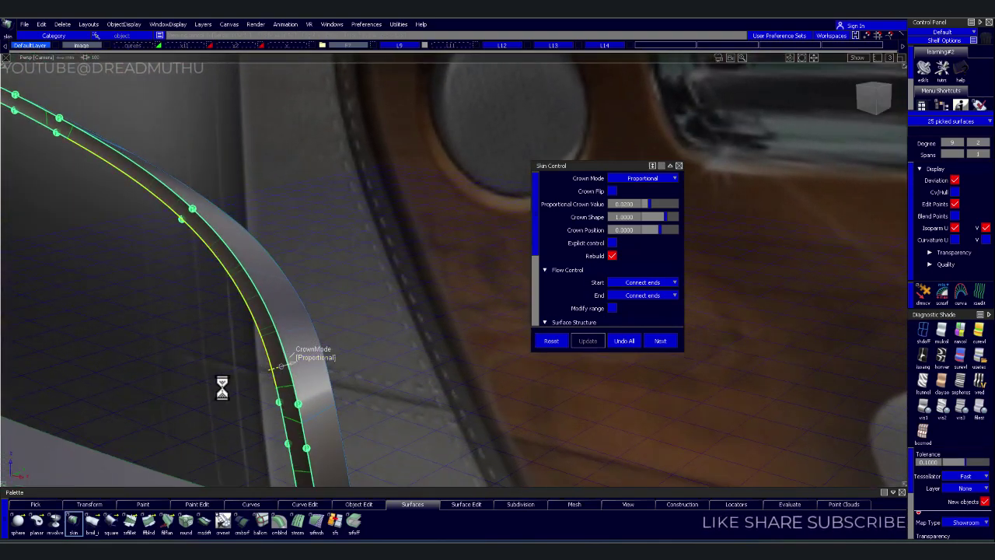
click(363, 314)
mouse_move(291, 380)
alt+shift+mouse_down()
mouse_move(407, 381)
mouse_move(320, 295)
mouse_move(424, 305)
mouse_move(397, 402)
mouse_move(382, 391)
alt+shift+mouse_up()
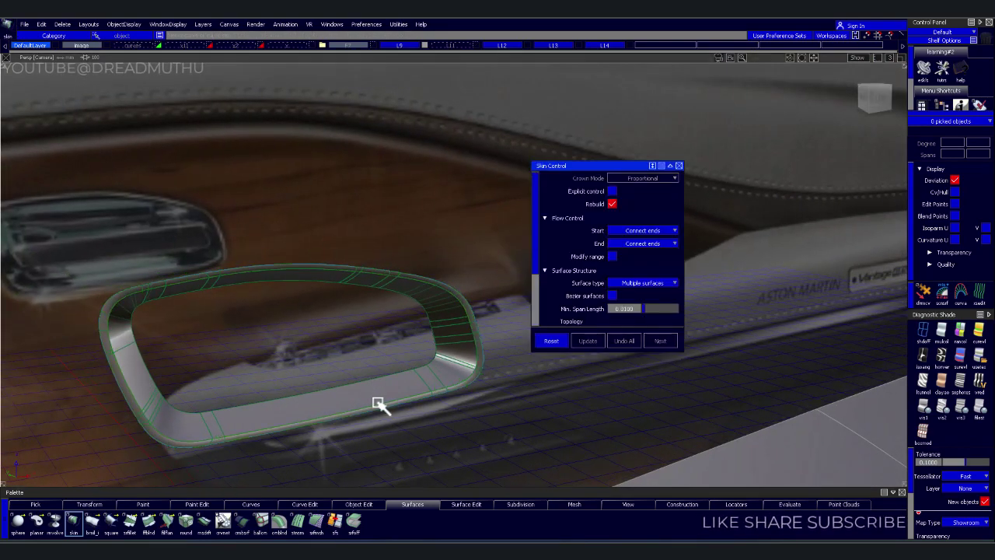
drag(873, 95, 483, 246)
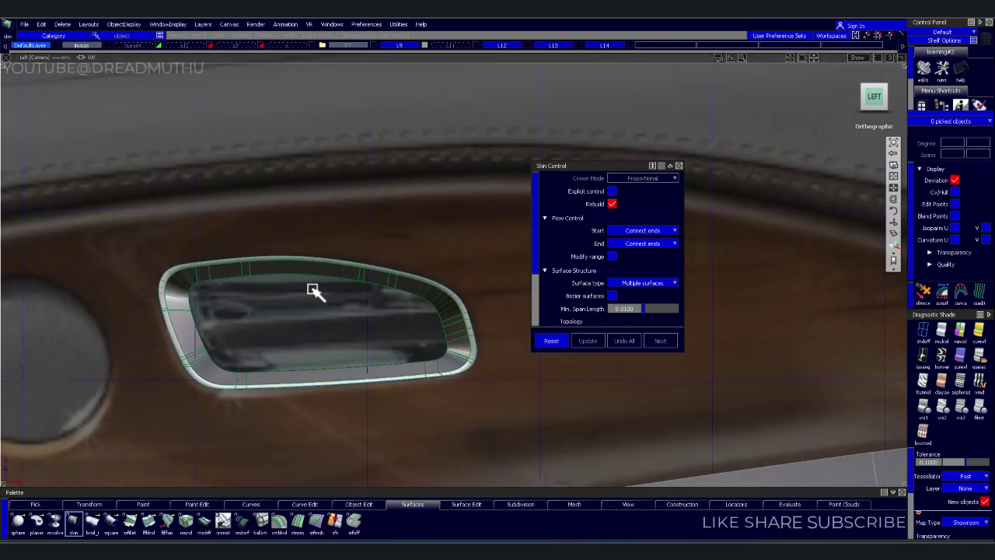
alt+shift+drag(339, 227, 354, 450)
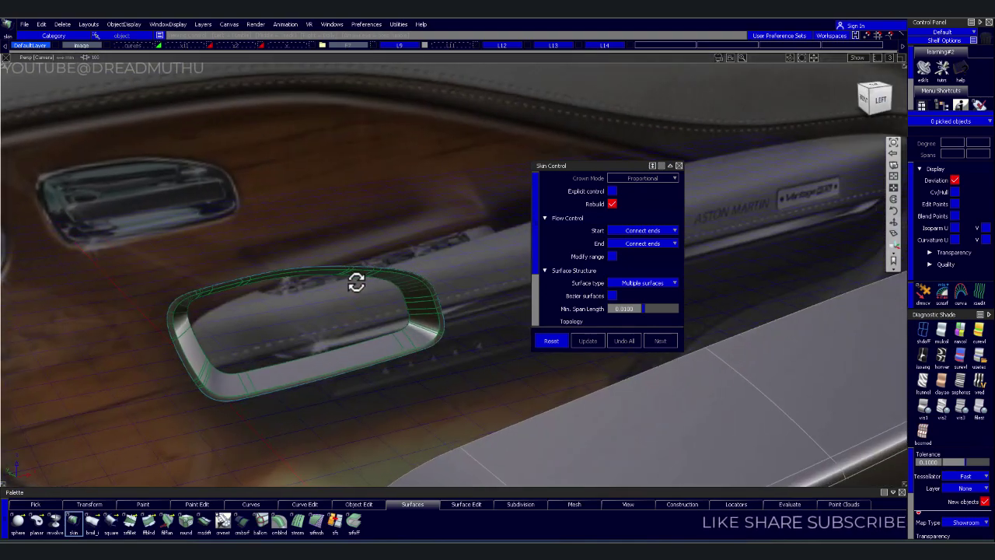
- Start a G2 curvature round with initial radius 2.5 and pick the recess edges
click(185, 526)
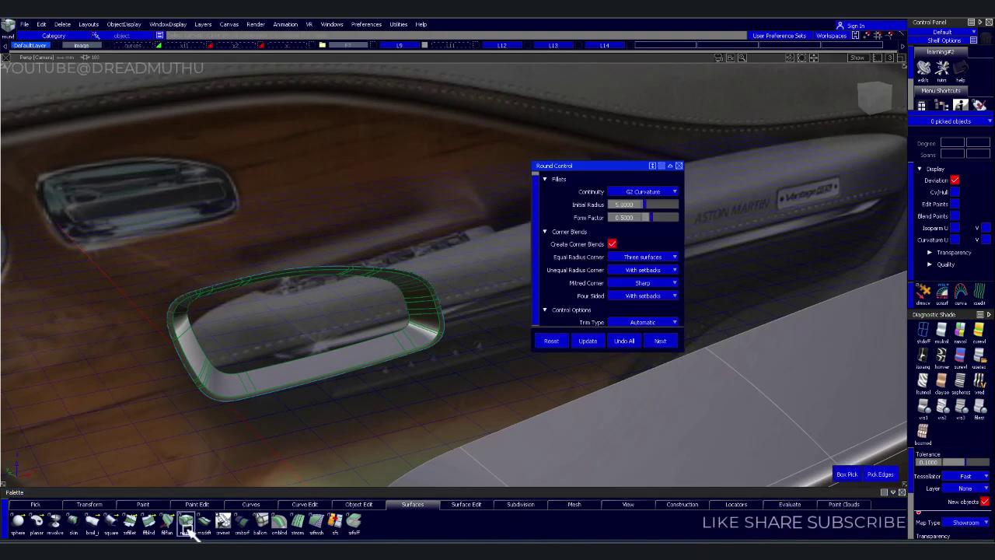
click(634, 203)
text(2.5)
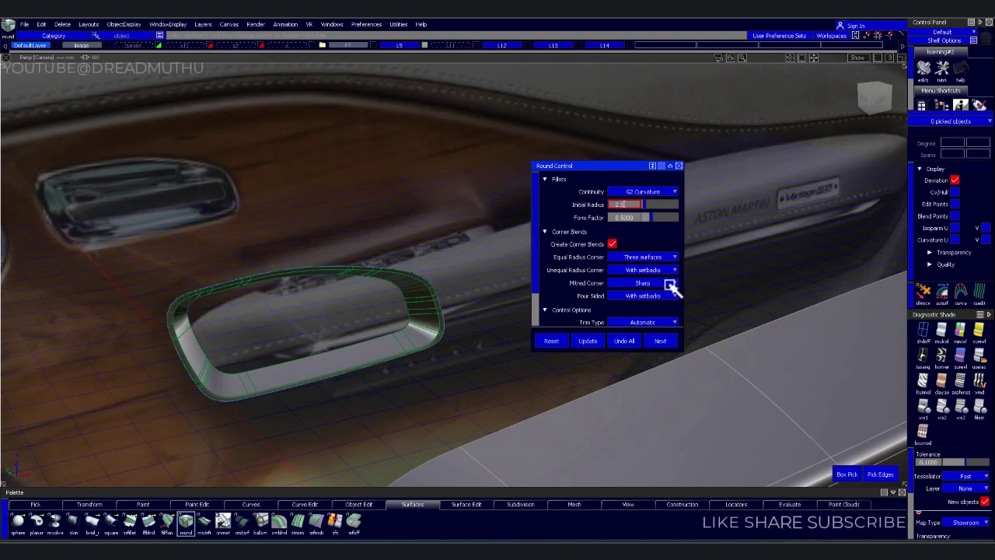
key(Return)
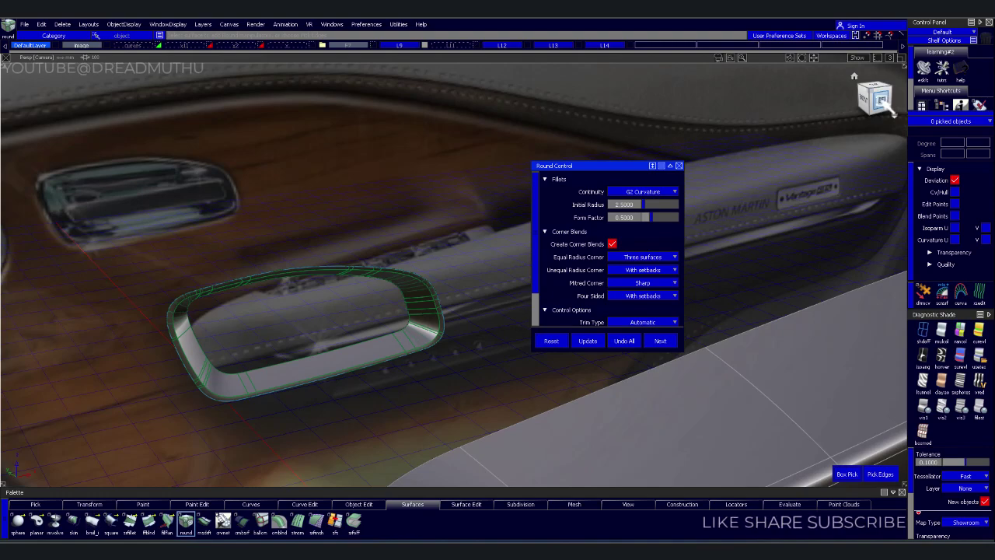
click(489, 444)
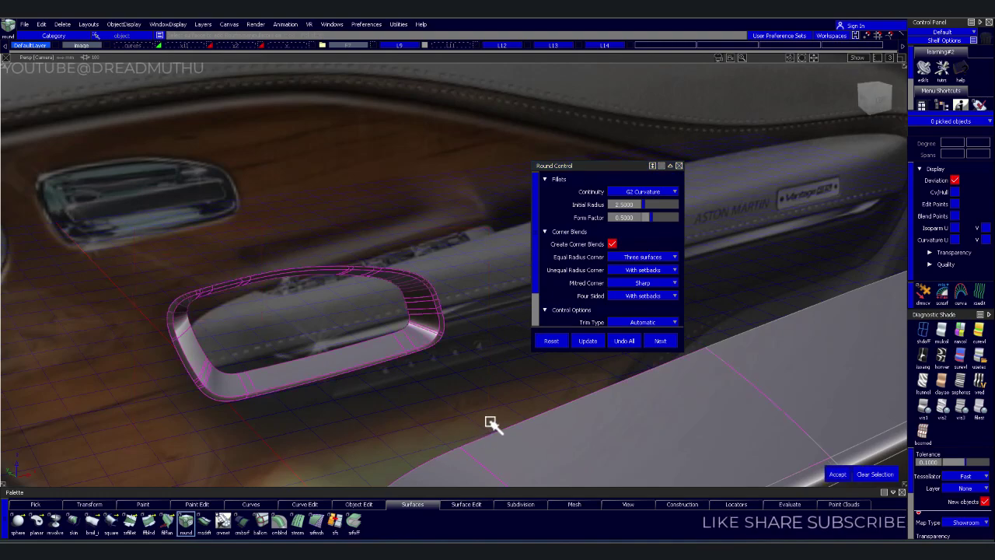
key(Return)
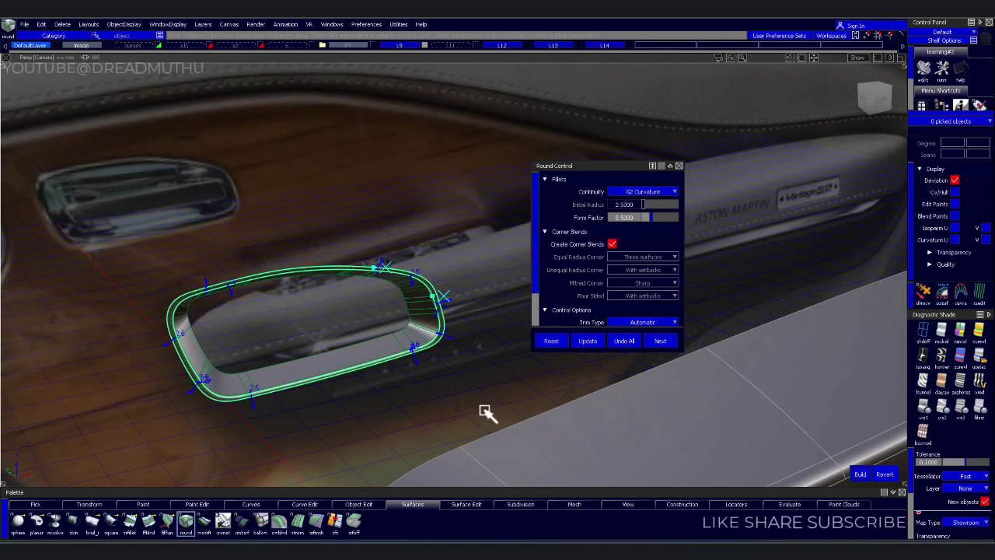
- Inspect the previewed fillet along the recess edge, then build the 2.5 radius round
alt+shift+drag(469, 367, 451, 353)
alt+shift+right_drag(451, 353, 382, 363)
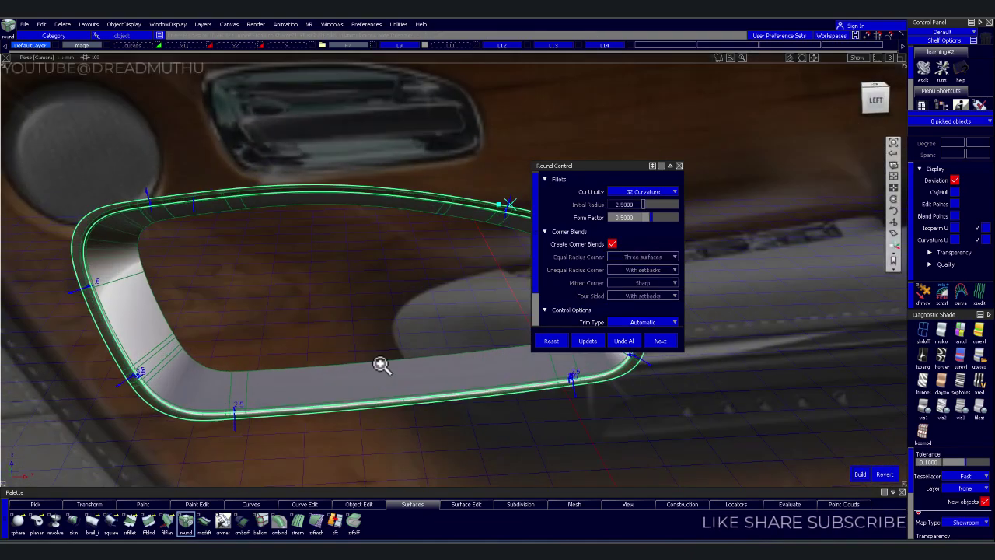
alt+shift+middle_drag(382, 363, 393, 341)
alt+shift+right_drag(394, 342, 252, 358)
alt+shift+middle_drag(252, 358, 240, 338)
alt+shift+right_drag(240, 337, 164, 344)
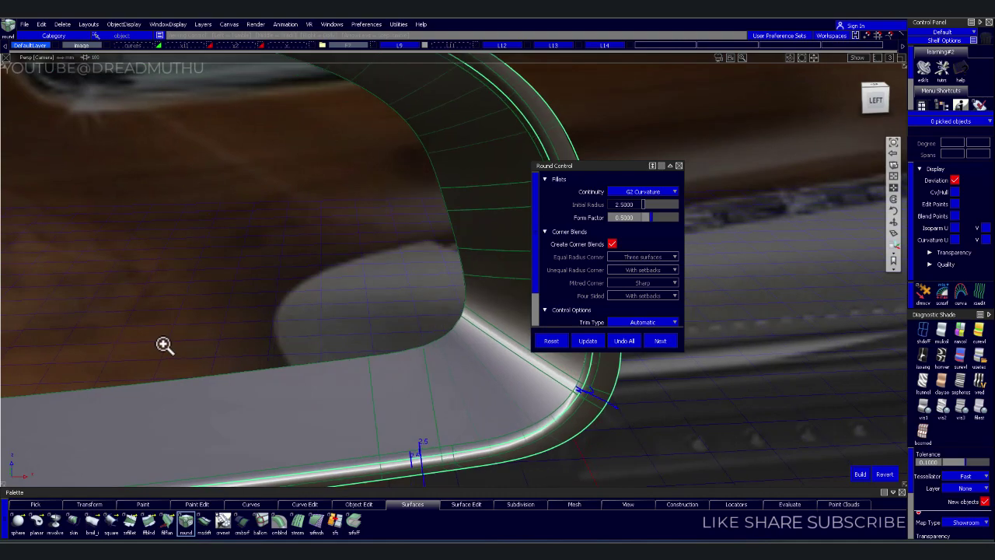
alt+shift+middle_drag(164, 344, 21, 351)
mouse_move(174, 335)
alt+shift+middle_down()
mouse_move(285, 300)
mouse_move(411, 389)
alt+shift+middle_up()
alt+shift+right_drag(411, 388, 309, 366)
alt+shift+middle_drag(310, 367, 300, 313)
alt+shift+drag(300, 313, 218, 339)
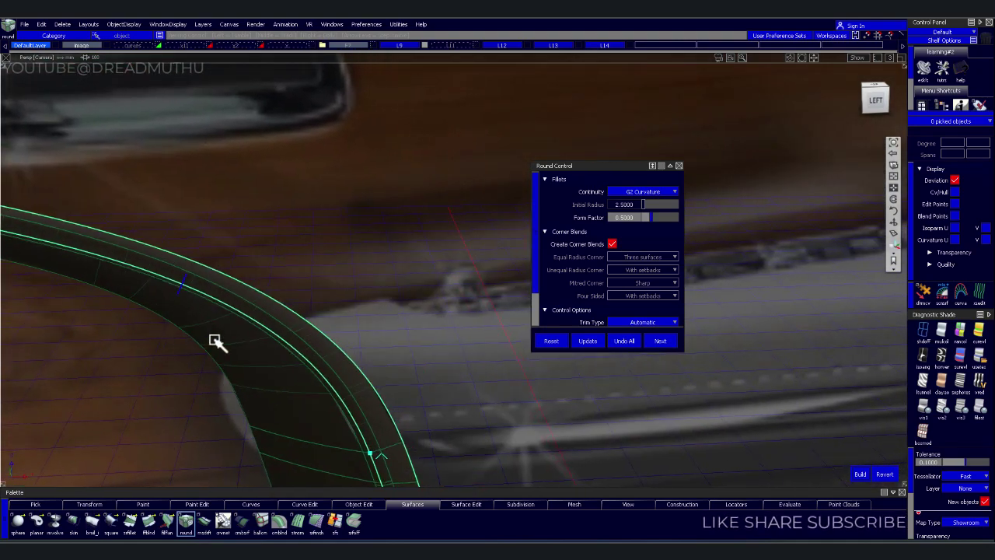
alt+shift+right_drag(217, 340, 218, 338)
alt+shift+middle_drag(218, 338, 240, 322)
mouse_move(239, 322)
alt+shift+mouse_down()
mouse_move(262, 378)
mouse_move(277, 366)
alt+shift+mouse_up()
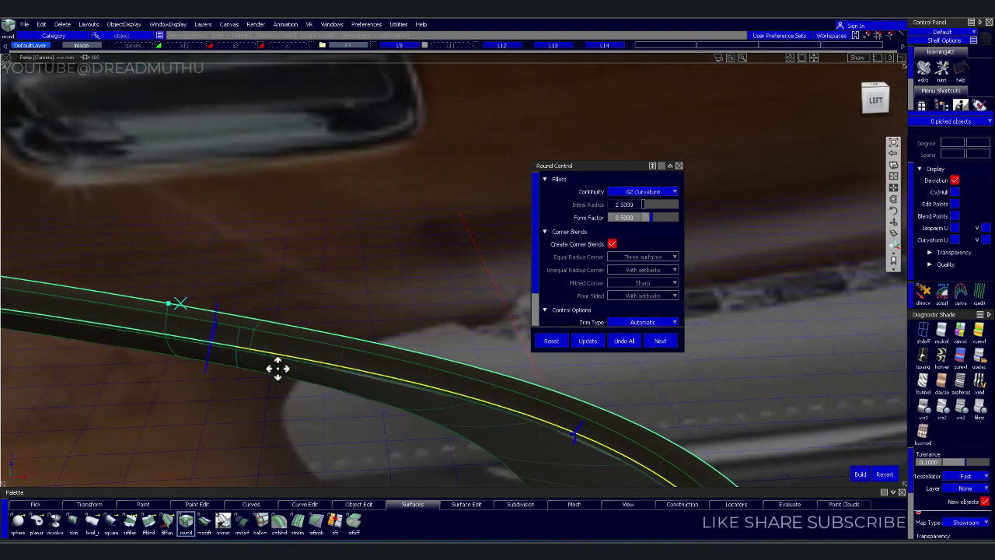
alt+shift+right_drag(278, 366, 280, 365)
click(328, 359)
- Check the built fillet's bend and pick the rounded edge again for editing
mouse_move(345, 337)
alt+shift+mouse_down()
mouse_move(406, 406)
mouse_move(335, 324)
mouse_move(259, 302)
mouse_move(309, 318)
mouse_move(389, 262)
alt+shift+mouse_up()
alt+shift+right_drag(388, 262, 403, 232)
mouse_move(404, 231)
alt+shift+mouse_down()
mouse_move(436, 213)
mouse_move(406, 244)
mouse_move(411, 257)
mouse_move(267, 304)
mouse_move(378, 304)
mouse_move(432, 288)
alt+shift+mouse_up()
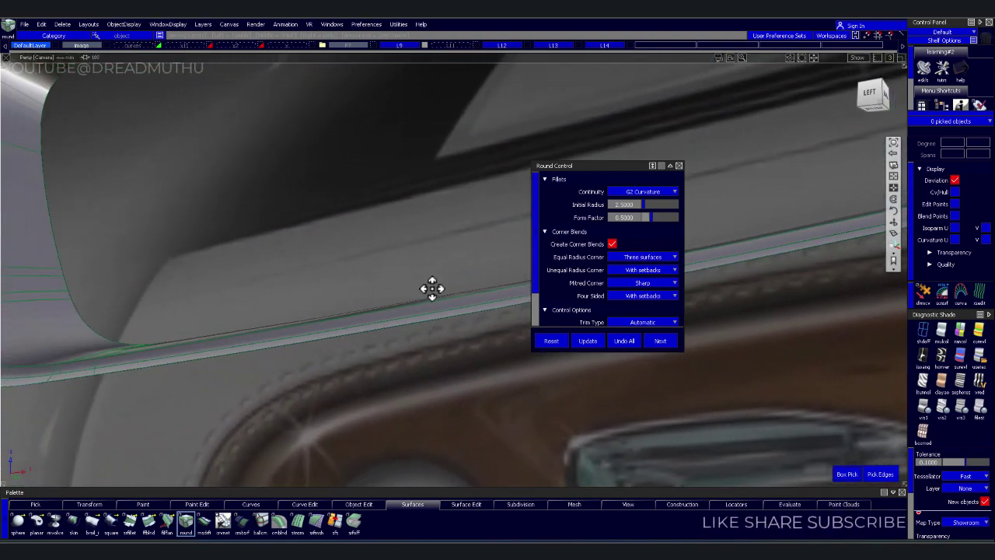
mouse_move(143, 308)
alt+shift+mouse_down()
mouse_move(160, 303)
mouse_move(322, 335)
mouse_move(231, 324)
mouse_move(265, 370)
mouse_move(396, 418)
mouse_move(403, 451)
mouse_move(386, 480)
mouse_move(256, 443)
mouse_move(176, 349)
mouse_move(332, 357)
mouse_move(332, 393)
alt+shift+mouse_up()
click(332, 399)
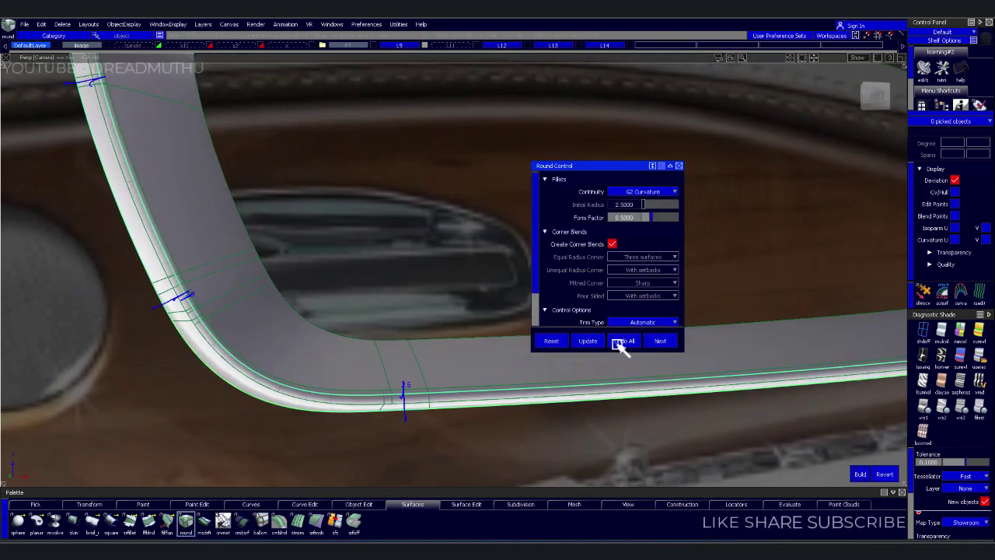
- Undo all the 2.5 fillets and box-select the recess edges again
click(620, 344)
mouse_move(415, 307)
alt+shift+mouse_down()
mouse_move(426, 322)
mouse_move(519, 290)
alt+shift+mouse_up()
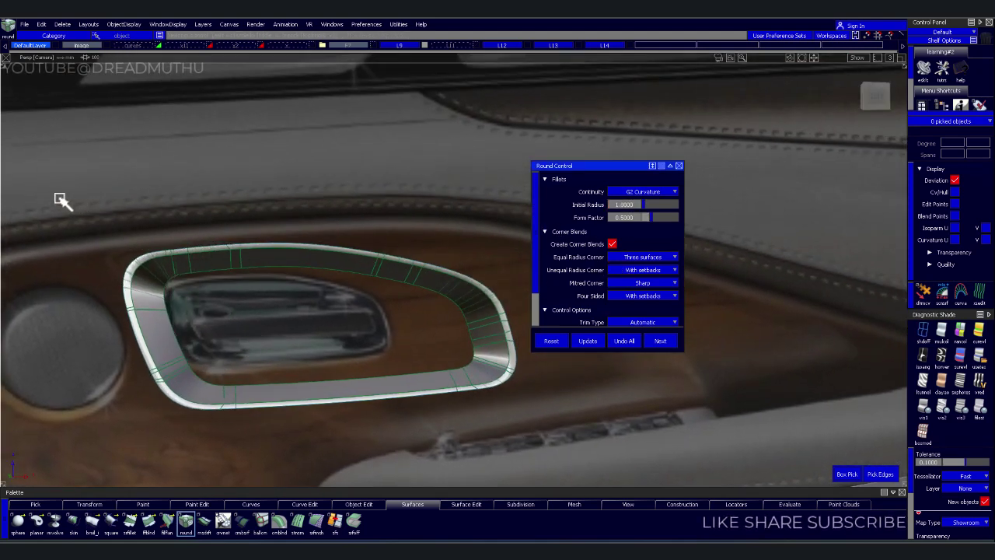
drag(56, 196, 562, 470)
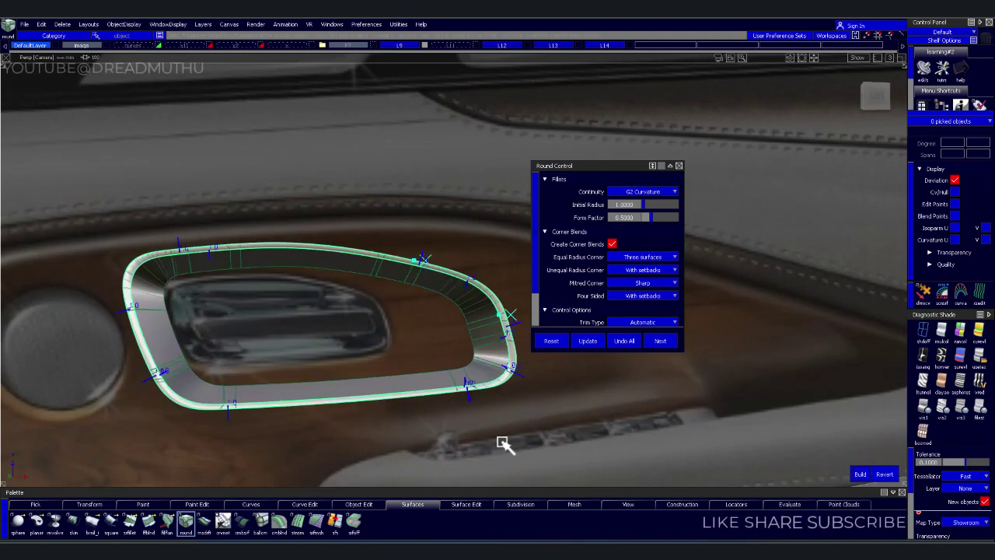
- Pick the recess edges and build the tighter 1.0 radius round, checking it along the armrest
alt+shift+drag(535, 393, 378, 427)
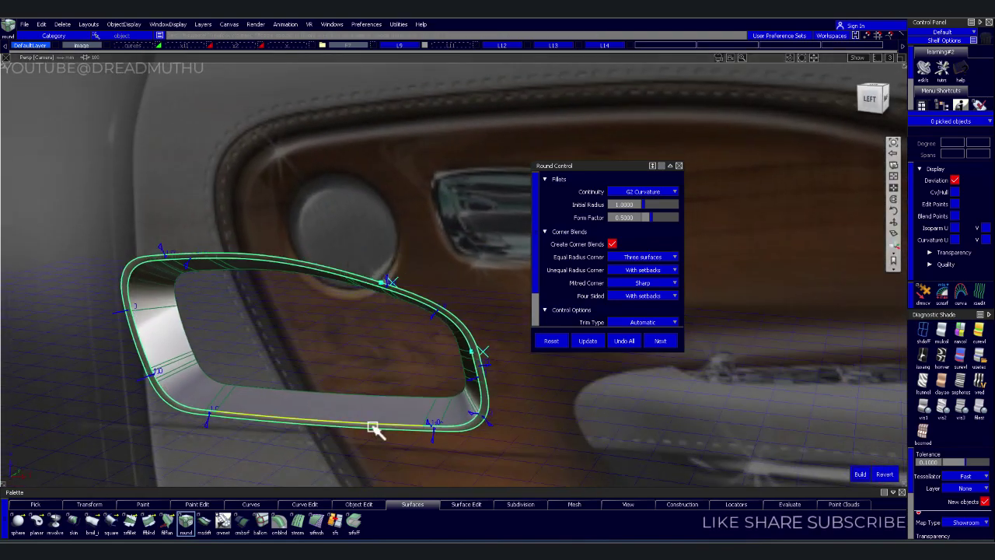
alt+shift+right_drag(377, 427, 443, 389)
alt+shift+drag(444, 389, 158, 394)
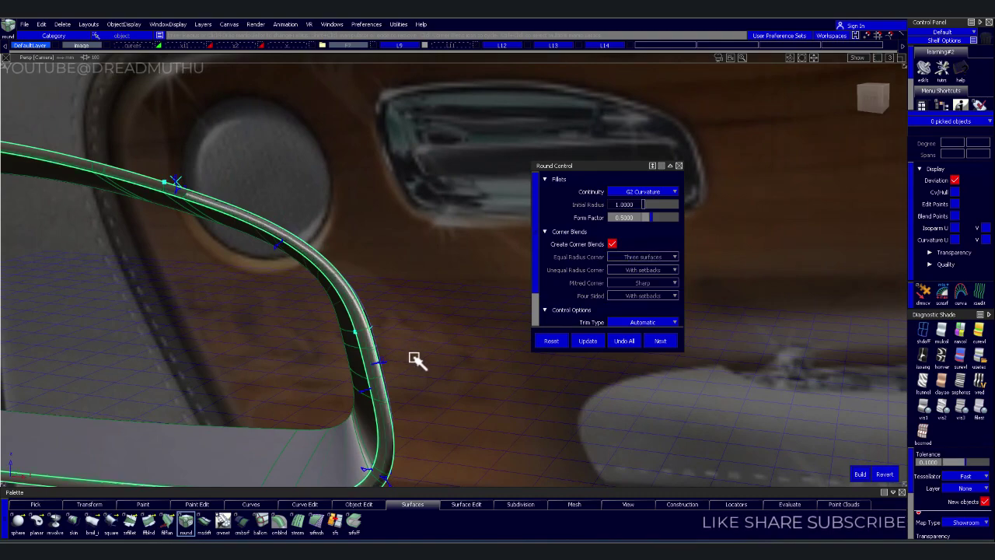
mouse_move(415, 404)
alt+shift+mouse_down()
mouse_move(405, 331)
mouse_move(412, 307)
alt+shift+mouse_up()
alt+shift+middle_drag(412, 307, 400, 298)
mouse_move(400, 298)
alt+shift+right_down()
mouse_move(333, 334)
mouse_move(389, 334)
alt+shift+right_up()
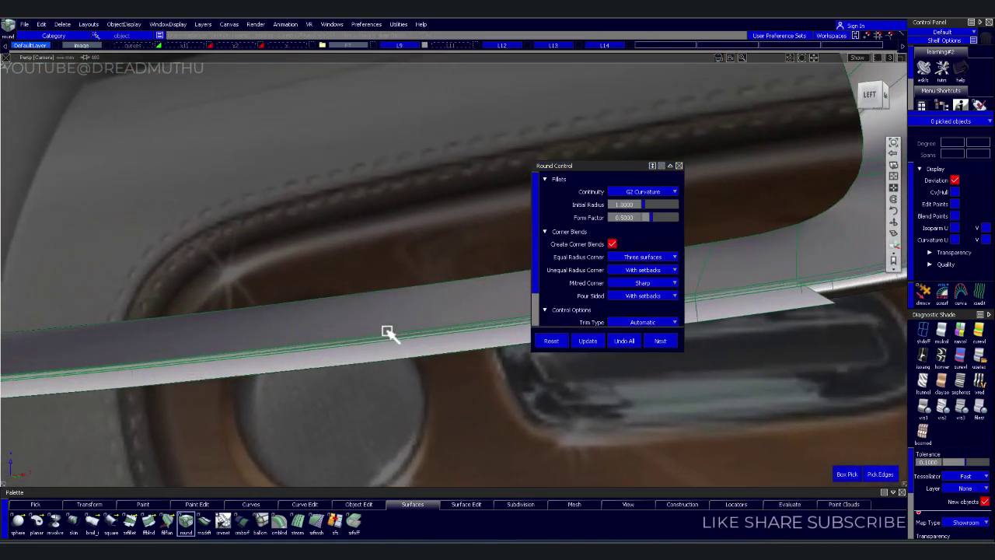
alt+shift+middle_drag(389, 333, 81, 339)
mouse_move(81, 339)
alt+shift+mouse_down()
mouse_move(216, 345)
mouse_move(78, 349)
mouse_move(211, 349)
alt+shift+mouse_up()
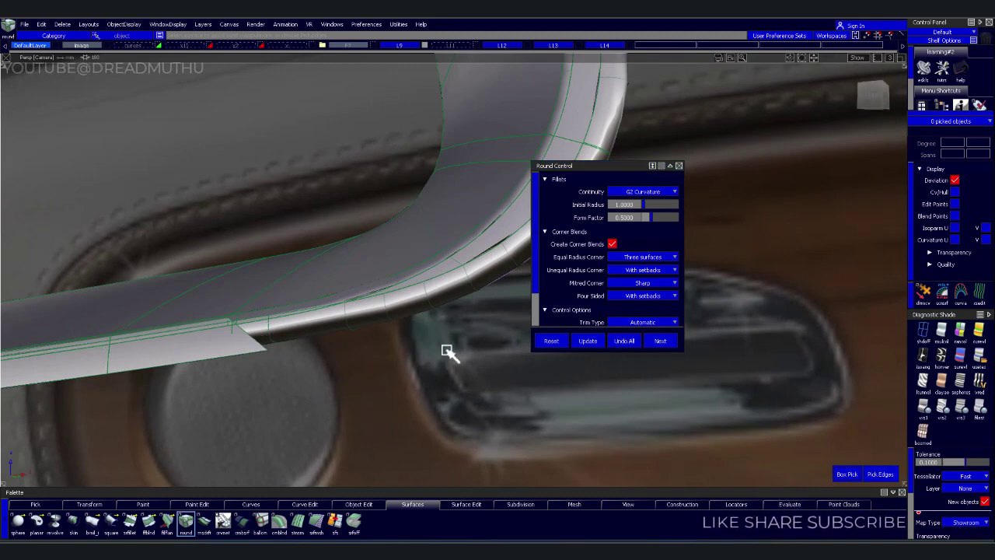
click(439, 300)
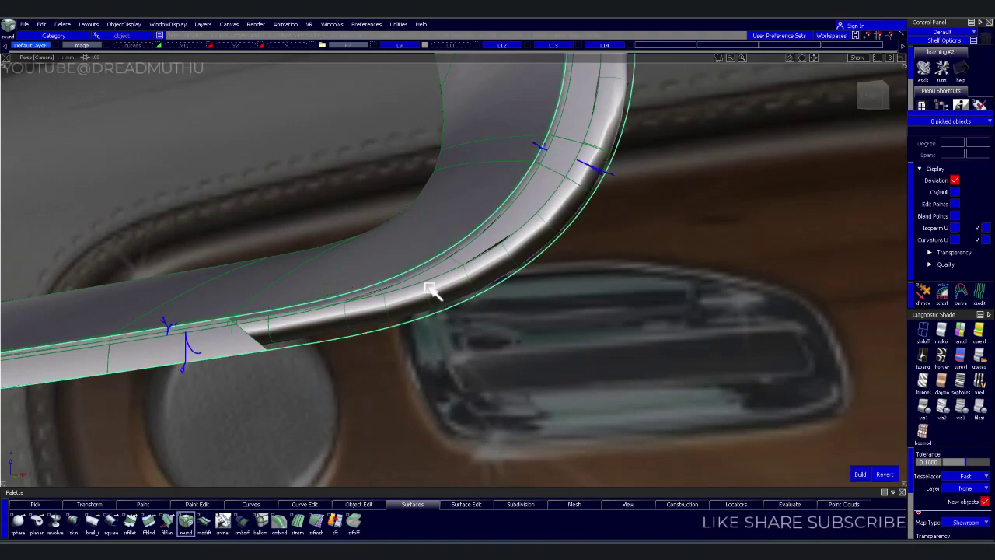
click(625, 346)
mouse_move(388, 351)
alt+shift+mouse_down()
mouse_move(344, 338)
mouse_move(174, 351)
mouse_move(412, 325)
mouse_move(275, 355)
mouse_move(335, 382)
mouse_move(526, 362)
mouse_move(415, 374)
mouse_move(466, 378)
mouse_move(451, 358)
mouse_move(386, 398)
mouse_move(420, 407)
mouse_move(355, 396)
mouse_move(442, 360)
mouse_move(342, 287)
mouse_move(350, 313)
mouse_move(318, 311)
mouse_move(266, 415)
mouse_move(296, 358)
mouse_move(275, 359)
mouse_move(332, 330)
alt+shift+mouse_up()
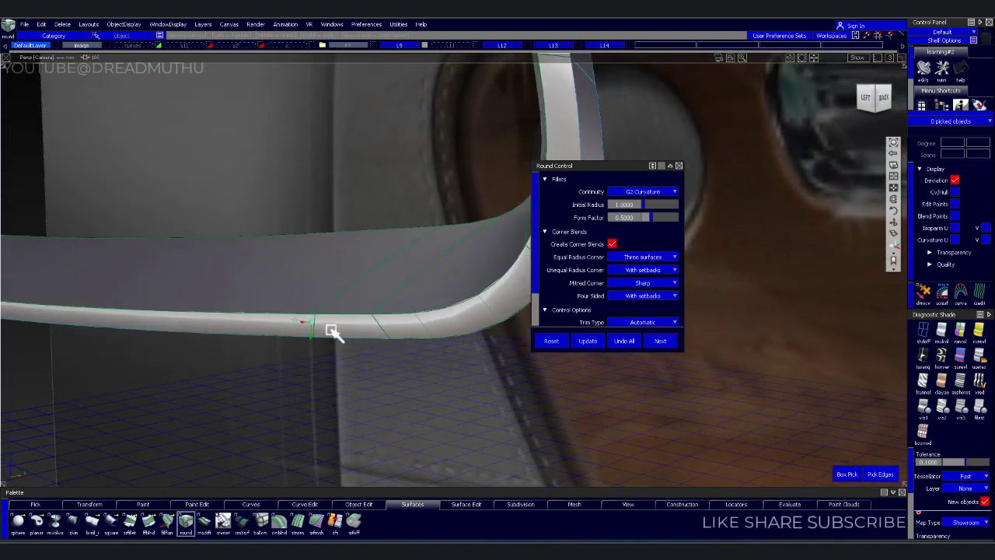
mouse_move(390, 340)
alt+shift+mouse_down()
mouse_move(426, 369)
mouse_move(446, 360)
mouse_move(166, 261)
alt+shift+mouse_up()
- Box-select the recess surfaces and round them with a 0.5 initial radius
drag(146, 177, 467, 405)
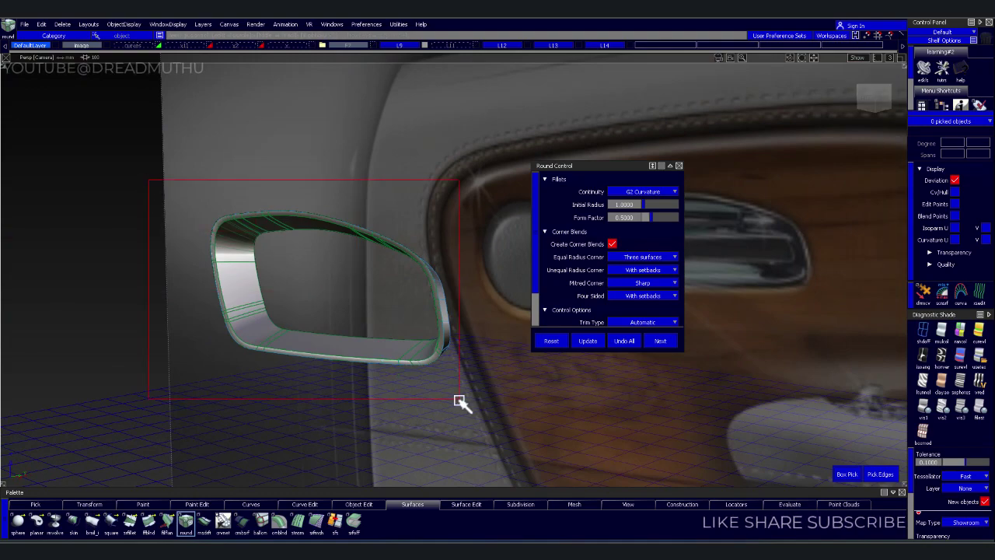
click(636, 205)
text(0.5000)
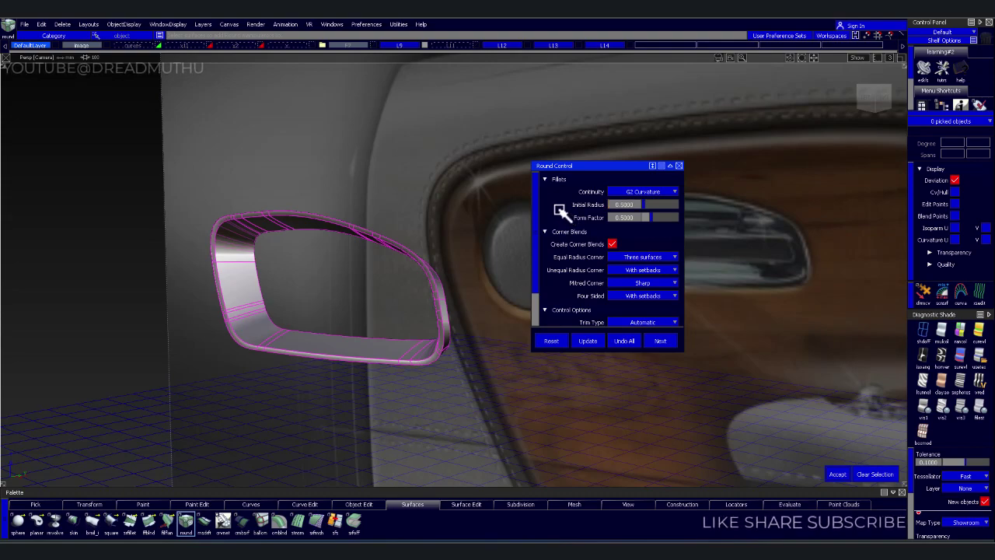
key(Return)
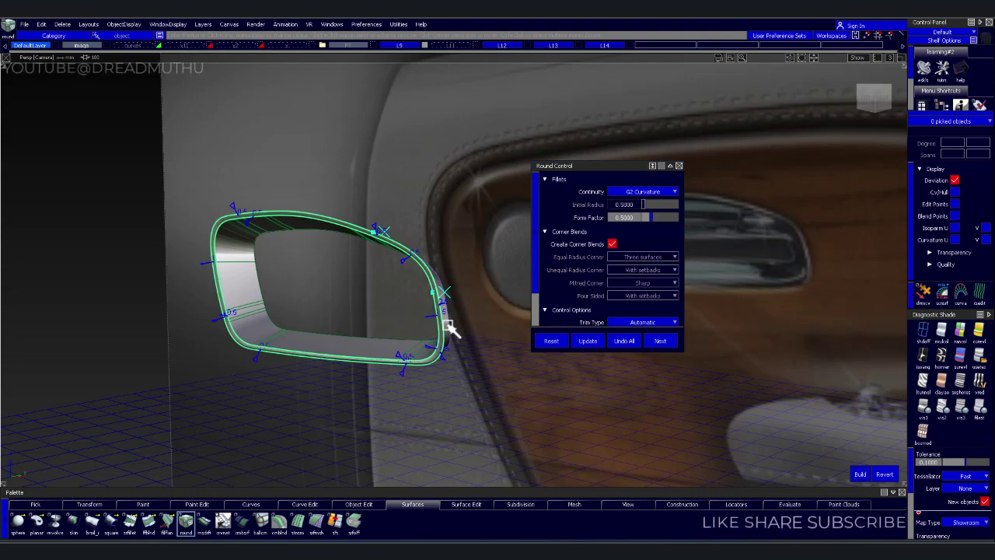
- Inspect the 0.5 rim fillet from several angles and close Round Control
alt+shift+drag(466, 406, 442, 391)
alt+shift+right_drag(442, 391, 460, 370)
mouse_move(460, 371)
alt+shift+mouse_down()
mouse_move(661, 404)
mouse_move(467, 411)
mouse_move(604, 391)
mouse_move(430, 386)
mouse_move(455, 396)
mouse_move(344, 402)
alt+shift+mouse_up()
alt+shift+right_drag(345, 401, 356, 395)
mouse_move(355, 395)
alt+shift+mouse_down()
mouse_move(317, 349)
mouse_move(331, 360)
mouse_move(340, 335)
mouse_move(127, 313)
mouse_move(67, 259)
mouse_move(152, 278)
mouse_move(340, 273)
mouse_move(189, 329)
mouse_move(337, 327)
alt+shift+mouse_up()
mouse_move(337, 327)
alt+shift+right_down()
mouse_move(396, 331)
mouse_move(498, 399)
mouse_move(506, 384)
alt+shift+right_up()
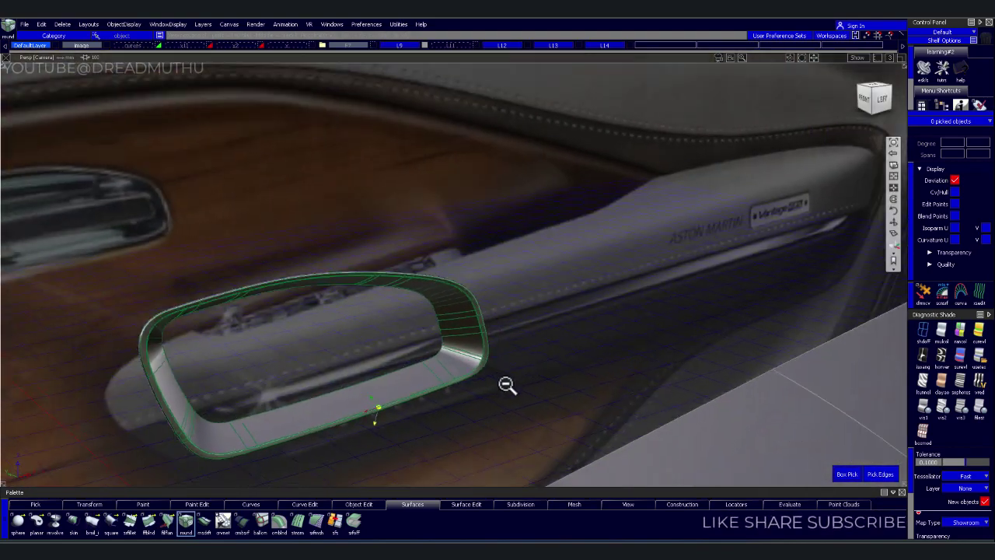
mouse_move(506, 384)
alt+shift+mouse_down()
mouse_move(362, 444)
mouse_move(260, 426)
mouse_move(526, 402)
mouse_move(437, 399)
mouse_move(506, 400)
mouse_move(422, 370)
mouse_move(202, 355)
alt+shift+mouse_up()
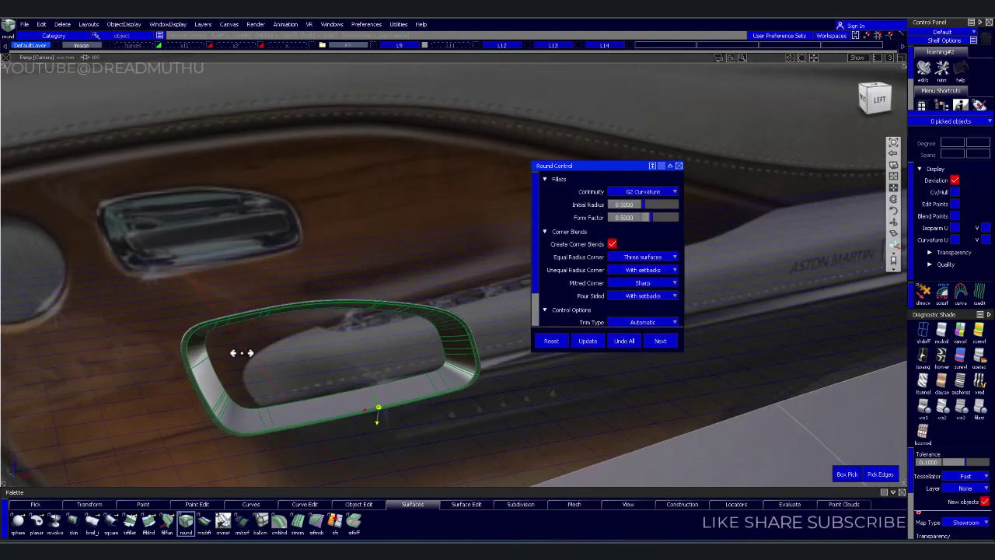
key(Escape)
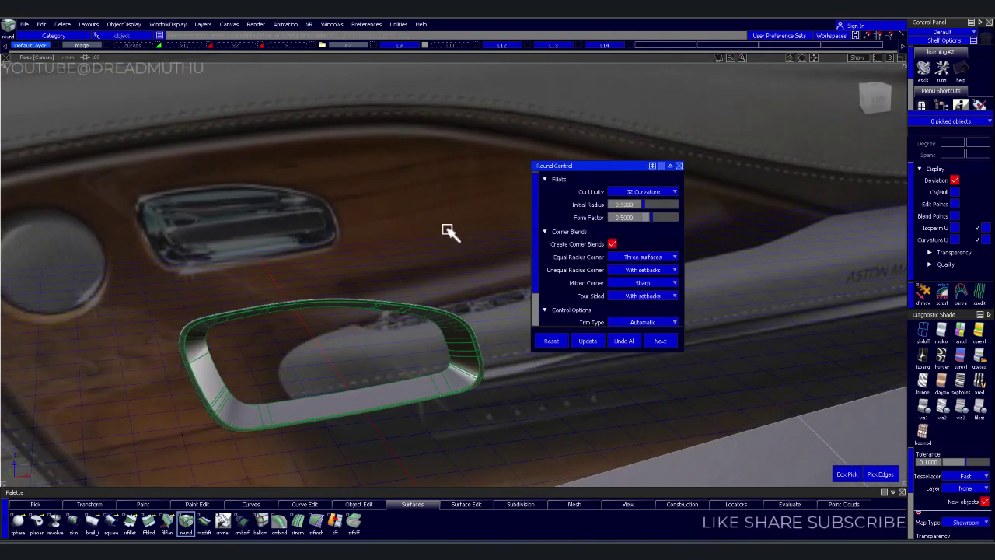
alt+shift+drag(461, 311, 466, 175)
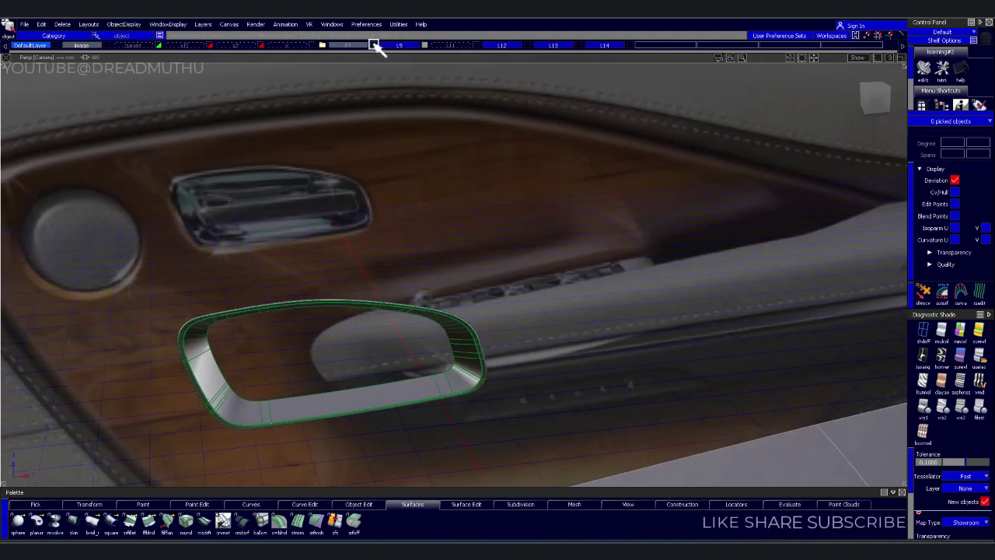
- Show the body3 and upper dashboard layers and pick the upper trim surfaces
click(502, 45)
click(360, 47)
click(529, 44)
click(561, 136)
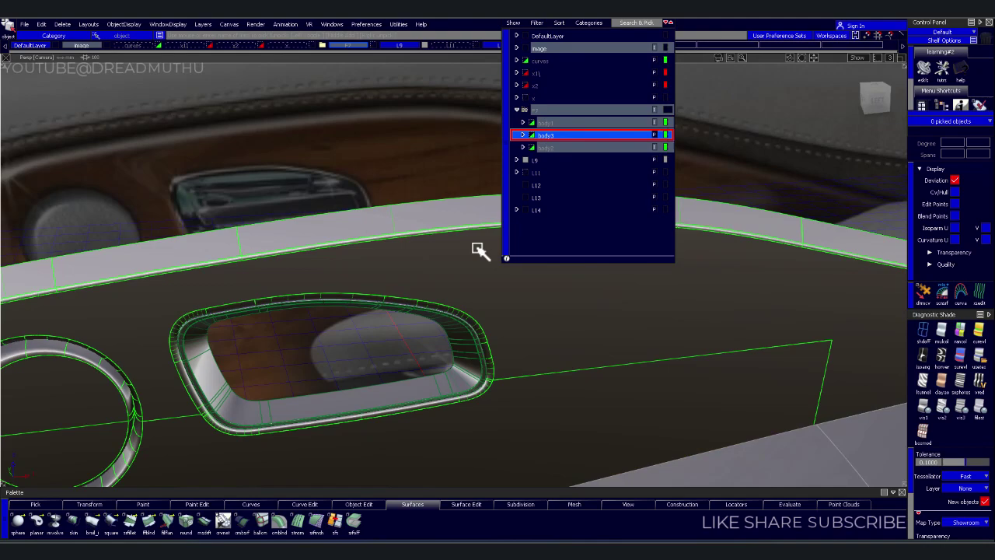
click(610, 334)
click(589, 322)
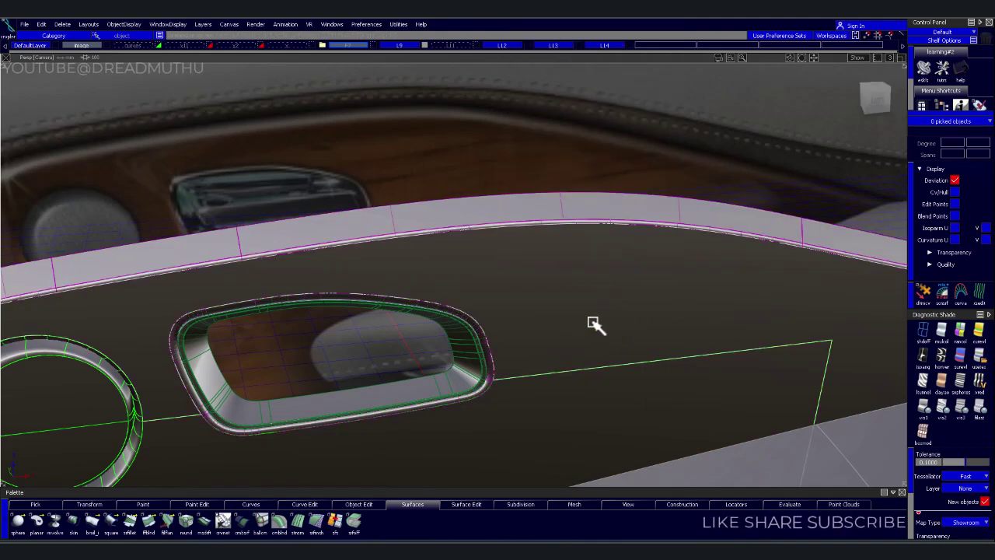
key(ctrl+z)
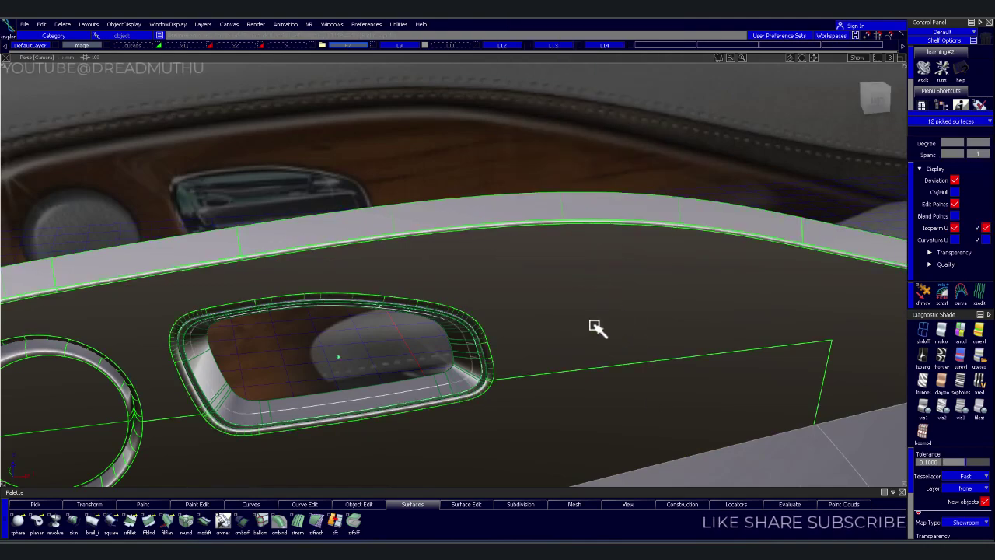
click(492, 300)
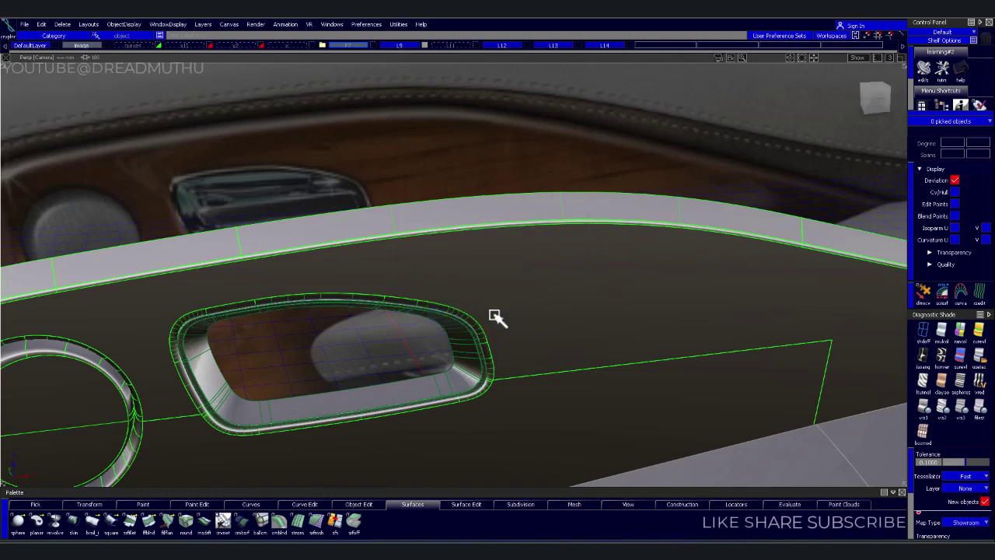
click(563, 317)
mouse_move(567, 373)
alt+shift+mouse_down()
mouse_move(492, 287)
mouse_move(542, 348)
alt+shift+mouse_up()
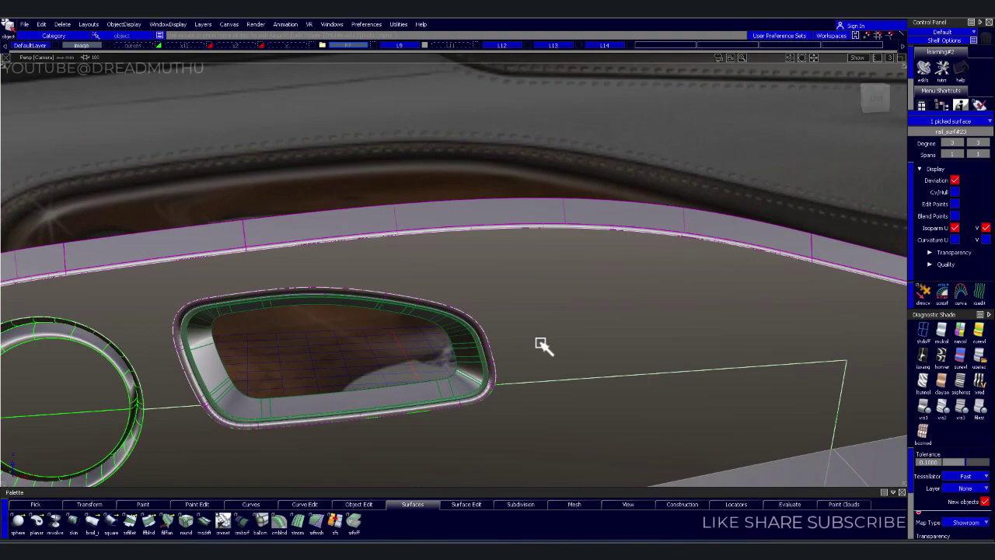
click(541, 345)
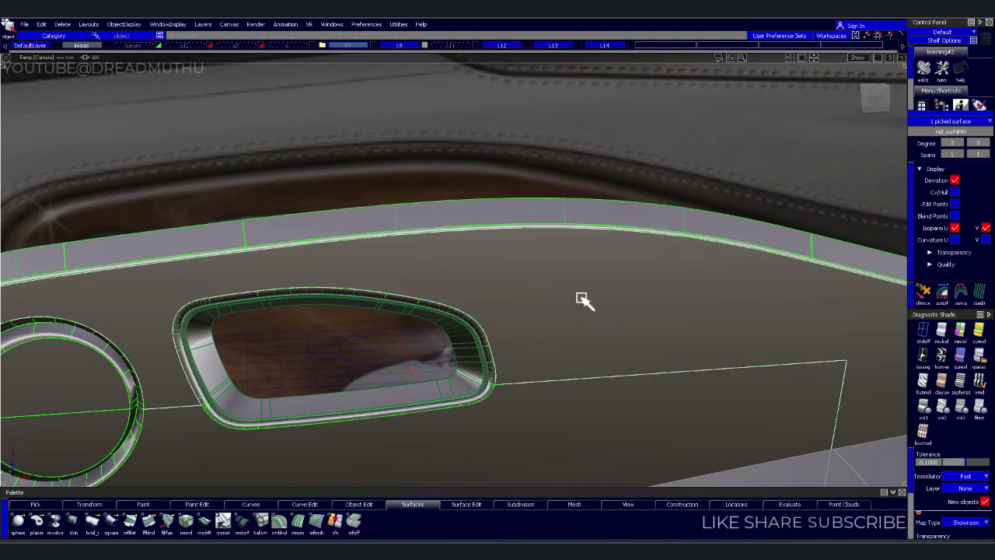
click(599, 44)
click(373, 45)
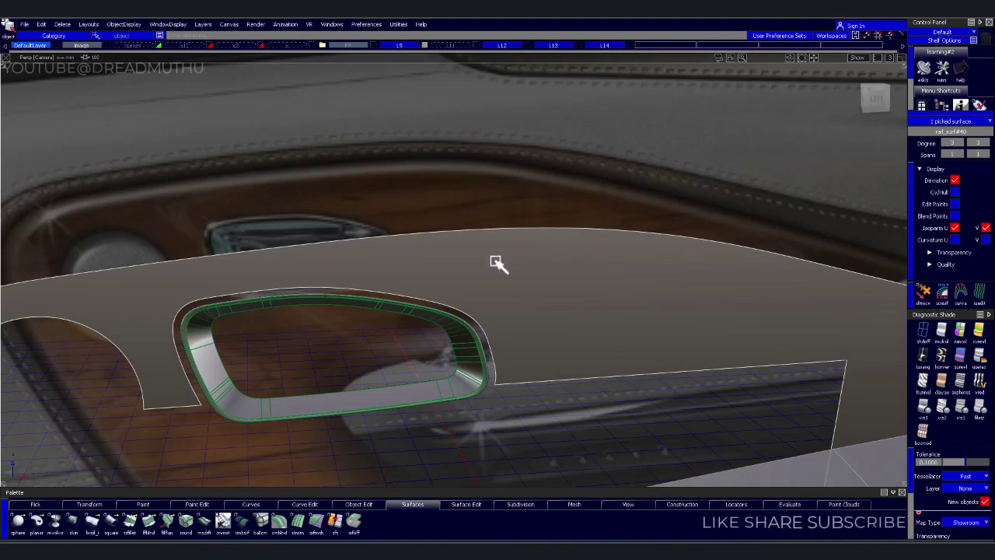
mouse_move(495, 262)
alt+shift+mouse_down()
mouse_move(509, 251)
mouse_move(596, 313)
alt+shift+mouse_up()
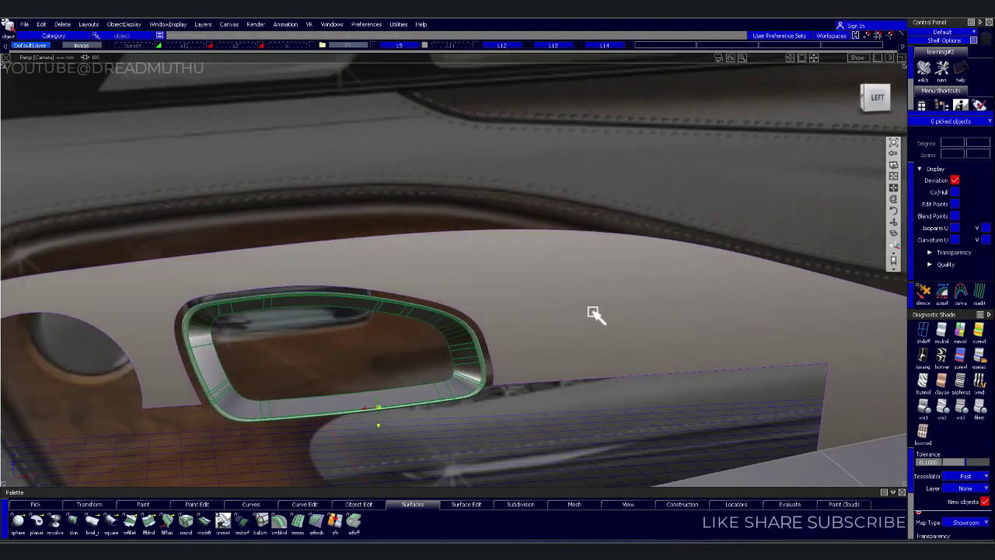
- In the Left view, assign the window-surround surfaces to layer body3 and hide that layer
click(873, 116)
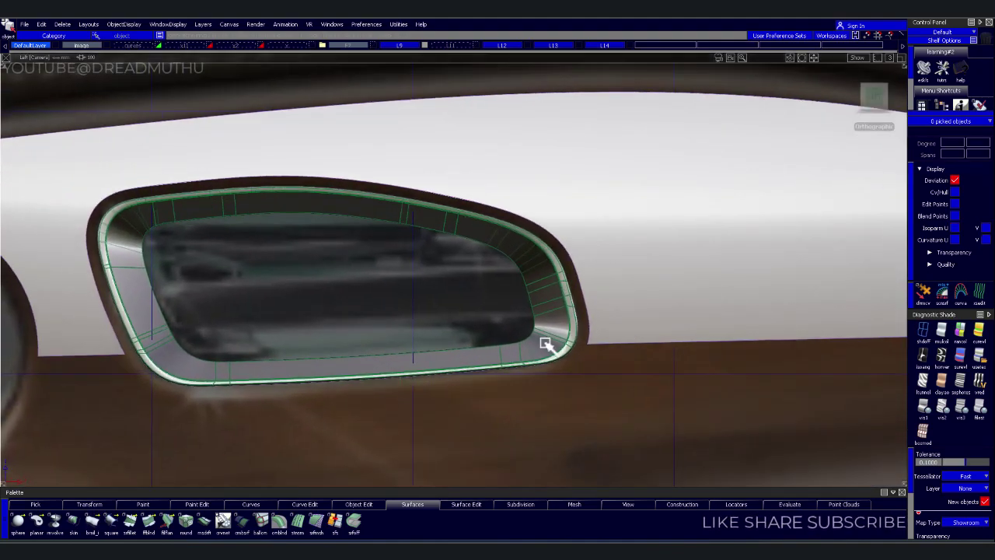
drag(444, 328, 409, 463)
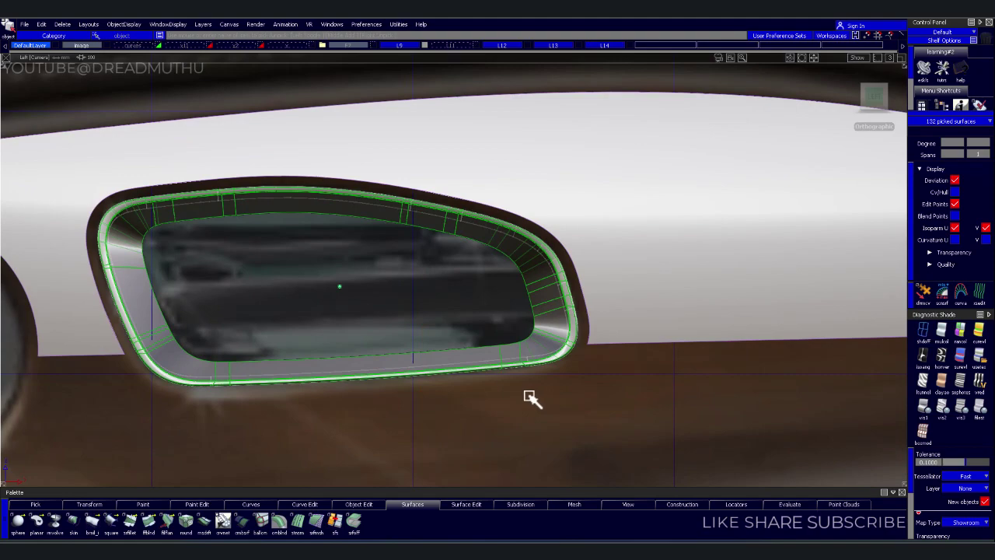
click(524, 52)
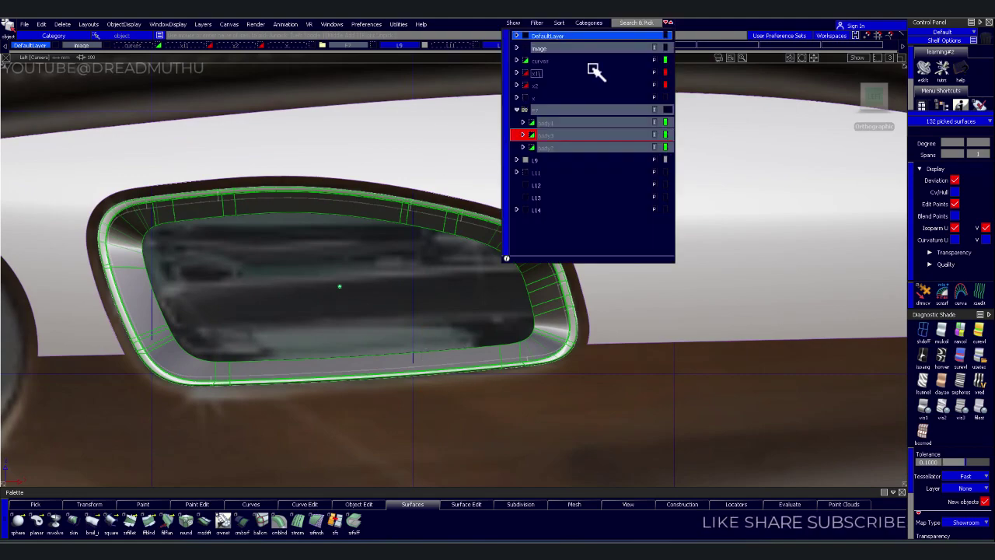
right_click(576, 137)
click(598, 179)
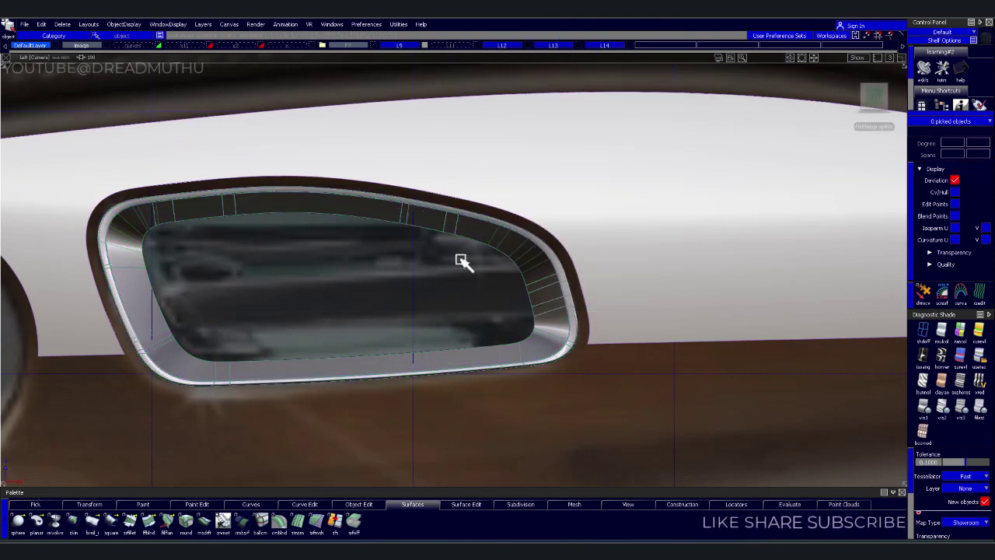
click(371, 47)
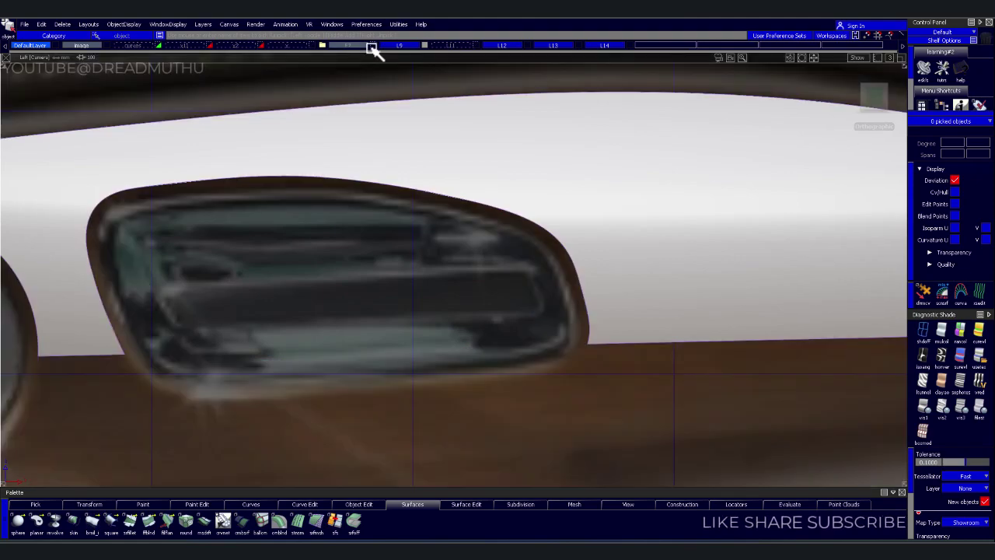
- Hide the white body surface to reveal the reference image
scroll(595, 273, down, 2)
scroll(600, 303, up, 1)
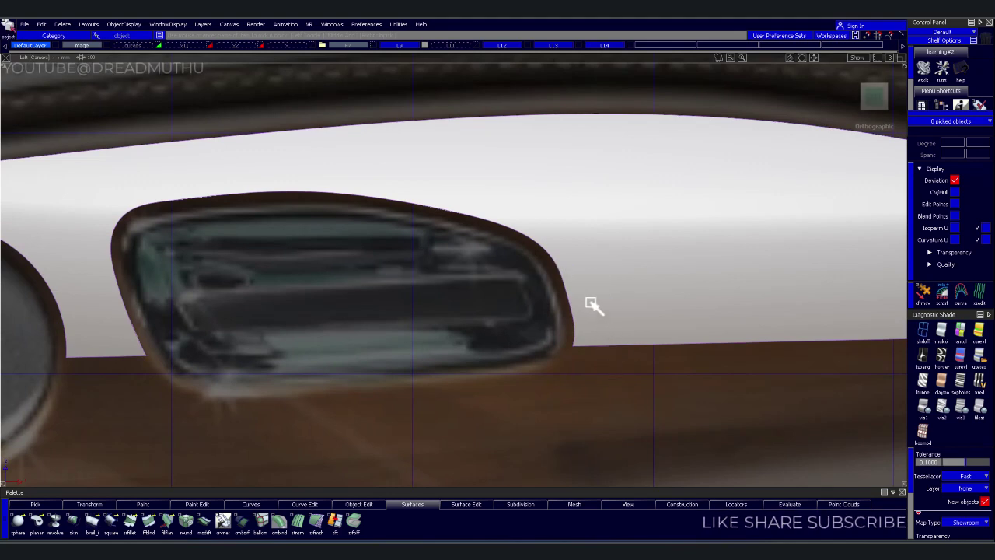
click(919, 332)
scroll(722, 363, up, 2)
scroll(478, 329, down, 1)
scroll(642, 389, up, 2)
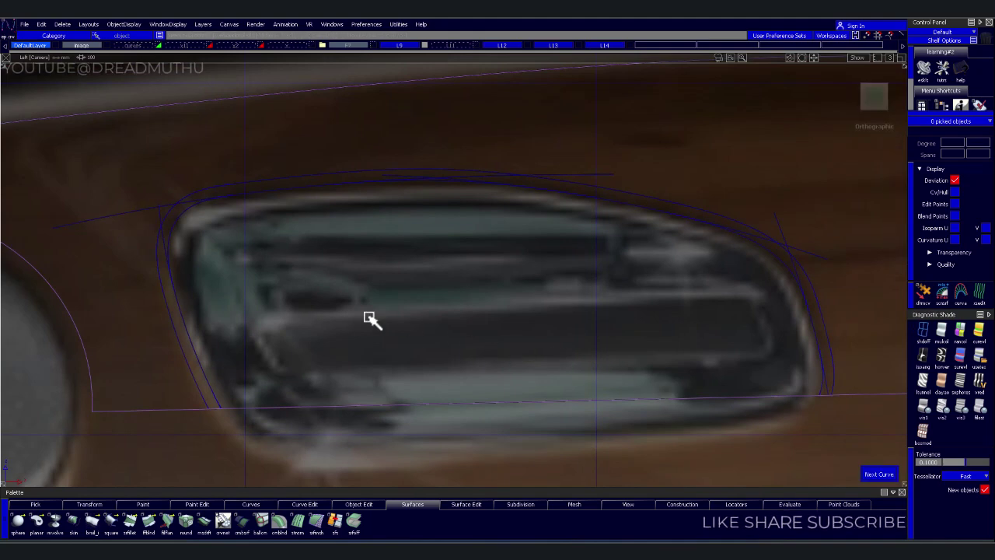
- Draw a CV curve across the handle and move a copy of it lower
click(246, 317)
mouse_move(773, 298)
mouse_down()
mouse_move(823, 284)
mouse_move(816, 284)
mouse_up()
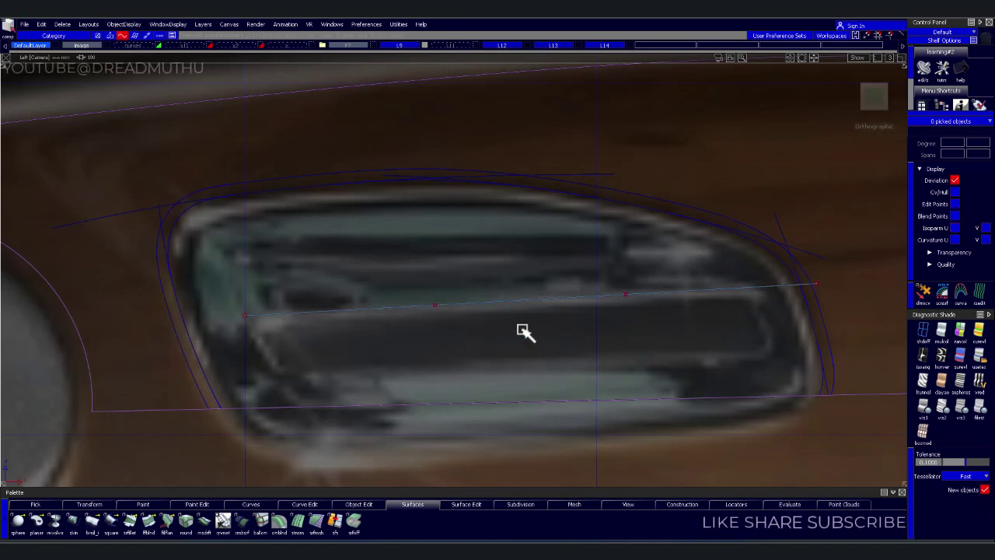
click(492, 303)
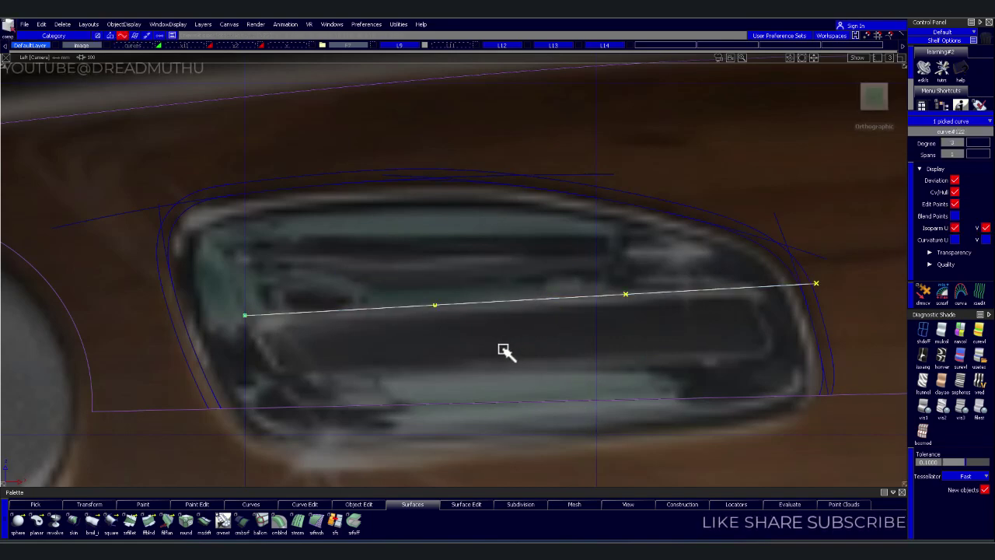
drag(517, 218, 535, 269)
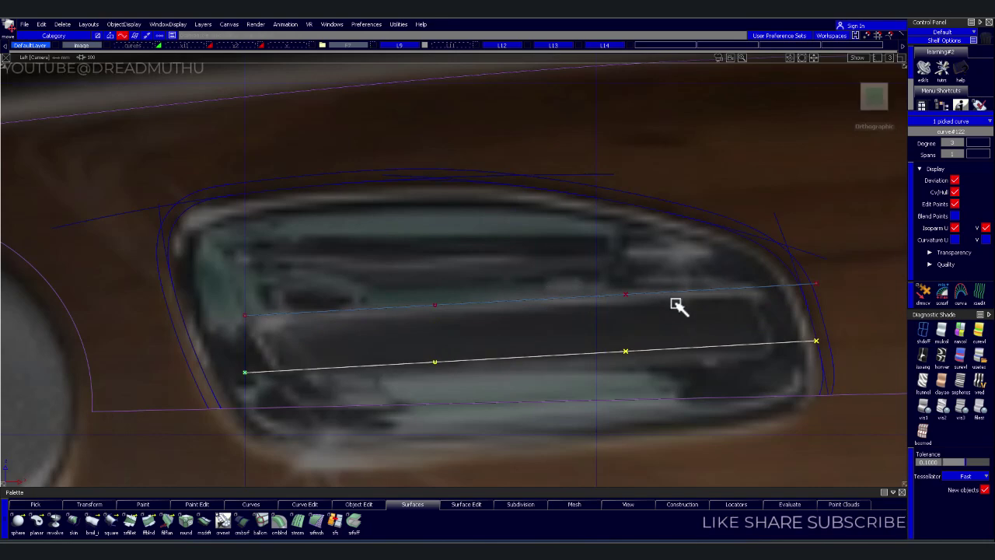
- Lower the lower curve's right-end CV slightly and pick the upper curve
click(816, 340)
drag(847, 284, 866, 282)
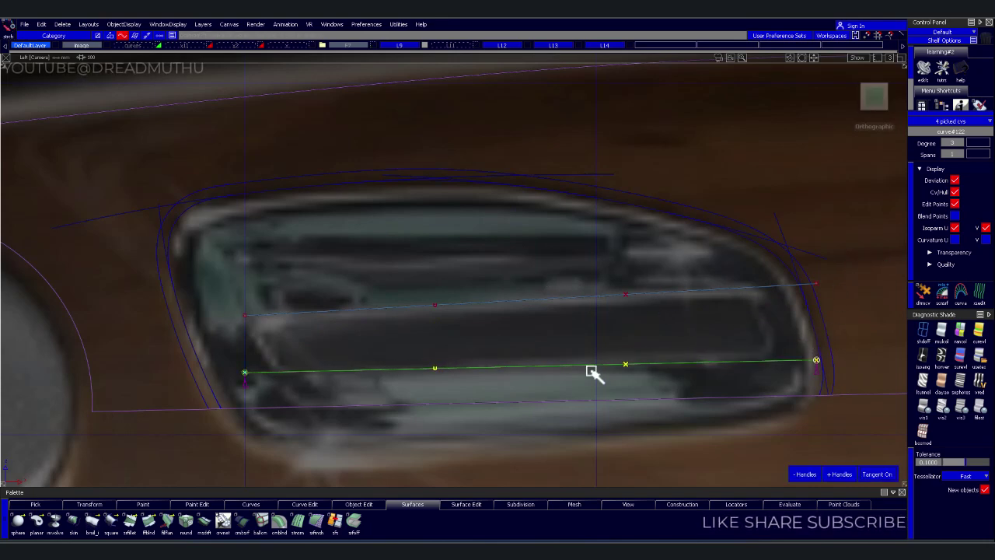
scroll(468, 349, up, 3)
scroll(508, 349, up, 2)
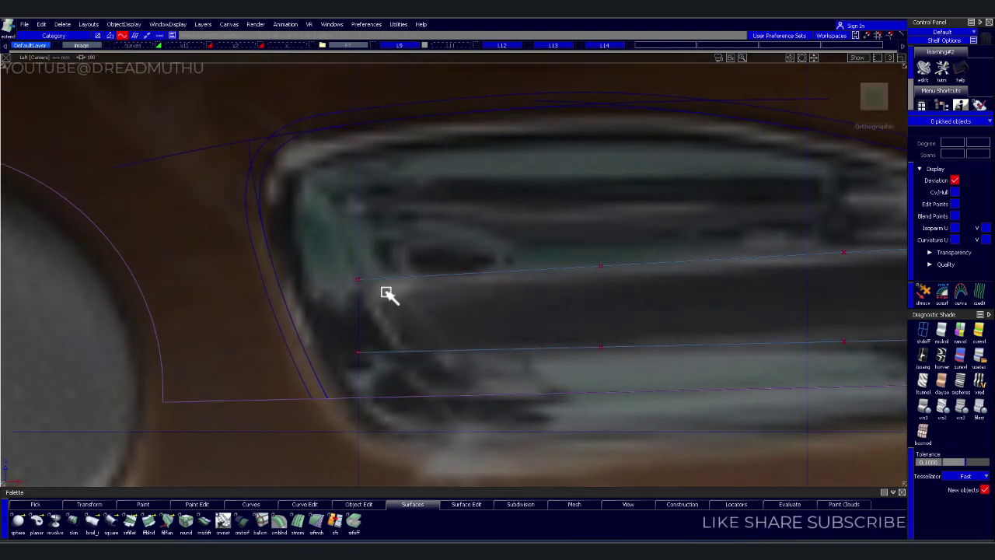
click(408, 269)
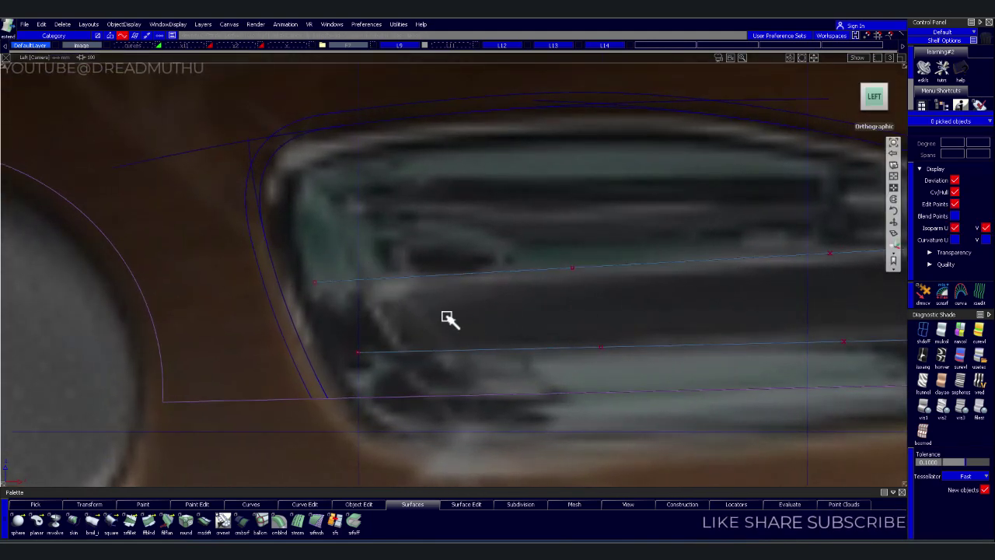
- Draw a slanted CV curve across the handle's left end and pick it
click(340, 263)
click(428, 401)
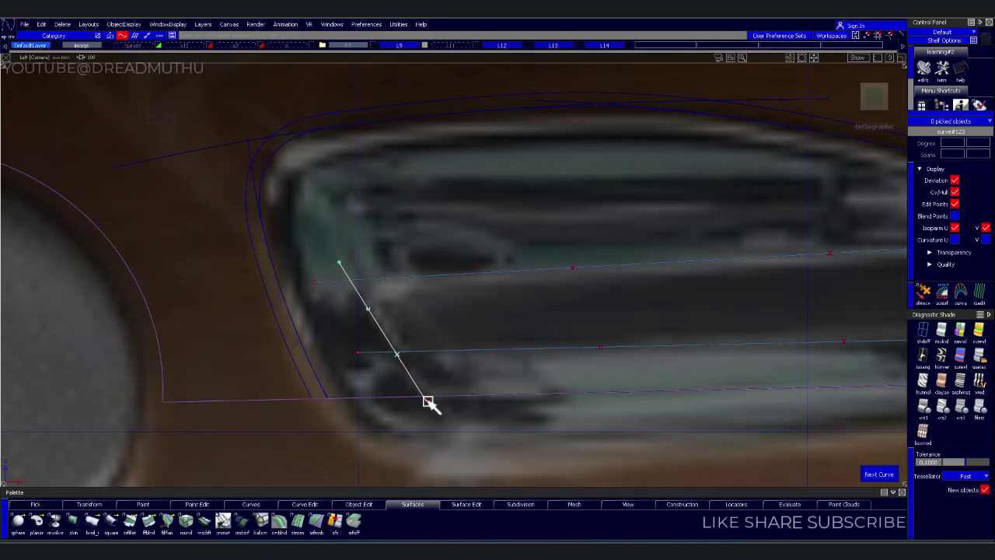
alt+shift+right_drag(436, 355, 225, 324)
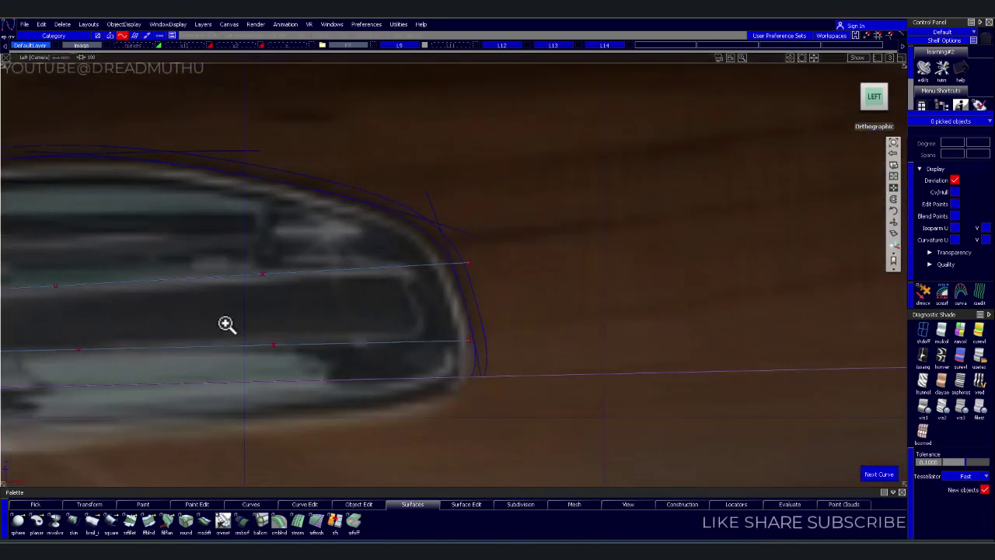
mouse_move(225, 324)
alt+shift+middle_down()
mouse_move(455, 313)
mouse_move(517, 384)
alt+shift+middle_up()
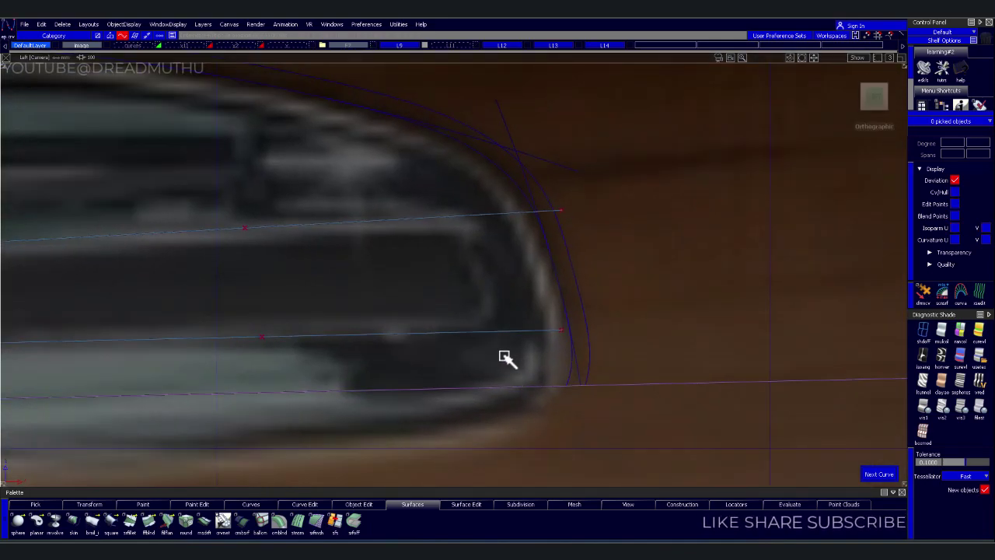
mouse_move(498, 340)
alt+shift+right_down()
mouse_move(508, 316)
mouse_move(162, 233)
alt+shift+right_up()
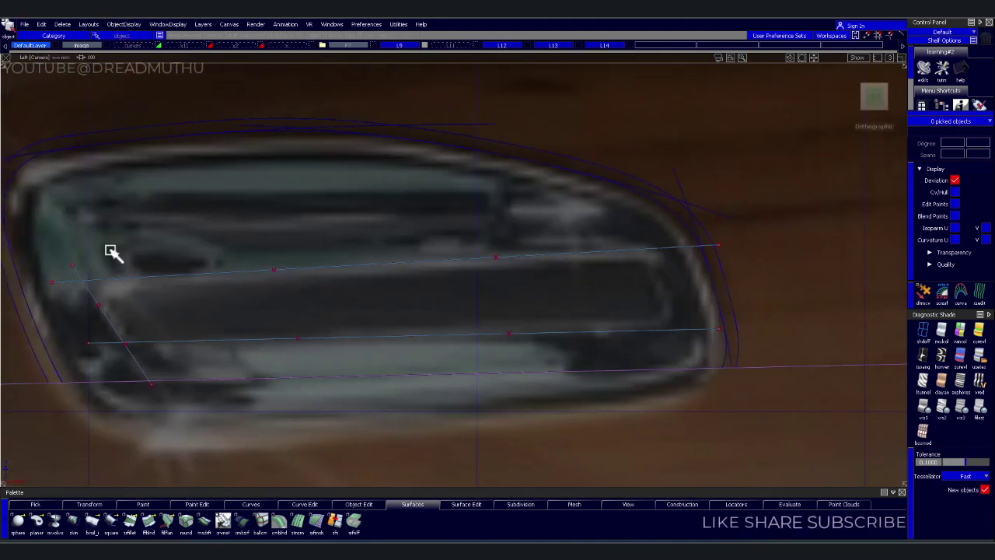
mouse_move(93, 247)
ctrl+shift+mouse_down()
mouse_move(70, 270)
mouse_move(80, 264)
ctrl+shift+mouse_up()
click(71, 269)
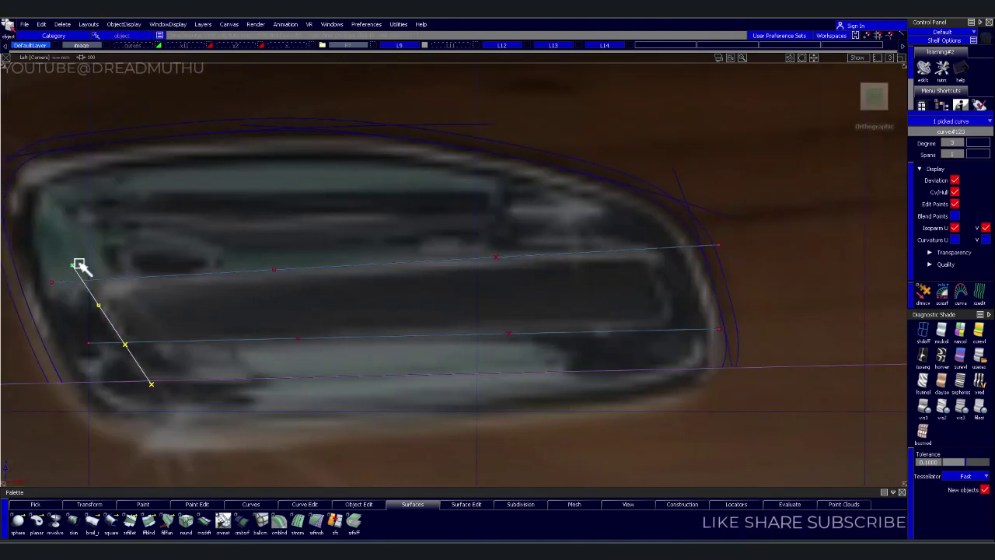
- Stretch the right-end curve's CVs to follow the handle's rounded right end
alt+shift+right_drag(477, 373, 133, 355)
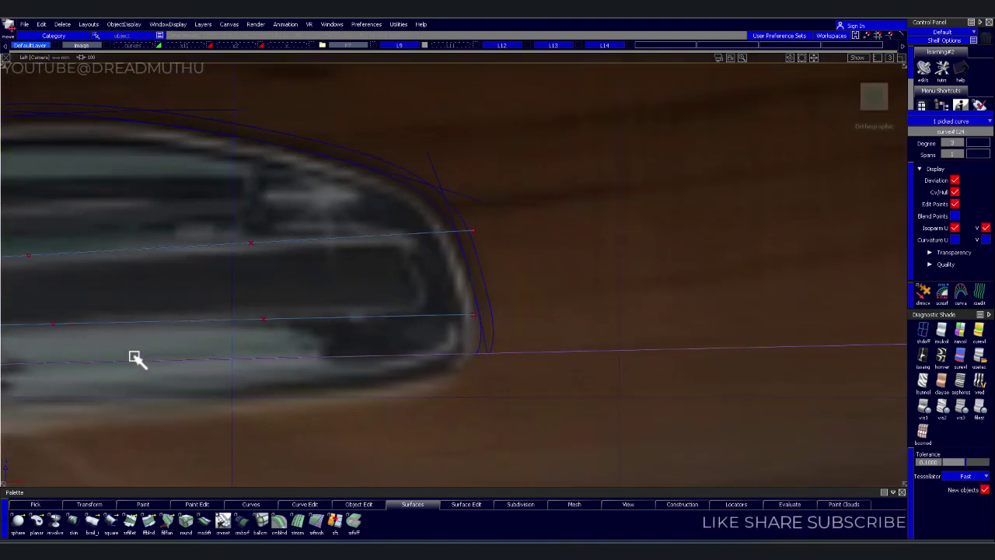
alt+shift+right_drag(635, 368, 661, 327)
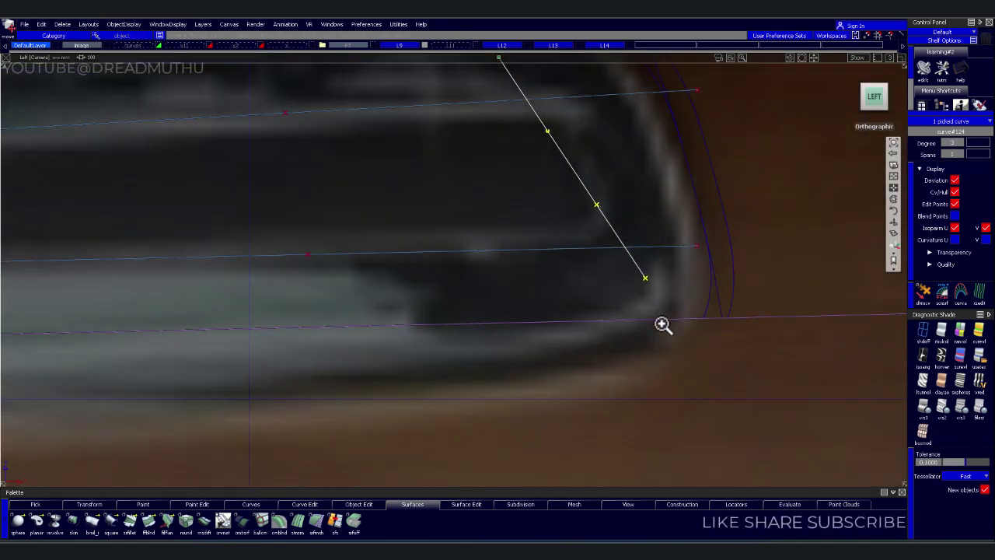
alt+shift+middle_drag(661, 326, 580, 422)
key(s)
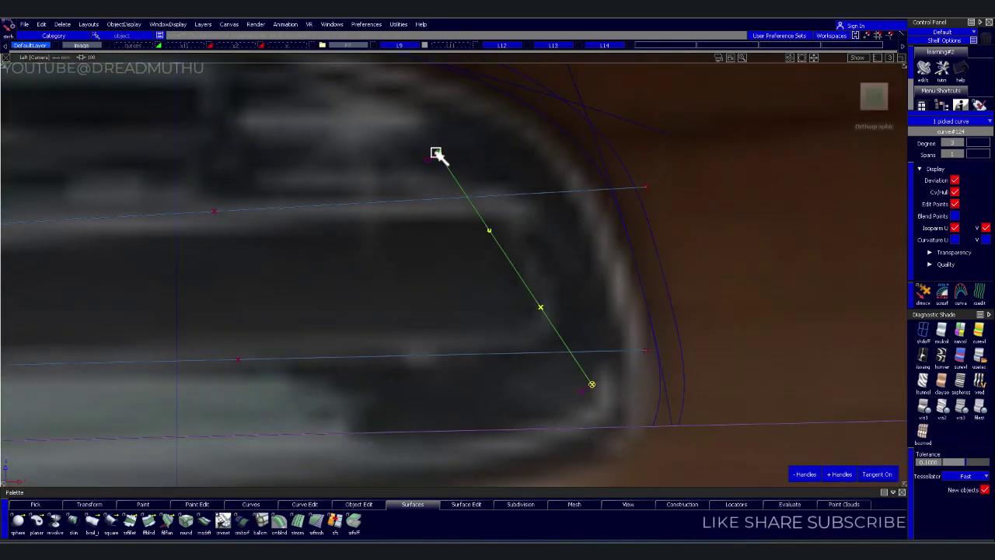
drag(371, 147, 430, 149)
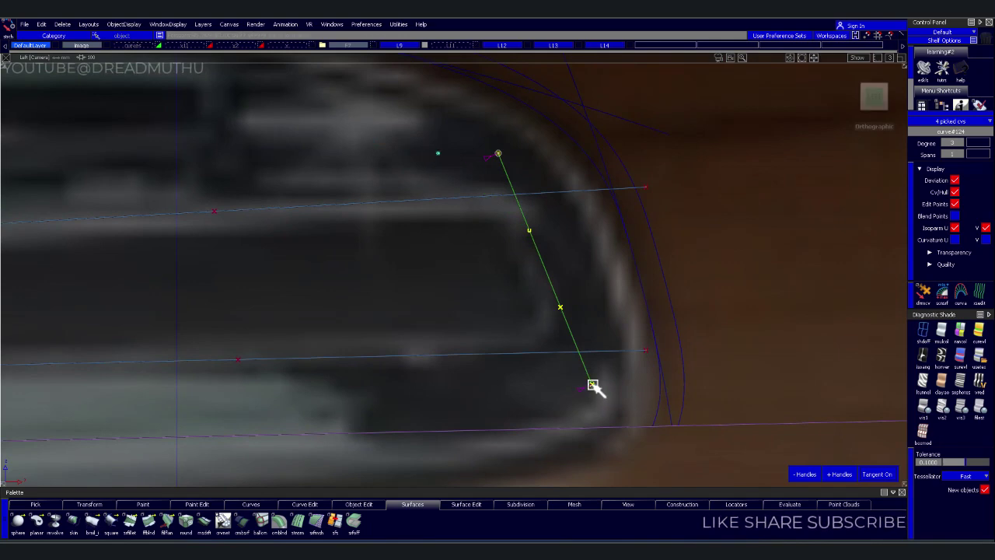
drag(624, 403, 617, 403)
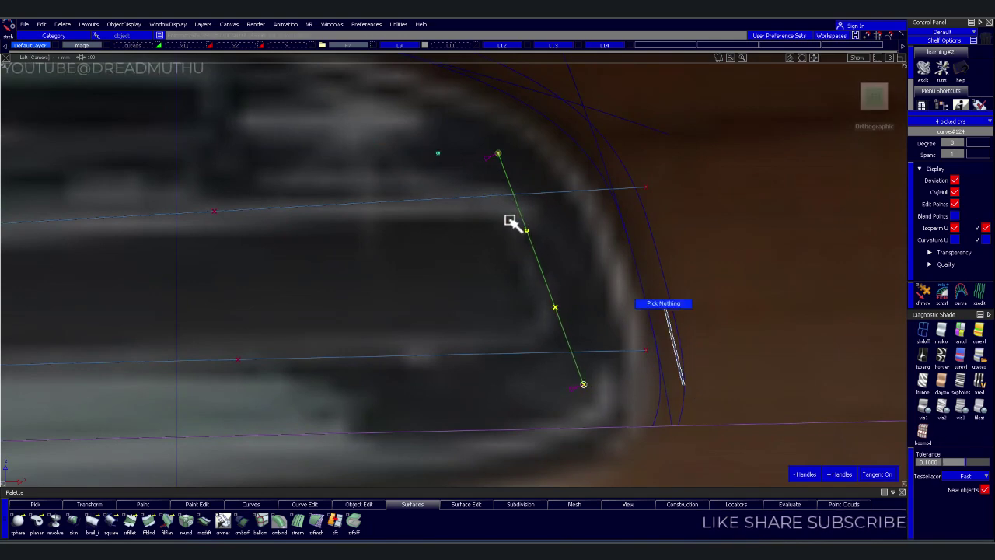
drag(510, 221, 578, 277)
mouse_move(628, 300)
ctrl+shift+right_down()
mouse_move(628, 266)
mouse_move(651, 366)
mouse_move(582, 362)
ctrl+shift+right_up()
- Shift two CVs of the left-end curve slightly left to match the image
mouse_move(391, 391)
alt+shift+right_down()
mouse_move(459, 331)
mouse_move(373, 373)
alt+shift+right_up()
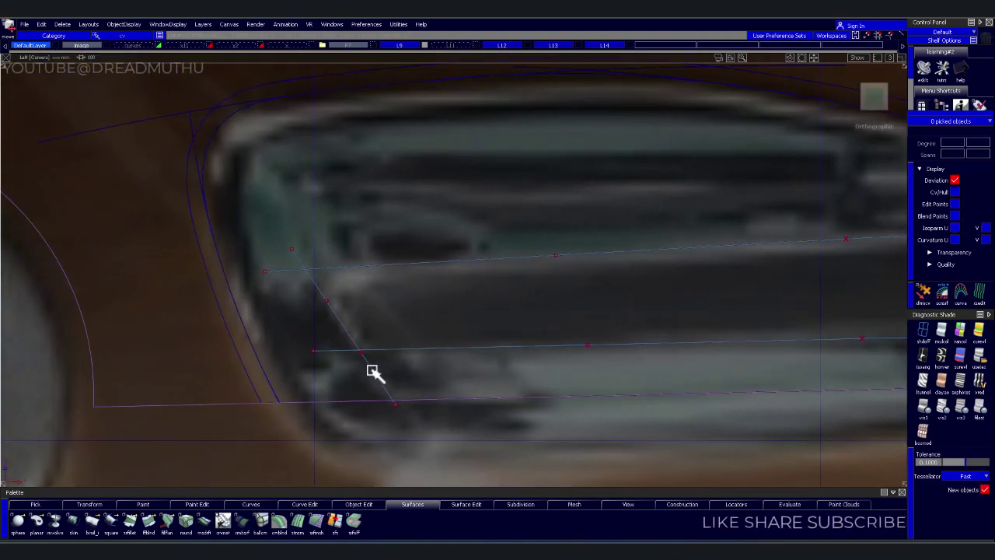
drag(301, 286, 374, 332)
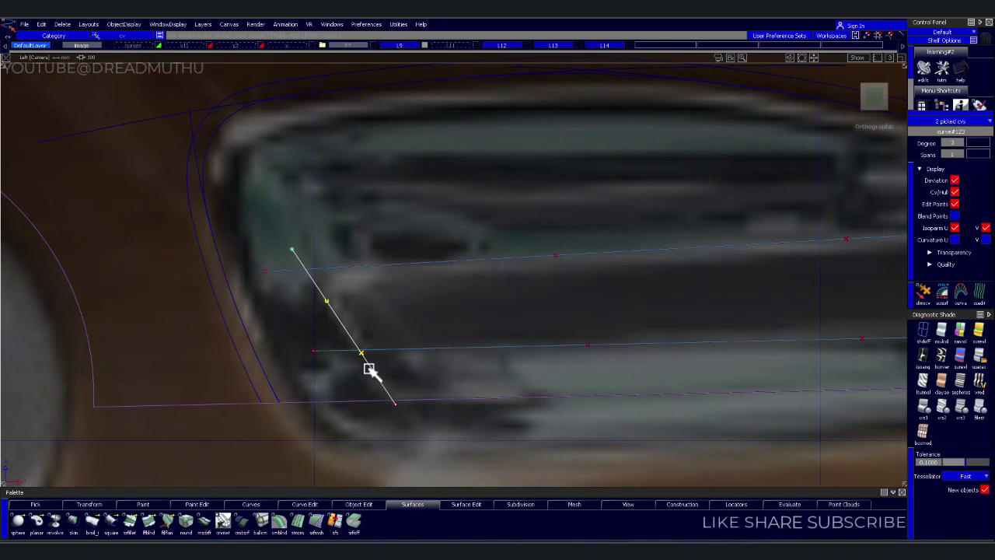
drag(414, 298, 422, 322)
alt+shift+right_drag(422, 322, 484, 338)
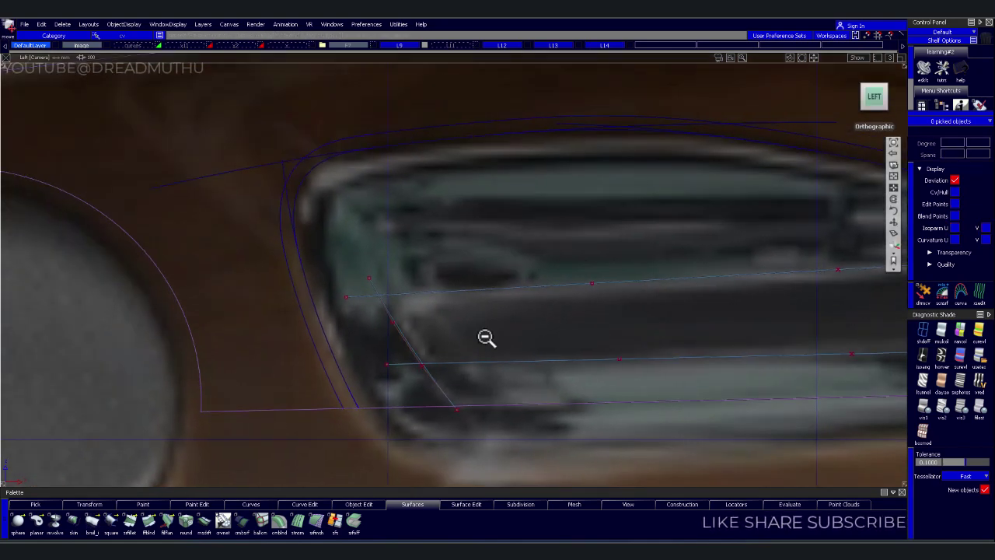
mouse_move(485, 337)
alt+shift+middle_down()
mouse_move(391, 329)
mouse_move(488, 305)
mouse_move(482, 310)
alt+shift+middle_up()
alt+shift+right_drag(482, 311, 522, 315)
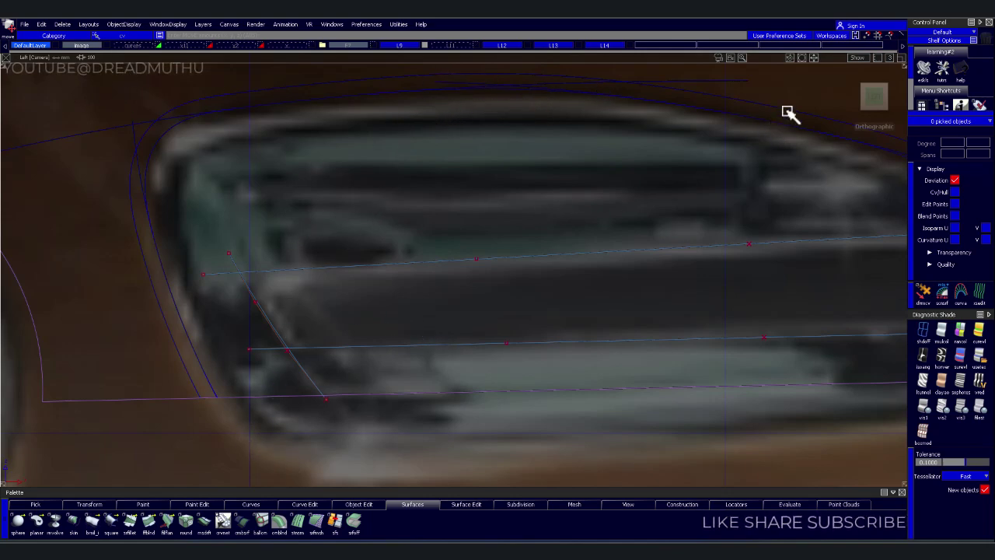
- Blend the two left corners where the diagonal end line meets the upper and lower handle lines
click(261, 505)
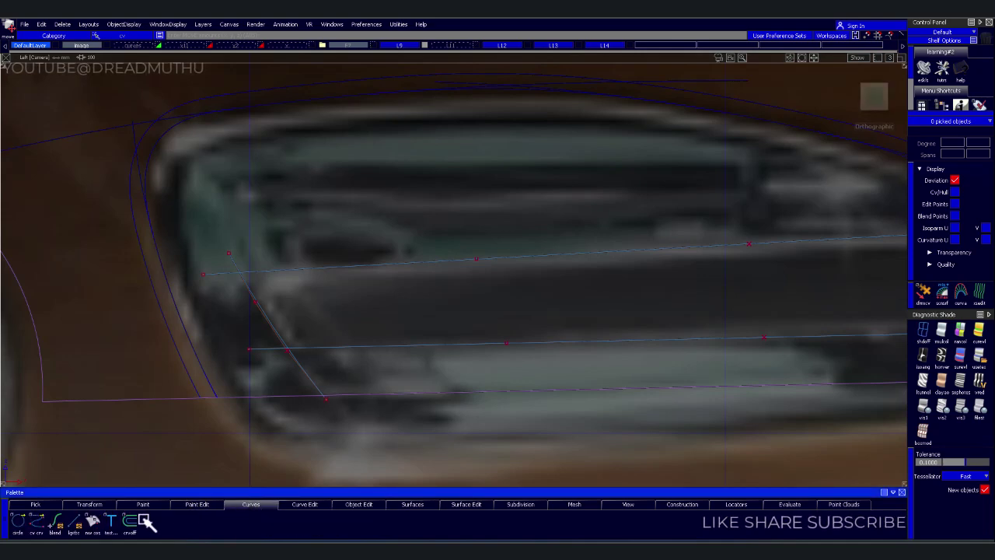
click(56, 521)
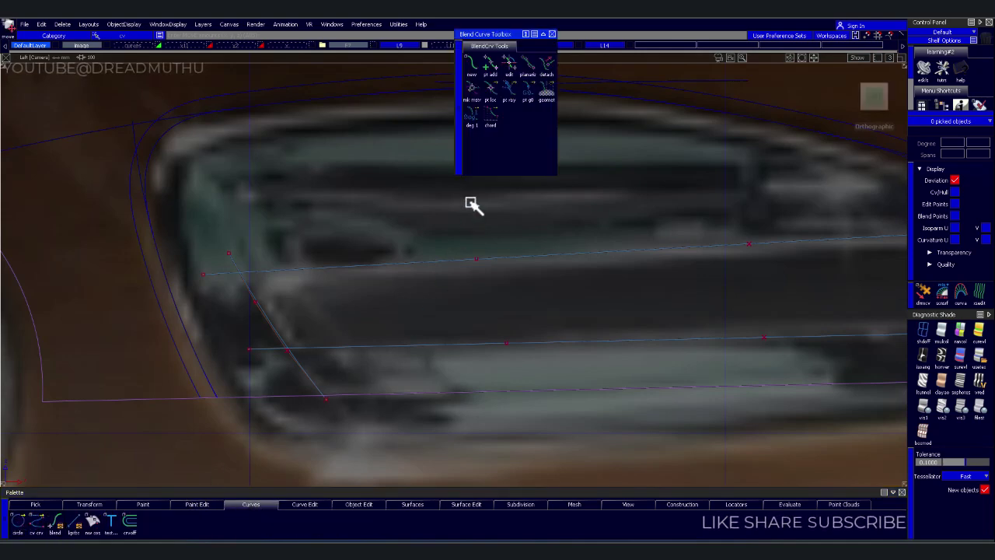
click(470, 68)
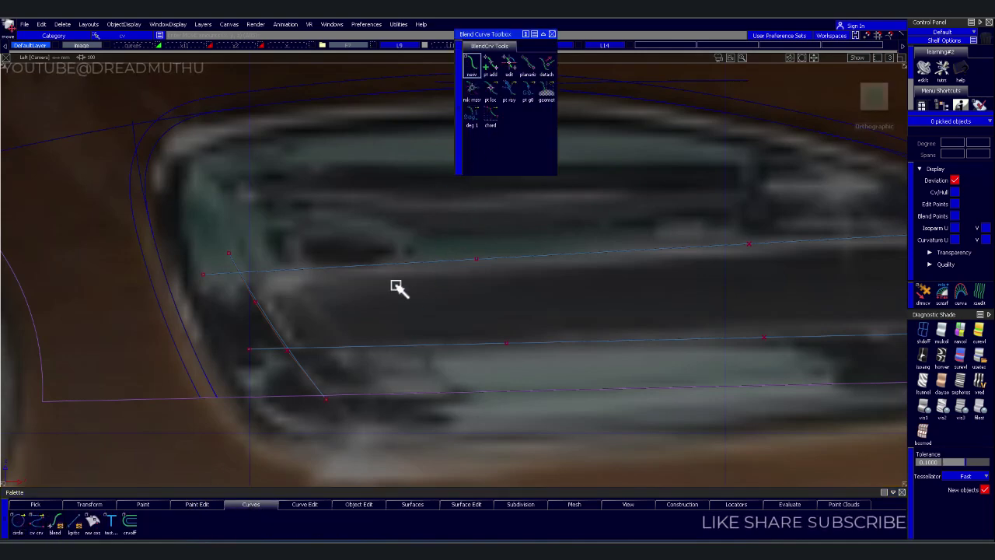
click(256, 304)
click(275, 272)
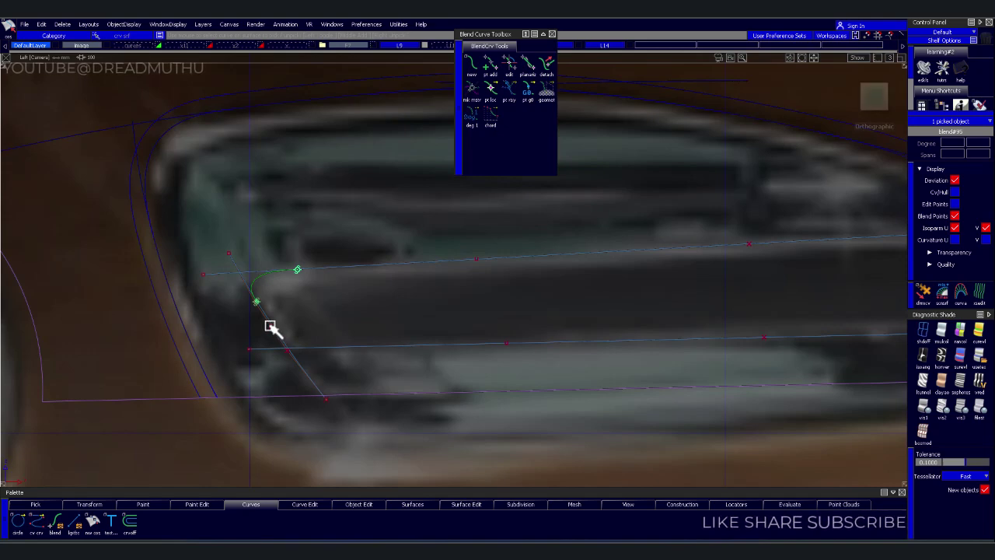
click(471, 65)
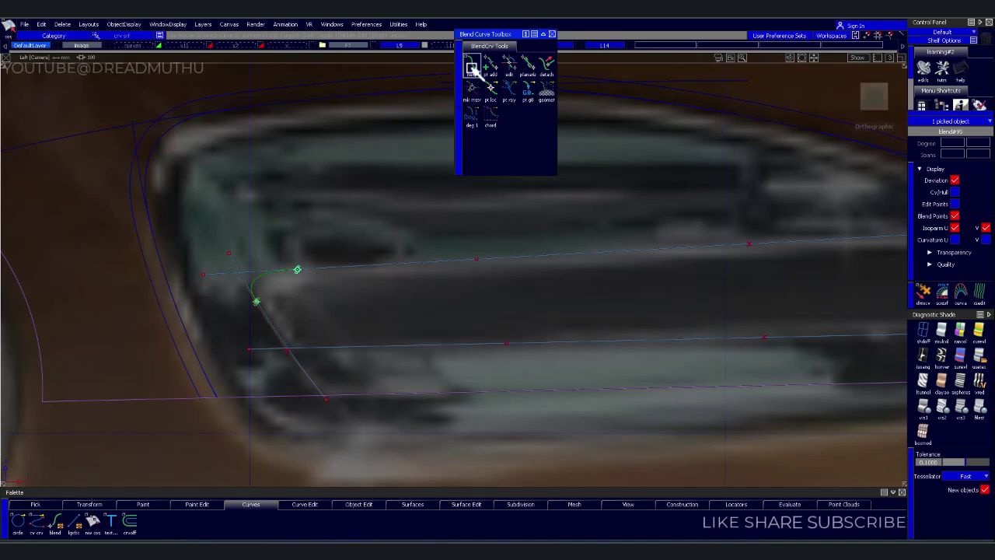
click(276, 332)
click(329, 349)
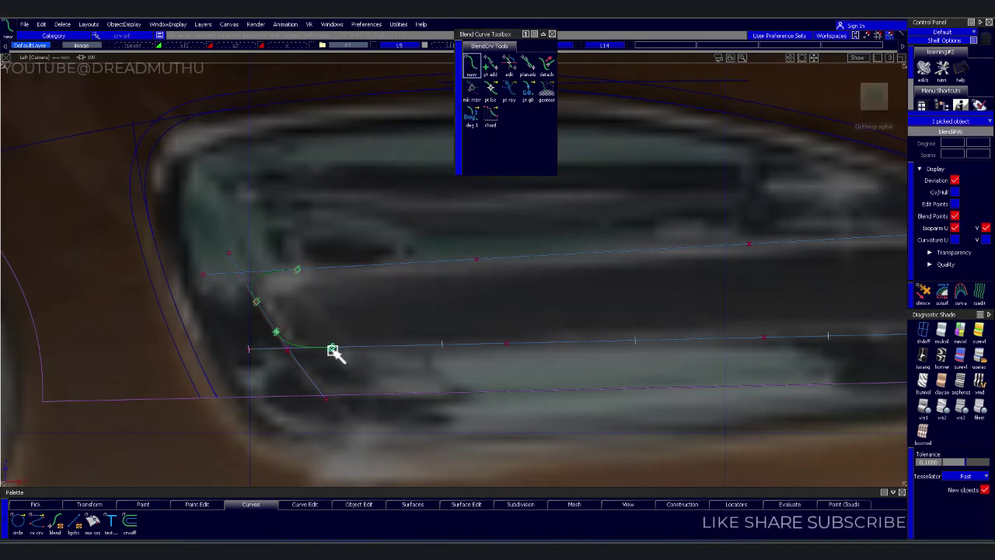
- Blend the two right corners between the right end line and the lower and upper handle lines
click(430, 348)
alt+shift+right_drag(430, 348, 630, 360)
alt+shift+middle_drag(630, 360, 373, 333)
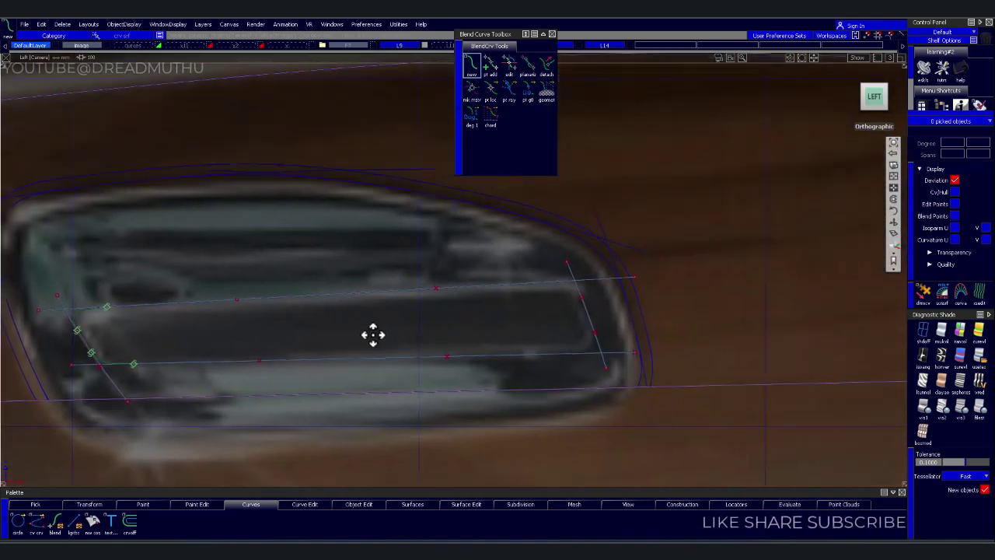
alt+shift+right_drag(373, 333, 298, 335)
click(293, 323)
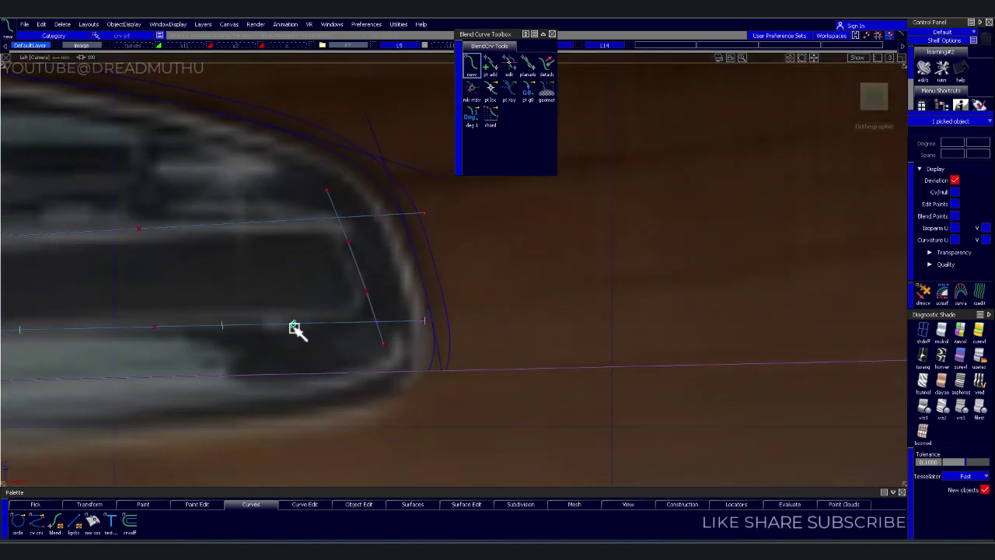
click(362, 283)
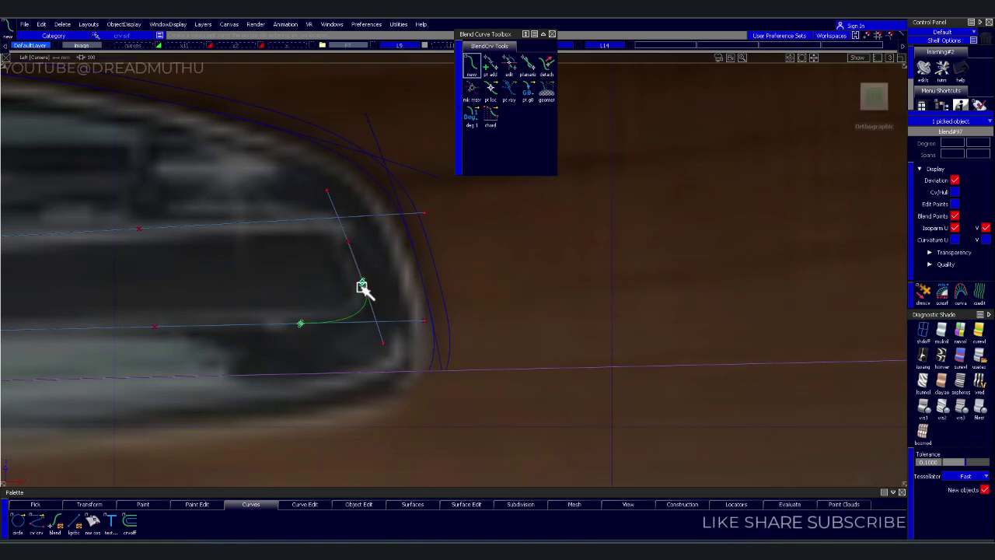
click(349, 245)
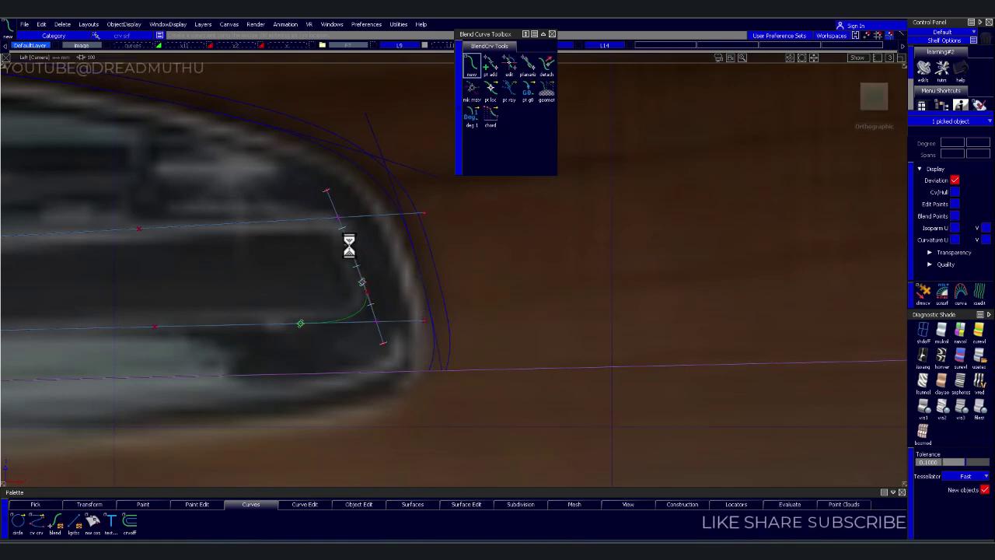
click(276, 222)
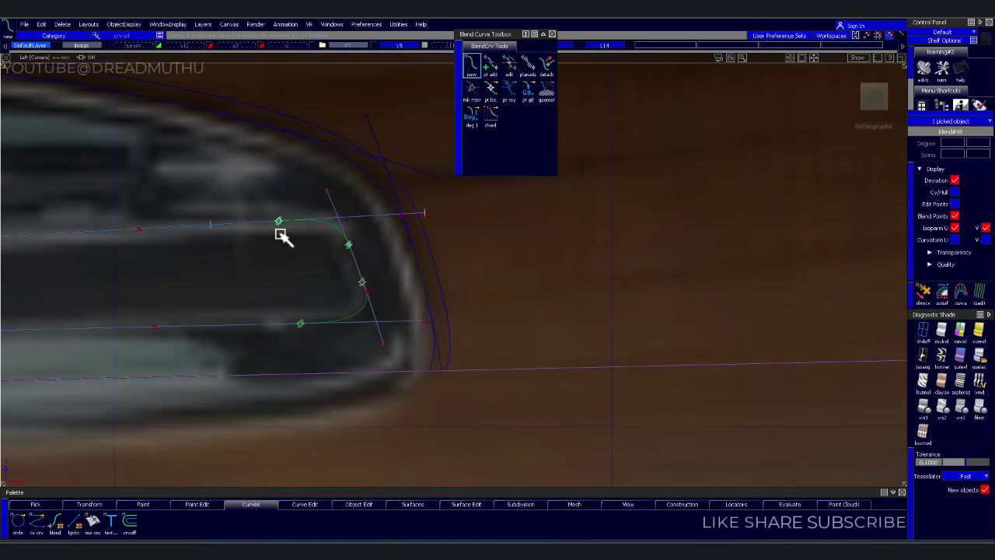
- Inspect the left-corner blend curve with Blend Edit, then reframe the whole door handle
scroll(442, 278, down, 3)
scroll(456, 306, down, 3)
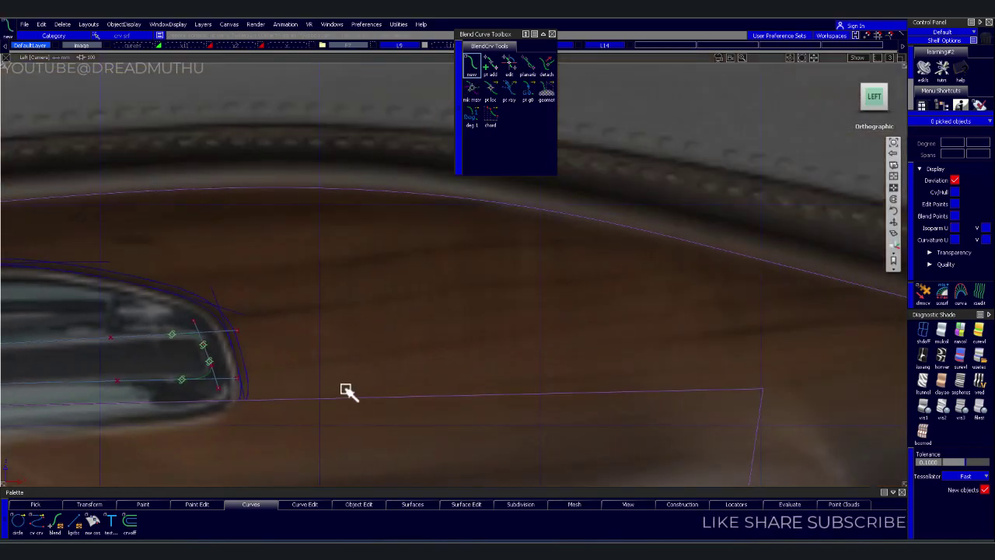
scroll(348, 393, down, 2)
scroll(544, 365, up, 3)
scroll(497, 329, up, 2)
scroll(473, 327, up, 2)
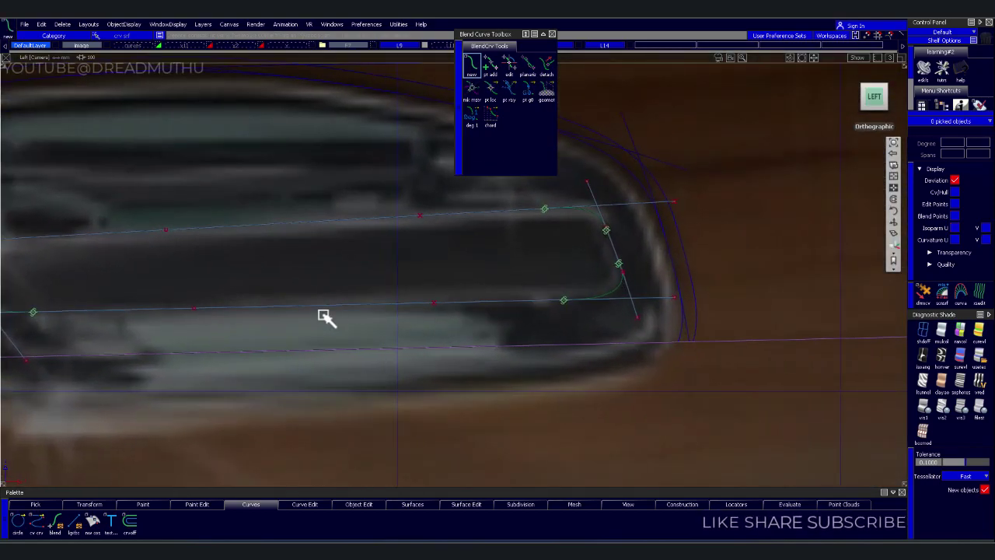
scroll(324, 318, up, 3)
alt+shift+middle_drag(409, 340, 373, 349)
scroll(490, 339, down, 2)
scroll(508, 349, down, 2)
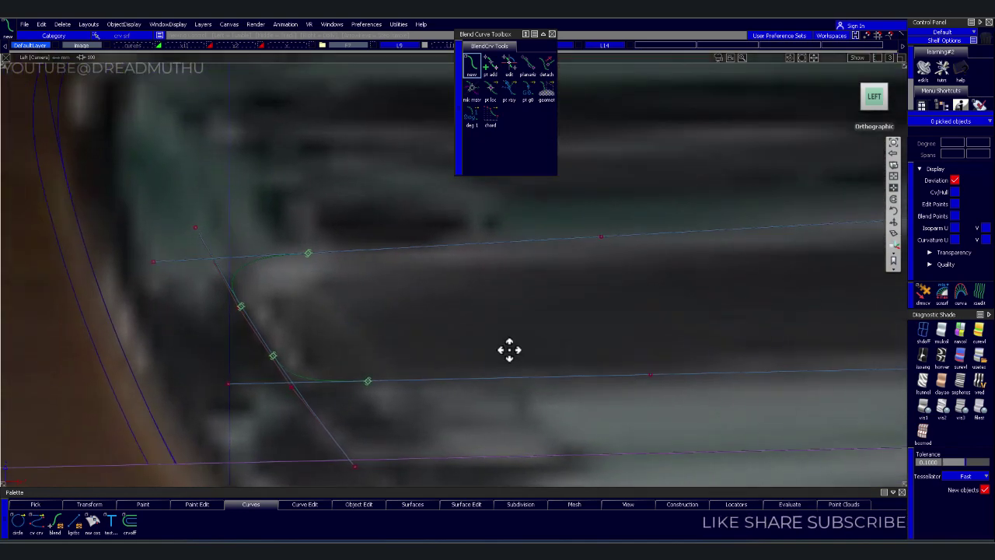
click(509, 68)
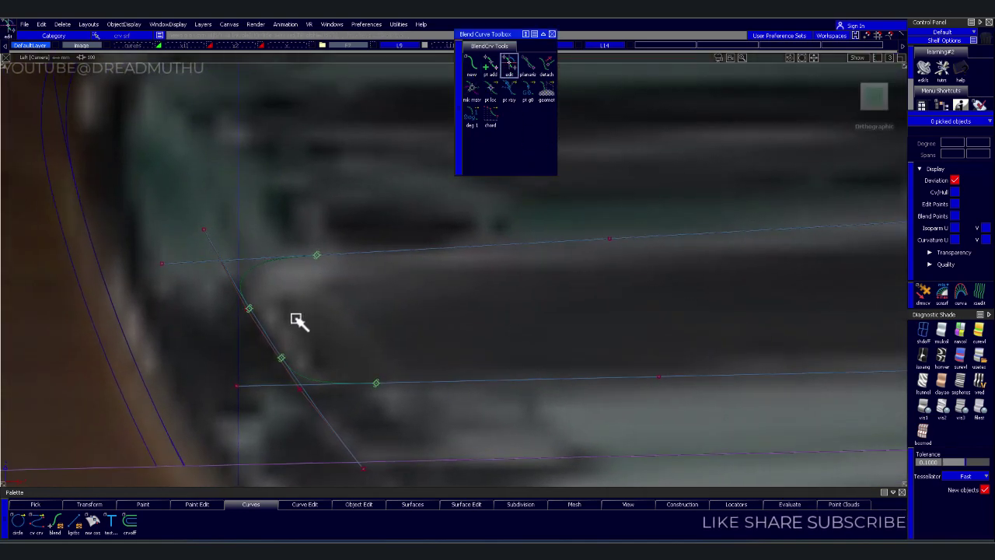
click(249, 308)
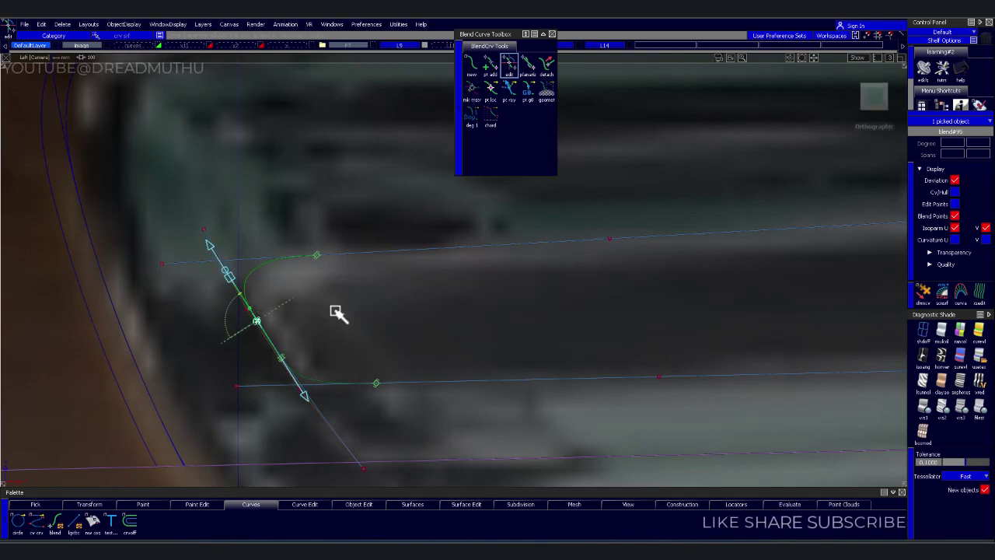
click(444, 291)
scroll(464, 319, down, 3)
alt+shift+middle_drag(464, 319, 318, 260)
alt+shift+right_drag(319, 260, 482, 300)
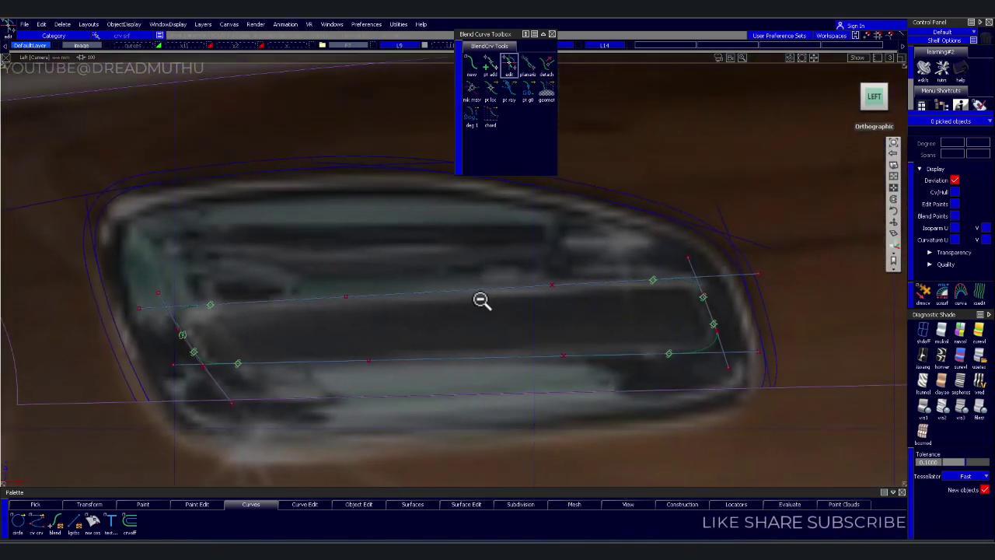
alt+shift+middle_drag(482, 300, 410, 317)
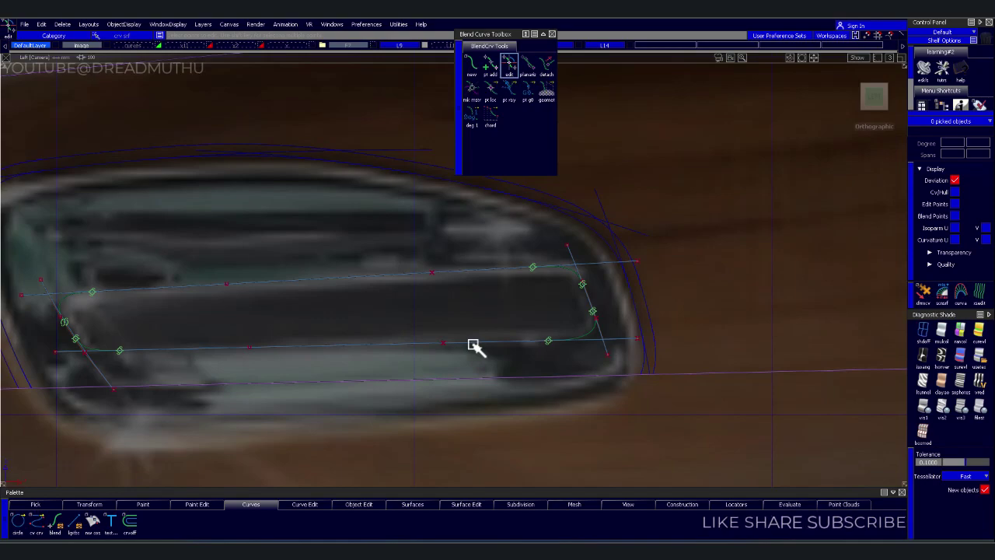
scroll(395, 313, down, 2)
- Box-select the rounded handle outline curves and project them into a flat handle surface
alt+shift+middle_drag(389, 315, 228, 276)
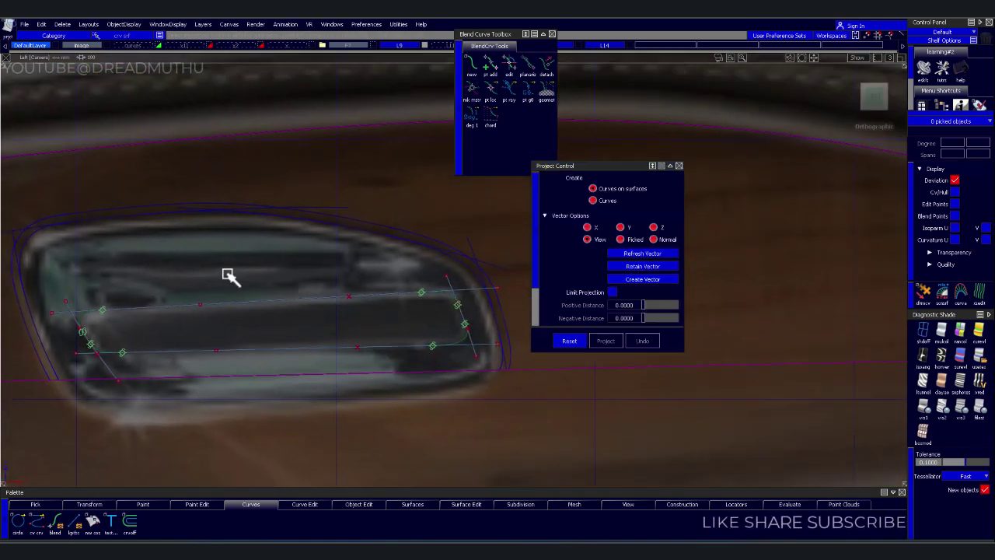
drag(46, 247, 184, 313)
drag(497, 454, 487, 448)
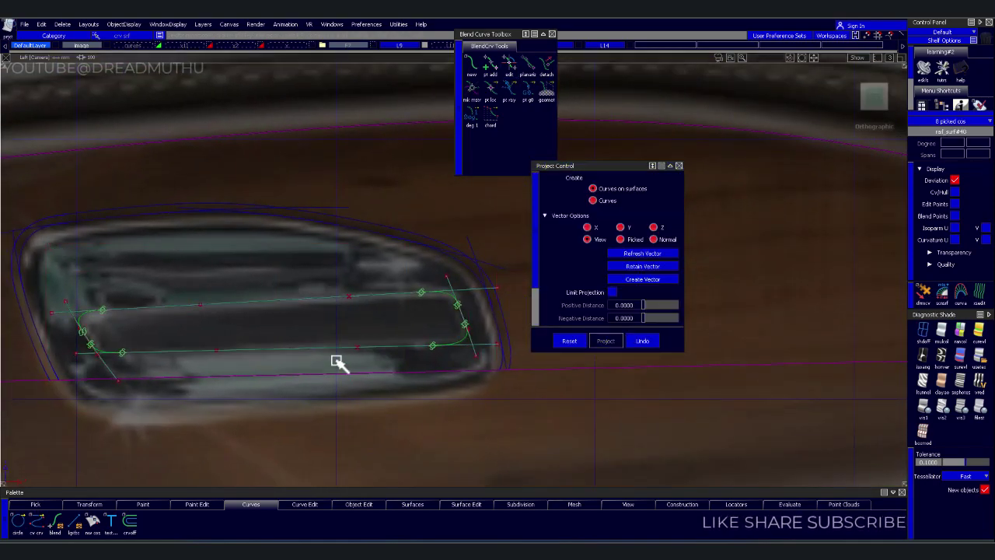
scroll(340, 362, up, 3)
mouse_move(314, 362)
alt+shift+middle_down()
mouse_move(249, 370)
mouse_move(235, 343)
alt+shift+middle_up()
scroll(249, 370, down, 3)
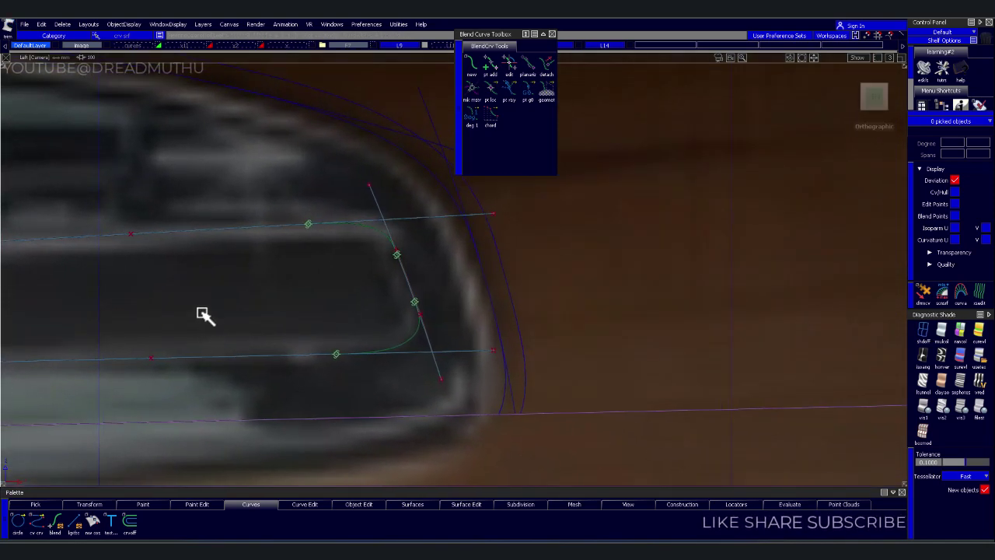
key(Escape)
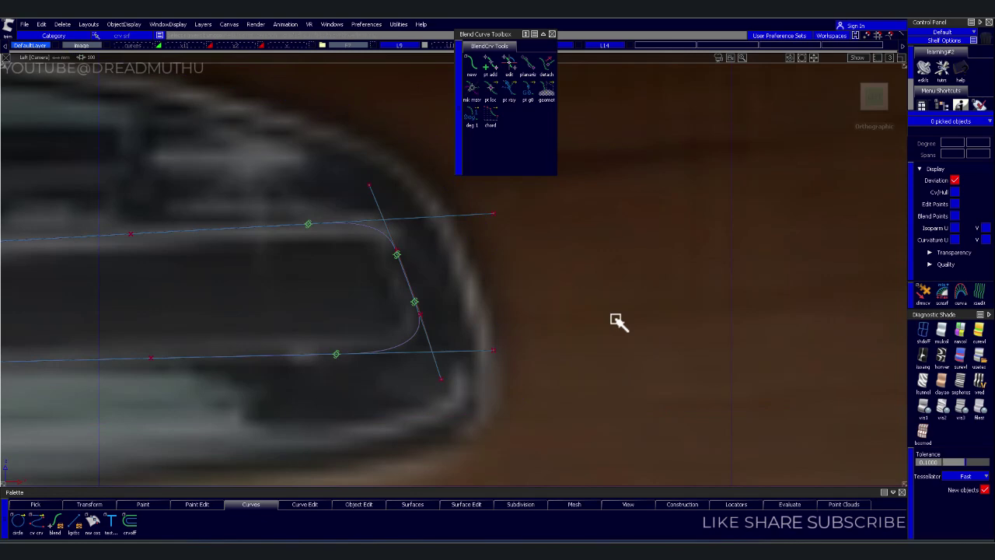
- Hide the handle's construction curves through the layer toolbar
scroll(561, 347, down, 5)
scroll(396, 306, up, 2)
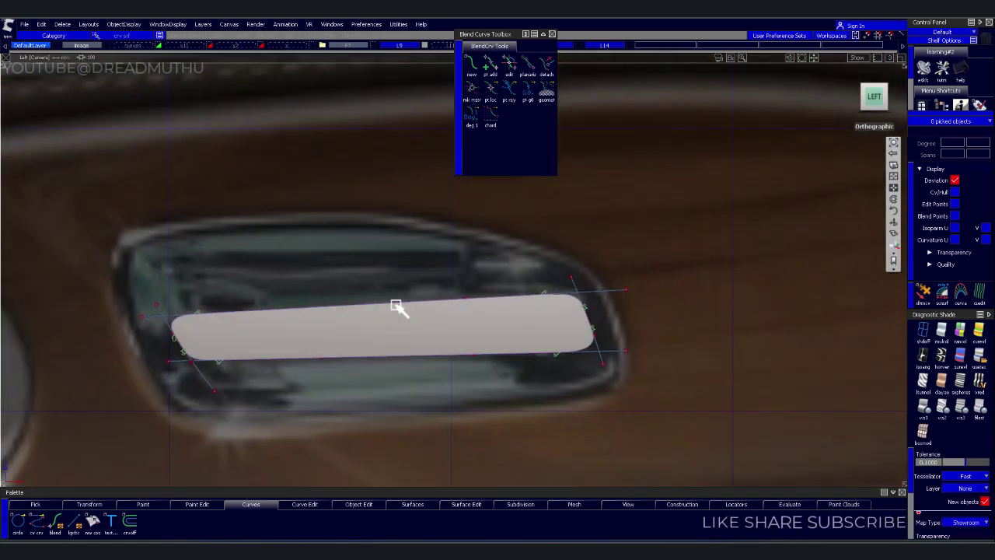
drag(166, 282, 813, 435)
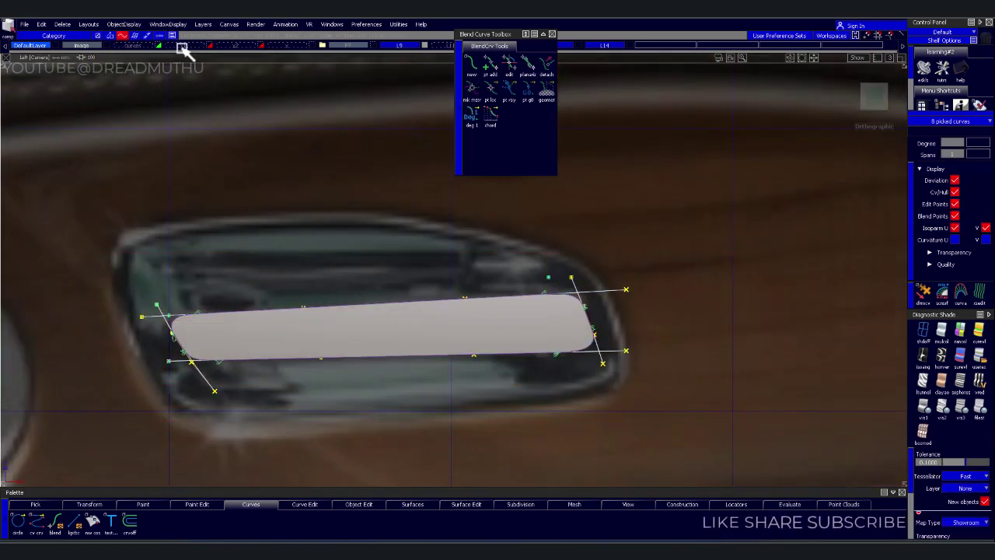
click(293, 48)
click(300, 49)
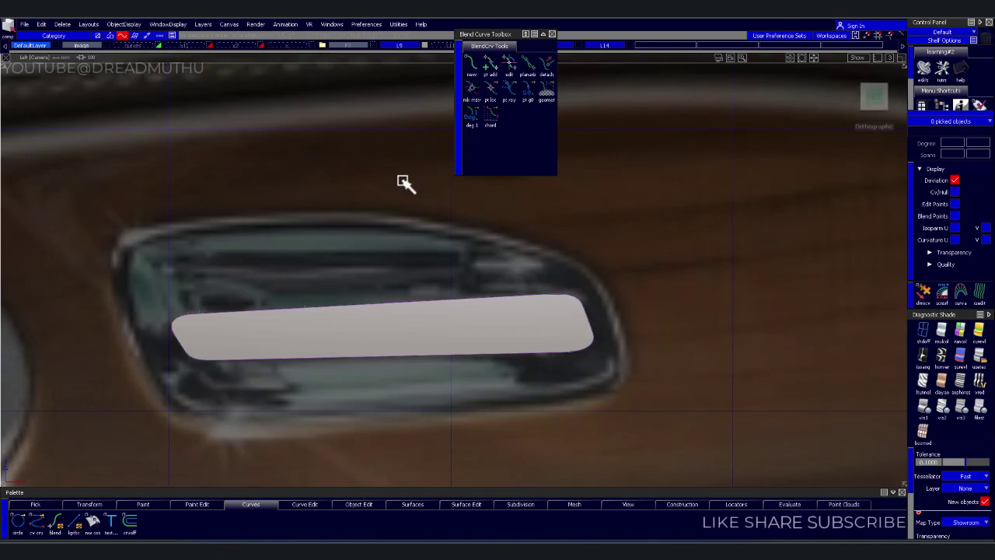
- Shift the flat handle surface up along one axis
mouse_move(459, 284)
alt+shift+mouse_down()
mouse_move(566, 283)
mouse_move(501, 347)
mouse_move(373, 282)
alt+shift+mouse_up()
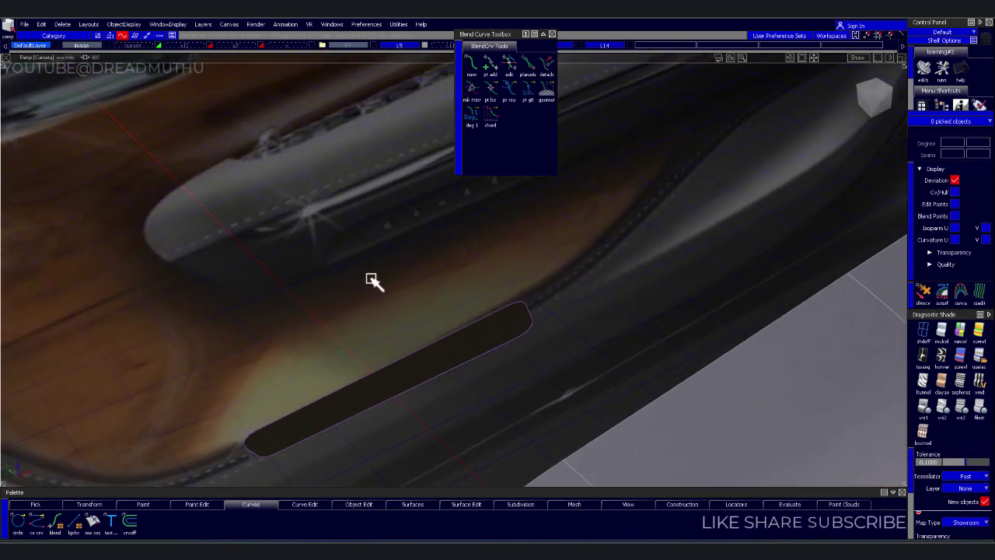
click(464, 326)
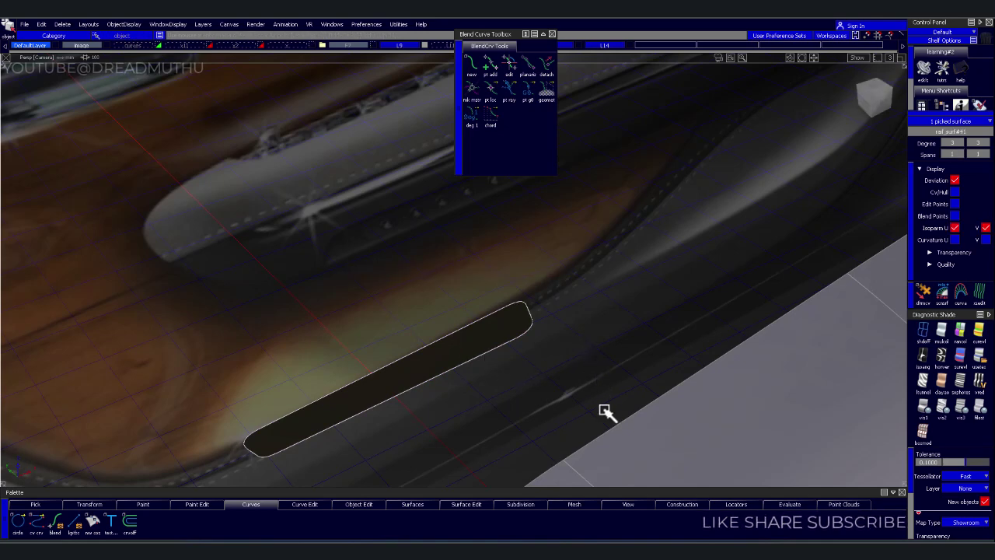
mouse_move(606, 412)
ctrl+shift+mouse_down()
mouse_move(624, 428)
mouse_move(577, 400)
mouse_move(573, 383)
ctrl+shift+mouse_up()
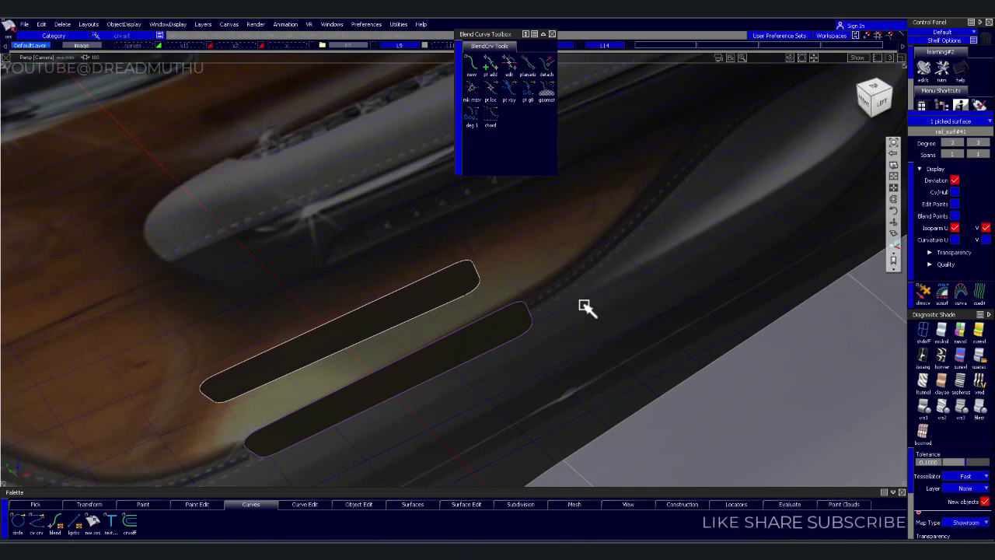
mouse_move(584, 307)
alt+shift+mouse_down()
mouse_move(319, 355)
mouse_move(438, 356)
mouse_move(426, 337)
alt+shift+mouse_up()
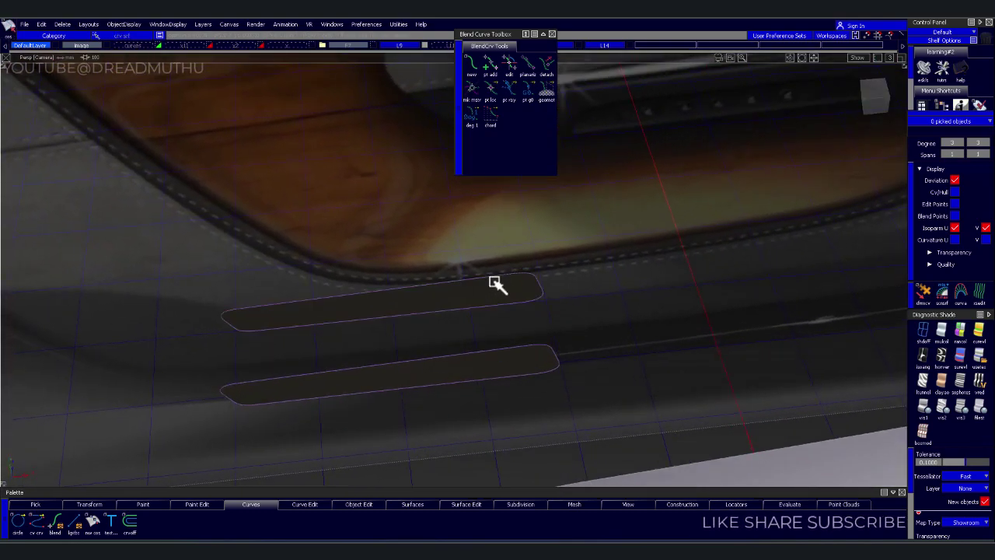
mouse_move(498, 284)
alt+shift+mouse_down()
mouse_move(384, 302)
mouse_move(382, 337)
mouse_move(422, 302)
mouse_move(473, 220)
mouse_move(417, 293)
mouse_move(484, 259)
mouse_move(562, 349)
mouse_move(559, 273)
mouse_move(510, 261)
mouse_move(437, 321)
mouse_move(375, 305)
mouse_move(464, 300)
alt+shift+mouse_up()
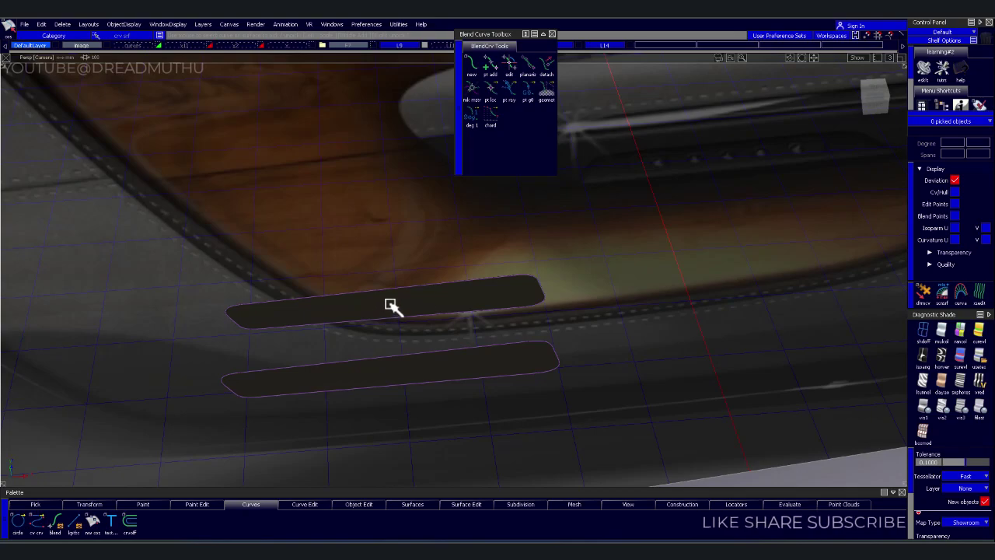
mouse_move(433, 355)
alt+shift+mouse_down()
mouse_move(604, 295)
mouse_move(489, 304)
mouse_move(540, 314)
mouse_move(496, 344)
mouse_move(389, 333)
mouse_move(411, 295)
mouse_move(458, 298)
mouse_move(444, 291)
mouse_move(440, 347)
alt+shift+mouse_up()
alt+shift+drag(452, 386, 455, 422)
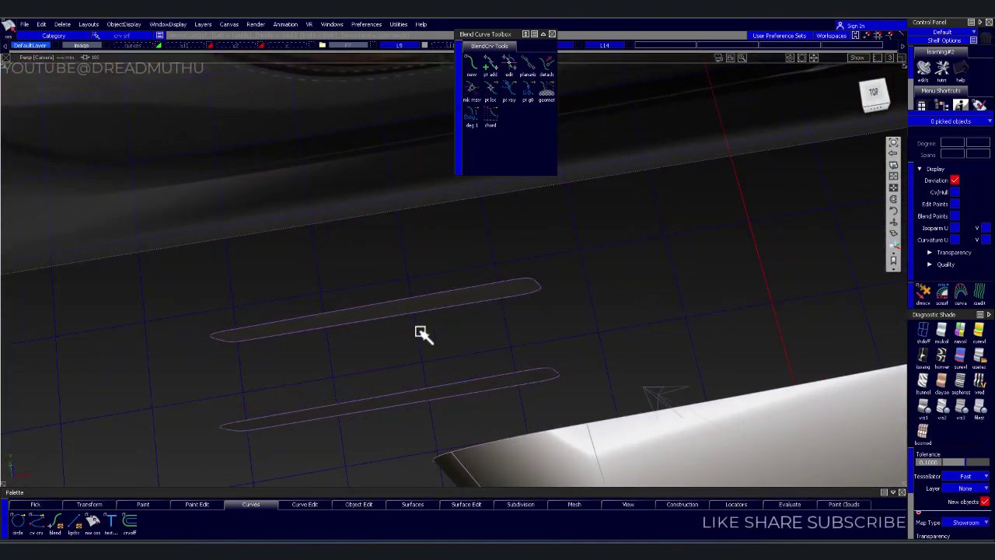
mouse_move(599, 337)
alt+shift+mouse_down()
mouse_move(548, 355)
mouse_move(590, 355)
mouse_move(516, 379)
mouse_move(526, 417)
alt+shift+mouse_up()
- Move the lower handle surface slightly up-left with the marking-menu Move, then deselect it
click(548, 332)
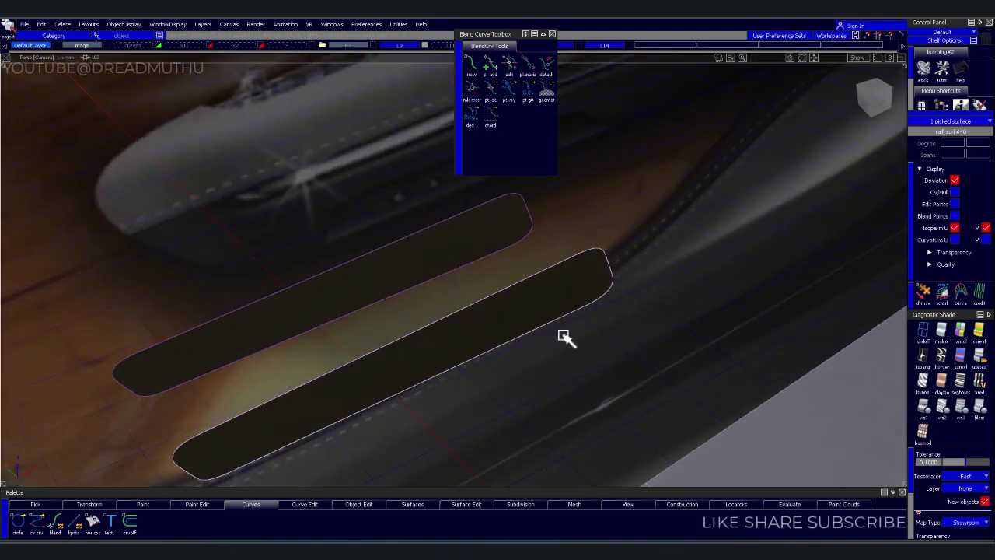
ctrl+shift+right_drag(604, 395, 595, 356)
drag(604, 393, 606, 397)
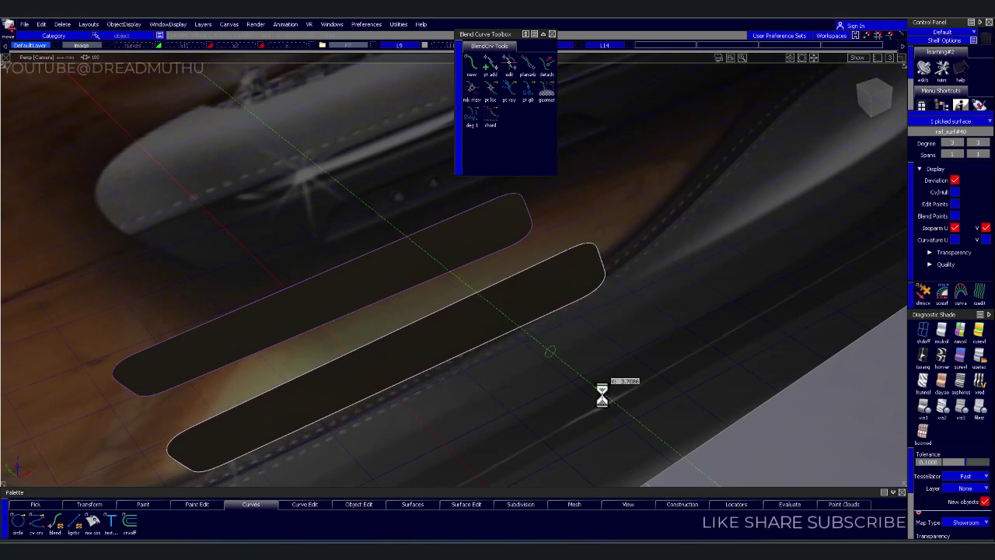
click(611, 422)
alt+shift+drag(586, 382, 595, 373)
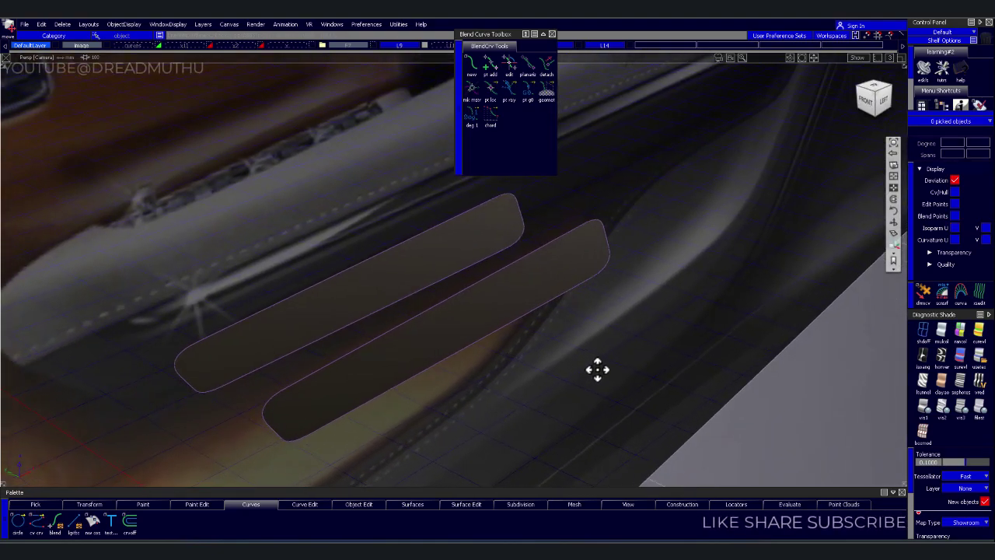
alt+shift+middle_drag(595, 368, 603, 413)
- Clear the skin pick on the lower outline and switch to the orthographic Left view
ctrl+shift+drag(585, 332, 545, 359)
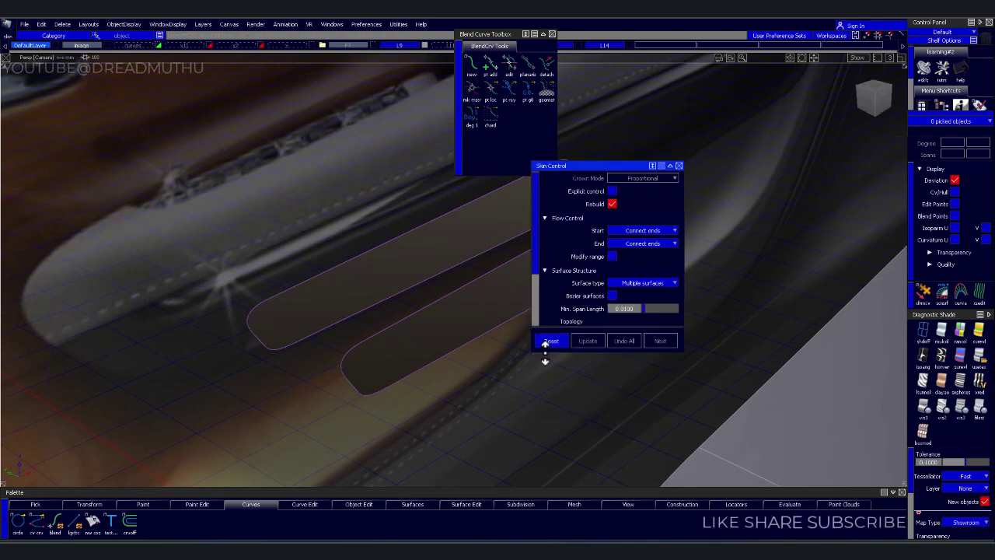
click(441, 312)
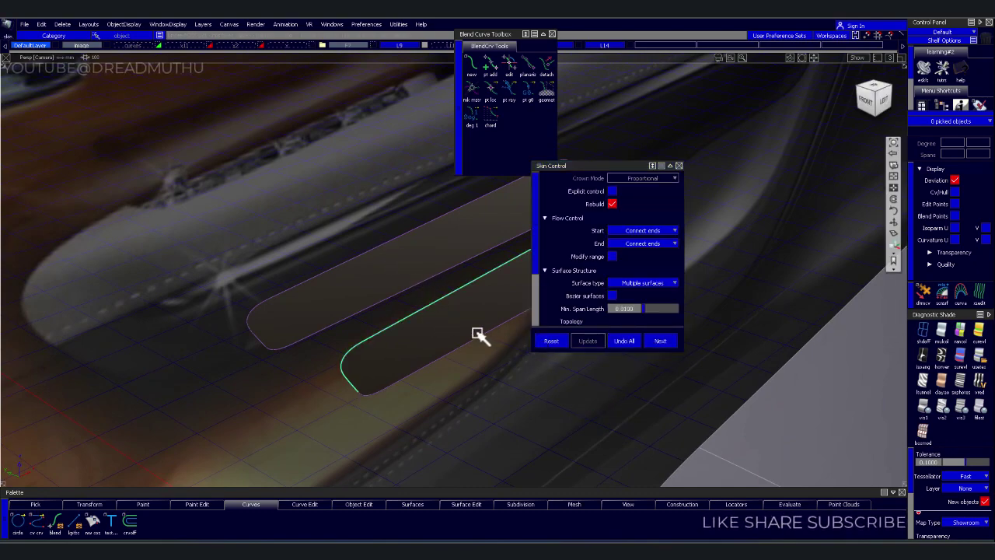
mouse_move(477, 335)
alt+shift+mouse_down()
mouse_move(287, 324)
mouse_move(229, 338)
alt+shift+mouse_up()
scroll(670, 288, down, 1)
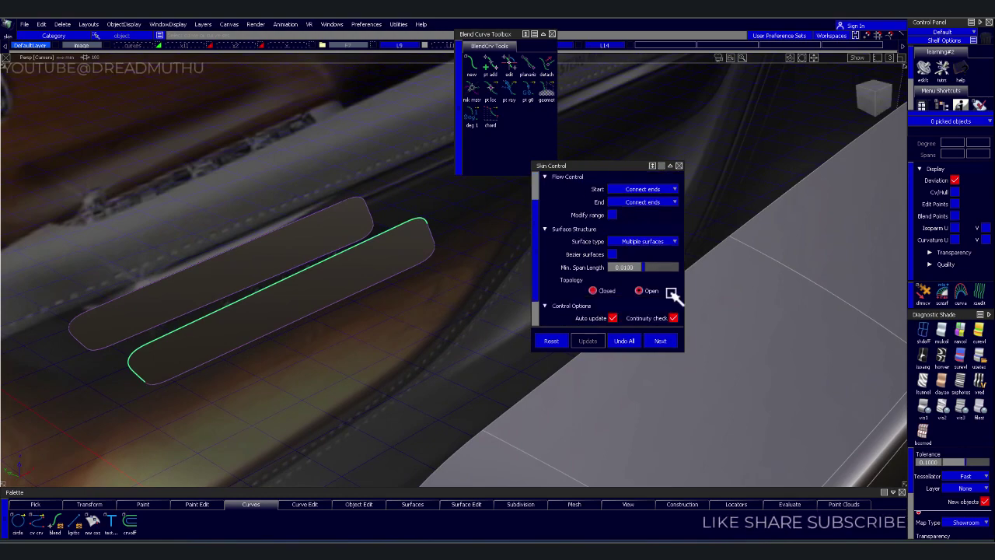
scroll(673, 293, down, 1)
click(395, 338)
mouse_move(394, 338)
alt+shift+mouse_down()
mouse_move(344, 340)
mouse_move(431, 313)
mouse_move(389, 333)
alt+shift+mouse_up()
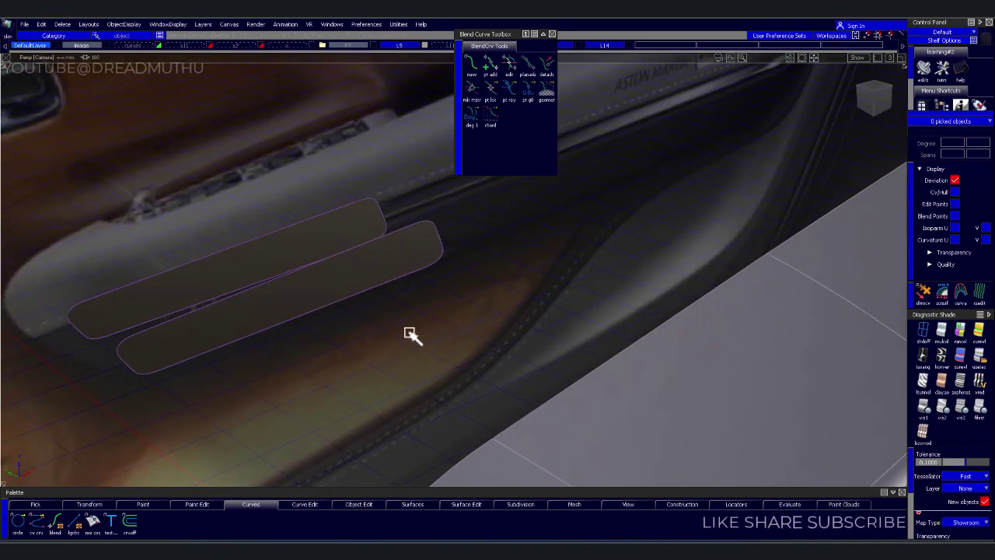
click(899, 101)
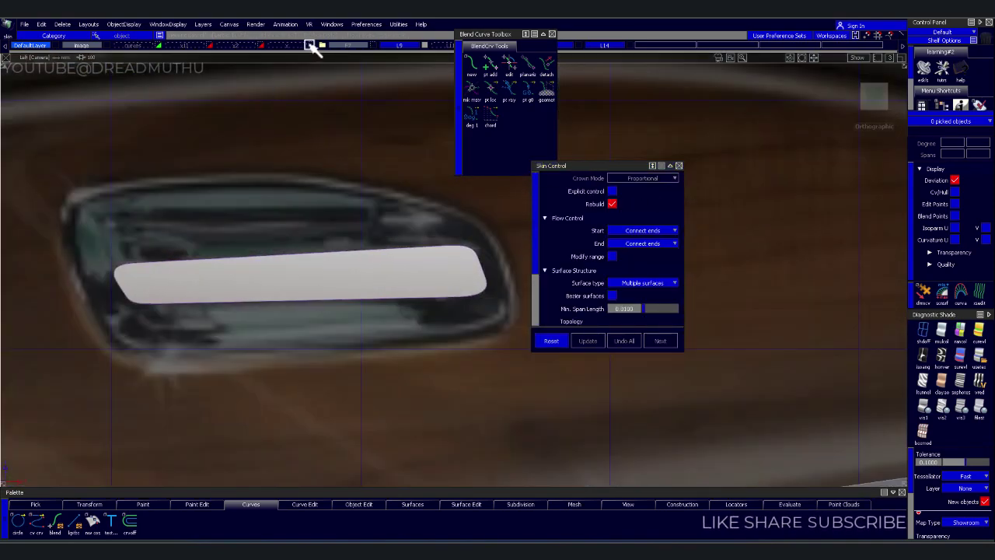
- Close the Skin options and hide the selected handle outline curves
click(308, 44)
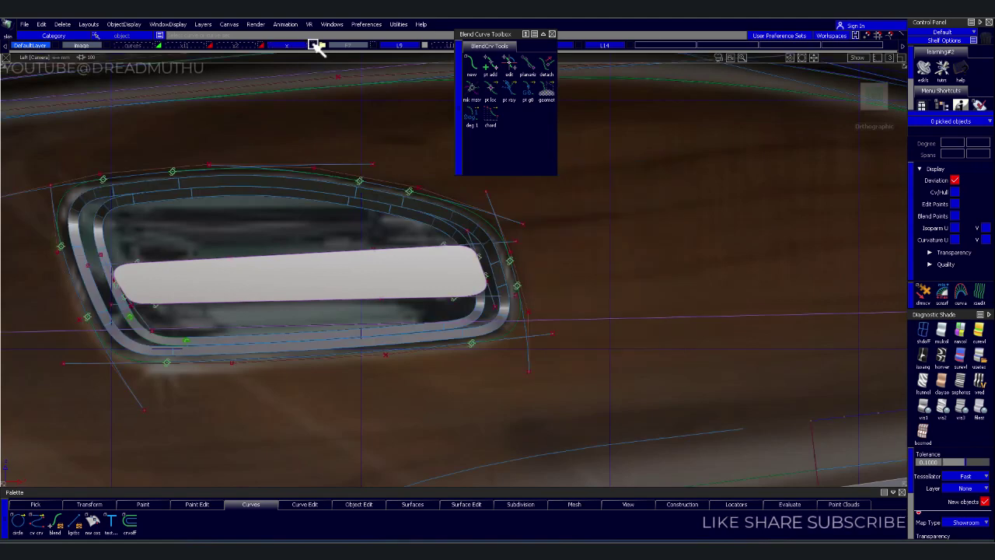
mouse_move(98, 250)
mouse_down()
mouse_move(160, 305)
mouse_move(509, 303)
mouse_up()
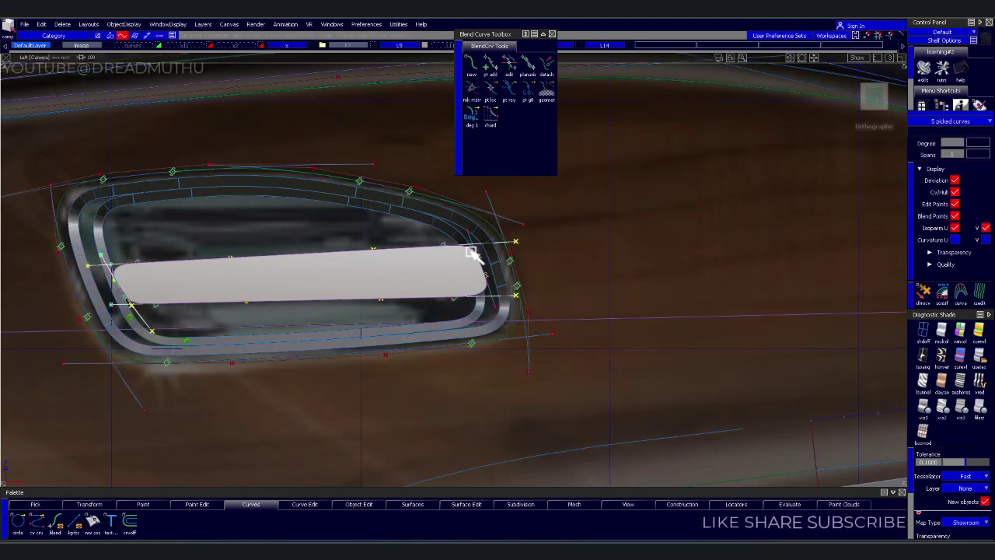
shift+drag(471, 253, 491, 285)
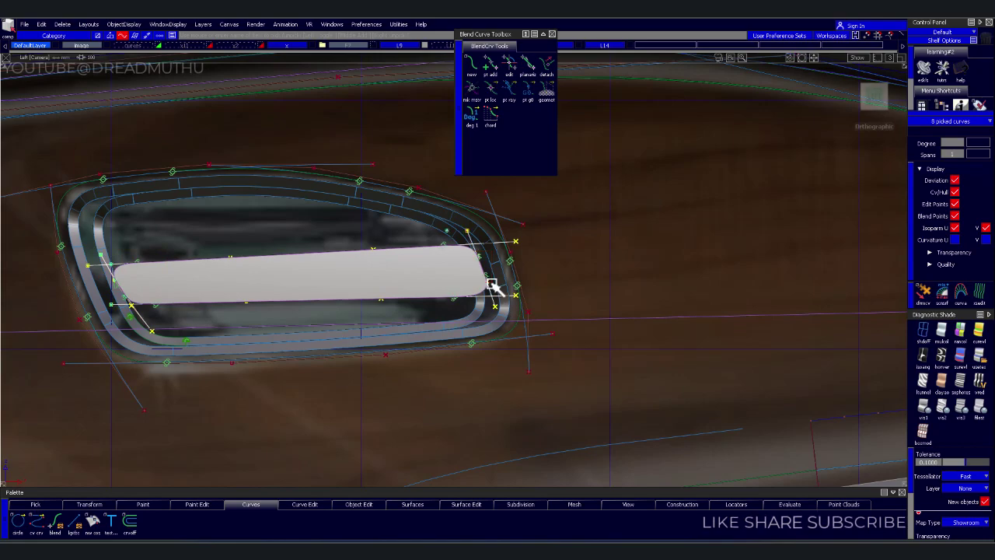
click(612, 48)
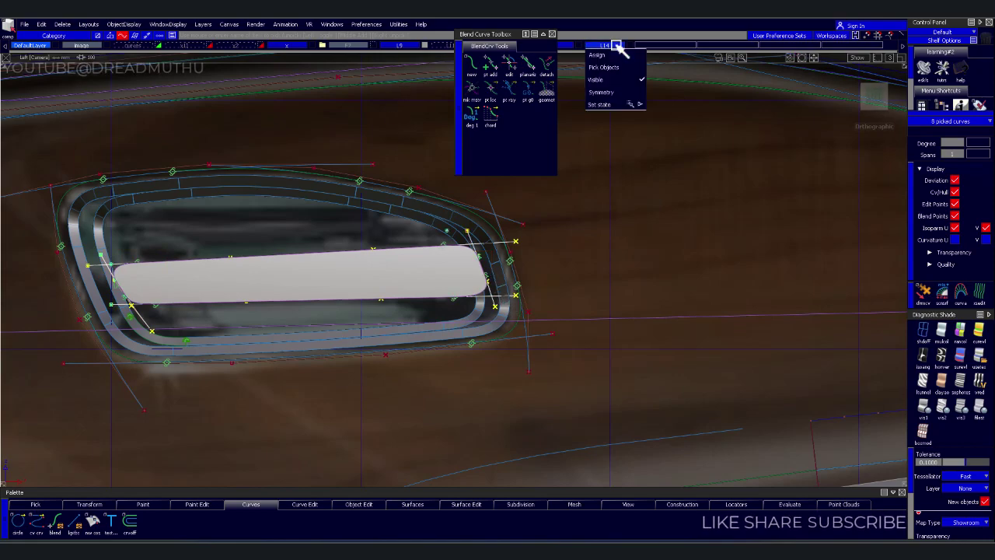
click(315, 49)
alt+shift+right_drag(466, 344, 626, 313)
alt+shift+middle_drag(627, 313, 388, 325)
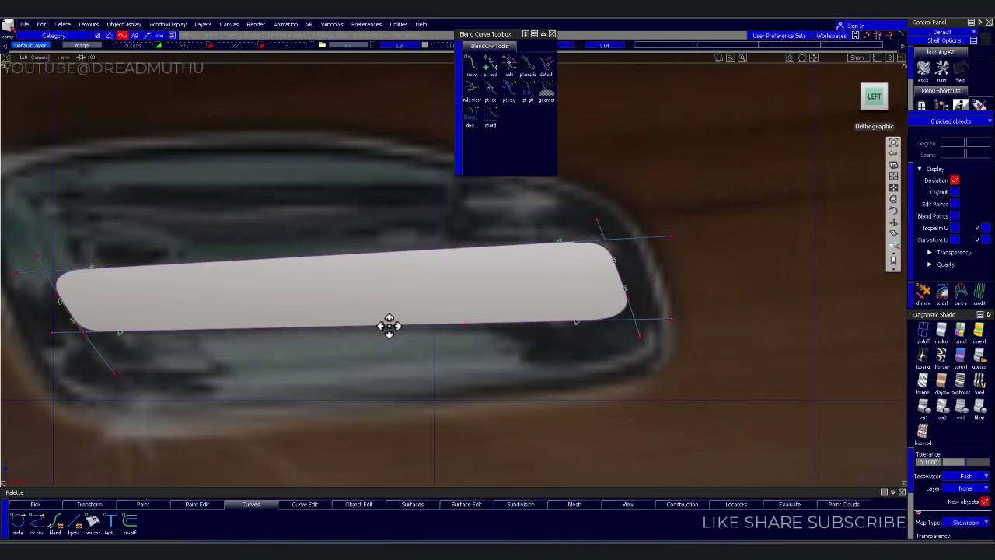
mouse_move(389, 325)
alt+shift+right_down()
mouse_move(695, 378)
mouse_move(388, 349)
mouse_move(427, 325)
alt+shift+right_up()
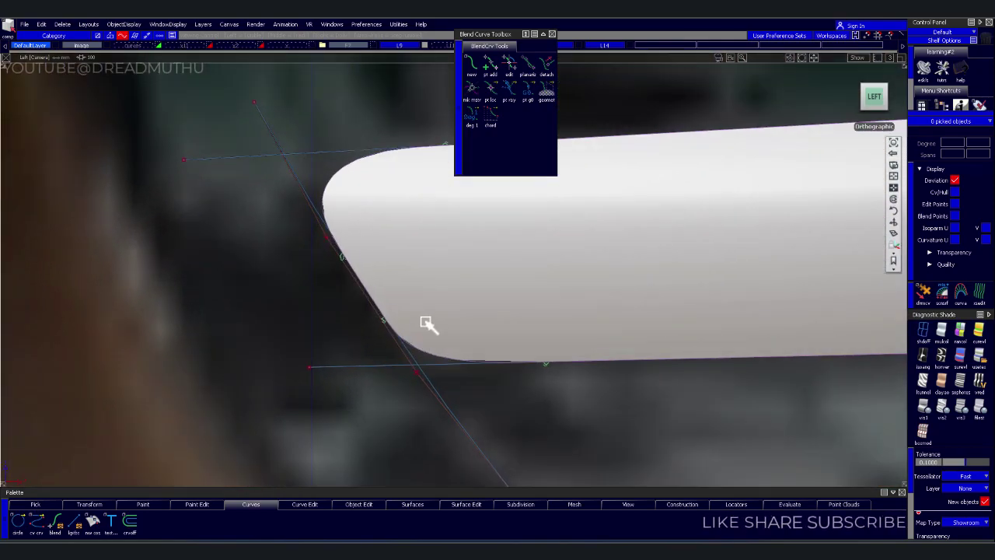
- Turn shading off and inspect the corner blend curves and their blend points with Blend Edit
click(922, 328)
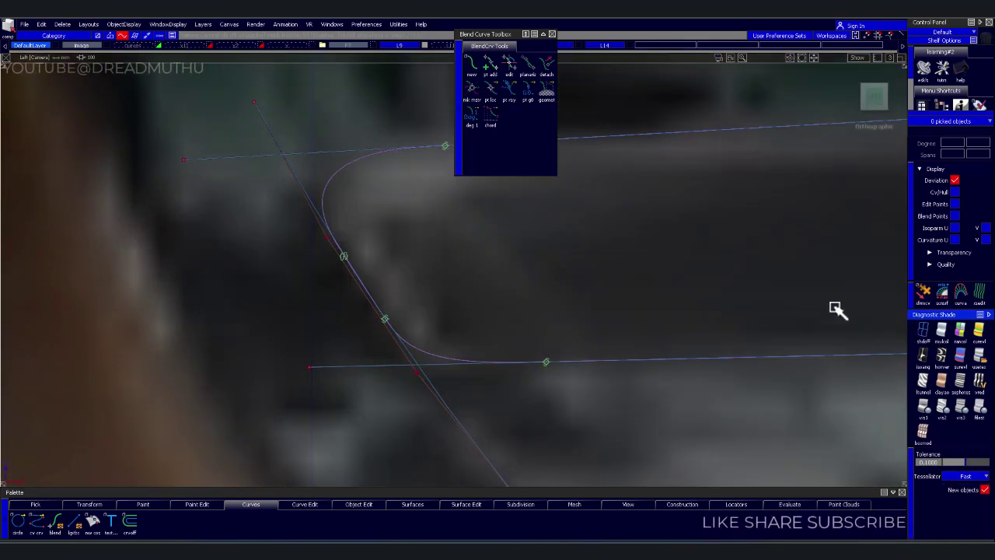
click(510, 66)
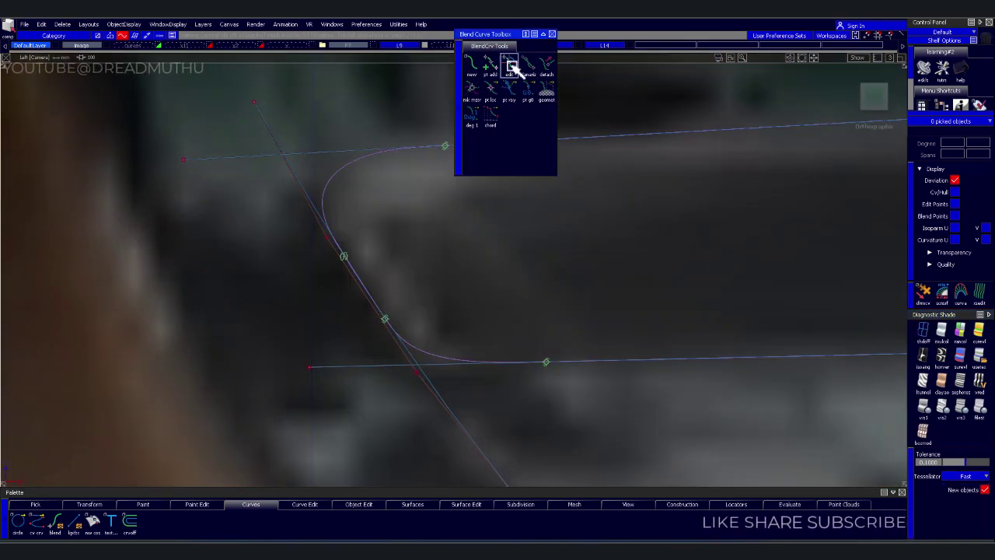
click(384, 320)
click(378, 312)
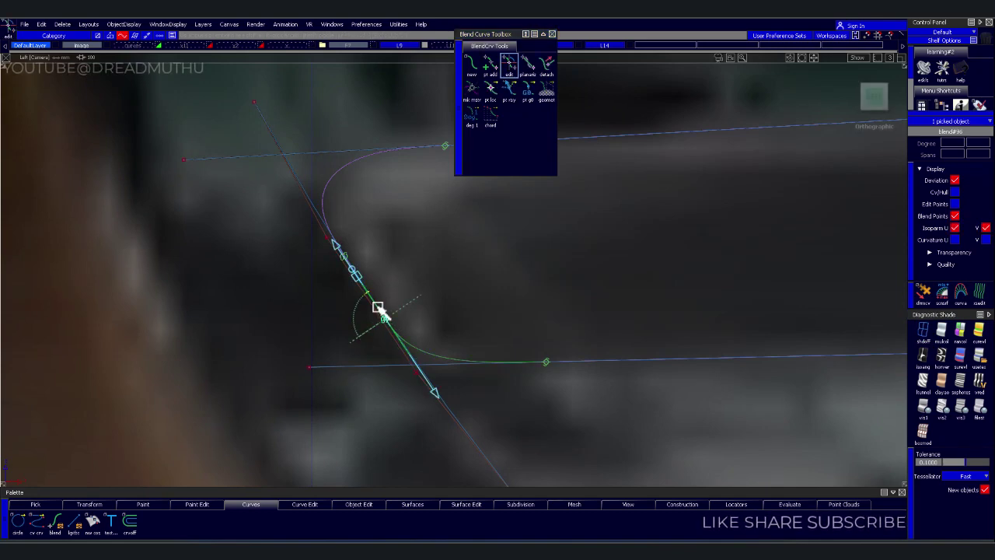
click(545, 362)
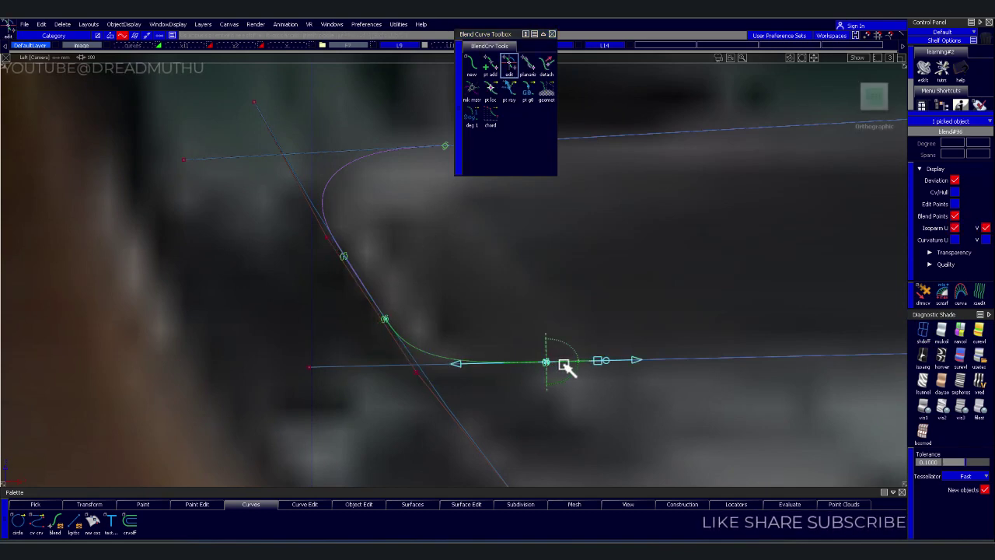
mouse_move(565, 365)
alt+shift+mouse_down()
mouse_move(689, 381)
mouse_move(717, 363)
mouse_move(244, 349)
alt+shift+mouse_up()
alt+shift+middle_drag(686, 310, 498, 382)
alt+shift+right_drag(497, 382, 466, 238)
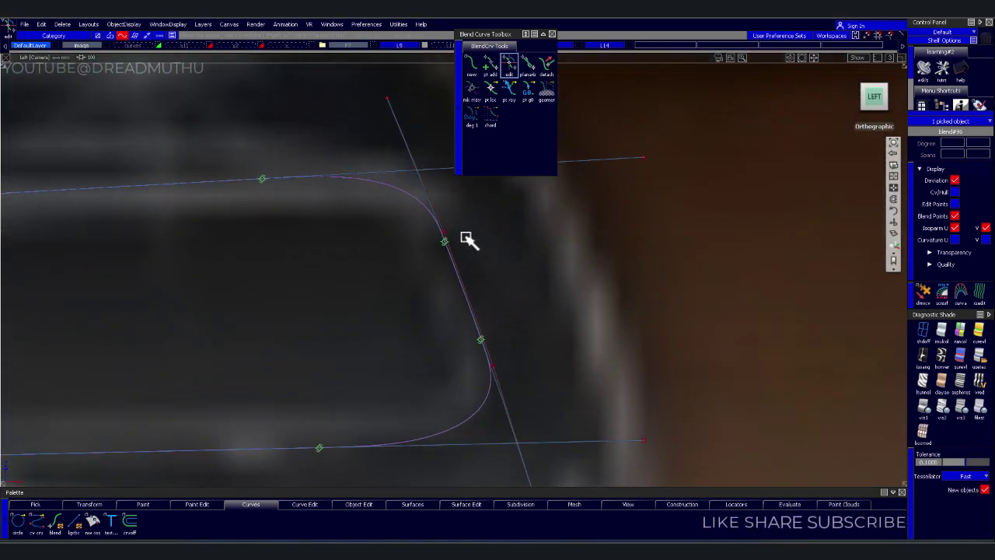
click(444, 243)
click(449, 257)
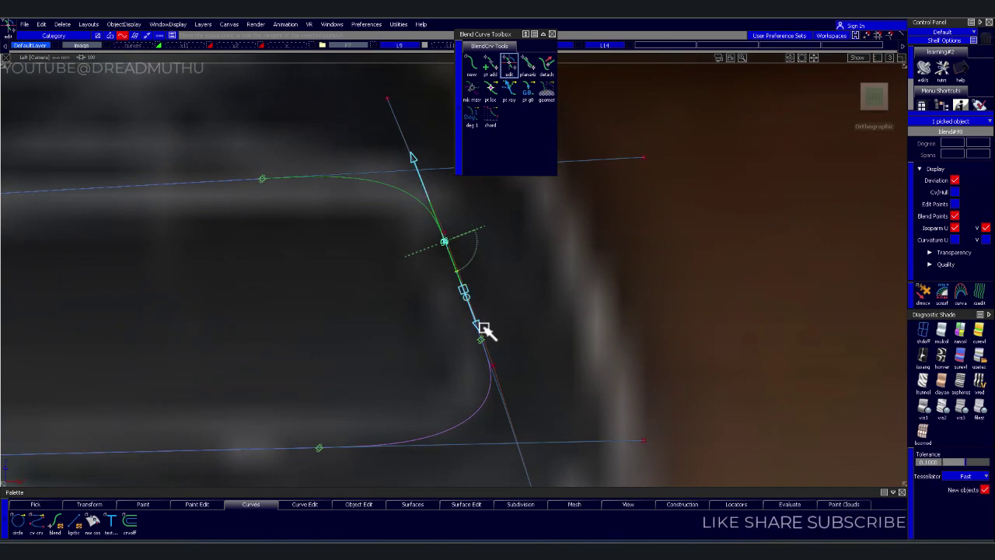
click(480, 343)
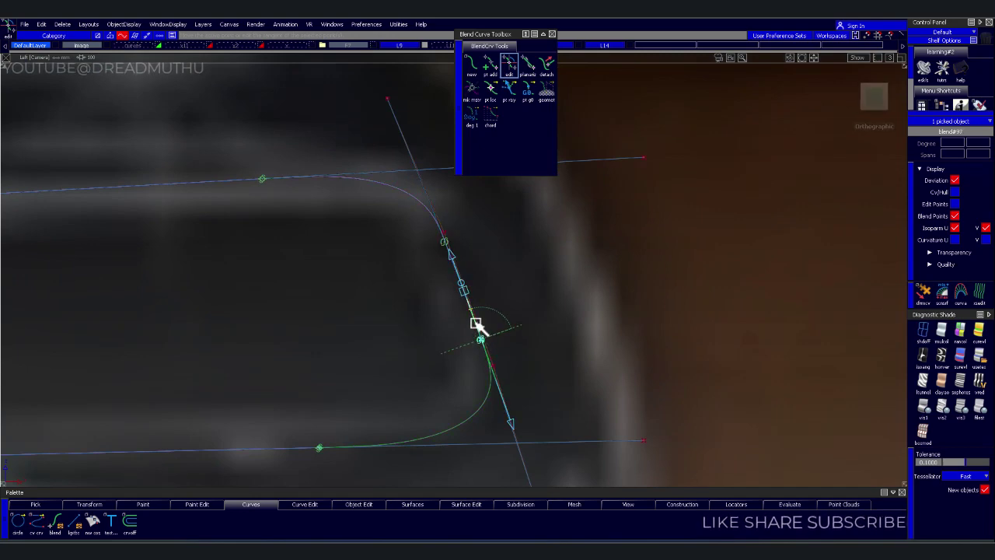
- Skin the lower and upper handle outlines together using Proportional crown and Multiple surfaces
click(628, 225)
alt+shift+right_drag(628, 224, 540, 355)
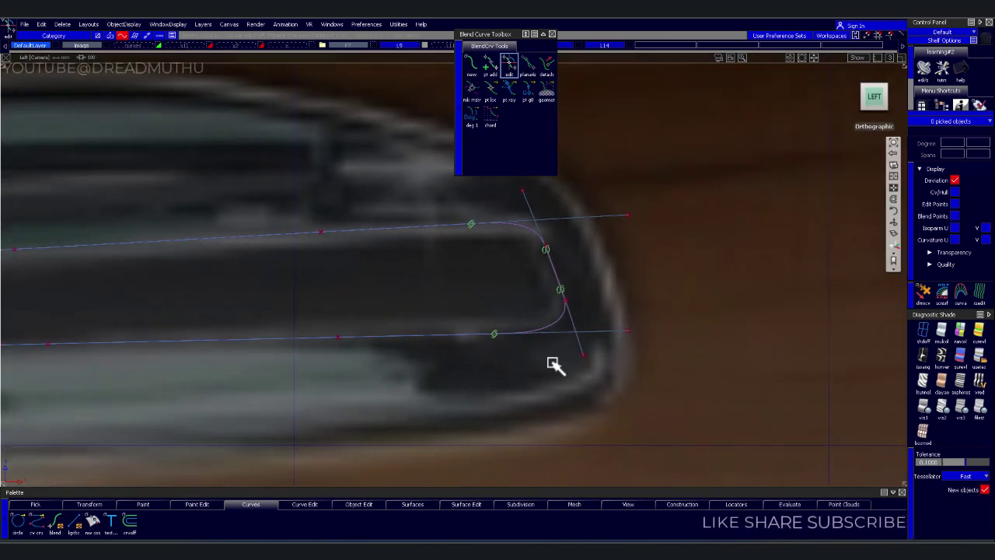
alt+shift+middle_drag(540, 356, 577, 359)
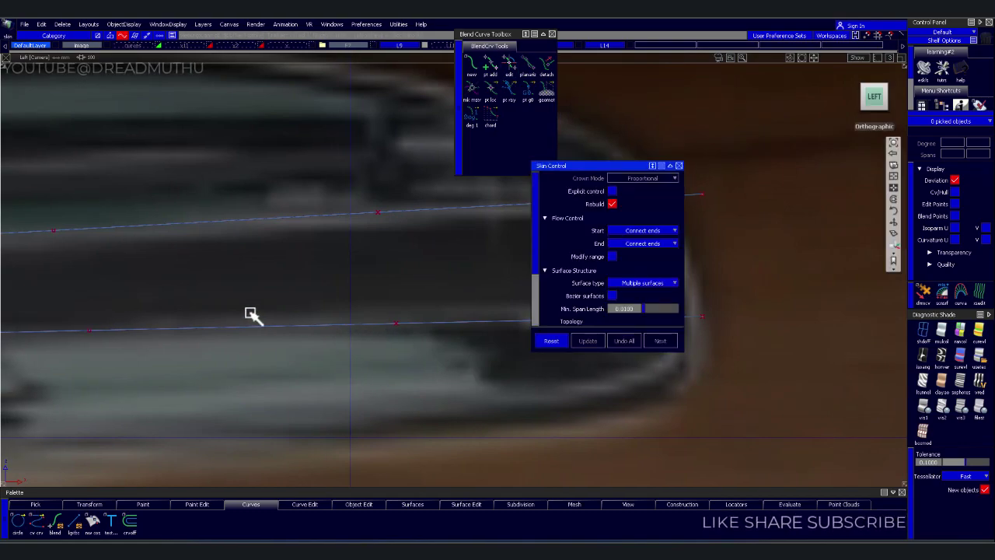
mouse_move(251, 313)
alt+shift+mouse_down()
mouse_move(425, 367)
mouse_move(504, 376)
mouse_move(362, 307)
mouse_move(349, 391)
mouse_move(481, 362)
alt+shift+mouse_up()
click(357, 304)
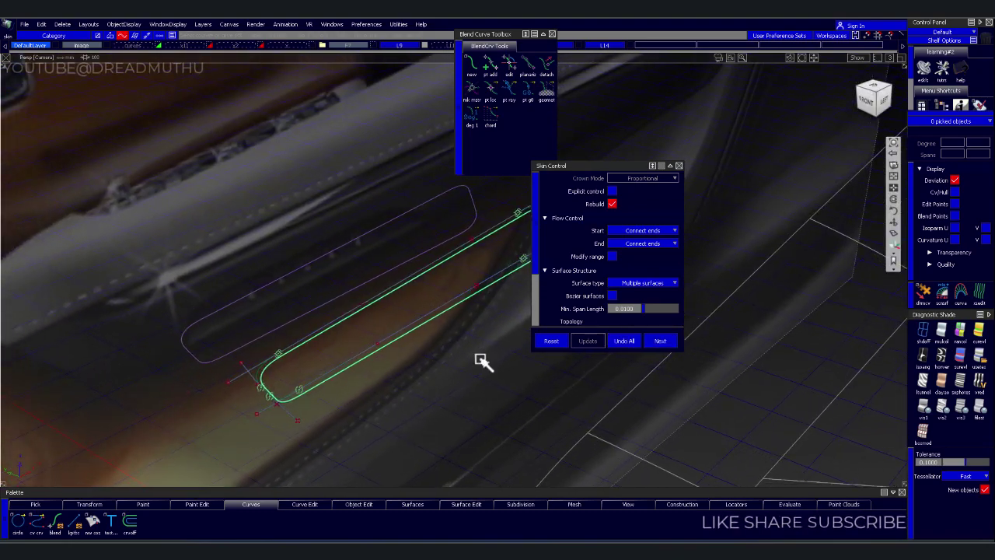
click(306, 313)
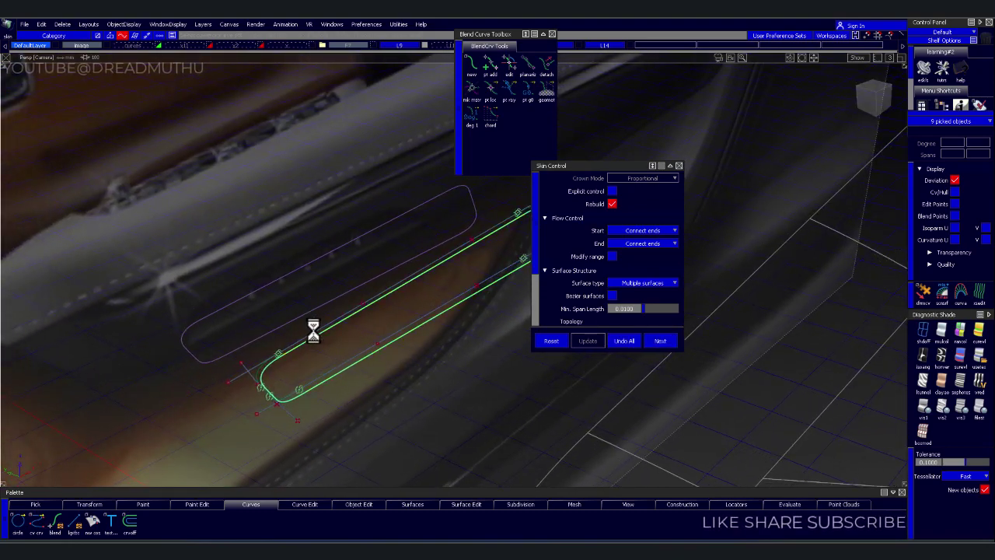
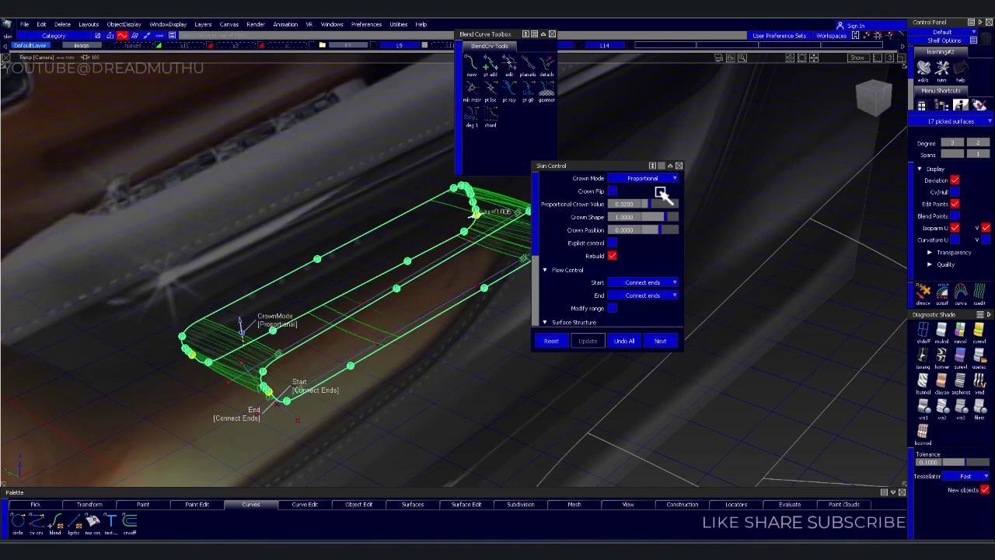
- Switch Skin Control to Explicit control and undo all to discard the trial skin surface
mouse_move(682, 268)
alt+shift+mouse_down()
mouse_move(534, 339)
mouse_move(529, 329)
alt+shift+mouse_up()
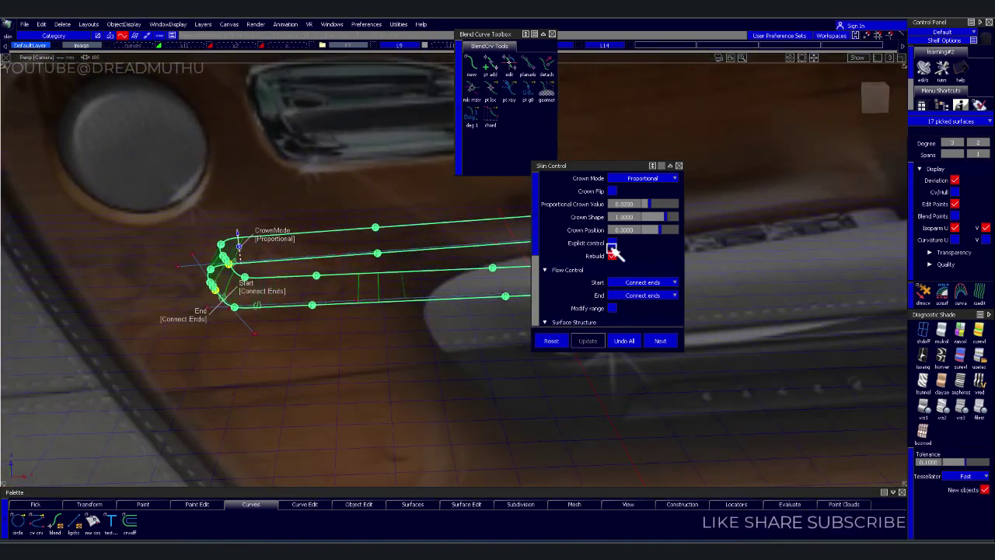
click(613, 243)
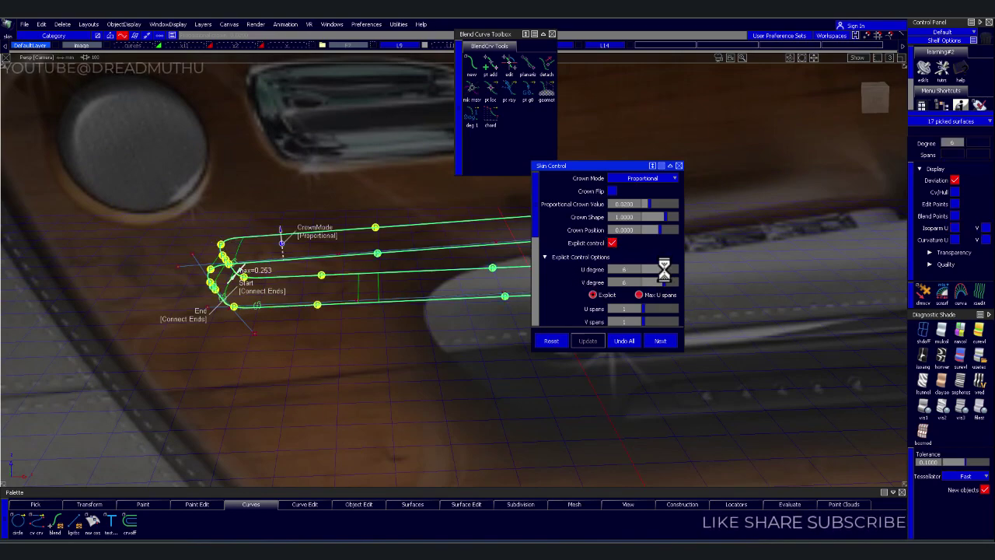
mouse_move(484, 350)
alt+shift+mouse_down()
mouse_move(411, 306)
mouse_move(495, 311)
mouse_move(495, 340)
alt+shift+mouse_up()
click(626, 342)
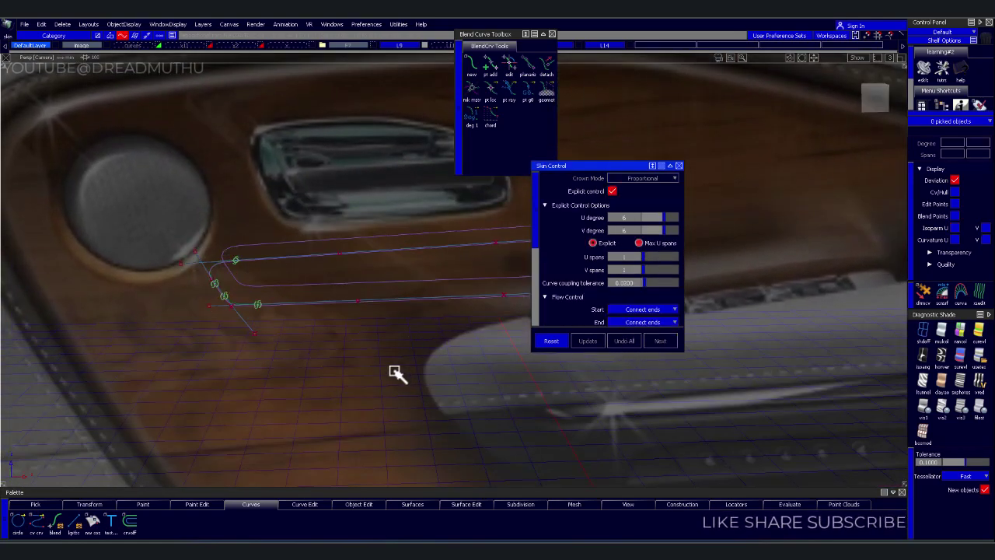
mouse_move(396, 373)
alt+shift+mouse_down()
mouse_move(300, 338)
mouse_move(443, 349)
alt+shift+mouse_up()
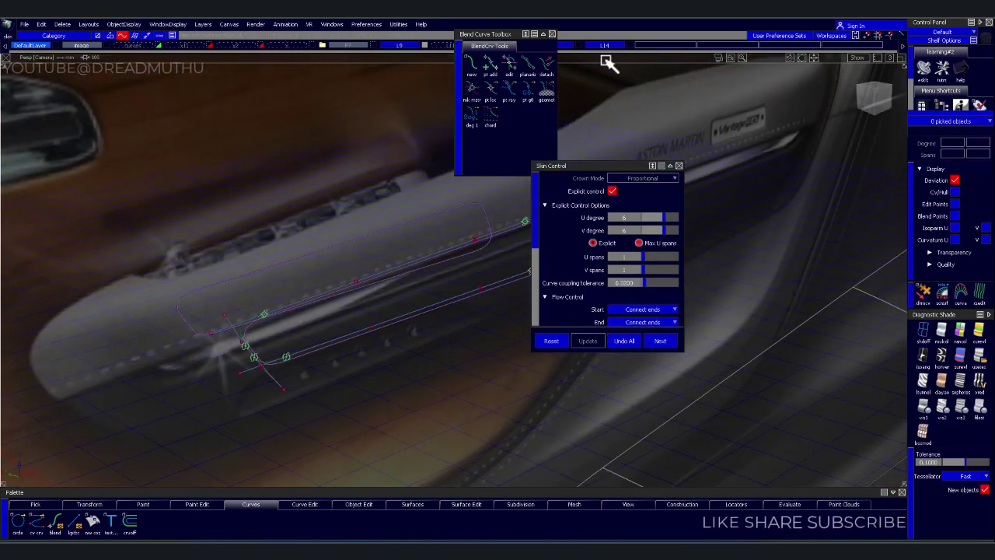
- Marquee-pick the eight recess outline curves, then deselect them
drag(120, 181, 225, 221)
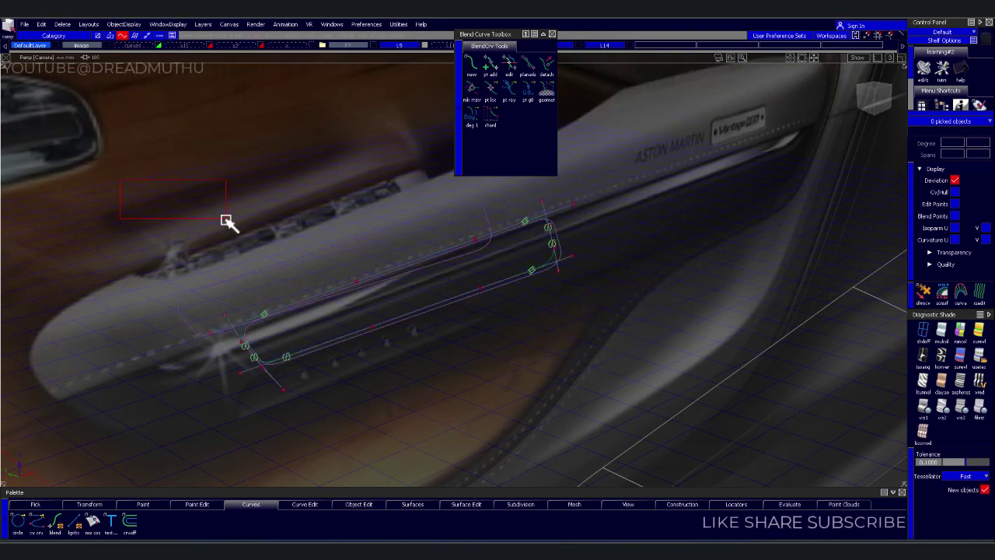
drag(723, 441, 723, 441)
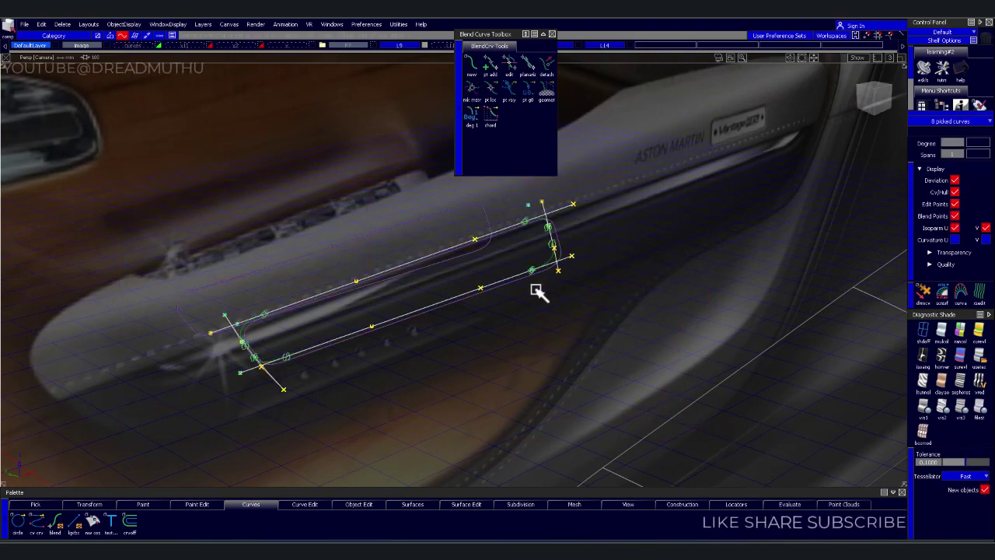
click(292, 60)
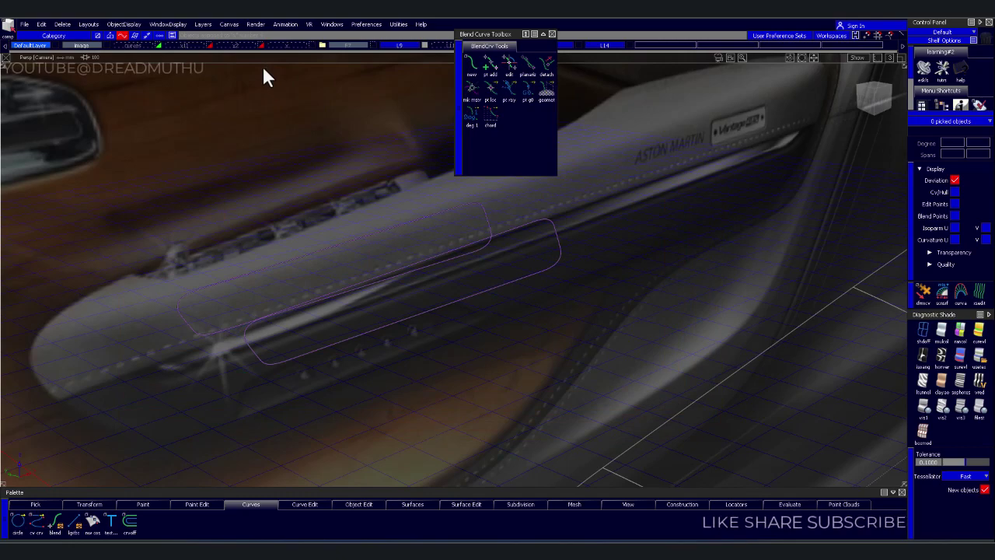
- Skin the lower and upper recess outline curves into the first pocket wall
alt+shift+drag(396, 273, 267, 298)
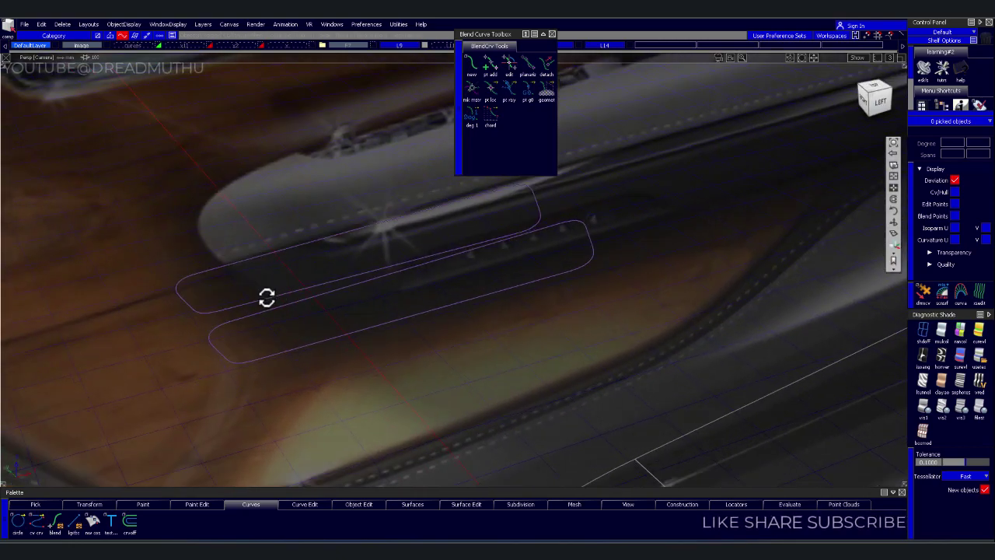
alt+shift+right_drag(267, 298, 256, 289)
alt+shift+middle_drag(255, 289, 426, 304)
mouse_move(427, 304)
alt+shift+mouse_down()
mouse_move(597, 287)
mouse_move(627, 273)
mouse_move(599, 266)
mouse_move(624, 275)
mouse_move(595, 309)
alt+shift+mouse_up()
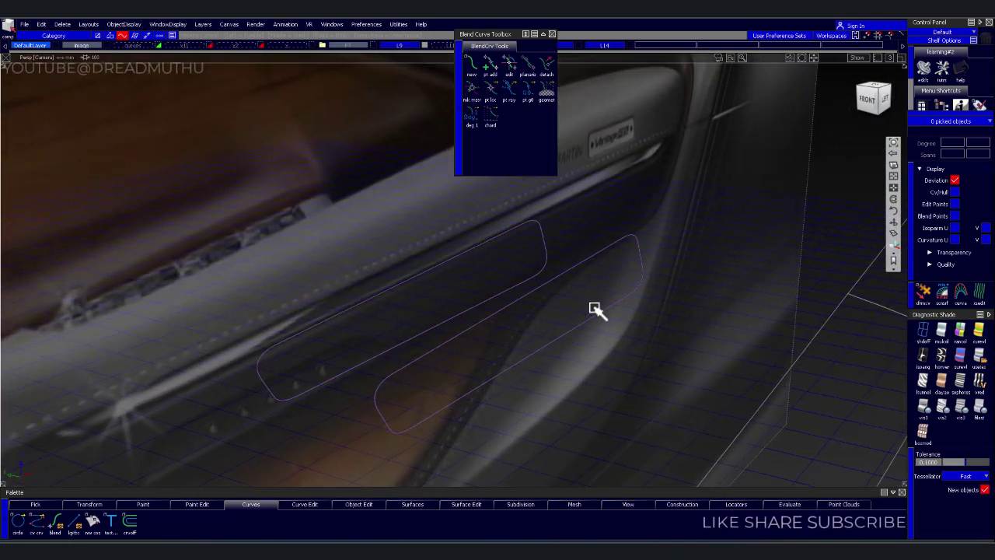
mouse_move(562, 373)
alt+shift+mouse_down()
mouse_move(338, 425)
mouse_move(520, 399)
alt+shift+mouse_up()
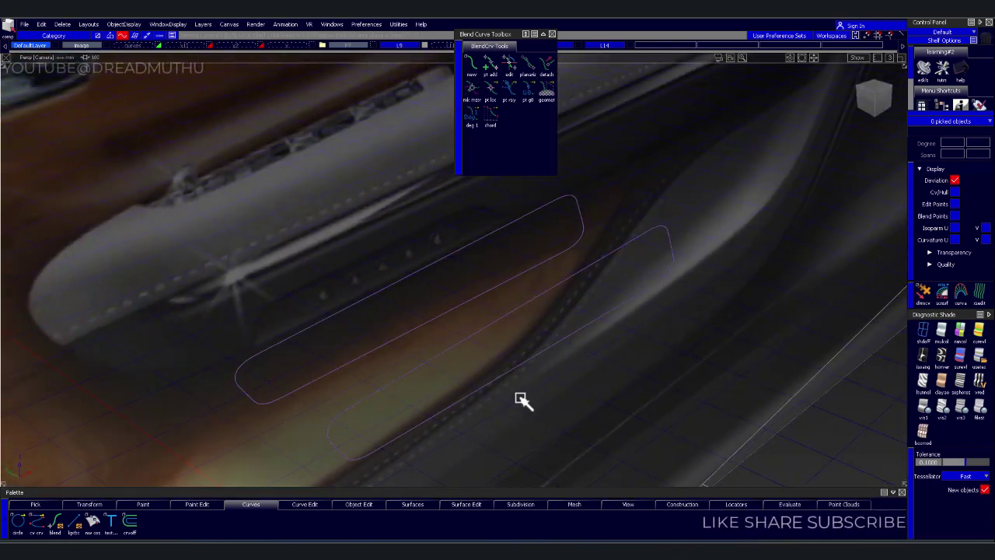
click(476, 330)
scroll(617, 311, down, 1)
scroll(630, 304, down, 2)
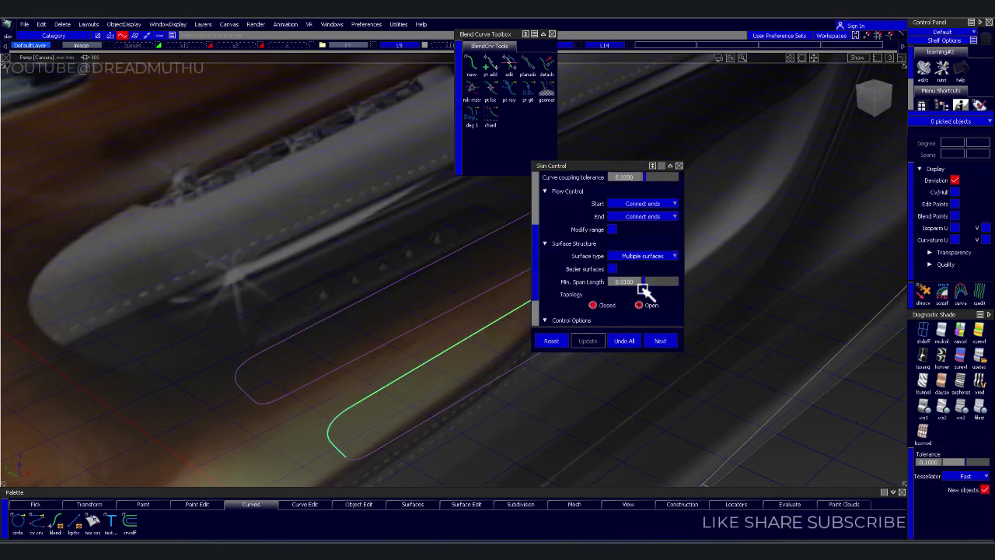
scroll(645, 289, down, 1)
scroll(657, 266, down, 1)
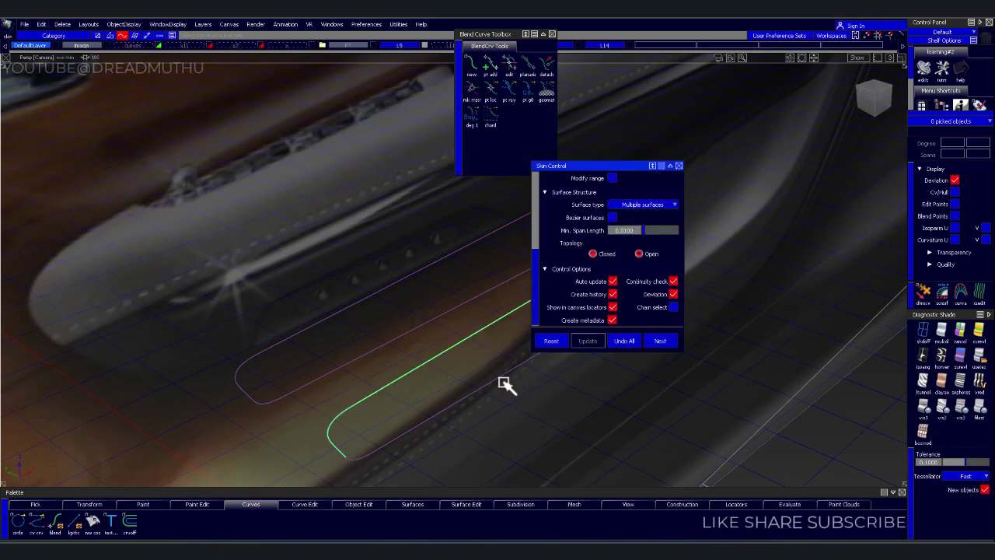
click(477, 340)
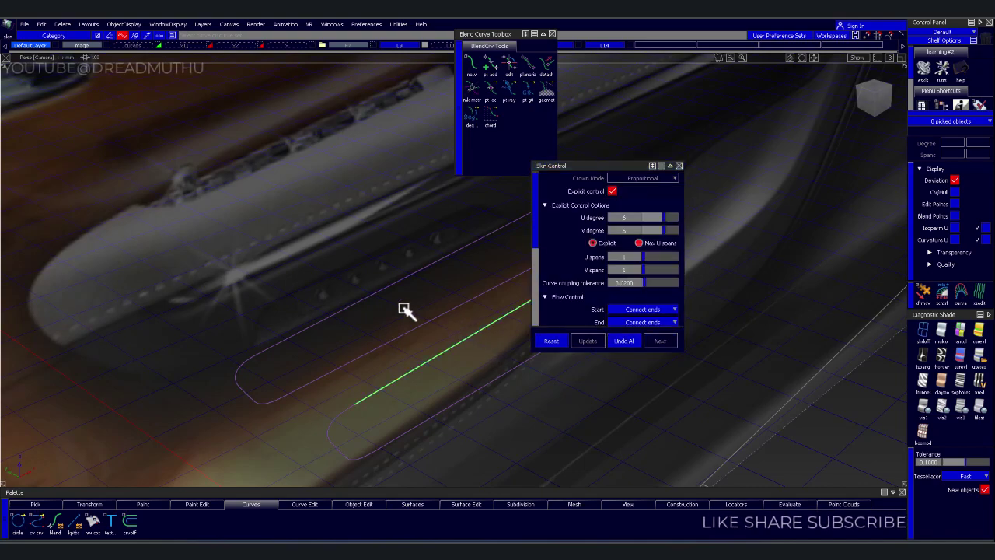
click(383, 298)
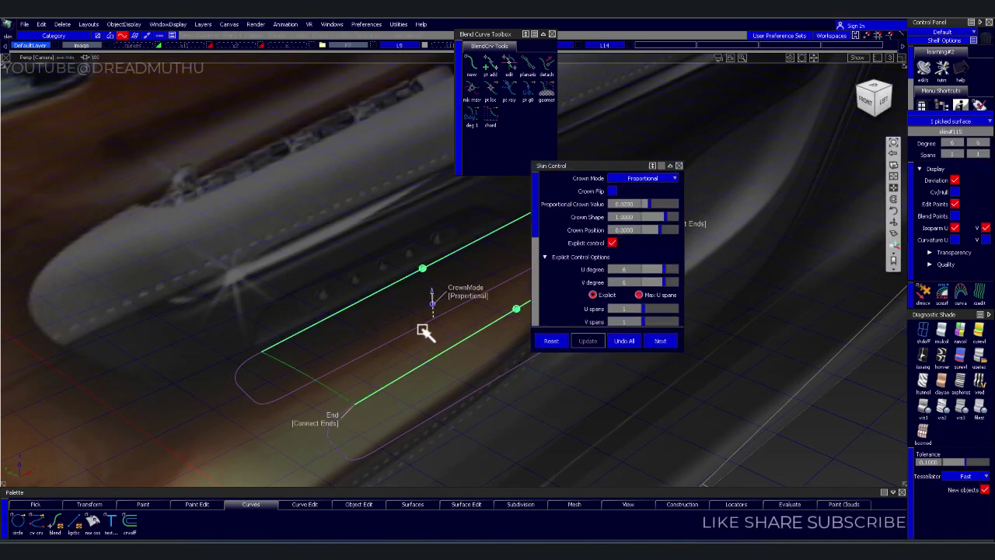
alt+shift+drag(424, 331, 381, 384)
click(346, 382)
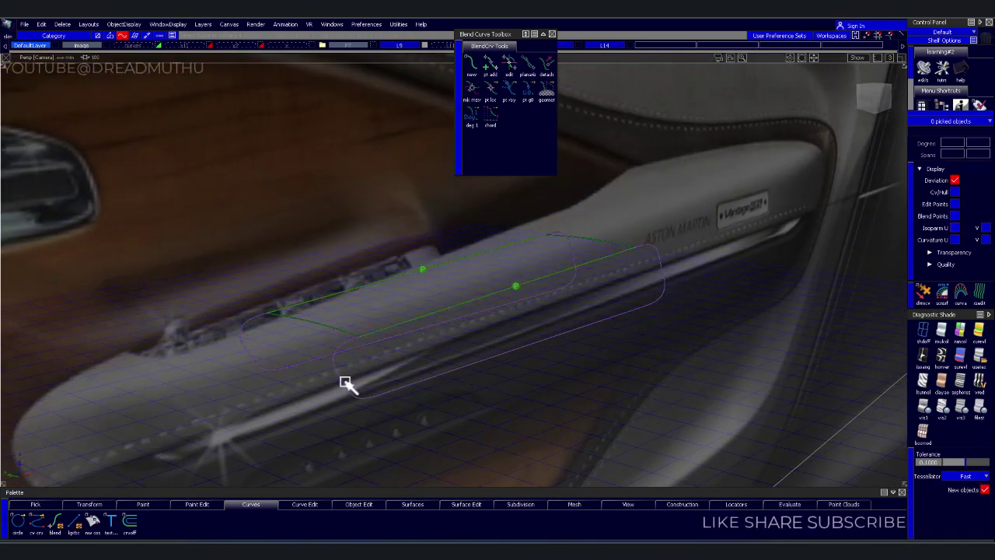
- Build further skin walls between the remaining outline curve pairs
click(244, 350)
click(443, 389)
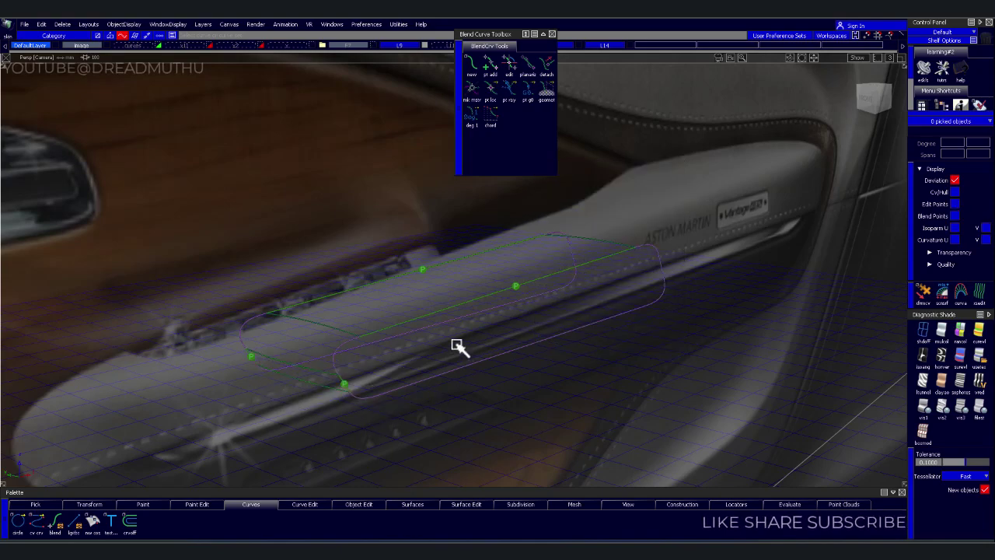
click(451, 338)
click(473, 377)
alt+shift+drag(573, 402, 379, 411)
- Flip the new skin's crown and orbit to check the surface cage from above
click(323, 346)
mouse_move(433, 359)
alt+shift+mouse_down()
mouse_move(362, 362)
mouse_move(467, 377)
mouse_move(415, 311)
mouse_move(393, 362)
alt+shift+mouse_up()
click(410, 359)
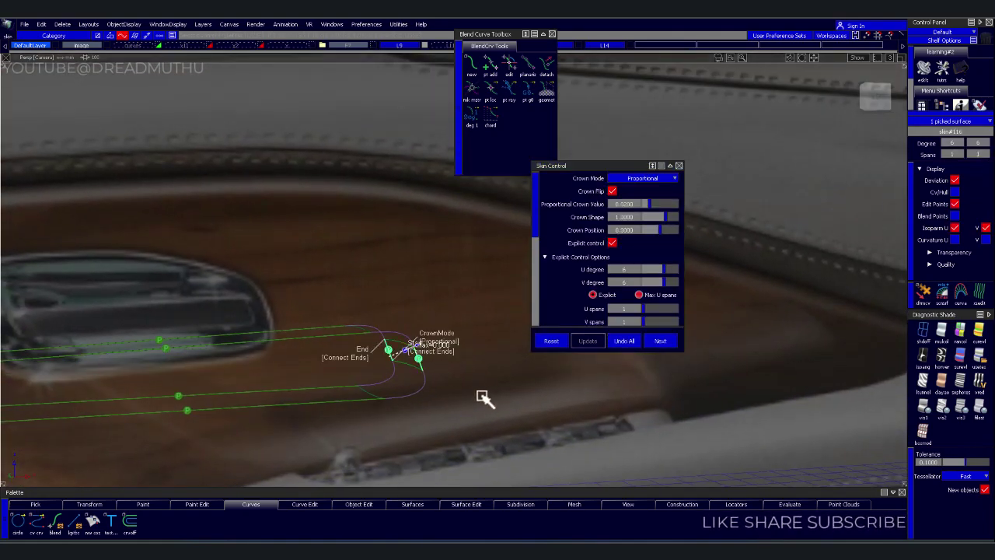
mouse_move(438, 366)
alt+shift+mouse_down()
mouse_move(280, 382)
mouse_move(370, 366)
mouse_move(457, 412)
mouse_move(482, 395)
alt+shift+mouse_up()
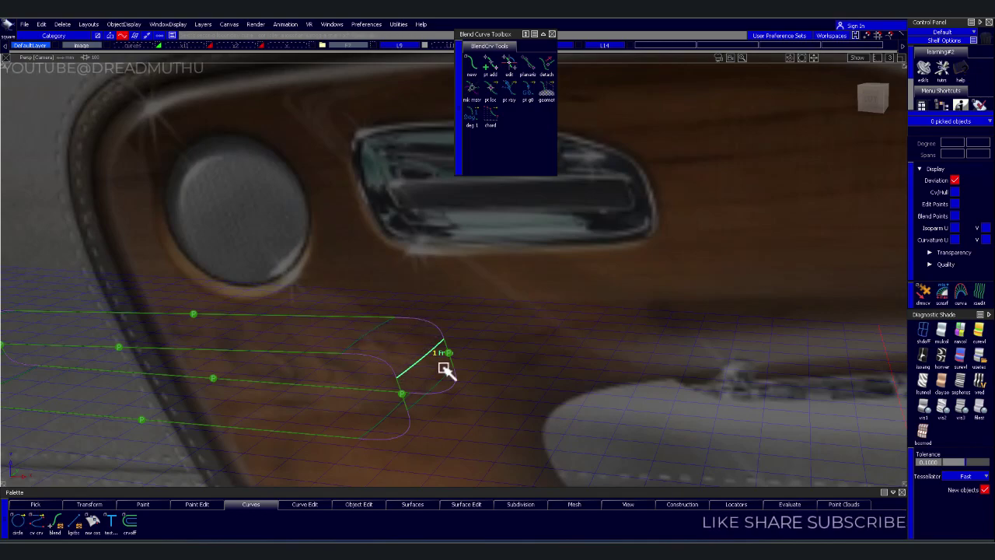
mouse_move(496, 418)
alt+shift+mouse_down()
mouse_move(387, 365)
mouse_move(178, 360)
mouse_move(138, 377)
mouse_move(104, 362)
mouse_move(306, 373)
mouse_move(537, 438)
mouse_move(477, 368)
mouse_move(458, 362)
mouse_move(471, 336)
mouse_move(459, 363)
mouse_move(481, 362)
alt+shift+mouse_up()
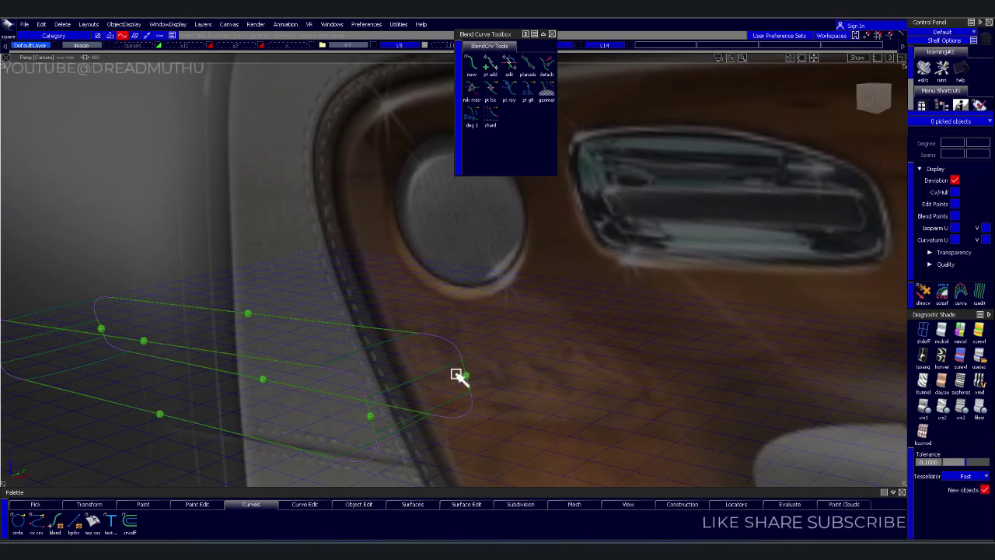
mouse_move(472, 374)
alt+shift+mouse_down()
mouse_move(493, 393)
mouse_move(398, 373)
mouse_move(355, 378)
mouse_move(345, 365)
alt+shift+mouse_up()
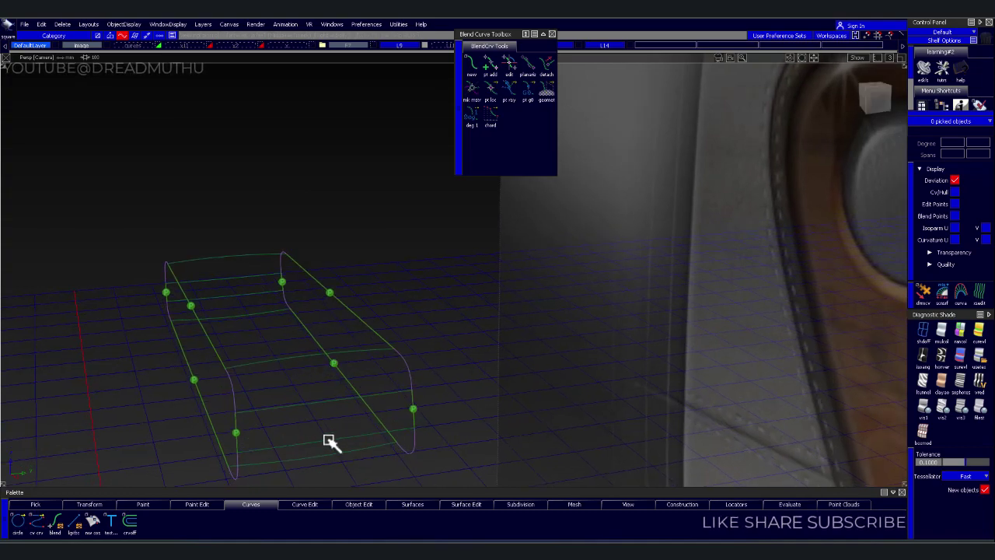
- Freeform-blend two opposite pocket edges with G2 Curvature continuity on both sides
click(413, 504)
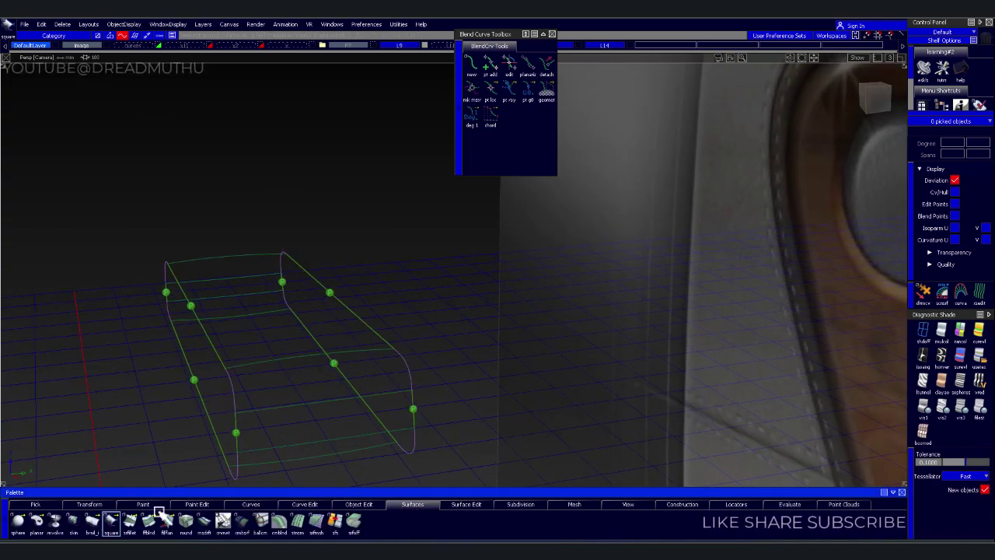
click(149, 523)
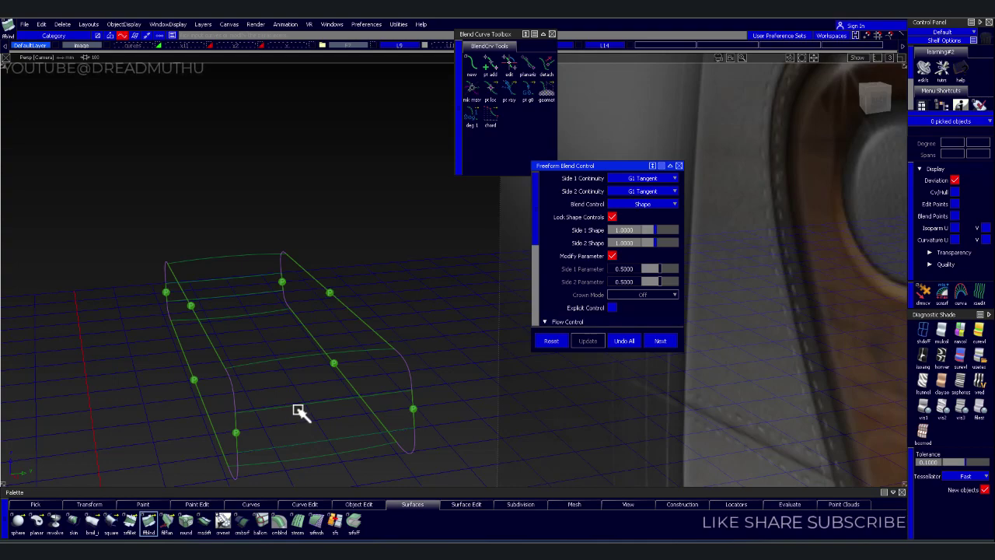
click(299, 408)
click(288, 361)
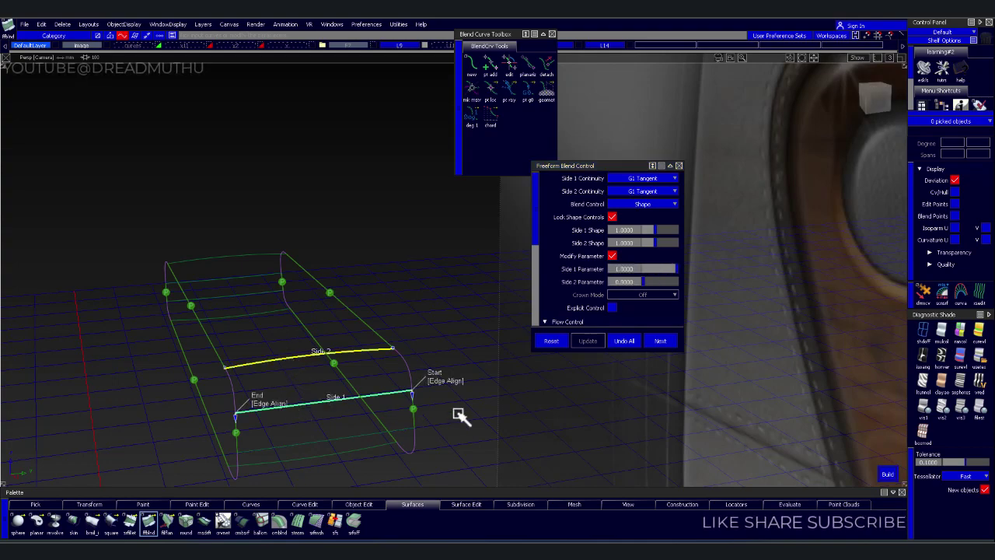
click(650, 178)
click(653, 214)
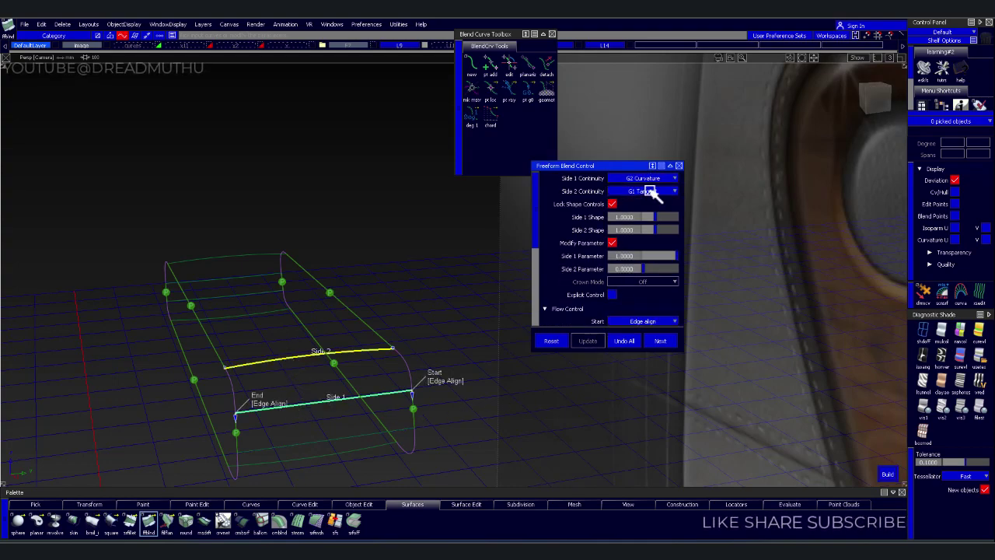
click(651, 192)
click(644, 227)
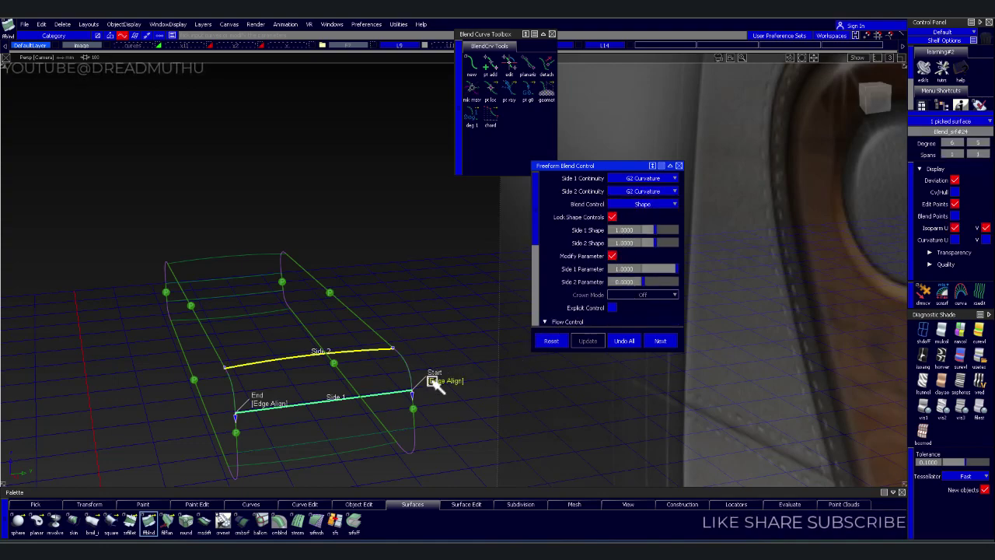
scroll(644, 300, down, 2)
scroll(660, 300, down, 3)
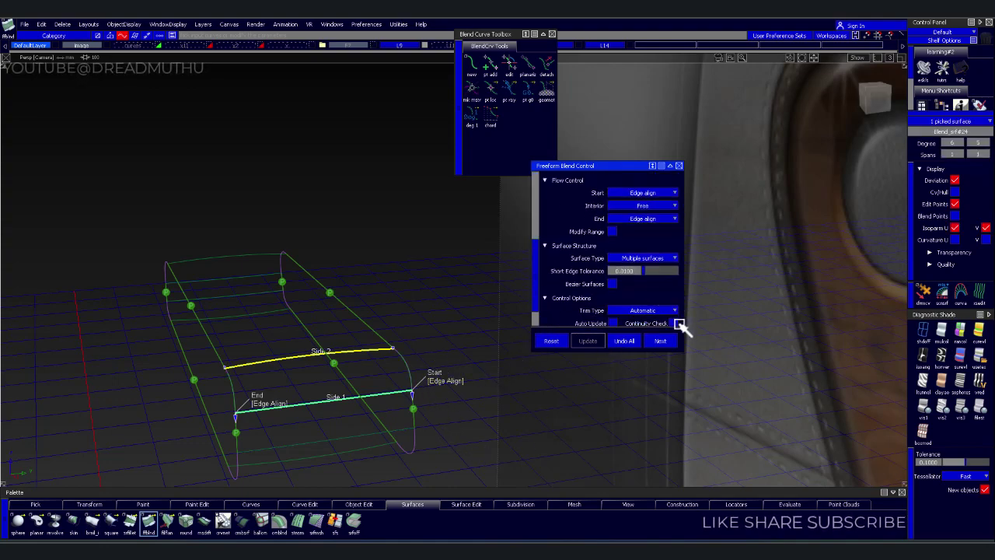
click(475, 456)
- Add more freeform blends across the bottom, top and mid-edge gaps of the pocket
click(375, 435)
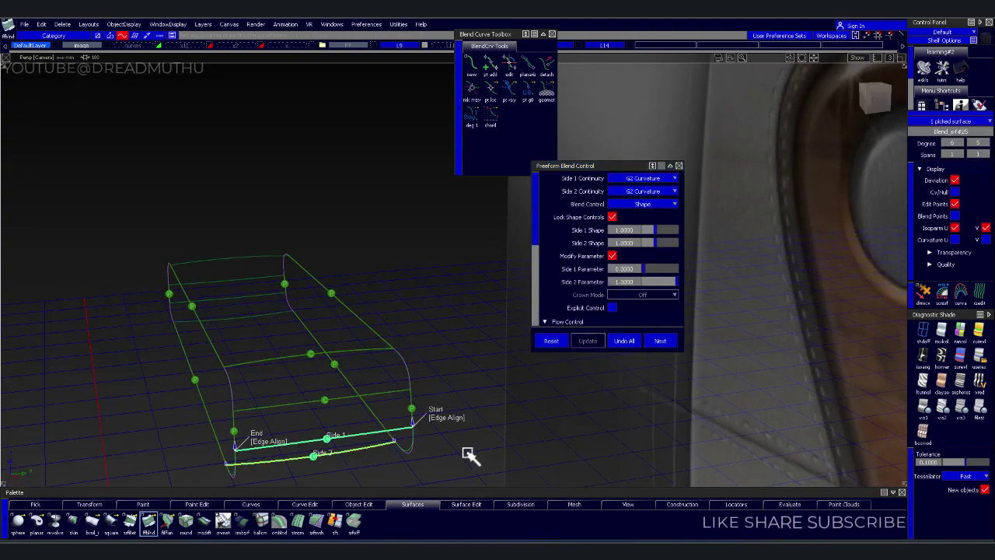
click(483, 419)
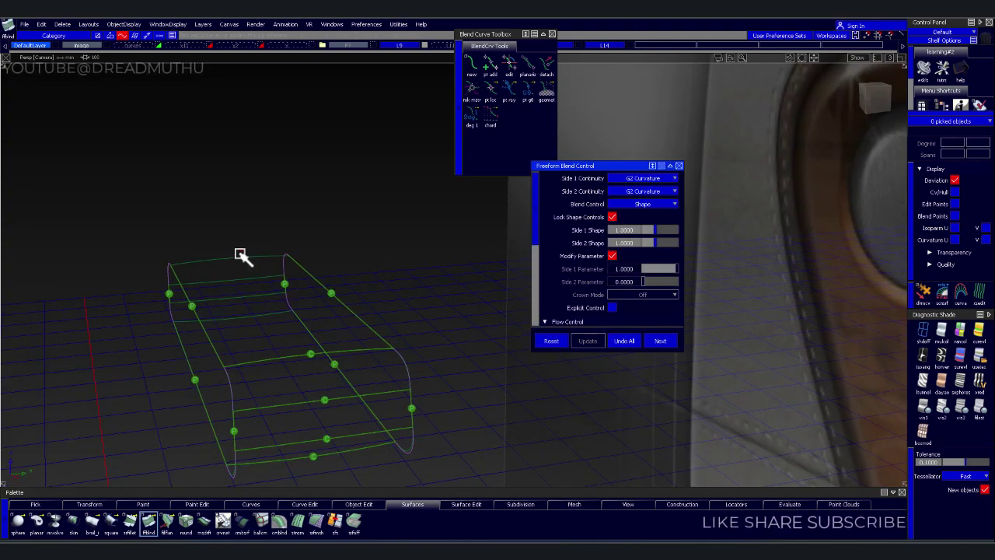
click(238, 285)
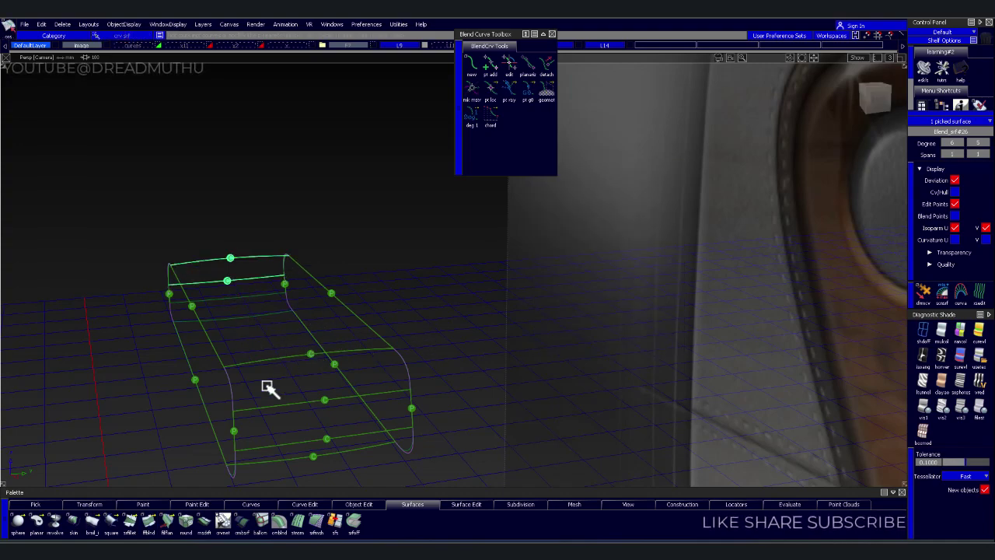
click(152, 525)
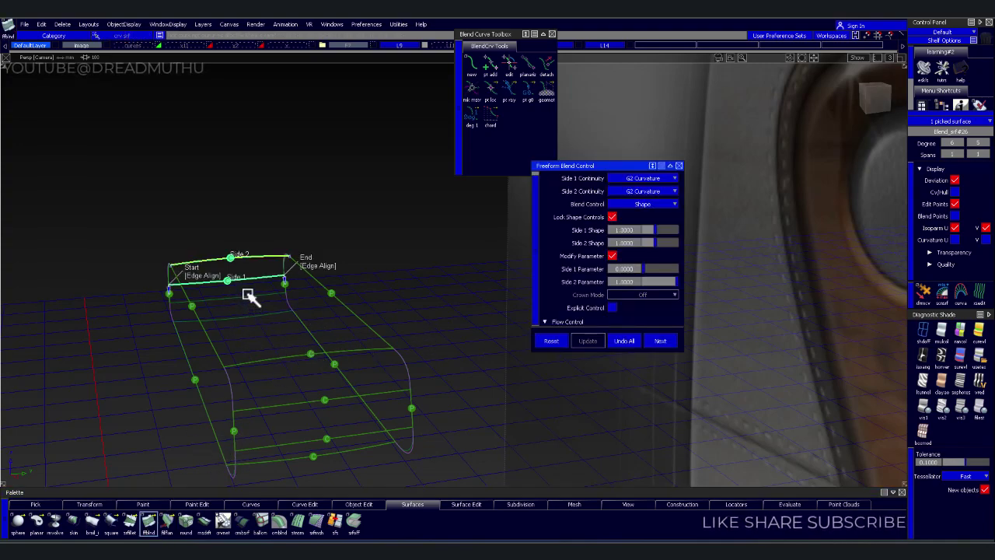
click(258, 300)
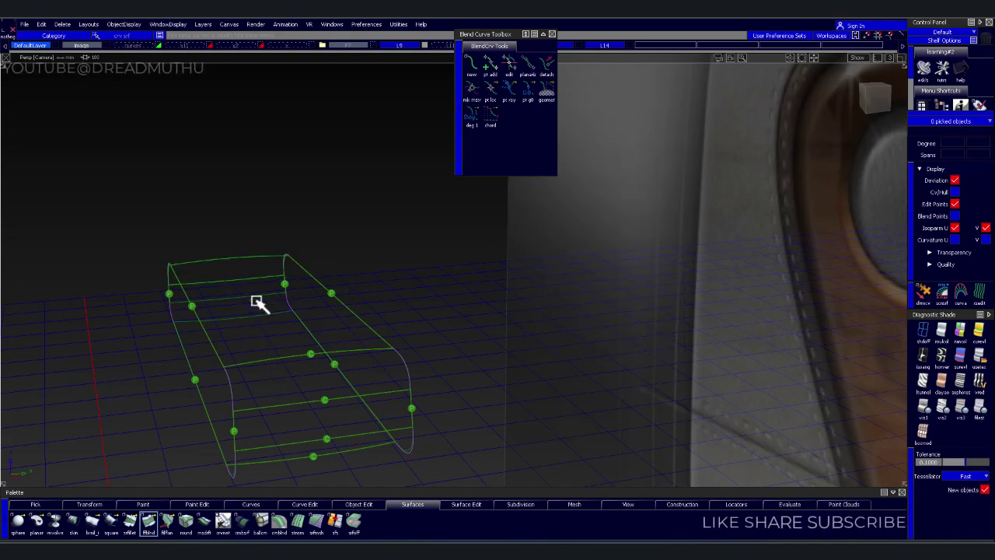
click(244, 331)
click(278, 339)
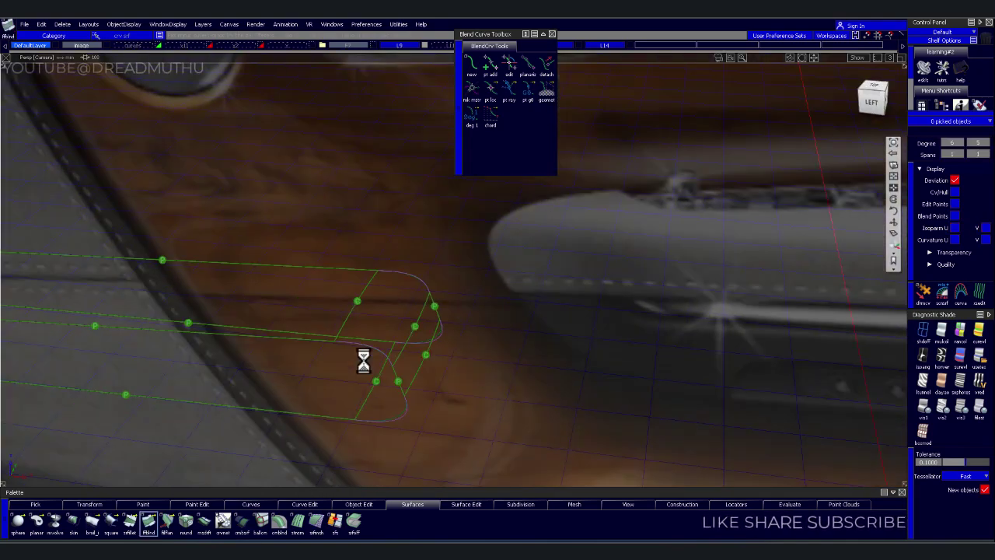
- In side view, unlock shape controls on the first corner blend and set Side 2 Shape to 1.6
alt+shift+drag(278, 338, 409, 317)
alt+shift+right_drag(408, 317, 422, 368)
mouse_move(336, 381)
alt+shift+mouse_down()
mouse_move(373, 362)
mouse_move(251, 411)
mouse_move(366, 355)
mouse_move(272, 400)
mouse_move(342, 340)
mouse_move(358, 339)
alt+shift+mouse_up()
click(890, 110)
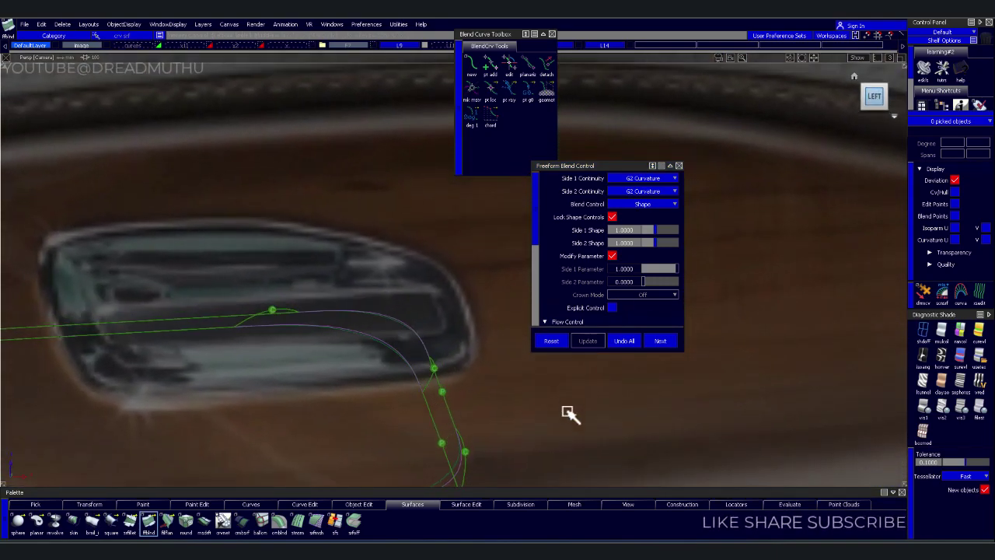
alt+shift+right_drag(553, 443, 437, 314)
alt+shift+middle_drag(437, 314, 460, 293)
mouse_move(459, 294)
alt+shift+right_down()
mouse_move(448, 324)
mouse_move(411, 353)
mouse_move(196, 392)
alt+shift+right_up()
alt+shift+middle_drag(196, 393, 386, 373)
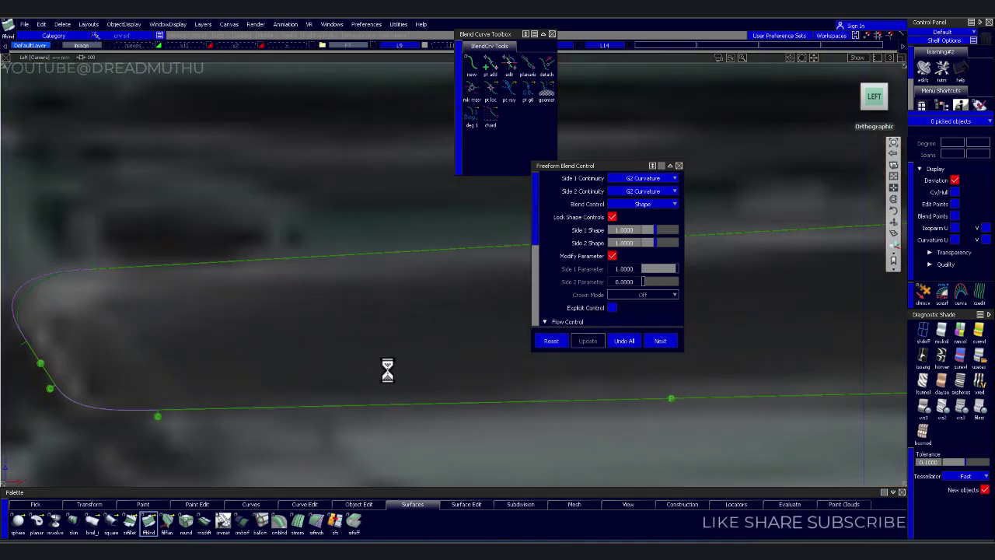
alt+shift+right_drag(387, 373, 335, 373)
alt+shift+middle_drag(335, 373, 409, 351)
alt+shift+right_drag(409, 350, 374, 355)
alt+shift+middle_drag(373, 354, 300, 345)
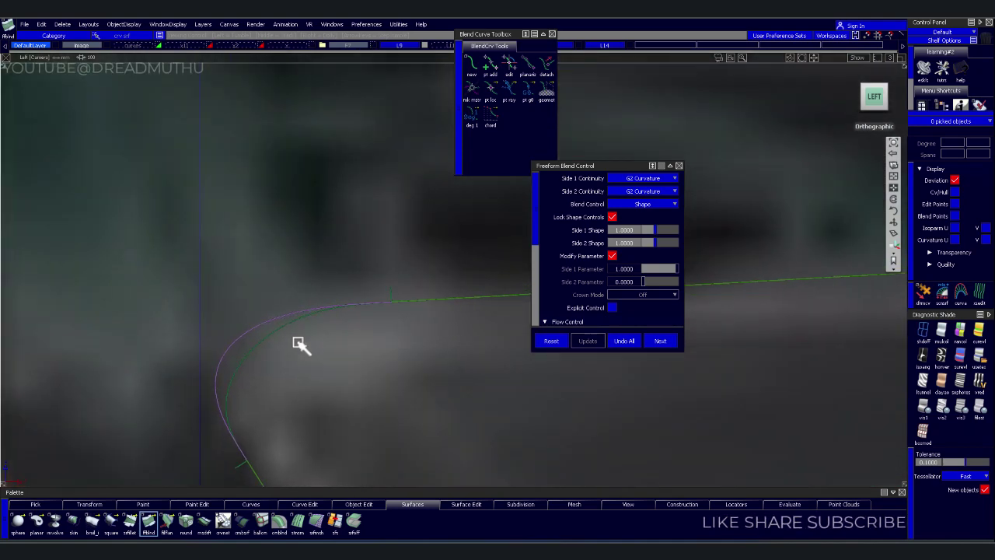
click(265, 342)
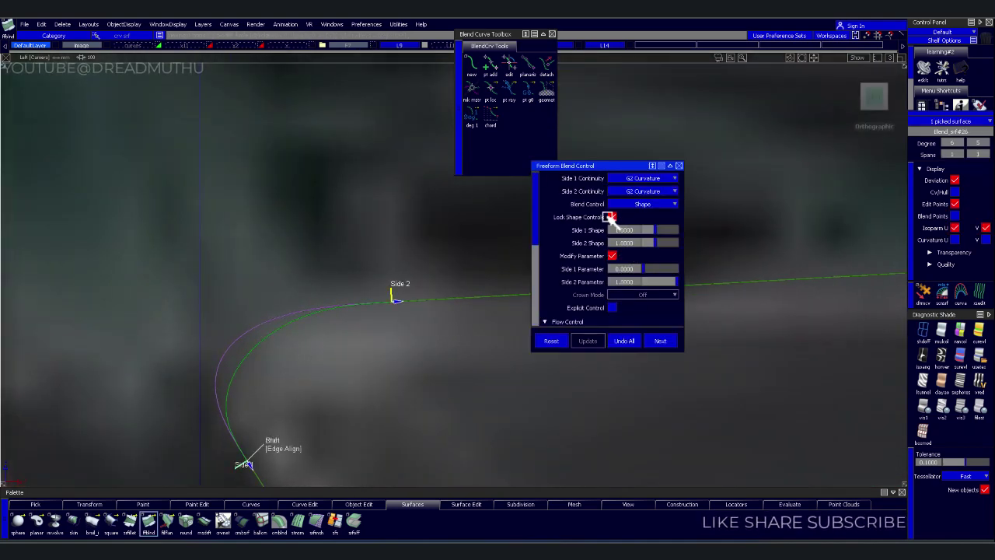
click(614, 217)
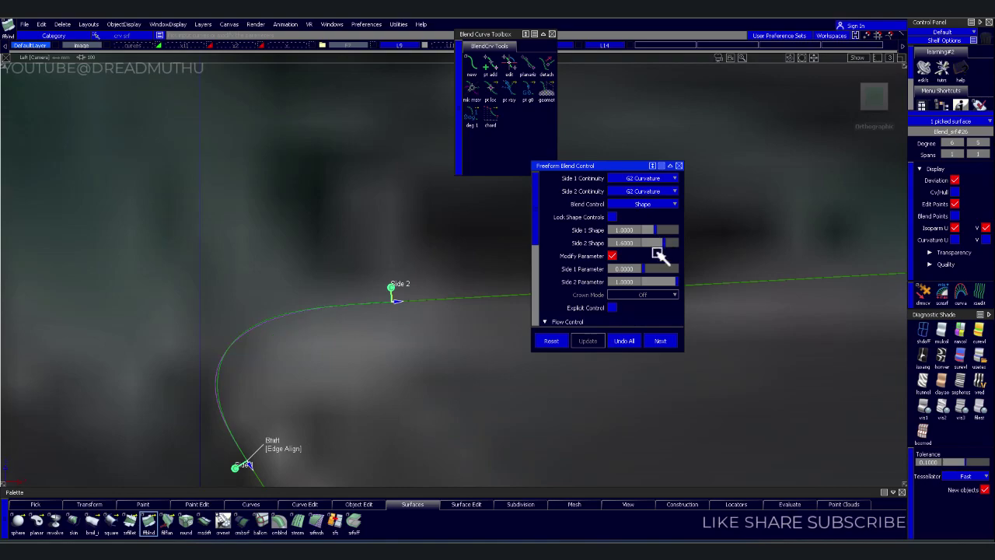
scroll(366, 317, down, 2)
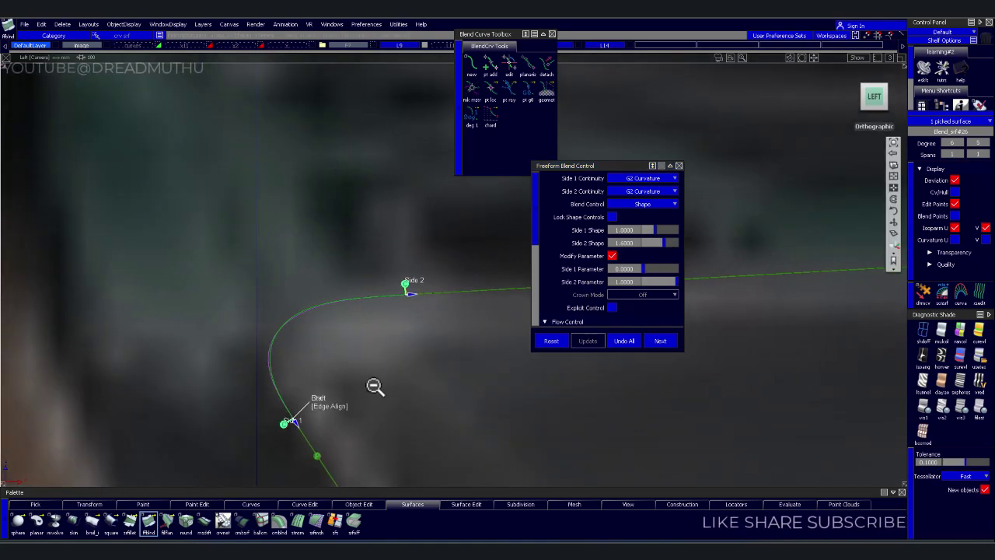
alt+shift+middle_drag(378, 388, 243, 299)
scroll(412, 356, up, 1)
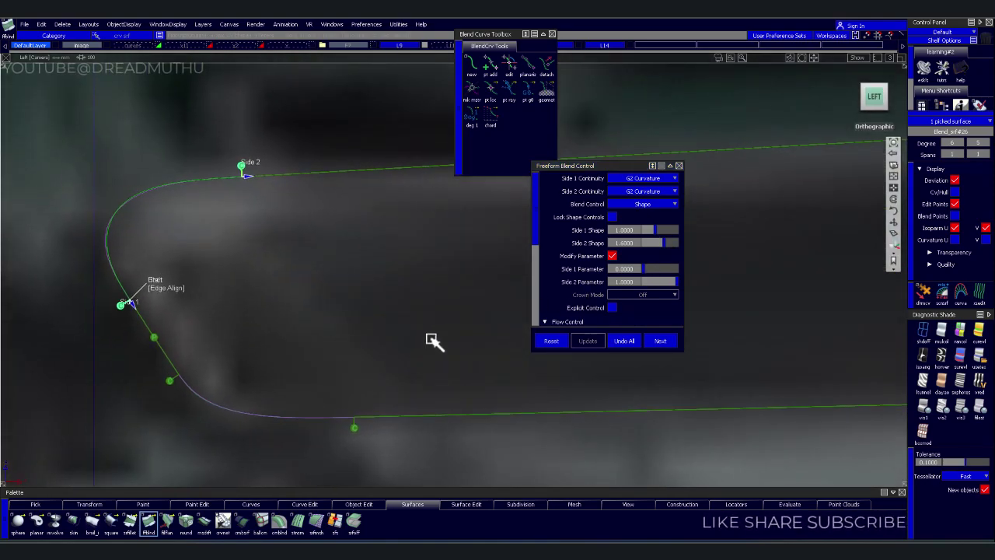
- Set the other corner blend's Side 1 Shape to 1.4 to follow the purple curve
mouse_move(431, 340)
alt+shift+middle_down()
mouse_move(158, 353)
mouse_move(384, 371)
mouse_move(164, 398)
mouse_move(353, 378)
alt+shift+middle_up()
alt+shift+right_drag(353, 377, 391, 349)
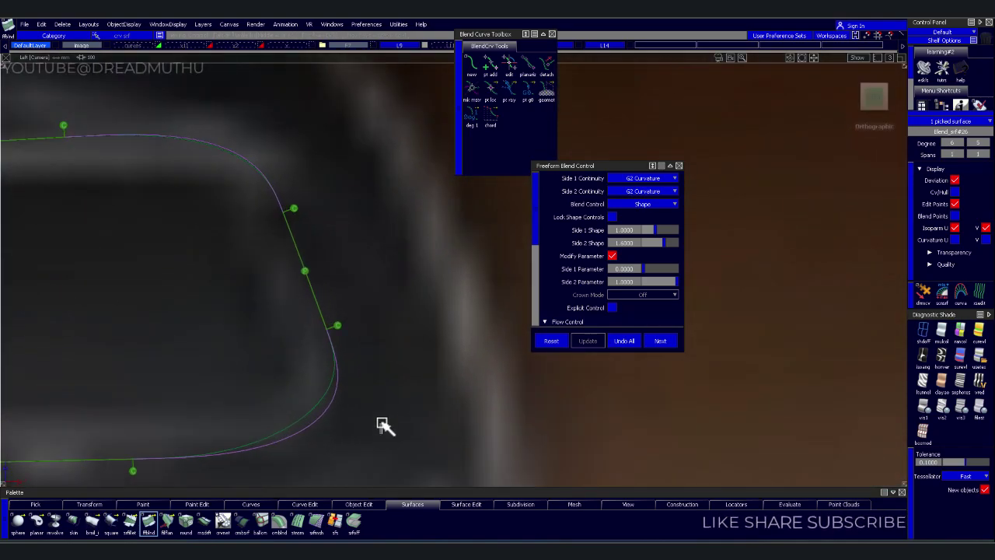
click(613, 217)
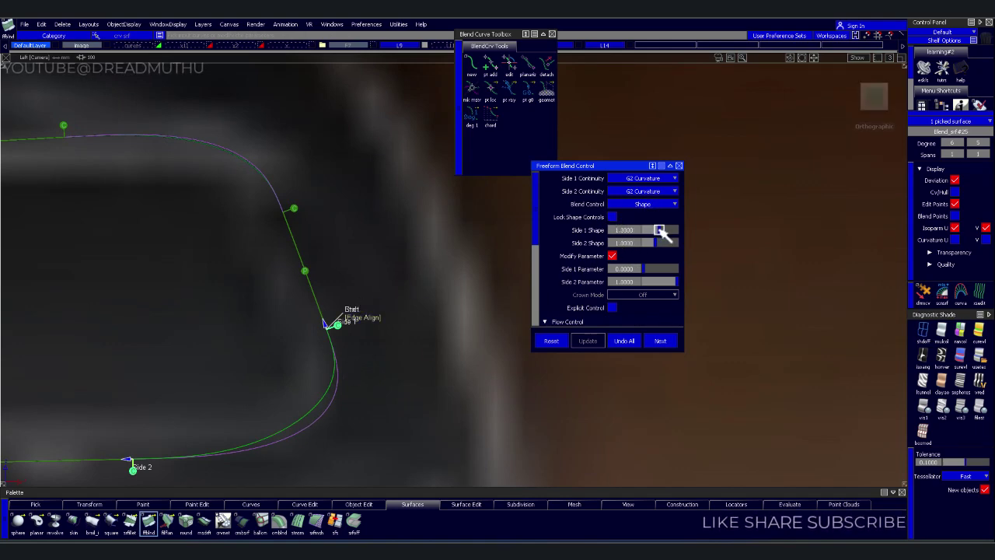
drag(661, 232, 661, 232)
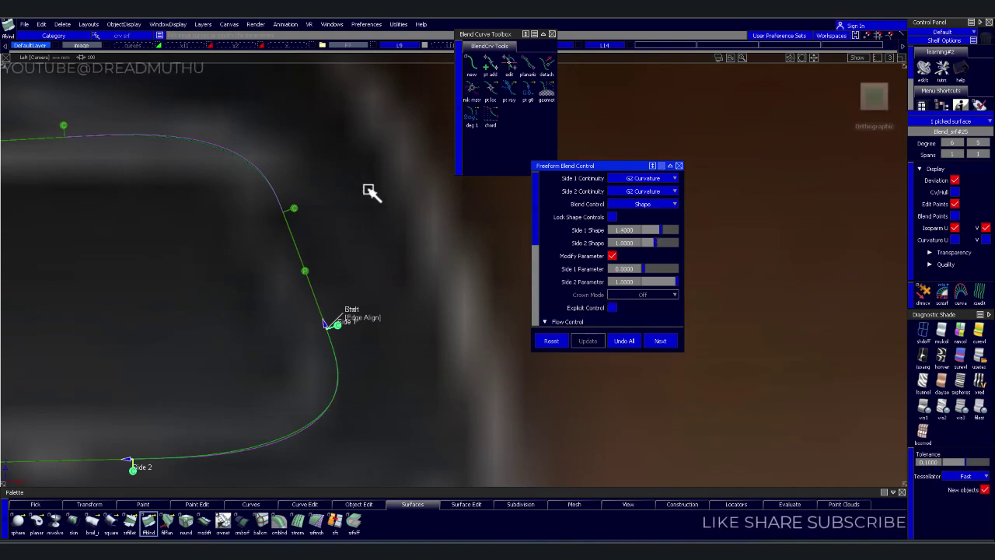
alt+shift+right_drag(393, 278, 376, 251)
mouse_move(378, 284)
alt+shift+mouse_down()
mouse_move(417, 260)
mouse_move(257, 316)
mouse_move(409, 309)
mouse_move(322, 363)
mouse_move(214, 303)
alt+shift+mouse_up()
click(216, 328)
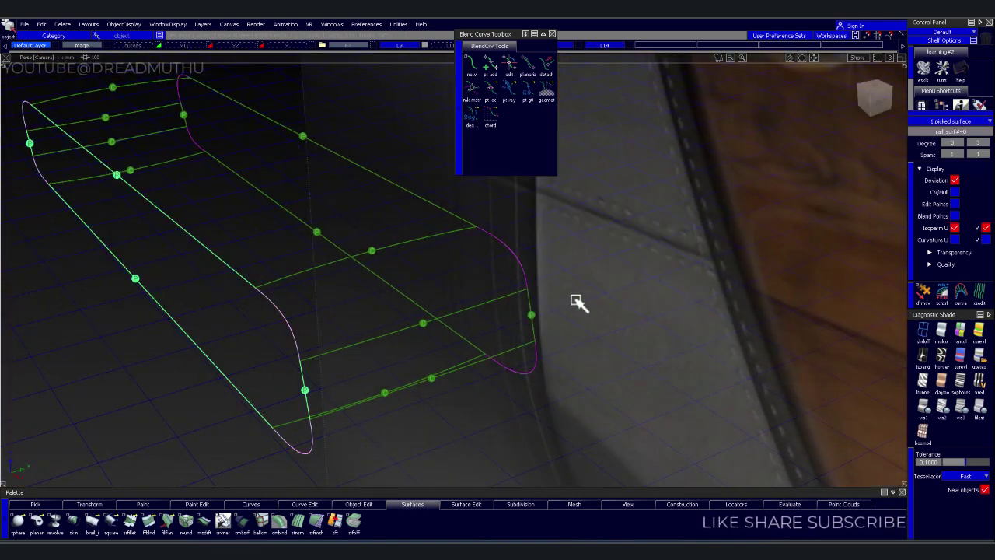
- Offset the rail surface's edge to create a copy beside it
mouse_move(577, 302)
alt+shift+mouse_down()
mouse_move(375, 282)
mouse_move(384, 301)
mouse_move(313, 335)
mouse_move(424, 303)
mouse_move(417, 335)
mouse_move(439, 346)
mouse_move(422, 345)
alt+shift+mouse_up()
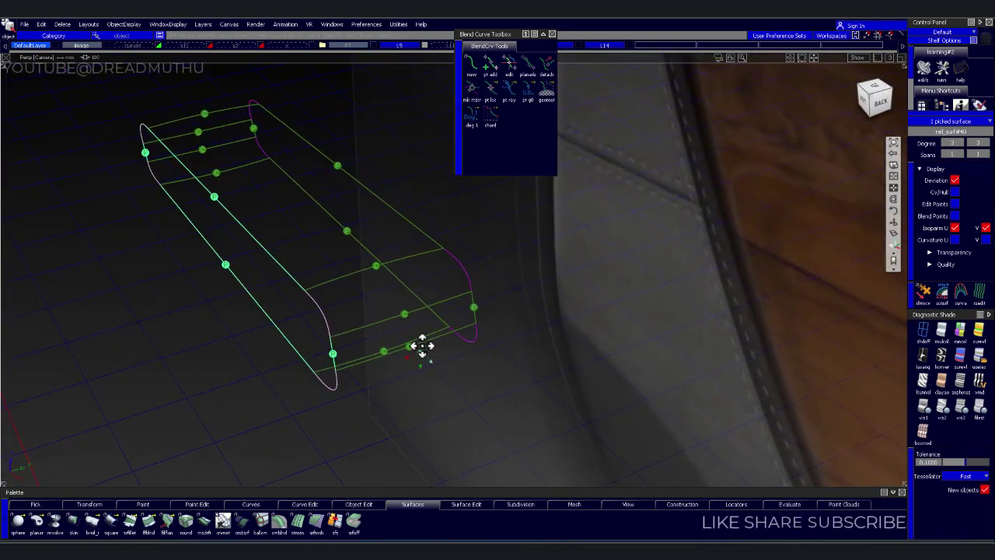
click(497, 303)
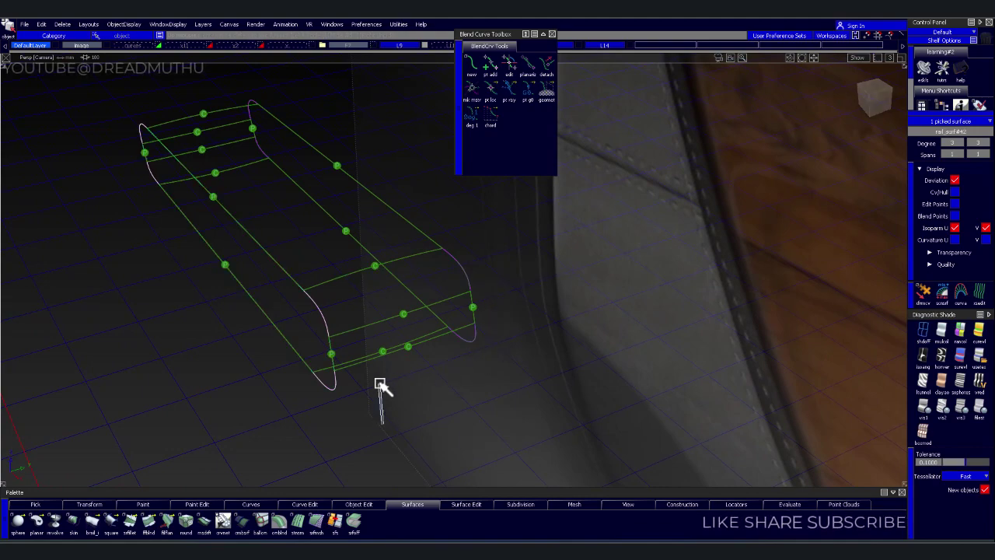
drag(374, 402, 378, 401)
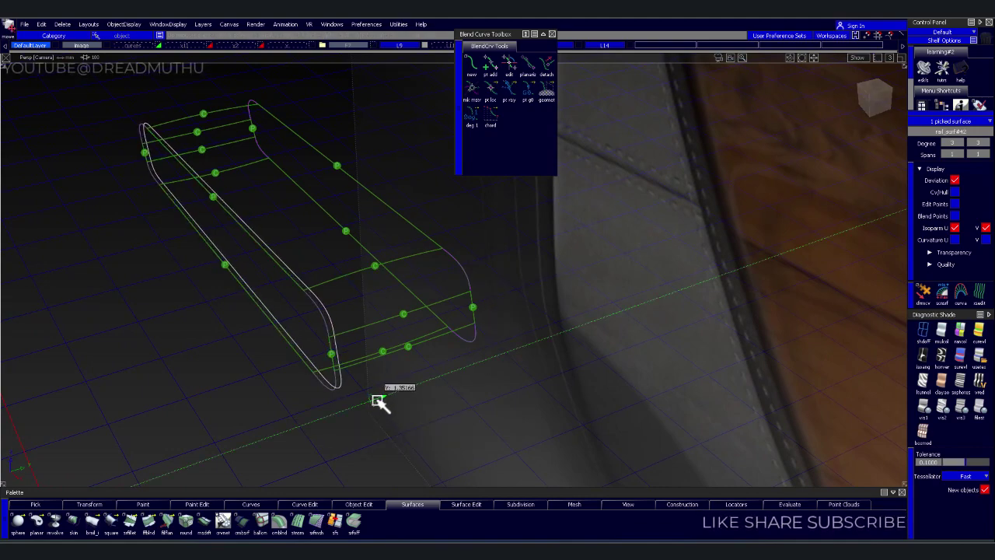
mouse_move(425, 352)
alt+shift+mouse_down()
mouse_move(453, 337)
mouse_move(120, 306)
mouse_move(604, 293)
alt+shift+mouse_up()
- Select both rail surfaces and view them from the LEFT orthographic side
click(607, 321)
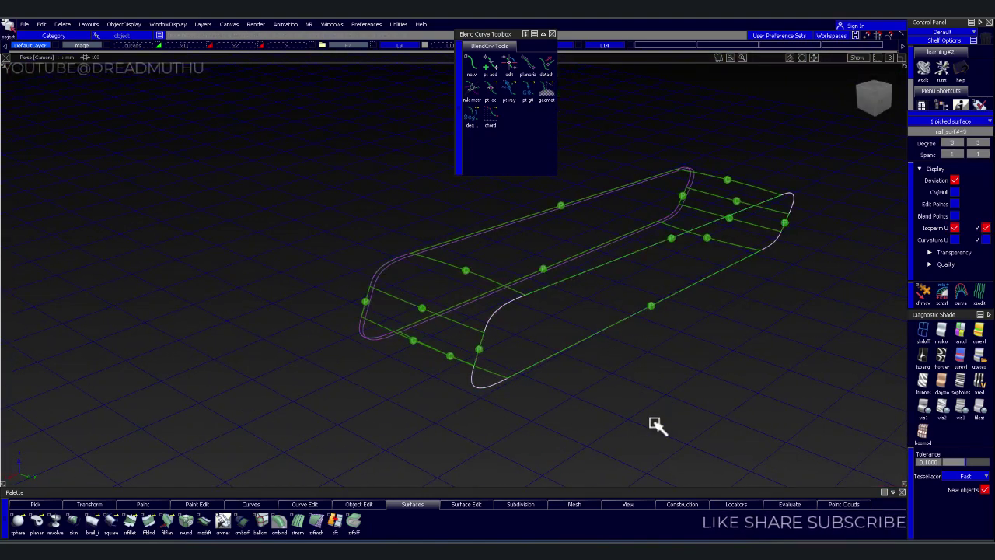
mouse_move(632, 411)
alt+shift+mouse_down()
mouse_move(724, 426)
mouse_move(692, 400)
alt+shift+mouse_up()
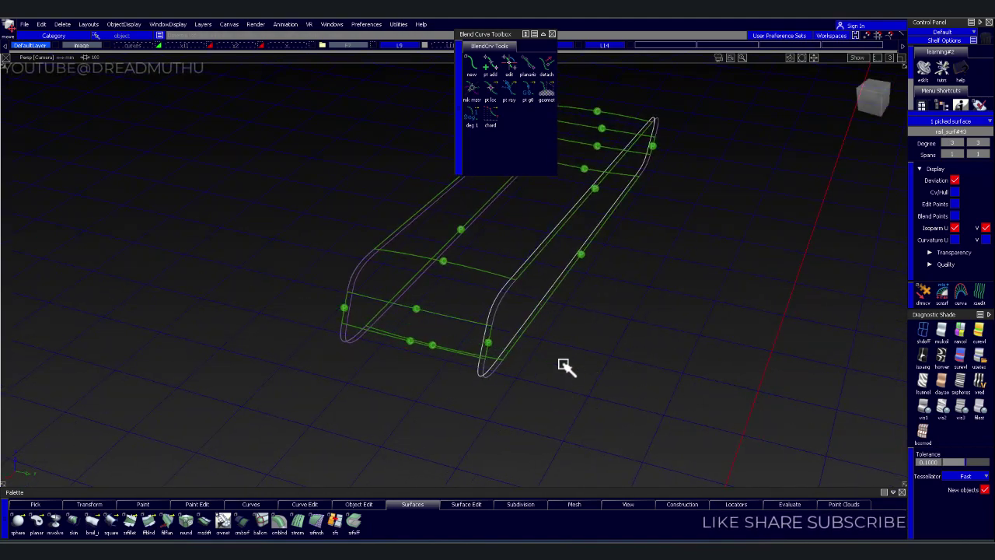
mouse_move(525, 390)
alt+shift+mouse_down()
mouse_move(438, 368)
mouse_move(609, 351)
mouse_move(438, 362)
mouse_move(315, 332)
alt+shift+mouse_up()
click(283, 343)
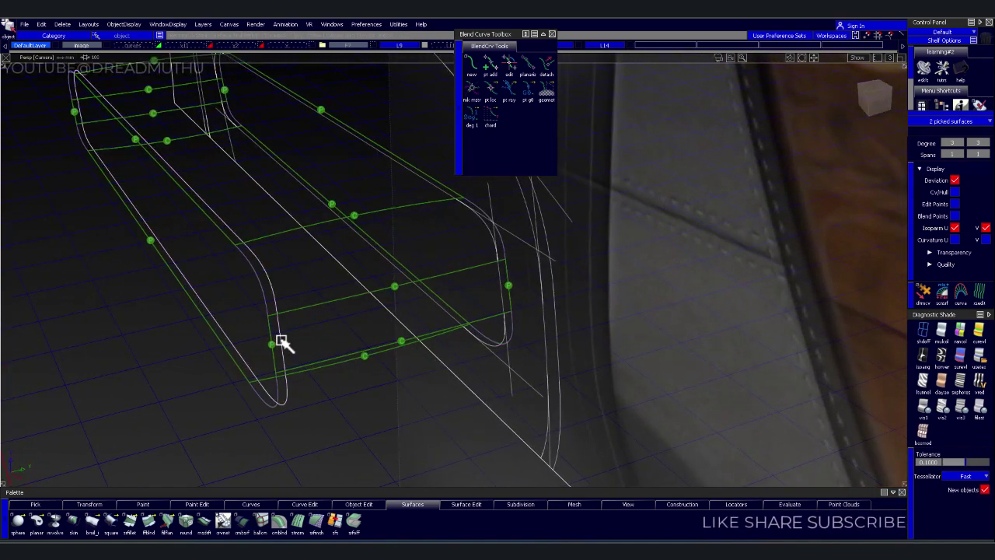
mouse_move(397, 350)
alt+shift+mouse_down()
mouse_move(280, 396)
mouse_move(328, 317)
mouse_move(533, 321)
alt+shift+mouse_up()
click(325, 340)
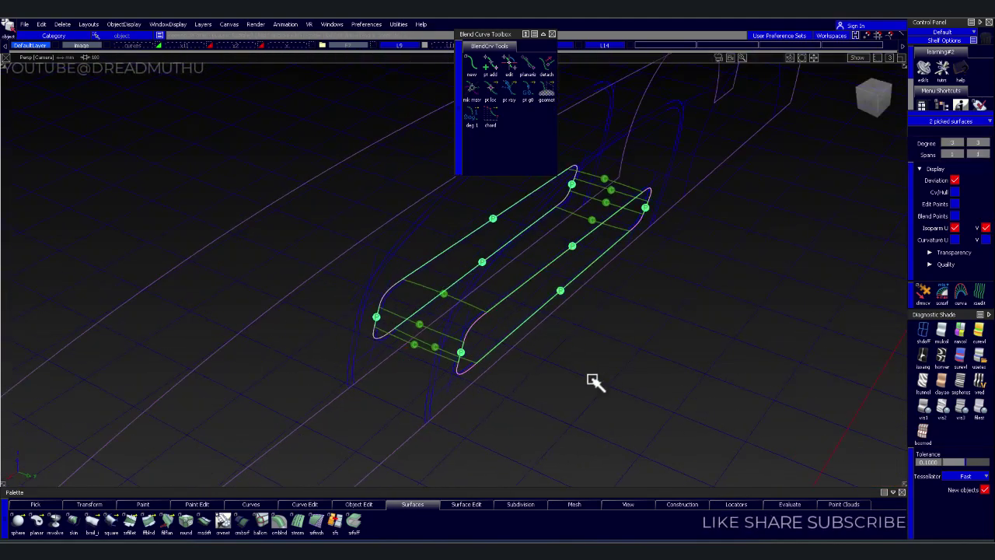
click(301, 43)
click(296, 49)
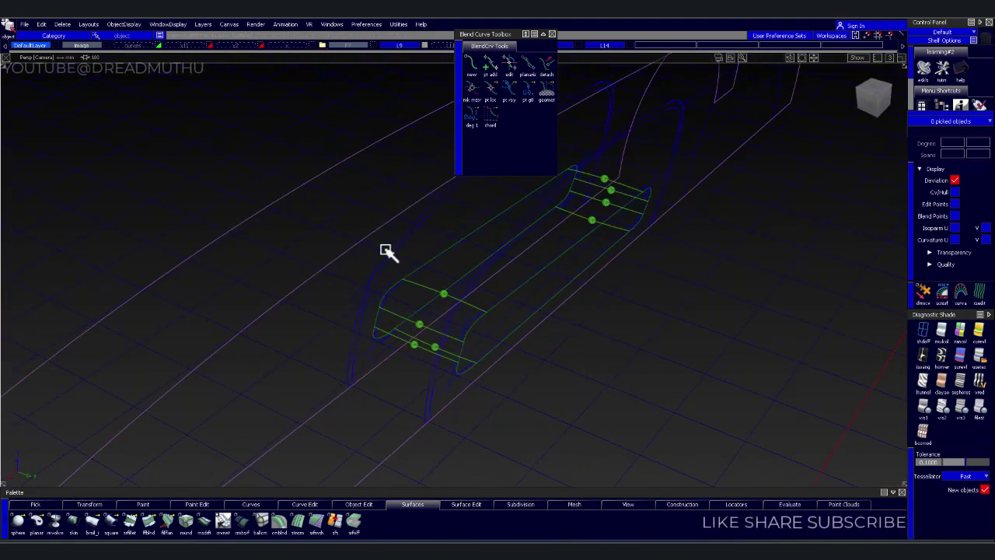
mouse_move(389, 251)
alt+shift+mouse_down()
mouse_move(261, 278)
mouse_move(725, 260)
alt+shift+mouse_up()
click(870, 97)
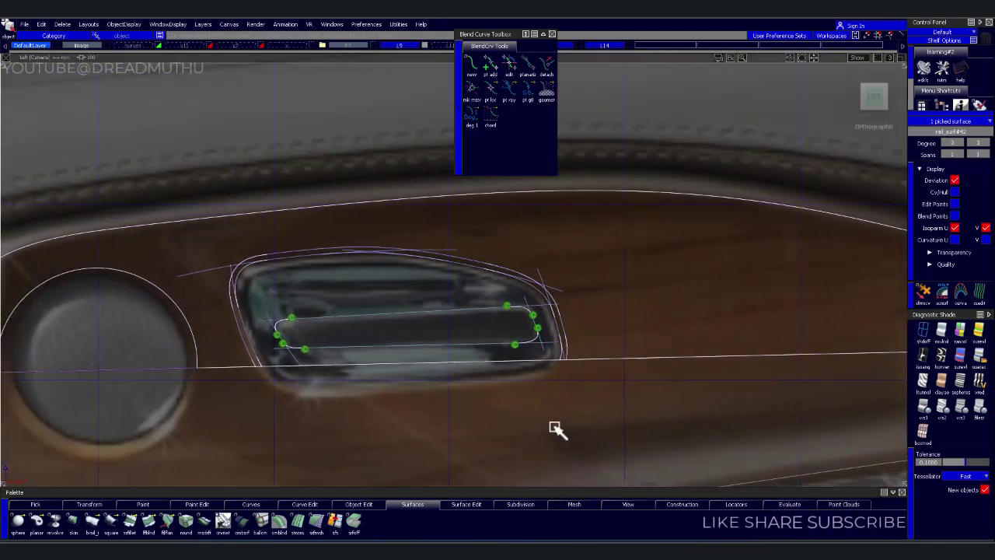
- Delete the leftover white curves around the handle surfaces
ctrl+shift+click(553, 410)
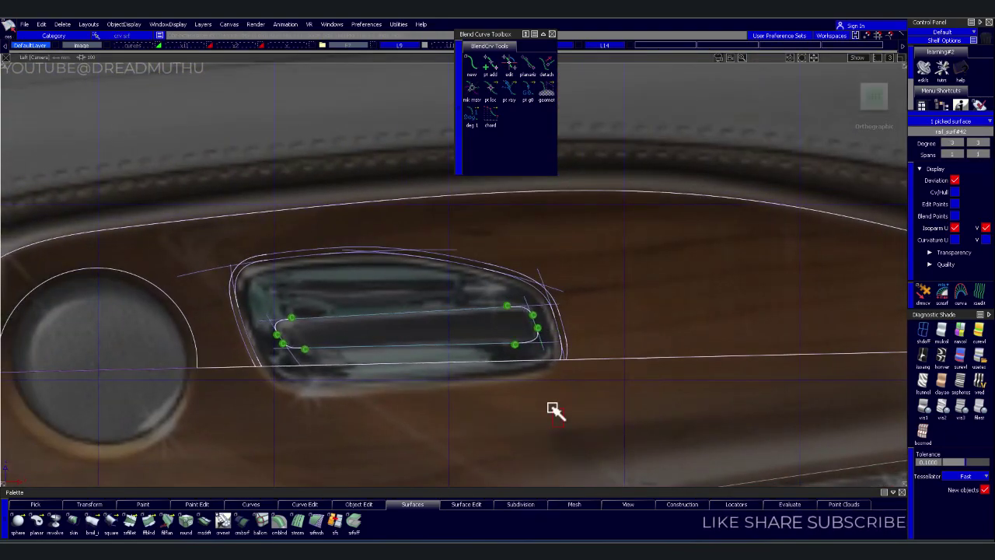
drag(98, 211, 141, 254)
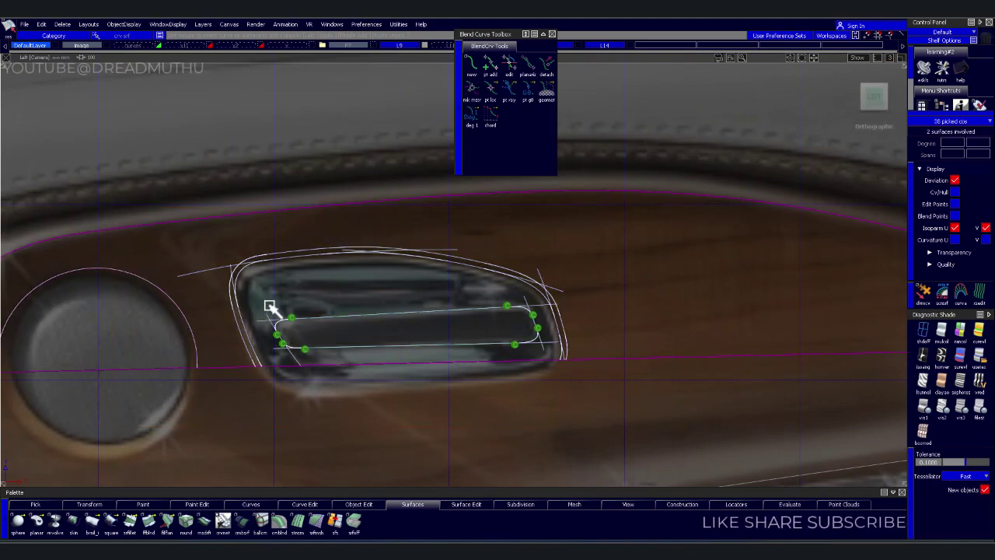
key(Delete)
key(Return)
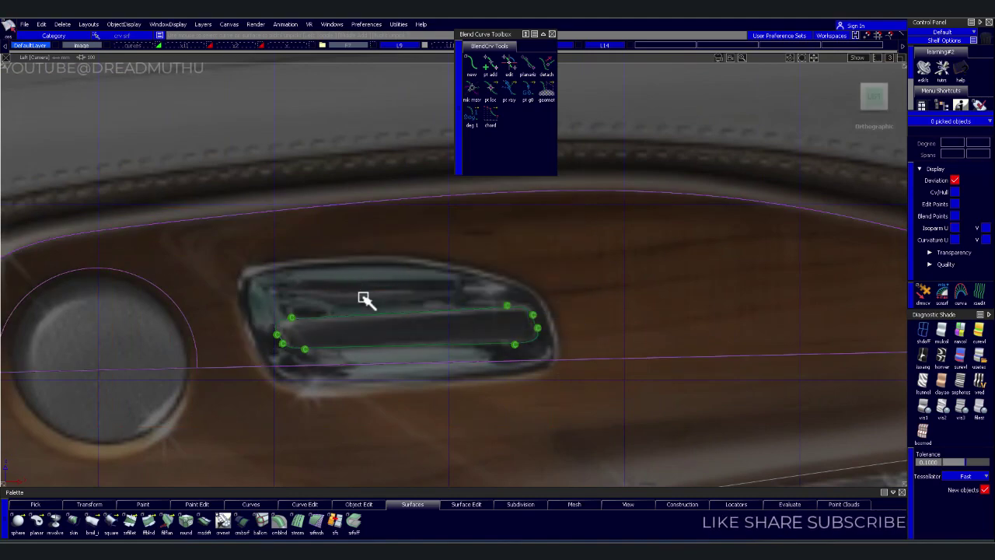
- Transform the CVs at the handle surfaces' right end and keep the change
mouse_move(524, 435)
alt+shift+mouse_down()
mouse_move(273, 437)
mouse_move(569, 437)
alt+shift+mouse_up()
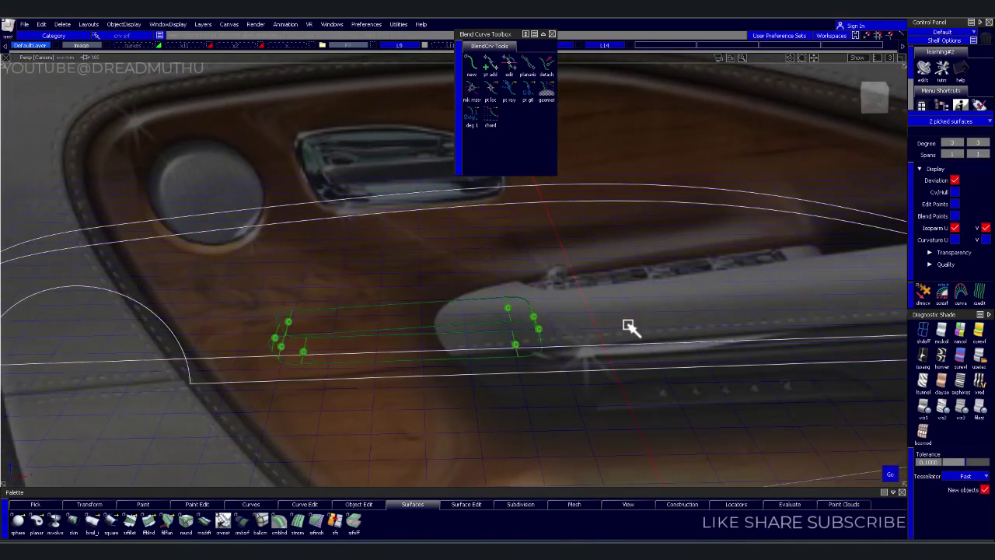
drag(231, 263, 572, 412)
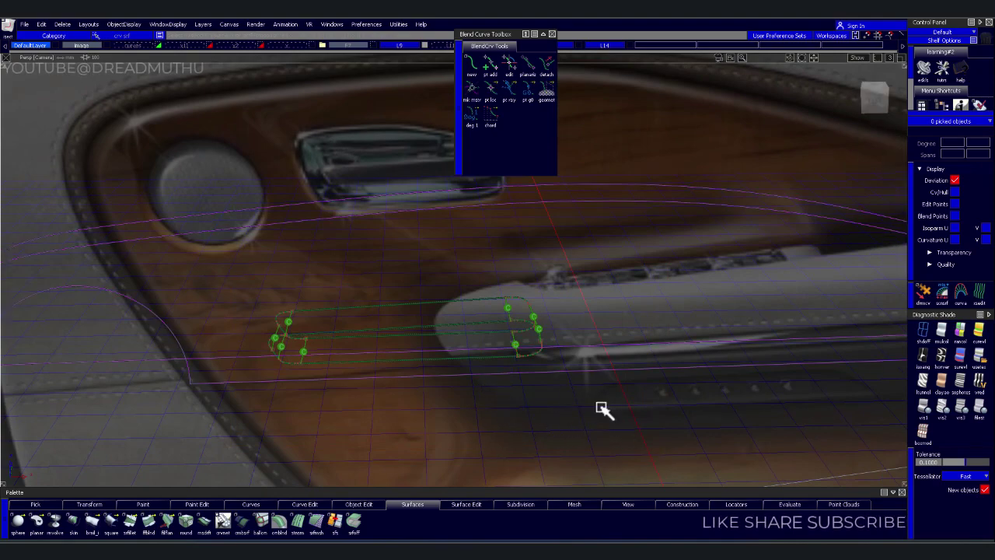
mouse_move(655, 428)
mouse_down()
mouse_move(636, 189)
mouse_move(666, 196)
mouse_up()
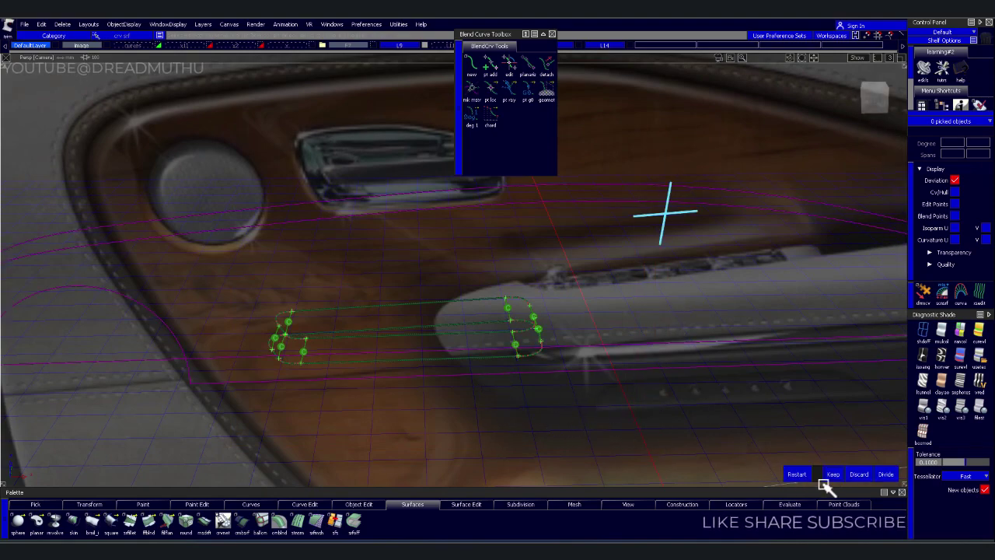
click(857, 474)
click(871, 109)
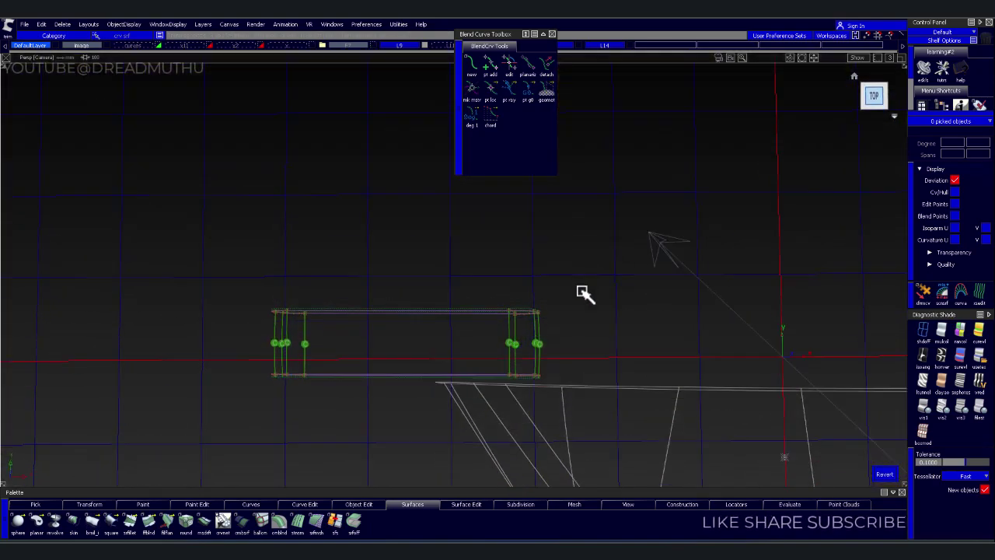
- In top view, draw a straight lengthwise curve across the handle surfaces
mouse_move(197, 335)
mouse_down()
mouse_move(664, 359)
mouse_move(182, 359)
mouse_up()
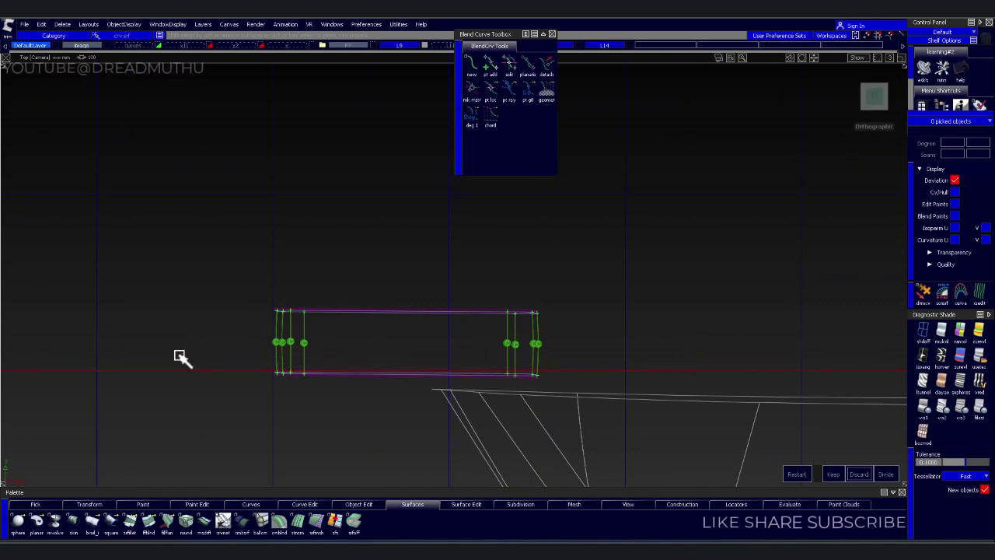
mouse_move(218, 282)
alt+shift+right_down()
mouse_move(311, 262)
mouse_move(131, 302)
alt+shift+right_up()
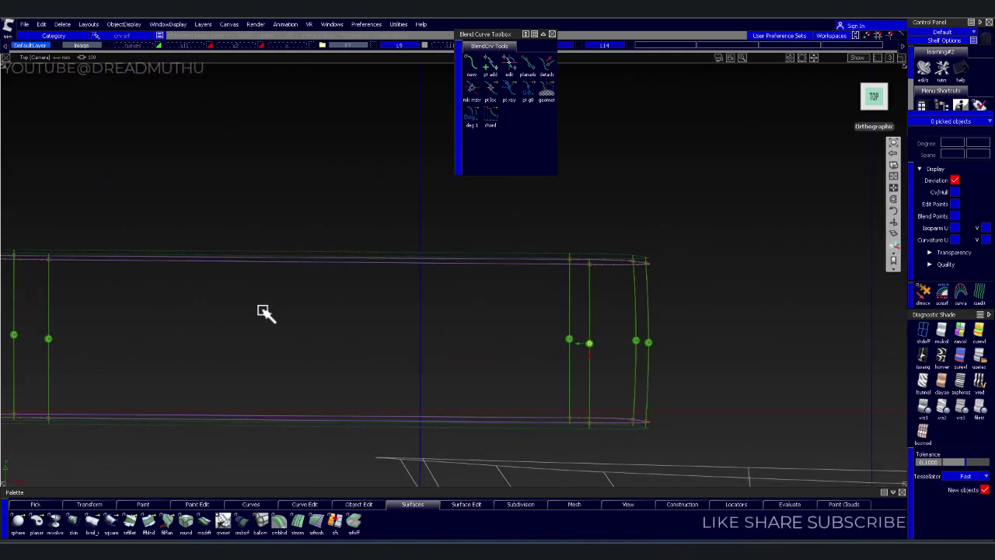
alt+shift+right_drag(265, 312, 650, 322)
alt+shift+middle_drag(651, 321, 557, 293)
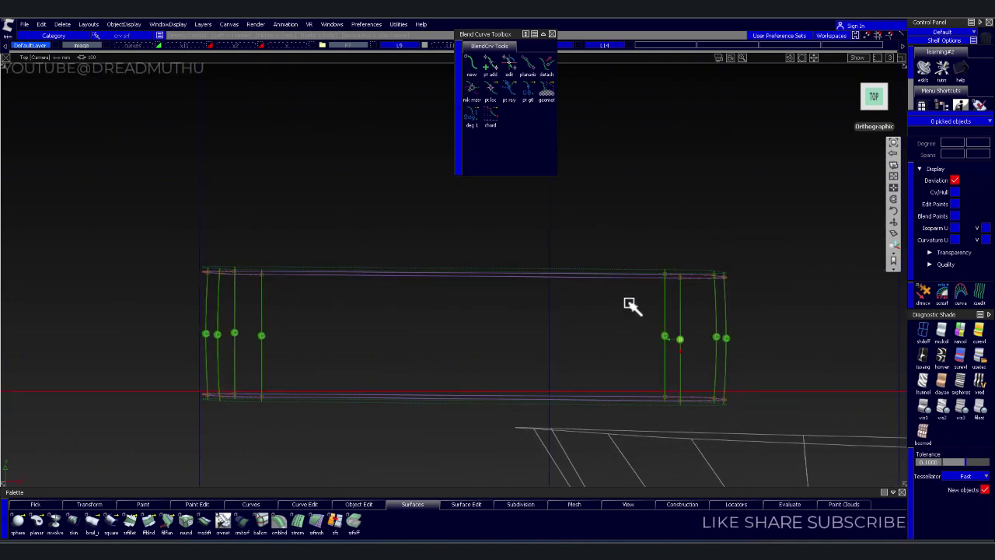
click(185, 352)
drag(779, 314, 786, 325)
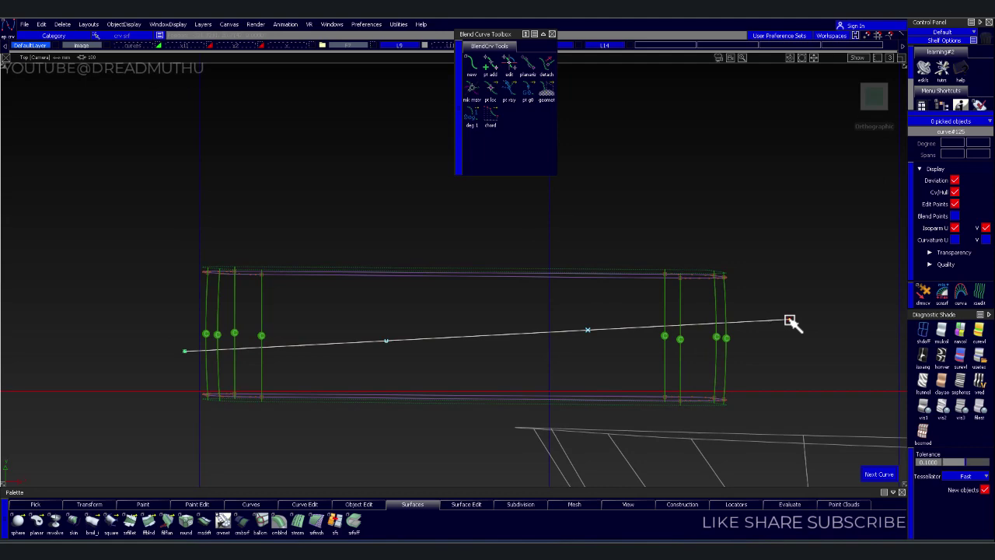
alt+shift+middle_drag(795, 326, 762, 313)
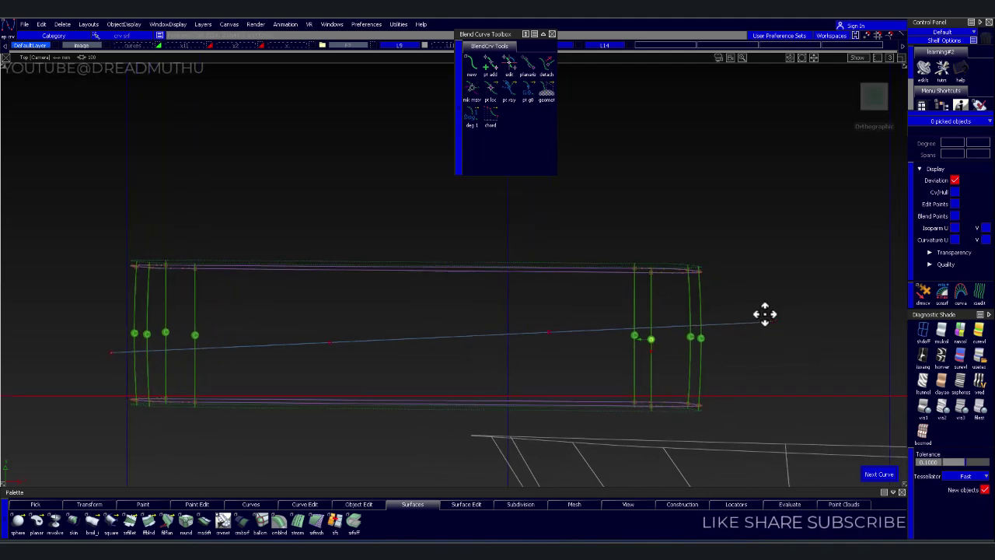
- Draw a near-vertical CV curve from above the panel outline to below it
click(552, 206)
click(530, 421)
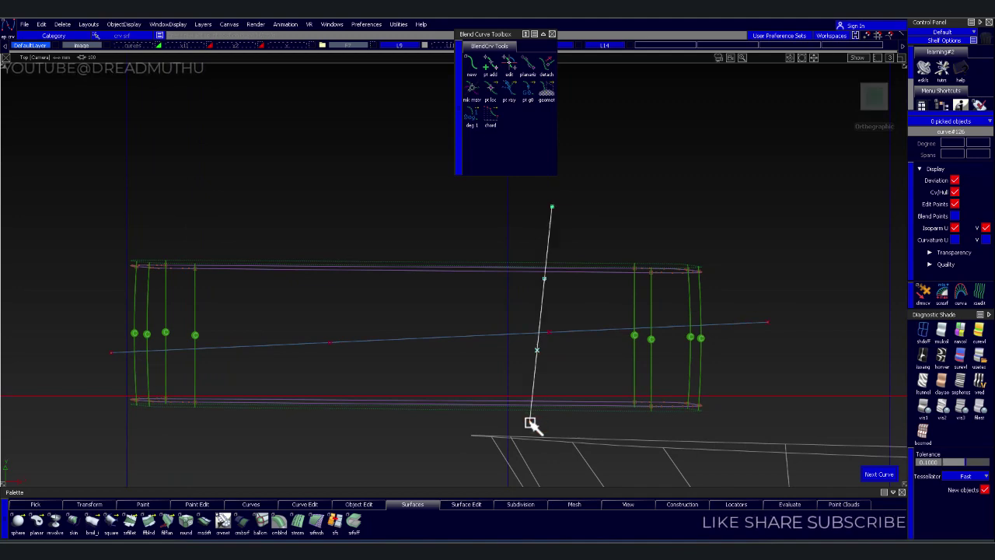
scroll(614, 341, up, 1)
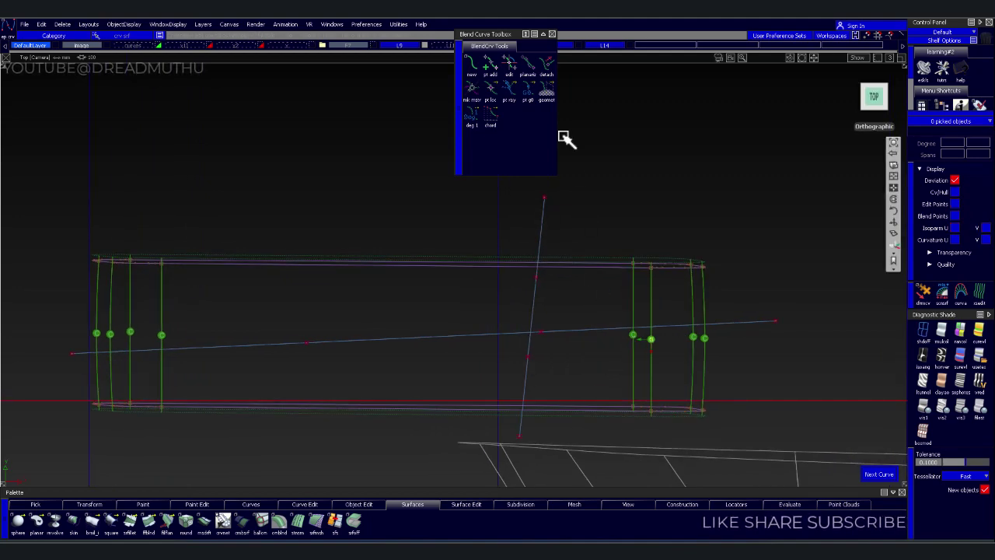
- Join the horizontal and vertical curves with a rounded blend curve
click(457, 340)
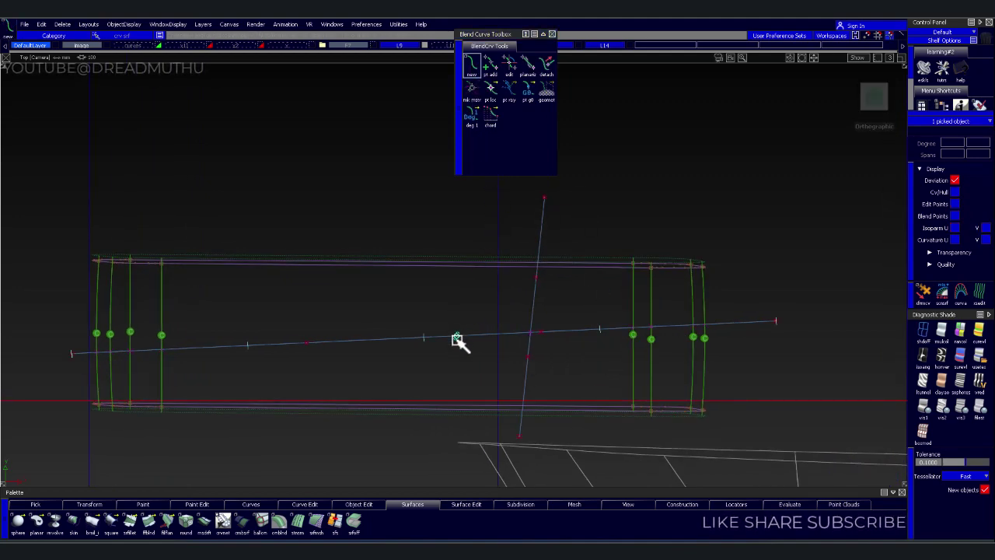
click(536, 295)
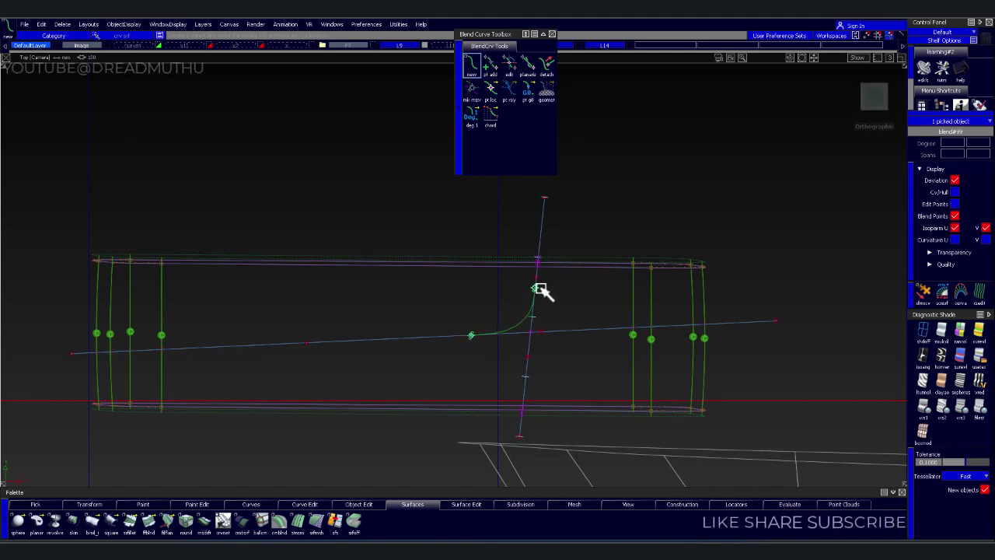
scroll(761, 257, down, 2)
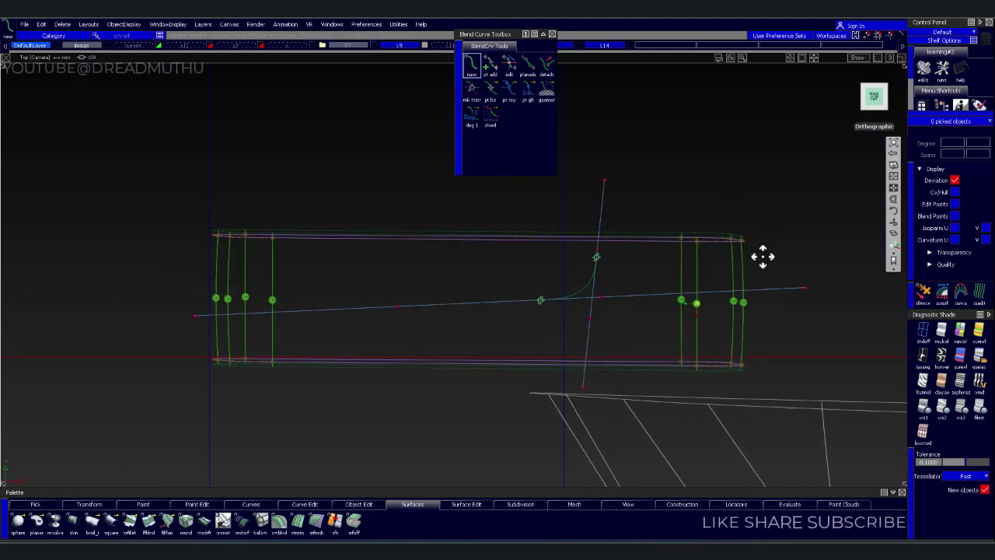
- Raise the horizontal curve's left end onto the green points and pull its middle down
drag(140, 293, 200, 337)
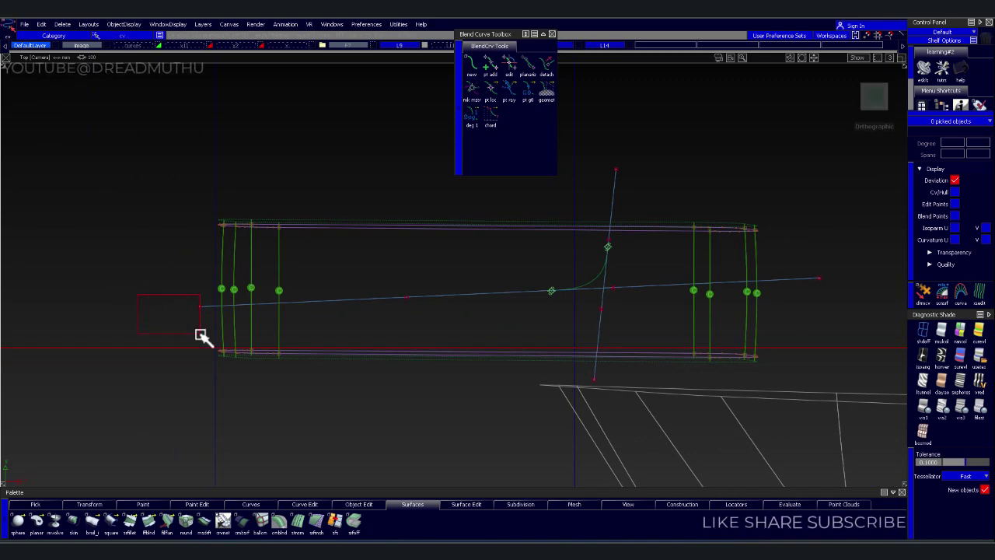
drag(136, 328, 137, 315)
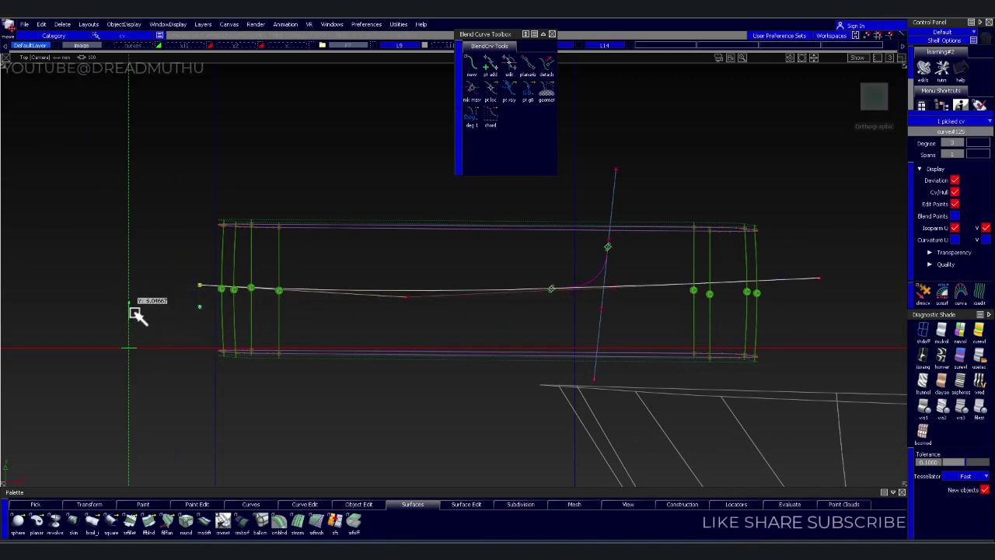
drag(384, 295, 406, 299)
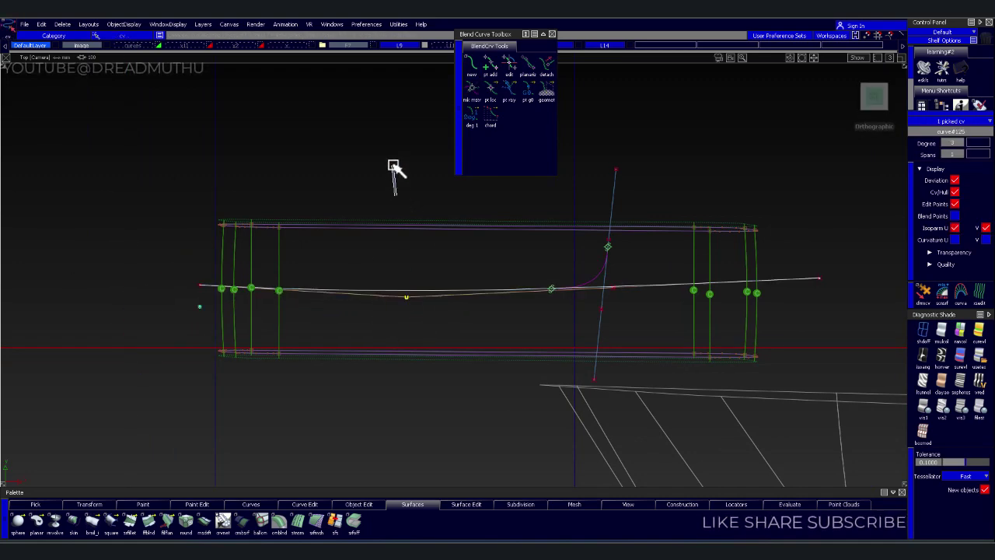
drag(397, 146, 391, 165)
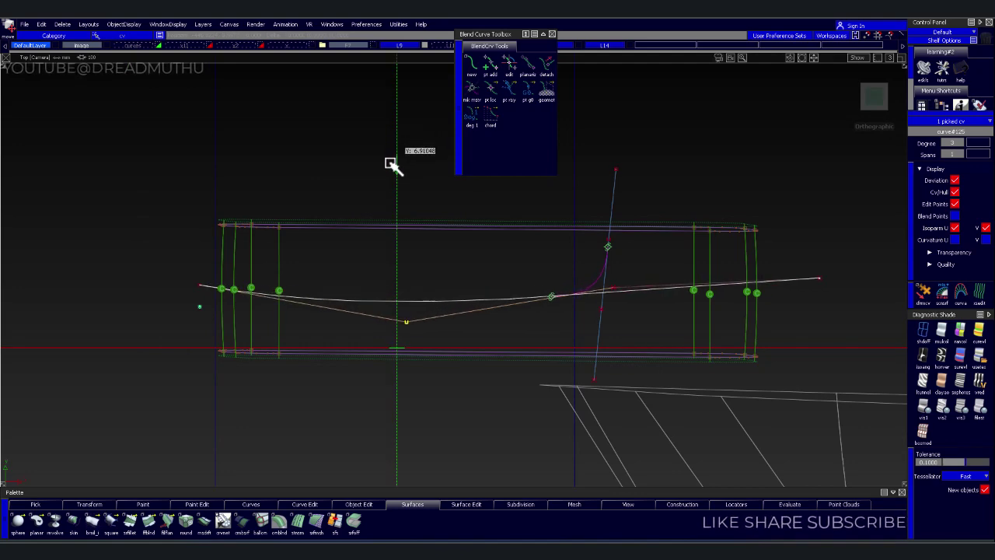
click(173, 262)
alt+shift+right_drag(173, 262, 350, 206)
alt+shift+middle_drag(351, 207, 499, 240)
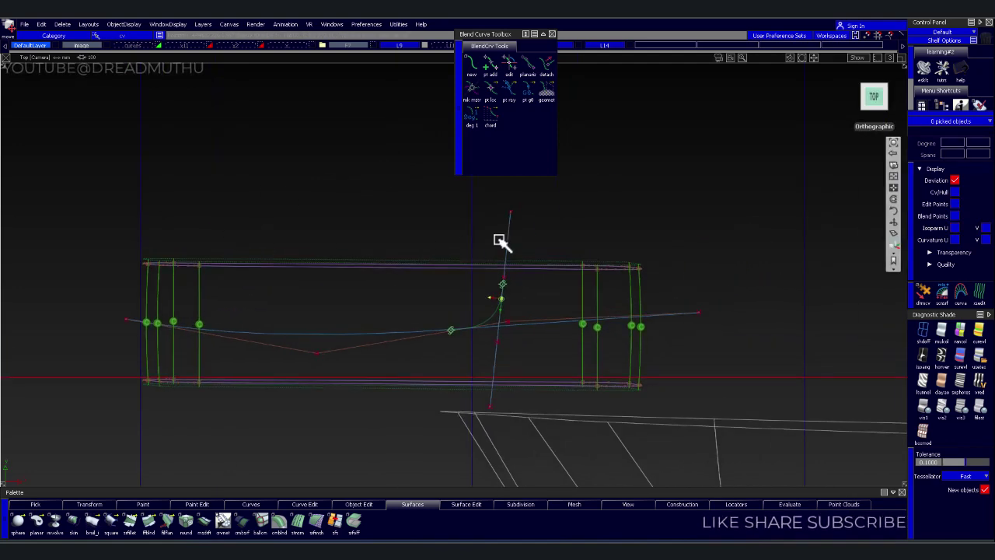
- Move the vertical curve's top point left and open Multi-surface Draft Control
drag(509, 224, 604, 191)
middle_drag(604, 192, 597, 195)
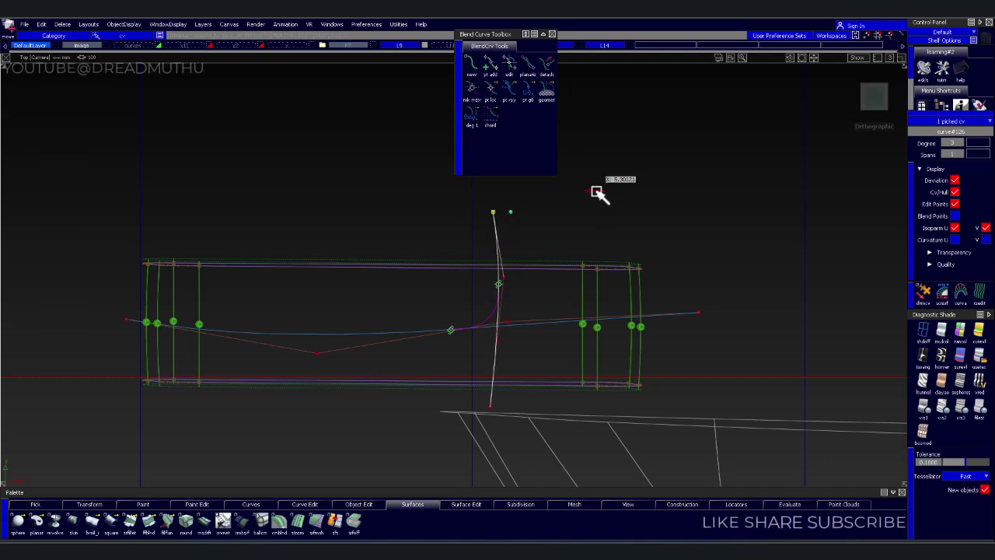
click(658, 202)
alt+shift+middle_drag(689, 198, 670, 247)
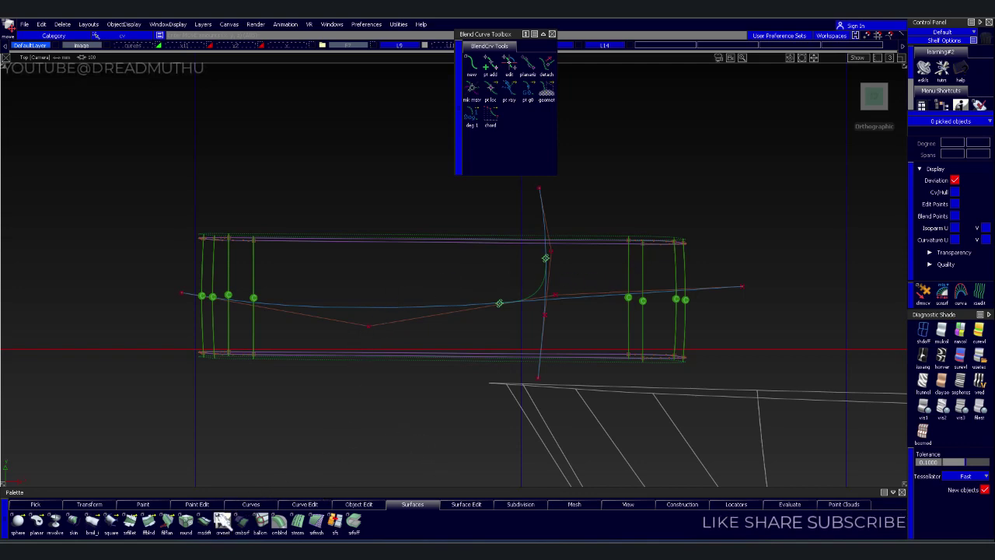
click(204, 524)
scroll(682, 261, down, 3)
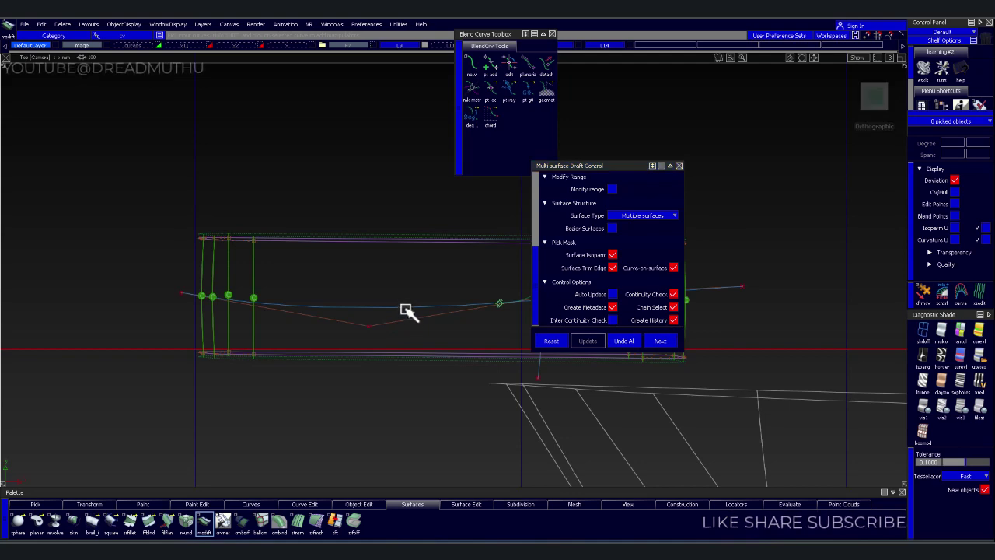
- Switch the draft Type to Draft
alt+shift+middle_drag(451, 287, 200, 318)
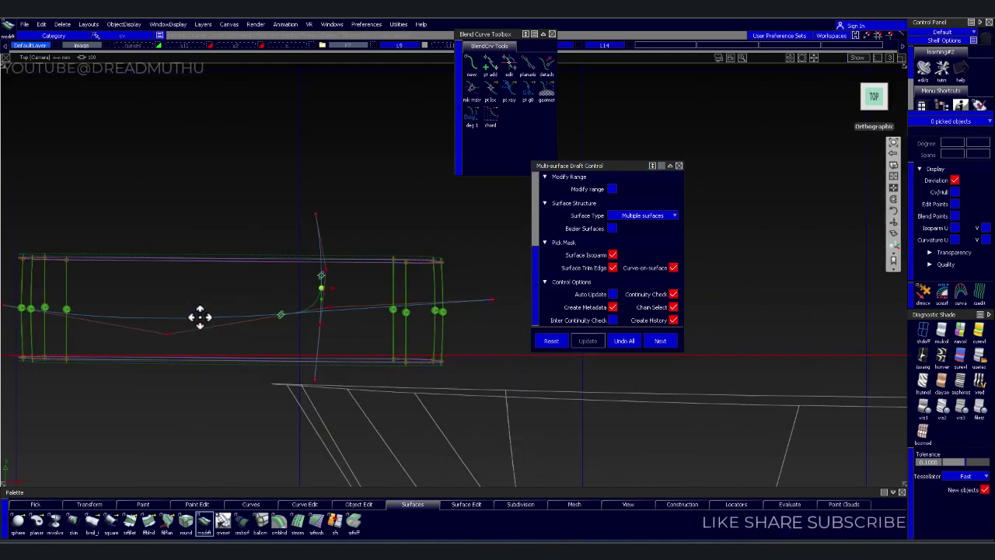
scroll(638, 233, up, 3)
scroll(648, 202, up, 3)
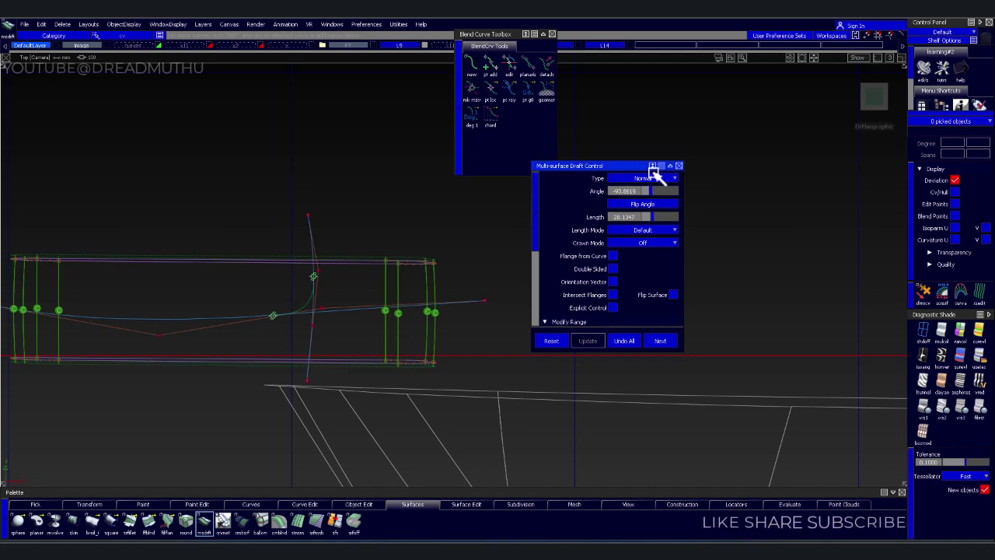
click(653, 178)
click(656, 192)
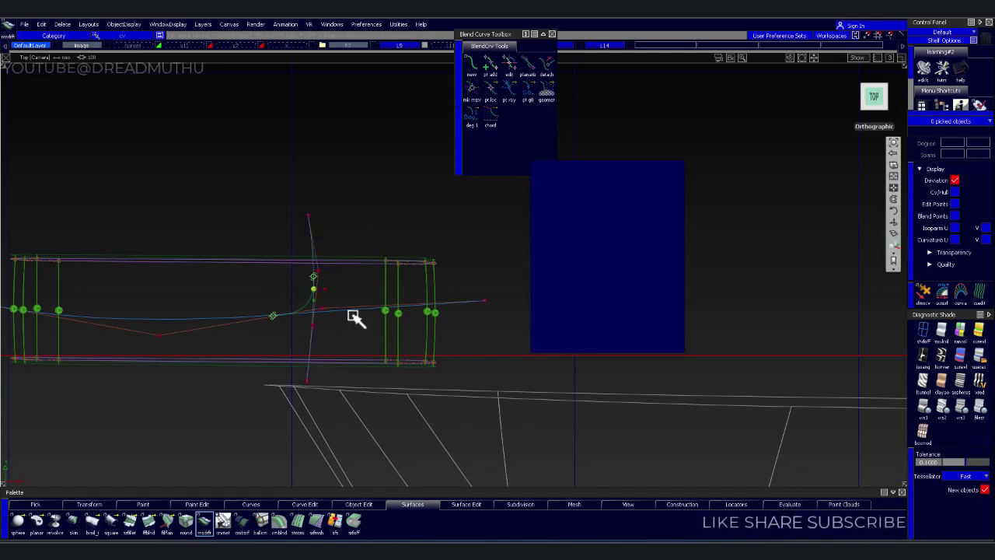
- Detach the vertical curve where the corner blend meets it
alt+shift+right_drag(355, 317, 398, 288)
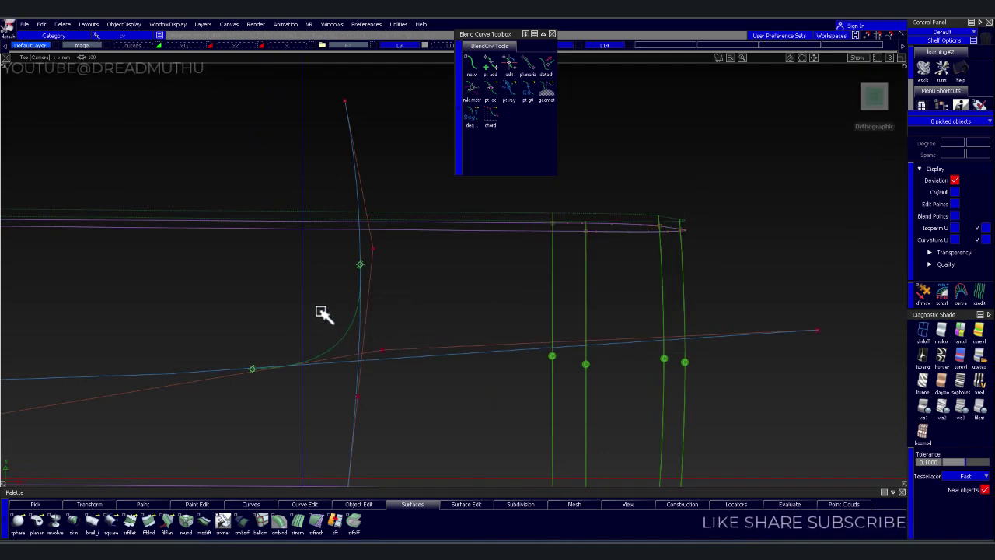
drag(322, 312, 404, 387)
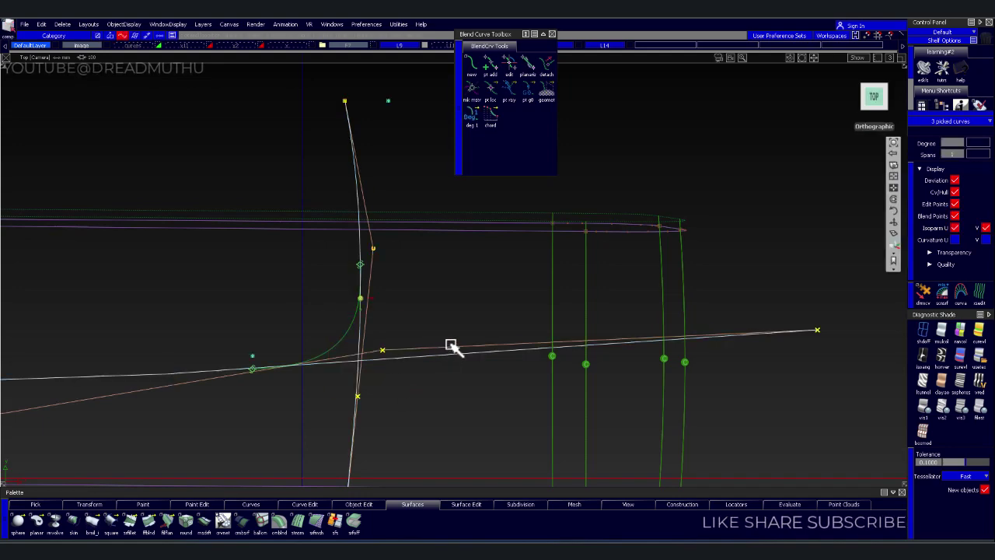
click(373, 355)
scroll(412, 338, up, 2)
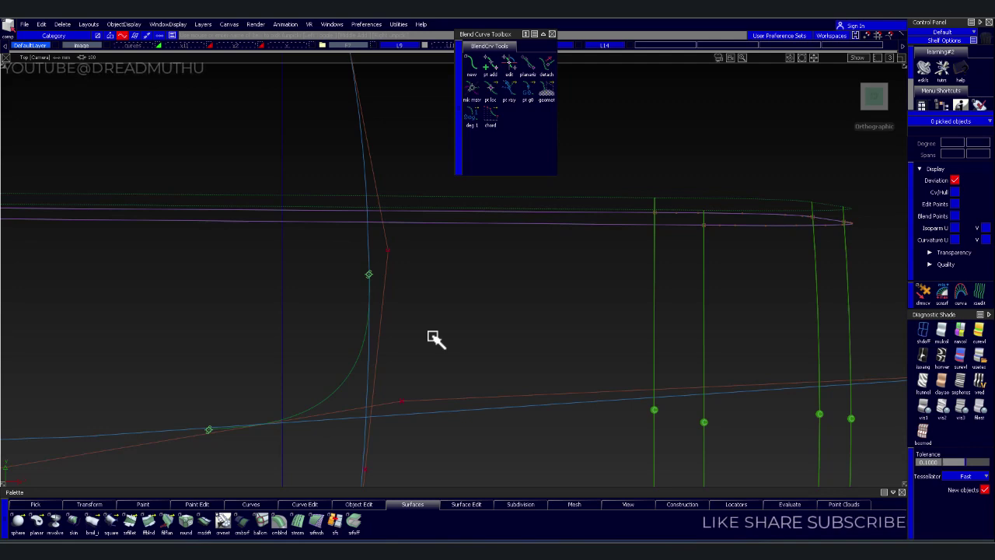
click(369, 372)
key(Return)
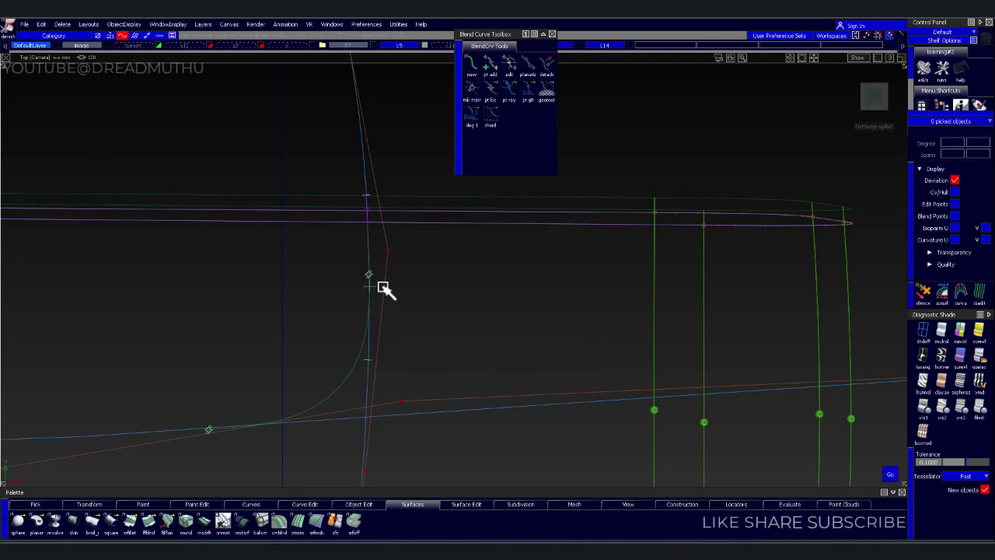
click(347, 367)
- Detach the horizontal curve at the blend end and delete the leftover piece
click(328, 422)
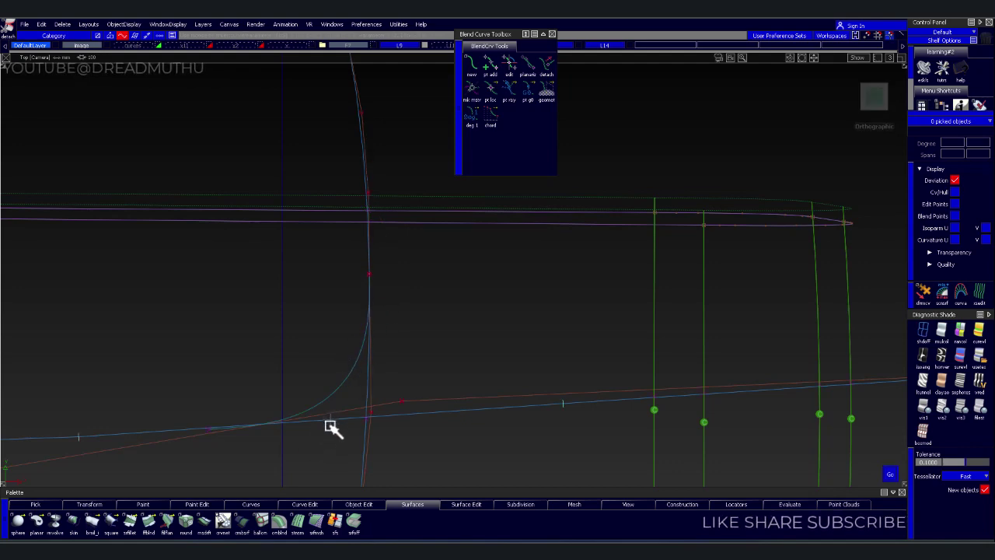
click(213, 442)
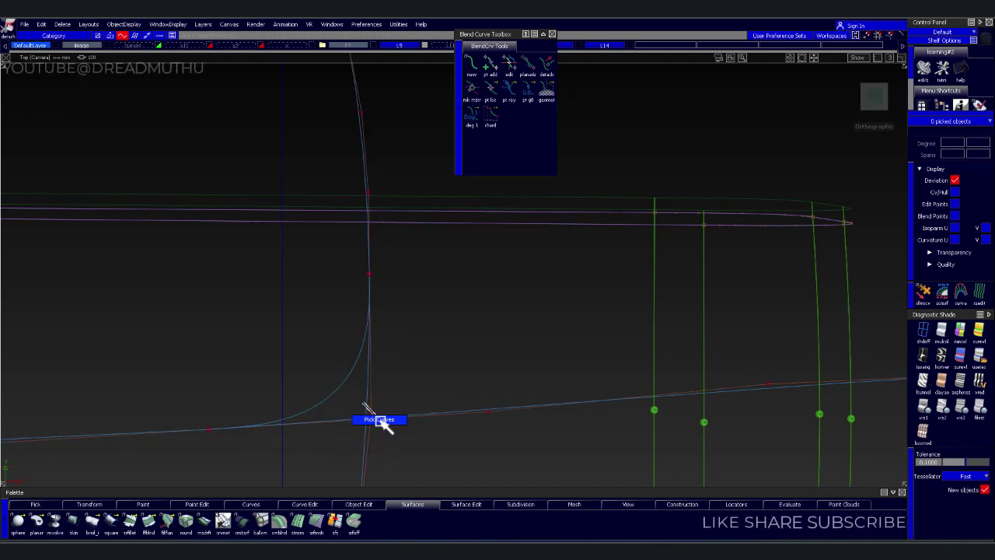
click(370, 434)
key(Delete)
key(Return)
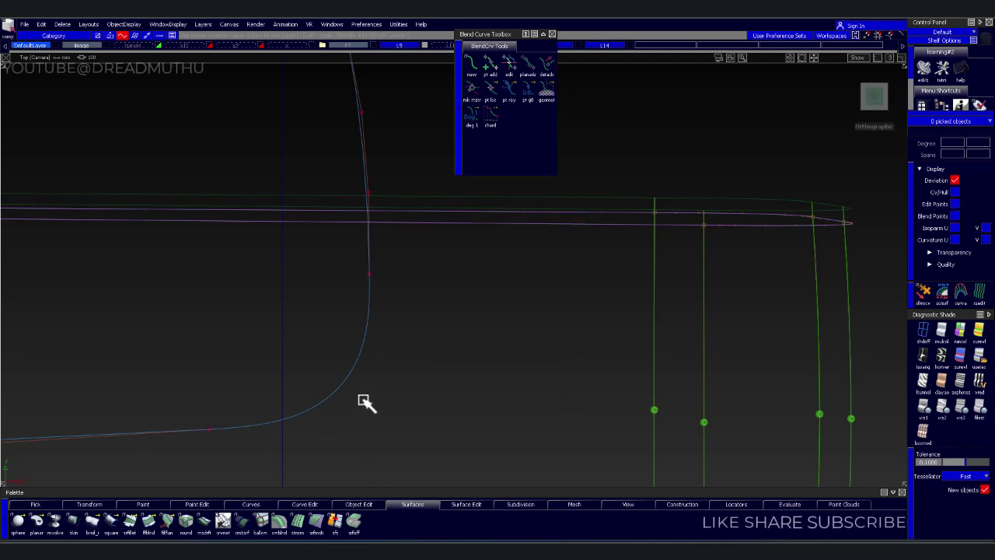
click(247, 425)
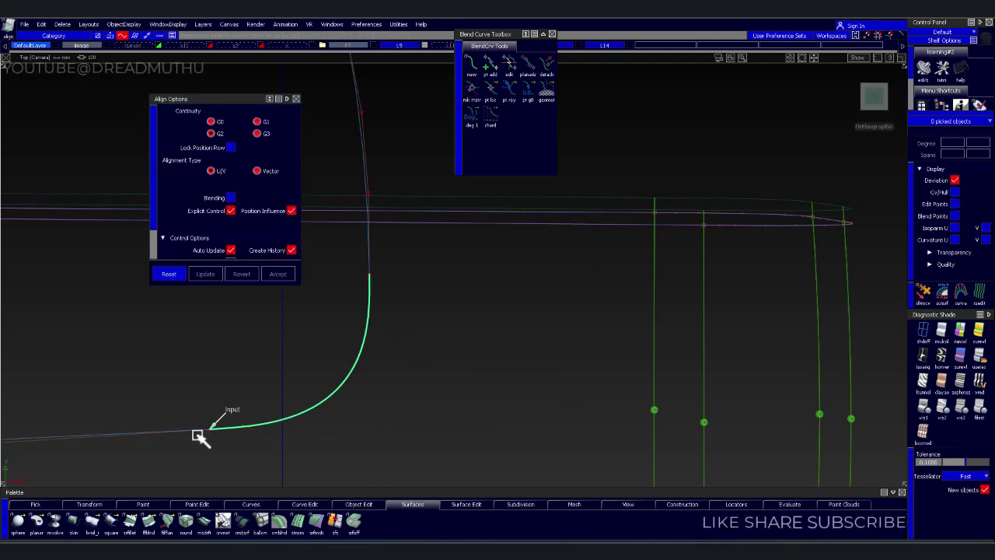
- Align both ends of the corner blend to the horizontal and vertical curves
click(198, 437)
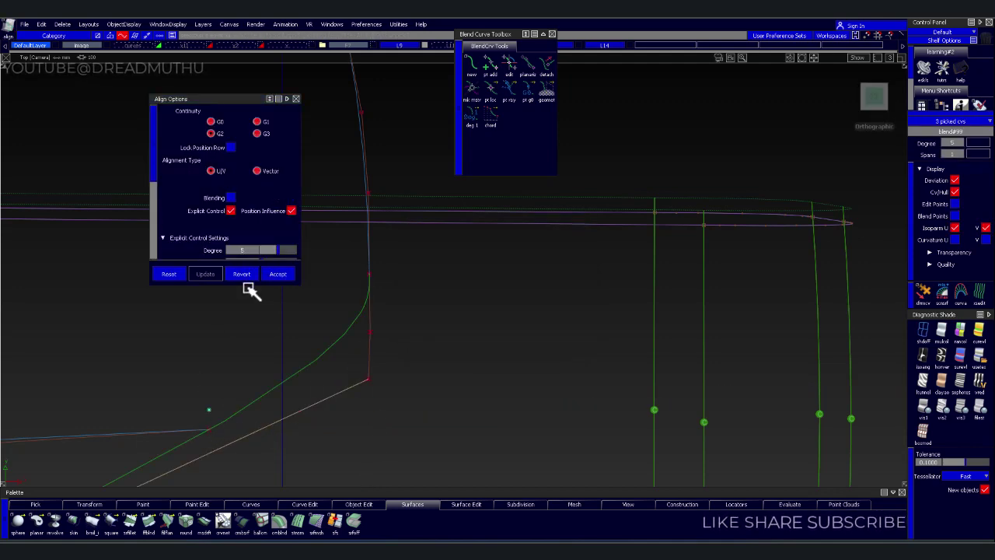
click(218, 353)
click(213, 428)
click(242, 280)
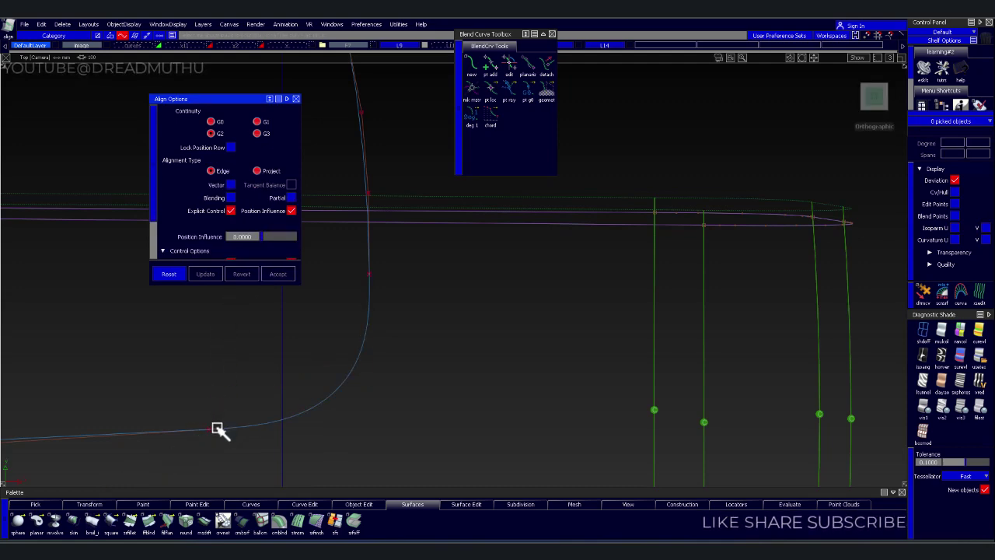
click(219, 428)
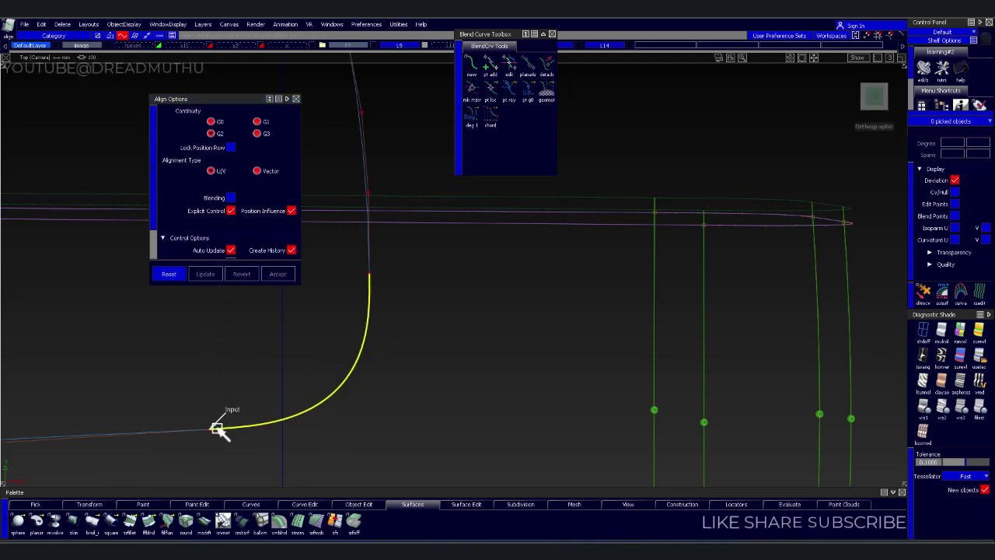
click(369, 290)
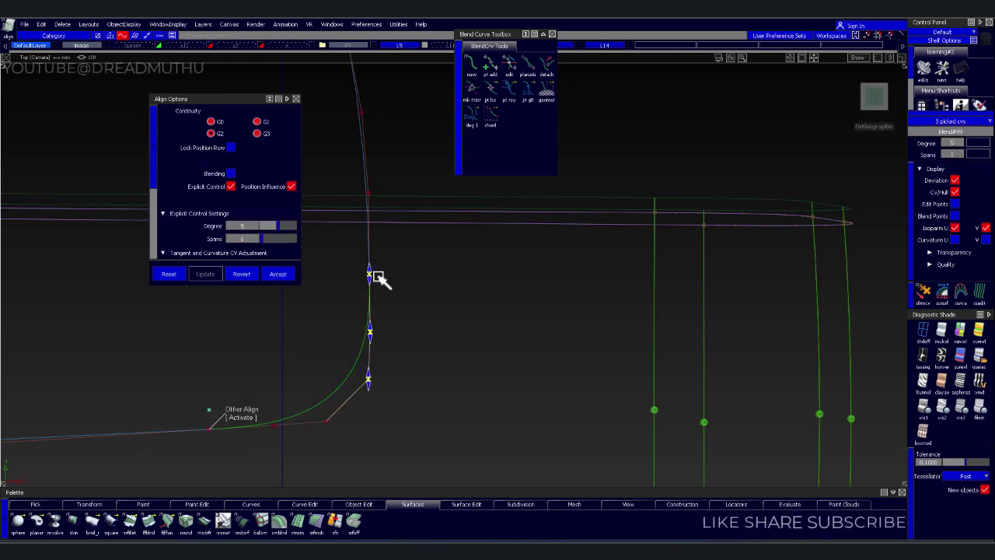
click(478, 325)
alt+shift+right_drag(477, 325, 422, 378)
mouse_move(422, 377)
alt+shift+middle_down()
mouse_move(537, 373)
mouse_move(412, 368)
alt+shift+middle_up()
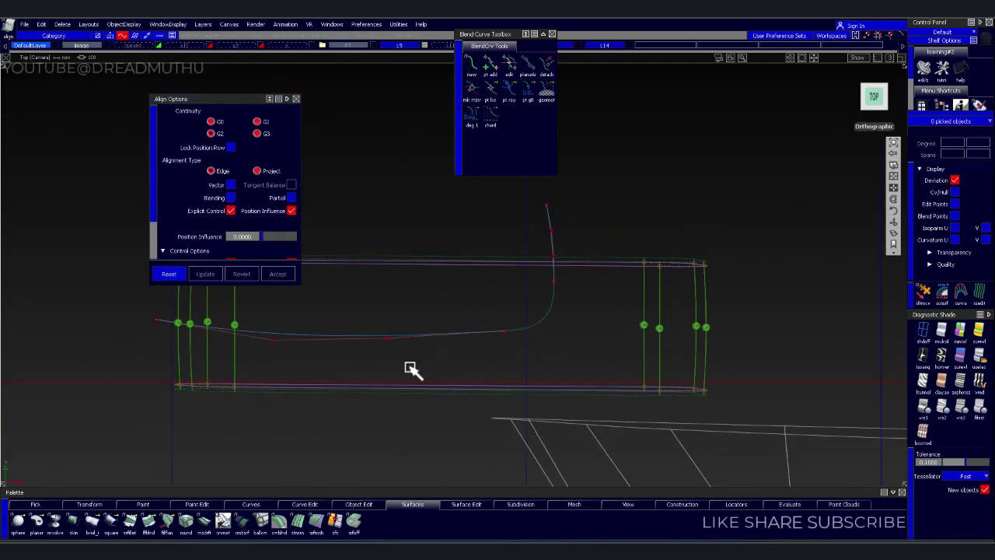
click(205, 522)
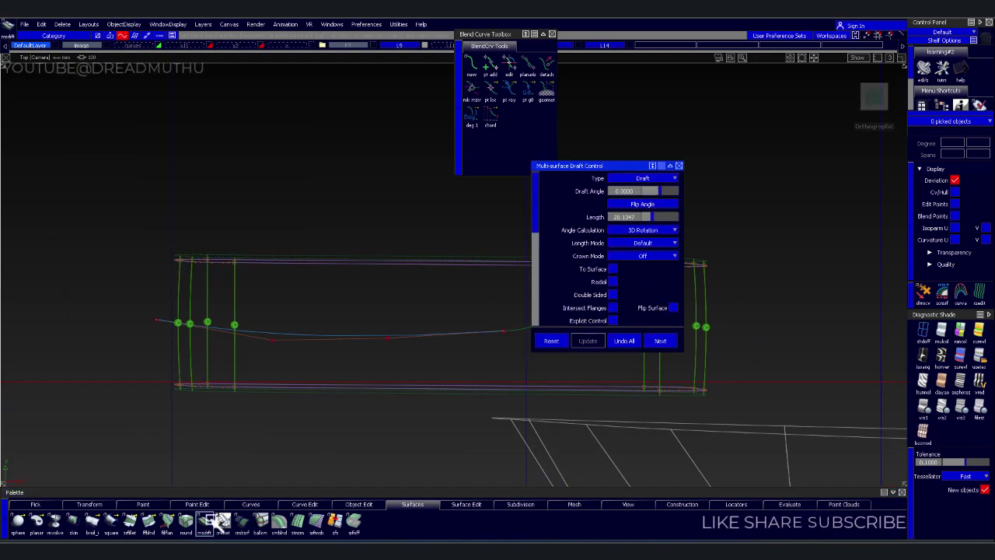
- Pick the corner curve and the handle-recess curves, viewing them in 3D
click(165, 324)
mouse_move(307, 420)
alt+shift+mouse_down()
mouse_move(253, 428)
mouse_move(471, 240)
mouse_move(537, 228)
mouse_move(420, 258)
mouse_move(290, 344)
mouse_move(329, 349)
mouse_move(420, 281)
alt+shift+mouse_up()
alt+shift+right_drag(421, 281, 413, 282)
alt+shift+middle_drag(413, 282, 355, 302)
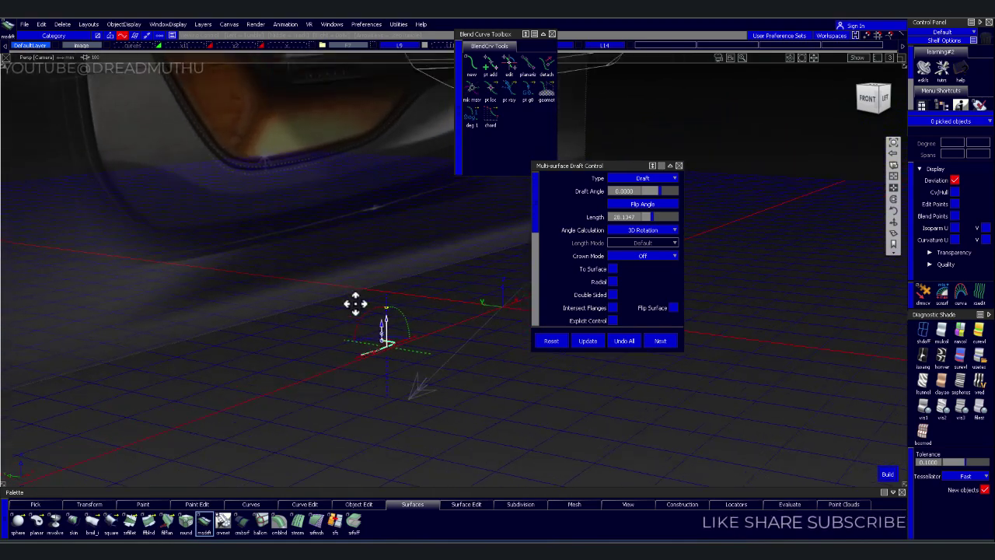
alt+shift+drag(355, 302, 324, 398)
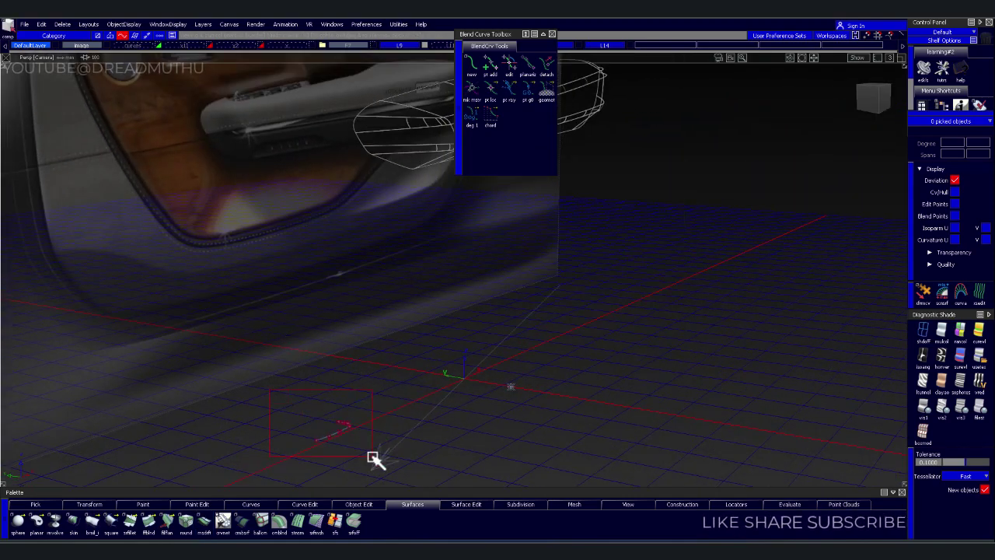
mouse_move(373, 458)
mouse_down()
mouse_move(395, 272)
mouse_move(378, 362)
mouse_up()
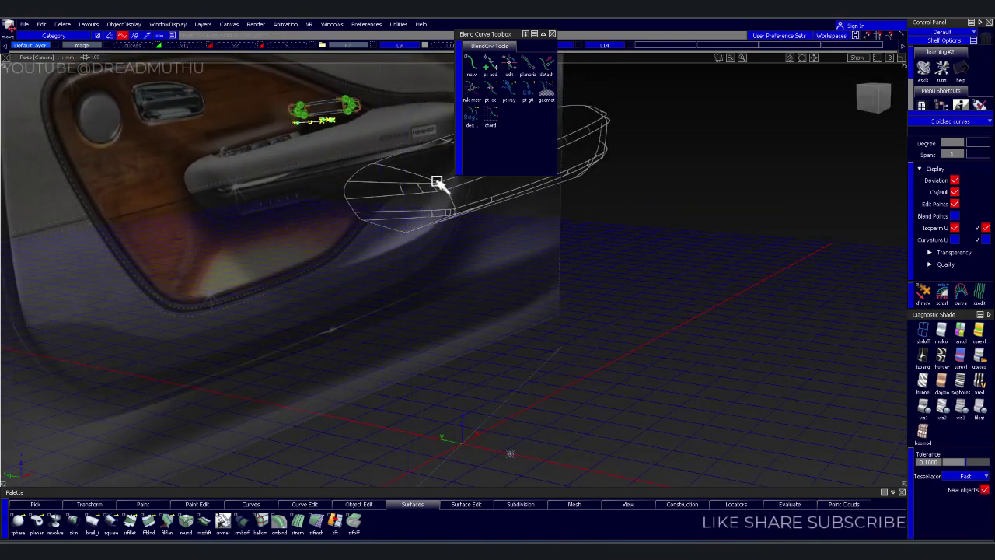
- Check the handle-recess curves in the Left and Top views
drag(878, 95, 850, 106)
click(850, 106)
scroll(360, 256, up, 5)
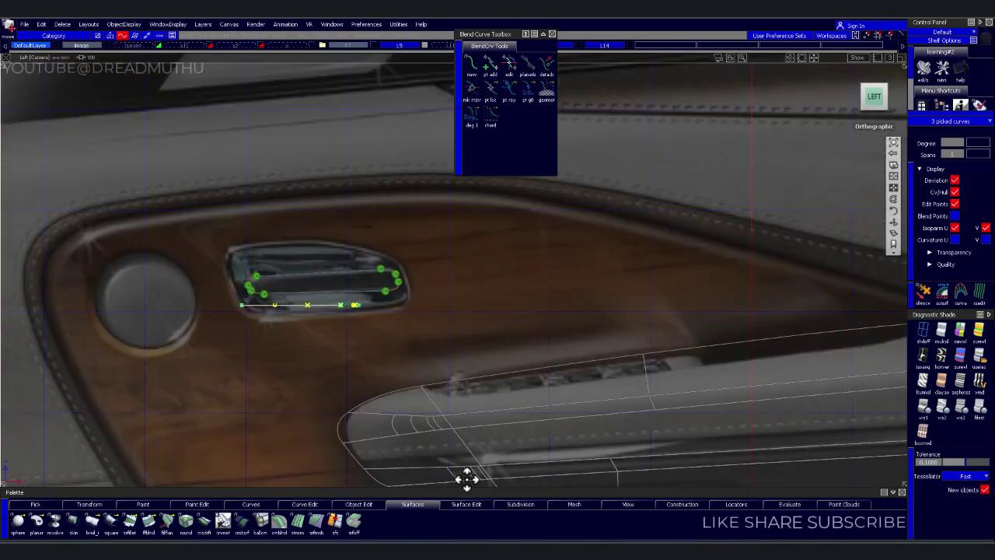
scroll(395, 349, up, 3)
scroll(420, 345, up, 2)
scroll(533, 322, up, 2)
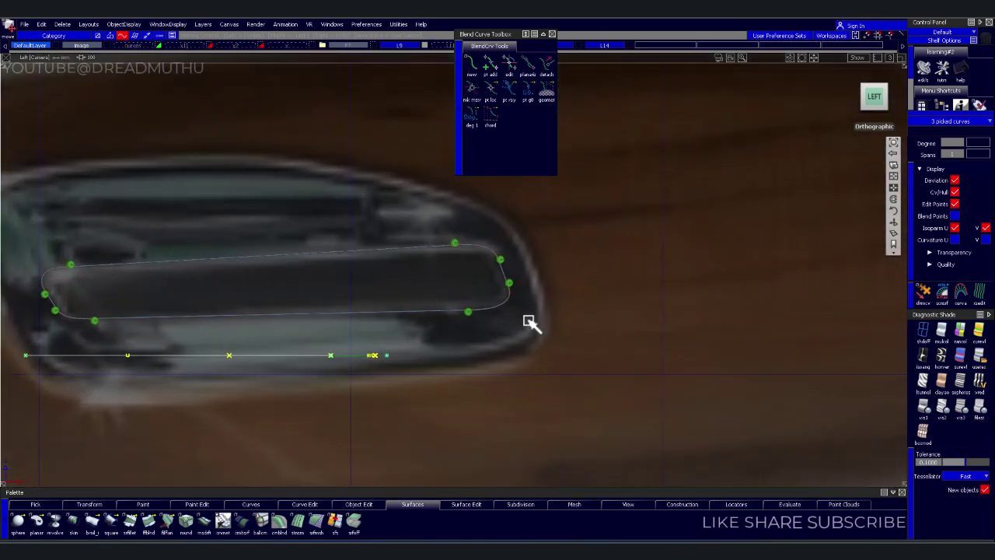
alt+shift+drag(533, 321, 388, 354)
click(873, 89)
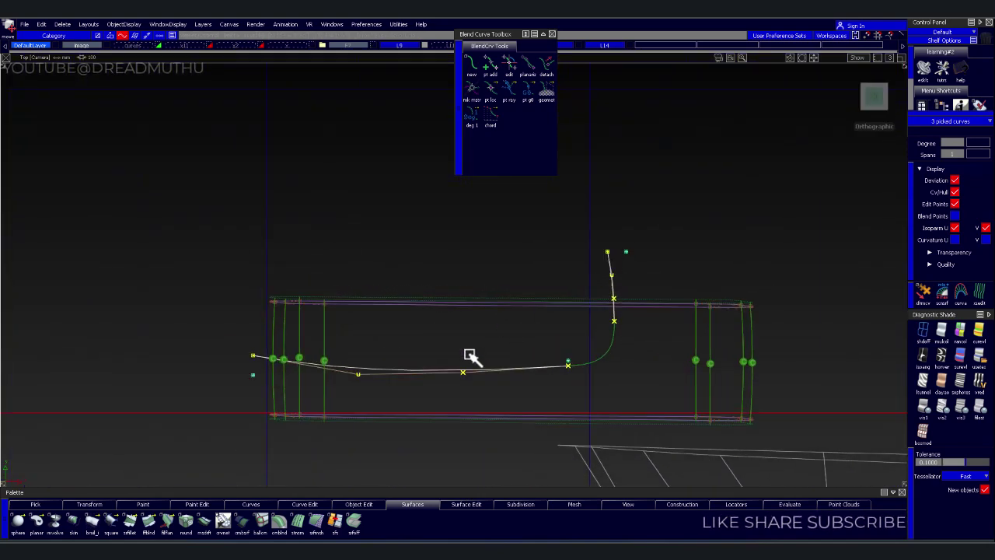
click(204, 523)
- Pick the handle's lower curve as the draft source and frame the handle area
click(268, 360)
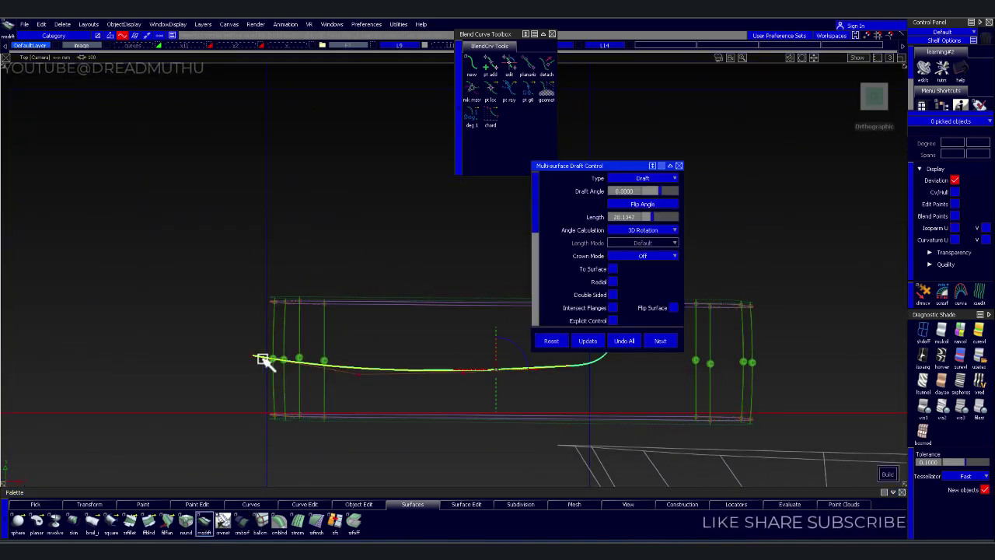
mouse_move(272, 444)
alt+shift+mouse_down()
mouse_move(405, 340)
mouse_move(426, 336)
mouse_move(324, 264)
mouse_move(366, 249)
alt+shift+mouse_up()
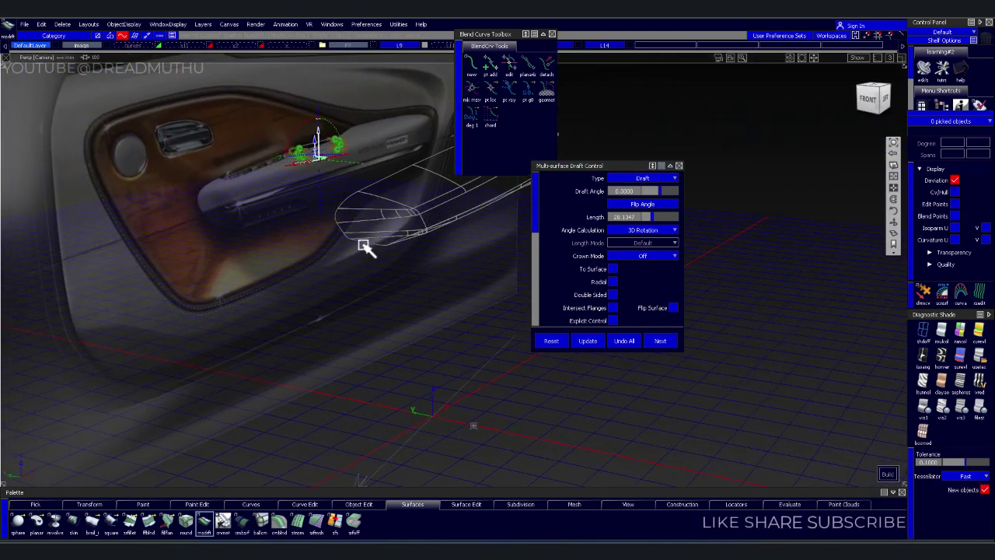
alt+shift+middle_drag(366, 249, 404, 259)
alt+shift+right_drag(403, 259, 406, 288)
alt+shift+middle_drag(407, 288, 395, 310)
alt+shift+right_drag(395, 311, 405, 295)
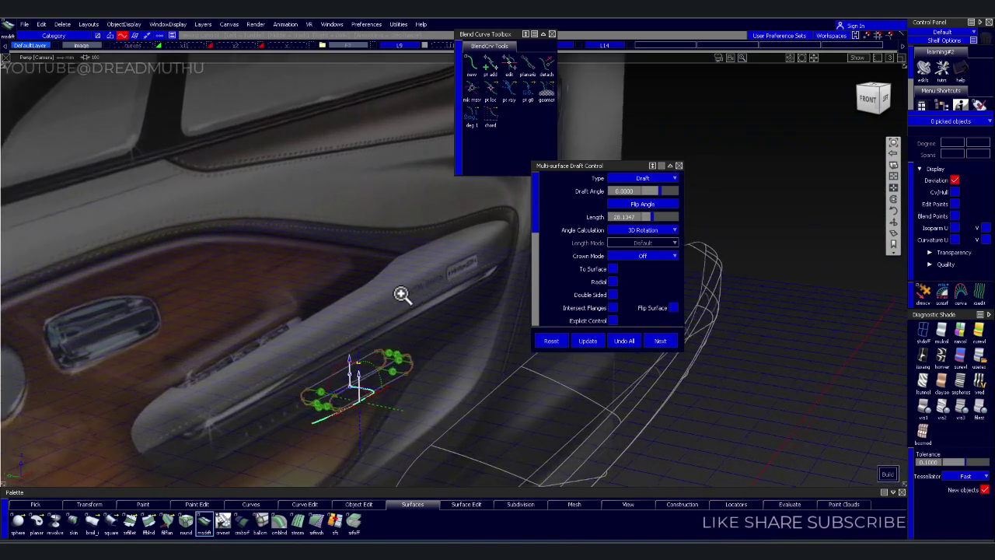
alt+shift+middle_drag(404, 295, 418, 309)
alt+shift+right_drag(417, 310, 388, 284)
alt+shift+drag(388, 284, 393, 288)
alt+shift+middle_drag(393, 289, 391, 303)
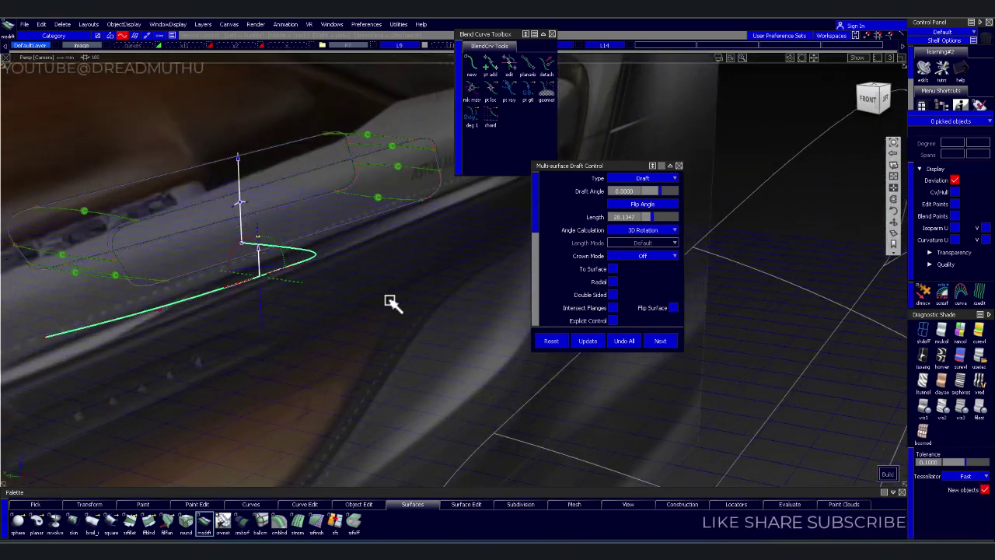
alt+shift+right_drag(390, 302, 390, 303)
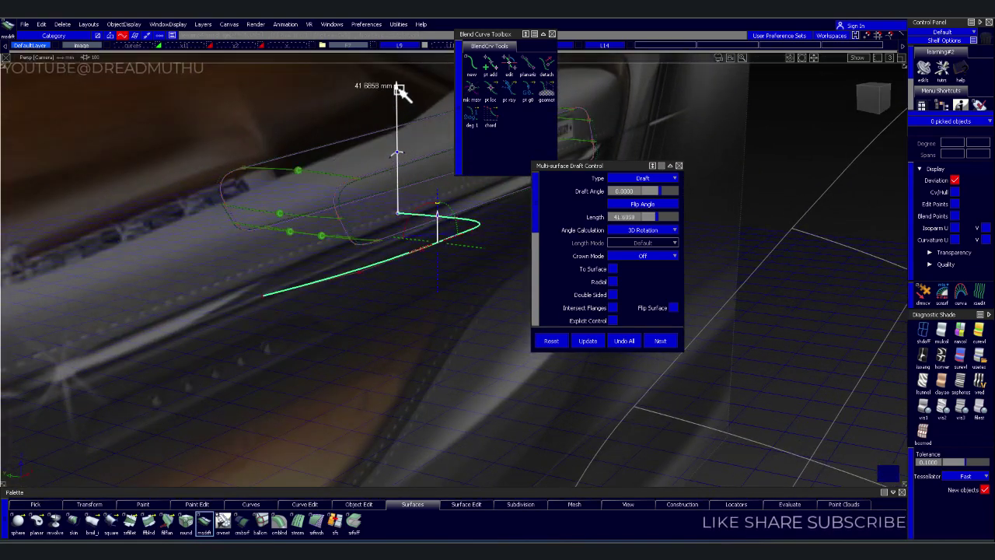
- Extend the draft to about 41.7 mm, check it from above, and close the settings
click(398, 90)
mouse_move(435, 298)
alt+shift+mouse_down()
mouse_move(378, 307)
mouse_move(393, 311)
mouse_move(437, 273)
mouse_move(406, 282)
mouse_move(313, 329)
mouse_move(244, 386)
alt+shift+mouse_up()
click(847, 109)
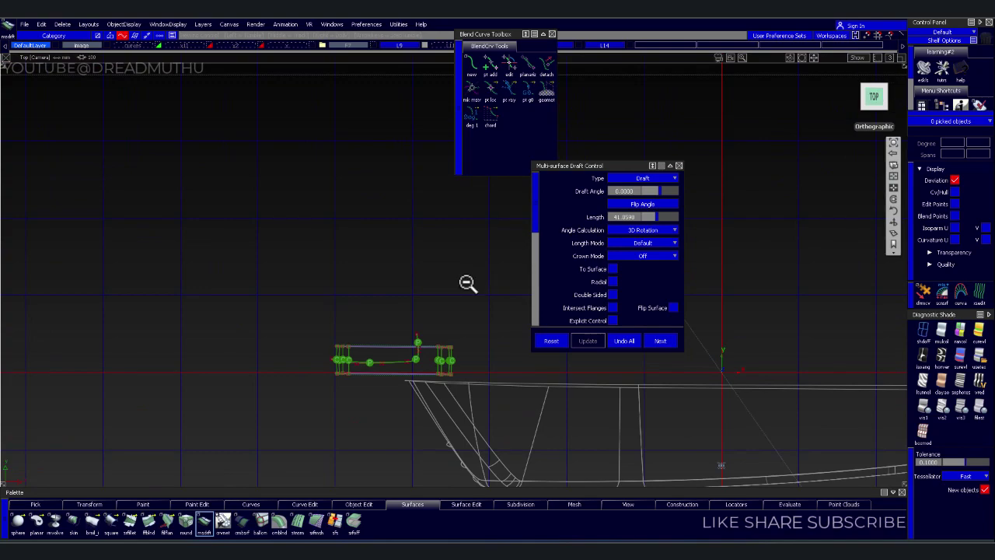
mouse_move(467, 285)
alt+shift+right_down()
mouse_move(435, 293)
mouse_move(547, 223)
mouse_move(412, 260)
alt+shift+right_up()
alt+shift+middle_drag(411, 259, 340, 285)
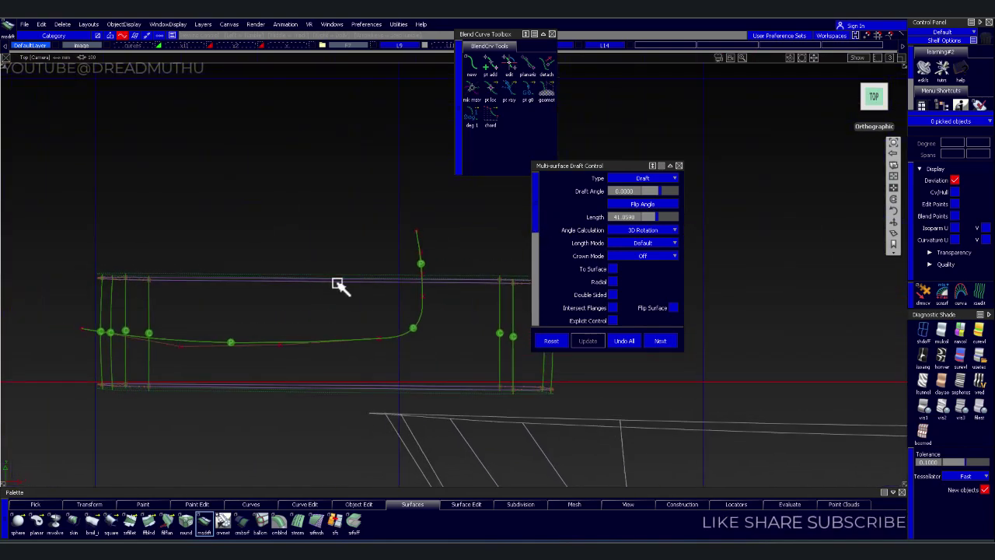
key(Escape)
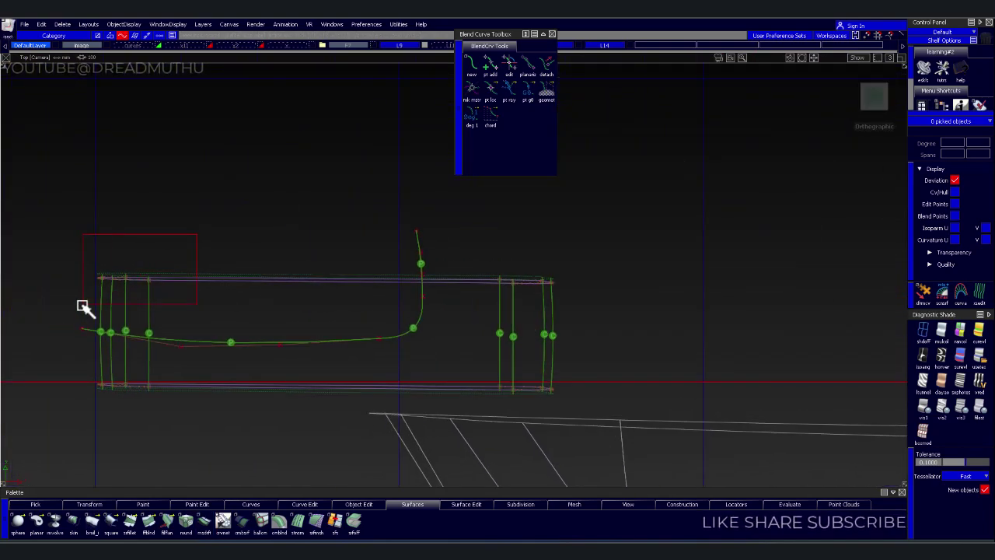
- Select the long horizontal recess rails and frame the door handle from the side
drag(84, 305, 81, 311)
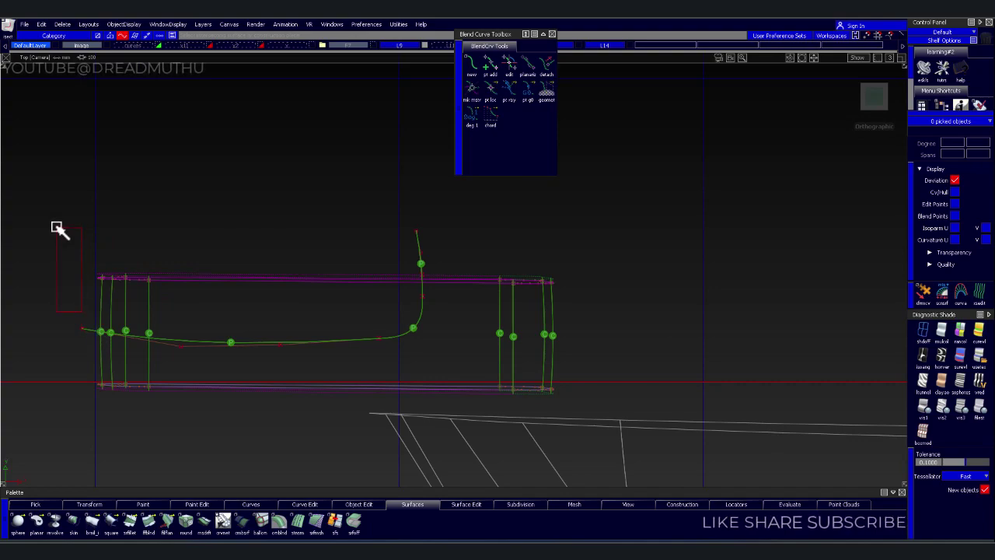
key(F12)
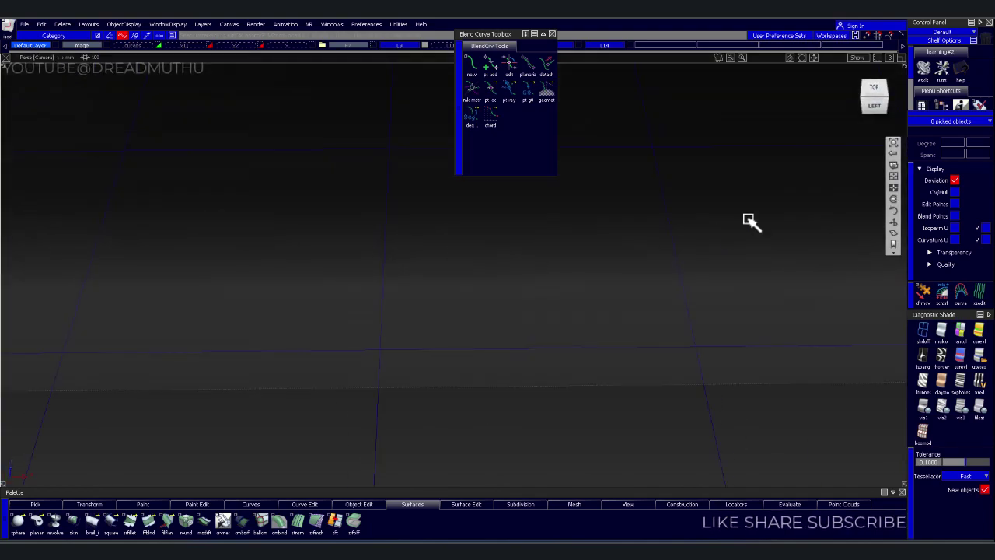
click(872, 95)
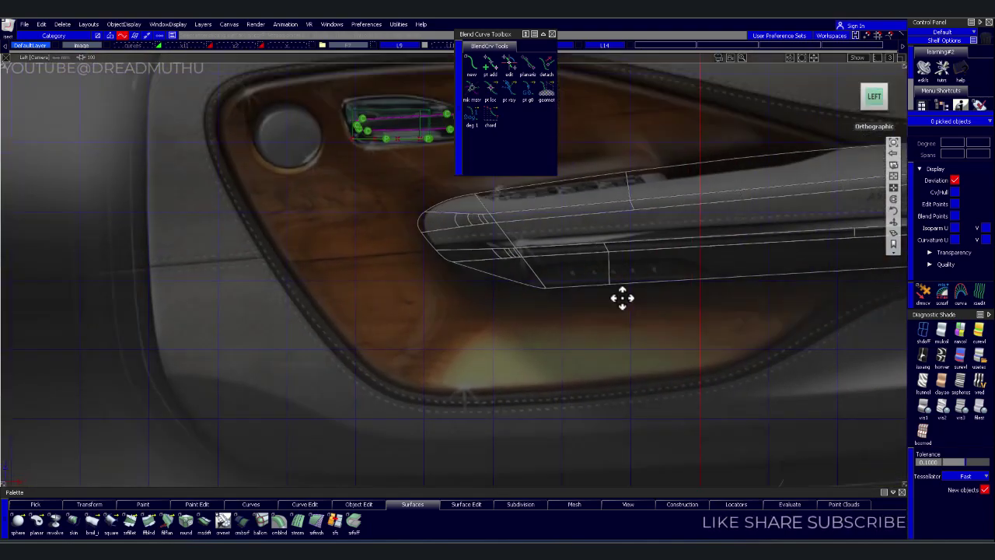
alt+shift+right_drag(653, 262, 632, 339)
alt+shift+middle_drag(633, 340, 616, 382)
mouse_move(615, 382)
alt+shift+right_down()
mouse_move(444, 355)
mouse_move(552, 324)
alt+shift+right_up()
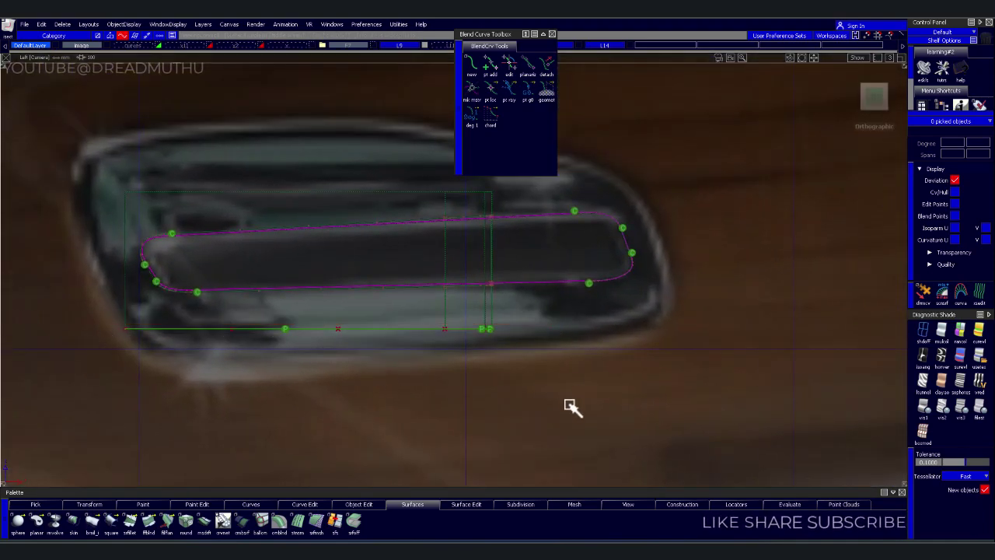
mouse_move(599, 300)
alt+shift+right_down()
mouse_move(624, 288)
mouse_move(660, 345)
alt+shift+right_up()
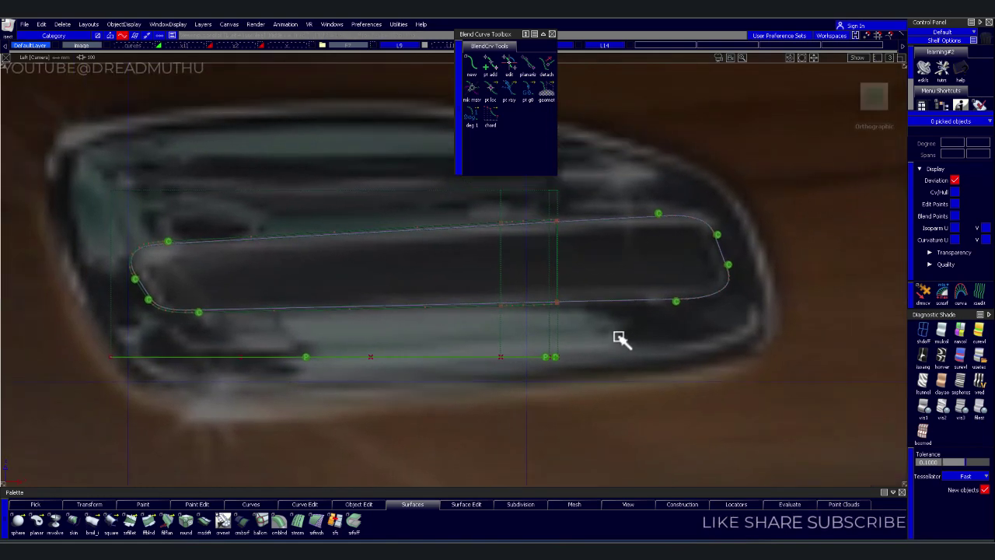
- Trim the rails along the lower line, keeping the marked pieces
click(90, 340)
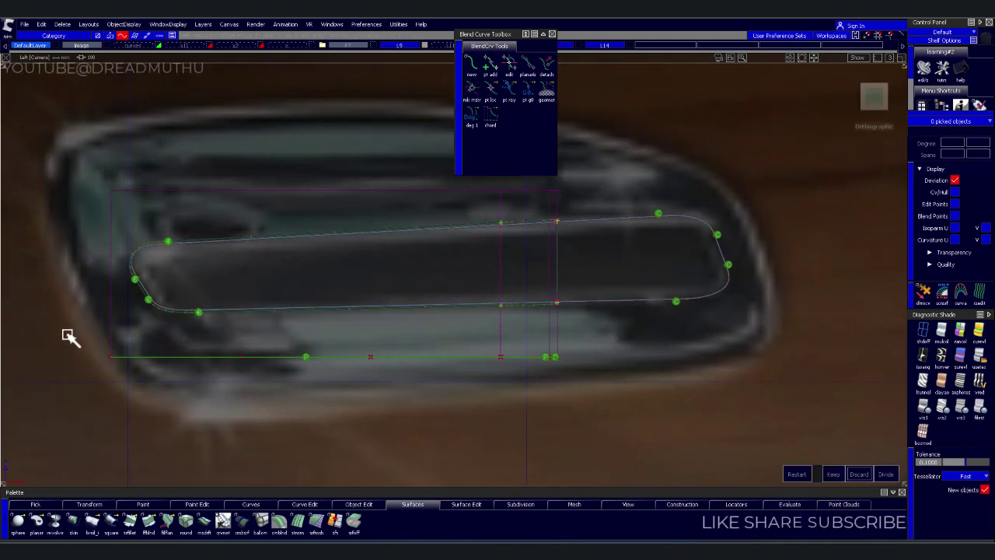
click(668, 342)
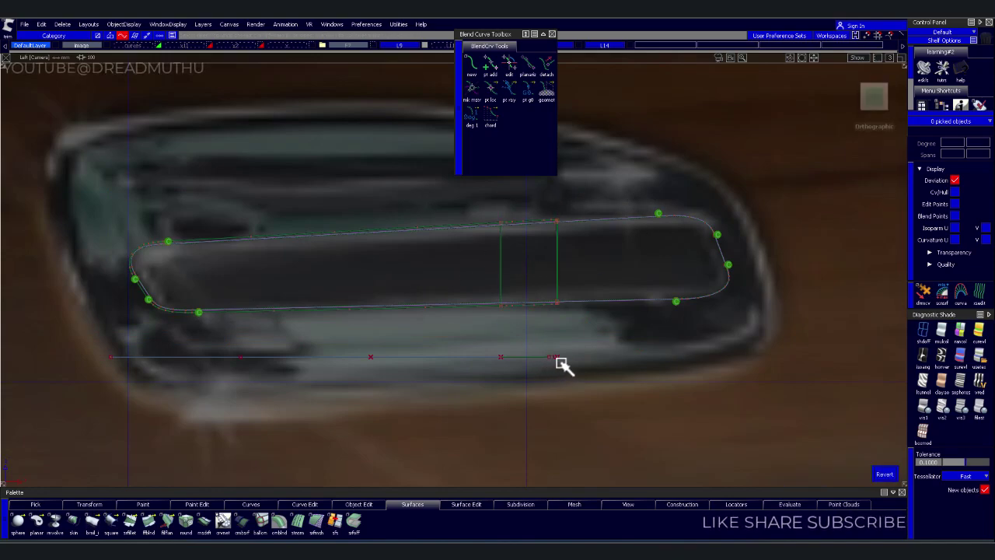
alt+shift+drag(562, 365, 582, 369)
alt+shift+right_drag(582, 360, 536, 368)
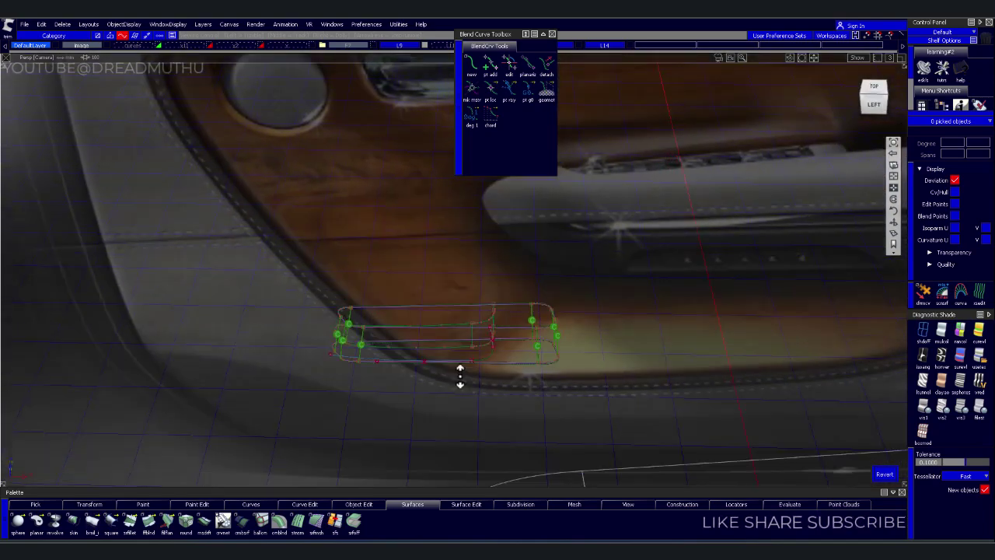
alt+shift+drag(459, 377, 604, 350)
- View the handle curves from above, then orbit to an angled view
click(874, 89)
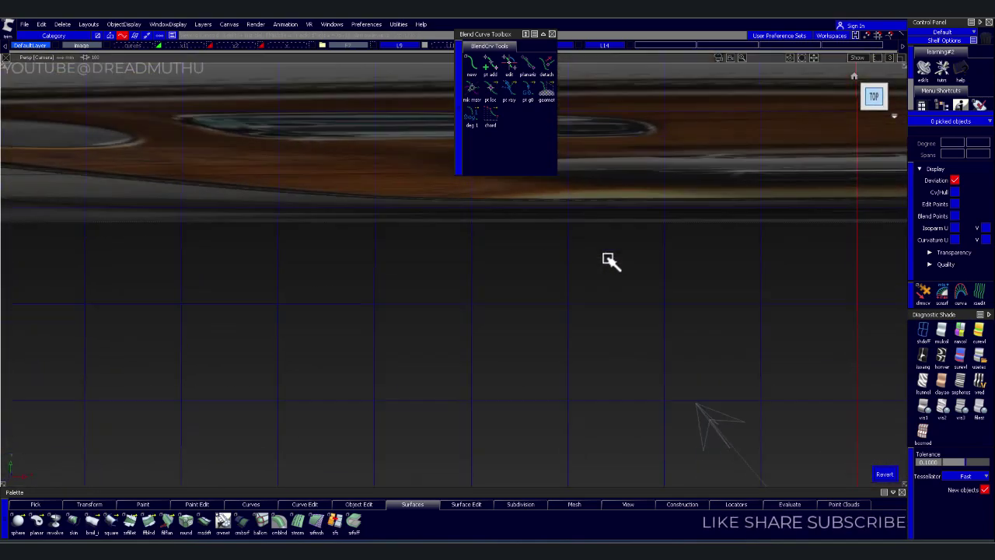
alt+shift+right_drag(547, 264, 307, 383)
drag(307, 383, 420, 451)
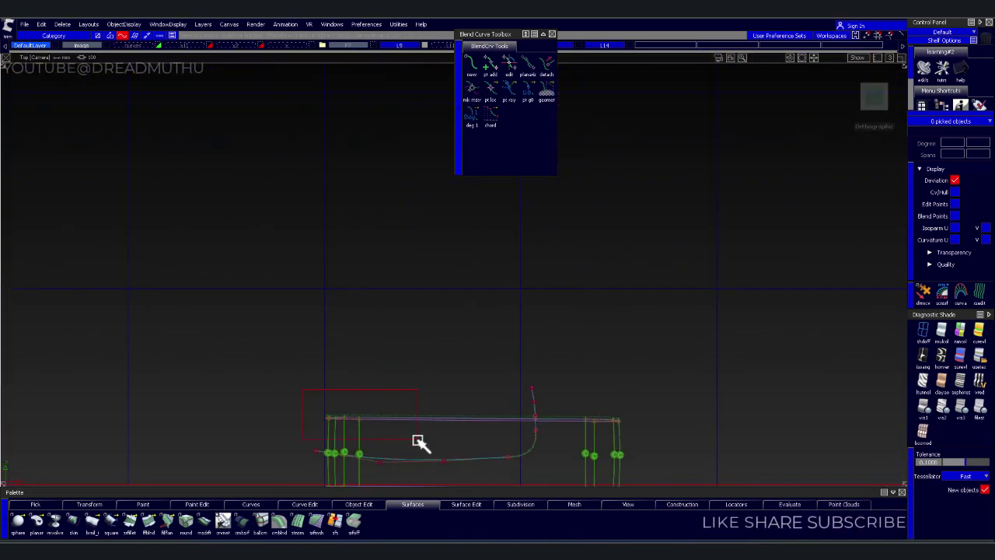
click(396, 438)
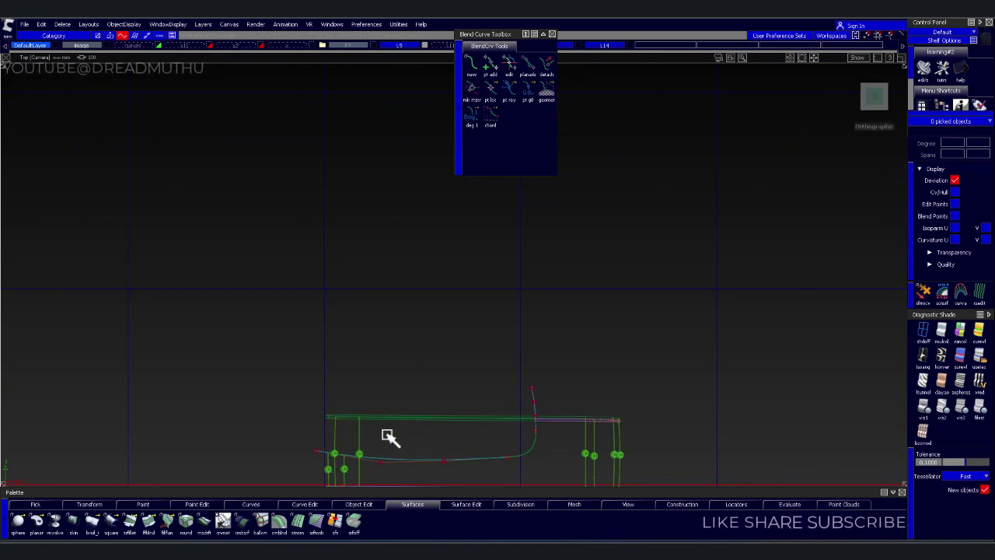
mouse_move(395, 447)
alt+shift+mouse_down()
mouse_move(437, 366)
mouse_move(466, 371)
mouse_move(433, 351)
mouse_move(467, 345)
mouse_move(458, 132)
alt+shift+mouse_up()
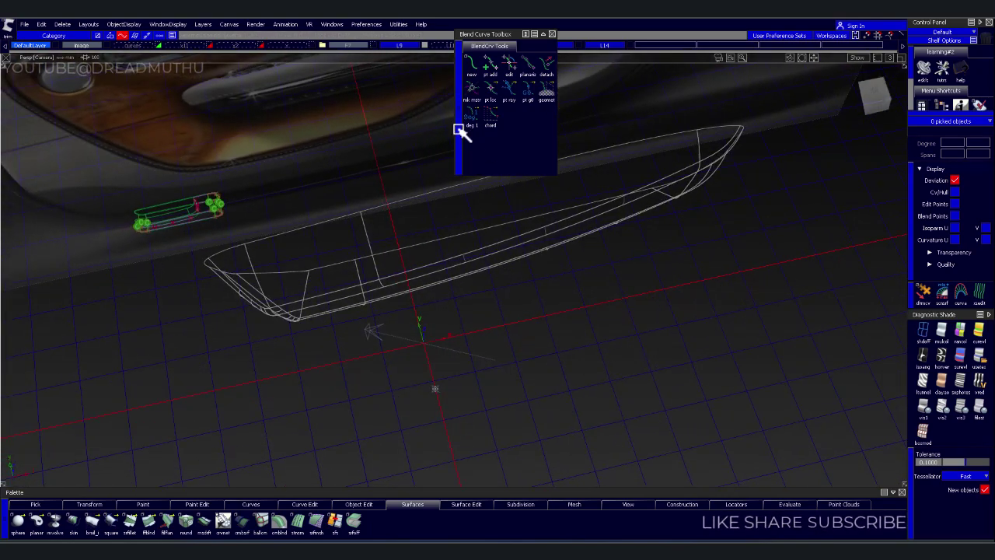
- Hide the L9 armrest wireframe and box-pick all sixteen handle-recess curves
click(426, 46)
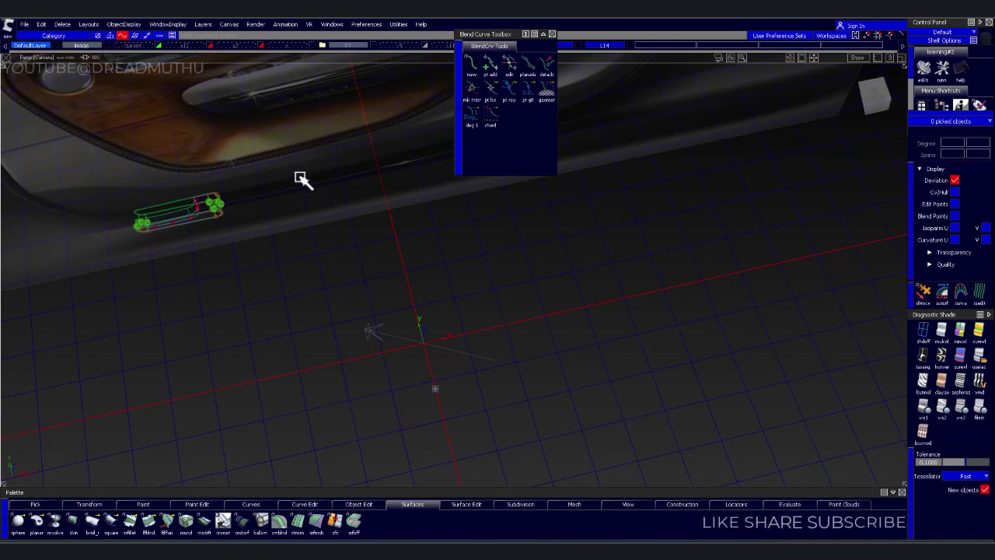
alt+shift+drag(301, 179, 402, 231)
mouse_move(402, 231)
alt+shift+middle_down()
mouse_move(415, 216)
mouse_move(439, 257)
alt+shift+middle_up()
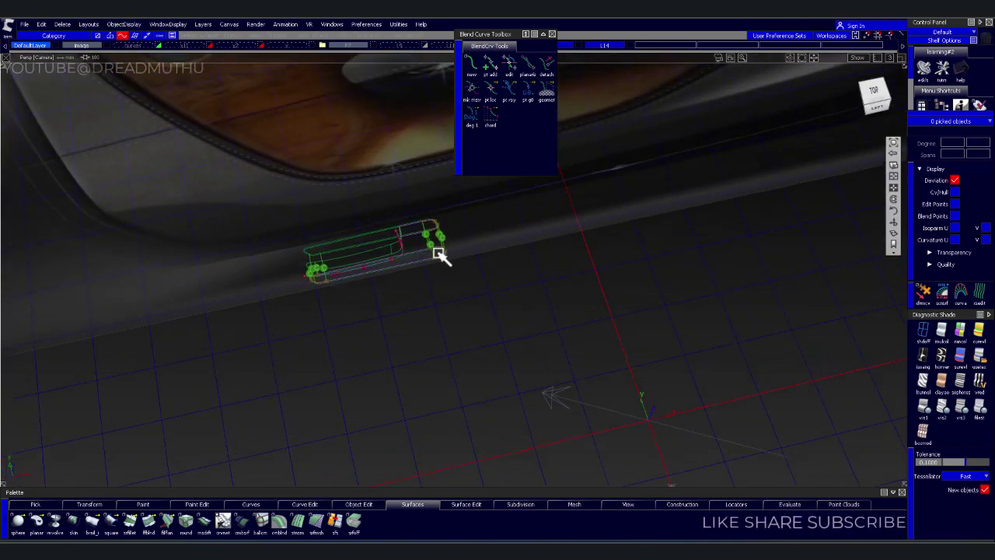
mouse_move(439, 257)
alt+shift+mouse_down()
mouse_move(444, 240)
mouse_move(484, 260)
mouse_move(474, 222)
mouse_move(486, 224)
alt+shift+mouse_up()
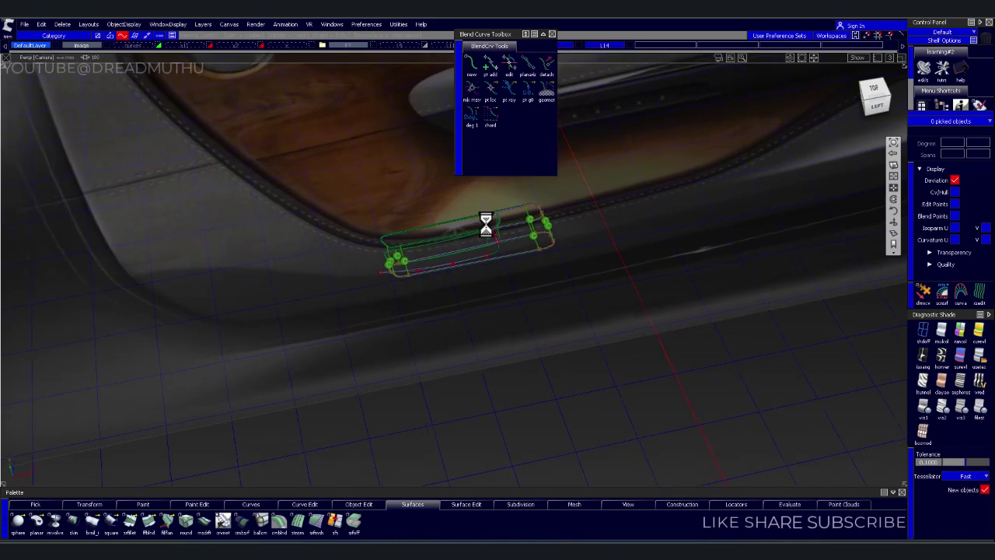
drag(378, 208, 622, 311)
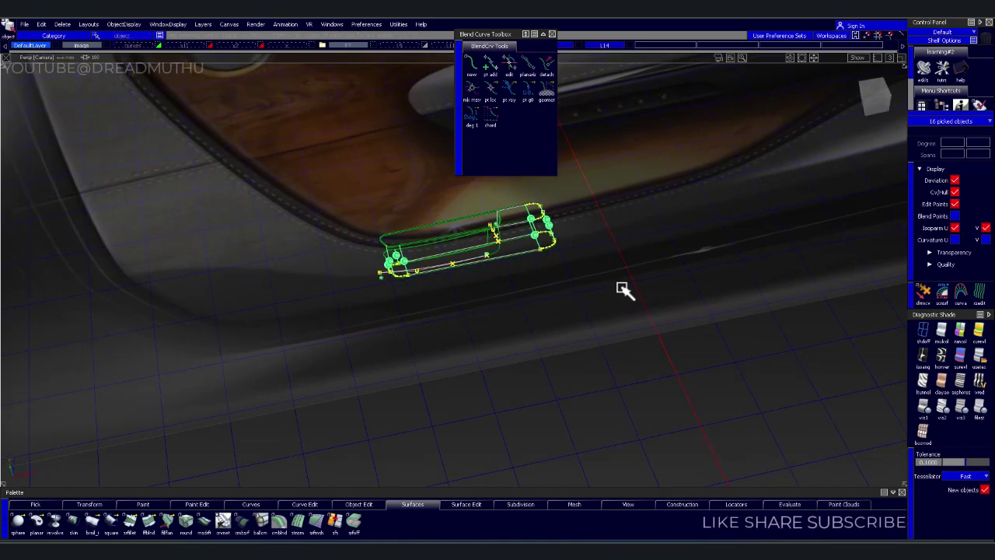
scroll(626, 291, up, 3)
scroll(599, 373, up, 3)
mouse_move(599, 373)
alt+shift+mouse_down()
mouse_move(492, 334)
mouse_move(718, 286)
mouse_move(573, 293)
mouse_move(633, 275)
mouse_move(637, 248)
mouse_move(602, 276)
mouse_move(424, 285)
mouse_move(396, 311)
mouse_move(414, 259)
mouse_move(398, 243)
alt+shift+mouse_up()
scroll(603, 276, up, 3)
click(348, 223)
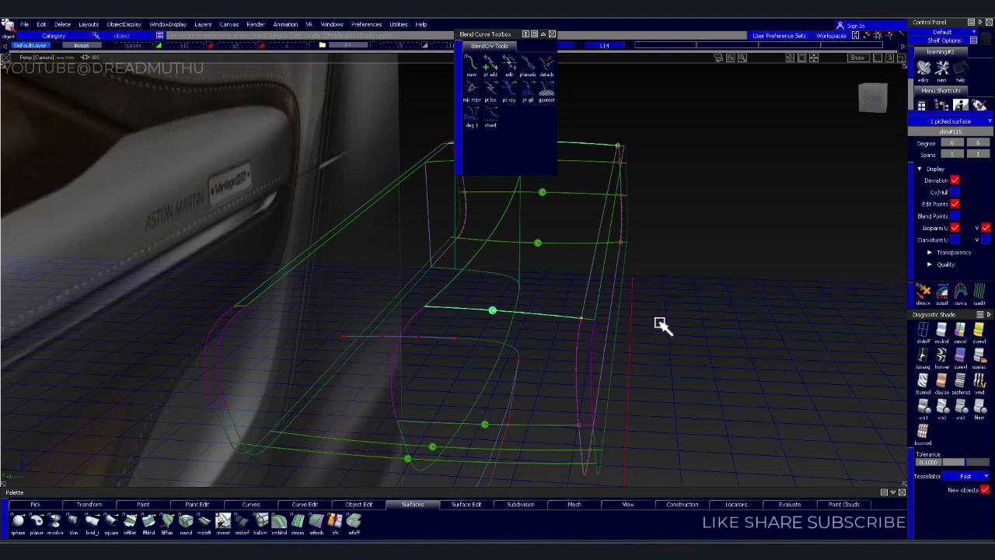
click(874, 99)
- Divide the picked surface into separate pieces at the chosen cut point
click(636, 288)
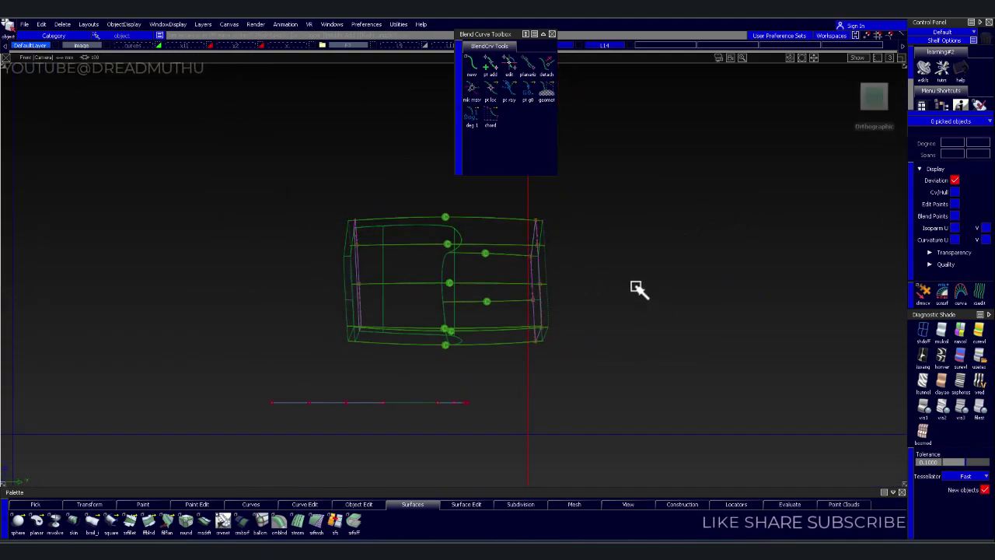
click(509, 220)
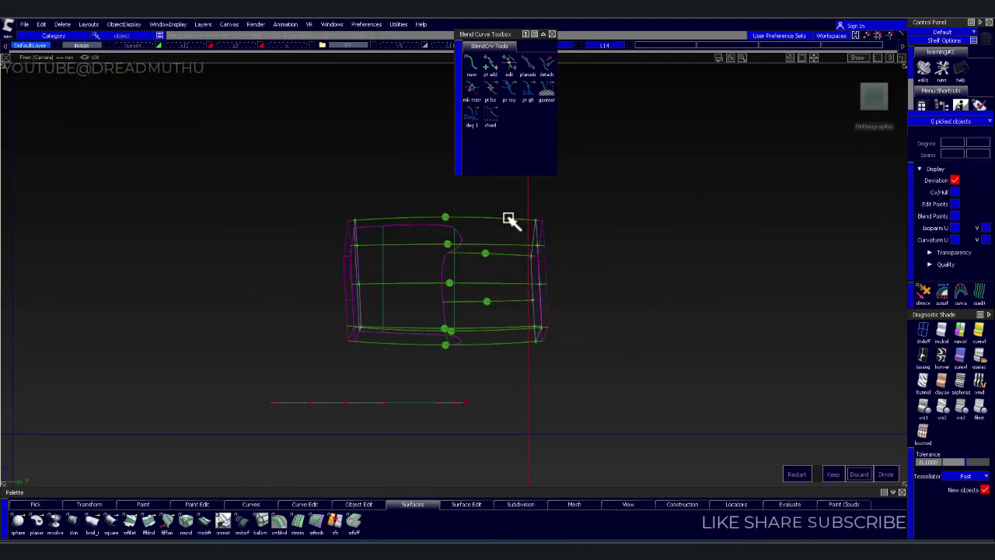
click(501, 392)
click(833, 474)
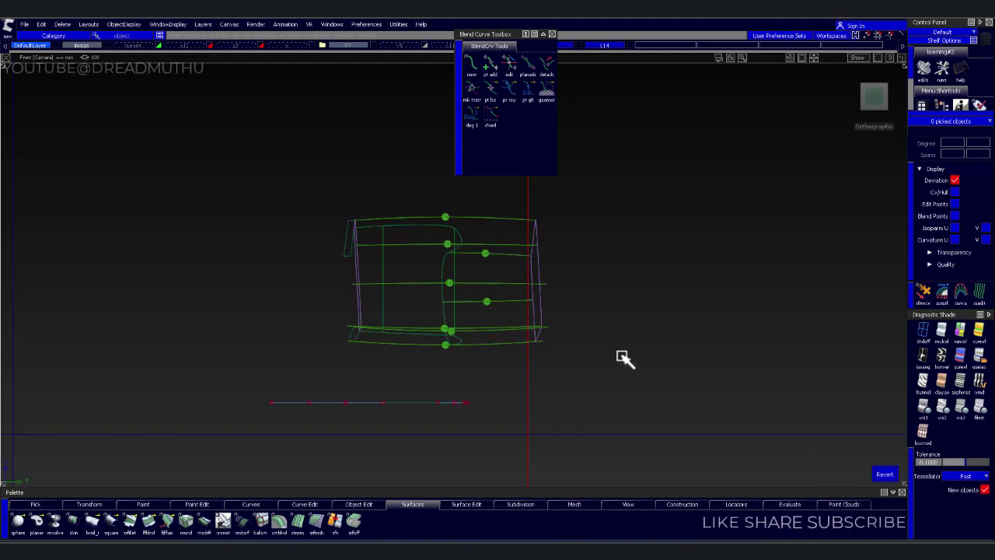
alt+shift+middle_drag(497, 322, 537, 333)
alt+shift+drag(537, 333, 393, 298)
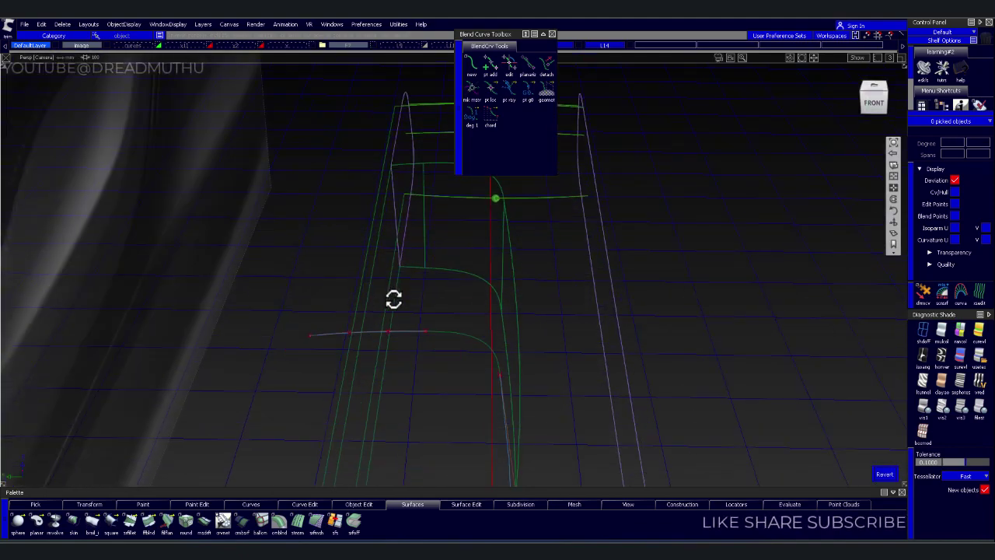
alt+shift+right_drag(394, 298, 408, 301)
mouse_move(408, 301)
alt+shift+mouse_down()
mouse_move(422, 311)
mouse_move(415, 238)
mouse_move(393, 287)
mouse_move(466, 284)
mouse_move(473, 349)
mouse_move(755, 244)
alt+shift+mouse_up()
- Pick the surface, view the curves from the top, and open then close Project
click(424, 329)
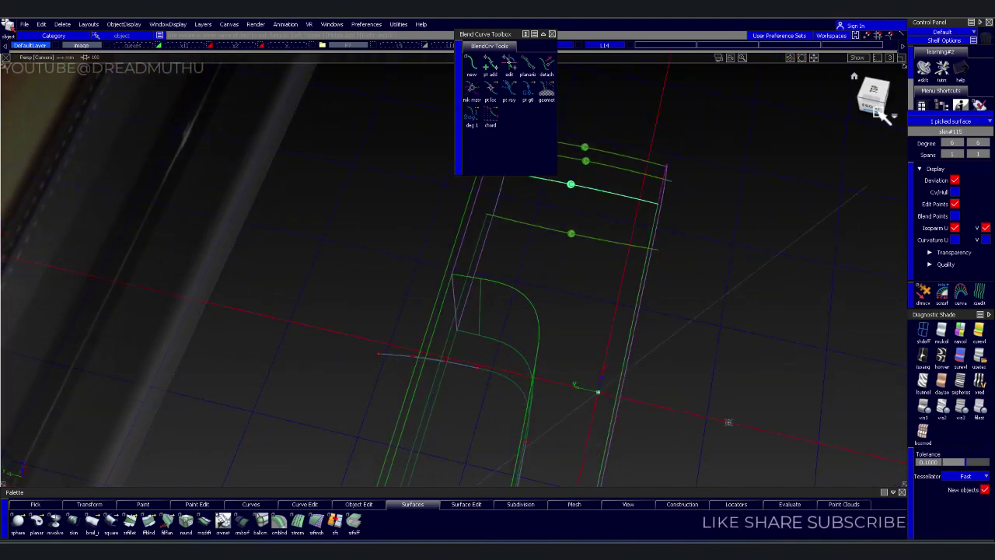
alt+shift+middle_drag(640, 257, 655, 262)
mouse_move(655, 262)
alt+shift+right_down()
mouse_move(642, 291)
mouse_move(577, 303)
alt+shift+right_up()
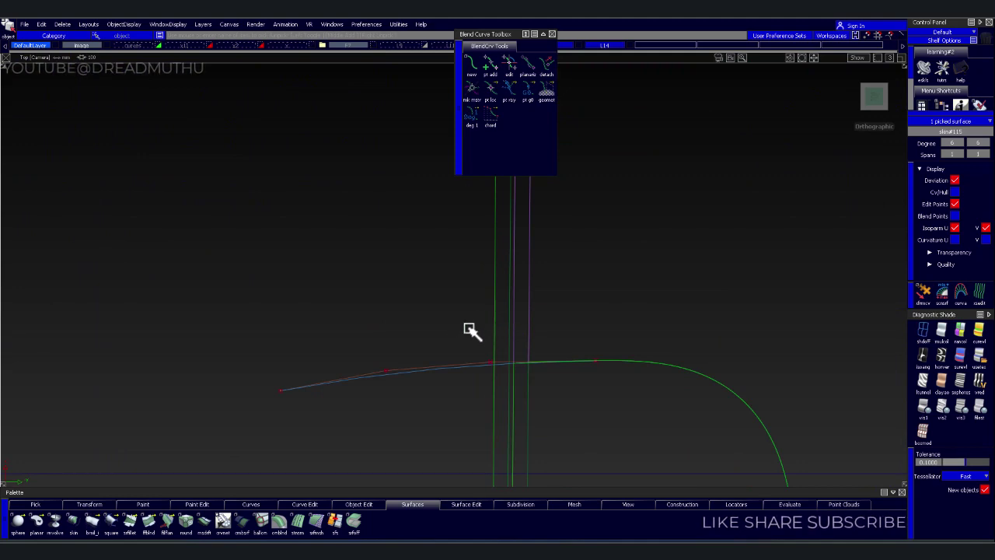
key(p)
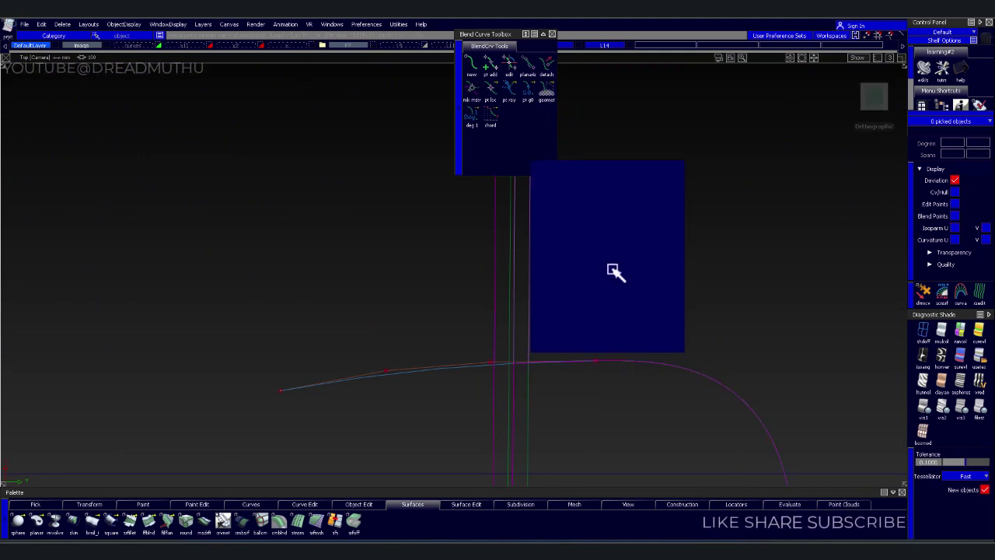
mouse_move(381, 367)
alt+shift+mouse_down()
mouse_move(482, 311)
mouse_move(388, 207)
mouse_move(549, 286)
alt+shift+mouse_up()
mouse_move(440, 284)
alt+shift+middle_down()
mouse_move(244, 275)
mouse_move(313, 293)
mouse_move(381, 293)
alt+shift+middle_up()
alt+shift+drag(381, 293, 318, 288)
mouse_move(318, 288)
alt+shift+right_down()
mouse_move(331, 300)
mouse_move(303, 313)
alt+shift+right_up()
key(Escape)
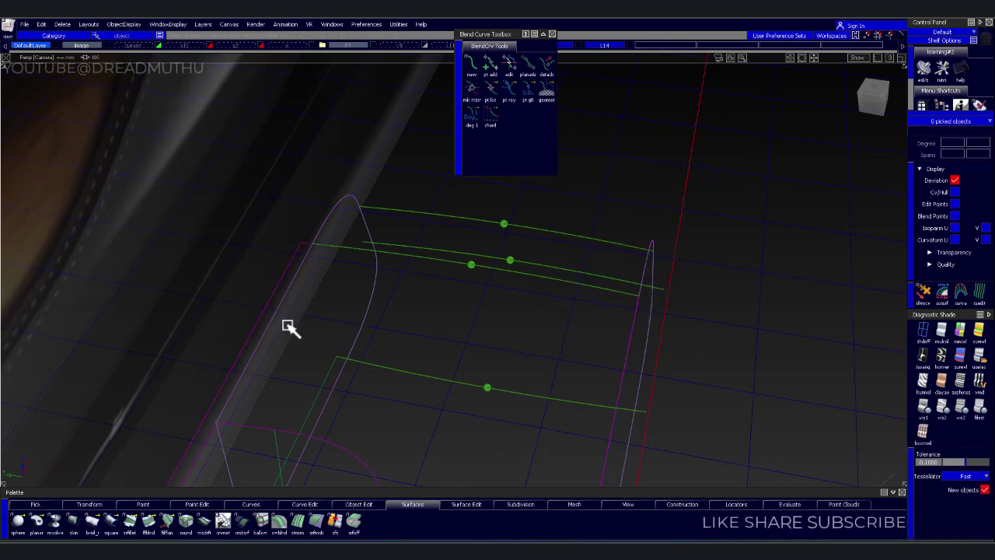
- Project the sketch curve onto the surface, choosing it from the pick chooser
click(309, 327)
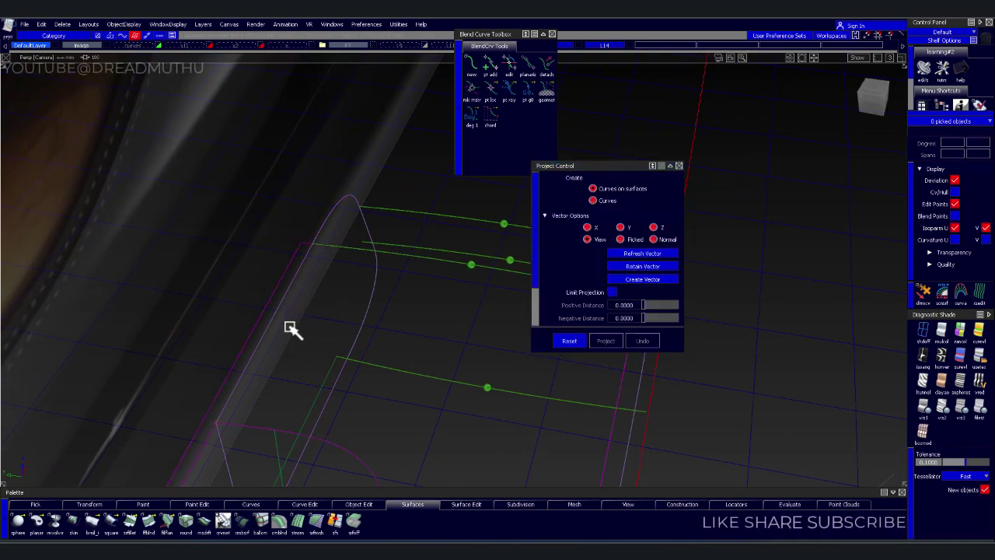
click(268, 329)
click(286, 332)
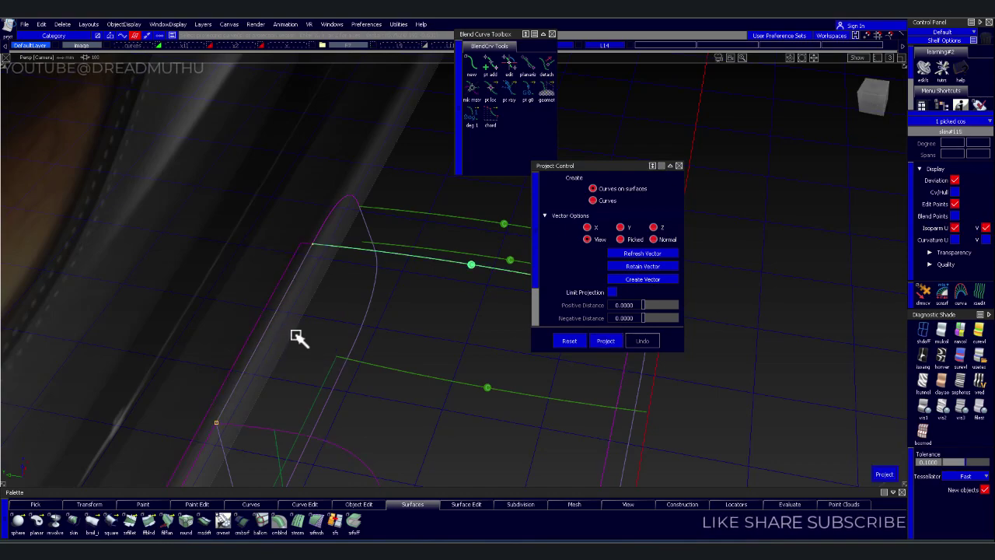
click(311, 319)
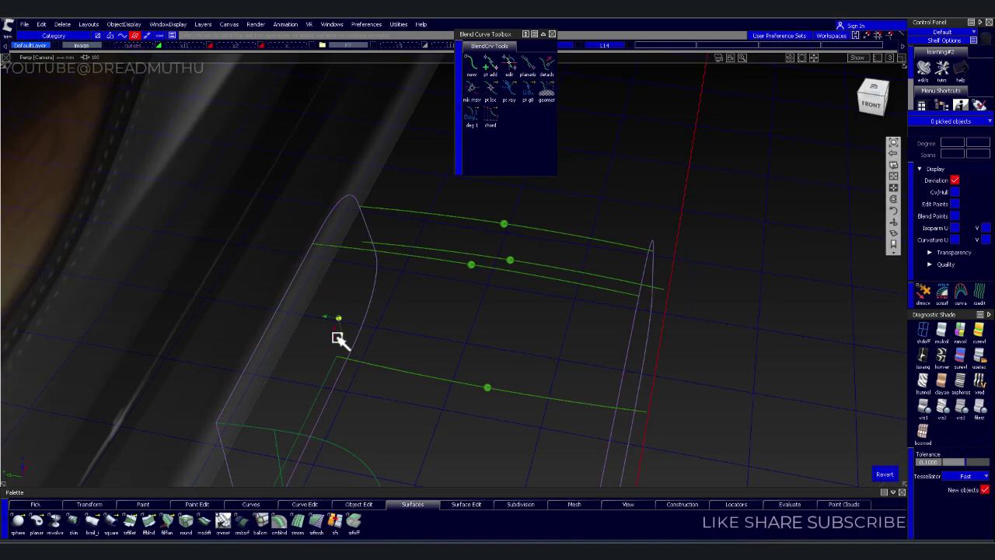
mouse_move(340, 339)
alt+shift+mouse_down()
mouse_move(403, 315)
mouse_move(618, 300)
alt+shift+mouse_up()
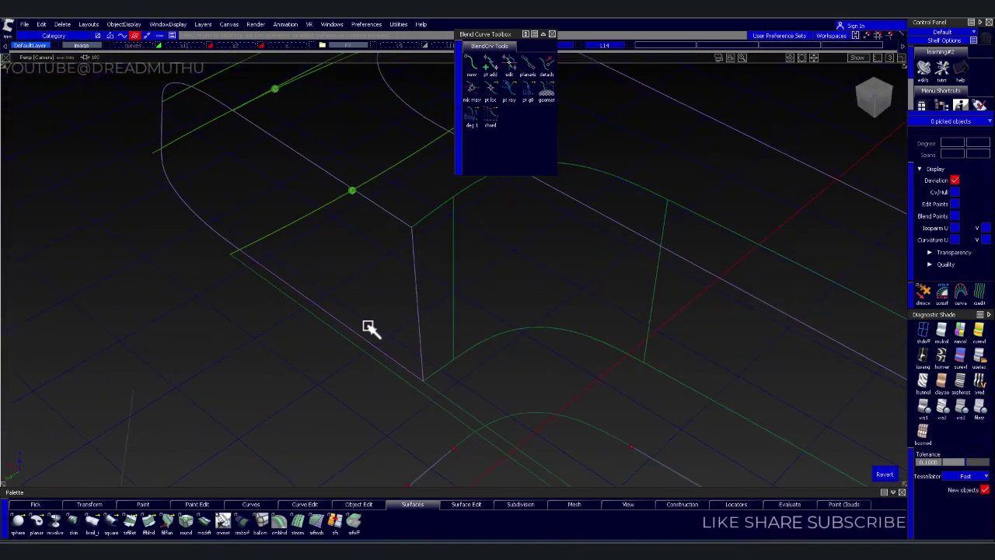
- Start a second projection, clear the picks, and zoom out to see the whole model sideways
click(365, 335)
click(361, 342)
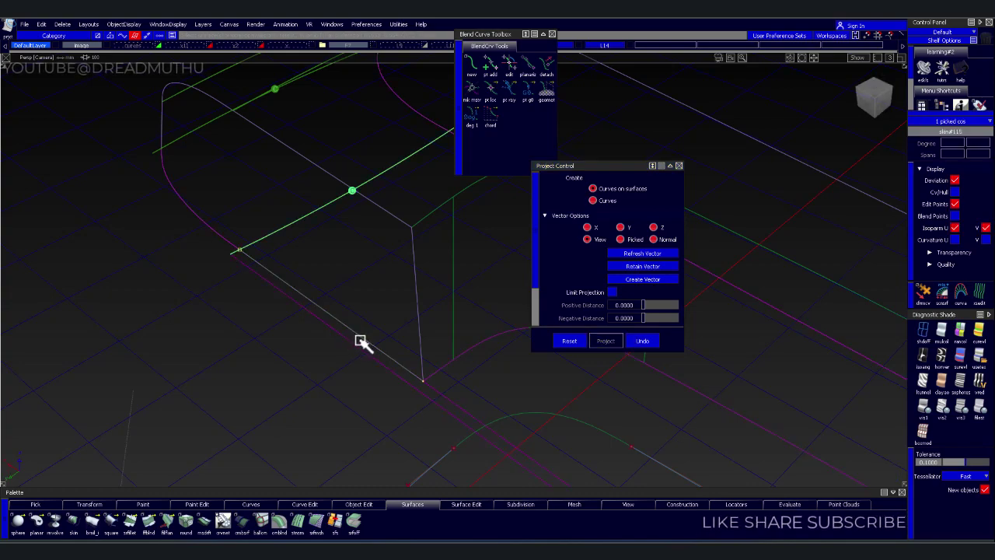
click(438, 349)
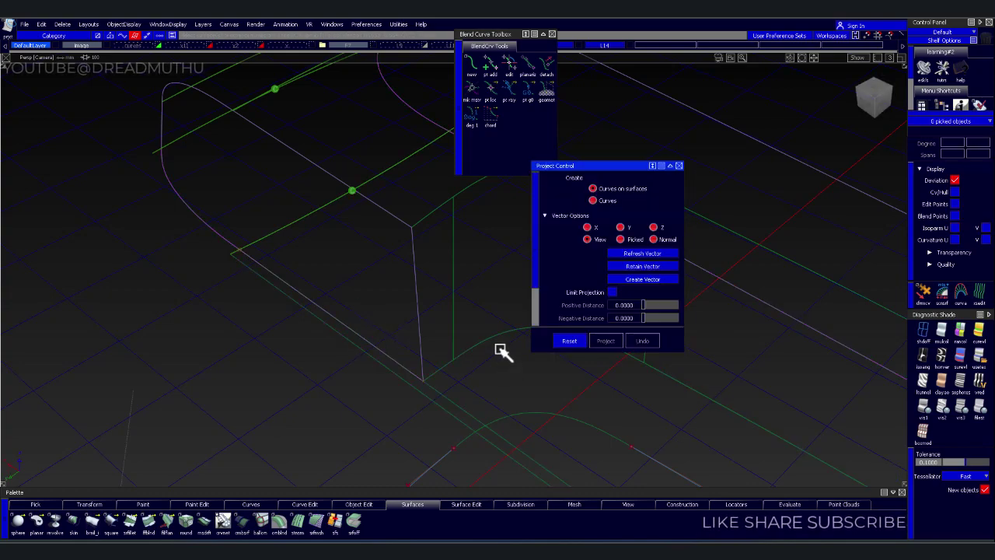
mouse_move(360, 370)
alt+shift+mouse_down()
mouse_move(446, 236)
mouse_move(433, 321)
alt+shift+mouse_up()
click(433, 321)
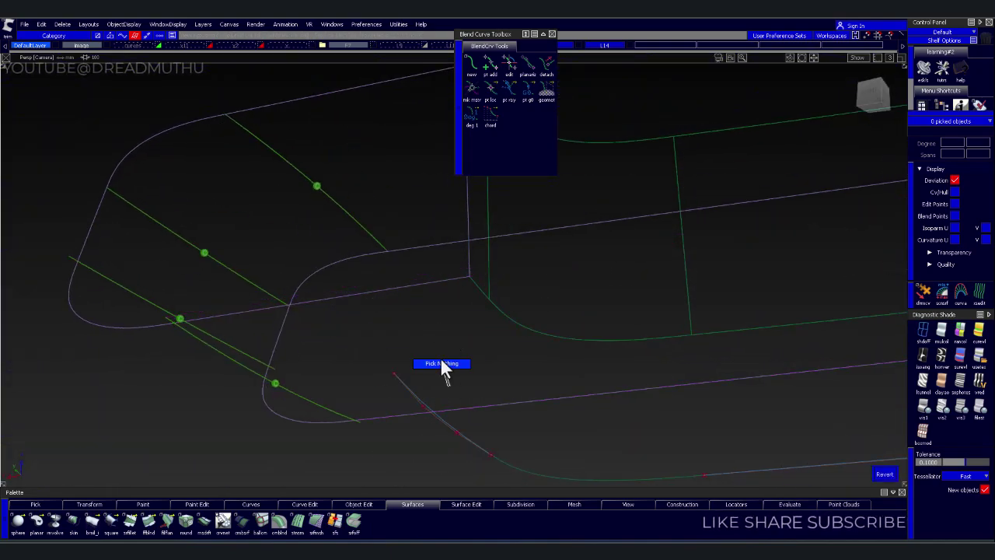
alt+shift+right_drag(443, 372, 453, 349)
alt+shift+middle_drag(453, 349, 578, 329)
mouse_move(577, 329)
alt+shift+mouse_down()
mouse_move(518, 318)
mouse_move(318, 386)
mouse_move(417, 406)
alt+shift+mouse_up()
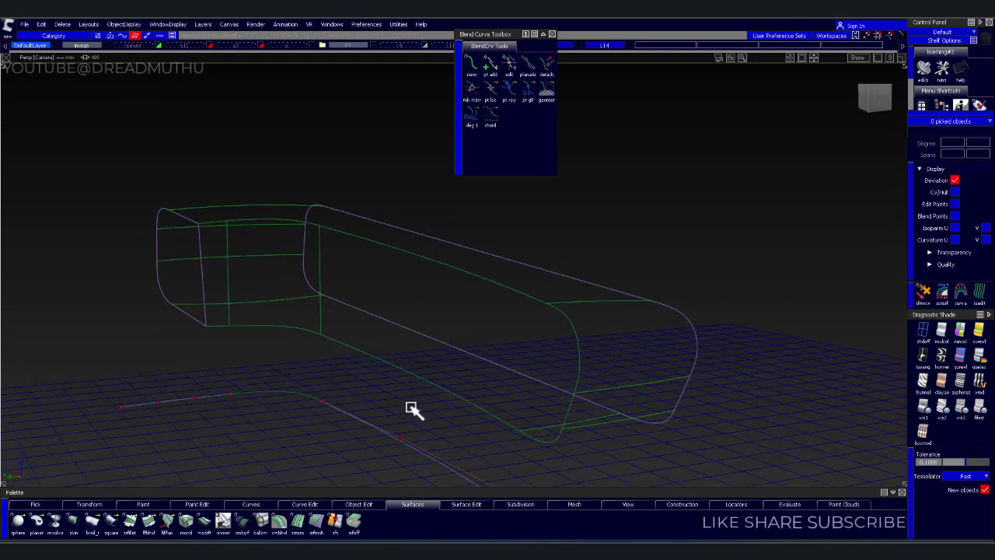
- Orbit to the shaded handle against the door reference, clearing the three picked curves
alt+shift+right_drag(443, 407, 401, 350)
mouse_move(401, 351)
alt+shift+mouse_down()
mouse_move(399, 391)
mouse_move(223, 424)
mouse_move(264, 349)
alt+shift+mouse_up()
alt+shift+middle_drag(264, 350, 506, 324)
mouse_move(506, 324)
alt+shift+mouse_down()
mouse_move(300, 298)
mouse_move(328, 295)
mouse_move(473, 338)
alt+shift+mouse_up()
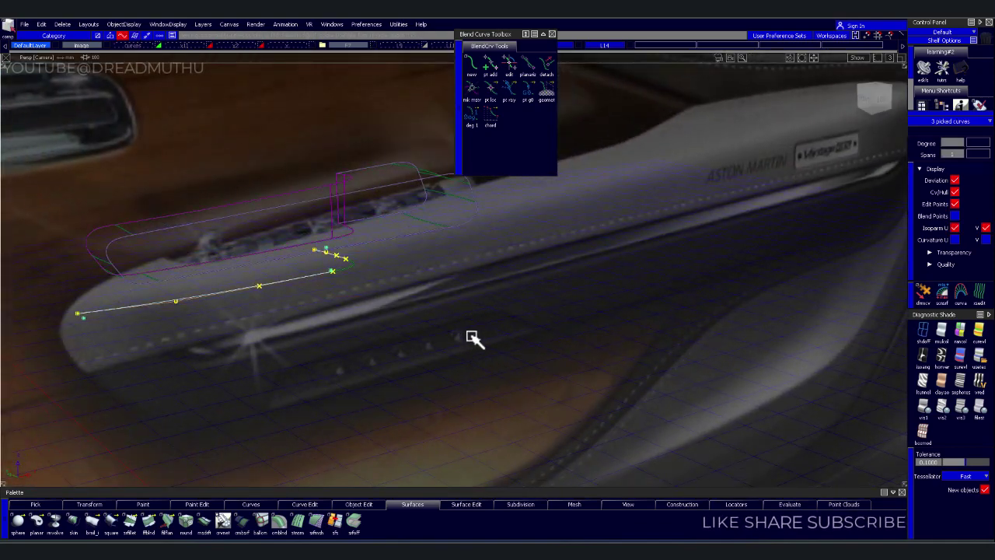
click(286, 47)
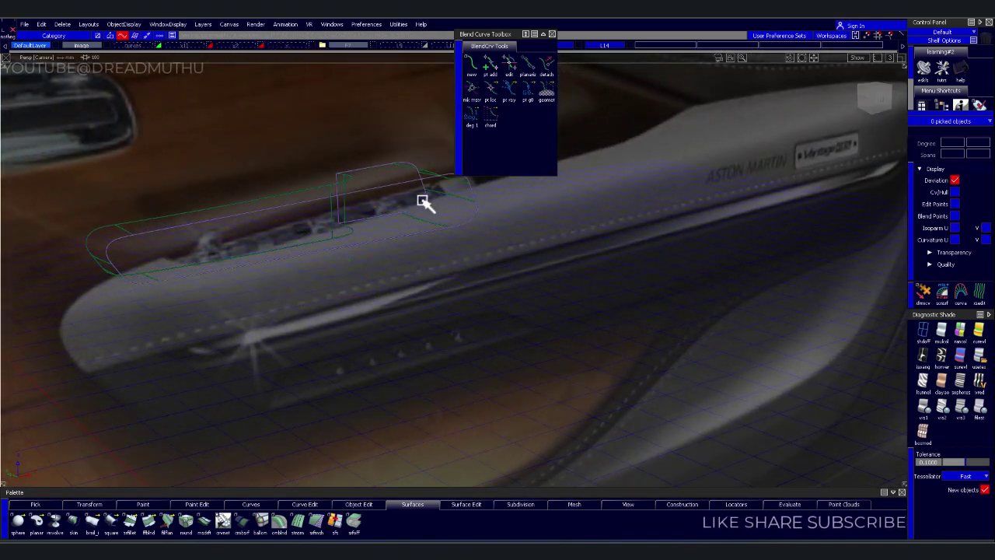
mouse_move(422, 205)
alt+shift+mouse_down()
mouse_move(456, 249)
mouse_move(500, 277)
mouse_move(504, 268)
mouse_move(484, 304)
mouse_move(499, 309)
alt+shift+mouse_up()
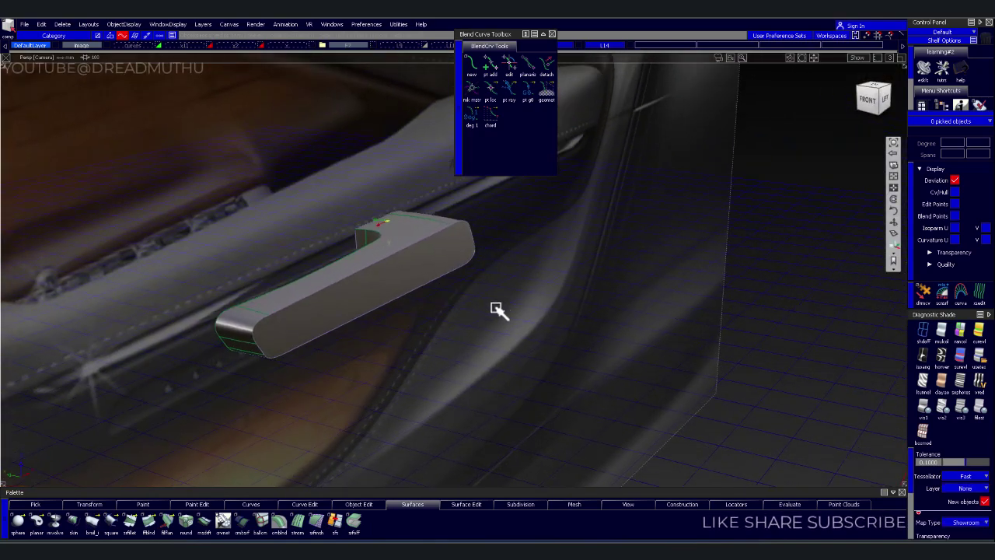
double_click(194, 524)
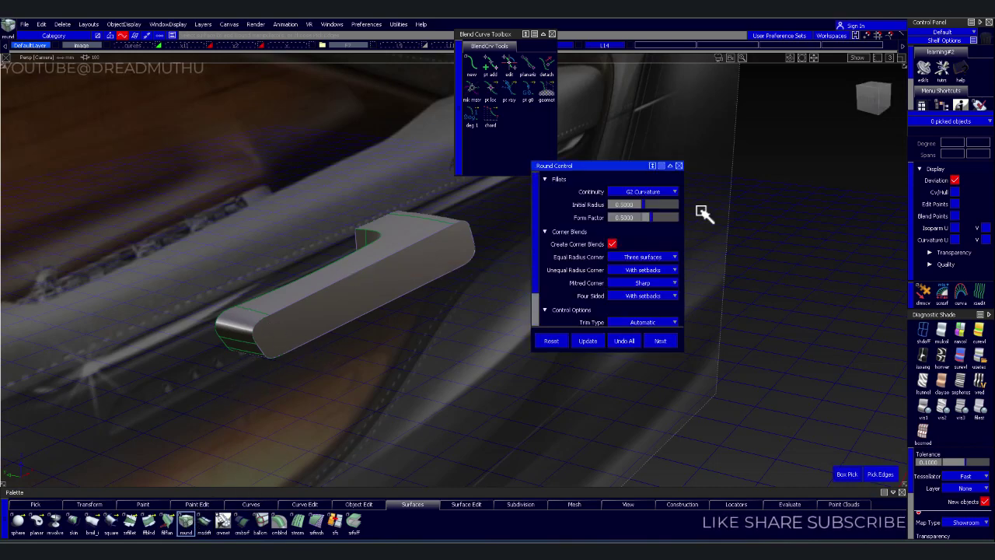
- Box-pick the handle's edges, preview their fillets, and discard the front edge fillet
drag(504, 452, 500, 453)
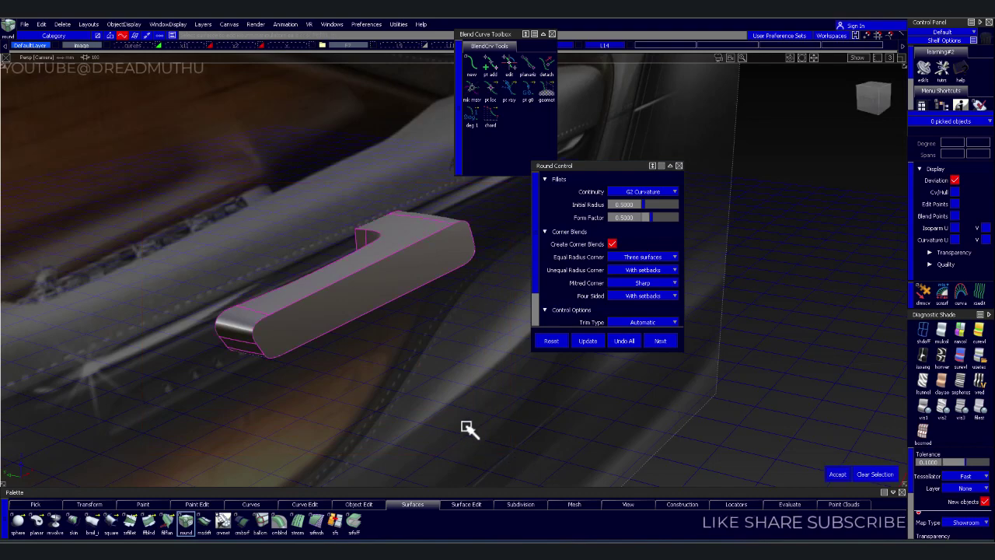
key(Return)
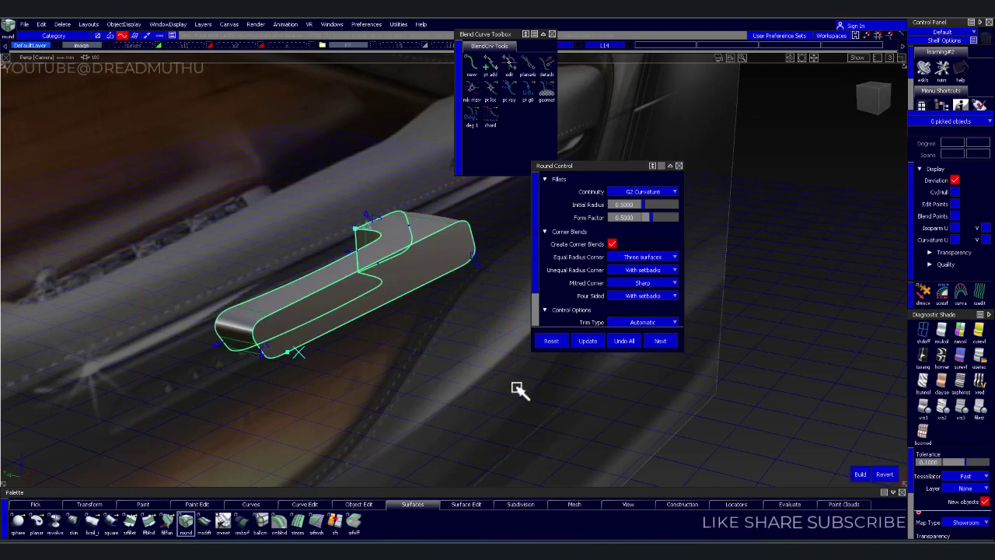
alt+shift+drag(519, 389, 455, 366)
scroll(467, 366, up, 3)
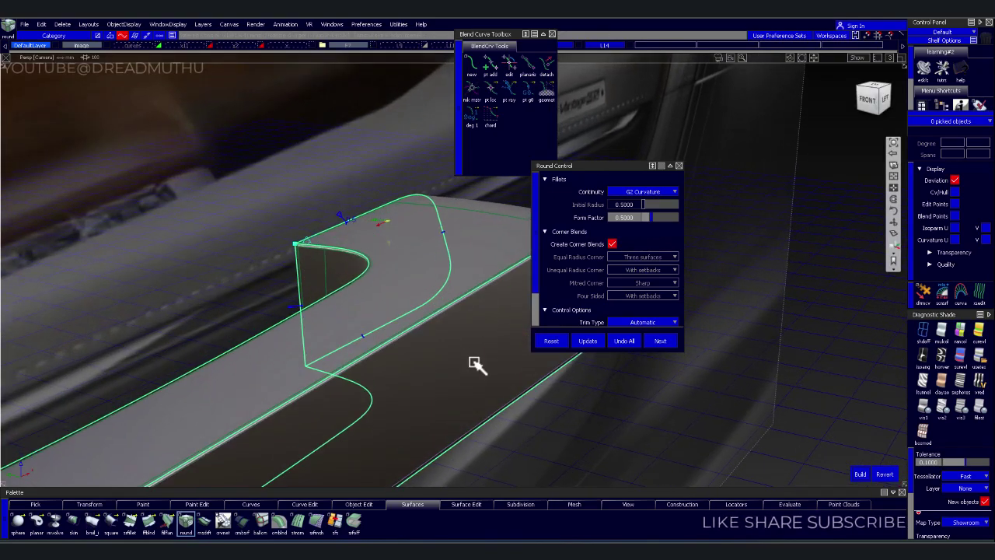
mouse_move(384, 340)
alt+shift+mouse_down()
mouse_move(355, 373)
mouse_move(291, 368)
mouse_move(373, 355)
mouse_move(382, 345)
mouse_move(248, 355)
mouse_move(559, 417)
mouse_move(344, 355)
alt+shift+mouse_up()
scroll(311, 356, up, 3)
mouse_move(278, 358)
alt+shift+mouse_down()
mouse_move(302, 324)
mouse_move(284, 297)
alt+shift+mouse_up()
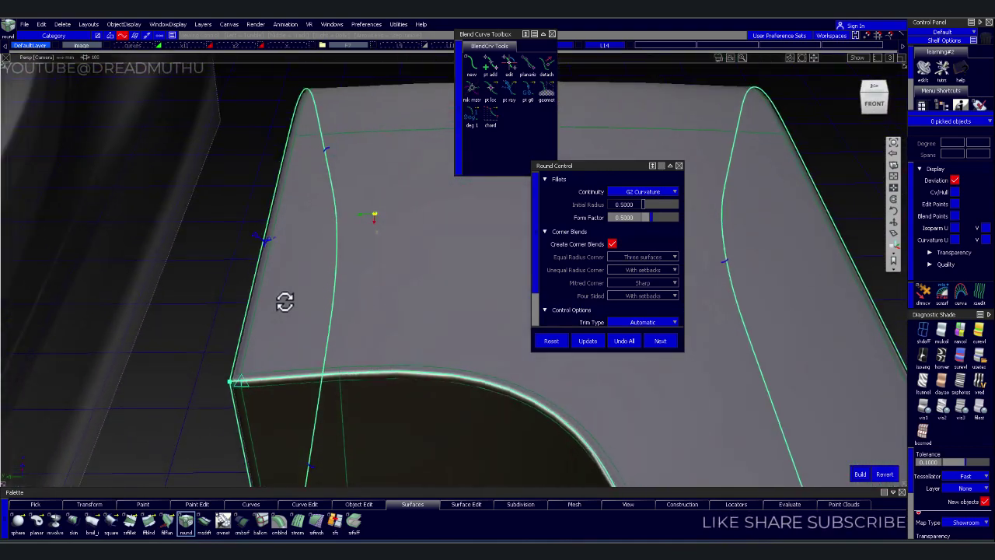
click(884, 474)
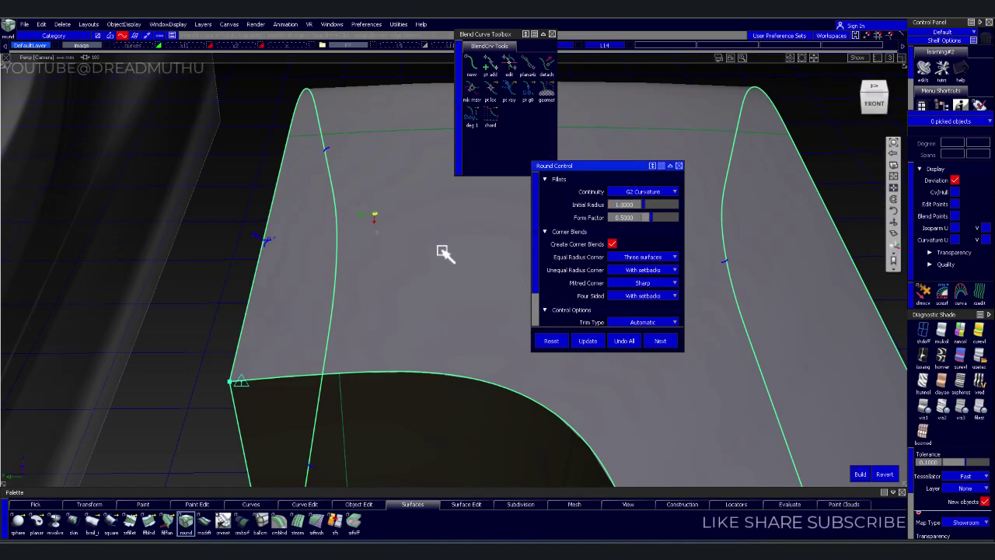
mouse_move(444, 256)
alt+shift+mouse_down()
mouse_move(471, 318)
mouse_move(540, 329)
alt+shift+mouse_up()
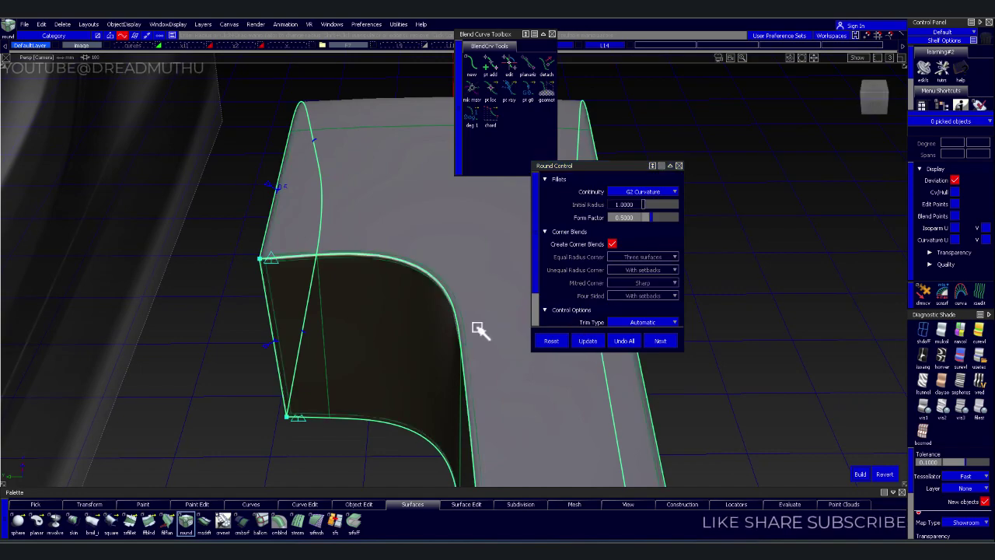
mouse_move(433, 338)
alt+shift+mouse_down()
mouse_move(402, 309)
mouse_move(211, 284)
mouse_move(189, 295)
alt+shift+mouse_up()
- Undo the earlier fillets and box-pick the handle's edges to round
click(624, 340)
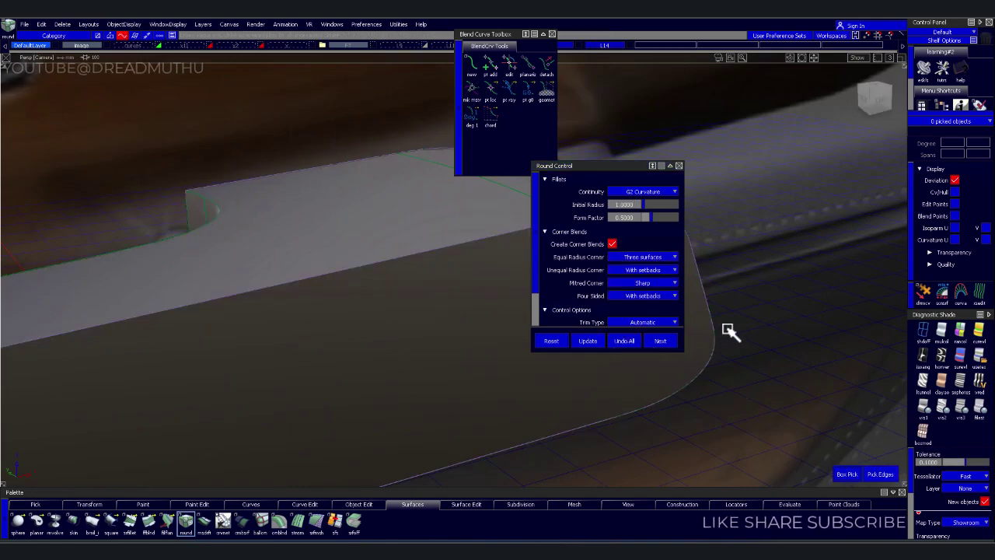
mouse_move(762, 348)
alt+shift+mouse_down()
mouse_move(466, 362)
mouse_move(414, 313)
mouse_move(139, 174)
alt+shift+mouse_up()
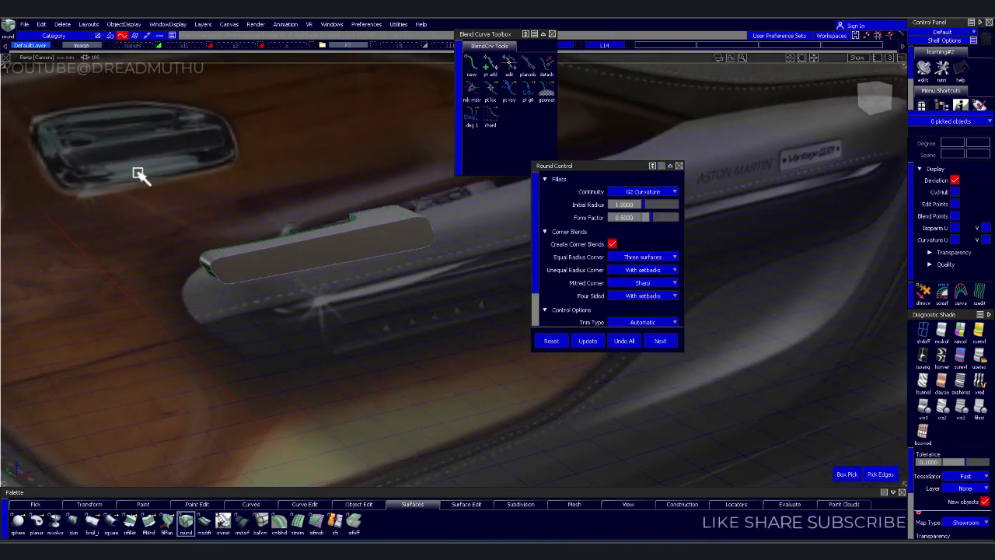
drag(501, 370, 505, 364)
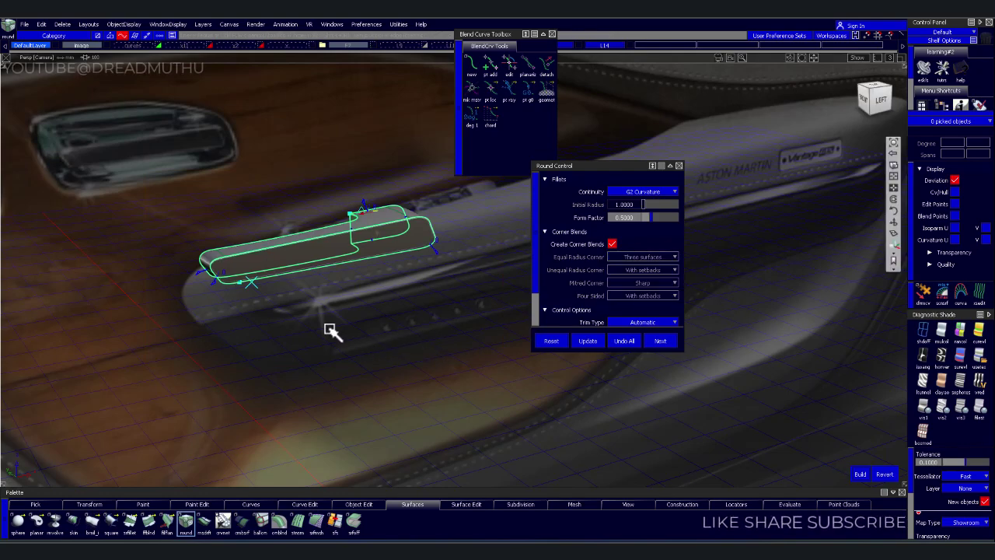
alt+shift+drag(329, 329, 391, 324)
alt+shift+right_drag(391, 324, 332, 325)
alt+shift+drag(293, 311, 386, 314)
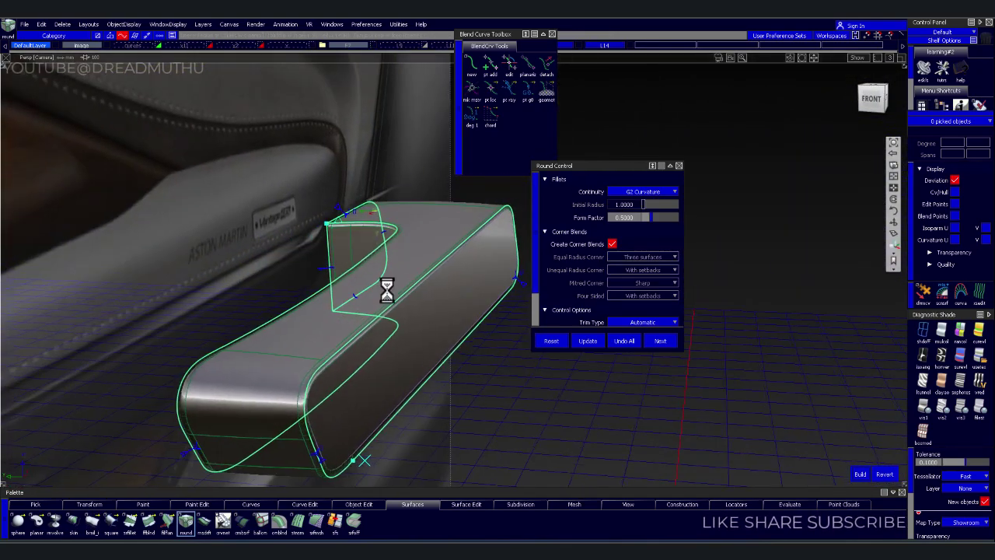
alt+shift+drag(483, 355, 535, 384)
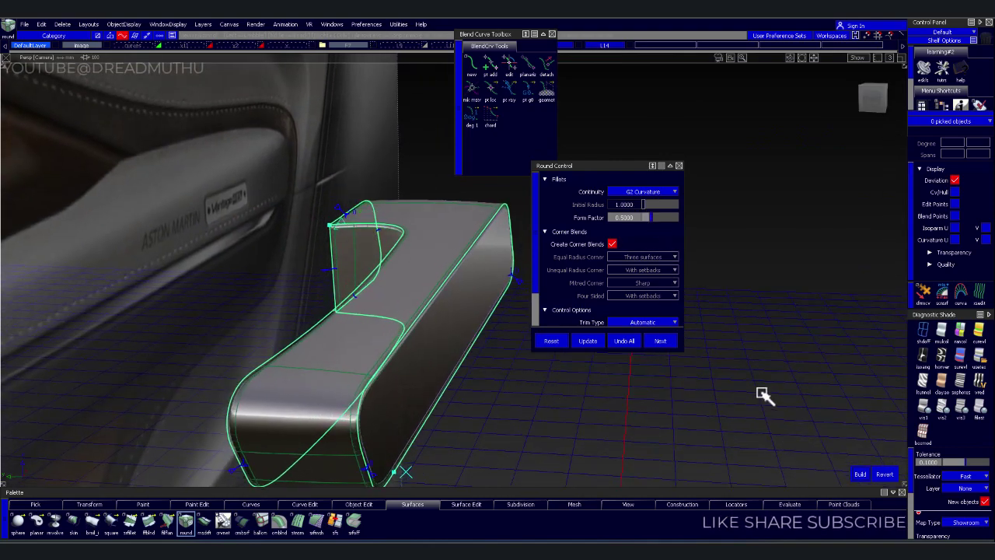
- Build the round with a 3.0000 initial radius on the re-picked handle edges
click(885, 473)
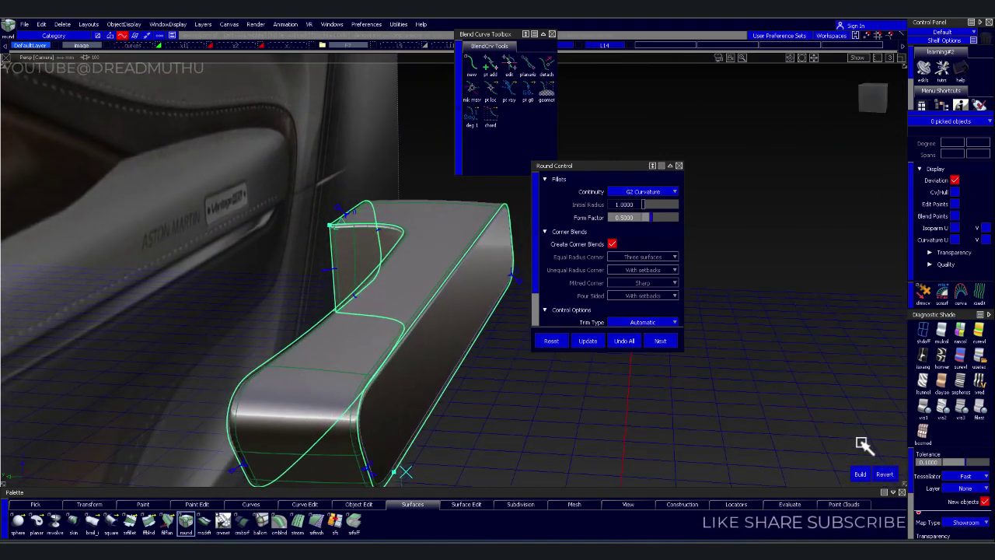
click(504, 405)
click(628, 204)
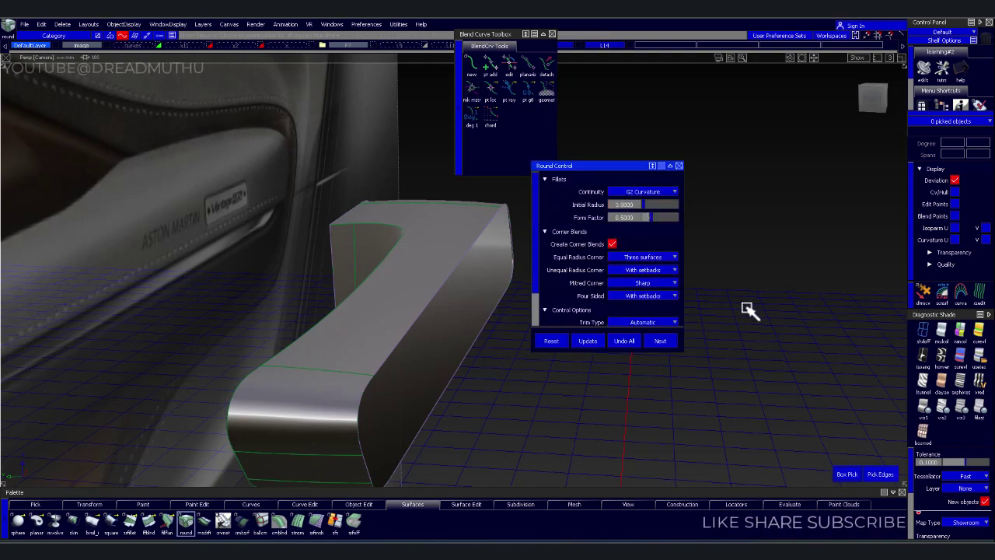
alt+right_drag(247, 181, 293, 191)
drag(237, 160, 509, 371)
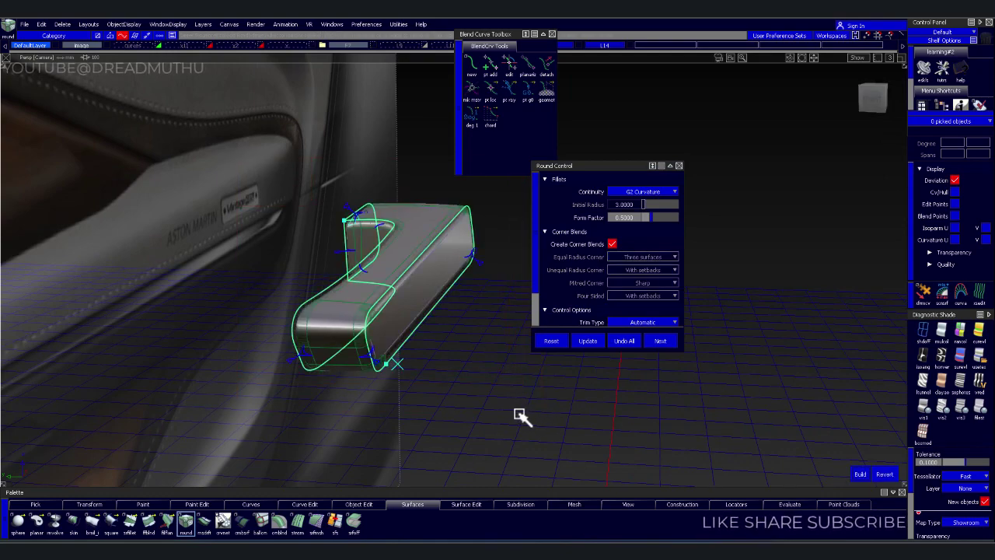
- Inspect the 3.0000 round preview and its corner blends at the handle ends
mouse_move(521, 416)
alt+mouse_down()
mouse_move(438, 391)
mouse_move(391, 348)
alt+mouse_up()
alt+right_drag(391, 349, 344, 331)
mouse_move(344, 331)
alt+mouse_down()
mouse_move(310, 323)
mouse_move(350, 326)
mouse_move(357, 355)
mouse_move(64, 363)
mouse_move(339, 358)
mouse_move(209, 324)
mouse_move(175, 290)
alt+mouse_up()
mouse_move(176, 290)
alt+shift+right_down()
mouse_move(267, 333)
mouse_move(382, 337)
alt+shift+right_up()
alt+shift+middle_drag(382, 337, 453, 349)
alt+shift+right_drag(453, 349, 321, 321)
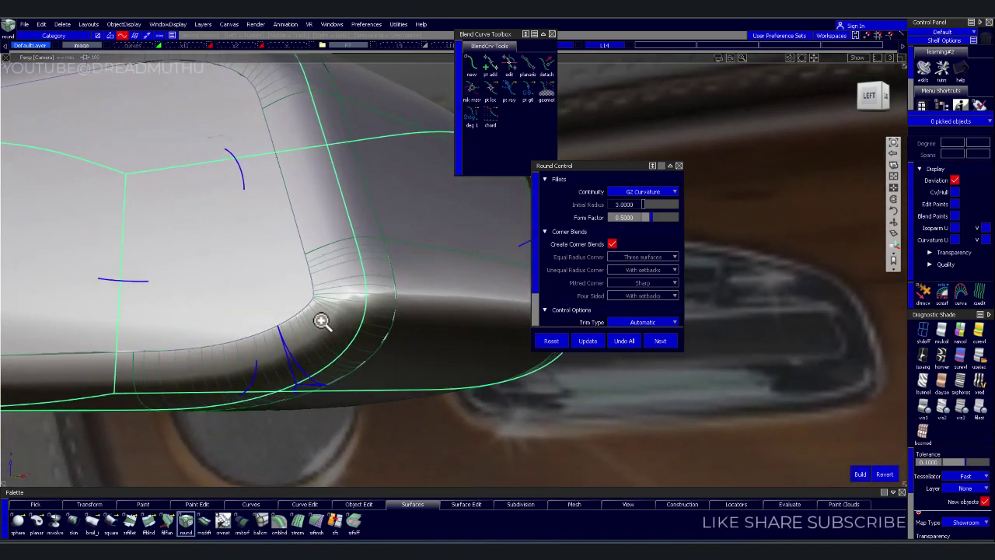
- Build All the G2 rounds and check the softened handle edges from several angles
click(622, 342)
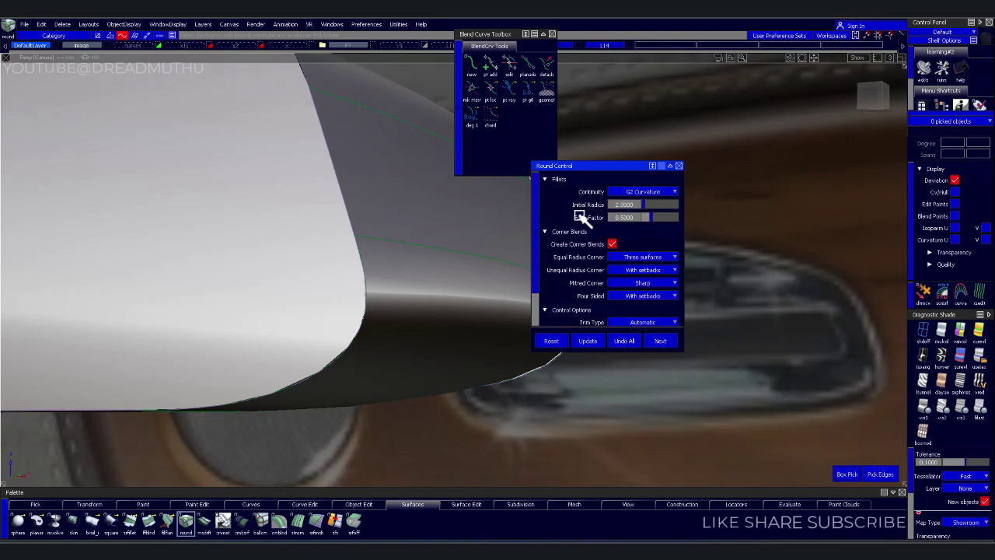
mouse_move(360, 225)
alt+shift+right_down()
mouse_move(388, 349)
mouse_move(240, 433)
alt+shift+right_up()
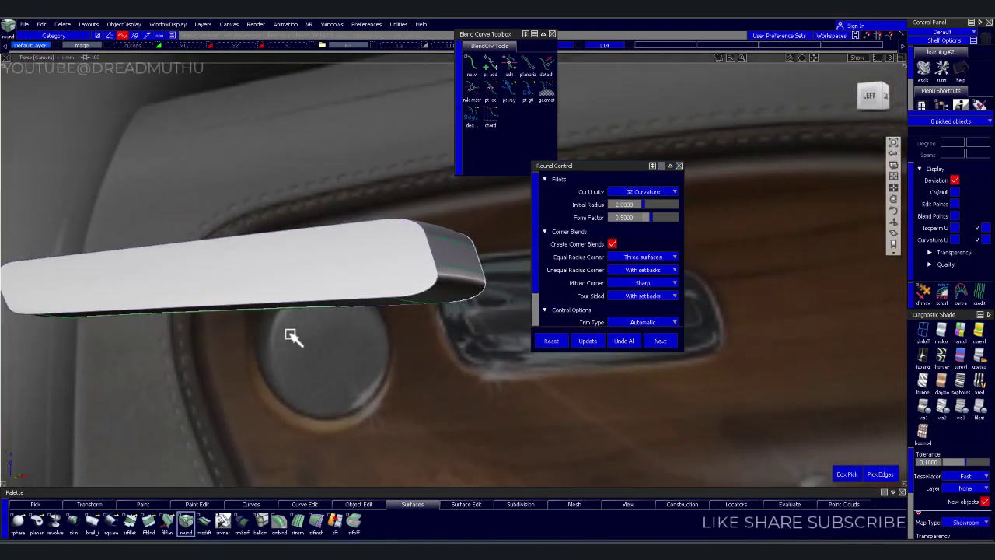
drag(168, 218, 540, 389)
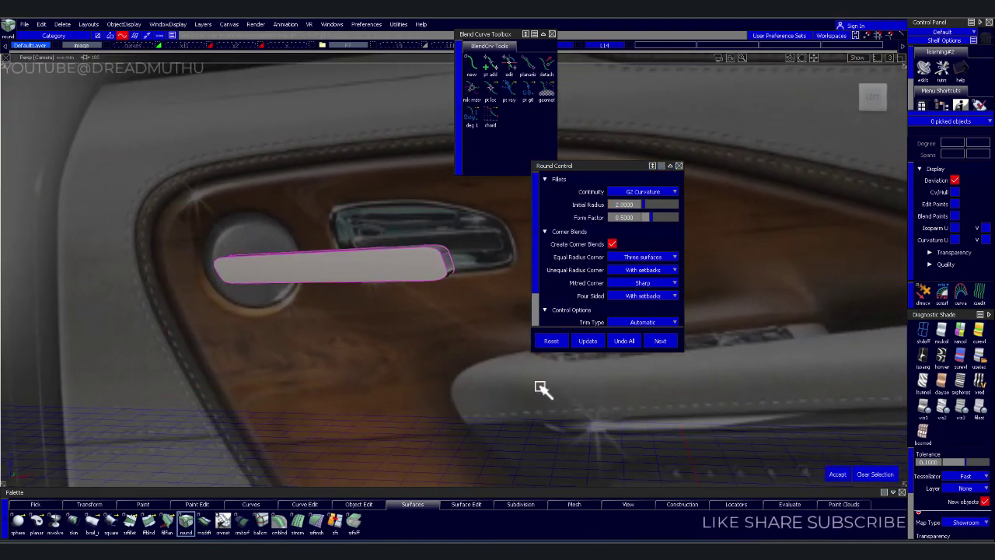
alt+shift+drag(394, 355, 566, 384)
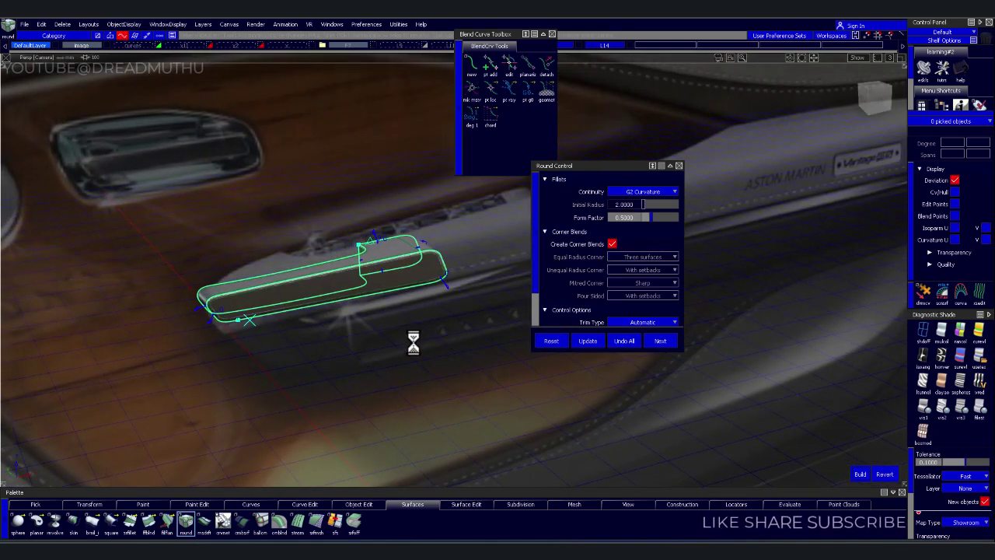
mouse_move(432, 314)
alt+shift+right_down()
mouse_move(435, 295)
mouse_move(555, 333)
alt+shift+right_up()
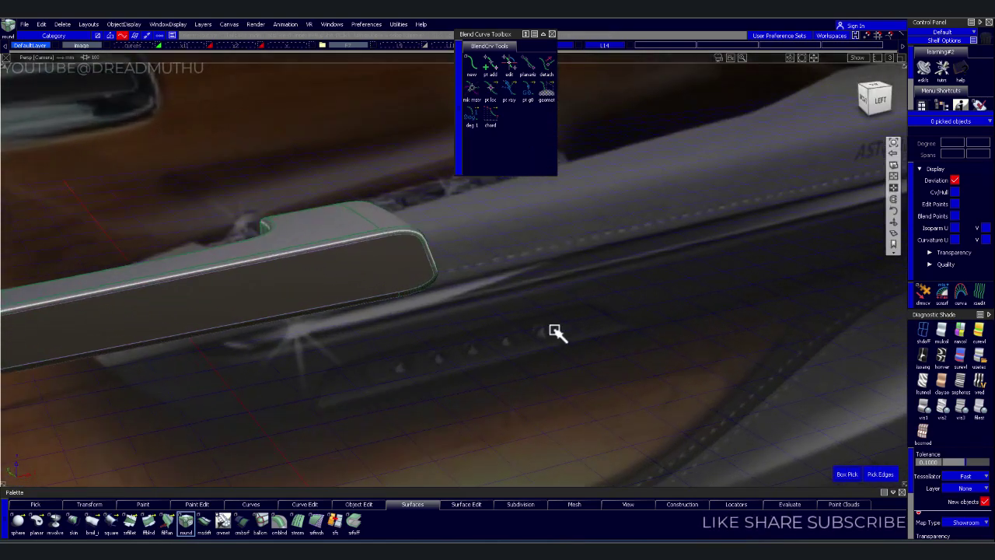
mouse_move(555, 332)
alt+shift+mouse_down()
mouse_move(469, 339)
mouse_move(464, 292)
mouse_move(433, 311)
mouse_move(71, 238)
mouse_move(206, 204)
alt+shift+mouse_up()
mouse_move(206, 203)
alt+shift+right_down()
mouse_move(362, 264)
mouse_move(468, 247)
mouse_move(477, 280)
mouse_move(422, 382)
alt+shift+right_up()
mouse_move(422, 382)
alt+shift+mouse_down()
mouse_move(451, 366)
mouse_move(397, 315)
mouse_move(447, 313)
alt+shift+mouse_up()
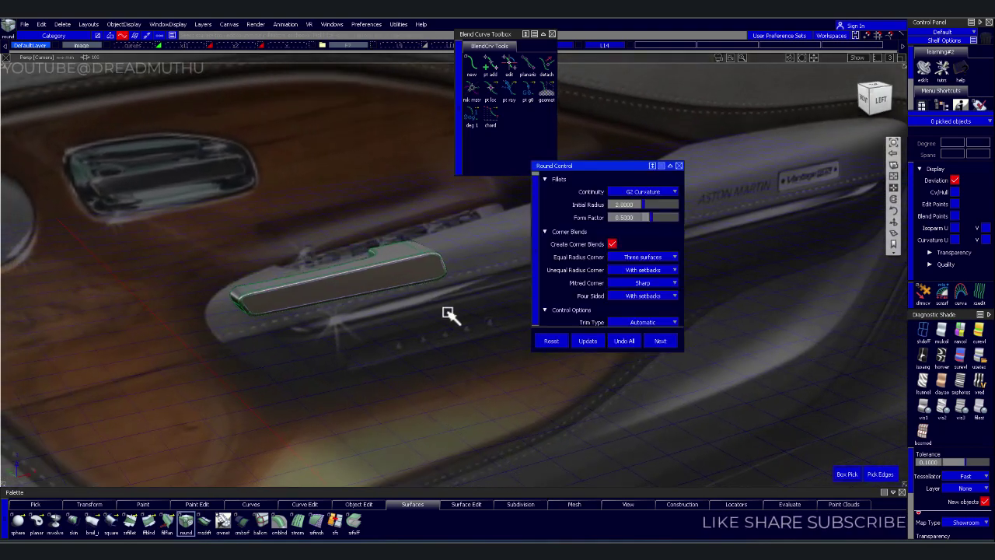
- Pick the body3 handle surfaces and move them, removing their construction history
click(567, 34)
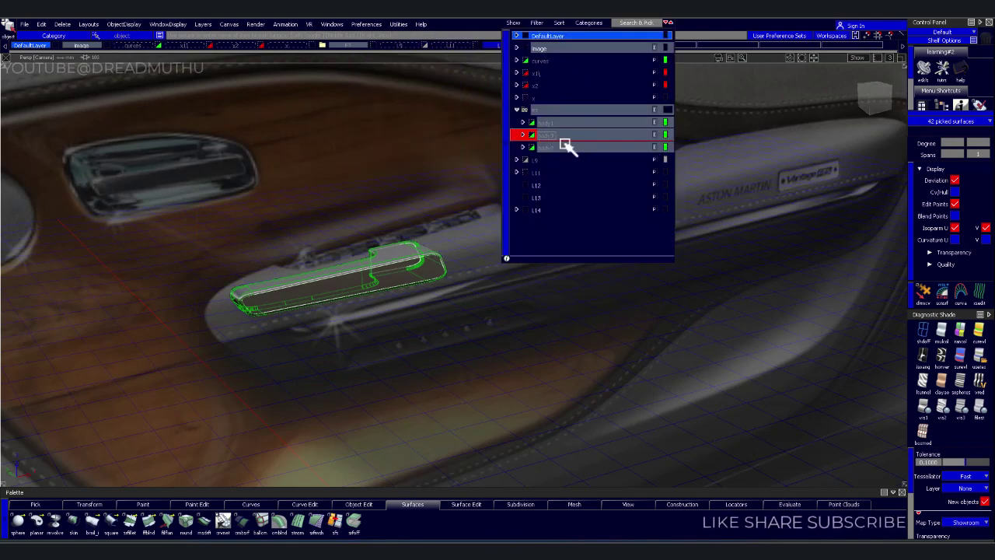
click(531, 136)
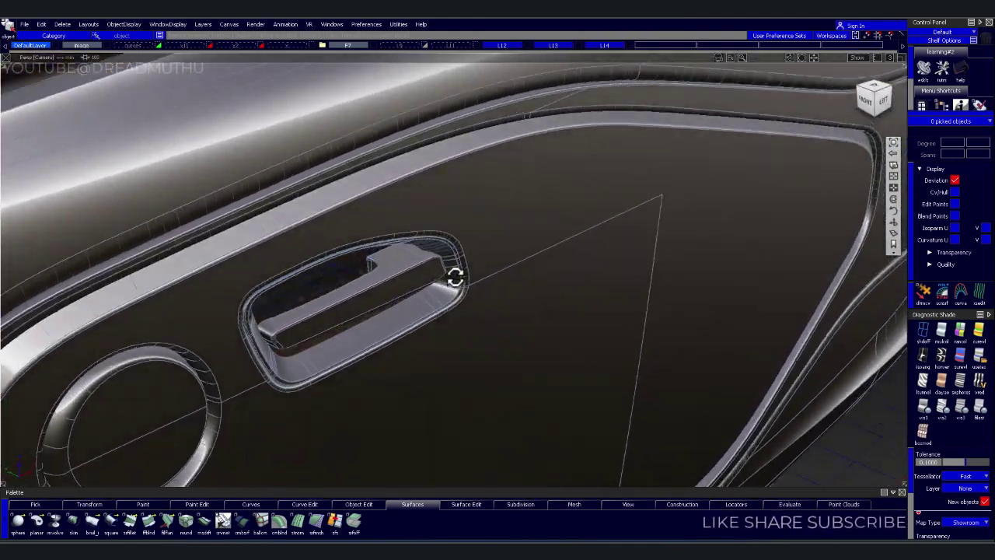
mouse_move(455, 277)
alt+shift+mouse_down()
mouse_move(437, 262)
mouse_move(573, 244)
mouse_move(624, 223)
mouse_move(520, 271)
mouse_move(422, 285)
mouse_move(308, 275)
mouse_move(409, 260)
mouse_move(417, 262)
mouse_move(287, 266)
mouse_move(349, 247)
mouse_move(519, 56)
alt+shift+mouse_up()
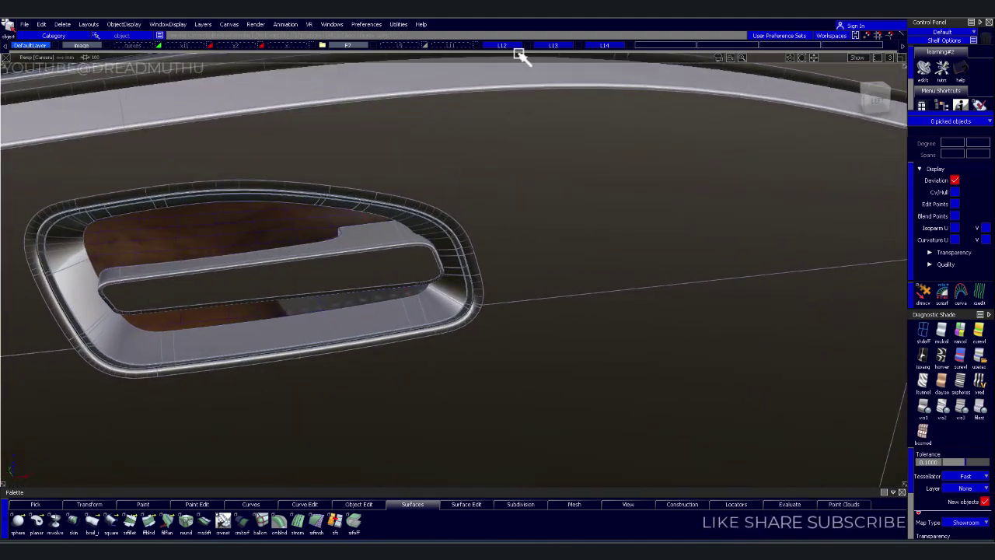
click(536, 45)
click(556, 134)
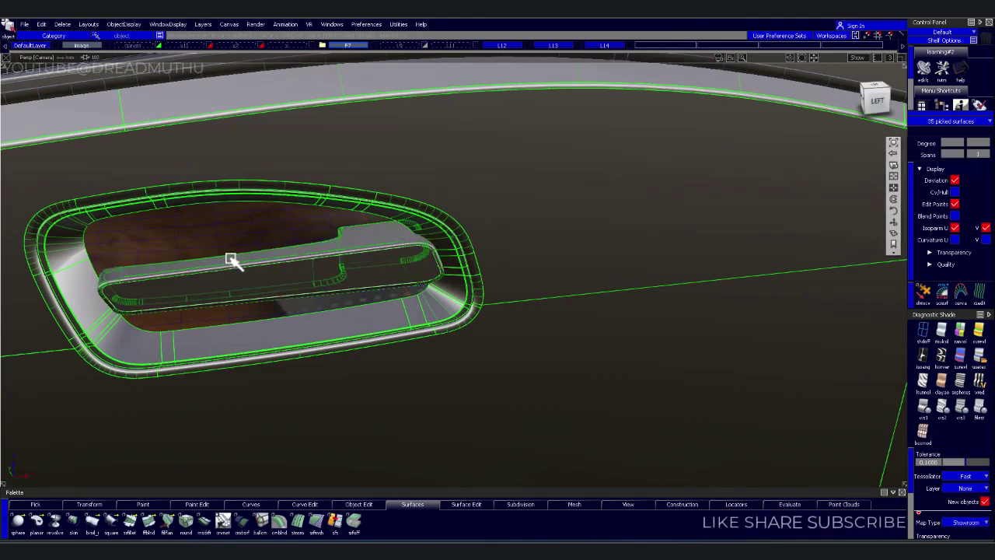
alt+shift+drag(230, 260, 569, 262)
mouse_move(718, 323)
alt+shift+right_down()
mouse_move(733, 339)
mouse_move(777, 284)
mouse_move(777, 343)
alt+shift+right_up()
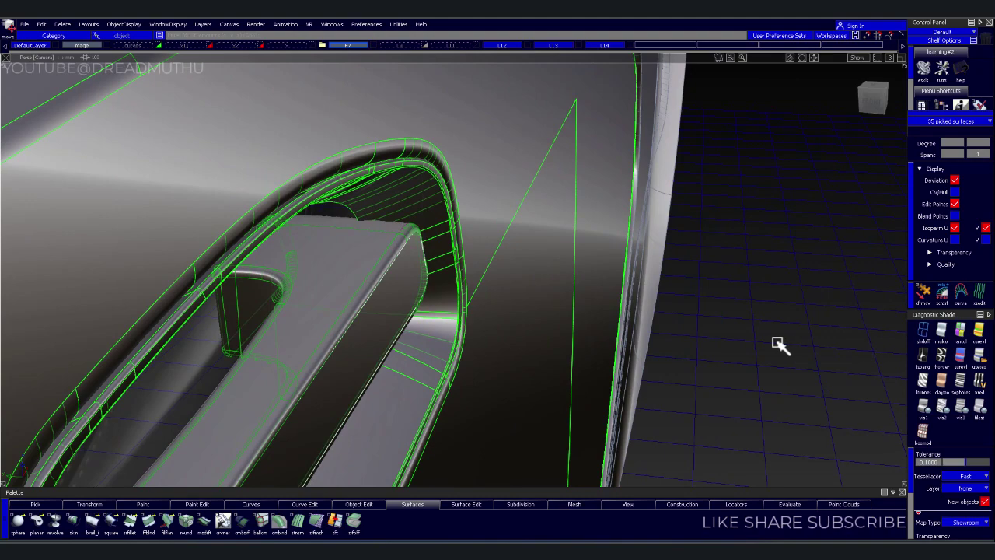
key(m)
click(456, 318)
mouse_move(772, 343)
mouse_down()
mouse_move(795, 351)
mouse_move(774, 352)
mouse_move(721, 305)
mouse_up()
- Check the repositioned handle's corner and bar surfaces from the Left view and above
mouse_move(770, 381)
alt+shift+mouse_down()
mouse_move(715, 350)
mouse_move(473, 424)
mouse_move(366, 422)
mouse_move(152, 341)
mouse_move(240, 273)
mouse_move(318, 326)
mouse_move(351, 326)
mouse_move(428, 278)
mouse_move(381, 282)
mouse_move(407, 295)
alt+shift+mouse_up()
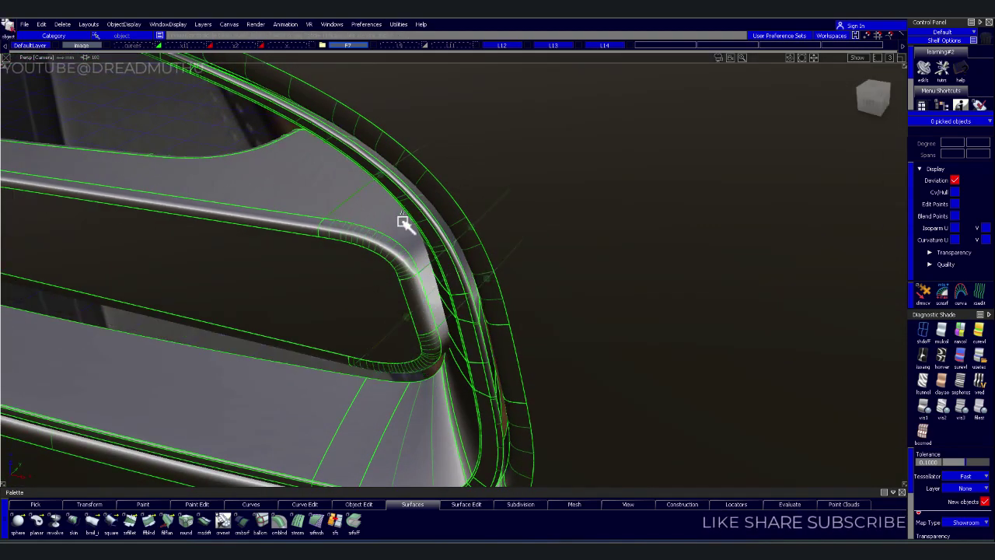
click(429, 286)
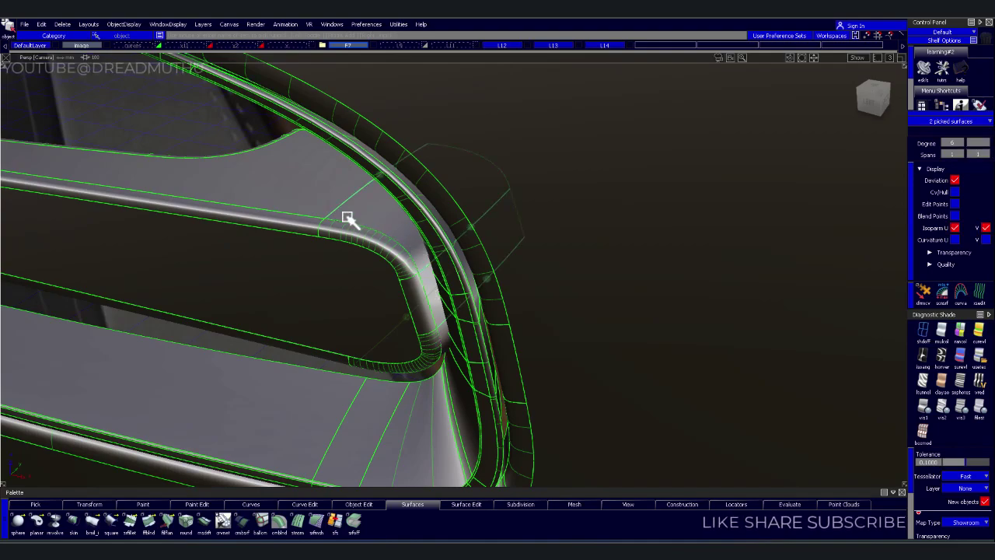
click(869, 101)
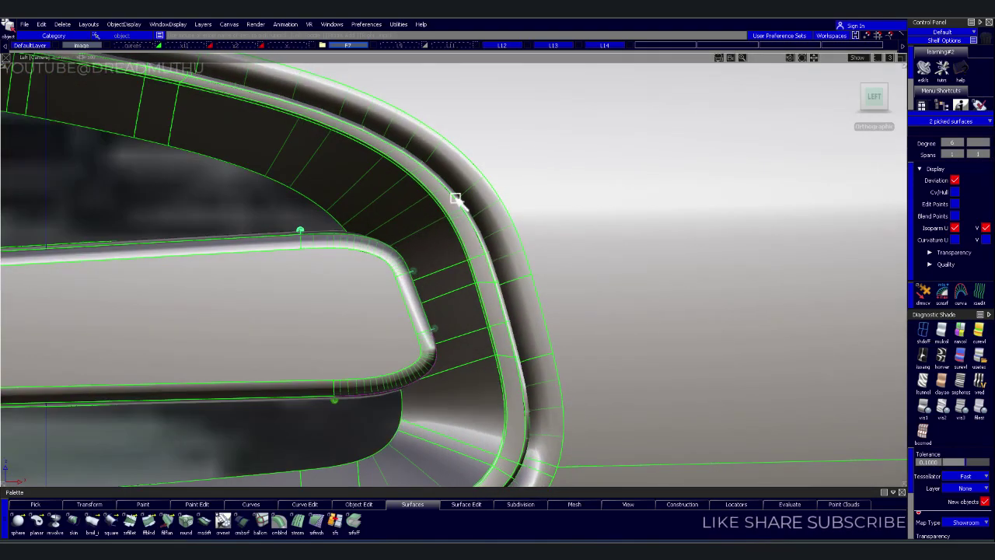
mouse_move(389, 241)
alt+shift+mouse_down()
mouse_move(407, 283)
mouse_move(288, 322)
mouse_move(371, 329)
mouse_move(404, 283)
alt+shift+mouse_up()
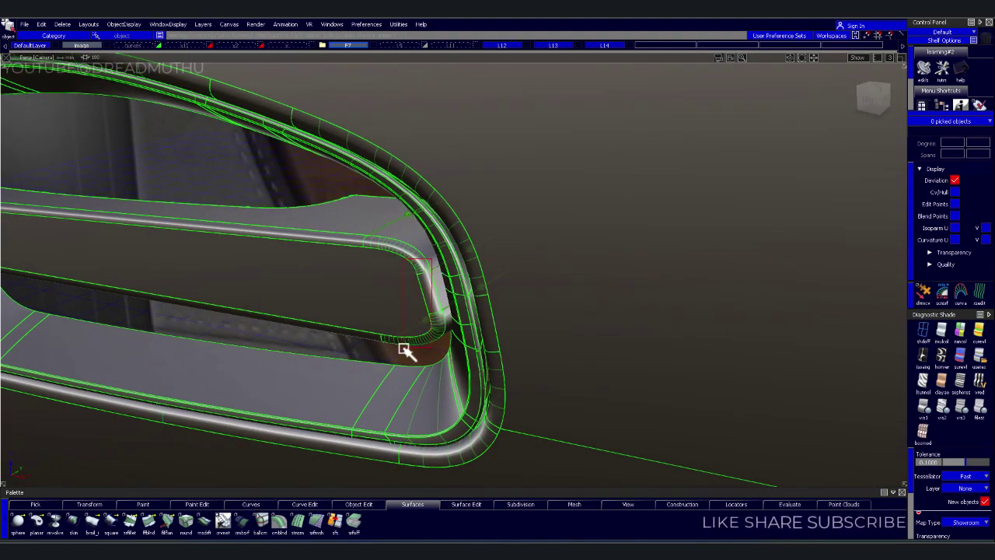
click(373, 347)
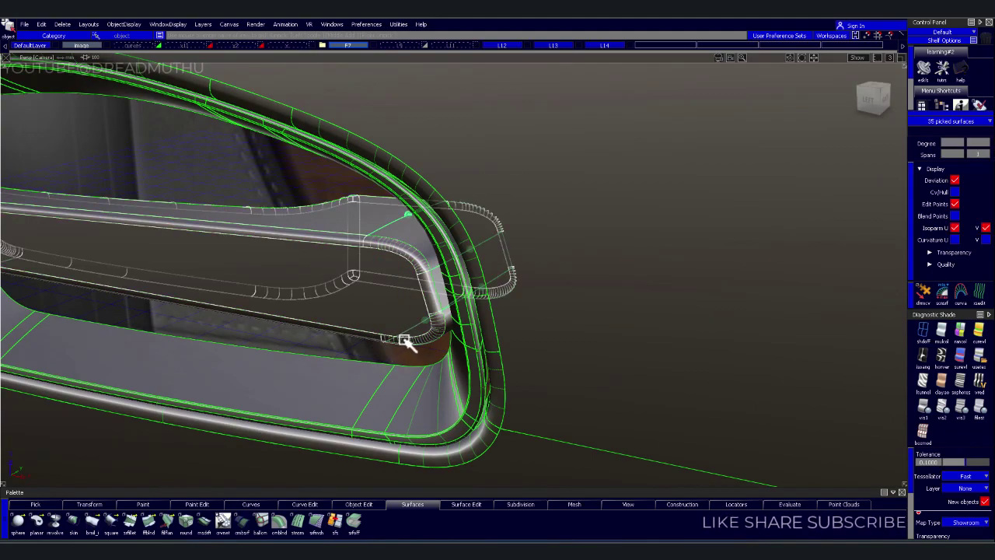
mouse_move(395, 282)
alt+shift+mouse_down()
mouse_move(335, 228)
mouse_move(370, 189)
mouse_move(421, 201)
mouse_move(360, 275)
mouse_move(525, 198)
alt+shift+mouse_up()
right_drag(636, 52, 634, 46)
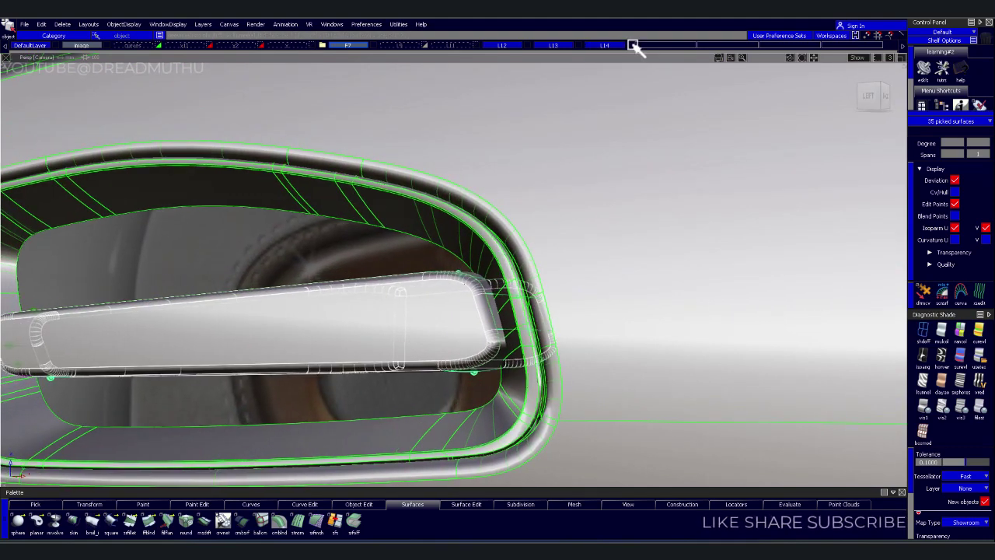
- Toggle the shaded scene and the L14 door-handle layer's visibility
click(377, 47)
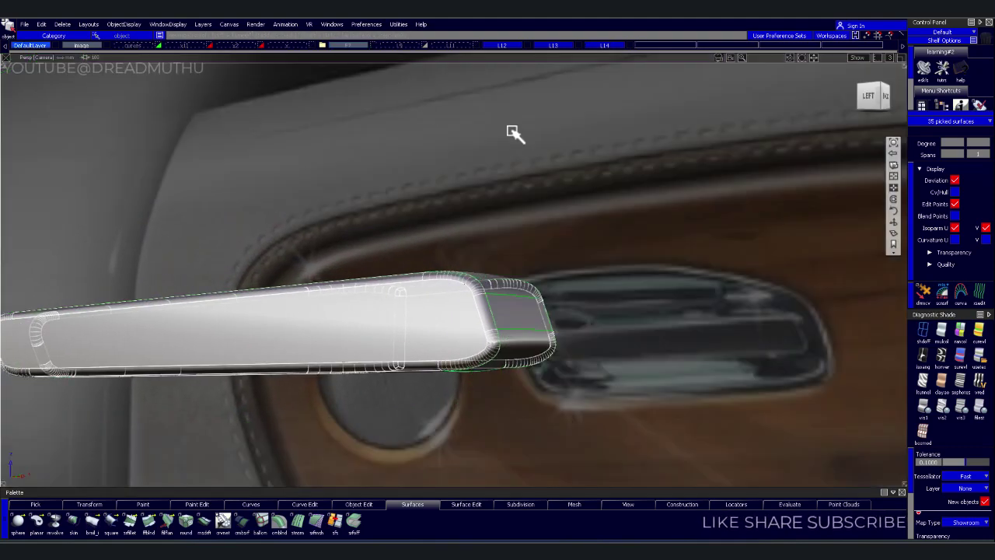
mouse_move(511, 133)
alt+shift+mouse_down()
mouse_move(410, 207)
mouse_move(397, 237)
mouse_move(660, 244)
mouse_move(589, 217)
mouse_move(620, 220)
mouse_move(608, 284)
alt+shift+mouse_up()
click(618, 67)
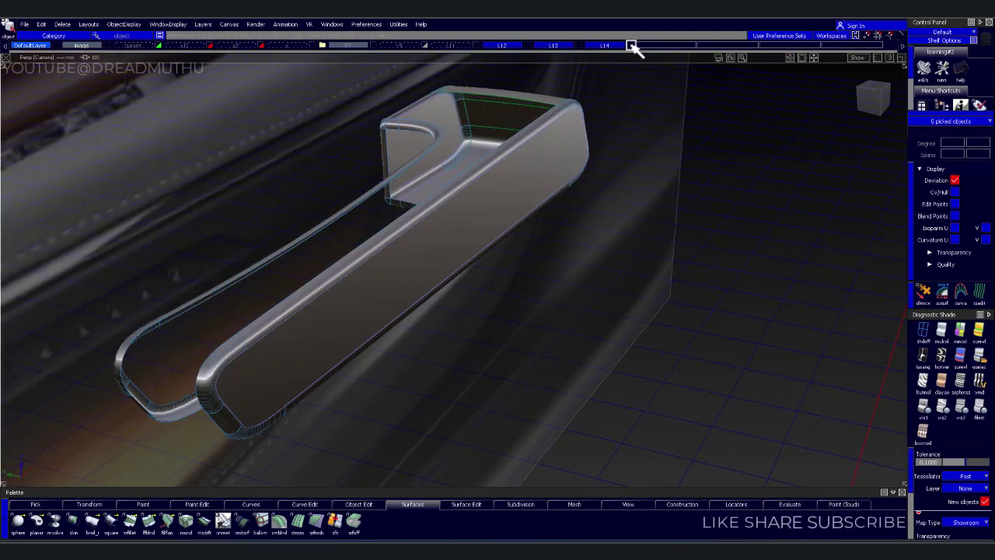
click(629, 44)
click(376, 47)
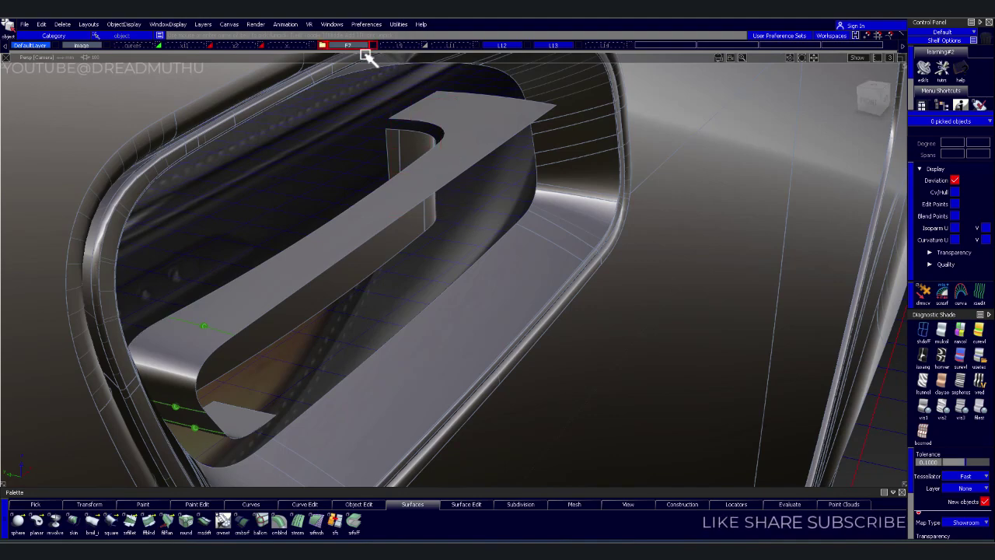
- Move the picked handle surfaces, Blend_srf#27 and skin#116 onto a hidden layer
click(590, 46)
click(578, 138)
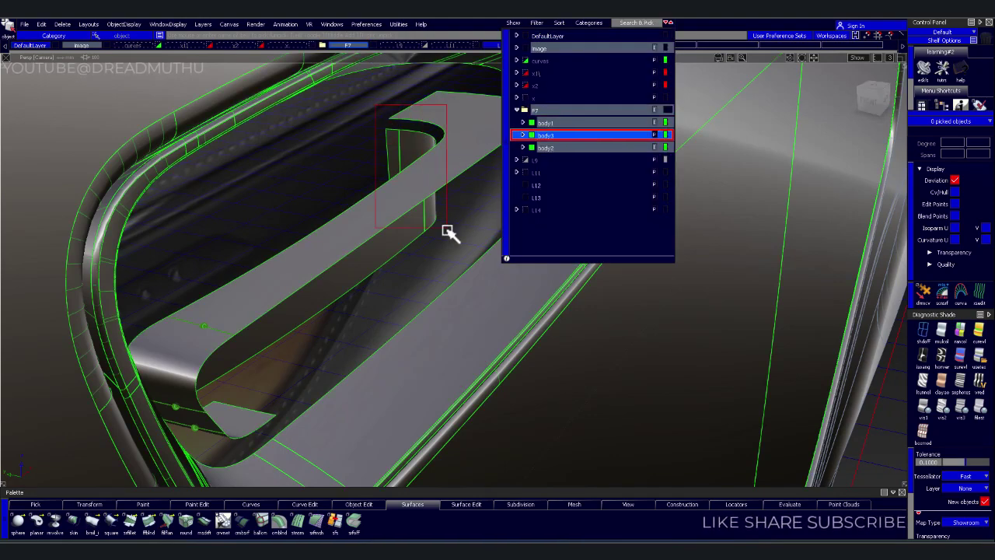
drag(450, 232, 448, 233)
click(197, 350)
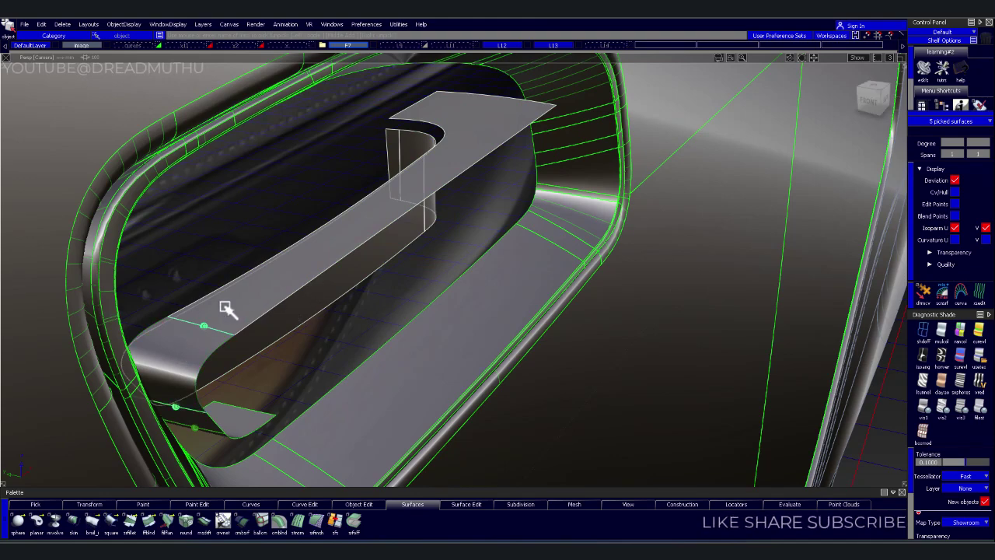
right_click(610, 47)
click(587, 70)
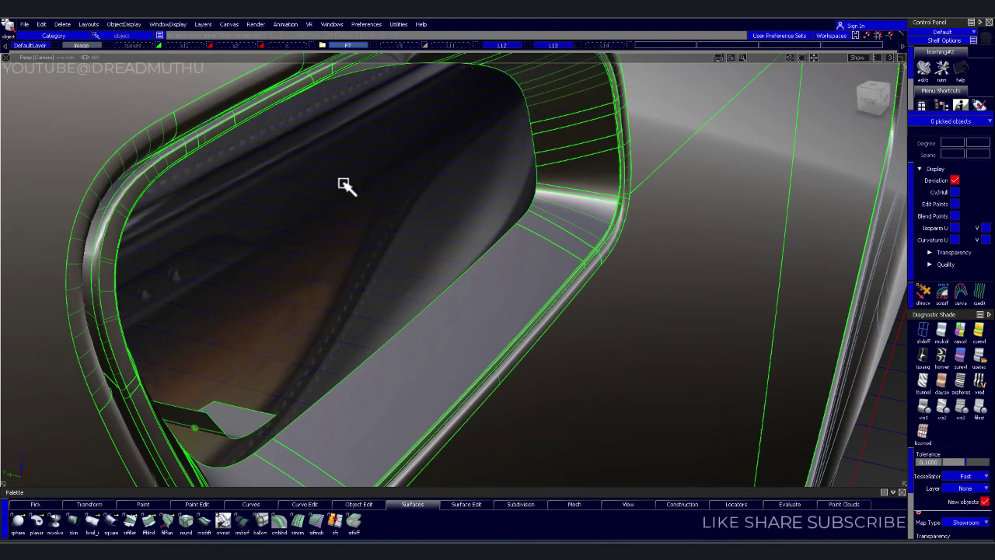
click(229, 399)
right_click(624, 50)
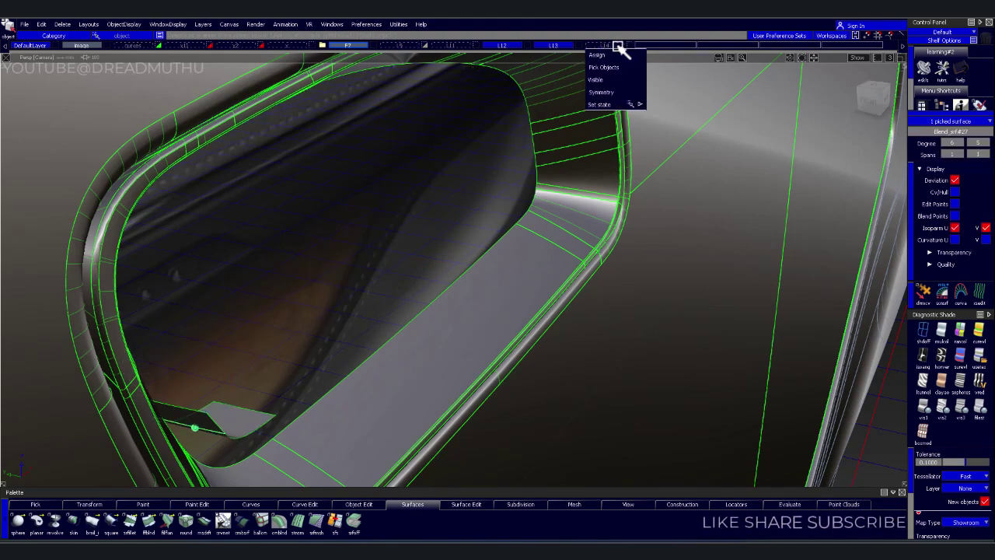
click(602, 71)
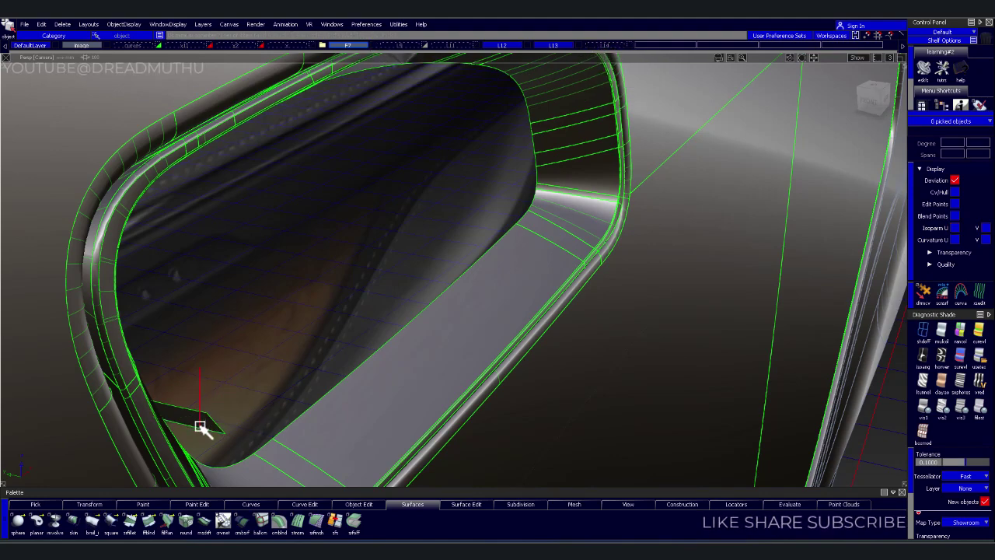
click(200, 427)
right_click(618, 47)
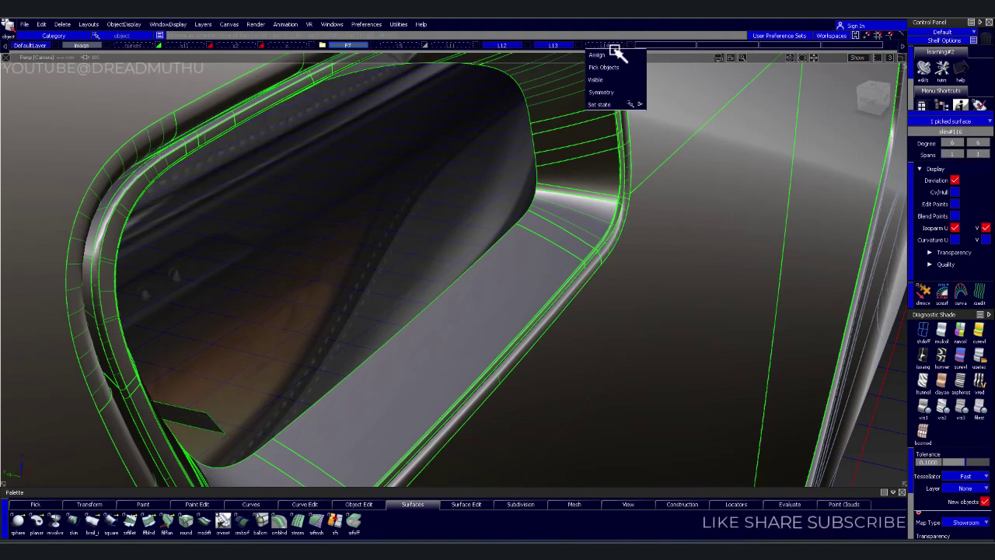
click(604, 71)
click(376, 45)
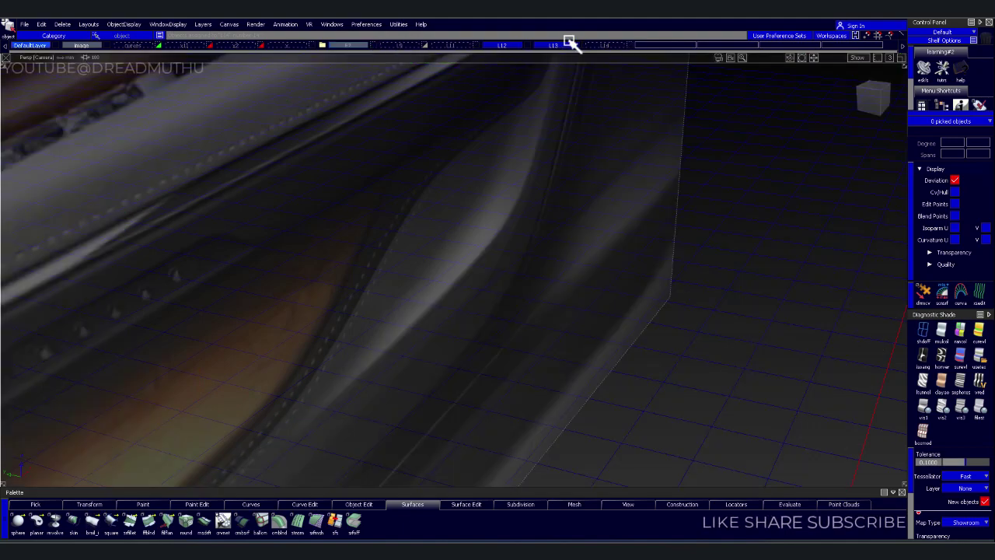
- Show layer L14 and make body3 the current layer
click(604, 45)
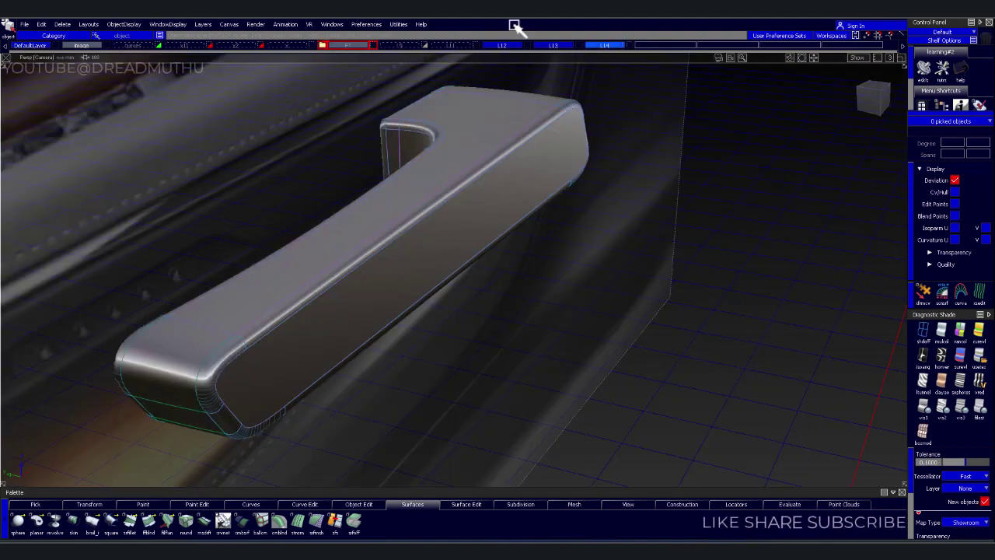
click(513, 25)
click(553, 136)
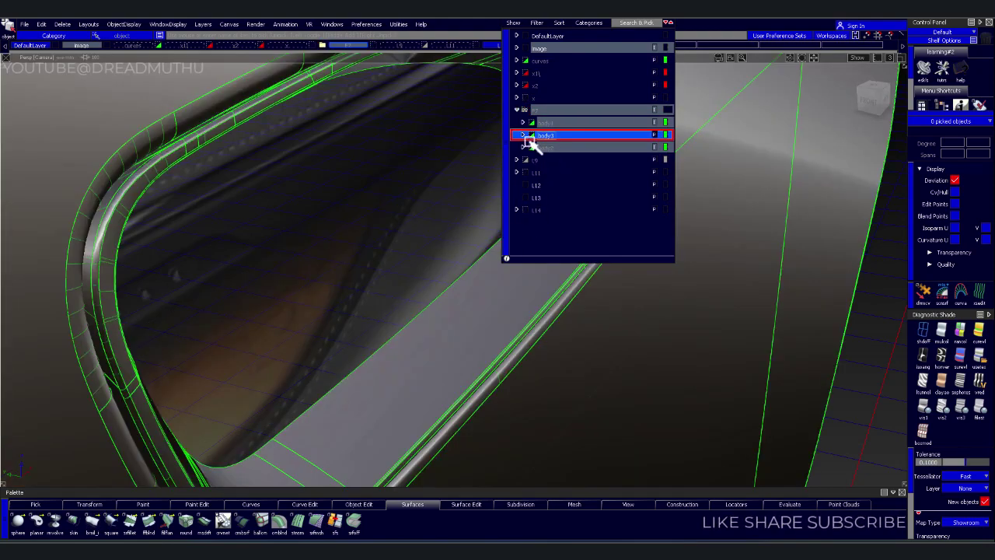
click(475, 149)
click(513, 25)
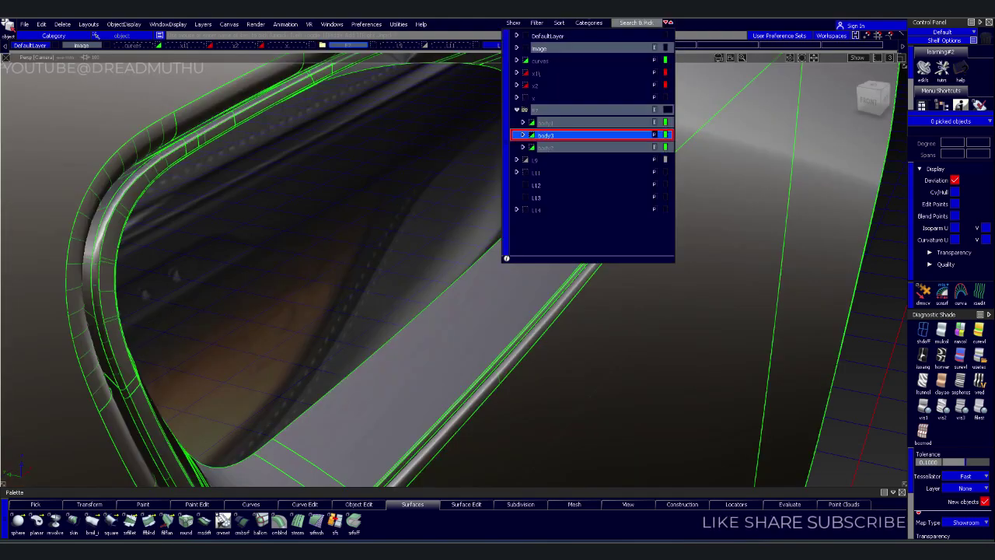
right_click(557, 132)
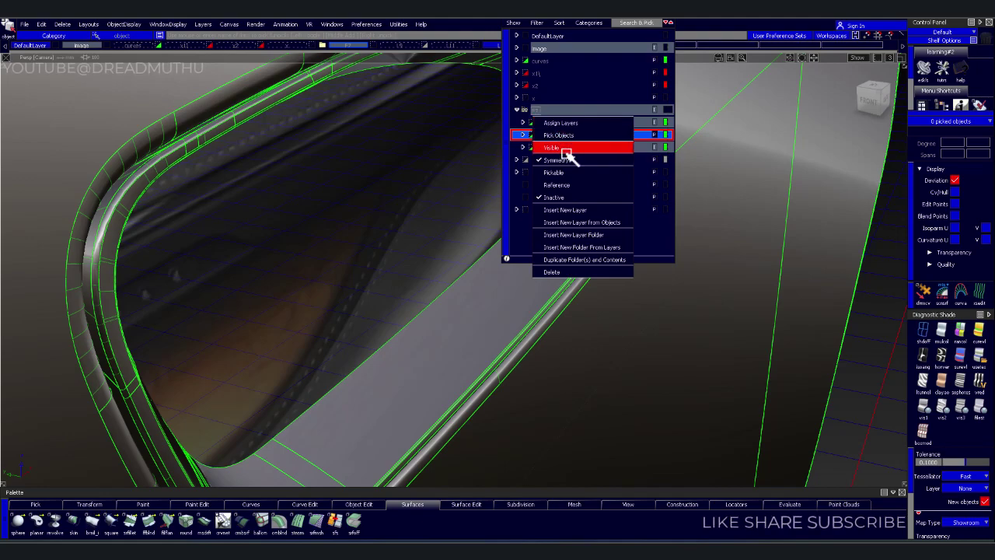
click(426, 170)
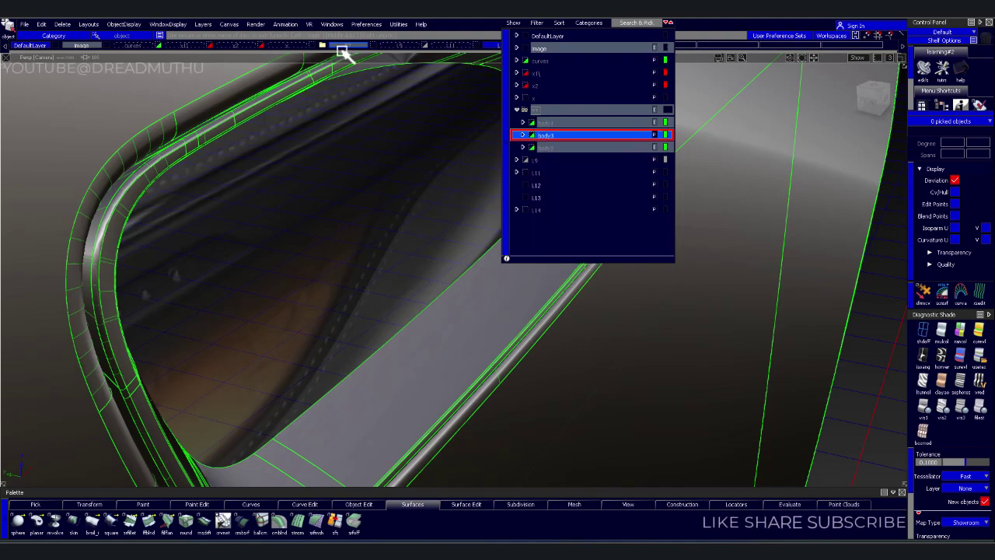
- Show the F7 body layers, make L14 visible, and set L14 as active
click(373, 45)
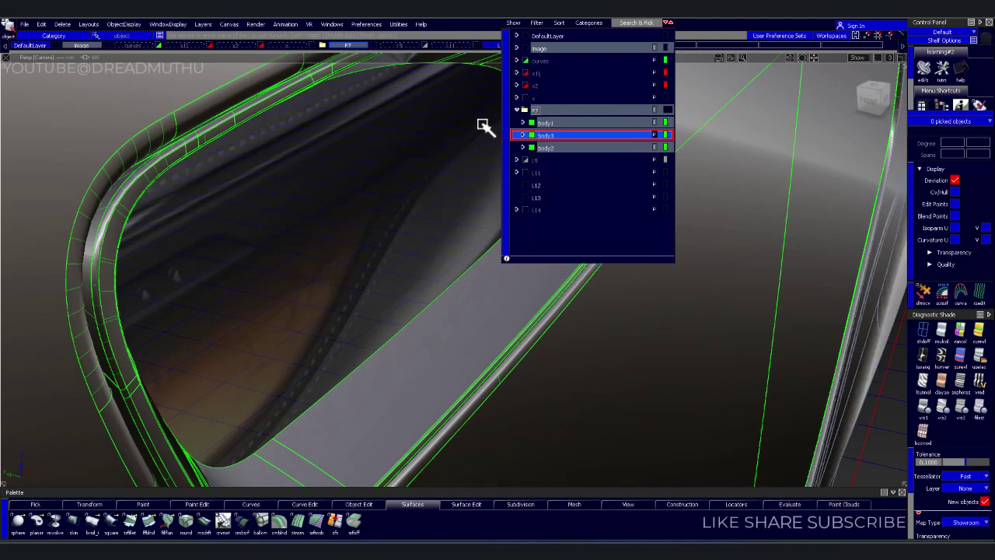
click(717, 24)
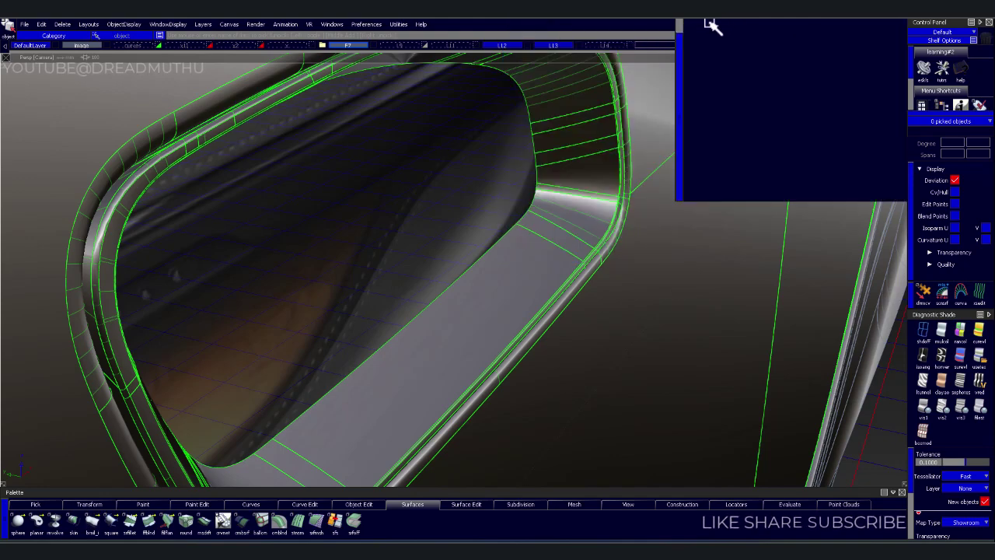
click(619, 45)
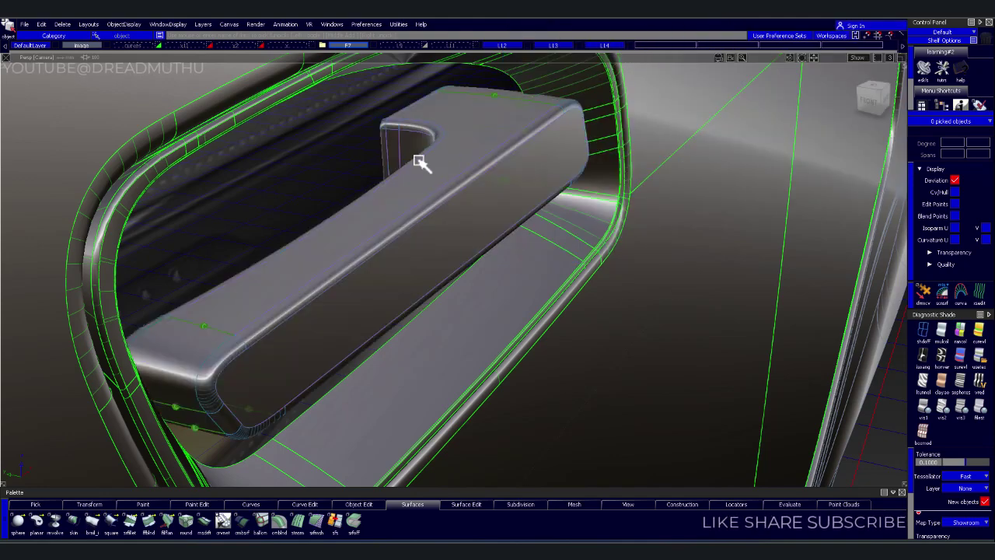
click(359, 46)
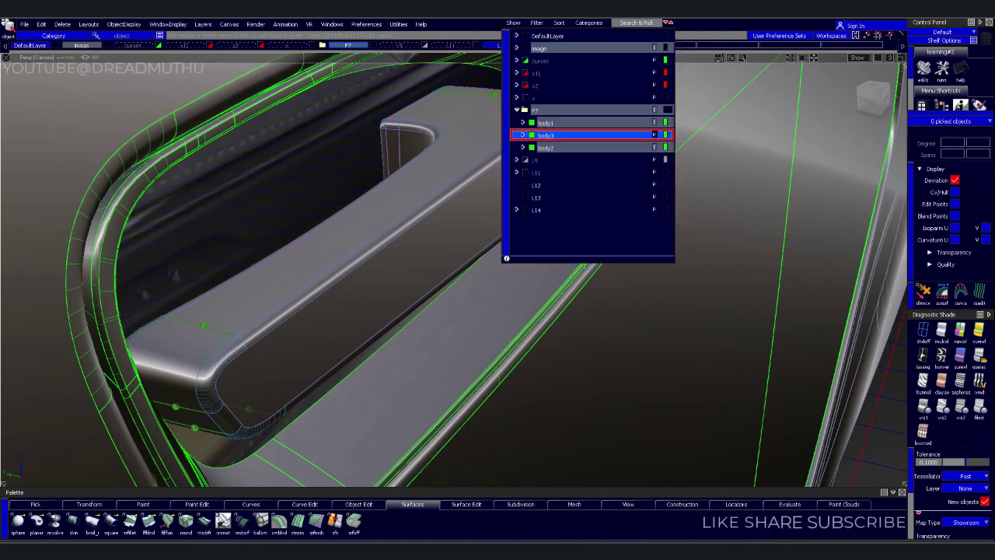
right_click(547, 114)
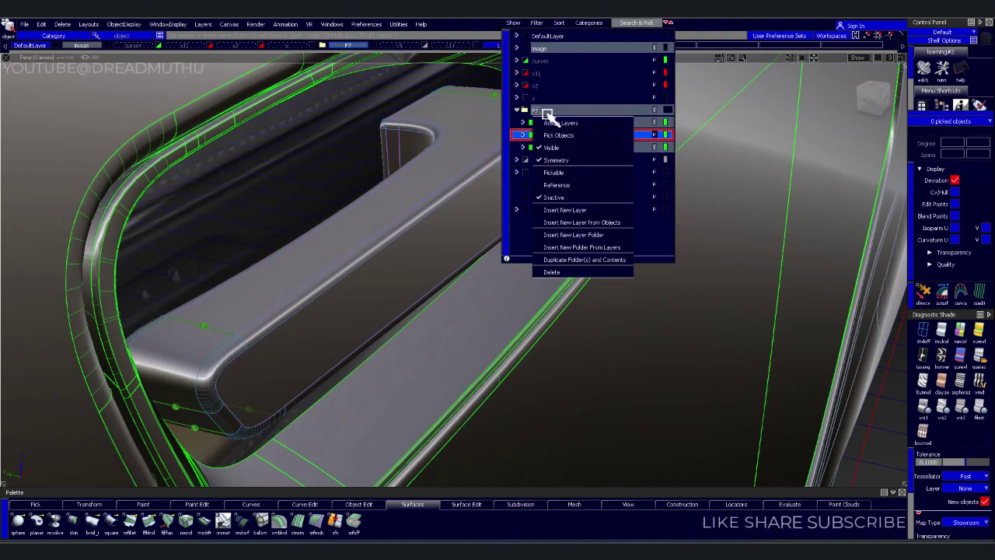
click(544, 122)
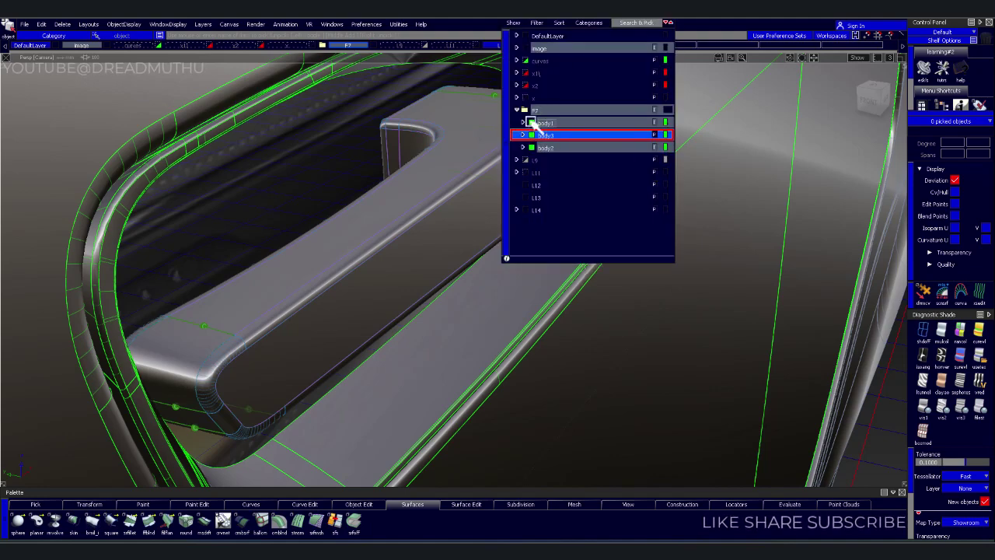
click(553, 212)
- Move the box-selected handle bar surfaces slightly along Y, removing construction history
mouse_move(355, 251)
alt+shift+mouse_down()
mouse_move(539, 271)
mouse_move(347, 272)
alt+shift+mouse_up()
mouse_move(347, 271)
alt+shift+right_down()
mouse_move(464, 207)
mouse_move(448, 255)
alt+shift+right_up()
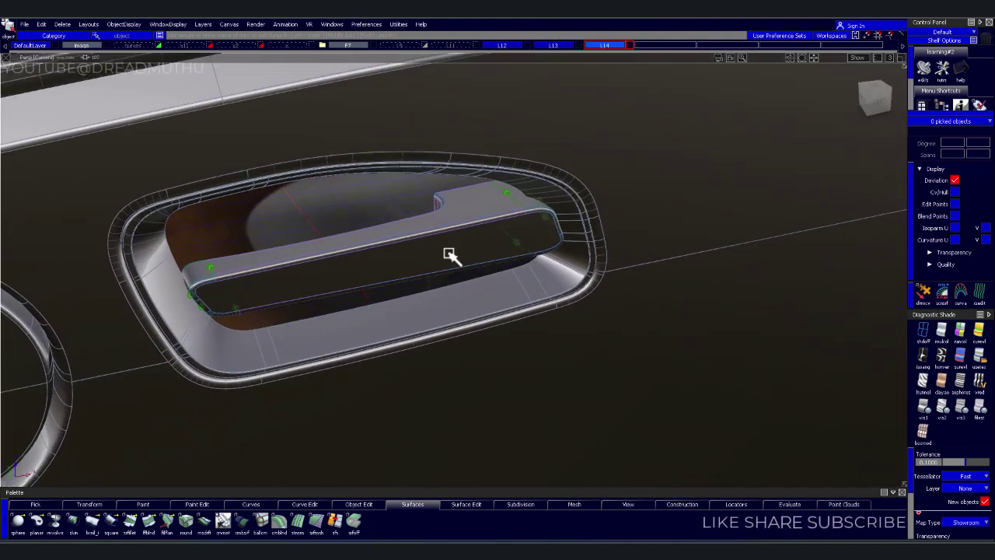
mouse_move(140, 118)
mouse_down()
mouse_move(608, 349)
mouse_move(595, 355)
mouse_move(508, 295)
mouse_move(606, 279)
mouse_move(621, 287)
mouse_up()
alt+shift+right_drag(894, 350, 871, 345)
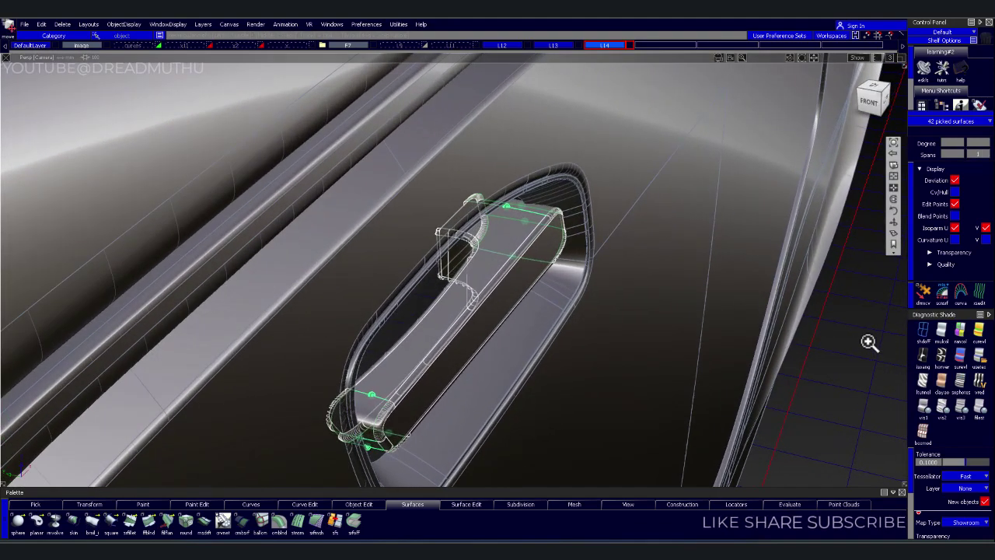
alt+shift+middle_drag(871, 345, 802, 338)
click(808, 364)
key(Return)
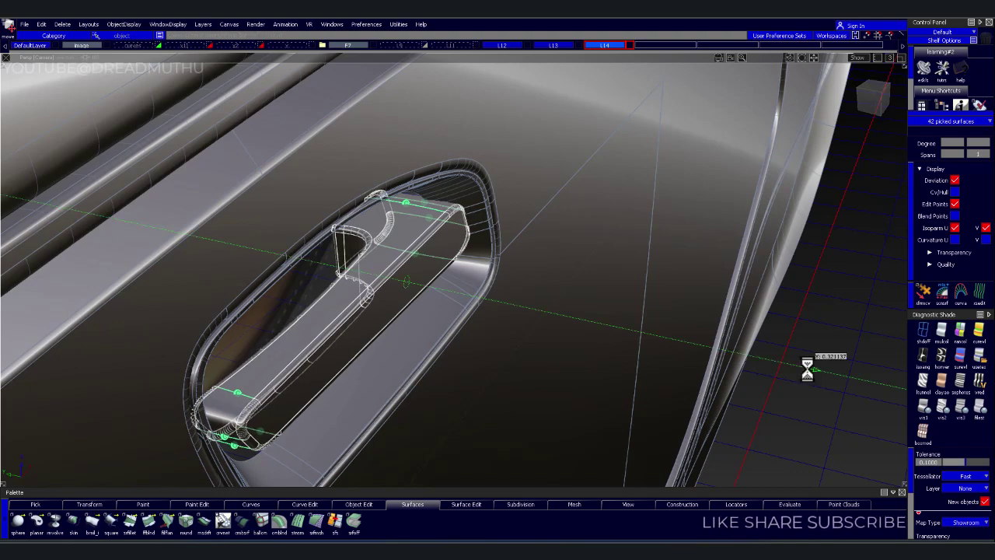
middle_drag(808, 372, 826, 376)
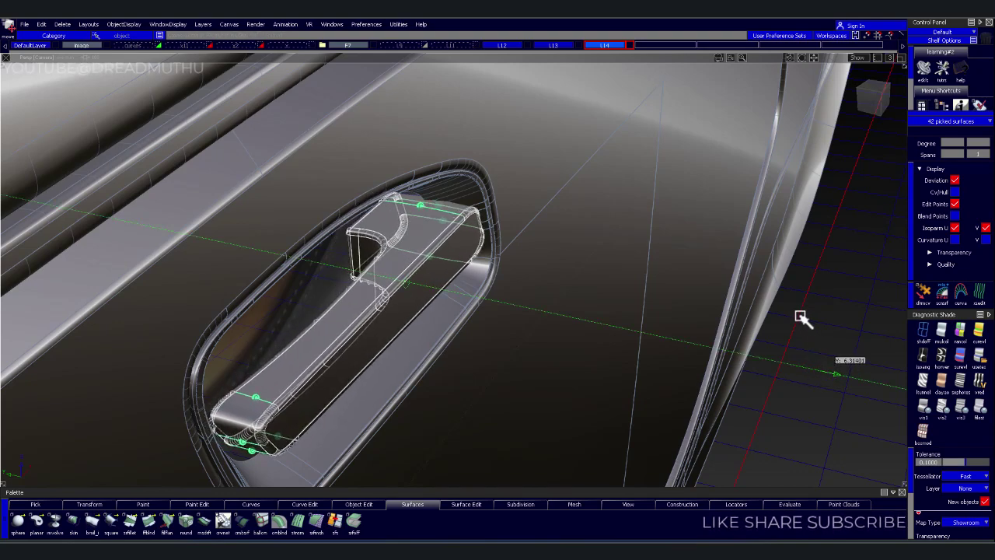
- Inspect the shifted handle bar's ends and fit within the recess
alt+shift+right_drag(799, 321, 811, 295)
mouse_move(811, 296)
alt+shift+mouse_down()
mouse_move(615, 260)
mouse_move(249, 259)
alt+shift+mouse_up()
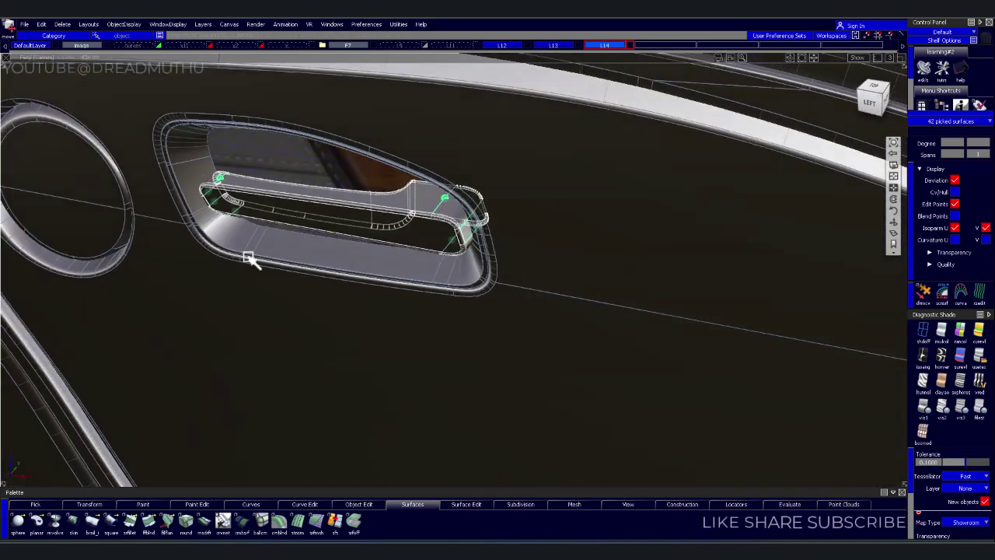
mouse_move(249, 260)
alt+shift+right_down()
mouse_move(388, 217)
mouse_move(562, 138)
mouse_move(515, 209)
alt+shift+right_up()
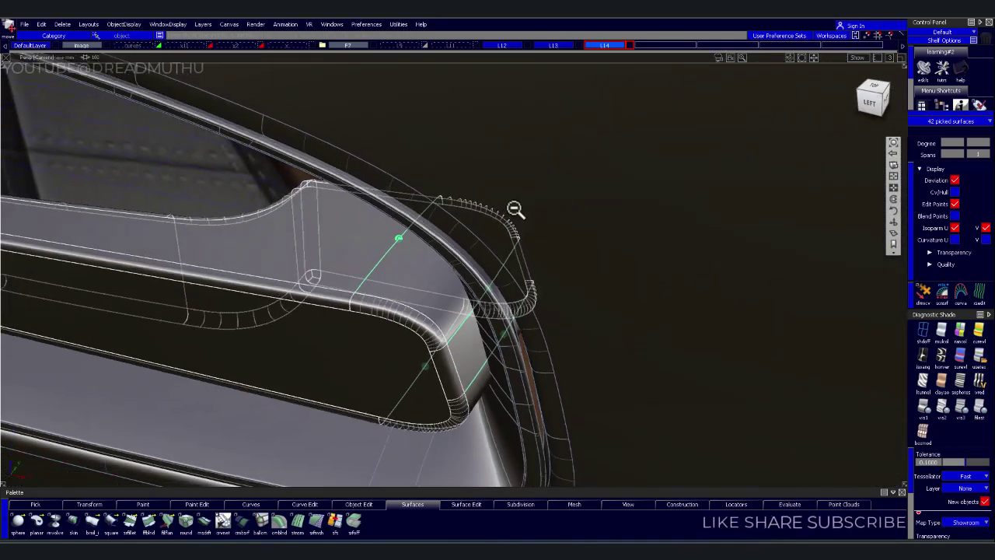
mouse_move(516, 209)
alt+shift+mouse_down()
mouse_move(319, 215)
mouse_move(484, 156)
mouse_move(578, 185)
mouse_move(537, 195)
alt+shift+mouse_up()
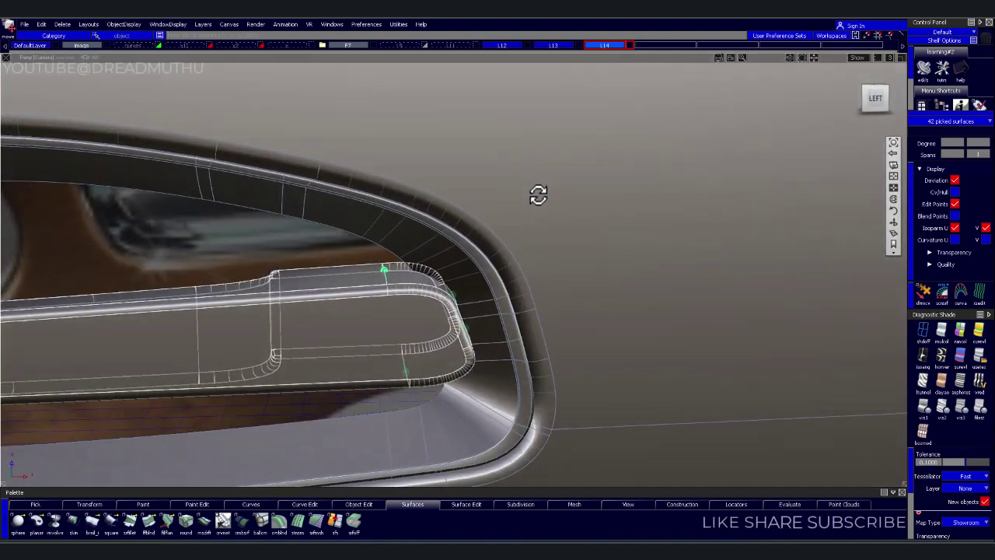
mouse_move(506, 229)
alt+shift+mouse_down()
mouse_move(533, 226)
mouse_move(355, 238)
mouse_move(477, 228)
mouse_move(473, 256)
mouse_move(411, 284)
mouse_move(466, 288)
mouse_move(506, 257)
mouse_move(356, 256)
mouse_move(473, 275)
mouse_move(631, 268)
mouse_move(573, 267)
mouse_move(456, 226)
mouse_move(269, 215)
mouse_move(200, 260)
mouse_move(222, 303)
mouse_move(381, 273)
mouse_move(502, 295)
alt+shift+mouse_up()
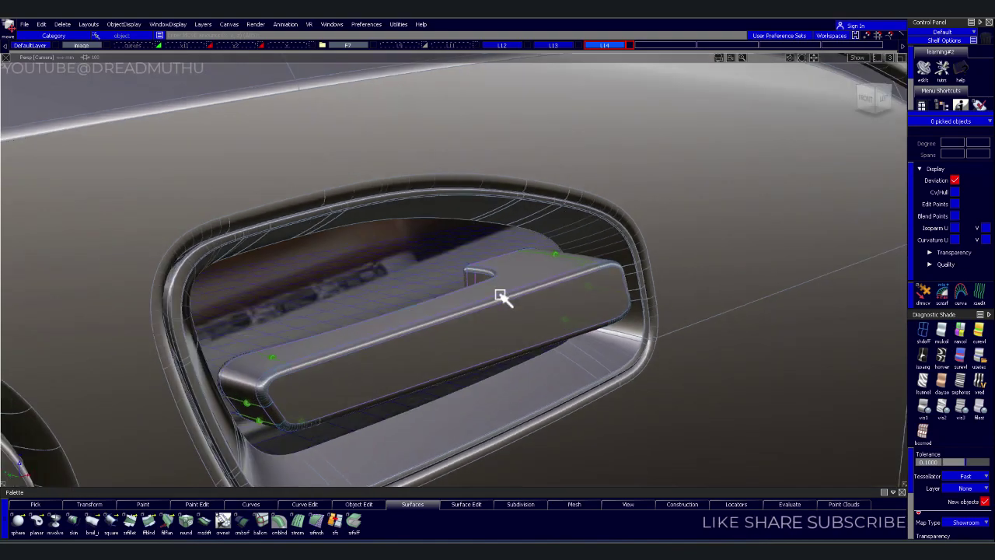
alt+shift+drag(556, 262, 569, 293)
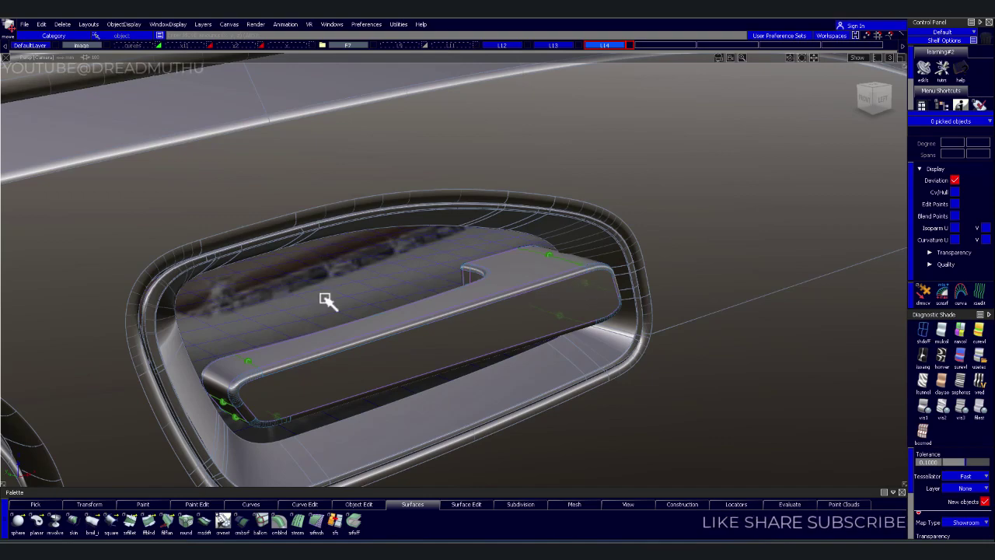
mouse_move(326, 301)
alt+shift+mouse_down()
mouse_move(426, 282)
mouse_move(512, 248)
mouse_move(441, 281)
alt+shift+mouse_up()
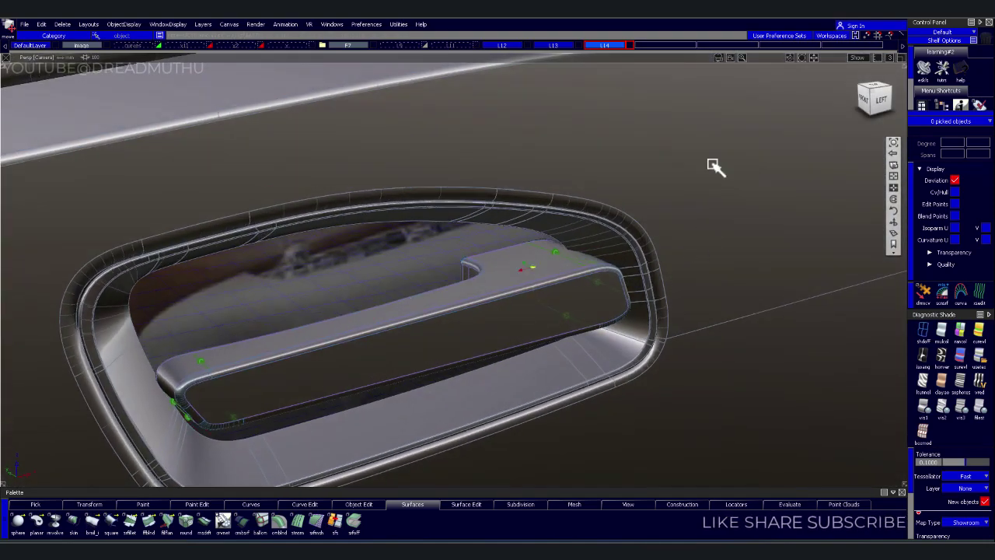
click(475, 333)
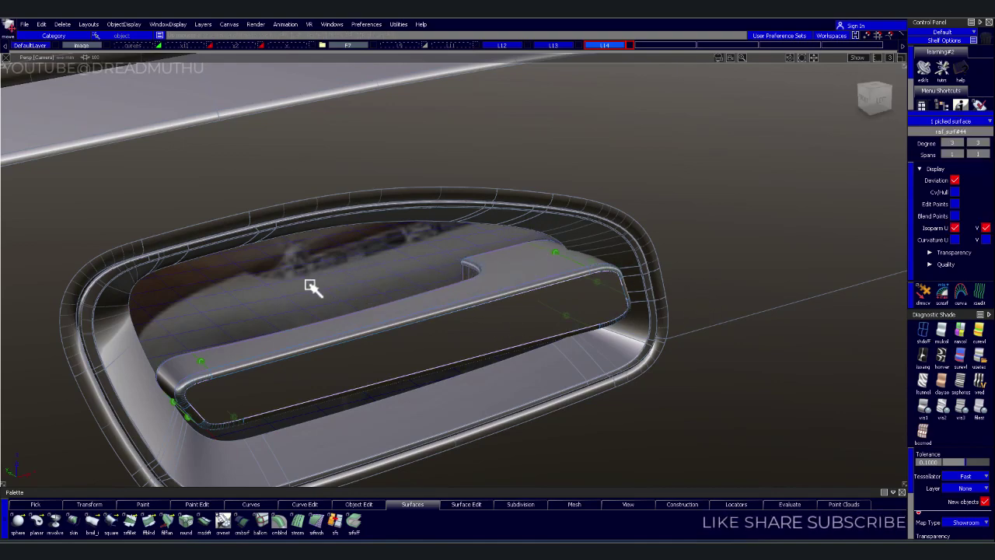
mouse_move(311, 285)
alt+shift+mouse_down()
mouse_move(435, 286)
mouse_move(337, 274)
alt+shift+mouse_up()
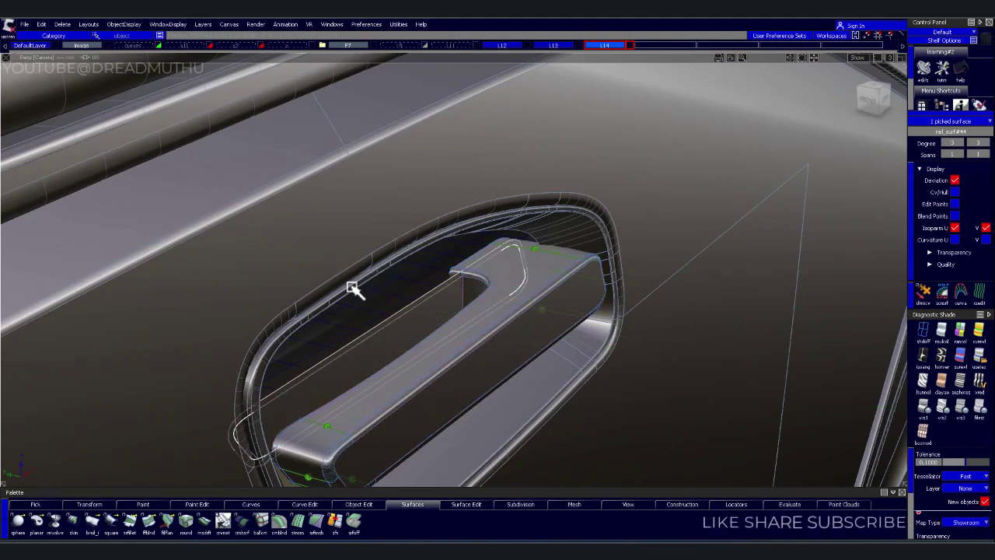
mouse_move(363, 280)
alt+shift+mouse_down()
mouse_move(405, 229)
mouse_move(251, 276)
mouse_move(206, 339)
mouse_move(360, 328)
mouse_move(493, 293)
mouse_move(535, 262)
mouse_move(493, 251)
mouse_move(303, 286)
mouse_move(284, 302)
mouse_move(291, 262)
mouse_move(226, 263)
mouse_move(262, 262)
mouse_move(204, 306)
mouse_move(276, 266)
alt+shift+mouse_up()
alt+shift+right_drag(276, 267, 396, 251)
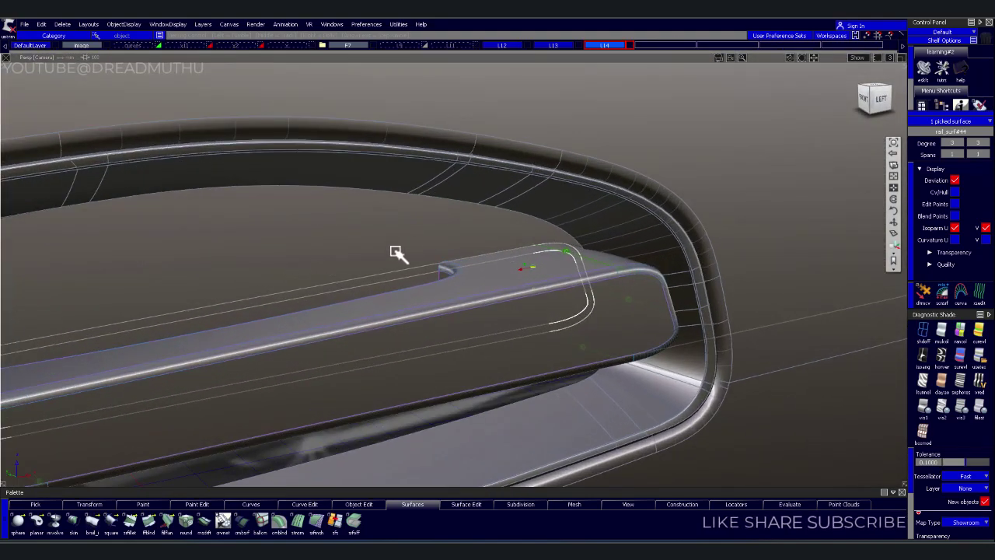
click(589, 109)
- Pick the recess pocket surfaces and nudge their edge curve slightly
mouse_move(655, 240)
alt+shift+mouse_down()
mouse_move(464, 195)
mouse_move(590, 191)
mouse_move(567, 228)
mouse_move(567, 254)
alt+shift+mouse_up()
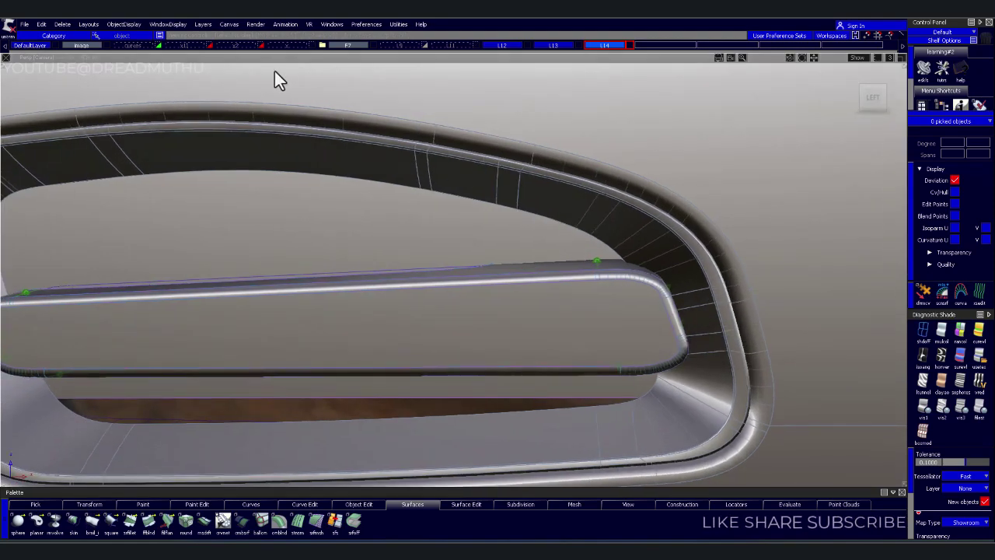
mouse_move(462, 184)
alt+shift+mouse_down()
mouse_move(673, 213)
mouse_move(733, 205)
mouse_move(595, 256)
mouse_move(622, 225)
alt+shift+mouse_up()
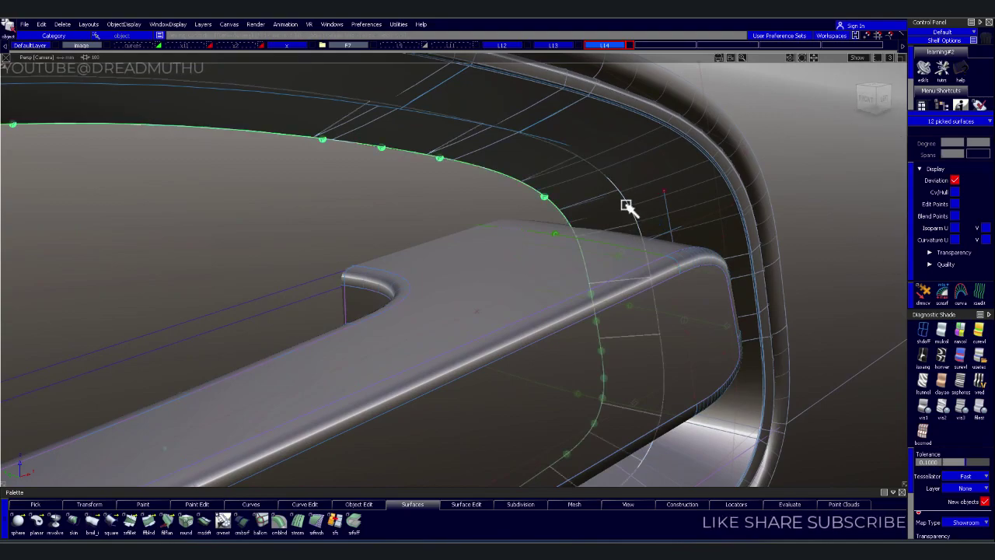
click(628, 208)
mouse_move(544, 206)
alt+shift+right_down()
mouse_move(526, 226)
mouse_move(573, 295)
mouse_move(471, 273)
mouse_move(469, 251)
alt+shift+right_up()
mouse_move(469, 251)
alt+shift+mouse_down()
mouse_move(462, 231)
mouse_move(563, 227)
alt+shift+mouse_up()
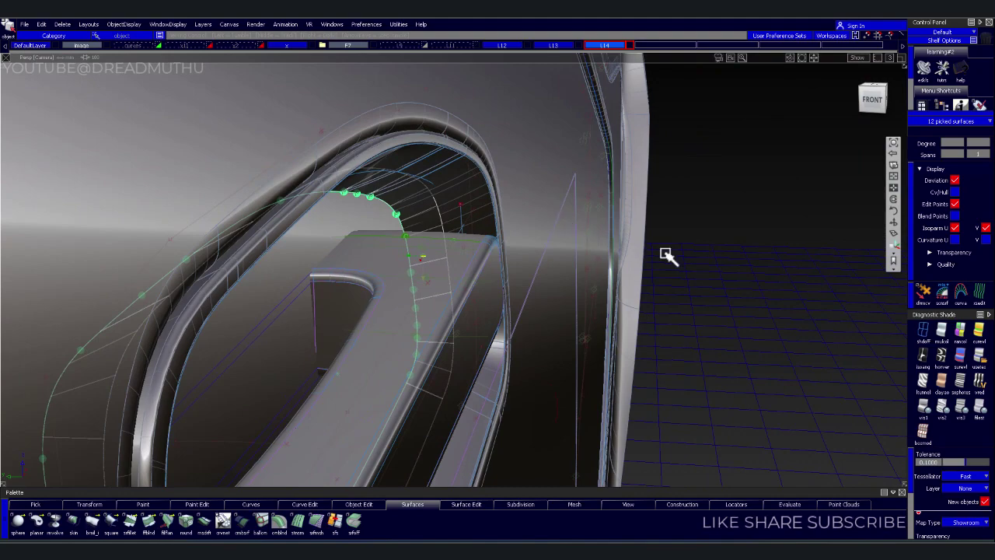
ctrl+shift+drag(750, 342, 770, 342)
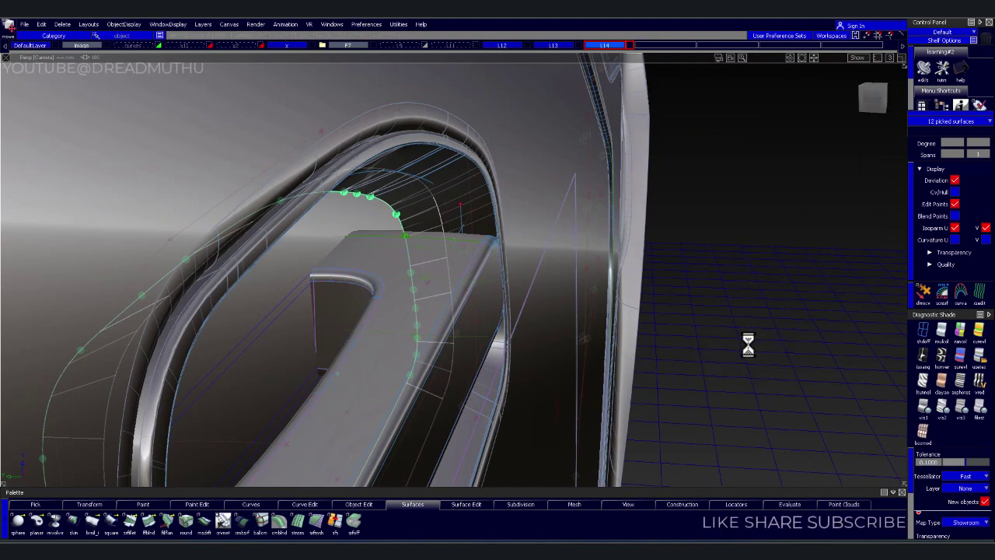
mouse_move(742, 346)
mouse_down()
mouse_move(675, 350)
mouse_move(682, 359)
mouse_up()
mouse_move(766, 289)
alt+shift+mouse_down()
mouse_move(482, 287)
mouse_move(364, 266)
mouse_move(469, 284)
mouse_move(511, 262)
mouse_move(500, 259)
mouse_move(473, 260)
mouse_move(491, 286)
mouse_move(513, 290)
mouse_move(487, 272)
mouse_move(489, 292)
mouse_move(469, 194)
alt+shift+mouse_up()
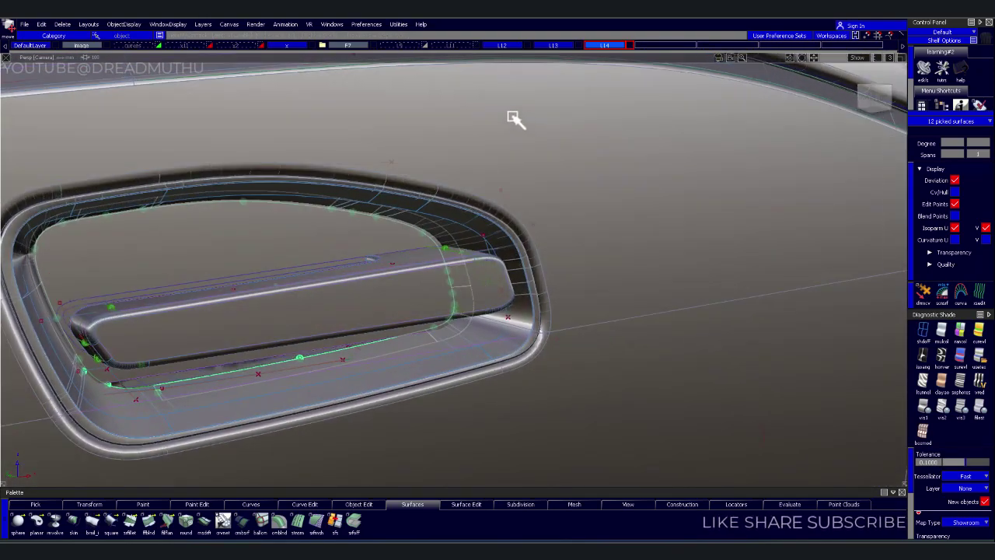
- Hide the handle bar surface, leaving the recess pocket empty
click(310, 48)
mouse_move(544, 177)
alt+shift+mouse_down()
mouse_move(447, 147)
mouse_move(533, 80)
alt+shift+mouse_up()
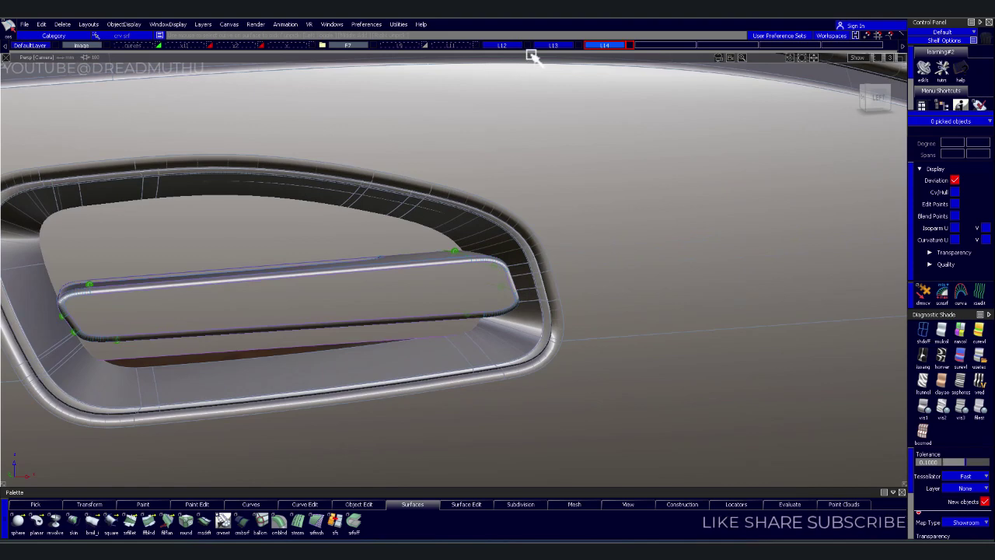
click(629, 46)
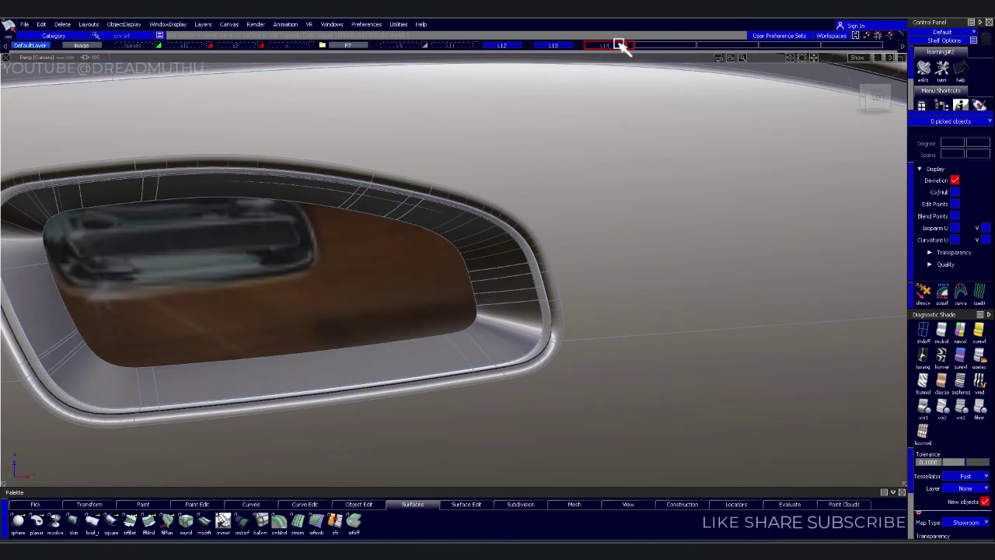
click(627, 45)
click(299, 234)
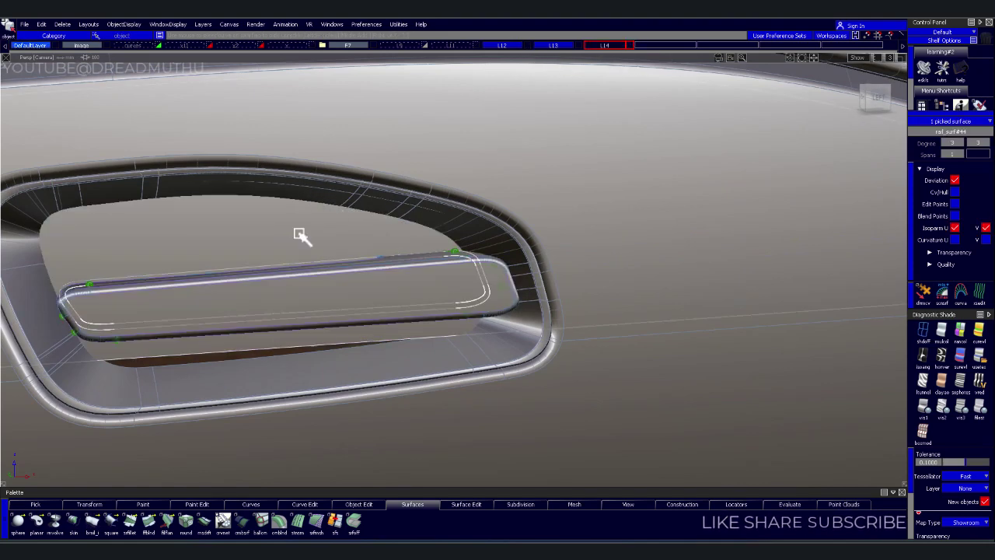
click(645, 37)
right_click(560, 138)
click(559, 146)
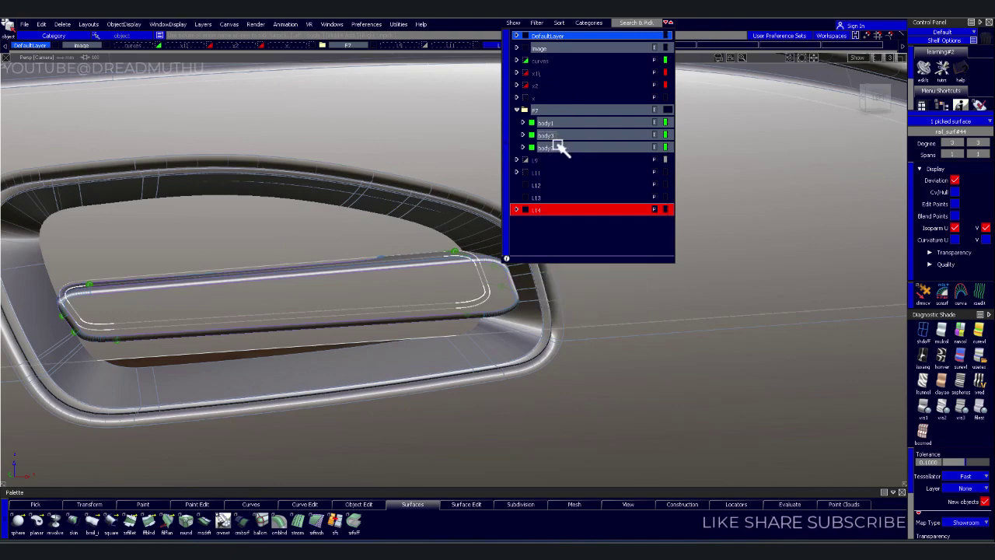
click(731, 70)
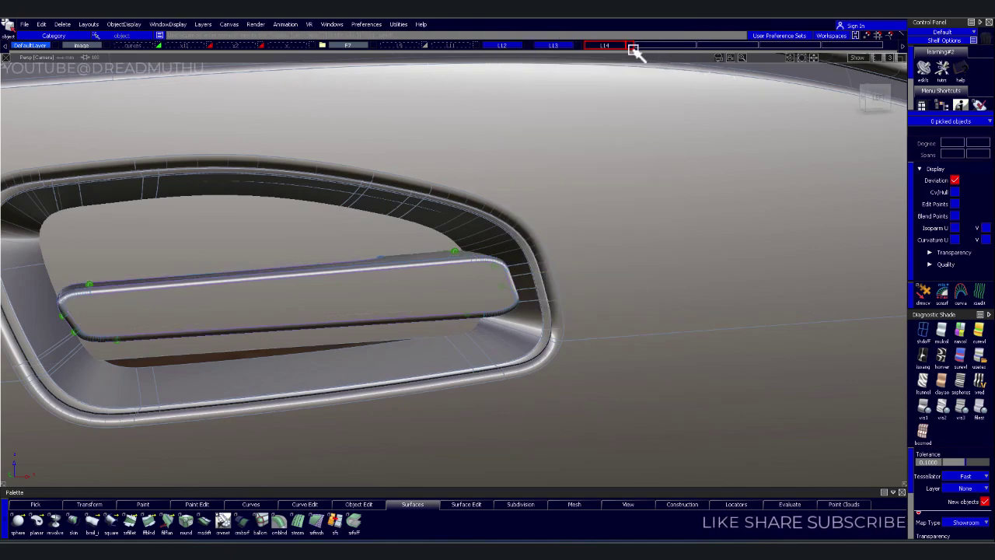
click(631, 46)
- Highlight the body3 surfaces and pick the recess surface and its surrounding strip
mouse_move(381, 220)
alt+shift+mouse_down()
mouse_move(383, 289)
mouse_move(549, 238)
mouse_move(493, 256)
mouse_move(468, 236)
mouse_move(445, 241)
mouse_move(471, 309)
alt+shift+mouse_up()
alt+shift+right_drag(471, 308, 478, 269)
mouse_move(477, 269)
alt+shift+mouse_down()
mouse_move(373, 291)
mouse_move(234, 291)
alt+shift+mouse_up()
click(592, 44)
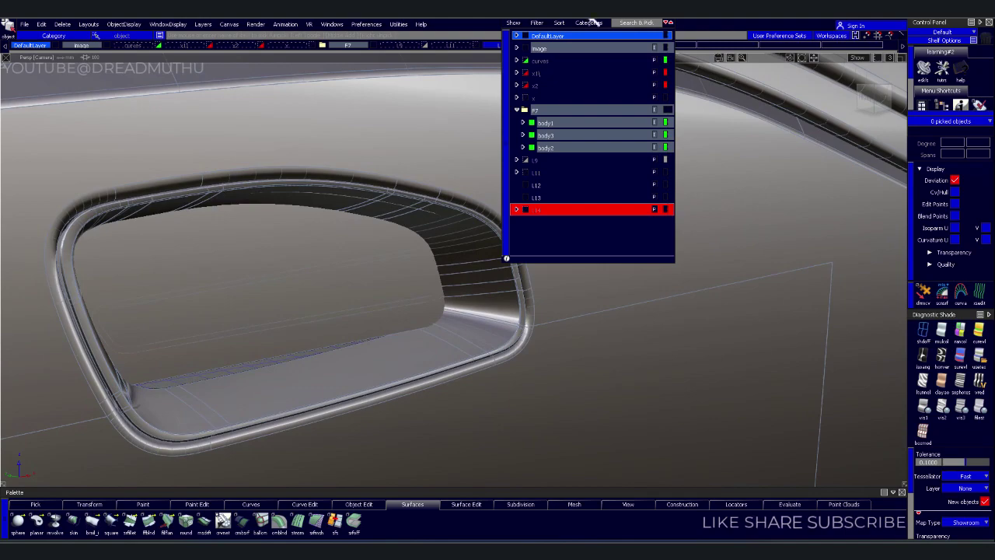
click(582, 135)
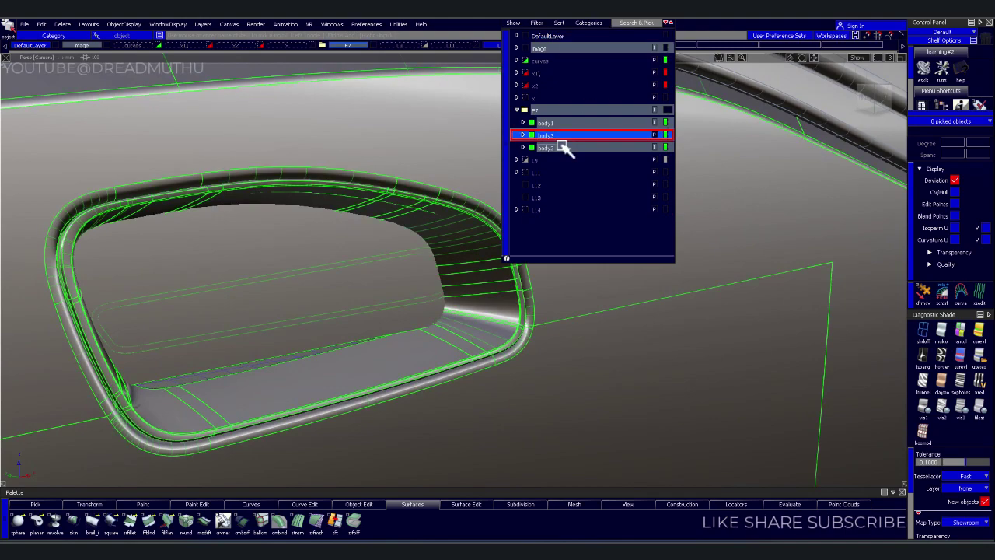
click(293, 325)
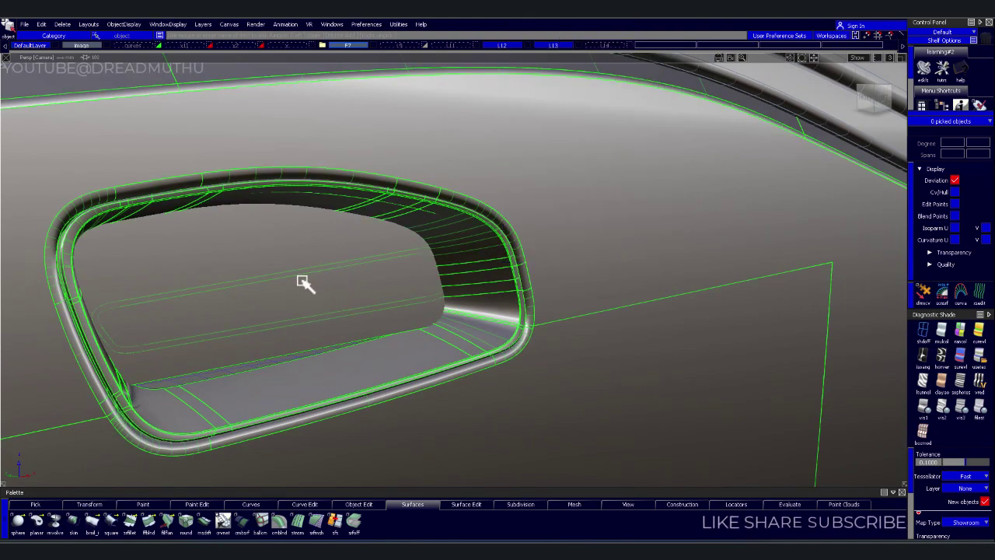
click(221, 346)
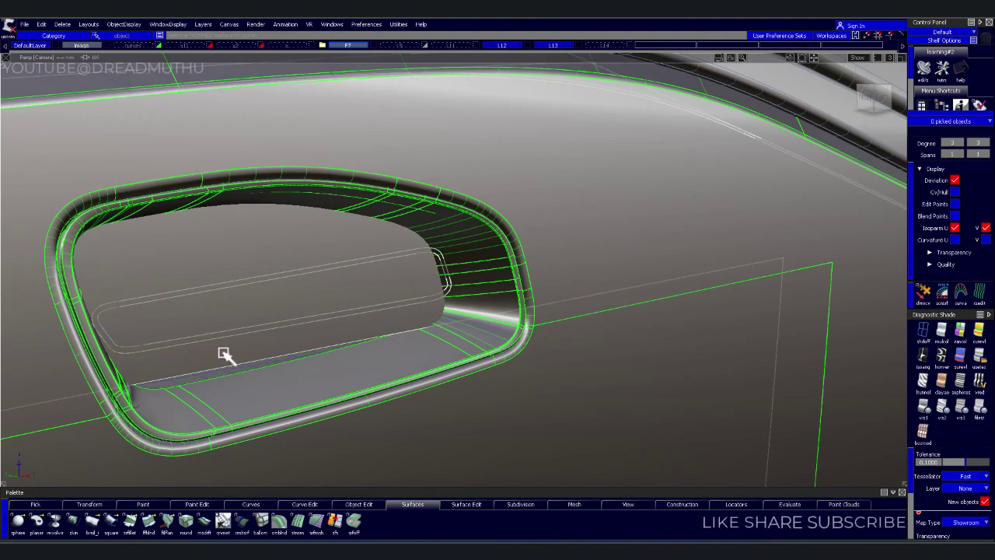
click(222, 354)
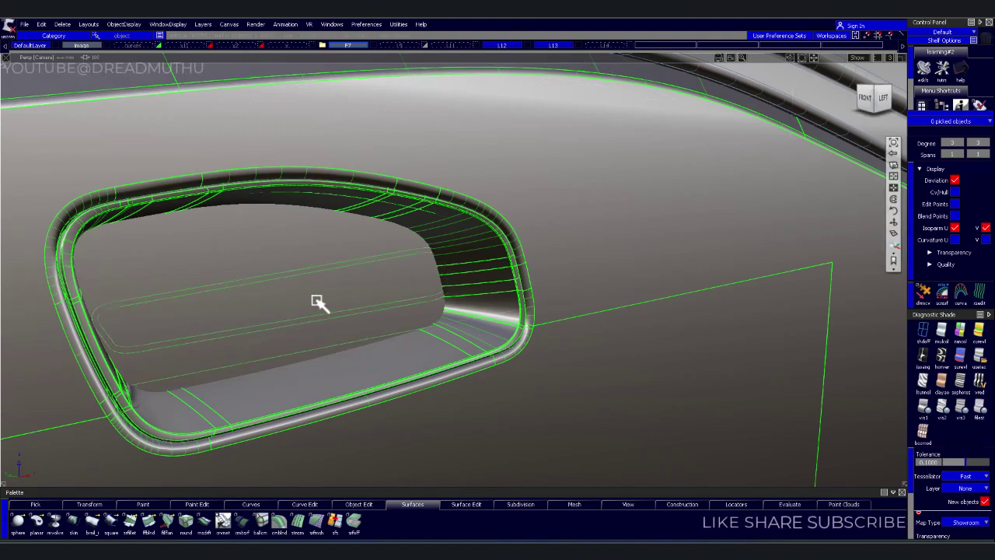
- Switch to the Left view and pick the recess floor surface
mouse_move(319, 303)
alt+shift+mouse_down()
mouse_move(195, 291)
mouse_move(169, 254)
mouse_move(179, 254)
alt+shift+mouse_up()
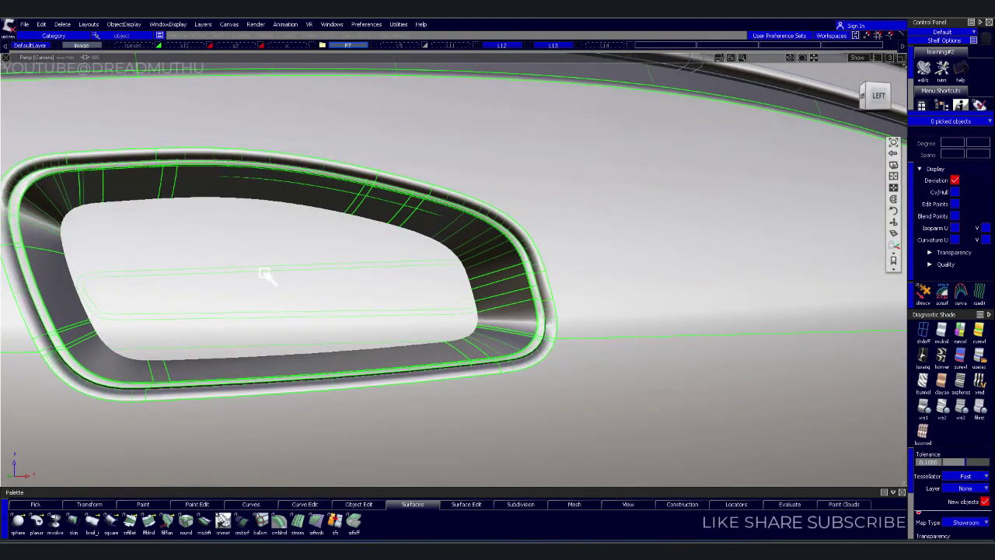
scroll(264, 273, down, 3)
click(878, 96)
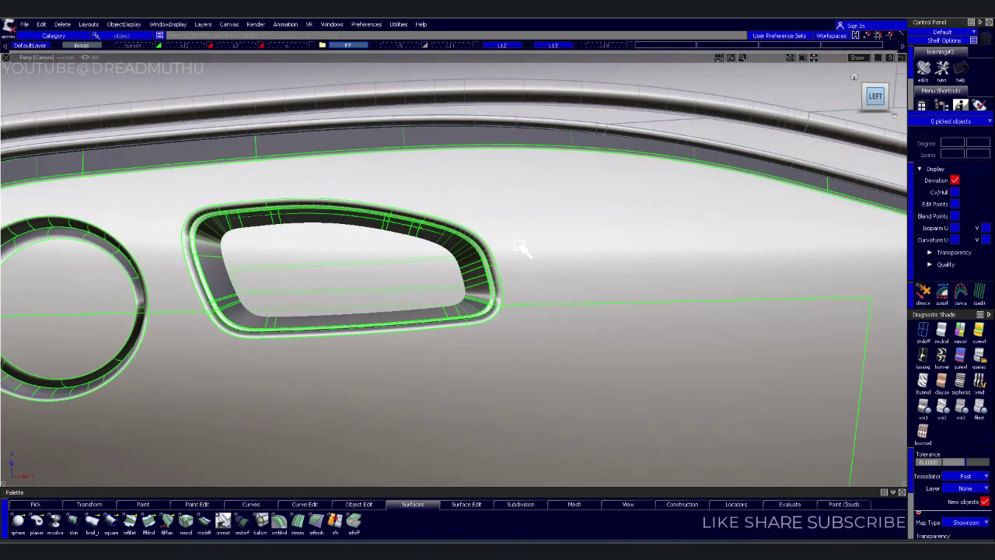
scroll(601, 275, down, 3)
click(384, 272)
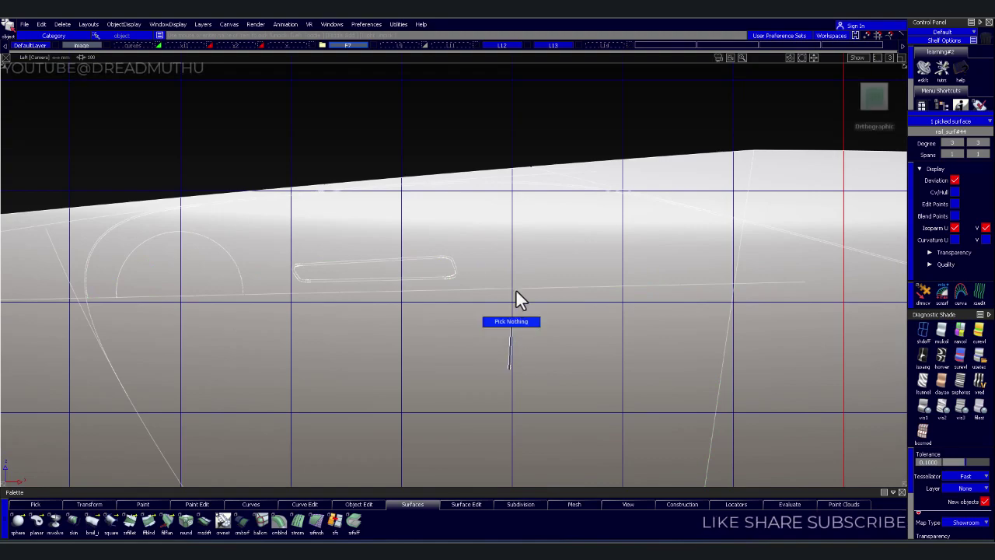
- Delete the leftover curves-on-surface from the door panel
scroll(544, 279, down, 3)
scroll(578, 260, down, 3)
mouse_move(597, 389)
ctrl+shift+mouse_down()
mouse_move(655, 416)
mouse_move(272, 199)
ctrl+shift+mouse_up()
key(Delete)
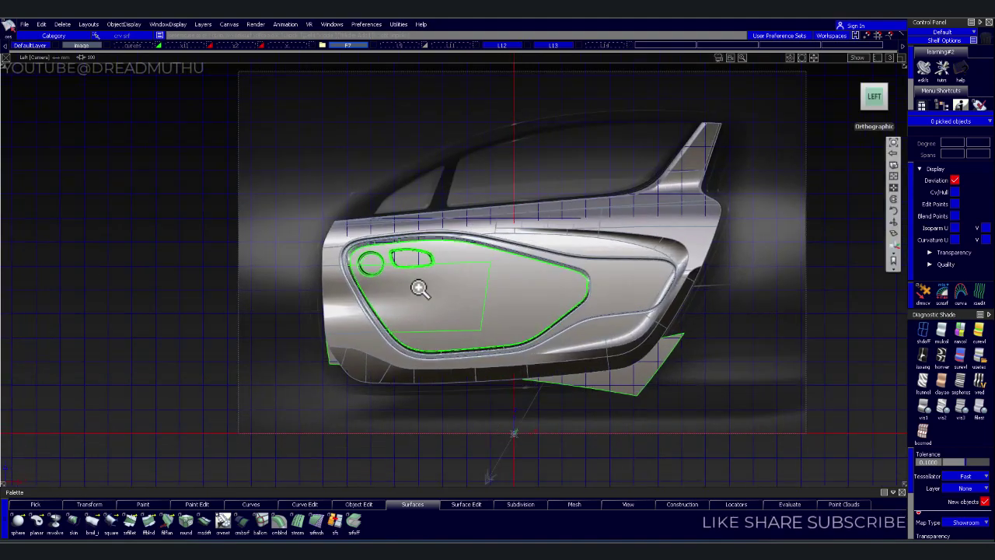
- Examine the recess fillet, briefly isolate the recess floor surface, then restore all surfaces
alt+shift+right_drag(473, 296, 620, 230)
alt+shift+middle_drag(619, 230, 452, 302)
mouse_move(452, 302)
alt+shift+right_down()
mouse_move(544, 293)
mouse_move(528, 317)
mouse_move(577, 295)
alt+shift+right_up()
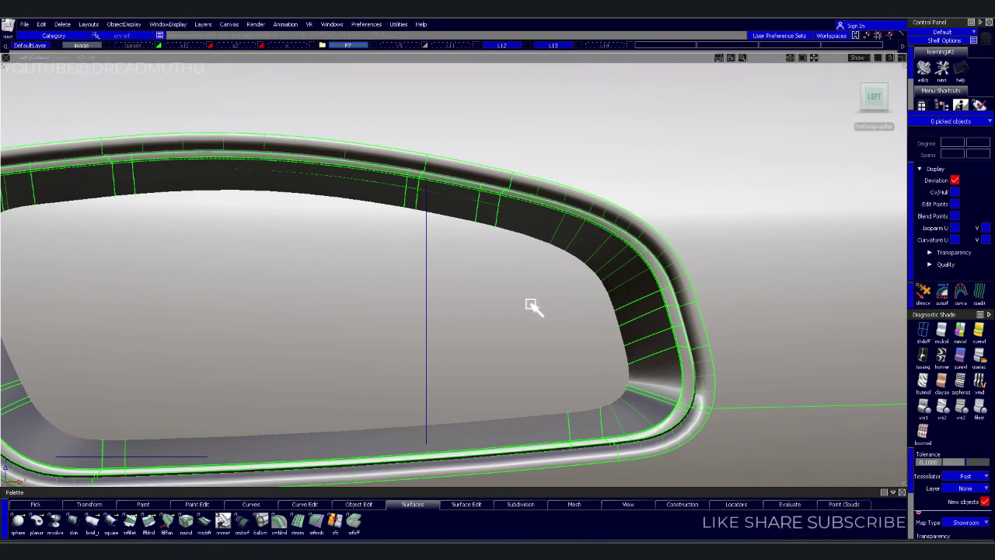
mouse_move(594, 411)
alt+shift+right_down()
mouse_move(622, 339)
mouse_move(440, 361)
alt+shift+right_up()
drag(277, 207, 637, 414)
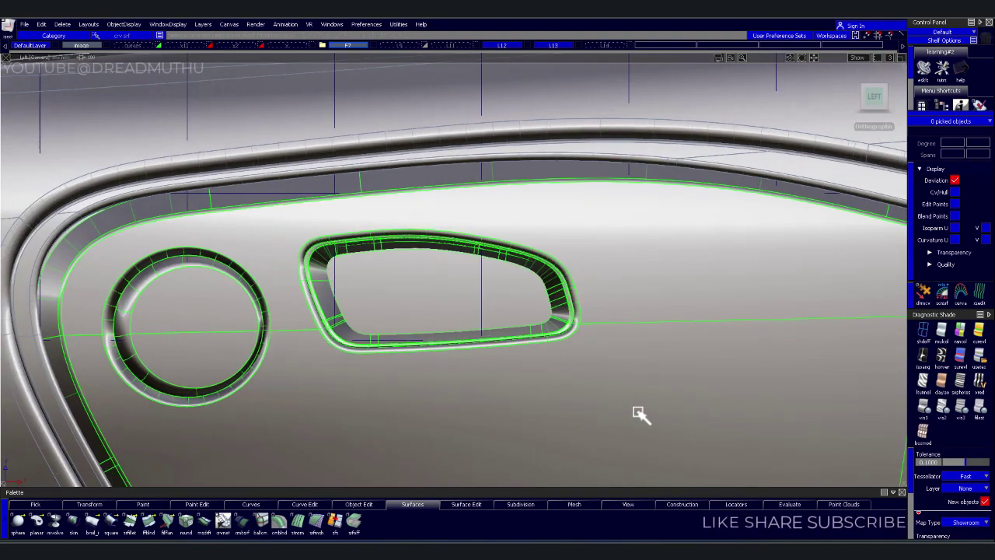
alt+shift+right_drag(527, 376, 440, 295)
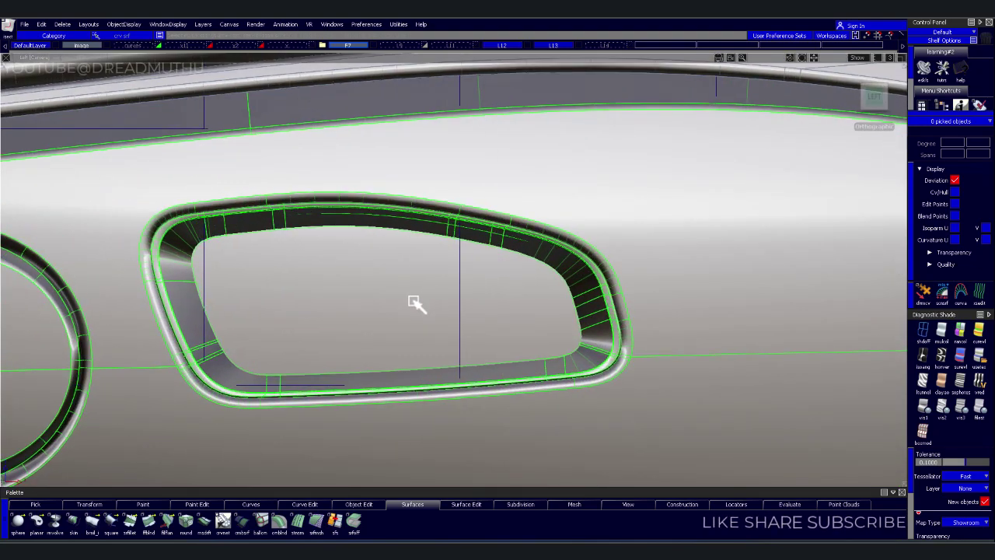
click(412, 302)
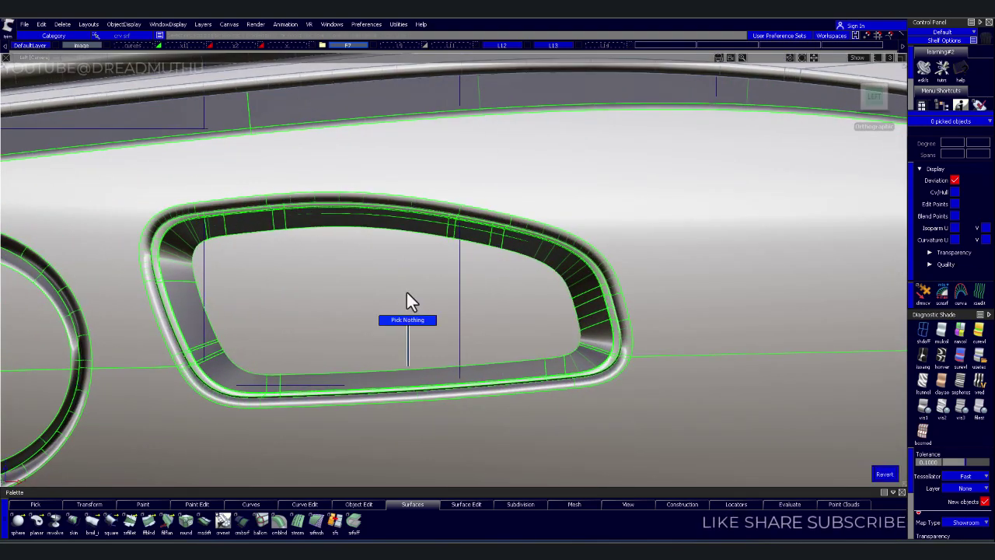
click(411, 326)
key(shift+i)
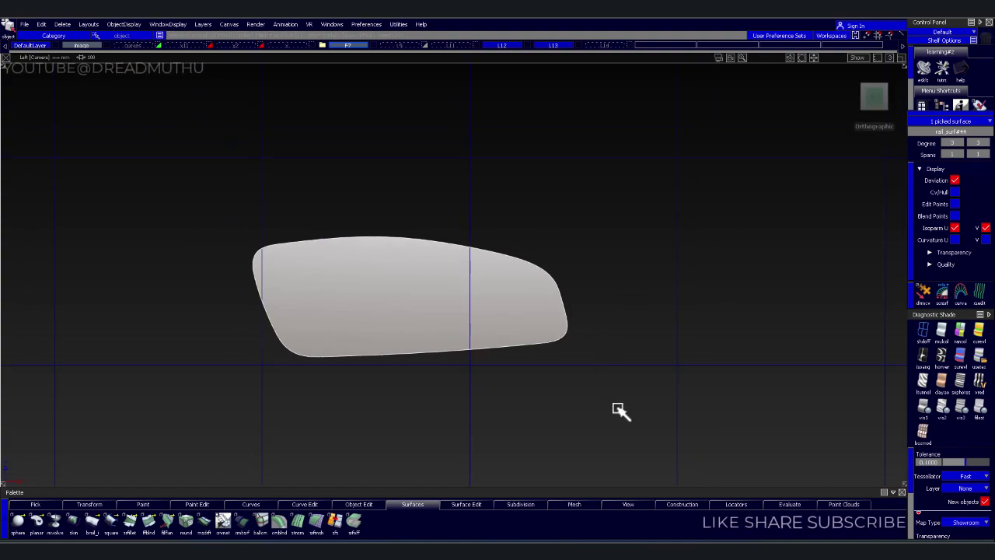
click(619, 411)
key(shift+i)
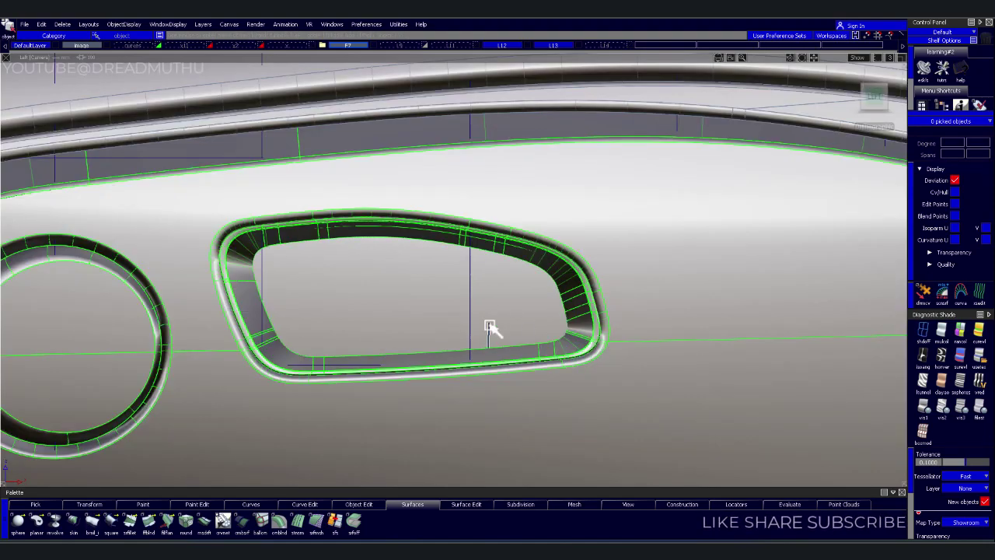
- Isolate the handle recess floor and wall surfaces with Ctrl+H
mouse_move(489, 326)
alt+shift+right_down()
mouse_move(478, 266)
mouse_move(511, 249)
alt+shift+right_up()
alt+shift+drag(510, 249, 545, 287)
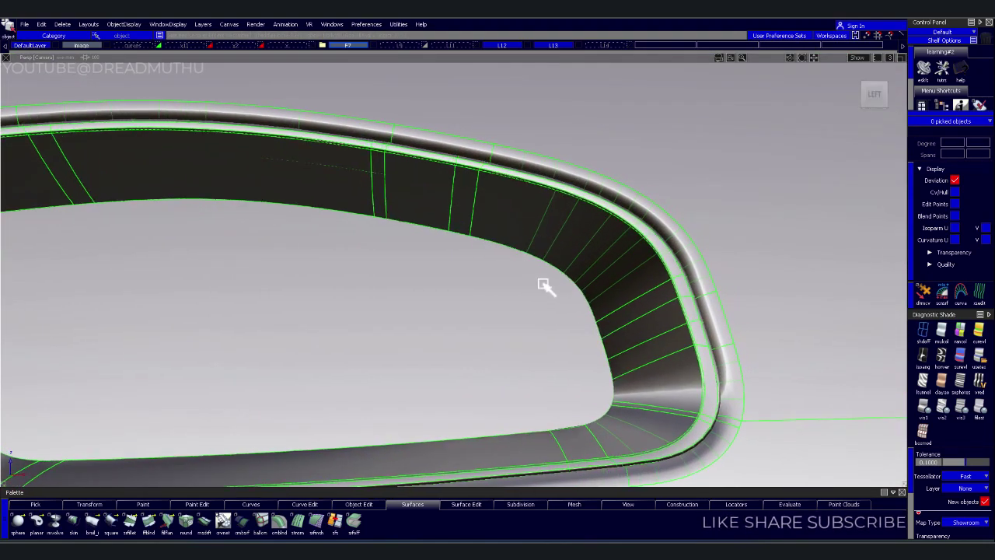
click(579, 247)
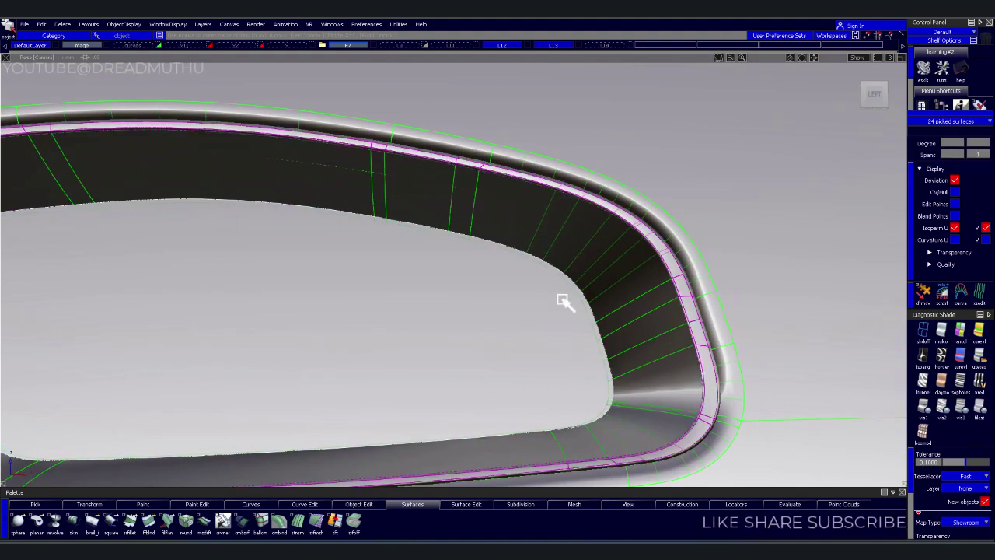
key(ctrl+h)
- Inspect the isolated recess walls from the front view, then in perspective
click(744, 313)
alt+shift+right_drag(745, 313, 461, 355)
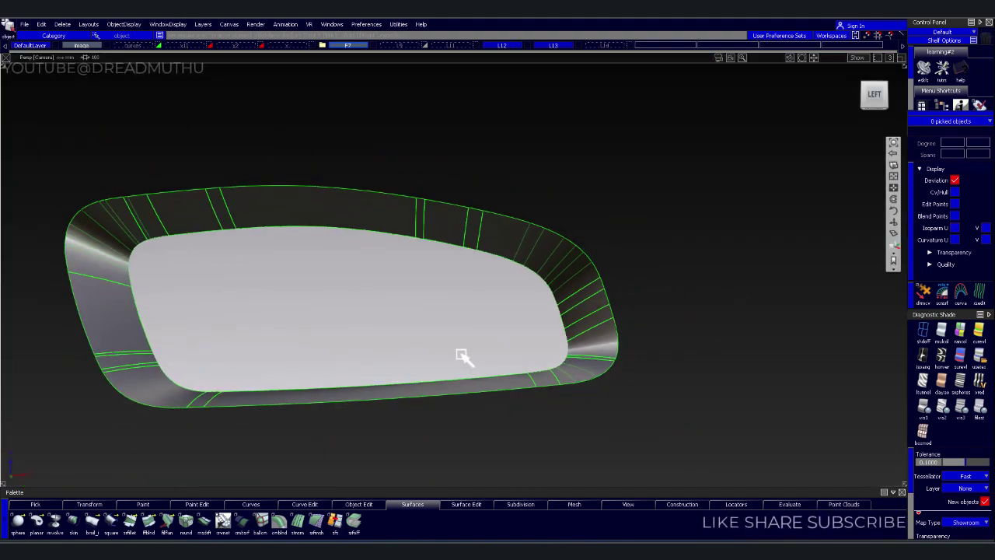
mouse_move(462, 355)
alt+shift+mouse_down()
mouse_move(318, 296)
mouse_move(619, 335)
mouse_move(732, 335)
mouse_move(804, 288)
alt+shift+mouse_up()
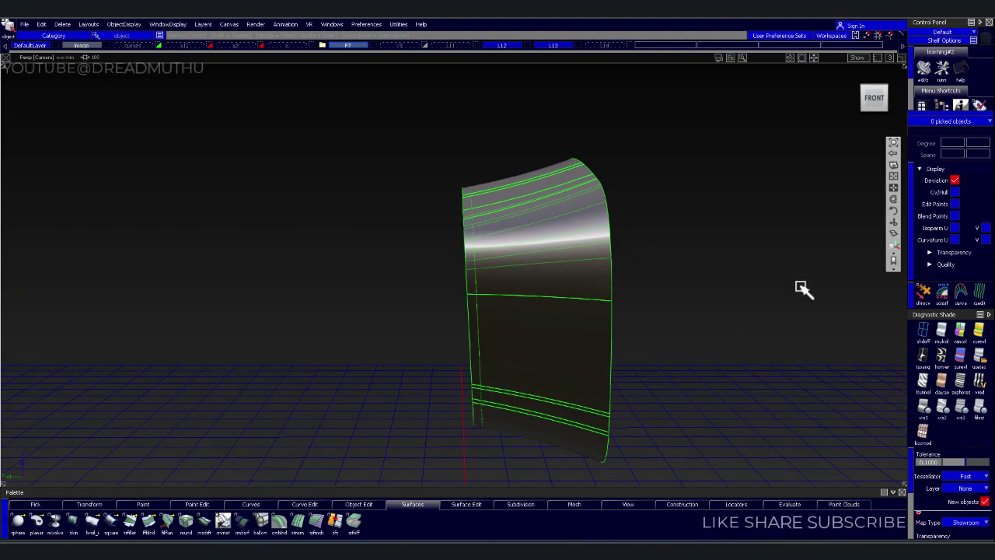
click(873, 98)
mouse_move(660, 215)
alt+shift+right_down()
mouse_move(637, 273)
mouse_move(540, 365)
alt+shift+right_up()
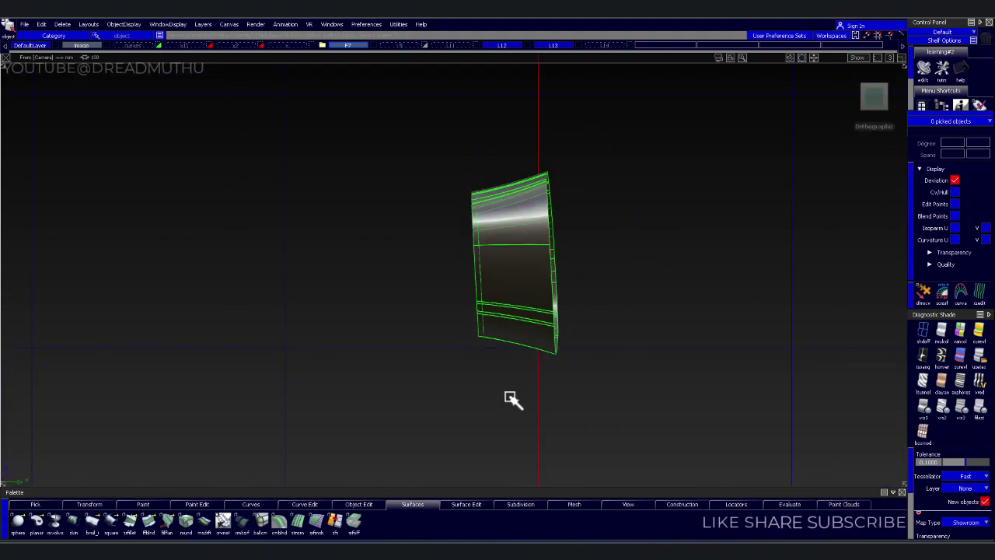
mouse_move(489, 433)
alt+shift+mouse_down()
mouse_move(515, 215)
mouse_move(521, 409)
alt+shift+mouse_up()
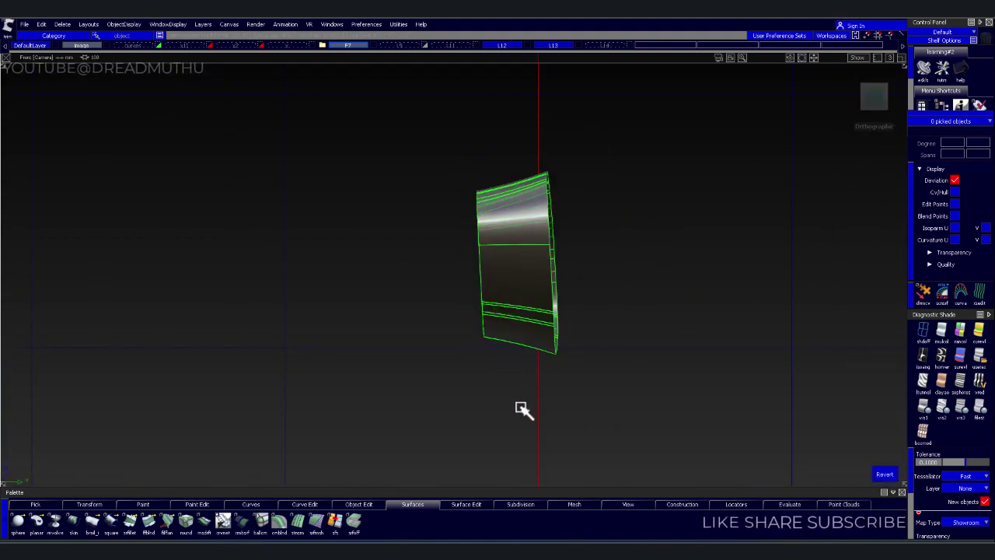
mouse_move(698, 266)
alt+shift+mouse_down()
mouse_move(429, 282)
mouse_move(604, 271)
mouse_move(309, 445)
alt+shift+mouse_up()
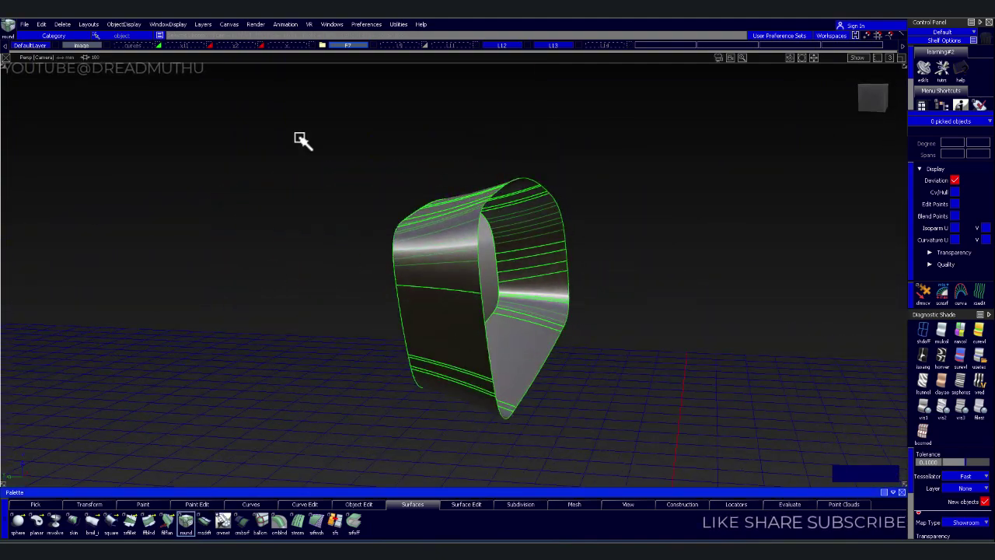
- Undo the initial 2.0 round and round the recess floor edges at 5.0 radius, G2 curvature
mouse_move(301, 140)
mouse_down()
mouse_move(477, 399)
mouse_move(558, 420)
mouse_up()
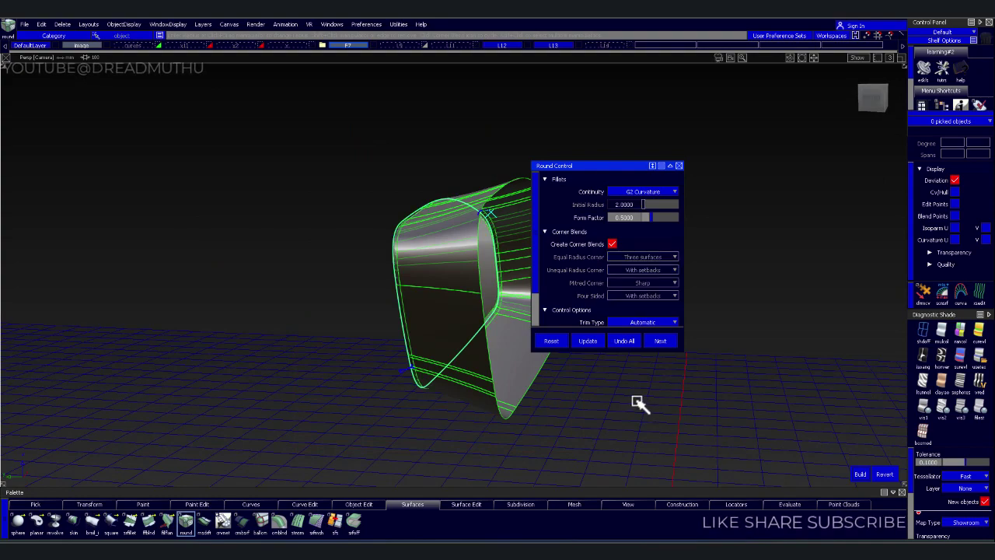
scroll(477, 351, up, 5)
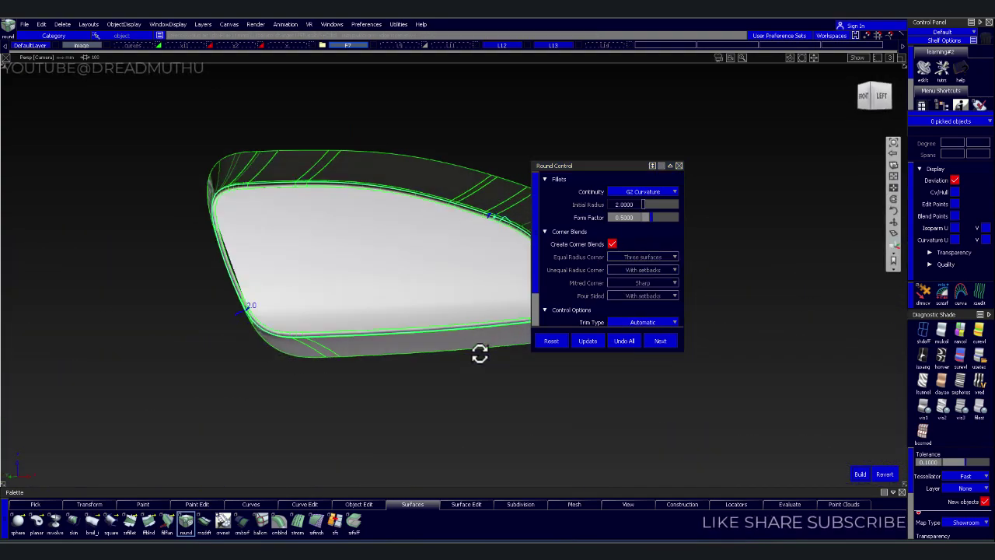
scroll(455, 258, up, 5)
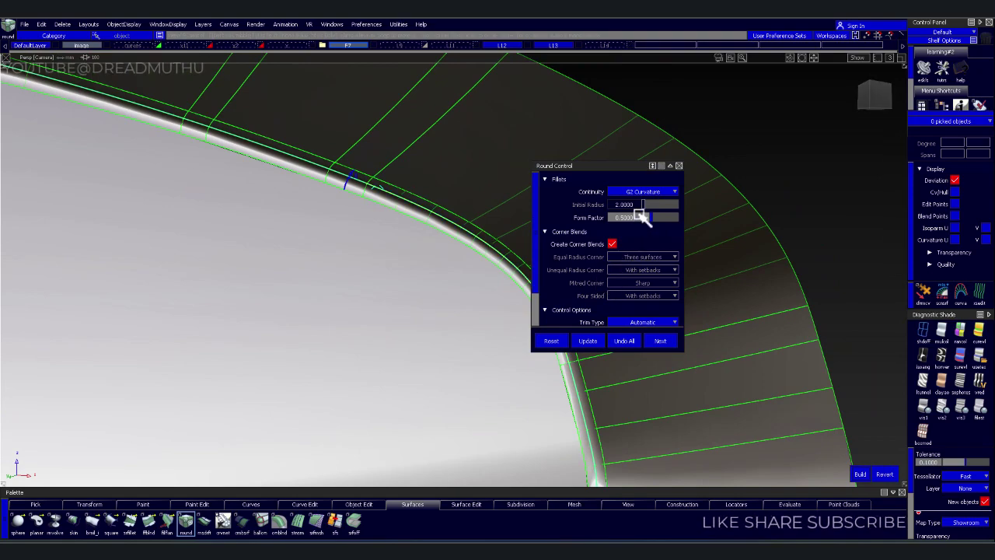
click(626, 340)
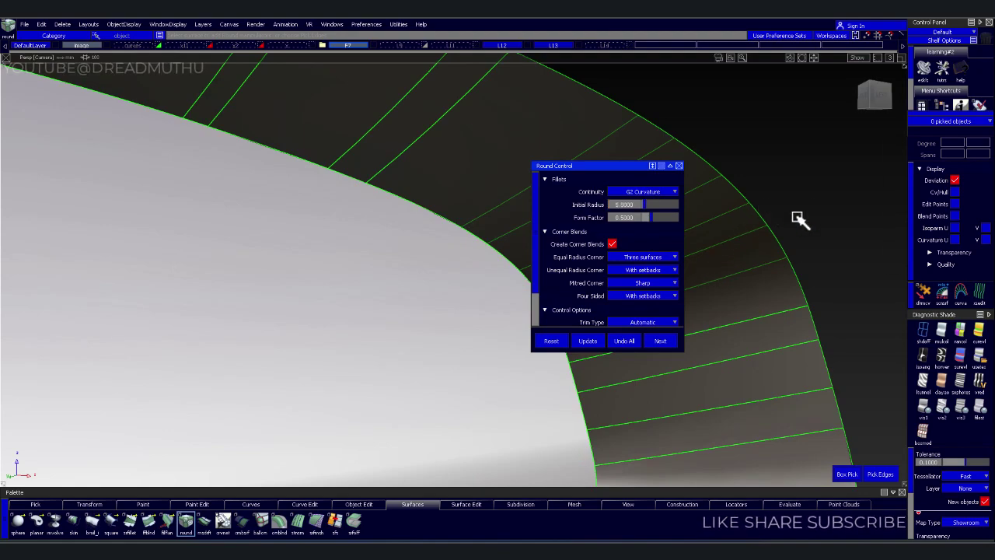
scroll(799, 220, down, 5)
drag(156, 127, 635, 441)
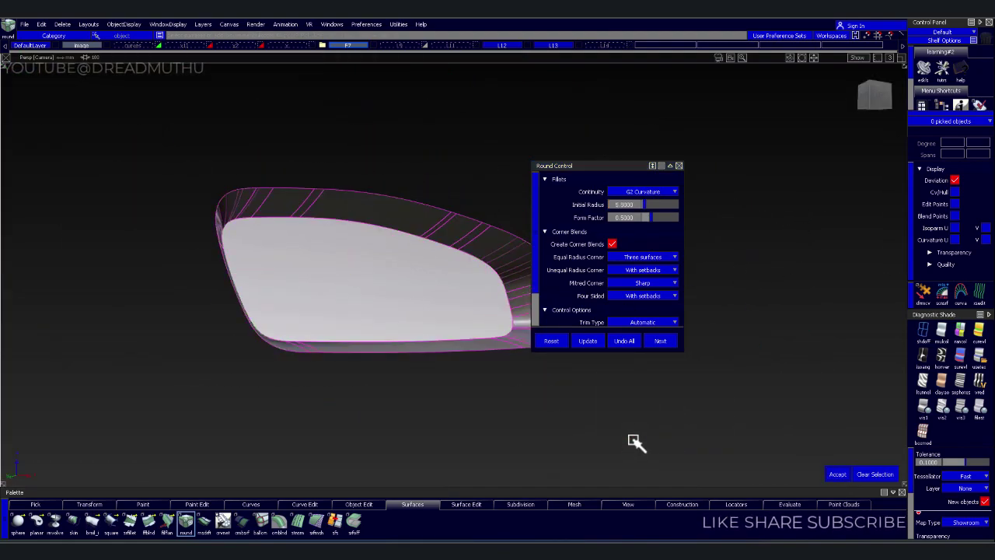
key(Return)
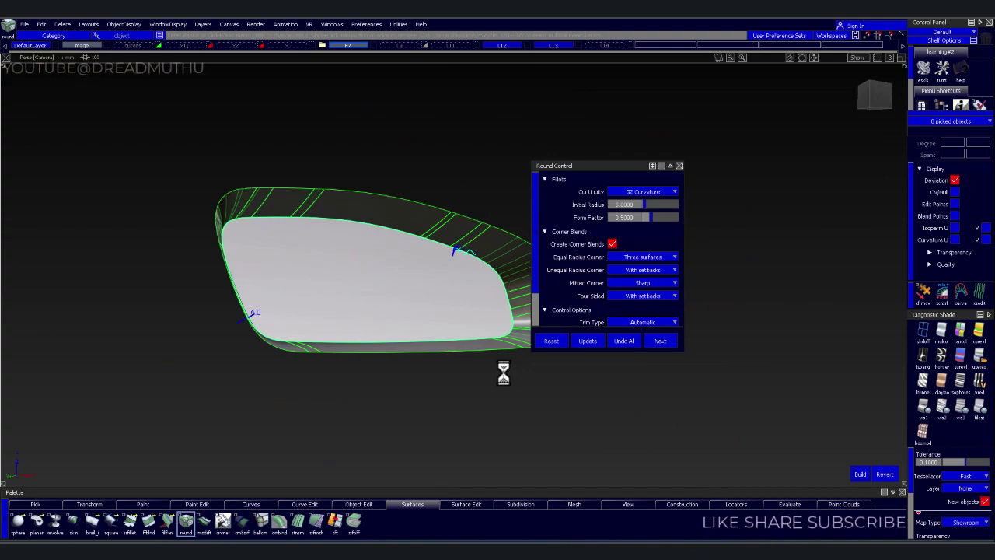
mouse_move(503, 381)
alt+shift+mouse_down()
mouse_move(438, 396)
mouse_move(268, 342)
mouse_move(313, 308)
mouse_move(422, 340)
alt+shift+mouse_up()
scroll(438, 396, up, 5)
scroll(419, 358, down, 3)
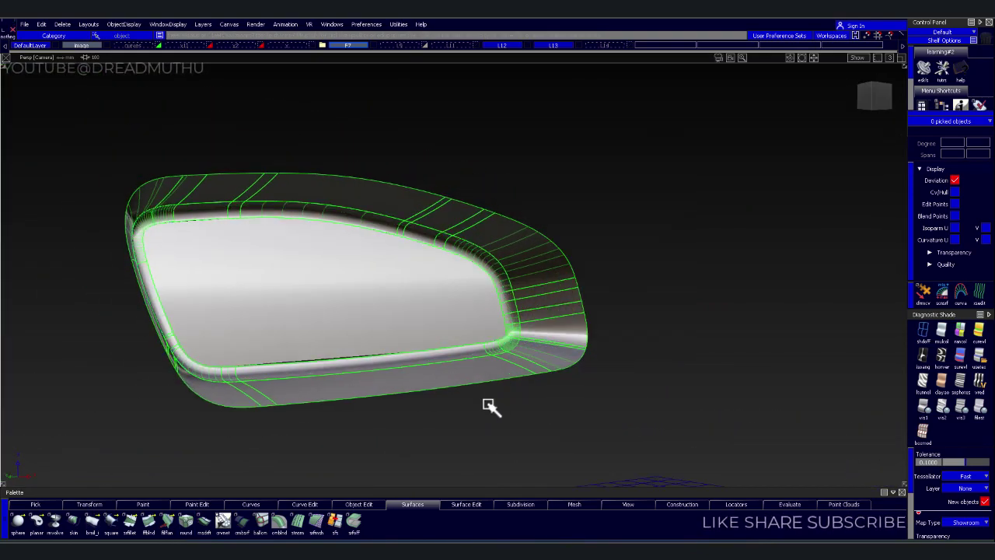
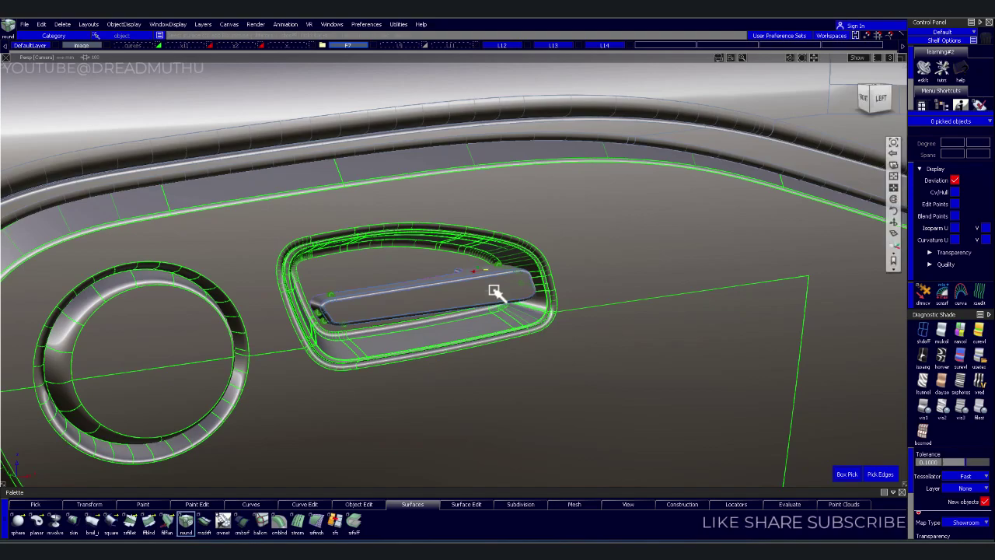
- Inspect the 5.0 G2 round on the handle edges, accept it, and pick the adjacent rail surface
mouse_move(419, 253)
alt+shift+mouse_down()
mouse_move(435, 286)
mouse_move(338, 329)
mouse_move(422, 295)
alt+shift+mouse_up()
alt+shift+right_drag(422, 295, 505, 295)
mouse_move(505, 296)
alt+shift+mouse_down()
mouse_move(422, 283)
mouse_move(518, 269)
mouse_move(414, 266)
mouse_move(417, 276)
mouse_move(382, 267)
mouse_move(471, 277)
mouse_move(240, 233)
mouse_move(333, 248)
mouse_move(396, 291)
alt+shift+mouse_up()
alt+shift+right_drag(396, 291, 394, 309)
mouse_move(395, 310)
alt+shift+mouse_down()
mouse_move(395, 296)
mouse_move(339, 290)
mouse_move(384, 277)
mouse_move(353, 282)
mouse_move(408, 287)
mouse_move(396, 309)
mouse_move(381, 294)
mouse_move(393, 286)
mouse_move(464, 329)
mouse_move(539, 335)
mouse_move(453, 327)
mouse_move(497, 321)
alt+shift+mouse_up()
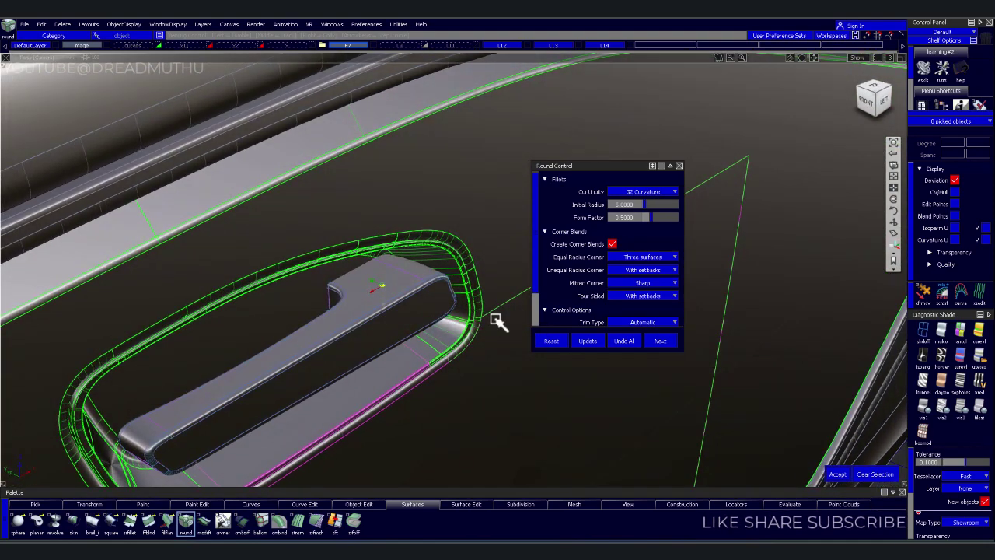
key(Escape)
click(467, 330)
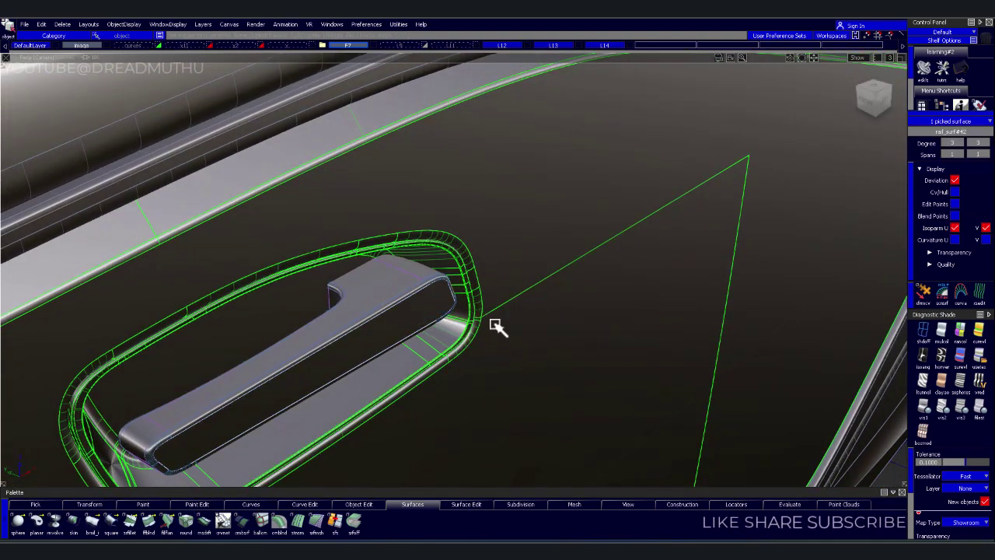
- Delete the unwanted surface beside the handle recess and clear the selection
mouse_move(555, 349)
alt+shift+mouse_down()
mouse_move(595, 382)
mouse_move(639, 362)
mouse_move(751, 435)
alt+shift+mouse_up()
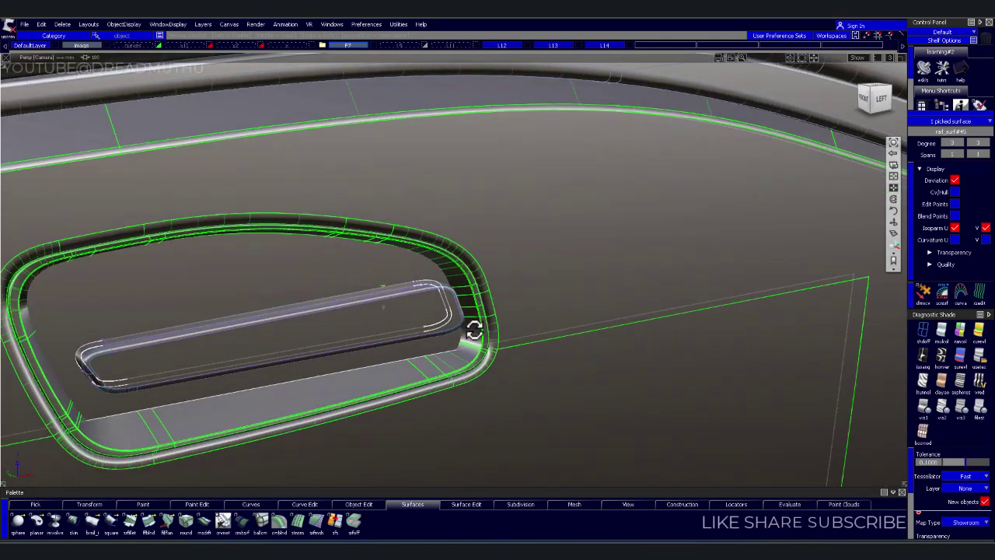
alt+shift+drag(472, 329, 406, 322)
alt+shift+right_drag(407, 322, 418, 327)
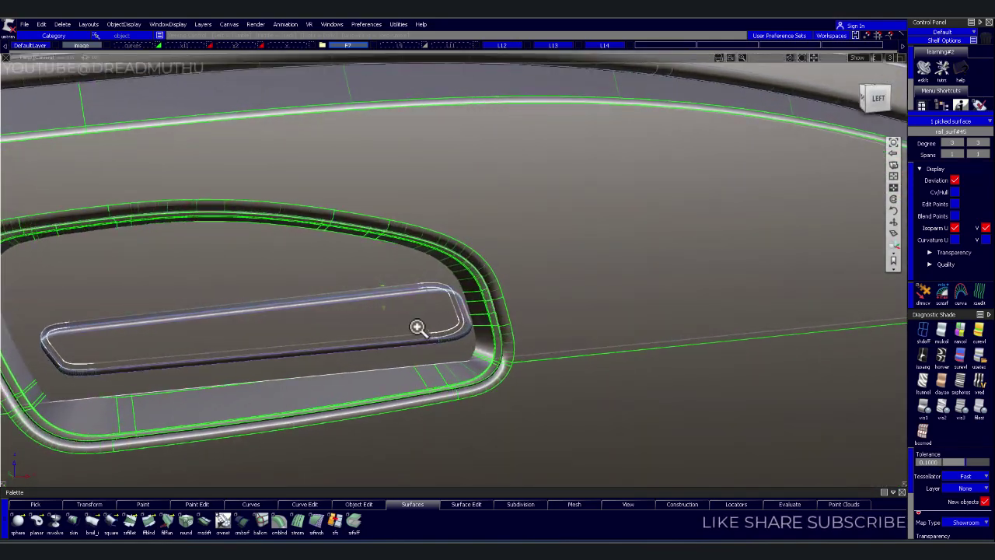
mouse_move(417, 327)
alt+shift+mouse_down()
mouse_move(455, 322)
mouse_move(446, 337)
mouse_move(329, 311)
mouse_move(307, 258)
mouse_move(411, 284)
mouse_move(437, 311)
alt+shift+mouse_up()
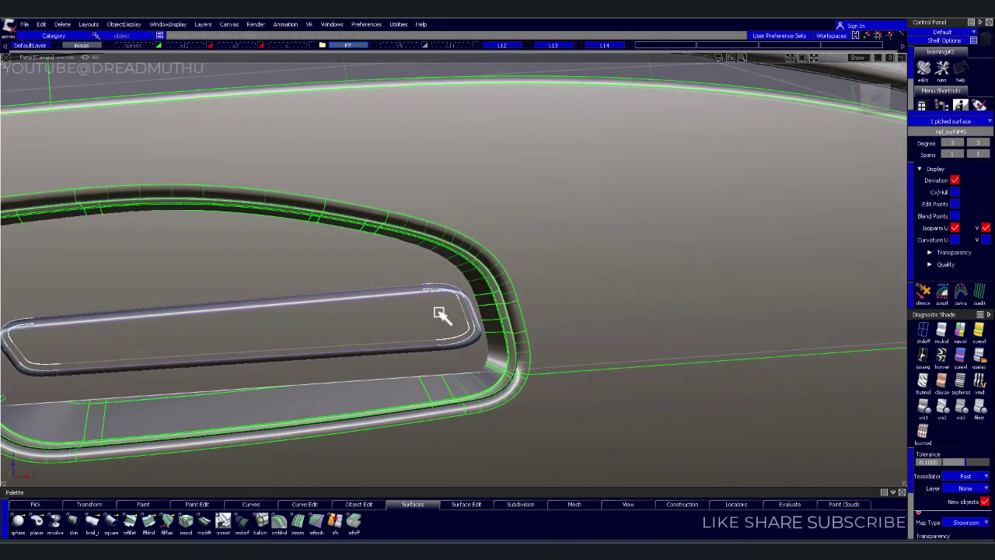
key(Delete)
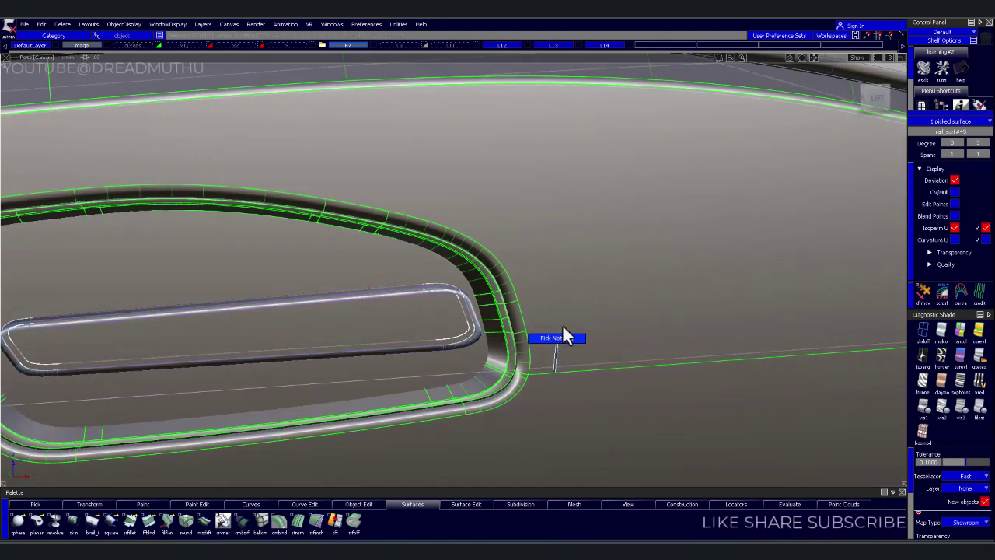
click(564, 336)
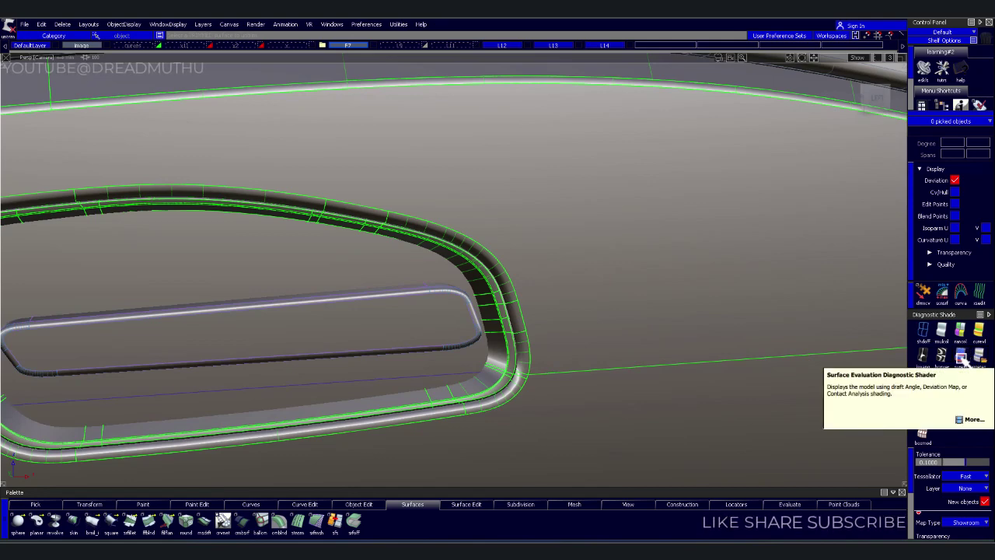
- Compare the handle outline with the reference photo in wireframe Left view, then return to shaded
click(923, 331)
click(891, 109)
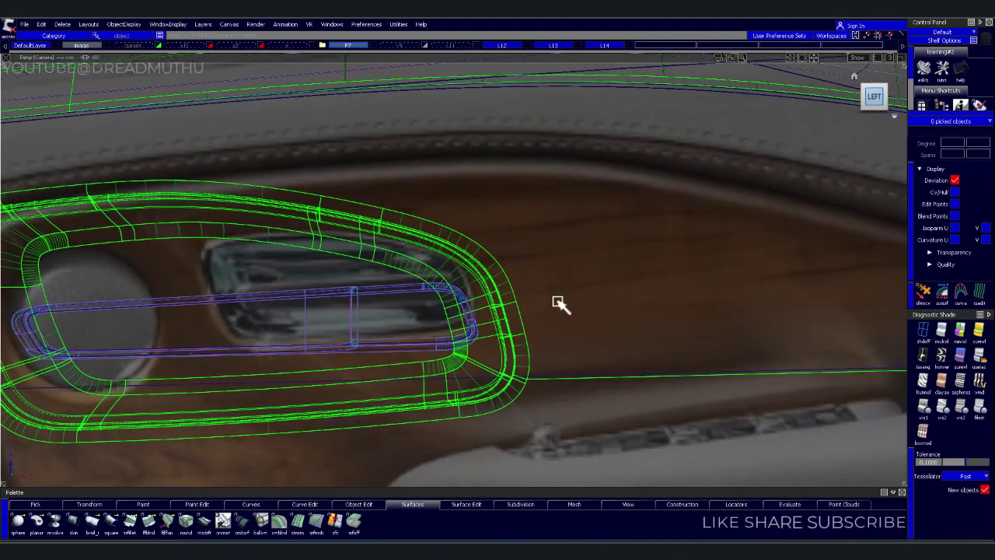
scroll(559, 304, up, 5)
scroll(666, 344, down, 2)
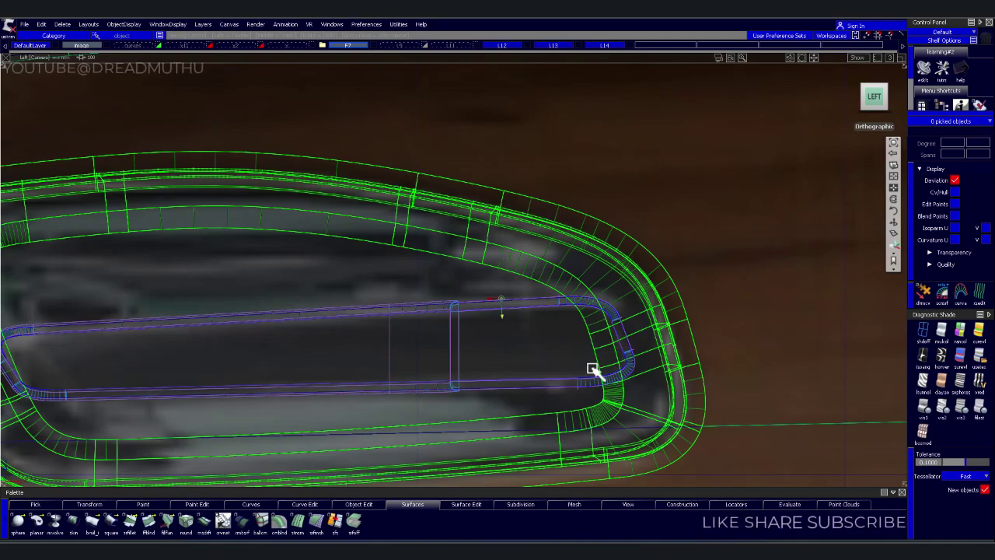
mouse_move(595, 405)
alt+shift+mouse_down()
mouse_move(640, 391)
mouse_move(726, 412)
mouse_move(591, 389)
mouse_move(539, 406)
mouse_move(633, 393)
mouse_move(639, 426)
alt+shift+mouse_up()
mouse_move(569, 325)
alt+shift+mouse_down()
mouse_move(493, 269)
mouse_move(434, 296)
alt+shift+mouse_up()
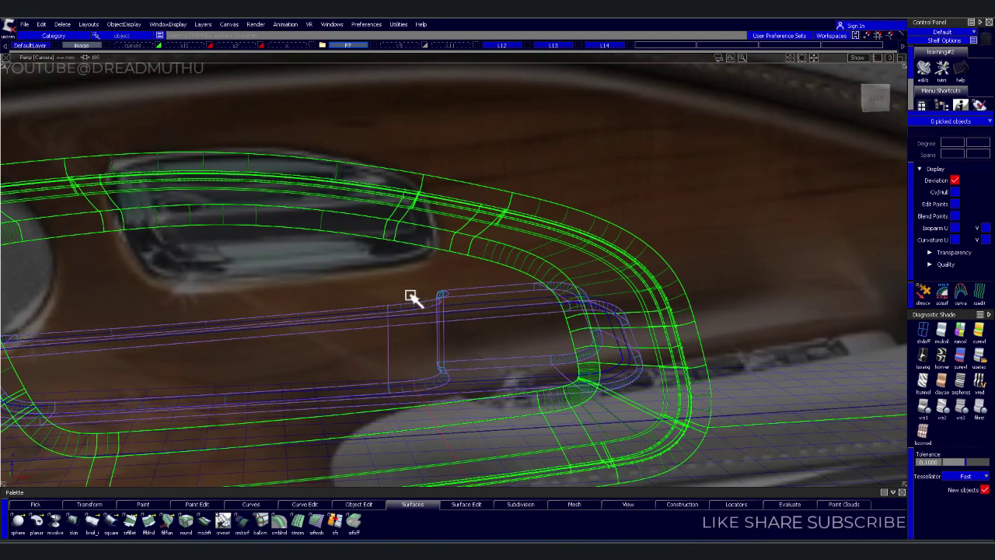
click(472, 284)
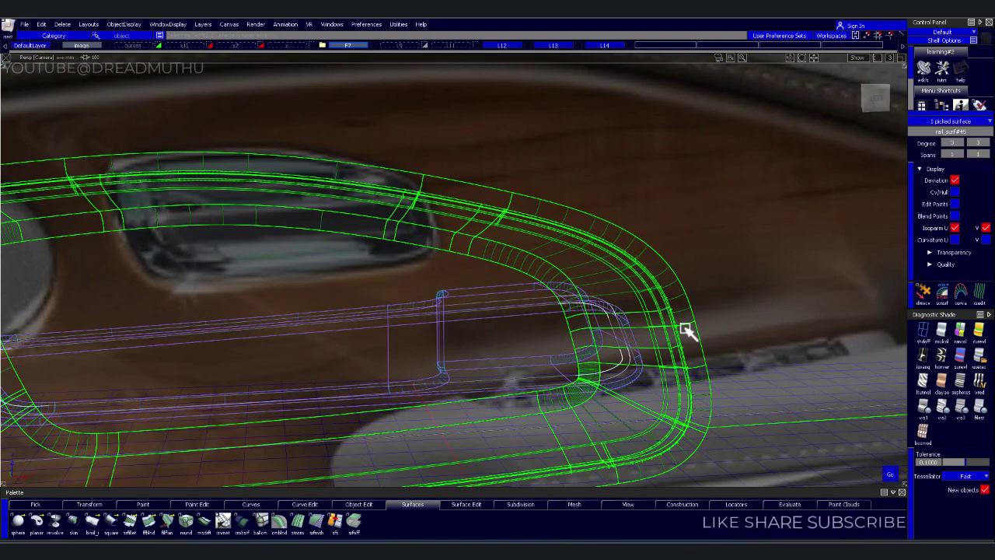
click(570, 338)
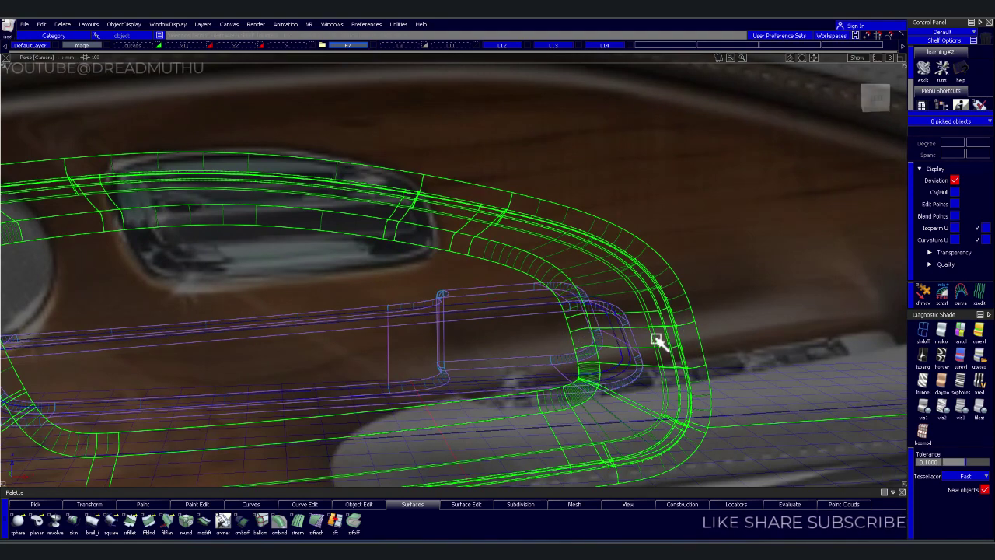
key(F3)
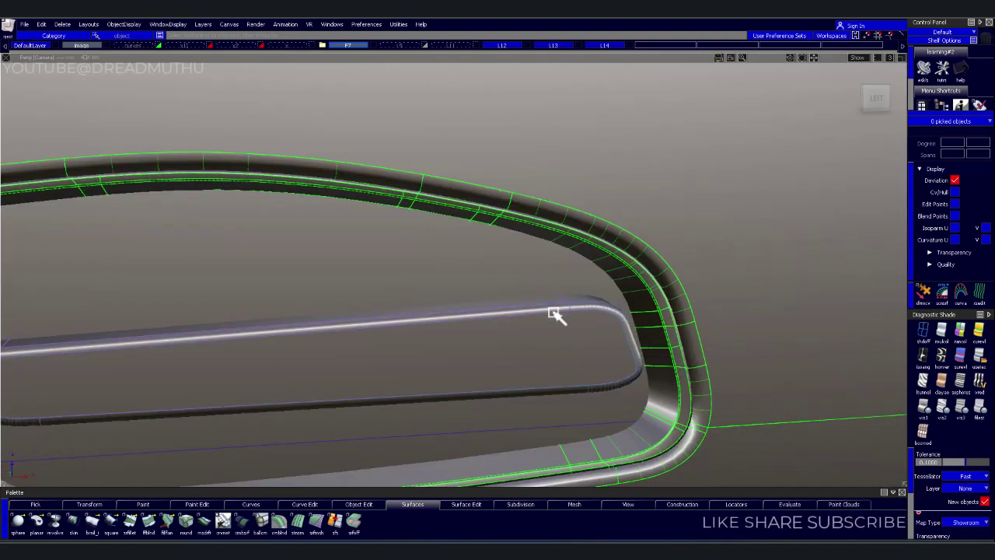
click(442, 271)
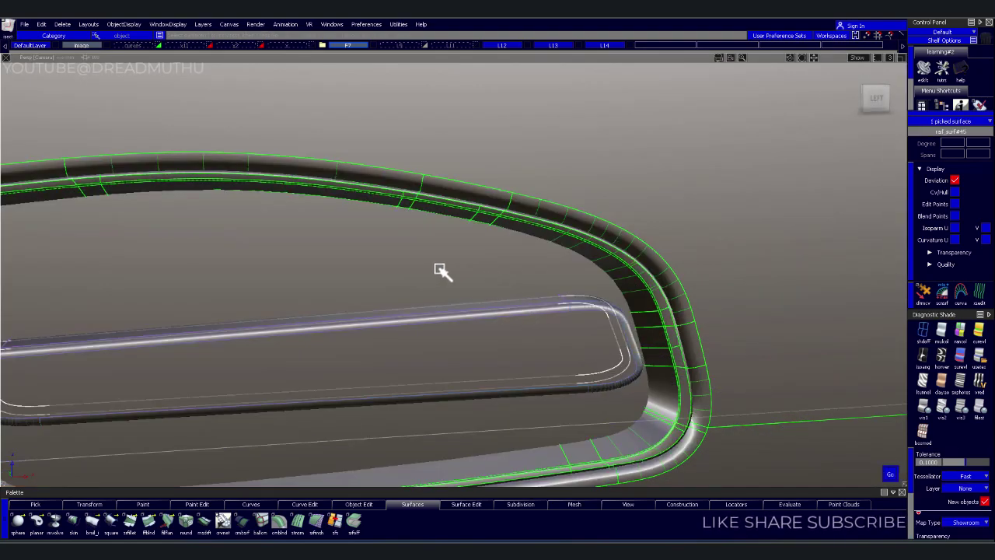
key(ctrl+shift+n)
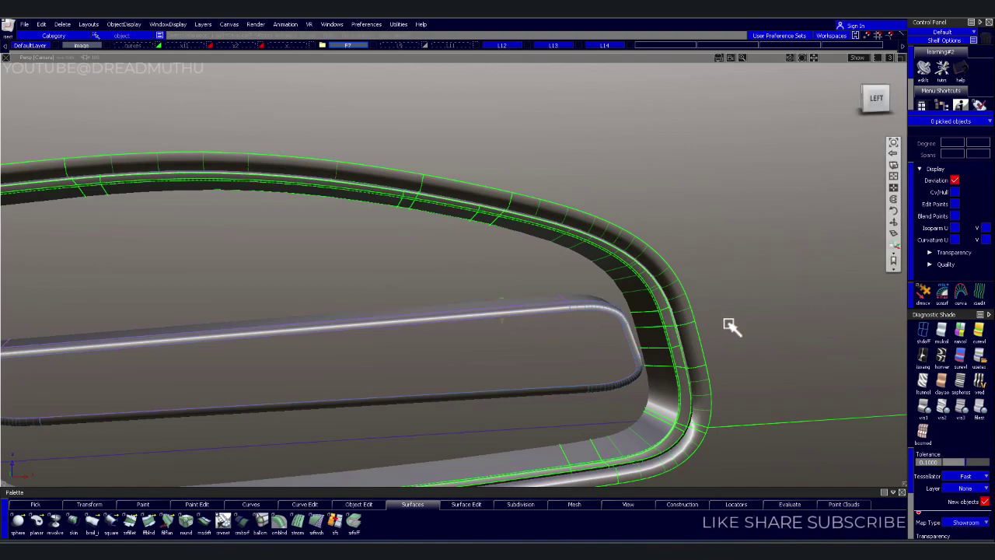
scroll(602, 325, down, 3)
mouse_move(609, 378)
mouse_down()
mouse_move(700, 472)
mouse_move(694, 441)
mouse_up()
scroll(614, 383, up, 2)
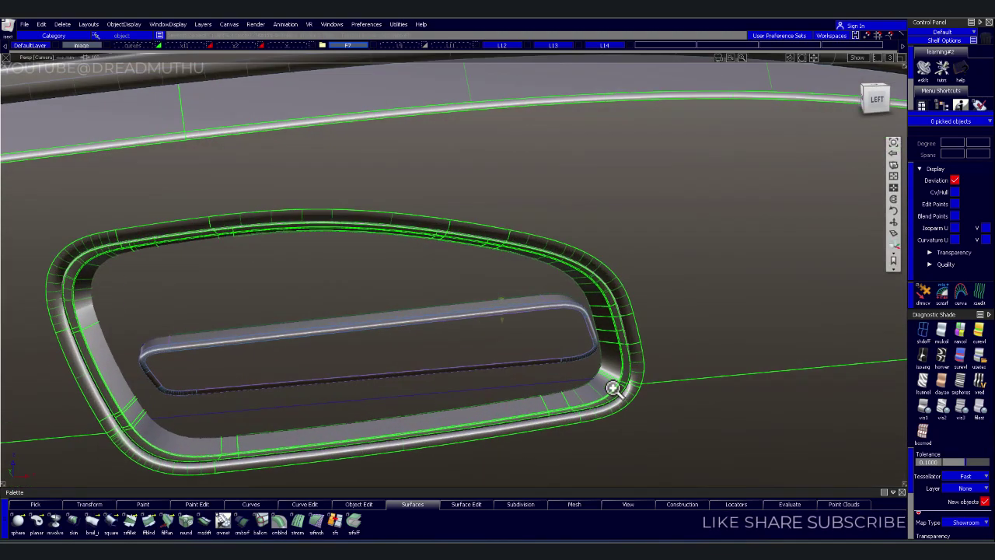
scroll(625, 379, up, 2)
scroll(613, 375, up, 2)
mouse_move(606, 371)
alt+shift+middle_down()
mouse_move(600, 344)
mouse_move(629, 349)
alt+shift+middle_up()
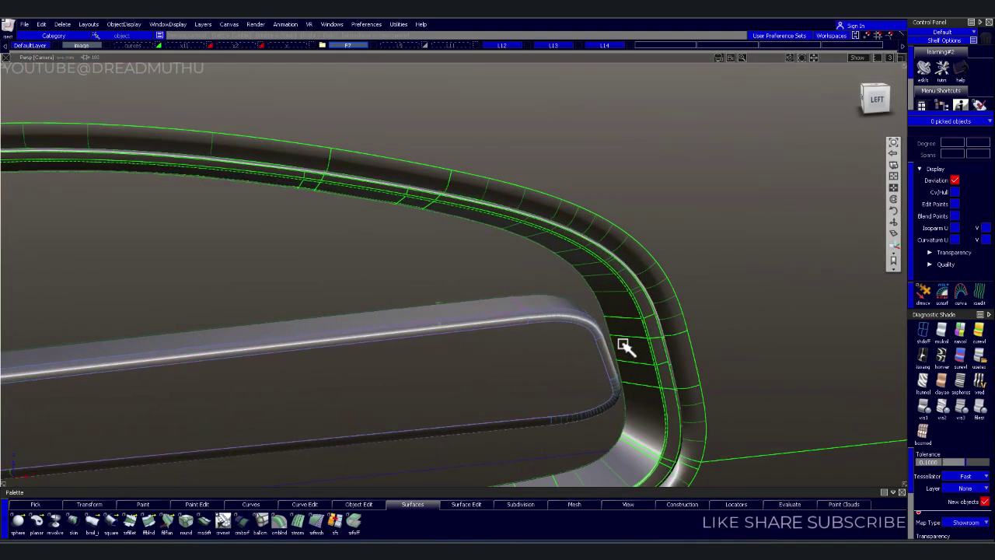
mouse_move(629, 349)
alt+shift+mouse_down()
mouse_move(585, 355)
mouse_move(523, 339)
mouse_move(691, 370)
mouse_move(672, 423)
alt+shift+mouse_up()
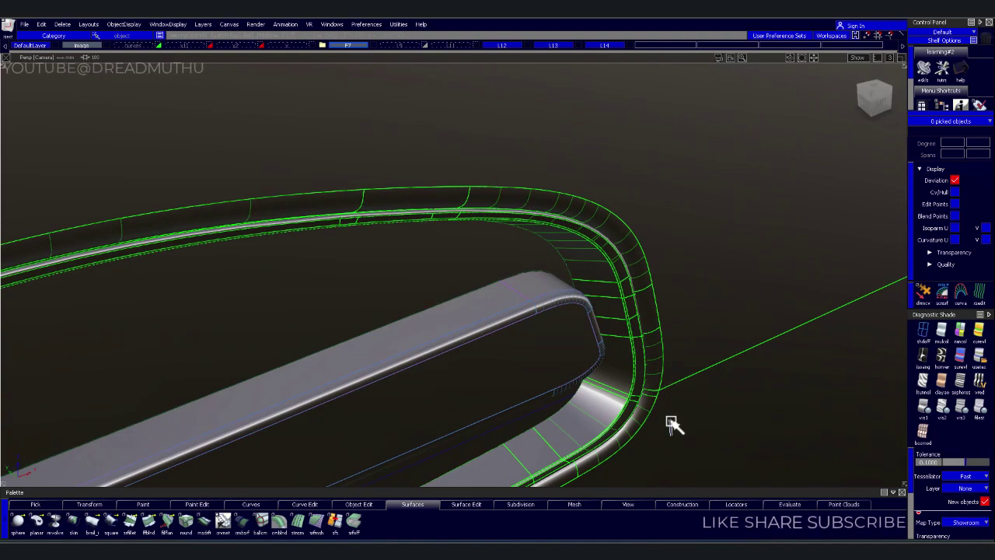
click(434, 265)
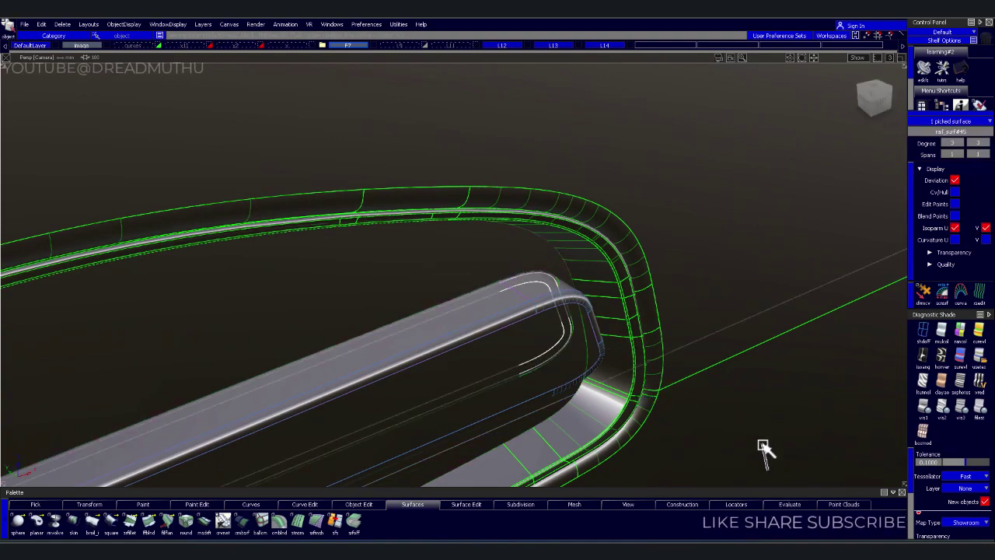
mouse_move(754, 411)
alt+shift+mouse_down()
mouse_move(691, 359)
mouse_move(502, 350)
mouse_move(483, 364)
mouse_move(562, 378)
mouse_move(533, 369)
mouse_move(579, 394)
alt+shift+mouse_up()
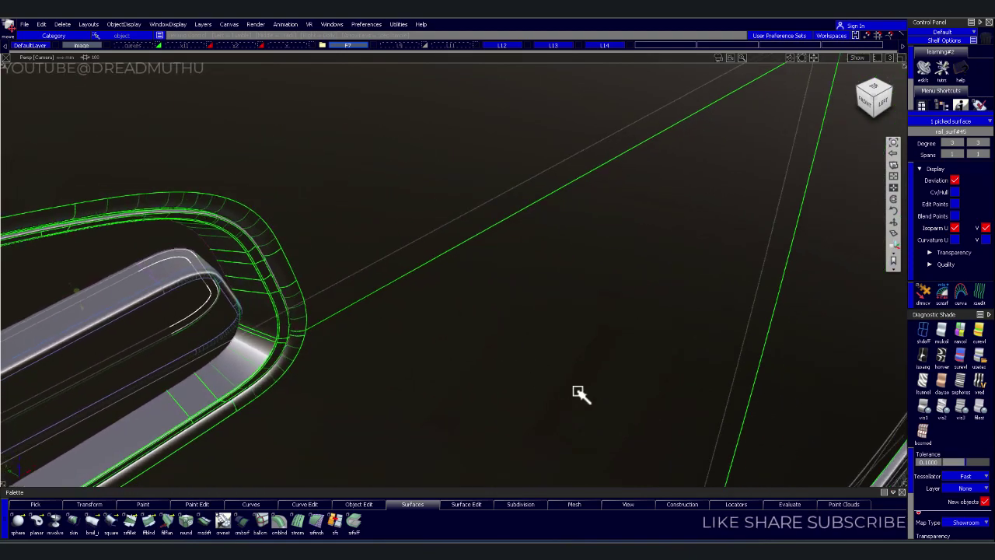
mouse_move(721, 404)
alt+shift+middle_down()
mouse_move(584, 389)
mouse_move(782, 428)
alt+shift+middle_up()
alt+shift+right_drag(781, 429, 582, 362)
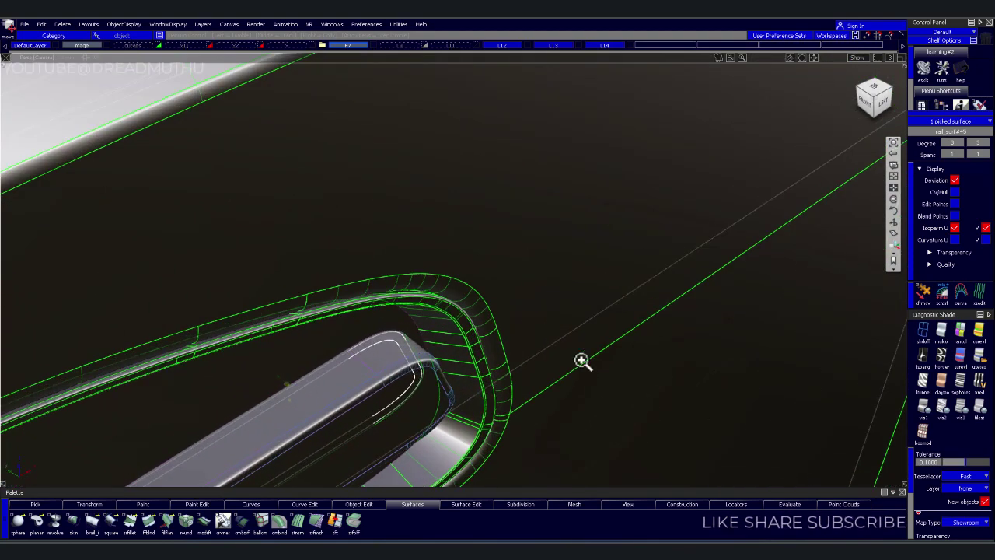
alt+shift+drag(582, 362, 519, 314)
alt+shift+middle_drag(519, 314, 542, 329)
mouse_move(542, 329)
alt+shift+right_down()
mouse_move(582, 366)
mouse_move(587, 388)
alt+shift+right_up()
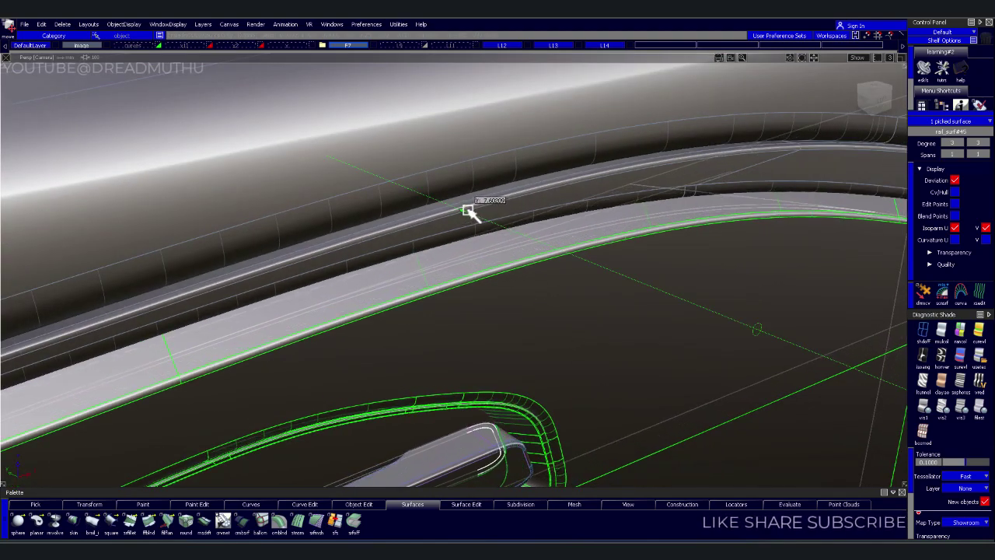
- Rebuild the lower handle rail surface from a new isoparm on the upper trim, checking it in Left view
mouse_move(499, 289)
alt+shift+mouse_down()
mouse_move(296, 239)
mouse_move(351, 248)
alt+shift+mouse_up()
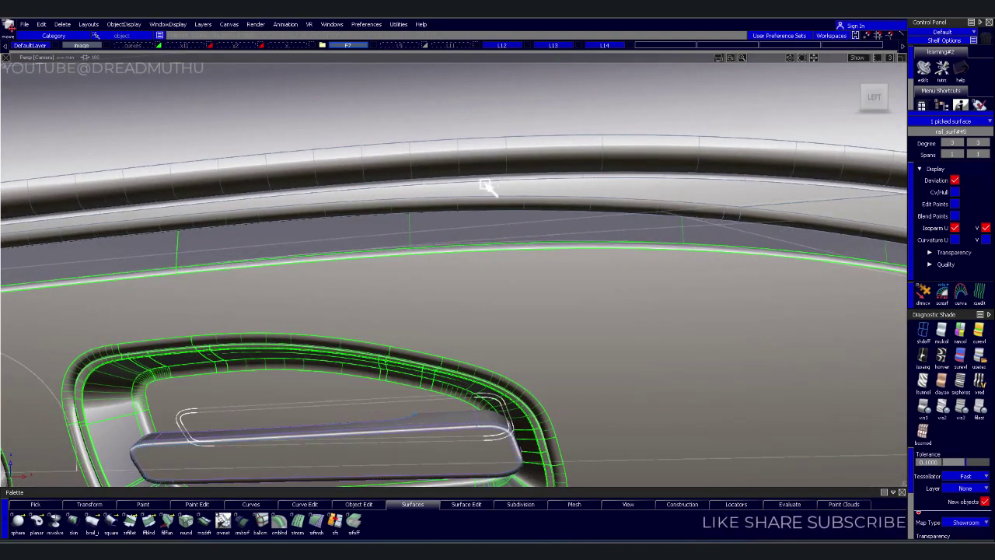
mouse_move(482, 195)
alt+shift+mouse_down()
mouse_move(473, 213)
mouse_move(487, 217)
alt+shift+mouse_up()
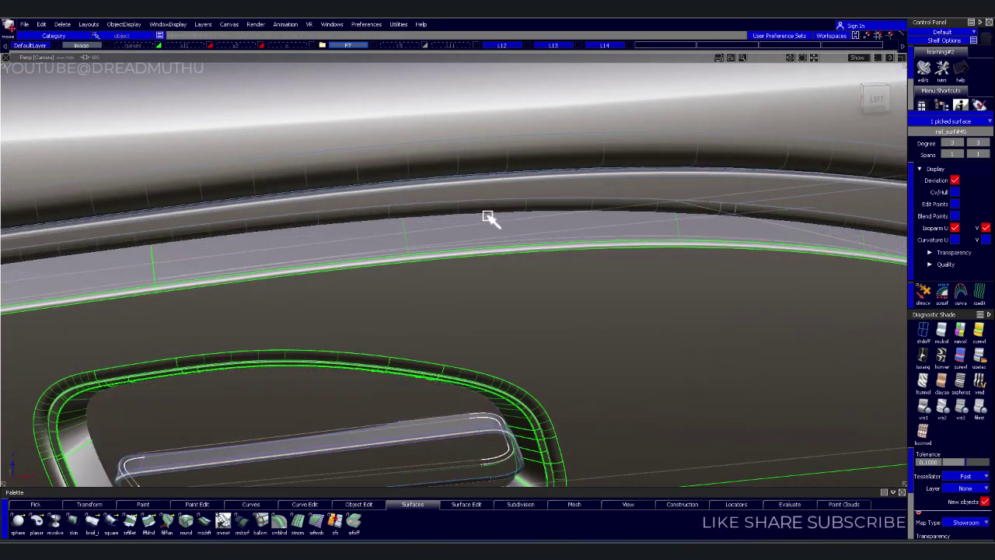
click(491, 161)
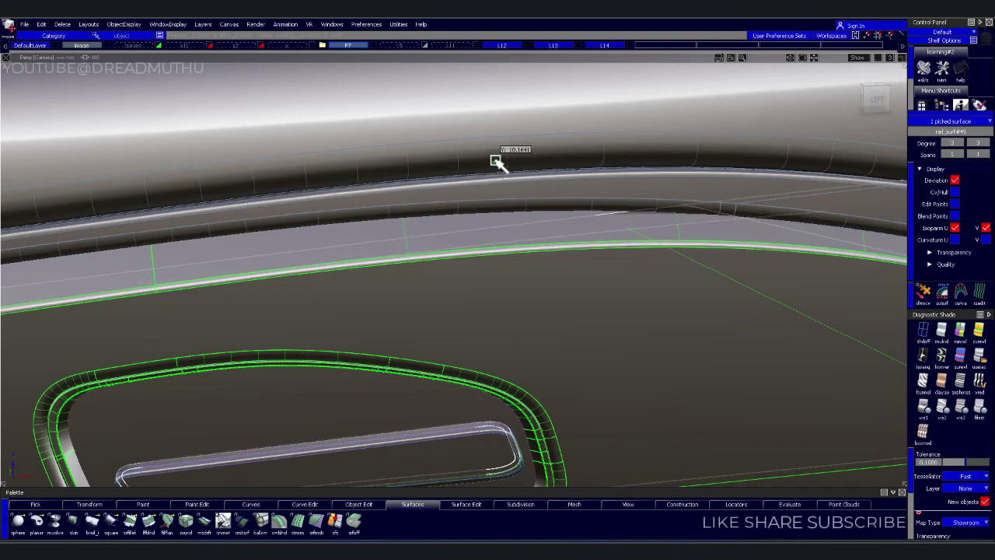
mouse_move(497, 171)
alt+shift+mouse_down()
mouse_move(479, 192)
mouse_move(615, 191)
mouse_move(599, 167)
alt+shift+mouse_up()
click(536, 138)
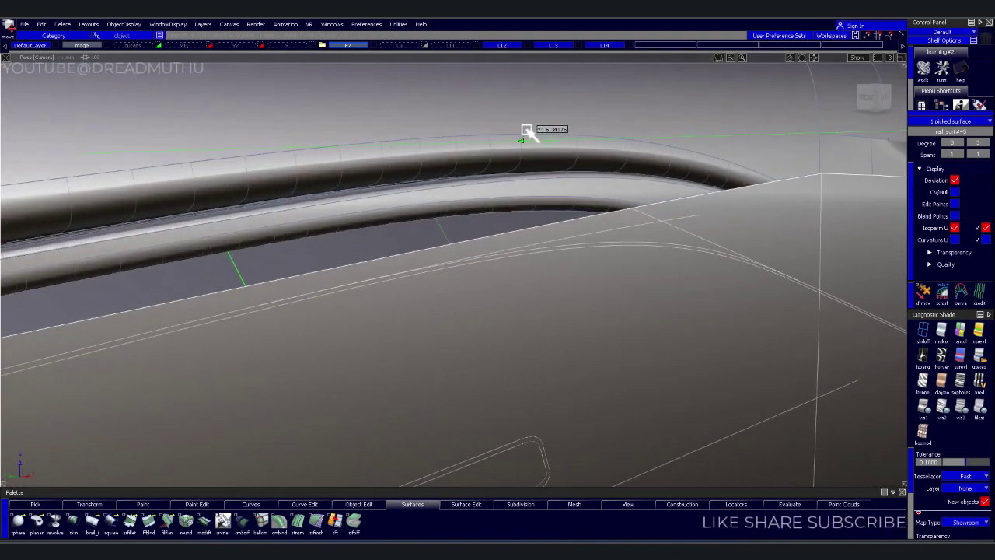
click(500, 127)
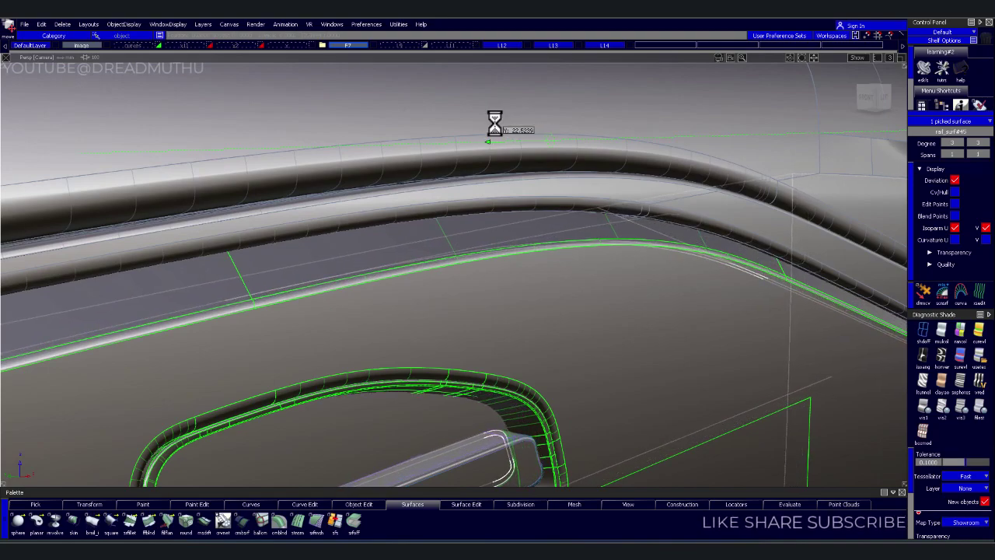
mouse_move(506, 135)
alt+shift+mouse_down()
mouse_move(303, 269)
mouse_move(318, 233)
mouse_move(373, 247)
alt+shift+mouse_up()
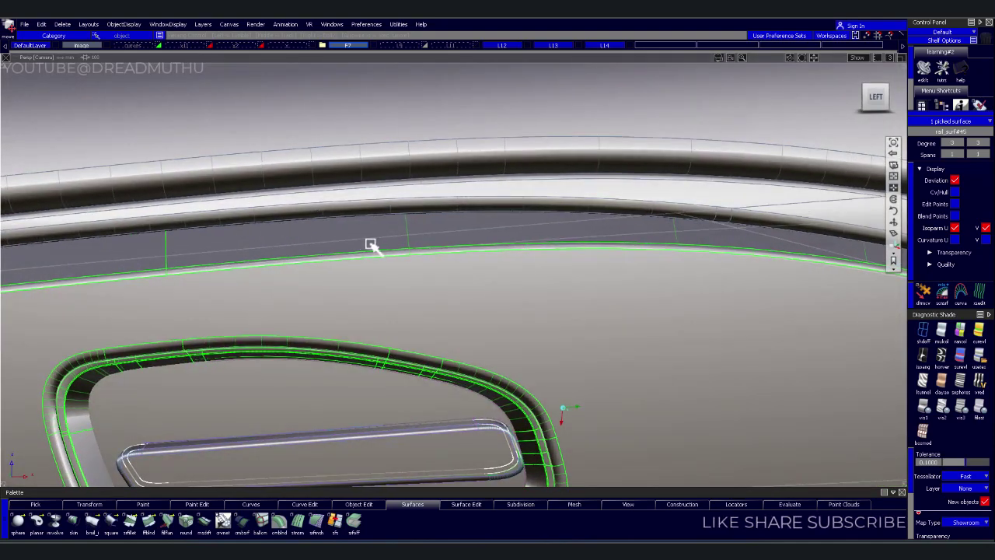
click(886, 107)
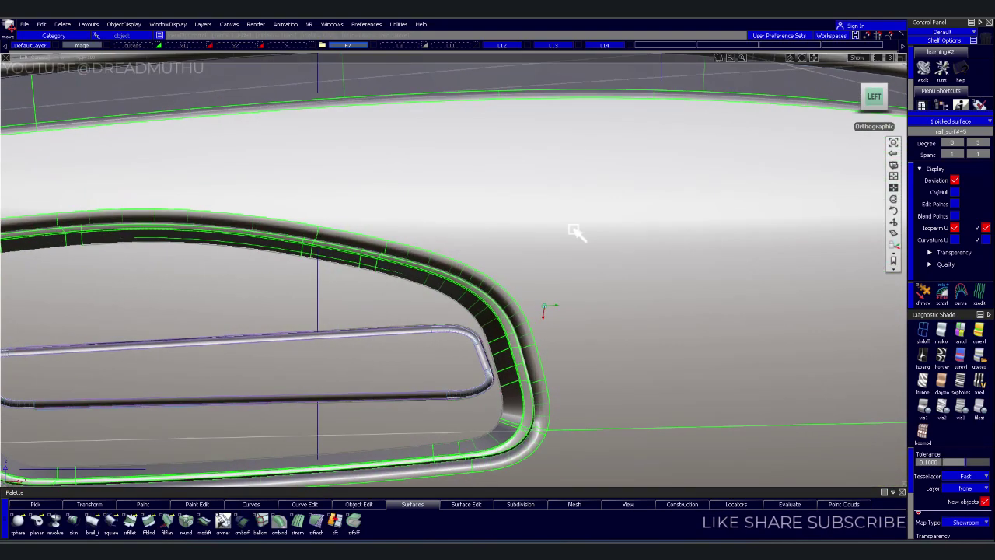
mouse_move(573, 230)
alt+shift+mouse_down()
mouse_move(522, 300)
mouse_move(702, 309)
mouse_move(797, 285)
mouse_move(612, 273)
mouse_move(583, 262)
mouse_move(774, 240)
mouse_move(722, 275)
alt+shift+mouse_up()
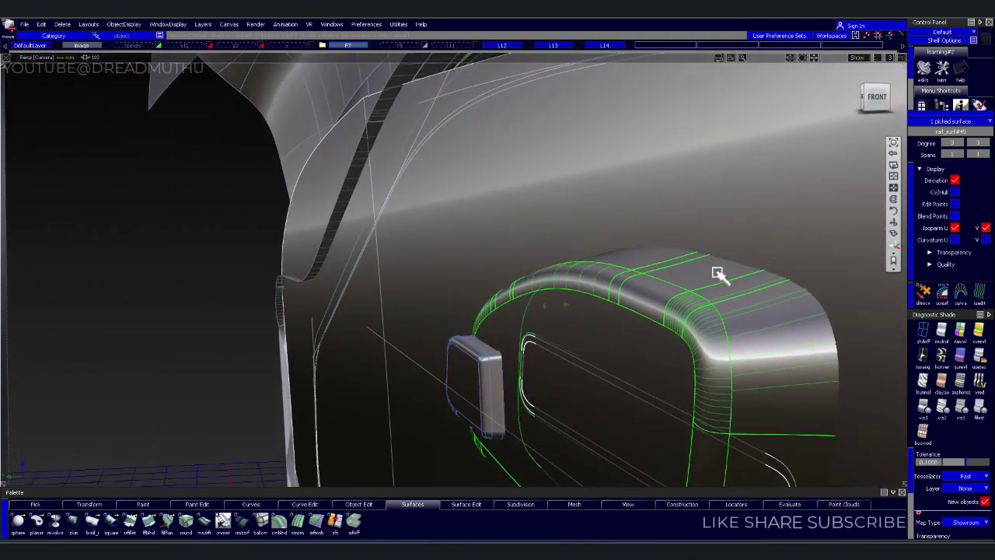
- Deselect the rail surface, show the reference image layer, and turn the view toward the armrest block
mouse_move(500, 387)
alt+shift+mouse_down()
mouse_move(461, 349)
mouse_move(657, 366)
mouse_move(816, 437)
mouse_move(846, 408)
mouse_move(815, 411)
mouse_move(604, 359)
mouse_move(276, 301)
mouse_move(145, 344)
mouse_move(502, 337)
mouse_move(441, 353)
mouse_move(426, 329)
alt+shift+mouse_up()
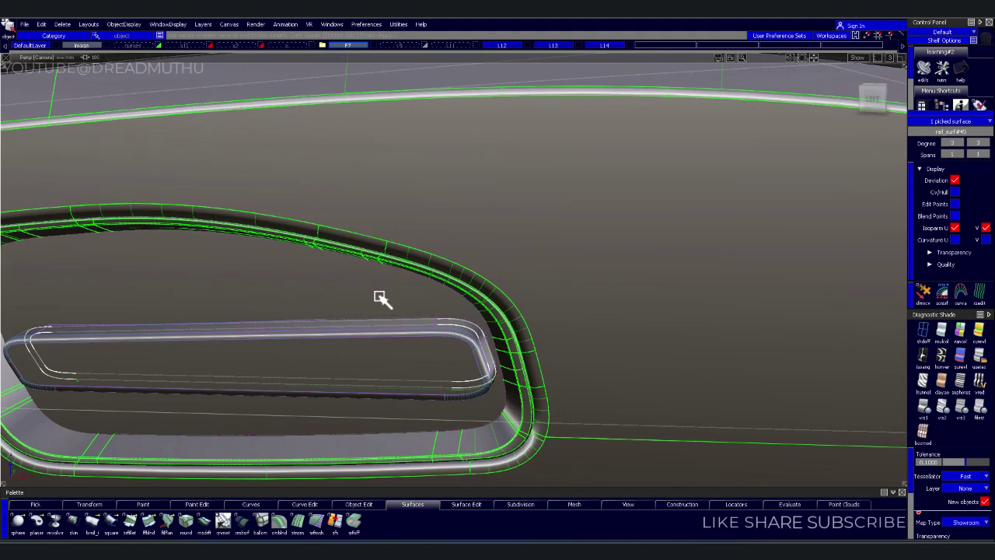
click(406, 315)
mouse_move(458, 340)
alt+shift+right_down()
mouse_move(475, 337)
mouse_move(459, 310)
mouse_move(491, 300)
mouse_move(433, 282)
alt+shift+right_up()
mouse_move(432, 282)
alt+shift+mouse_down()
mouse_move(415, 267)
mouse_move(327, 271)
mouse_move(323, 287)
alt+shift+mouse_up()
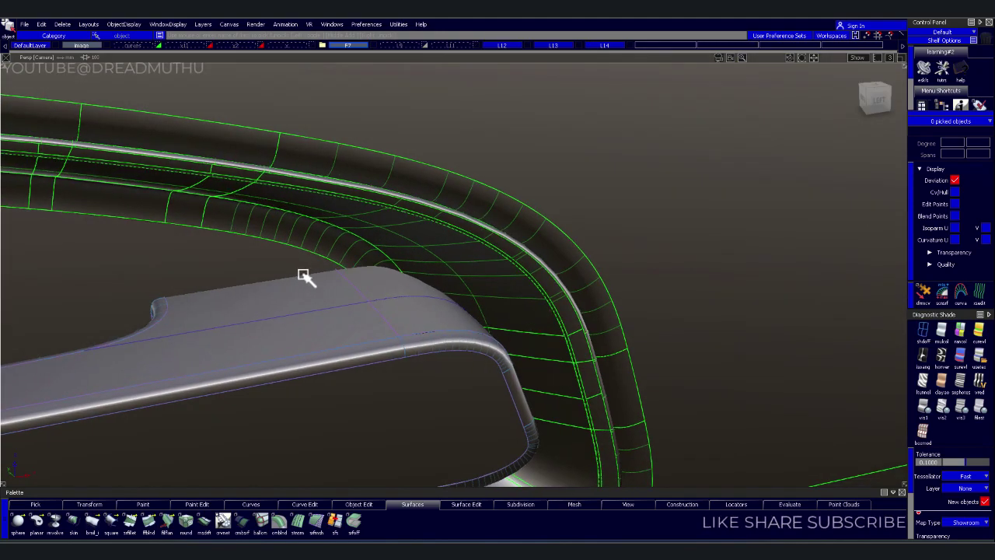
click(373, 46)
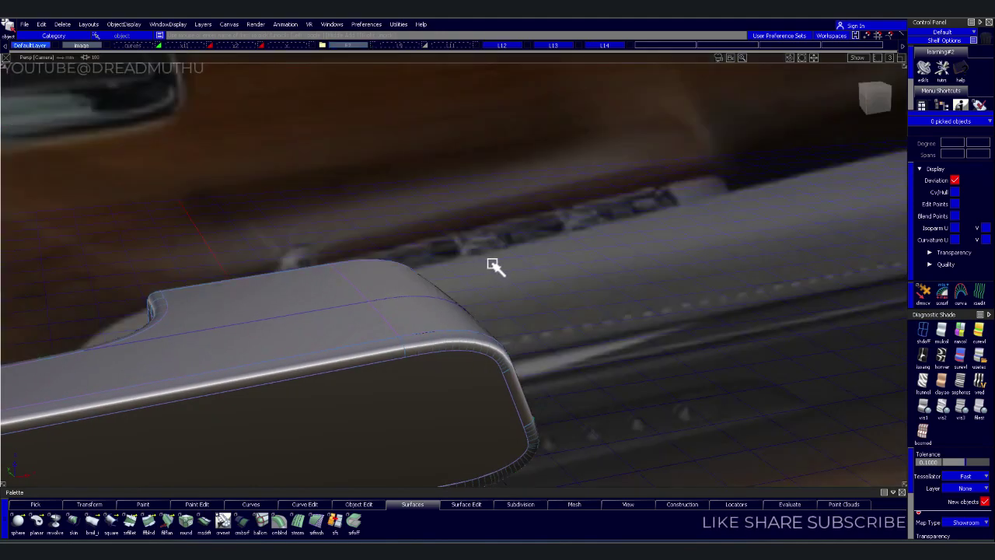
mouse_move(673, 86)
alt+shift+mouse_down()
mouse_move(456, 151)
mouse_move(673, 147)
mouse_move(657, 178)
mouse_move(464, 203)
mouse_move(506, 210)
mouse_move(473, 237)
alt+shift+mouse_up()
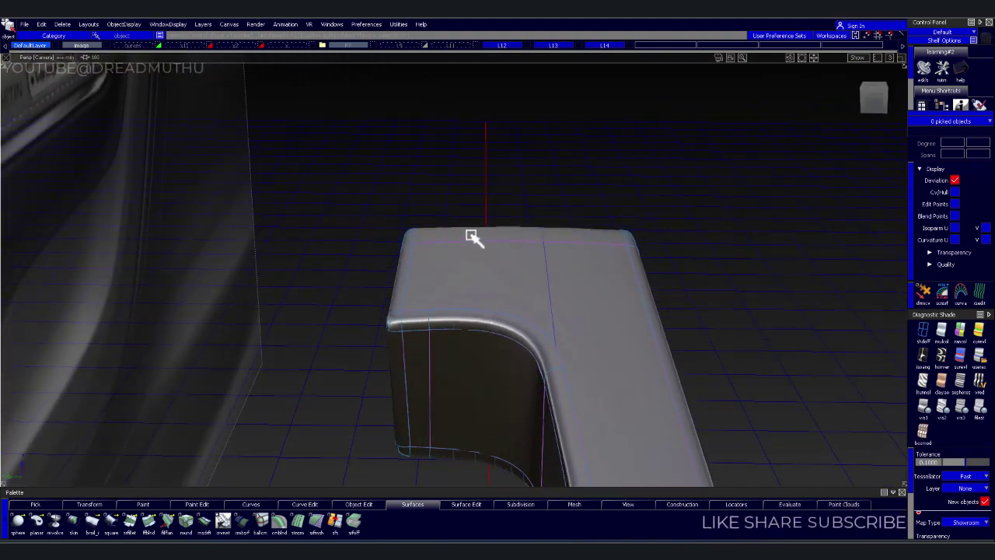
- Select the six armrest block surfaces, including the top, inner vertical and front faces
click(439, 280)
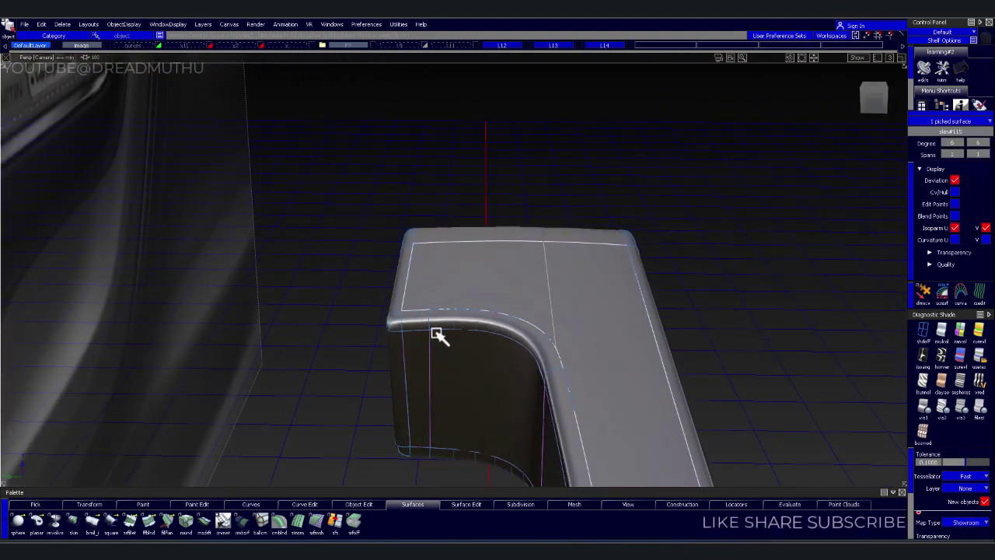
ctrl+shift+click(441, 278)
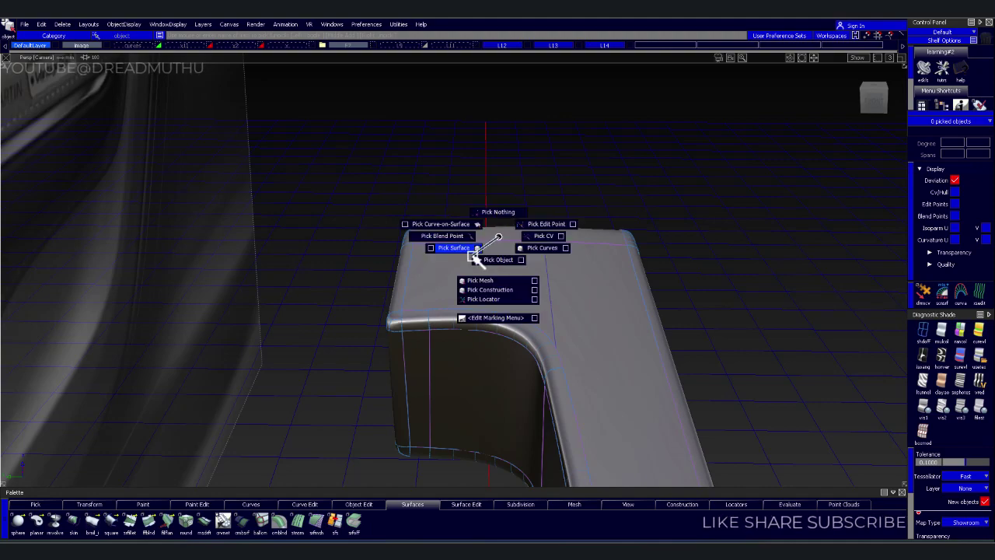
ctrl+shift+click(473, 260)
click(444, 278)
shift+click(422, 349)
mouse_move(422, 349)
alt+shift+mouse_down()
mouse_move(435, 411)
mouse_move(455, 234)
alt+shift+mouse_up()
shift+click(447, 194)
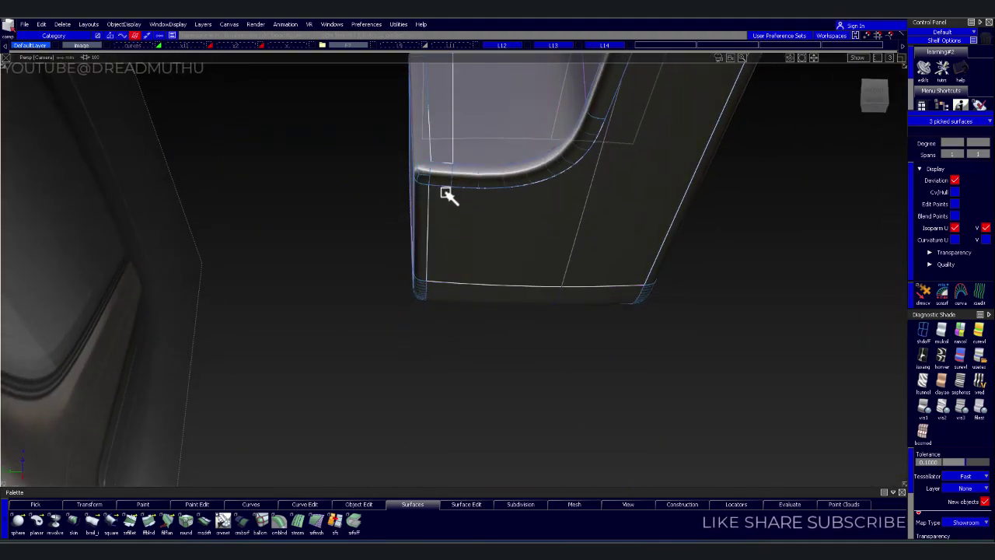
mouse_move(443, 179)
alt+shift+mouse_down()
mouse_move(464, 228)
mouse_move(479, 73)
mouse_move(486, 135)
mouse_move(474, 206)
mouse_move(451, 235)
mouse_move(618, 178)
mouse_move(573, 290)
mouse_move(573, 247)
mouse_move(761, 411)
mouse_move(645, 422)
mouse_move(780, 412)
mouse_move(559, 271)
alt+shift+mouse_up()
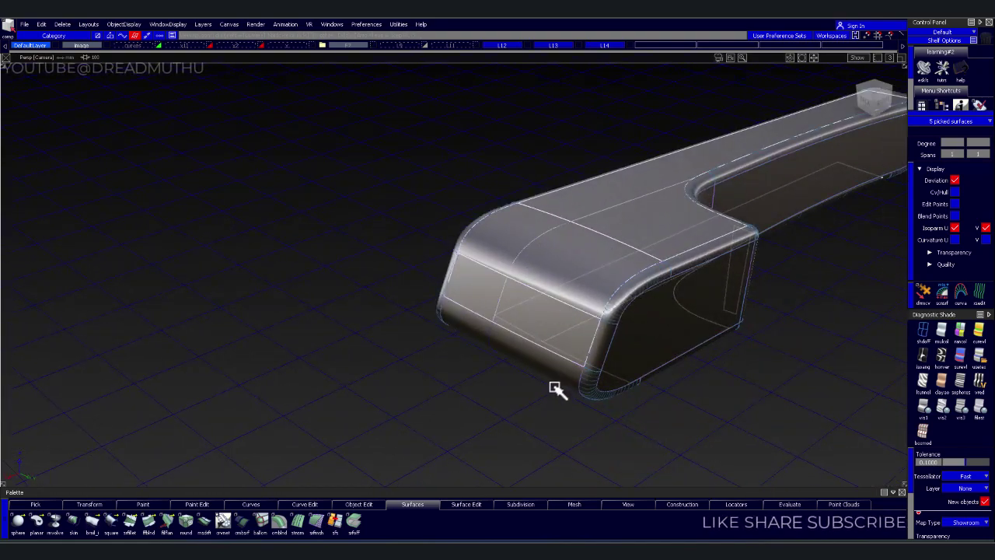
alt+shift+drag(555, 391, 538, 300)
shift+click(549, 338)
mouse_move(549, 337)
alt+shift+mouse_down()
mouse_move(645, 282)
mouse_move(510, 266)
mouse_move(259, 355)
mouse_move(332, 328)
mouse_move(269, 262)
mouse_move(276, 266)
alt+shift+mouse_up()
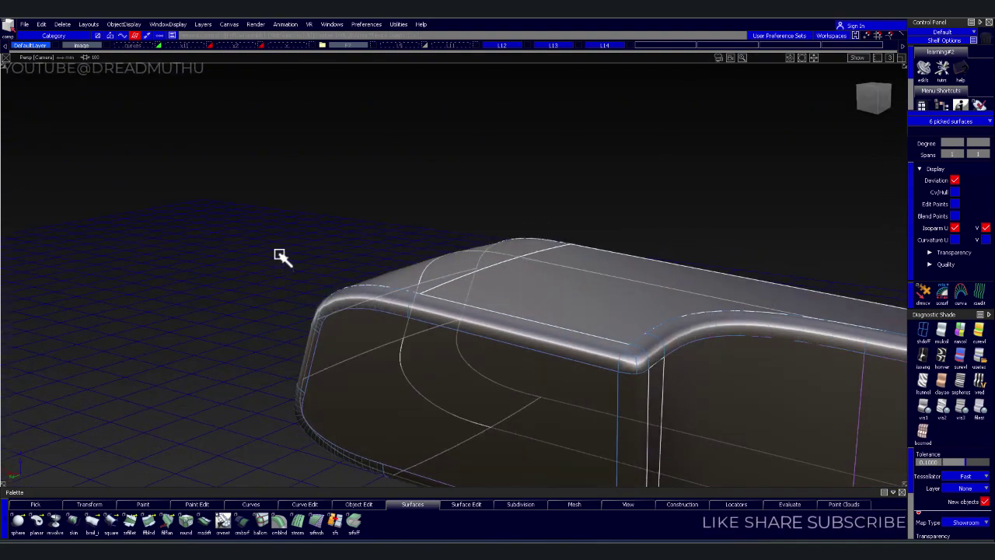
- Offset the picked block surfaces, then hide the original body surfaces
ctrl+shift+right_drag(280, 256, 260, 247)
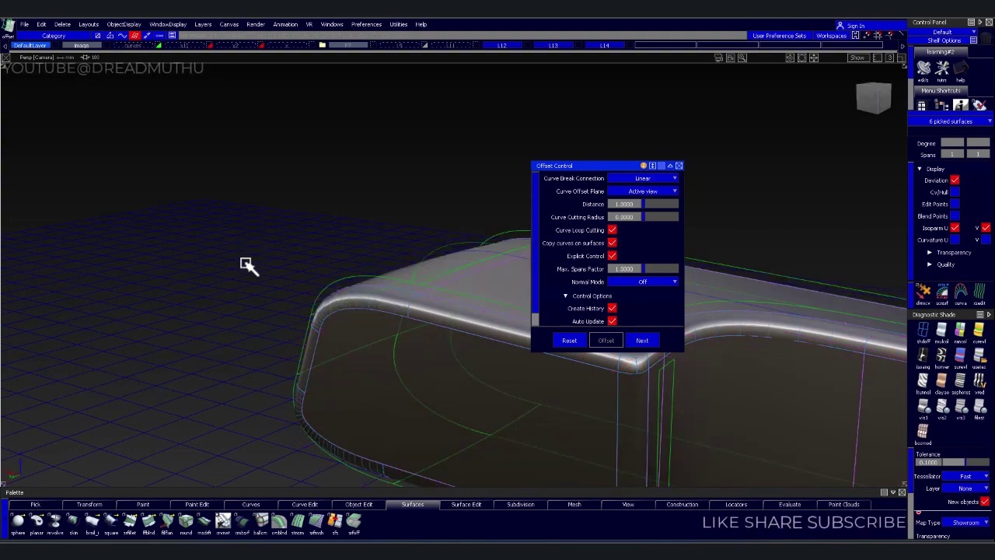
ctrl+shift+right_drag(274, 147, 274, 178)
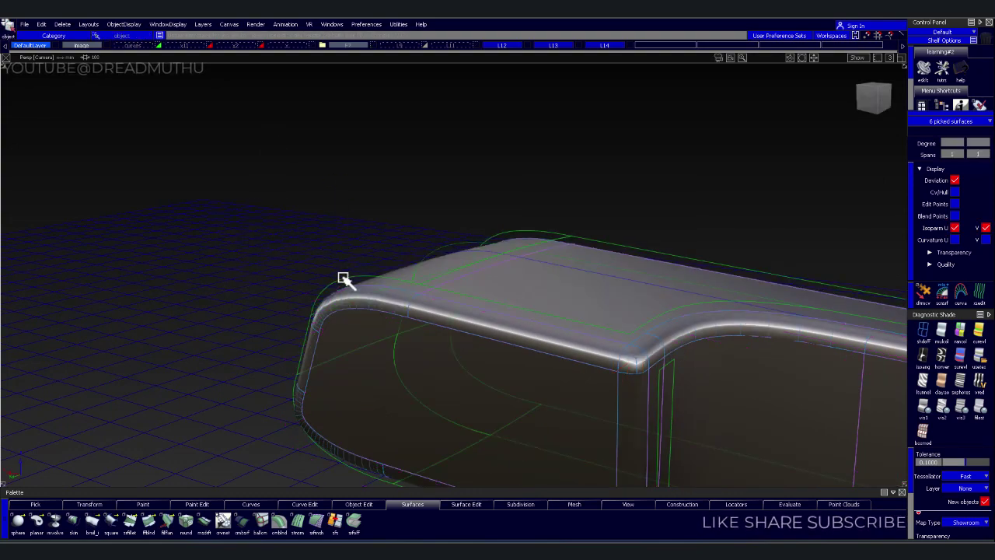
click(311, 217)
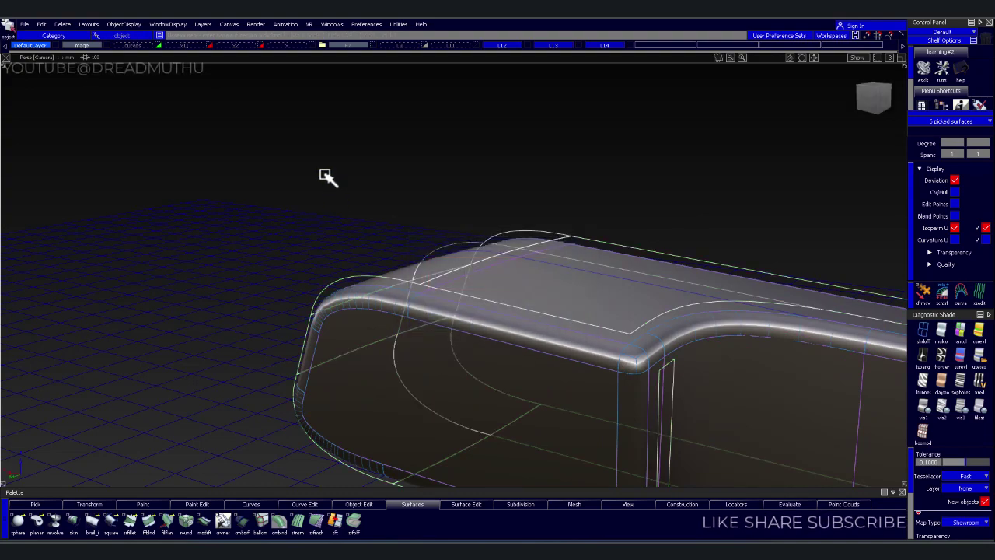
mouse_move(327, 178)
alt+shift+mouse_down()
mouse_move(304, 249)
mouse_move(349, 209)
alt+shift+mouse_up()
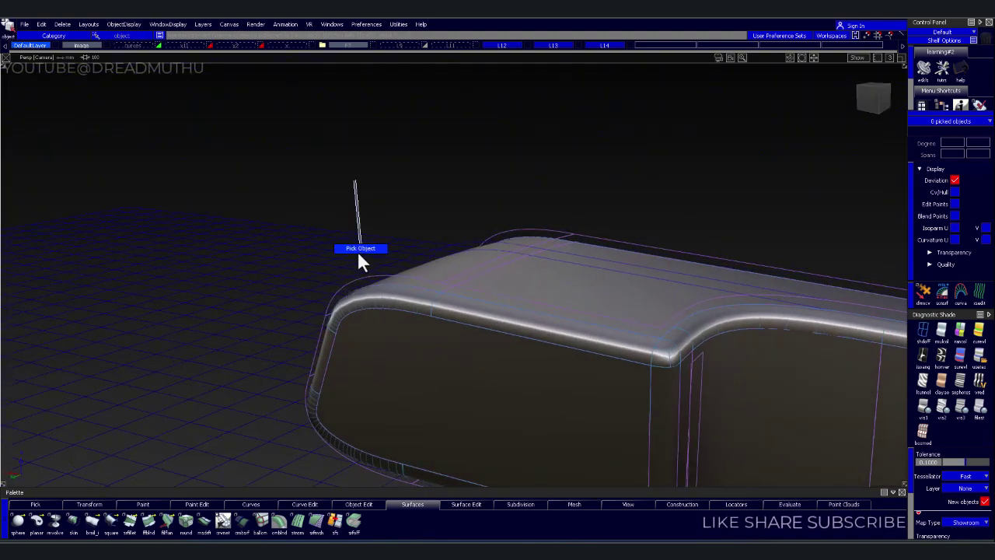
click(348, 287)
key(Delete)
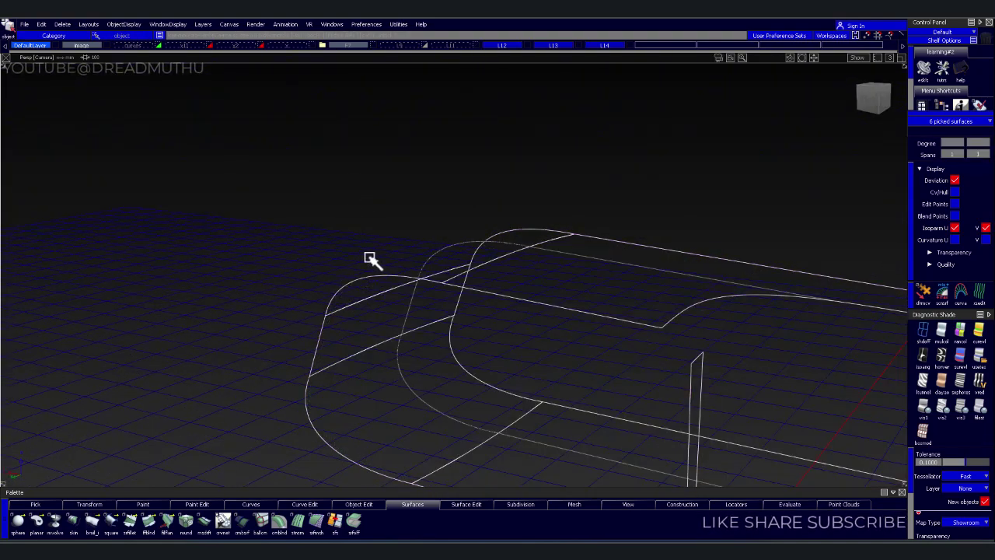
mouse_move(373, 260)
alt+shift+mouse_down()
mouse_move(444, 360)
mouse_move(544, 404)
mouse_move(477, 369)
mouse_move(346, 392)
alt+shift+mouse_up()
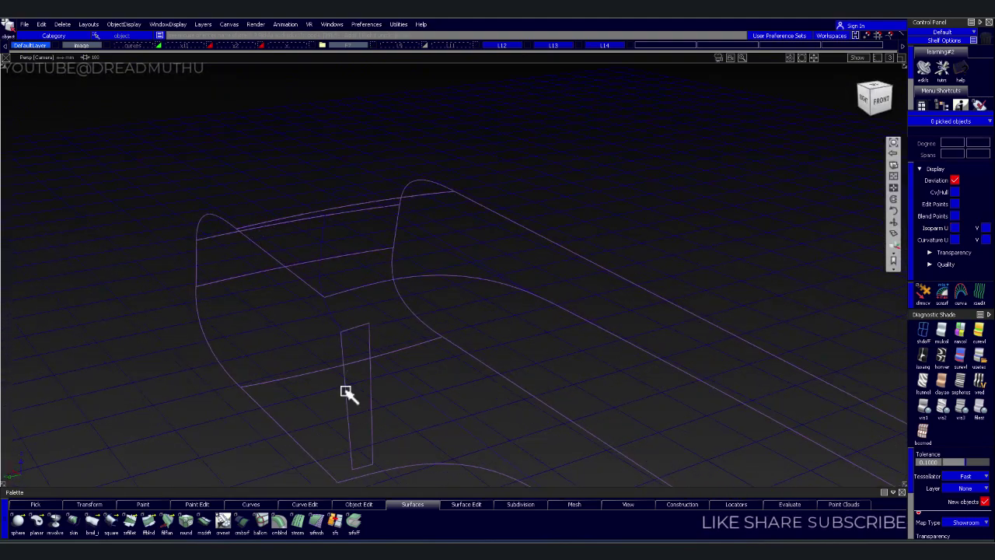
- Create a Freeform Blend (ffblnd) across the upper corner edges with Start set to Default
click(149, 522)
click(351, 327)
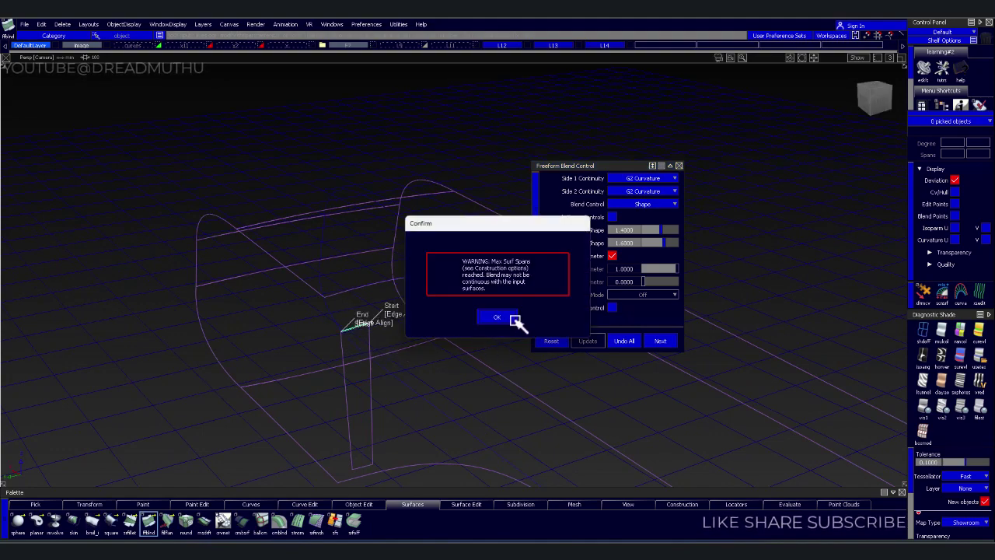
click(509, 317)
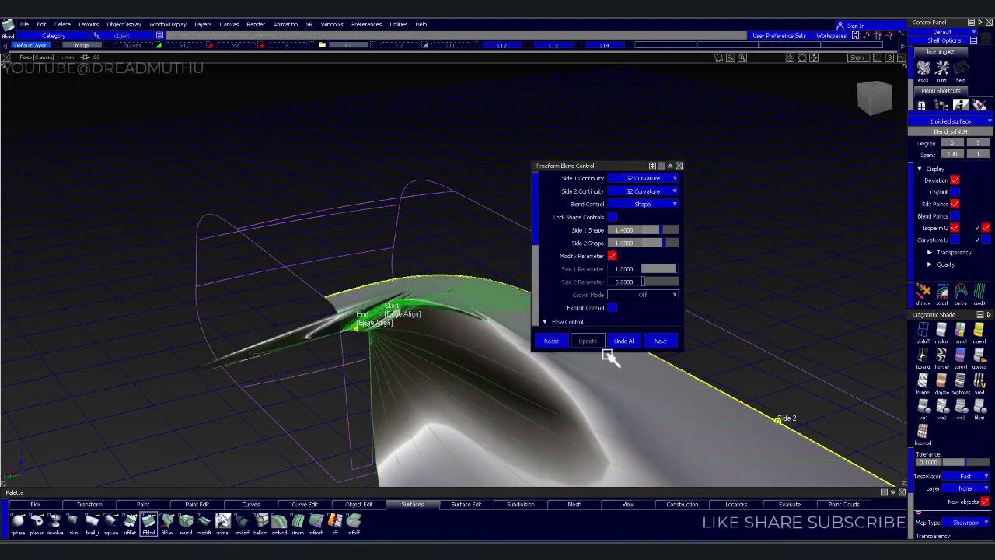
scroll(644, 288, down, 3)
scroll(644, 300, down, 3)
scroll(661, 310, down, 2)
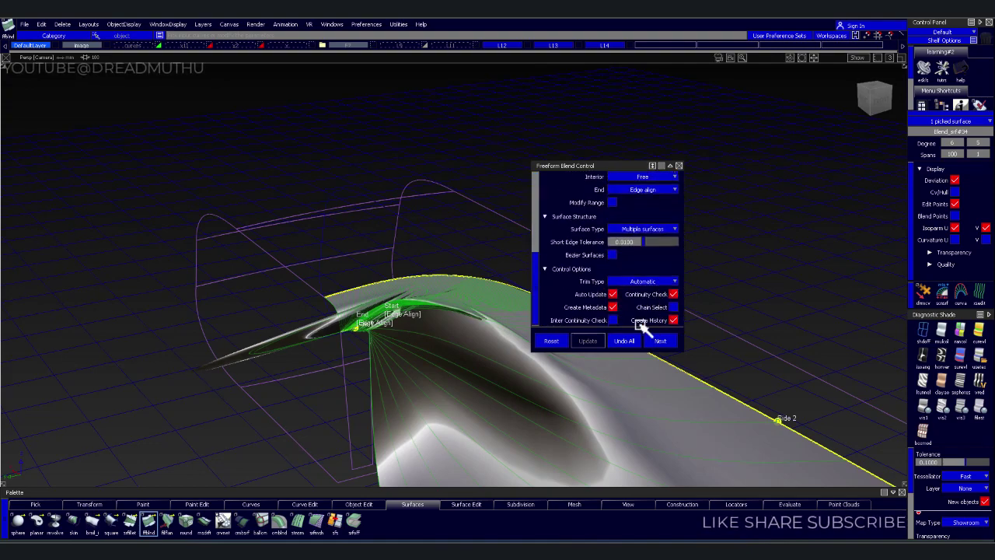
click(416, 314)
click(497, 317)
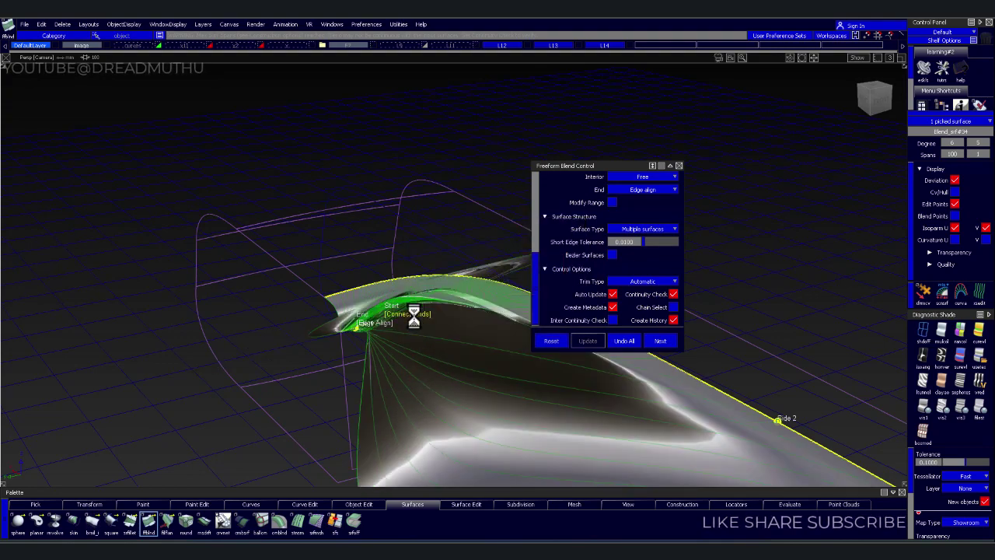
click(395, 318)
- Add the lower corner freeform blend with End set to Default, then shade the surfaces
click(306, 345)
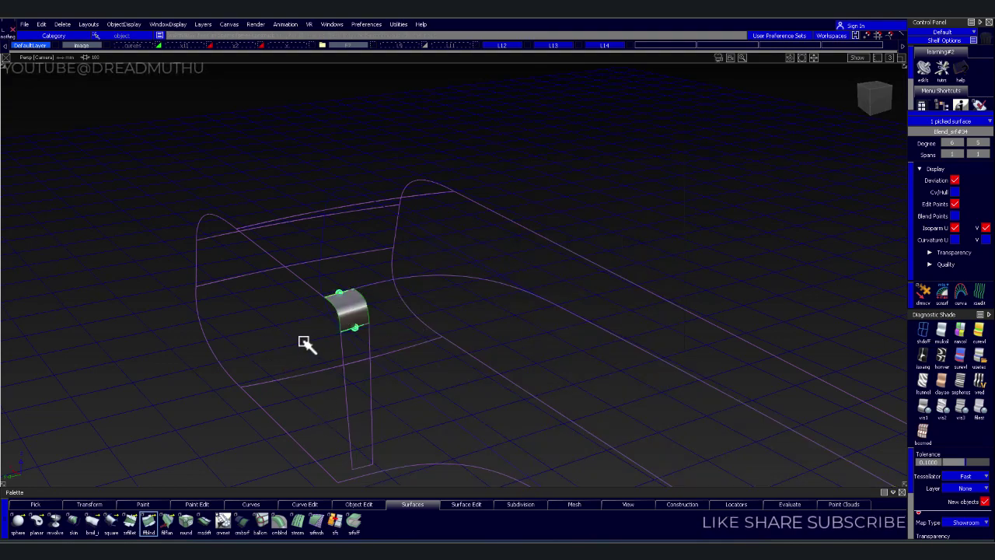
alt+shift+drag(344, 377, 333, 406)
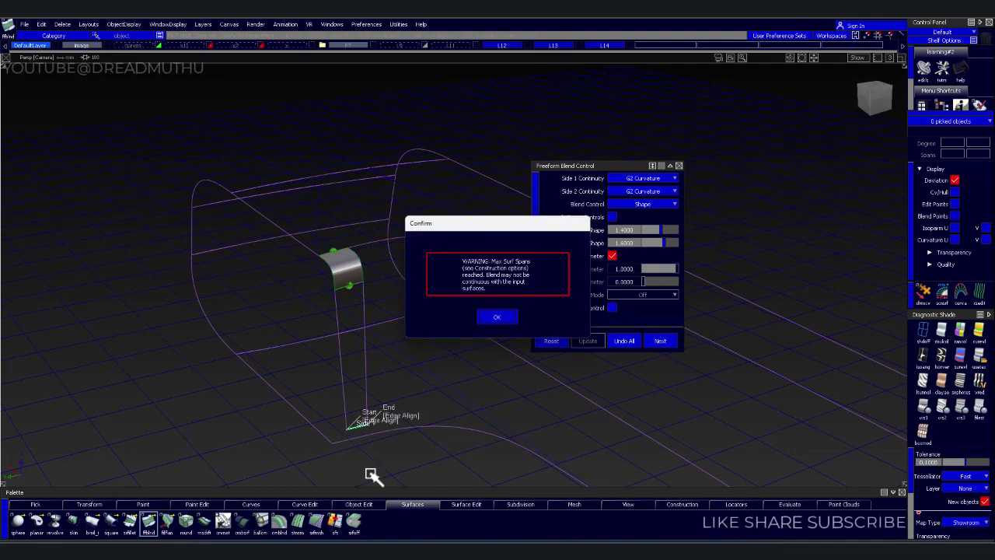
click(494, 319)
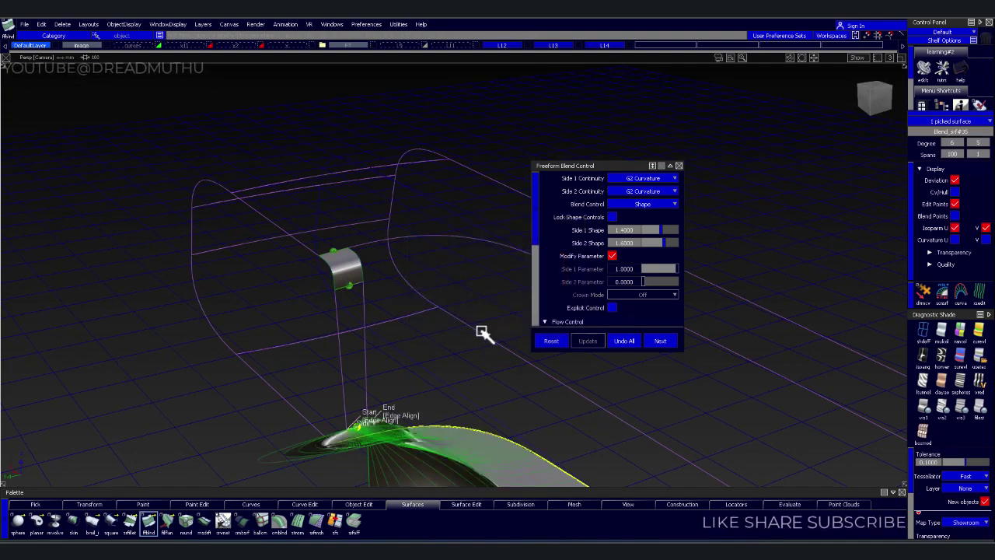
click(408, 416)
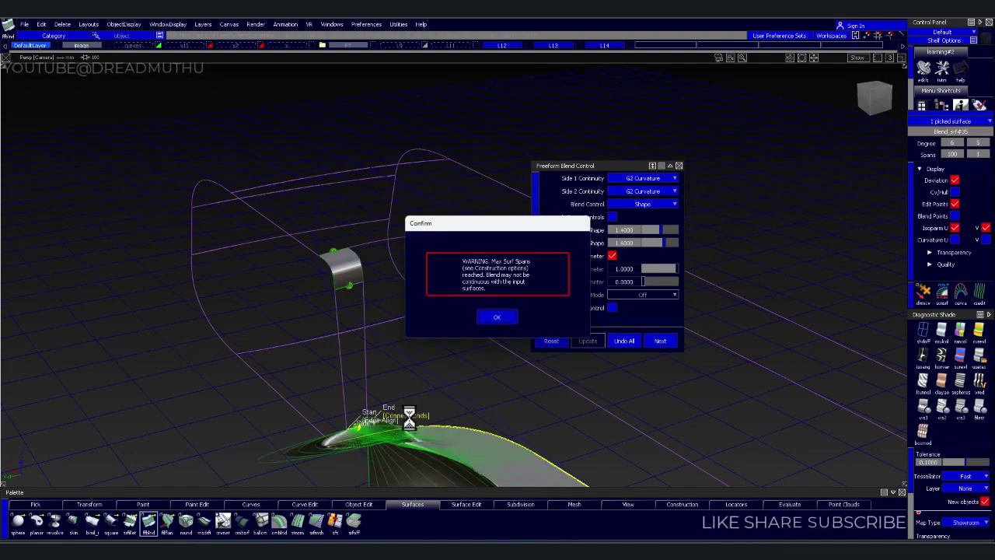
click(498, 318)
click(412, 416)
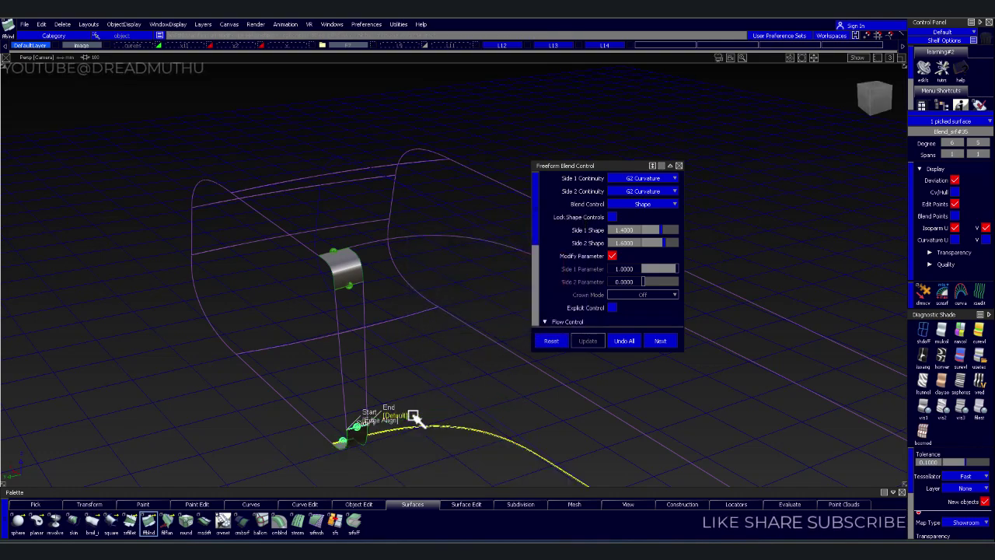
click(381, 388)
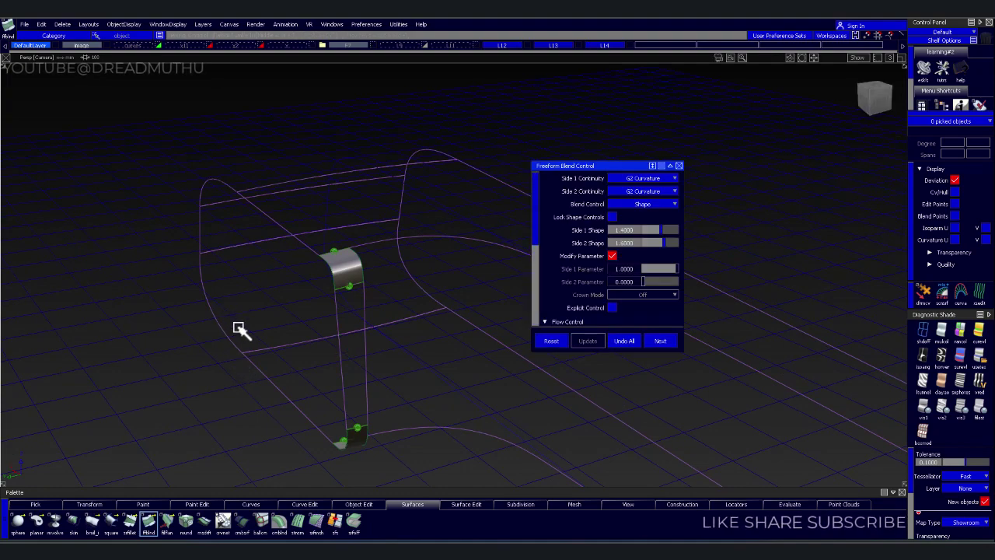
key(alt+s)
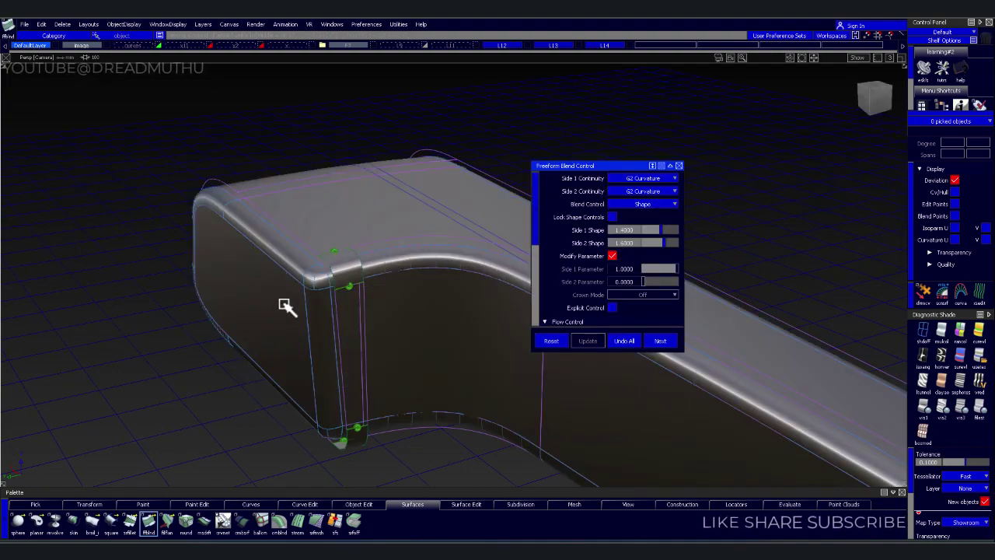
- Finish blending and hide the body layer surfaces from the layers and objects list
mouse_move(239, 298)
alt+shift+mouse_down()
mouse_move(64, 284)
mouse_move(168, 360)
mouse_move(34, 390)
mouse_move(40, 284)
alt+shift+mouse_up()
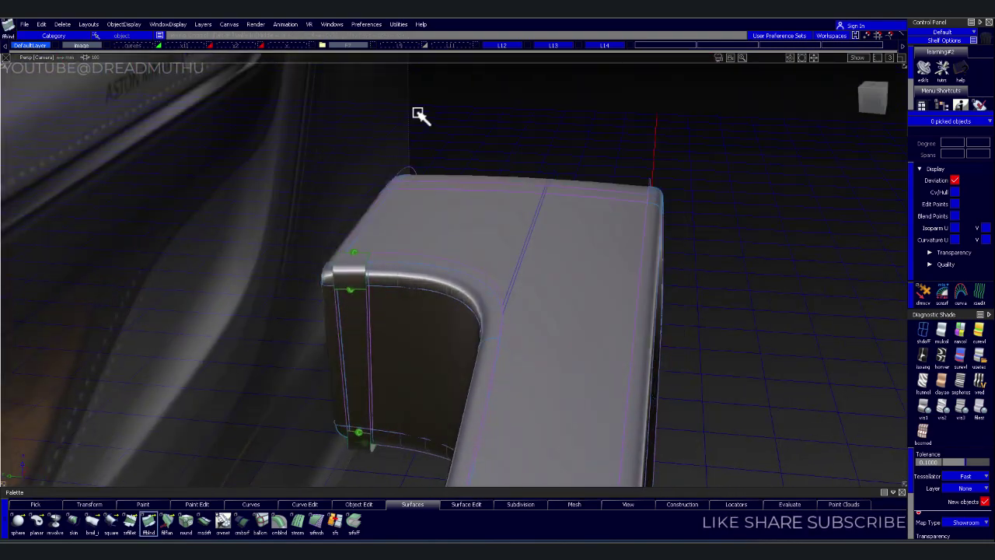
key(Escape)
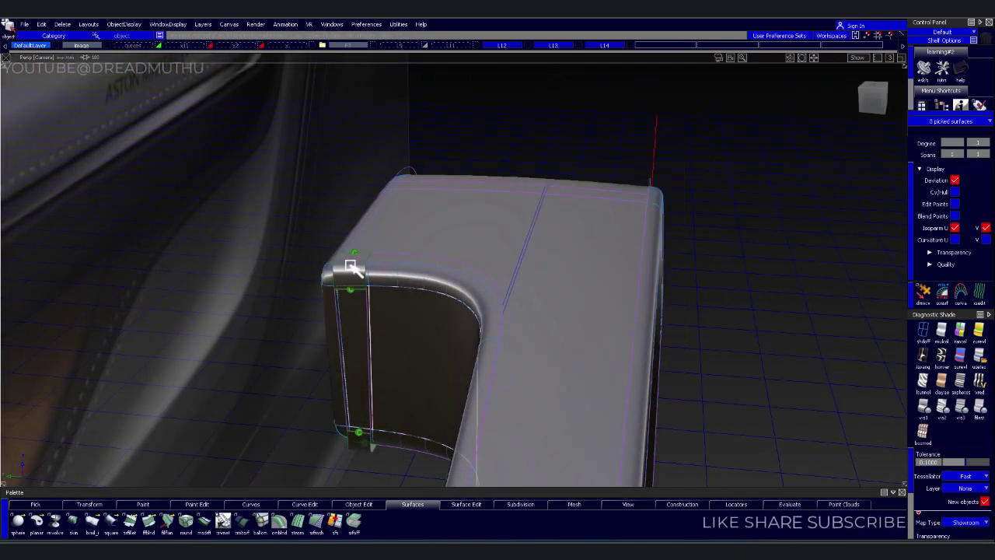
key(ctrl+shift+o)
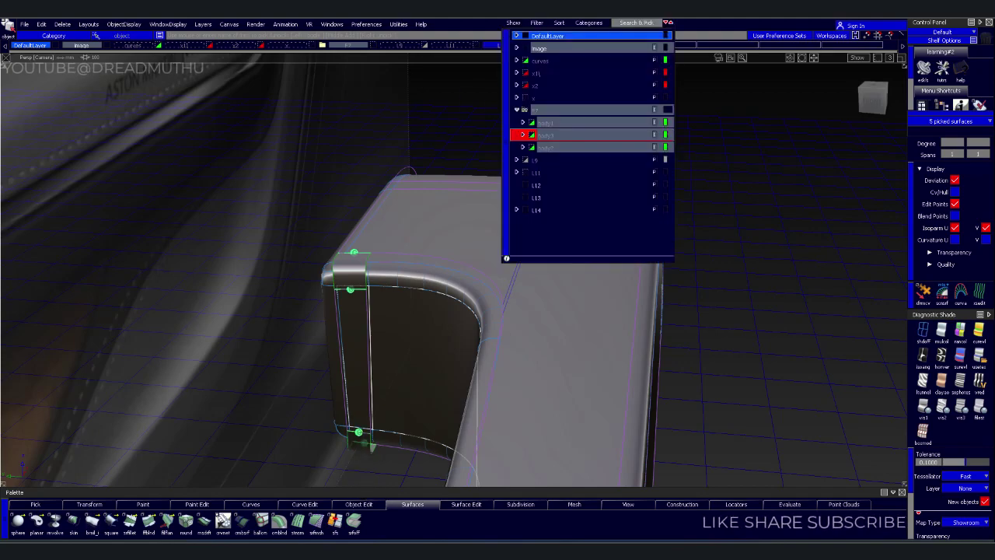
right_click(565, 130)
click(556, 159)
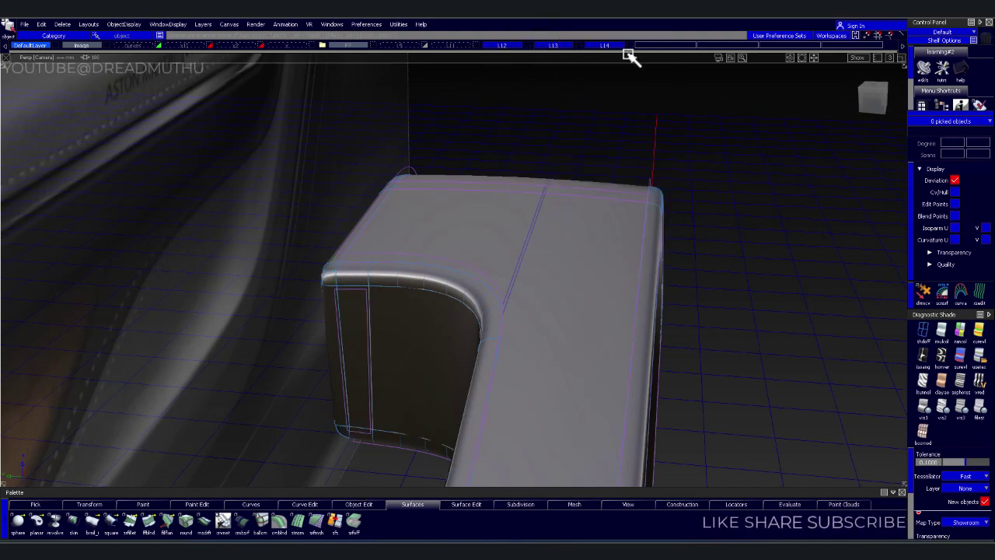
click(617, 44)
click(598, 48)
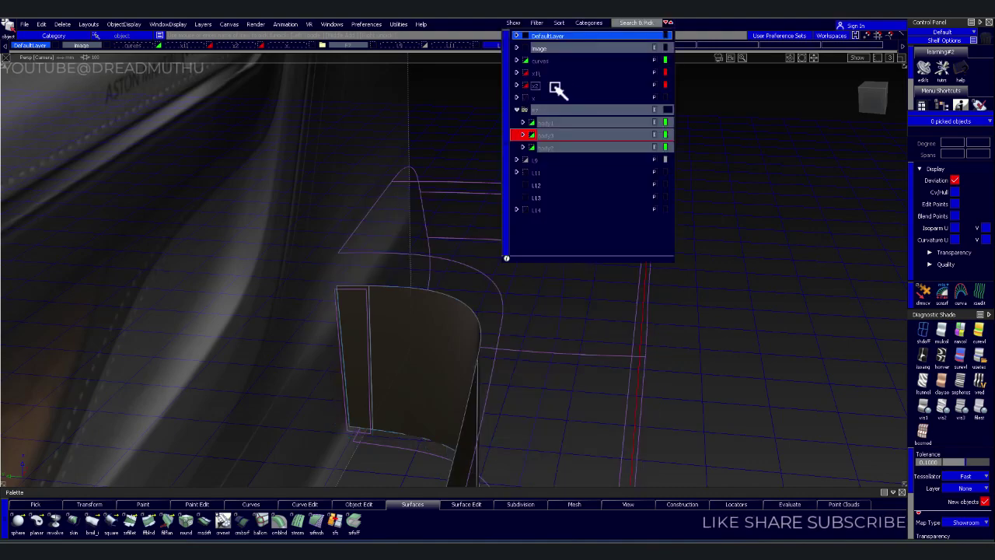
click(531, 135)
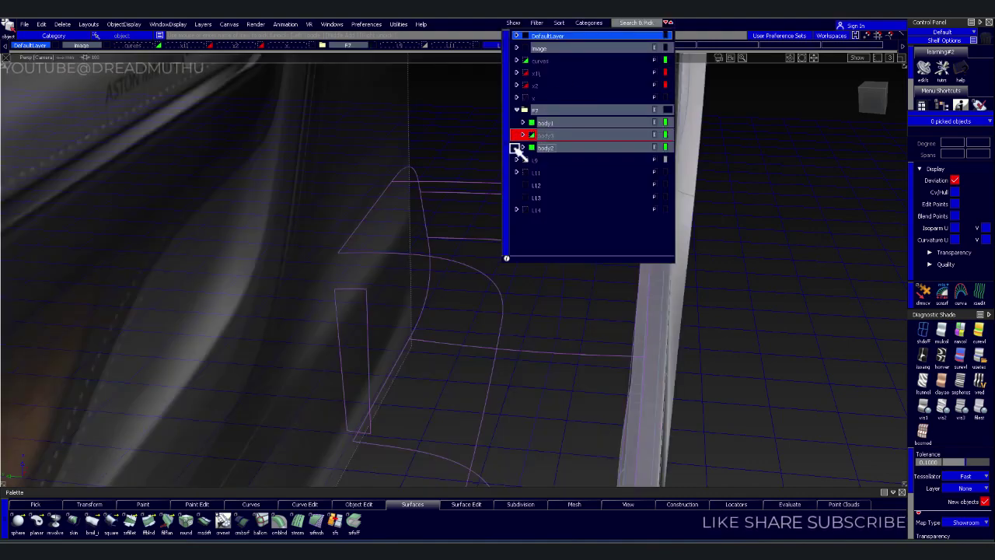
- Pick the six surfaces around the recess, then hide and re-show the body3 layer
drag(377, 207, 422, 172)
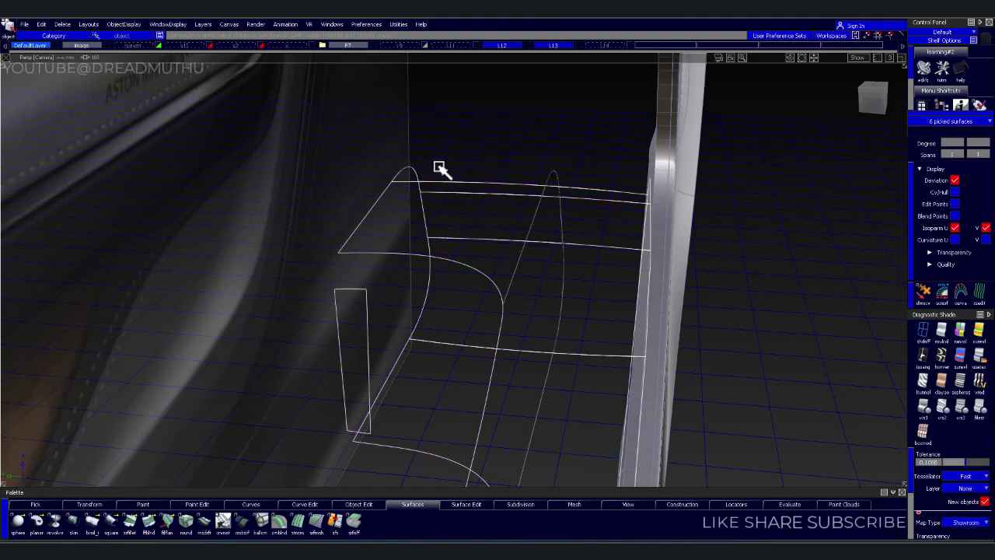
click(473, 22)
right_click(573, 139)
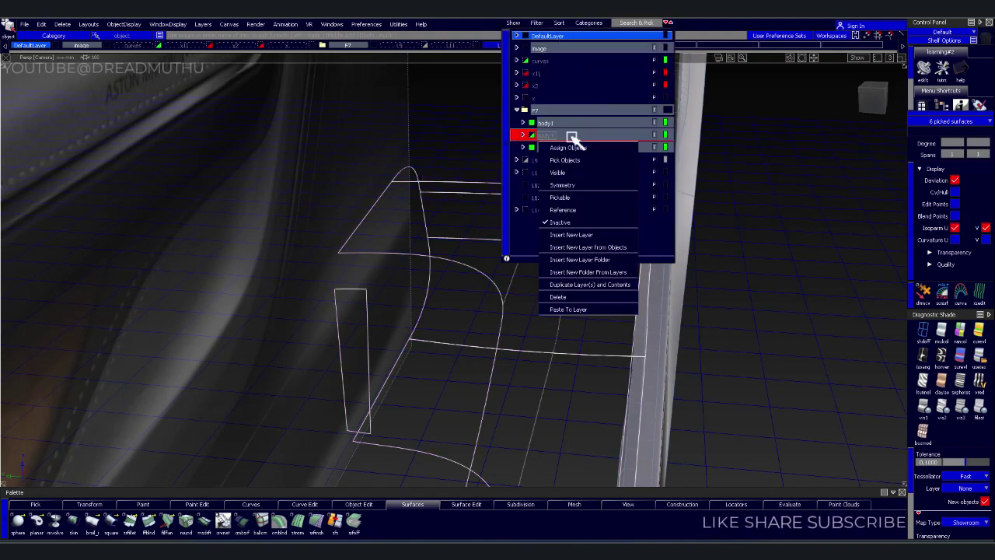
click(569, 149)
click(531, 134)
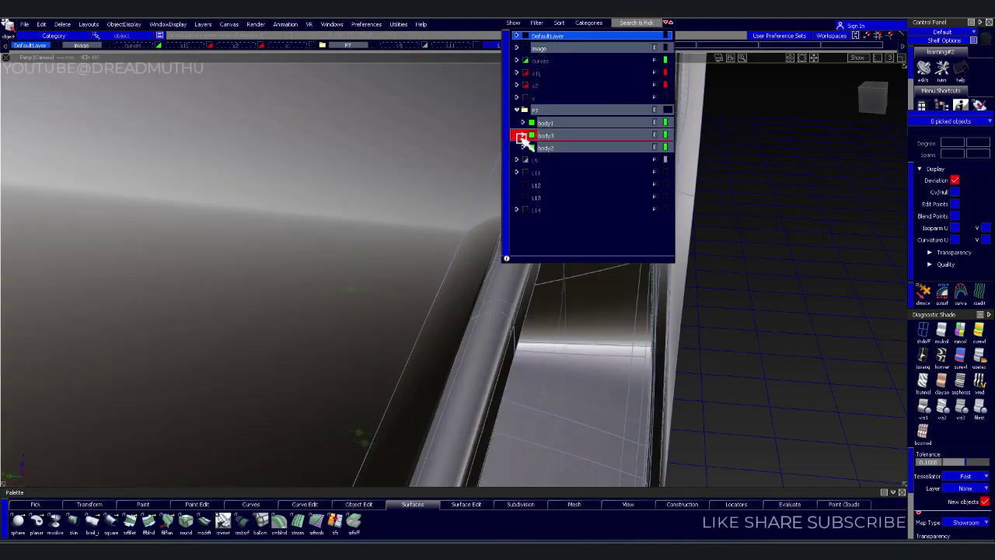
mouse_move(444, 311)
alt+shift+mouse_down()
mouse_move(332, 222)
mouse_move(179, 272)
mouse_move(271, 291)
alt+shift+mouse_up()
- Highlight the body2 layer's surfaces in green and frame the whole handle recess
click(476, 45)
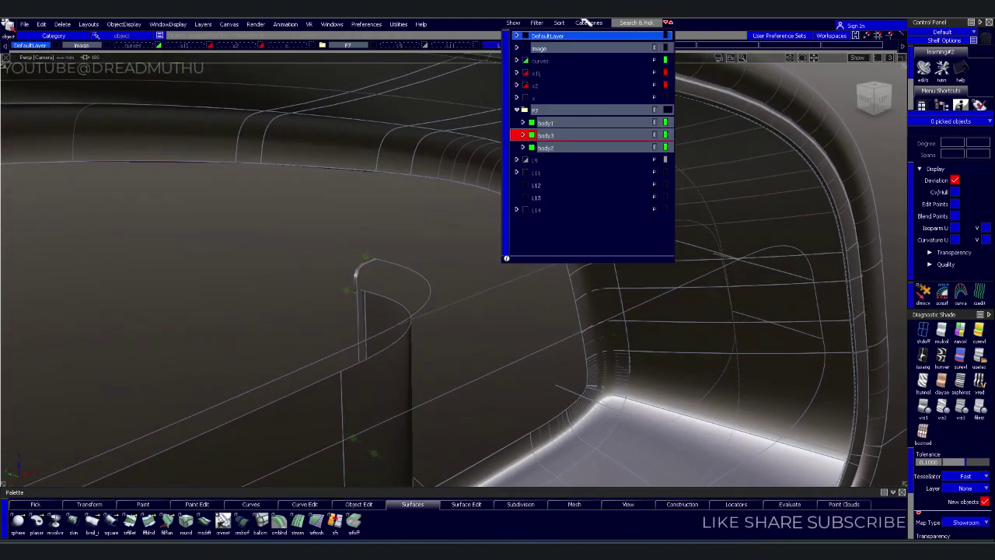
click(579, 148)
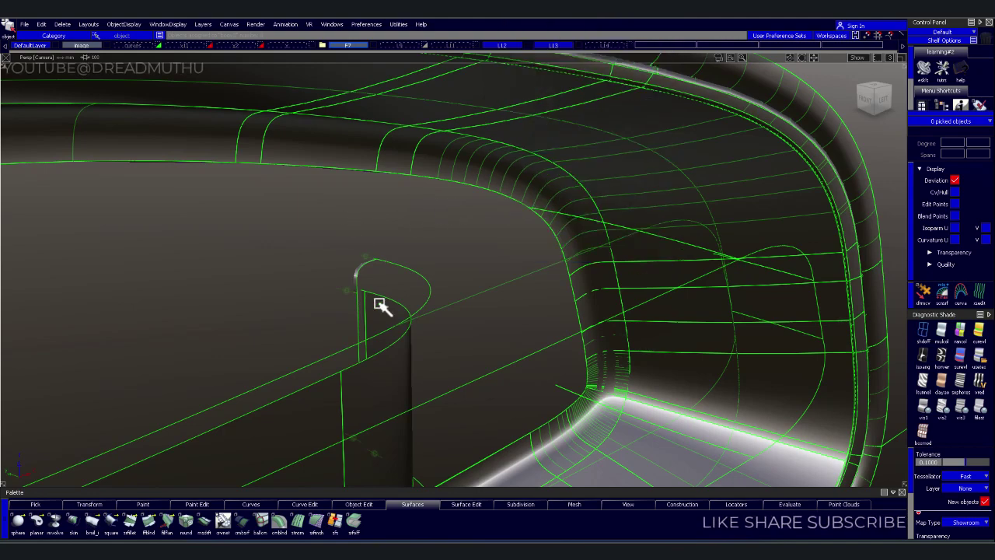
alt+shift+drag(374, 274, 481, 282)
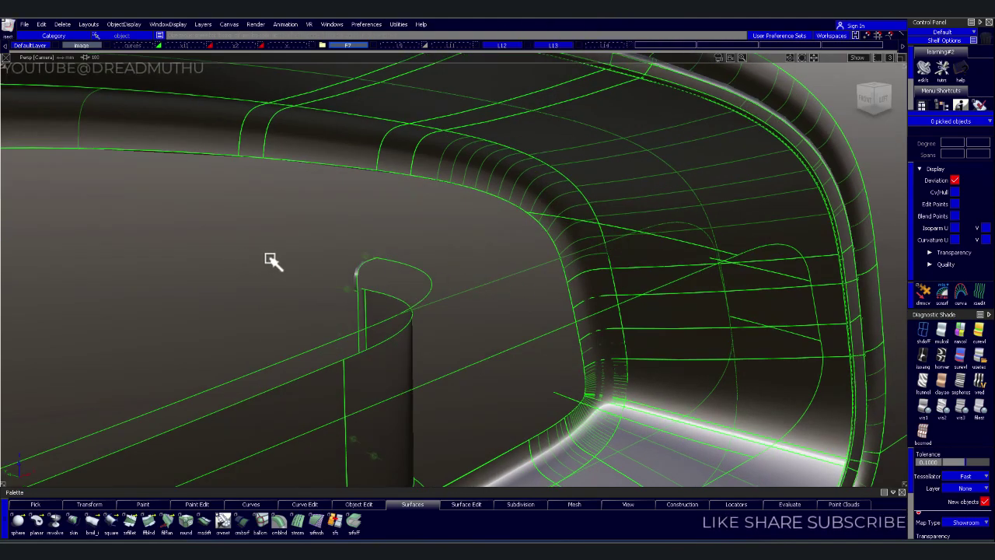
alt+shift+right_drag(270, 258, 349, 269)
mouse_move(349, 269)
alt+shift+mouse_down()
mouse_move(282, 298)
mouse_move(289, 288)
alt+shift+mouse_up()
- Pick rail_surf#44 and the surrounding rim fillet surfaces to inspect them, ending on the inner fillet
click(315, 308)
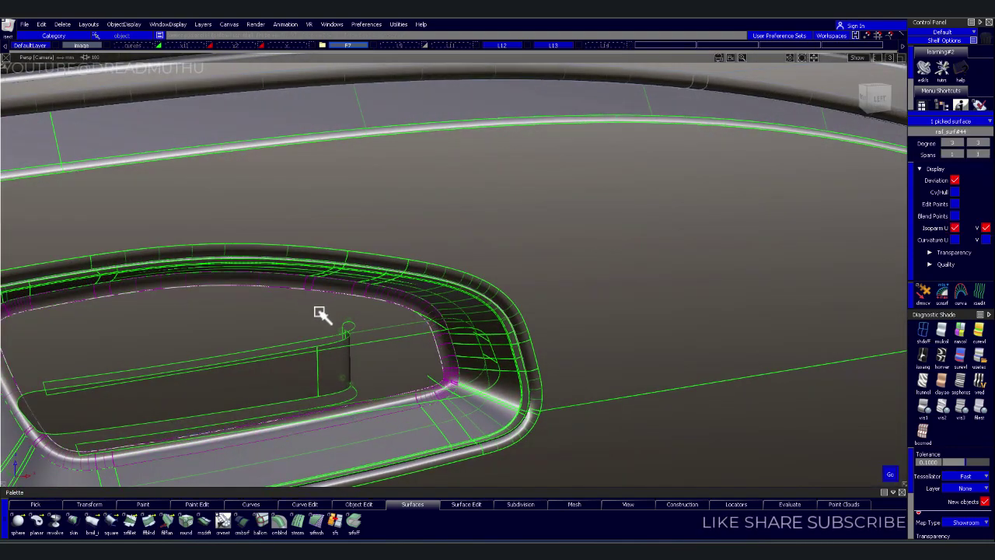
click(371, 294)
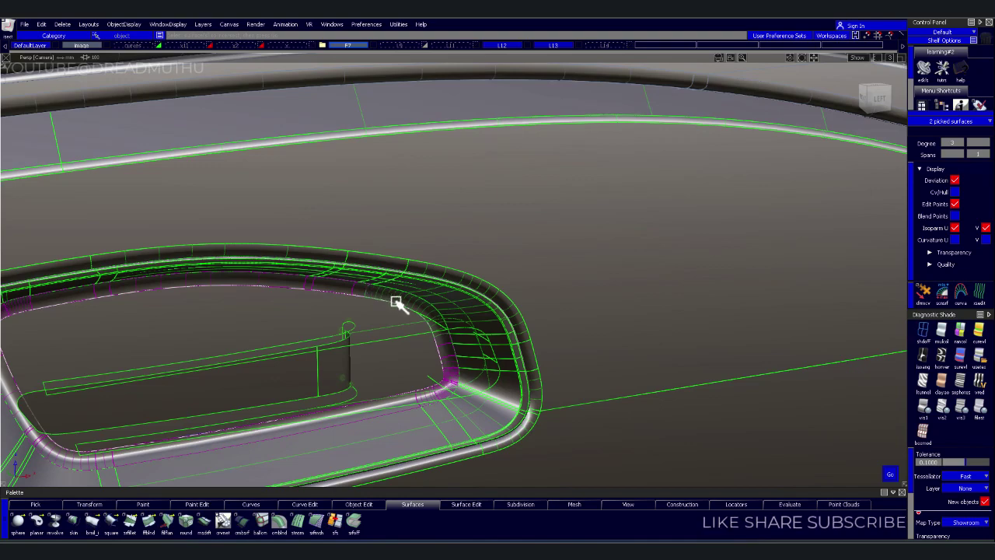
mouse_move(396, 302)
alt+shift+mouse_down()
mouse_move(433, 317)
mouse_move(455, 311)
mouse_move(466, 282)
alt+shift+mouse_up()
click(467, 282)
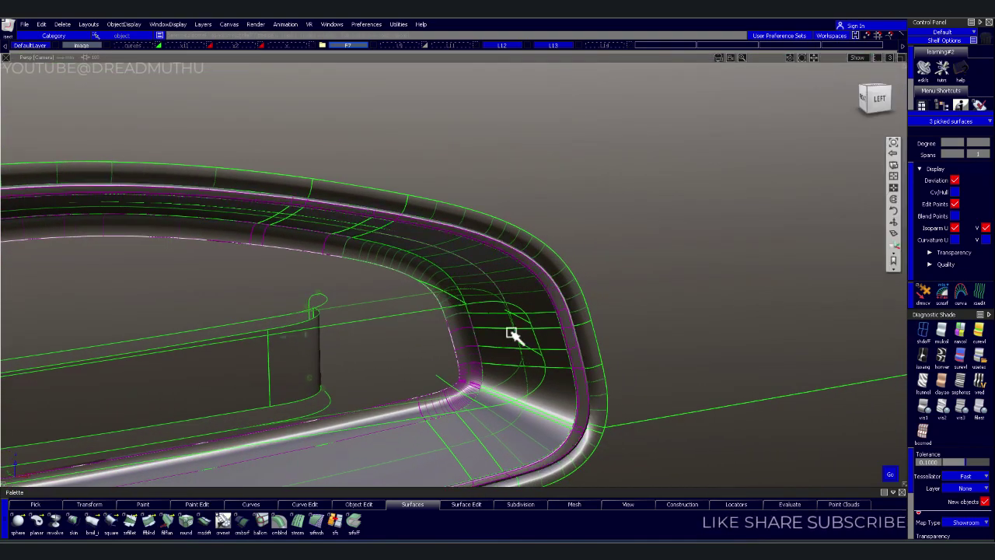
alt+shift+drag(513, 334, 493, 304)
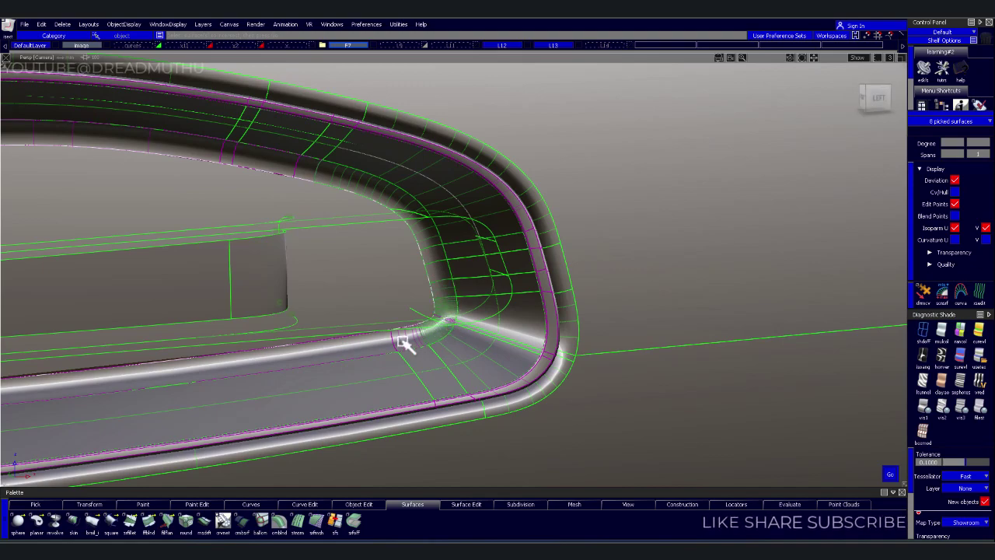
click(381, 352)
mouse_move(395, 351)
alt+shift+mouse_down()
mouse_move(373, 355)
mouse_move(300, 331)
mouse_move(379, 345)
mouse_move(471, 337)
mouse_move(415, 344)
mouse_move(444, 362)
alt+shift+mouse_up()
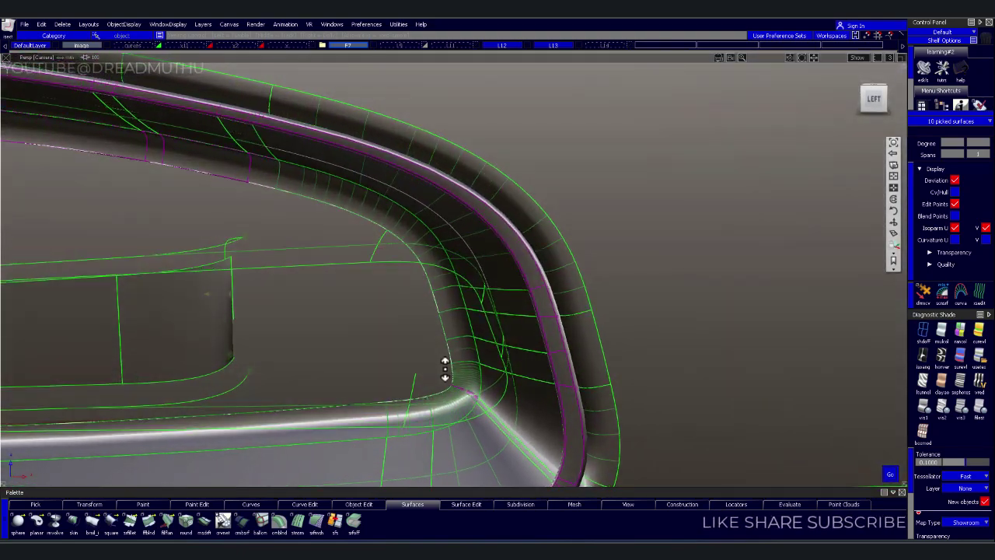
mouse_move(444, 362)
alt+shift+right_down()
mouse_move(453, 365)
mouse_move(467, 337)
alt+shift+right_up()
mouse_move(466, 337)
alt+shift+mouse_down()
mouse_move(324, 313)
mouse_move(406, 326)
alt+shift+mouse_up()
mouse_move(187, 200)
mouse_down()
mouse_move(282, 244)
mouse_move(561, 429)
mouse_move(557, 413)
mouse_up()
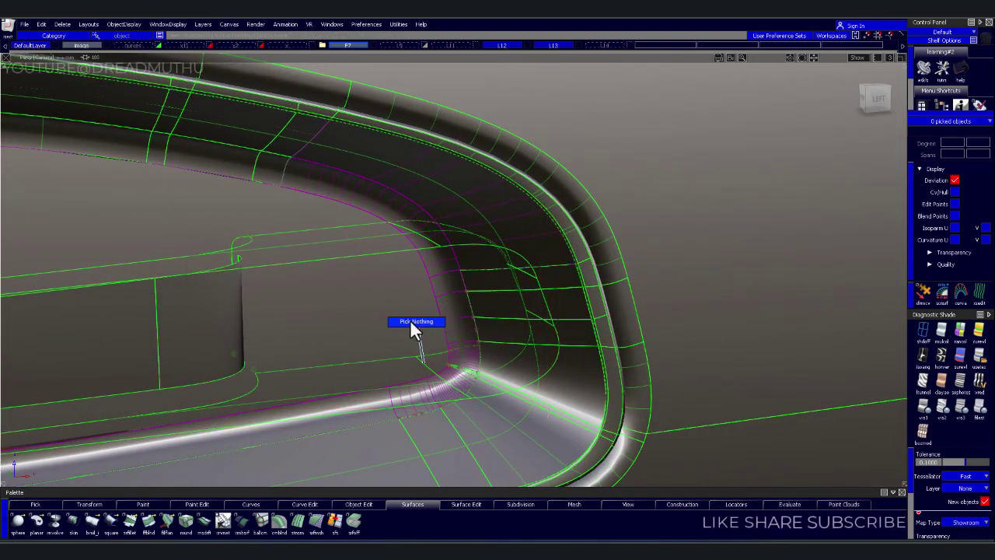
mouse_move(400, 319)
alt+shift+mouse_down()
mouse_move(415, 306)
mouse_move(349, 269)
mouse_move(381, 281)
mouse_move(244, 282)
mouse_move(260, 256)
alt+shift+mouse_up()
click(272, 281)
- Pick and clear the rim and left wall surfaces of the recess to inspect them
shift+click(262, 282)
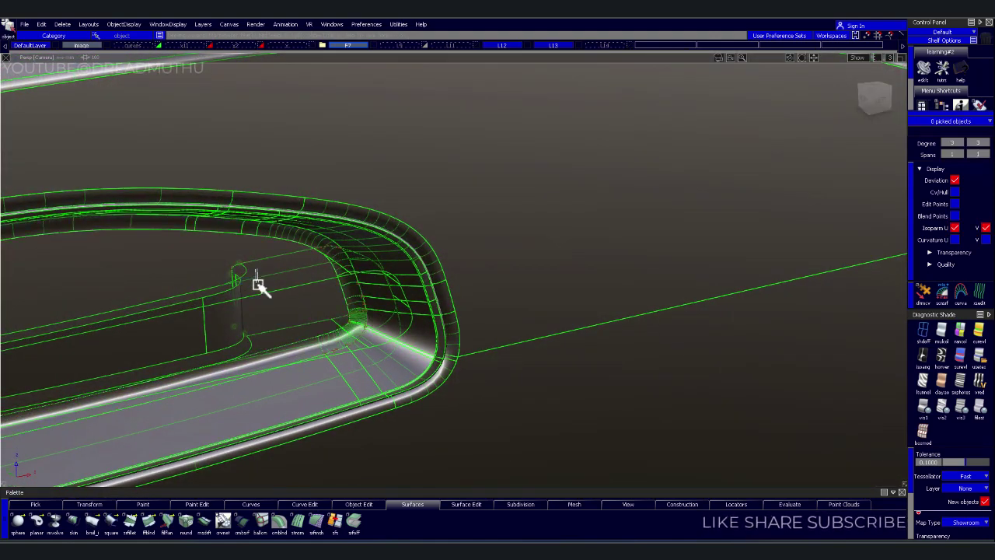
shift+click(237, 319)
ctrl+shift+drag(284, 341, 284, 339)
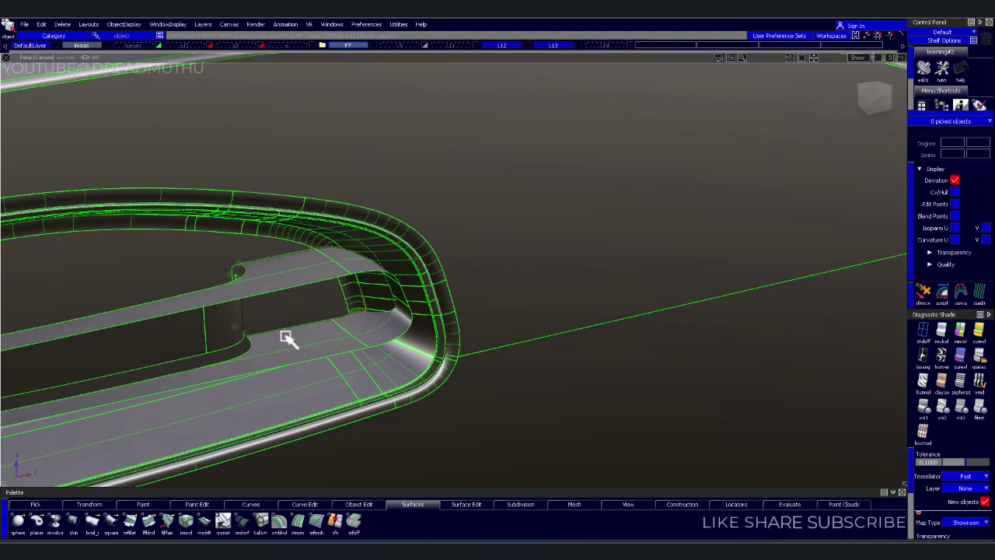
drag(252, 296, 268, 309)
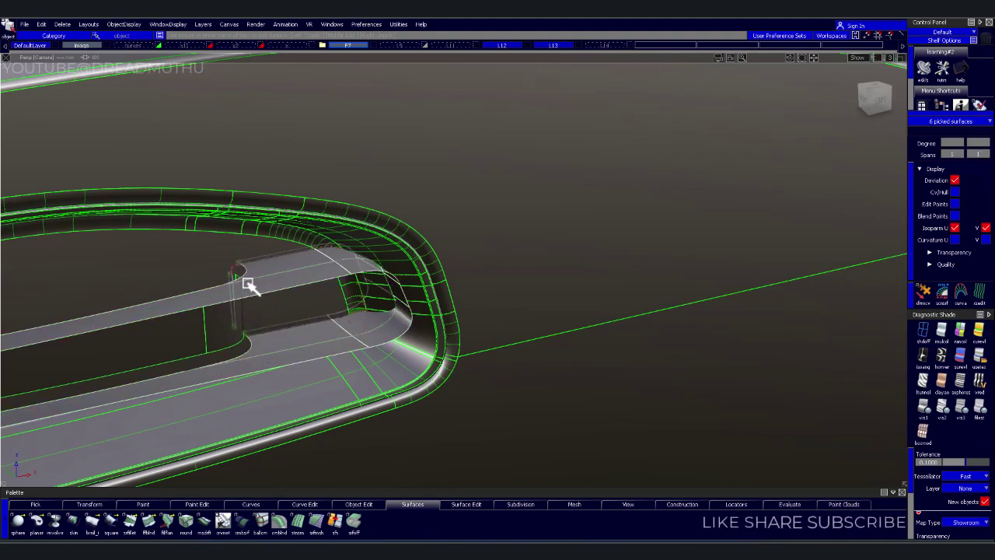
click(273, 288)
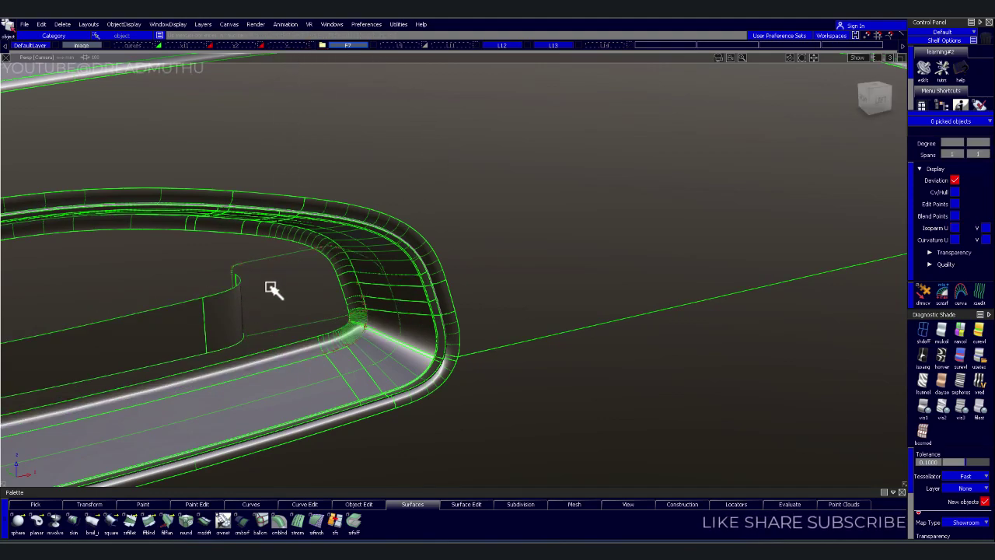
alt+shift+drag(273, 288, 268, 250)
click(246, 288)
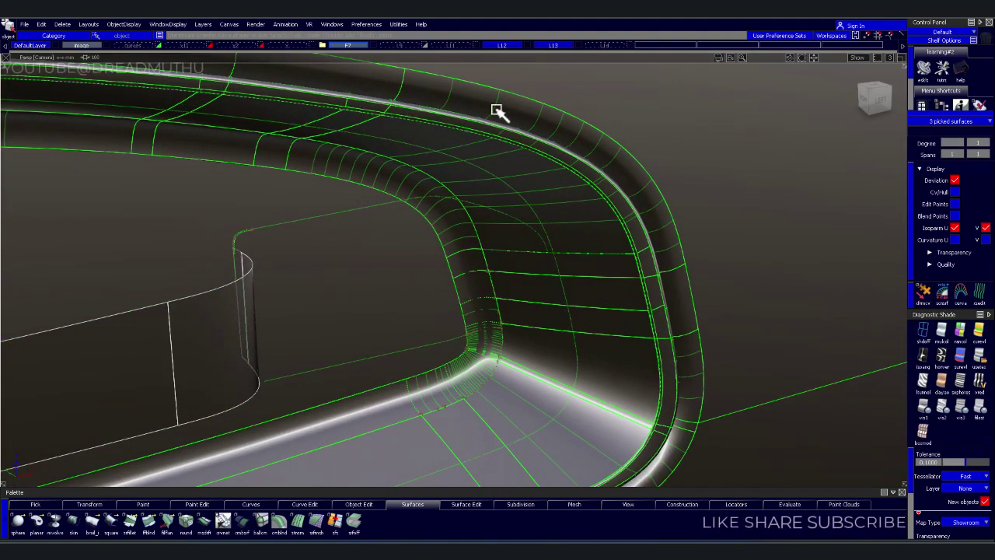
ctrl+shift+right_drag(280, 97, 304, 47)
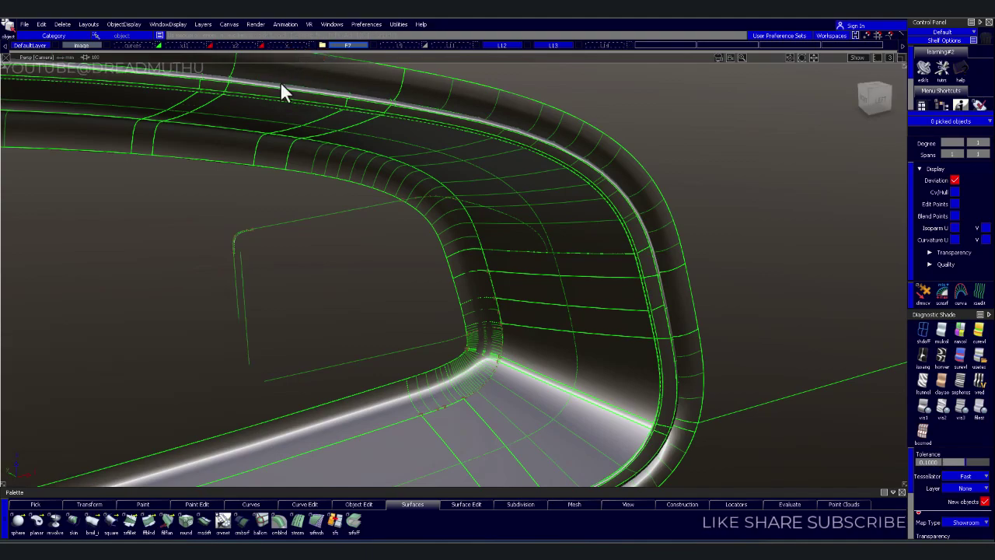
mouse_move(305, 264)
alt+shift+mouse_down()
mouse_move(334, 297)
mouse_move(474, 270)
alt+shift+mouse_up()
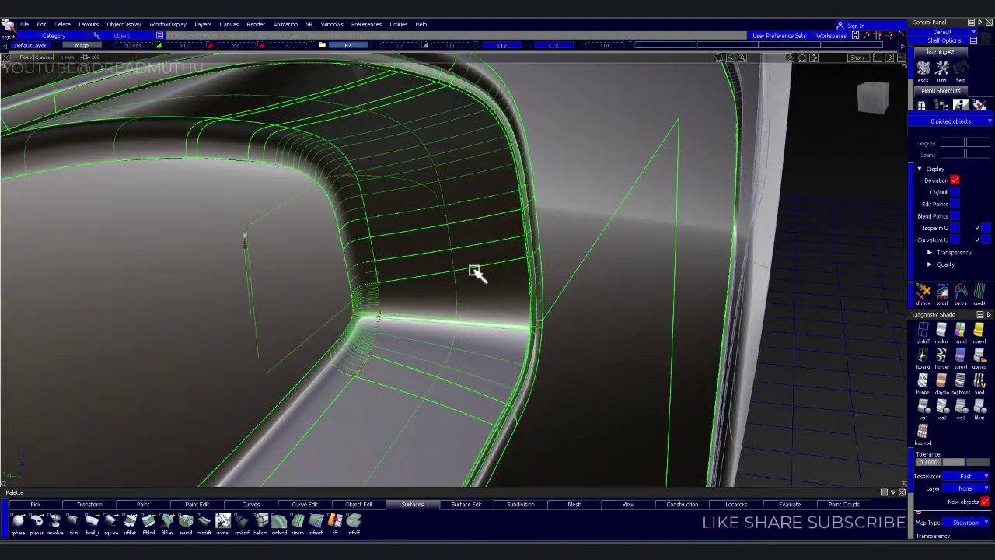
- Inspect the recess blend surfaces, including Blend_srf#35, then clear the pick
click(247, 236)
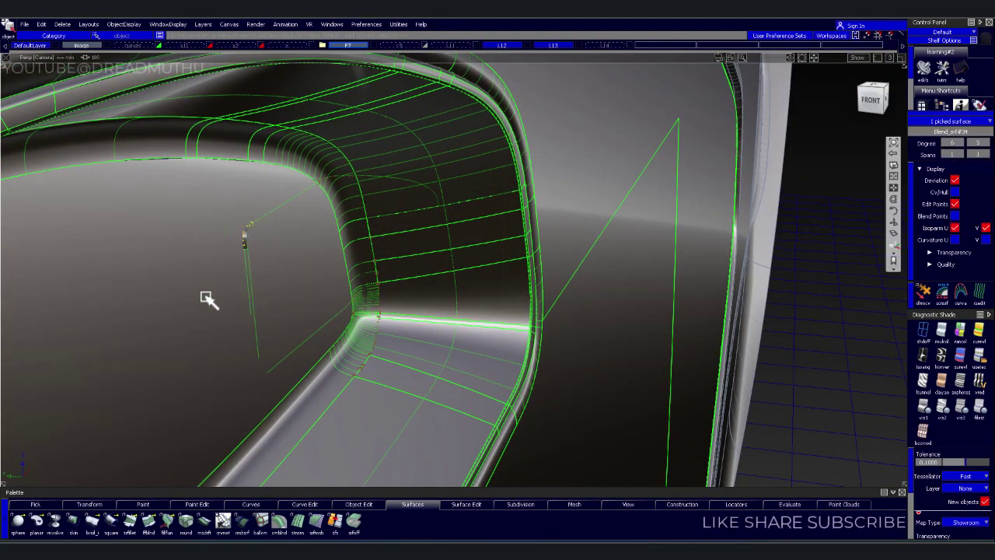
mouse_move(207, 298)
alt+shift+mouse_down()
mouse_move(389, 282)
mouse_move(374, 293)
mouse_move(319, 253)
alt+shift+mouse_up()
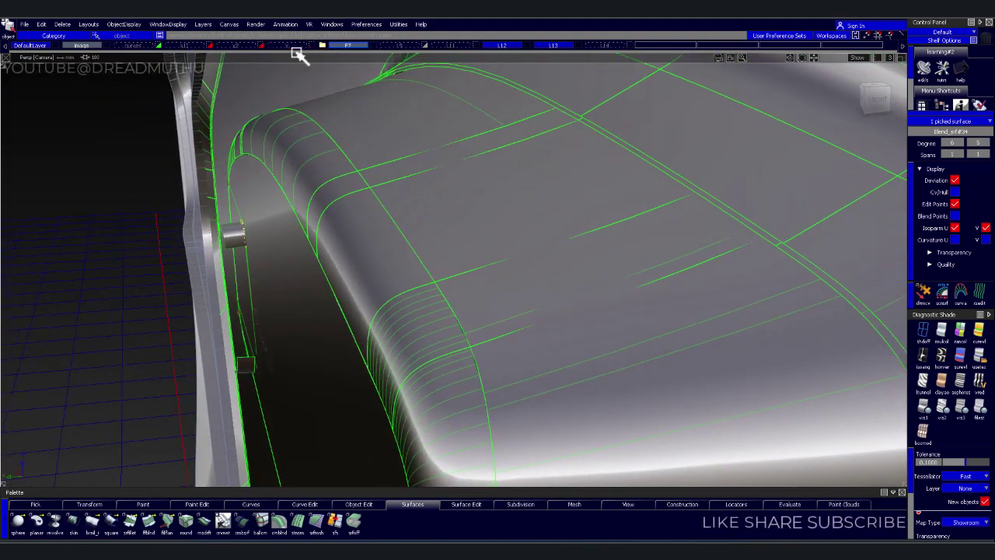
click(176, 149)
mouse_move(191, 282)
alt+shift+mouse_down()
mouse_move(171, 272)
mouse_move(153, 278)
mouse_move(216, 346)
alt+shift+mouse_up()
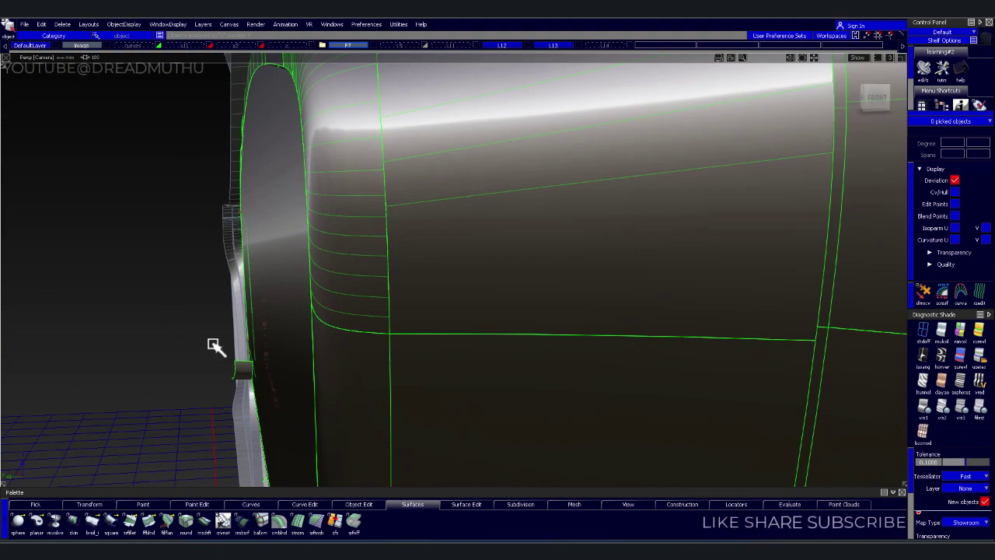
click(244, 379)
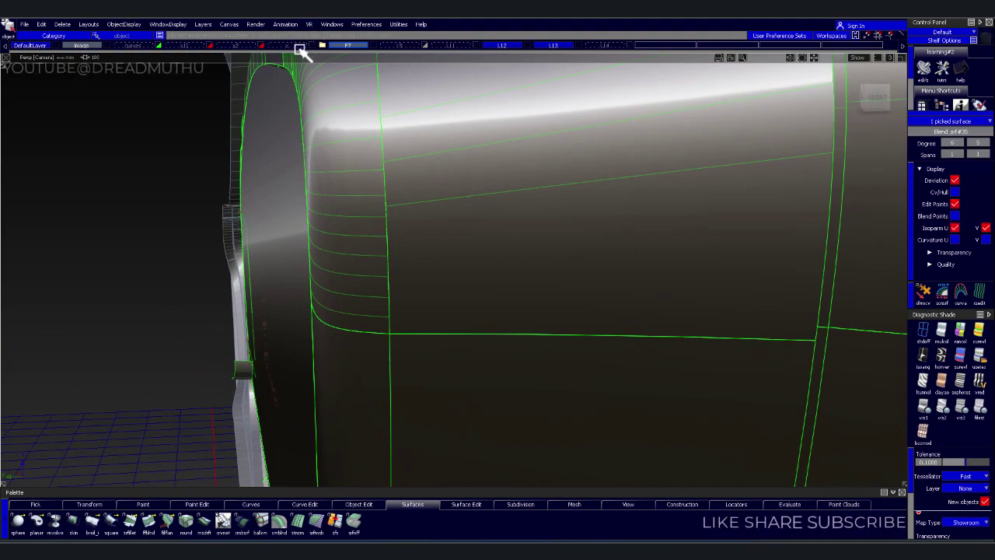
click(299, 48)
- Return to the recess and show the hidden flange surfaces on layer x
alt+shift+drag(500, 233, 102, 249)
alt+shift+right_drag(102, 249, 169, 256)
mouse_move(168, 256)
alt+shift+mouse_down()
mouse_move(211, 249)
mouse_move(203, 226)
mouse_move(211, 262)
mouse_move(226, 267)
alt+shift+mouse_up()
mouse_move(226, 267)
alt+shift+right_down()
mouse_move(235, 288)
mouse_move(259, 288)
mouse_move(253, 298)
alt+shift+right_up()
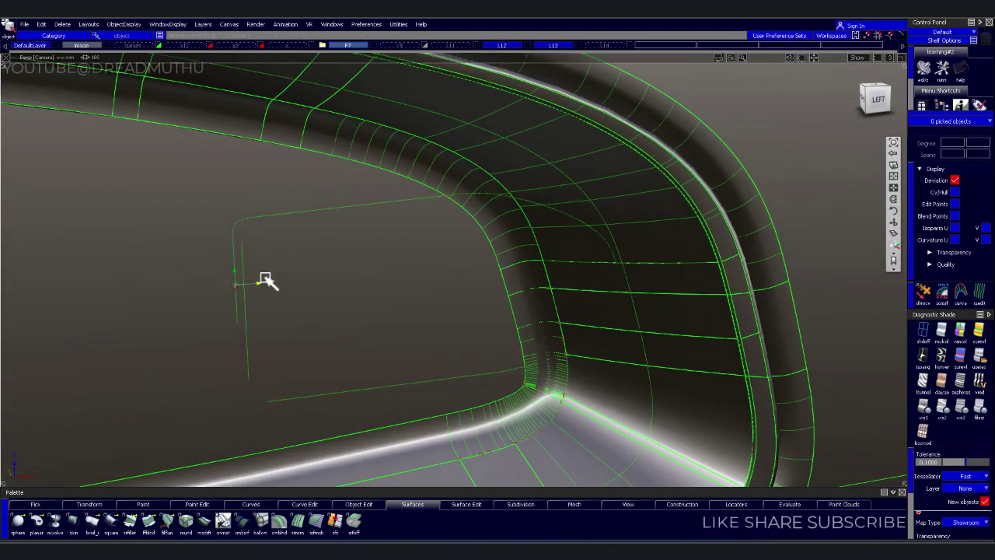
mouse_move(477, 286)
alt+shift+mouse_down()
mouse_move(473, 259)
mouse_move(415, 244)
mouse_move(183, 284)
mouse_move(407, 295)
mouse_move(637, 280)
mouse_move(623, 279)
alt+shift+mouse_up()
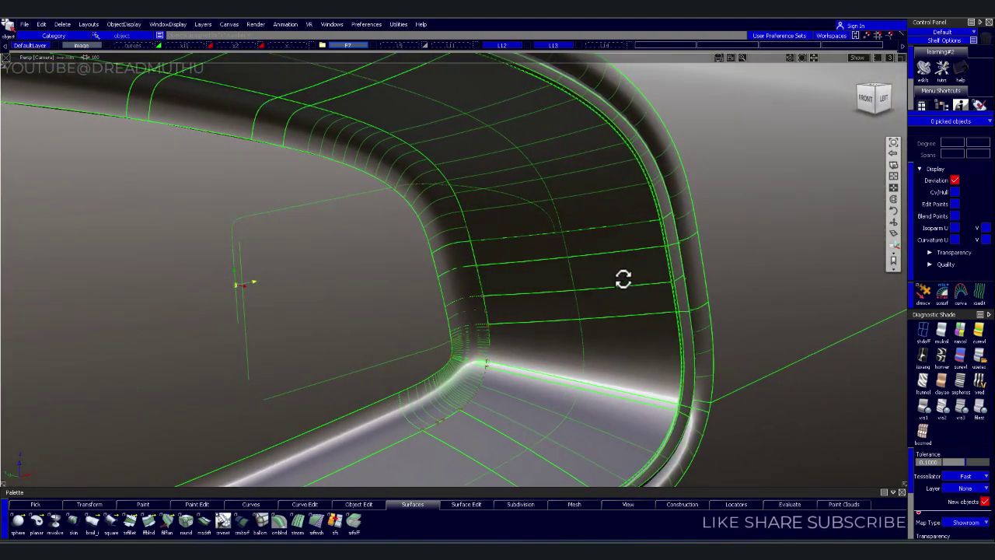
click(312, 46)
alt+shift+drag(576, 291, 583, 257)
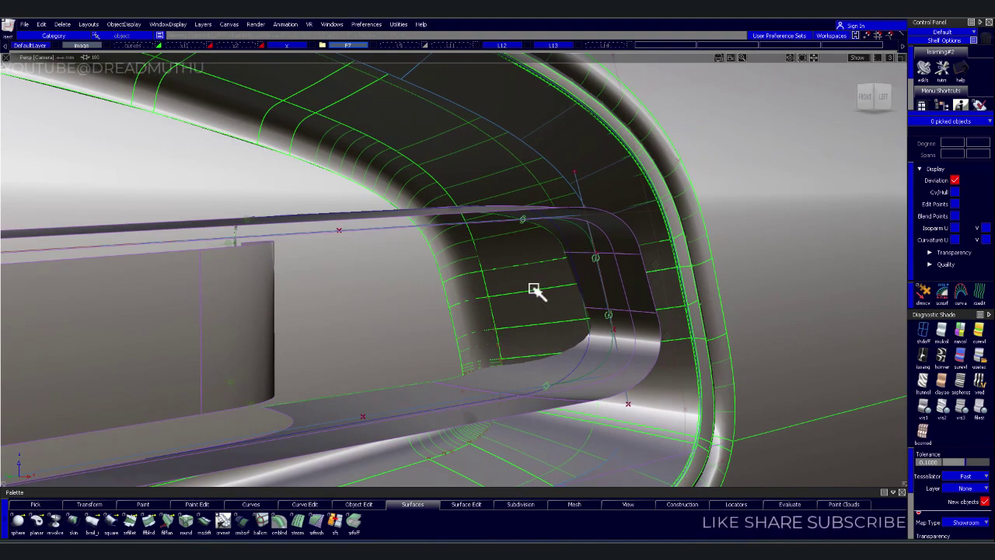
- Pick two flange surfaces to check them, then deselect all
click(535, 293)
click(563, 338)
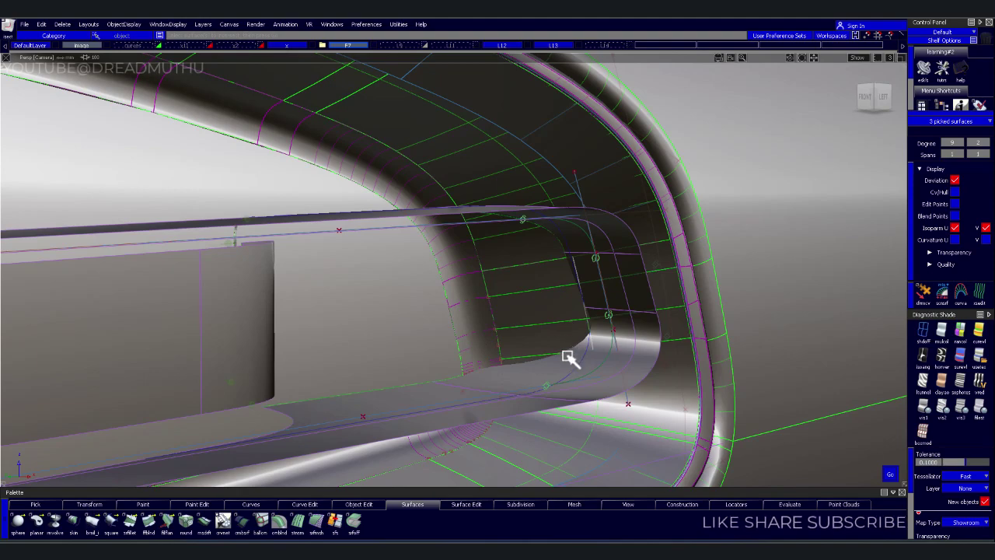
key(ctrl+shift+n)
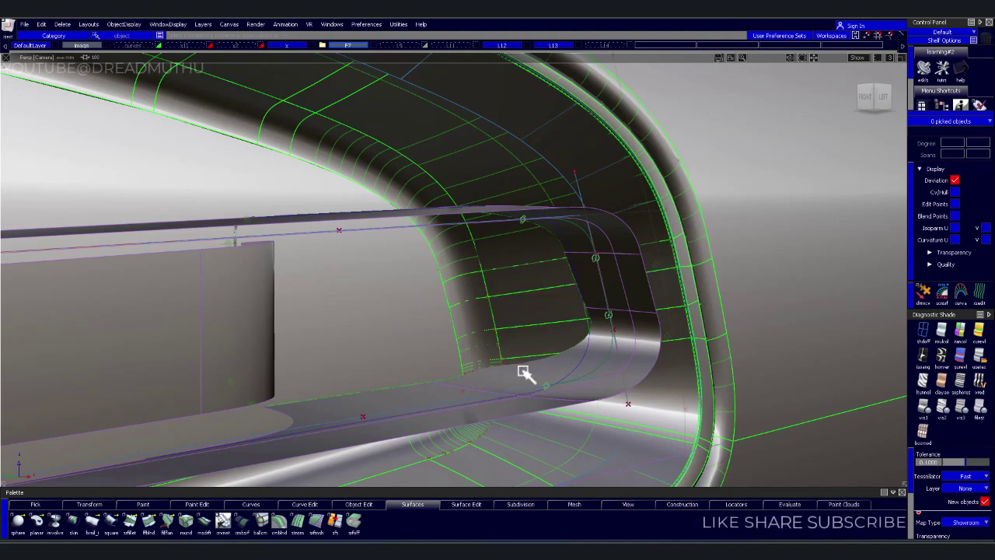
- Tumble and dolly the camera until the inner flange corner fills the viewport
mouse_move(511, 384)
alt+shift+mouse_down()
mouse_move(540, 407)
mouse_move(479, 351)
alt+shift+mouse_up()
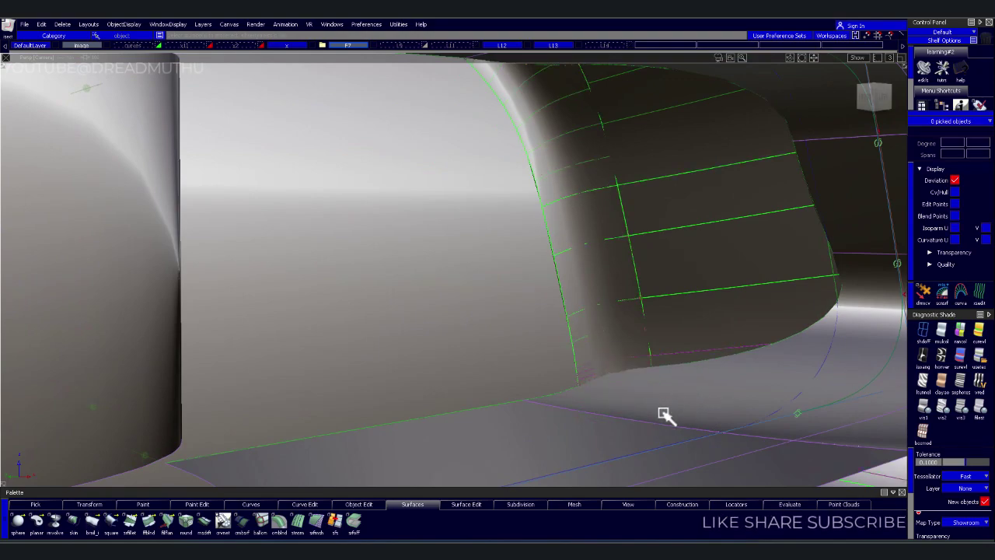
mouse_move(609, 351)
alt+shift+mouse_down()
mouse_move(386, 291)
mouse_move(366, 318)
mouse_move(194, 318)
mouse_move(160, 296)
mouse_move(371, 316)
mouse_move(549, 304)
mouse_move(637, 313)
mouse_move(536, 341)
alt+shift+mouse_up()
mouse_move(535, 341)
alt+shift+right_down()
mouse_move(459, 350)
mouse_move(469, 337)
mouse_move(312, 277)
mouse_move(231, 290)
mouse_move(247, 280)
alt+shift+right_up()
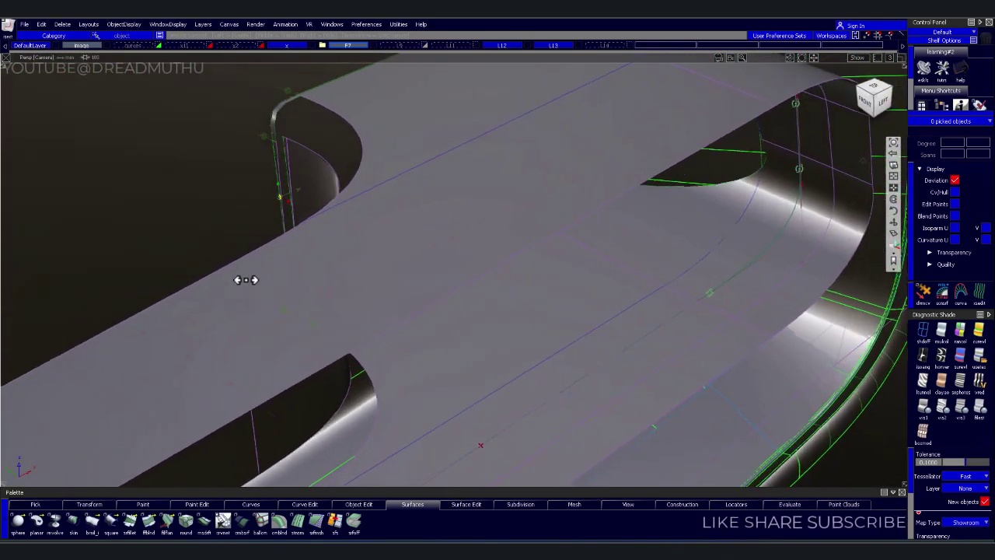
mouse_move(303, 285)
alt+shift+mouse_down()
mouse_move(287, 230)
mouse_move(306, 213)
mouse_move(355, 228)
mouse_move(518, 238)
mouse_move(497, 226)
mouse_move(518, 249)
alt+shift+mouse_up()
mouse_move(386, 298)
alt+shift+mouse_down()
mouse_move(399, 288)
mouse_move(264, 21)
alt+shift+mouse_up()
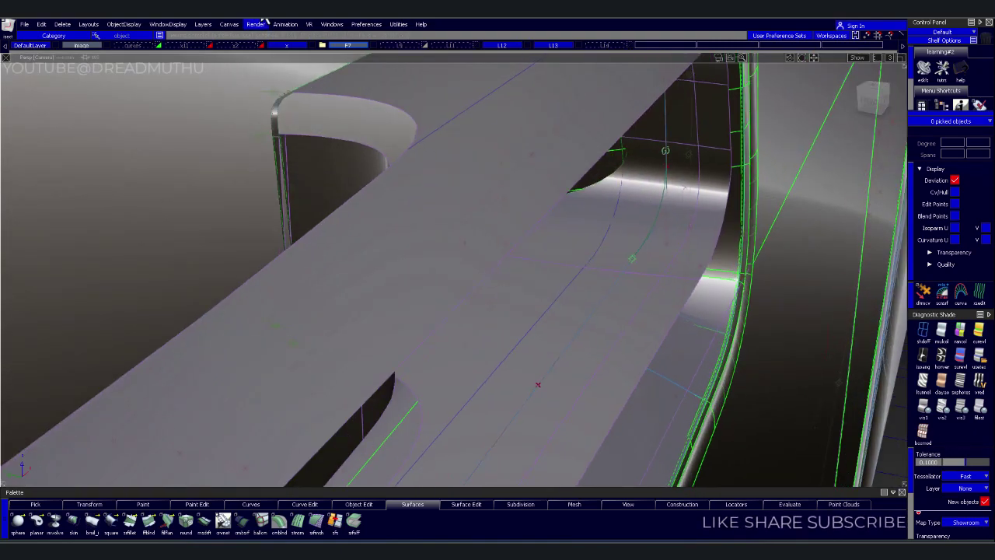
mouse_move(316, 47)
alt+shift+mouse_down()
mouse_move(355, 247)
mouse_move(402, 229)
mouse_move(326, 229)
mouse_move(319, 203)
mouse_move(333, 191)
alt+shift+mouse_up()
mouse_move(332, 191)
alt+shift+right_down()
mouse_move(402, 224)
mouse_move(389, 241)
mouse_move(350, 245)
mouse_move(449, 249)
alt+shift+right_up()
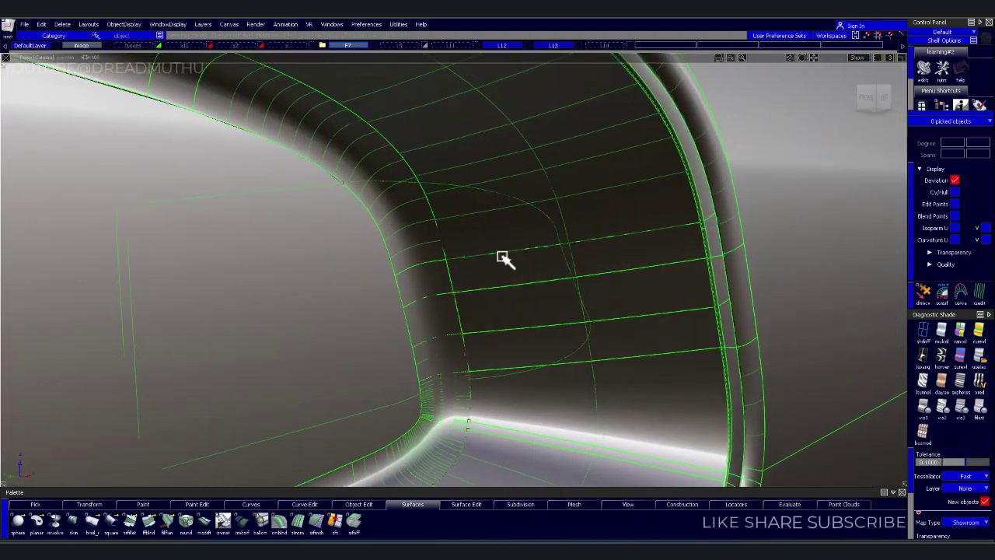
- Trim the corner flange surface with its cutting curves, discarding regions and reverting one trim
click(420, 208)
drag(451, 220, 452, 221)
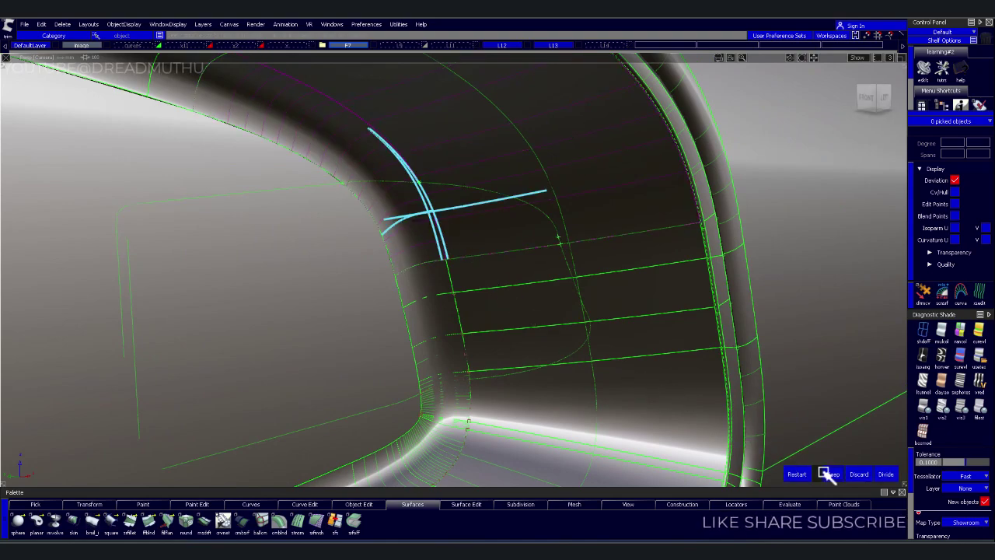
click(858, 474)
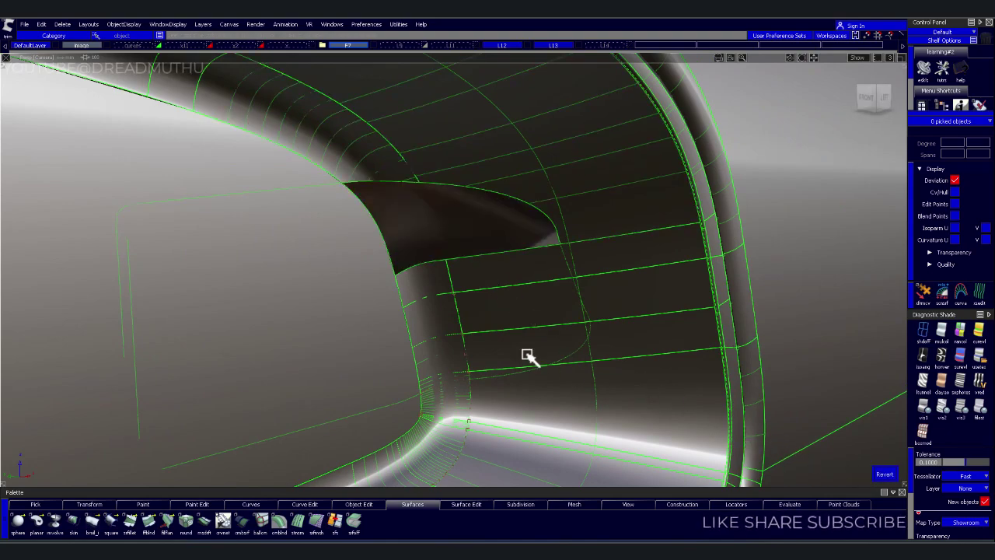
click(466, 327)
click(478, 280)
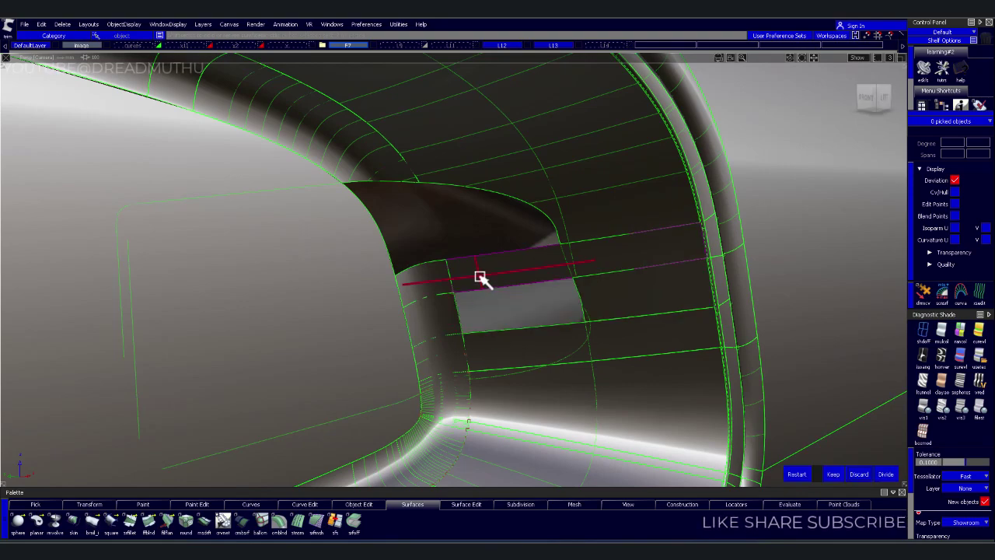
click(483, 354)
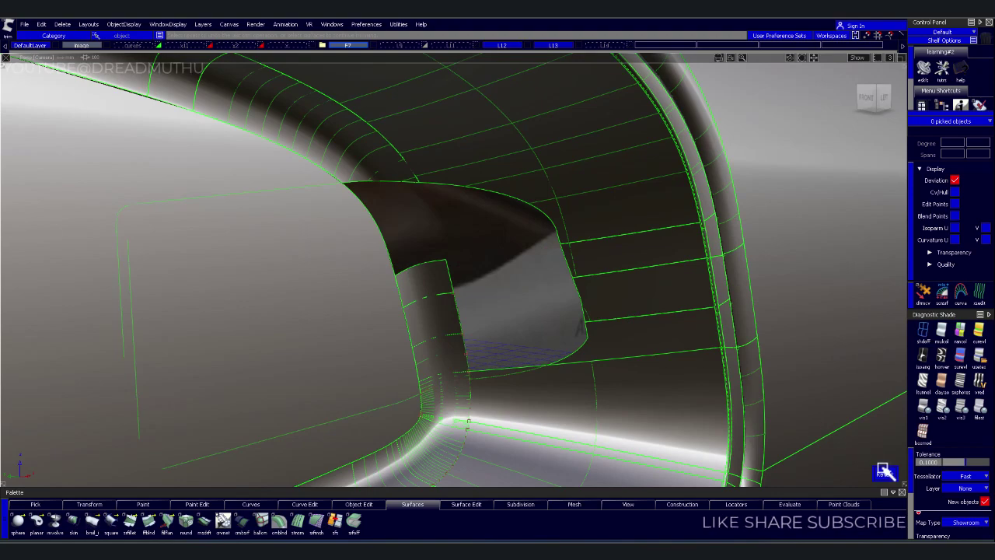
click(884, 471)
- Trim away another overlapping region and divide the recess surface along its curves
scroll(611, 329, up, 3)
scroll(645, 311, up, 3)
scroll(456, 276, up, 3)
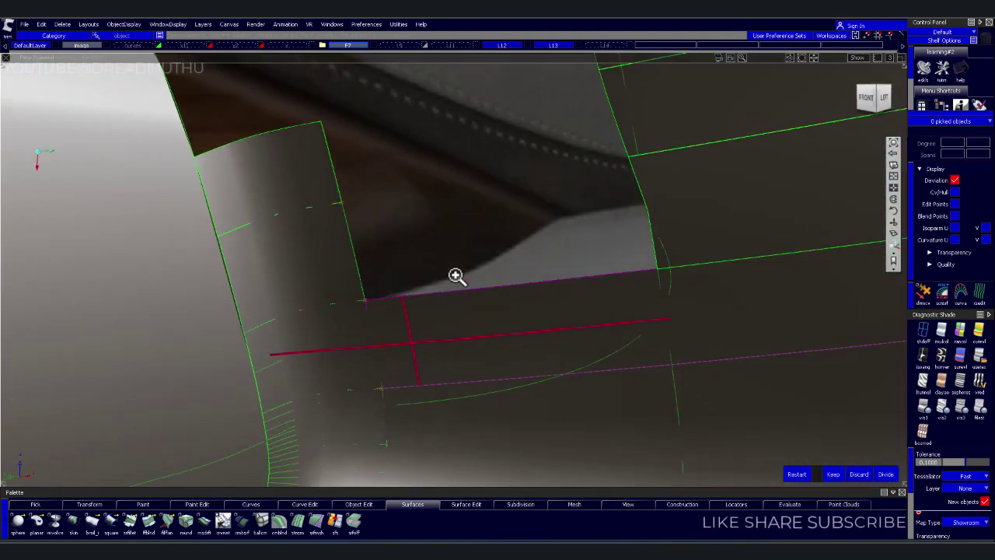
click(603, 334)
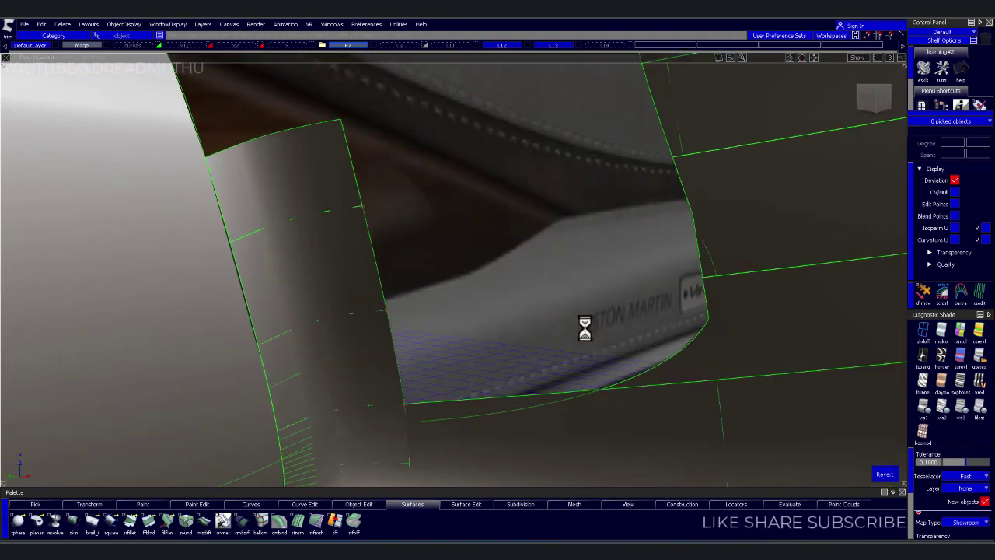
click(734, 242)
drag(735, 241, 703, 261)
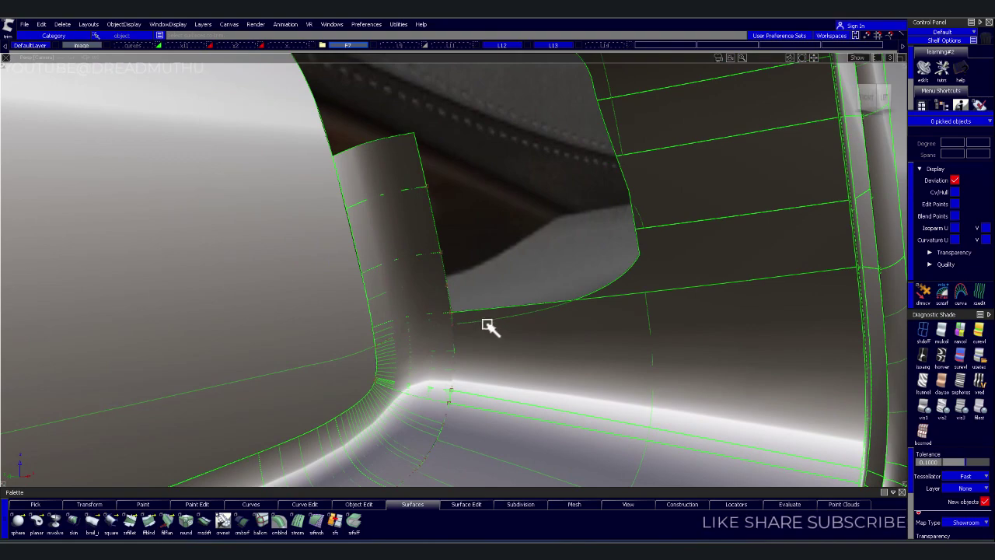
click(495, 335)
drag(497, 336, 482, 315)
key(Return)
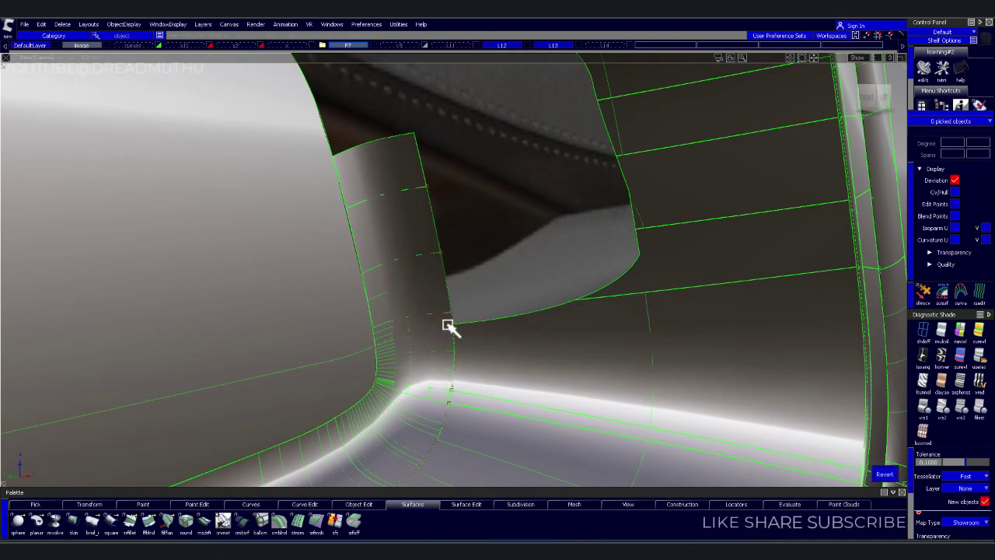
- Divide the neighbouring surface, keeping the region beside the armrest block's curved wall
click(395, 335)
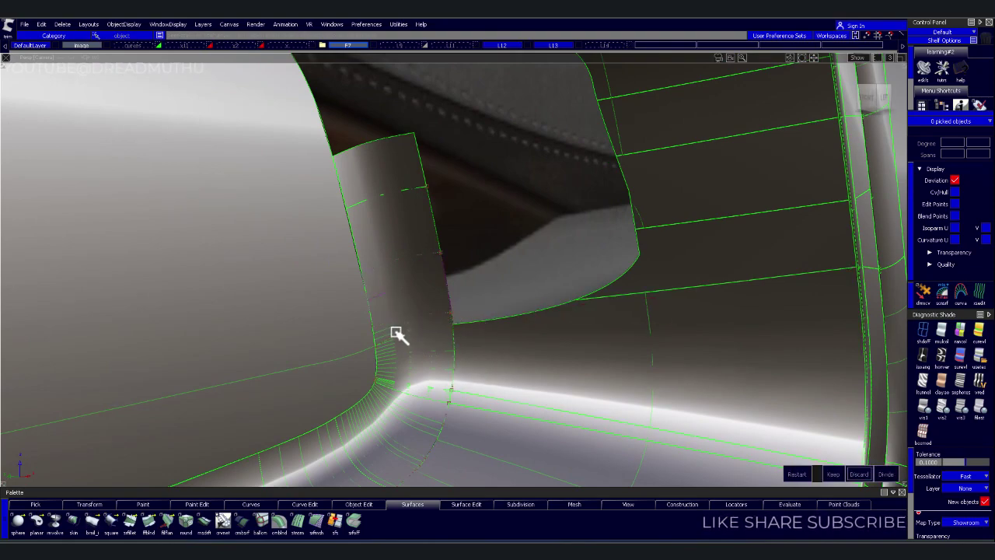
click(400, 330)
key(Return)
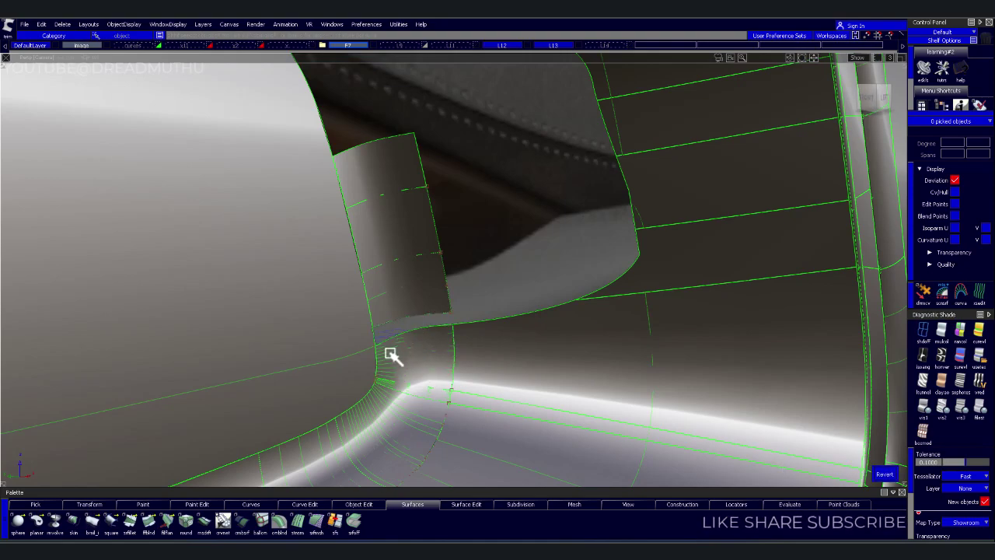
alt+shift+drag(349, 303, 330, 323)
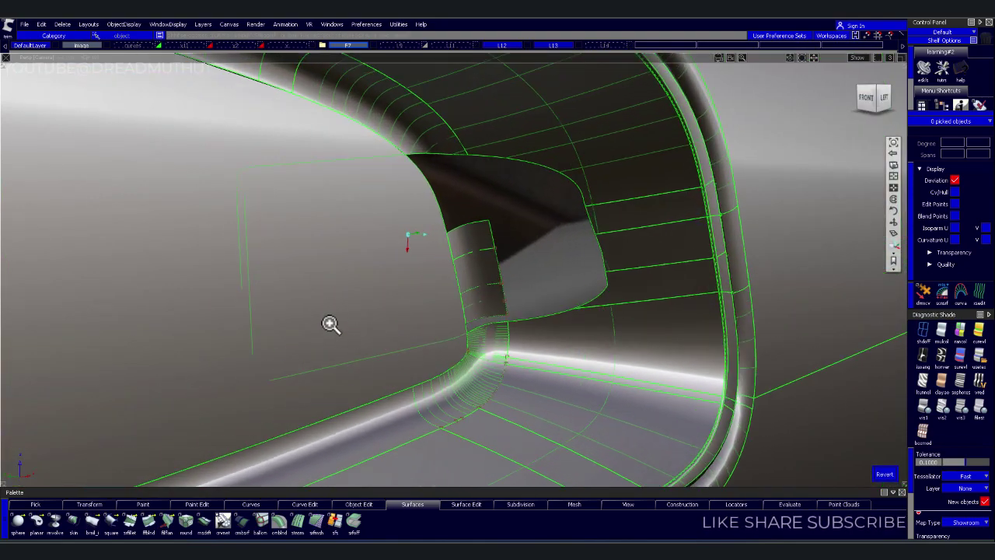
- Create a blend curve from the vertical outline to the bottom outline at the lower corner
alt+shift+right_drag(330, 324, 355, 322)
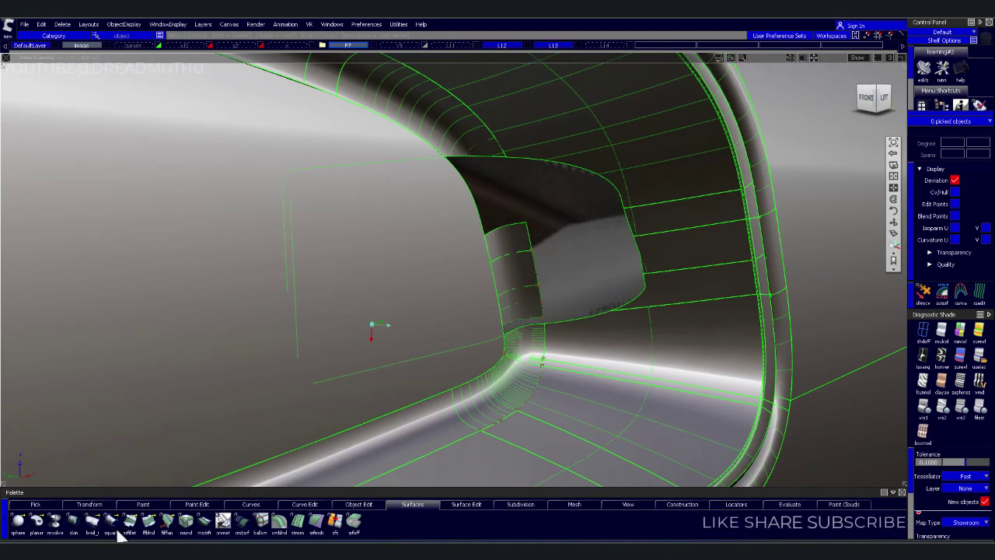
click(235, 505)
click(53, 525)
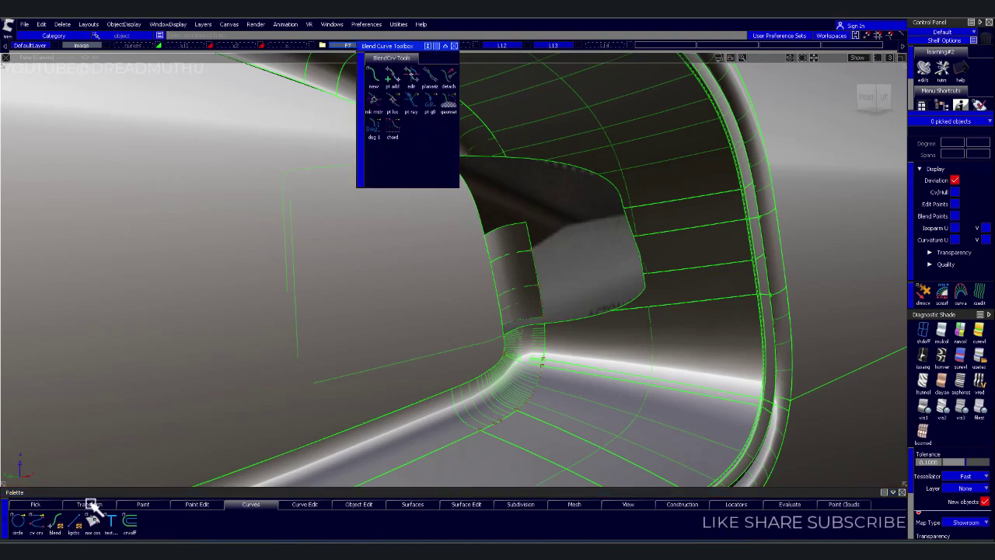
click(287, 292)
click(314, 382)
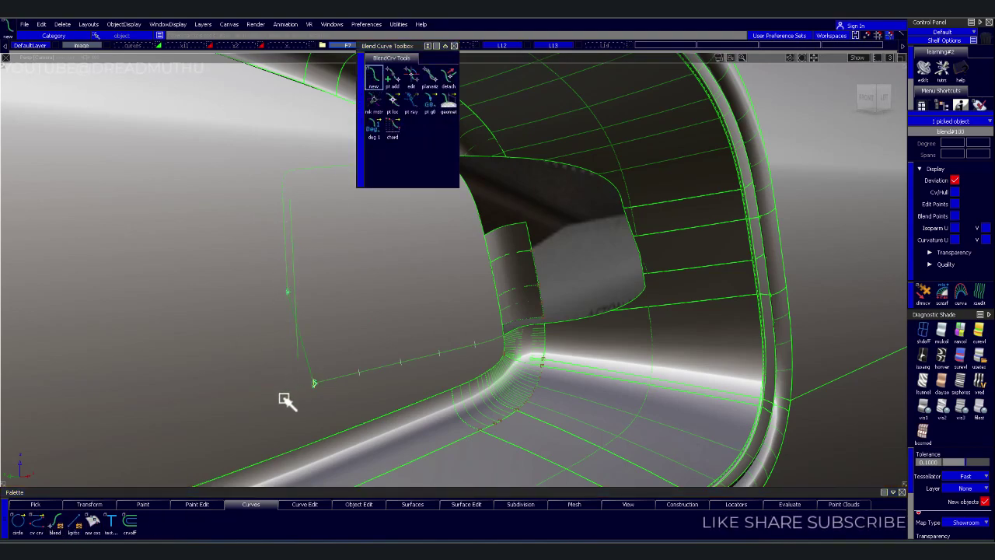
- Adjust both blend point constraints, switch to Left view, and pick the panel surface for projection
click(409, 89)
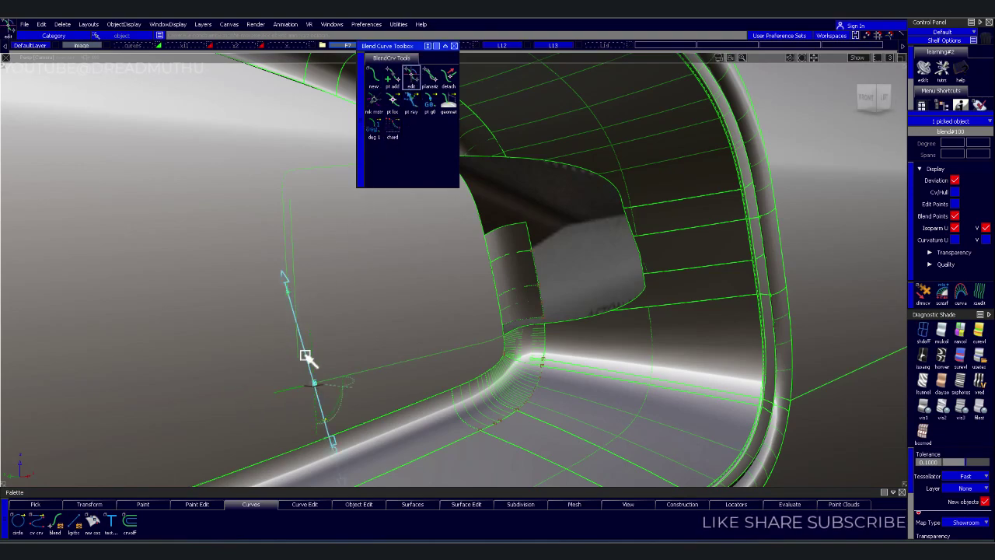
click(319, 382)
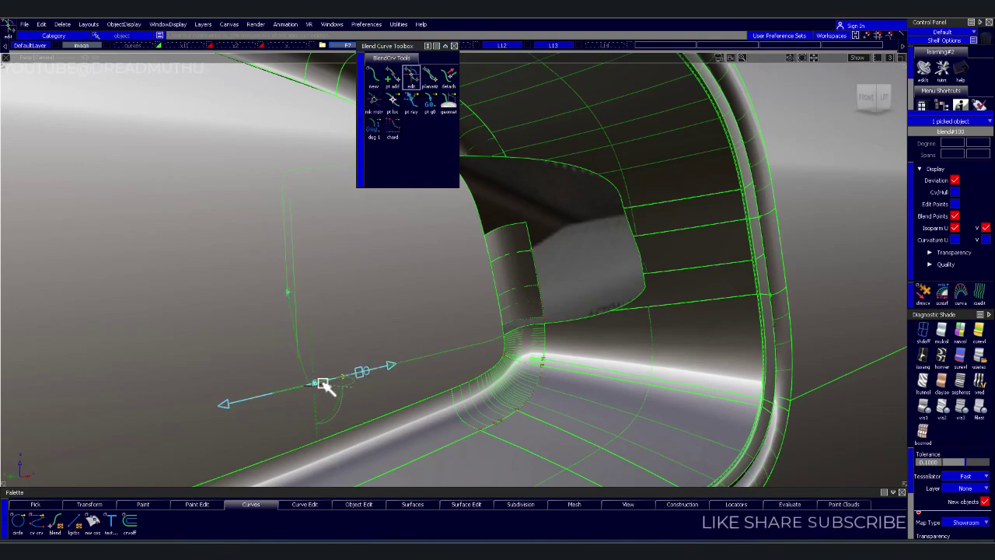
click(288, 293)
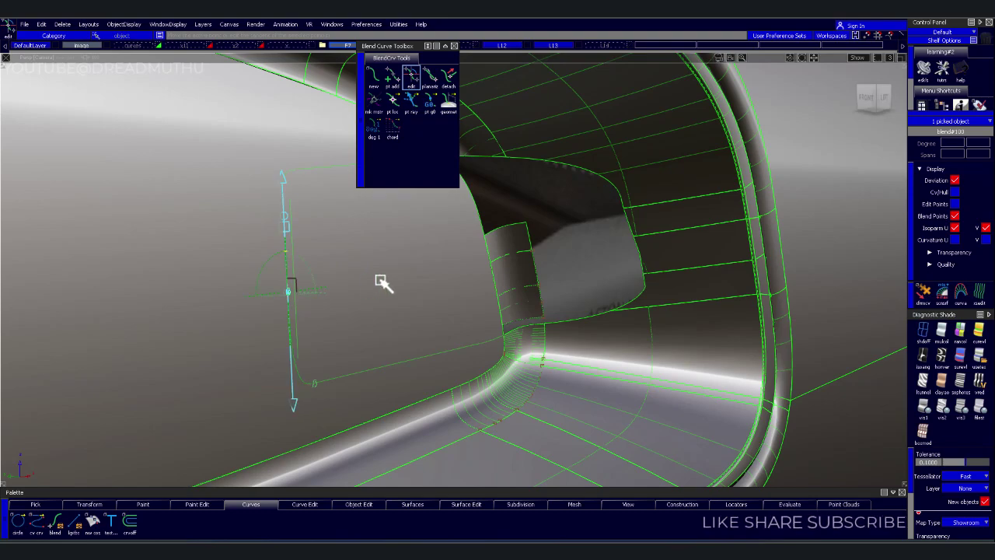
alt+shift+drag(406, 284, 395, 306)
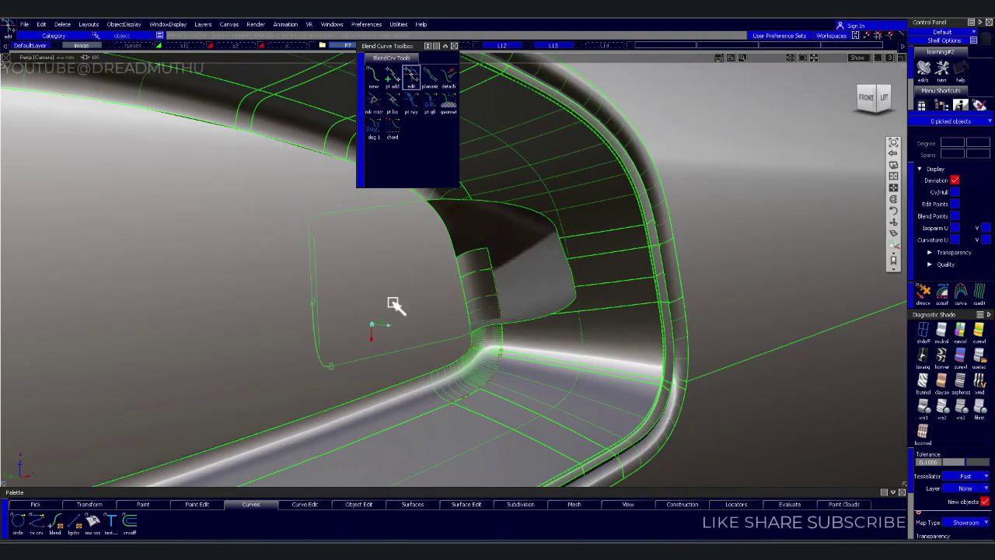
click(884, 97)
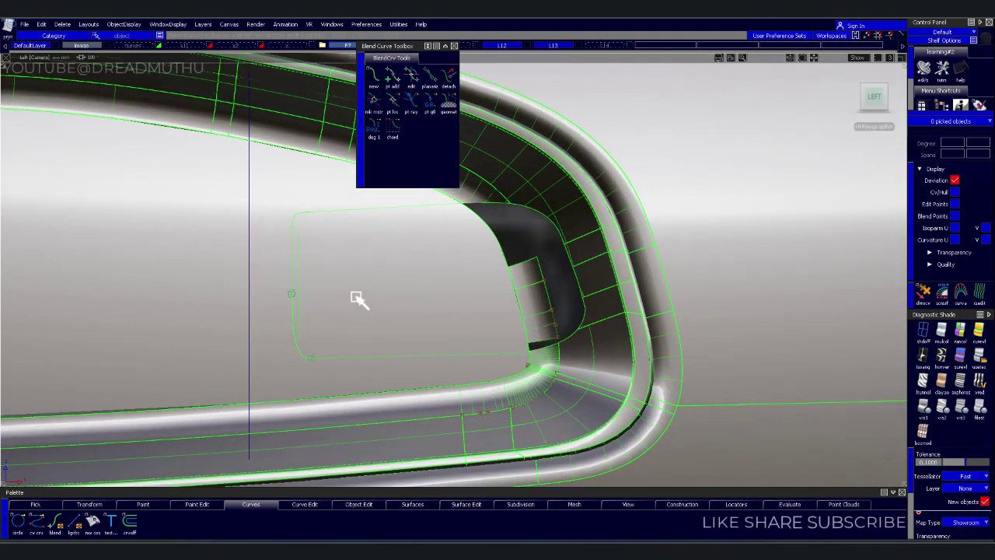
click(333, 329)
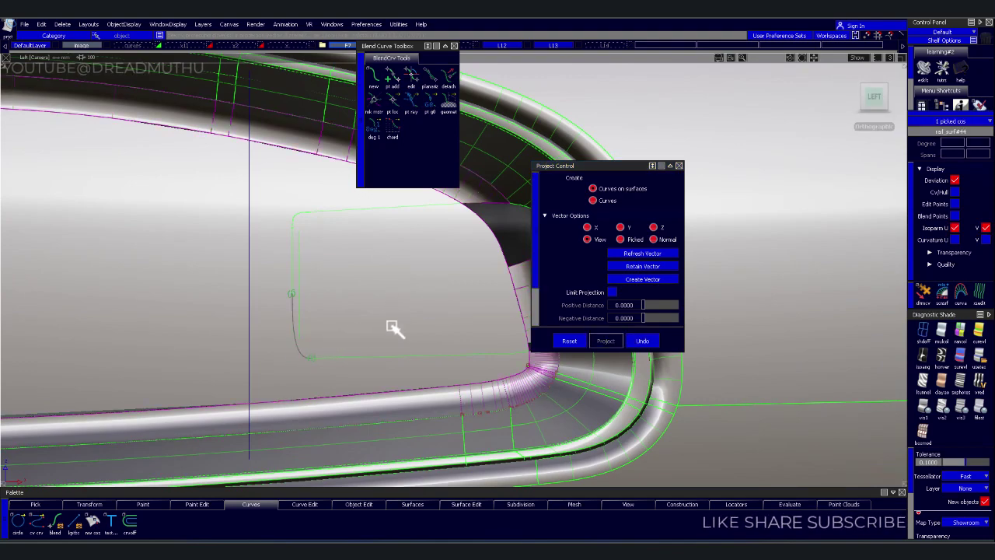
- Project the blend curve onto the recess and move the leftover corner pieces to a hidden layer
click(400, 296)
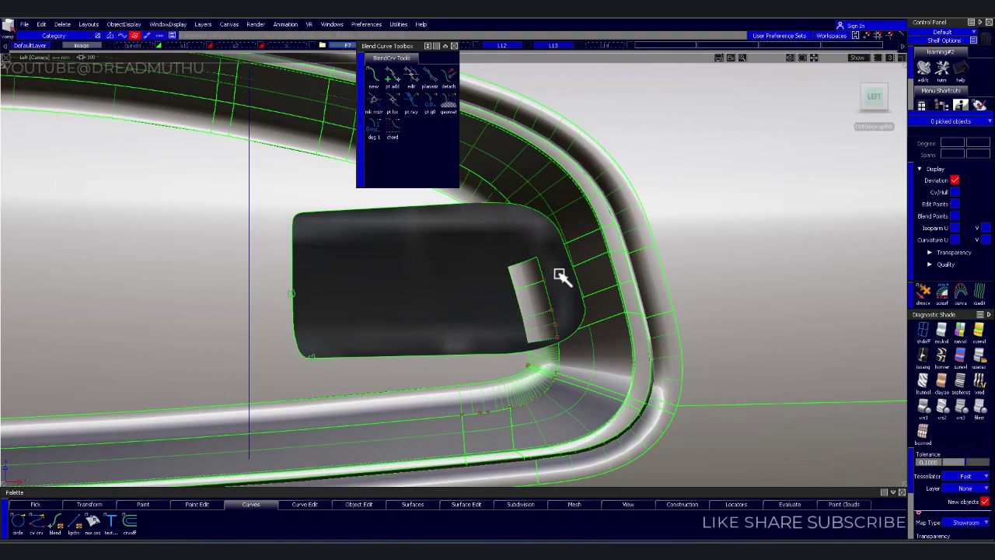
drag(562, 275, 528, 333)
alt+shift+middle_drag(433, 295, 422, 311)
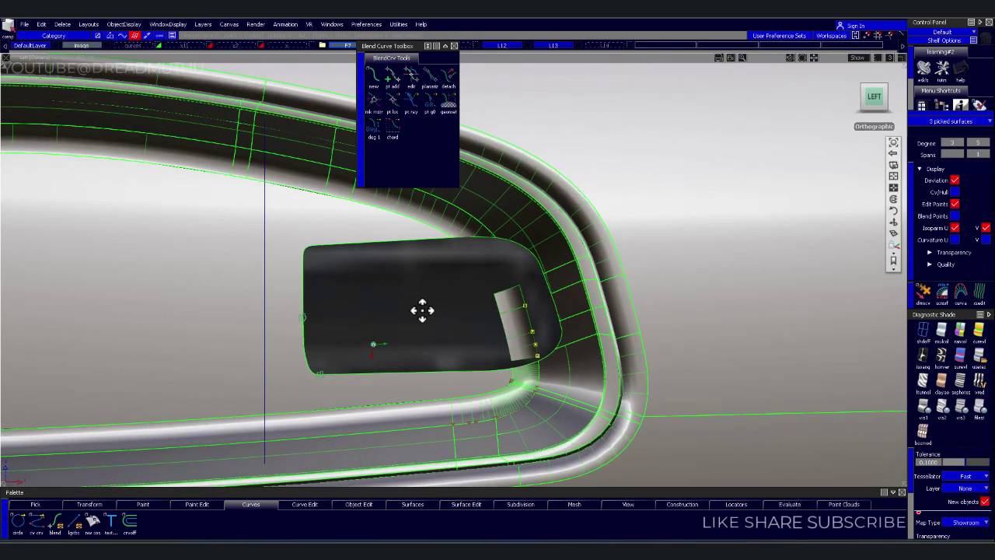
right_click(294, 45)
click(285, 53)
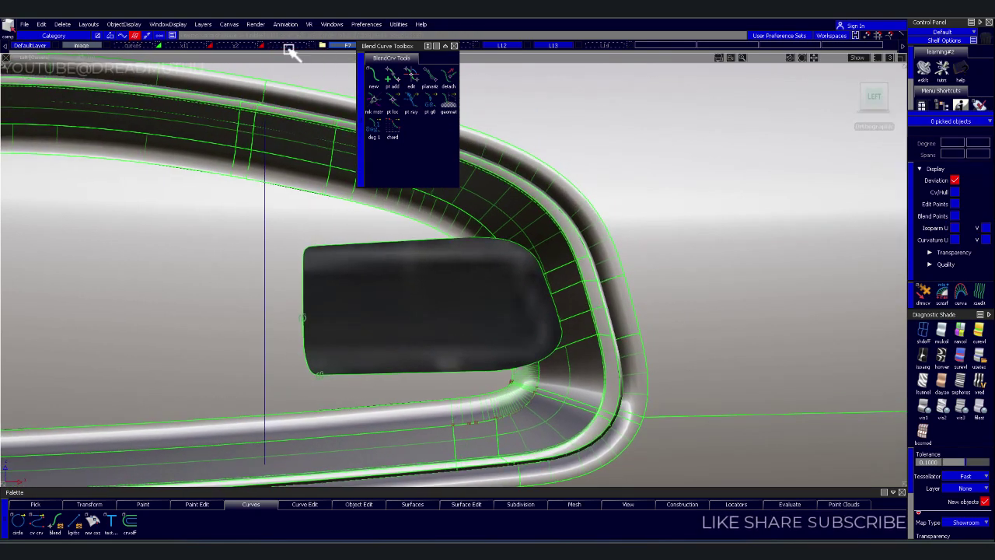
- Close the blend curve toolbox and make layer L14 with the door handle visible
click(454, 46)
click(635, 46)
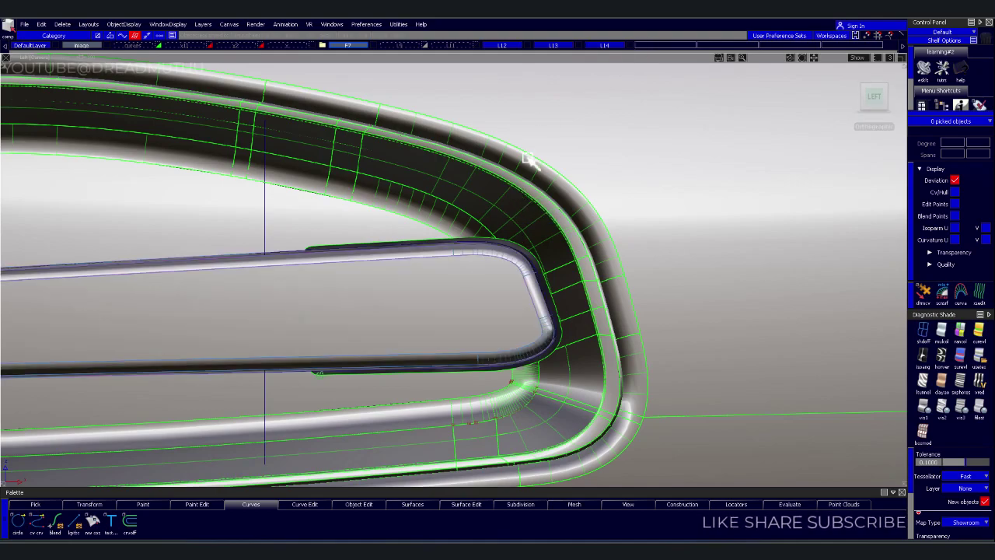
mouse_move(528, 159)
alt+shift+mouse_down()
mouse_move(609, 202)
mouse_move(380, 222)
mouse_move(387, 267)
alt+shift+mouse_up()
- Inspect the handle and door panel from several angles and show the hidden armrest layer
alt+shift+right_drag(473, 289, 473, 309)
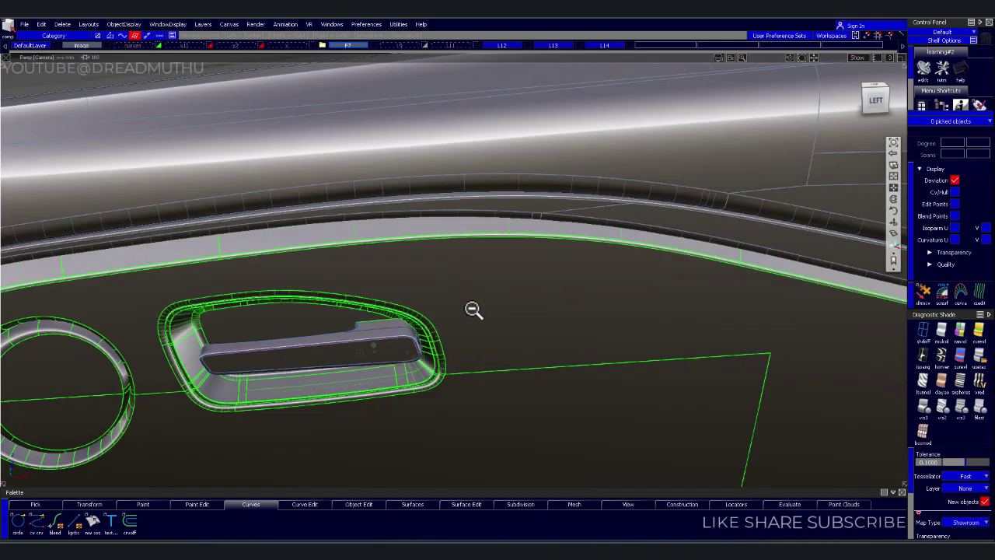
mouse_move(396, 304)
alt+shift+mouse_down()
mouse_move(560, 270)
mouse_move(493, 281)
alt+shift+mouse_up()
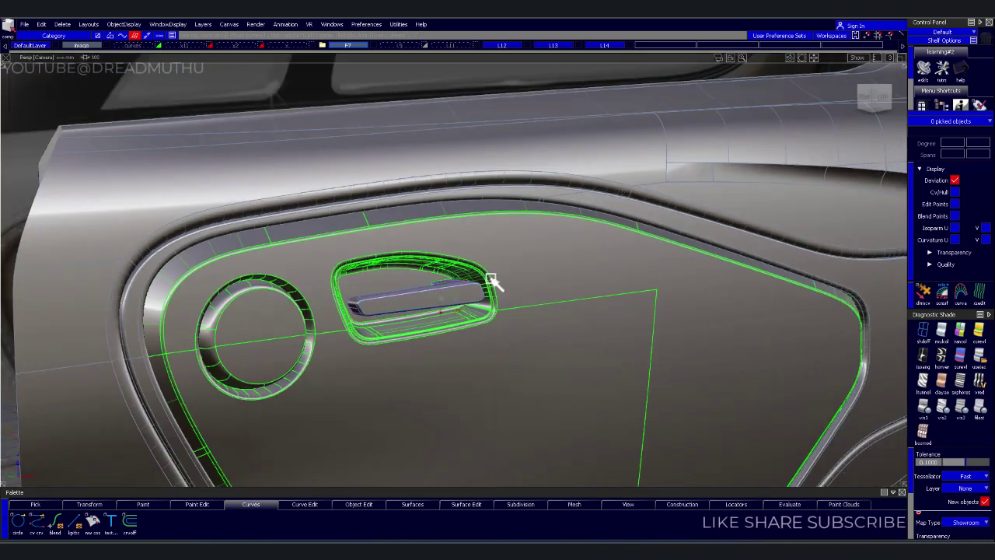
click(538, 344)
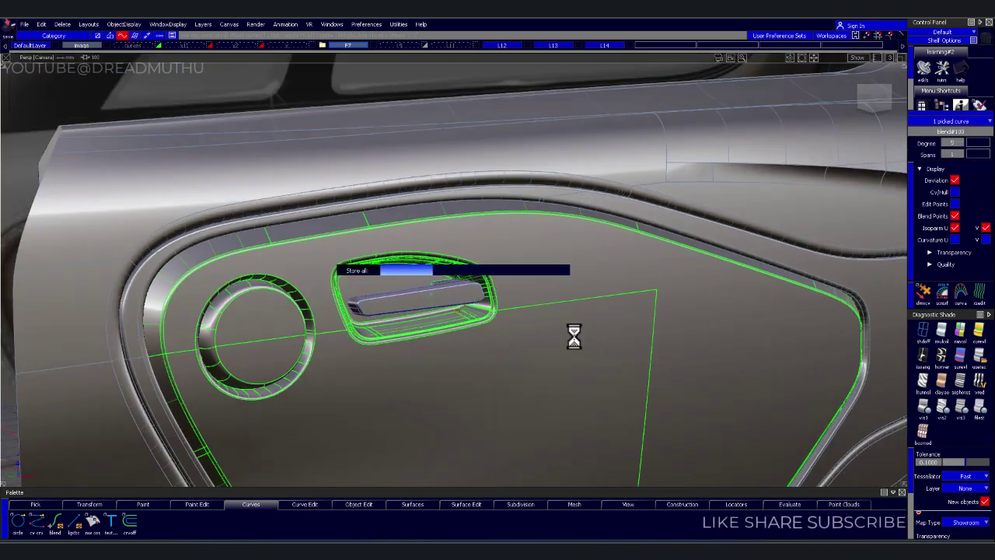
alt+shift+right_drag(605, 282, 544, 326)
mouse_move(544, 327)
alt+shift+mouse_down()
mouse_move(289, 266)
mouse_move(411, 276)
mouse_move(386, 261)
mouse_move(453, 275)
mouse_move(407, 327)
alt+shift+mouse_up()
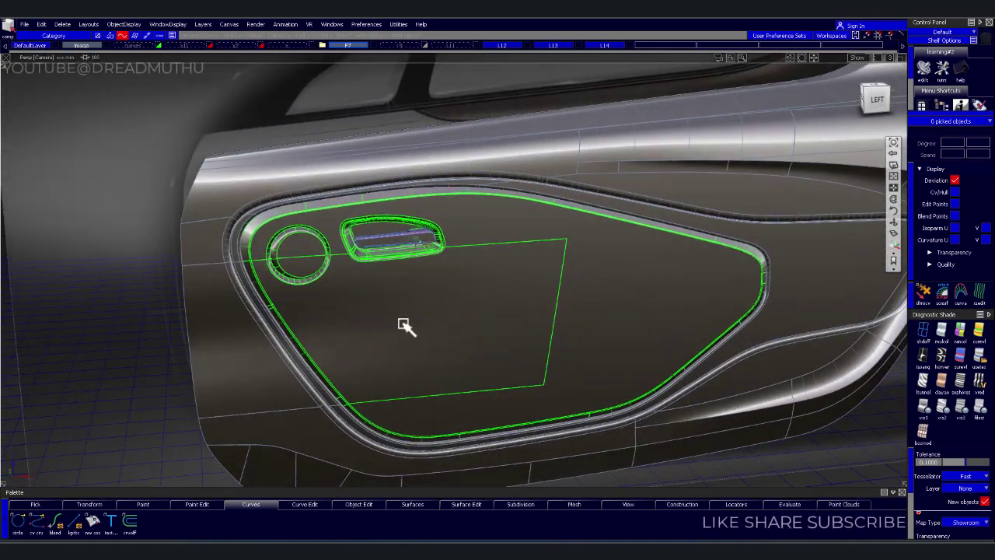
alt+shift+right_drag(406, 326, 400, 306)
mouse_move(400, 306)
alt+shift+mouse_down()
mouse_move(533, 300)
mouse_move(448, 306)
alt+shift+mouse_up()
mouse_move(448, 306)
alt+shift+right_down()
mouse_move(433, 370)
mouse_move(484, 273)
alt+shift+right_up()
mouse_move(485, 272)
alt+shift+mouse_down()
mouse_move(518, 288)
mouse_move(473, 288)
mouse_move(534, 370)
alt+shift+mouse_up()
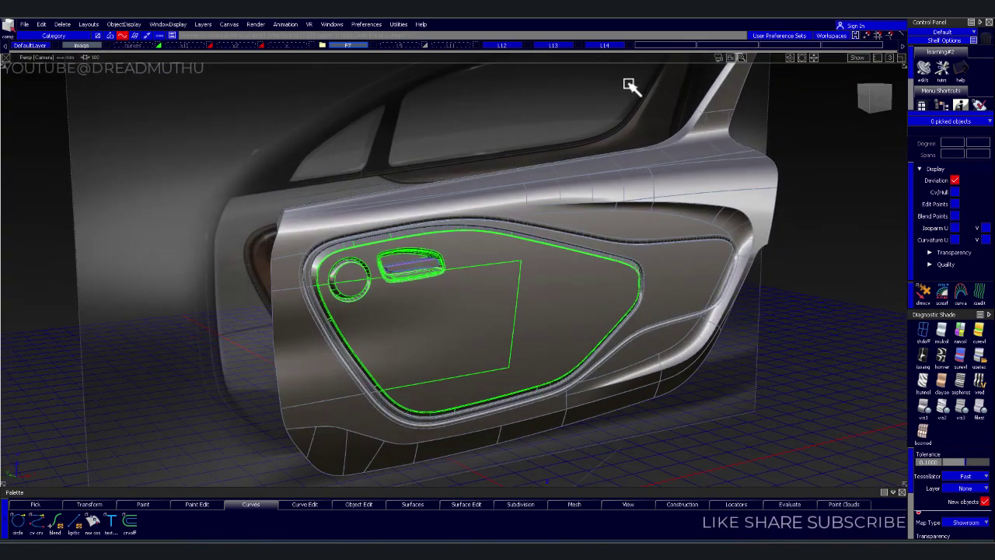
click(425, 45)
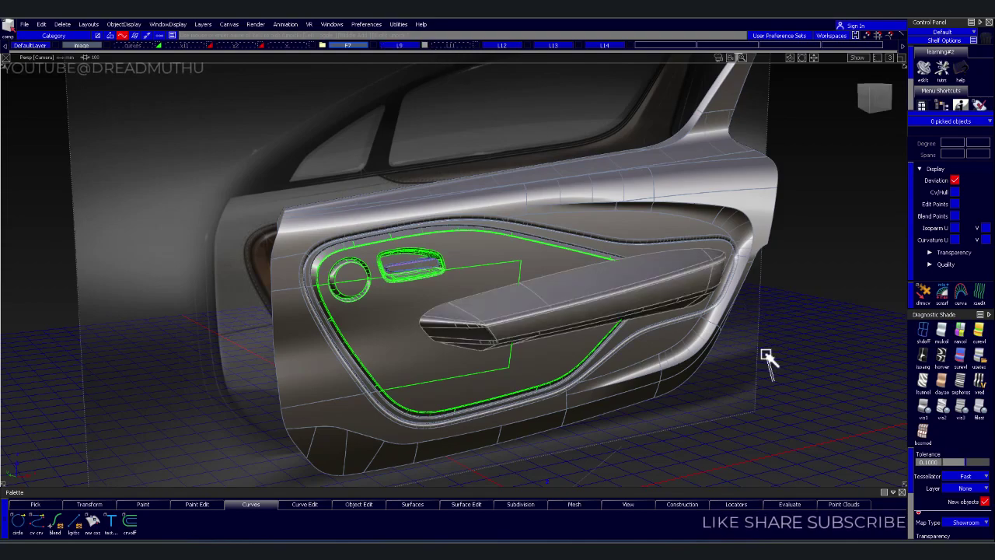
mouse_move(766, 357)
alt+shift+mouse_down()
mouse_move(565, 249)
mouse_move(388, 226)
mouse_move(329, 282)
mouse_move(453, 307)
mouse_move(469, 356)
mouse_move(719, 290)
mouse_move(564, 329)
alt+shift+mouse_up()
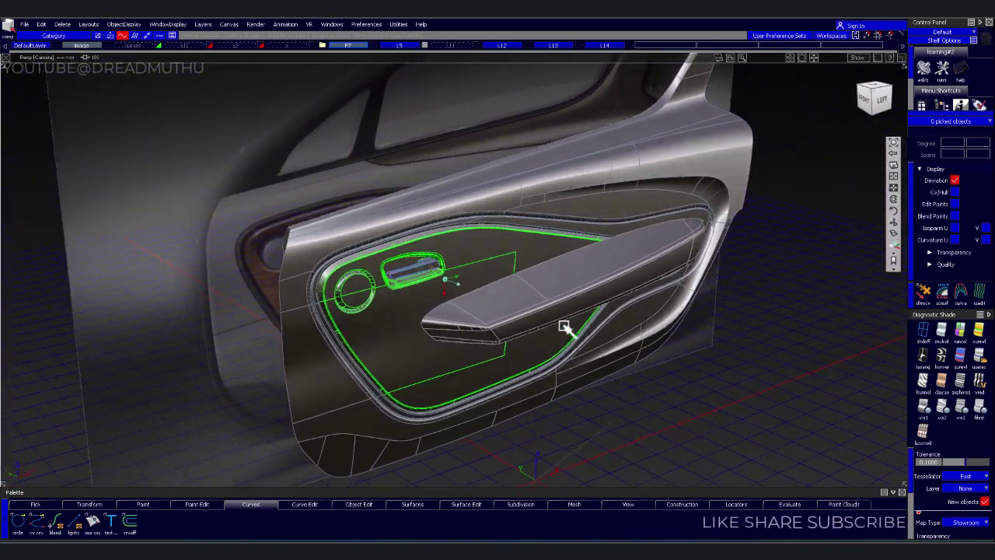
- Colour layer L14 green and move it into the F7 layer folder
click(633, 45)
click(678, 43)
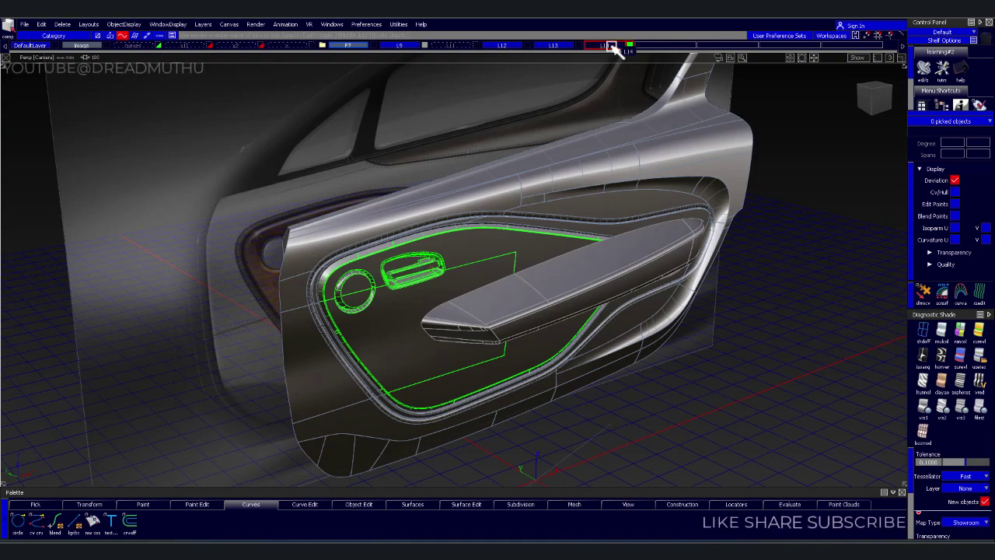
mouse_move(356, 47)
mouse_down()
mouse_move(402, 44)
mouse_move(367, 45)
mouse_up()
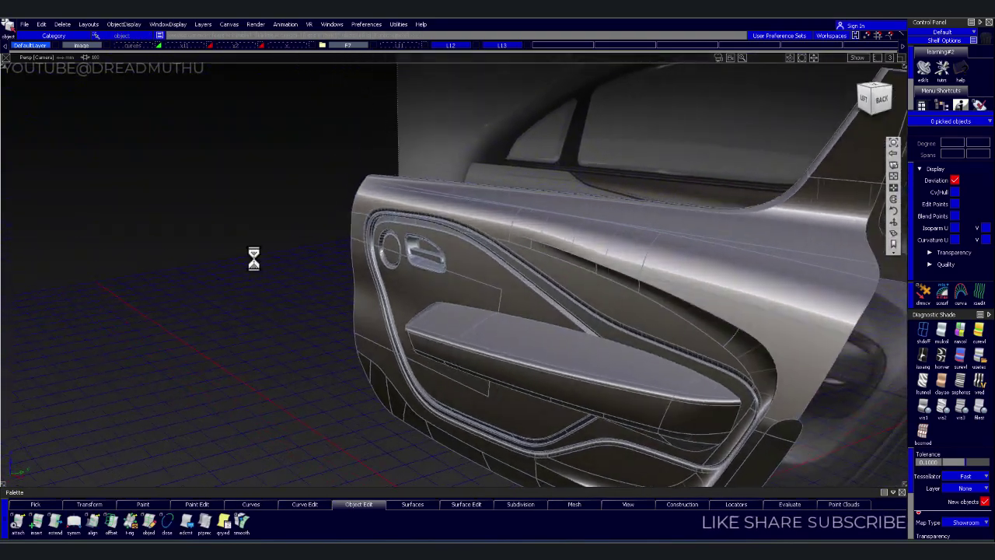
mouse_move(253, 260)
alt+shift+mouse_down()
mouse_move(234, 260)
mouse_move(349, 313)
mouse_move(506, 331)
mouse_move(591, 305)
mouse_move(409, 295)
mouse_move(487, 262)
mouse_move(619, 262)
mouse_move(526, 322)
mouse_move(390, 312)
mouse_move(572, 443)
alt+shift+mouse_up()
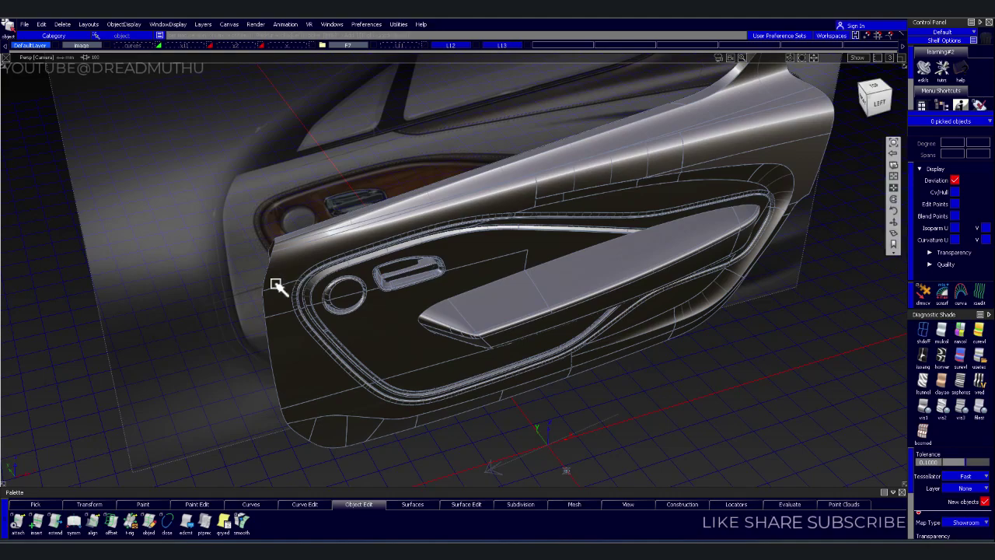
mouse_move(277, 285)
alt+shift+mouse_down()
mouse_move(442, 290)
mouse_move(422, 288)
mouse_move(514, 278)
mouse_move(562, 214)
mouse_move(604, 202)
alt+shift+mouse_up()
mouse_move(766, 214)
alt+shift+mouse_down()
mouse_move(482, 215)
mouse_move(402, 169)
mouse_move(503, 216)
alt+shift+mouse_up()
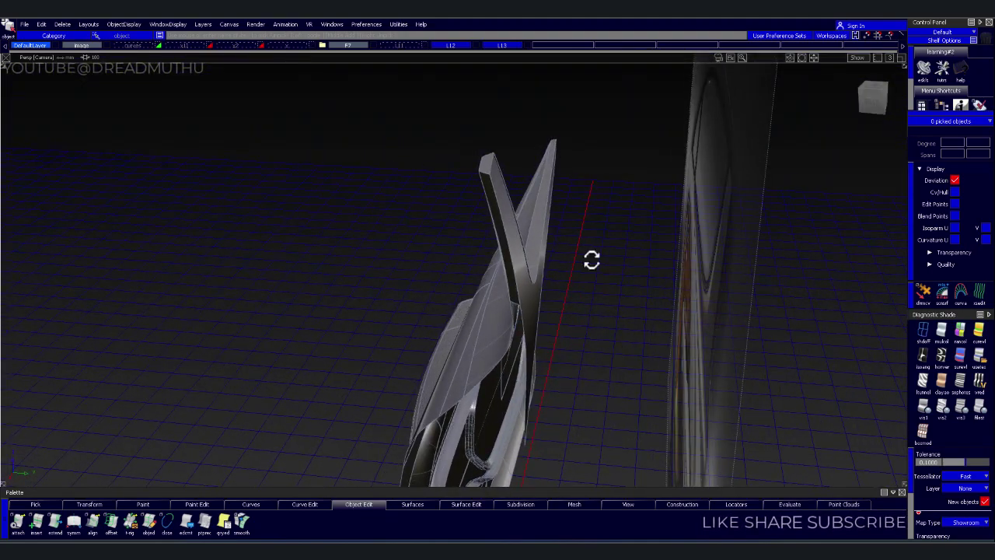
alt+shift+drag(591, 259, 545, 262)
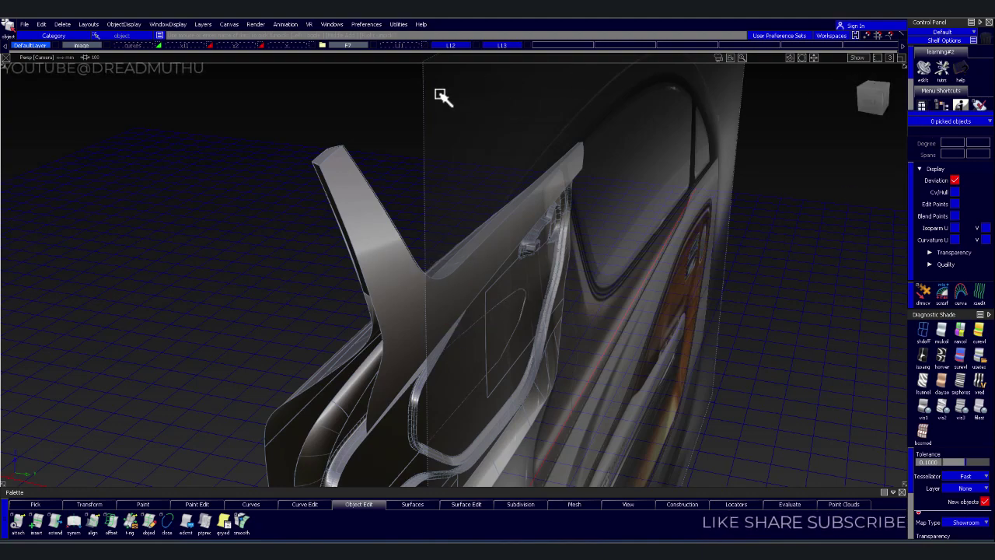
- Assign the Y-shaped revolve surface to layer L12 via the Object Lister, then hide the F7 body layers
key(ctrl+l)
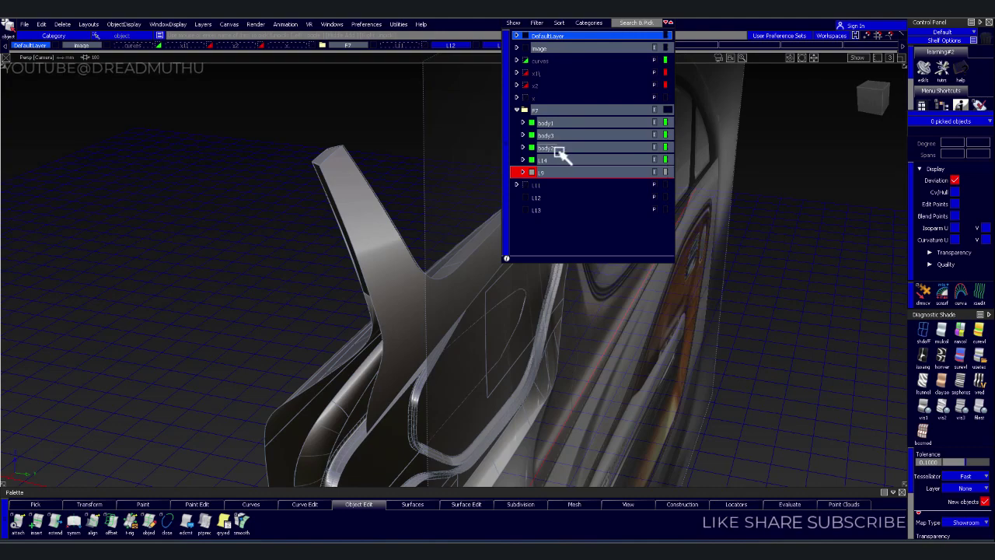
click(548, 148)
click(569, 124)
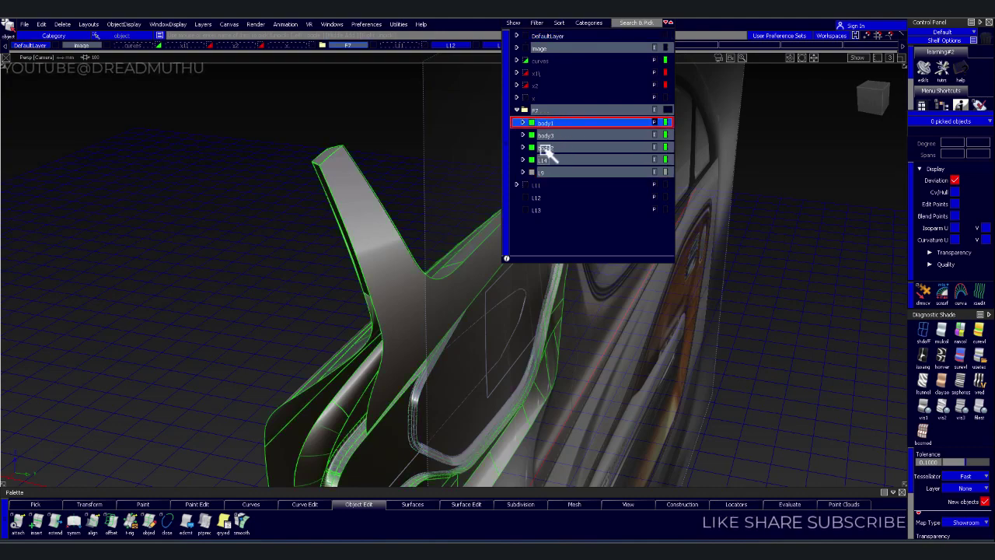
key(ctrl+l)
click(389, 302)
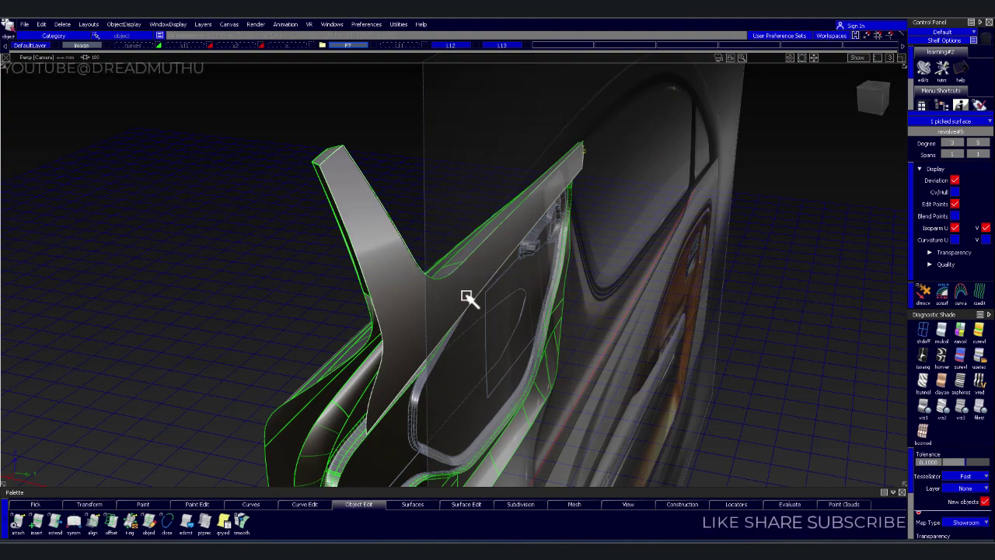
key(ctrl+l)
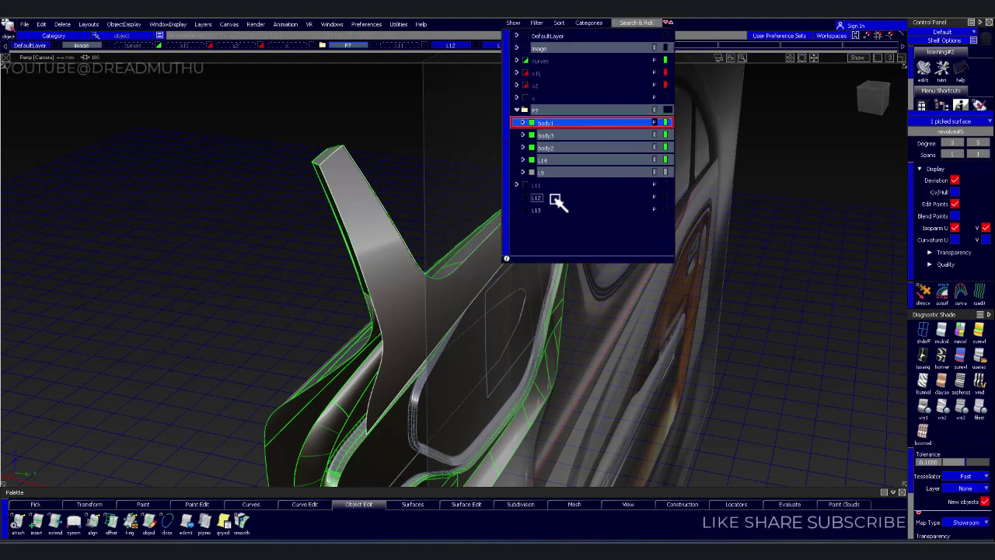
right_click(557, 201)
click(566, 212)
key(ctrl+l)
click(371, 47)
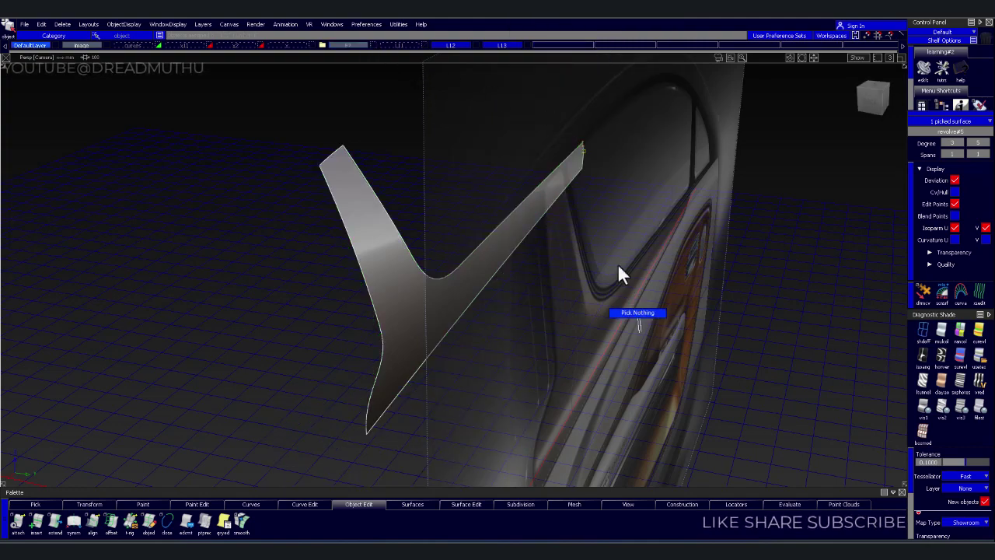
alt+shift+drag(618, 272, 578, 273)
- Make the curves layer visible and inspect the curves along the Y surface's curved top edge
click(166, 45)
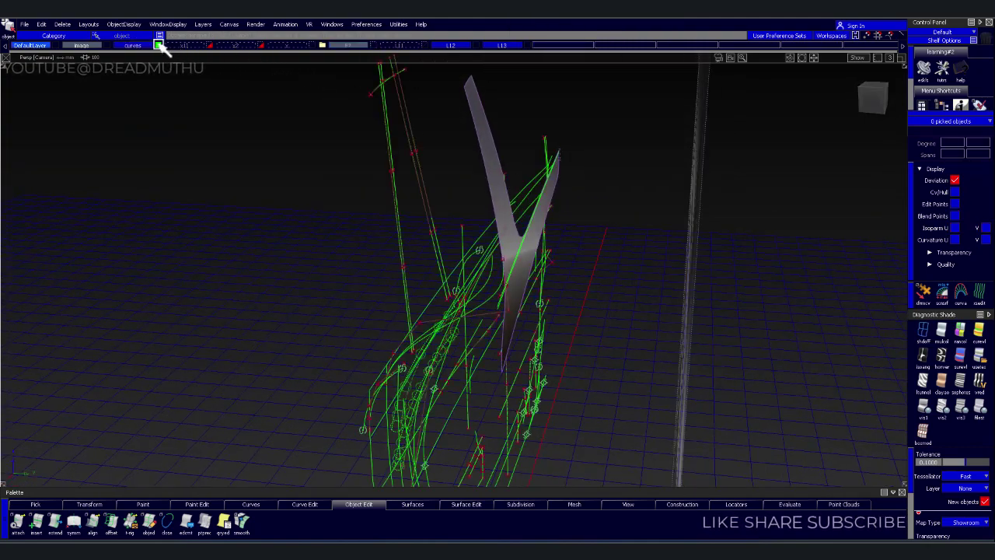
mouse_move(506, 205)
alt+shift+mouse_down()
mouse_move(506, 195)
mouse_move(526, 229)
mouse_move(715, 194)
mouse_move(650, 213)
mouse_move(637, 198)
mouse_move(533, 311)
mouse_move(599, 285)
alt+shift+mouse_up()
mouse_move(599, 285)
alt+shift+right_down()
mouse_move(827, 260)
mouse_move(779, 273)
mouse_move(666, 257)
alt+shift+right_up()
mouse_move(666, 257)
alt+shift+middle_down()
mouse_move(640, 288)
mouse_move(554, 266)
alt+shift+middle_up()
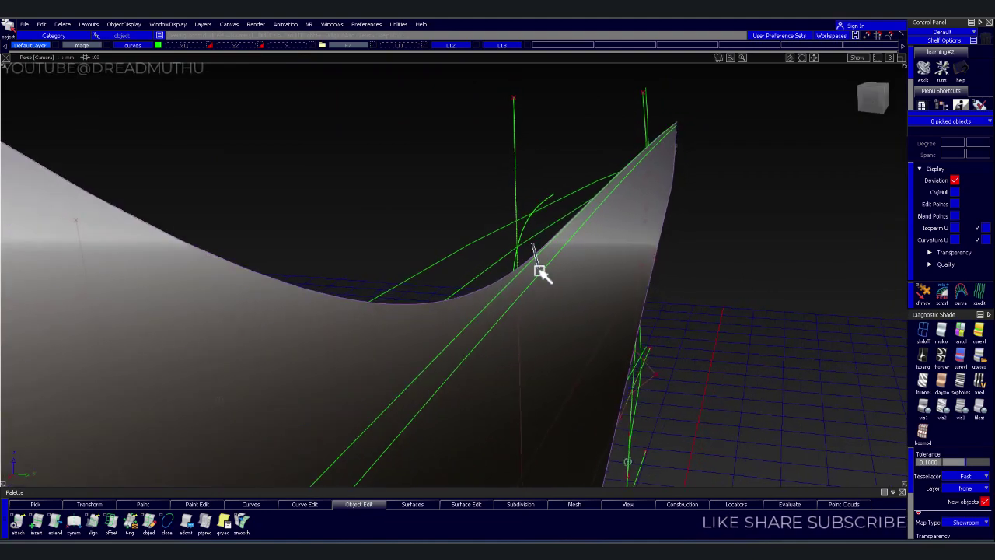
click(533, 264)
alt+shift+drag(724, 251, 611, 315)
alt+shift+right_drag(611, 315, 394, 378)
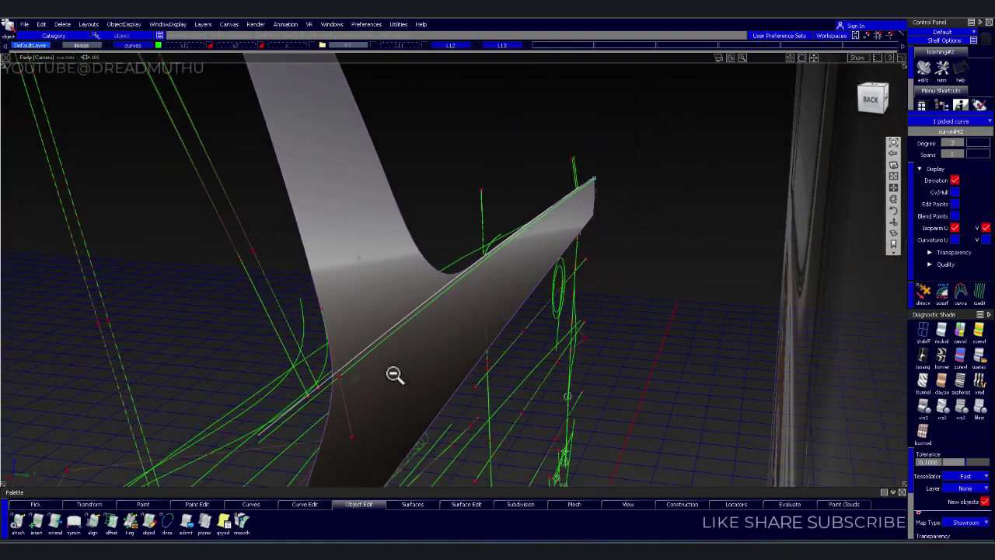
alt+shift+middle_drag(393, 378, 556, 333)
mouse_move(556, 333)
alt+shift+mouse_down()
mouse_move(622, 273)
mouse_move(527, 296)
alt+shift+mouse_up()
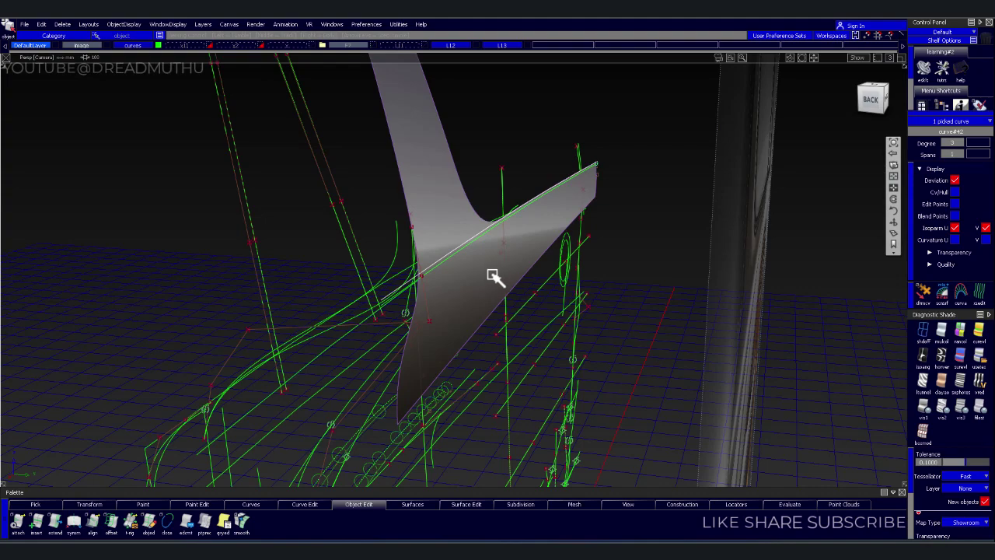
alt+shift+right_drag(709, 192, 443, 331)
mouse_move(444, 331)
alt+shift+mouse_down()
mouse_move(582, 378)
mouse_move(813, 215)
alt+shift+mouse_up()
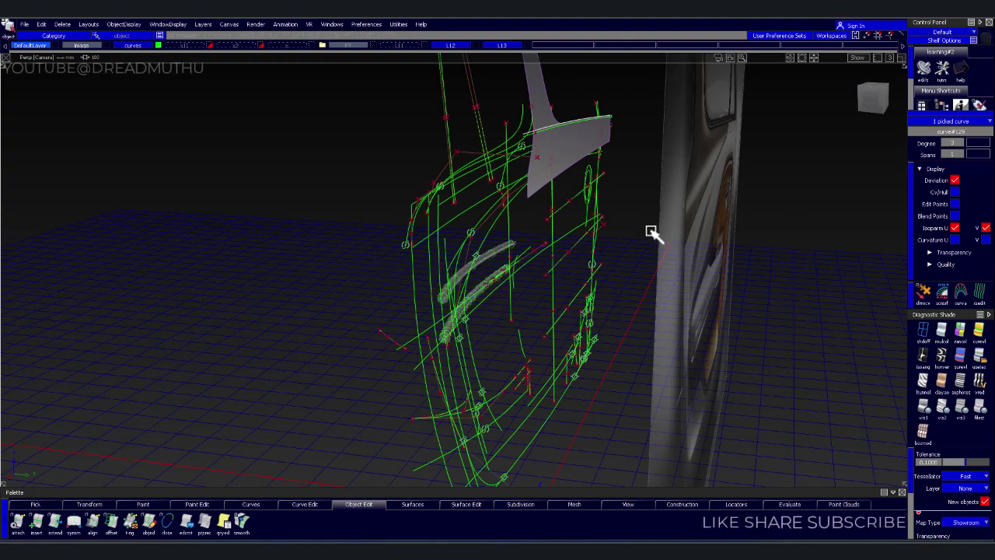
mouse_move(673, 307)
alt+shift+mouse_down()
mouse_move(693, 333)
mouse_move(735, 304)
alt+shift+mouse_up()
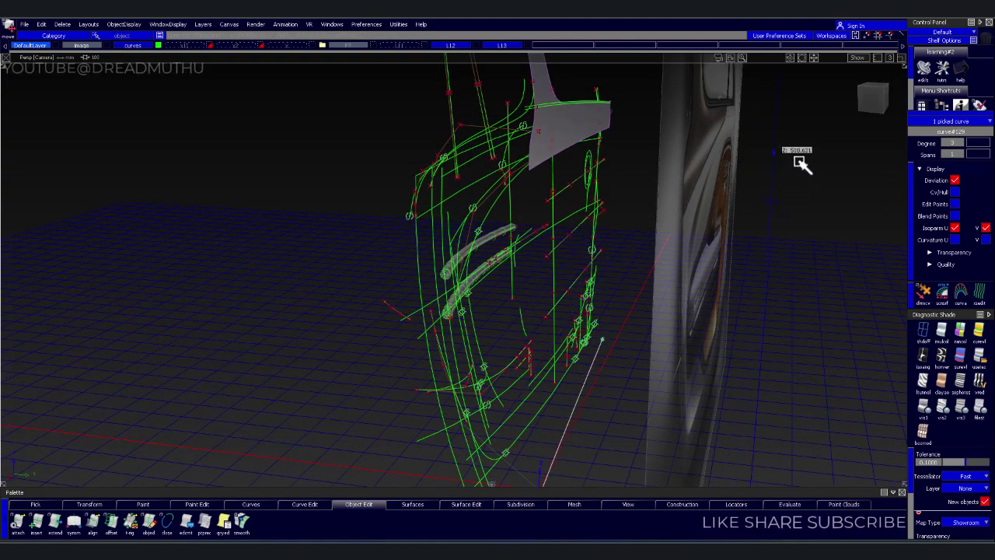
drag(798, 162, 813, 184)
- Switch to the Left orthographic view and frame the lower door curves
click(869, 103)
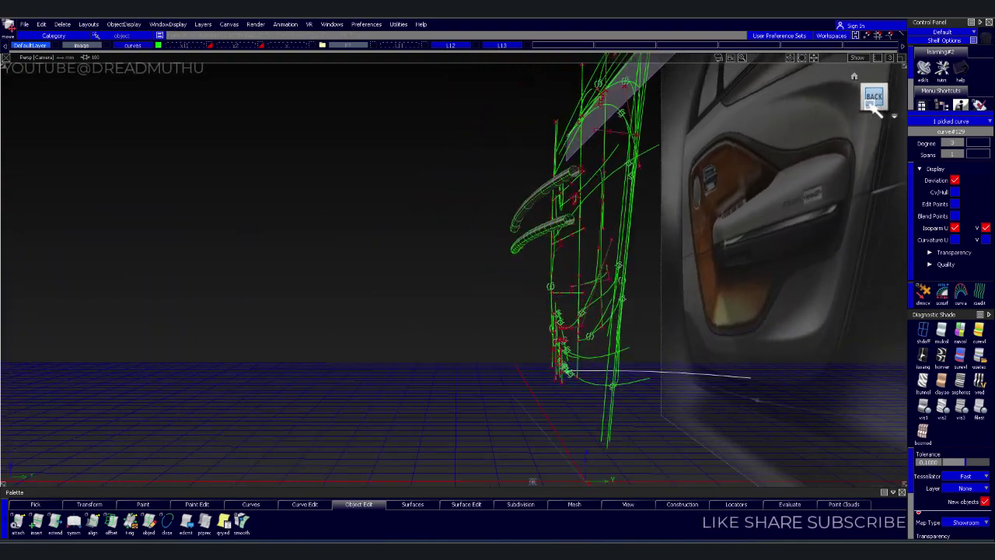
mouse_move(762, 225)
alt+shift+mouse_down()
mouse_move(728, 331)
mouse_move(695, 336)
mouse_move(833, 300)
alt+shift+mouse_up()
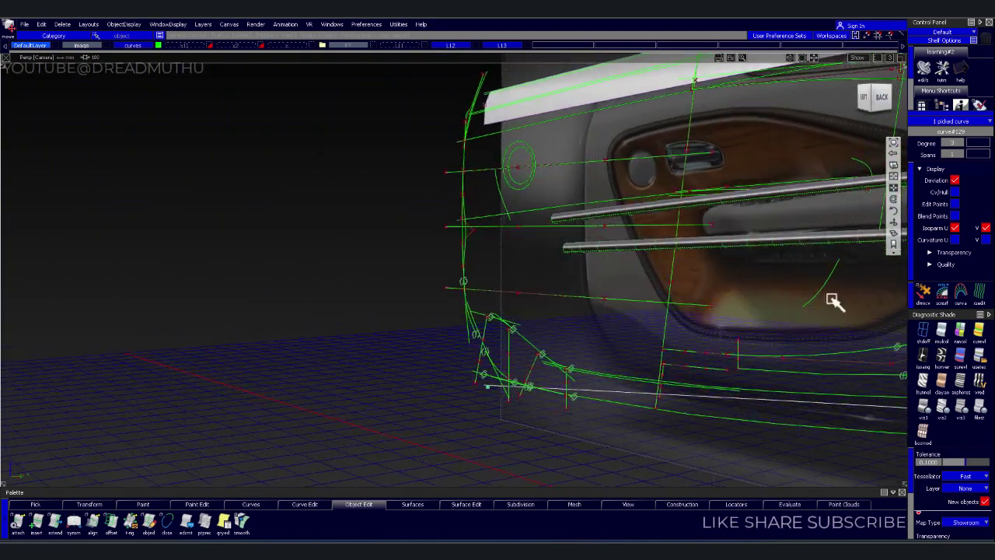
click(894, 114)
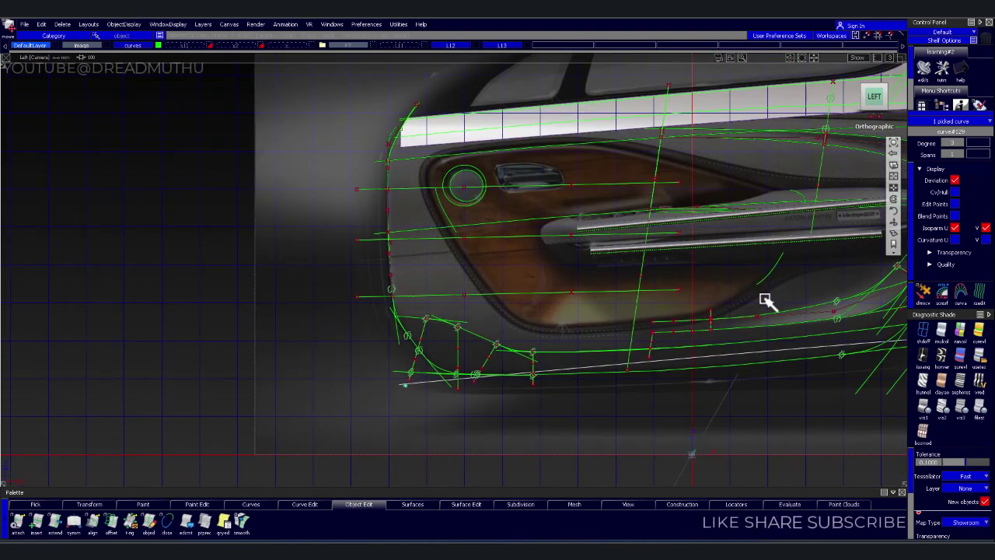
alt+shift+middle_drag(766, 299, 513, 259)
alt+shift+right_drag(513, 260, 644, 272)
mouse_move(644, 272)
alt+shift+middle_down()
mouse_move(693, 240)
mouse_move(766, 228)
alt+shift+middle_up()
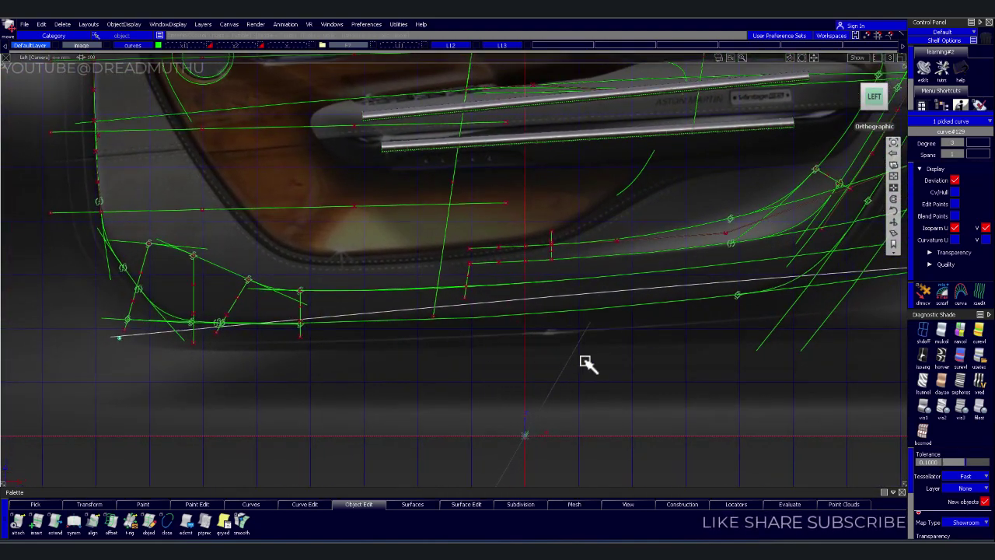
alt+shift+middle_drag(821, 352, 776, 363)
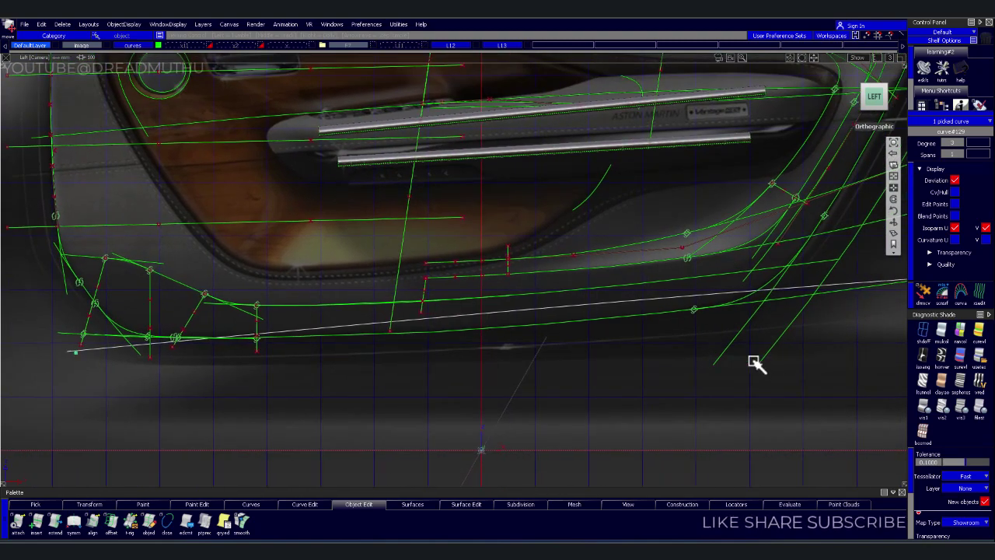
alt+shift+middle_drag(847, 352, 622, 340)
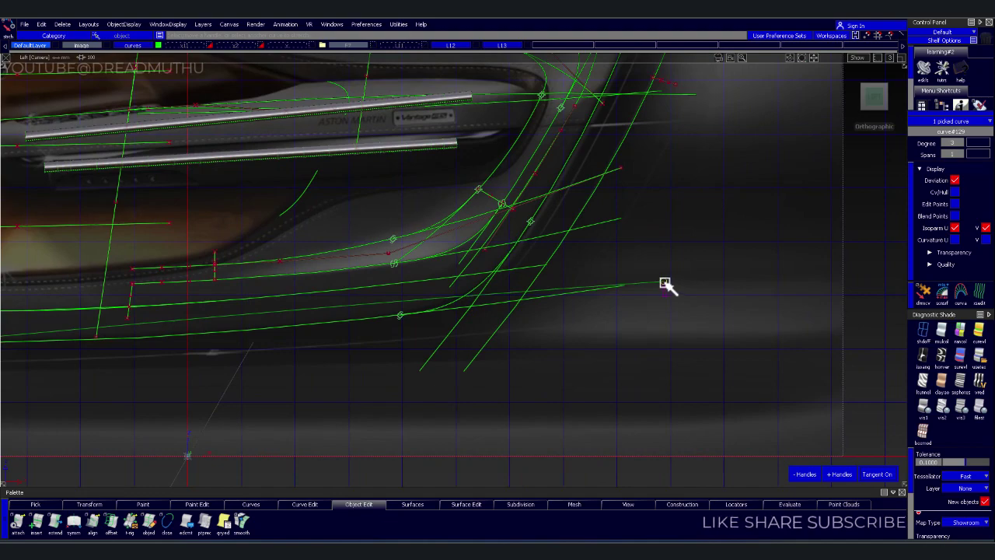
- Move the long bottom curve's CVs down, then return to a perspective view
mouse_move(694, 237)
right_down()
mouse_move(691, 285)
mouse_move(518, 360)
mouse_move(619, 375)
mouse_move(467, 345)
right_up()
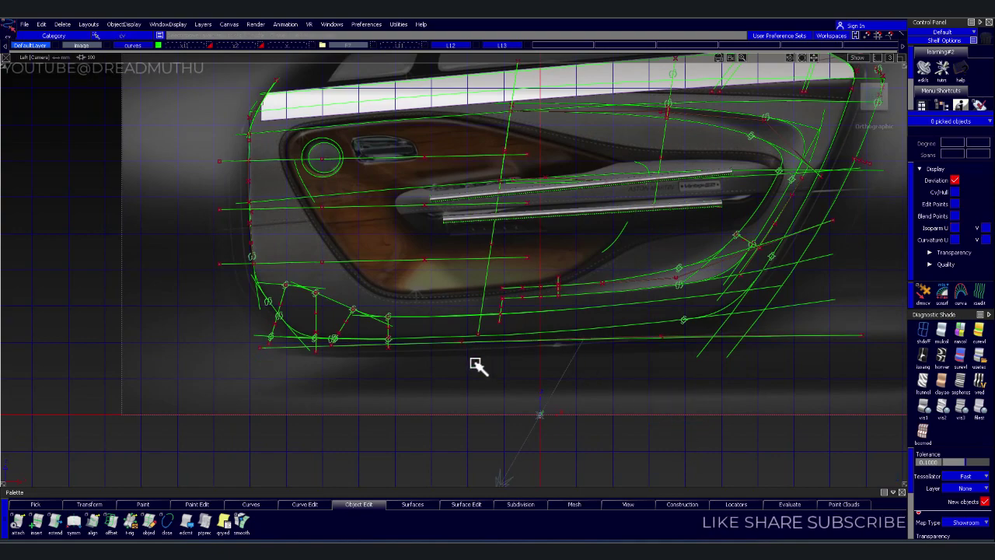
click(513, 343)
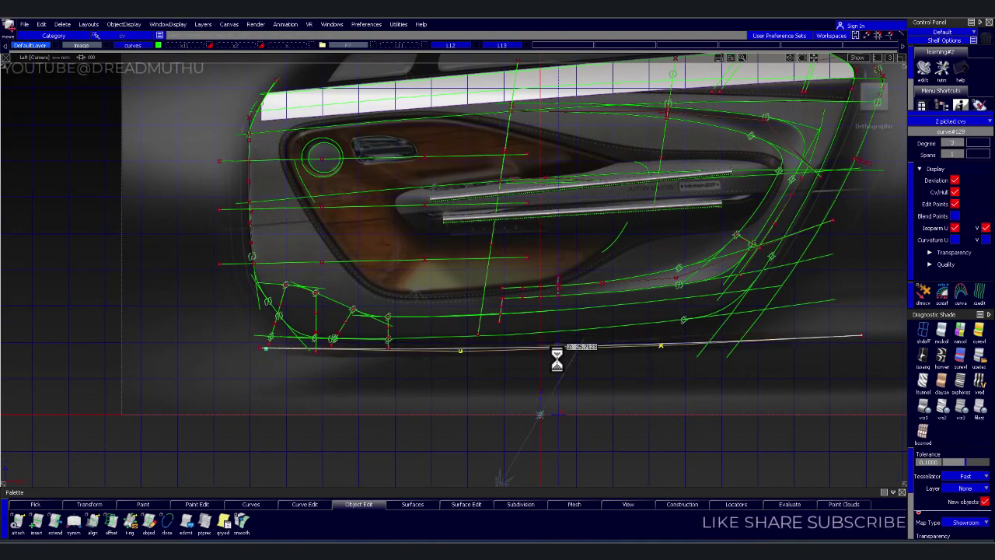
ctrl+shift+right_drag(560, 359, 567, 411)
mouse_move(566, 411)
alt+shift+right_down()
mouse_move(710, 338)
mouse_move(319, 179)
alt+shift+right_up()
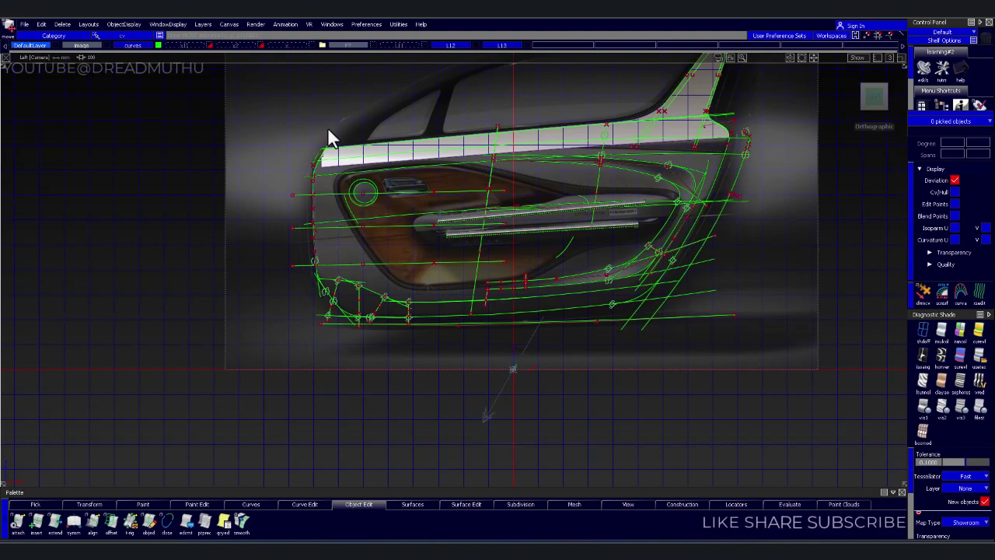
alt+shift+drag(327, 136, 493, 155)
mouse_move(707, 179)
alt+shift+mouse_down()
mouse_move(418, 164)
mouse_move(314, 205)
mouse_move(238, 204)
mouse_move(280, 207)
mouse_move(210, 216)
alt+shift+mouse_up()
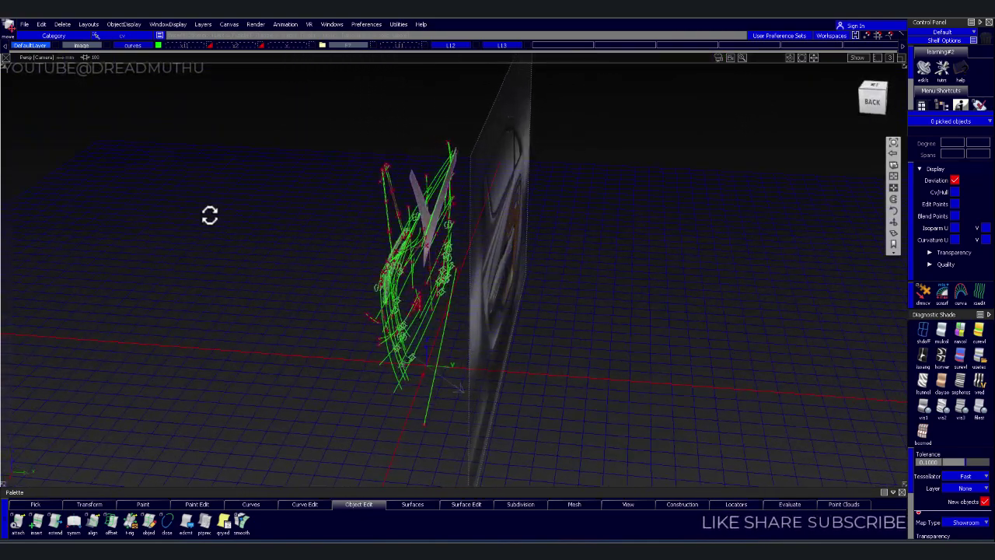
- Pick curve#129, add curve#42 along the Y surface edge, and hide everything else
click(441, 354)
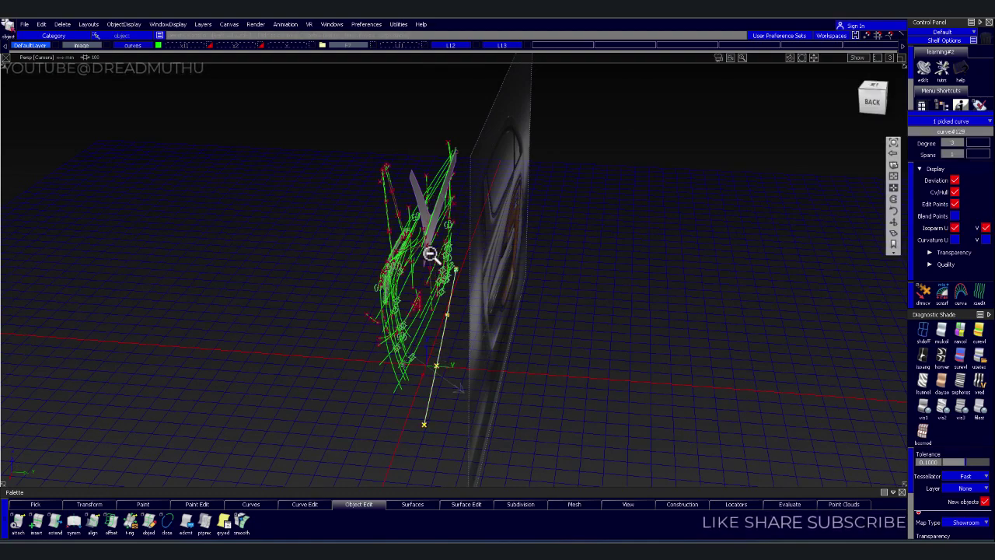
mouse_move(428, 251)
alt+shift+right_down()
mouse_move(617, 140)
mouse_move(762, 127)
mouse_move(647, 138)
mouse_move(355, 238)
alt+shift+right_up()
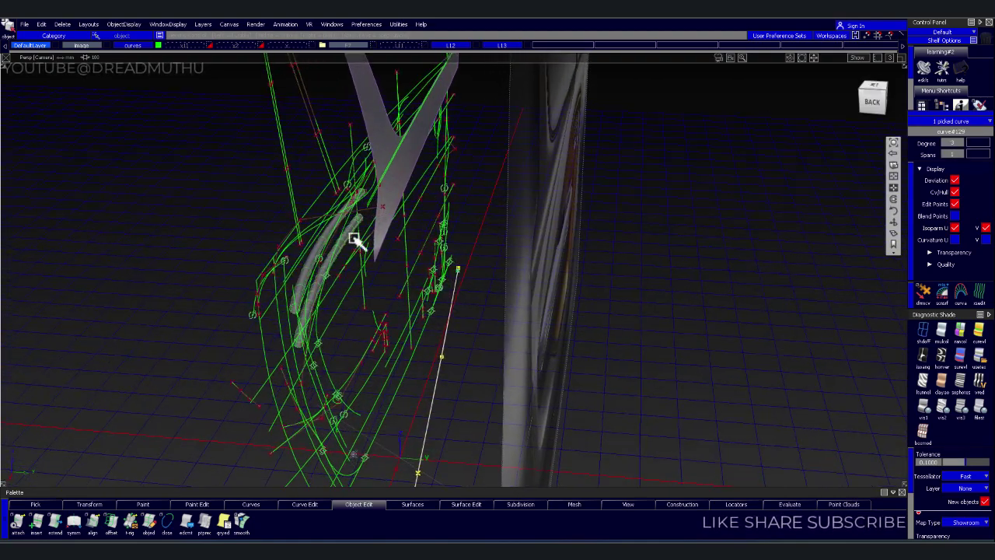
alt+shift+middle_drag(355, 238, 564, 249)
mouse_move(564, 249)
alt+shift+right_down()
mouse_move(506, 324)
mouse_move(576, 249)
alt+shift+right_up()
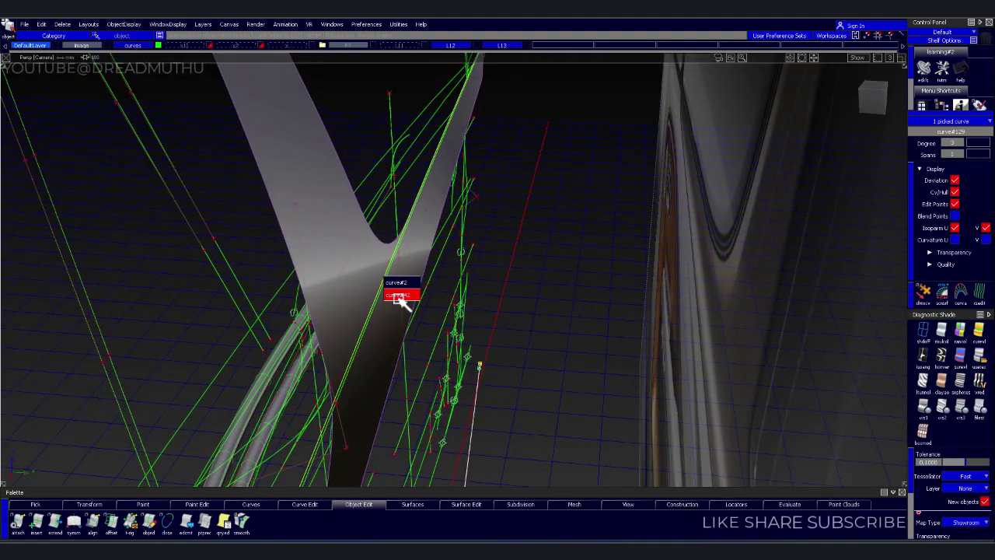
click(394, 283)
key(ctrl+shift+h)
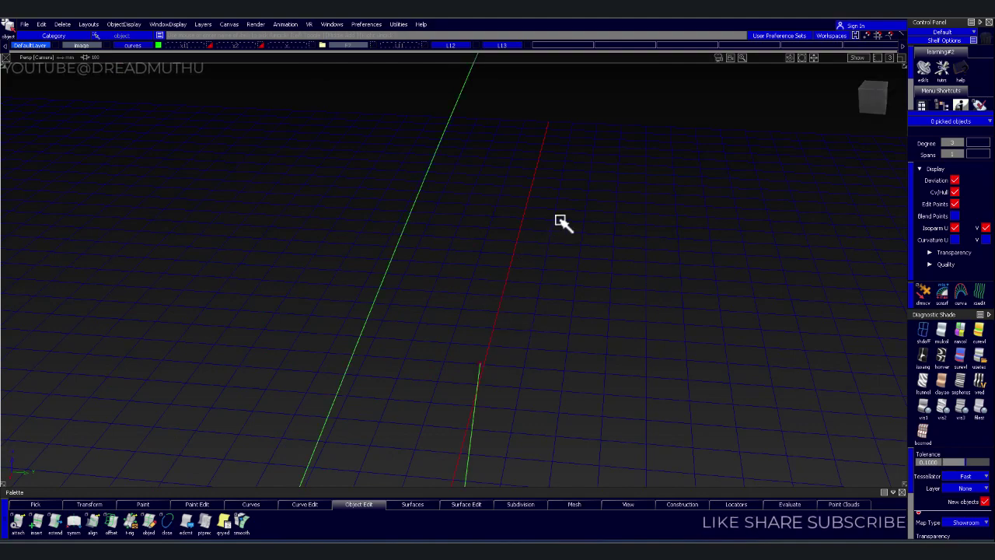
- Draw two side curves snapped between the upper and lower green curve endpoints
mouse_move(565, 223)
alt+shift+right_down()
mouse_move(362, 399)
mouse_move(351, 387)
alt+shift+right_up()
mouse_move(351, 387)
alt+shift+middle_down()
mouse_move(362, 313)
mouse_move(386, 335)
alt+shift+middle_up()
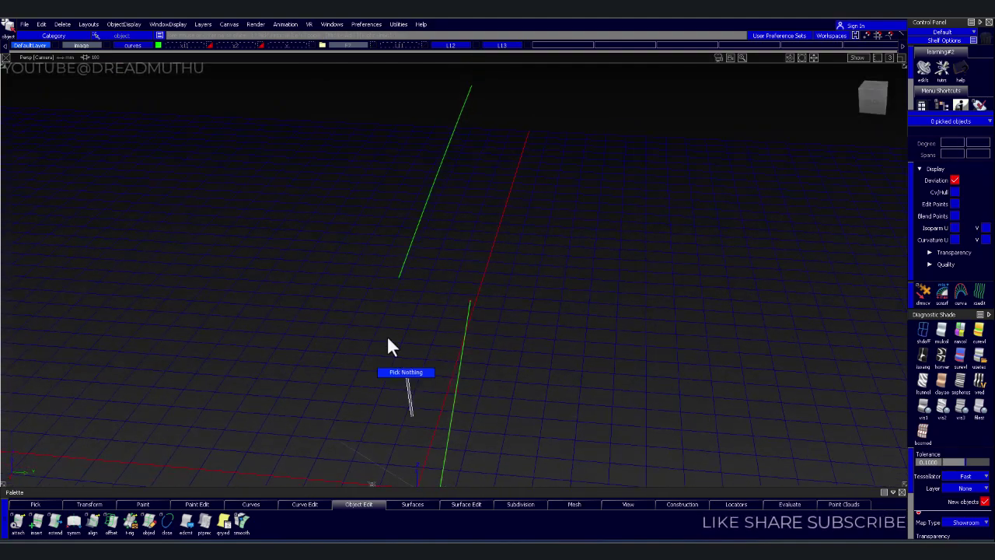
click(406, 265)
click(405, 275)
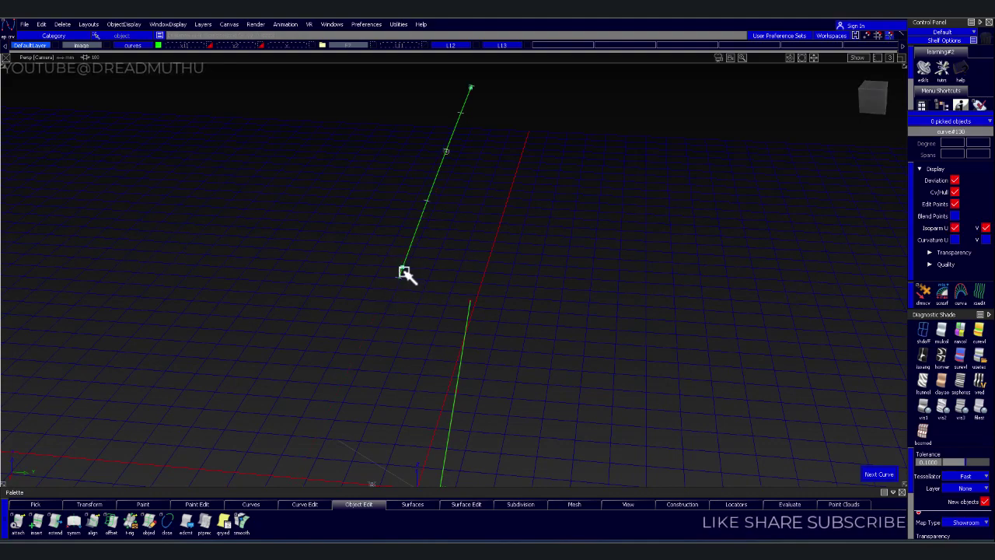
mouse_move(440, 277)
alt+shift+middle_down()
mouse_move(404, 240)
mouse_move(427, 515)
alt+shift+middle_up()
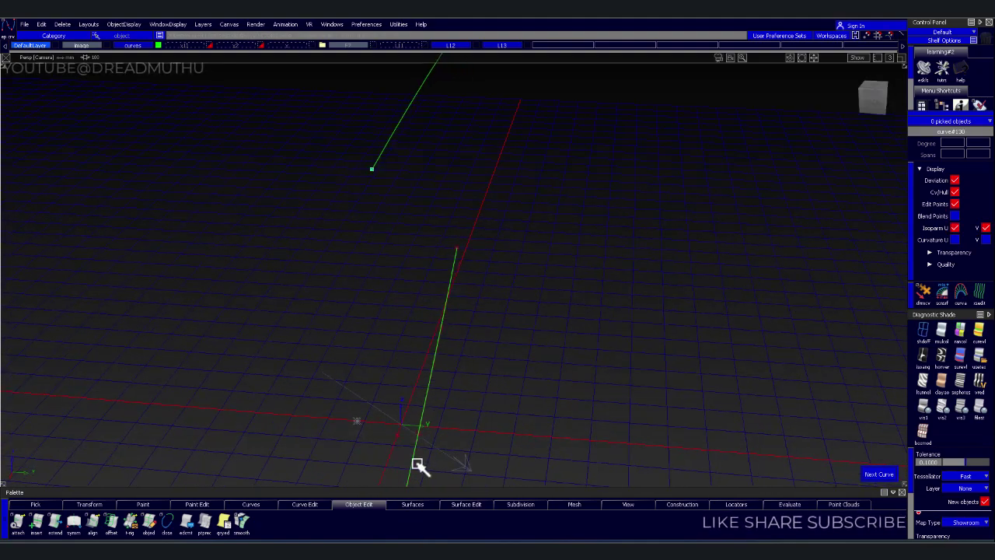
drag(406, 472, 380, 460)
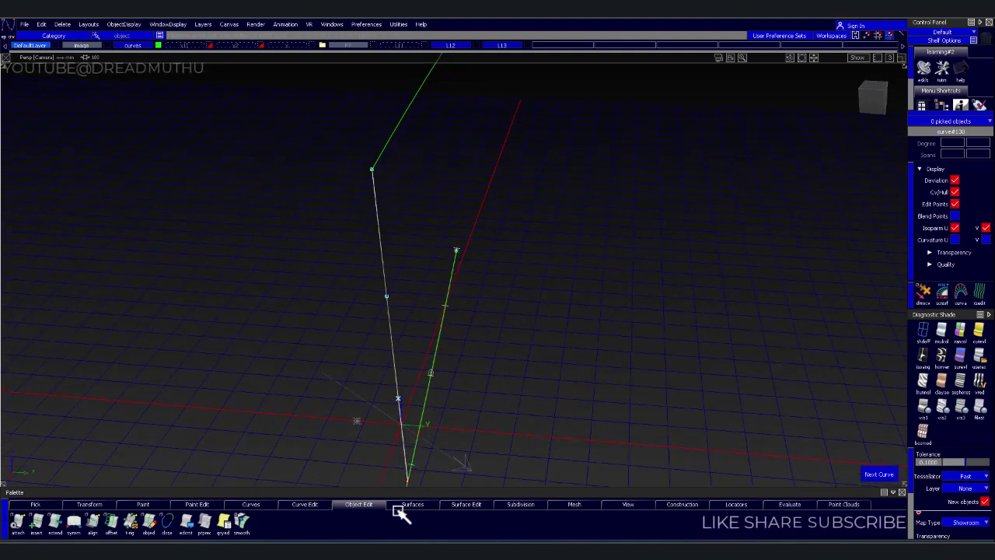
click(423, 250)
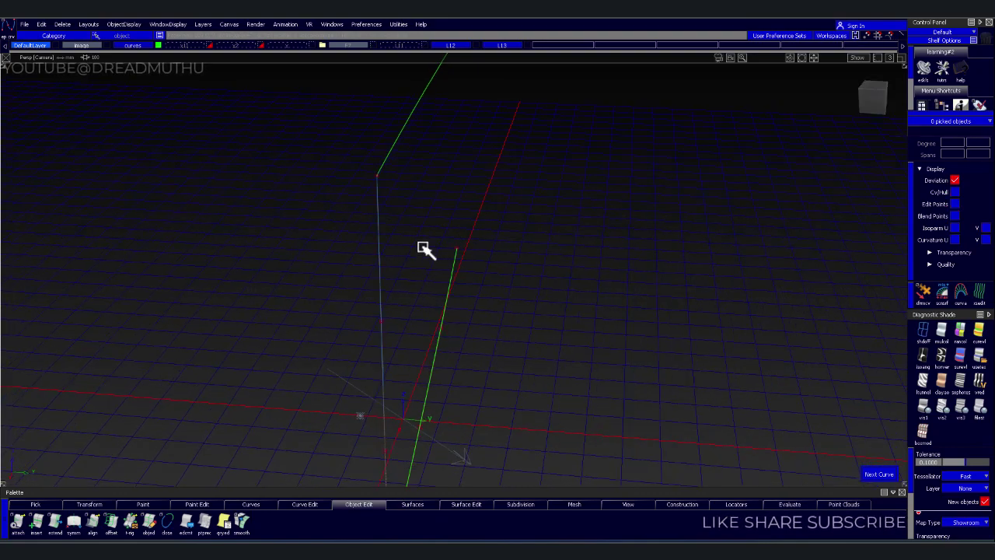
mouse_move(424, 250)
alt+shift+mouse_down()
mouse_move(508, 326)
mouse_move(460, 309)
mouse_move(467, 300)
mouse_move(544, 378)
mouse_move(571, 272)
mouse_move(558, 248)
alt+shift+mouse_up()
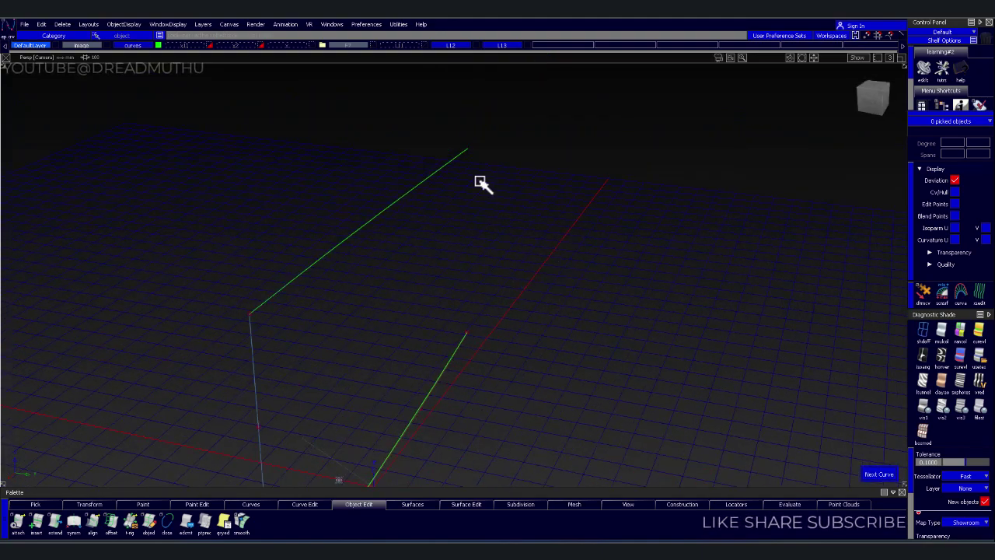
click(453, 162)
click(456, 352)
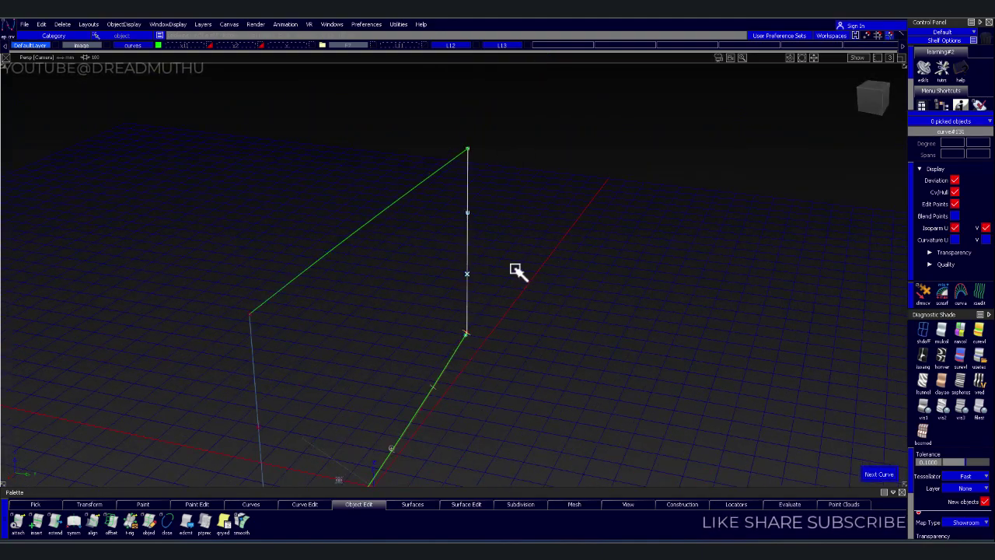
mouse_move(462, 215)
alt+shift+mouse_down()
mouse_move(519, 235)
mouse_move(504, 273)
mouse_move(509, 303)
alt+shift+mouse_up()
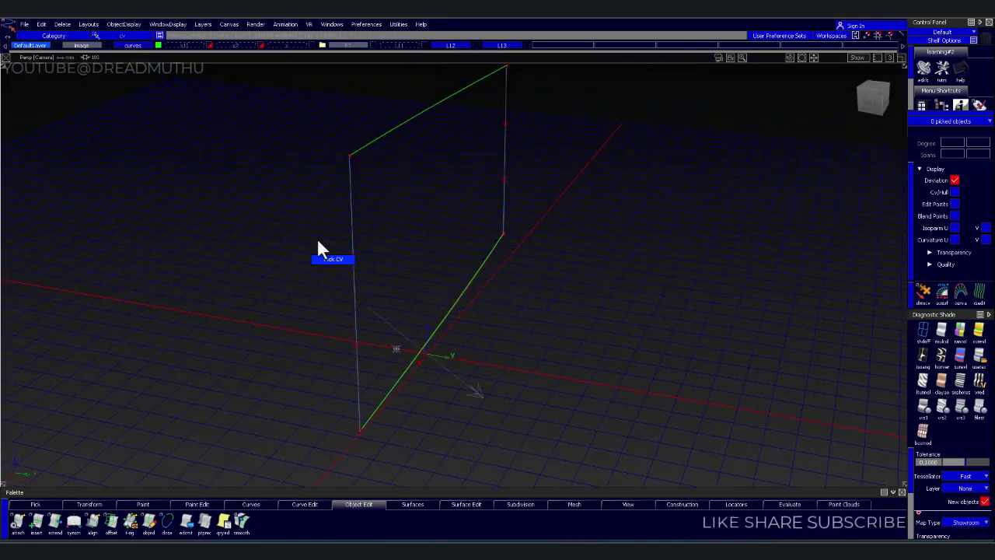
- Bend the left side curve outward and raise two CVs on the right side curve
drag(386, 351, 388, 352)
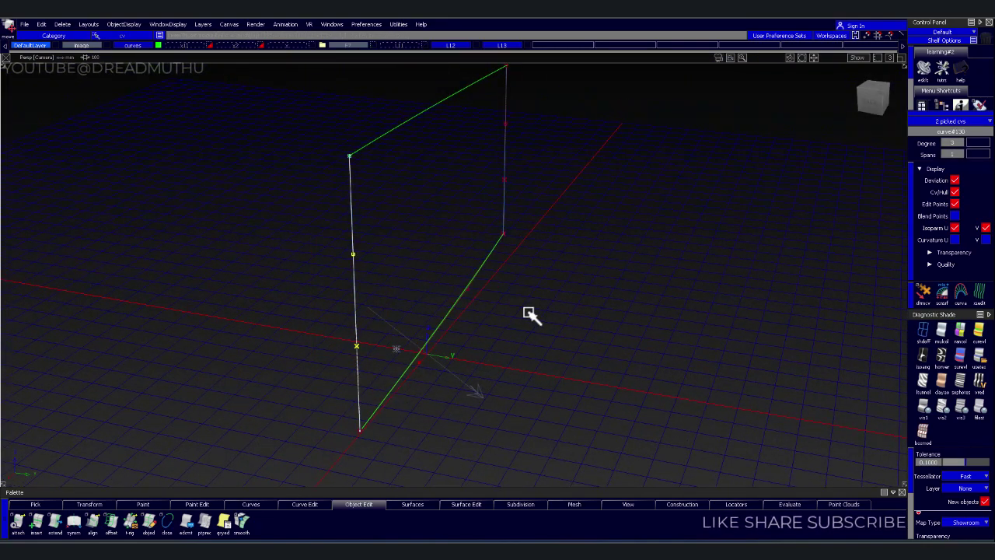
mouse_move(531, 314)
mouse_down()
mouse_move(566, 311)
mouse_move(573, 324)
mouse_move(575, 291)
mouse_move(597, 280)
mouse_up()
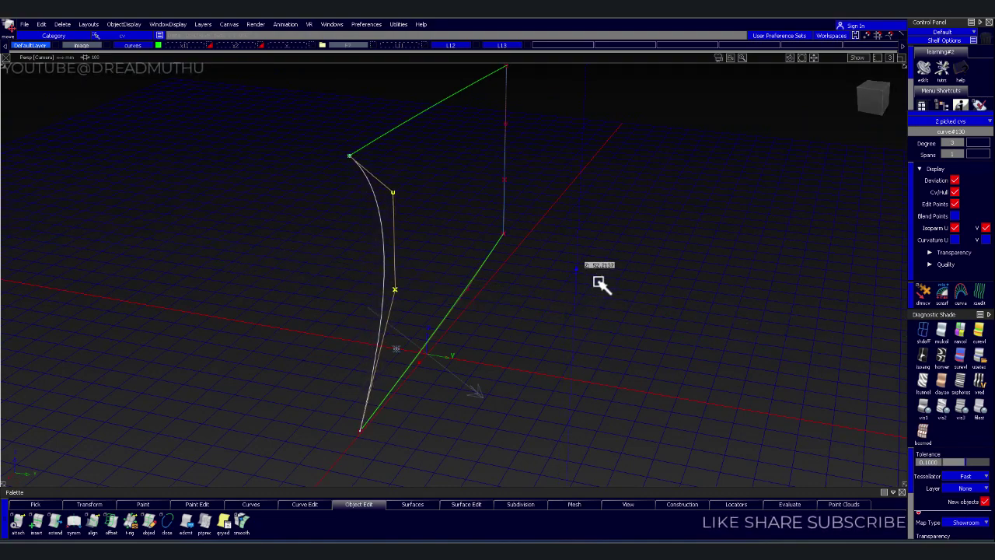
drag(485, 111, 544, 209)
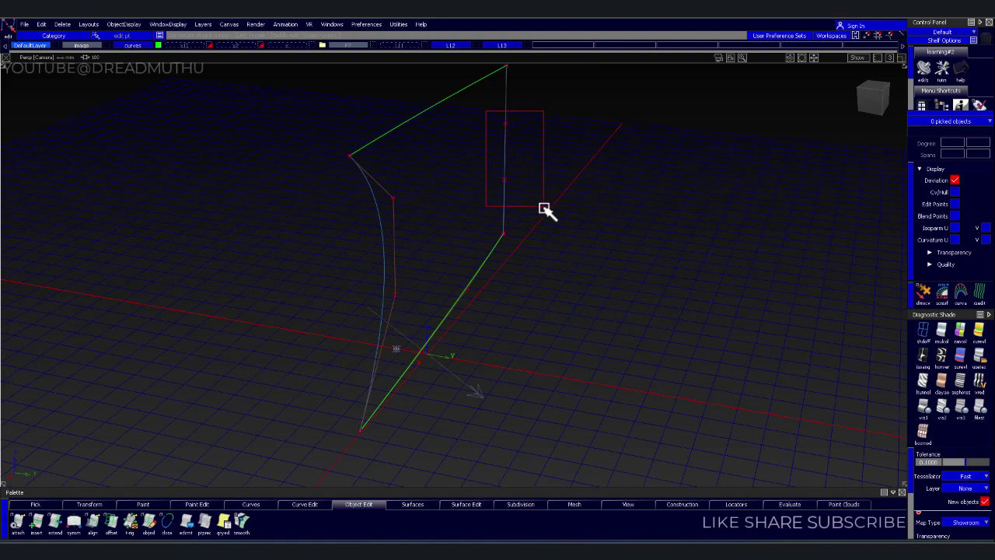
mouse_move(511, 210)
alt+shift+right_down()
mouse_move(550, 180)
mouse_move(544, 198)
alt+shift+right_up()
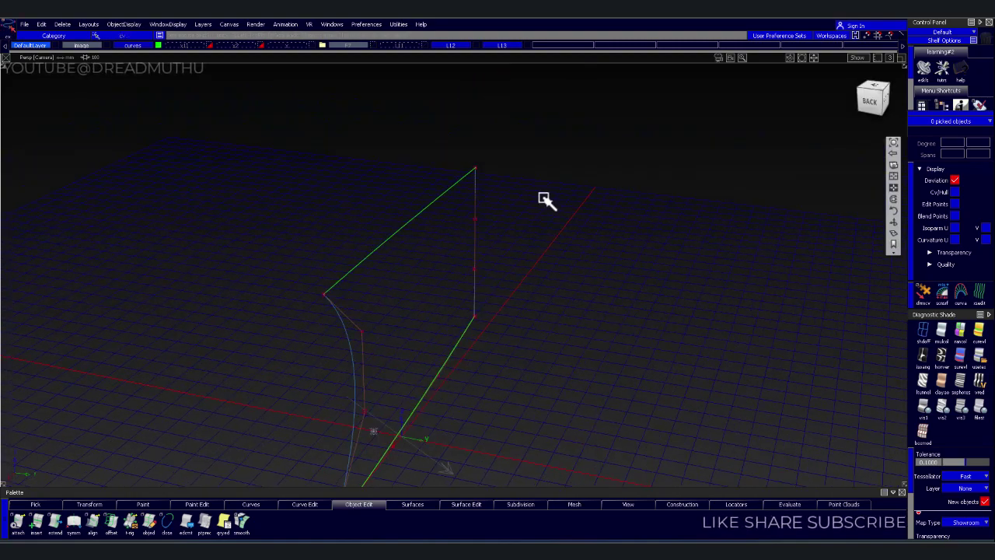
mouse_move(458, 205)
mouse_down()
mouse_move(518, 286)
mouse_move(524, 239)
mouse_move(546, 266)
mouse_move(532, 255)
mouse_up()
right_drag(539, 255, 551, 262)
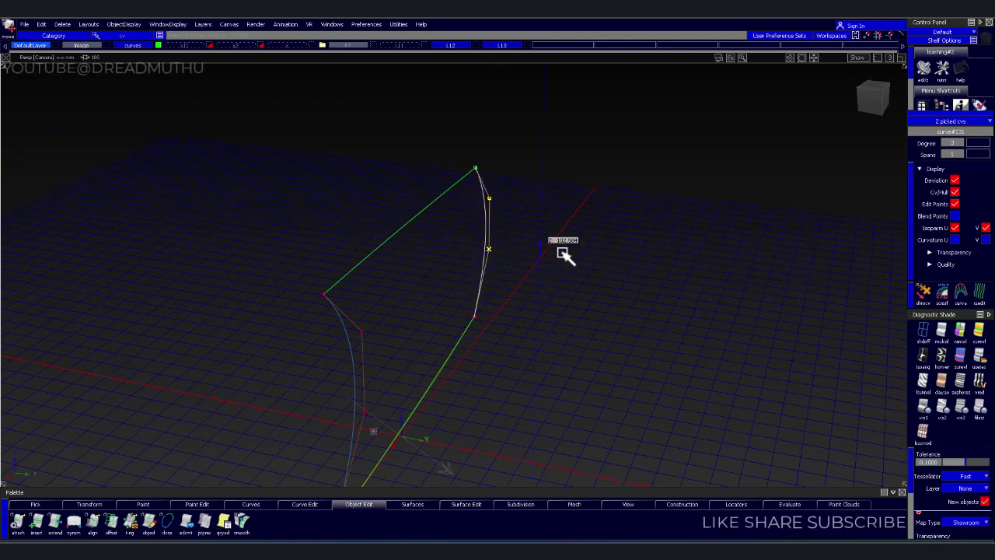
alt+shift+drag(567, 257, 551, 266)
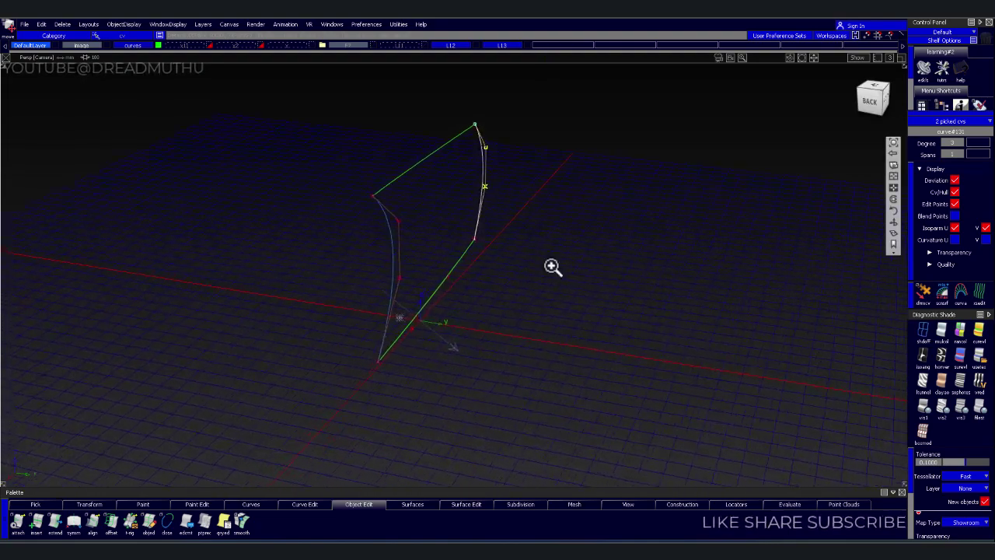
alt+shift+middle_drag(551, 266, 606, 264)
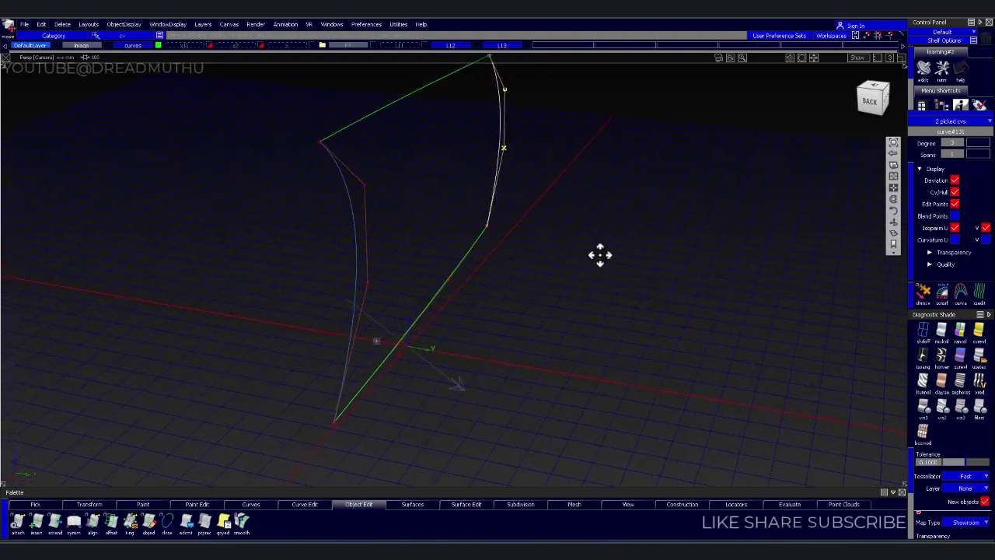
- Set both side curves to degree 4 and reshape the left curve's lower CVs
click(967, 154)
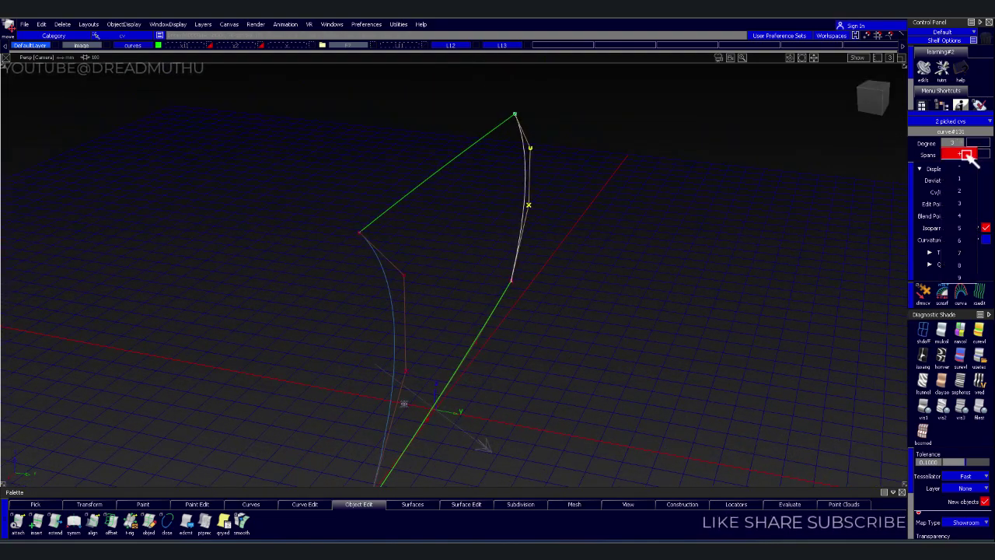
click(971, 211)
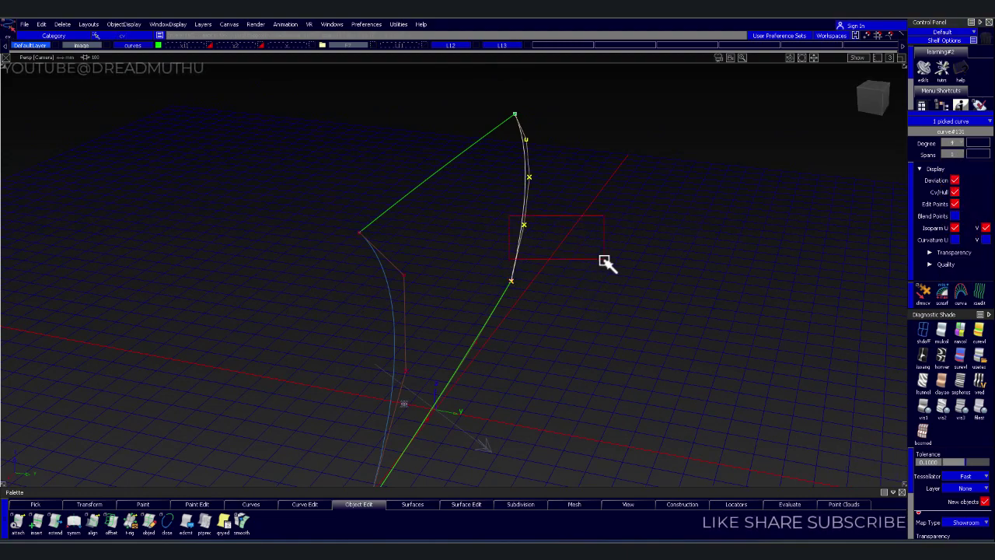
ctrl+shift+drag(672, 335, 679, 288)
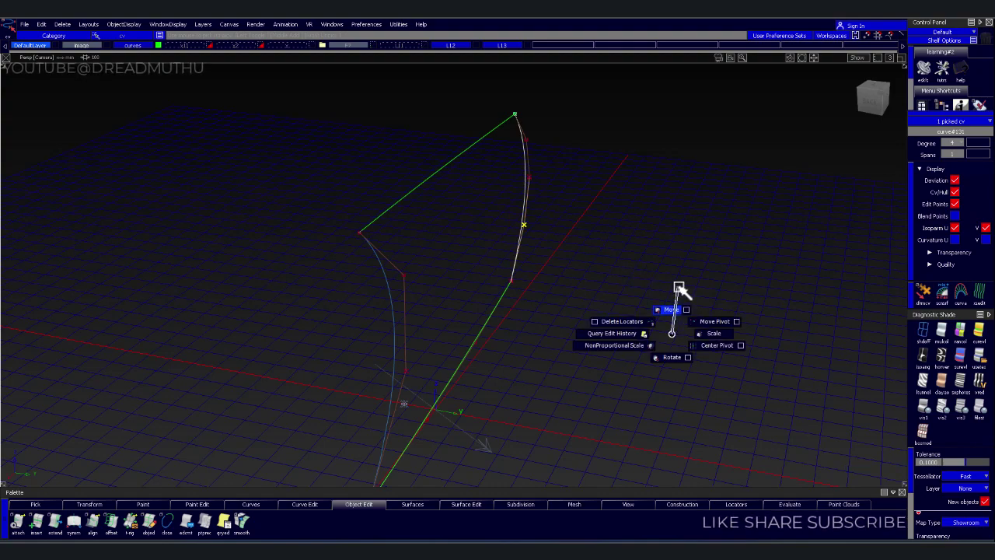
click(421, 333)
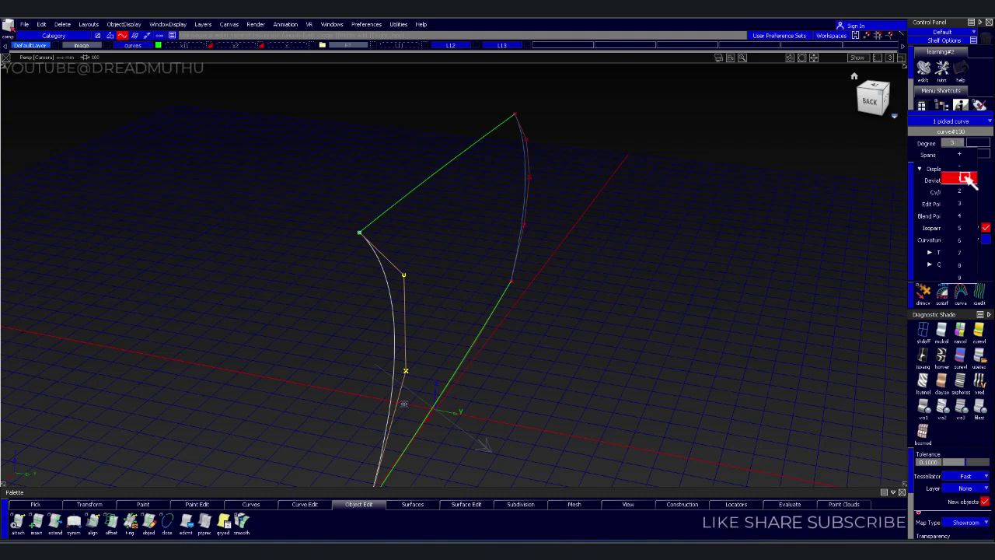
click(965, 213)
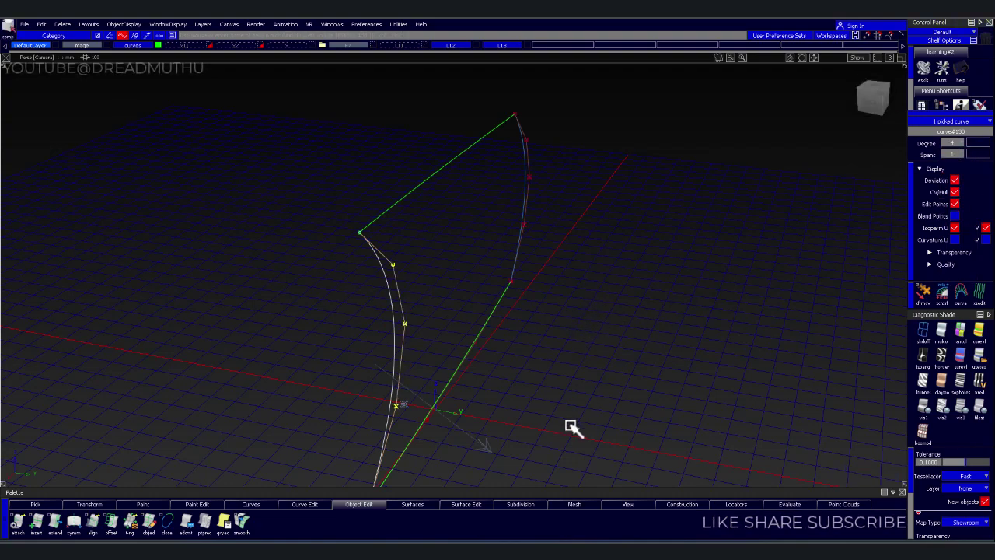
mouse_move(309, 386)
mouse_down()
mouse_move(383, 388)
mouse_move(396, 424)
mouse_up()
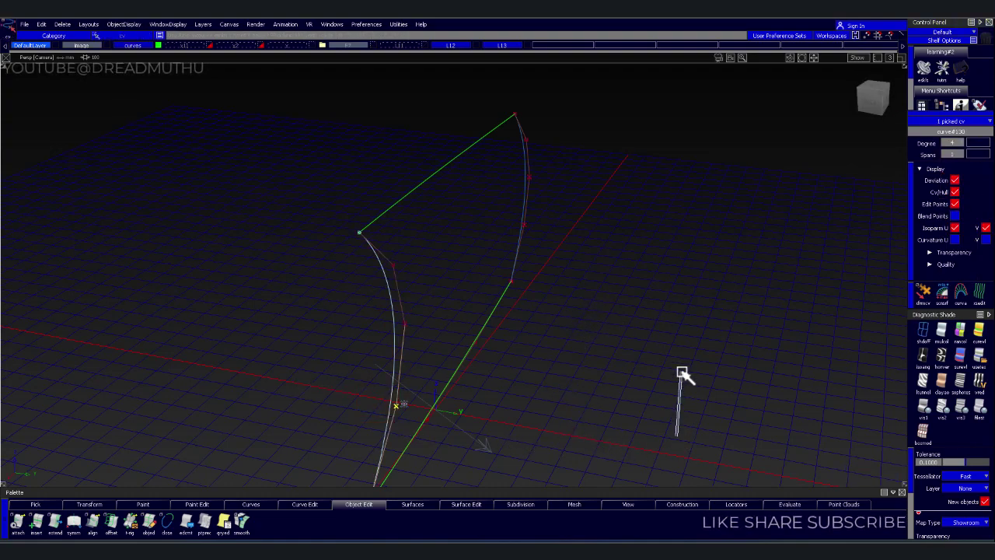
drag(704, 422, 631, 406)
ctrl+shift+drag(436, 313, 439, 348)
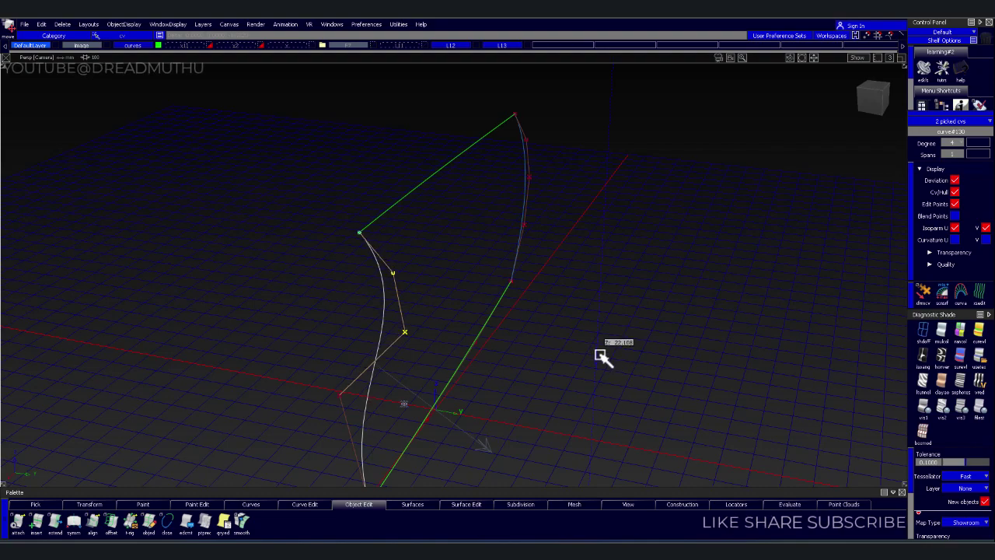
drag(602, 356, 619, 365)
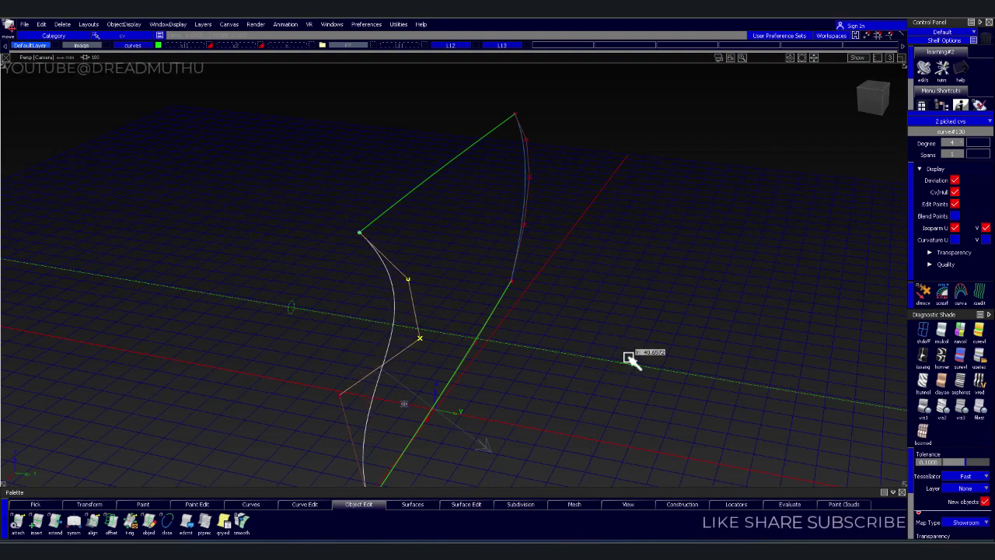
ctrl+shift+drag(586, 350, 591, 354)
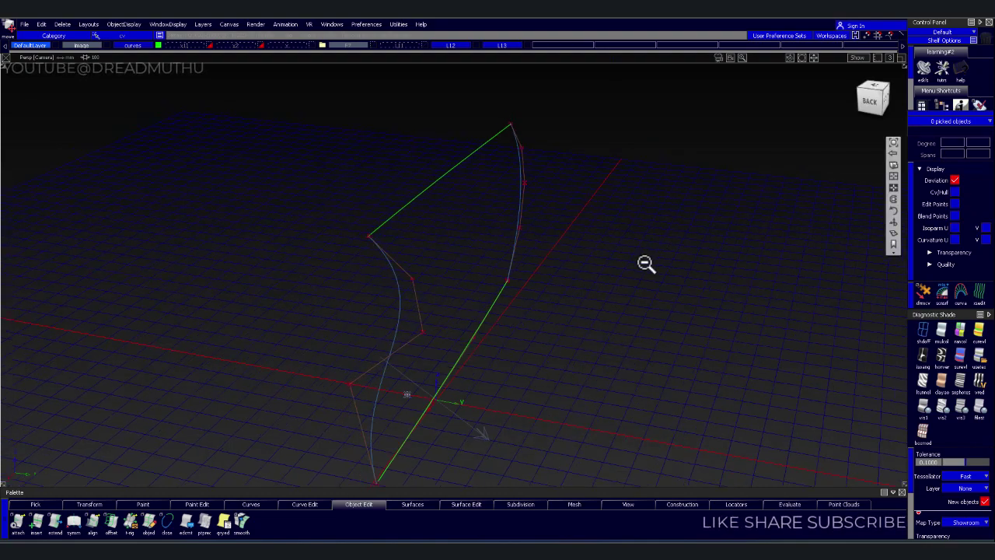
alt+shift+drag(646, 264, 461, 266)
- Build a Square surface from the four boundary curves
alt+shift+drag(578, 354, 576, 307)
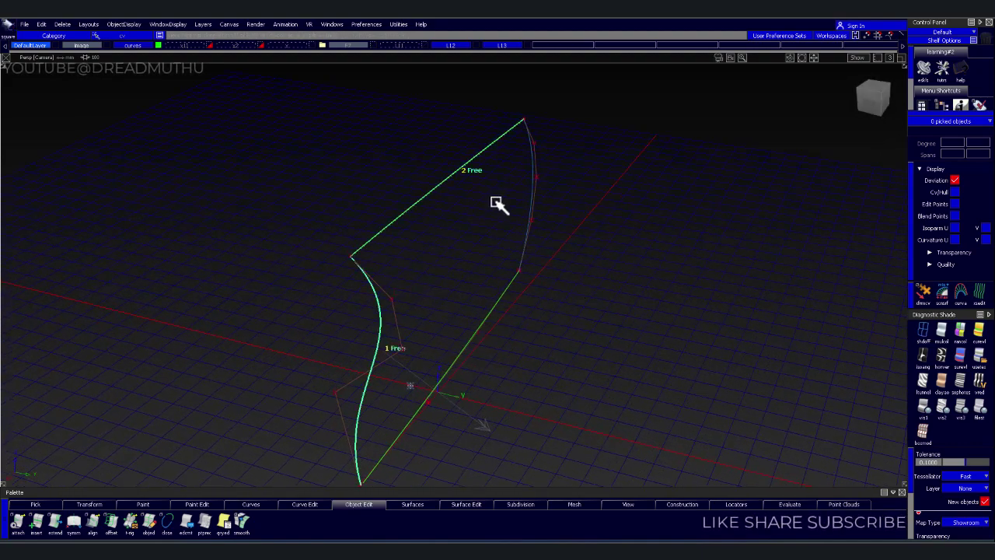
click(464, 380)
click(548, 358)
mouse_move(548, 357)
alt+shift+mouse_down()
mouse_move(528, 262)
mouse_move(271, 213)
mouse_move(444, 194)
mouse_move(620, 245)
mouse_move(602, 337)
alt+shift+mouse_up()
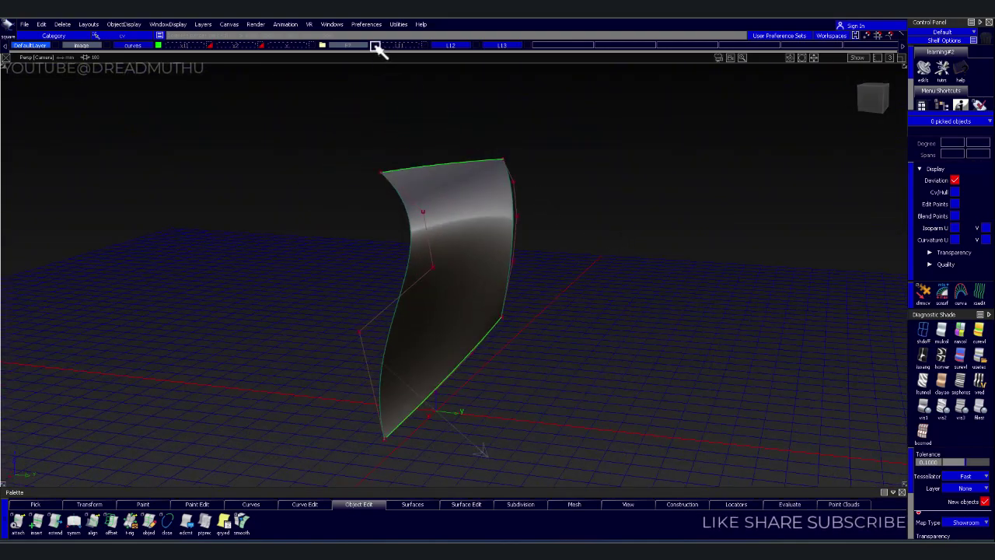
- Show the full car door model and view the new surface on the door's inner side
click(377, 48)
mouse_move(533, 223)
alt+shift+mouse_down()
mouse_move(466, 272)
mouse_move(622, 271)
mouse_move(651, 242)
mouse_move(262, 257)
mouse_move(347, 264)
mouse_move(144, 235)
mouse_move(415, 262)
mouse_move(344, 275)
mouse_move(329, 319)
mouse_move(356, 287)
mouse_move(352, 271)
mouse_move(407, 293)
mouse_move(442, 325)
mouse_move(428, 273)
mouse_move(438, 231)
mouse_move(443, 251)
mouse_move(529, 269)
mouse_move(528, 282)
mouse_move(471, 295)
mouse_move(453, 272)
alt+shift+mouse_up()
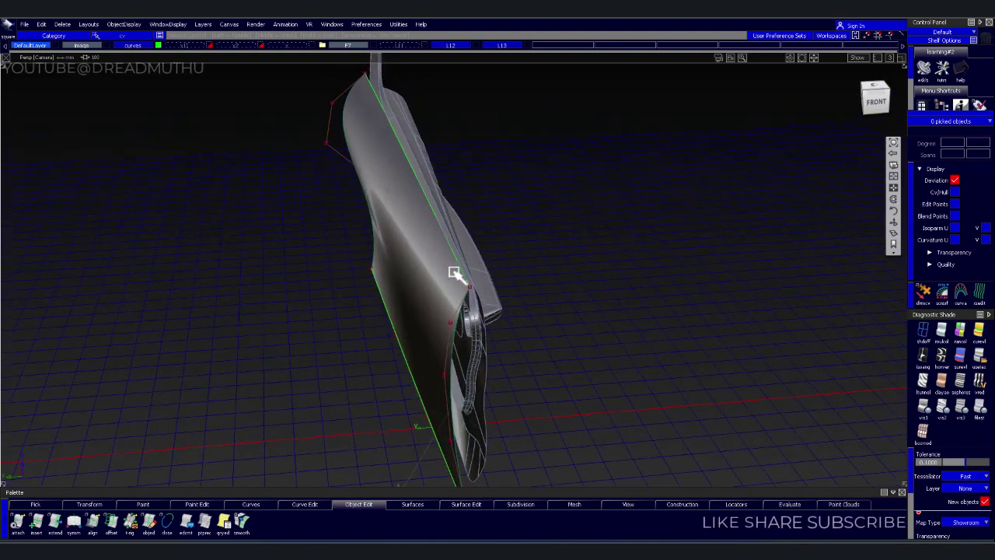
drag(366, 194, 370, 199)
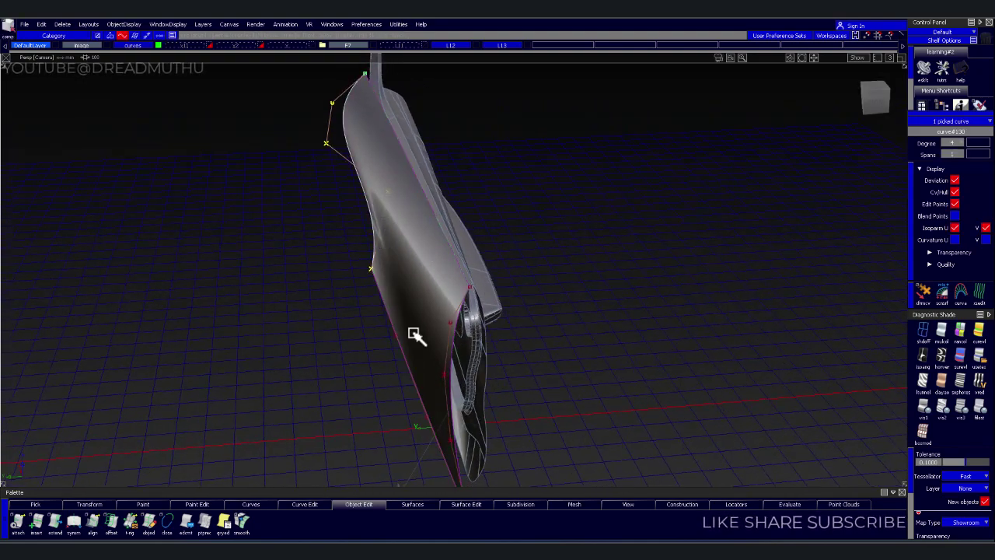
click(161, 45)
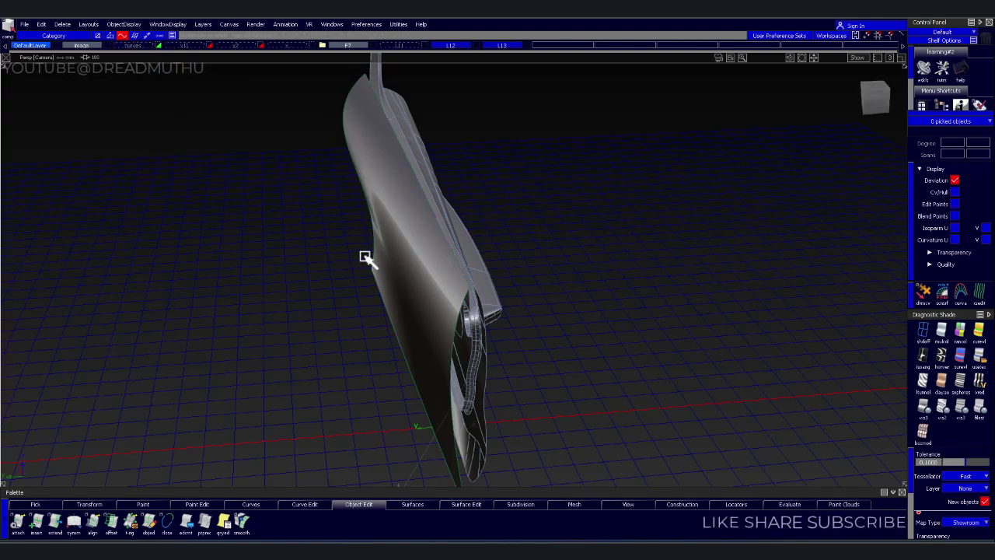
mouse_move(365, 257)
alt+shift+mouse_down()
mouse_move(417, 328)
mouse_move(604, 288)
mouse_move(753, 222)
mouse_move(547, 264)
mouse_move(602, 251)
mouse_move(460, 256)
mouse_move(526, 360)
mouse_move(582, 326)
mouse_move(535, 327)
mouse_move(546, 325)
alt+shift+mouse_up()
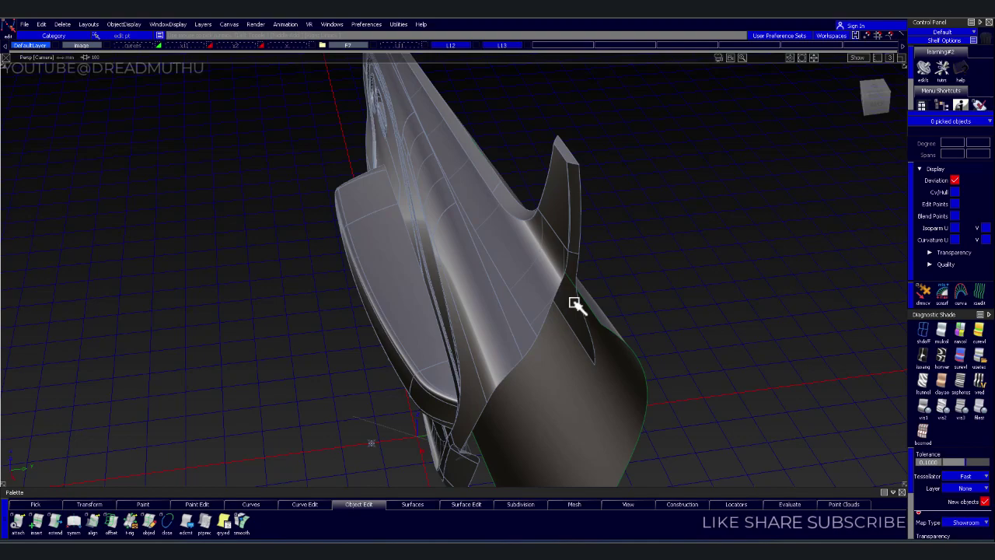
mouse_move(530, 251)
alt+shift+mouse_down()
mouse_move(477, 251)
mouse_move(658, 291)
alt+shift+mouse_up()
alt+shift+right_drag(658, 290, 562, 282)
mouse_move(562, 282)
alt+shift+middle_down()
mouse_move(572, 265)
mouse_move(473, 251)
alt+shift+middle_up()
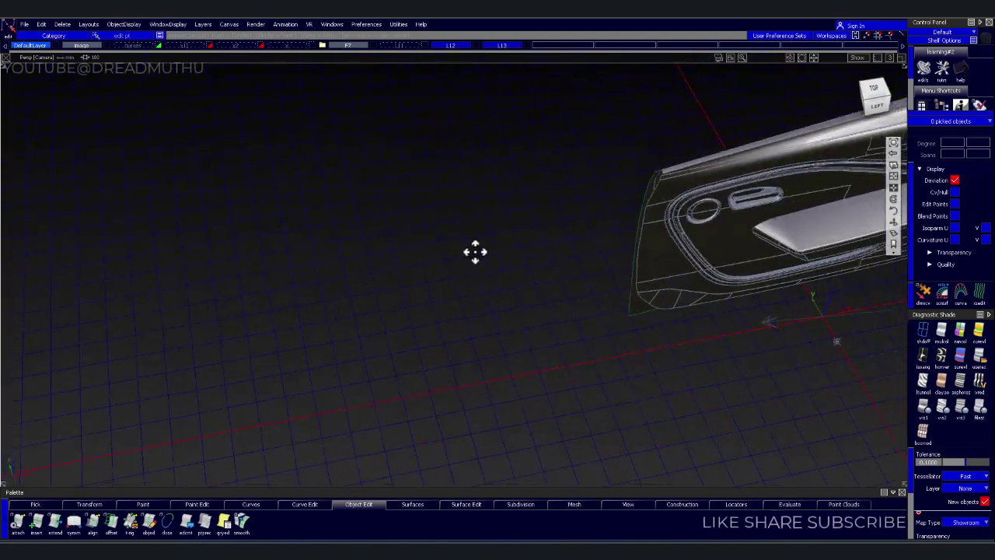
mouse_move(473, 251)
alt+shift+mouse_down()
mouse_move(451, 262)
mouse_move(497, 257)
alt+shift+mouse_up()
alt+shift+middle_drag(497, 258, 529, 244)
alt+shift+drag(529, 244, 519, 249)
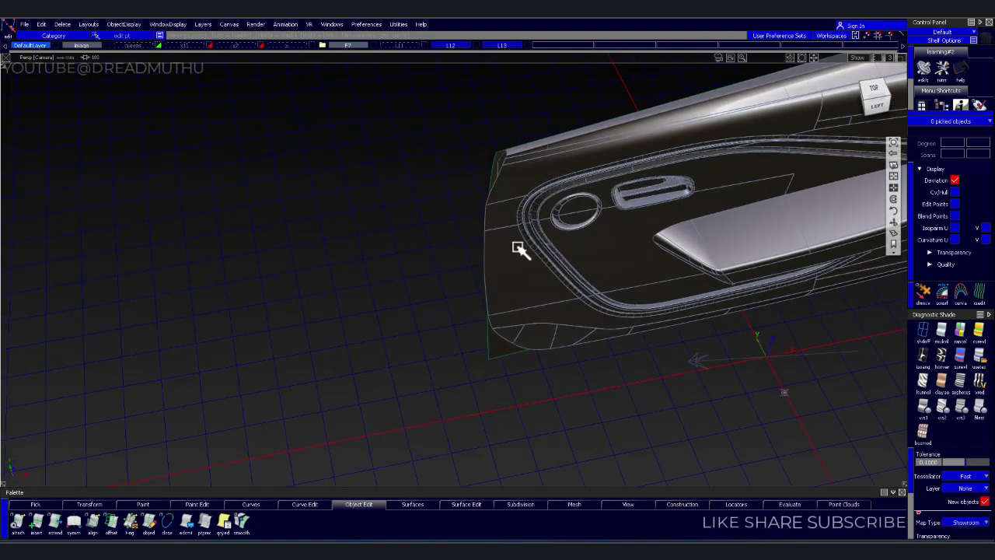
alt+shift+right_drag(520, 248, 537, 238)
alt+shift+drag(537, 238, 527, 238)
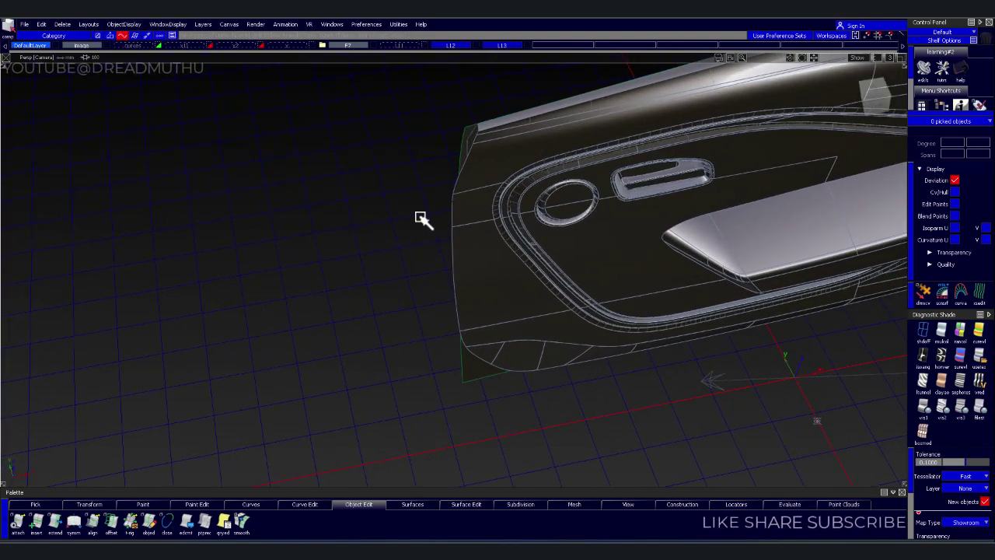
- Extend the door panel's front edge surface outward and check it in the Left view
click(459, 162)
key(Return)
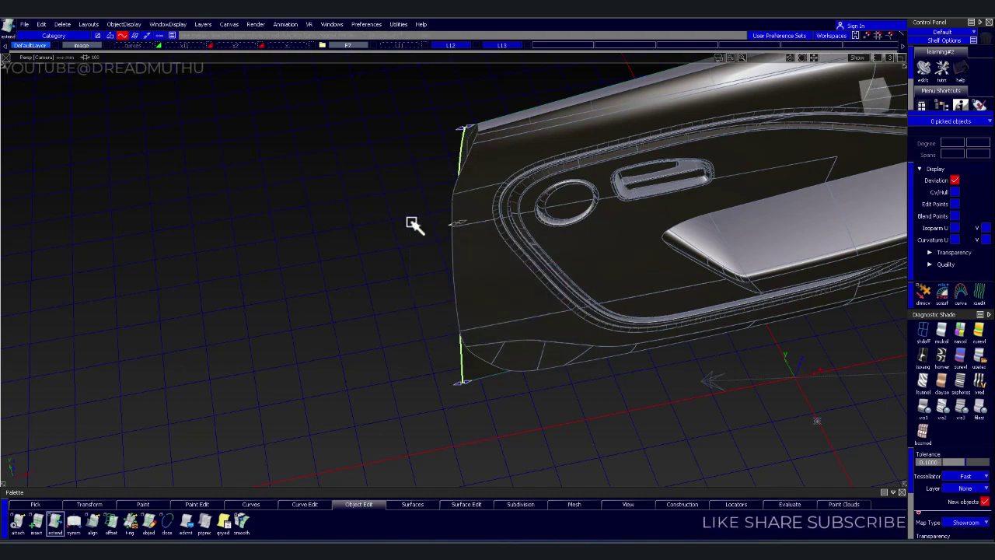
drag(412, 222, 351, 221)
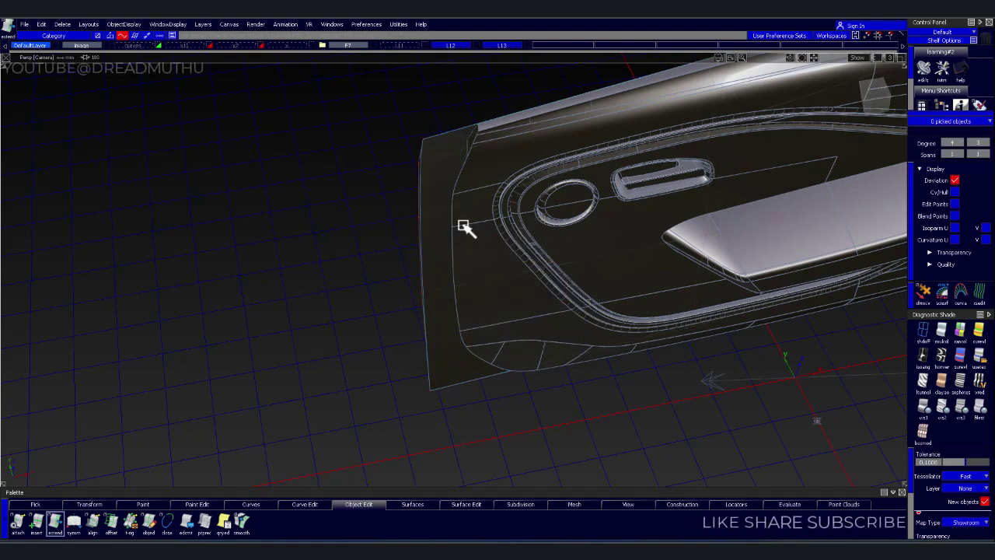
mouse_move(466, 226)
alt+shift+mouse_down()
mouse_move(707, 164)
mouse_move(897, 75)
alt+shift+mouse_up()
click(875, 101)
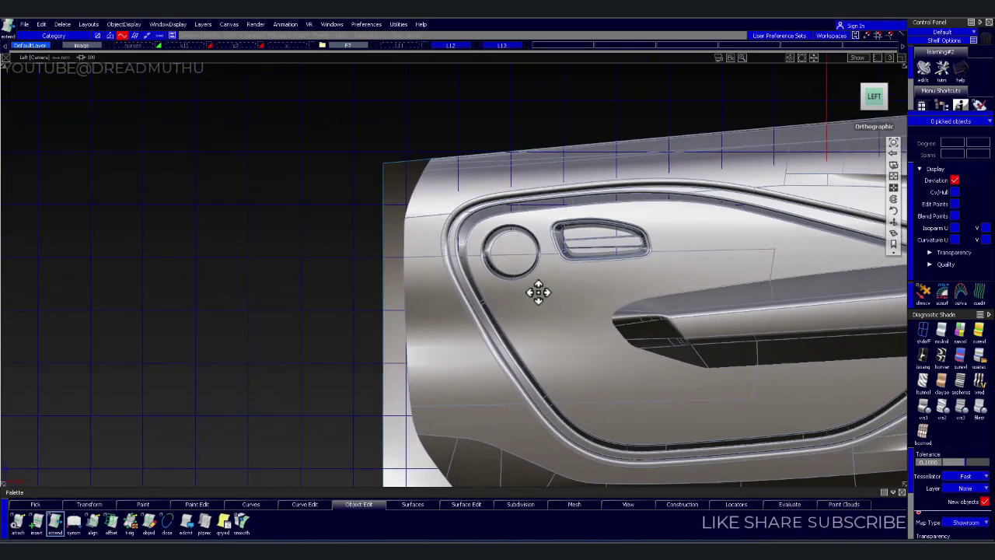
alt+shift+drag(538, 293, 645, 289)
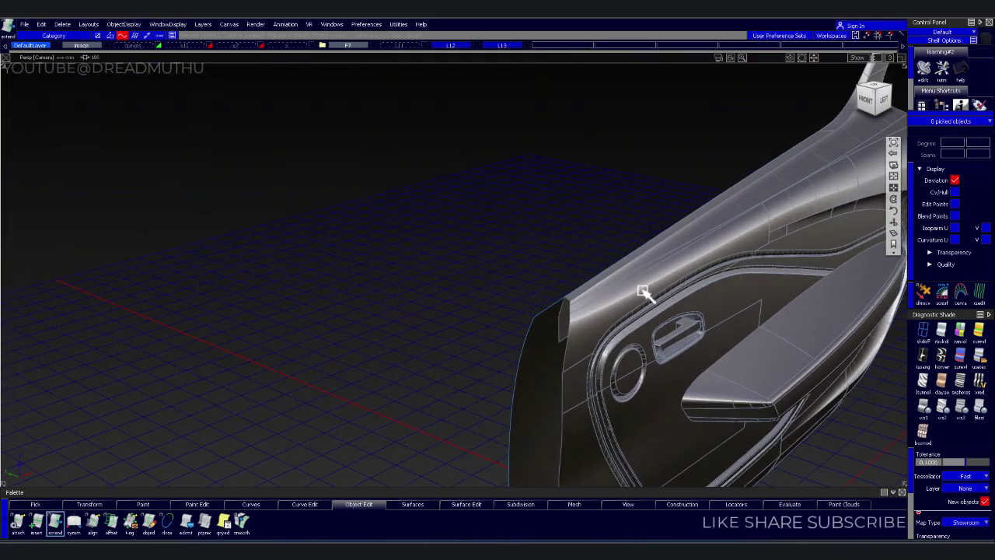
mouse_move(645, 289)
alt+shift+middle_down()
mouse_move(676, 278)
mouse_move(573, 284)
alt+shift+middle_up()
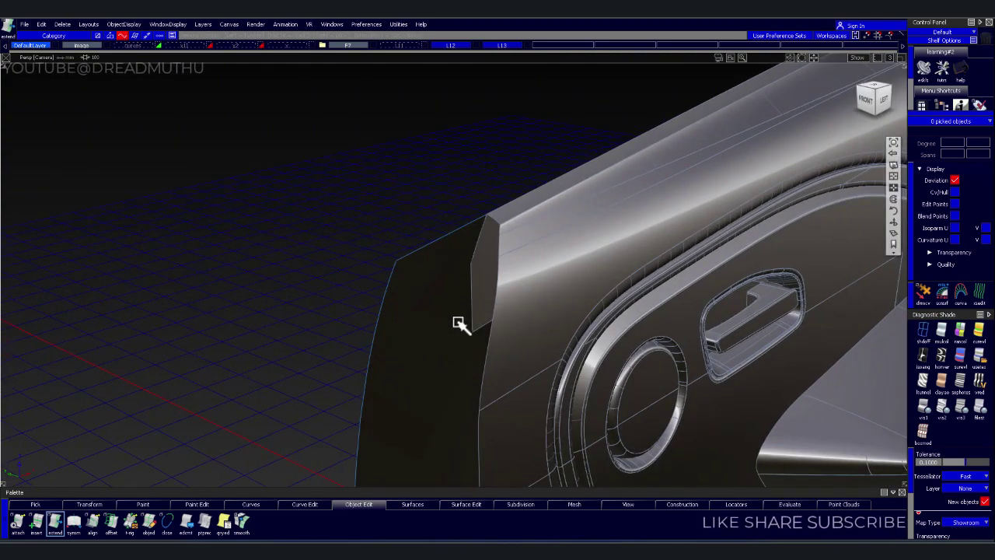
- Select the body1 layer surfaces and start Multi-surface Draft with Type set to Normal
click(414, 46)
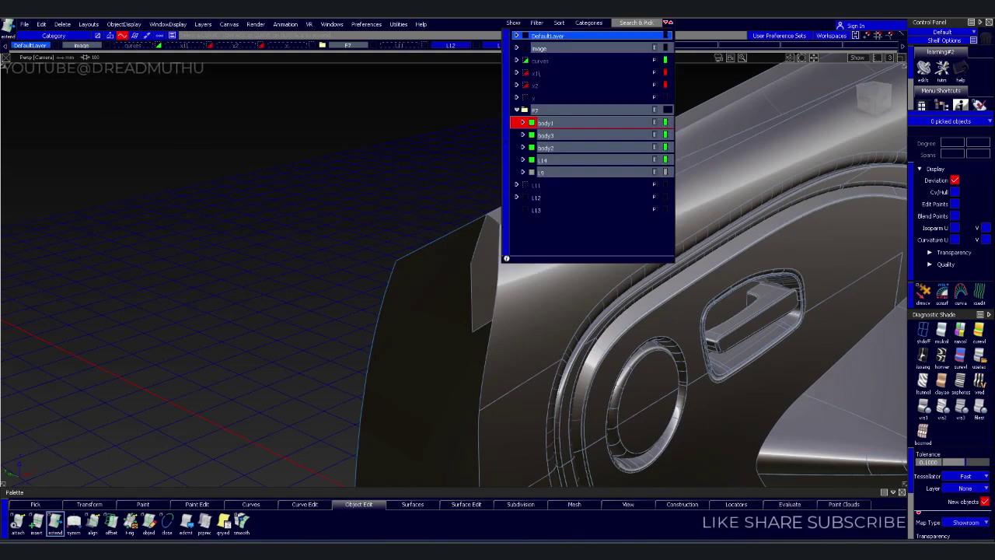
click(573, 123)
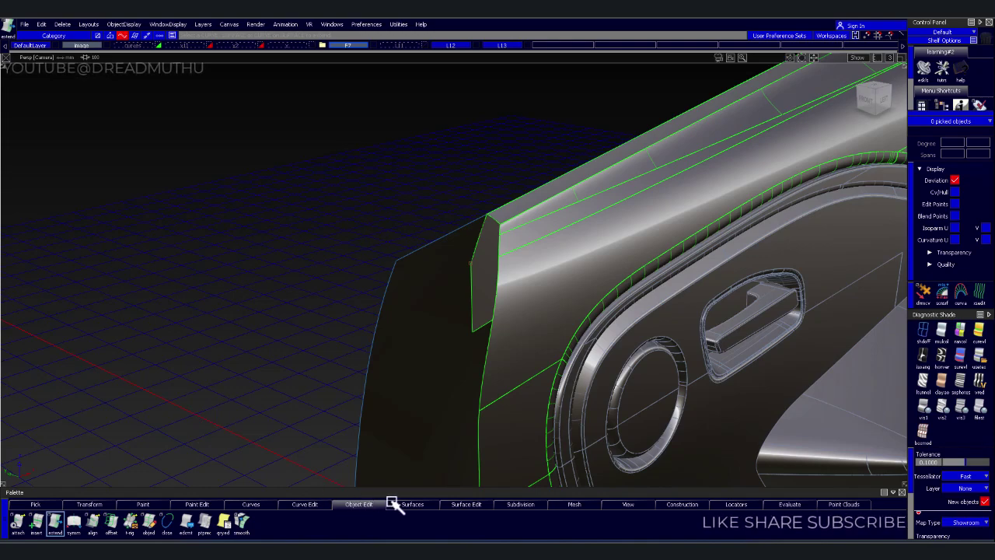
click(420, 505)
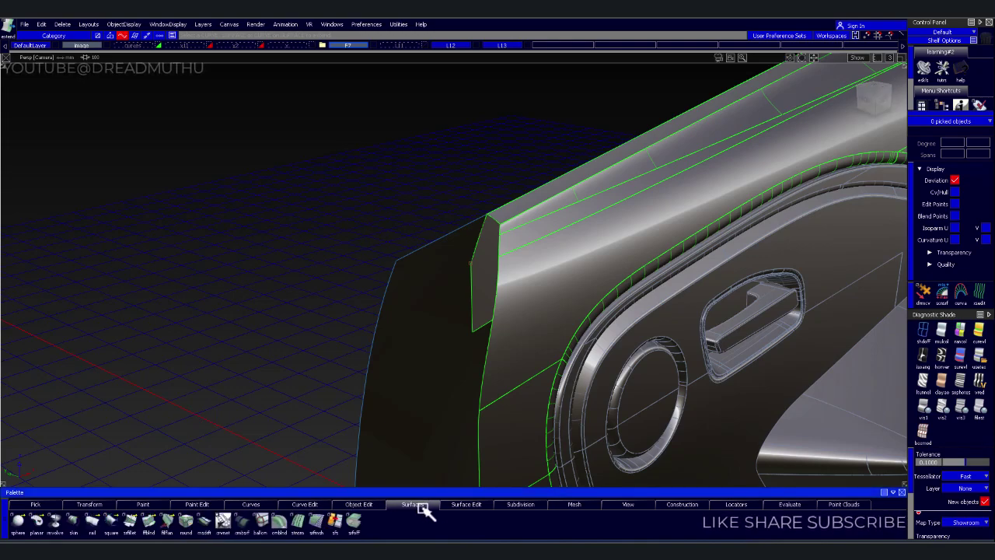
click(207, 523)
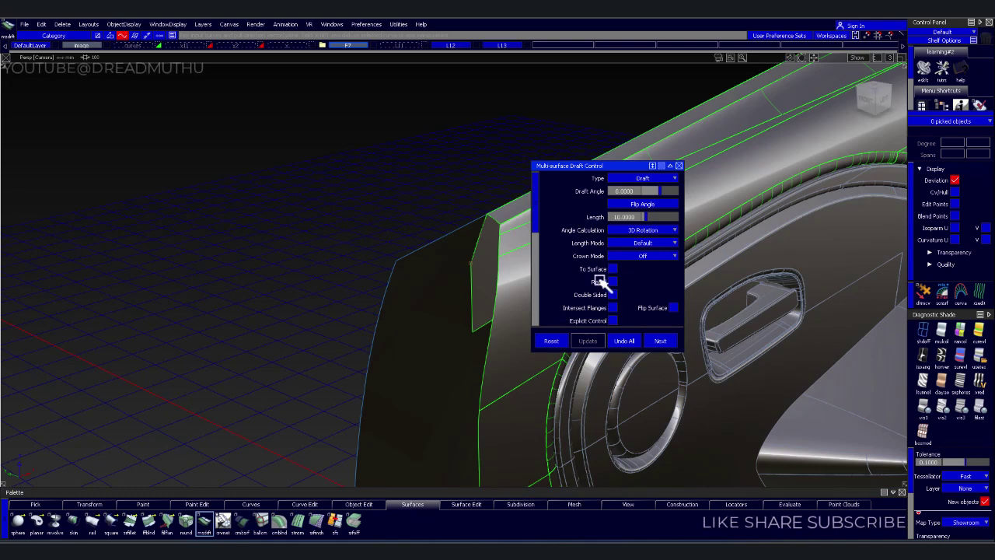
click(658, 180)
click(662, 192)
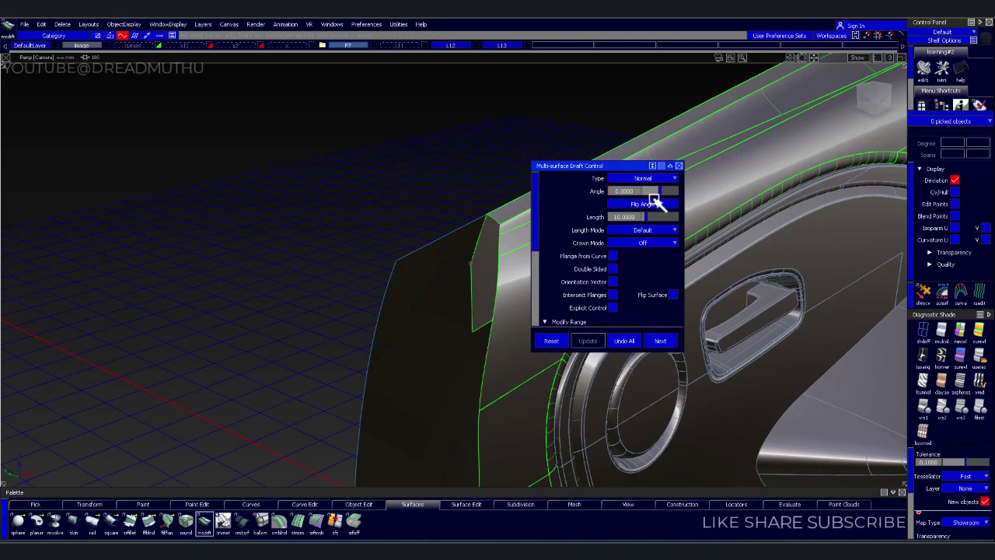
- Pick the door's front trim edge for the Normal flange and frame the whole panel
scroll(652, 288, down, 2)
scroll(658, 307, down, 2)
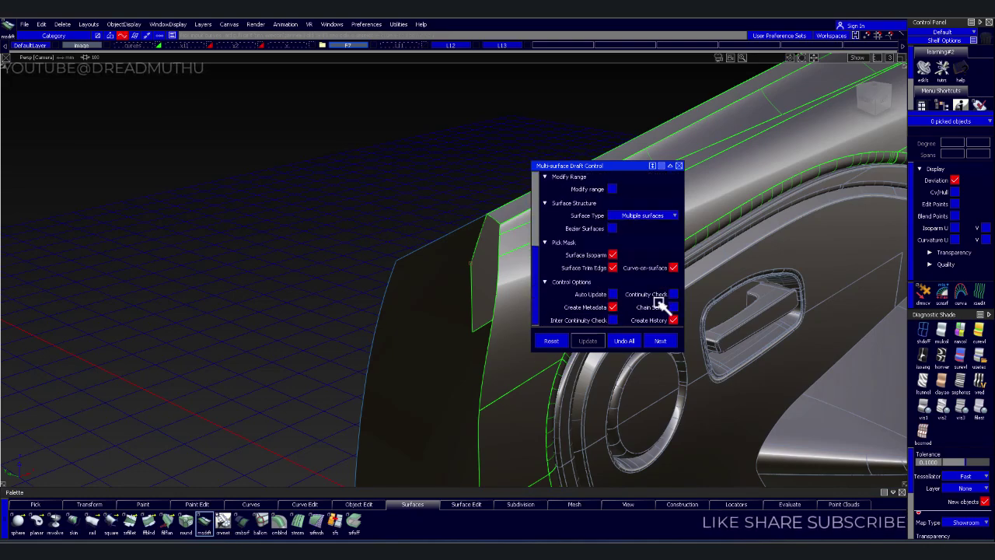
click(495, 309)
mouse_move(495, 308)
alt+shift+mouse_down()
mouse_move(416, 311)
mouse_move(419, 293)
mouse_move(386, 318)
mouse_move(417, 296)
mouse_move(521, 349)
mouse_move(451, 344)
mouse_move(489, 371)
alt+shift+mouse_up()
scroll(382, 306, up, 3)
scroll(388, 291, up, 3)
scroll(386, 292, up, 3)
scroll(389, 293, up, 2)
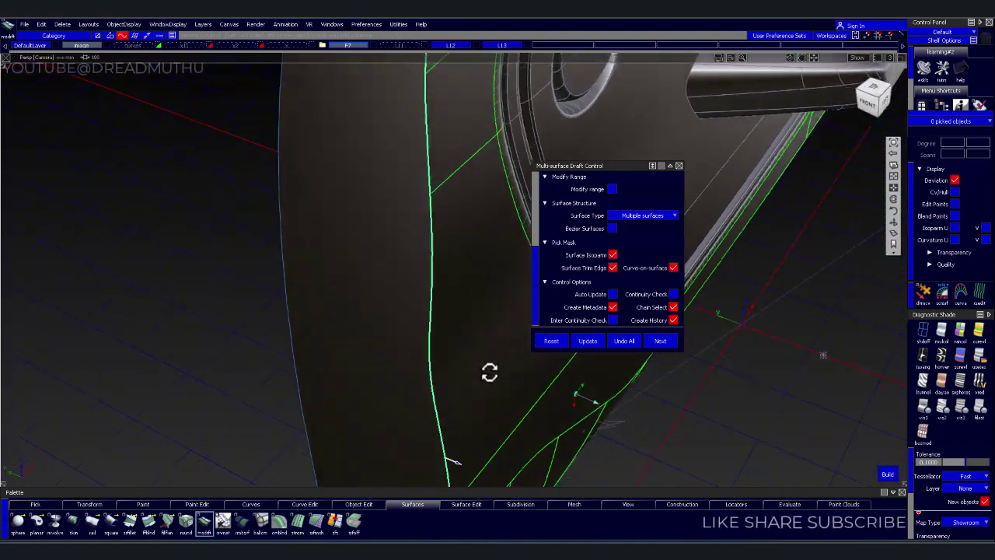
alt+shift+right_drag(489, 371, 473, 388)
alt+shift+drag(474, 389, 497, 349)
alt+shift+middle_drag(497, 349, 348, 326)
alt+shift+right_drag(347, 325, 368, 326)
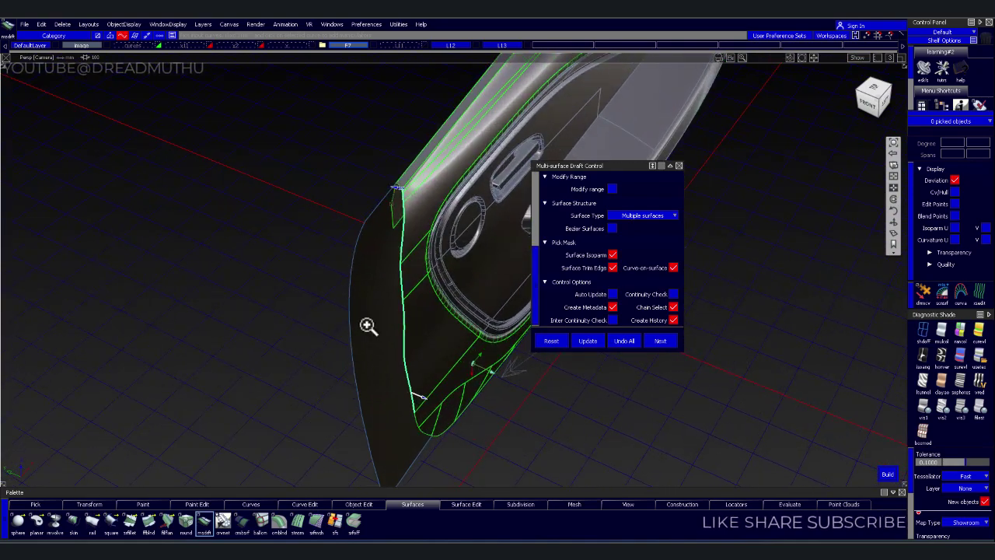
- Pick the surfaces along the front trim edge and accept them to show flange settings
click(357, 181)
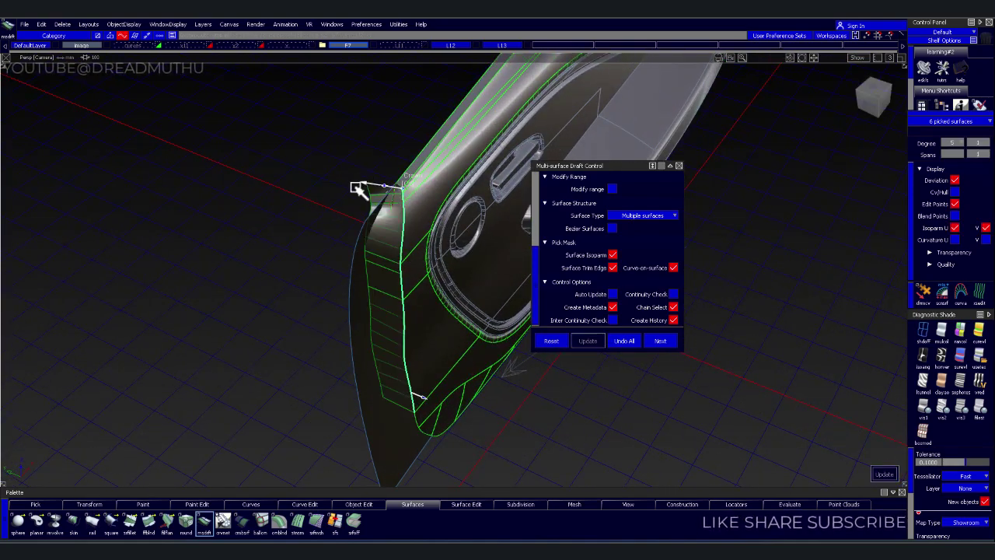
mouse_move(358, 181)
alt+shift+mouse_down()
mouse_move(311, 218)
mouse_move(348, 177)
mouse_move(484, 211)
mouse_move(457, 262)
mouse_move(389, 310)
mouse_move(253, 314)
mouse_move(166, 288)
mouse_move(132, 206)
mouse_move(210, 189)
mouse_move(365, 195)
alt+shift+mouse_up()
alt+shift+right_drag(364, 195, 416, 216)
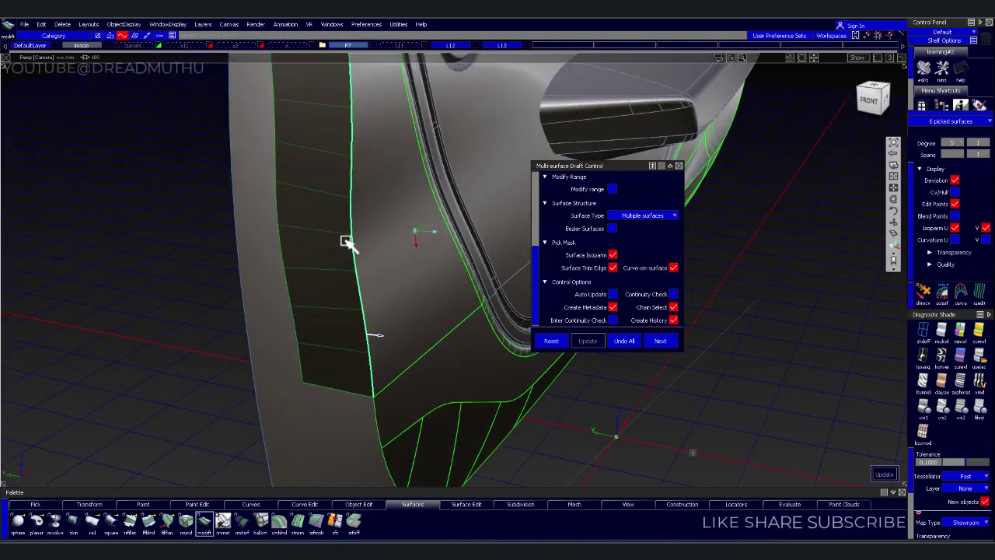
key(Return)
mouse_move(402, 366)
alt+shift+mouse_down()
mouse_move(382, 285)
mouse_move(368, 281)
alt+shift+mouse_up()
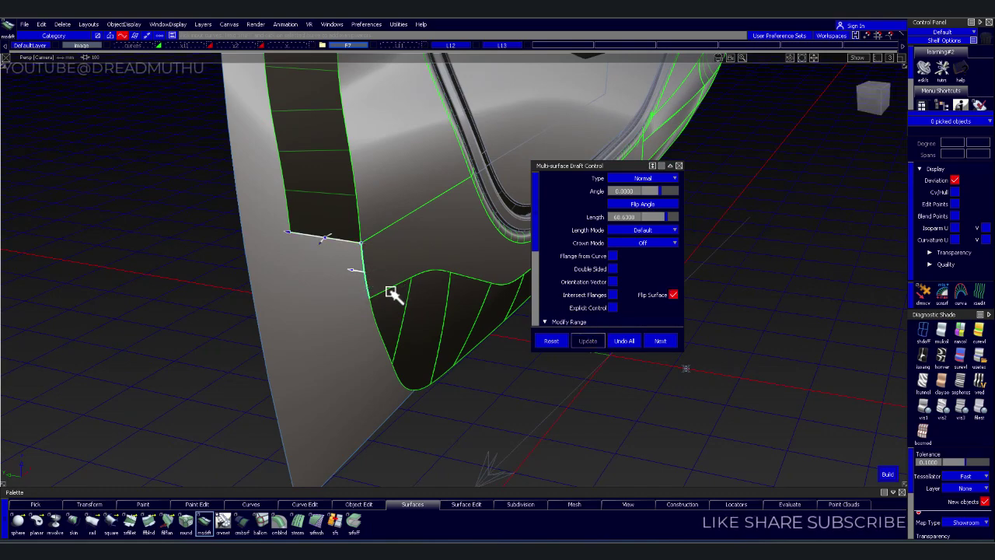
- Turn Flip Surface off and add more lower and rear trim edges to the flange
click(373, 317)
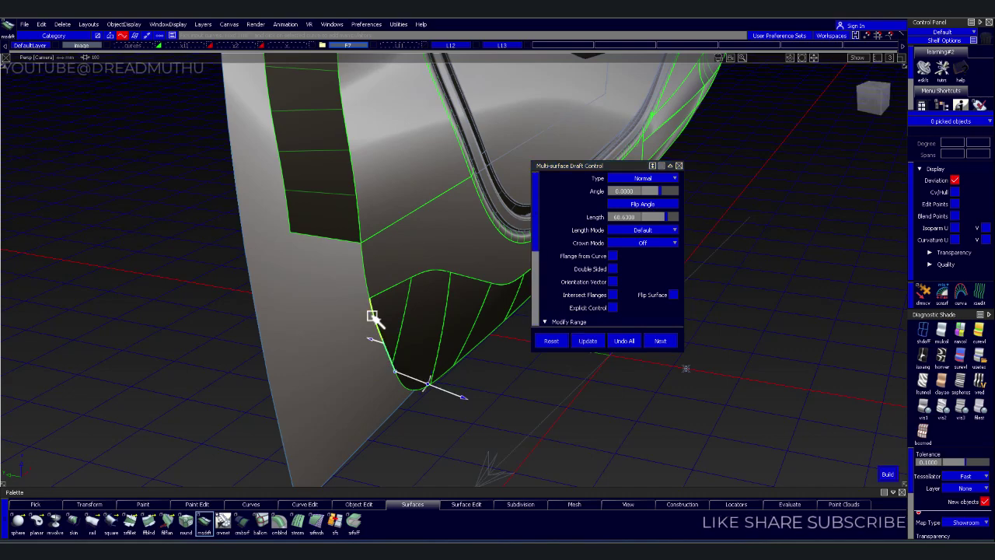
mouse_move(417, 360)
alt+shift+mouse_down()
mouse_move(355, 337)
mouse_move(391, 350)
mouse_move(363, 311)
mouse_move(388, 318)
alt+shift+mouse_up()
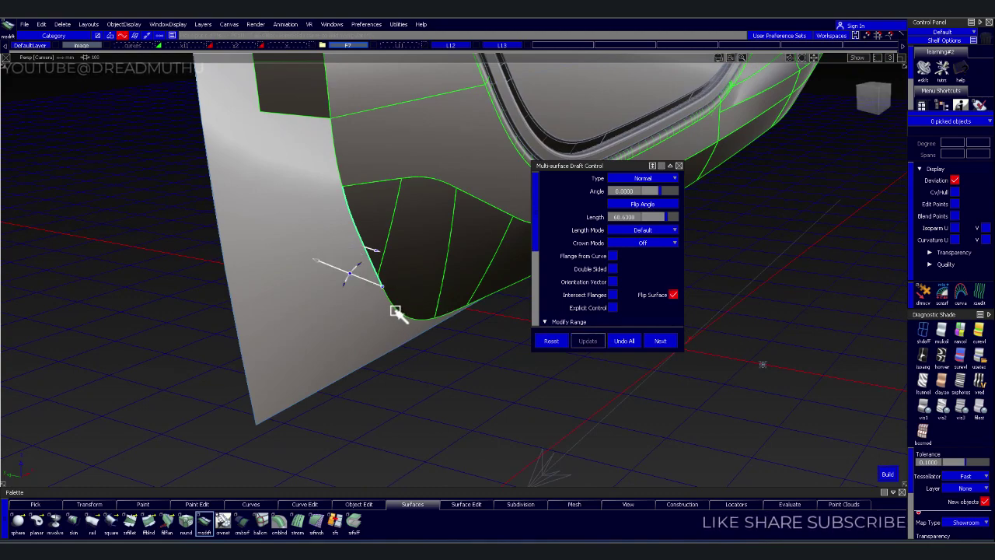
click(396, 311)
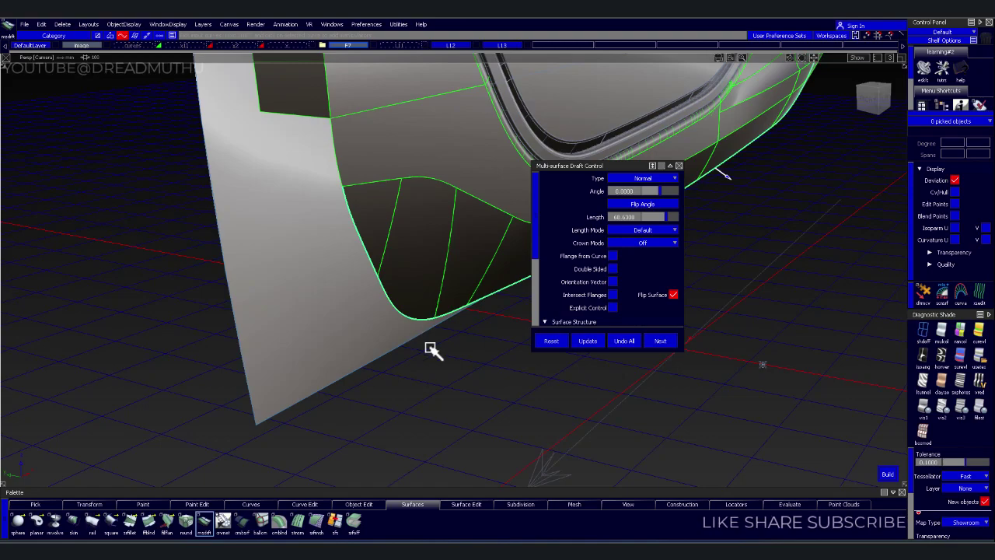
mouse_move(673, 382)
alt+shift+mouse_down()
mouse_move(700, 381)
mouse_move(460, 402)
mouse_move(379, 278)
mouse_move(262, 271)
mouse_move(273, 282)
mouse_move(286, 267)
mouse_move(211, 288)
mouse_move(304, 300)
alt+shift+mouse_up()
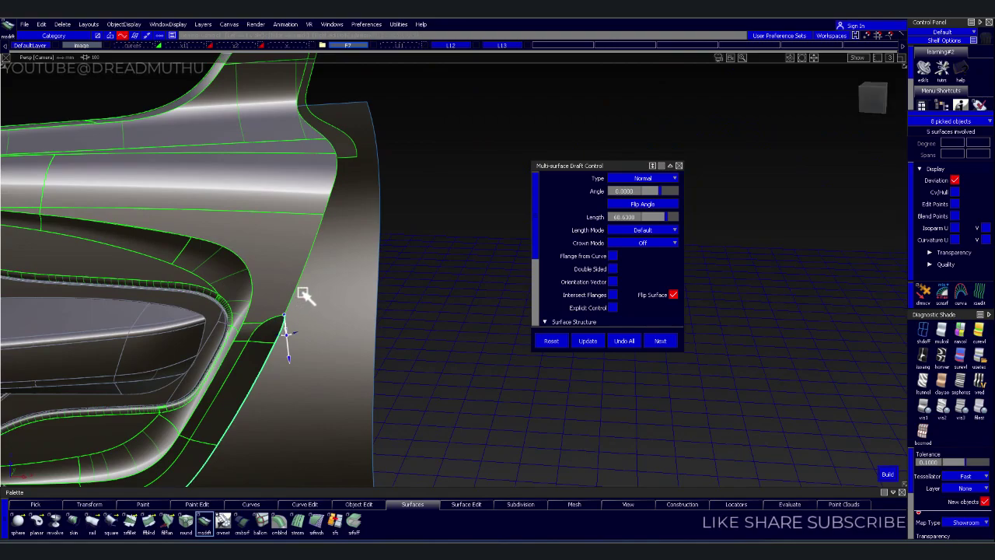
mouse_move(351, 267)
alt+shift+mouse_down()
mouse_move(316, 293)
mouse_move(348, 343)
alt+shift+mouse_up()
alt+shift+middle_drag(349, 343, 490, 262)
mouse_move(491, 262)
alt+shift+mouse_down()
mouse_move(384, 290)
mouse_move(202, 313)
mouse_move(175, 351)
mouse_move(73, 337)
mouse_move(224, 336)
alt+shift+mouse_up()
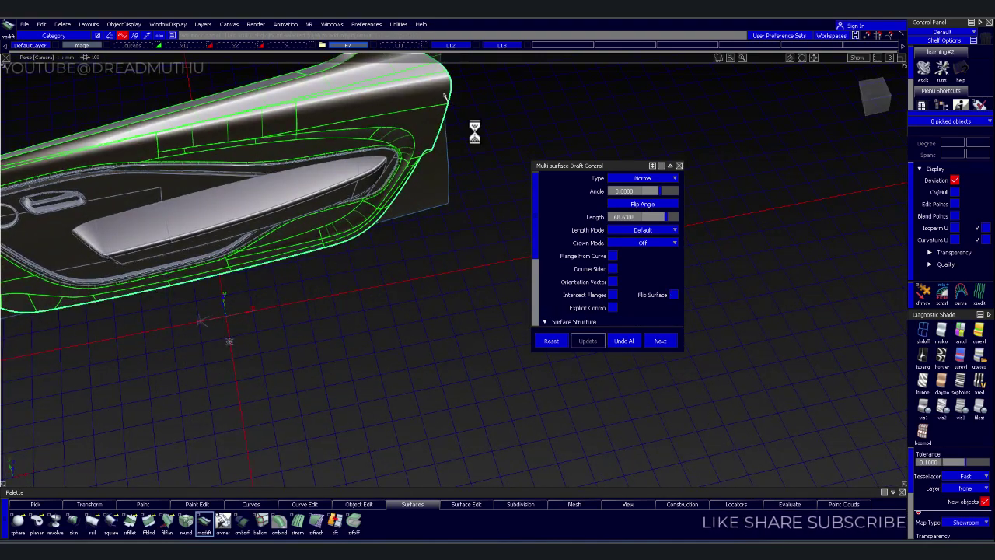
mouse_move(466, 150)
alt+shift+mouse_down()
mouse_move(407, 195)
mouse_move(195, 151)
mouse_move(114, 150)
mouse_move(85, 132)
mouse_move(92, 89)
mouse_move(77, 125)
mouse_move(167, 148)
alt+shift+mouse_up()
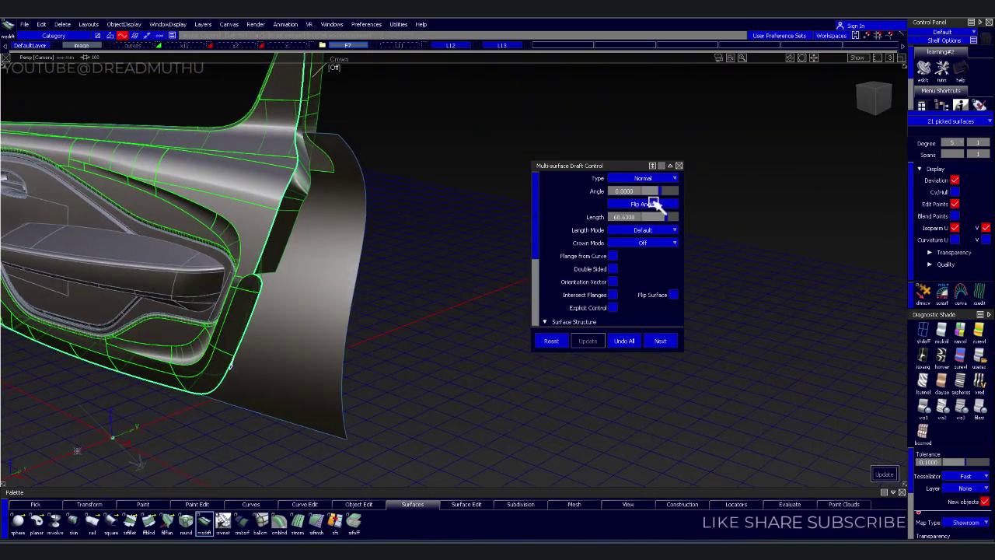
- Change the flange Type to Draft and drag its length out to about 296.8
click(645, 179)
click(646, 200)
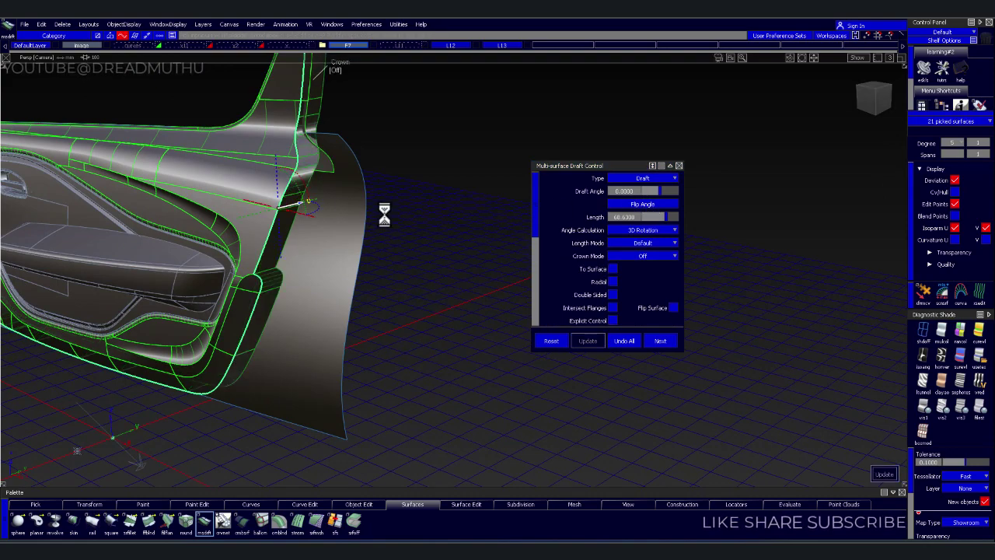
alt+shift+drag(384, 236, 271, 240)
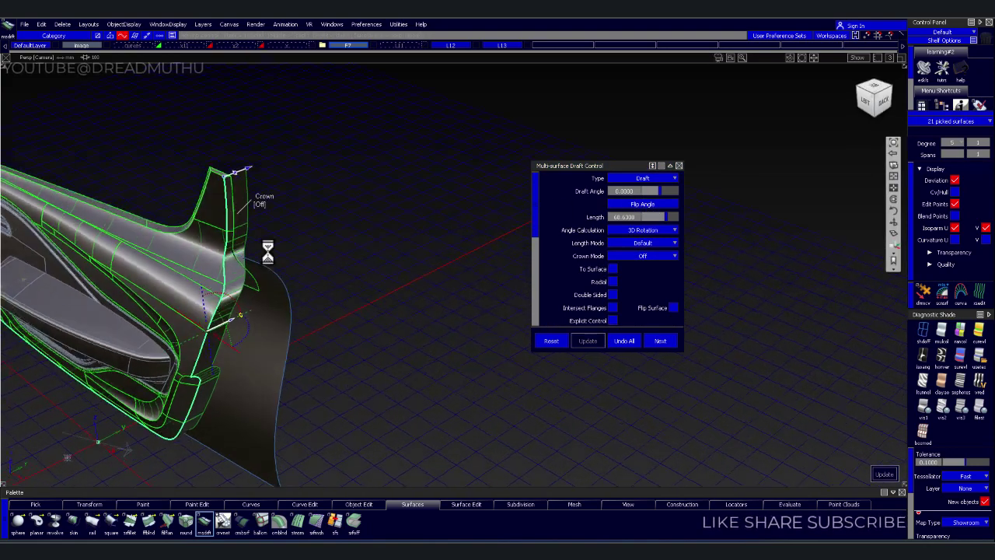
drag(265, 203, 366, 189)
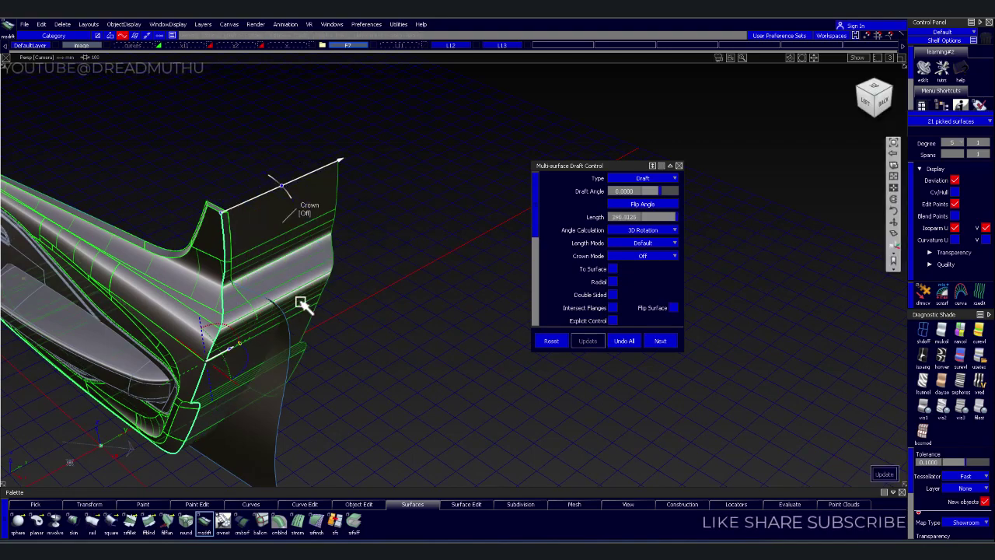
mouse_move(300, 300)
alt+shift+mouse_down()
mouse_move(275, 223)
mouse_move(331, 160)
mouse_move(482, 122)
mouse_move(469, 378)
mouse_move(197, 295)
alt+shift+mouse_up()
alt+shift+middle_drag(198, 295, 279, 287)
mouse_move(280, 287)
alt+shift+mouse_down()
mouse_move(300, 311)
mouse_move(337, 310)
mouse_move(333, 324)
mouse_move(324, 316)
mouse_move(251, 344)
alt+shift+mouse_up()
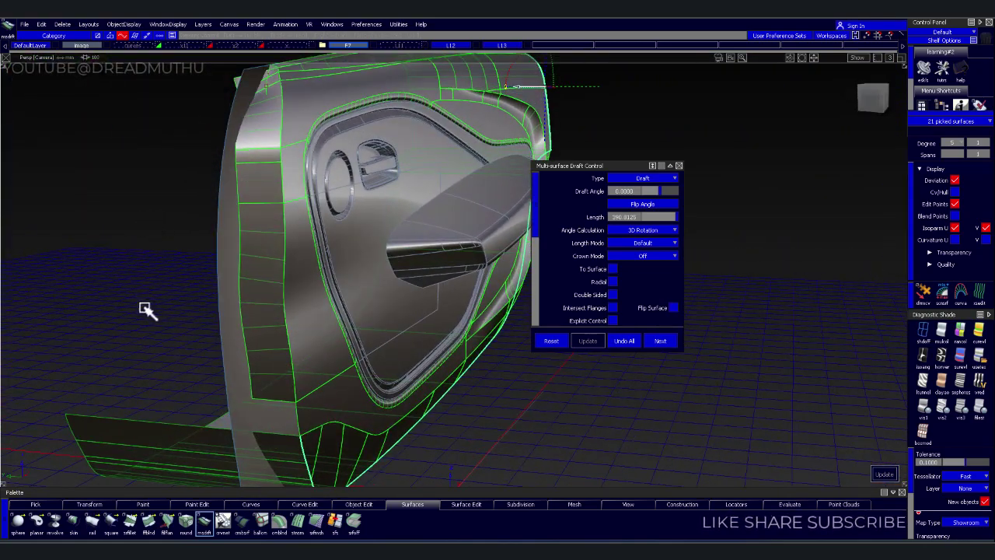
mouse_move(147, 310)
alt+shift+mouse_down()
mouse_move(133, 275)
mouse_move(143, 313)
alt+shift+mouse_up()
click(222, 284)
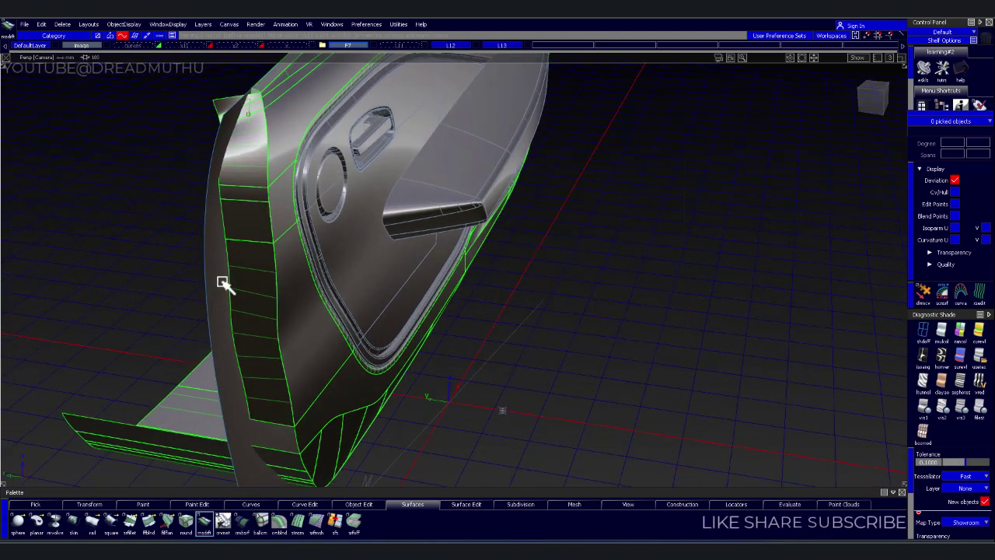
- Pick the six rear-edge surfaces, lengthen the flange, set Type to Draft and flip the angle
click(265, 288)
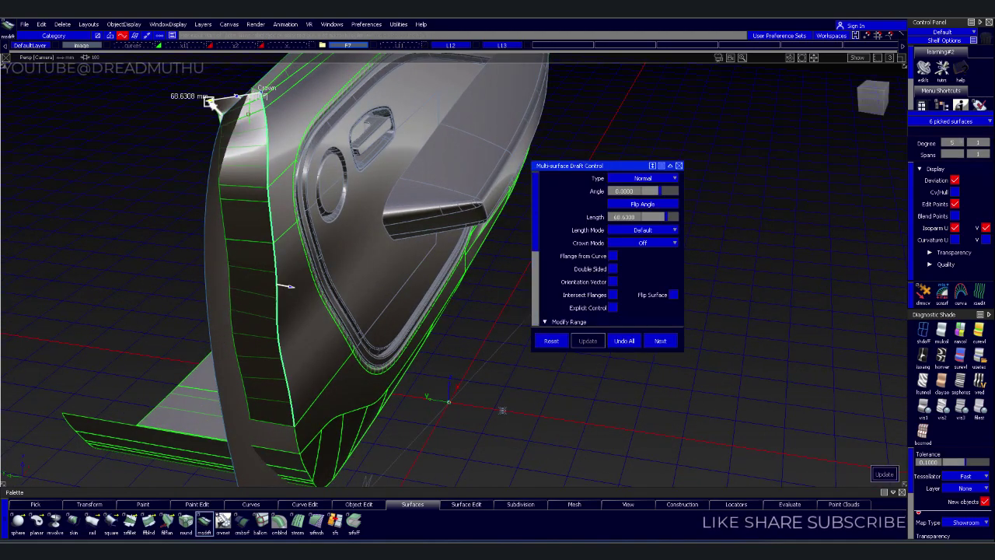
drag(209, 101, 132, 94)
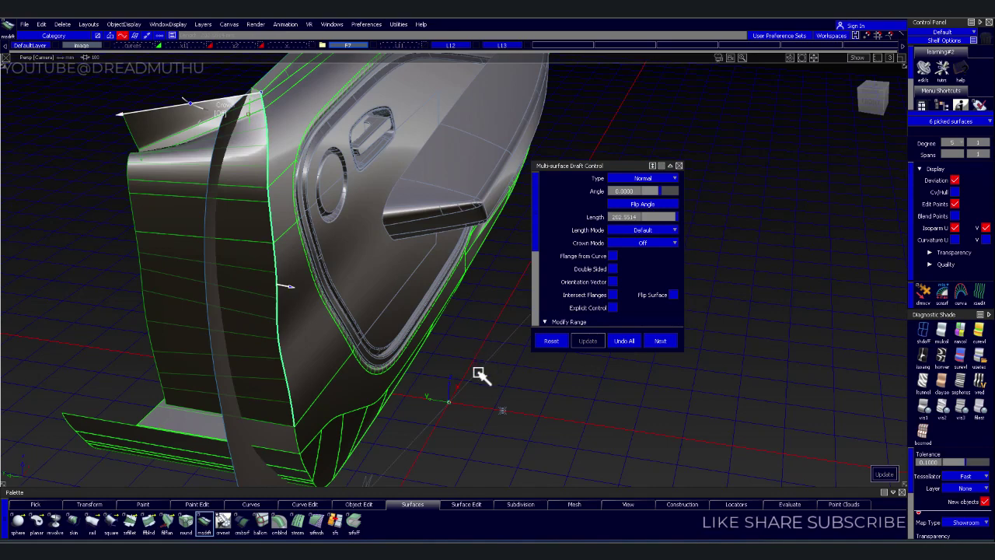
alt+shift+drag(240, 318, 268, 338)
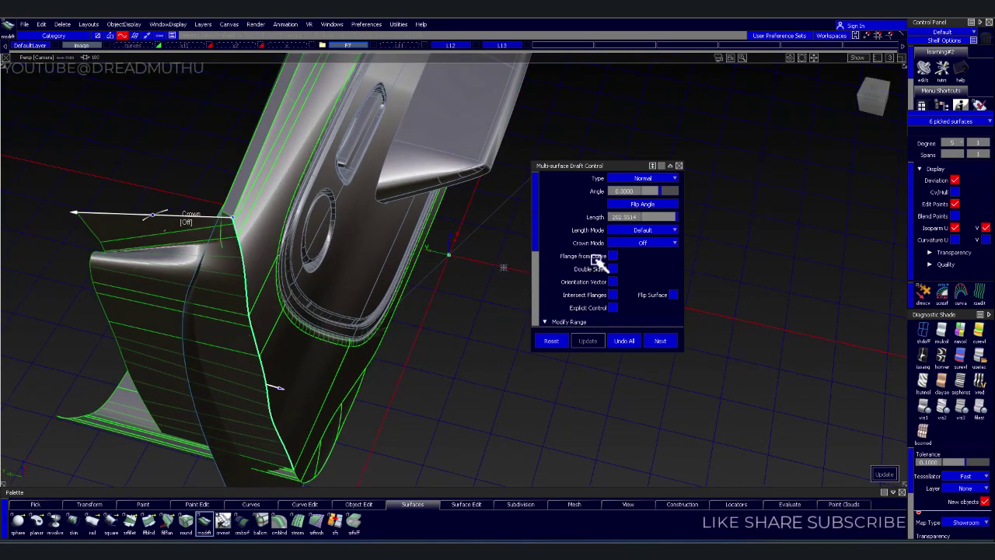
click(642, 185)
click(641, 195)
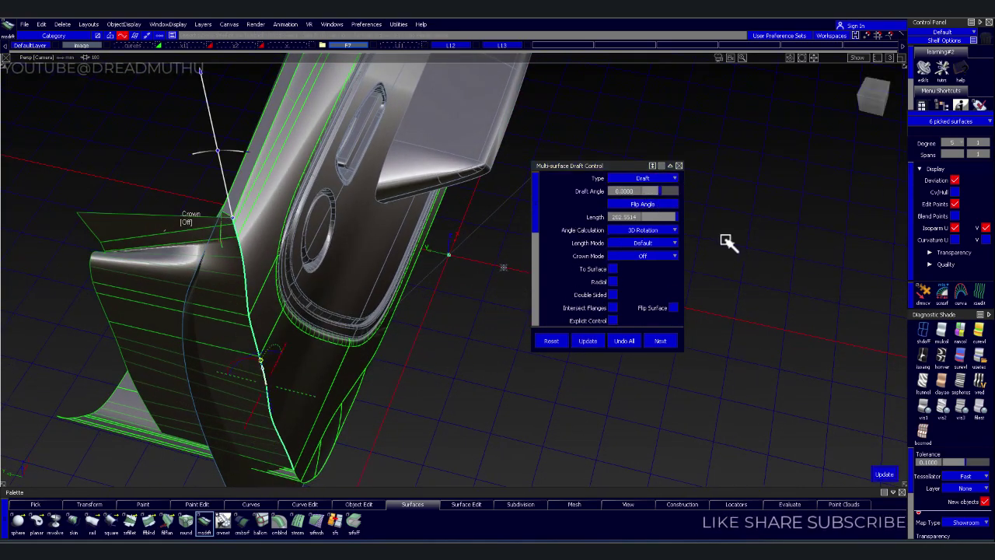
click(241, 380)
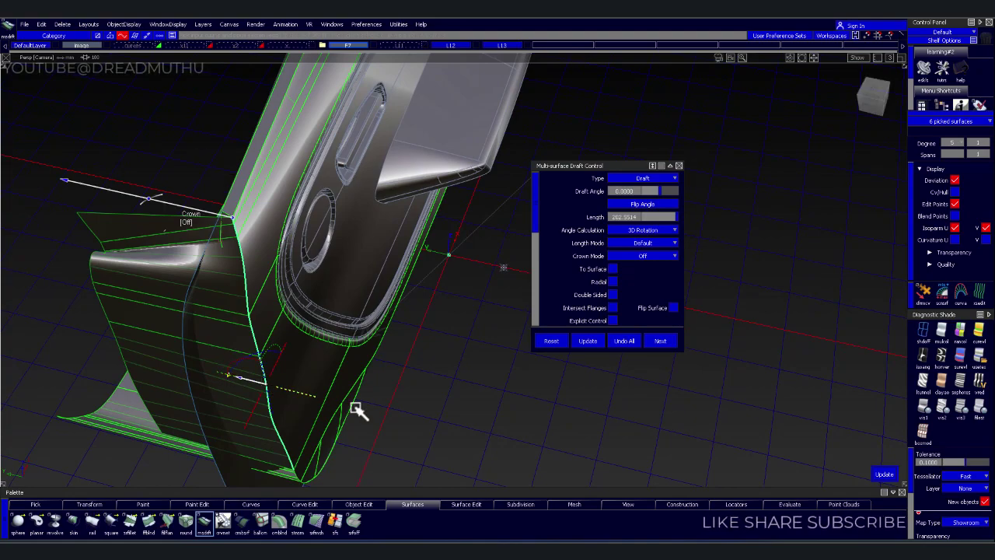
- Pick the trim surfaces and adjust the draft flange length to about 286.21
mouse_move(423, 366)
alt+shift+mouse_down()
mouse_move(409, 339)
mouse_move(230, 215)
mouse_move(400, 189)
mouse_move(429, 247)
mouse_move(295, 355)
mouse_move(533, 362)
mouse_move(528, 342)
mouse_move(489, 345)
alt+shift+mouse_up()
mouse_move(373, 375)
alt+shift+mouse_down()
mouse_move(373, 337)
mouse_move(187, 328)
alt+shift+mouse_up()
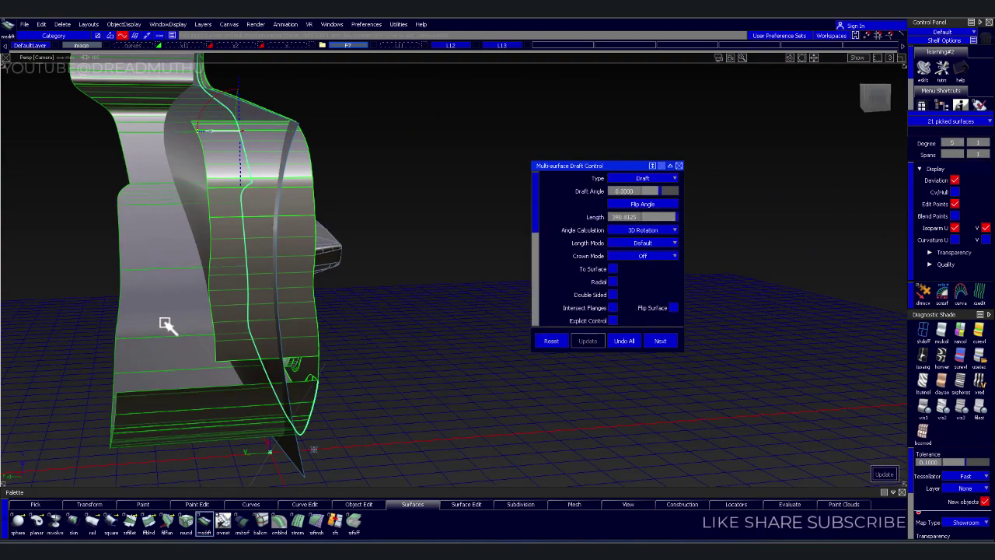
mouse_move(166, 327)
alt+shift+mouse_down()
mouse_move(399, 333)
mouse_move(408, 419)
alt+shift+mouse_up()
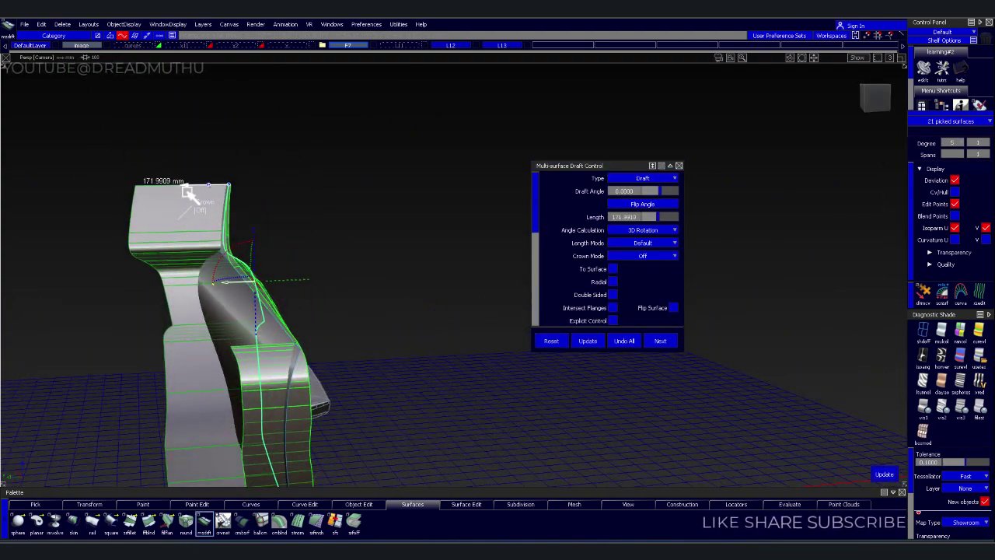
click(186, 192)
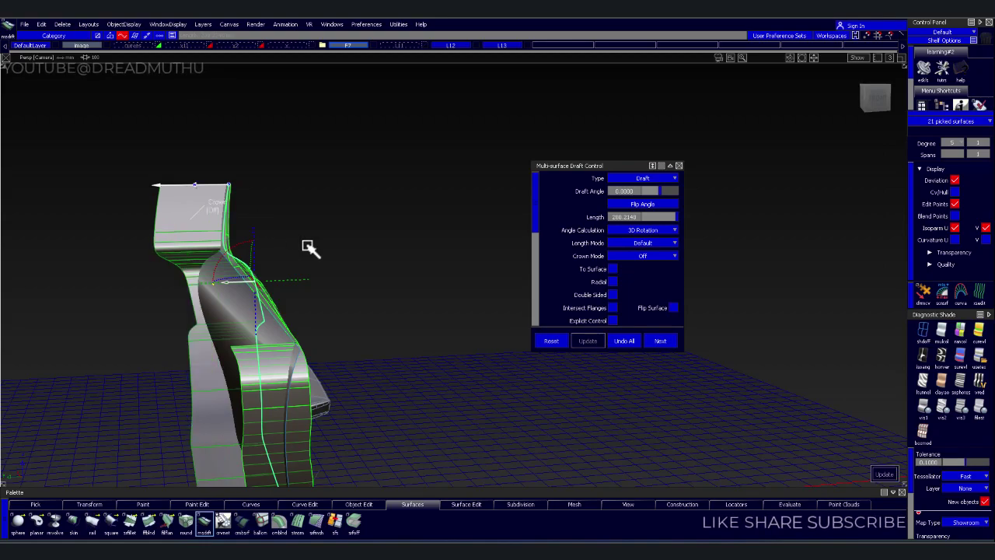
mouse_move(345, 300)
alt+shift+mouse_down()
mouse_move(322, 317)
mouse_move(306, 267)
mouse_move(184, 286)
alt+shift+mouse_up()
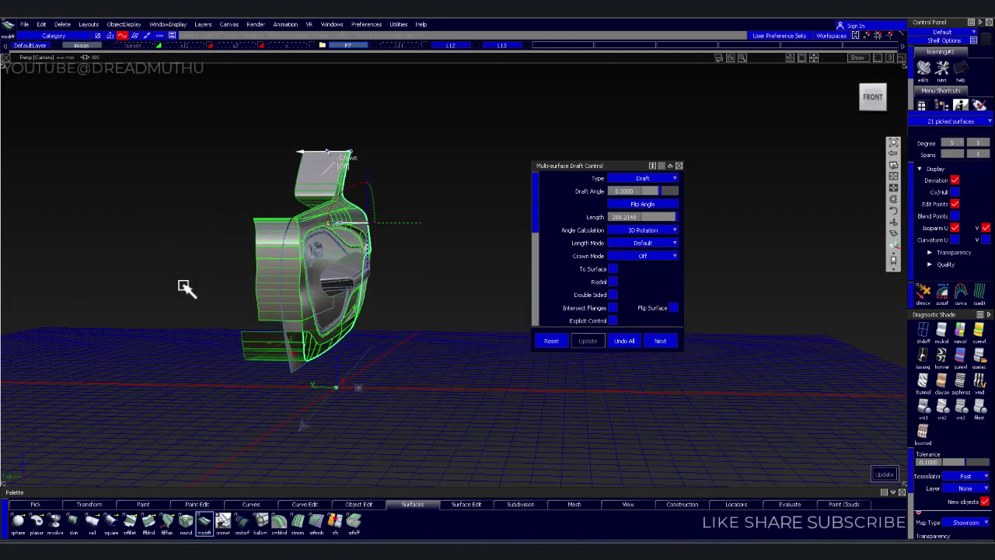
mouse_move(184, 286)
alt+shift+right_down()
mouse_move(207, 271)
mouse_move(195, 265)
alt+shift+right_up()
mouse_move(228, 325)
alt+shift+mouse_down()
mouse_move(180, 287)
mouse_move(199, 304)
mouse_move(249, 311)
mouse_move(172, 358)
alt+shift+mouse_up()
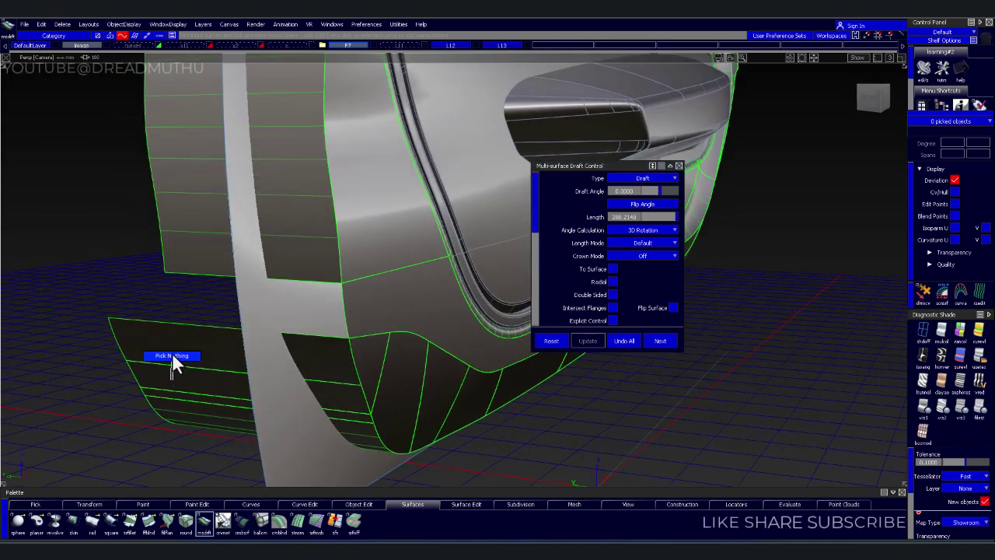
- Start a Freeform Blend with G2 Curvature on both sides and pick the lower flange edge
click(147, 526)
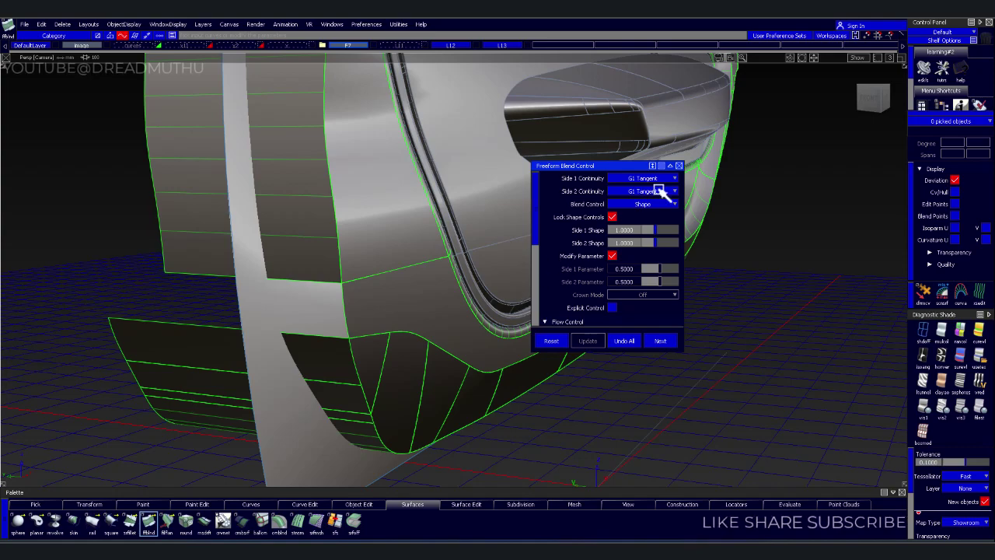
click(662, 192)
click(659, 213)
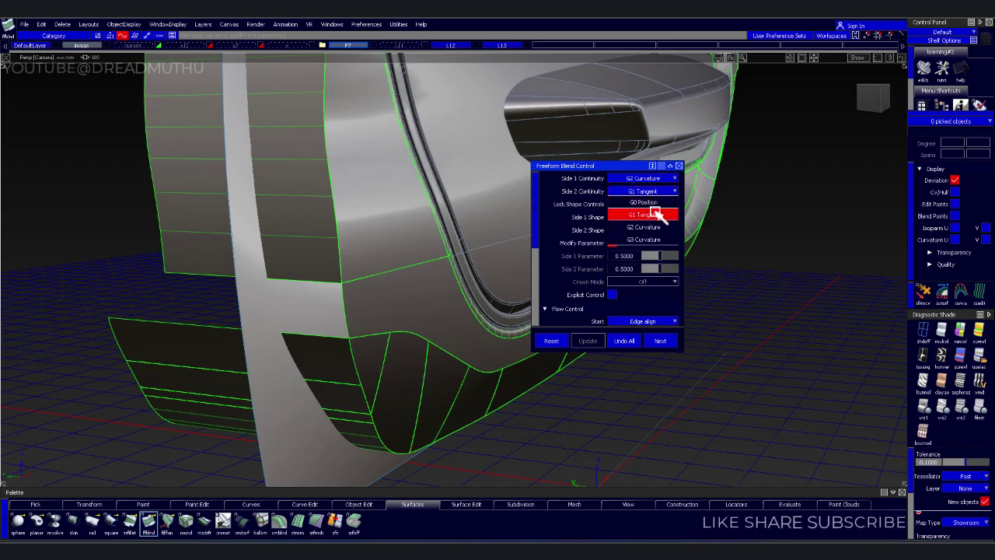
click(645, 226)
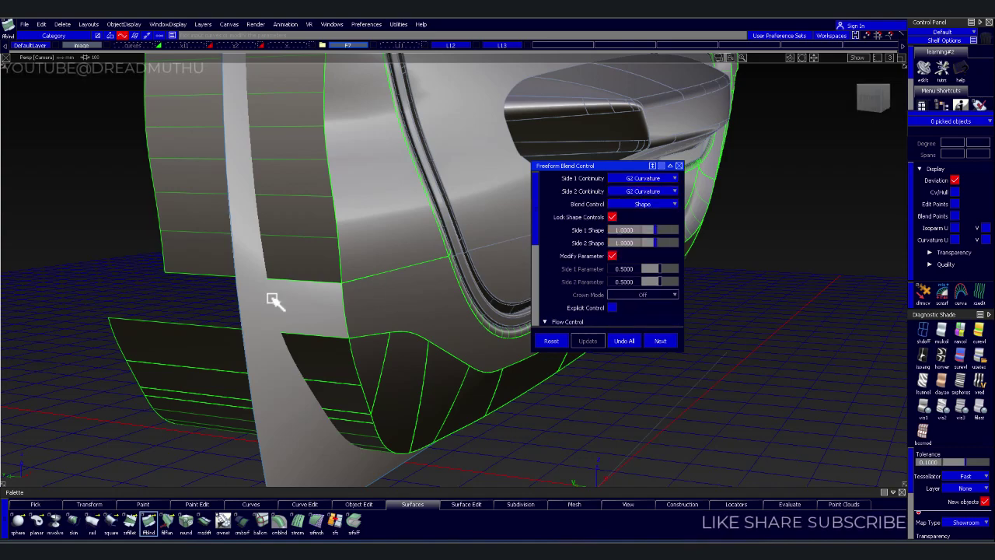
click(199, 332)
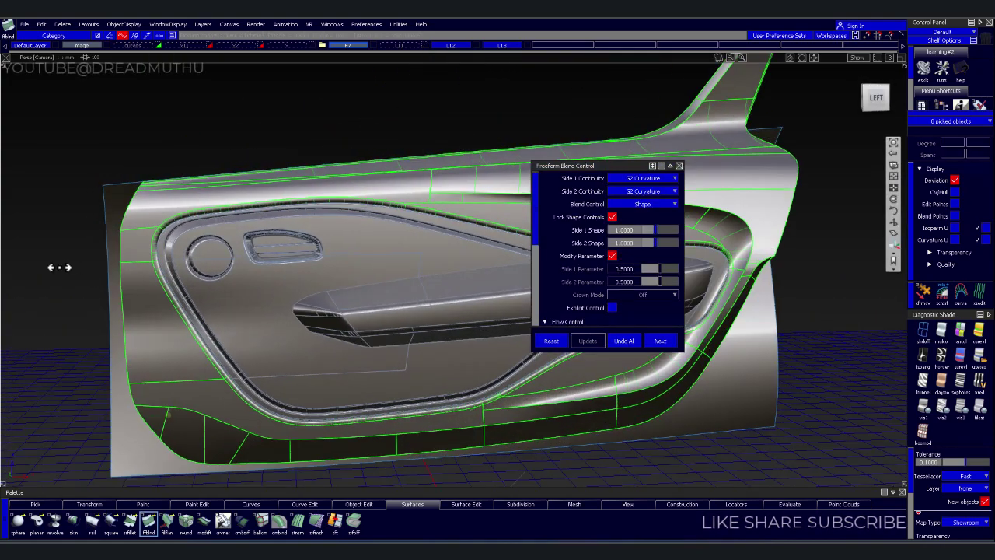
mouse_move(59, 266)
alt+shift+mouse_down()
mouse_move(282, 306)
mouse_move(272, 309)
mouse_move(271, 328)
mouse_move(337, 360)
mouse_move(346, 378)
mouse_move(331, 350)
mouse_move(295, 340)
mouse_move(318, 333)
mouse_move(184, 259)
mouse_move(256, 266)
mouse_move(301, 165)
mouse_move(435, 162)
mouse_move(371, 184)
mouse_move(373, 222)
alt+shift+mouse_up()
alt+shift+middle_drag(373, 222, 364, 238)
mouse_move(364, 238)
alt+shift+mouse_down()
mouse_move(251, 207)
mouse_move(222, 228)
mouse_move(238, 211)
mouse_move(275, 215)
alt+shift+mouse_up()
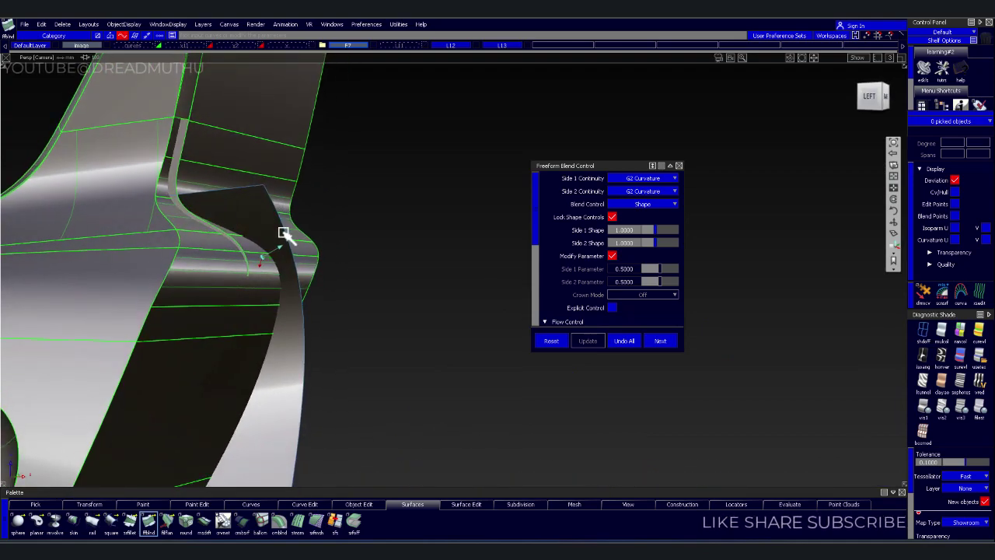
ctrl+shift+click(404, 283)
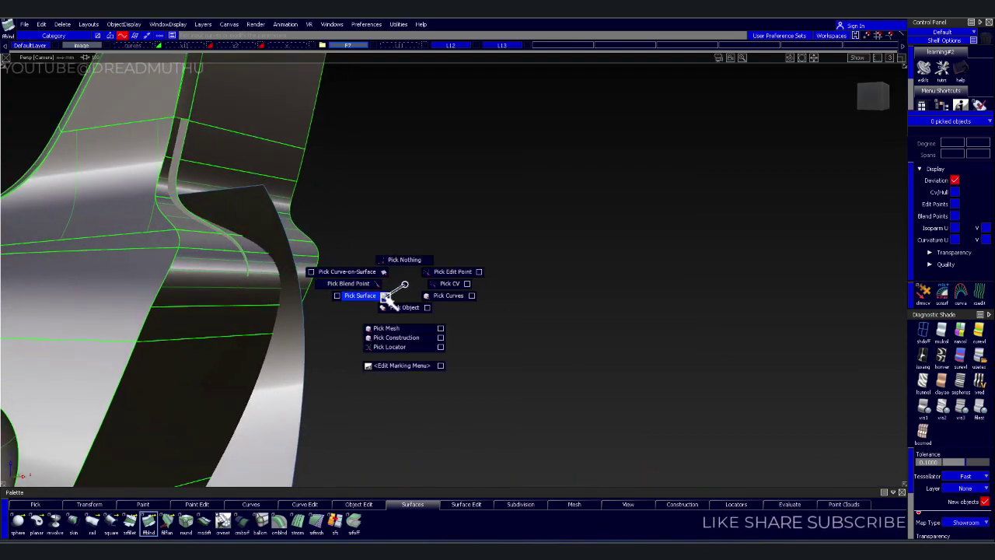
- Switch to Pick Surface and delete the selected draft flange surface
ctrl+shift+drag(387, 297, 379, 302)
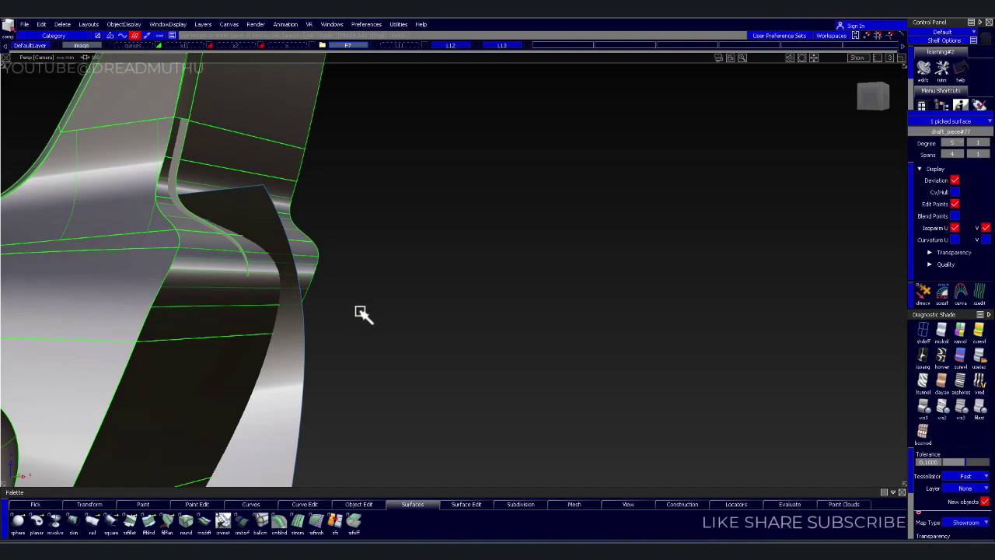
key(Delete)
key(Return)
- Select and delete the five extra flange pieces around the fin base
mouse_move(334, 311)
alt+shift+mouse_down()
mouse_move(220, 295)
mouse_move(334, 318)
mouse_move(306, 293)
mouse_move(256, 288)
mouse_move(273, 282)
mouse_move(264, 278)
mouse_move(220, 289)
mouse_move(187, 323)
alt+shift+mouse_up()
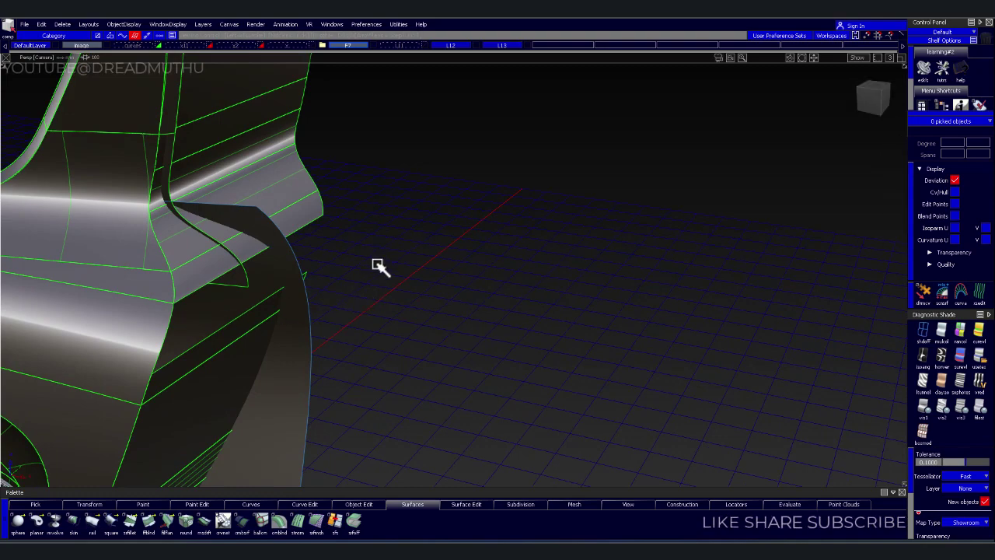
drag(368, 259, 313, 218)
click(388, 222)
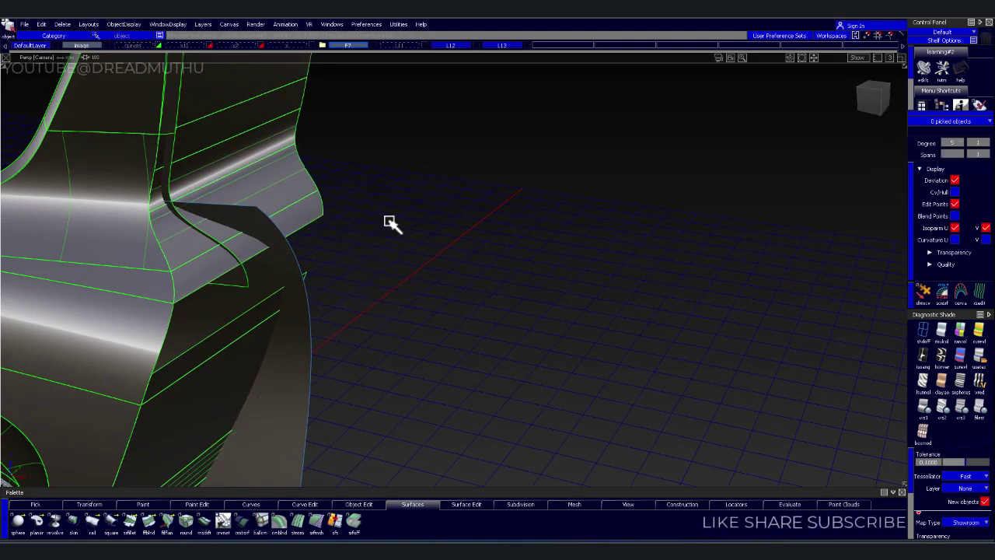
mouse_move(389, 222)
alt+shift+mouse_down()
mouse_move(457, 282)
mouse_move(498, 286)
mouse_move(416, 266)
alt+shift+mouse_up()
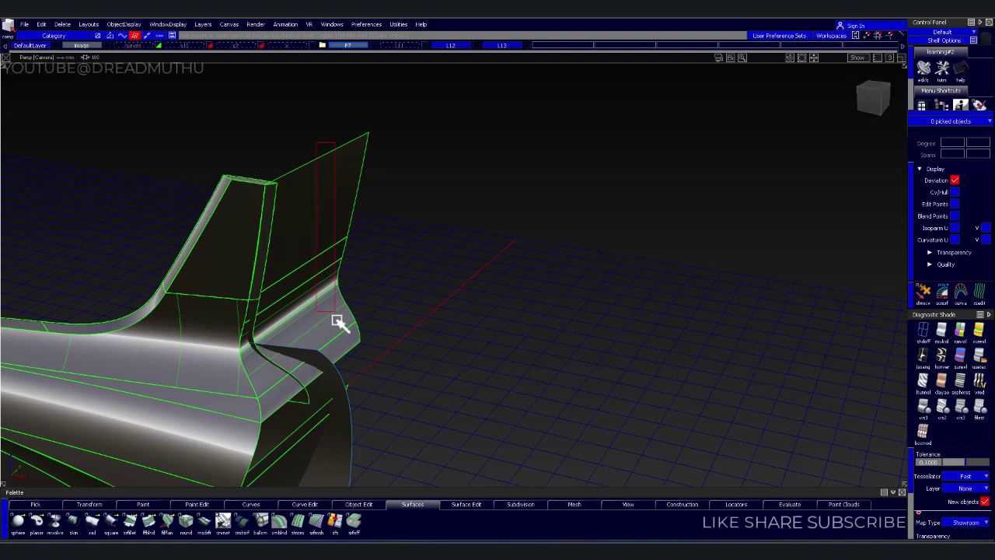
key(Delete)
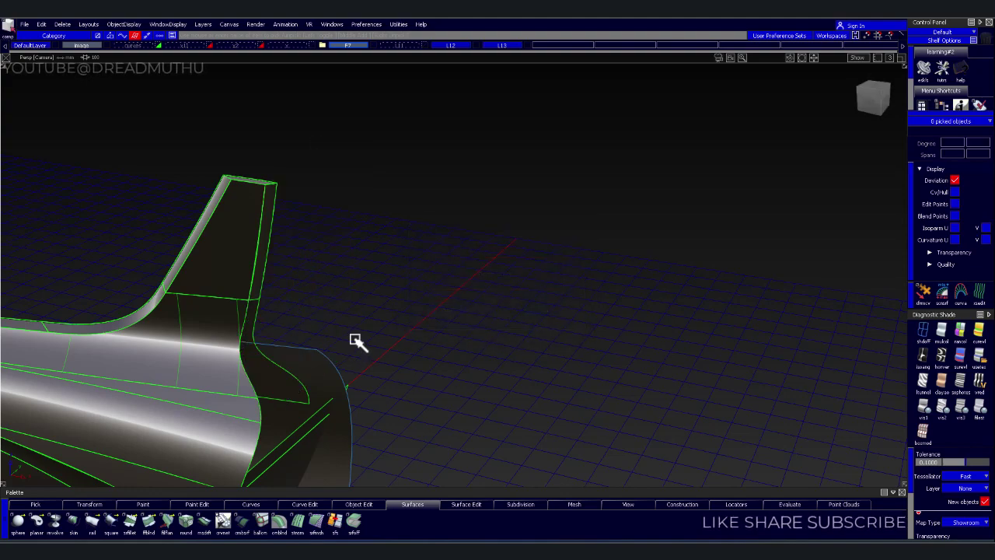
mouse_move(305, 342)
alt+shift+mouse_down()
mouse_move(260, 278)
mouse_move(202, 302)
mouse_move(246, 285)
mouse_move(211, 317)
mouse_move(249, 300)
mouse_move(269, 313)
mouse_move(251, 350)
mouse_move(70, 335)
mouse_move(147, 315)
mouse_move(291, 318)
mouse_move(402, 300)
mouse_move(434, 248)
mouse_move(456, 262)
mouse_move(350, 275)
alt+shift+mouse_up()
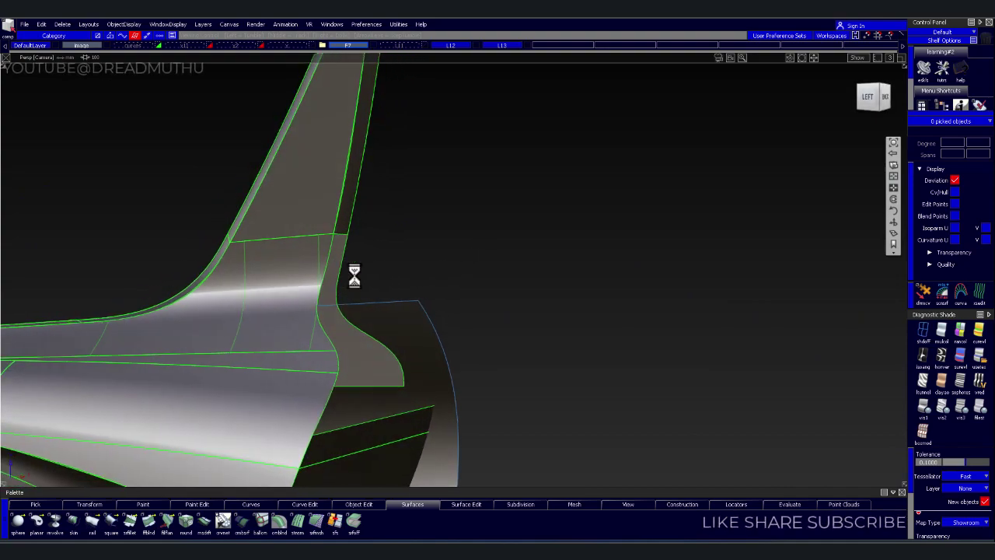
mouse_move(499, 310)
alt+shift+mouse_down()
mouse_move(415, 308)
mouse_move(423, 311)
alt+shift+mouse_up()
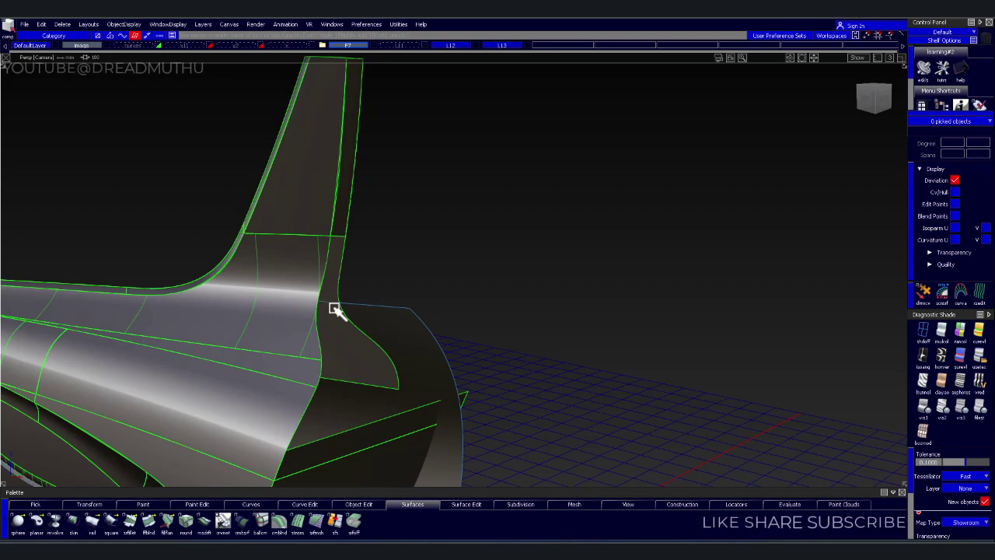
mouse_move(351, 285)
alt+shift+mouse_down()
mouse_move(282, 315)
mouse_move(195, 335)
mouse_move(130, 403)
mouse_move(499, 396)
mouse_move(333, 322)
mouse_move(518, 329)
mouse_move(526, 362)
mouse_move(593, 360)
mouse_move(484, 340)
mouse_move(507, 336)
alt+shift+mouse_up()
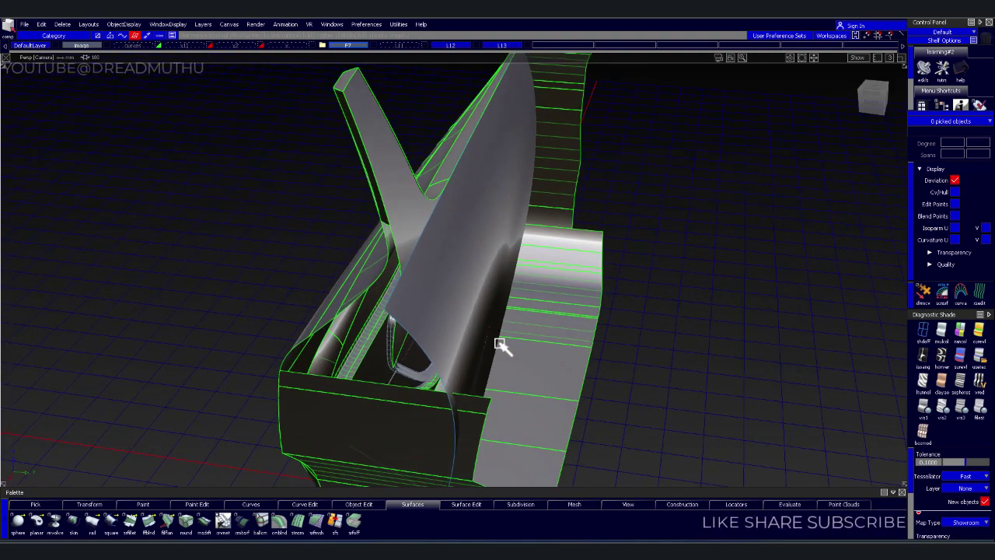
- Drag the tall fin surface's CVs to reshape its lower edge
click(485, 257)
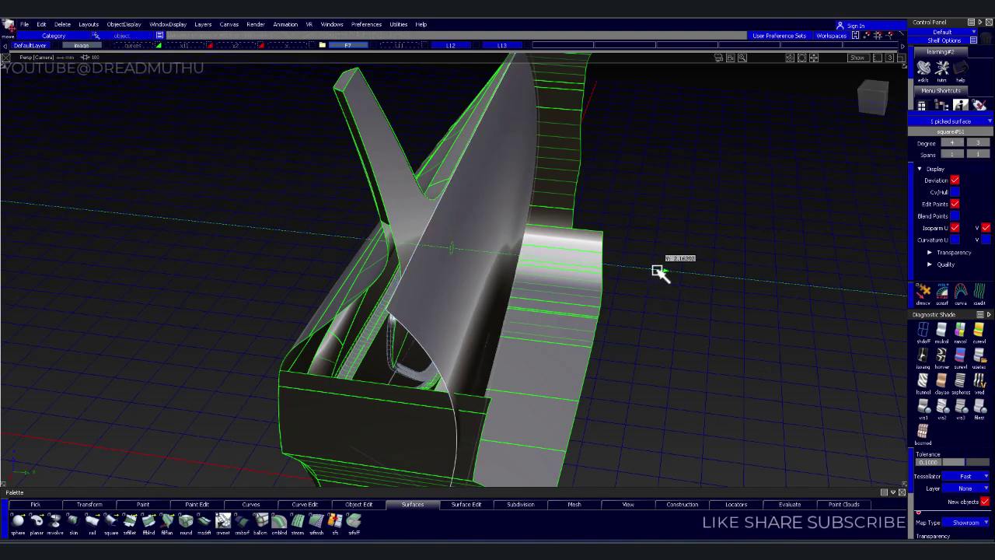
drag(659, 271, 662, 271)
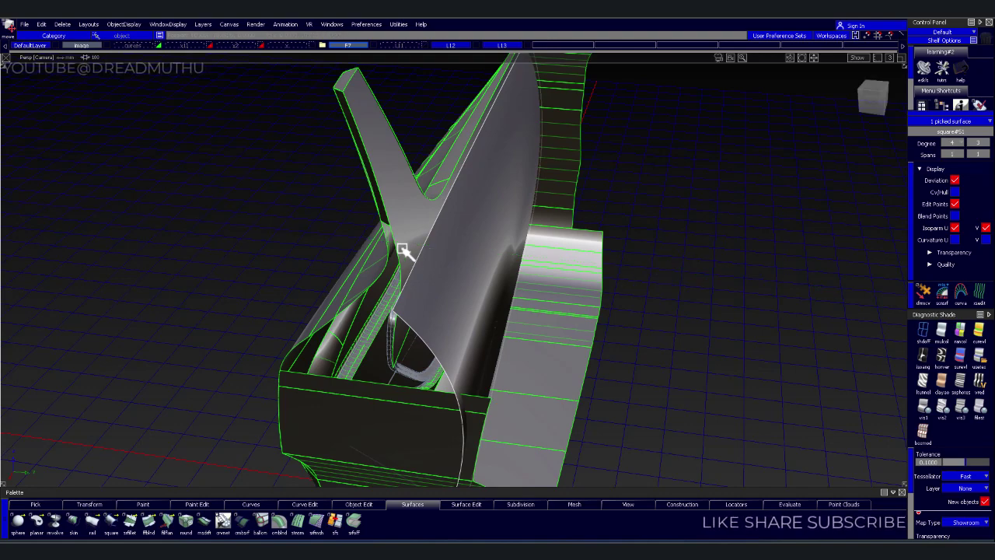
mouse_move(424, 297)
alt+shift+mouse_down()
mouse_move(459, 269)
mouse_move(558, 272)
mouse_move(502, 267)
mouse_move(479, 291)
mouse_move(471, 274)
alt+shift+mouse_up()
click(473, 277)
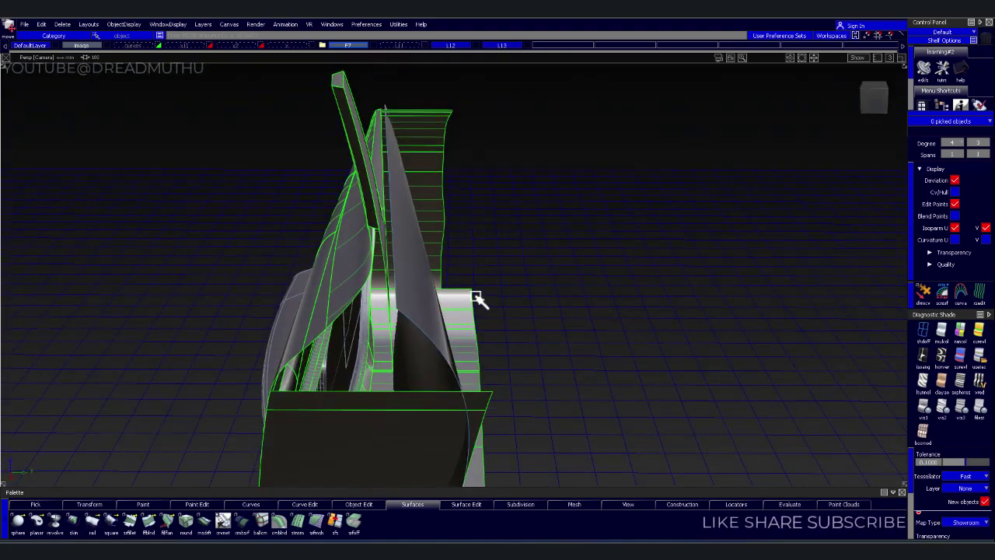
click(427, 303)
alt+shift+right_drag(426, 303, 523, 306)
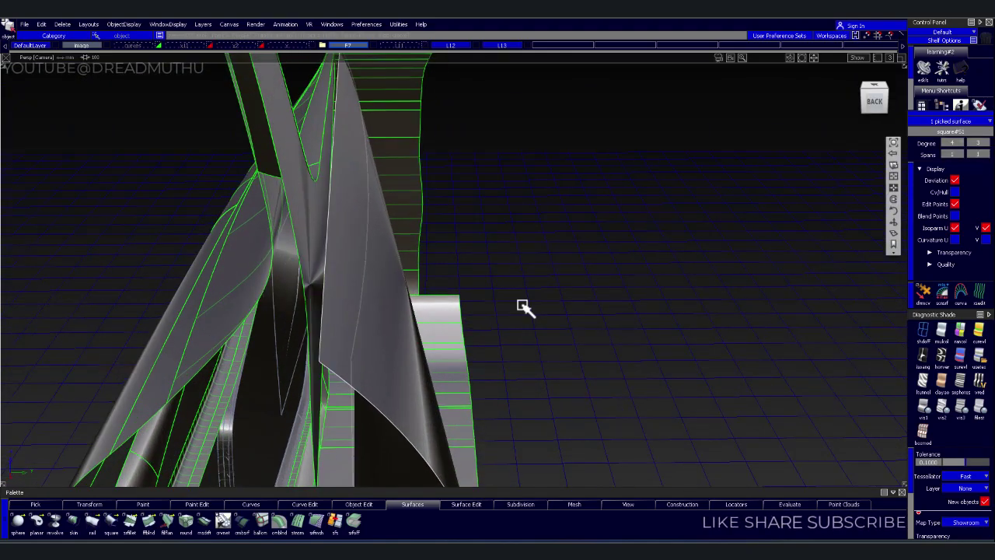
alt+shift+middle_drag(524, 306, 533, 303)
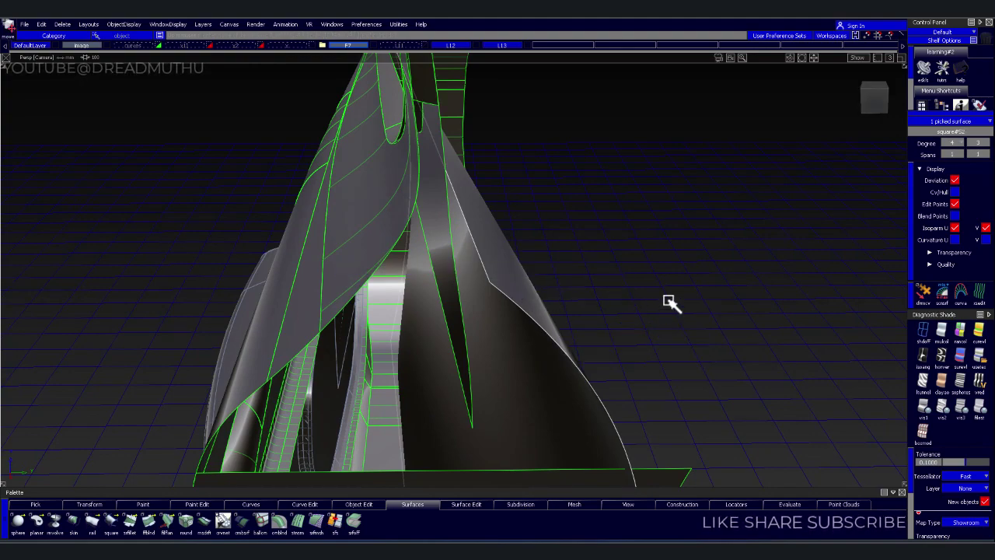
drag(668, 302, 664, 301)
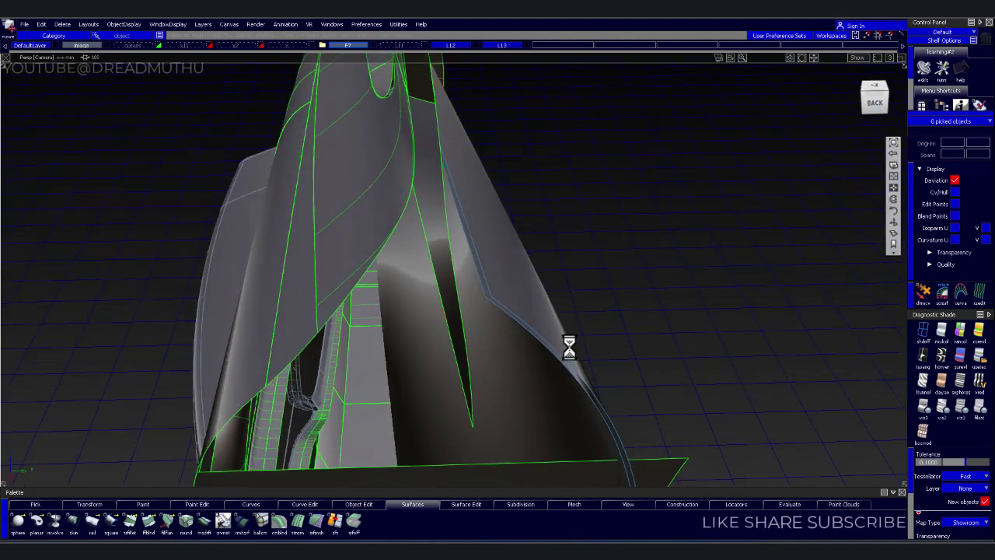
mouse_move(667, 342)
alt+shift+mouse_down()
mouse_move(661, 248)
mouse_move(362, 259)
mouse_move(498, 321)
mouse_move(551, 327)
alt+shift+mouse_up()
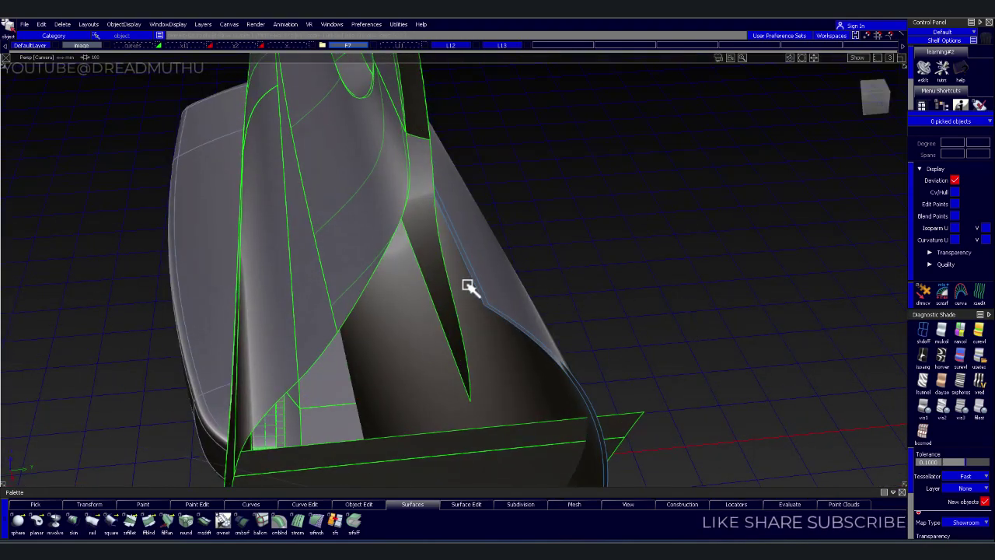
- Delete the extra surface beside the fin
click(469, 286)
key(Delete)
key(Return)
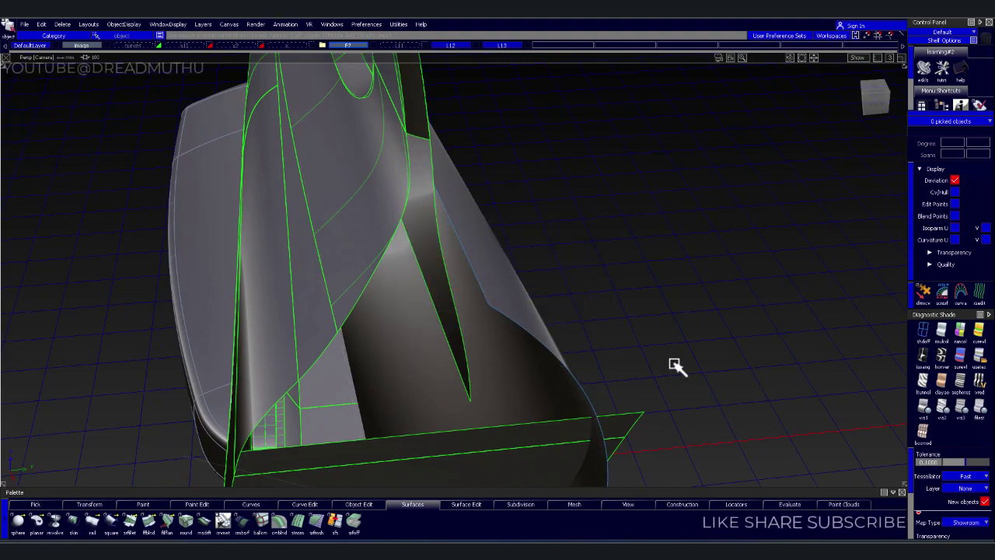
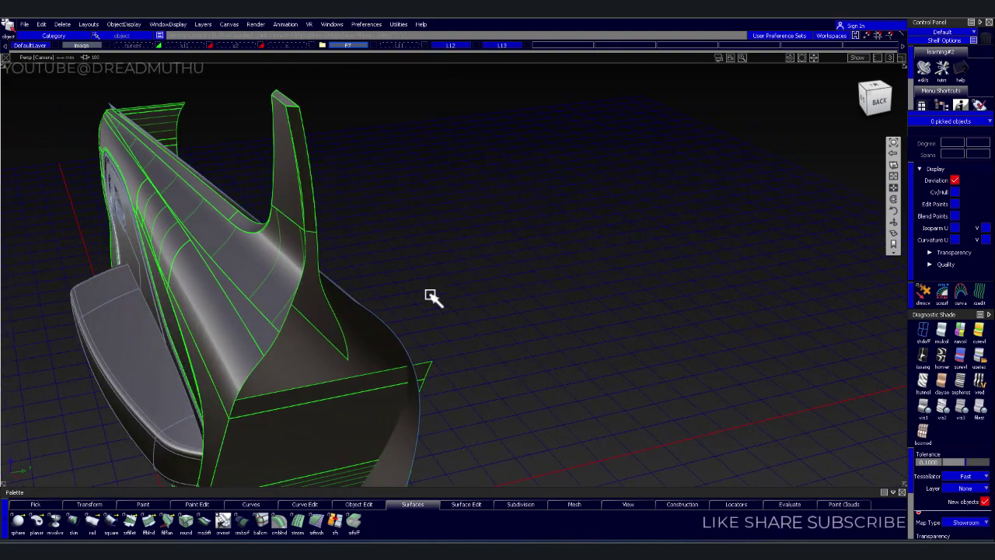
- Delete the fillet surface at the base of the upright fin, confirming Yes in Delete active?
alt+shift+middle_drag(440, 294, 458, 288)
alt+shift+right_drag(457, 289, 595, 267)
mouse_move(614, 231)
alt+shift+mouse_down()
mouse_move(540, 248)
mouse_move(417, 225)
mouse_move(425, 178)
mouse_move(539, 149)
mouse_move(777, 155)
mouse_move(913, 269)
mouse_move(850, 271)
mouse_move(780, 194)
alt+shift+mouse_up()
alt+shift+right_drag(779, 194, 591, 251)
mouse_move(591, 251)
alt+shift+mouse_down()
mouse_move(551, 223)
mouse_move(536, 225)
alt+shift+mouse_up()
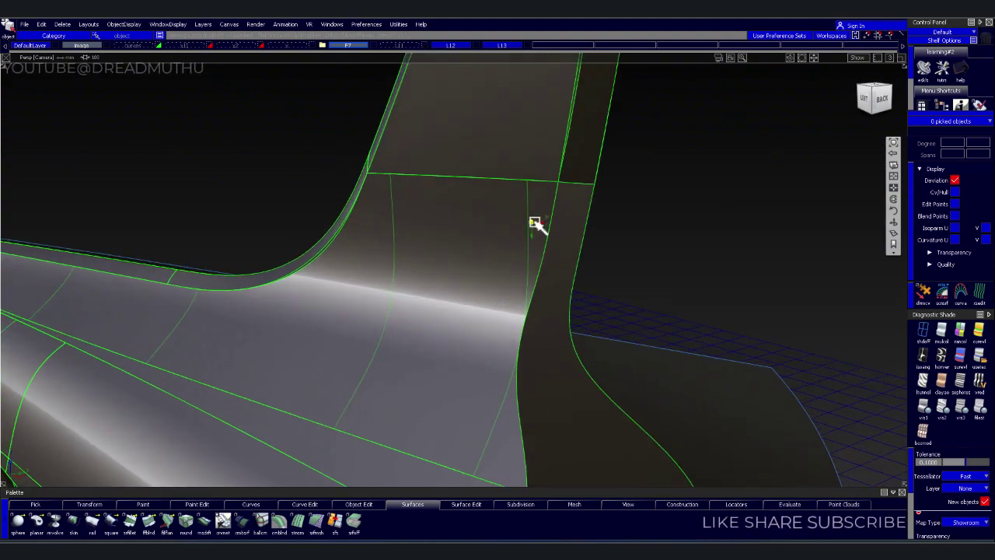
mouse_move(535, 224)
alt+shift+middle_down()
mouse_move(573, 211)
mouse_move(379, 340)
mouse_move(384, 331)
alt+shift+middle_up()
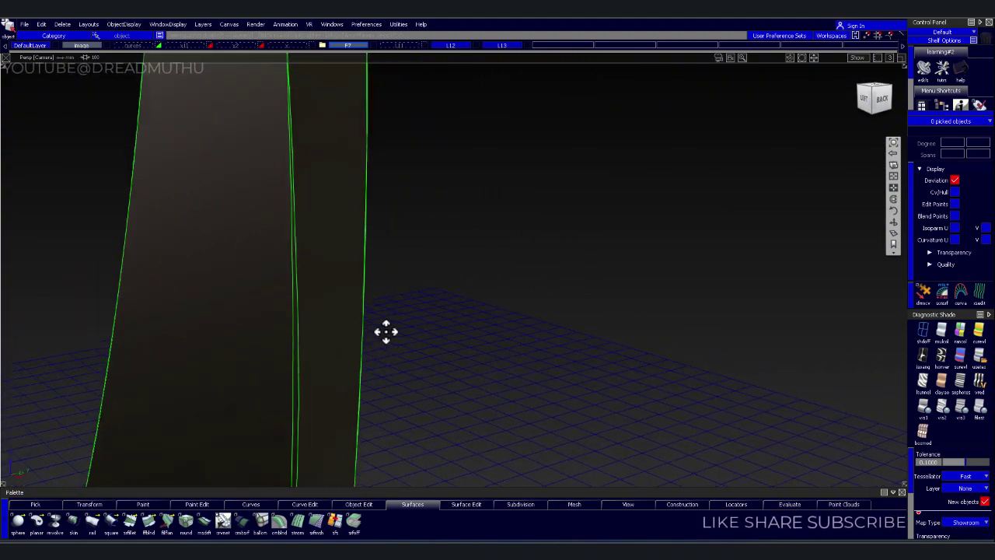
mouse_move(384, 332)
alt+shift+mouse_down()
mouse_move(506, 277)
mouse_move(471, 233)
mouse_move(658, 183)
mouse_move(749, 213)
mouse_move(726, 288)
mouse_move(638, 317)
mouse_move(550, 327)
mouse_move(365, 290)
mouse_move(241, 247)
mouse_move(242, 235)
mouse_move(311, 209)
mouse_move(559, 151)
mouse_move(536, 178)
alt+shift+mouse_up()
click(542, 198)
key(Delete)
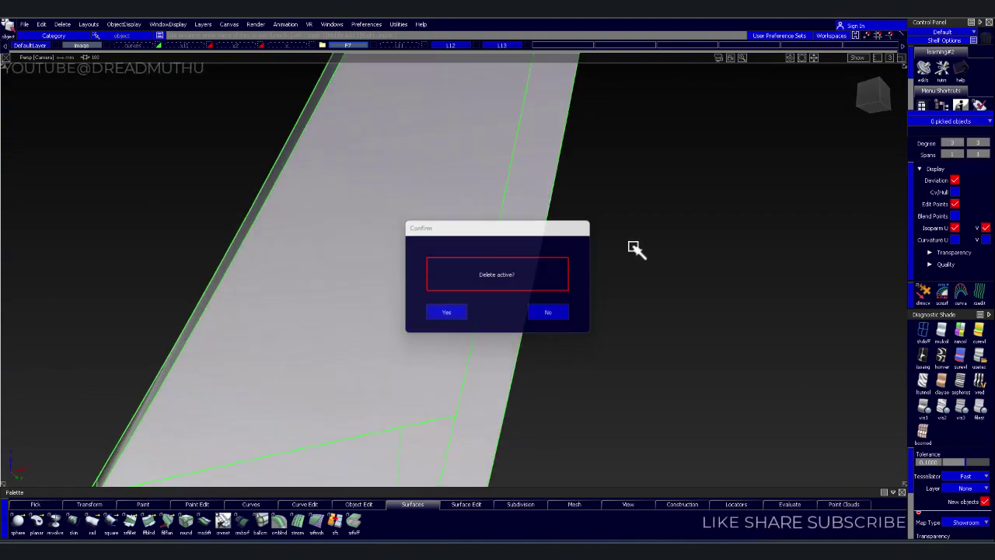
key(Return)
mouse_move(597, 275)
alt+shift+mouse_down()
mouse_move(529, 189)
mouse_move(435, 285)
mouse_move(418, 318)
mouse_move(474, 255)
mouse_move(411, 233)
mouse_move(497, 254)
alt+shift+mouse_up()
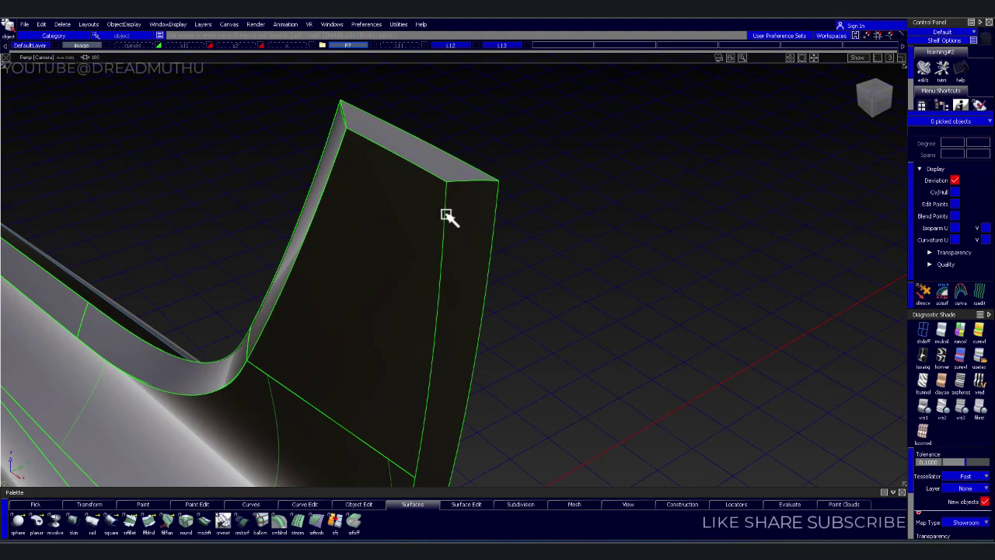
- Skin a trial surface from the fin's narrow-side edge curves using Skin (Shift+S)
key(shift+s)
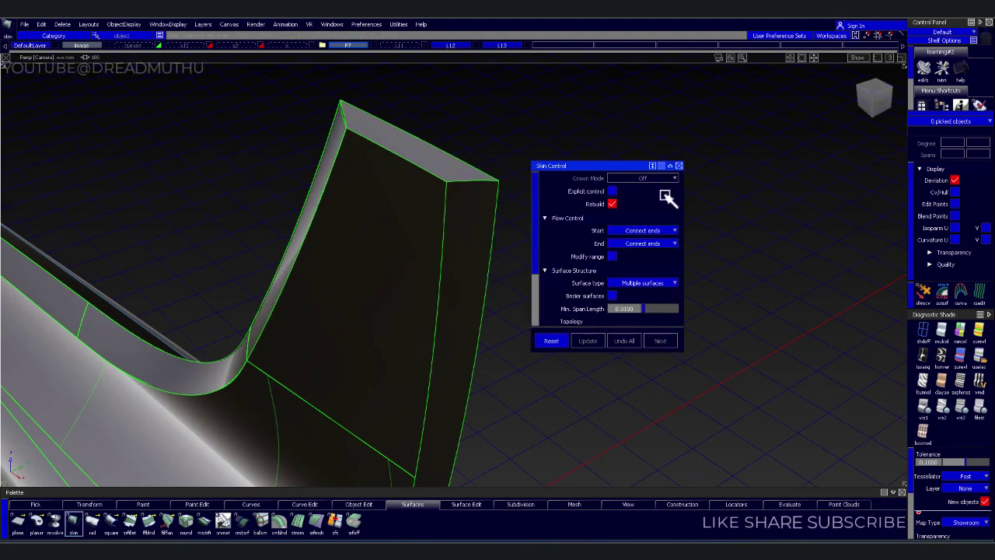
scroll(659, 304, down, 1)
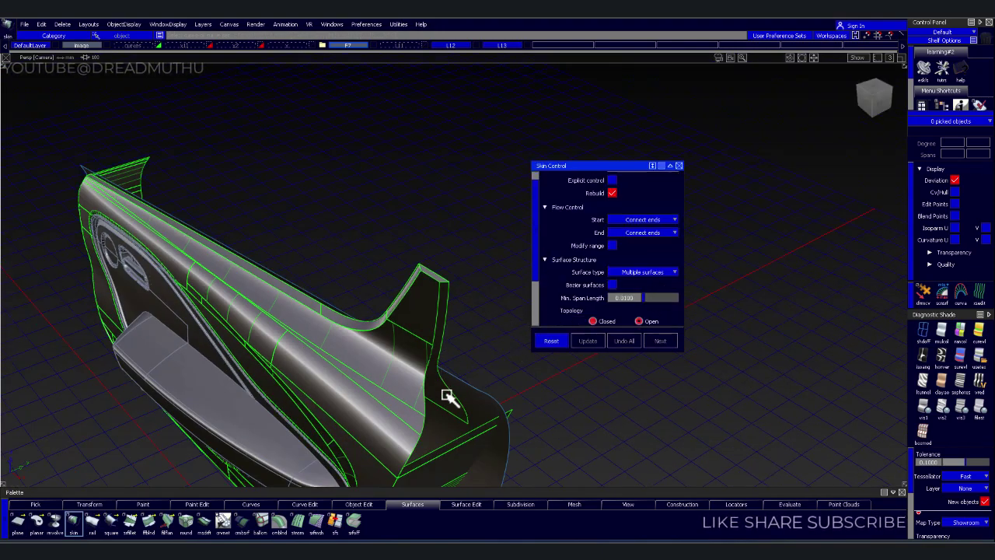
scroll(455, 337, up, 3)
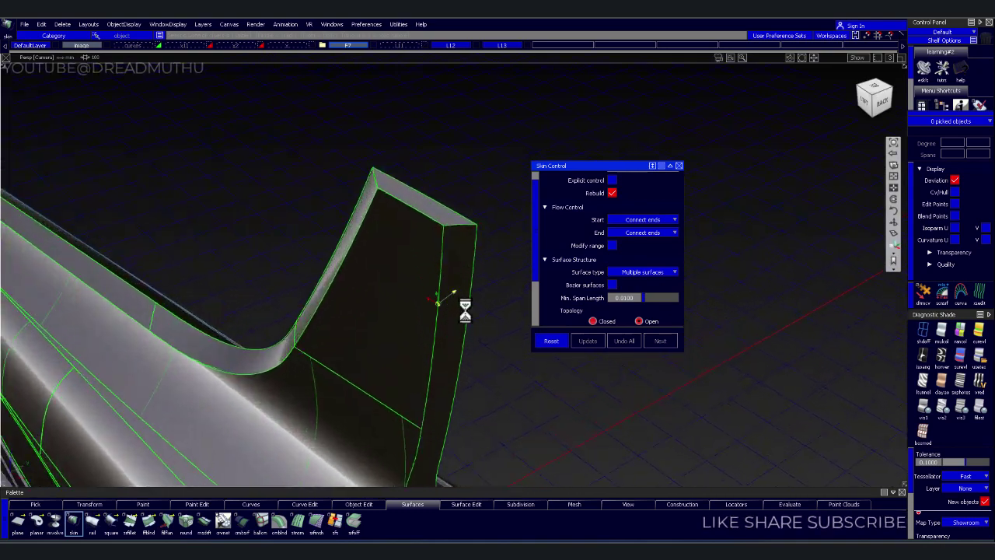
scroll(464, 311, up, 2)
click(475, 307)
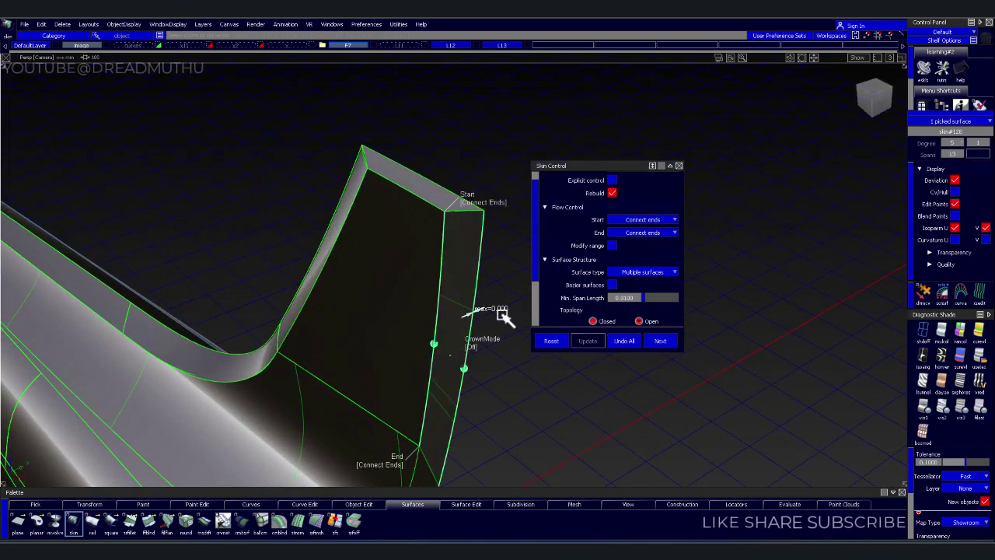
scroll(504, 352, down, 1)
scroll(462, 370, down, 1)
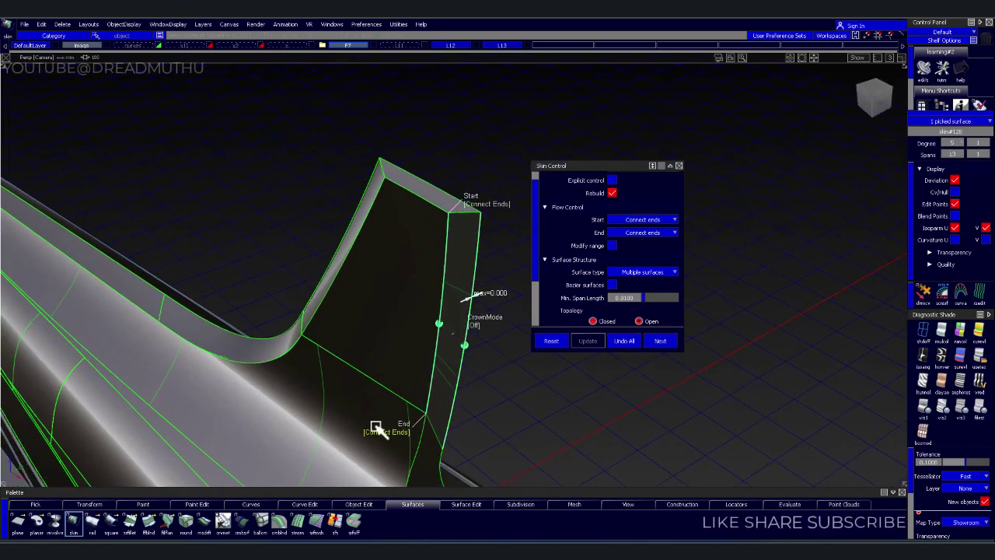
scroll(498, 349, up, 1)
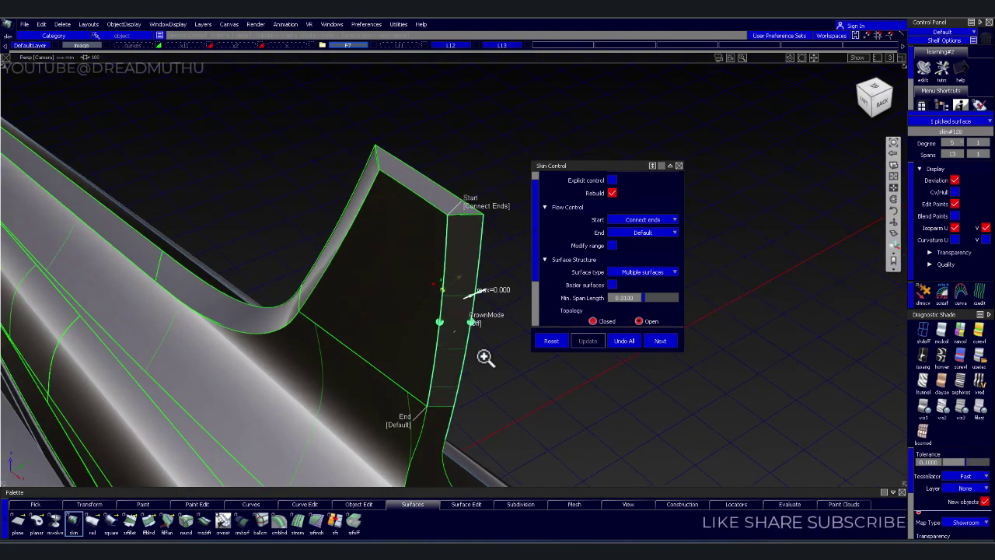
scroll(470, 351, up, 1)
alt+shift+drag(467, 345, 696, 361)
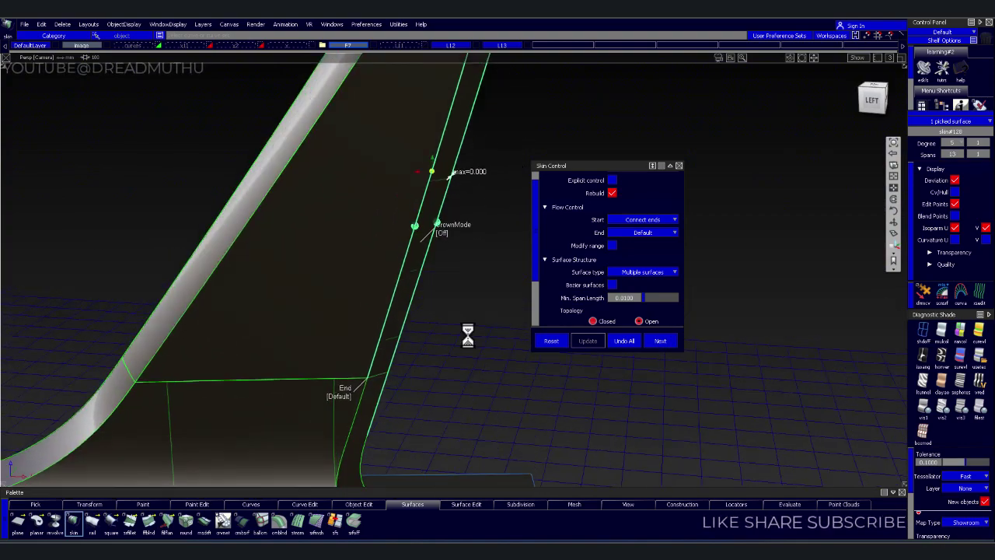
mouse_move(696, 361)
alt+shift+mouse_down()
mouse_move(457, 349)
mouse_move(471, 360)
mouse_move(395, 297)
mouse_move(372, 263)
alt+shift+mouse_up()
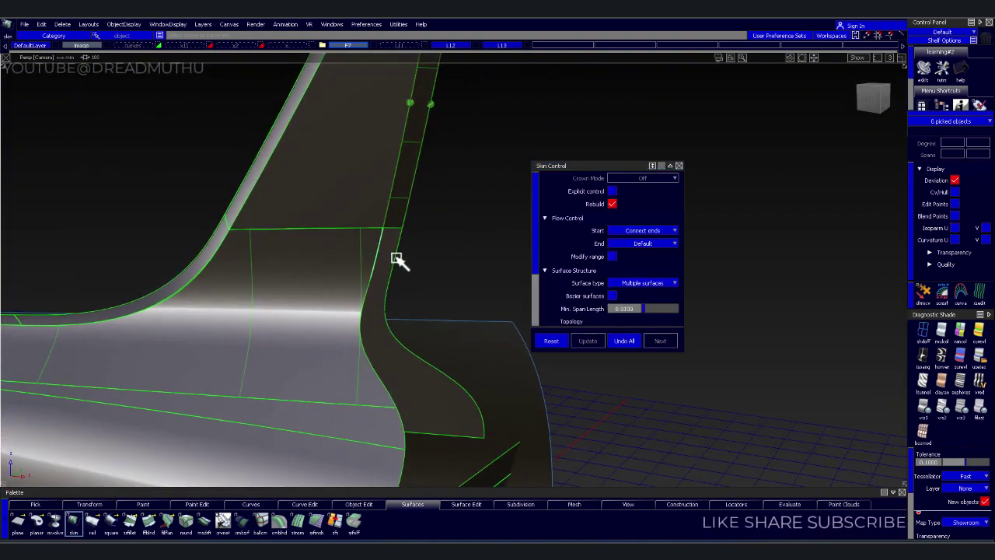
click(395, 258)
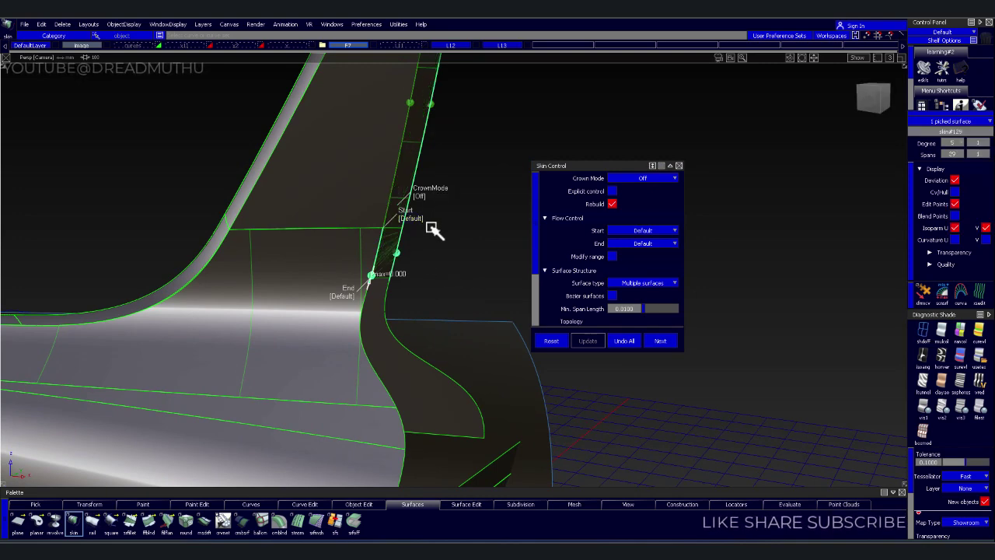
- Inspect the trial skin from several angles and discard it with Undo All
alt+shift+right_drag(371, 303, 417, 287)
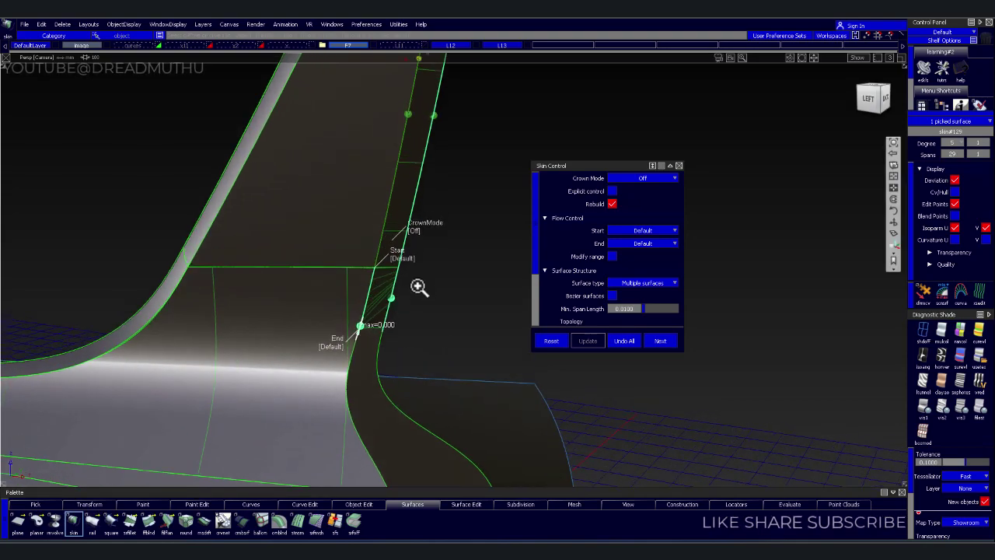
alt+shift+middle_drag(417, 287, 435, 271)
mouse_move(435, 271)
alt+shift+mouse_down()
mouse_move(399, 210)
mouse_move(176, 182)
alt+shift+mouse_up()
alt+shift+right_drag(176, 182, 333, 233)
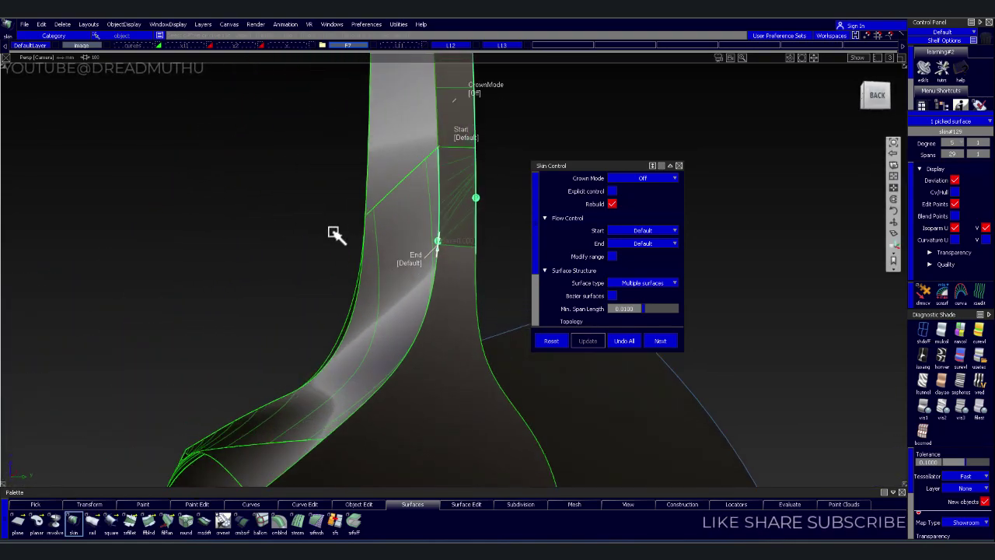
alt+shift+drag(333, 233, 438, 264)
alt+shift+right_drag(437, 264, 446, 251)
alt+shift+middle_drag(446, 251, 447, 241)
mouse_move(448, 241)
alt+shift+mouse_down()
mouse_move(422, 318)
mouse_move(439, 311)
alt+shift+mouse_up()
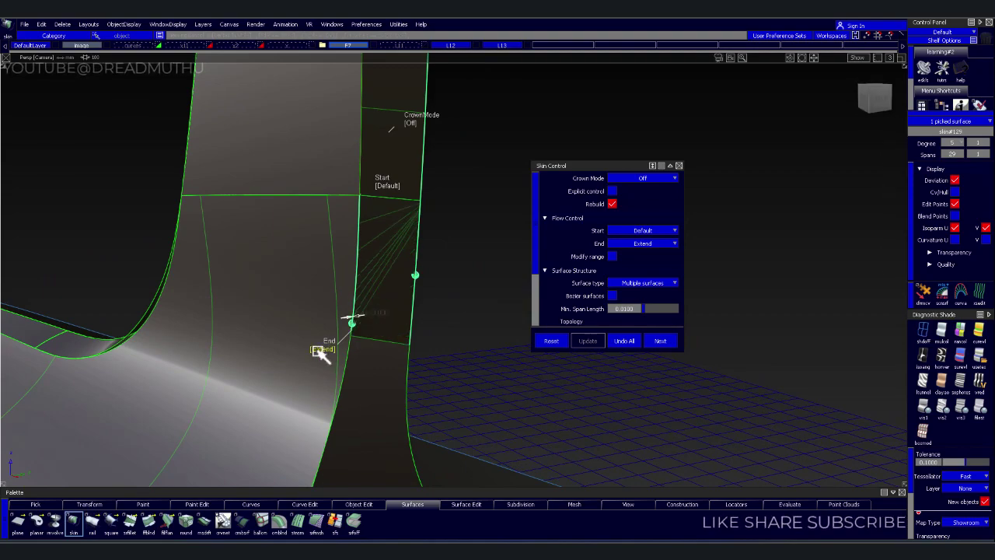
alt+shift+right_drag(463, 301, 461, 295)
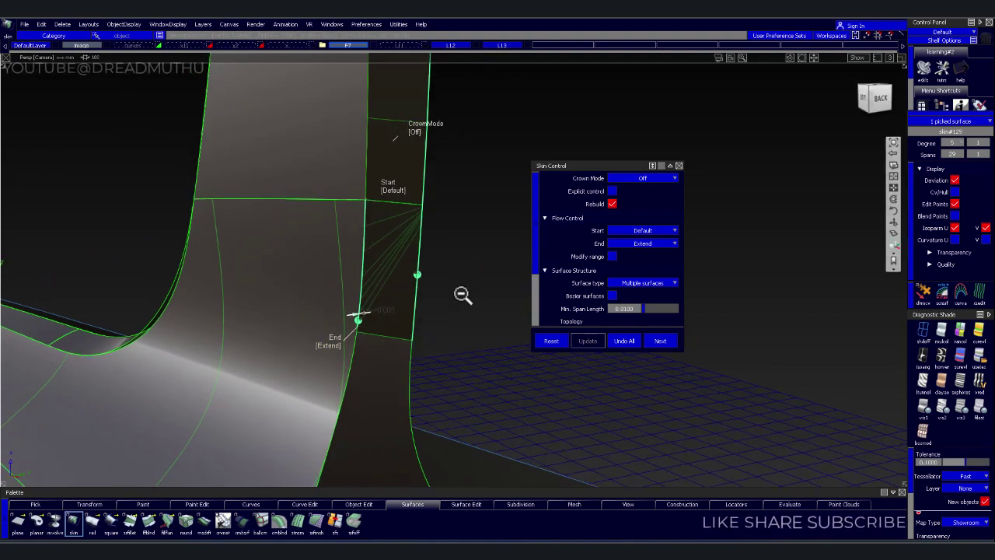
mouse_move(462, 295)
alt+shift+mouse_down()
mouse_move(451, 306)
mouse_move(471, 311)
alt+shift+mouse_up()
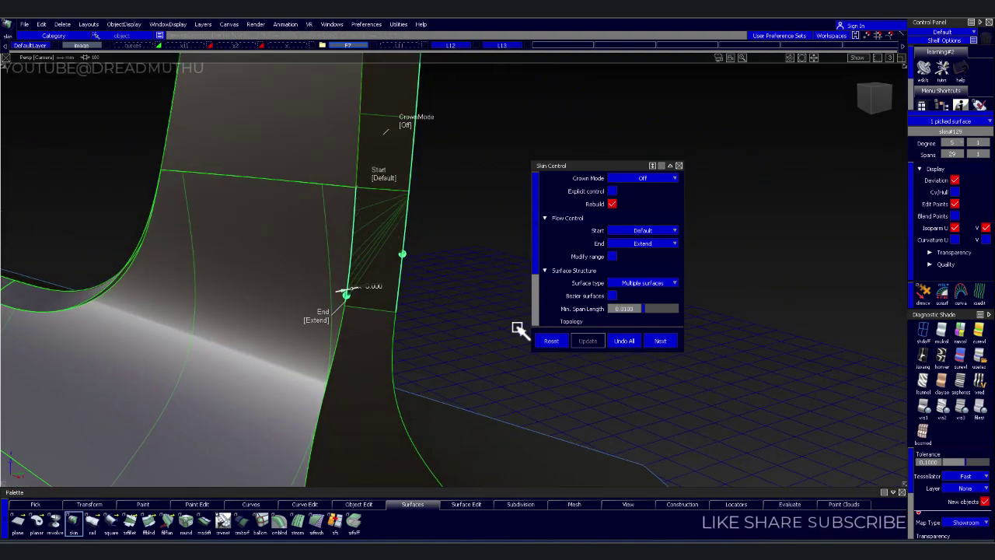
click(625, 342)
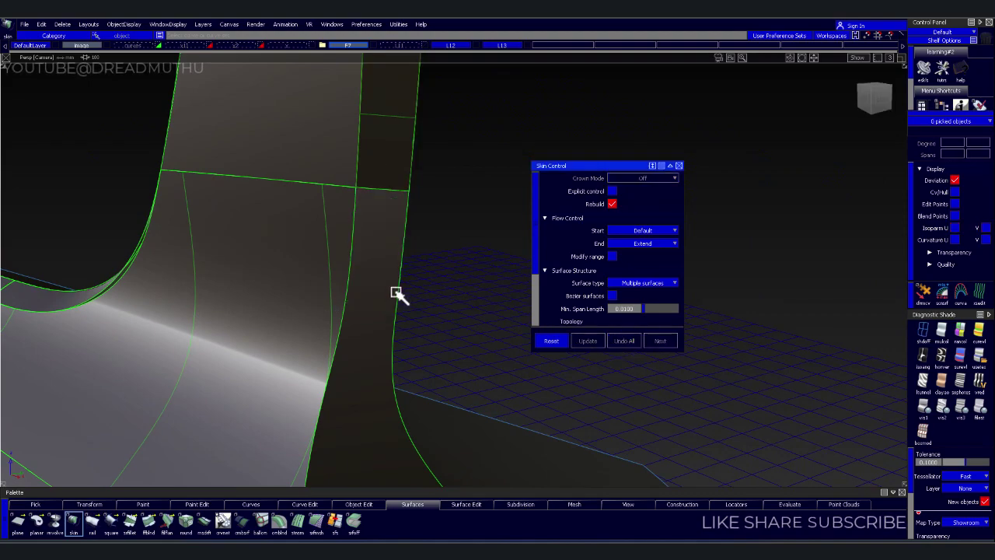
- Skin a new surface from the edge curve, trying Flow Control End Connect ends then Default, and accept it
click(350, 279)
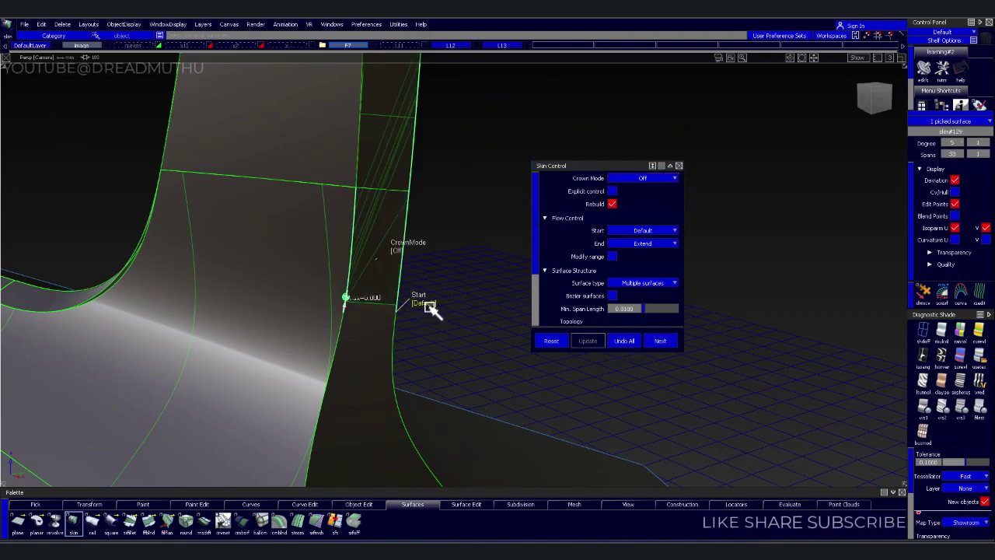
mouse_move(438, 271)
alt+shift+middle_down()
mouse_move(417, 428)
mouse_move(420, 239)
mouse_move(432, 283)
alt+shift+middle_up()
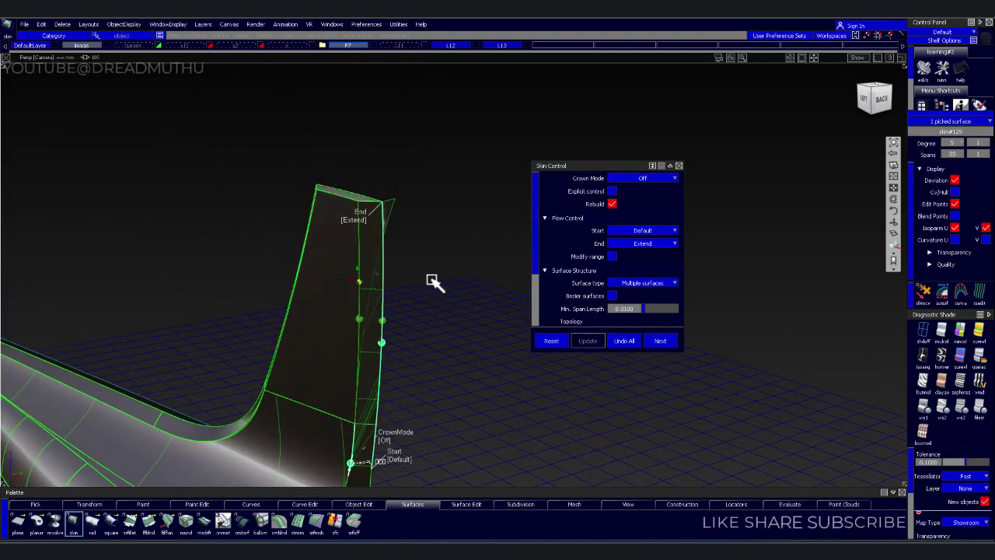
click(342, 221)
click(342, 221)
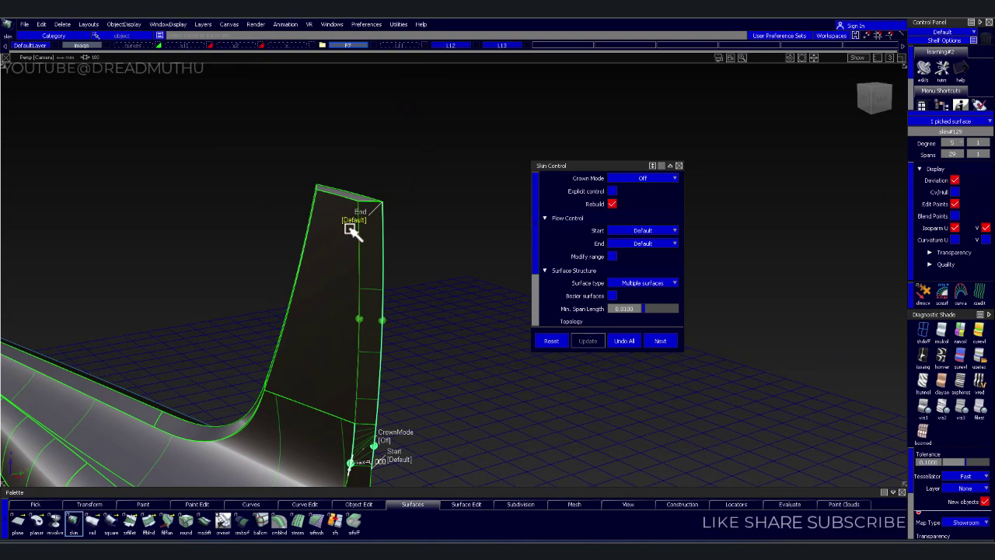
mouse_move(420, 346)
alt+shift+middle_down()
mouse_move(417, 382)
mouse_move(397, 348)
mouse_move(415, 350)
mouse_move(408, 297)
mouse_move(395, 329)
mouse_move(515, 310)
mouse_move(451, 303)
mouse_move(473, 295)
mouse_move(472, 349)
mouse_move(467, 293)
alt+shift+middle_up()
click(439, 290)
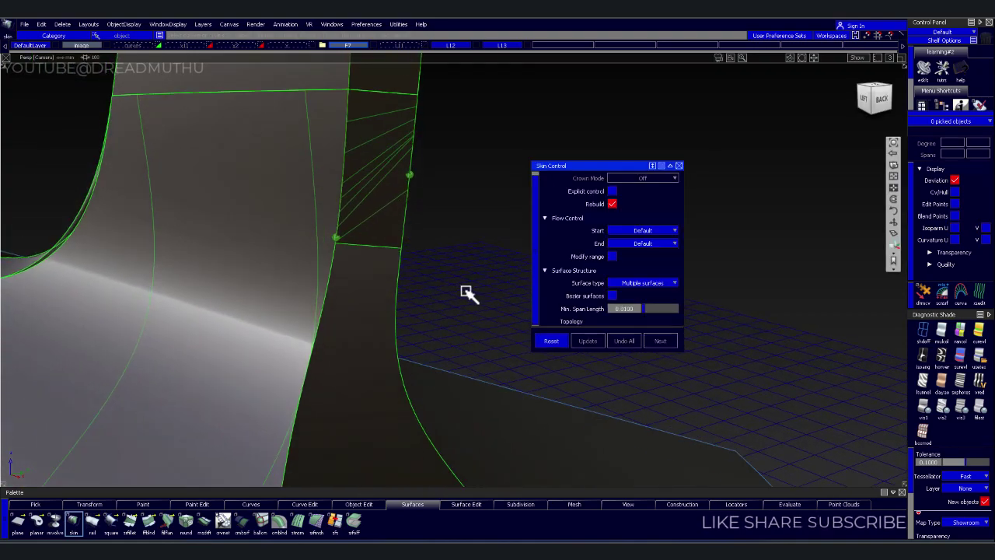
- Skin one more trial surface from the fin edge, discard it, and exit the Skin tool
click(334, 266)
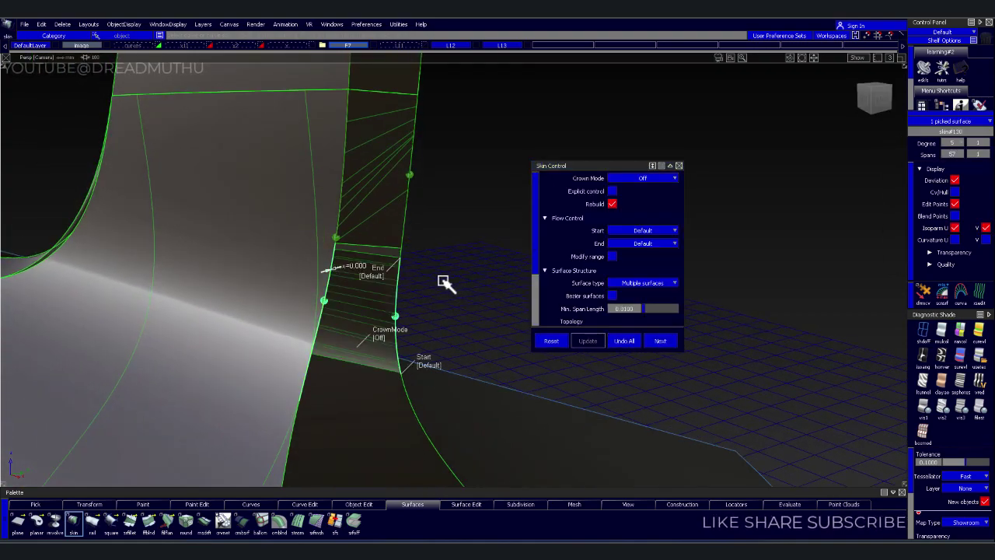
click(609, 342)
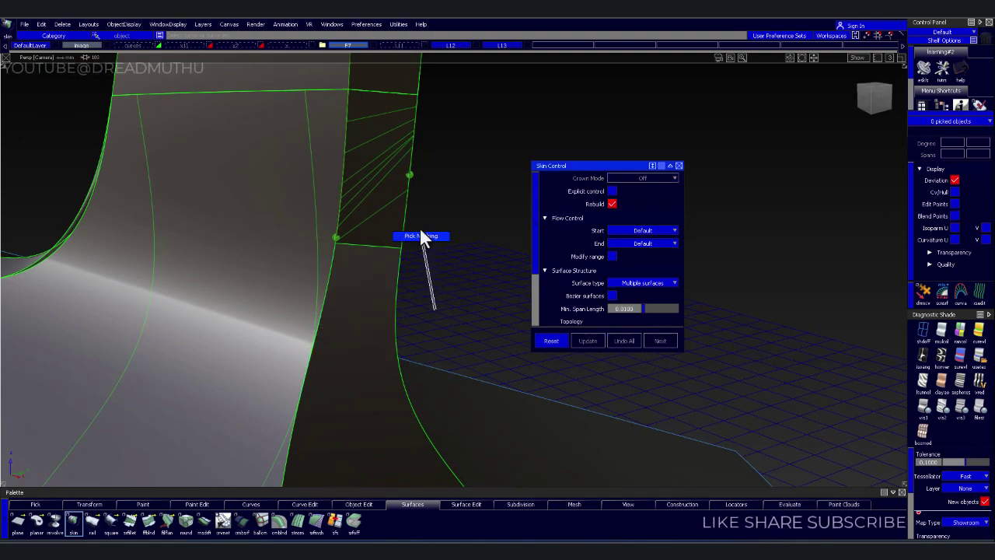
key(Escape)
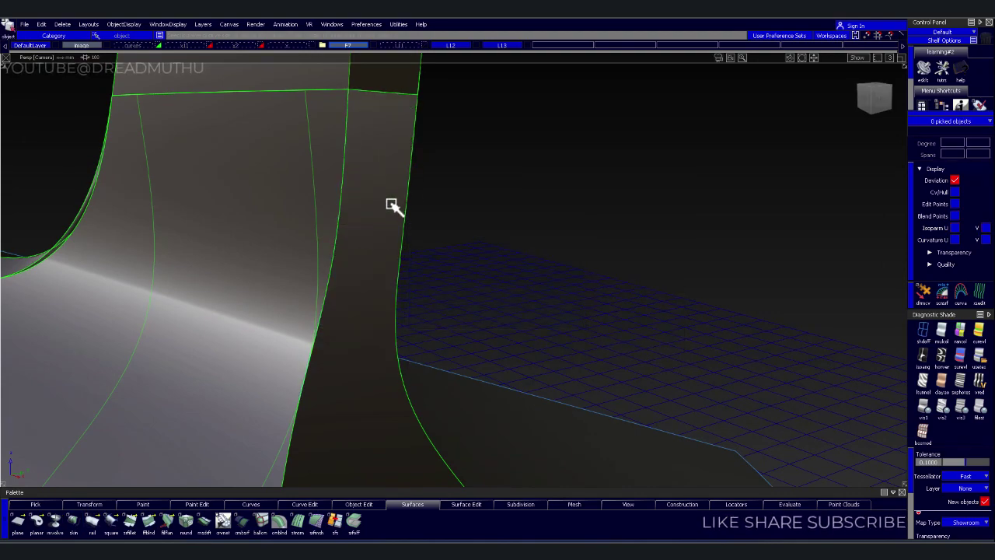
- Select the two surfaces bordering the gap and try filling the gap between them
alt+shift+right_drag(466, 204, 461, 173)
mouse_move(462, 174)
alt+shift+mouse_down()
mouse_move(473, 267)
mouse_move(555, 288)
mouse_move(538, 269)
mouse_move(527, 300)
alt+shift+mouse_up()
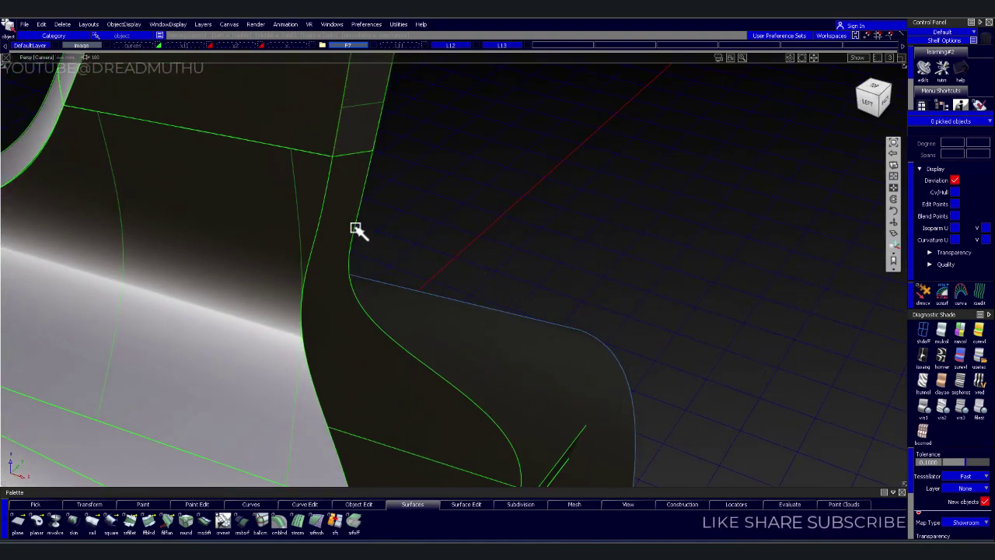
drag(316, 200, 359, 195)
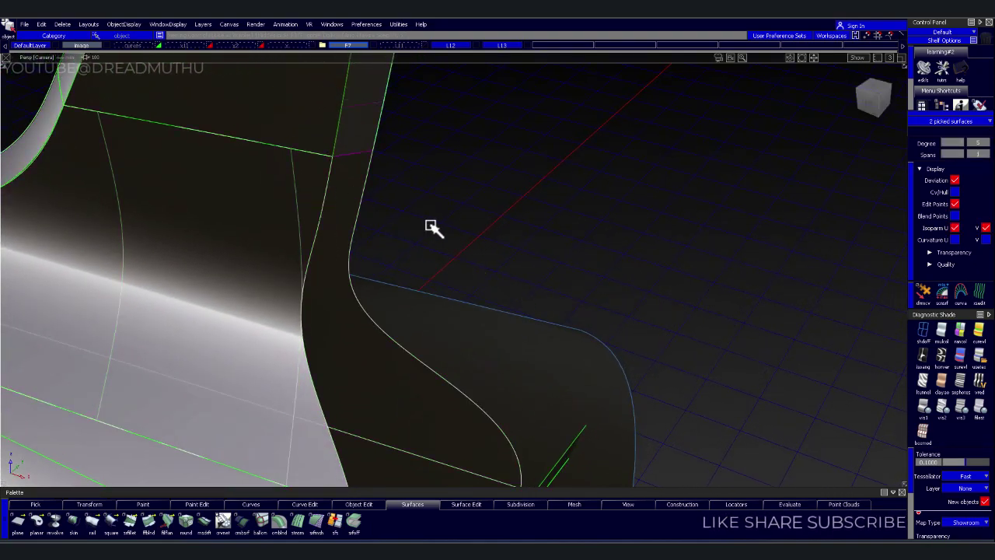
click(503, 186)
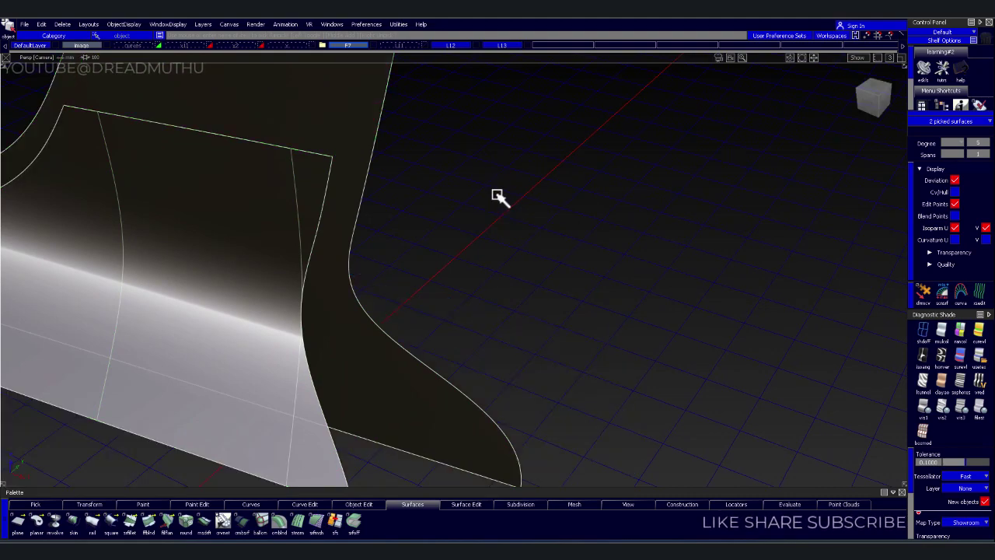
alt+shift+drag(443, 227, 463, 251)
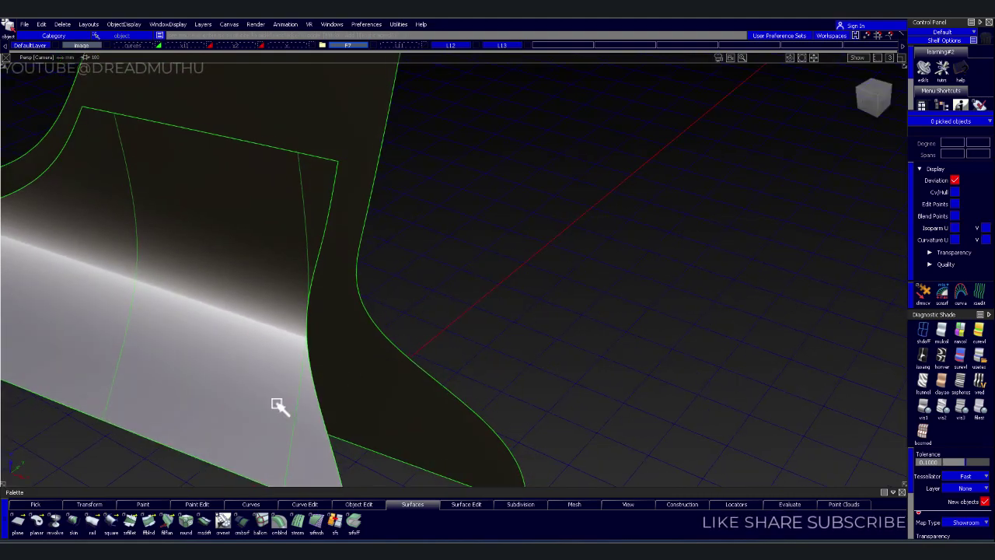
- Skin a trial surface between the two panel edge curves, then discard it with Undo All
click(76, 519)
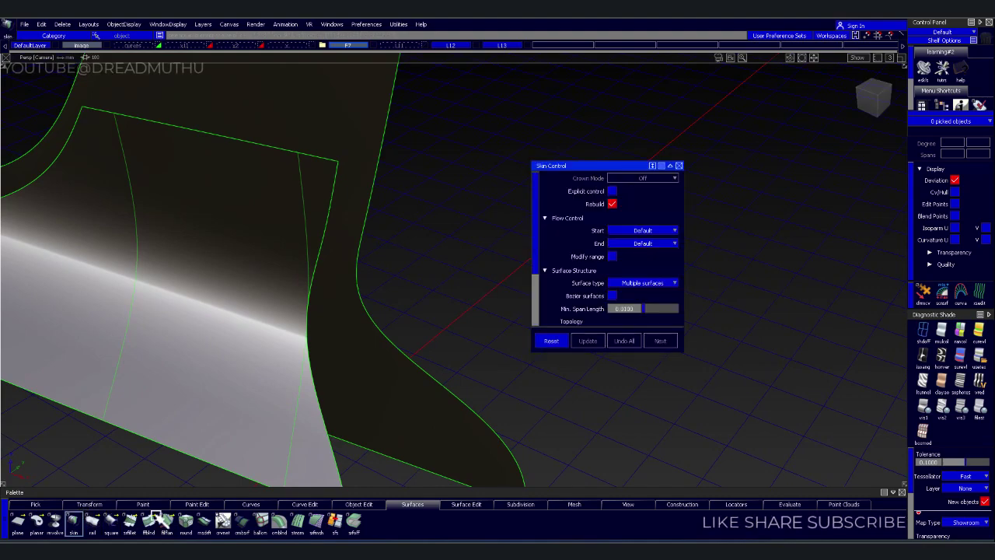
scroll(627, 324, down, 3)
click(660, 306)
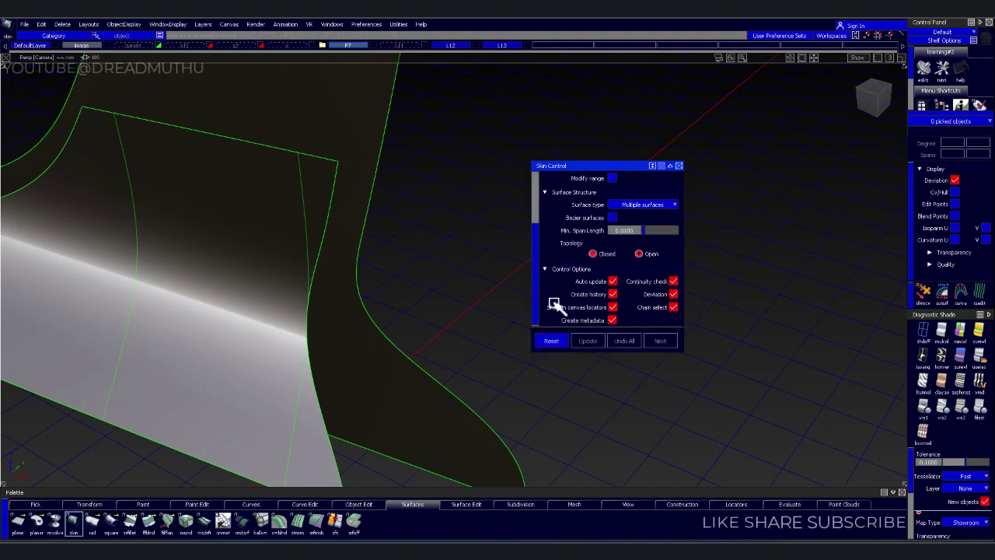
click(333, 238)
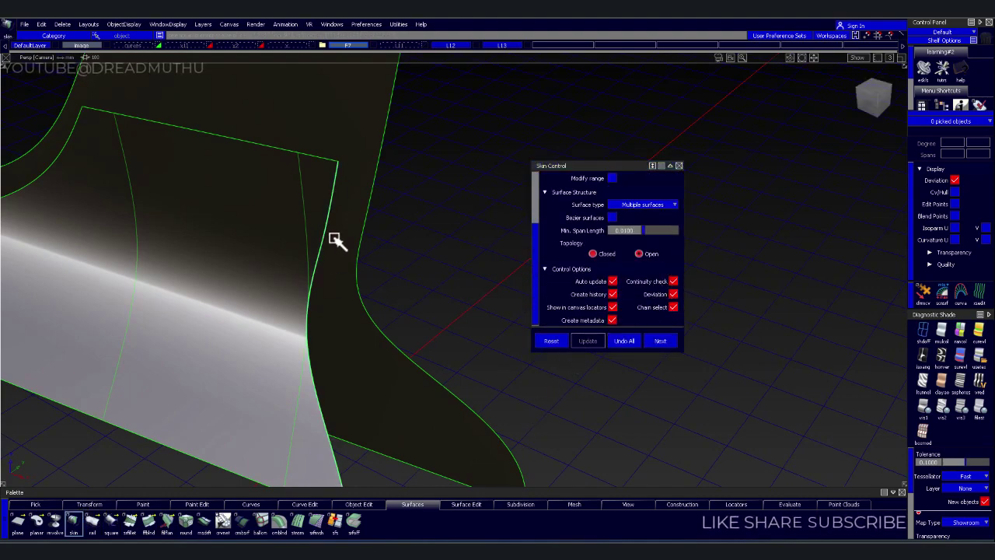
click(373, 212)
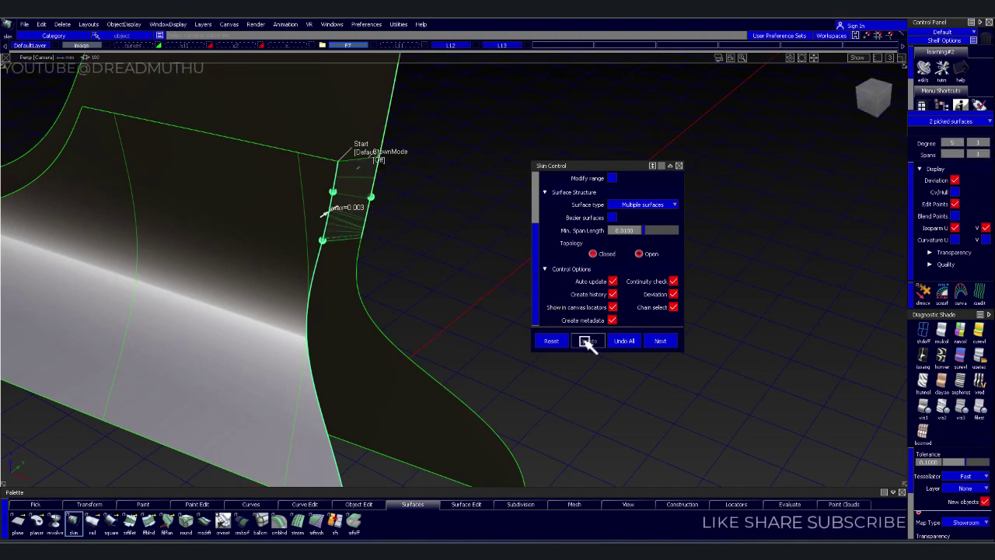
click(626, 342)
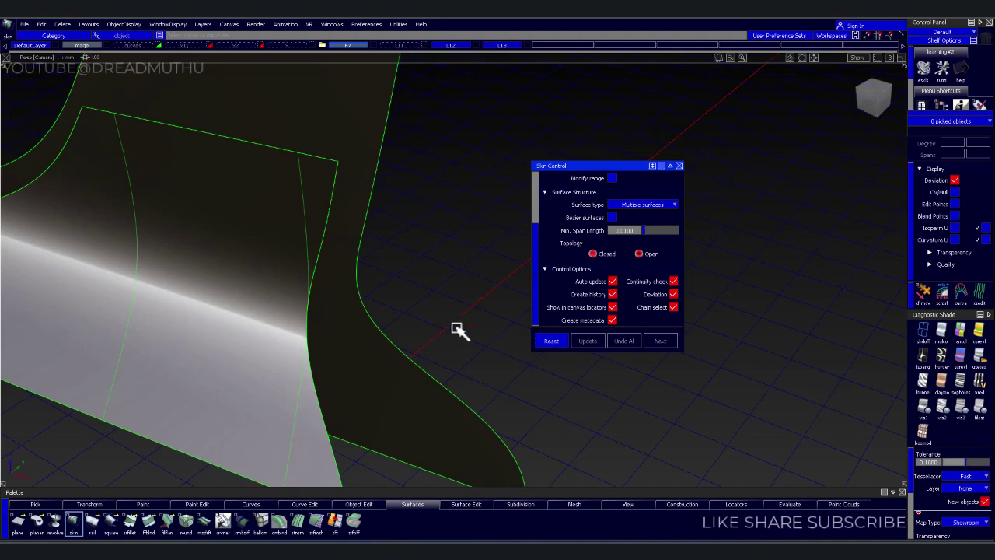
- Re-skin between the two edge curves with Flow Control Start set to Extend and the end connected
click(375, 321)
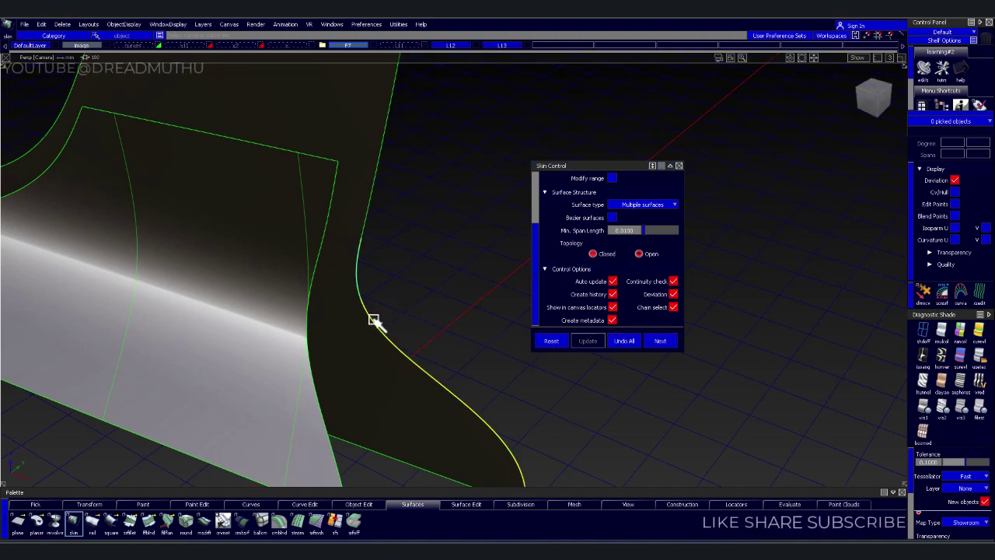
click(311, 371)
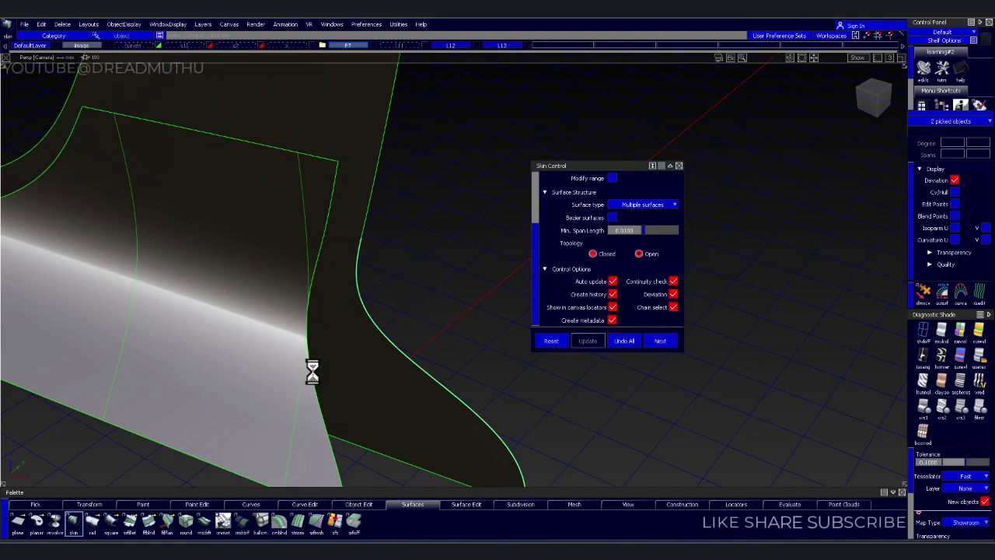
alt+shift+drag(356, 373, 441, 353)
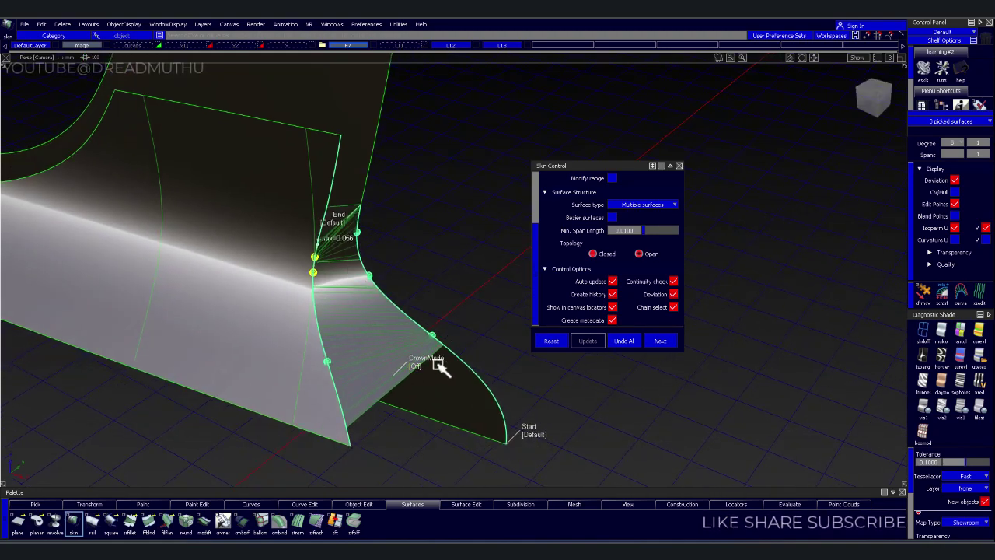
click(538, 435)
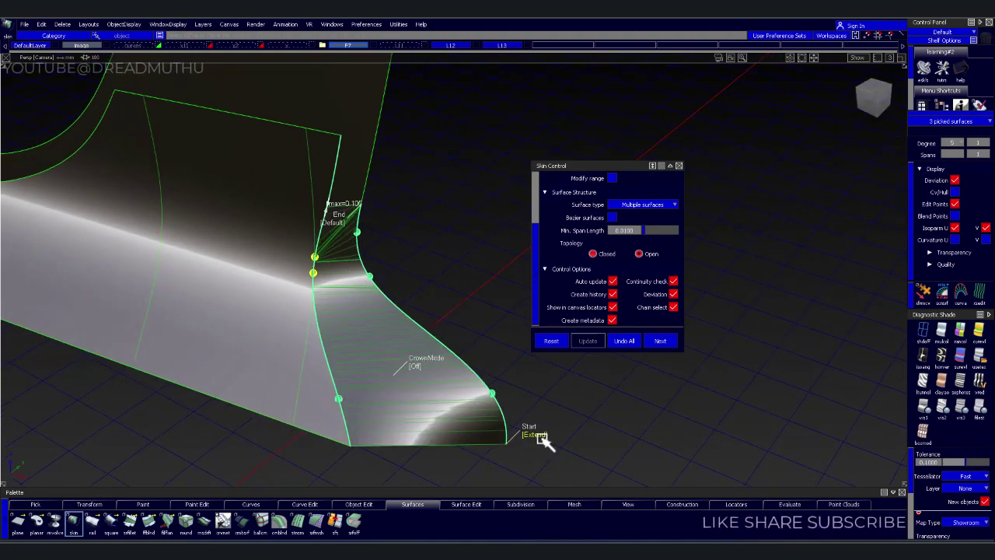
alt+shift+drag(572, 430, 360, 317)
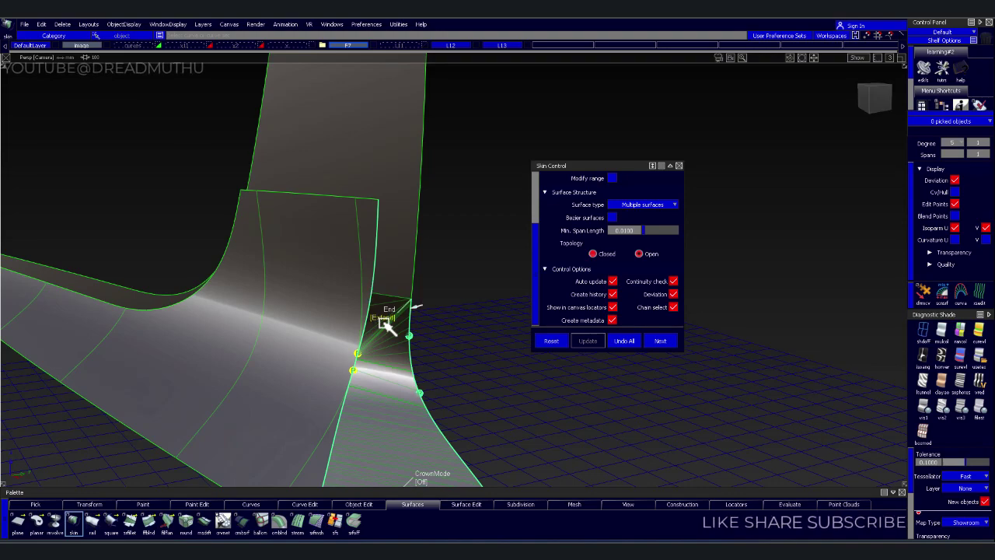
click(383, 317)
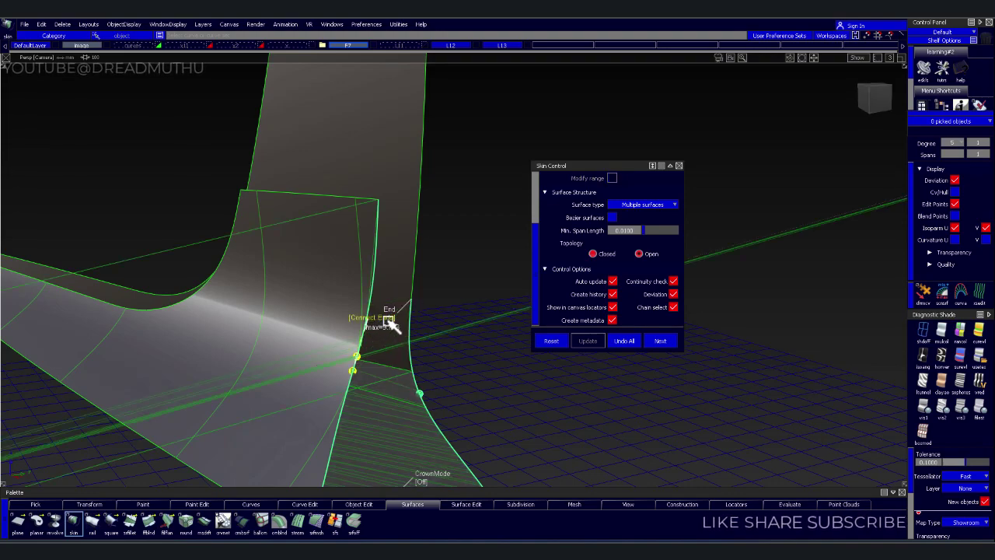
click(384, 318)
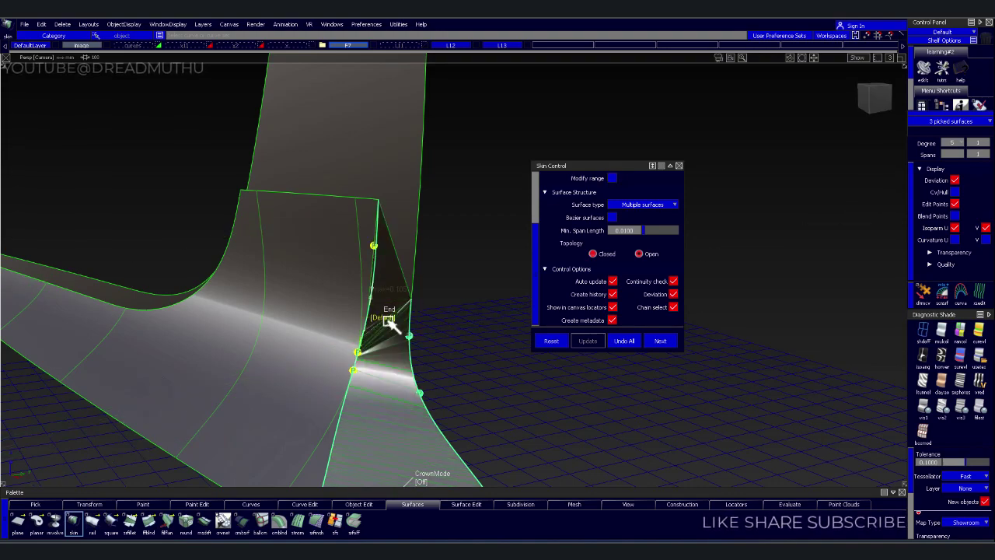
mouse_move(428, 342)
alt+shift+mouse_down()
mouse_move(342, 253)
mouse_move(251, 247)
mouse_move(337, 331)
mouse_move(388, 338)
mouse_move(311, 275)
mouse_move(334, 282)
mouse_move(211, 235)
mouse_move(80, 257)
mouse_move(127, 315)
mouse_move(334, 362)
mouse_move(366, 386)
mouse_move(544, 355)
mouse_move(411, 346)
alt+shift+mouse_up()
alt+shift+right_drag(411, 346, 389, 337)
alt+shift+middle_drag(388, 337, 434, 336)
mouse_move(433, 336)
alt+shift+mouse_down()
mouse_move(451, 384)
mouse_move(458, 370)
mouse_move(473, 399)
mouse_move(374, 384)
mouse_move(340, 355)
mouse_move(373, 335)
mouse_move(347, 462)
mouse_move(356, 366)
alt+shift+mouse_up()
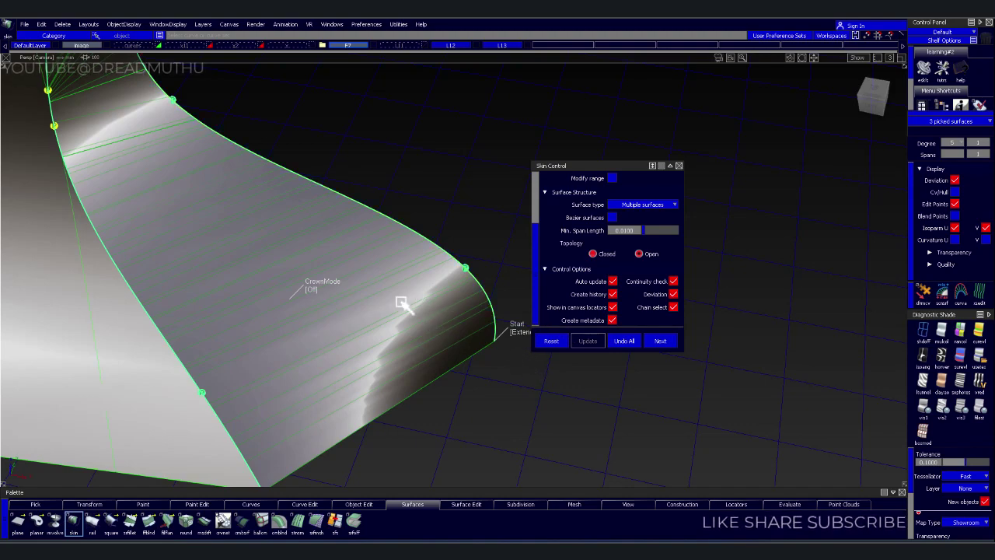
scroll(585, 233, up, 1)
- Turn on Explicit control for a degree 3 by 3 skin and re-pick it including the bottom edge
scroll(599, 226, up, 3)
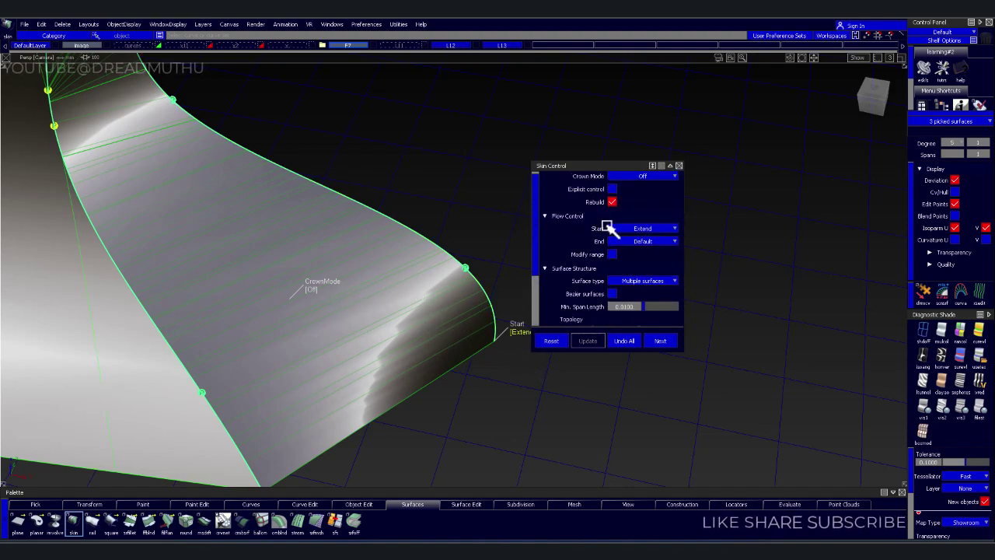
click(610, 190)
mouse_move(497, 213)
alt+shift+mouse_down()
mouse_move(461, 207)
mouse_move(363, 241)
mouse_move(411, 195)
mouse_move(391, 313)
mouse_move(415, 249)
mouse_move(421, 313)
alt+shift+mouse_up()
click(622, 341)
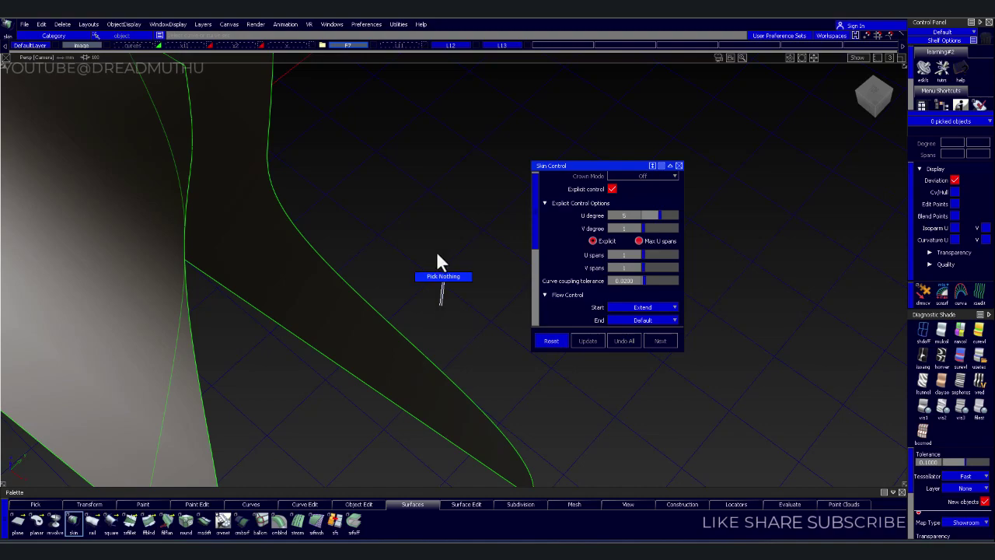
alt+shift+right_drag(437, 262, 421, 265)
mouse_move(420, 265)
alt+shift+mouse_down()
mouse_move(451, 259)
mouse_move(510, 195)
mouse_move(444, 326)
alt+shift+mouse_up()
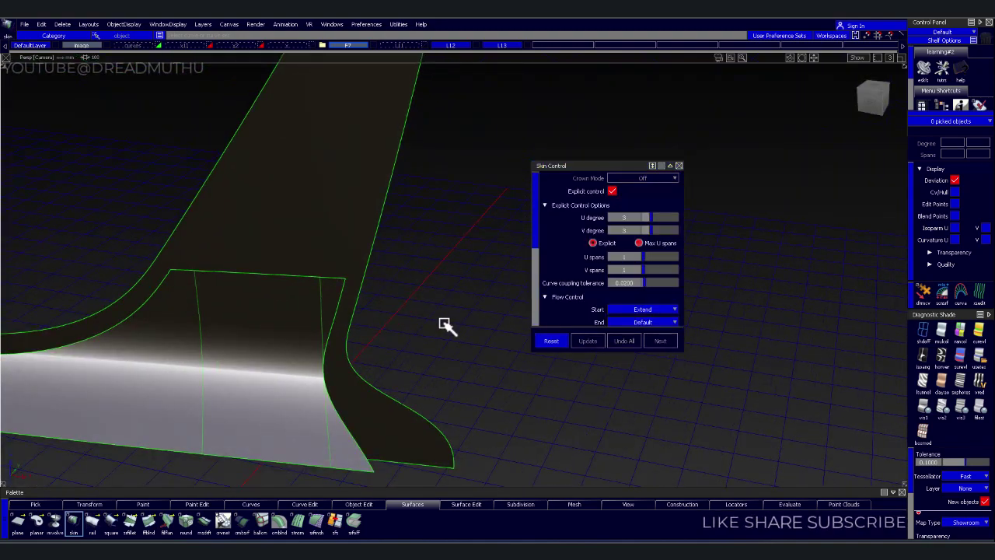
alt+shift+right_drag(443, 326, 414, 306)
mouse_move(414, 305)
alt+shift+mouse_down()
mouse_move(439, 329)
mouse_move(422, 360)
mouse_move(383, 343)
alt+shift+mouse_up()
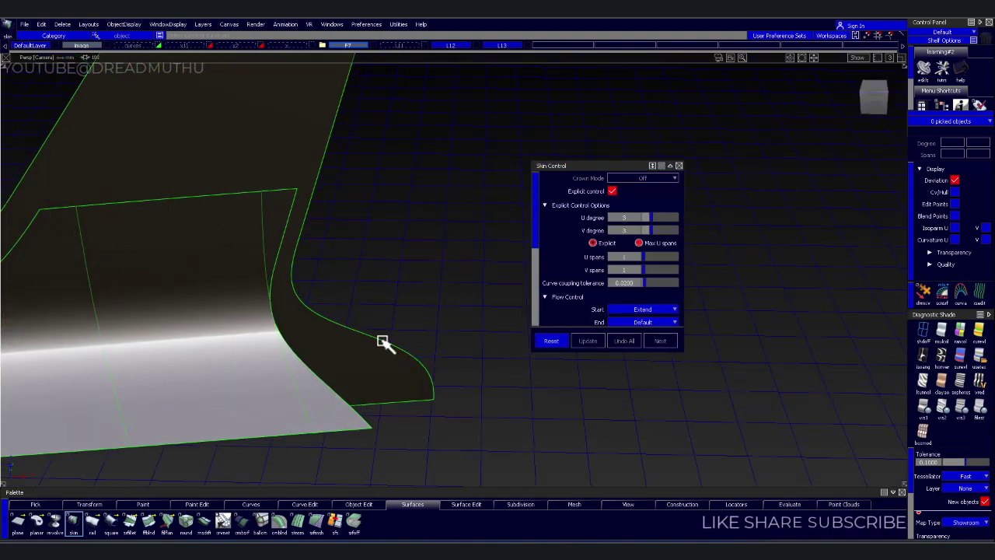
click(368, 423)
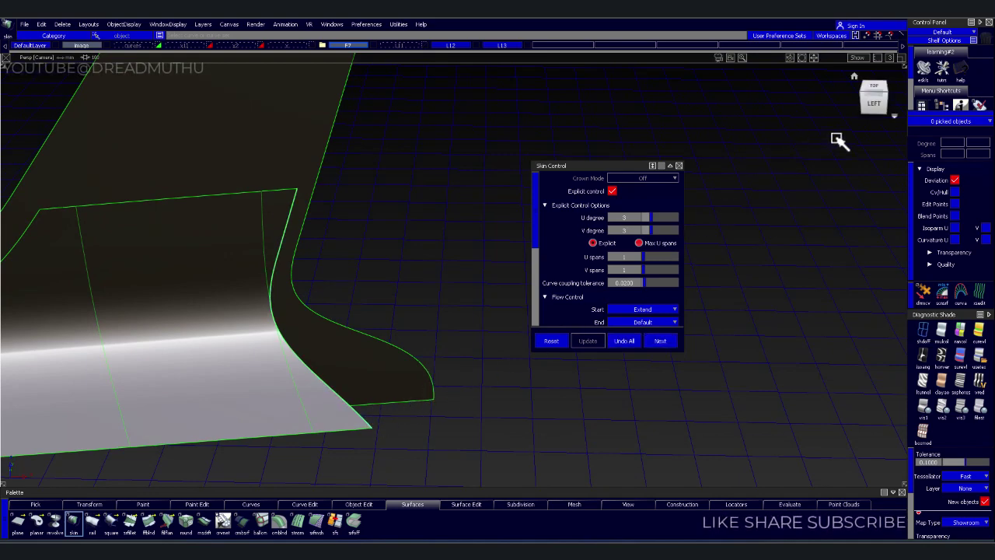
- Check the skin in the Left view and commit it with Next
click(873, 103)
mouse_move(426, 333)
alt+shift+middle_down()
mouse_move(444, 322)
mouse_move(439, 287)
alt+shift+middle_up()
alt+shift+right_drag(439, 288, 443, 280)
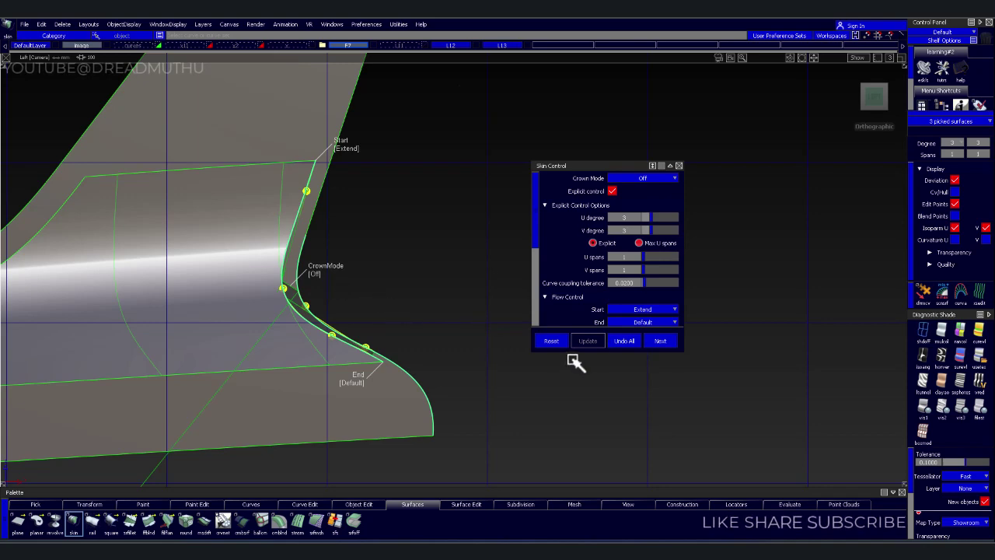
click(660, 340)
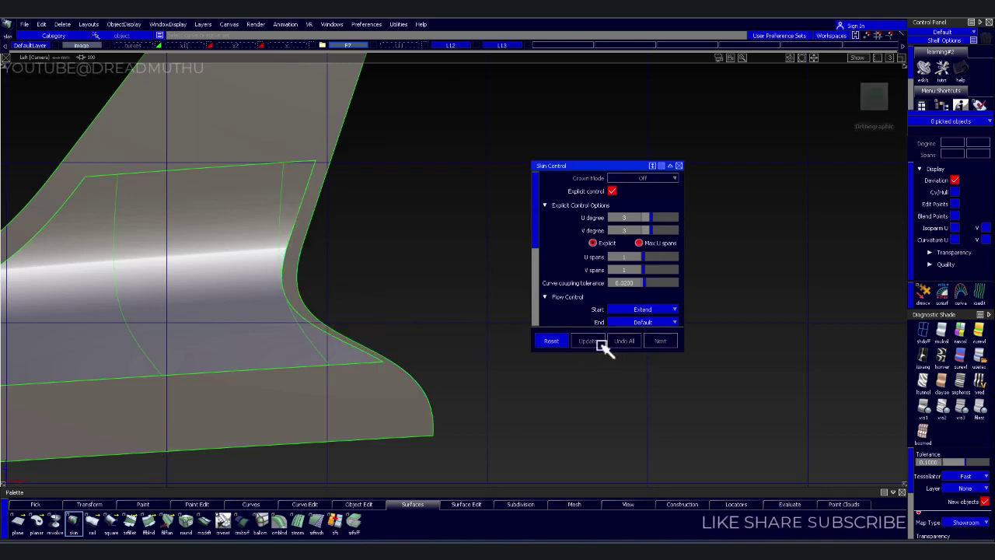
- Create a freeform blend from the first surface edge with both sides' continuity set to G0 Position
click(149, 521)
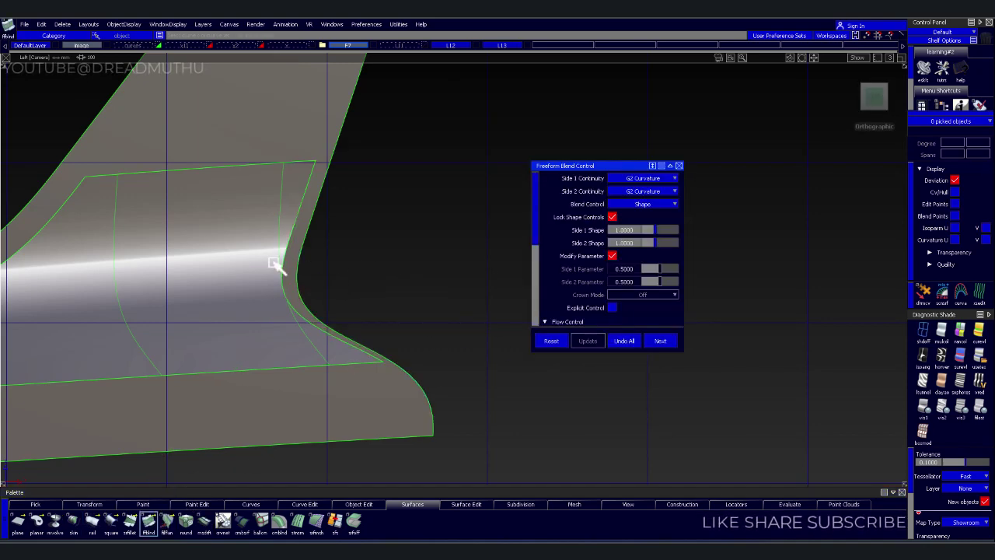
click(329, 184)
mouse_move(383, 216)
alt+shift+mouse_down()
mouse_move(306, 251)
mouse_move(148, 271)
alt+shift+mouse_up()
alt+shift+right_drag(149, 271, 315, 244)
alt+shift+middle_drag(315, 244, 344, 394)
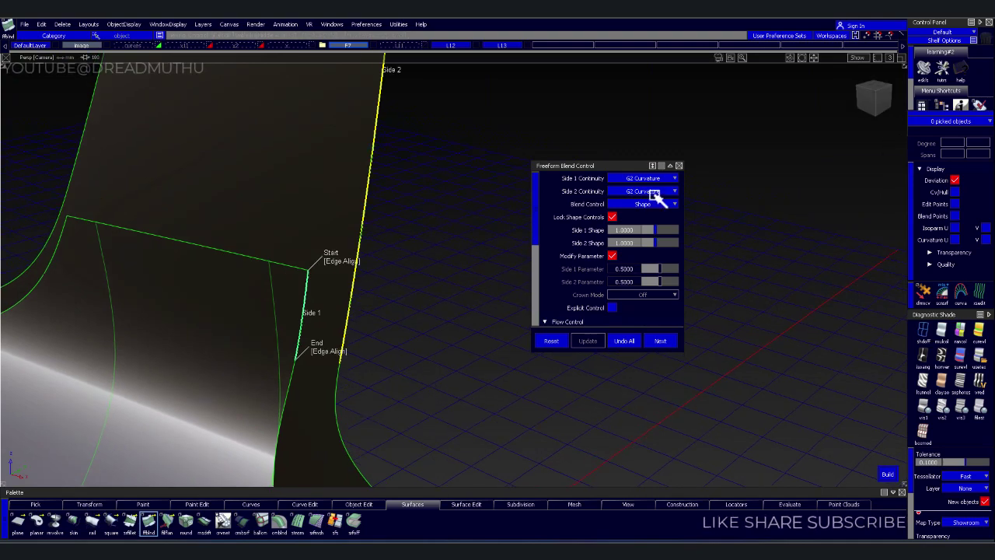
click(651, 191)
click(648, 182)
click(645, 191)
click(645, 201)
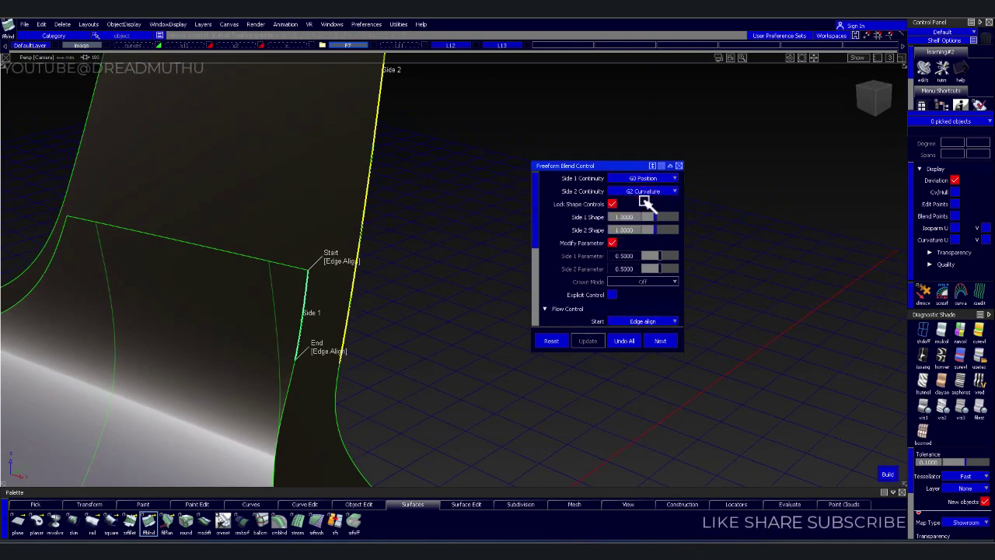
click(338, 262)
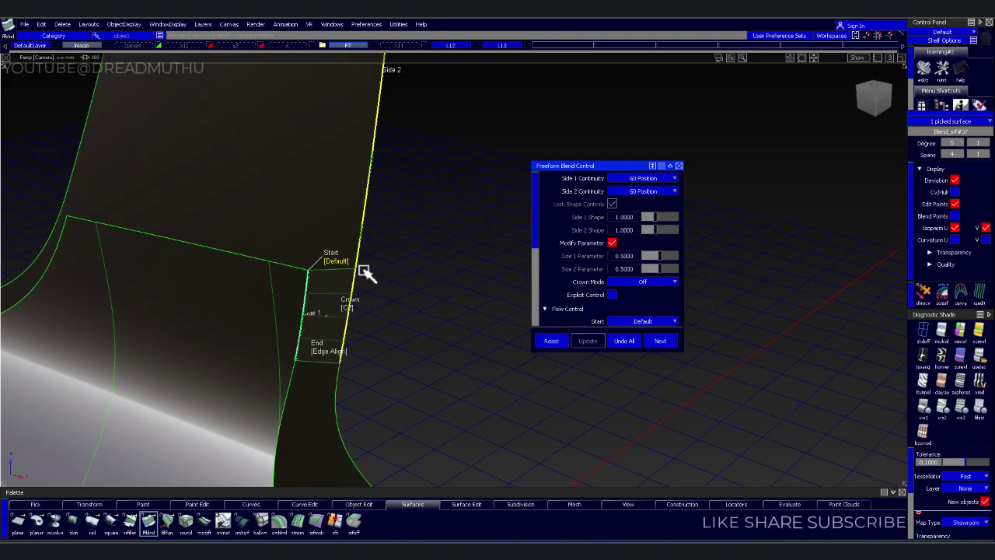
click(419, 423)
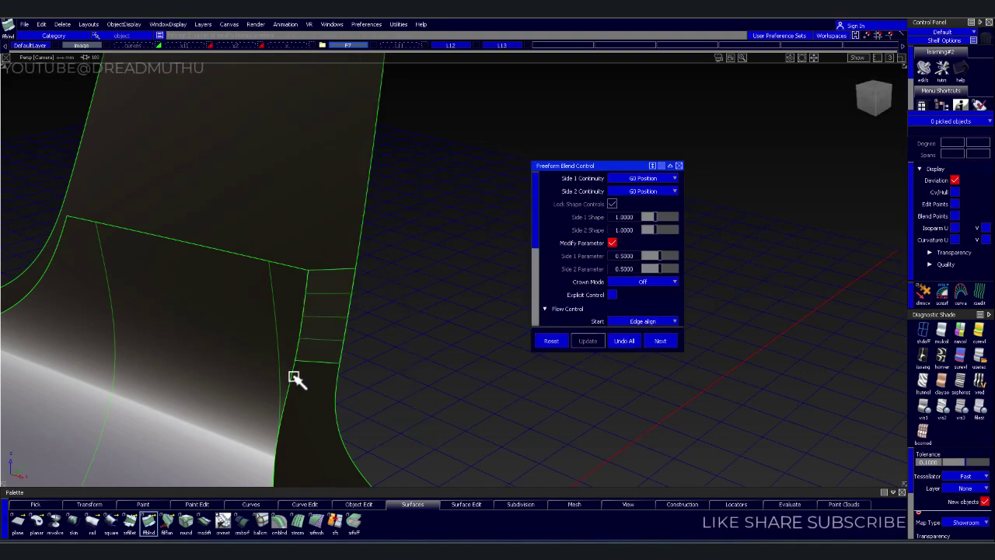
- Bridge the gap with a blend between the left and right surface edges and inspect it
click(340, 383)
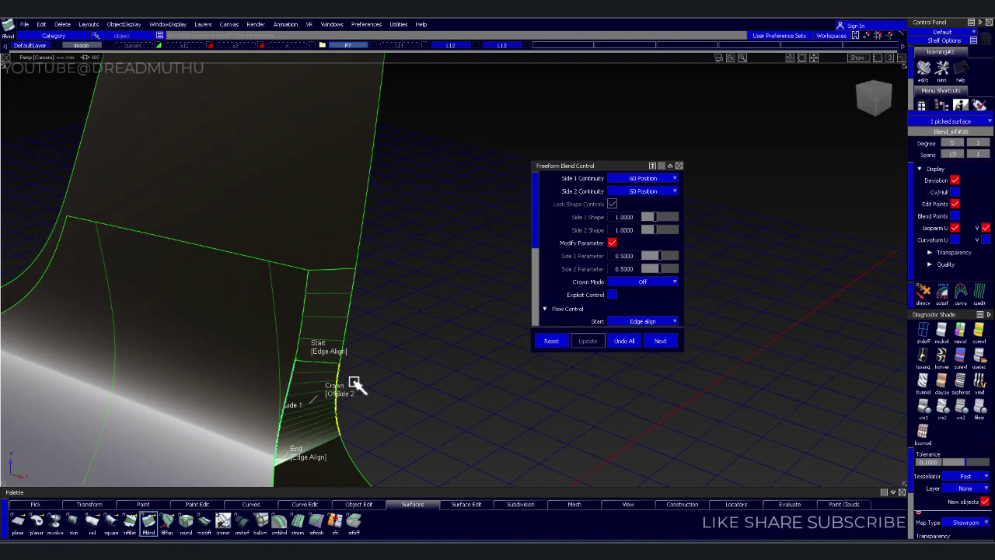
mouse_move(384, 400)
alt+shift+mouse_down()
mouse_move(415, 314)
mouse_move(378, 306)
mouse_move(424, 254)
mouse_move(391, 355)
alt+shift+mouse_up()
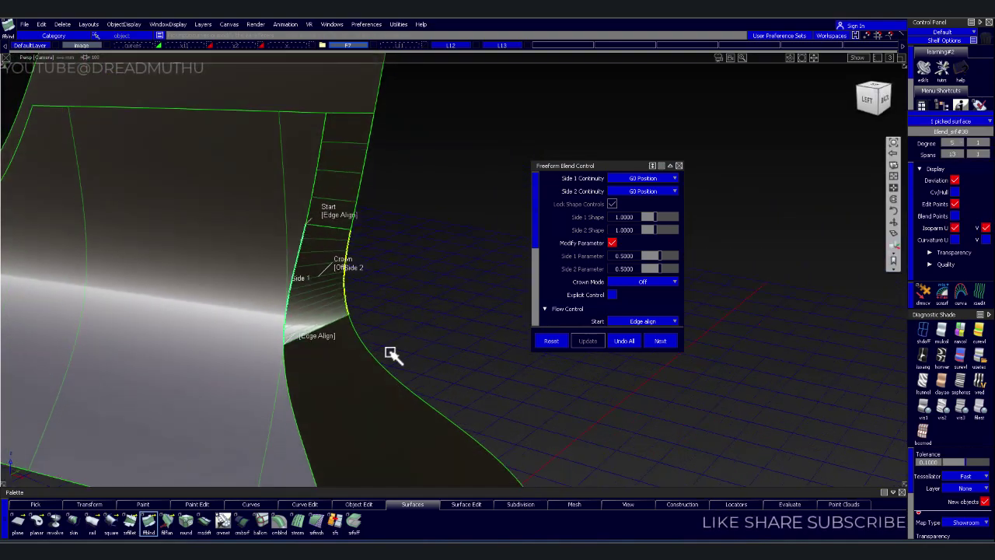
click(299, 379)
click(287, 365)
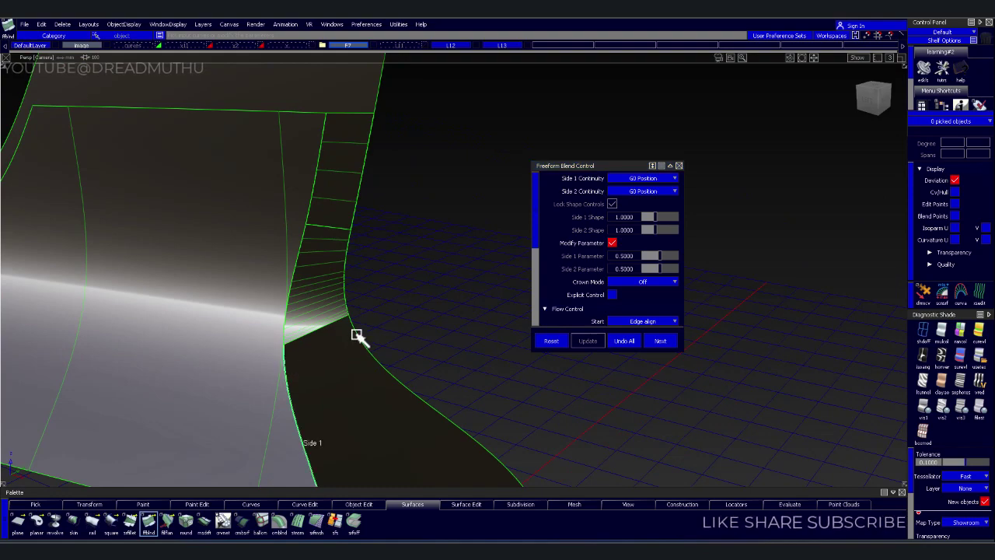
click(356, 335)
alt+shift+drag(368, 345, 422, 344)
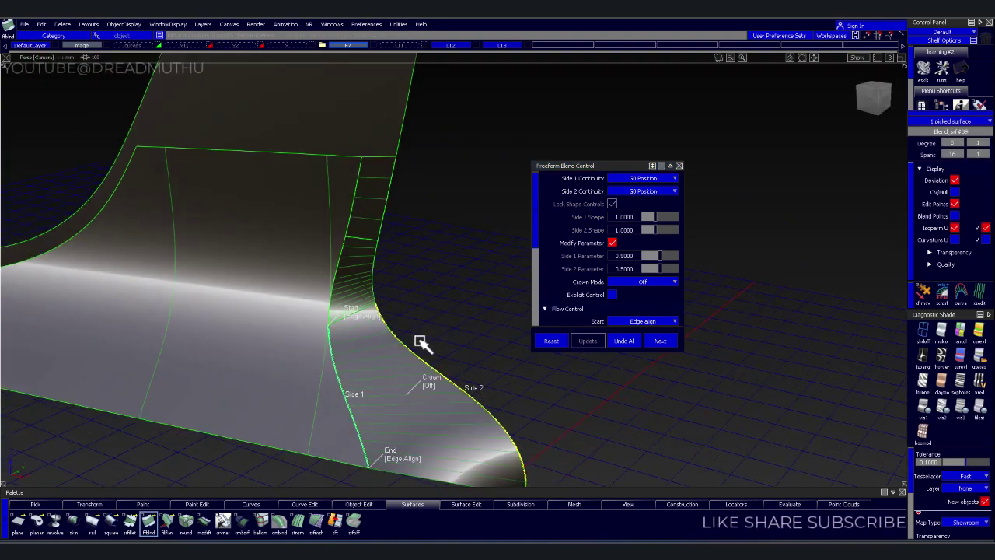
mouse_move(437, 314)
alt+shift+mouse_down()
mouse_move(329, 295)
mouse_move(340, 328)
mouse_move(409, 339)
mouse_move(462, 326)
mouse_move(373, 302)
mouse_move(461, 396)
mouse_move(435, 340)
mouse_move(280, 357)
alt+shift+mouse_up()
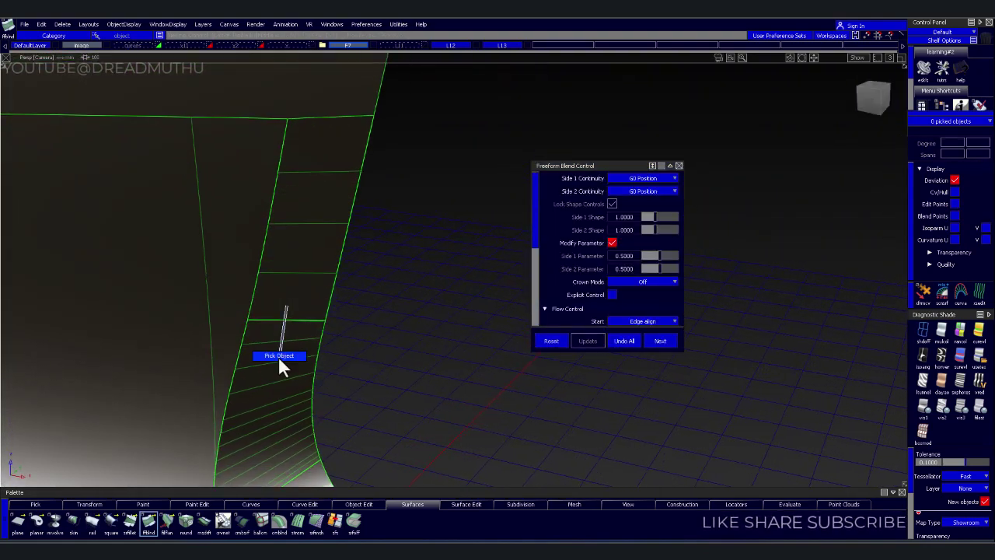
click(292, 362)
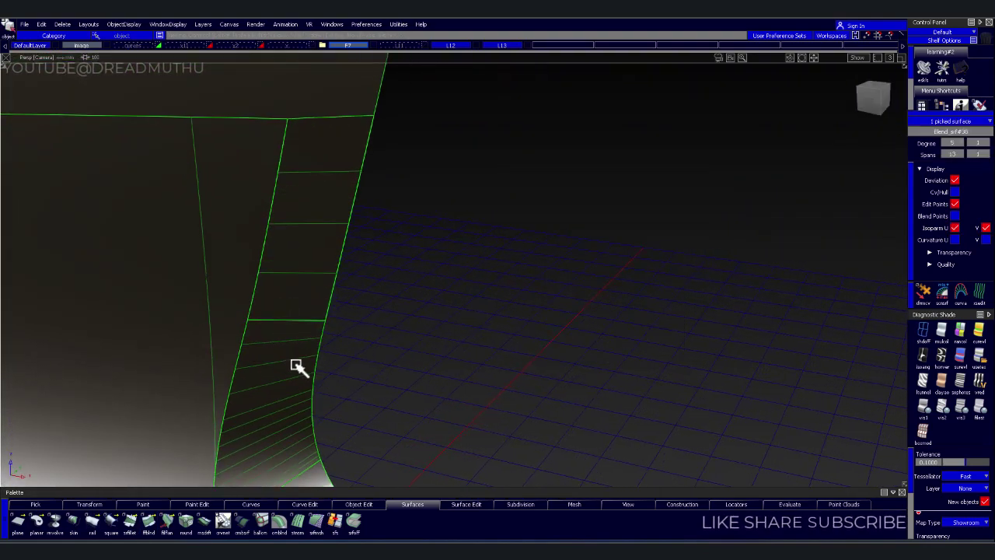
- Align the strip's lower blend edge to the neighbouring surface edge with G2 continuity
click(368, 347)
click(293, 320)
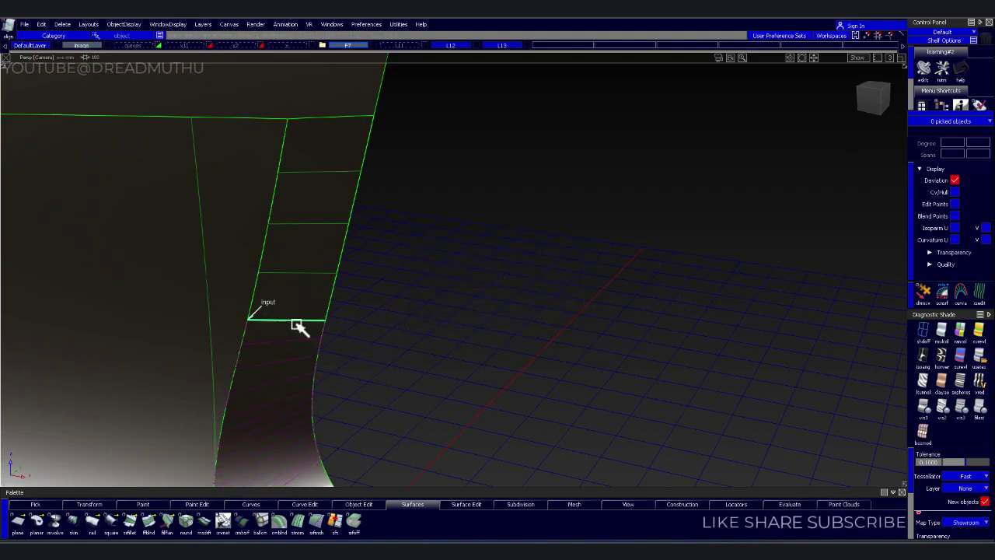
click(296, 323)
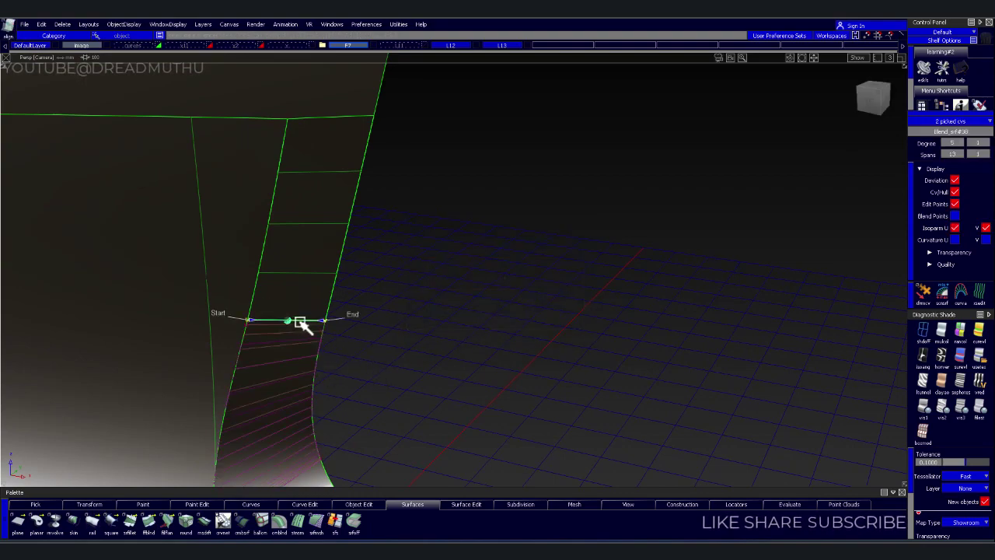
click(318, 367)
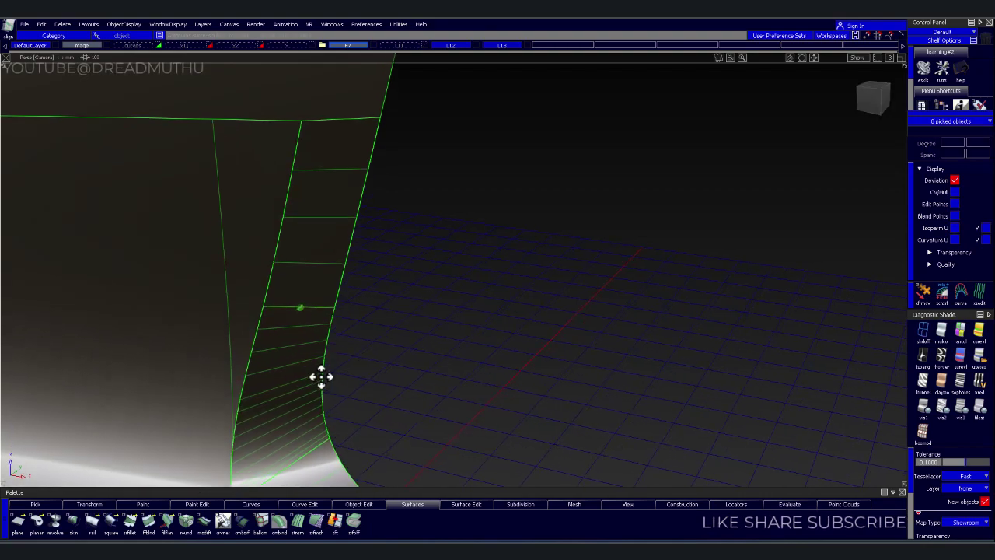
click(293, 461)
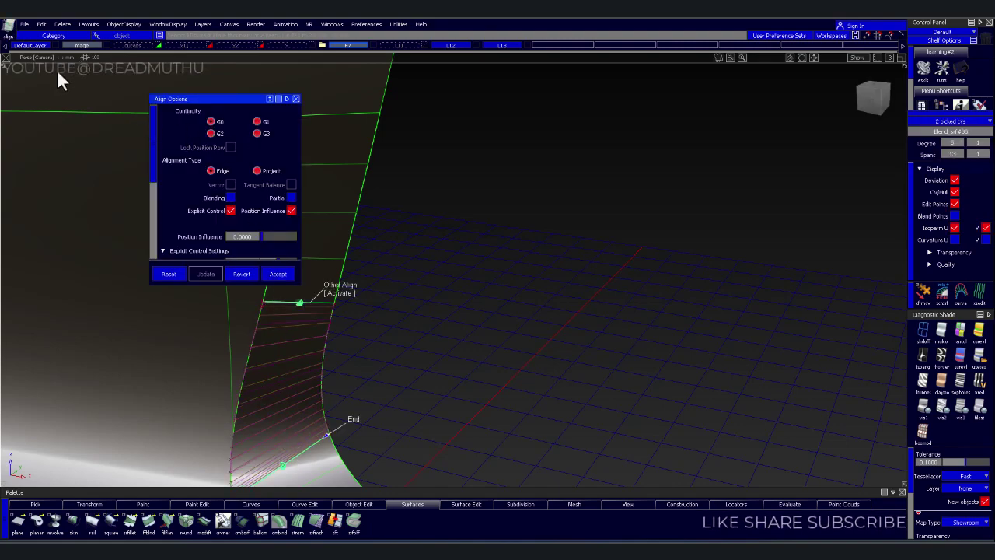
click(214, 134)
alt+shift+middle_drag(466, 329, 534, 335)
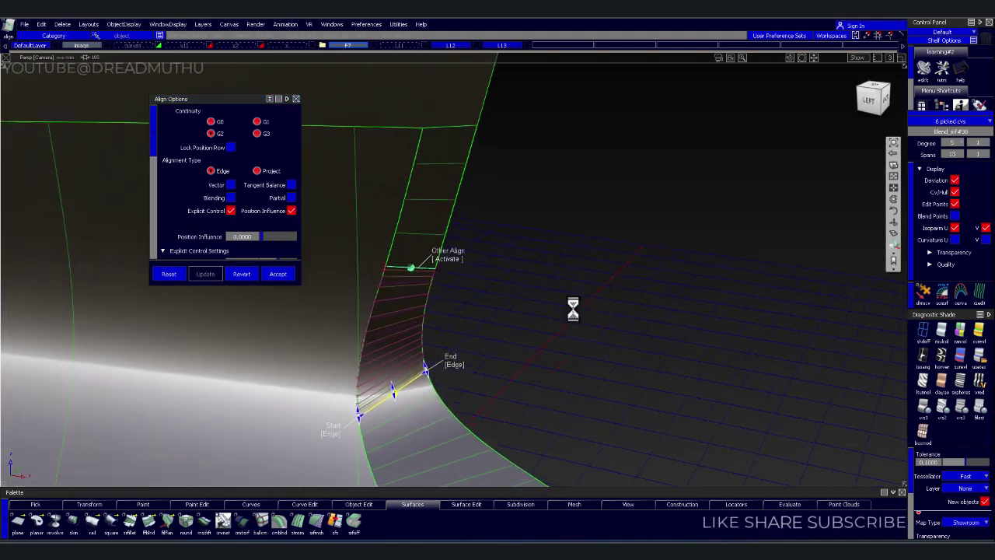
alt+shift+right_drag(534, 336, 554, 288)
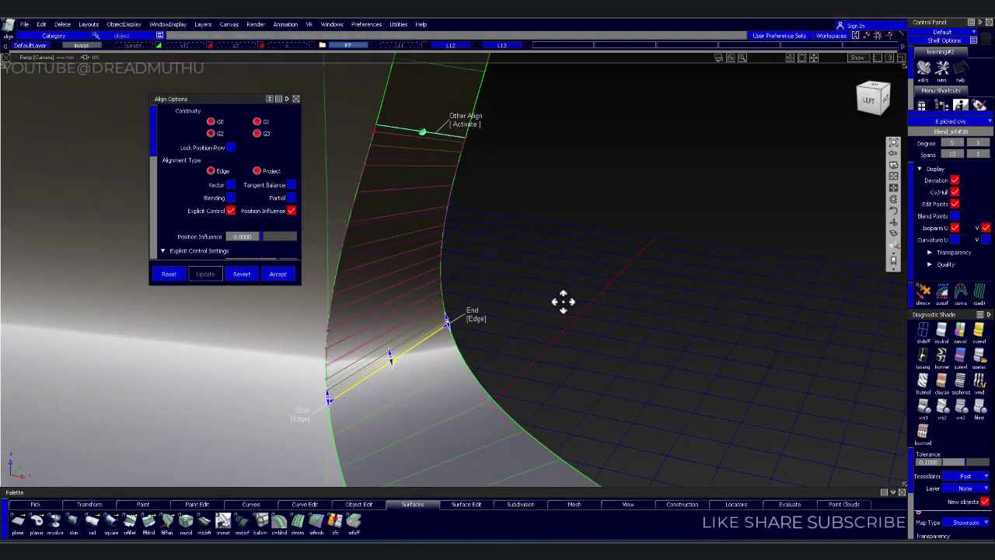
alt+shift+middle_drag(562, 303, 573, 289)
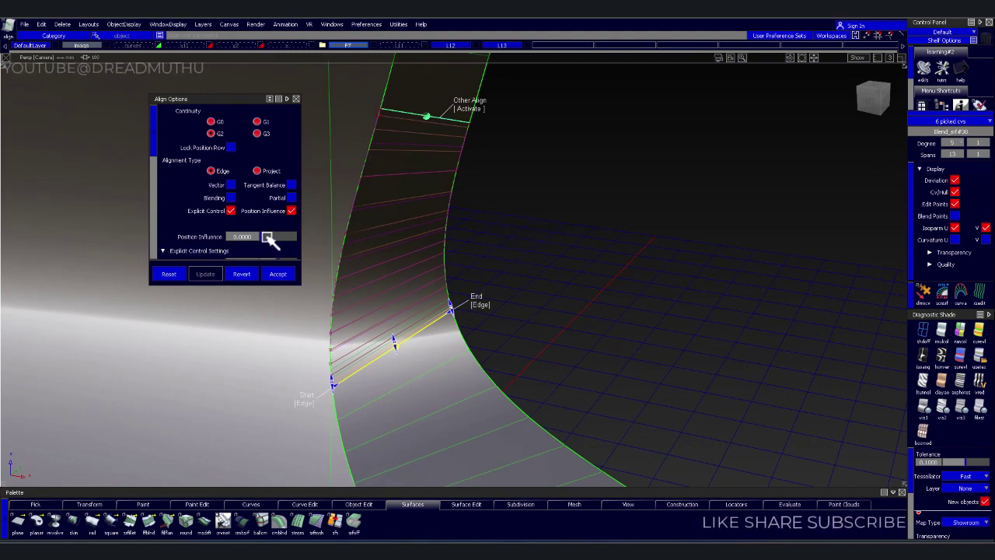
- Set the aligned blend's U Degree to 8, Position Influence to 0 and V Degree to 3
scroll(267, 238, down, 1)
scroll(259, 227, down, 2)
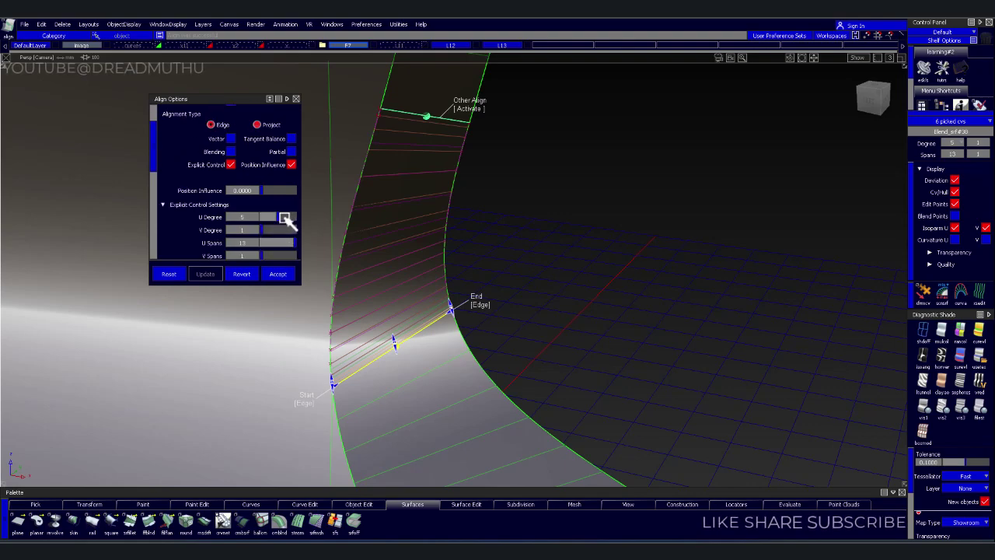
click(286, 218)
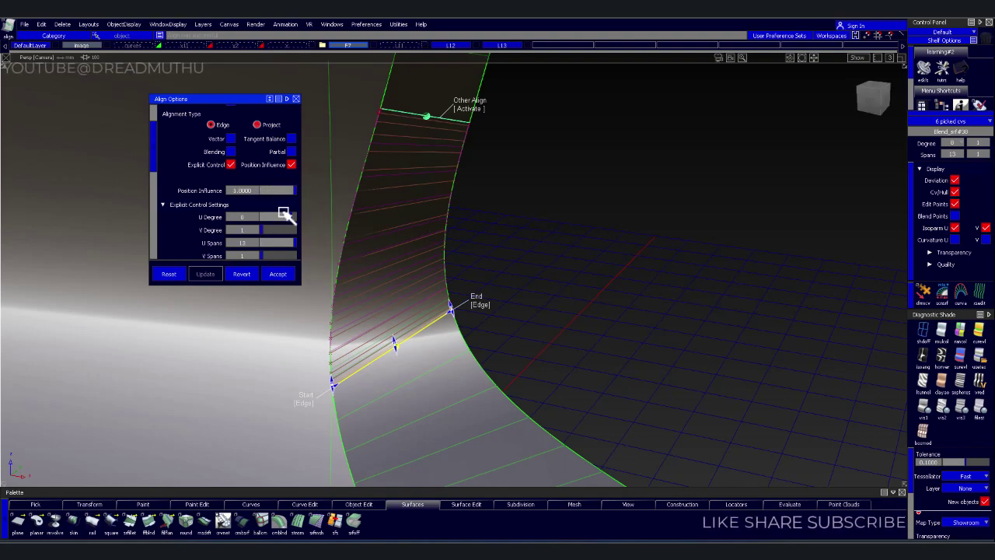
scroll(272, 215, down, 2)
scroll(272, 215, down, 2)
scroll(268, 219, down, 1)
scroll(268, 221, down, 2)
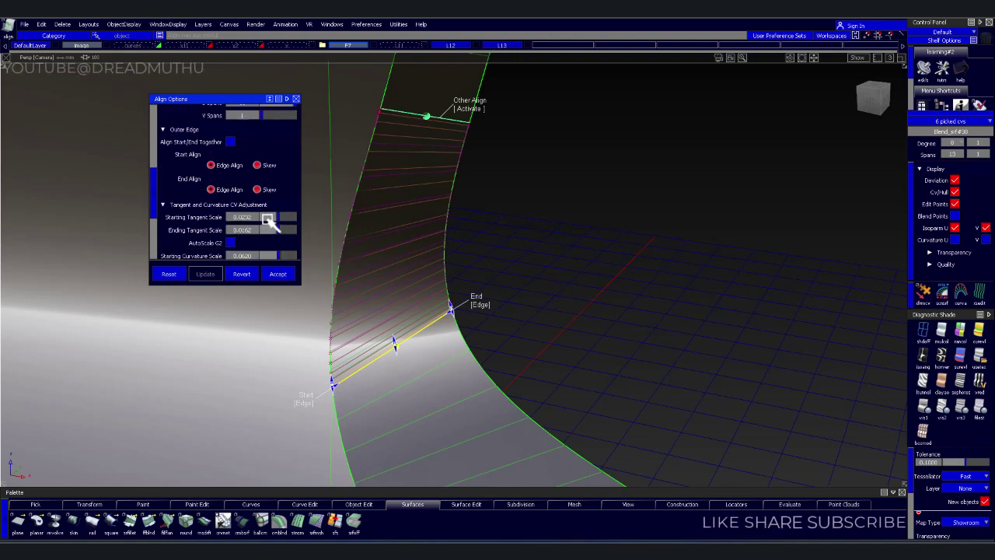
scroll(267, 218, down, 2)
scroll(267, 218, down, 2)
scroll(270, 224, up, 4)
scroll(270, 225, up, 2)
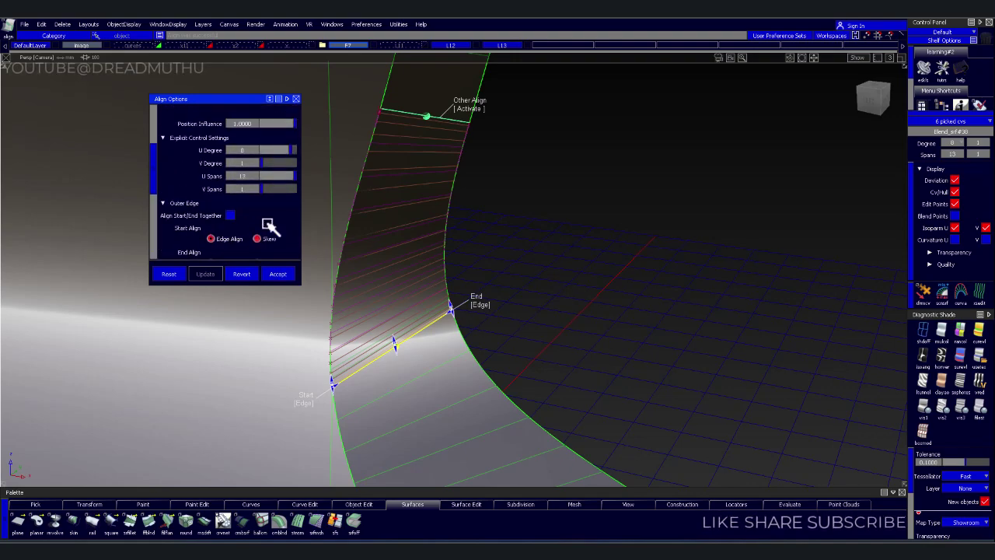
scroll(270, 227, up, 2)
scroll(269, 228, up, 2)
scroll(265, 228, down, 1)
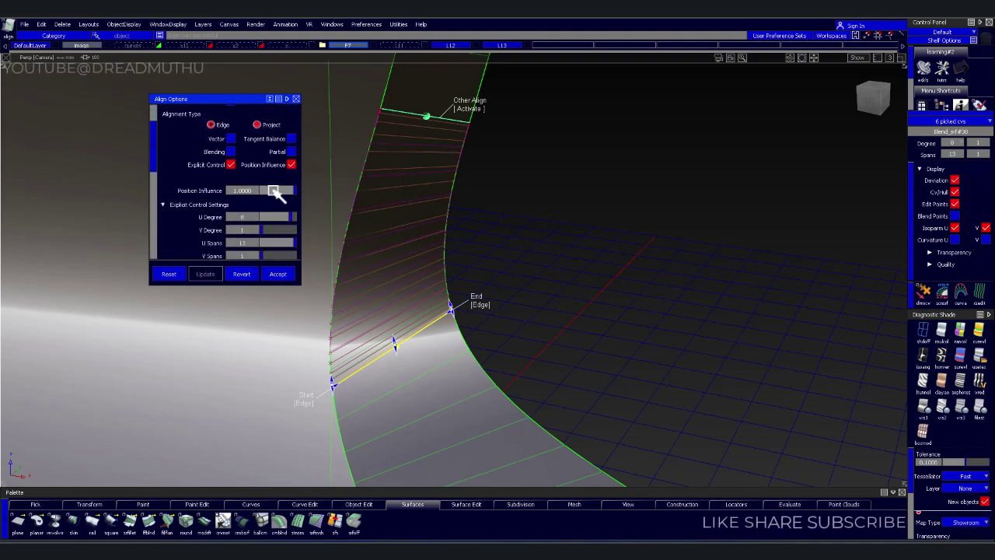
drag(275, 193, 221, 186)
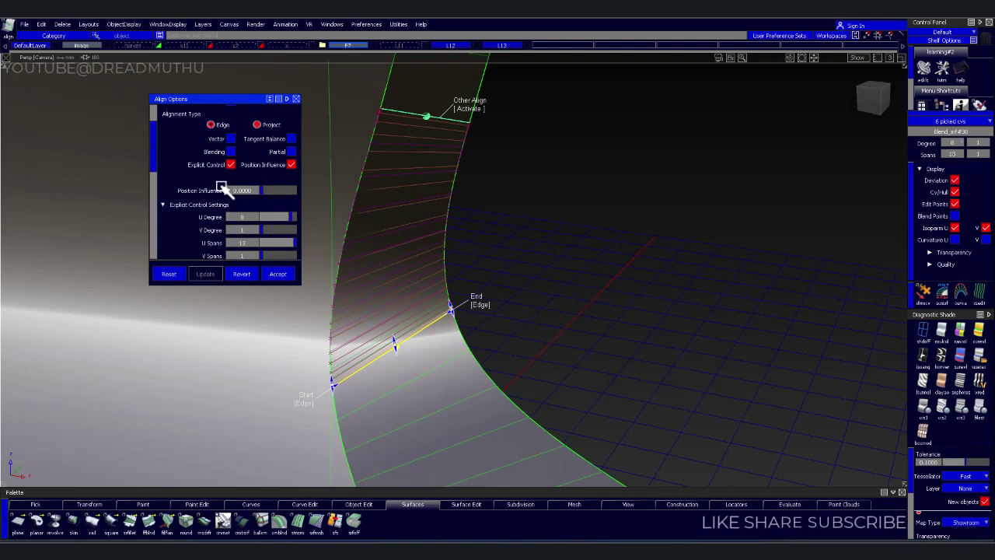
click(272, 231)
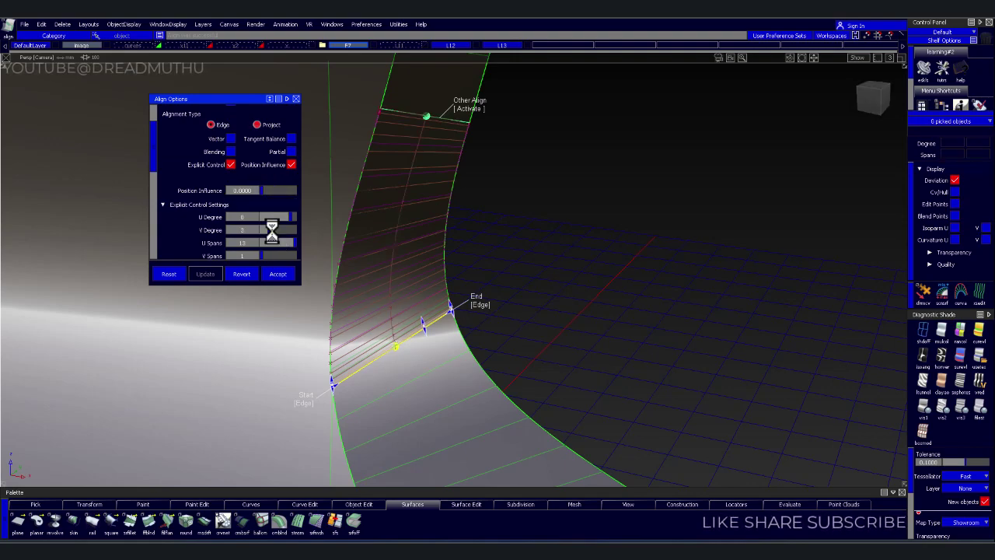
- Inspect the aligned surface shaded, toggling the wireframe and hull display off and back on
click(513, 221)
alt+shift+drag(513, 221, 488, 133)
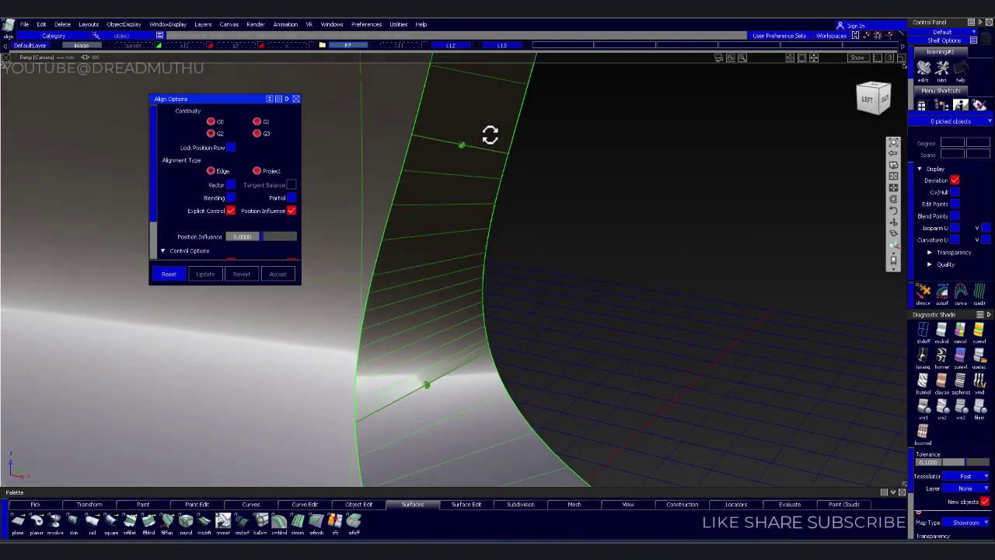
alt+shift+right_drag(488, 133, 486, 164)
mouse_move(486, 164)
alt+shift+middle_down()
mouse_move(484, 178)
mouse_move(445, 191)
alt+shift+middle_up()
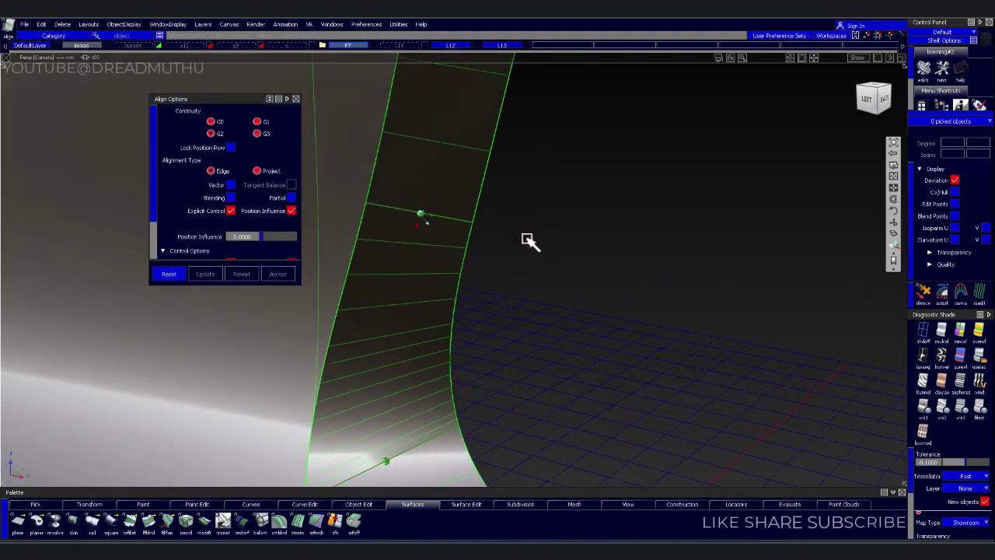
click(856, 57)
click(847, 78)
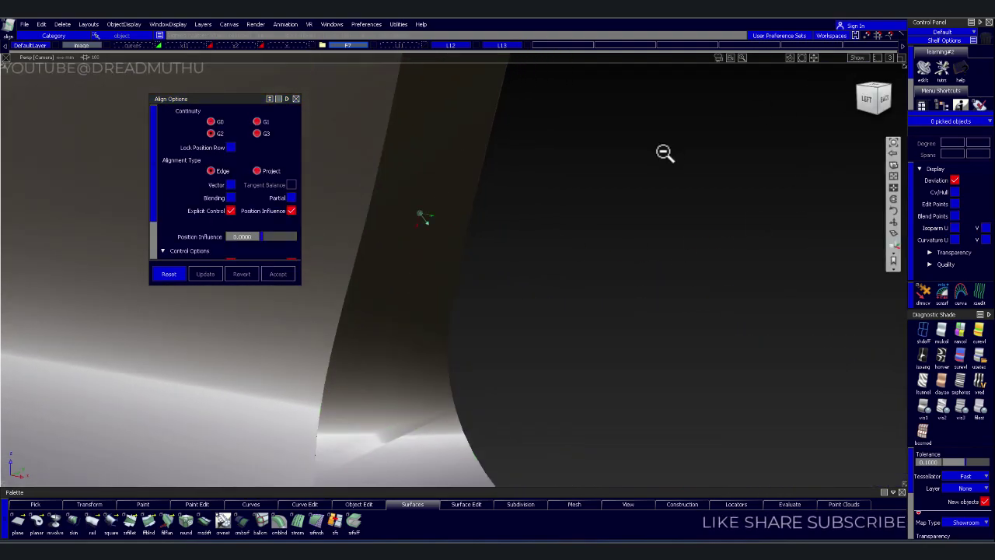
mouse_move(665, 152)
alt+shift+mouse_down()
mouse_move(615, 295)
mouse_move(670, 218)
mouse_move(646, 186)
mouse_move(528, 276)
mouse_move(517, 342)
mouse_move(668, 256)
alt+shift+mouse_up()
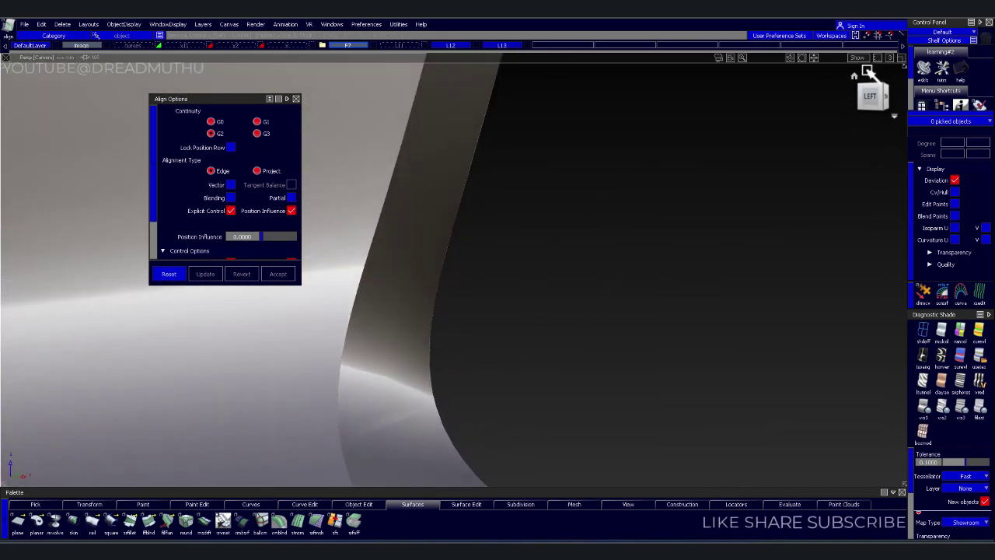
click(856, 57)
click(835, 69)
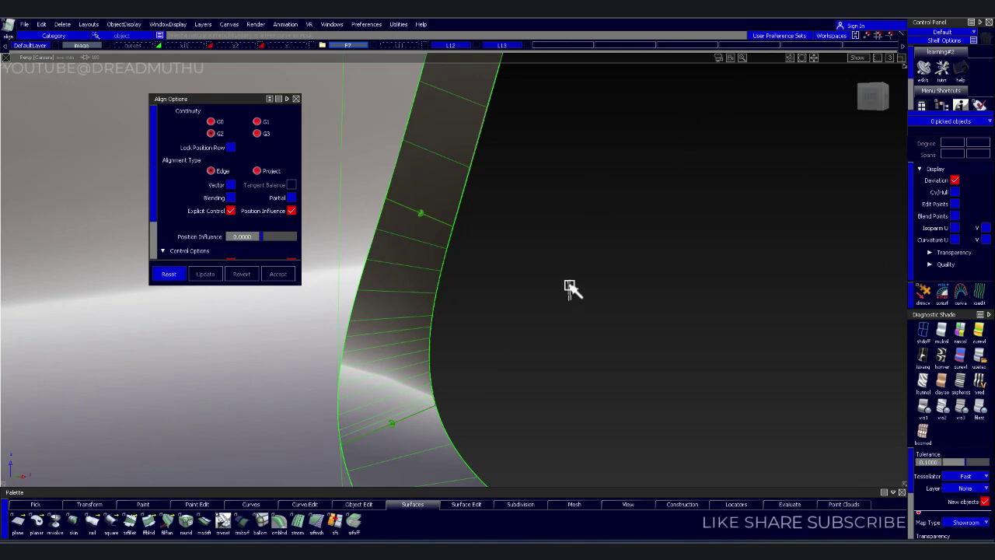
mouse_move(569, 287)
alt+shift+mouse_down()
mouse_move(502, 264)
mouse_move(503, 280)
alt+shift+mouse_up()
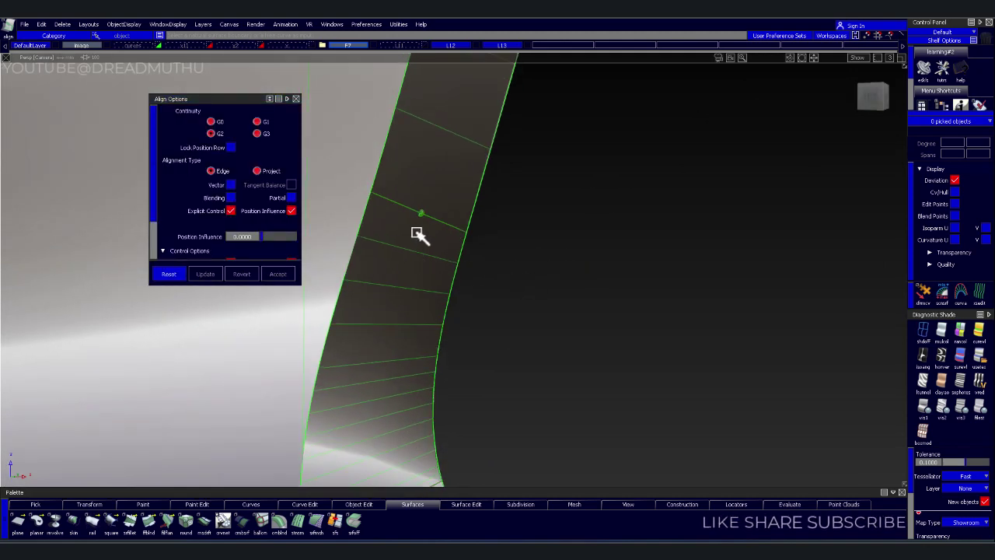
- Accept the alignment, then isolate the upper strip and lower fillet piece with Ctrl+Shift+H
key(Escape)
click(544, 365)
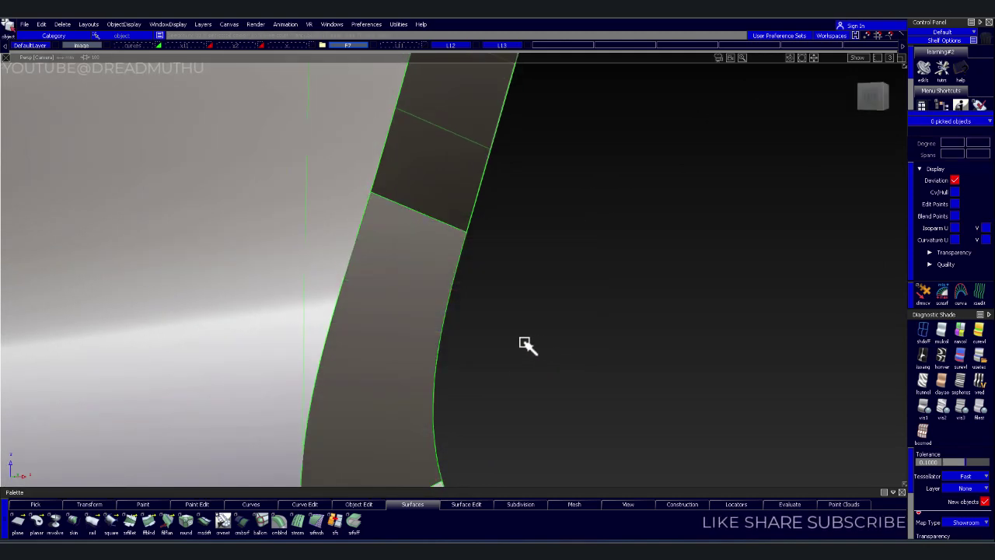
alt+shift+drag(595, 251, 437, 314)
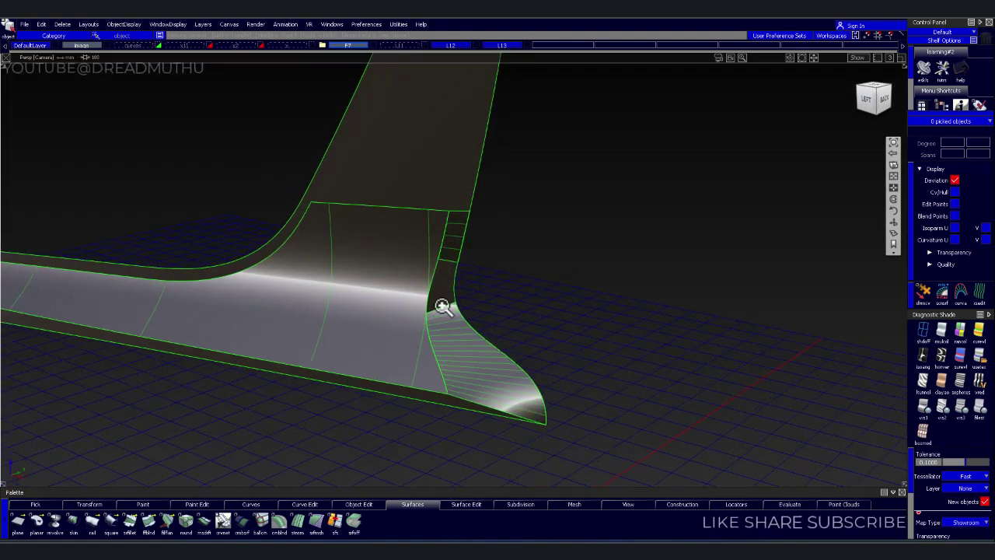
scroll(444, 304, up, 3)
click(439, 319)
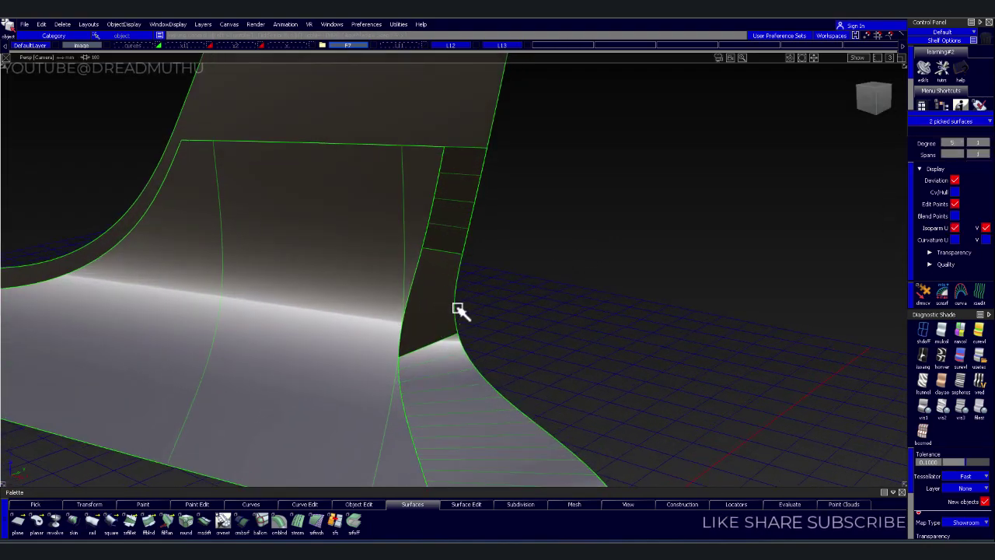
key(ctrl+shift+h)
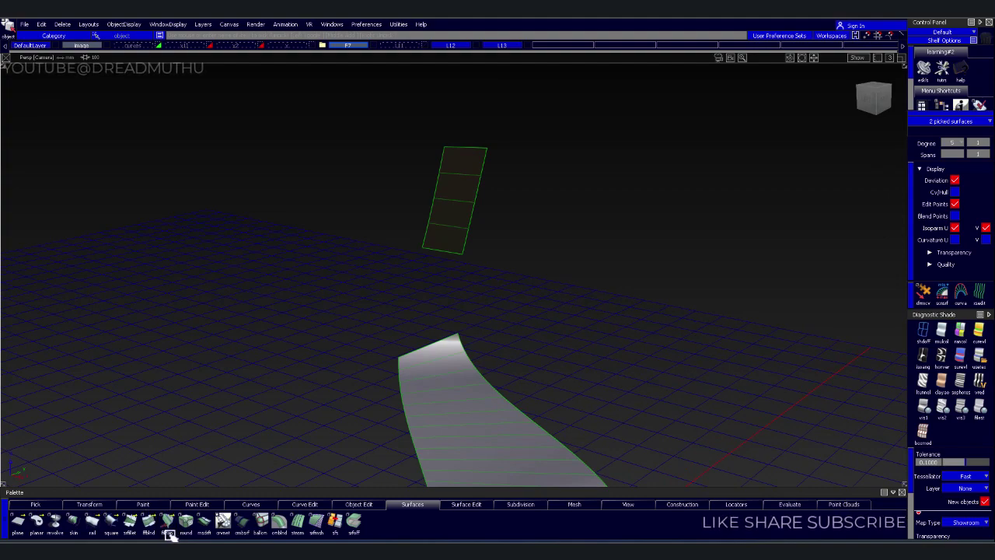
- Create a freeform blend from the strip's bottom edge with G2 Curvature continuity on both sides
click(152, 532)
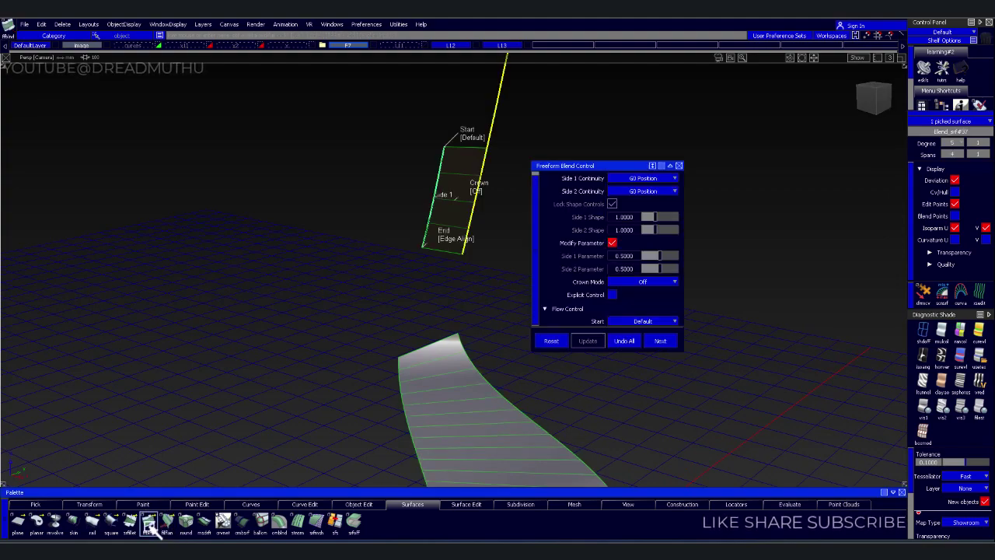
click(463, 272)
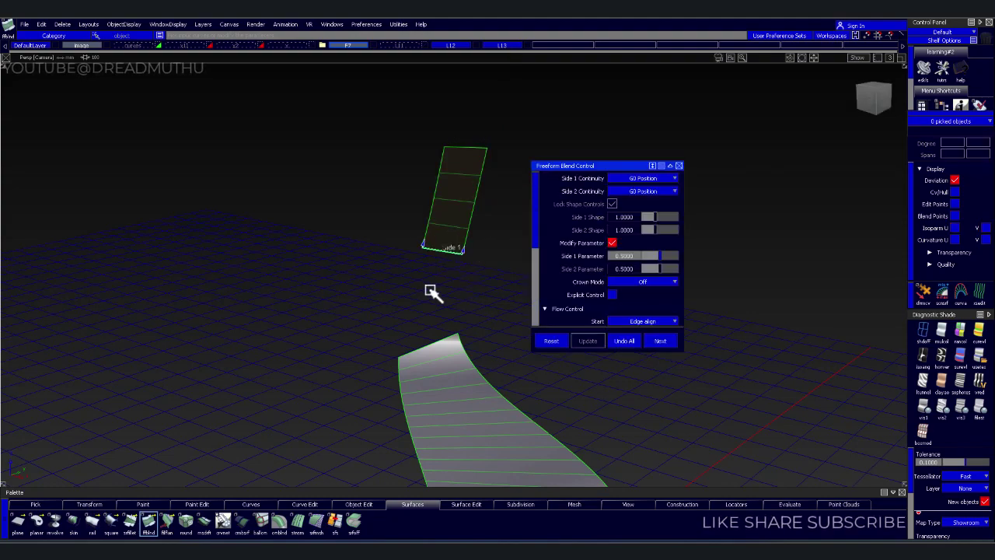
click(653, 179)
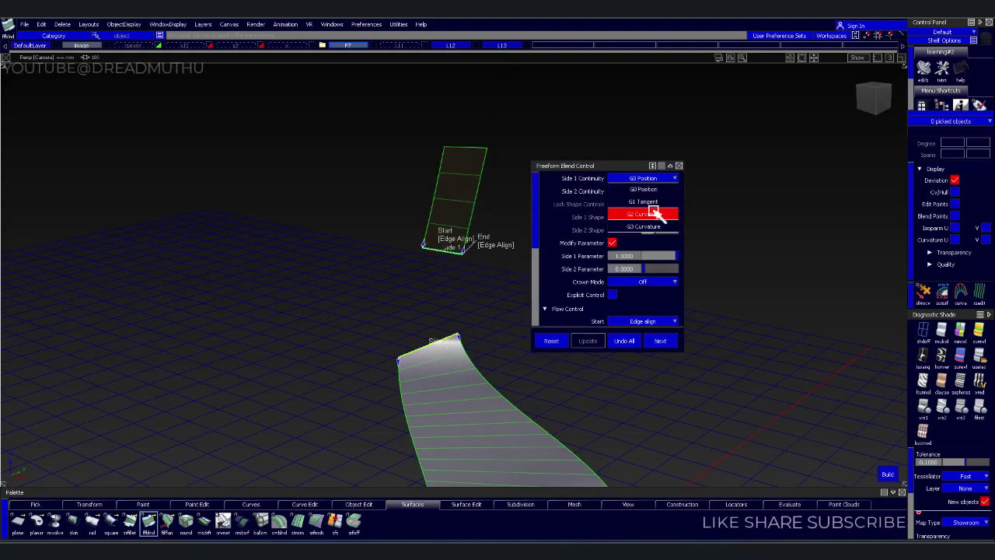
click(650, 204)
click(657, 191)
click(659, 217)
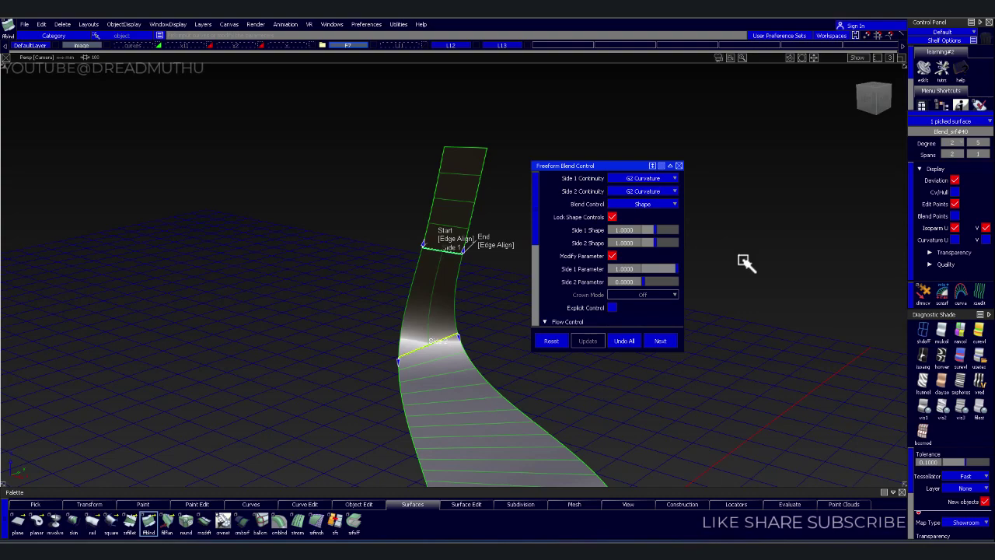
- Re-pick the new blend surface, then accept it and clear the selection
click(745, 318)
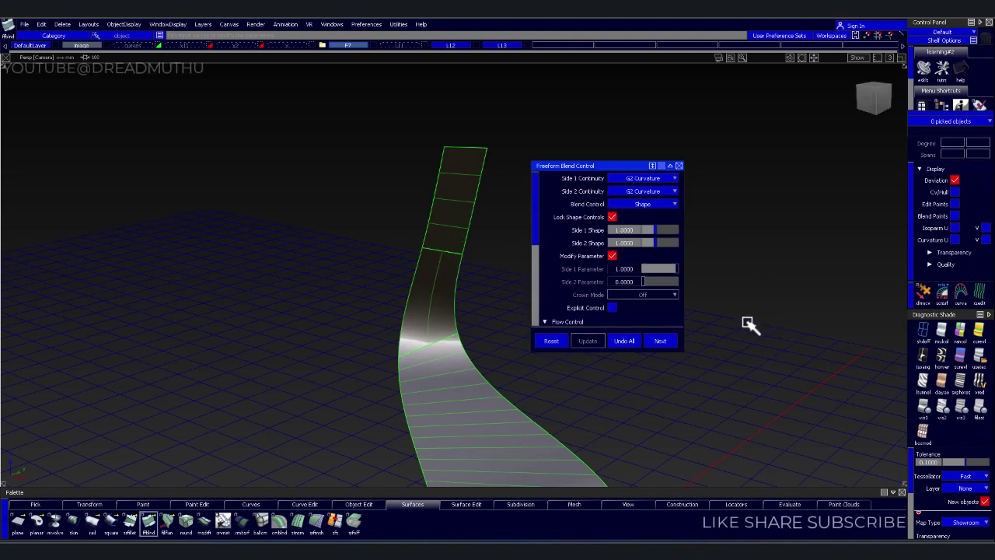
click(434, 293)
scroll(661, 301, down, 3)
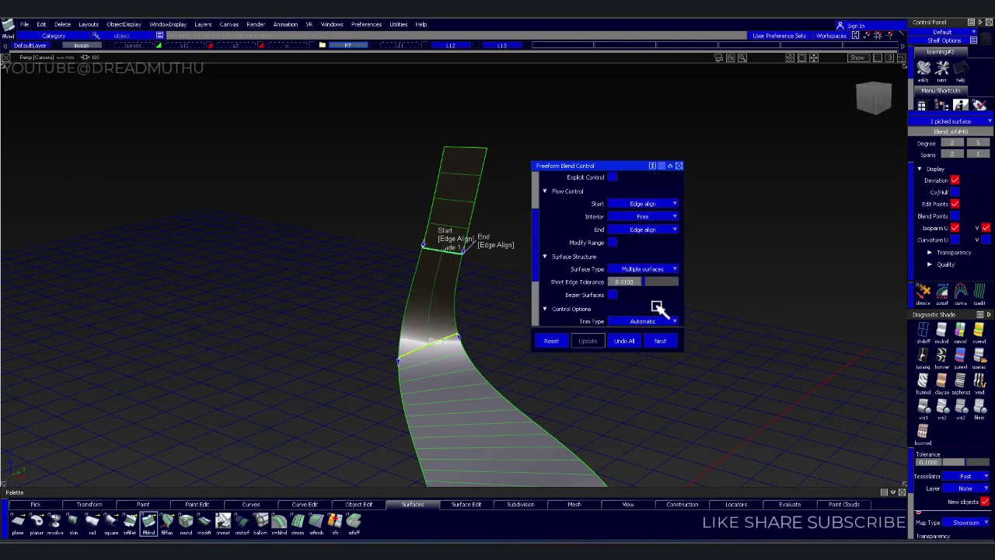
scroll(665, 308, down, 3)
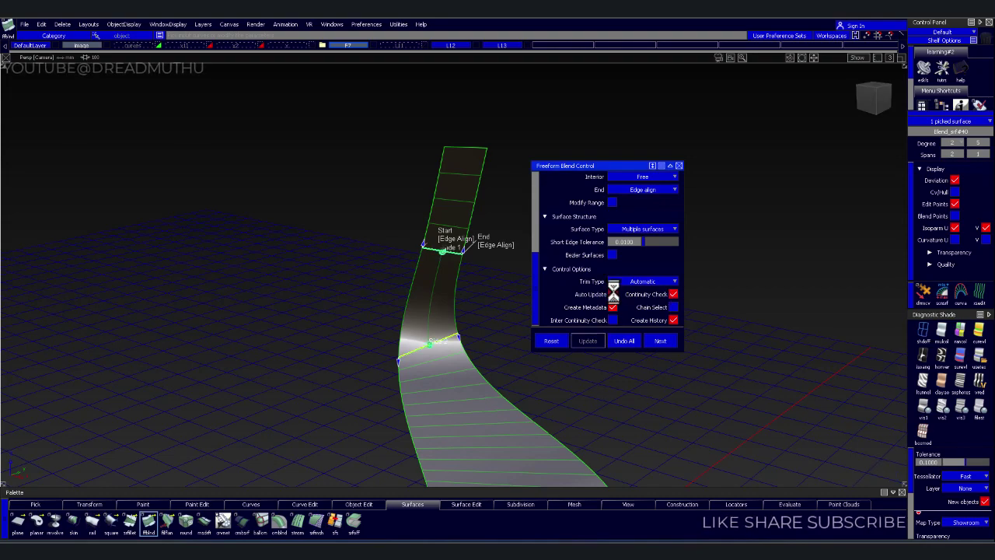
click(760, 285)
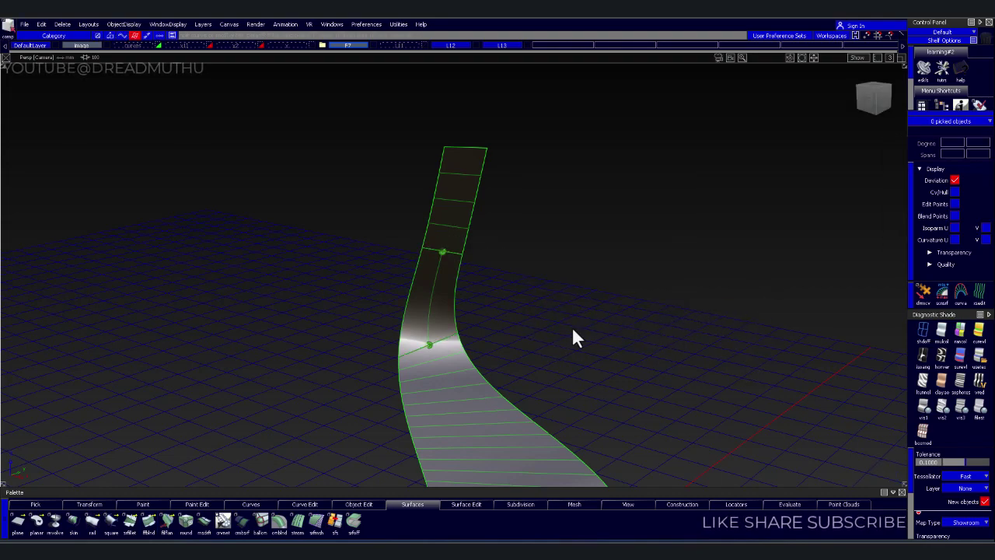
- Unhide all surfaces and inspect the blend surfaces within the surrounding door panel
key(ctrl+shift+h)
mouse_move(433, 288)
alt+shift+mouse_down()
mouse_move(406, 337)
mouse_move(666, 310)
mouse_move(619, 293)
mouse_move(603, 297)
mouse_move(583, 339)
mouse_move(491, 360)
mouse_move(466, 347)
alt+shift+mouse_up()
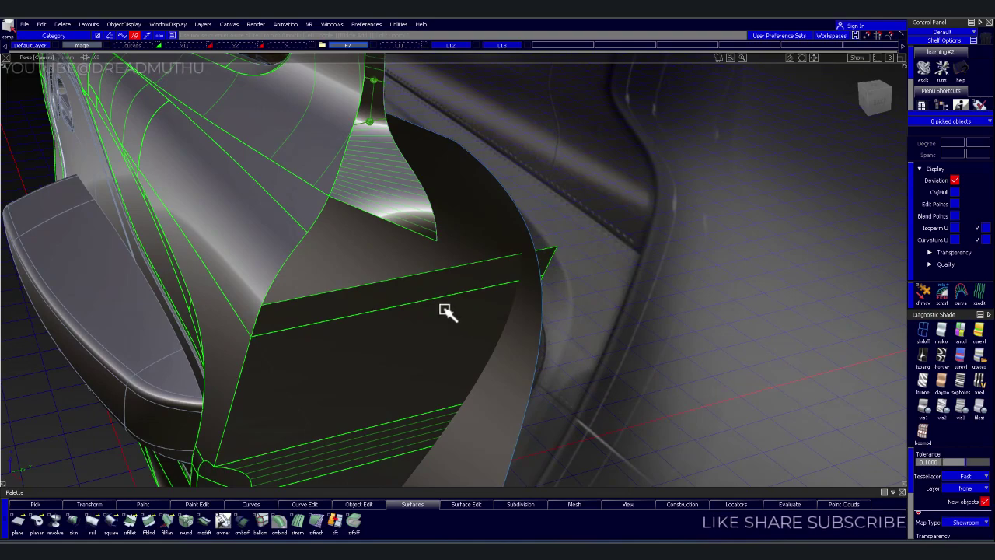
mouse_move(471, 236)
alt+shift+mouse_down()
mouse_move(283, 193)
mouse_move(274, 183)
mouse_move(313, 200)
mouse_move(280, 195)
mouse_move(290, 199)
alt+shift+mouse_up()
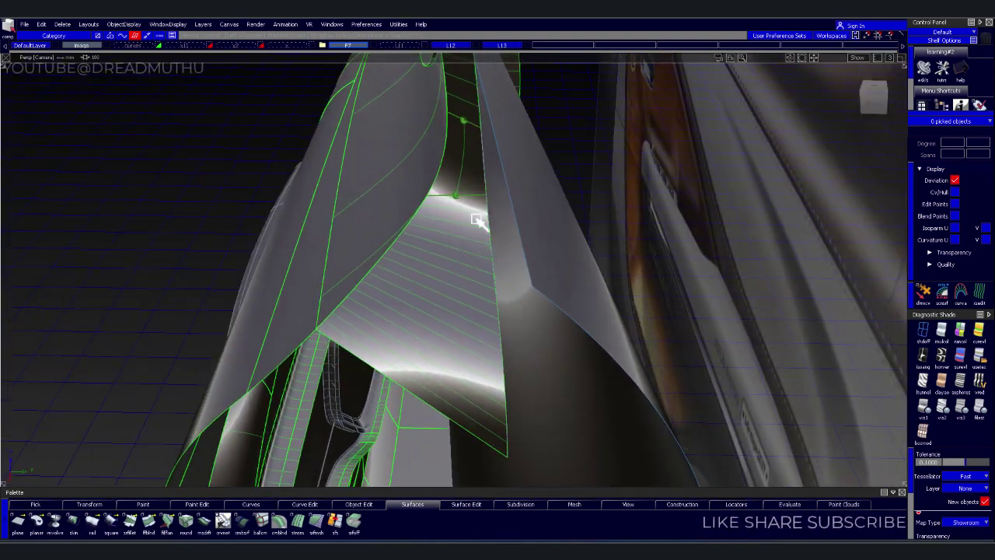
click(535, 293)
alt+shift+drag(476, 260, 480, 256)
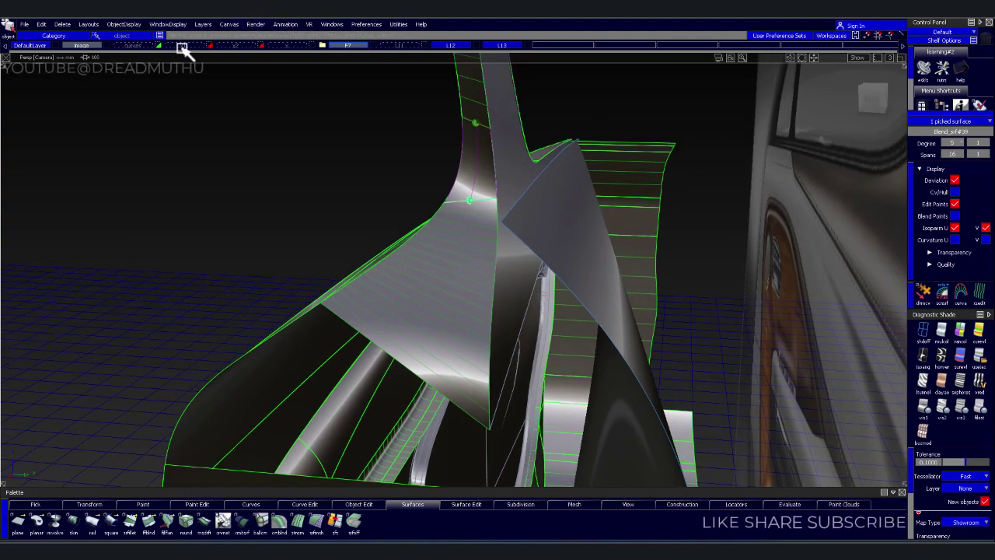
click(294, 56)
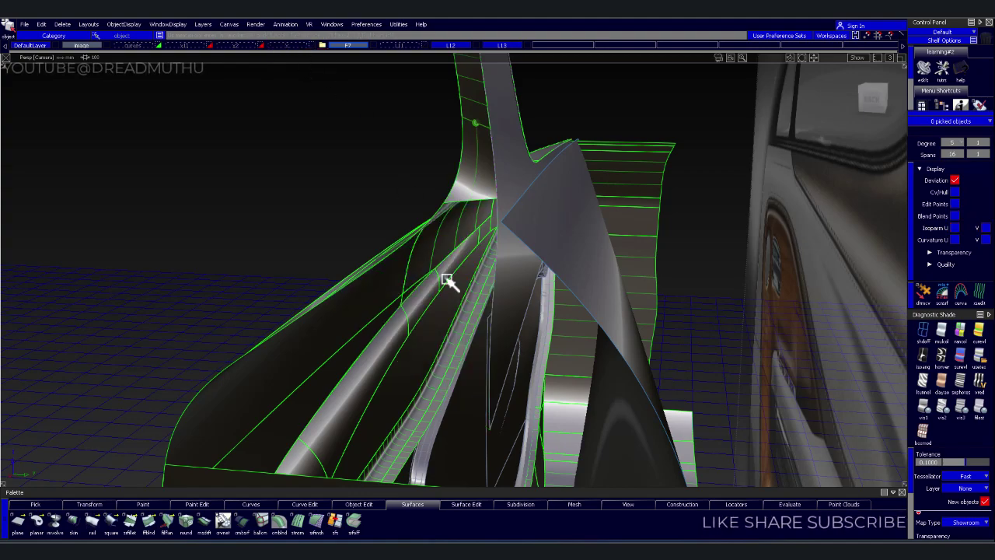
mouse_move(495, 225)
alt+shift+mouse_down()
mouse_move(506, 244)
mouse_move(499, 226)
alt+shift+mouse_up()
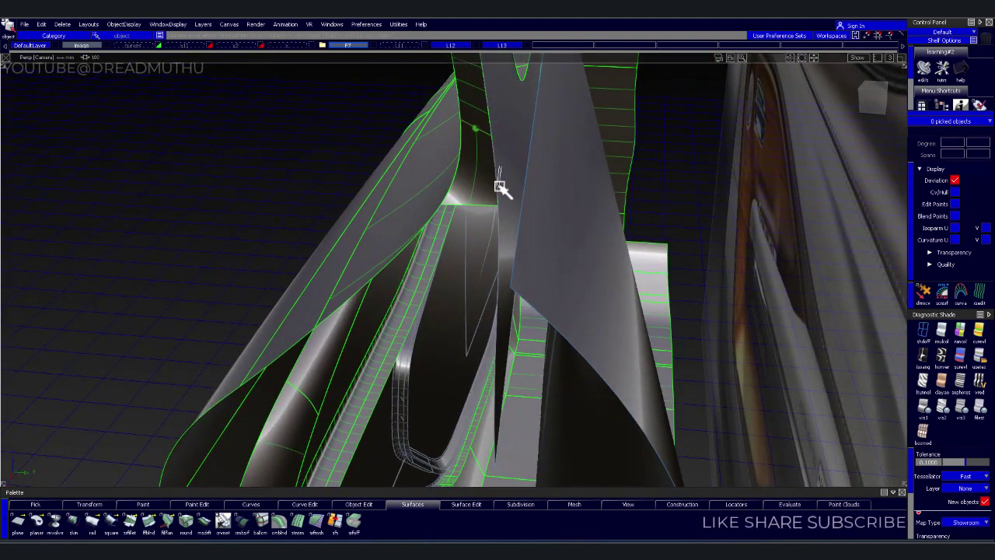
click(489, 201)
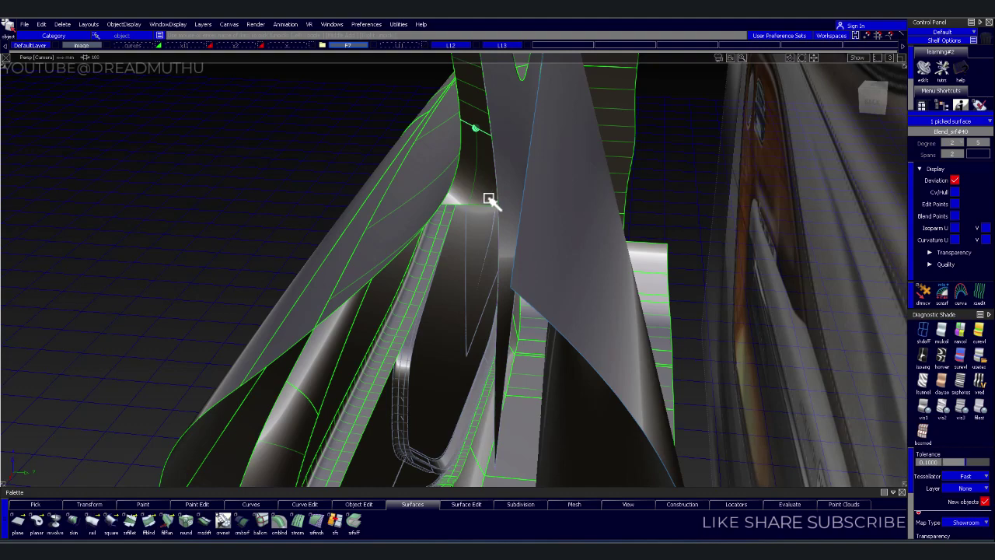
alt+shift+drag(489, 201, 544, 224)
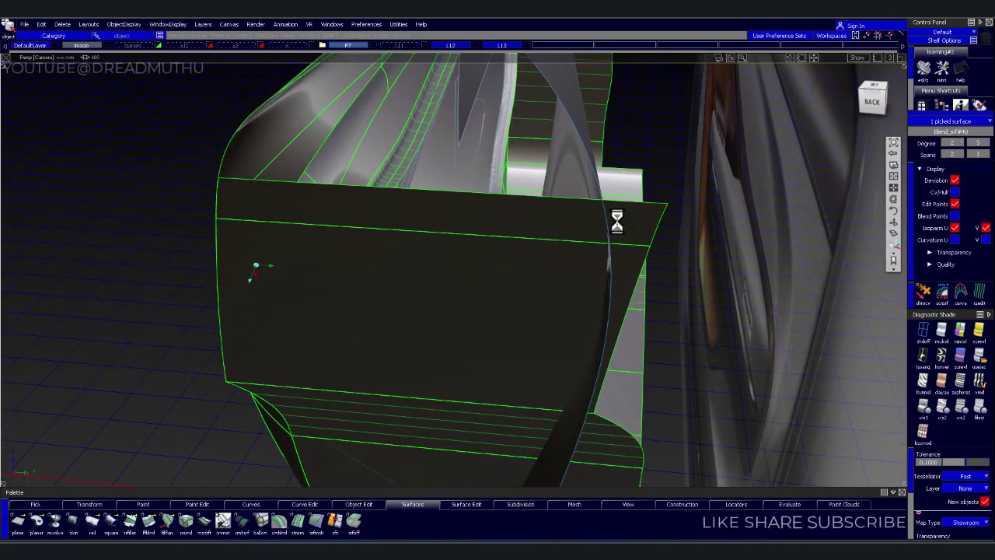
alt+shift+drag(617, 222, 691, 195)
click(622, 221)
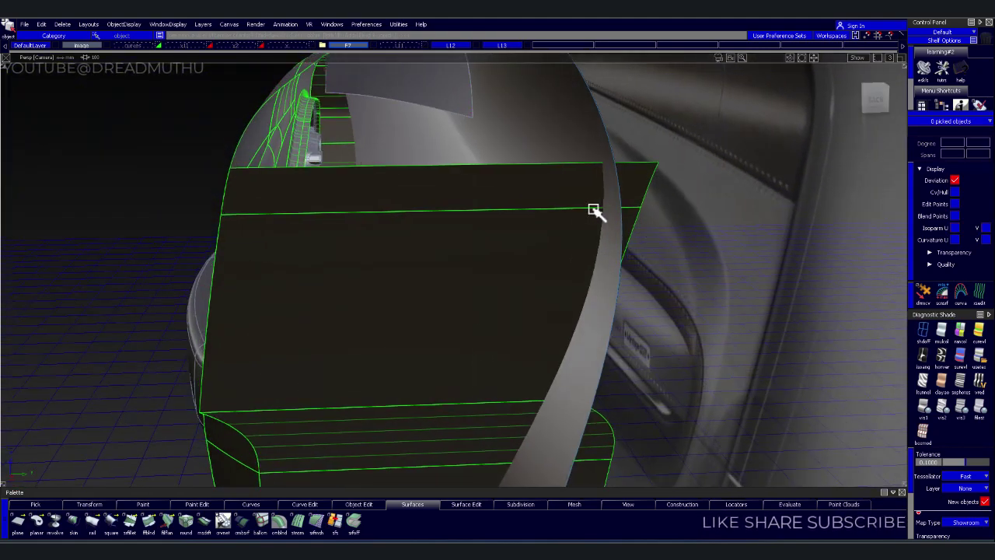
- Pick the flat blend surface and the group of lower panel surfaces
click(604, 211)
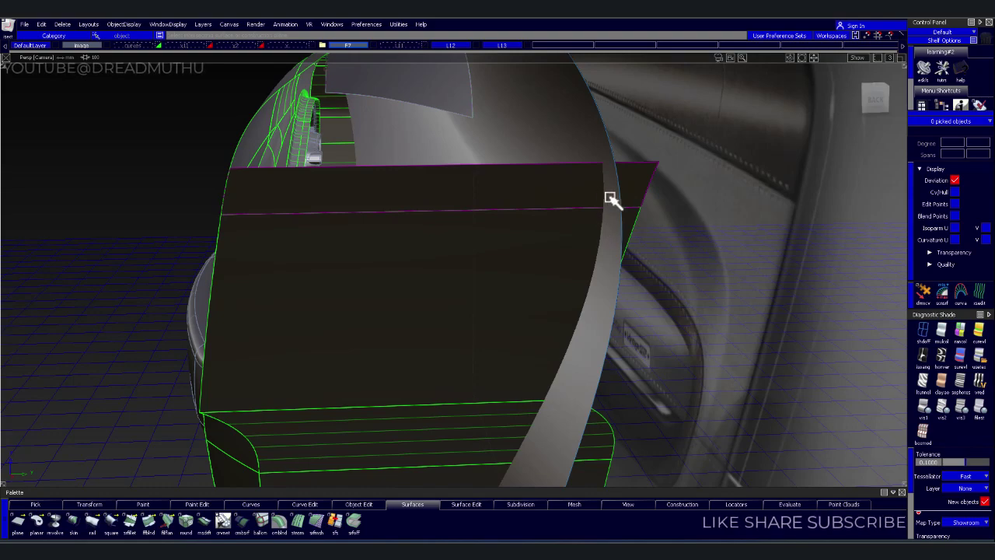
click(568, 197)
mouse_move(571, 199)
alt+shift+mouse_down()
mouse_move(723, 264)
mouse_move(403, 194)
alt+shift+mouse_up()
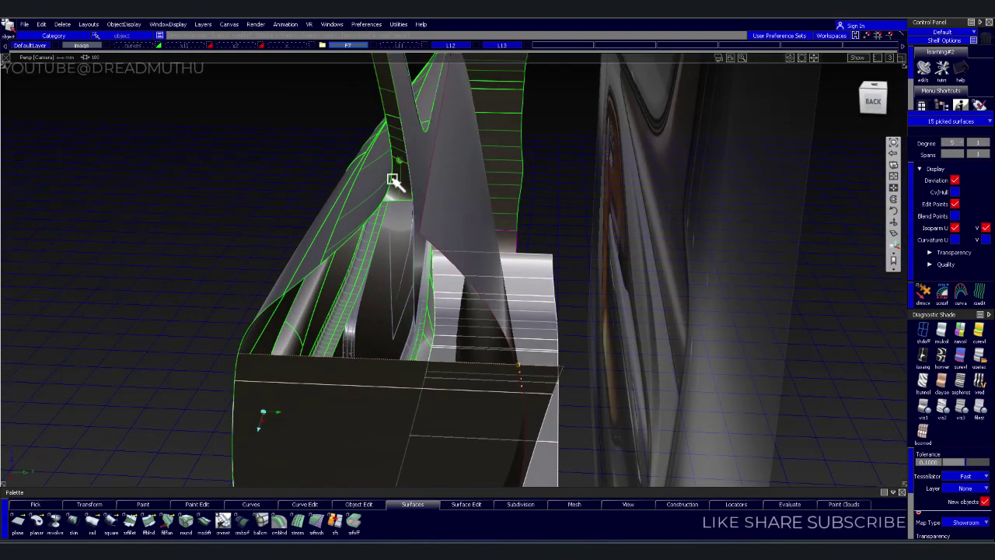
- Isolate the picked surfaces and draw a blend curve from the small surface's edge to the panel's top edge
key(ctrl+h)
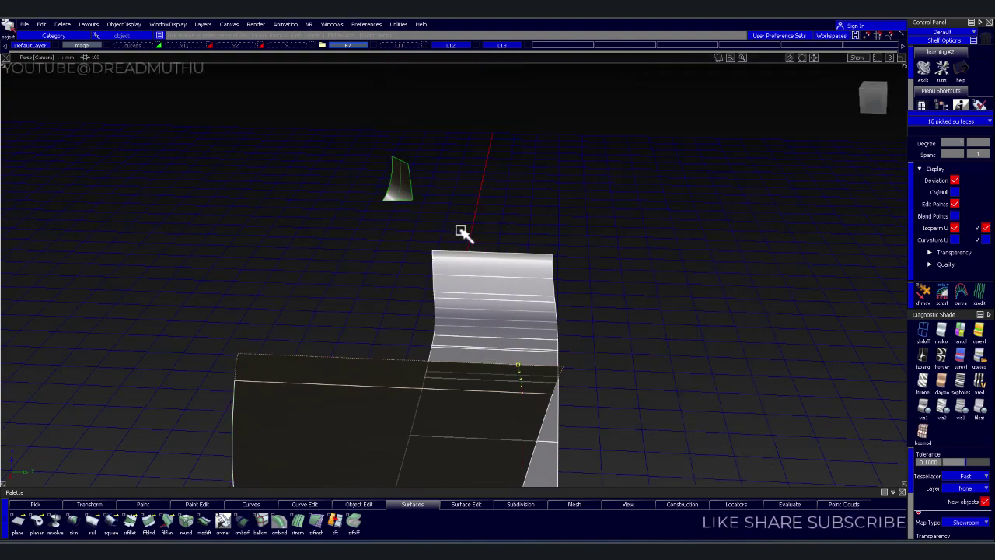
click(443, 213)
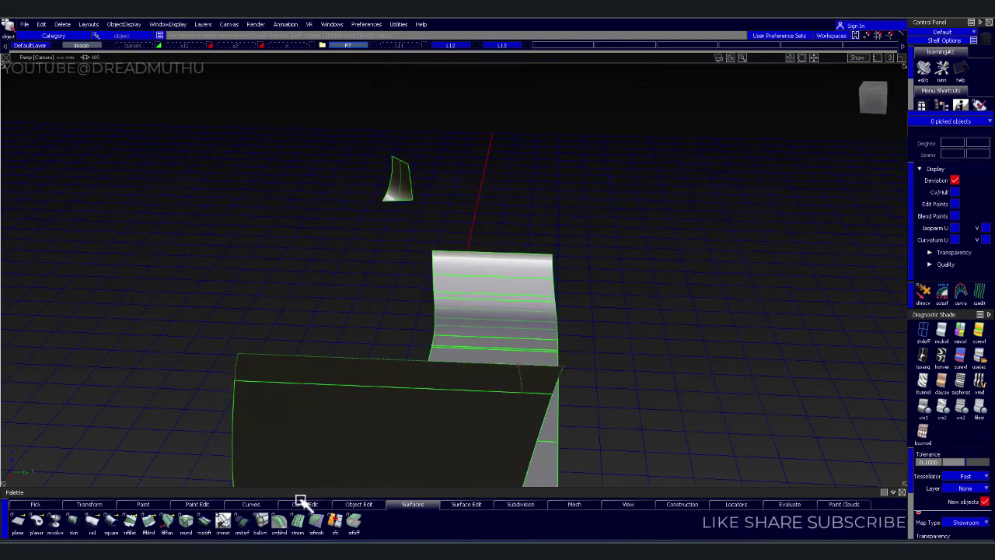
click(253, 502)
click(56, 523)
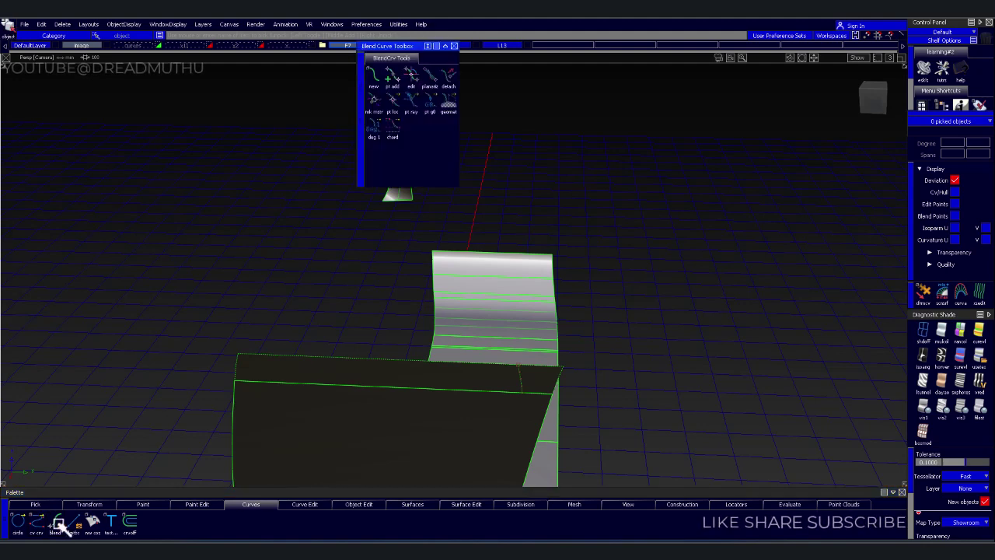
click(374, 74)
click(411, 198)
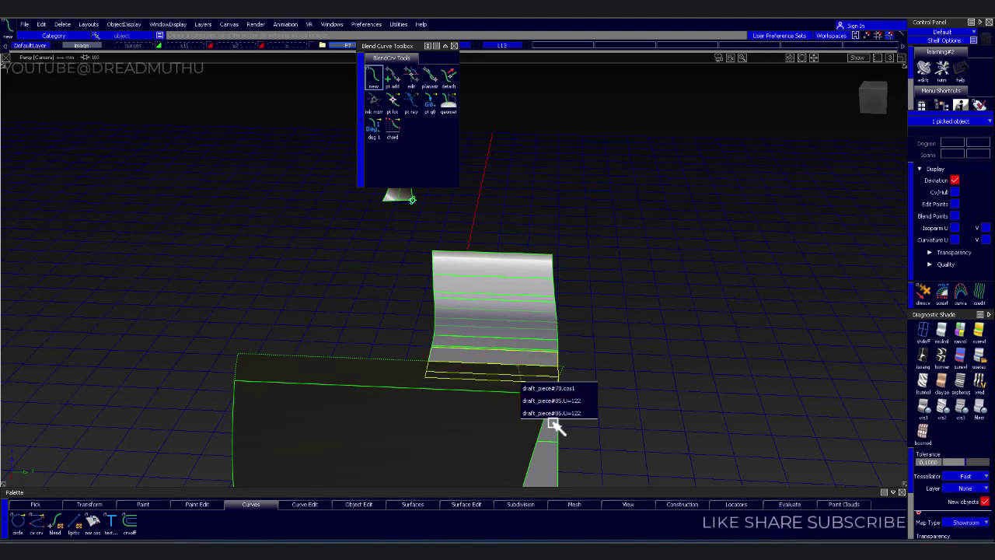
alt+shift+drag(588, 391, 824, 331)
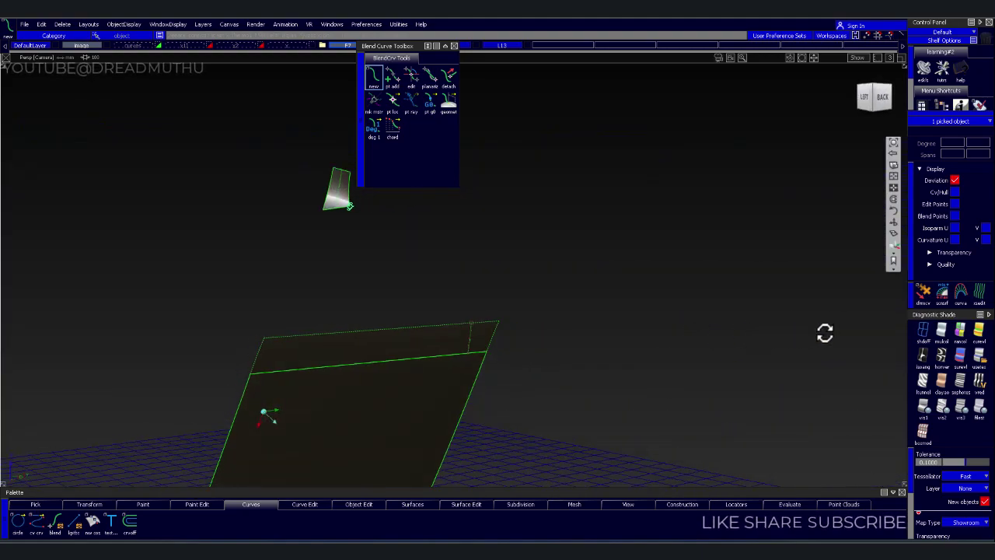
click(471, 337)
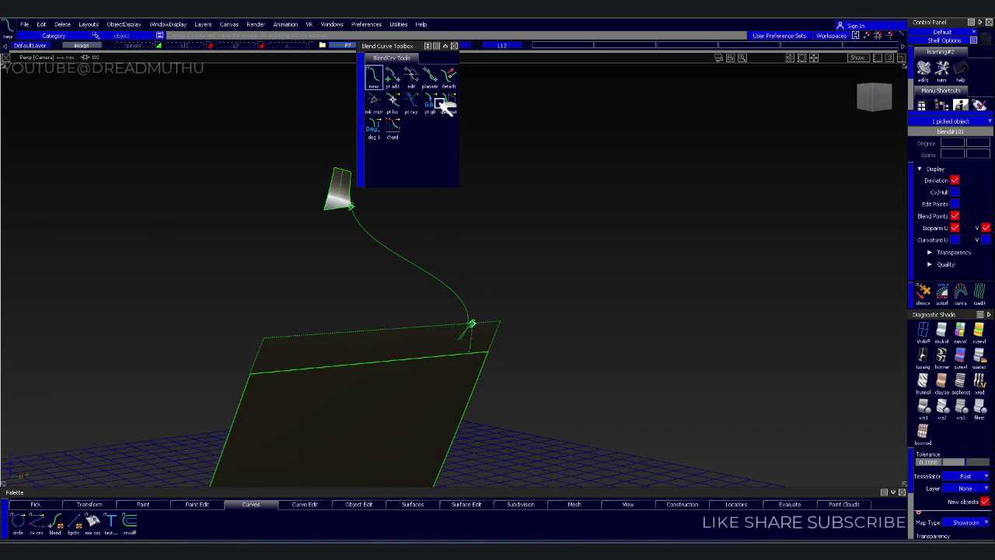
- Edit the blend curve's end point, flipping its direction vertical then tilting the tangent diagonally
click(411, 76)
click(470, 337)
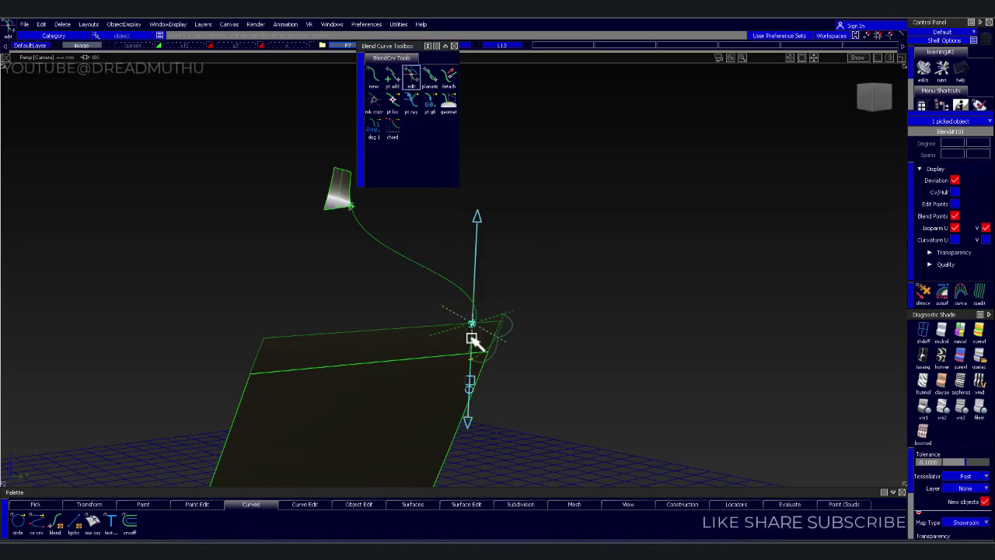
mouse_move(561, 346)
alt+shift+mouse_down()
mouse_move(473, 270)
mouse_move(459, 285)
alt+shift+mouse_up()
mouse_move(459, 284)
alt+shift+middle_down()
mouse_move(536, 262)
mouse_move(351, 340)
mouse_move(404, 344)
alt+shift+middle_up()
mouse_move(404, 345)
alt+shift+mouse_down()
mouse_move(325, 362)
mouse_move(474, 397)
mouse_move(400, 358)
alt+shift+mouse_up()
alt+shift+right_drag(401, 358, 326, 300)
mouse_move(326, 300)
alt+shift+middle_down()
mouse_move(797, 362)
mouse_move(471, 355)
mouse_move(383, 372)
alt+shift+middle_up()
alt+shift+drag(383, 372, 373, 369)
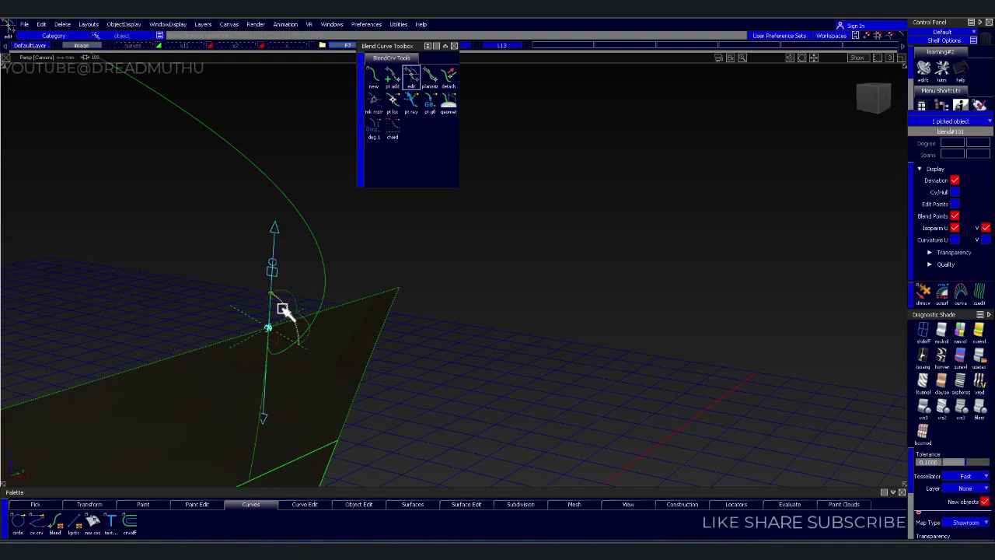
mouse_move(277, 303)
mouse_down()
mouse_move(240, 302)
mouse_move(244, 322)
mouse_move(271, 303)
mouse_move(284, 306)
mouse_move(275, 305)
mouse_up()
click(220, 283)
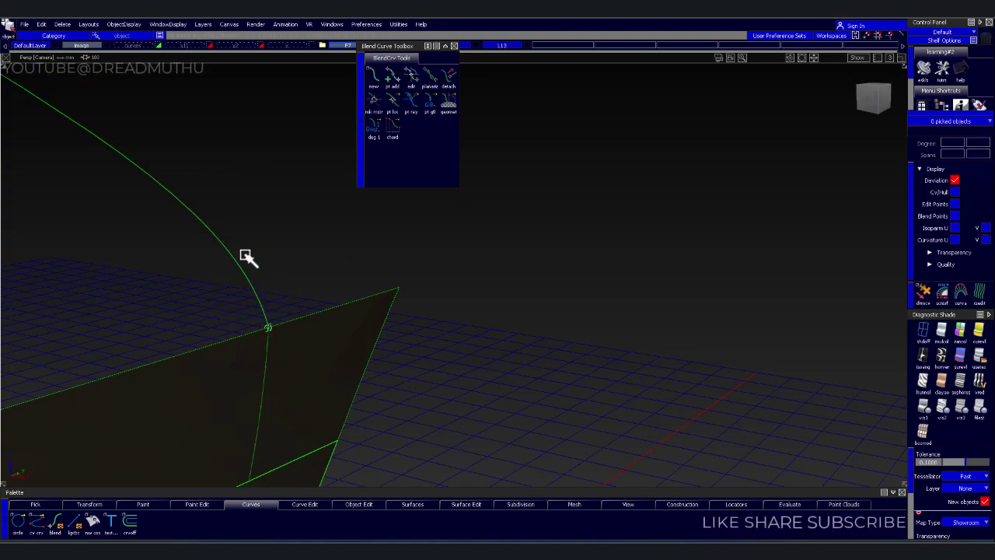
- Pick the trial blend curve and delete it
click(204, 201)
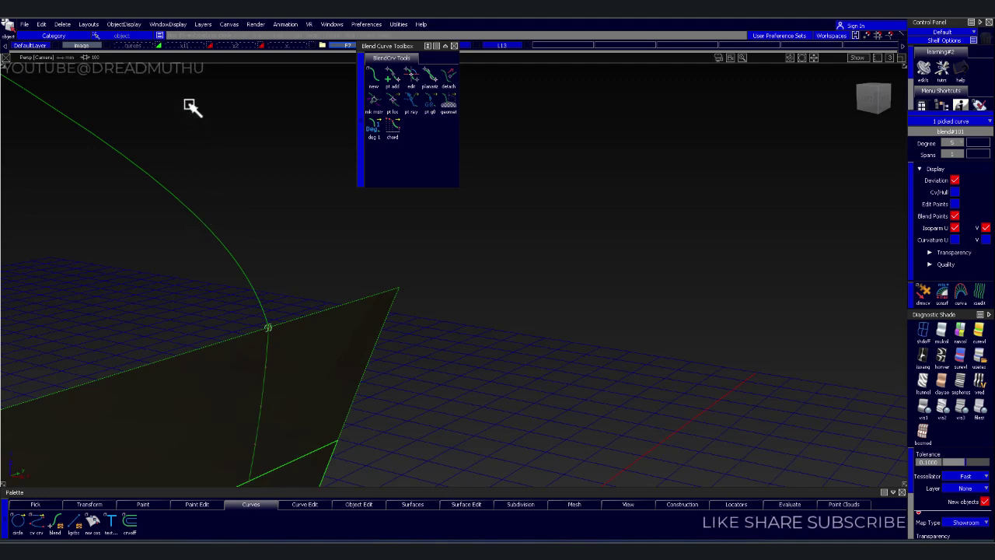
click(164, 211)
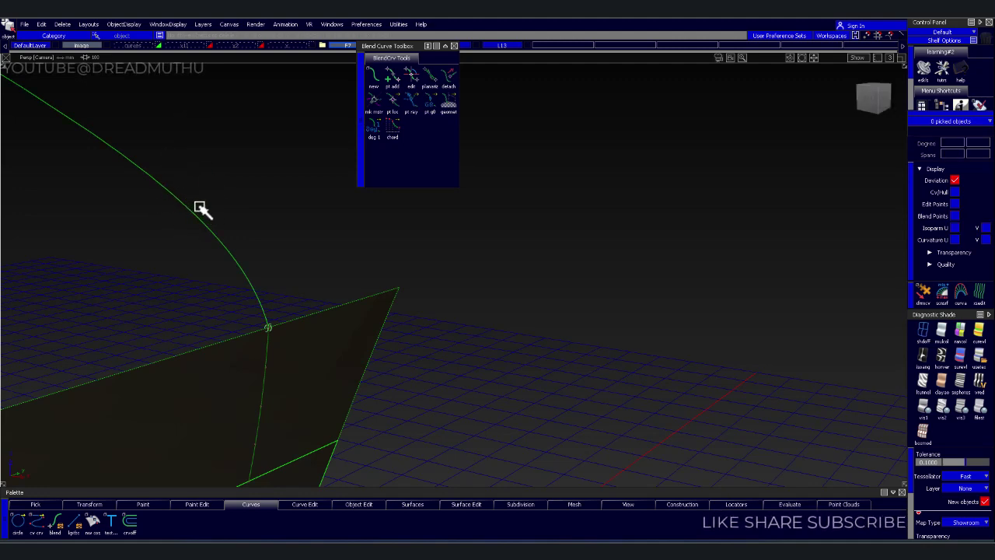
alt+shift+right_drag(365, 306, 433, 249)
alt+shift+middle_drag(490, 291, 373, 349)
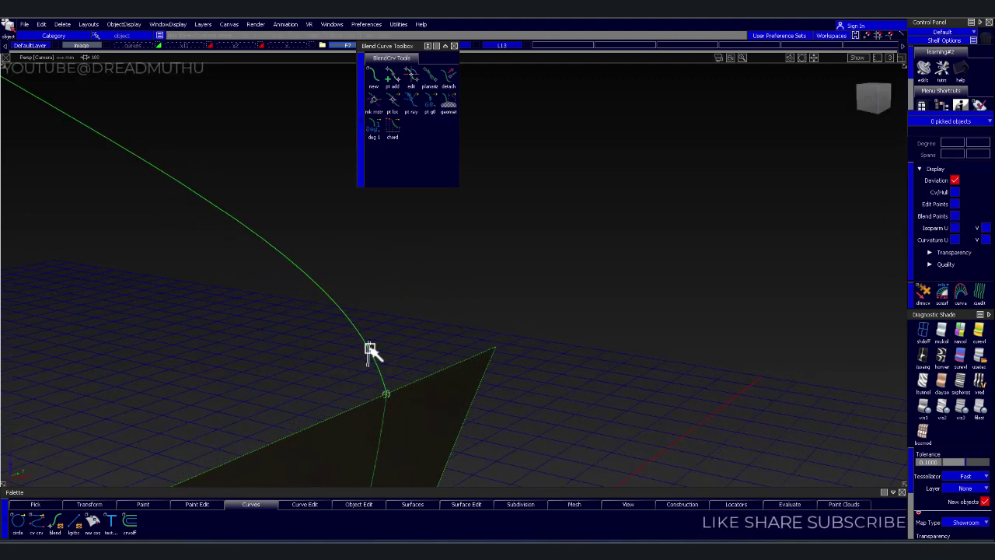
click(299, 303)
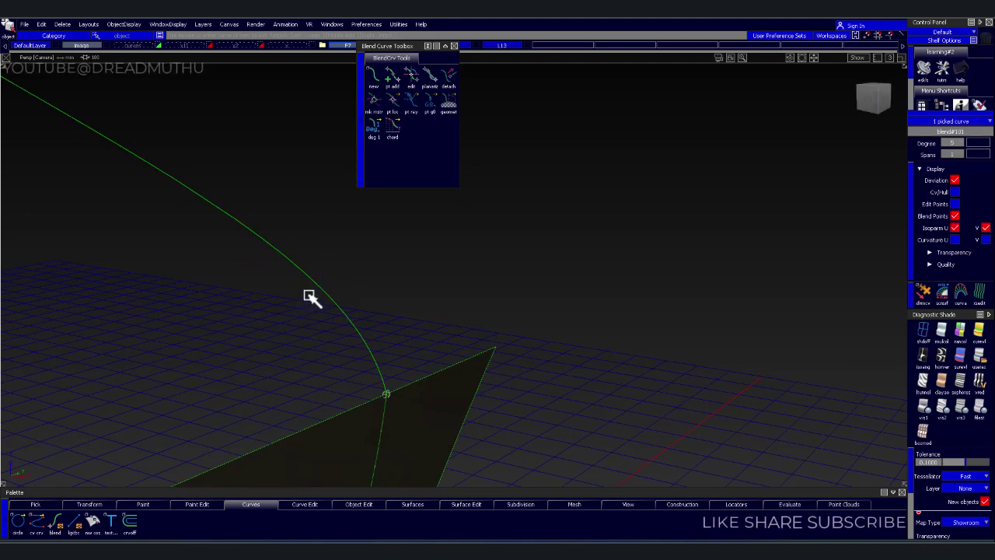
key(Delete)
key(Return)
- Draw a straight edit-point curve from the panel edge to the small surface's corner
key(e)
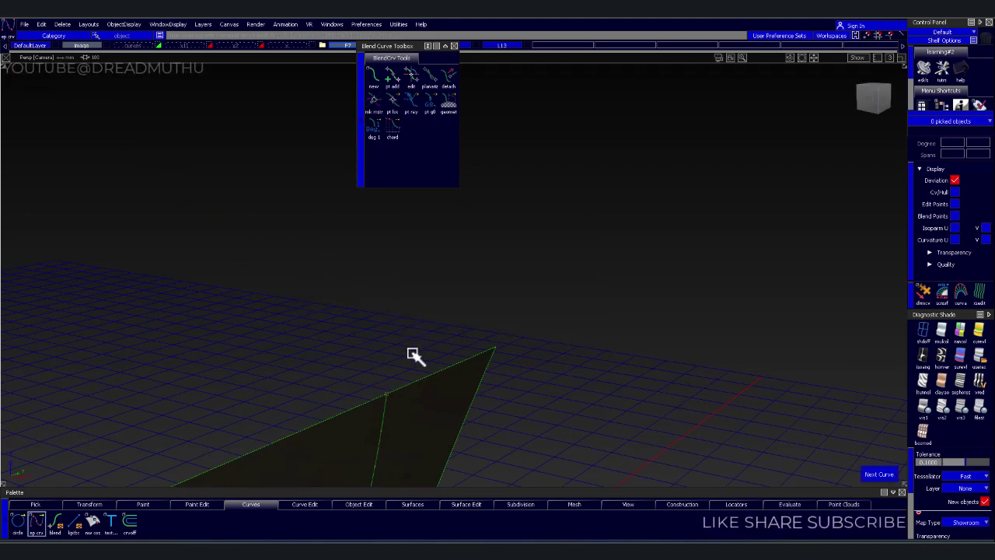
click(385, 408)
mouse_move(437, 289)
alt+shift+mouse_down()
mouse_move(388, 355)
mouse_move(379, 241)
mouse_move(344, 326)
mouse_move(260, 200)
alt+shift+mouse_up()
click(255, 208)
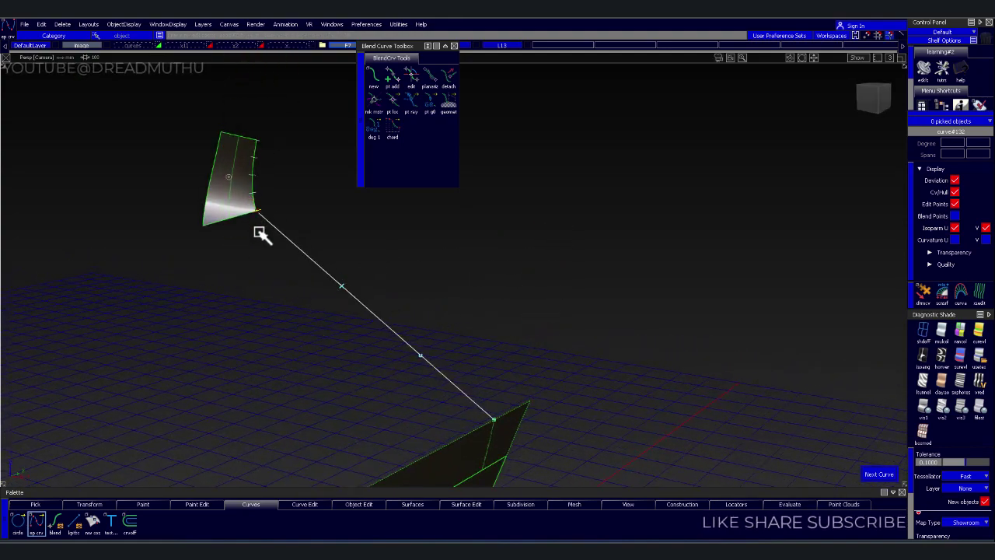
ctrl+shift+drag(310, 222, 344, 278)
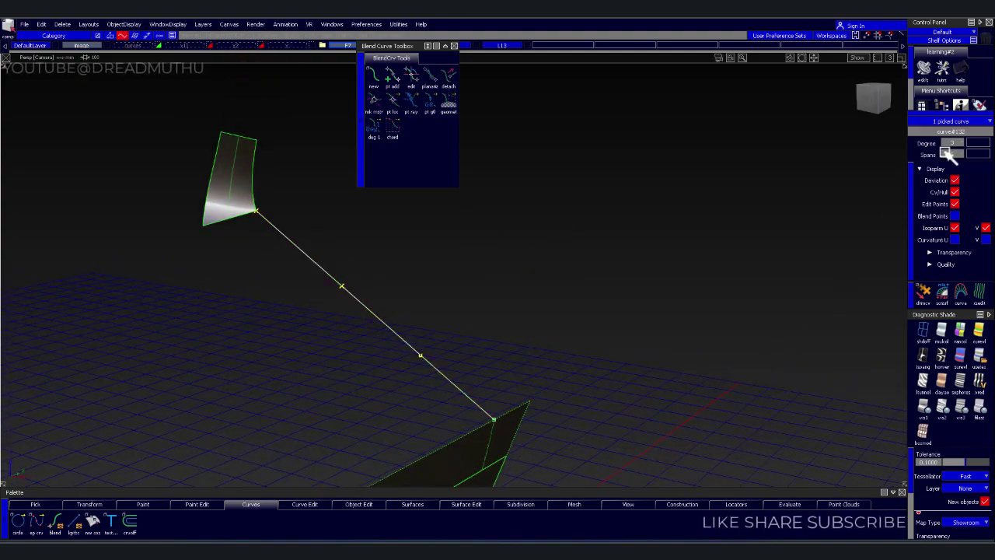
- Raise the curve to degree 5 and align its ends to the upper surface edge and panel edge
click(971, 146)
click(959, 217)
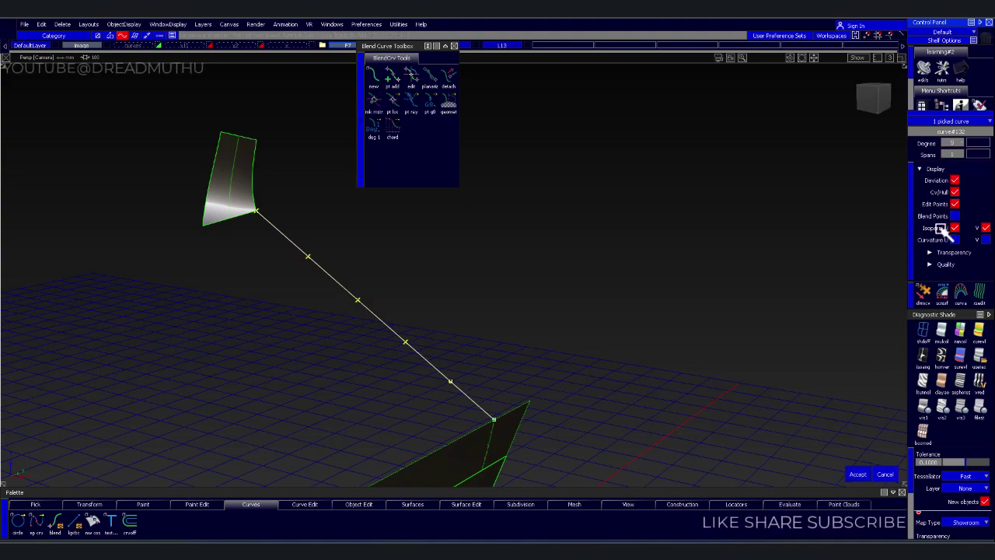
click(242, 213)
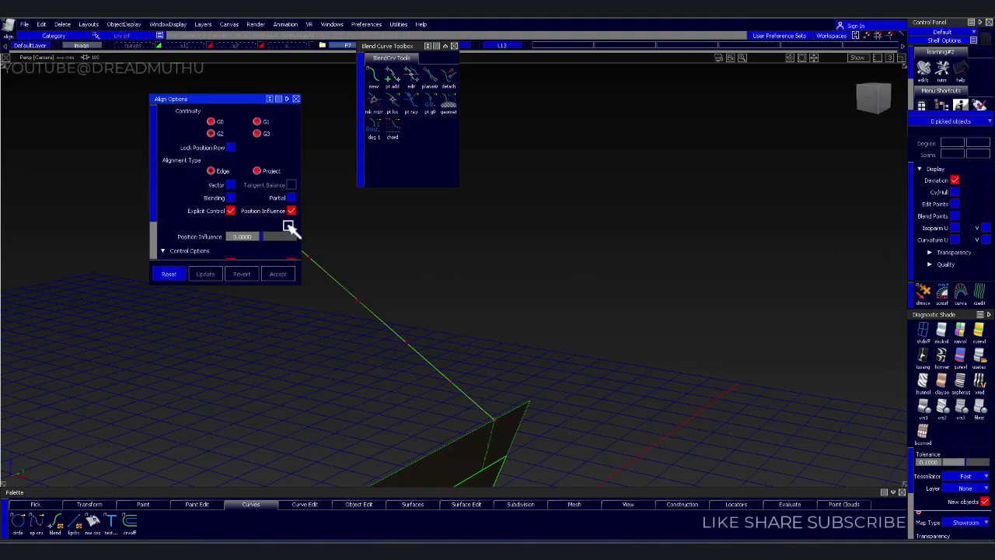
drag(215, 103, 114, 92)
click(267, 222)
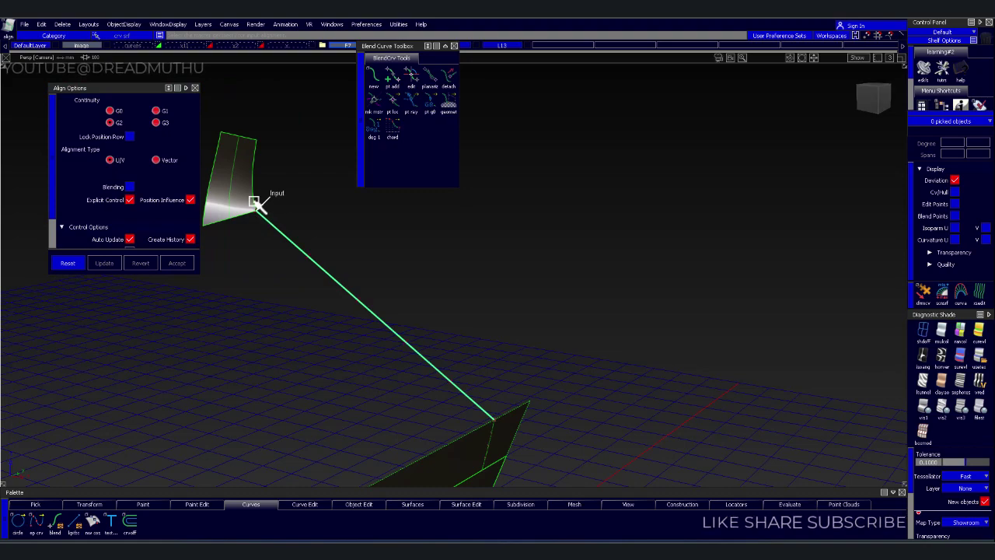
click(257, 205)
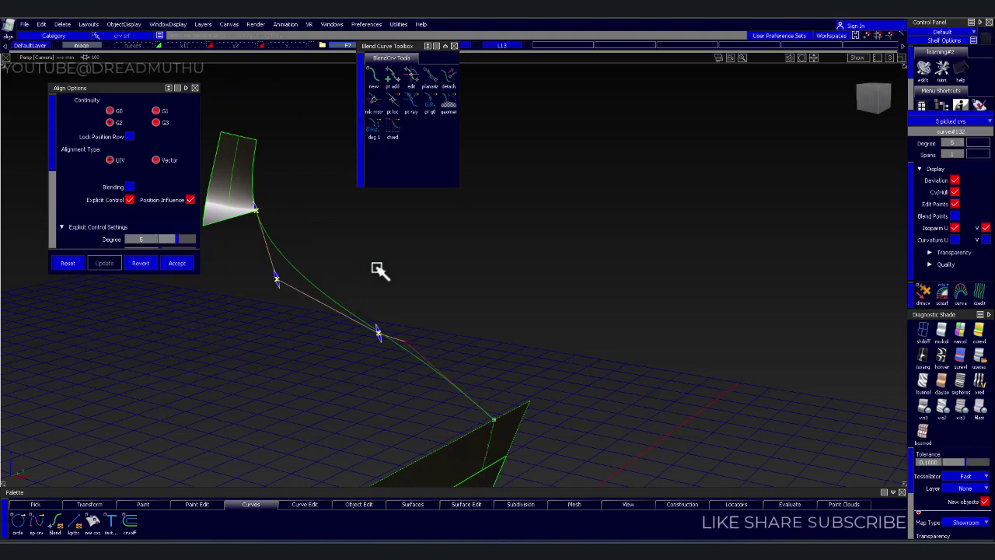
click(494, 429)
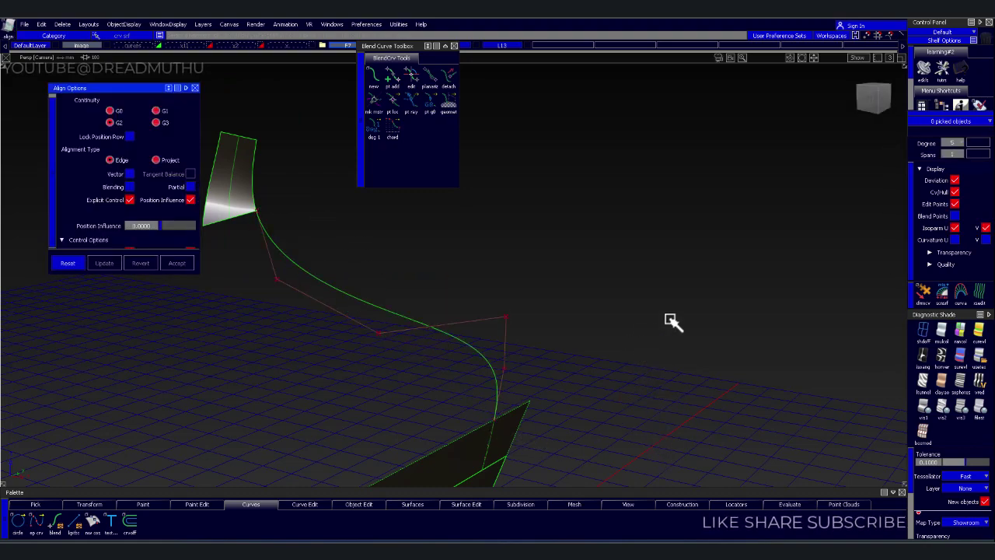
alt+shift+drag(668, 322, 472, 332)
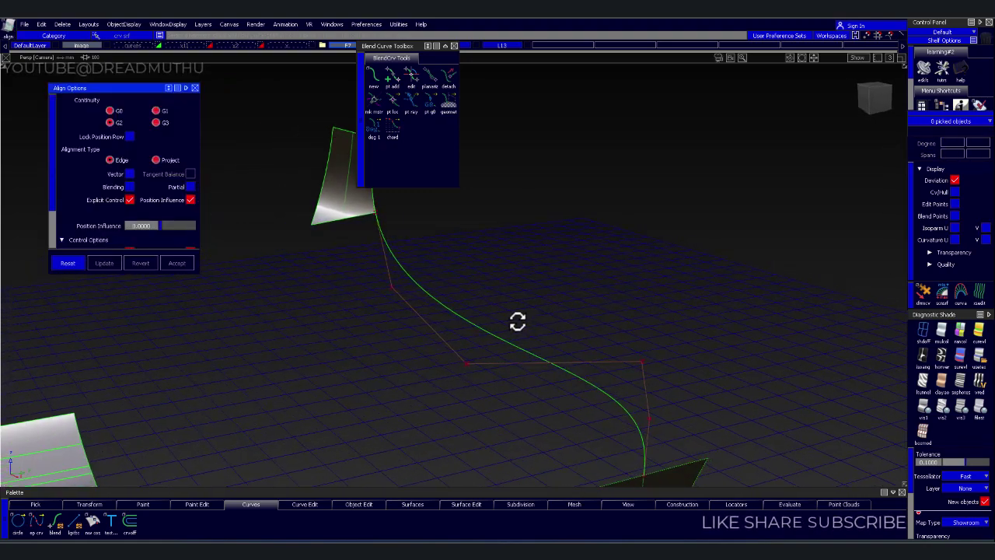
- Switch to the Left view, zoom onto the S-shaped panel edge, close Curve Fillet, and pick the curve to align
click(478, 325)
mouse_move(476, 324)
alt+shift+mouse_down()
mouse_move(422, 355)
mouse_move(241, 353)
mouse_move(288, 349)
mouse_move(278, 321)
mouse_move(153, 298)
mouse_move(154, 328)
mouse_move(350, 468)
mouse_move(730, 349)
alt+shift+mouse_up()
click(878, 105)
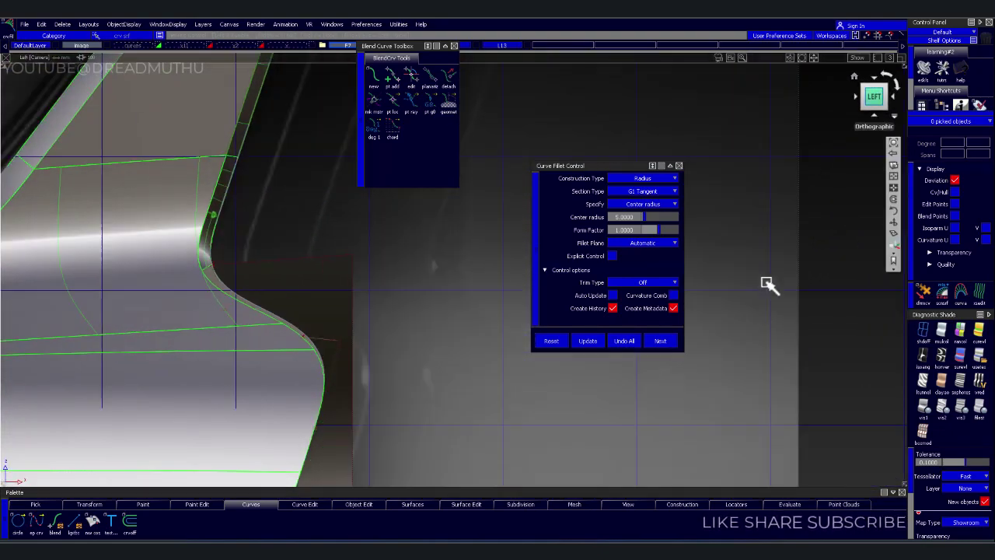
mouse_move(766, 285)
alt+shift+middle_down()
mouse_move(759, 318)
mouse_move(785, 315)
mouse_move(802, 355)
alt+shift+middle_up()
alt+shift+right_drag(803, 355, 509, 362)
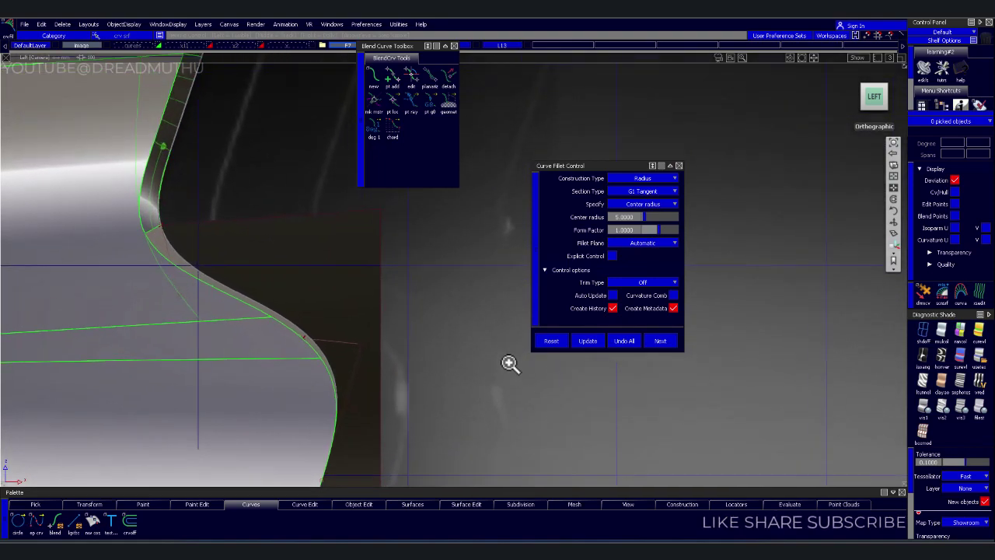
alt+shift+middle_drag(508, 362, 459, 349)
alt+shift+right_drag(459, 349, 473, 386)
alt+shift+middle_drag(472, 386, 482, 324)
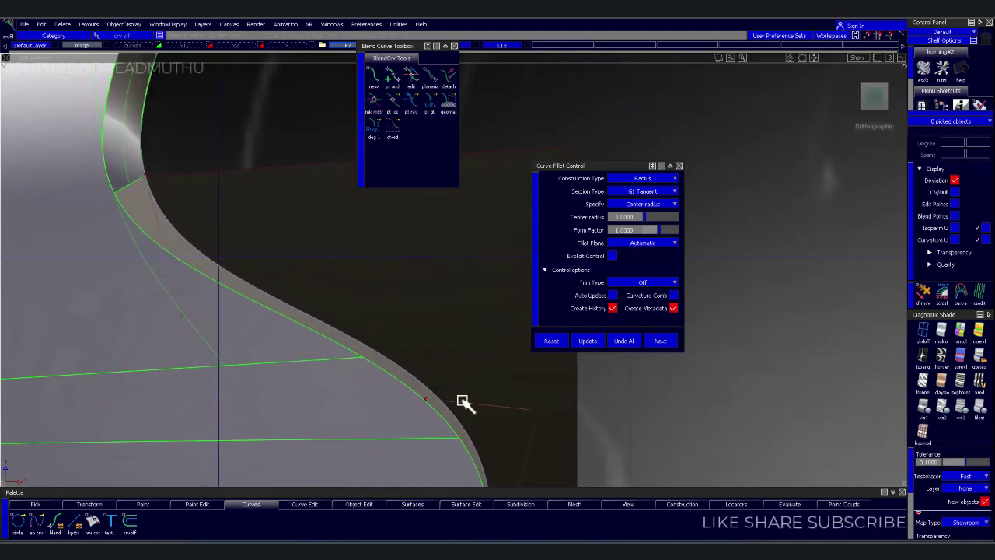
key(Escape)
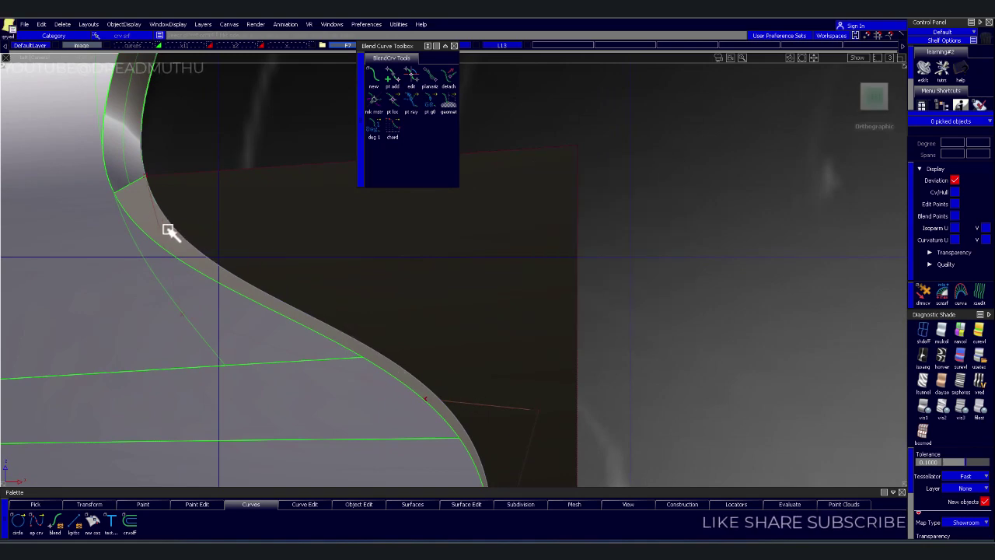
click(169, 235)
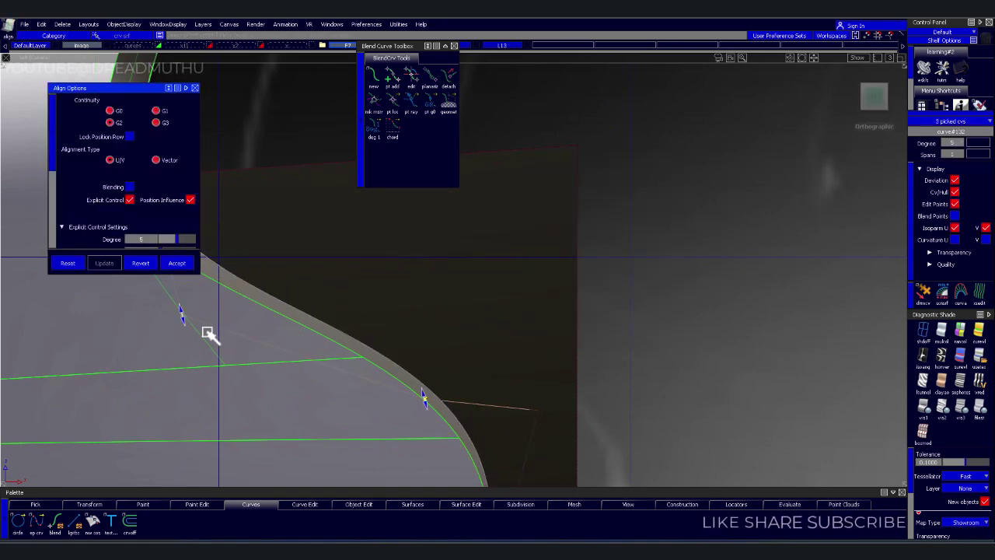
- Pick curve#32, turn shading off, and slide its blend end up the surface edge
click(177, 313)
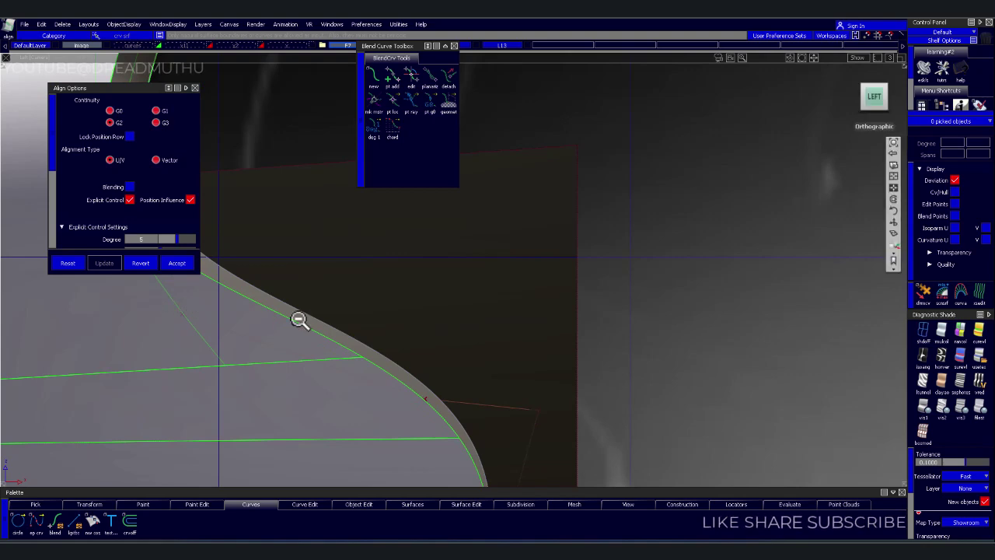
scroll(300, 322, down, 2)
scroll(458, 330, up, 1)
scroll(420, 318, up, 1)
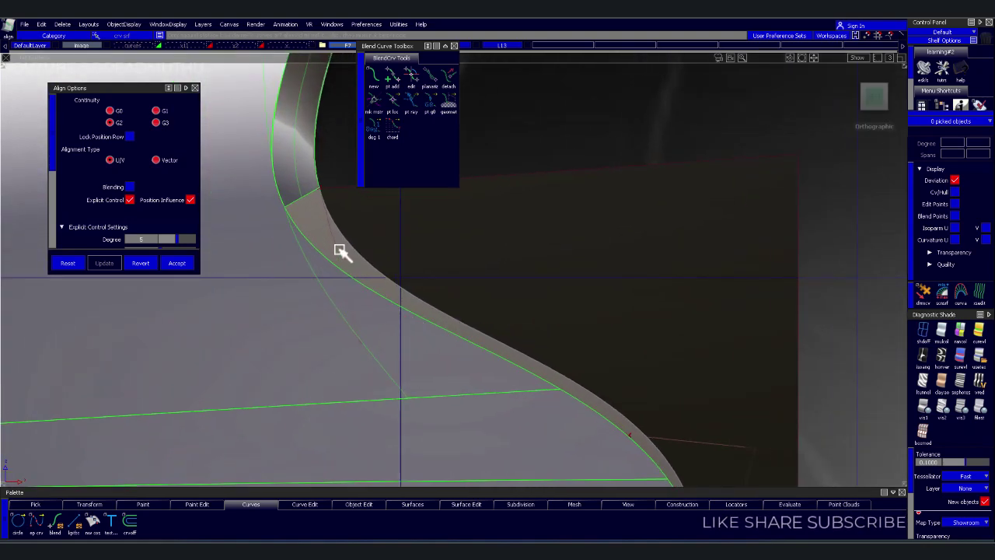
drag(337, 250, 353, 265)
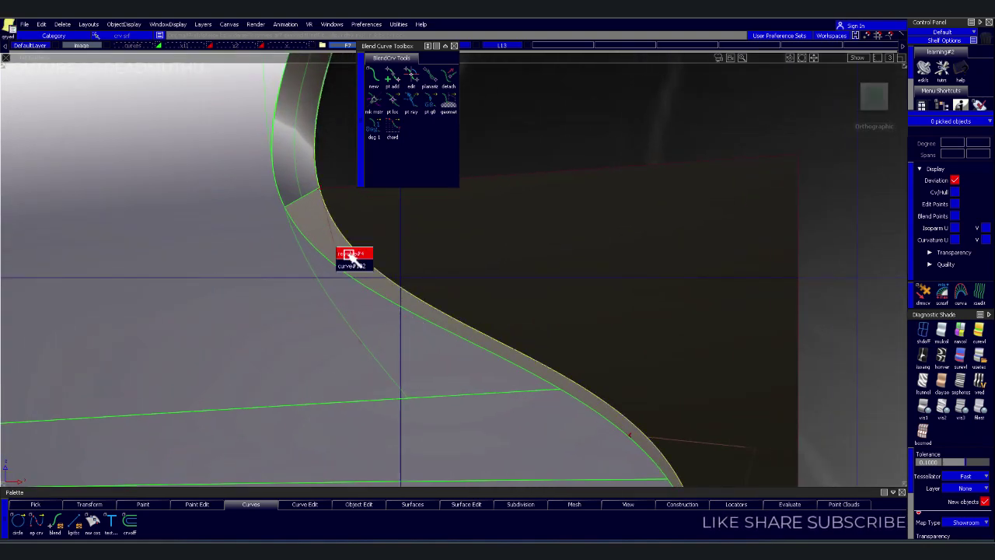
click(352, 265)
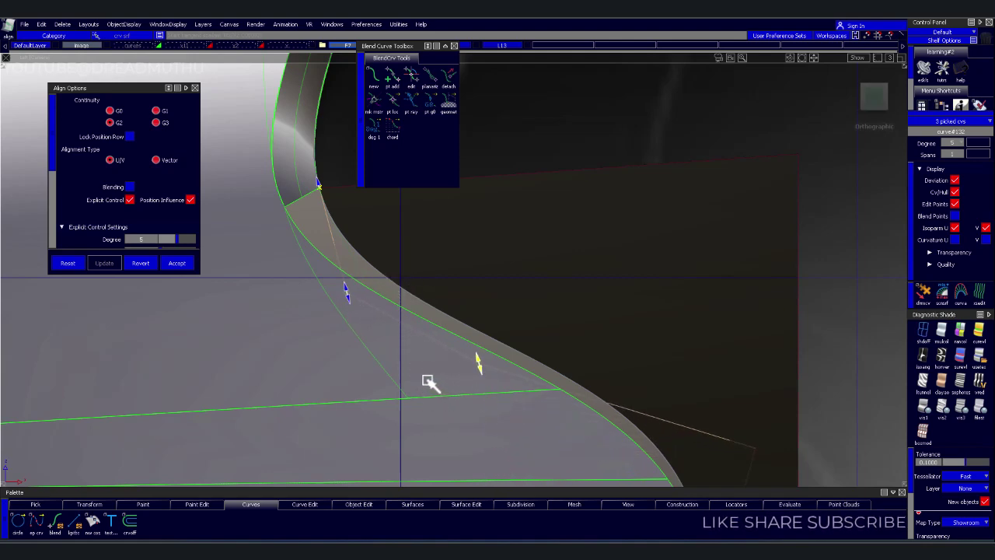
drag(436, 380, 446, 312)
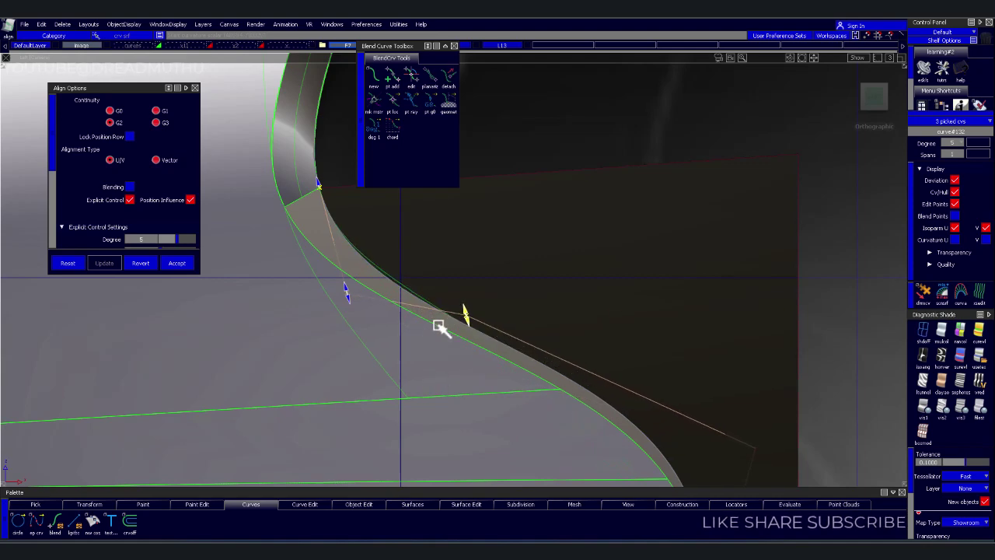
click(925, 330)
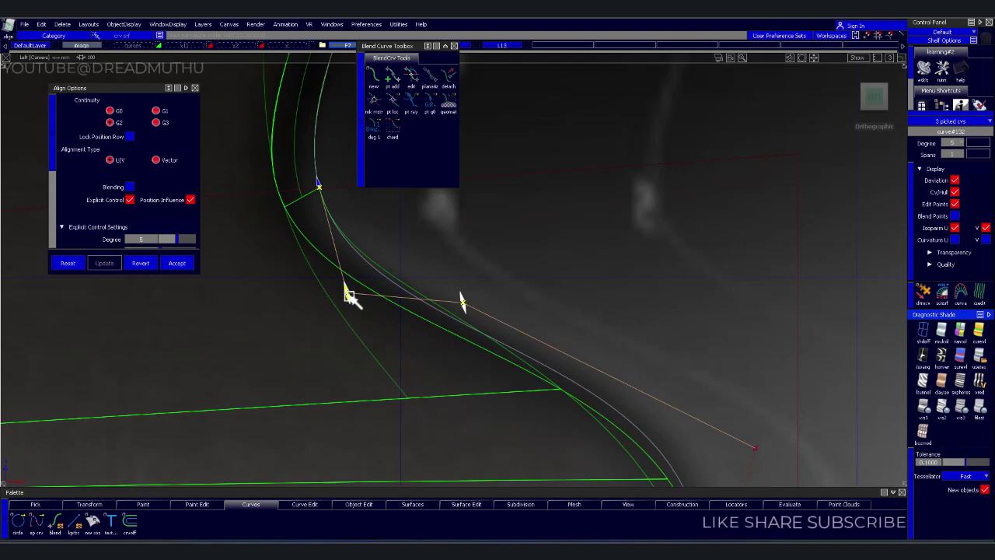
drag(350, 298, 337, 261)
drag(406, 323, 479, 253)
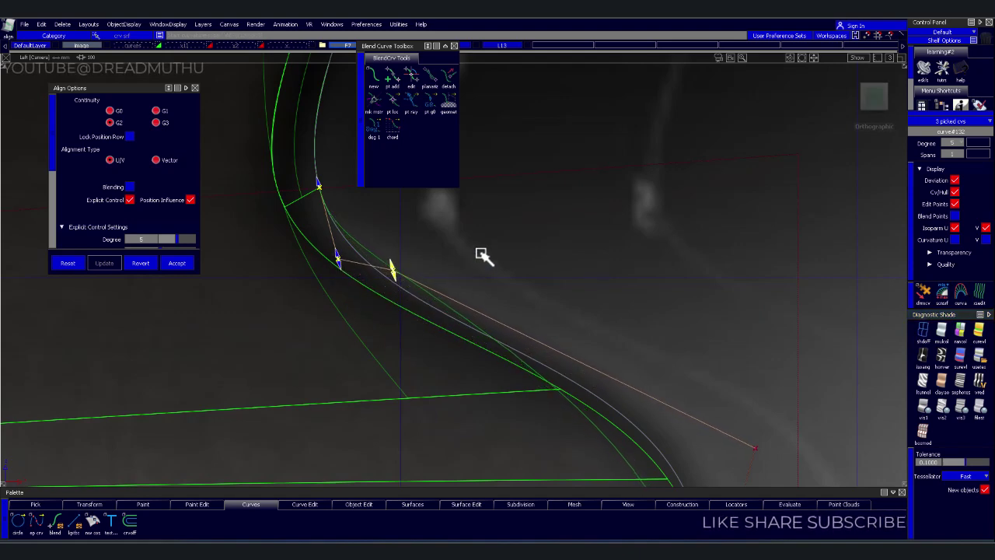
- Pick the next curve and pull its lower blend point up along the tangent
alt+shift+middle_drag(544, 306, 560, 333)
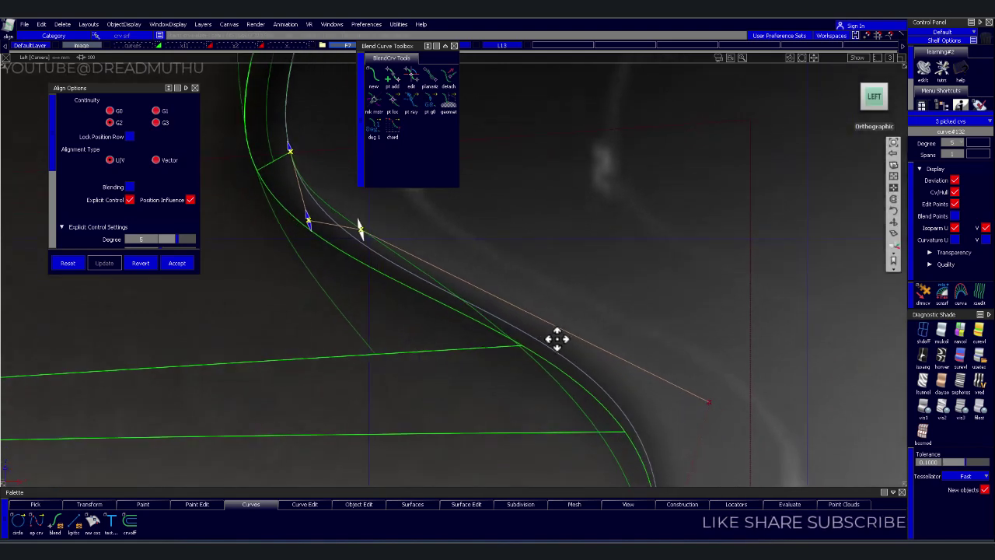
click(519, 375)
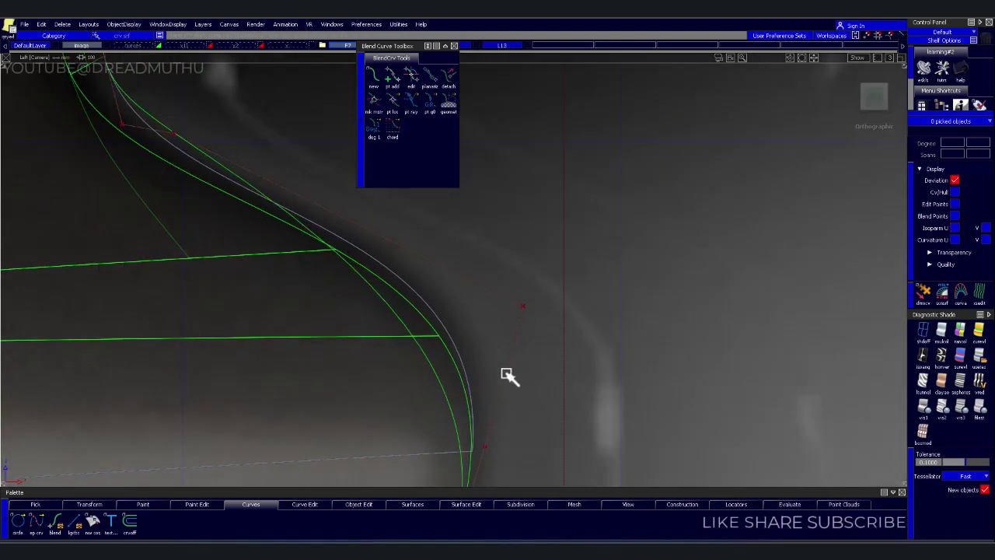
click(479, 442)
drag(487, 448, 524, 277)
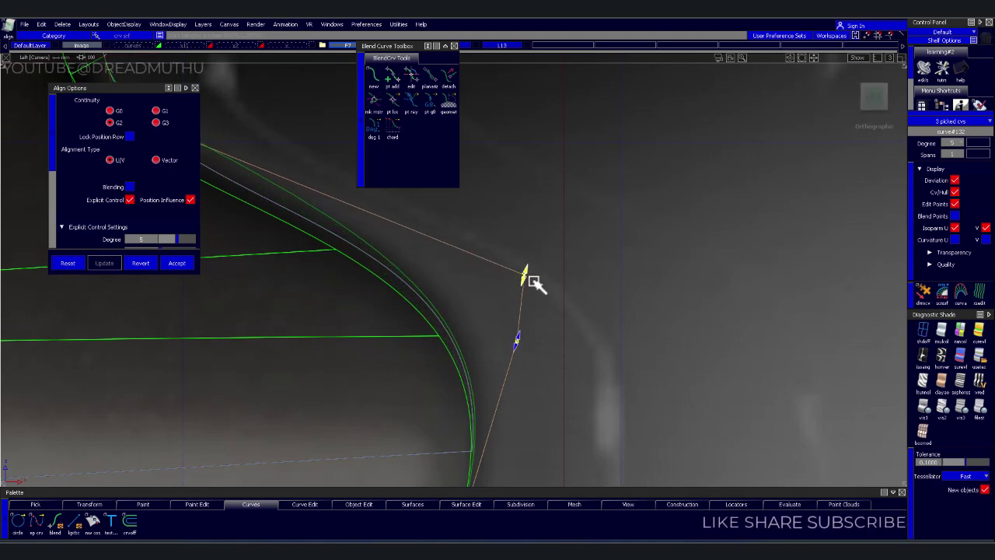
click(521, 337)
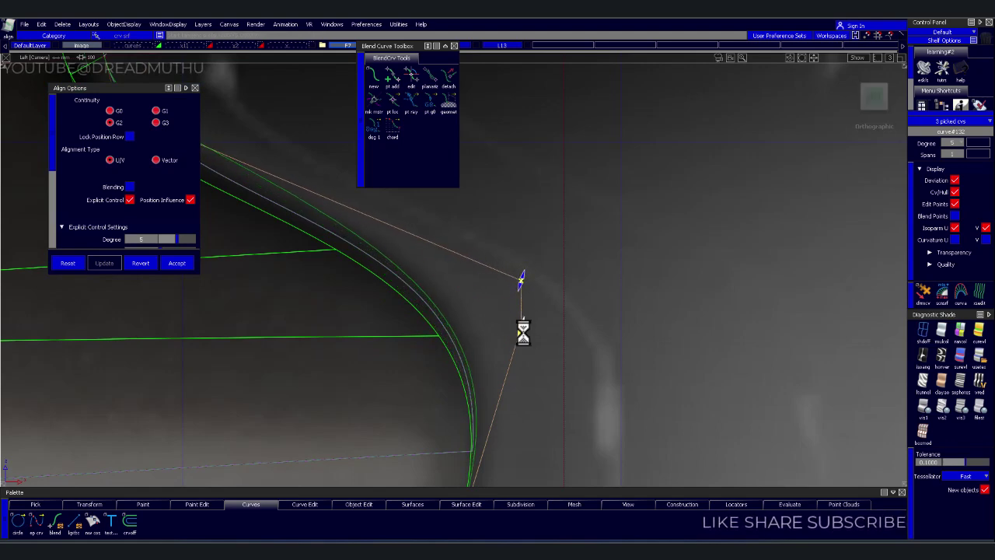
alt+shift+middle_drag(550, 332, 579, 344)
scroll(489, 304, up, 3)
mouse_move(488, 304)
alt+shift+middle_down()
mouse_move(466, 402)
mouse_move(451, 344)
alt+shift+middle_up()
- Pull another curve's blend point down to reshape it, then deselect the curves
click(325, 354)
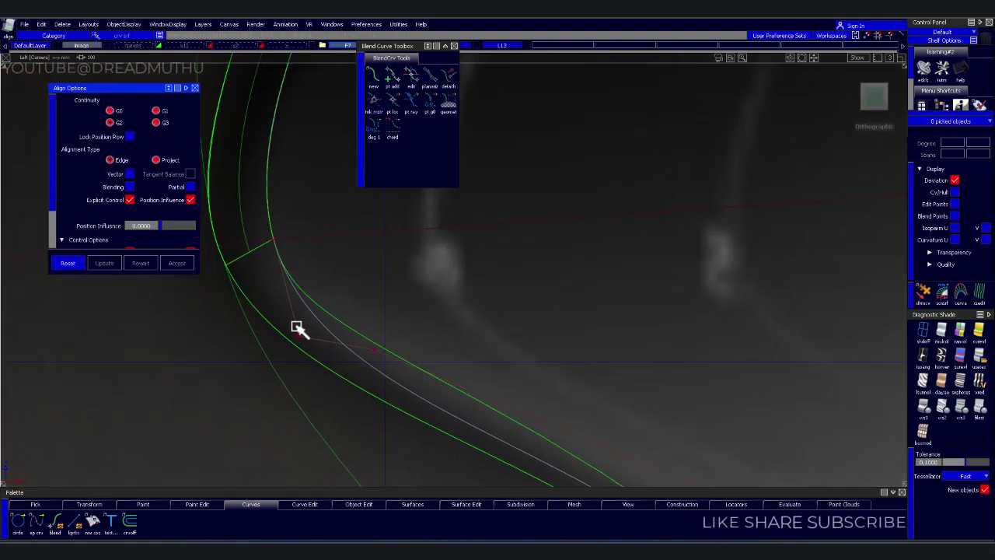
click(298, 329)
drag(379, 351, 422, 422)
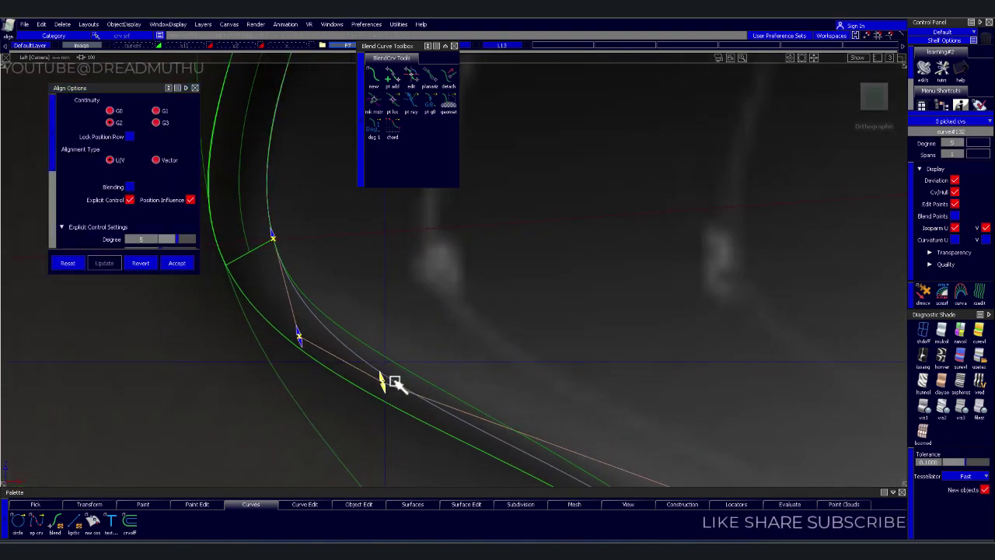
mouse_move(457, 386)
alt+shift+middle_down()
mouse_move(484, 322)
mouse_move(504, 350)
alt+shift+middle_up()
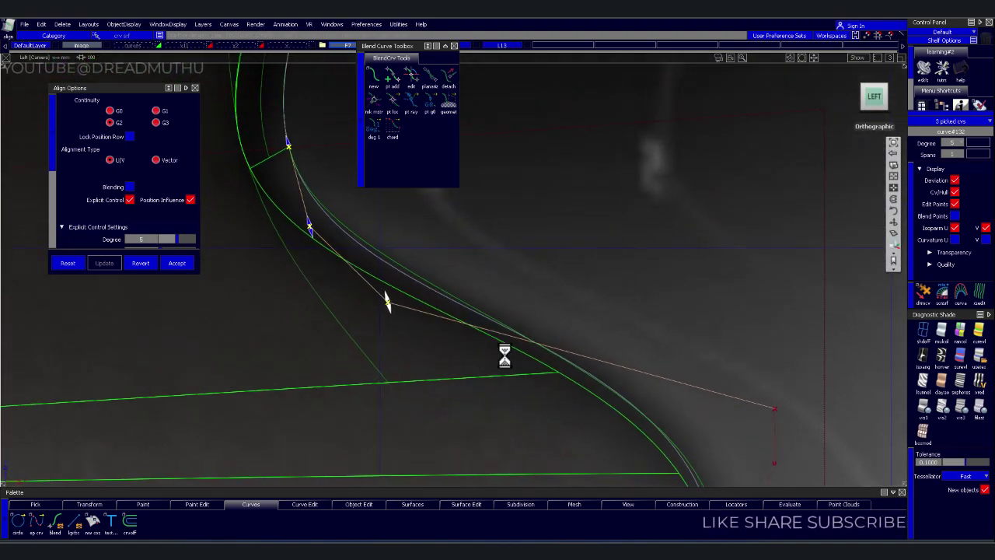
click(371, 282)
alt+shift+middle_drag(467, 248, 473, 282)
mouse_move(589, 261)
alt+shift+middle_down()
mouse_move(578, 314)
mouse_move(581, 269)
alt+shift+middle_up()
ctrl+shift+drag(585, 269, 591, 233)
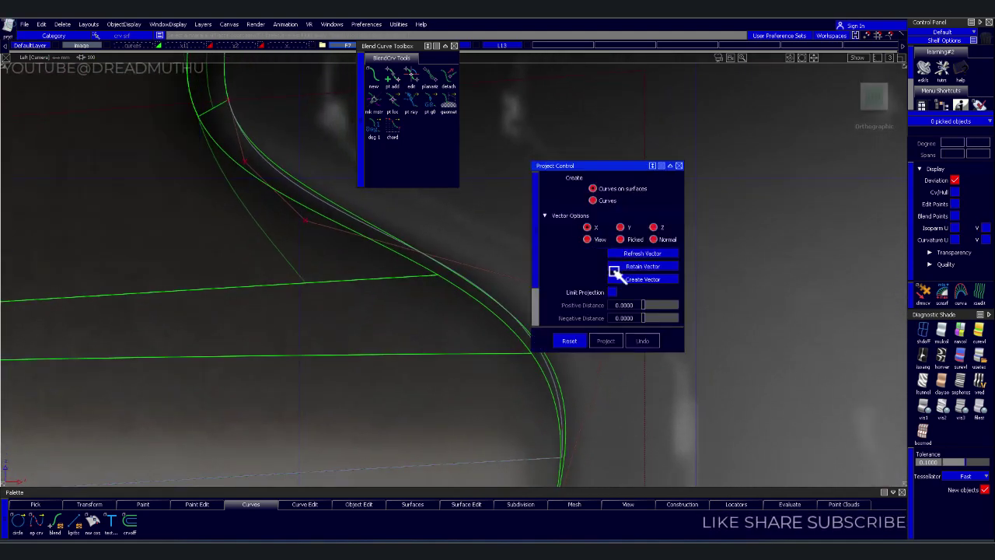
- Project the curve onto surface square#51, inspect the result in 3D, then delete it
click(448, 219)
click(493, 261)
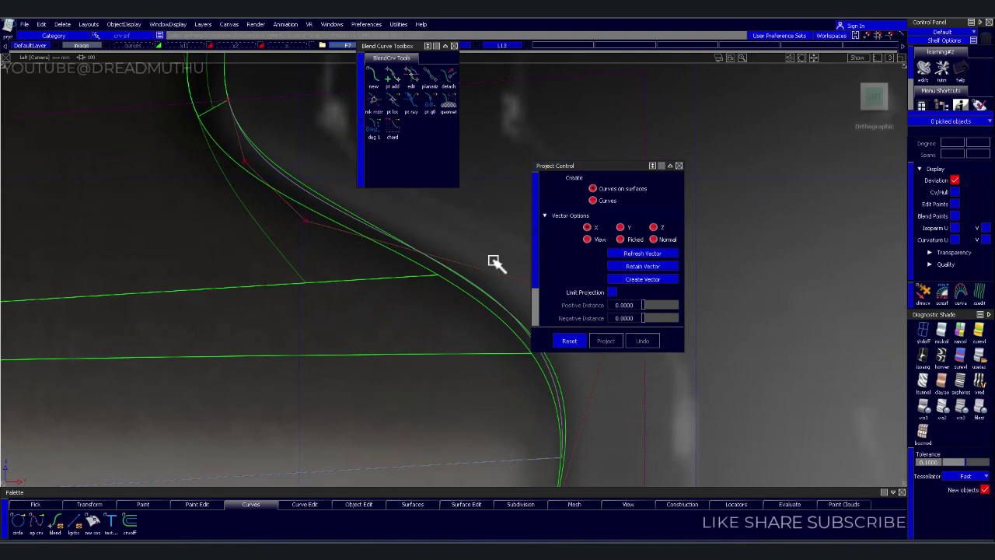
click(504, 287)
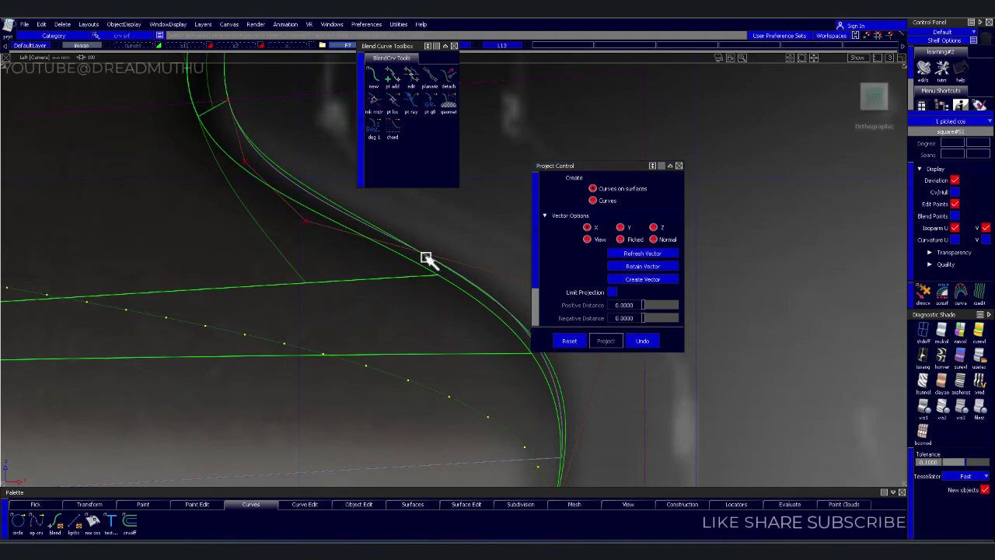
mouse_move(426, 259)
alt+shift+right_down()
mouse_move(340, 291)
mouse_move(384, 271)
alt+shift+right_up()
alt+shift+middle_drag(384, 271, 269, 270)
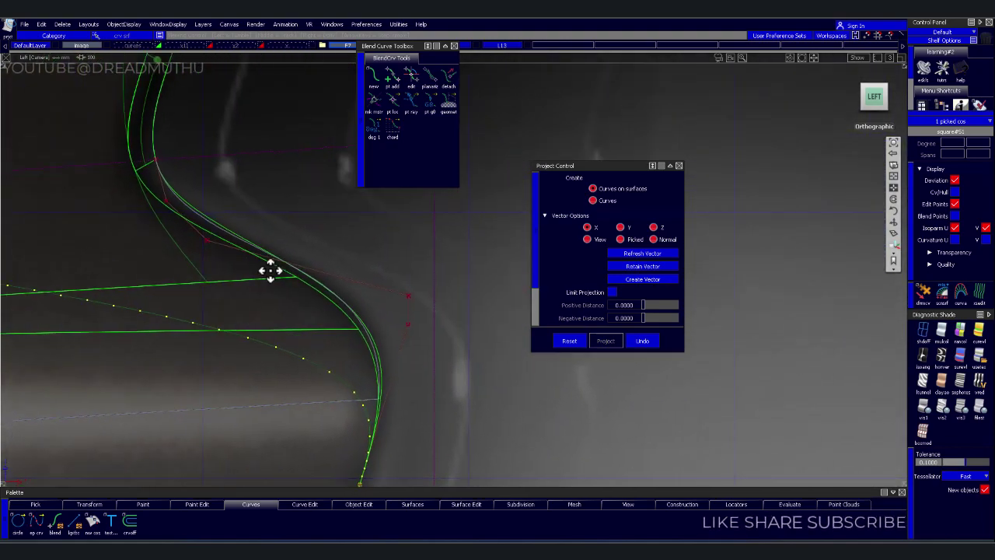
click(373, 240)
alt+shift+middle_drag(515, 259, 464, 298)
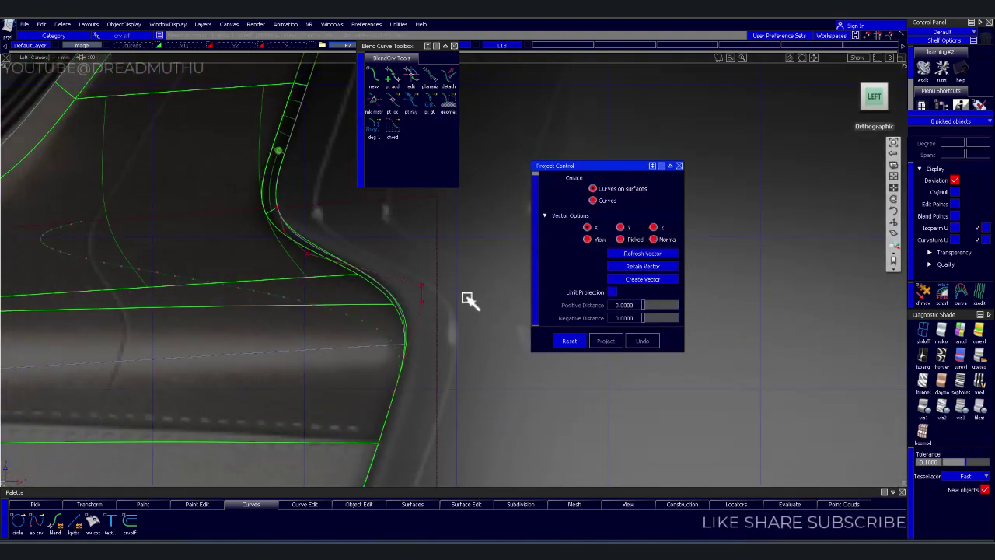
mouse_move(469, 300)
alt+shift+mouse_down()
mouse_move(304, 313)
mouse_move(147, 298)
mouse_move(7, 302)
mouse_move(2, 339)
mouse_move(378, 396)
mouse_move(396, 366)
mouse_move(378, 290)
mouse_move(355, 284)
mouse_move(378, 291)
mouse_move(433, 360)
mouse_move(443, 326)
alt+shift+mouse_up()
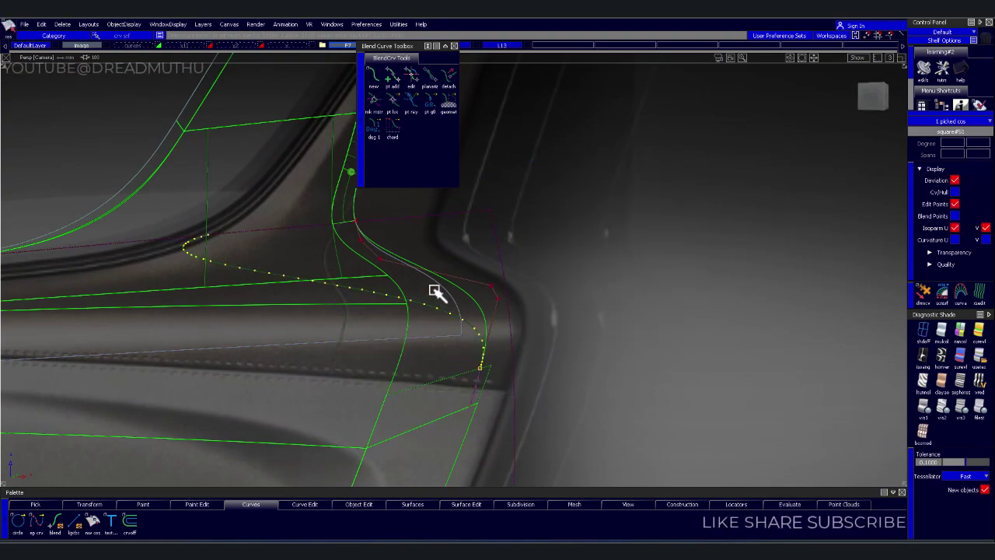
key(Delete)
key(Return)
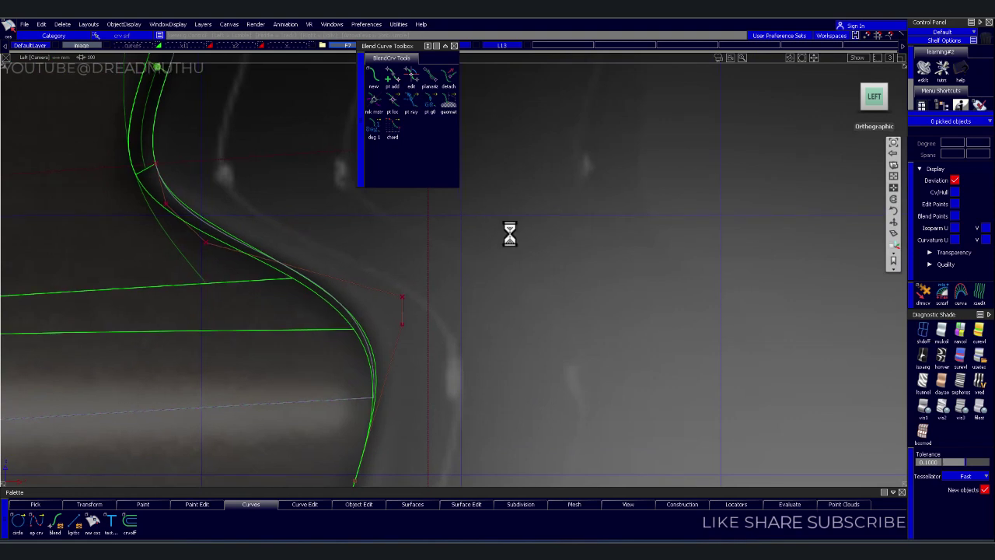
- Back in the Left view, project onto the surface again, delete that result, and pick the projected curve
ctrl+shift+drag(573, 408, 570, 347)
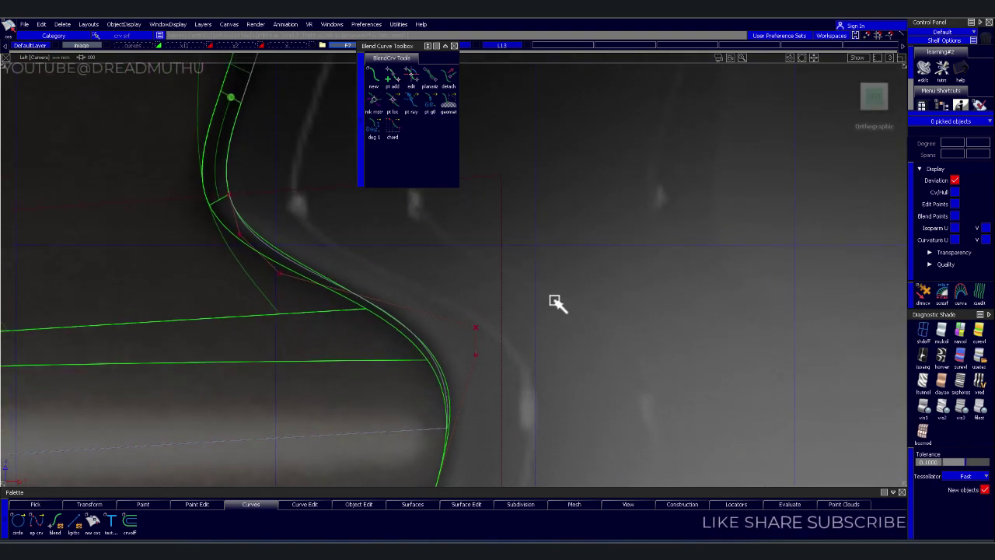
click(503, 254)
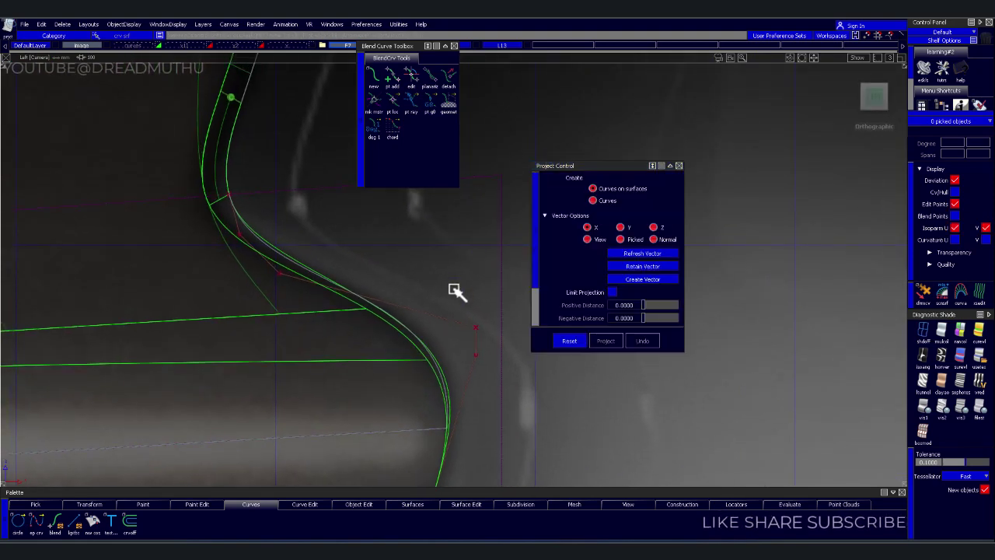
click(471, 338)
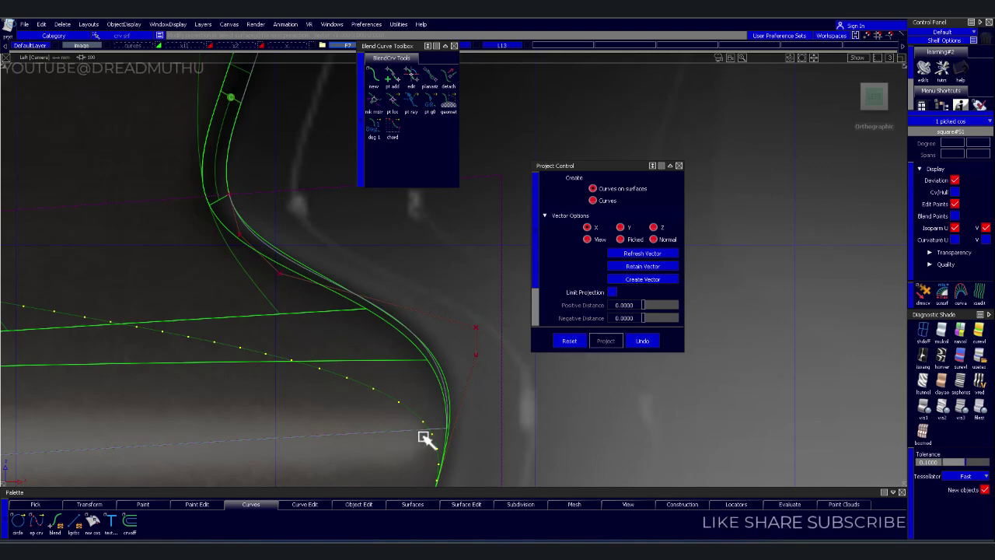
key(Delete)
key(Return)
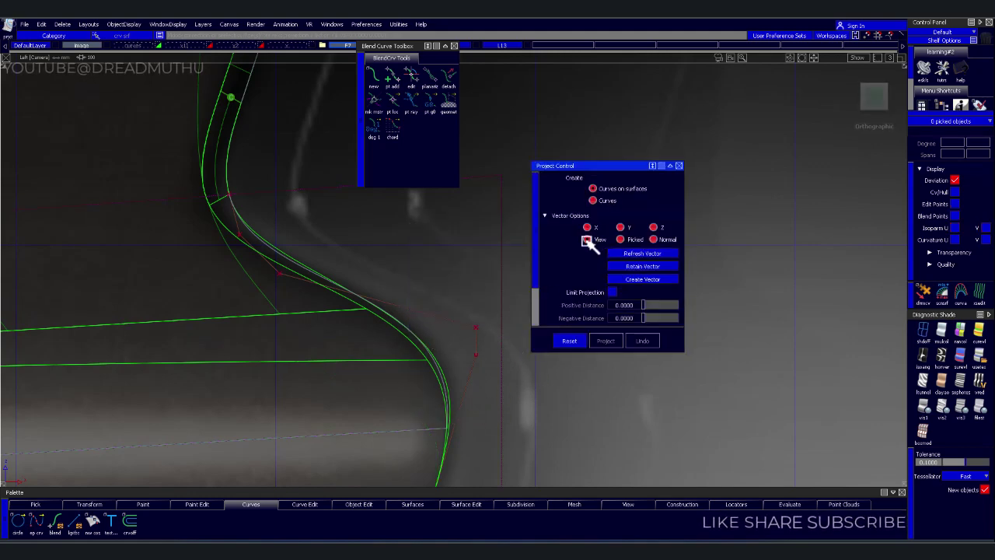
click(464, 335)
- Tumble around the door panel in perspective to check the projected curve
click(517, 346)
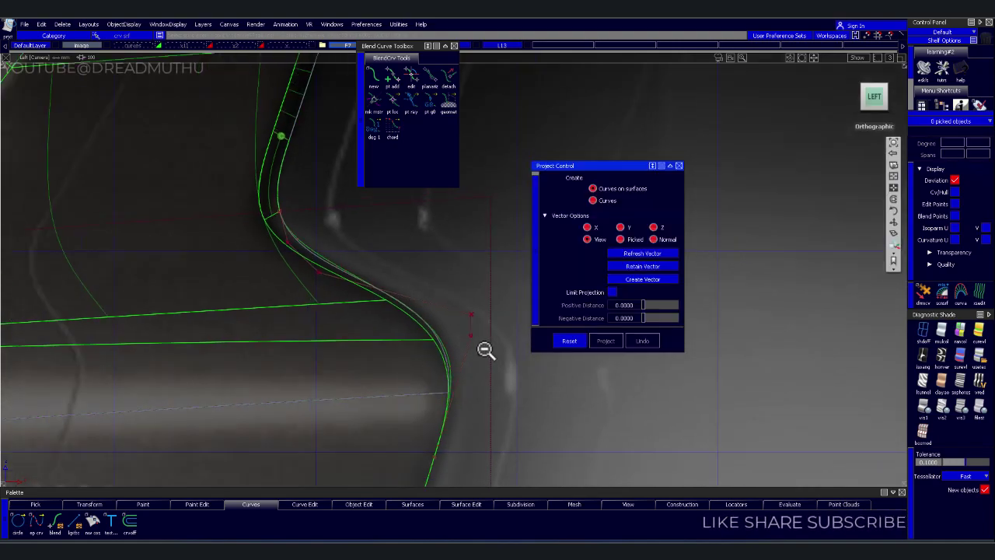
mouse_move(485, 349)
alt+shift+mouse_down()
mouse_move(322, 373)
mouse_move(274, 391)
mouse_move(346, 391)
alt+shift+mouse_up()
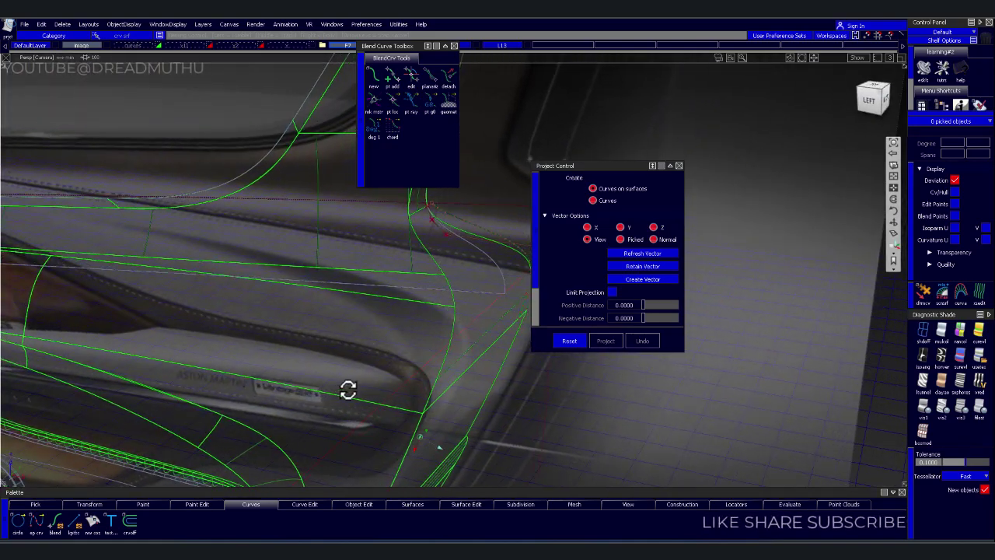
alt+shift+right_drag(347, 391, 384, 363)
alt+shift+middle_drag(384, 363, 231, 376)
mouse_move(231, 375)
alt+shift+mouse_down()
mouse_move(263, 346)
mouse_move(362, 309)
mouse_move(133, 291)
mouse_move(195, 288)
alt+shift+mouse_up()
alt+shift+right_drag(195, 287, 240, 293)
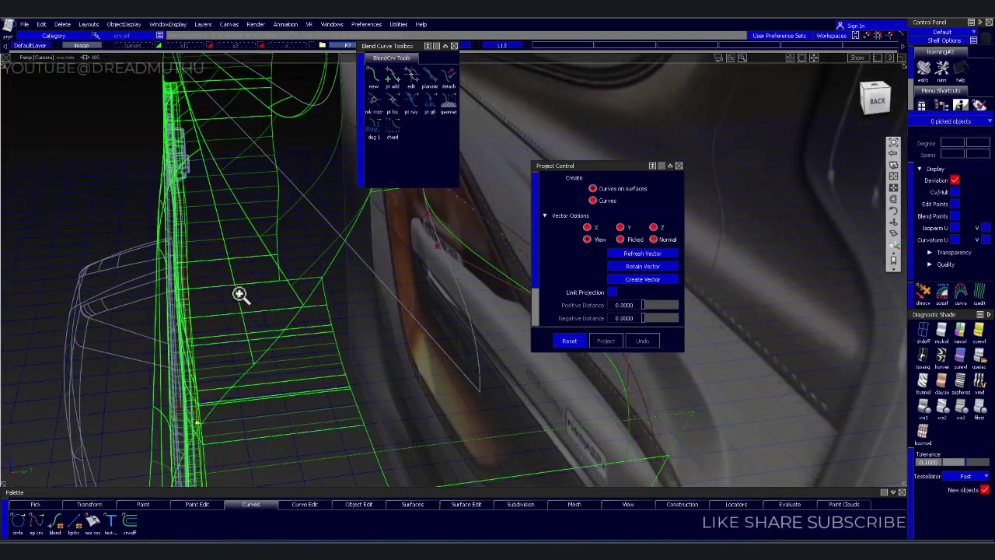
alt+shift+middle_drag(240, 293, 334, 288)
mouse_move(334, 289)
alt+shift+mouse_down()
mouse_move(228, 334)
mouse_move(262, 328)
alt+shift+mouse_up()
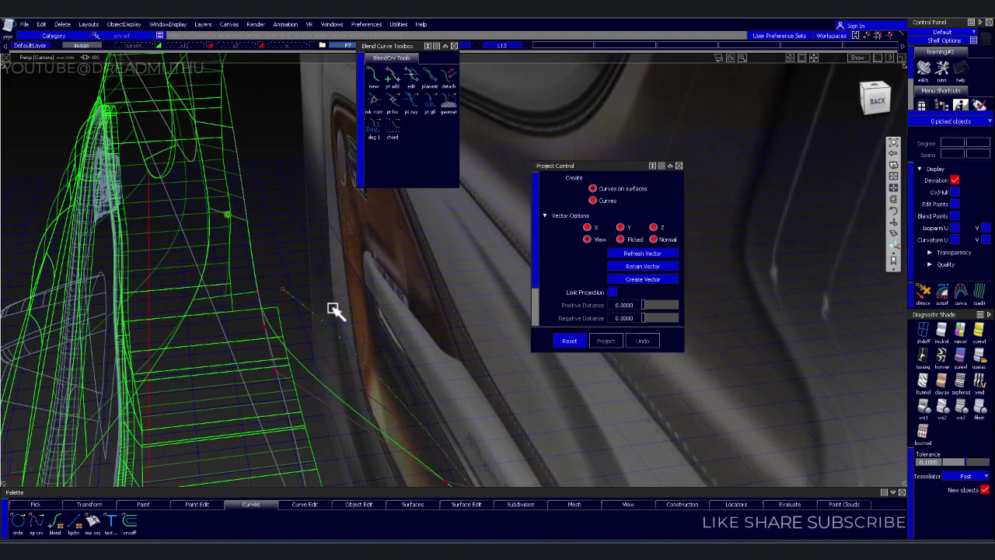
mouse_move(334, 309)
alt+shift+right_down()
mouse_move(335, 298)
mouse_move(295, 267)
alt+shift+right_up()
mouse_move(296, 267)
alt+shift+mouse_down()
mouse_move(344, 235)
mouse_move(349, 255)
mouse_move(401, 282)
mouse_move(406, 305)
alt+shift+mouse_up()
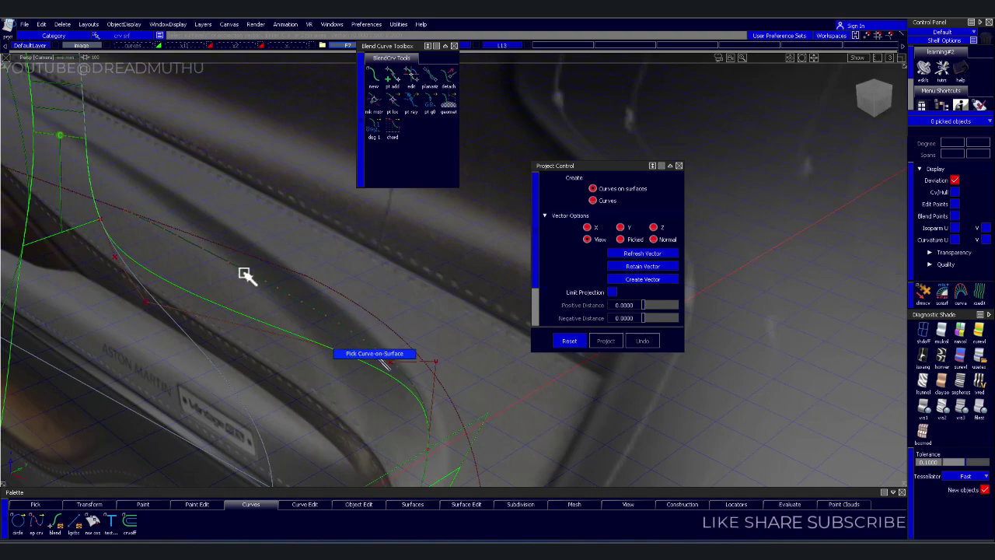
- Exit Project, deselect the new curve-on-surface, and pick the surfaces around the gap
key(Escape)
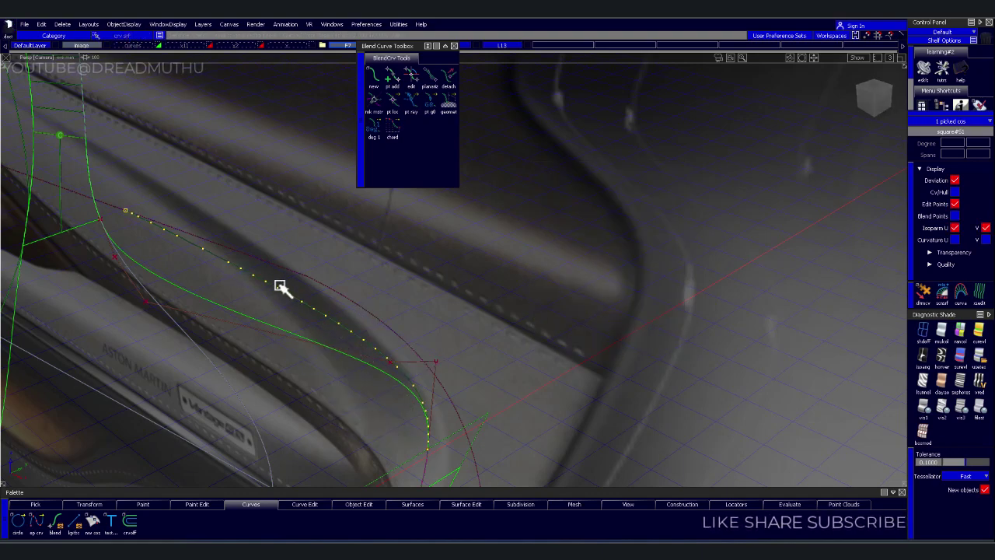
click(359, 312)
mouse_move(382, 288)
alt+shift+mouse_down()
mouse_move(184, 226)
mouse_move(153, 226)
mouse_move(146, 246)
mouse_move(242, 306)
mouse_move(381, 333)
alt+shift+mouse_up()
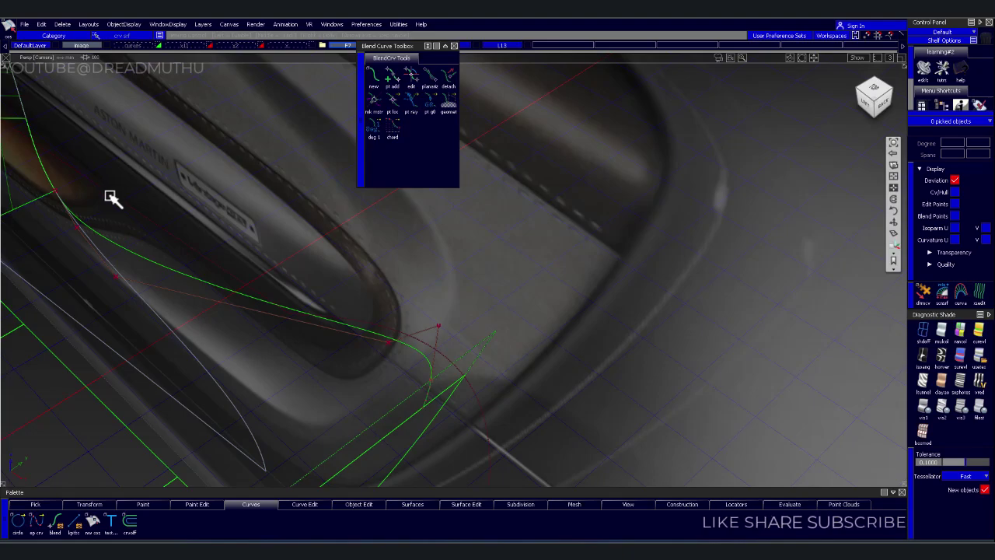
mouse_move(251, 246)
alt+shift+mouse_down()
mouse_move(256, 318)
mouse_move(291, 271)
mouse_move(206, 202)
mouse_move(188, 196)
mouse_move(178, 231)
mouse_move(104, 225)
mouse_move(89, 272)
mouse_move(81, 226)
mouse_move(133, 229)
mouse_move(198, 262)
mouse_move(254, 251)
mouse_move(177, 221)
mouse_move(115, 176)
mouse_move(293, 226)
mouse_move(311, 253)
alt+shift+mouse_up()
mouse_move(362, 351)
alt+shift+mouse_down()
mouse_move(329, 331)
mouse_move(318, 302)
alt+shift+mouse_up()
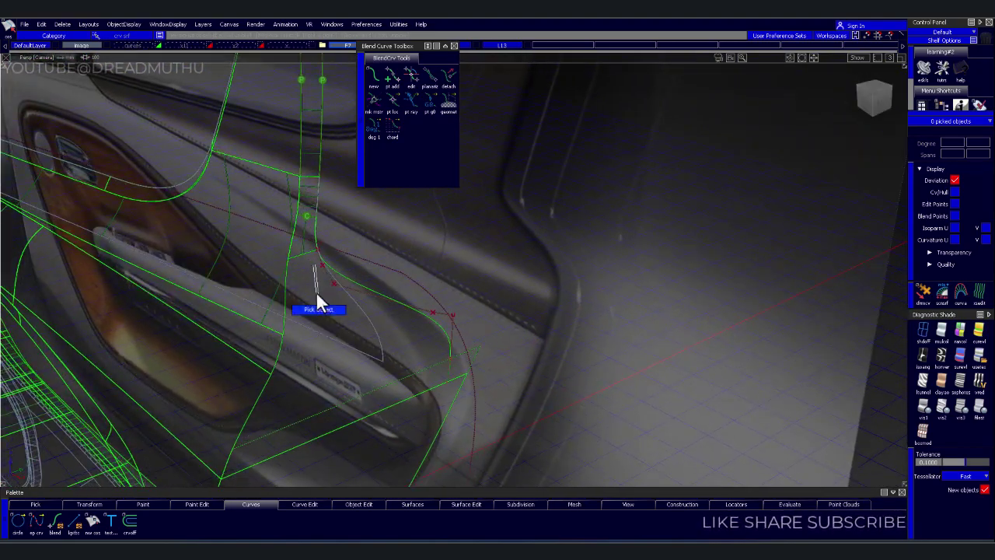
click(298, 247)
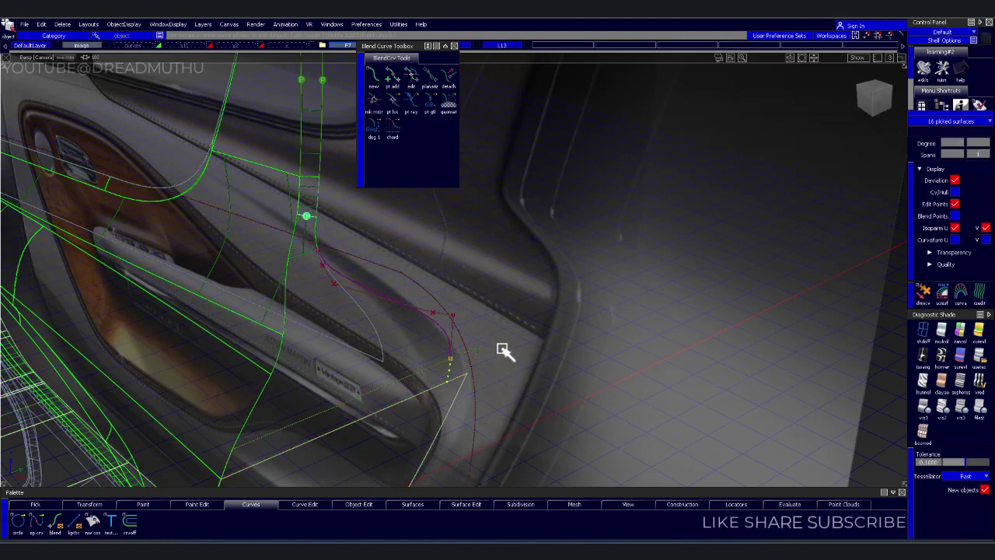
- Isolate the picked trim panel surfaces with Ctrl+H and orbit to view both sides of the gap
key(ctrl+h)
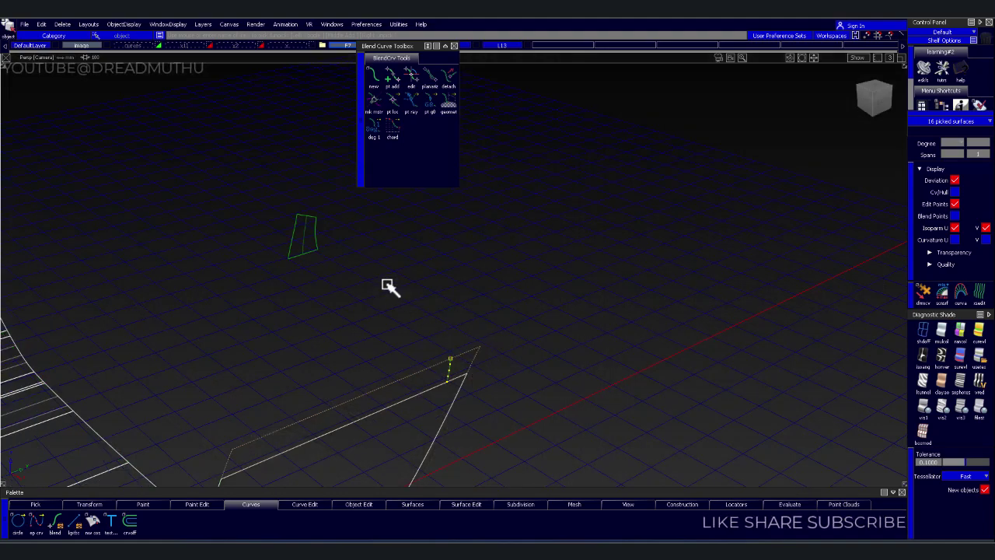
alt+shift+middle_drag(369, 337, 461, 295)
mouse_move(462, 295)
alt+shift+mouse_down()
mouse_move(480, 271)
mouse_move(429, 302)
mouse_move(435, 313)
alt+shift+mouse_up()
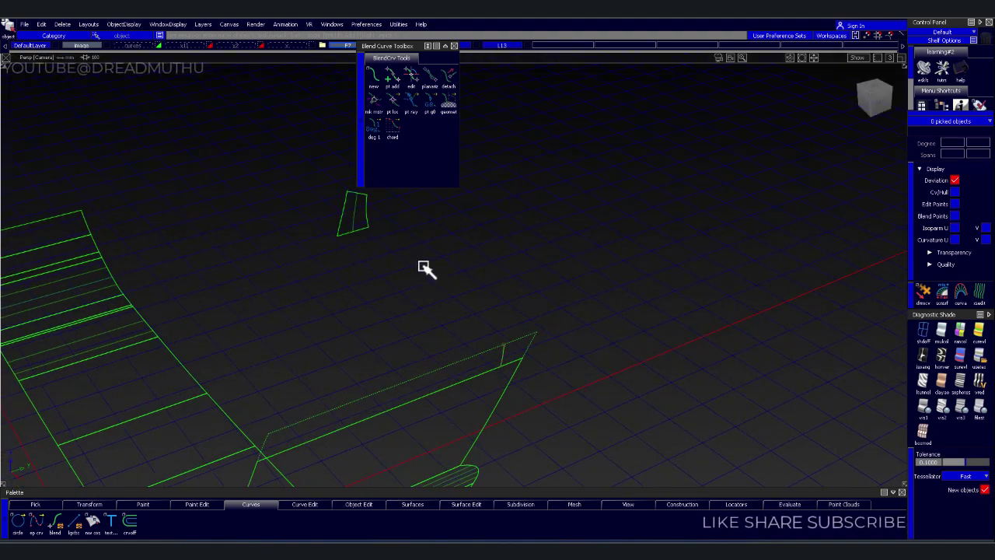
click(393, 505)
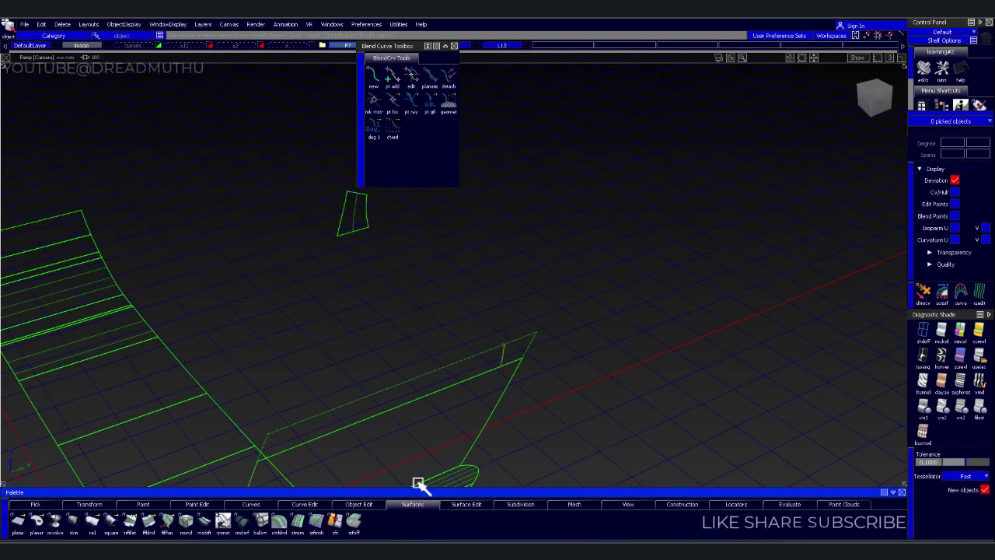
- Create a G2 Curvature freeform blend from the upper panel edge to the lower trim edge, then pick the old blend curve
click(148, 523)
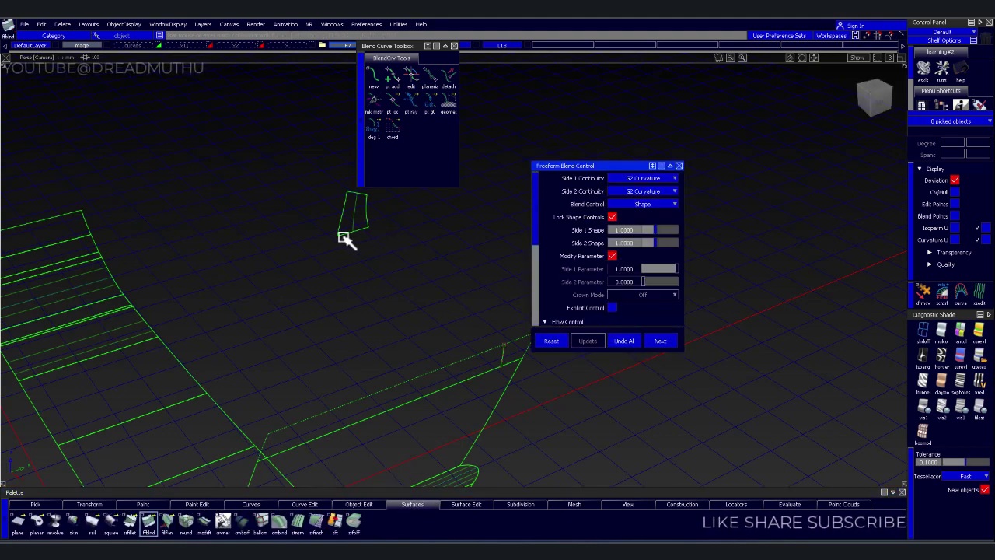
click(415, 379)
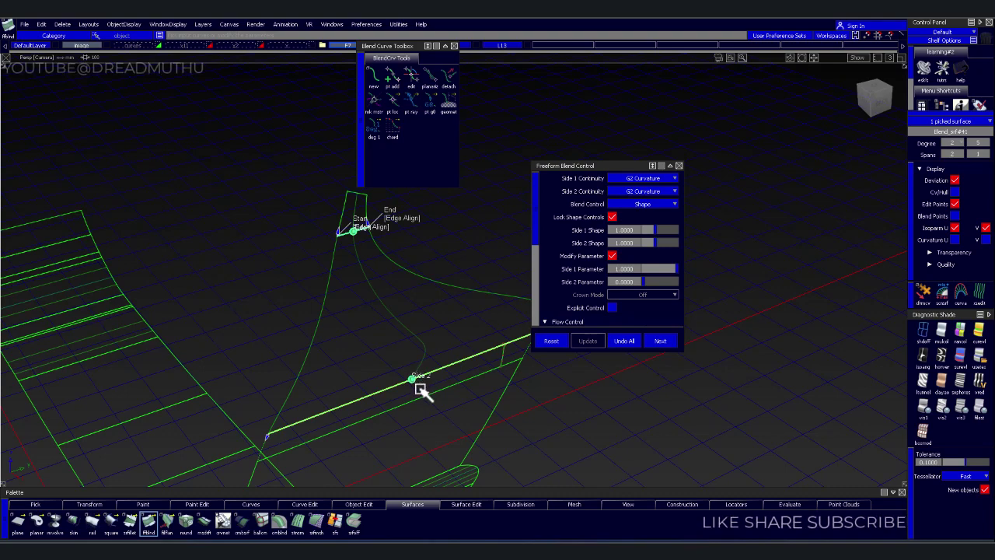
alt+shift+drag(572, 433, 482, 353)
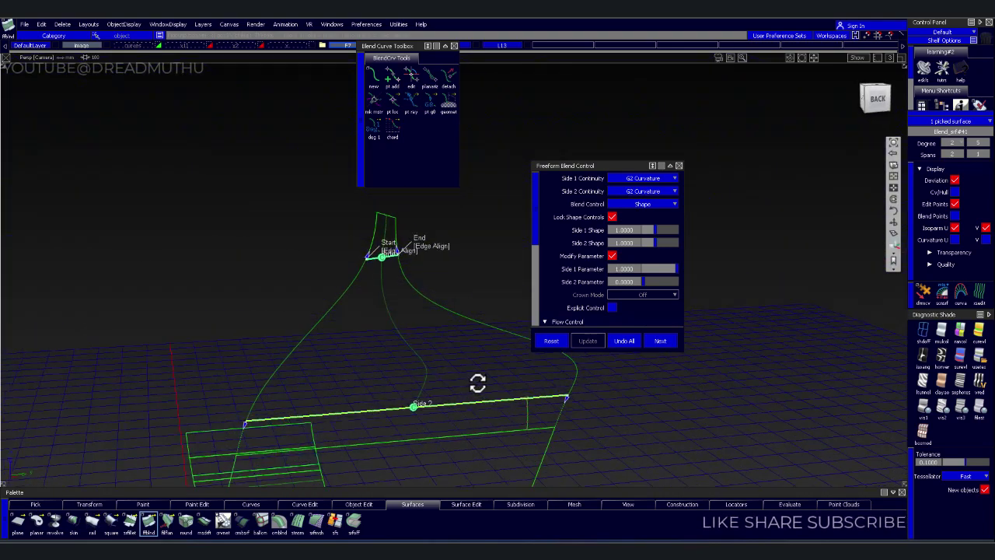
click(612, 451)
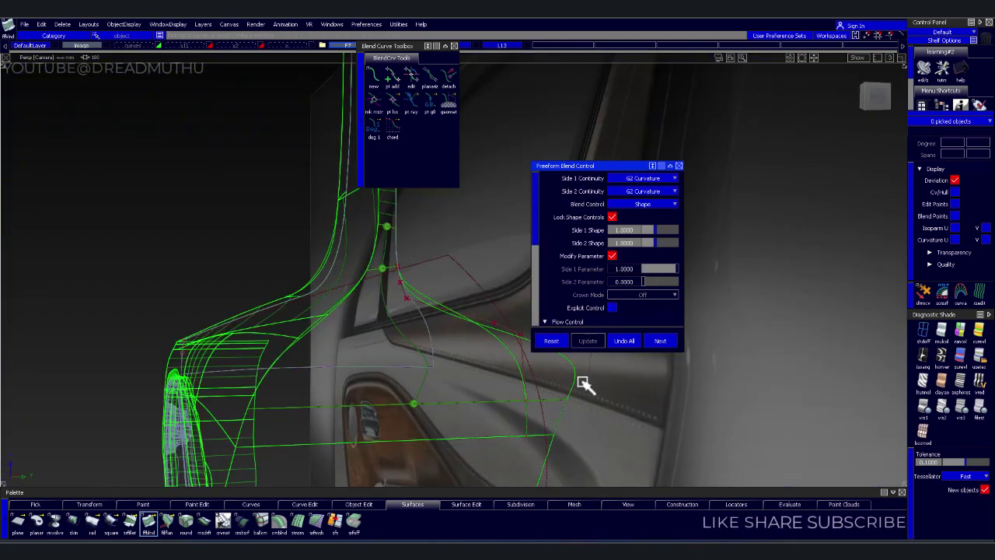
alt+shift+drag(585, 384, 473, 337)
click(503, 348)
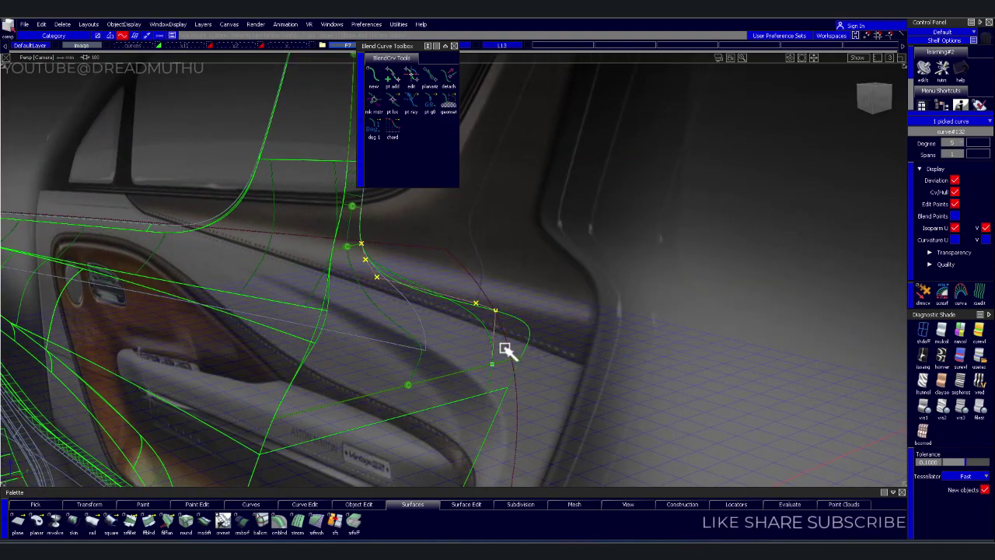
- Delete the old blend curve together with its construction history
key(Delete)
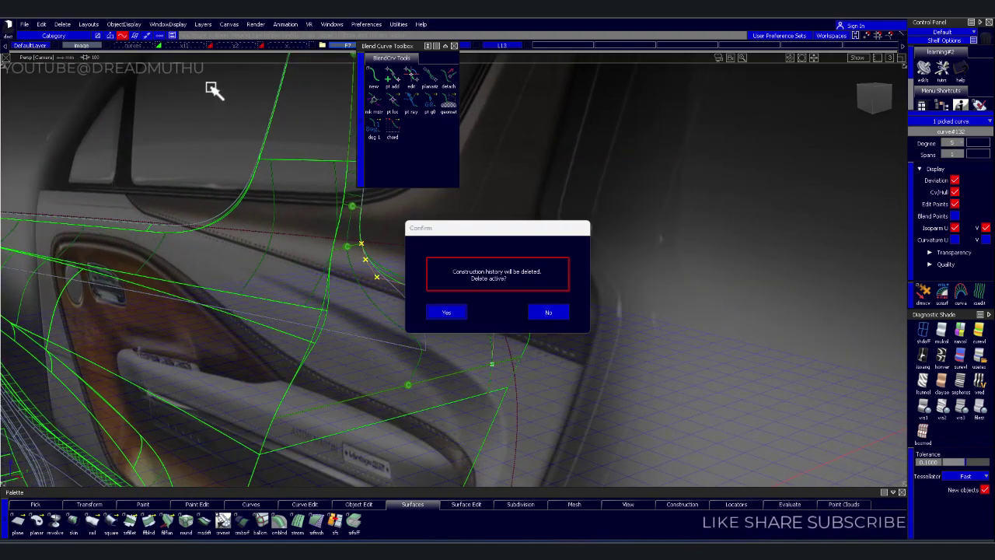
key(Return)
mouse_move(376, 328)
alt+shift+mouse_down()
mouse_move(412, 338)
mouse_move(562, 322)
mouse_move(400, 330)
alt+shift+mouse_up()
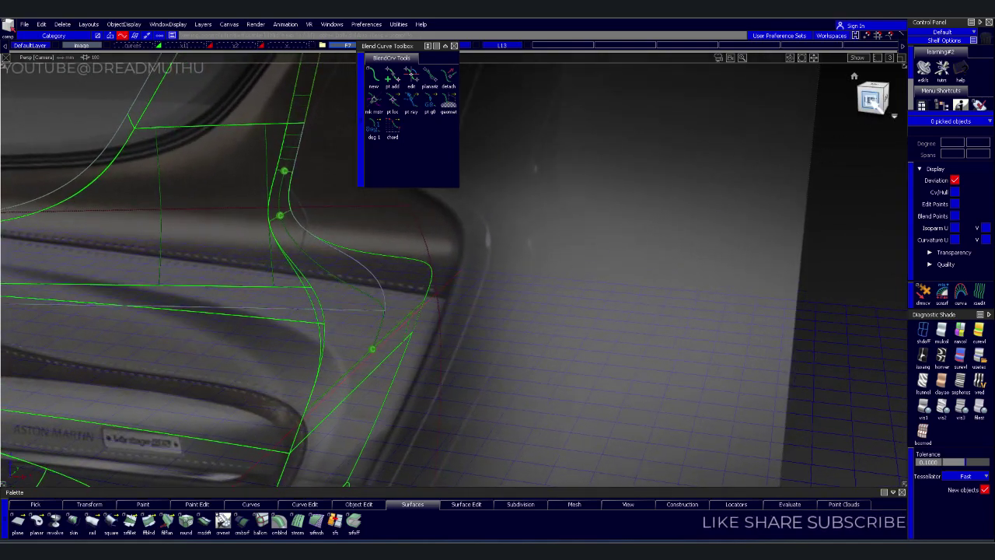
- In Left view, shade the door with Diagnostic Shade showroom reflections to inspect the blend
click(872, 100)
mouse_move(553, 256)
alt+shift+right_down()
mouse_move(517, 225)
mouse_move(565, 306)
alt+shift+right_up()
click(978, 355)
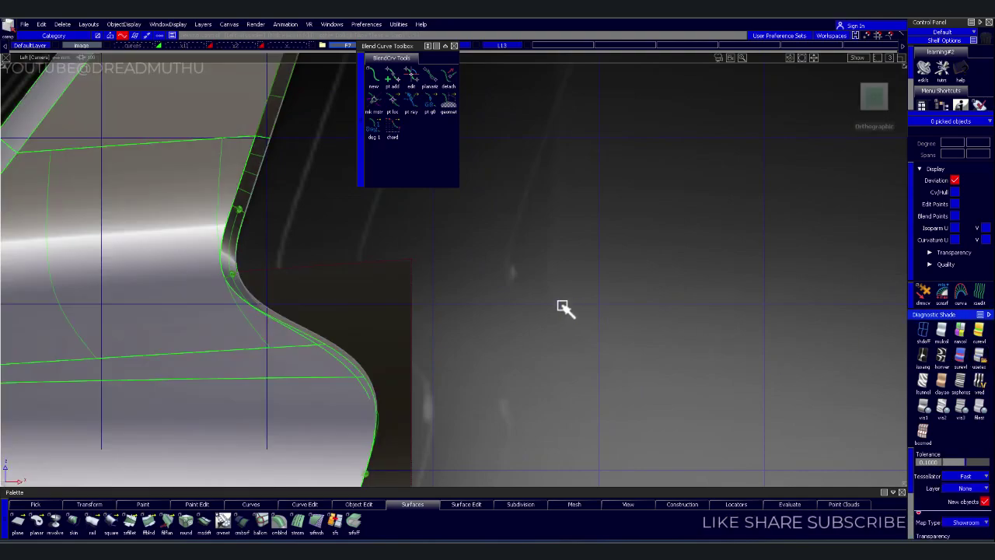
mouse_move(557, 315)
alt+shift+mouse_down()
mouse_move(482, 298)
mouse_move(238, 353)
mouse_move(257, 395)
mouse_move(339, 363)
mouse_move(267, 339)
mouse_move(304, 291)
mouse_move(300, 279)
mouse_move(292, 302)
mouse_move(311, 353)
mouse_move(355, 280)
mouse_move(278, 300)
mouse_move(249, 286)
mouse_move(275, 244)
mouse_move(381, 251)
mouse_move(582, 334)
mouse_move(502, 322)
mouse_move(559, 254)
mouse_move(585, 264)
mouse_move(340, 264)
mouse_move(298, 277)
mouse_move(430, 333)
mouse_move(421, 362)
mouse_move(572, 389)
alt+shift+mouse_up()
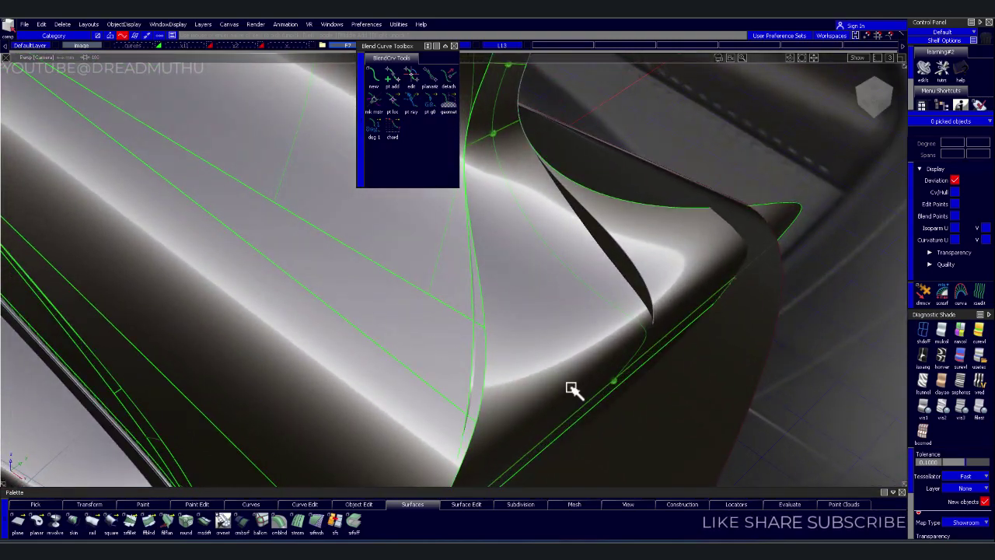
- Reopen the G2 blend in Freeform Blend Control and examine its S-shaped rim in Left view
click(515, 273)
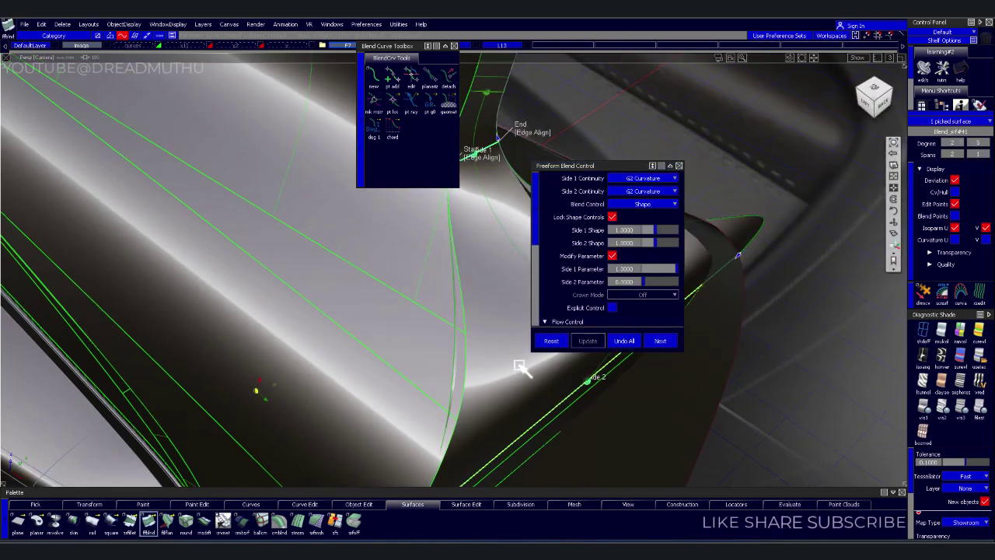
alt+shift+middle_drag(521, 366, 448, 351)
alt+shift+drag(447, 351, 610, 240)
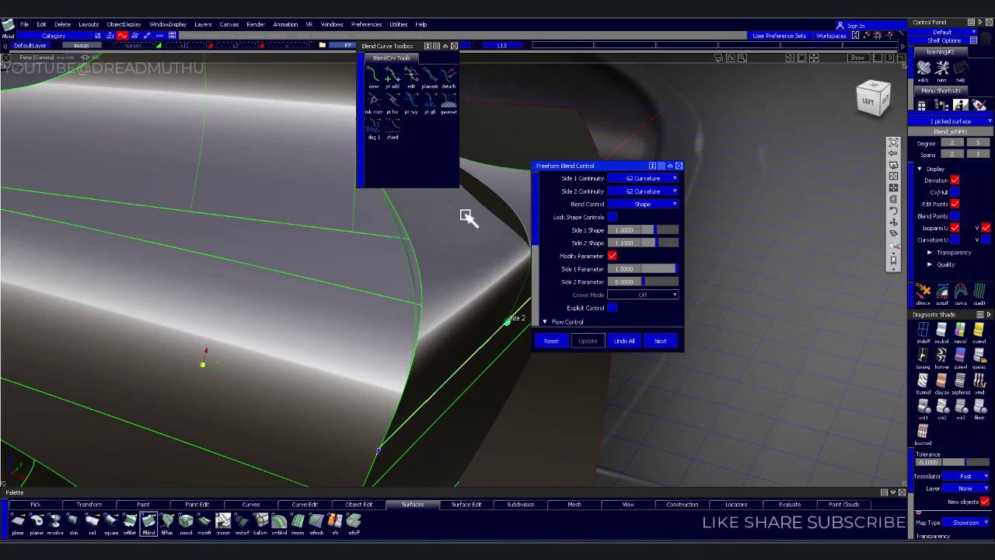
mouse_move(465, 215)
alt+shift+mouse_down()
mouse_move(497, 311)
mouse_move(454, 262)
mouse_move(469, 251)
mouse_move(399, 296)
mouse_move(440, 271)
mouse_move(371, 245)
mouse_move(411, 238)
mouse_move(378, 256)
alt+shift+mouse_up()
mouse_move(378, 255)
alt+shift+middle_down()
mouse_move(371, 271)
mouse_move(425, 235)
mouse_move(506, 304)
alt+shift+middle_up()
alt+shift+drag(506, 303, 500, 311)
alt+shift+middle_drag(500, 310, 755, 211)
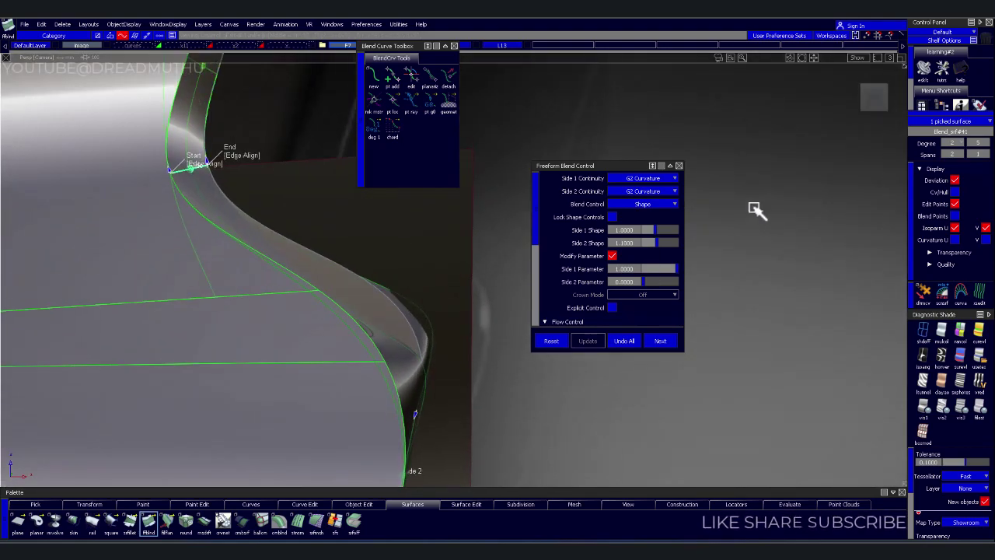
click(876, 105)
mouse_move(402, 295)
alt+shift+right_down()
mouse_move(466, 264)
mouse_move(502, 230)
mouse_move(454, 237)
alt+shift+right_up()
alt+shift+right_drag(383, 237, 413, 262)
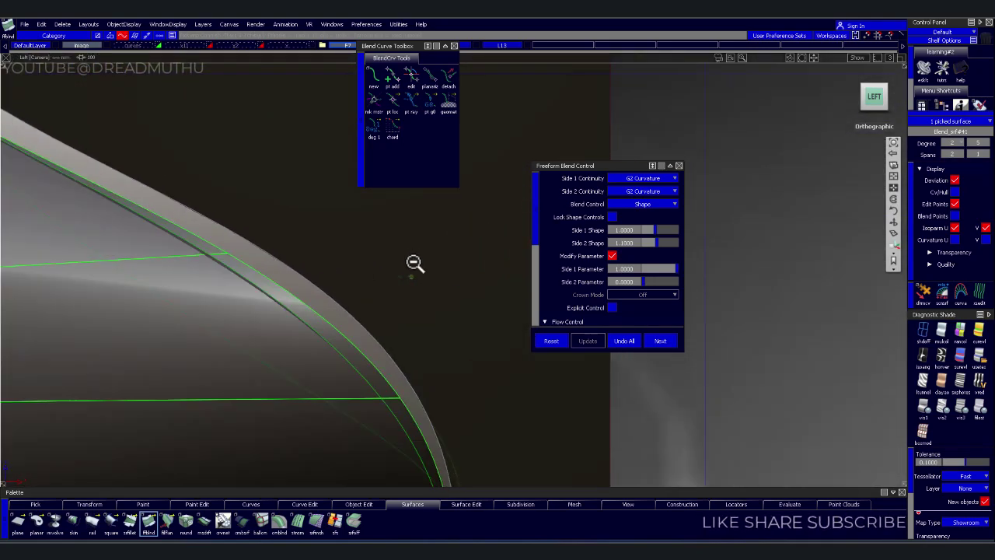
mouse_move(412, 262)
alt+shift+middle_down()
mouse_move(513, 366)
mouse_move(509, 402)
mouse_move(456, 424)
alt+shift+middle_up()
text(1.2)
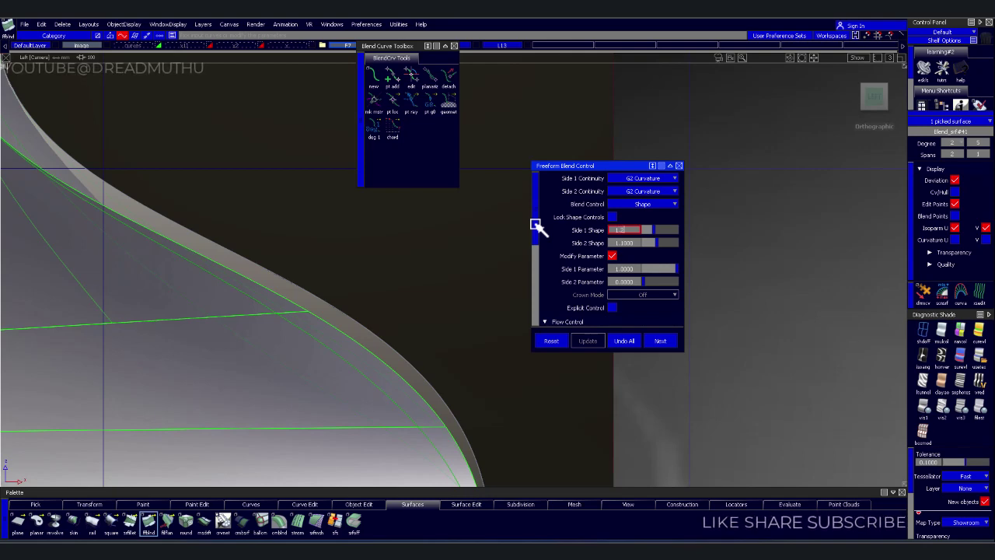
text(1.1)
- Try Side 1 Shape at 1.2, settle on 1.1, and set Side 2 Shape to 1.1
key(Return)
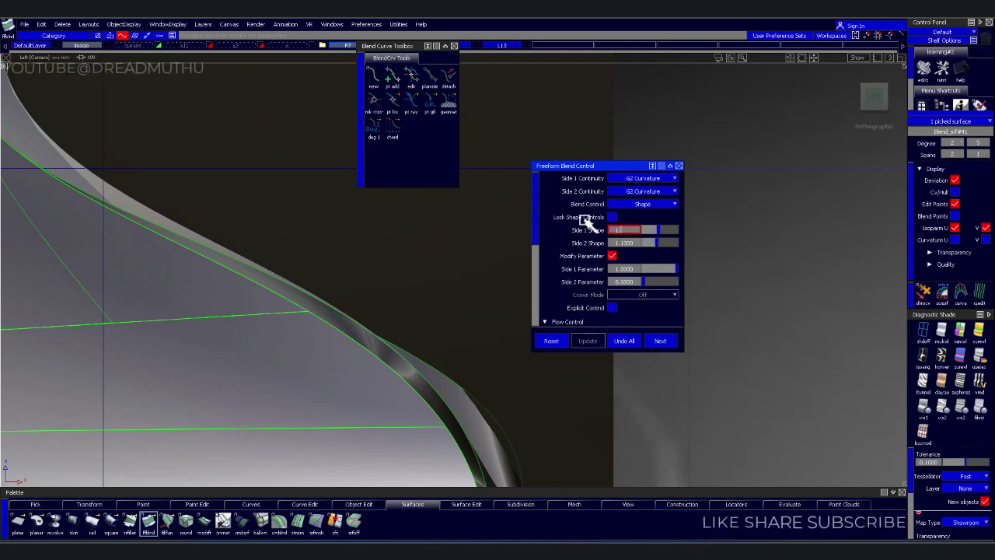
key(Return)
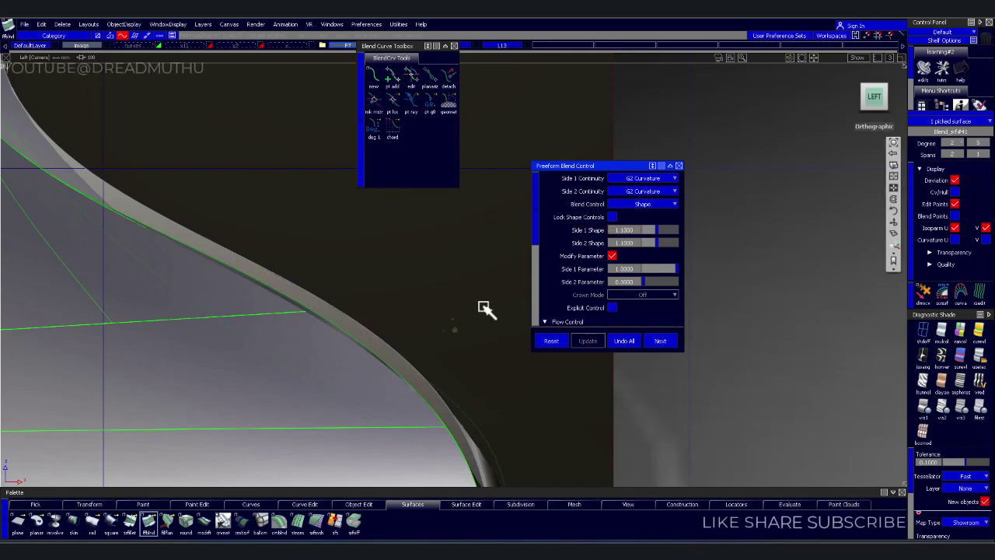
alt+shift+drag(393, 193, 391, 347)
alt+shift+right_drag(390, 346, 349, 327)
mouse_move(349, 327)
alt+shift+mouse_down()
mouse_move(229, 346)
mouse_move(189, 402)
mouse_move(246, 349)
mouse_move(333, 296)
mouse_move(366, 275)
mouse_move(403, 272)
alt+shift+mouse_up()
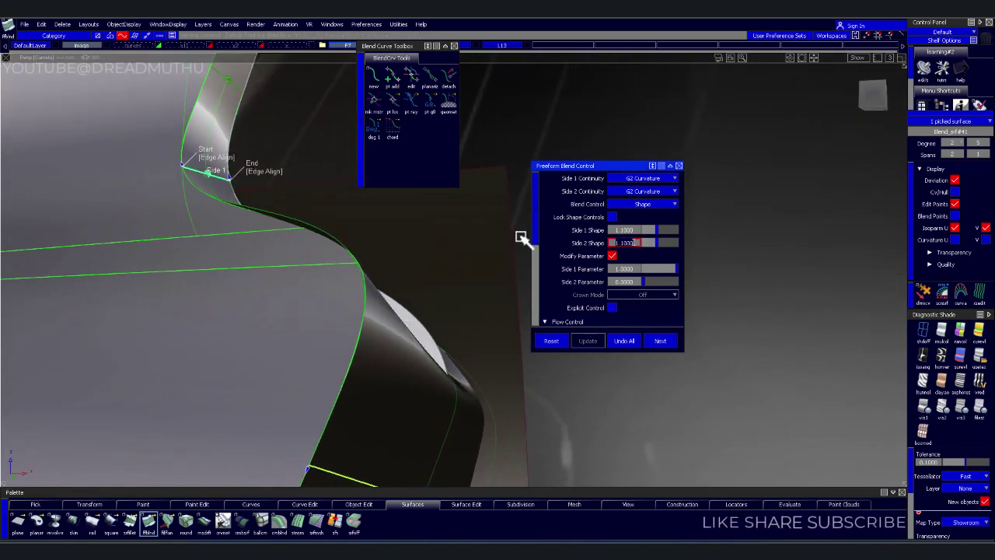
text(1)
key(Return)
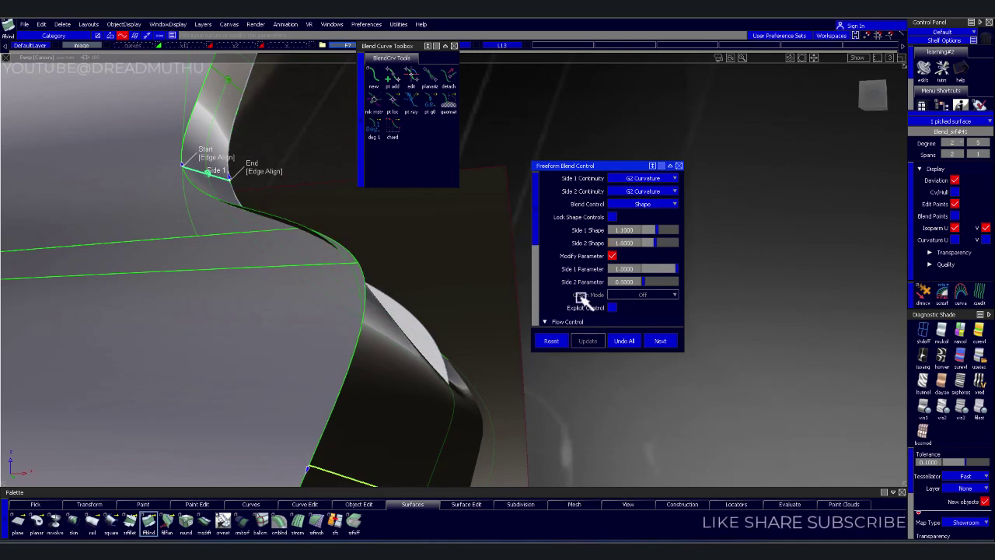
- Inspect the blended corner from several angles, including the Left orthographic view
drag(323, 316, 417, 347)
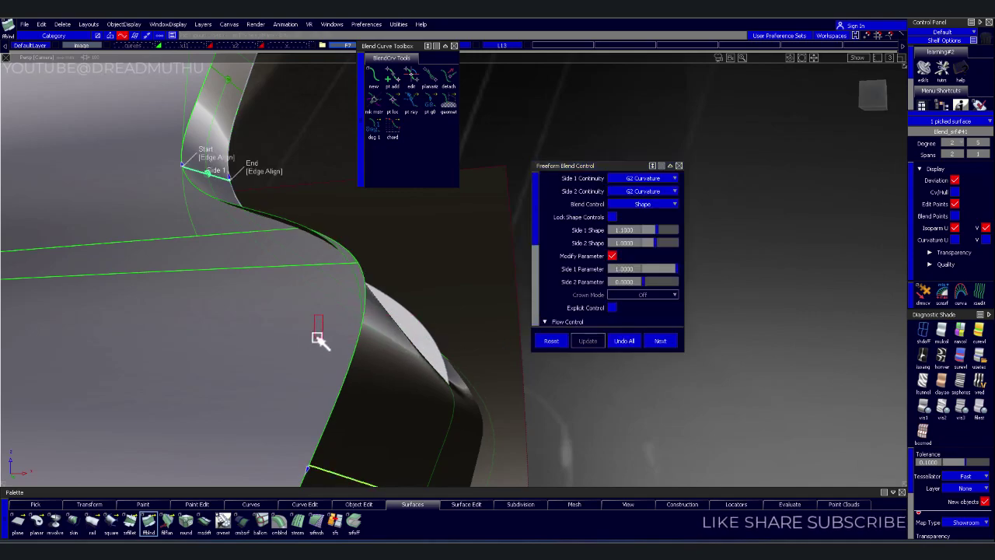
drag(321, 316, 317, 337)
mouse_move(297, 303)
alt+shift+mouse_down()
mouse_move(215, 333)
mouse_move(247, 313)
alt+shift+mouse_up()
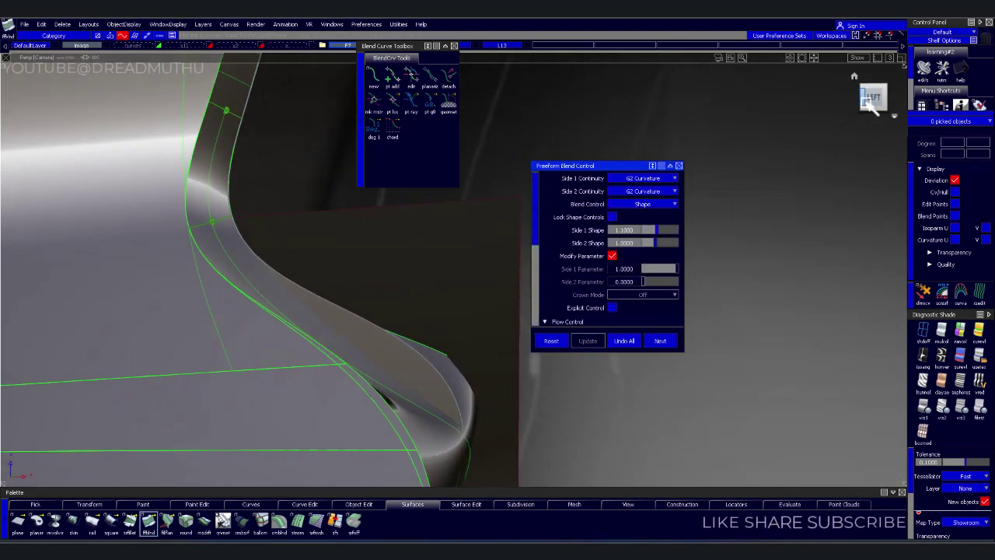
click(872, 99)
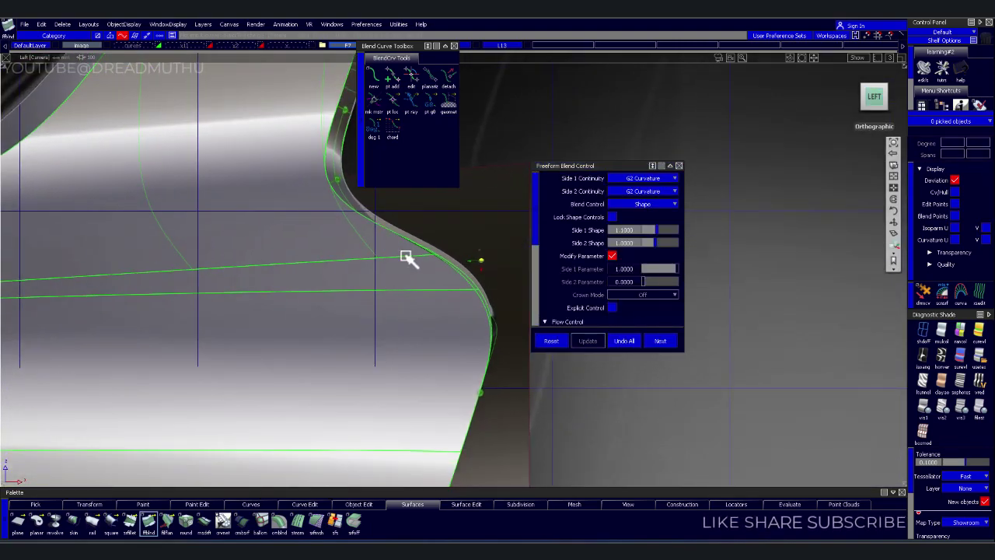
mouse_move(407, 259)
alt+shift+mouse_down()
mouse_move(407, 275)
mouse_move(184, 293)
mouse_move(124, 334)
mouse_move(81, 399)
mouse_move(91, 254)
alt+shift+mouse_up()
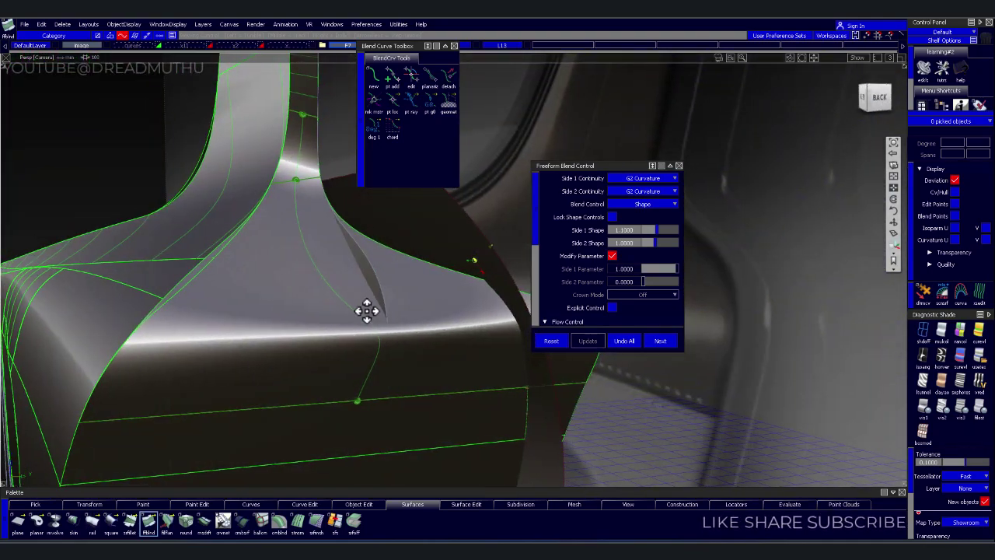
alt+shift+middle_drag(366, 311, 322, 311)
mouse_move(322, 311)
alt+shift+mouse_down()
mouse_move(162, 348)
mouse_move(261, 391)
mouse_move(309, 427)
mouse_move(402, 419)
alt+shift+mouse_up()
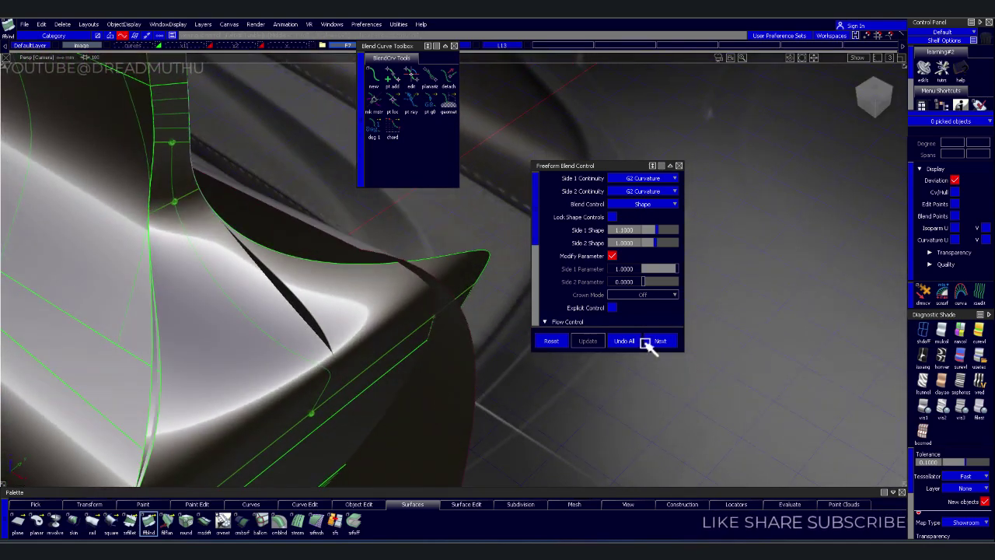
- Undo the finished blend and recreate a G2 blend across the corner gap between upper and lower edges
click(425, 340)
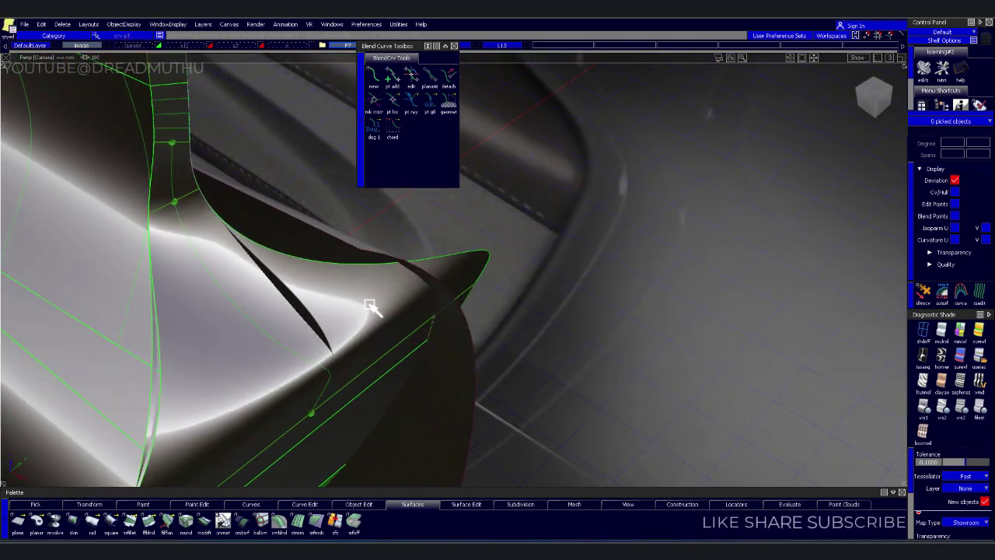
click(622, 342)
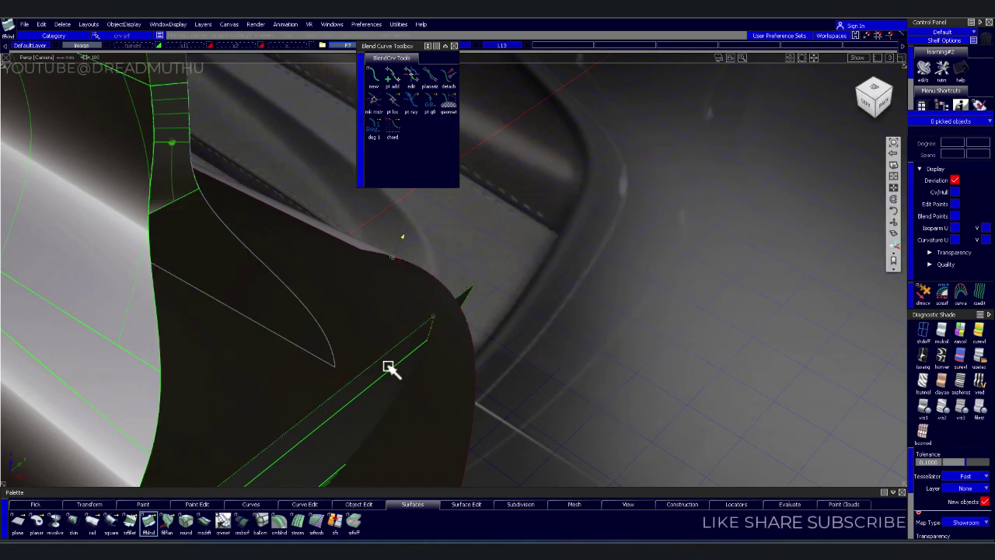
click(186, 200)
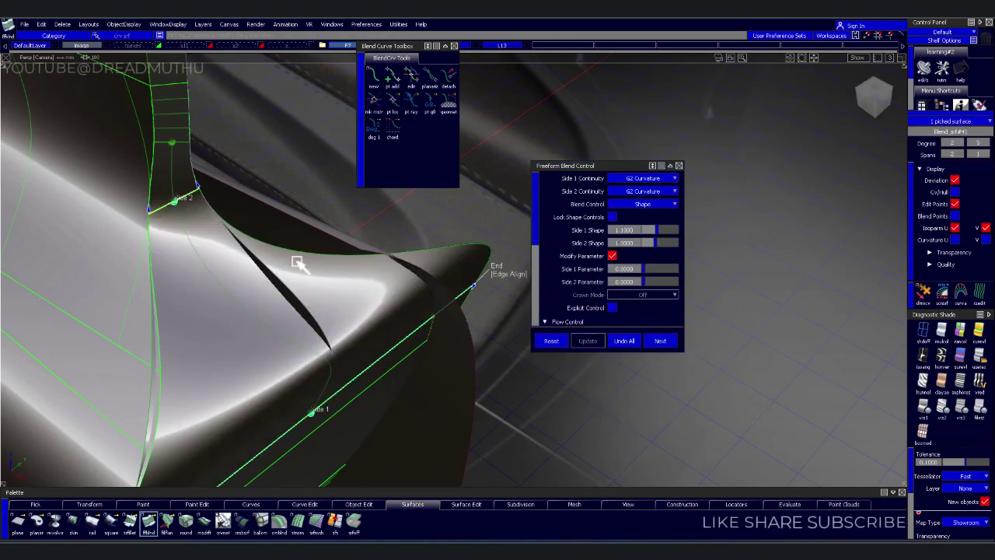
mouse_move(296, 262)
alt+shift+mouse_down()
mouse_move(315, 162)
mouse_move(344, 148)
mouse_move(469, 170)
mouse_move(506, 216)
alt+shift+mouse_up()
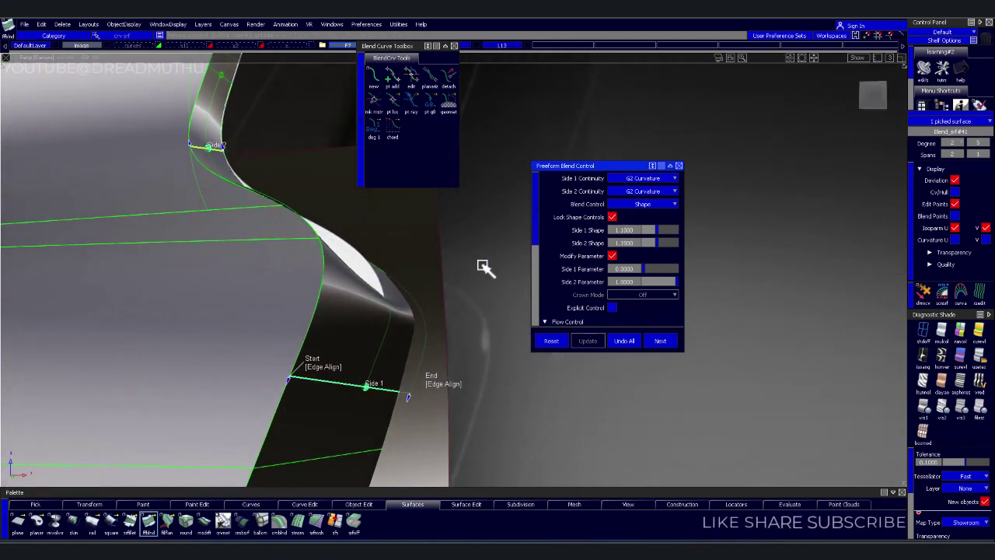
mouse_move(459, 277)
alt+shift+mouse_down()
mouse_move(328, 304)
mouse_move(234, 343)
mouse_move(174, 396)
mouse_move(166, 428)
mouse_move(277, 351)
mouse_move(449, 280)
mouse_move(444, 337)
mouse_move(380, 350)
mouse_move(369, 373)
mouse_move(262, 353)
mouse_move(267, 333)
mouse_move(120, 318)
mouse_move(102, 334)
mouse_move(296, 368)
mouse_move(337, 346)
mouse_move(337, 320)
mouse_move(304, 340)
mouse_move(366, 365)
mouse_move(282, 371)
mouse_move(310, 349)
alt+shift+mouse_up()
- Remove the corner blend and draft_piece#78 so the corner gap is open
key(Escape)
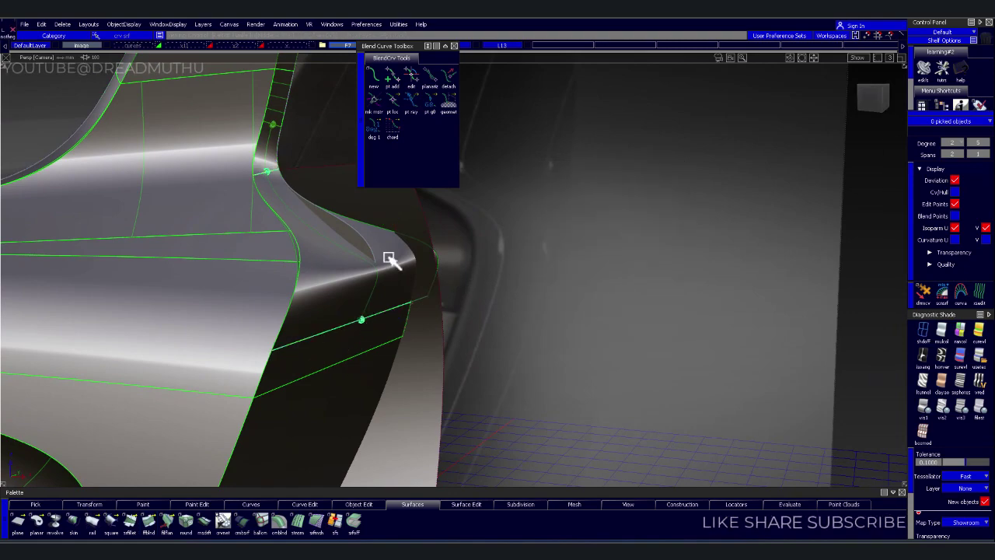
key(ctrl+z)
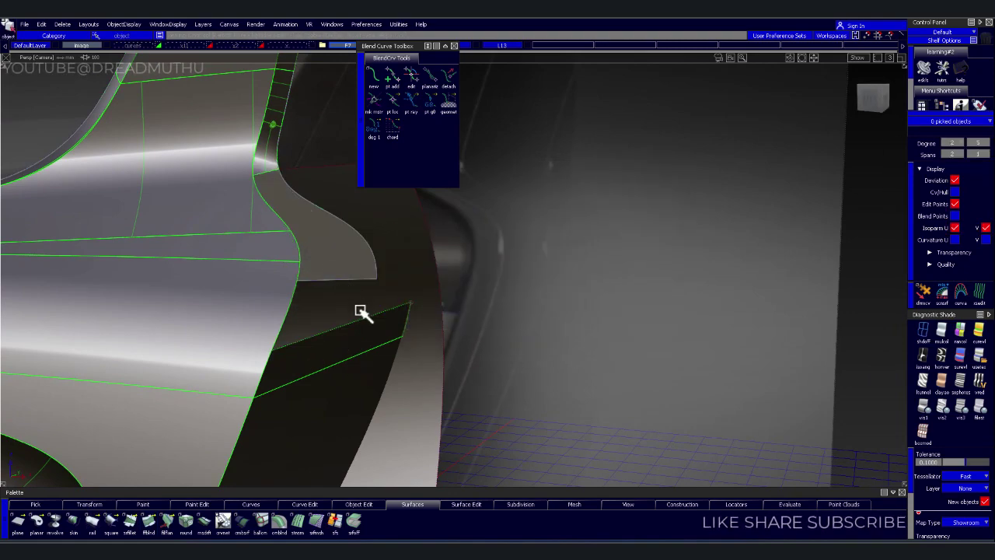
click(365, 340)
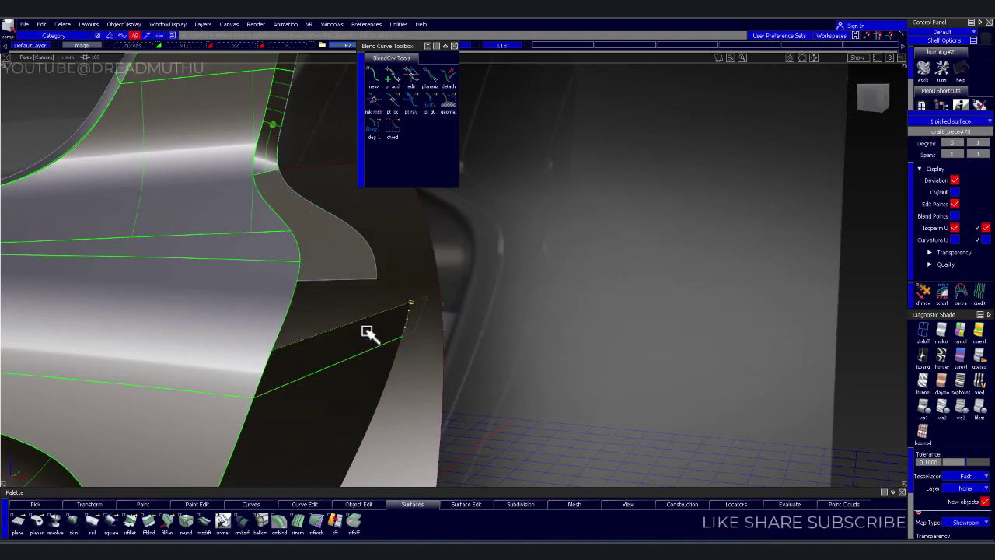
click(306, 56)
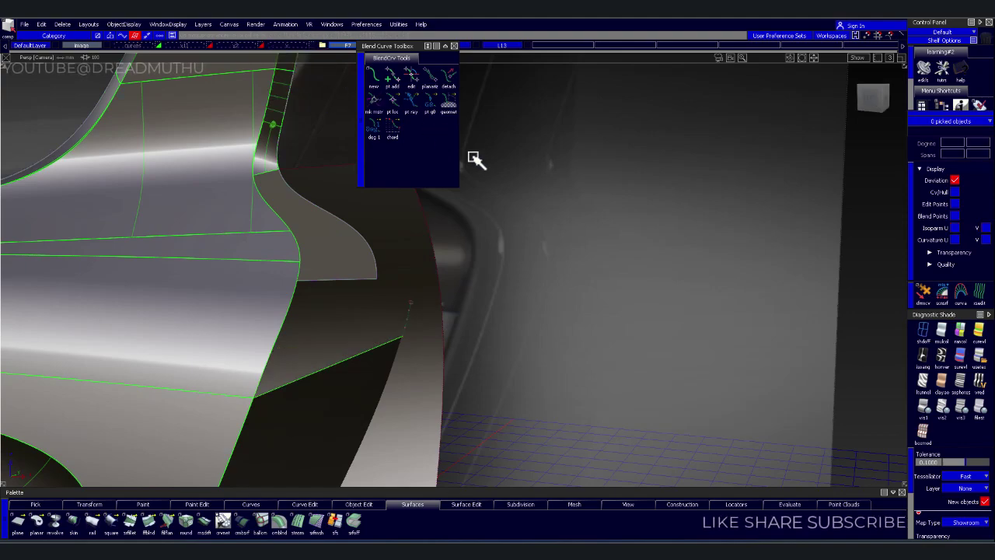
alt+shift+drag(311, 178, 244, 391)
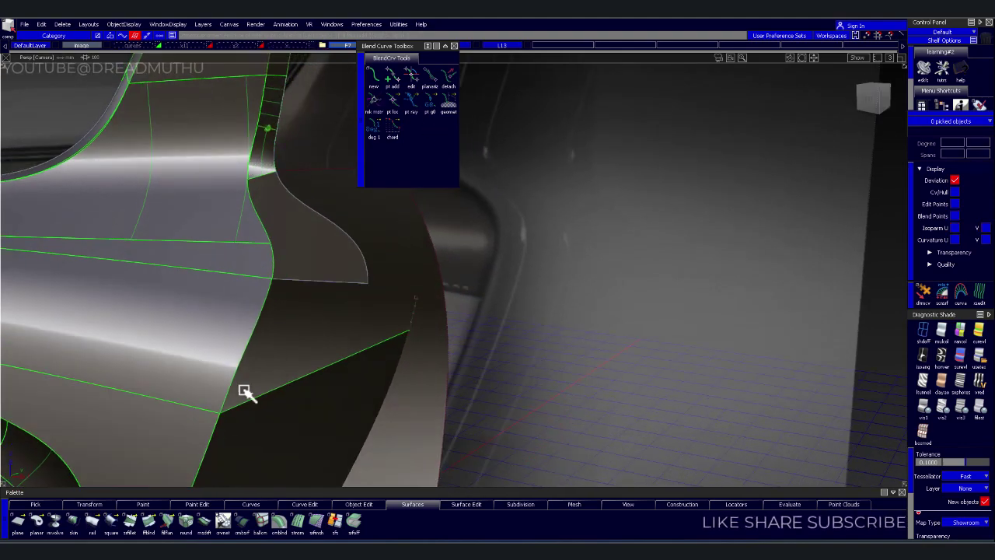
- Build a trial freeform blend from the upper edge to the lower edge and inspect it
click(152, 523)
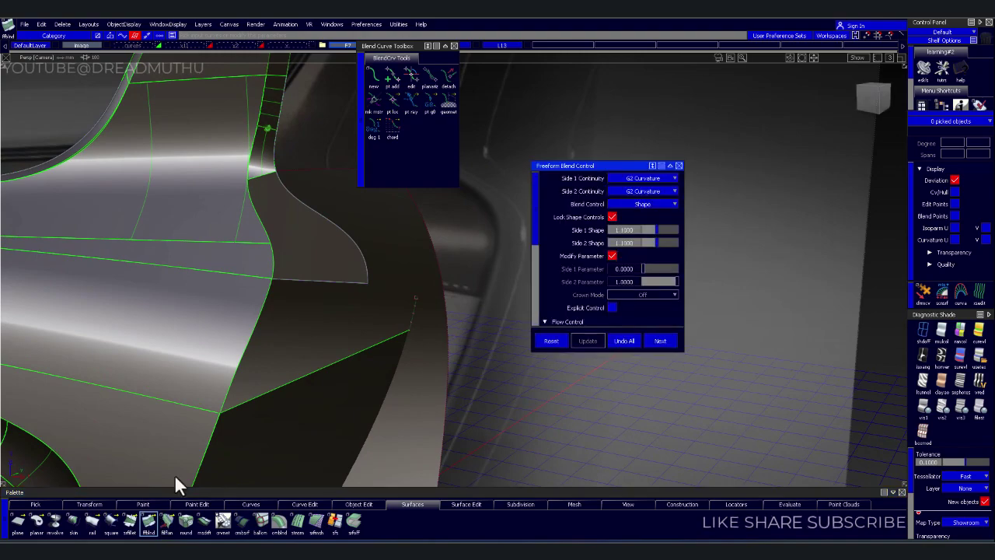
click(256, 178)
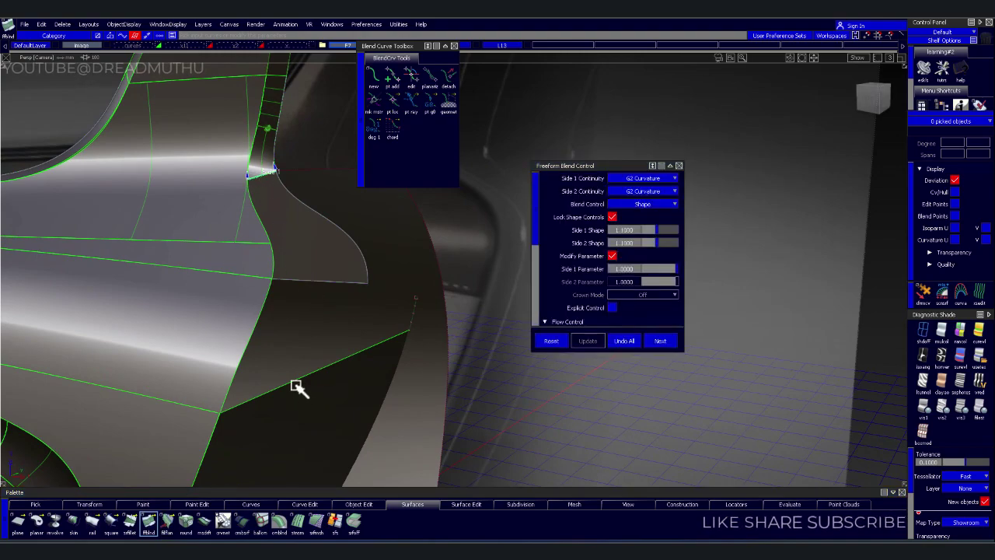
click(298, 381)
mouse_move(373, 327)
alt+shift+mouse_down()
mouse_move(50, 279)
mouse_move(302, 391)
mouse_move(518, 321)
mouse_move(505, 304)
mouse_move(520, 291)
mouse_move(542, 293)
mouse_move(535, 324)
mouse_move(488, 332)
mouse_move(406, 334)
mouse_move(401, 312)
mouse_move(499, 309)
alt+shift+mouse_up()
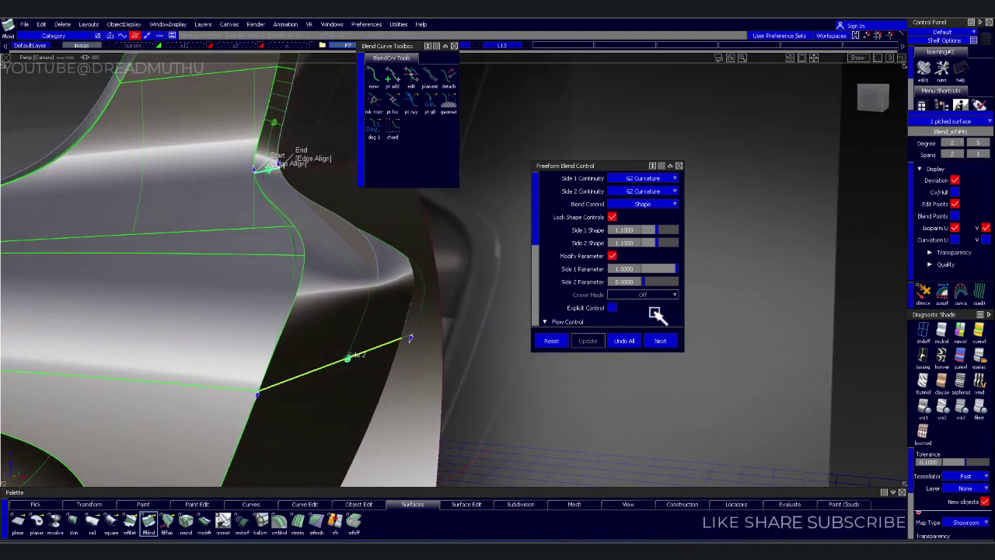
mouse_move(872, 98)
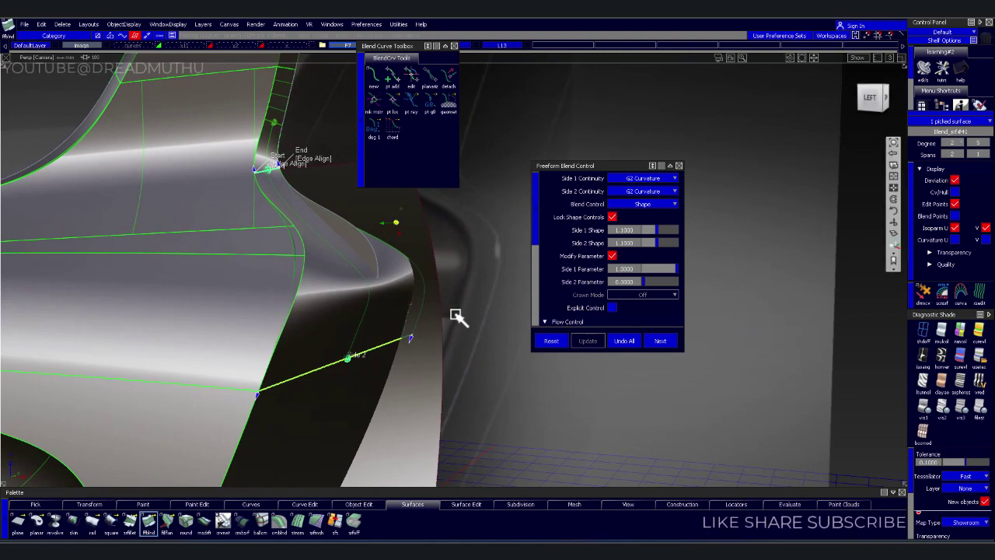
mouse_move(469, 311)
alt+shift+mouse_down()
mouse_move(291, 317)
mouse_move(262, 344)
mouse_move(265, 359)
mouse_move(262, 349)
mouse_move(290, 327)
mouse_move(335, 322)
mouse_move(331, 332)
alt+shift+mouse_up()
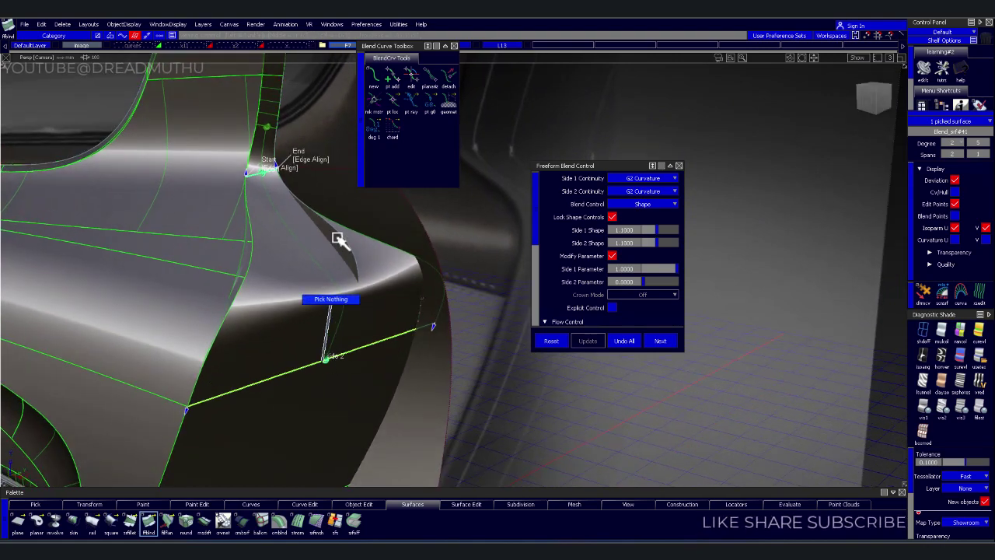
key(Escape)
- Delete Blend_srf#41 and select the panel surfaces to keep
click(317, 300)
key(Delete)
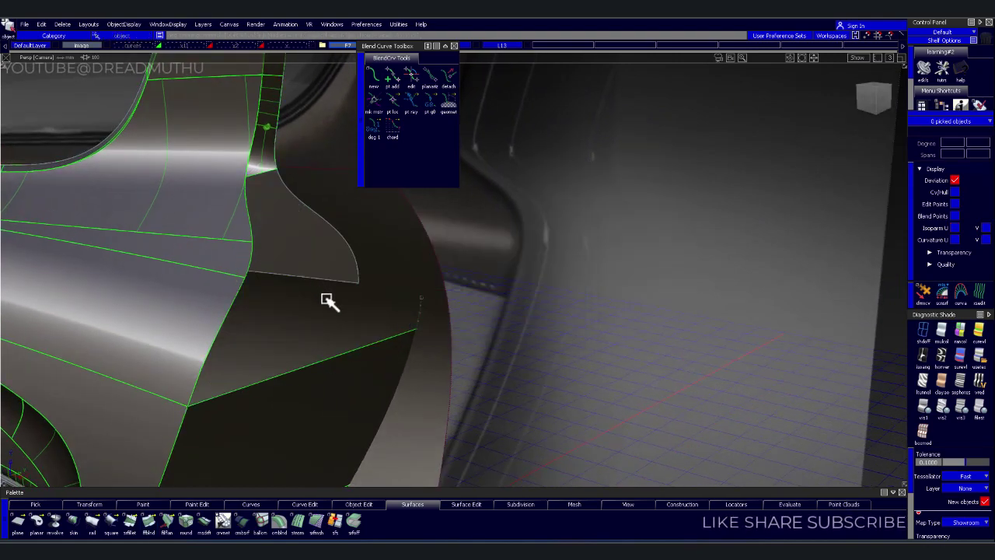
click(261, 168)
- Isolate the small upper patch and the lower panel surface
drag(311, 339, 303, 408)
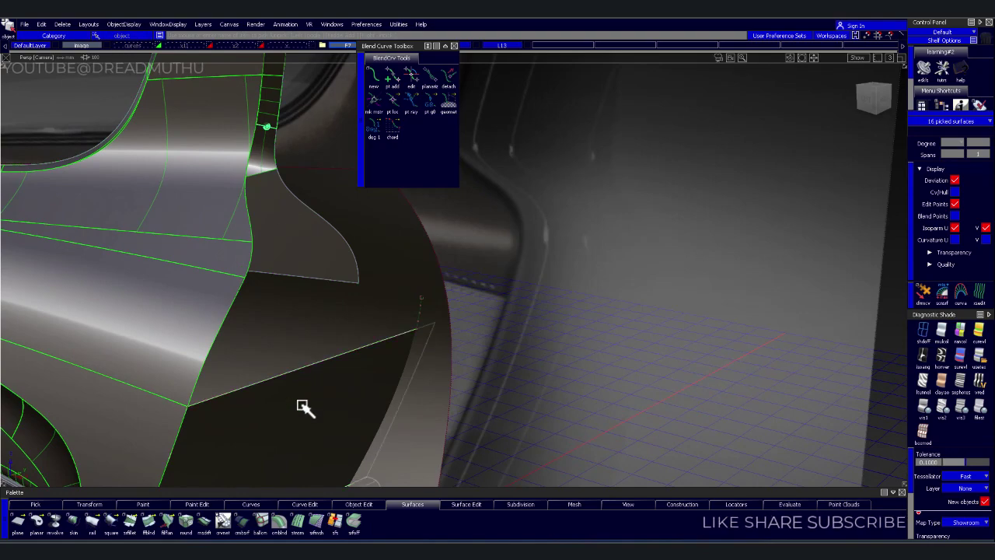
key(ctrl+shift+h)
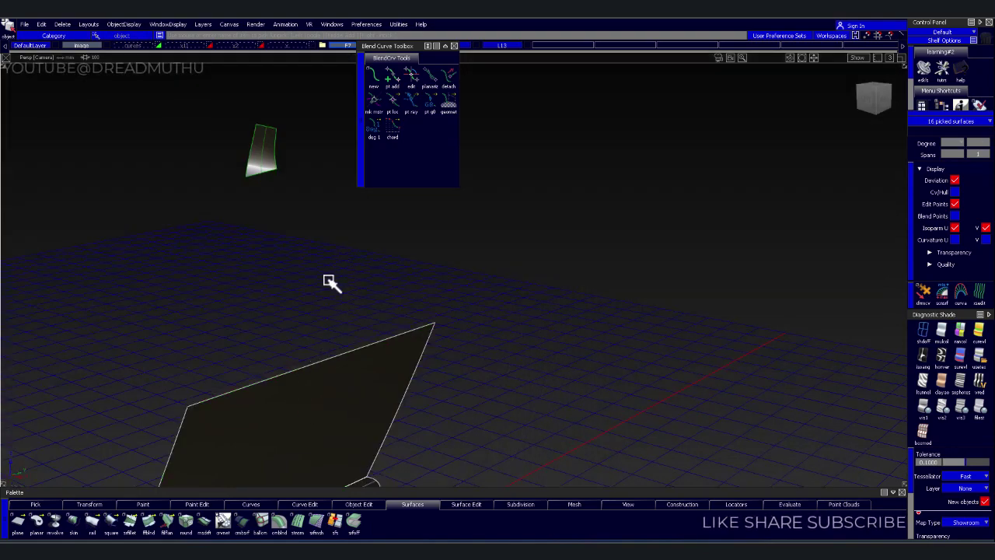
click(329, 282)
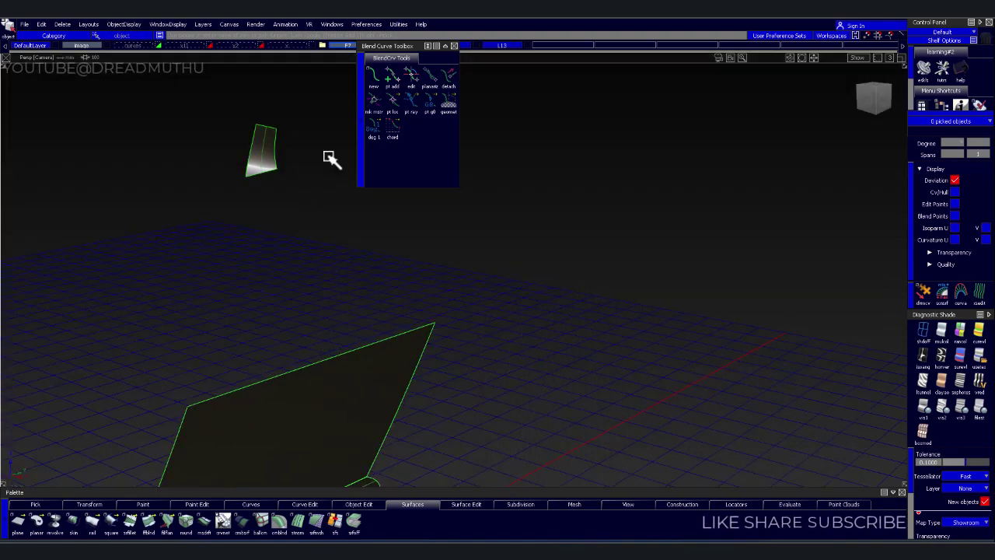
- Draw two blend curves from the upper patch to the lower surface's left and right corners
click(376, 78)
click(245, 177)
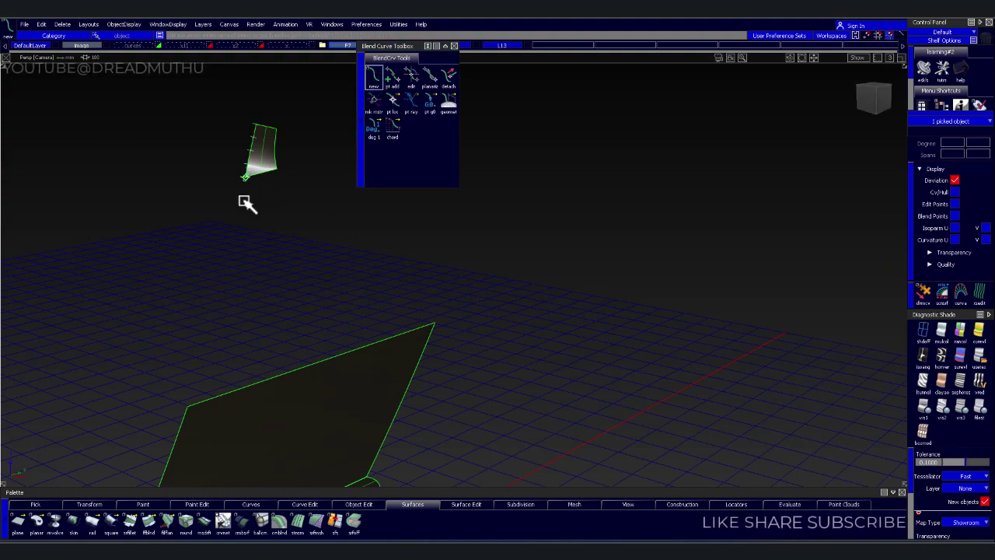
click(187, 406)
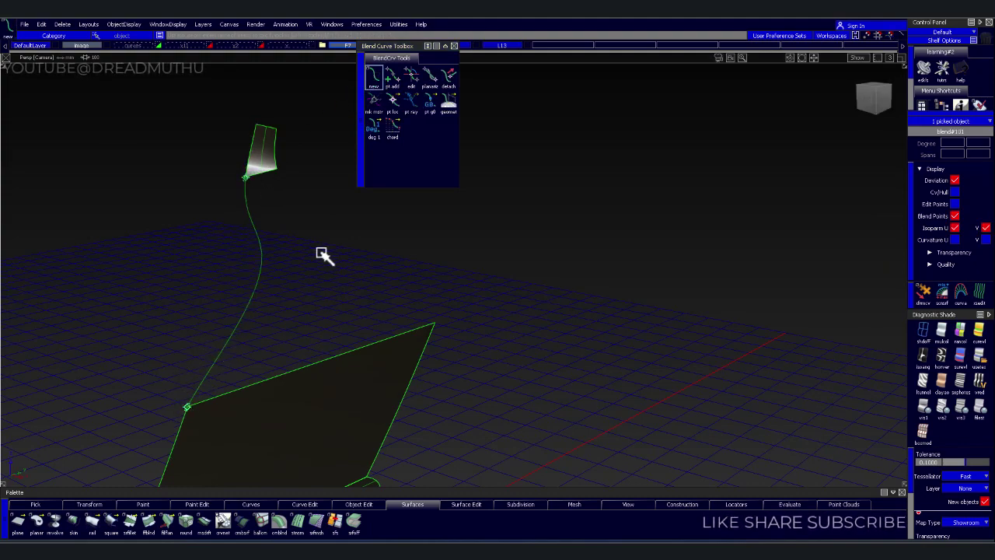
click(277, 166)
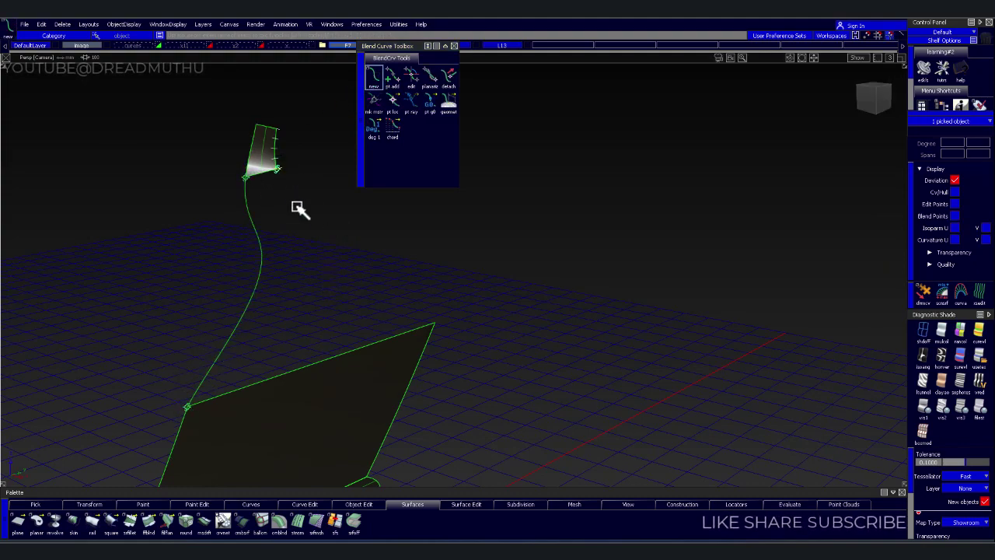
click(434, 327)
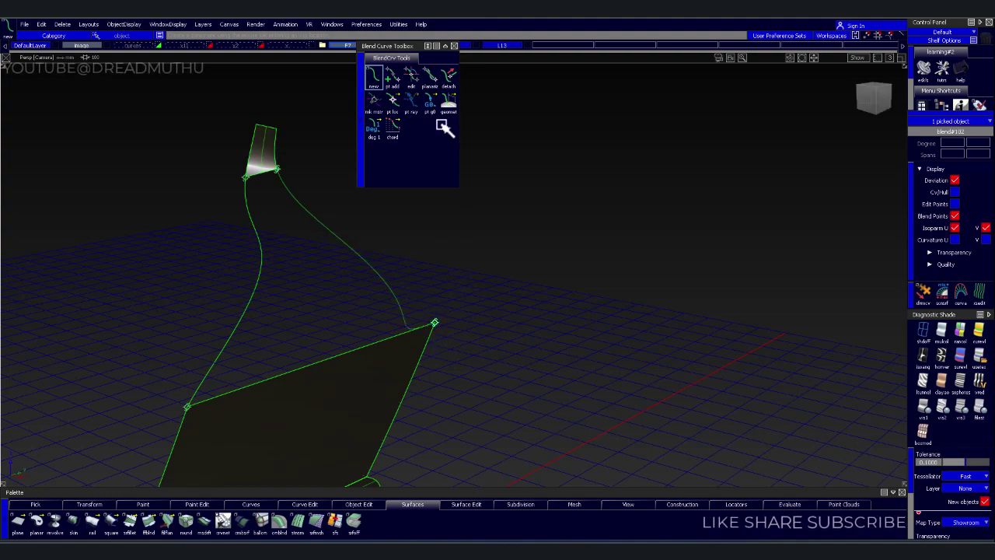
- Set the lower corner blend point's direction to vertical, aligned with the surface edge
click(412, 74)
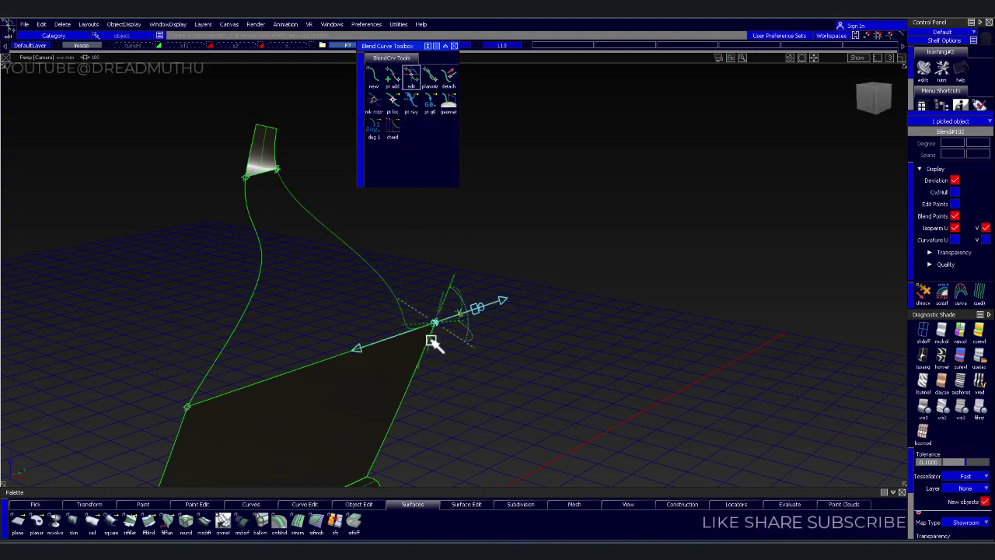
click(431, 341)
mouse_move(517, 360)
alt+shift+mouse_down()
mouse_move(366, 298)
mouse_move(236, 280)
mouse_move(244, 284)
alt+shift+mouse_up()
drag(466, 370, 476, 390)
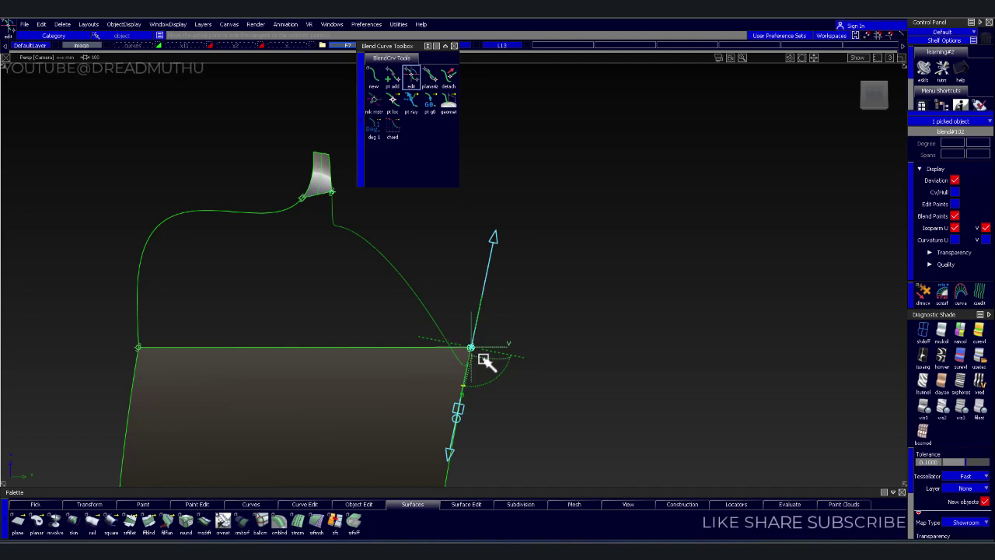
click(386, 262)
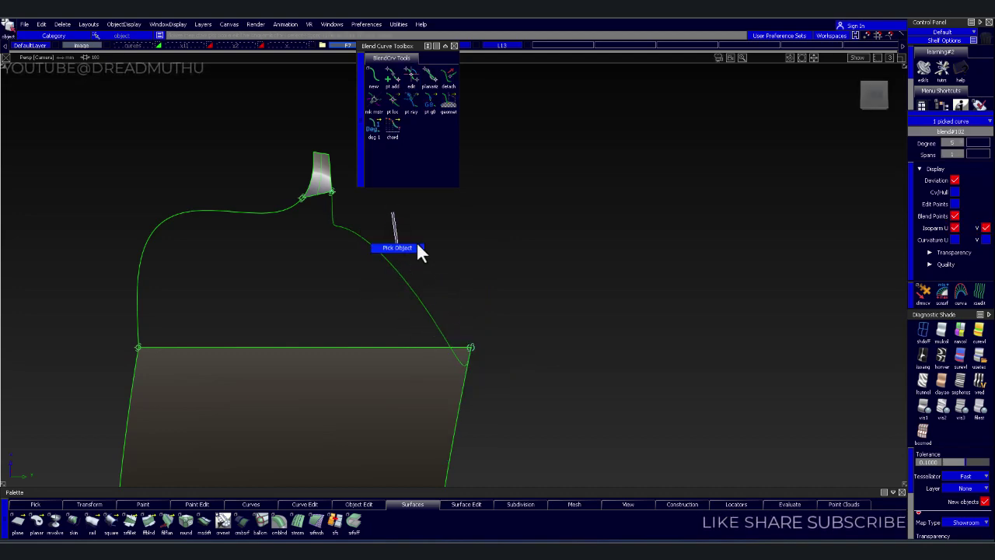
- Delete both test blend curves
click(238, 213)
key(Delete)
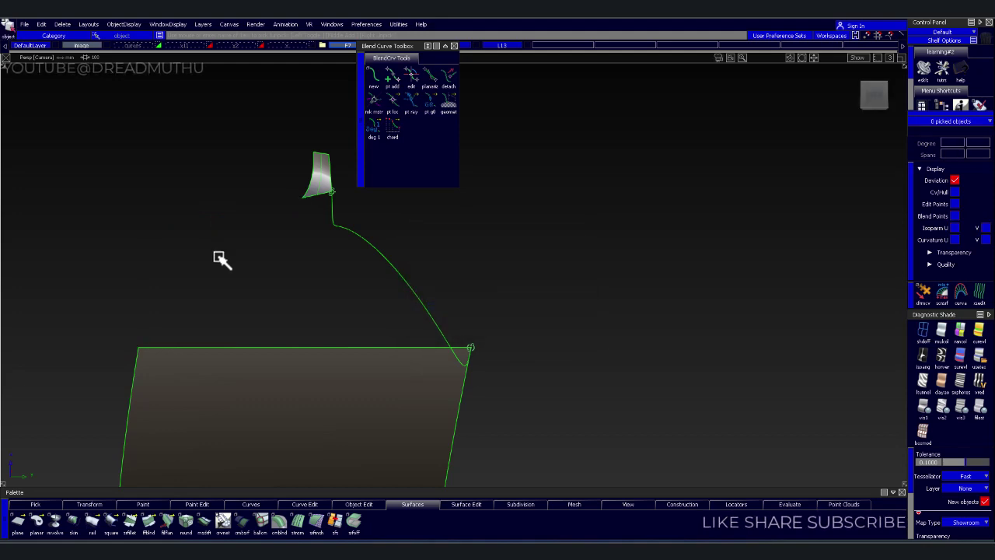
click(423, 268)
key(Delete)
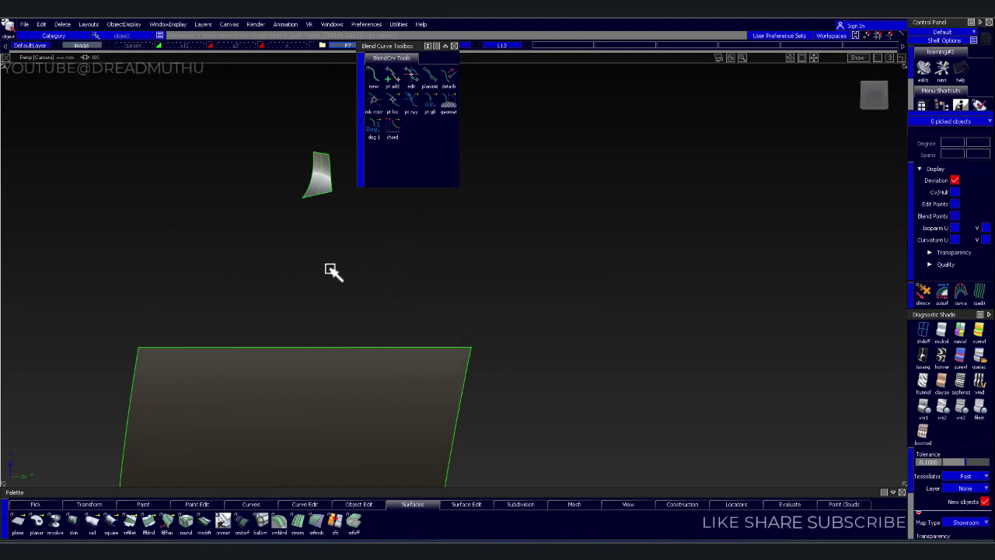
- Draw blend curves from the small surface edge to the panel's left and right top corners
click(373, 75)
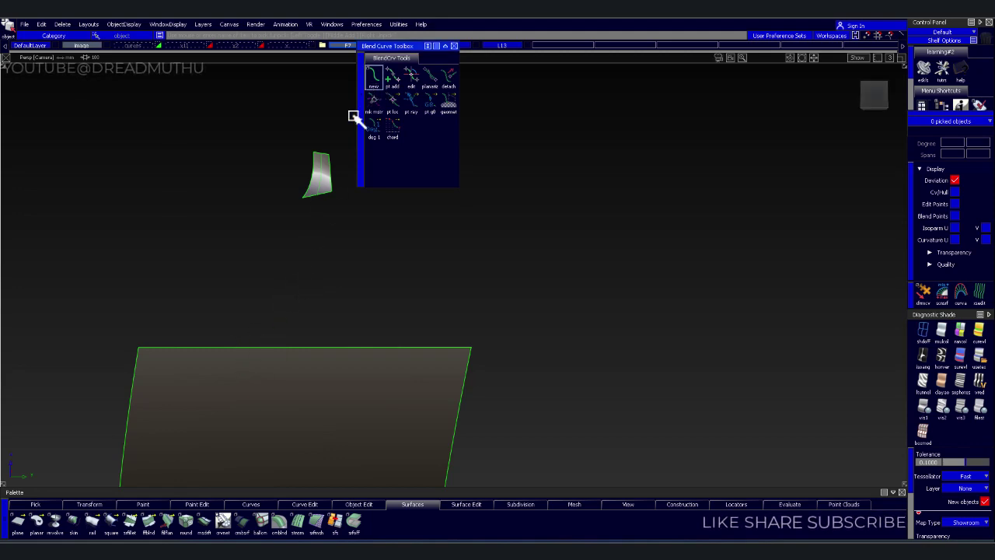
click(303, 196)
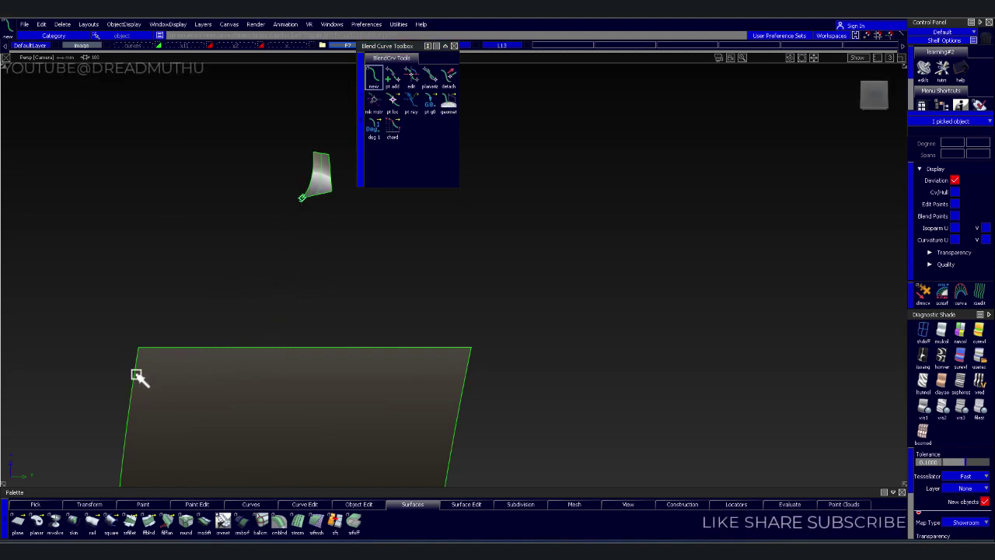
click(138, 346)
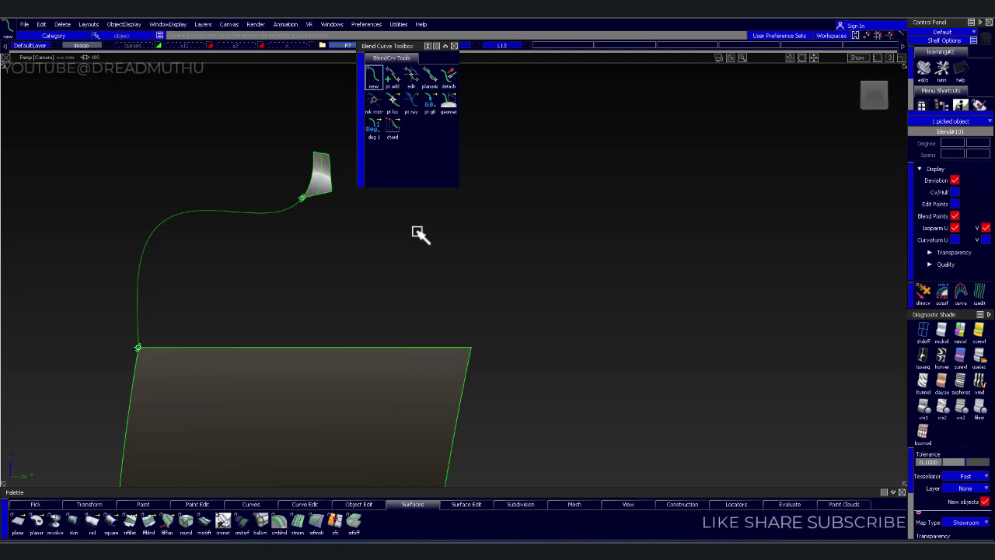
click(331, 191)
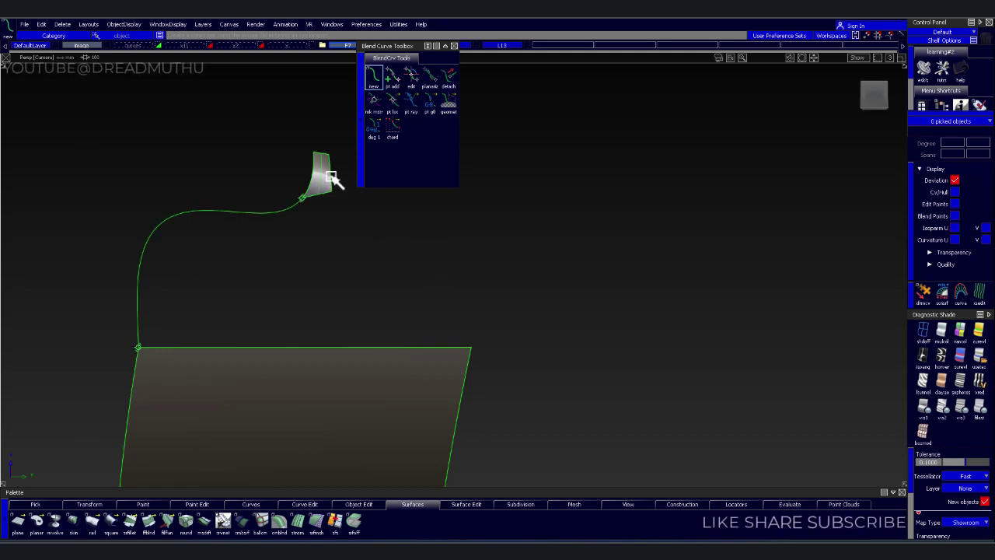
click(470, 348)
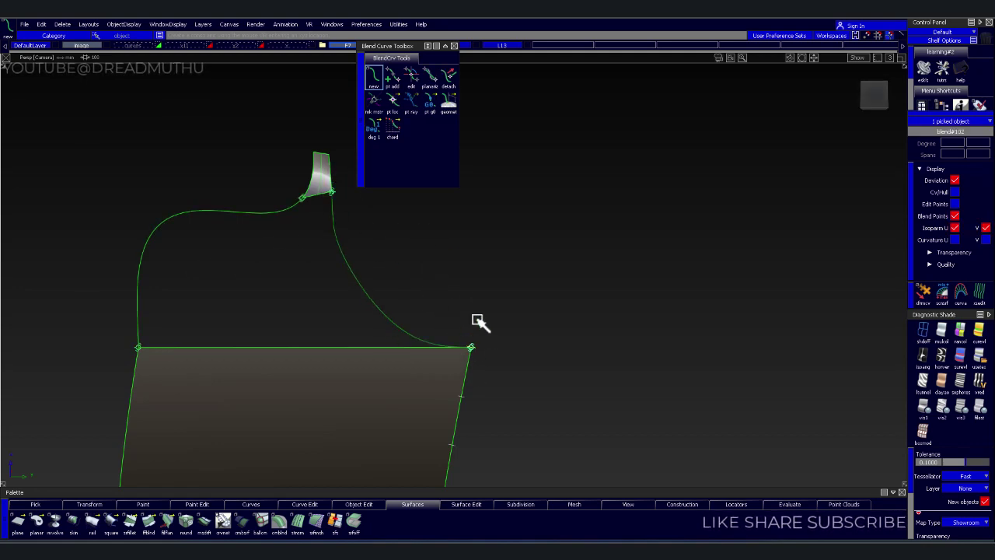
- Delete the construction history from both new blend curves
click(442, 251)
drag(76, 214, 100, 223)
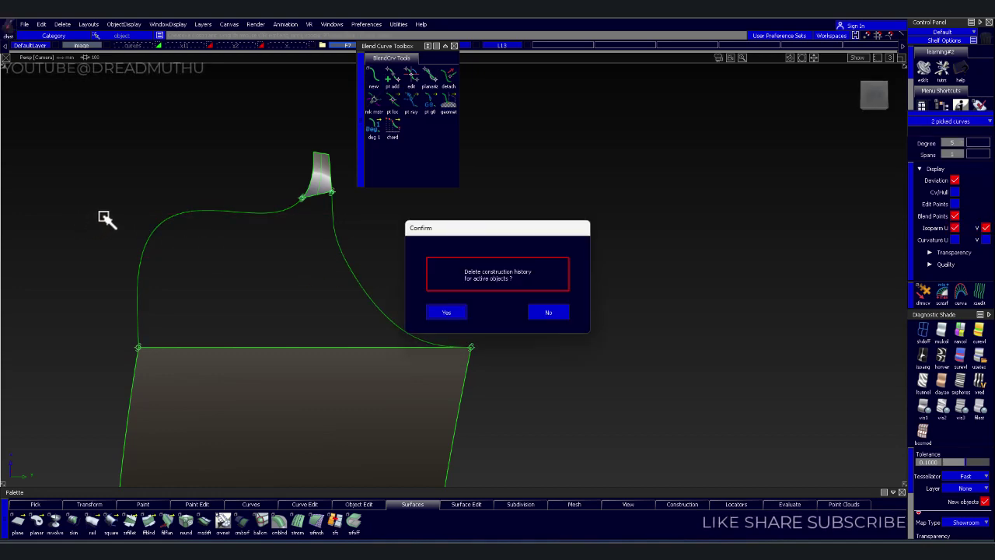
key(Return)
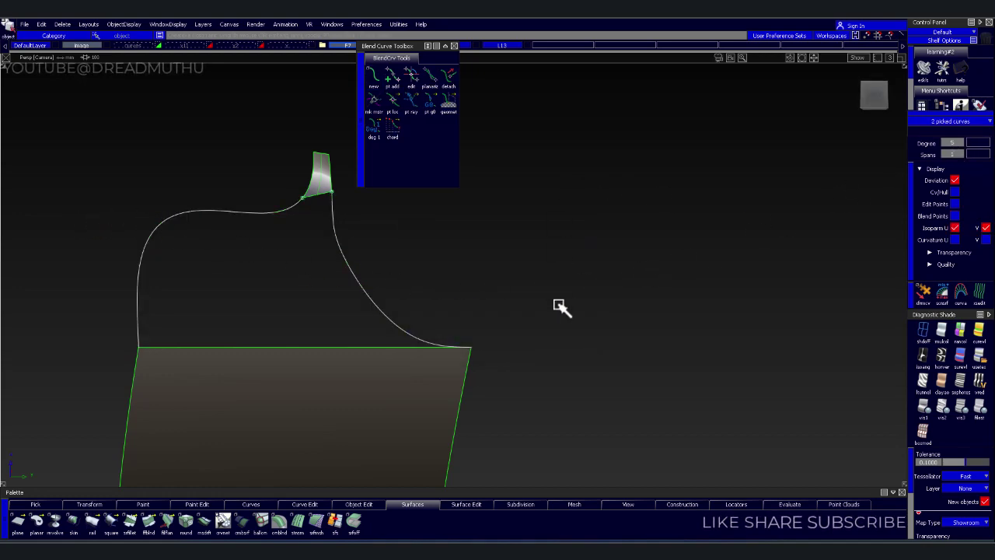
click(273, 267)
click(204, 209)
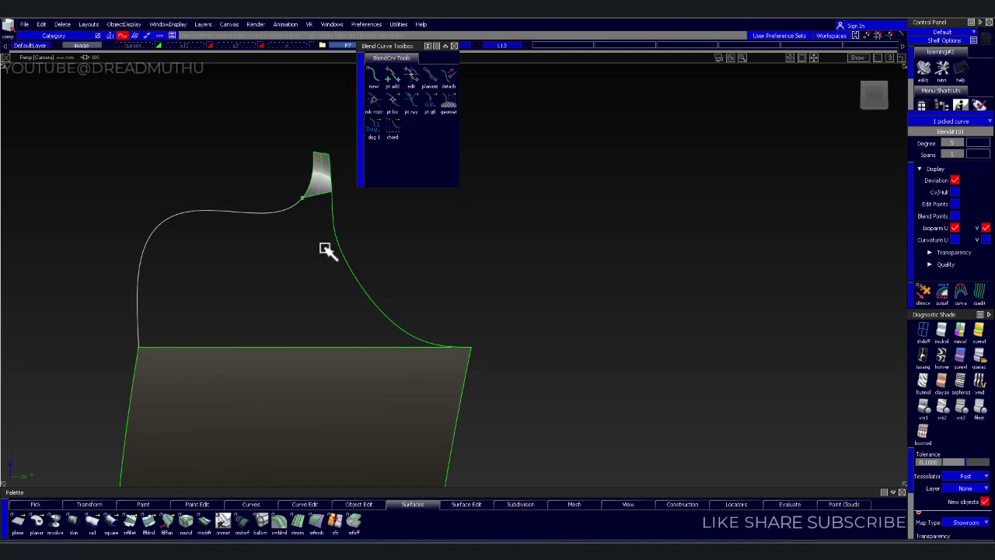
click(366, 285)
mouse_move(513, 289)
alt+shift+mouse_down()
mouse_move(438, 295)
mouse_move(479, 294)
mouse_move(384, 329)
alt+shift+mouse_up()
- Align the left blend curve's ends to the panel edge and small surface edge, reshaping its tangent
click(295, 362)
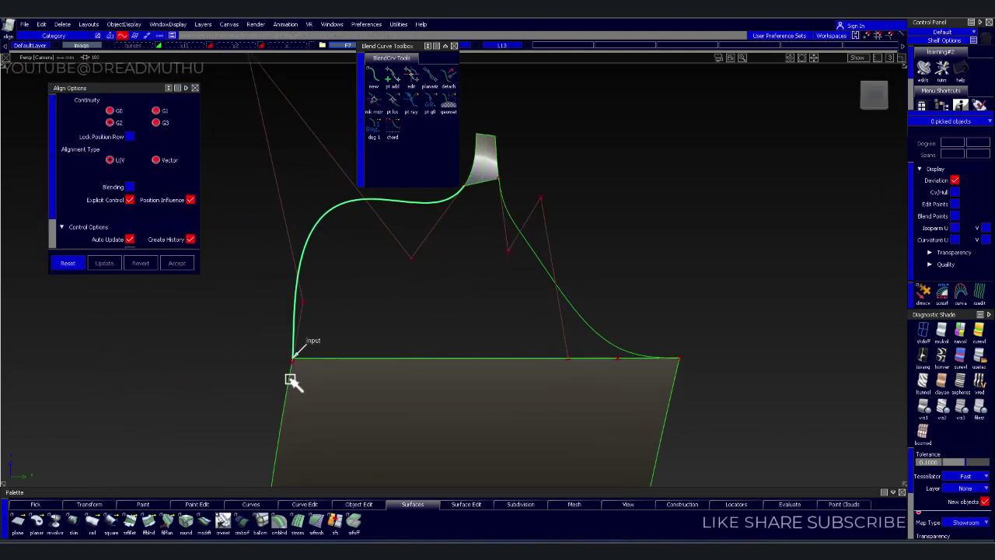
click(290, 381)
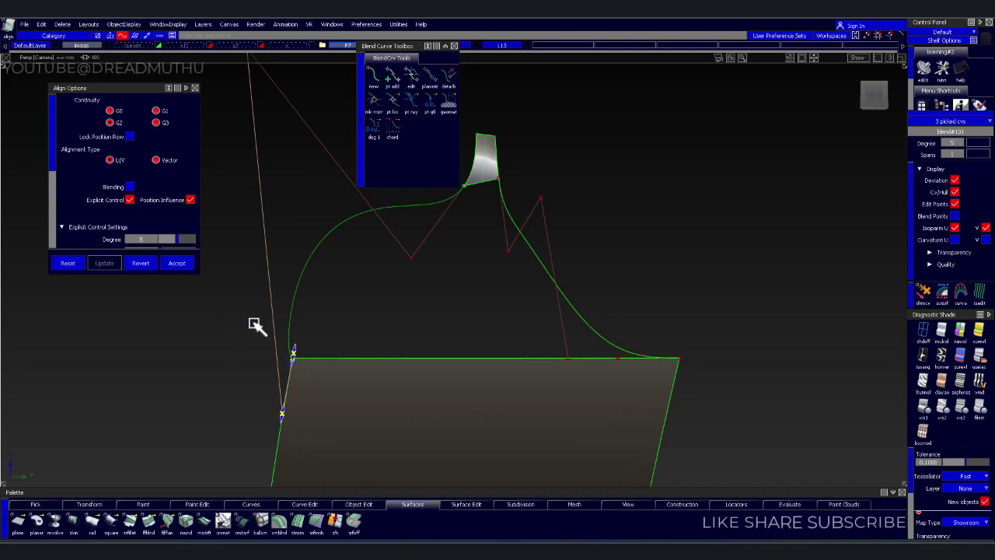
click(140, 263)
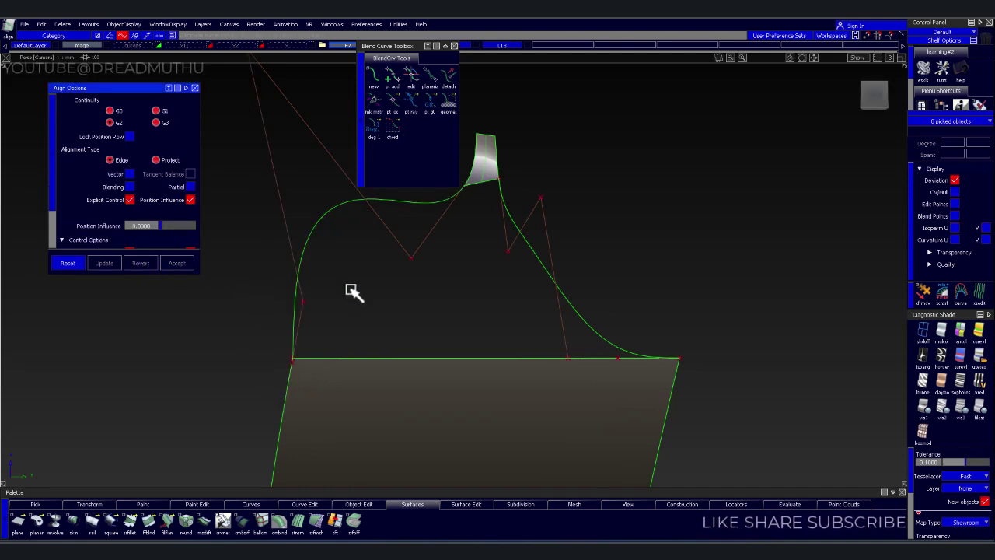
mouse_move(366, 273)
alt+shift+mouse_down()
mouse_move(399, 251)
mouse_move(319, 271)
mouse_move(380, 323)
mouse_move(555, 362)
mouse_move(456, 329)
mouse_move(446, 301)
alt+shift+mouse_up()
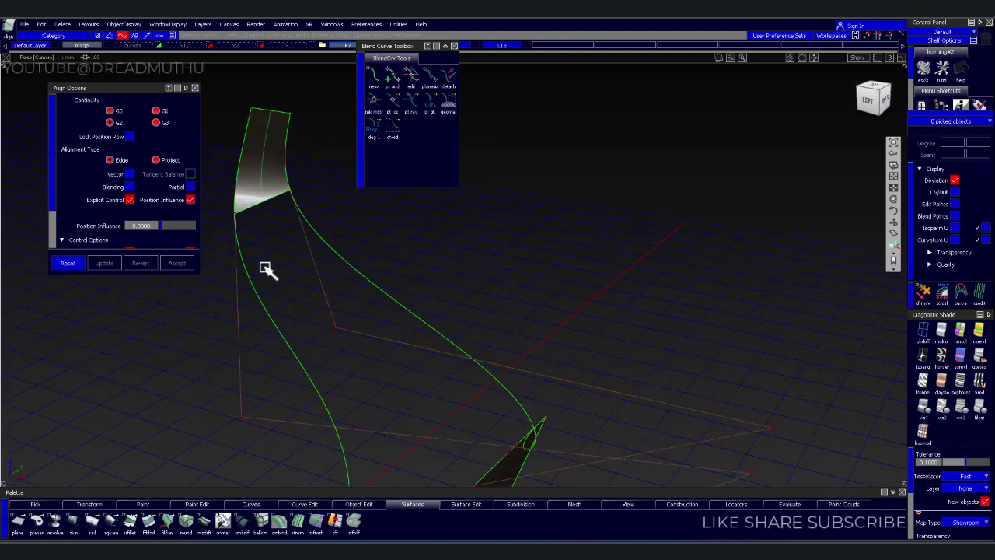
click(237, 207)
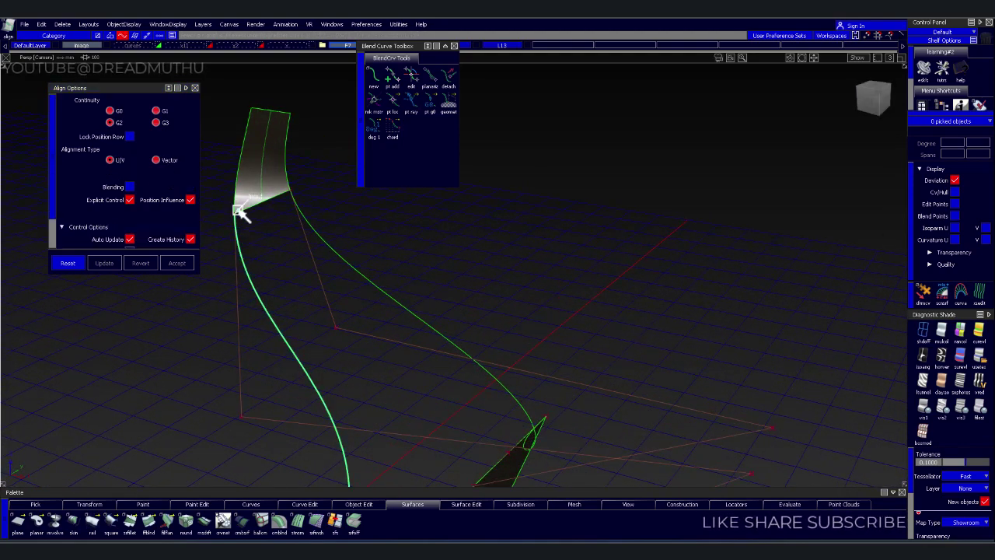
mouse_move(246, 421)
mouse_down()
mouse_move(228, 350)
mouse_move(231, 243)
mouse_move(327, 351)
mouse_move(391, 251)
mouse_move(345, 318)
mouse_up()
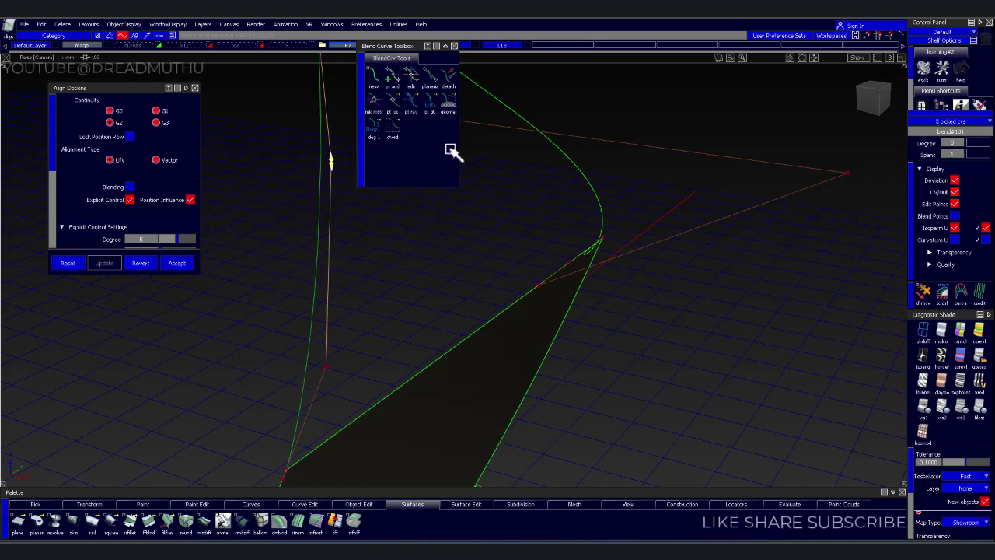
mouse_move(391, 402)
alt+shift+right_down()
mouse_move(375, 373)
mouse_move(426, 309)
alt+shift+right_up()
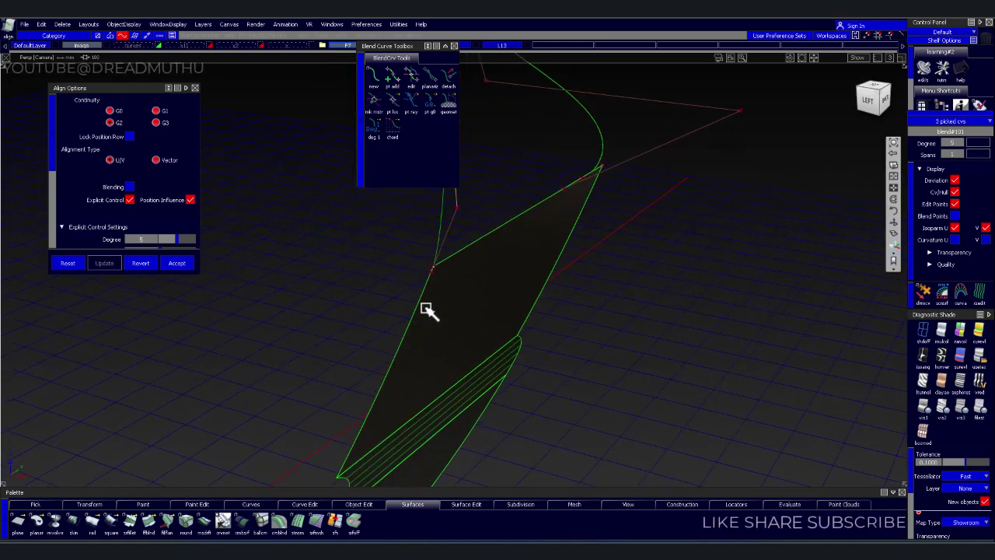
alt+shift+right_drag(447, 266, 455, 244)
- Realign the left curve's lower end to the panel edge and lengthen its end tangent
click(315, 427)
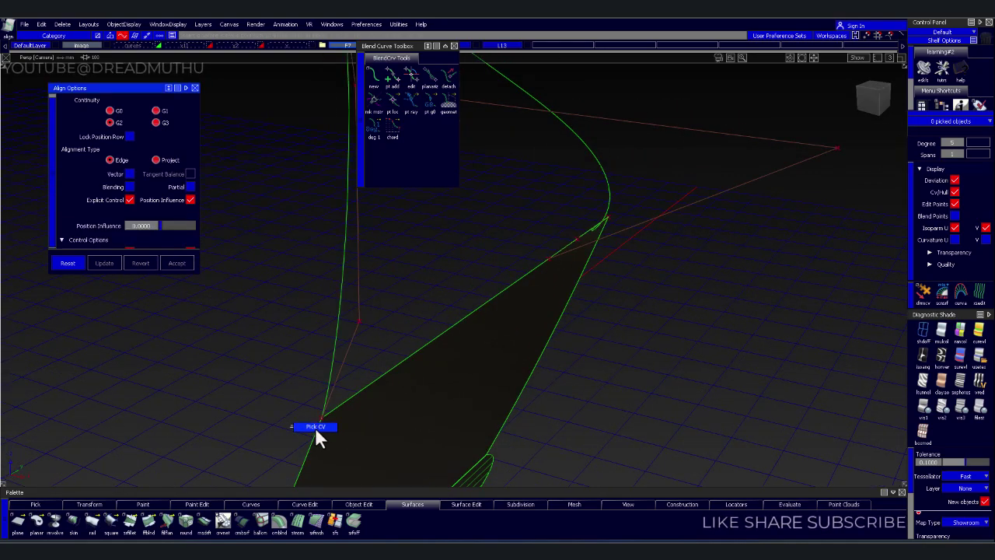
click(323, 438)
ctrl+shift+right_drag(334, 422, 317, 437)
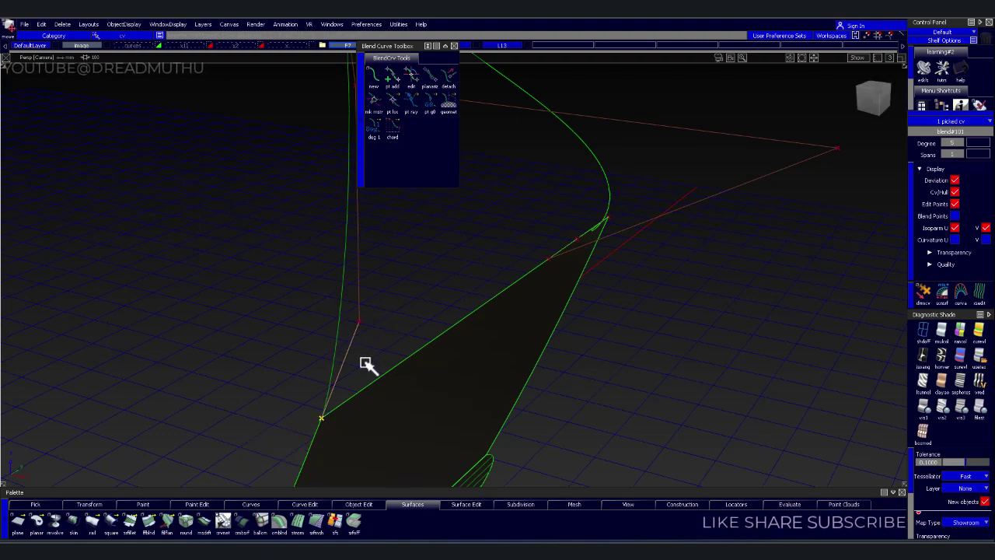
ctrl+shift+right_drag(333, 412, 319, 395)
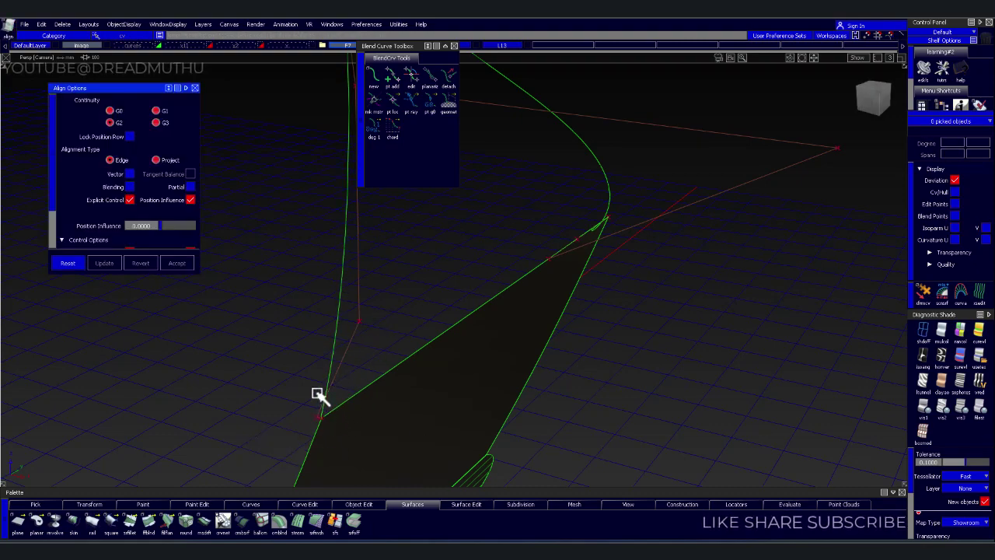
click(325, 410)
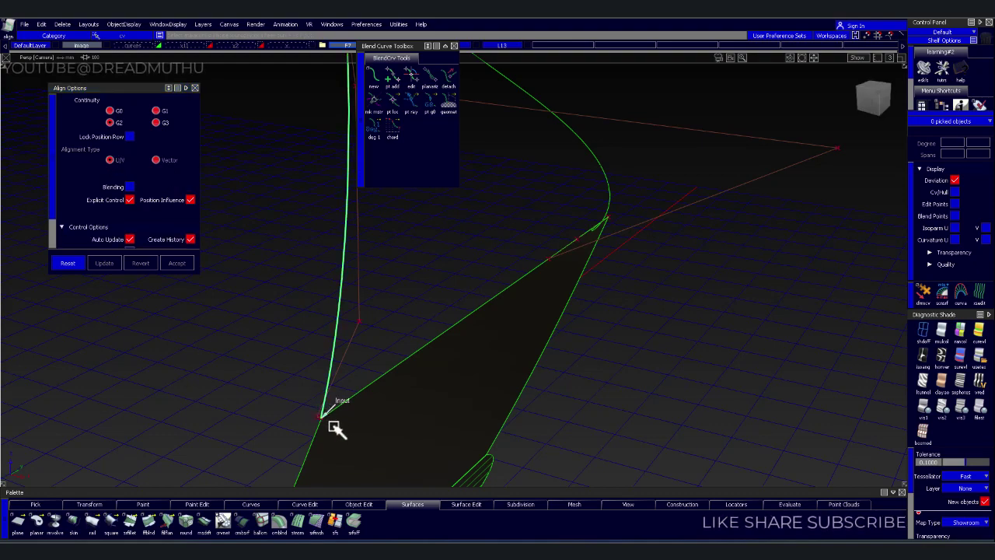
click(322, 431)
drag(322, 422, 337, 377)
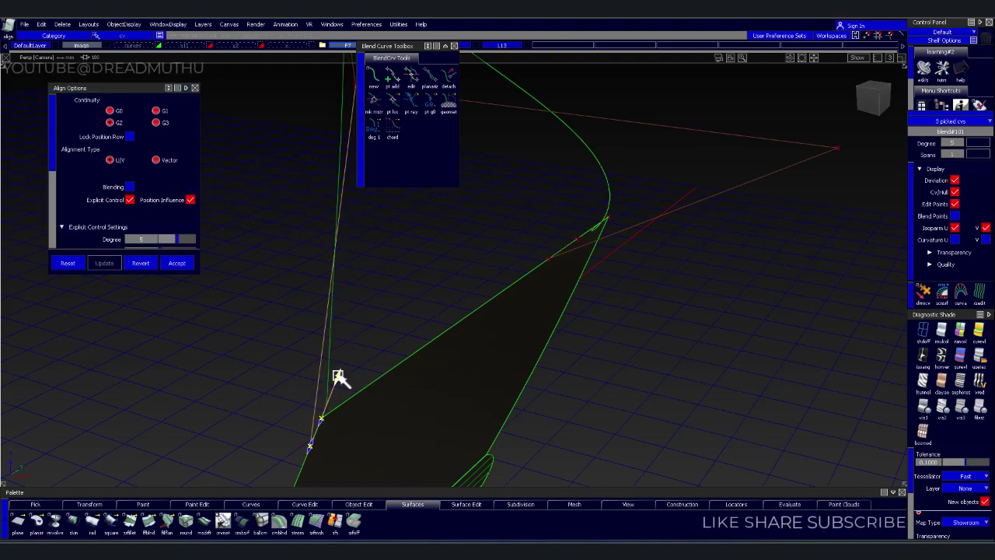
mouse_move(311, 448)
mouse_down()
mouse_move(365, 305)
mouse_move(401, 277)
mouse_up()
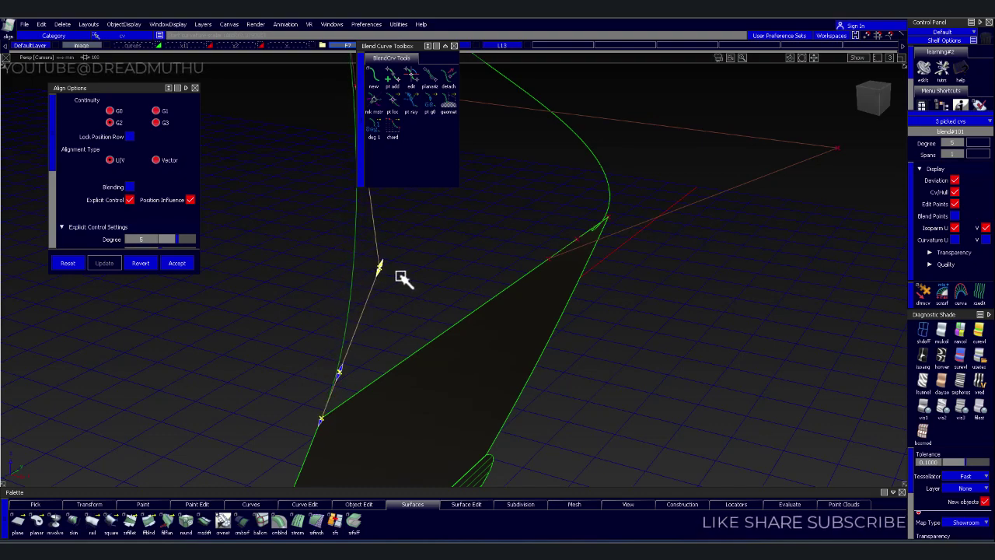
- Align the right curve's ends to the panel's right corner and small surface, then unhide the door surfaces
mouse_move(537, 267)
alt+shift+mouse_down()
mouse_move(306, 226)
mouse_move(349, 233)
mouse_move(444, 282)
mouse_move(435, 262)
mouse_move(420, 275)
mouse_move(440, 282)
alt+shift+mouse_up()
click(399, 264)
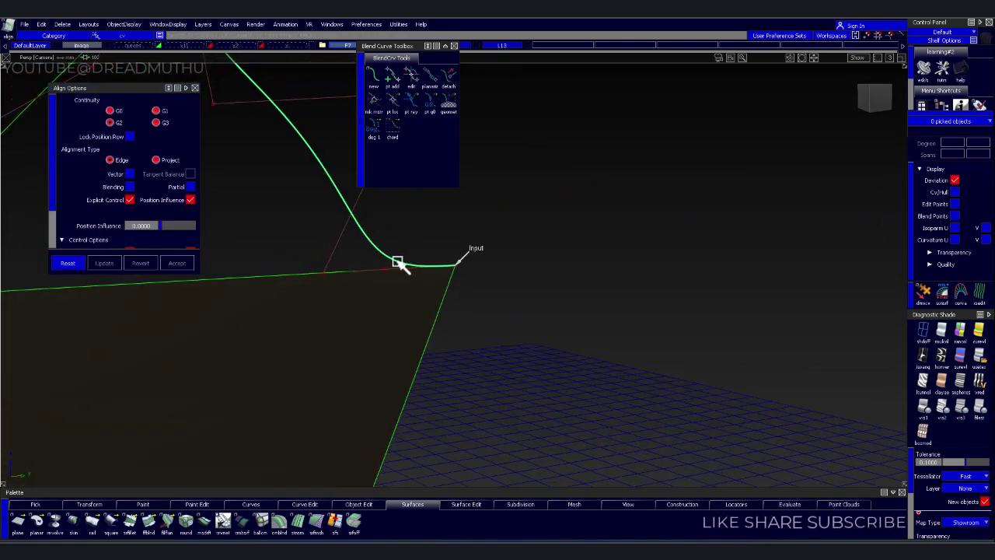
click(453, 281)
mouse_move(509, 293)
alt+shift+mouse_down()
mouse_move(601, 350)
mouse_move(344, 317)
alt+shift+mouse_up()
click(357, 251)
click(357, 251)
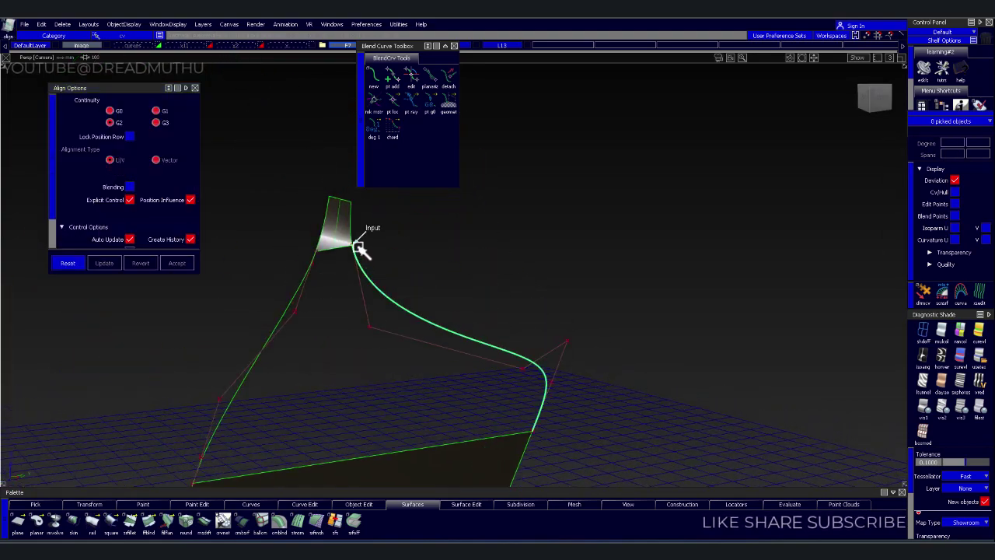
click(437, 283)
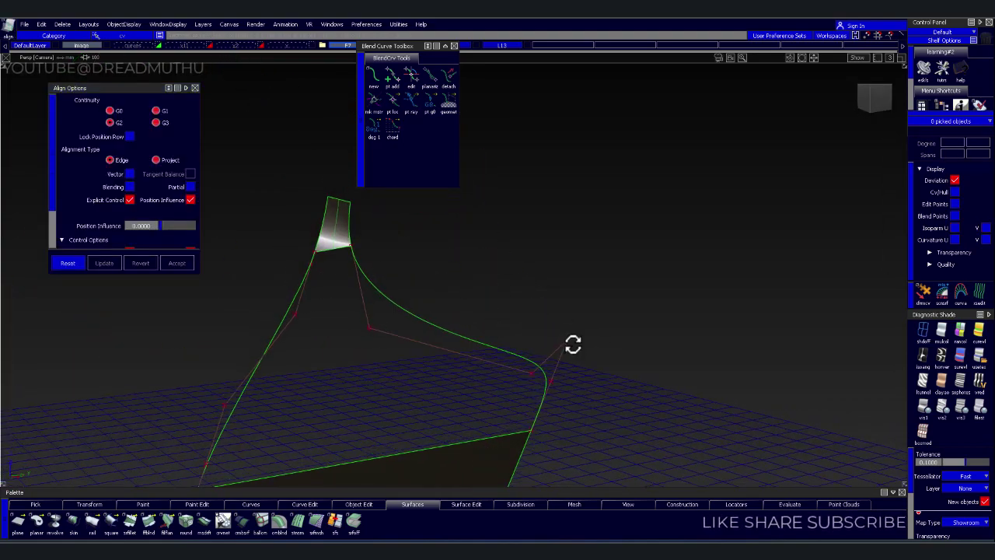
key(ctrl+shift+h)
mouse_move(369, 315)
alt+shift+mouse_down()
mouse_move(442, 373)
mouse_move(580, 368)
mouse_move(521, 322)
mouse_move(241, 313)
mouse_move(182, 344)
mouse_move(333, 413)
mouse_move(377, 375)
mouse_move(362, 402)
mouse_move(339, 342)
mouse_move(555, 348)
mouse_move(541, 357)
mouse_move(511, 293)
mouse_move(455, 362)
mouse_move(342, 334)
mouse_move(288, 350)
mouse_move(288, 311)
mouse_move(271, 348)
mouse_move(256, 355)
mouse_move(274, 355)
mouse_move(256, 366)
mouse_move(182, 366)
mouse_move(120, 382)
mouse_move(122, 374)
alt+shift+mouse_up()
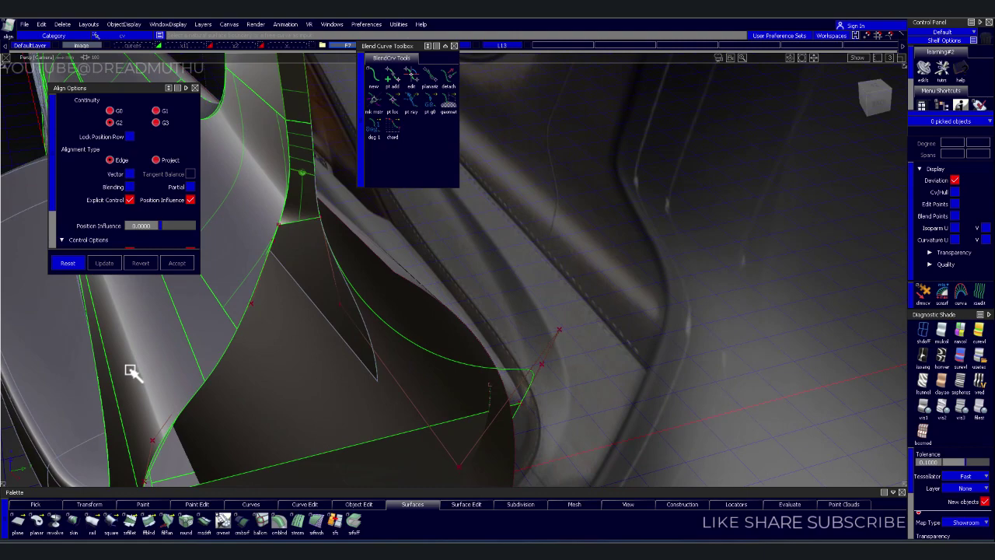
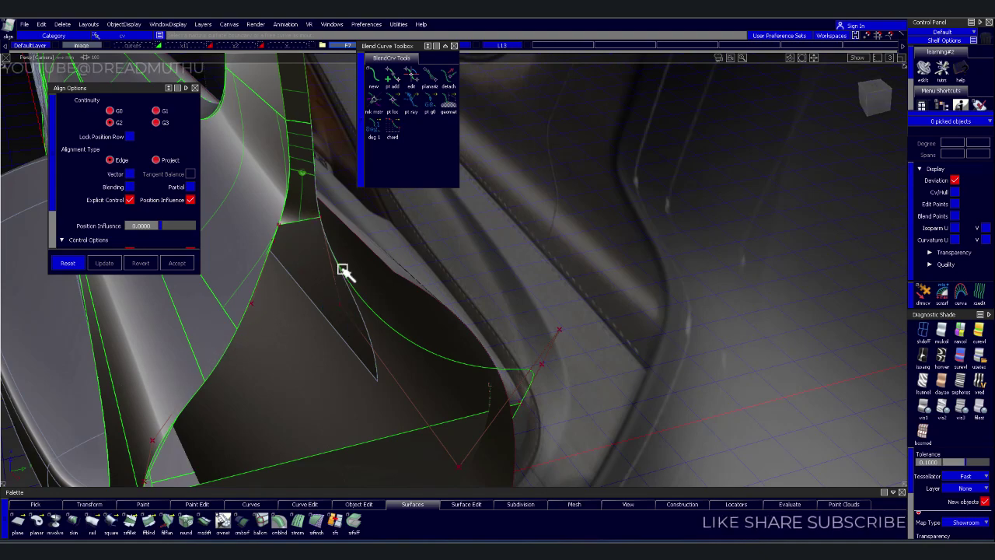
- Select the surface strips around the blend area and the blend curve, then isolate them
key(Escape)
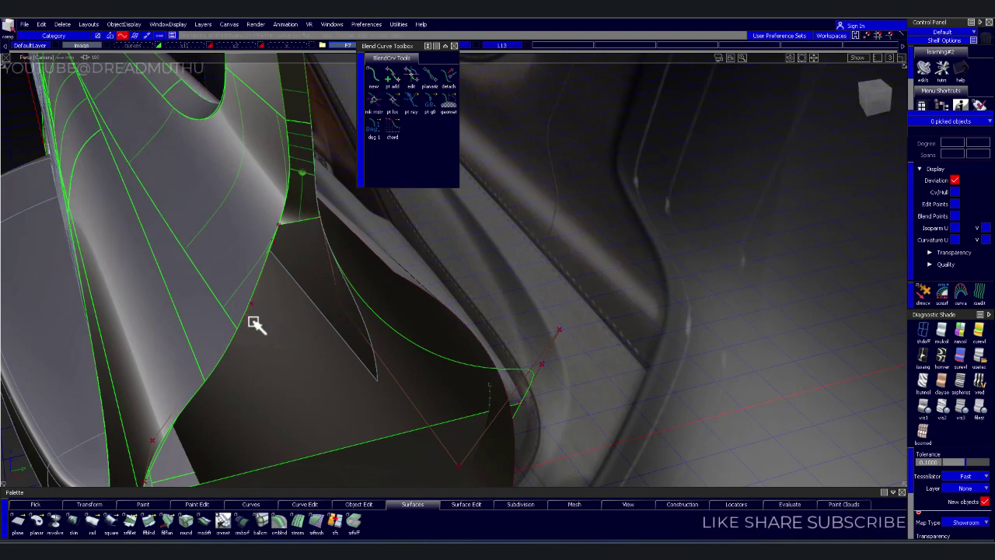
drag(333, 462, 160, 413)
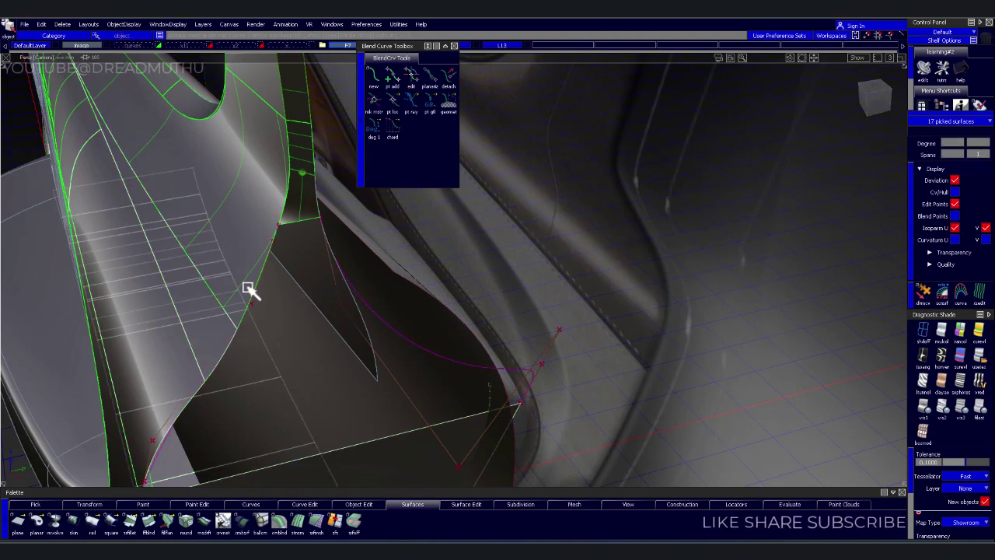
click(298, 237)
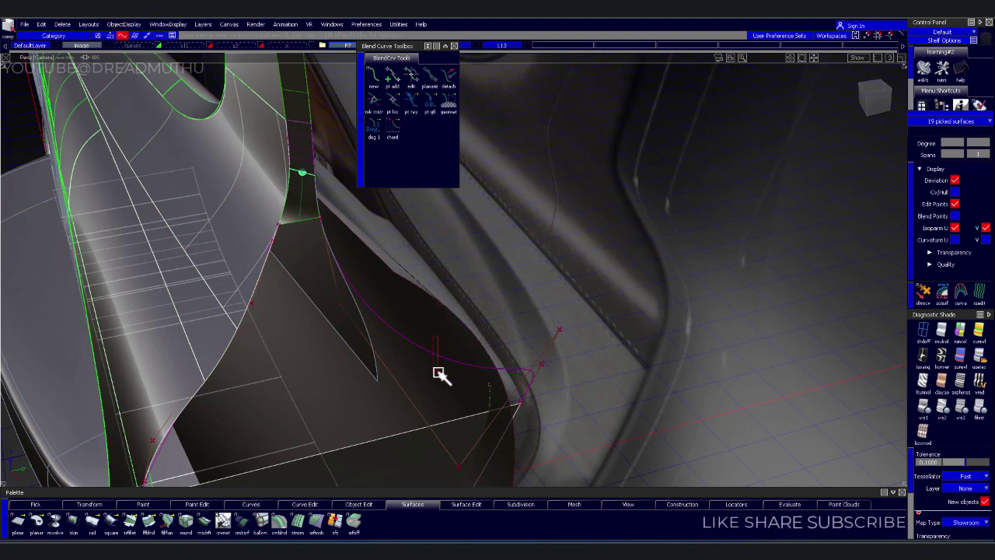
click(440, 375)
key(ctrl+h)
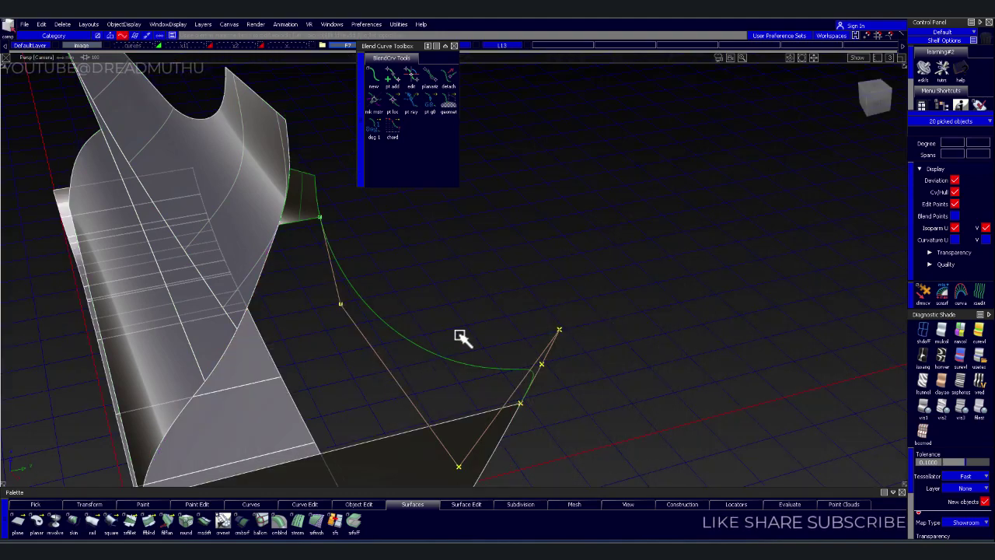
- In the Left ortho view, align the blend curve's end to the surface edge and slide it into place
click(427, 325)
mouse_move(402, 378)
alt+shift+mouse_down()
mouse_move(397, 337)
mouse_move(557, 282)
mouse_move(648, 285)
mouse_move(762, 213)
alt+shift+mouse_up()
click(869, 98)
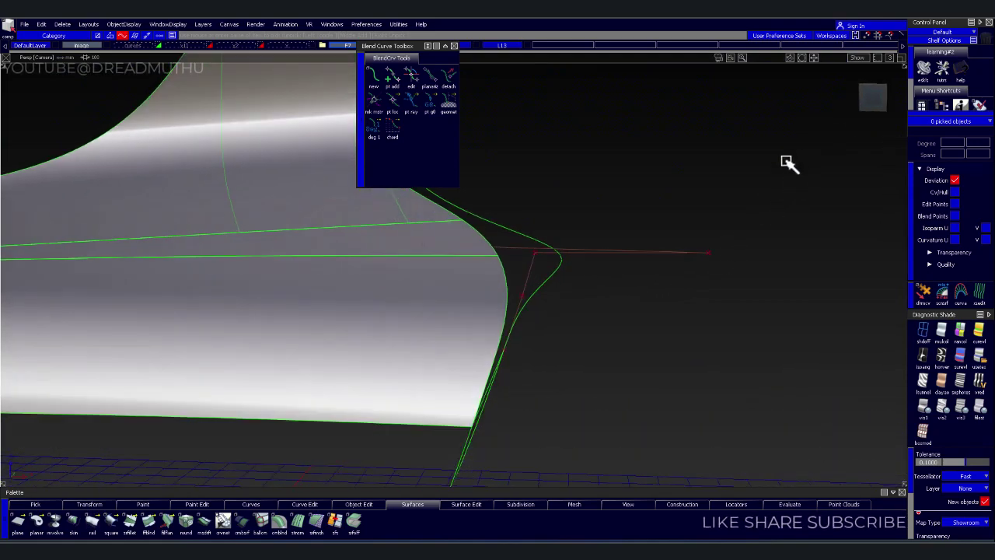
alt+shift+right_drag(788, 162, 715, 247)
alt+shift+middle_drag(715, 247, 628, 318)
alt+shift+right_drag(629, 318, 629, 334)
alt+shift+middle_drag(629, 334, 564, 399)
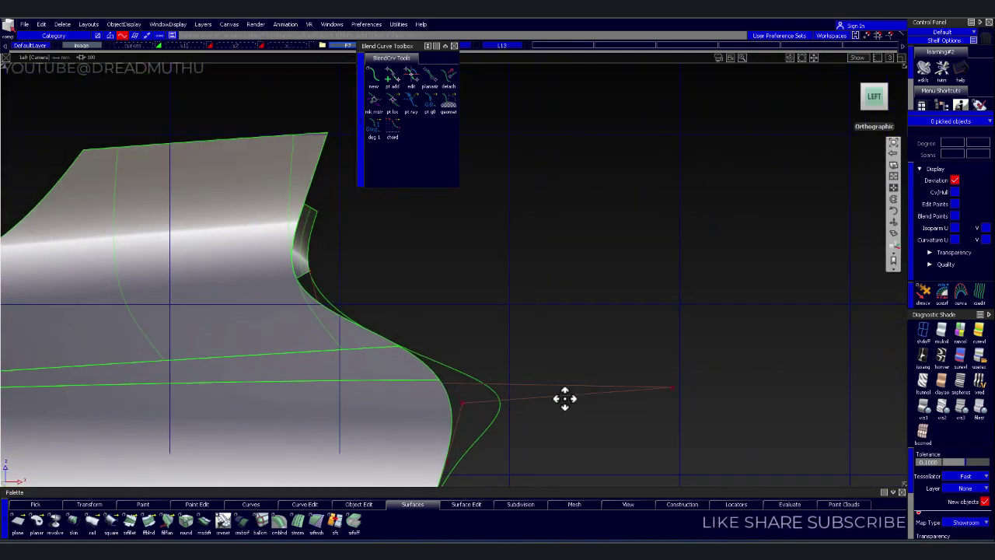
alt+shift+right_drag(564, 399, 565, 381)
alt+shift+middle_drag(565, 381, 615, 313)
alt+shift+right_drag(611, 346, 598, 381)
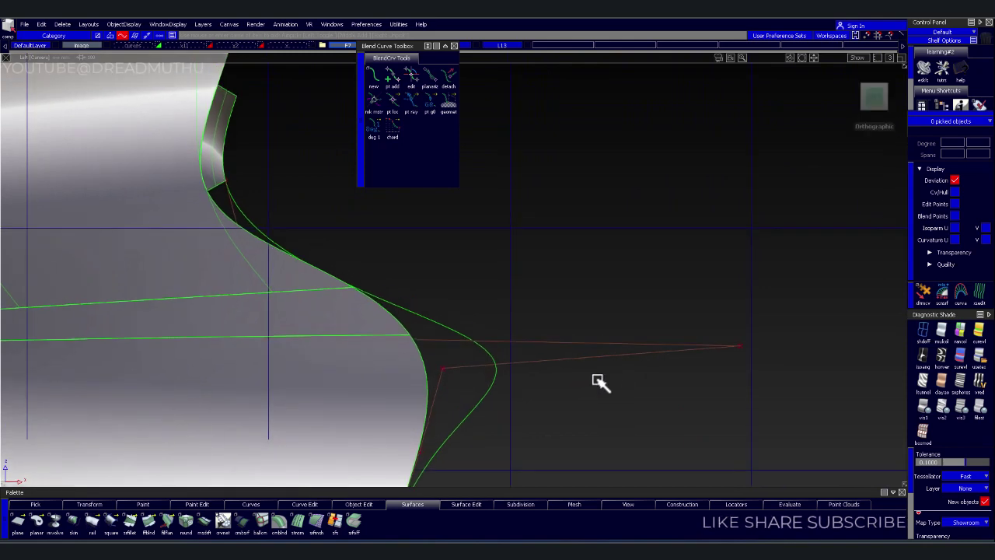
click(509, 343)
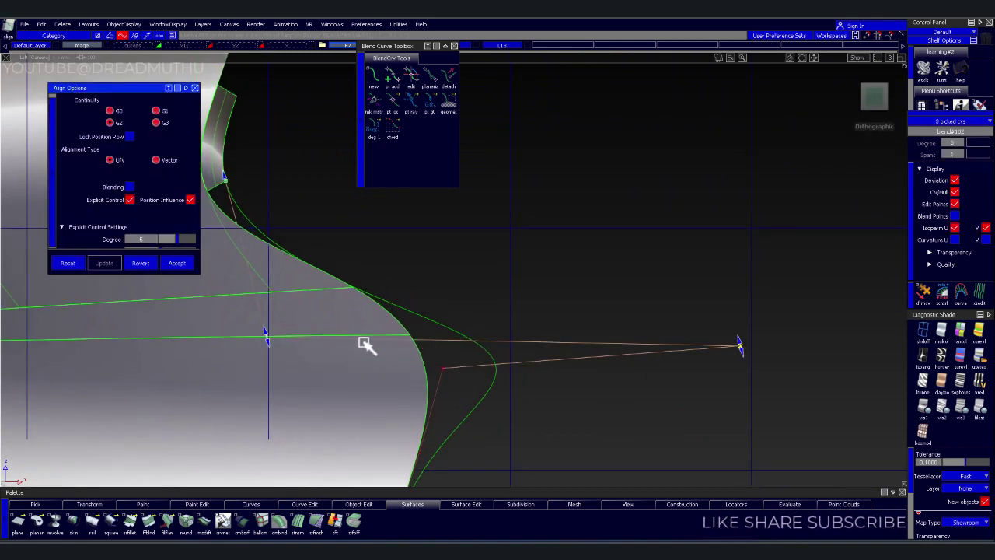
click(264, 329)
drag(251, 264, 319, 377)
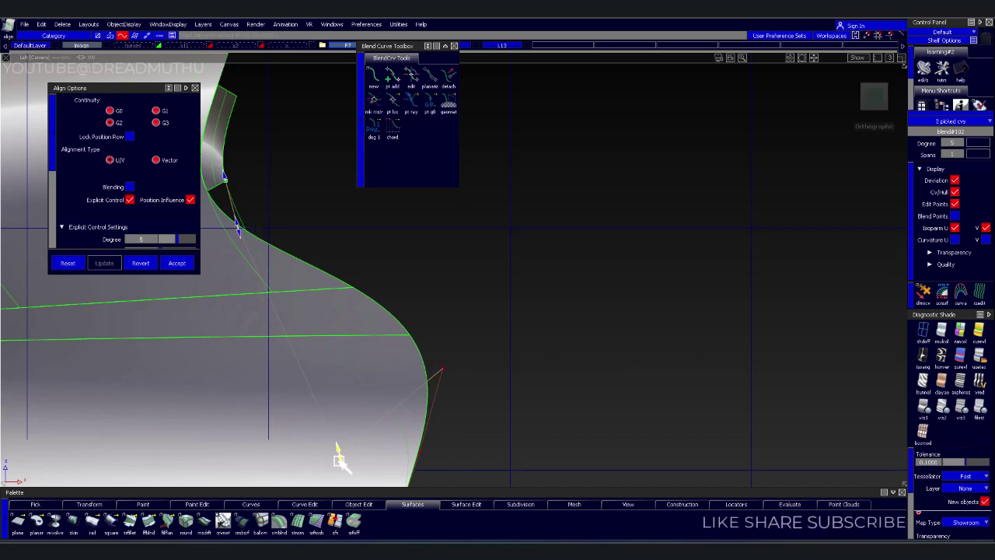
drag(342, 455, 345, 225)
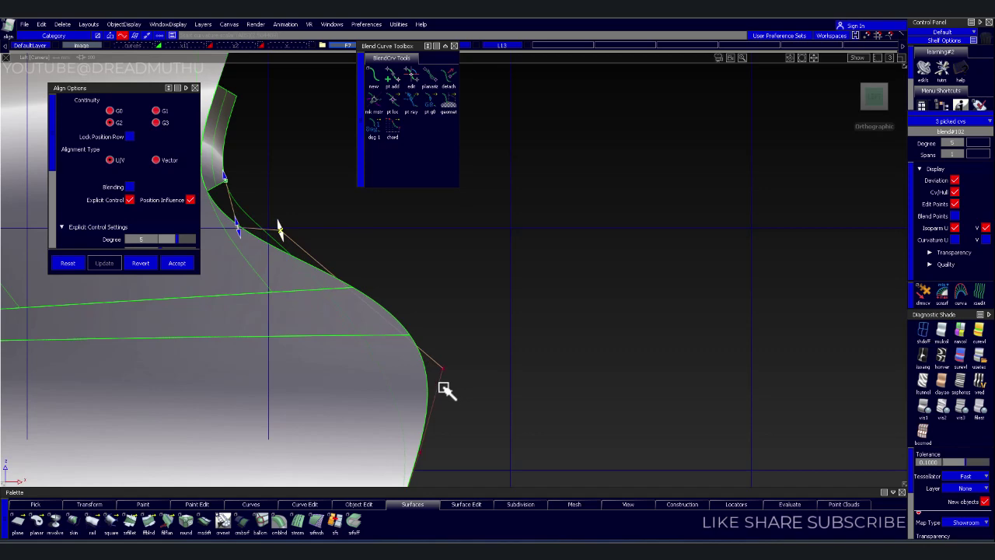
- Raise the curve's lower control points so it flows smoothly, then tumble back to perspective
click(440, 385)
drag(440, 385, 463, 305)
mouse_move(423, 454)
mouse_down()
mouse_move(493, 342)
mouse_move(509, 335)
mouse_up()
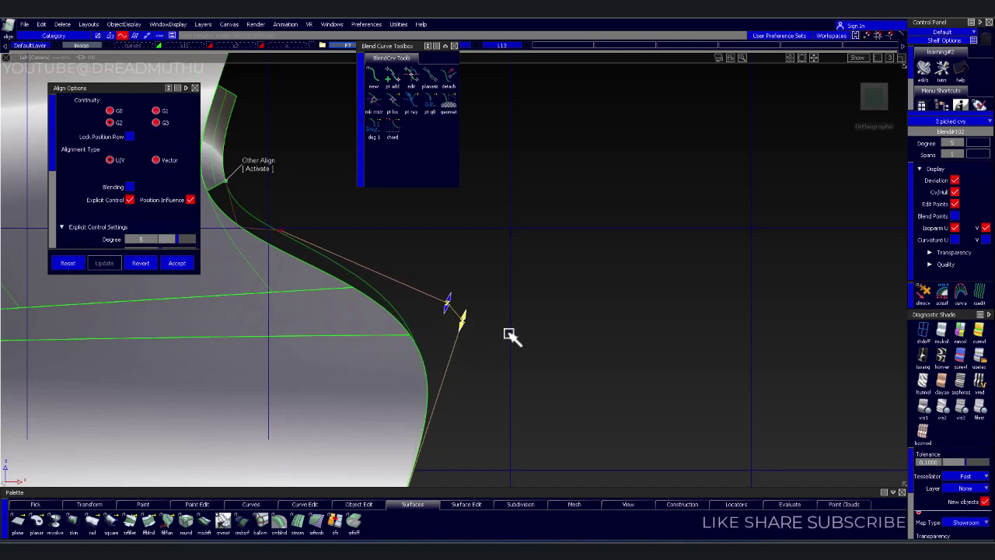
drag(456, 319, 452, 294)
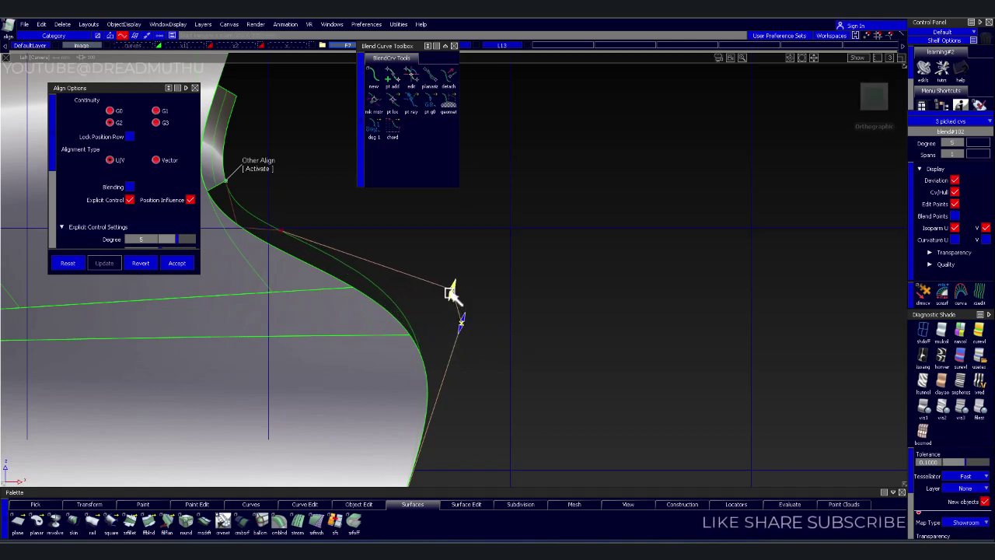
click(520, 362)
mouse_move(520, 362)
alt+shift+mouse_down()
mouse_move(415, 391)
mouse_move(428, 399)
alt+shift+mouse_up()
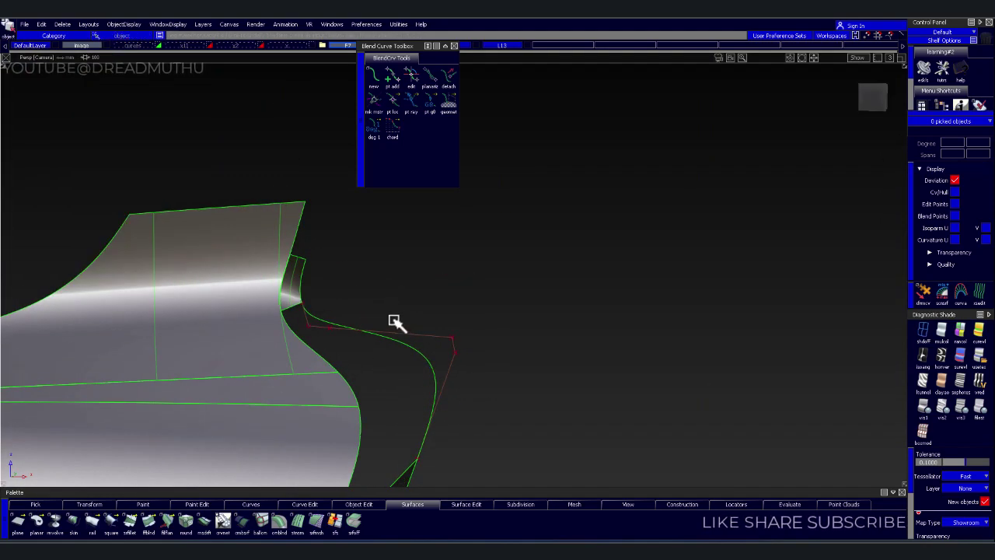
mouse_move(504, 333)
alt+shift+mouse_down()
mouse_move(535, 355)
mouse_move(383, 312)
mouse_move(288, 351)
mouse_move(349, 349)
mouse_move(363, 334)
alt+shift+mouse_up()
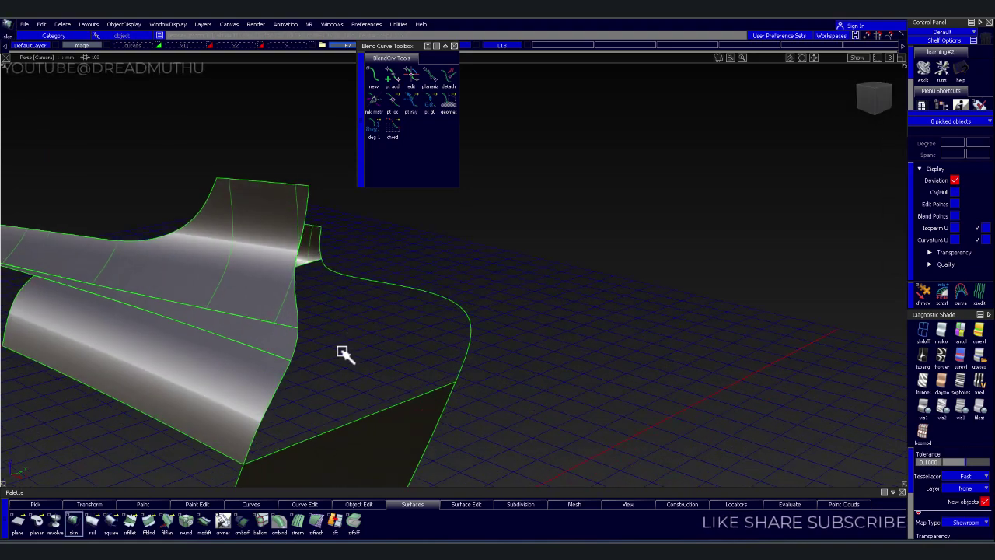
- Try a rail surface from the bottom surface edge and two rails, then discard it
key(s)
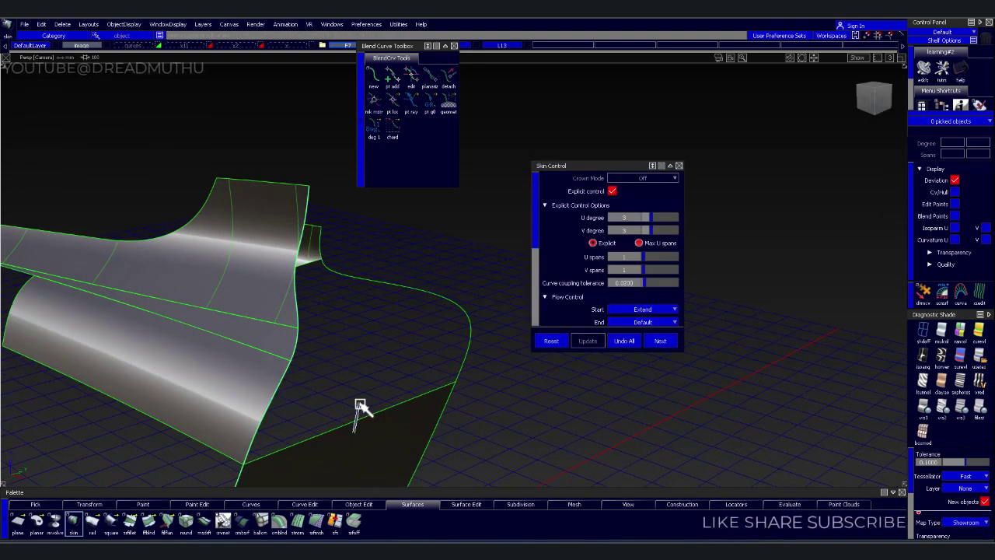
alt+shift+drag(360, 406, 349, 337)
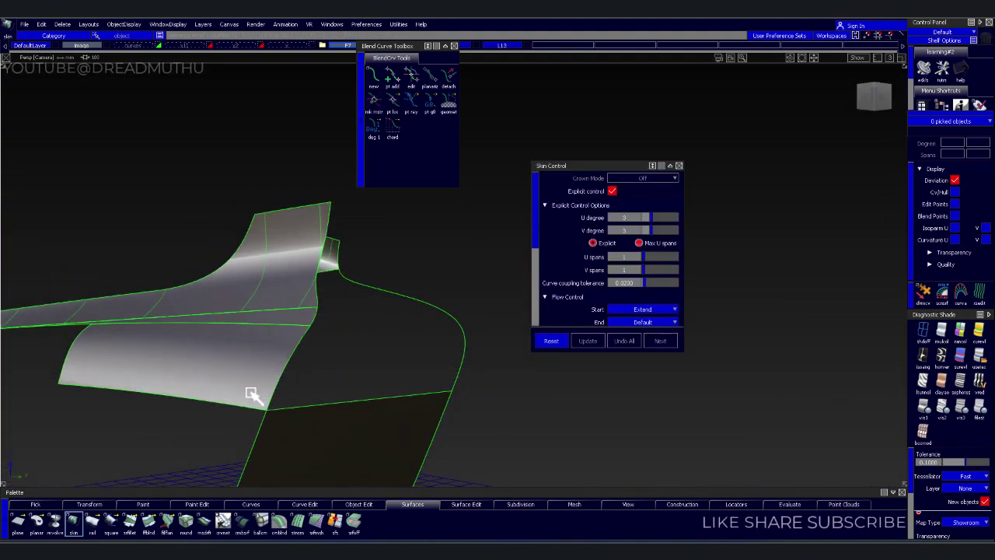
key(r)
click(324, 398)
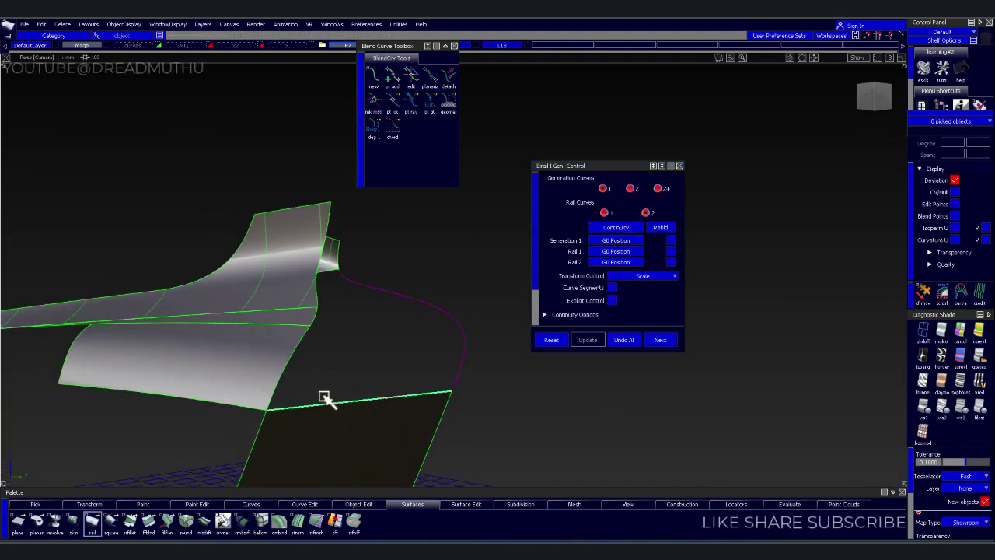
click(280, 397)
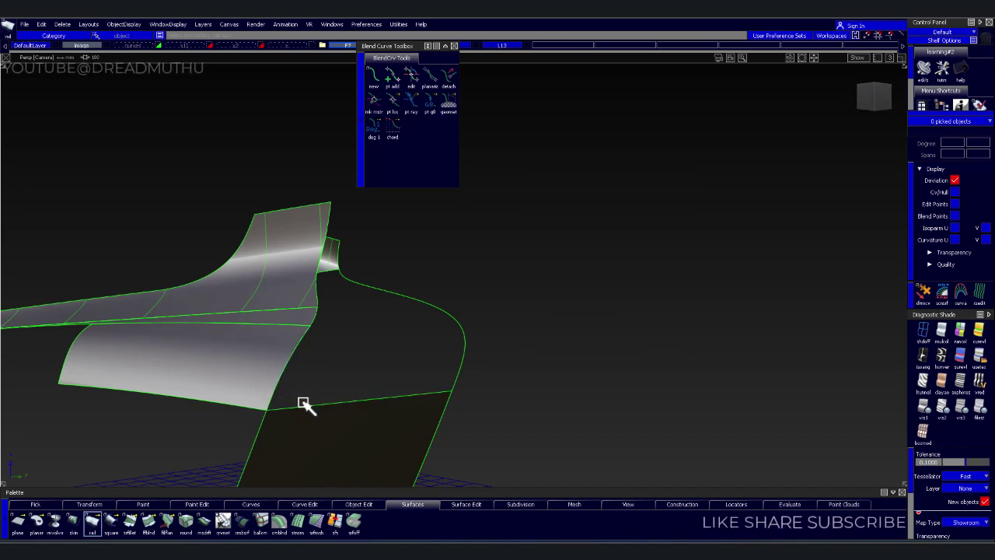
click(455, 386)
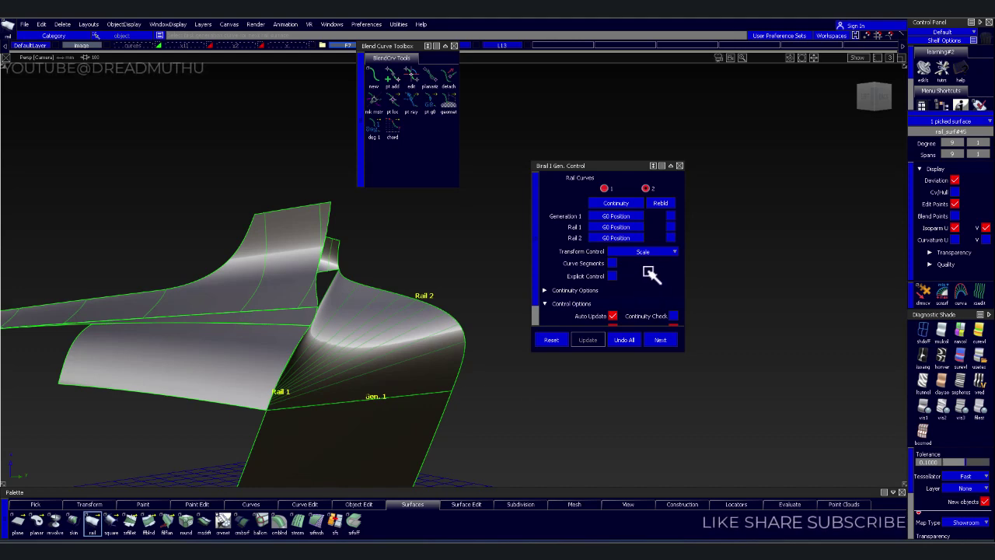
click(625, 339)
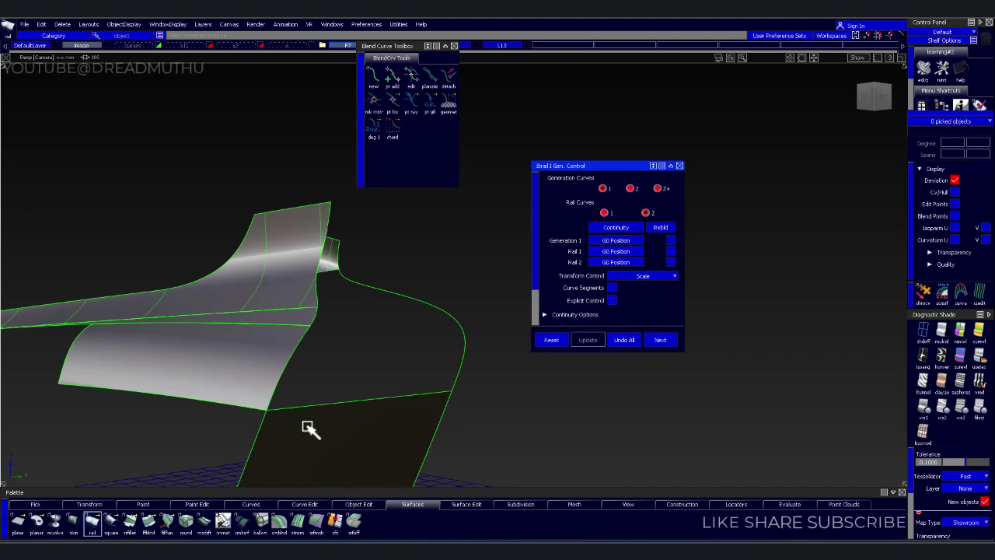
alt+shift+drag(311, 355, 431, 366)
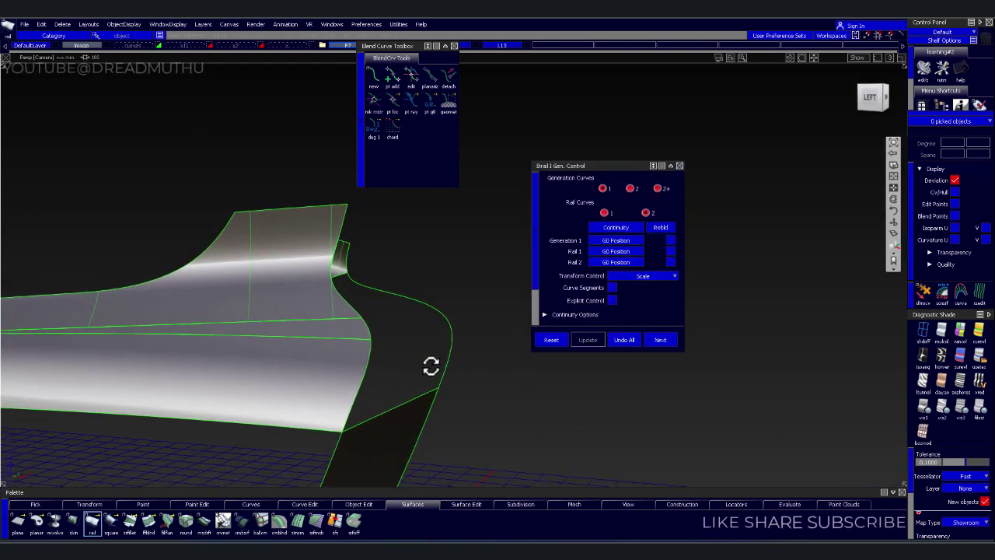
- Skin a surface between the picked curves with chaining off and start flow set to Default
key(Insert)
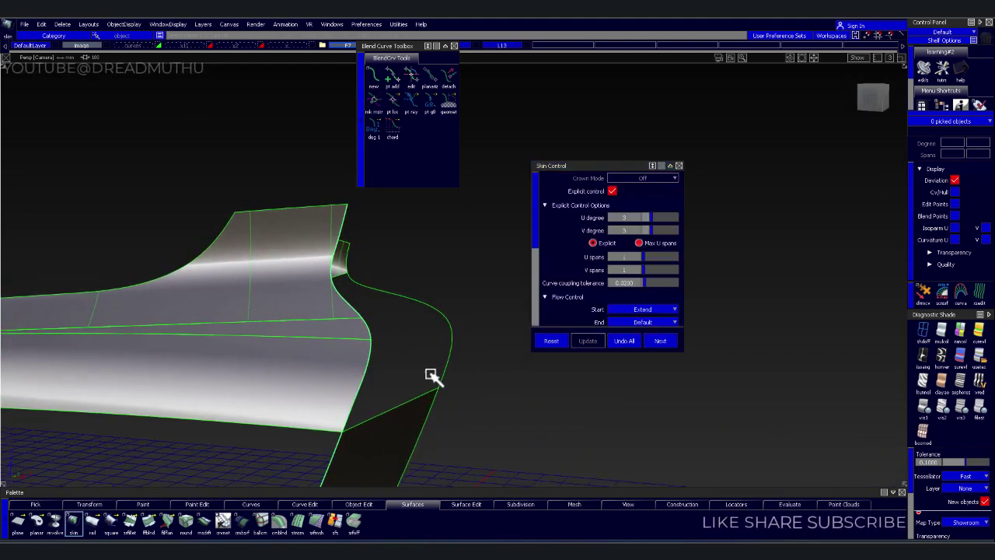
scroll(644, 304, down, 3)
scroll(670, 311, down, 3)
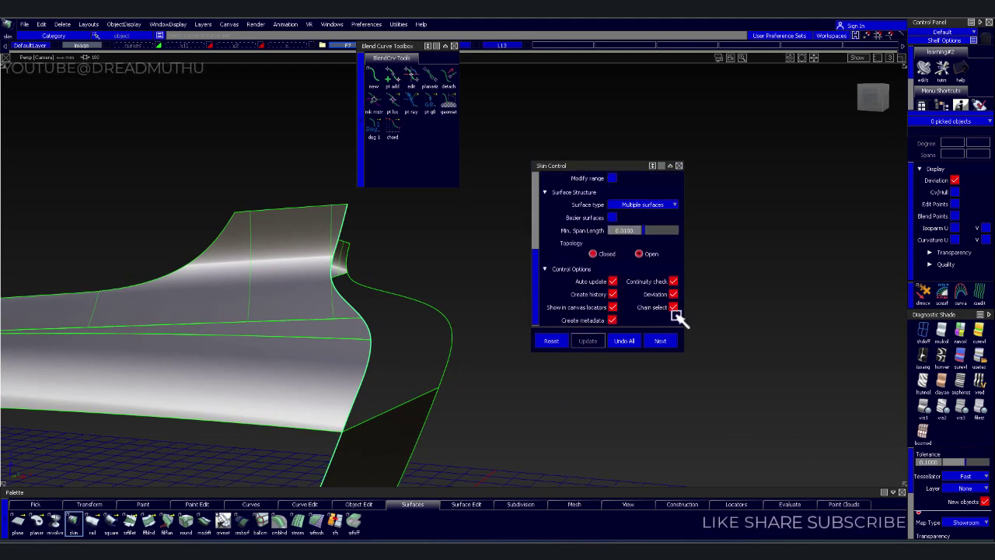
click(674, 307)
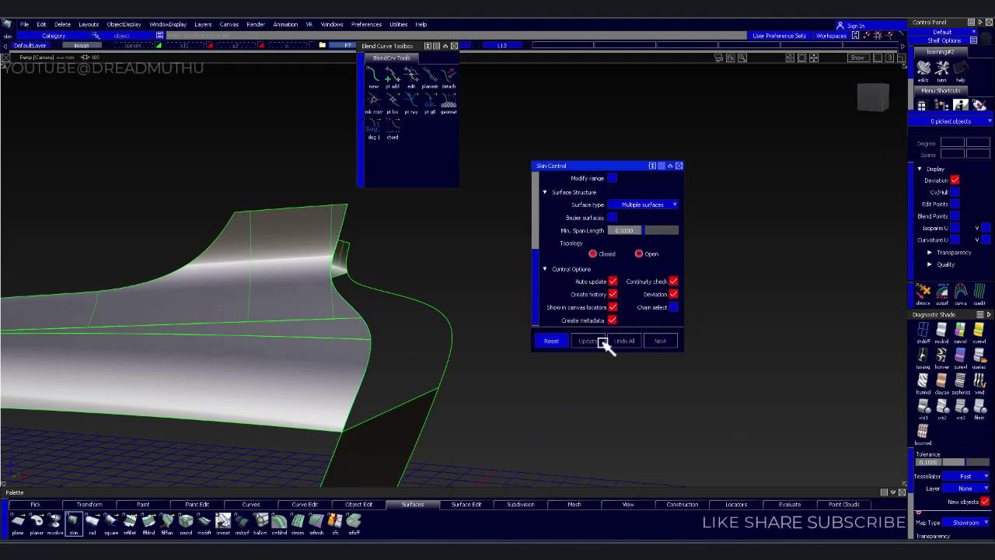
click(446, 358)
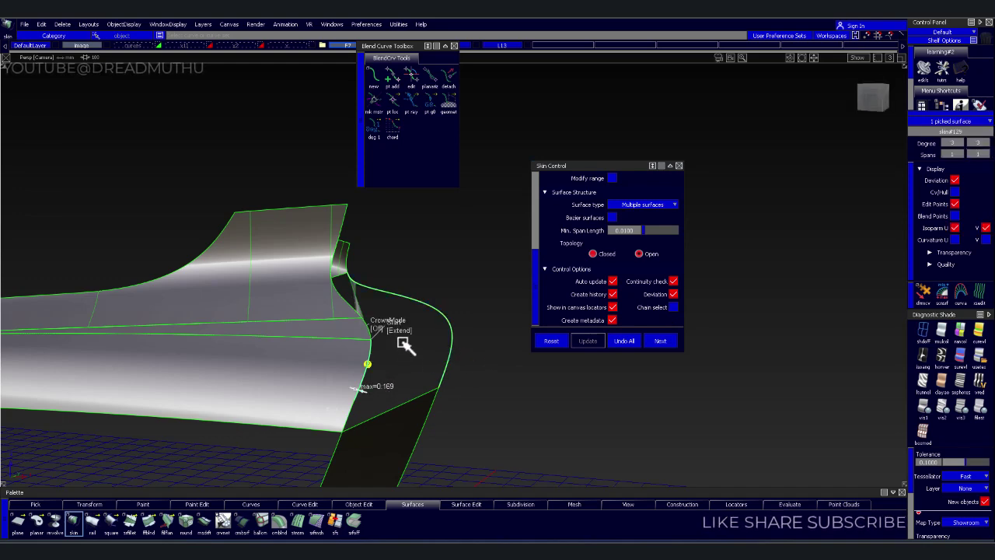
scroll(635, 238, up, 2)
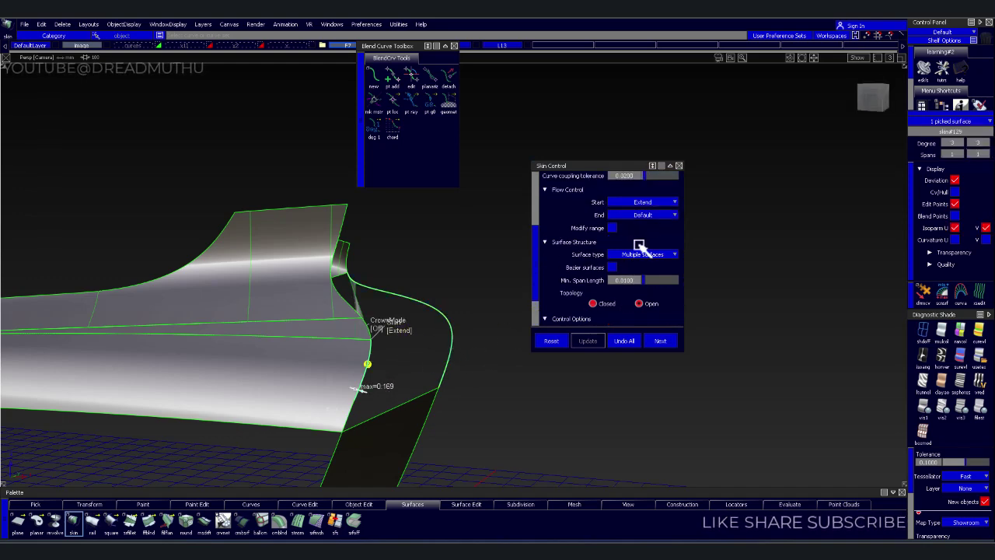
click(651, 202)
click(653, 215)
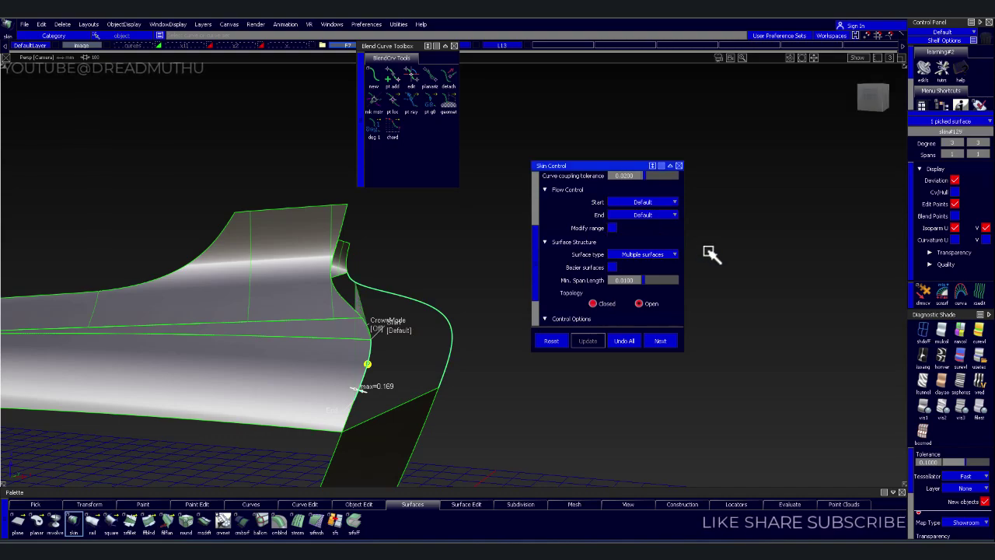
- Inspect the skin from behind, accept it, and clear the selection
mouse_move(409, 326)
alt+shift+mouse_down()
mouse_move(209, 408)
mouse_move(314, 347)
alt+shift+mouse_up()
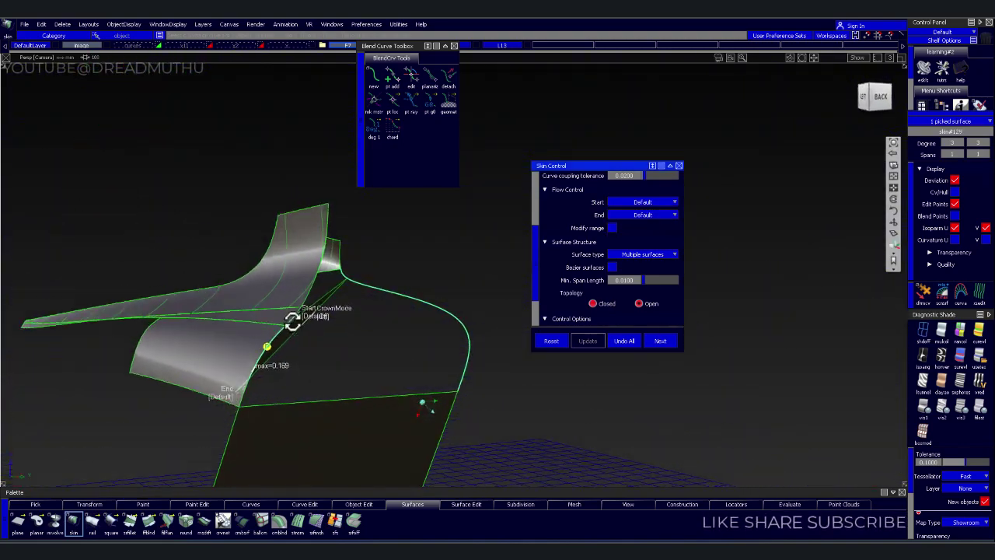
click(363, 406)
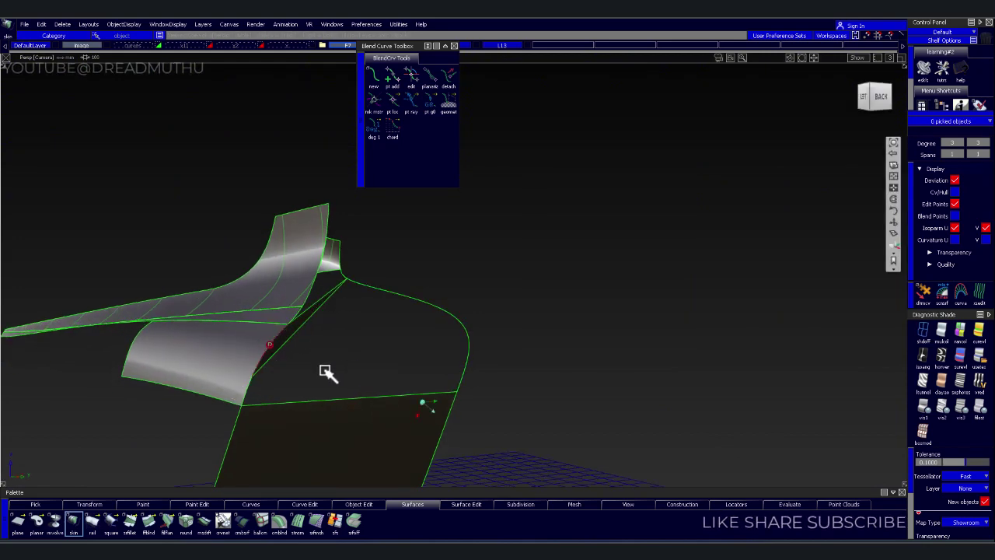
key(Escape)
click(319, 319)
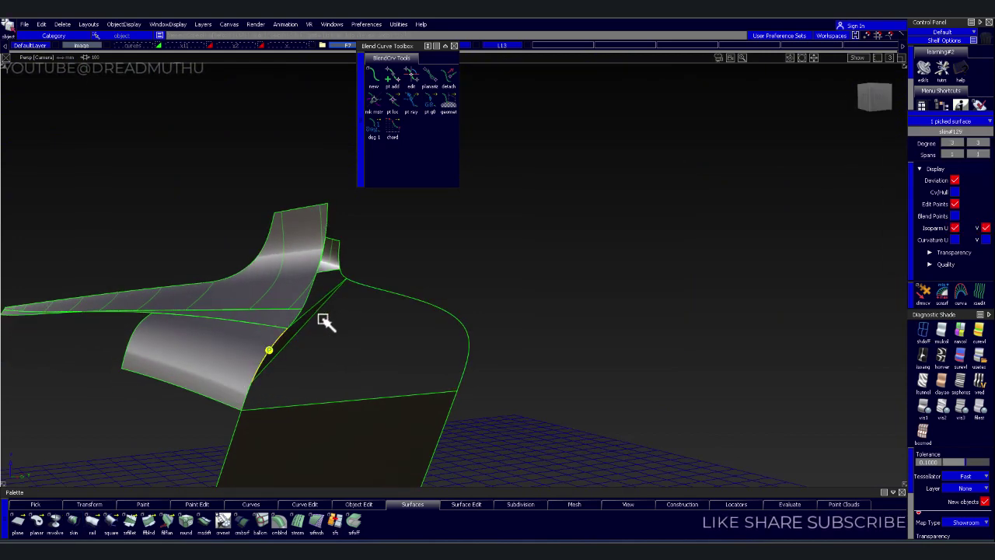
click(326, 326)
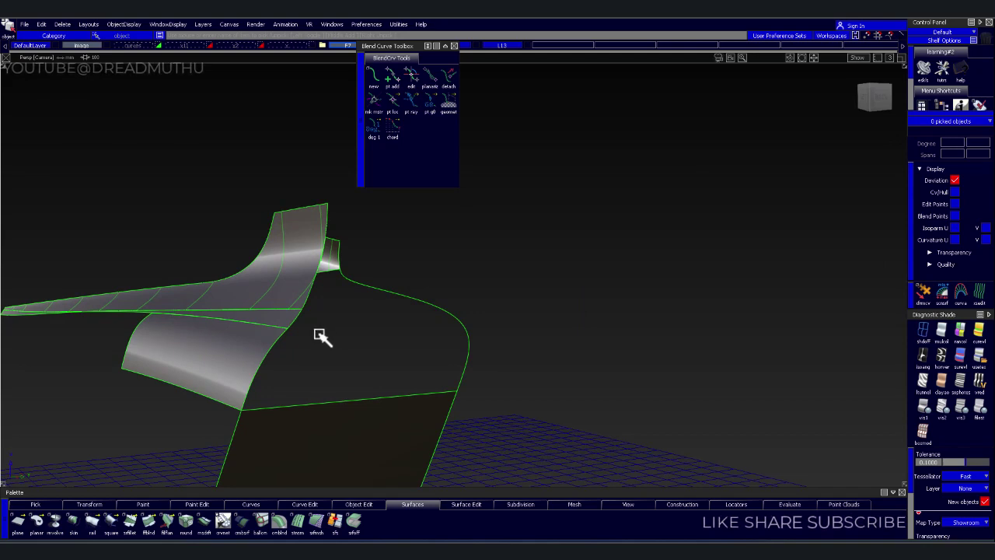
- Draw a horizontal blend curve in Back view from the trim's left edge, snapping its end to the right edge
click(245, 402)
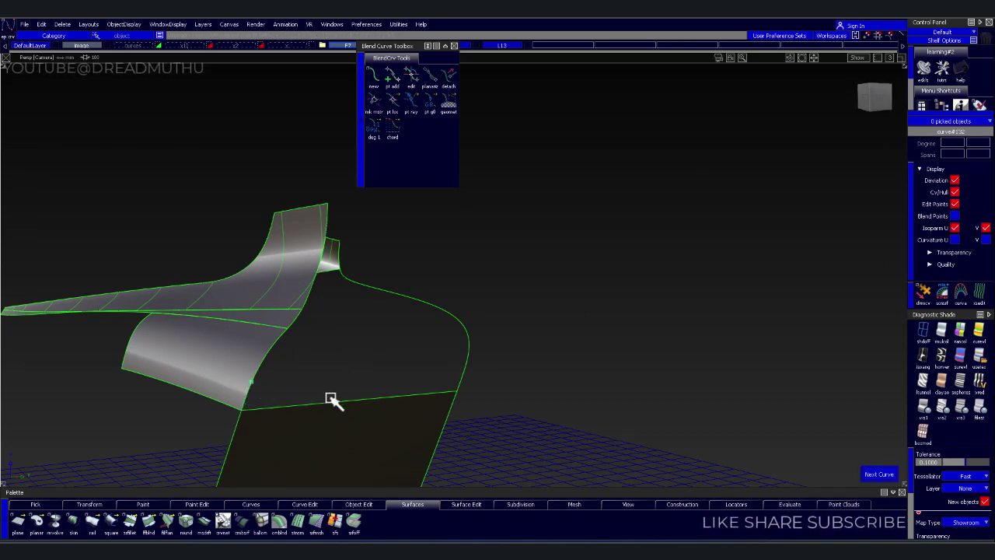
click(867, 95)
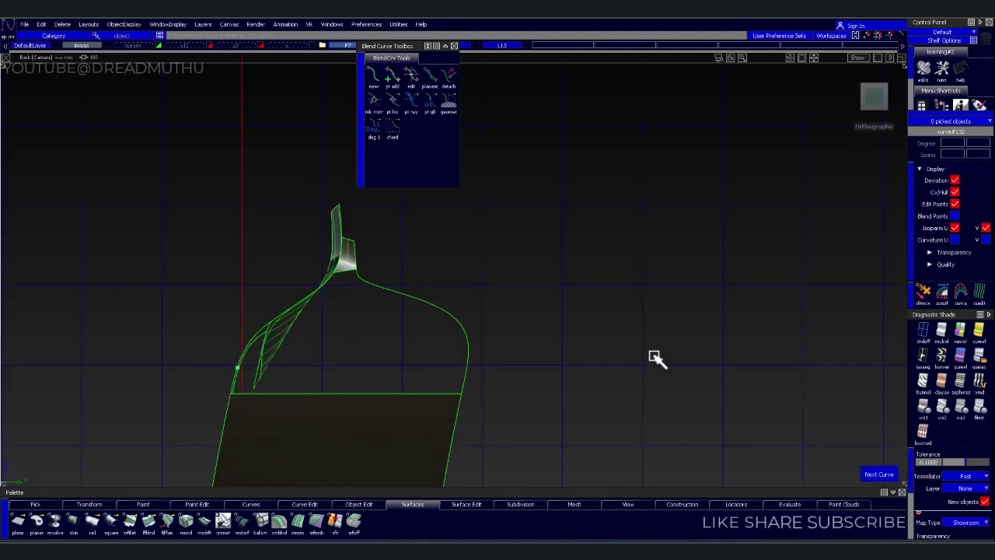
click(536, 373)
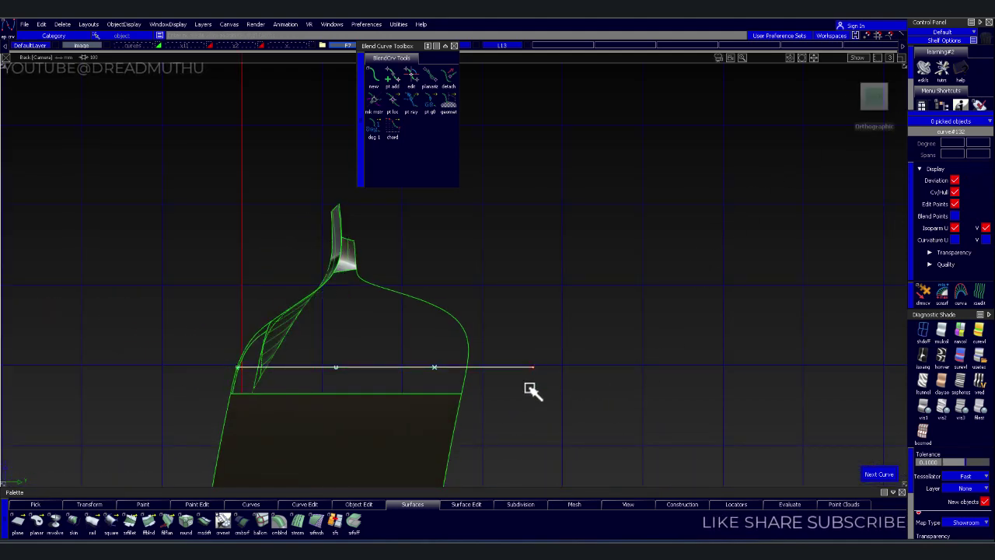
click(534, 371)
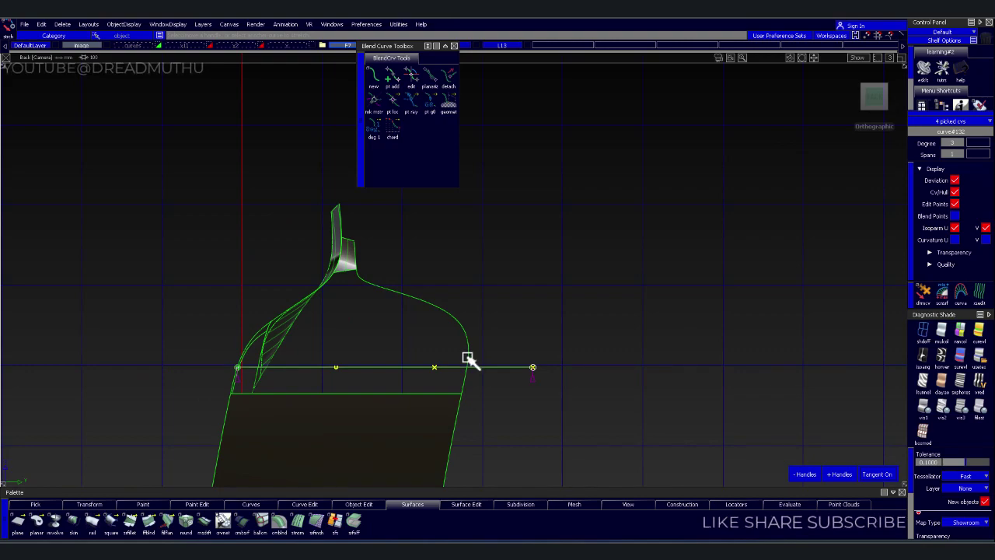
click(466, 359)
mouse_move(506, 337)
alt+shift+mouse_down()
mouse_move(489, 361)
mouse_move(584, 370)
alt+shift+mouse_up()
click(544, 371)
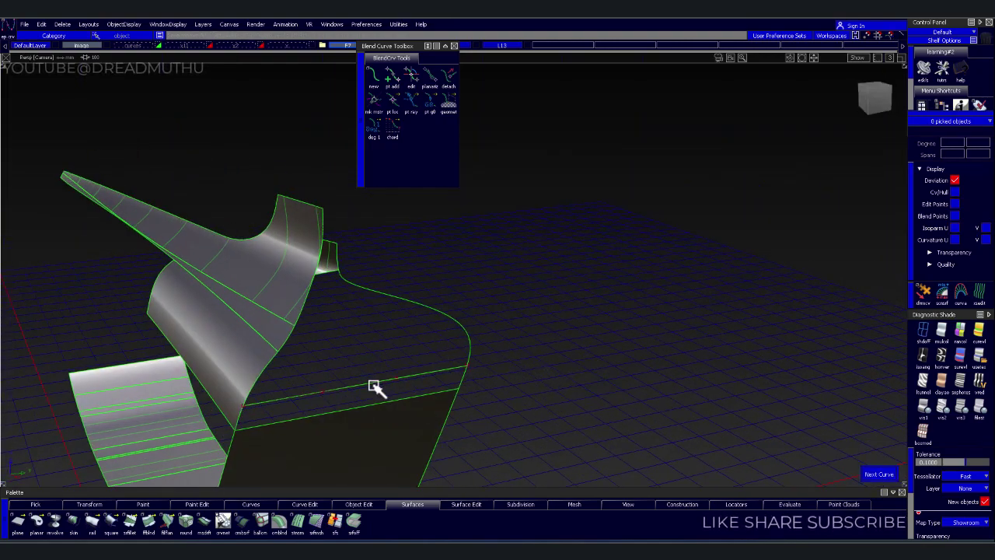
- Add a second horizontal blend curve from left to right edge, then pick the left edge as a boundary
click(247, 400)
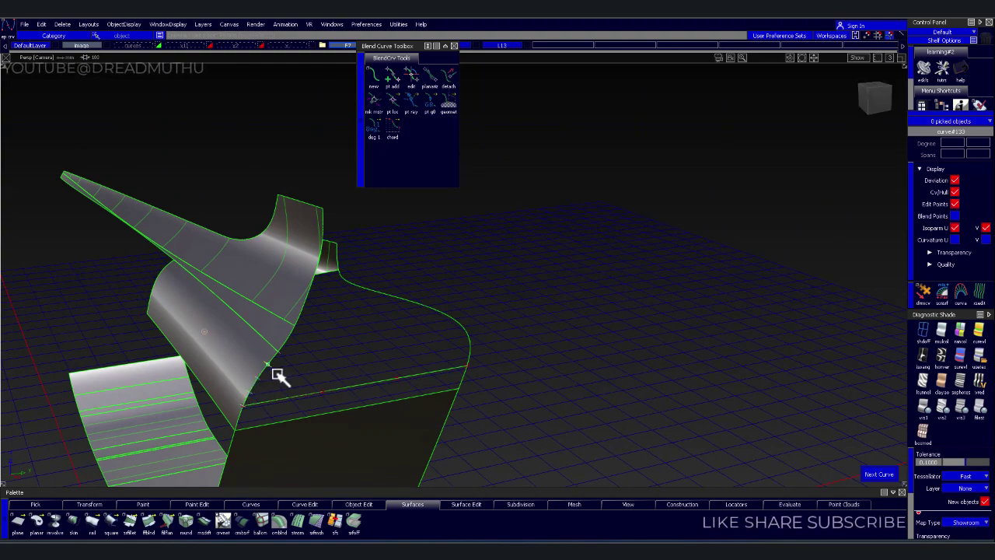
click(861, 111)
click(528, 315)
mouse_move(544, 422)
alt+shift+right_down()
mouse_move(589, 366)
mouse_move(600, 387)
alt+shift+right_up()
alt+shift+middle_drag(600, 388, 596, 391)
click(552, 321)
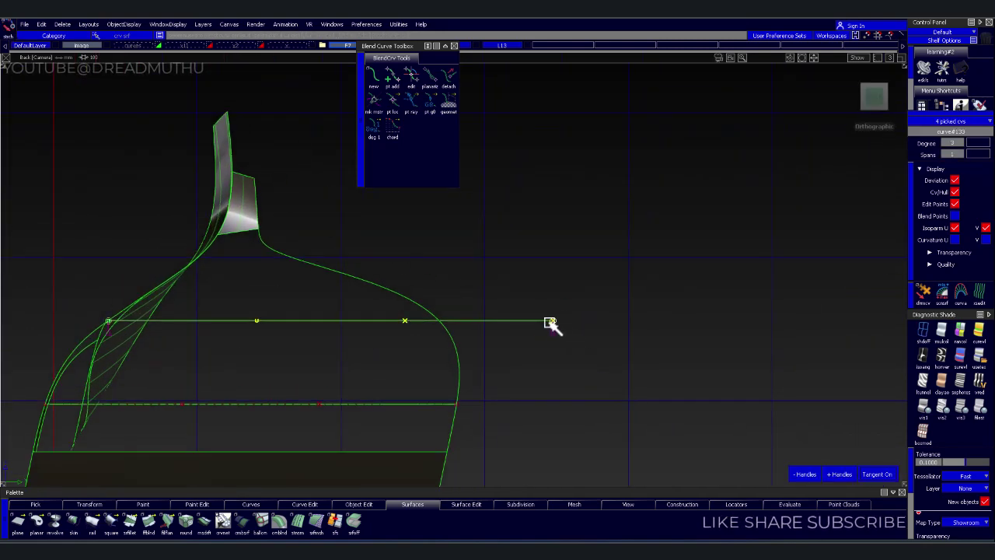
drag(451, 340, 440, 321)
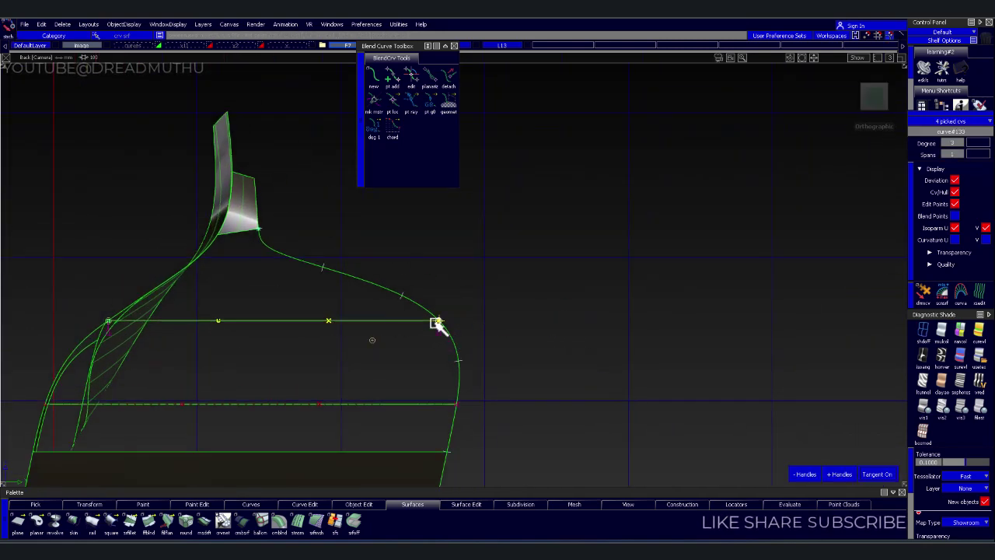
click(591, 399)
alt+shift+right_drag(590, 399, 546, 329)
alt+shift+middle_drag(547, 328, 565, 305)
mouse_move(565, 305)
alt+shift+mouse_down()
mouse_move(537, 366)
mouse_move(729, 358)
mouse_move(516, 342)
mouse_move(394, 349)
alt+shift+mouse_up()
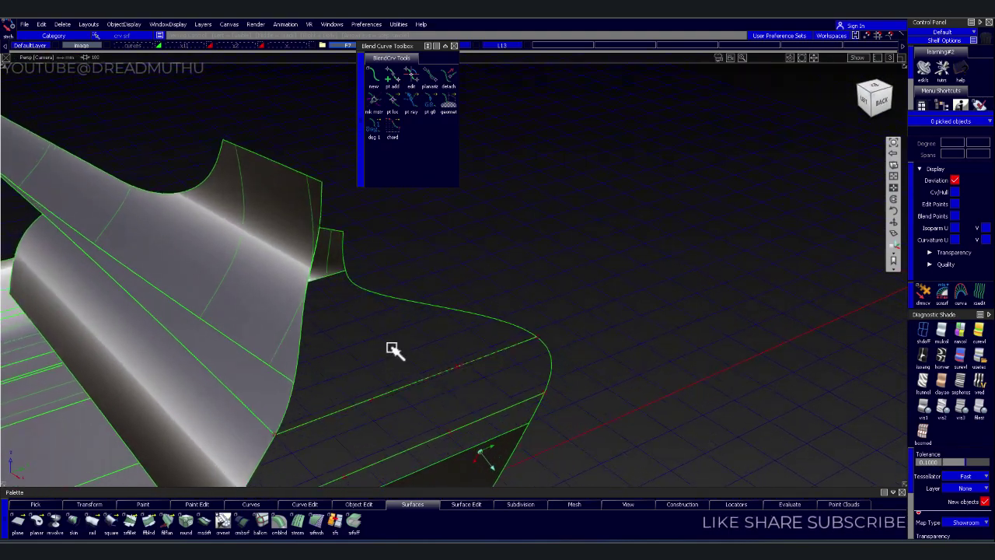
alt+shift+middle_drag(393, 349, 473, 362)
alt+shift+right_drag(473, 362, 479, 342)
alt+shift+drag(480, 342, 497, 349)
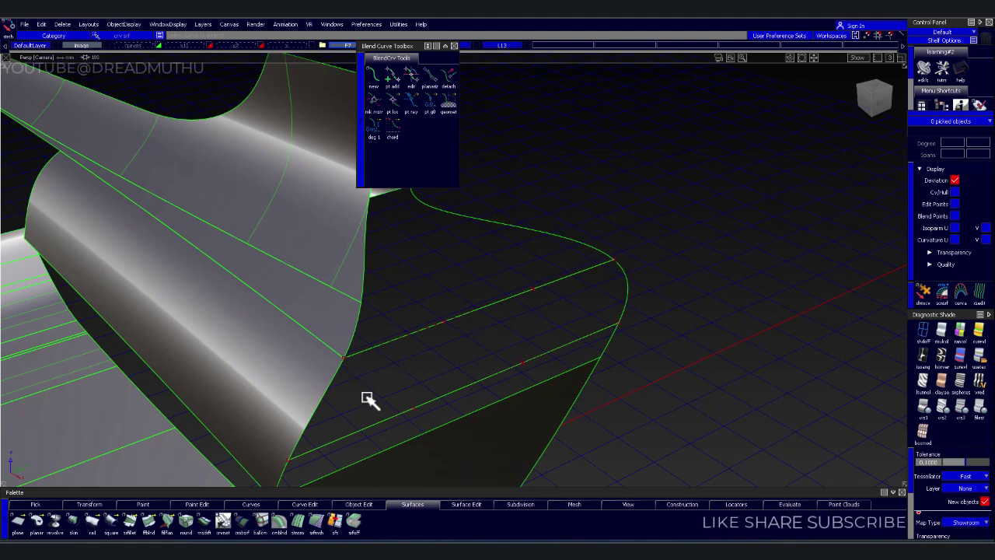
click(322, 404)
- Complete the Square surface with the upper blend curve, right edge and lower blend curve, explicit control at degree 7
click(433, 324)
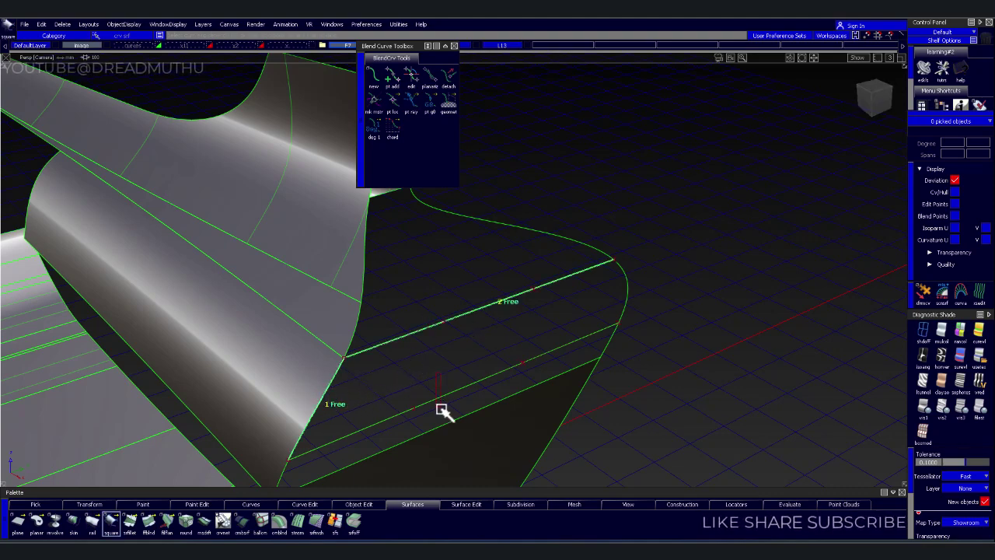
click(444, 411)
click(616, 298)
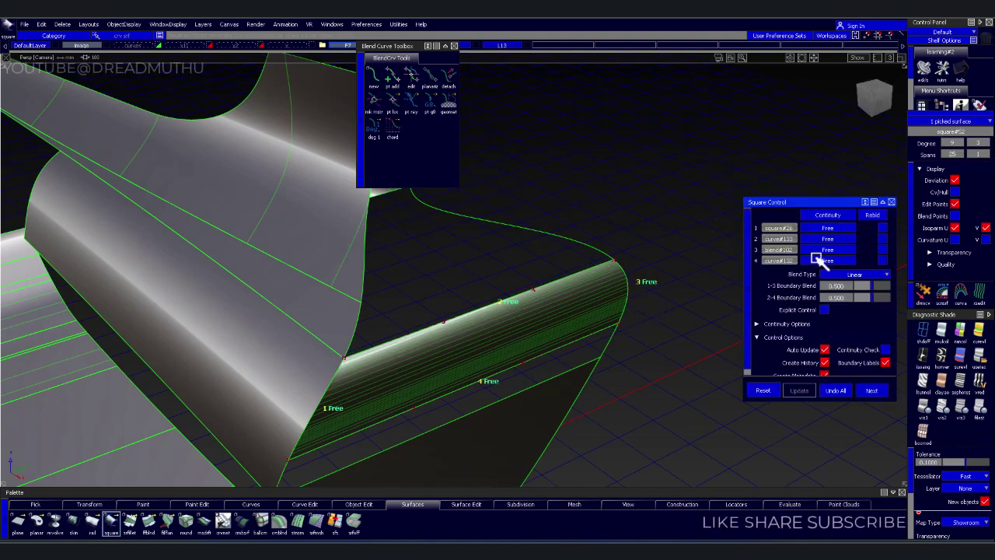
click(823, 311)
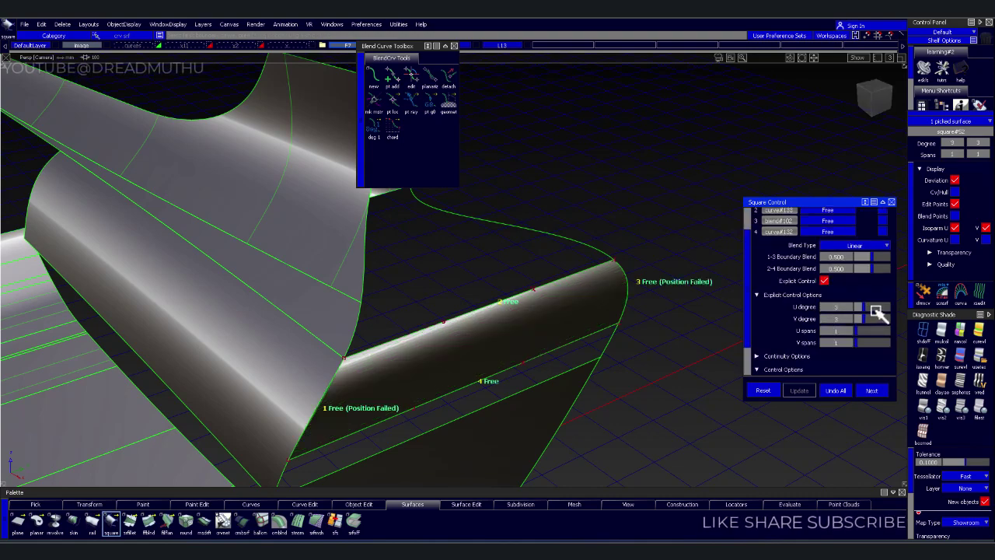
click(874, 307)
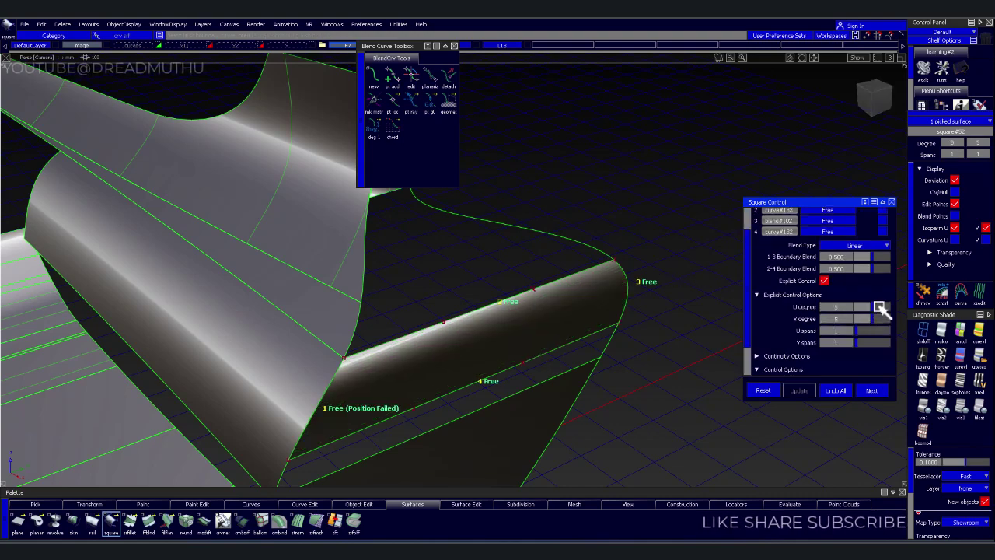
click(879, 308)
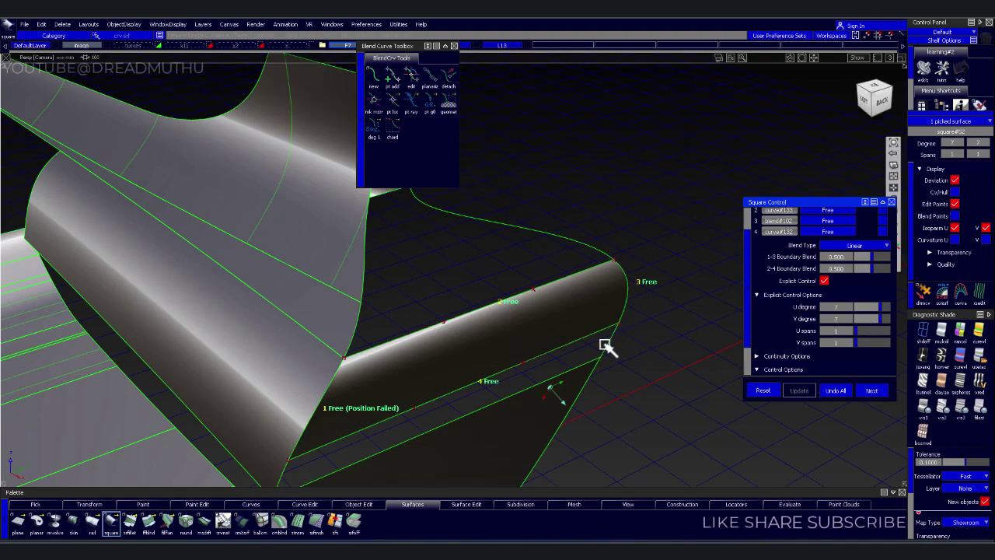
alt+shift+drag(604, 344, 535, 274)
alt+shift+right_drag(535, 273, 660, 366)
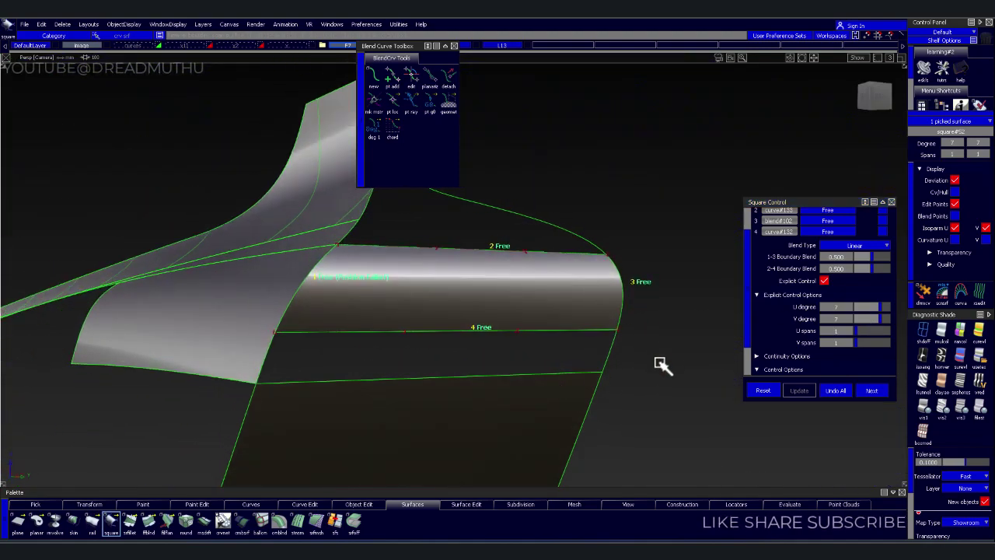
alt+shift+drag(659, 366, 655, 340)
alt+shift+right_drag(655, 339, 686, 355)
alt+shift+middle_drag(686, 355, 691, 326)
mouse_move(692, 327)
alt+shift+mouse_down()
mouse_move(451, 300)
mouse_move(489, 313)
mouse_move(510, 290)
mouse_move(462, 296)
mouse_move(440, 311)
mouse_move(464, 304)
alt+shift+mouse_up()
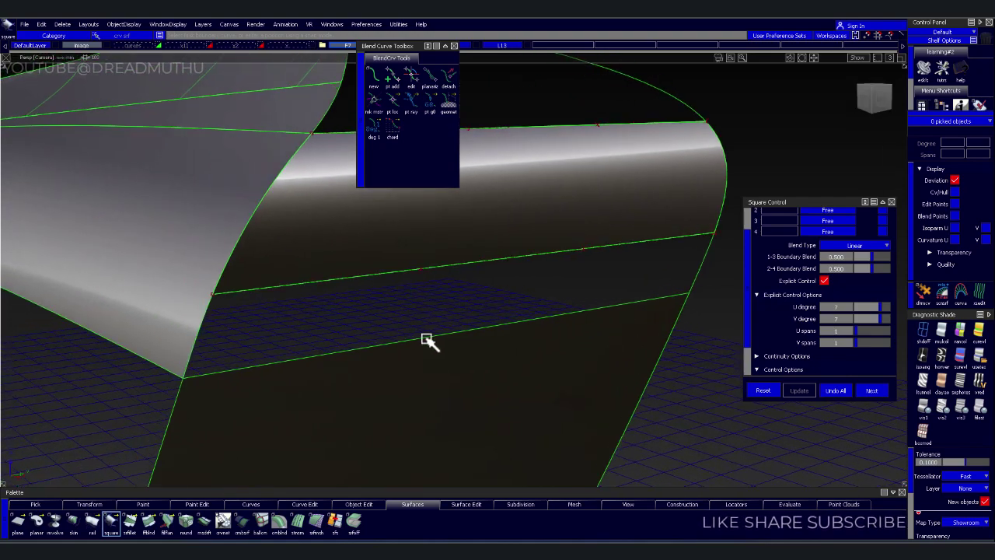
- Build a Square surface on the lower band's left, upper, right and lower boundaries, top boundary set to G2 Curvature
click(199, 331)
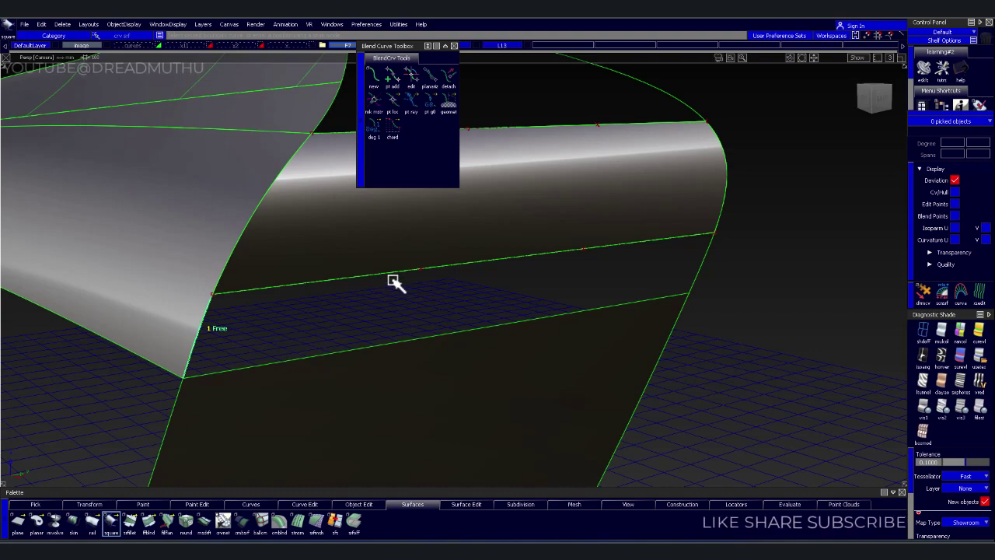
click(428, 280)
click(544, 317)
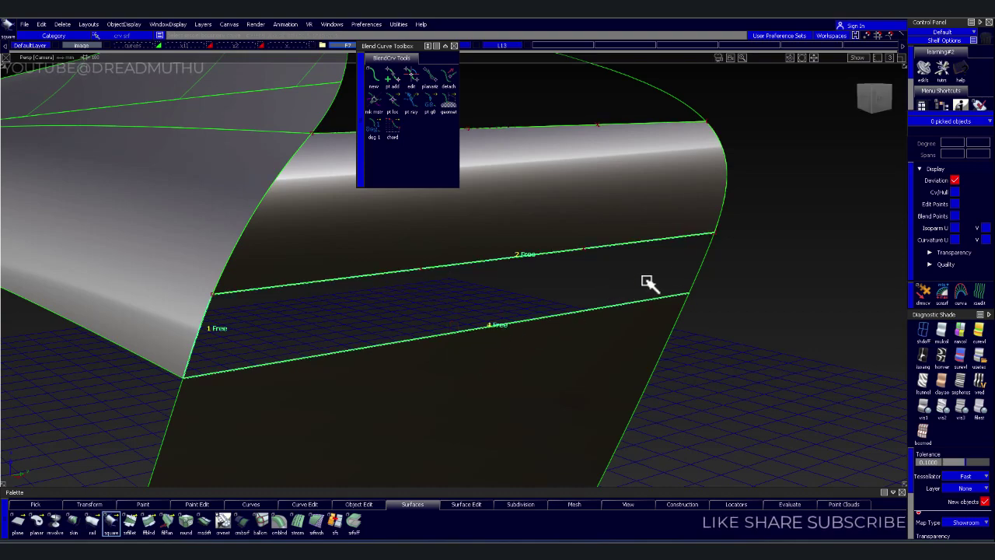
click(698, 274)
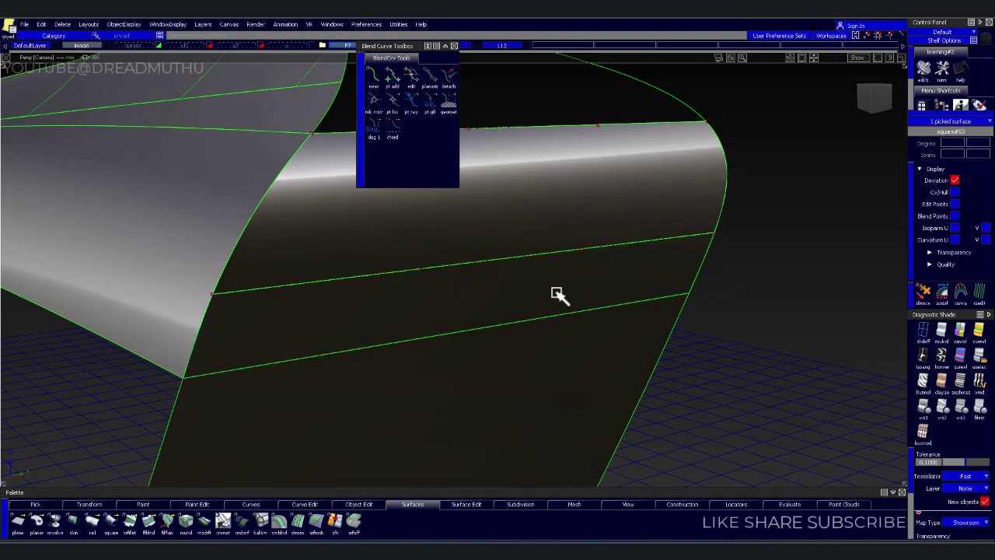
scroll(834, 238, up, 2)
click(828, 240)
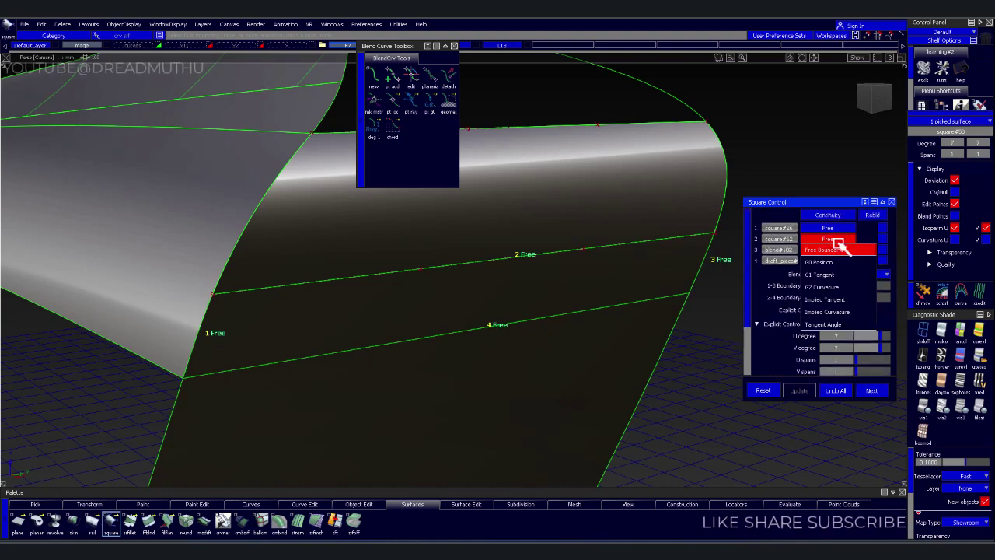
click(847, 278)
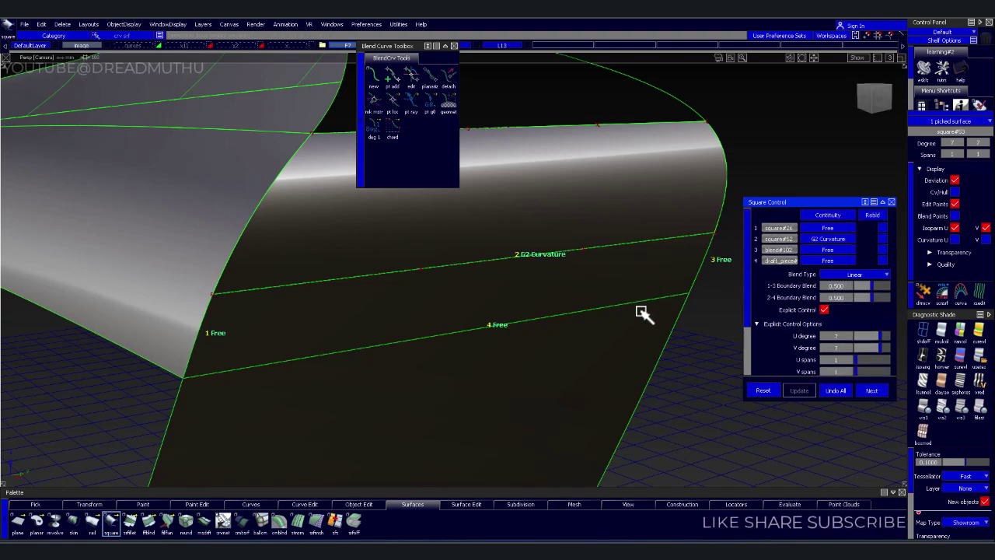
mouse_move(666, 317)
alt+shift+mouse_down()
mouse_move(517, 295)
mouse_move(420, 303)
mouse_move(571, 275)
alt+shift+mouse_up()
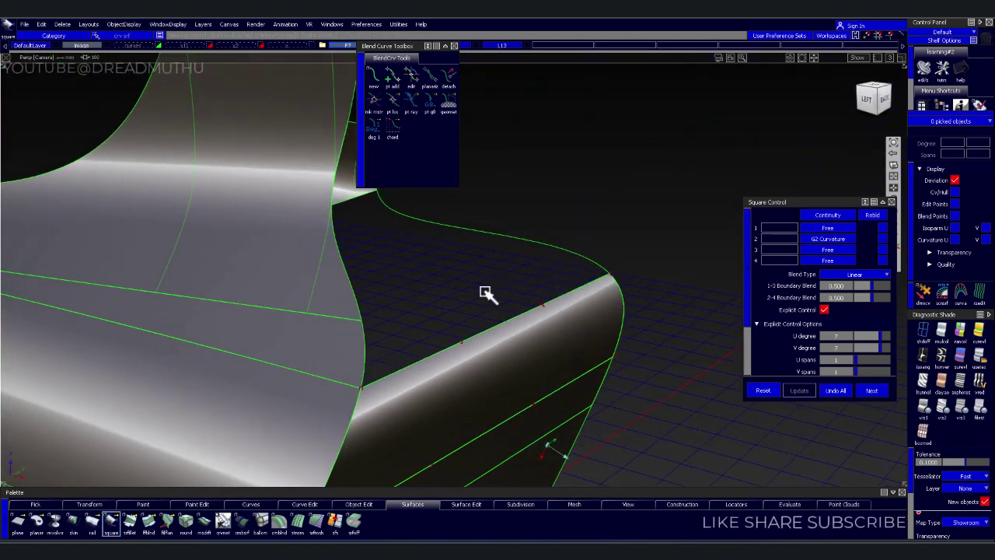
- Draw another horizontal blend curve from the left edge in Back view, pulling its end toward the right edge
click(444, 309)
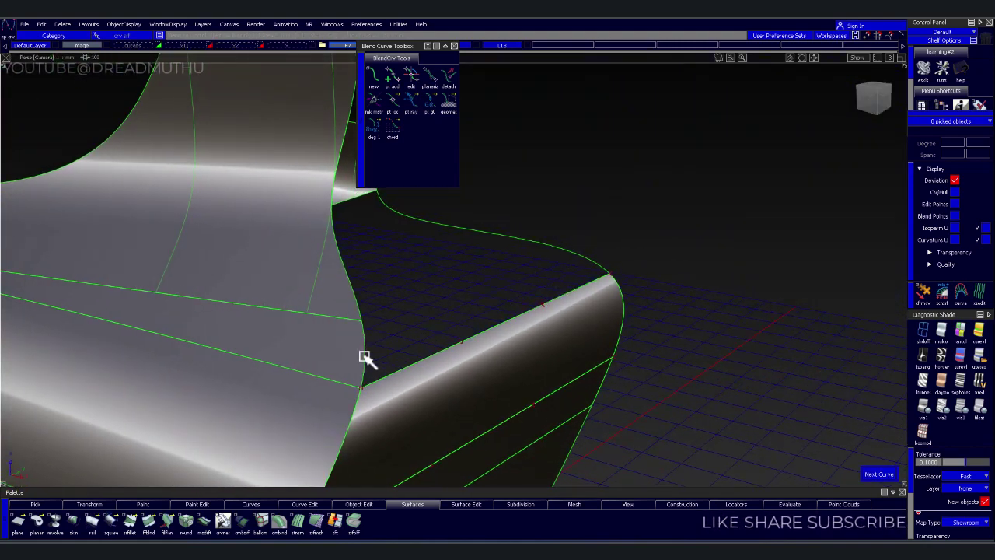
click(362, 356)
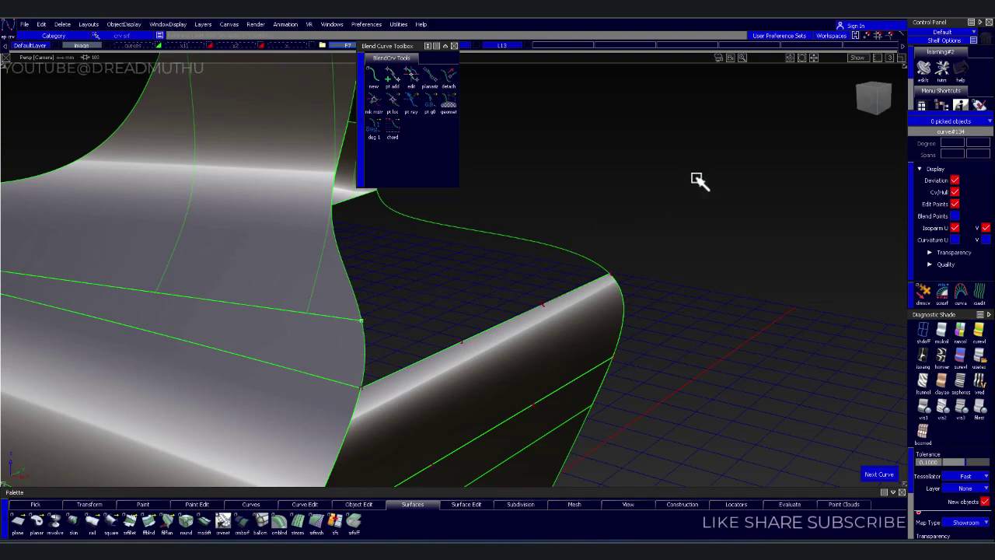
click(863, 101)
click(669, 247)
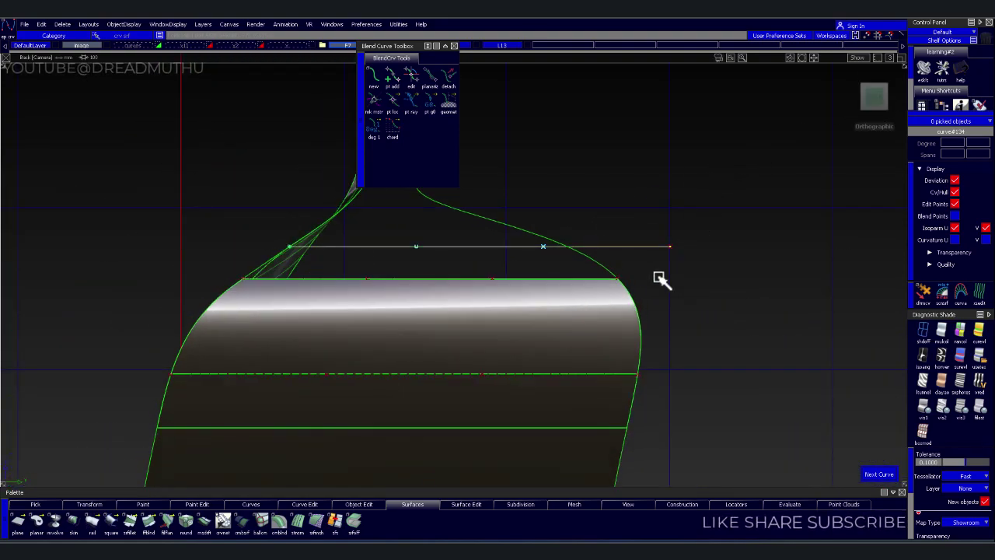
scroll(619, 331, up, 3)
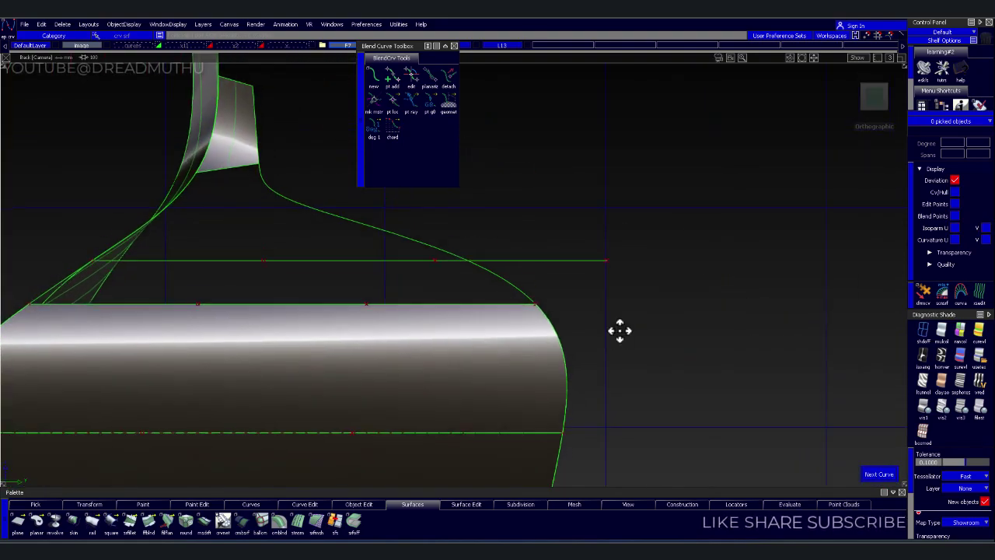
click(605, 263)
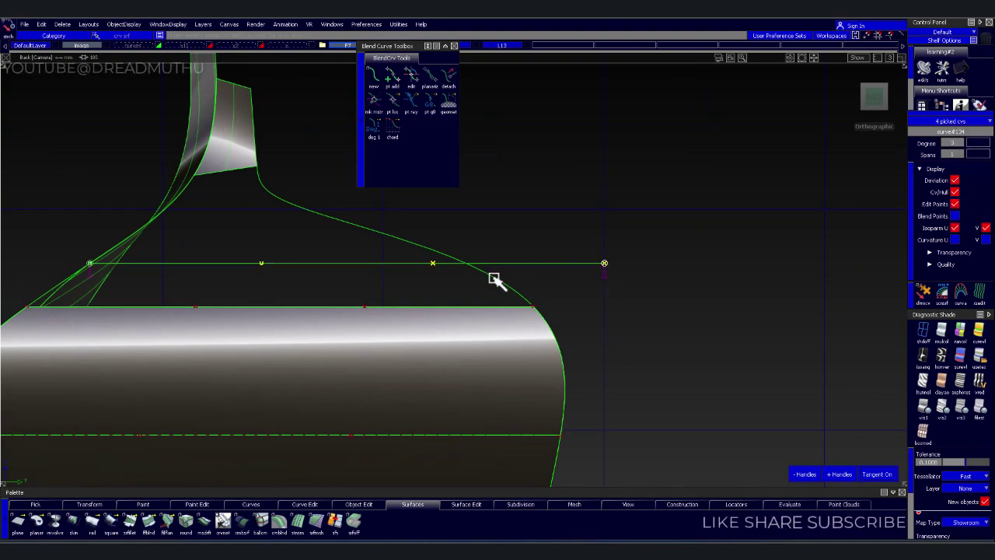
drag(495, 278, 472, 271)
alt+shift+drag(549, 233, 673, 290)
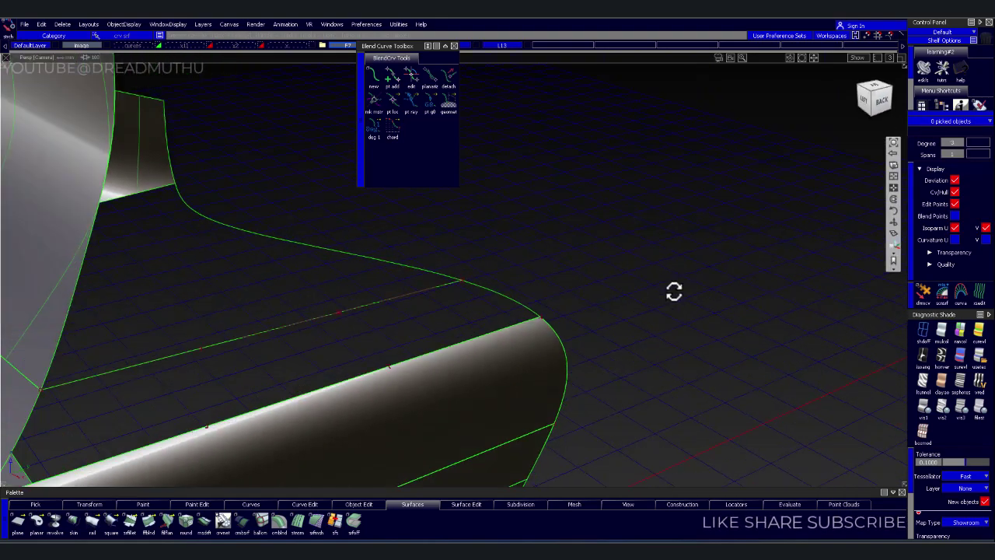
alt+shift+middle_drag(596, 289, 755, 264)
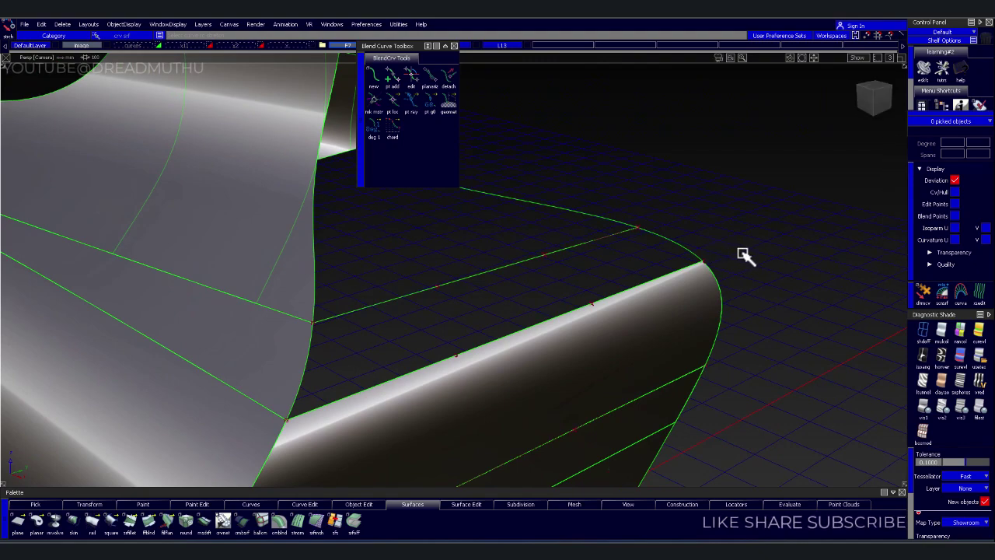
- Create a Square surface on the rounded end's four boundaries, edge 1 at G2 Curvature, edge 2 Free
click(111, 522)
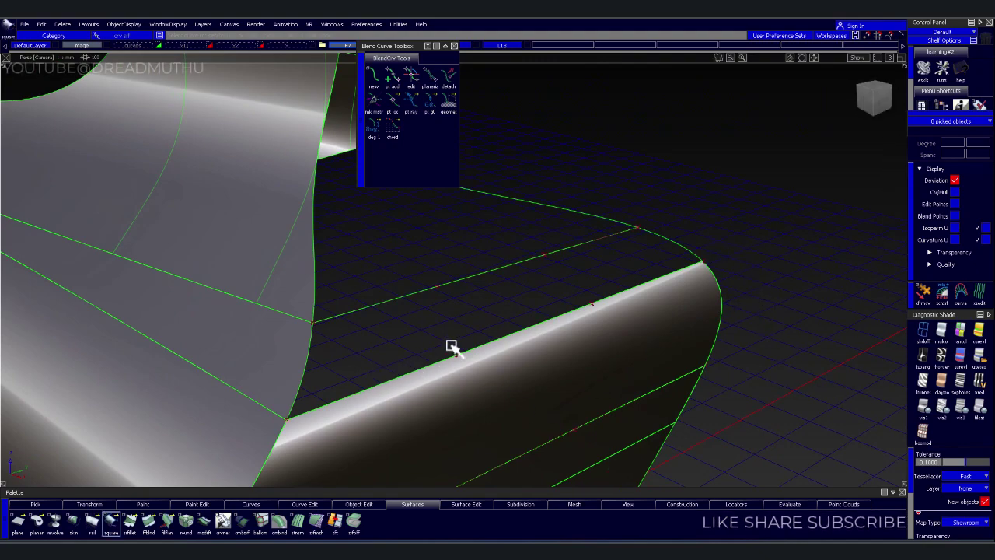
click(522, 351)
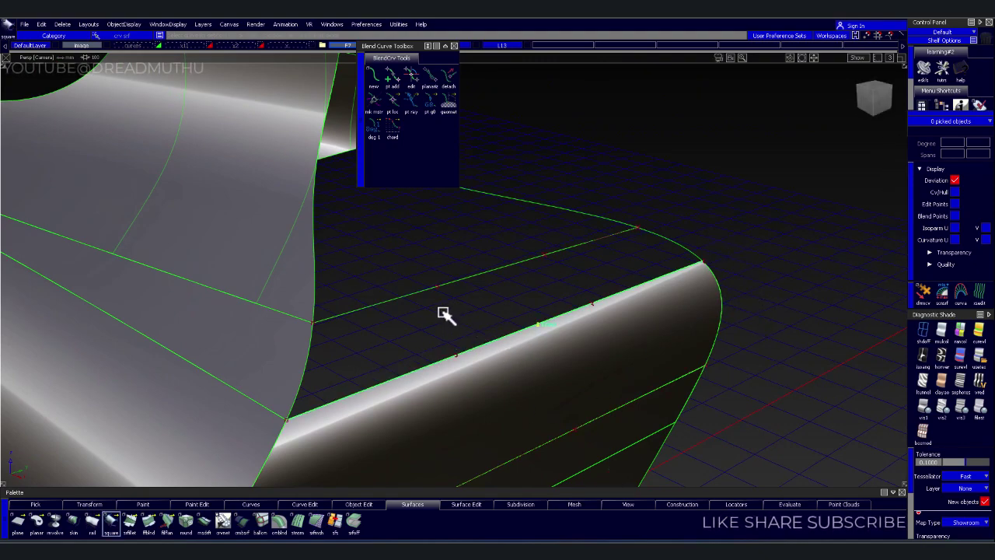
click(305, 346)
click(531, 258)
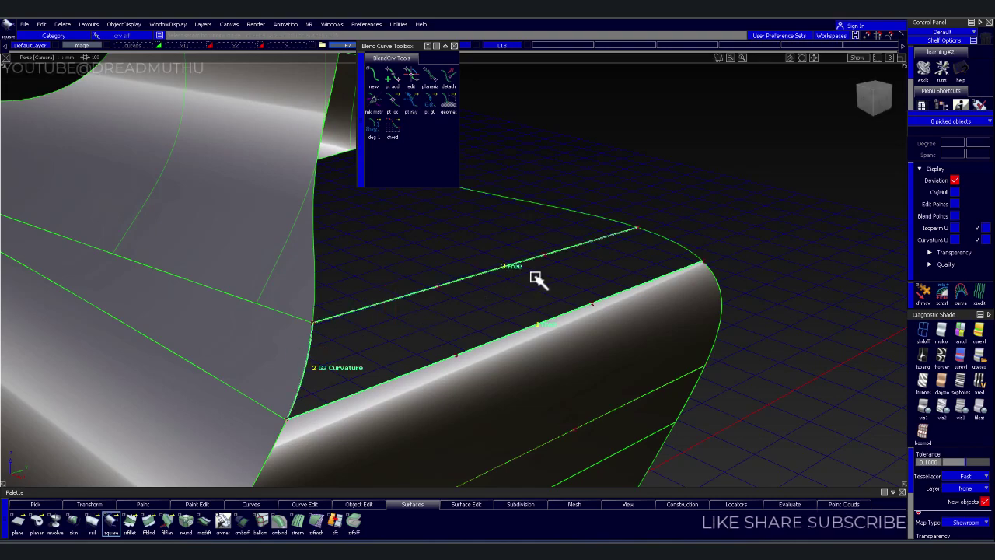
click(678, 242)
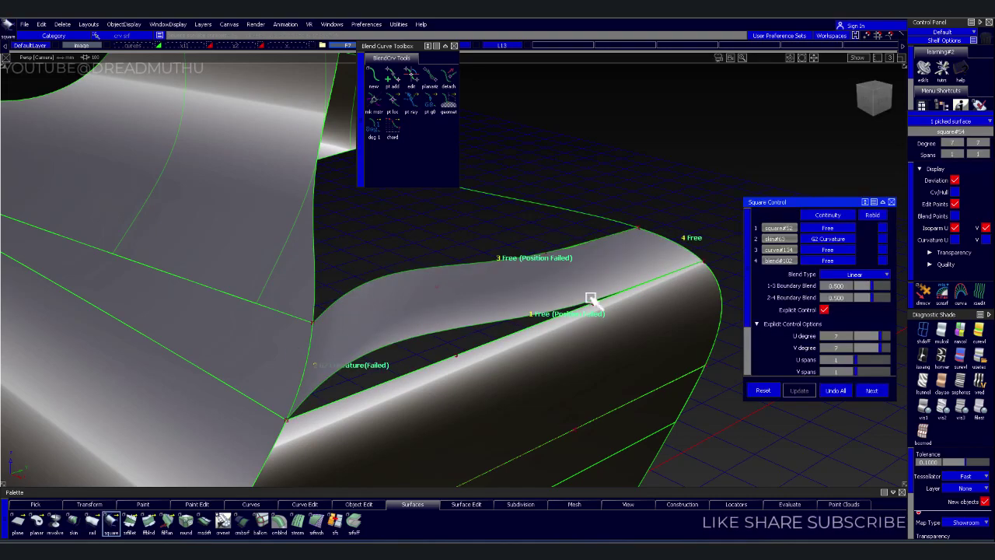
click(833, 229)
click(840, 275)
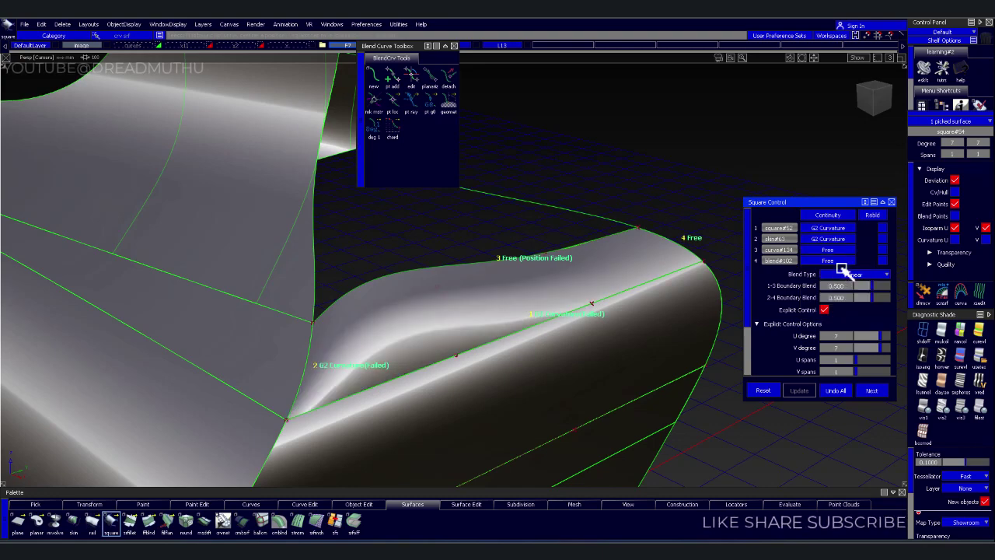
click(845, 244)
click(835, 253)
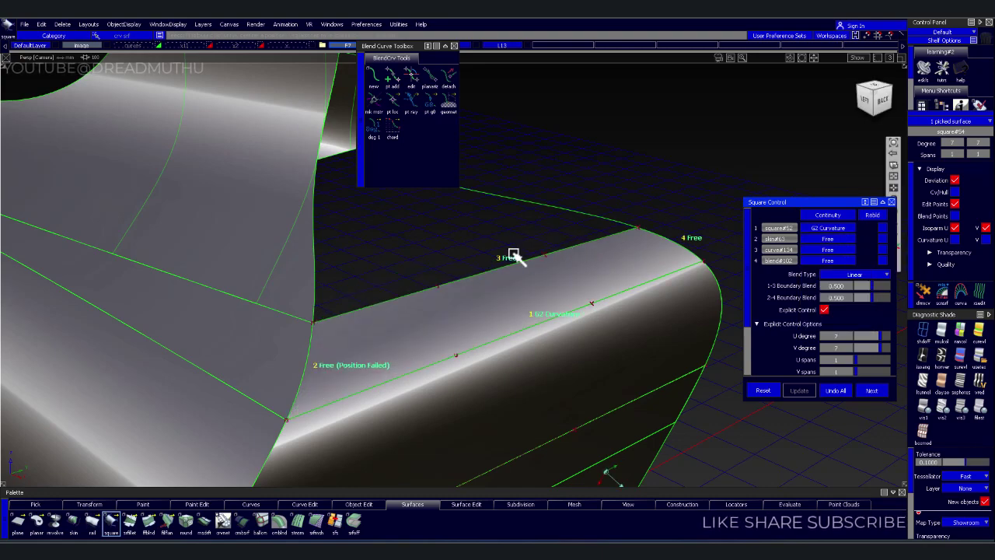
mouse_move(513, 257)
alt+shift+mouse_down()
mouse_move(456, 317)
mouse_move(446, 345)
mouse_move(524, 276)
mouse_move(573, 296)
mouse_move(465, 338)
alt+shift+mouse_up()
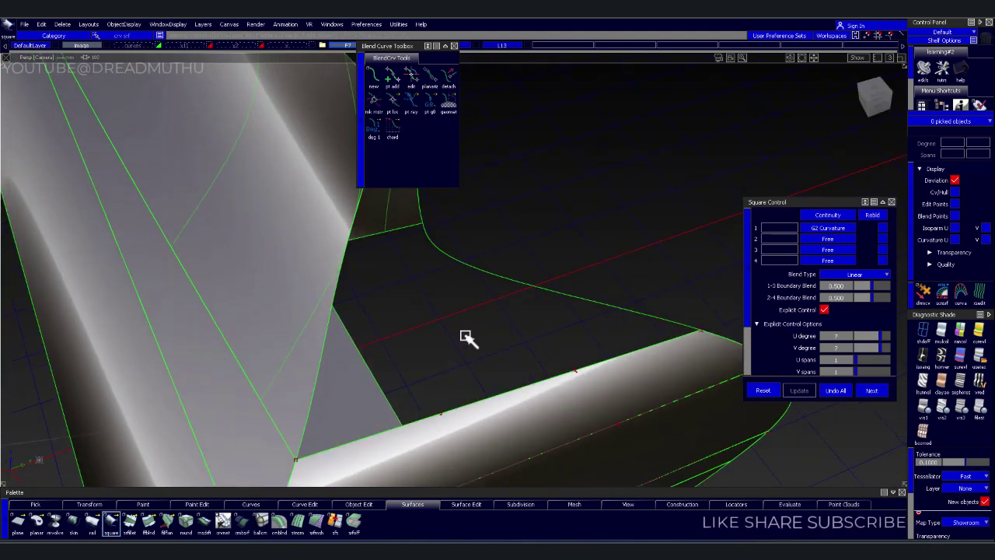
- Accept the previous surface and pick the side panel edge and blend curve as new Square boundaries
click(464, 337)
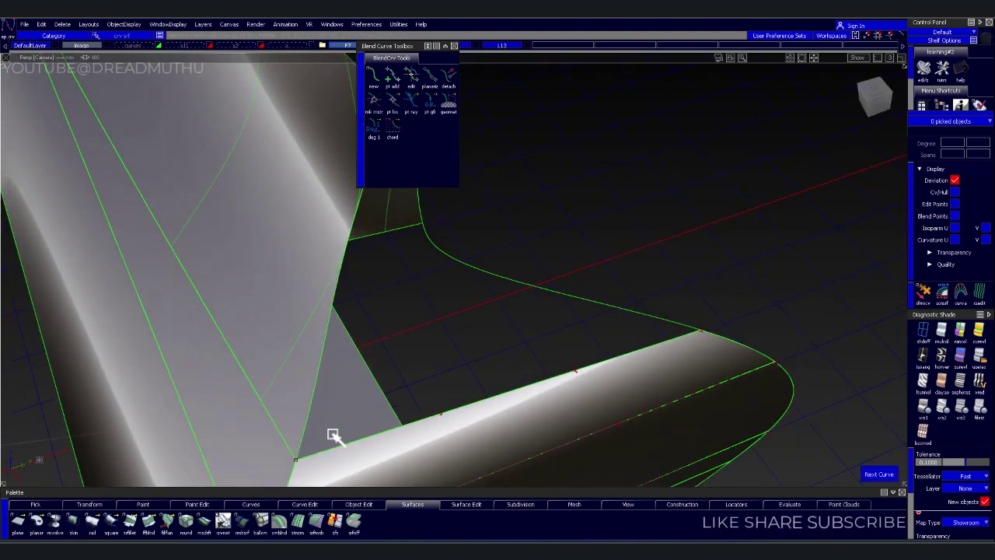
click(299, 447)
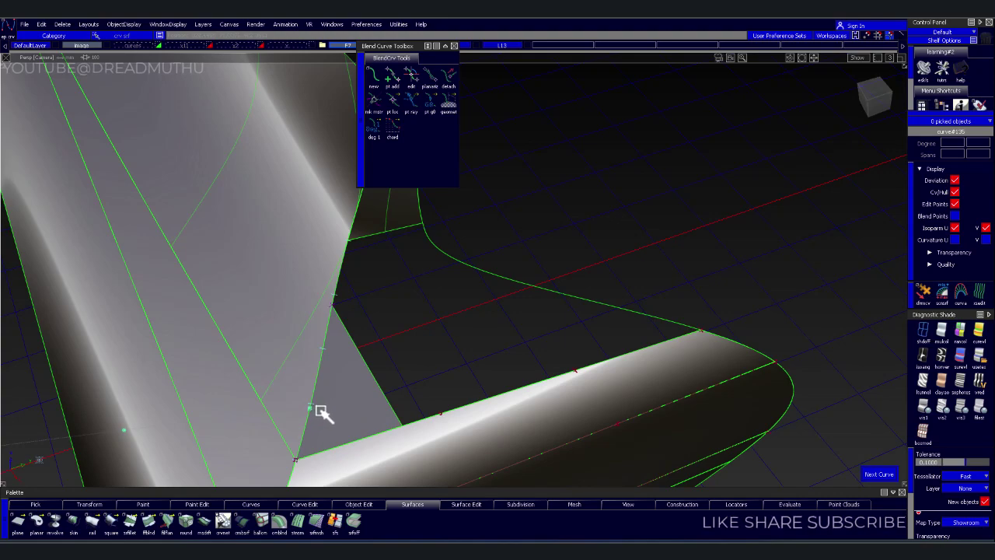
click(324, 412)
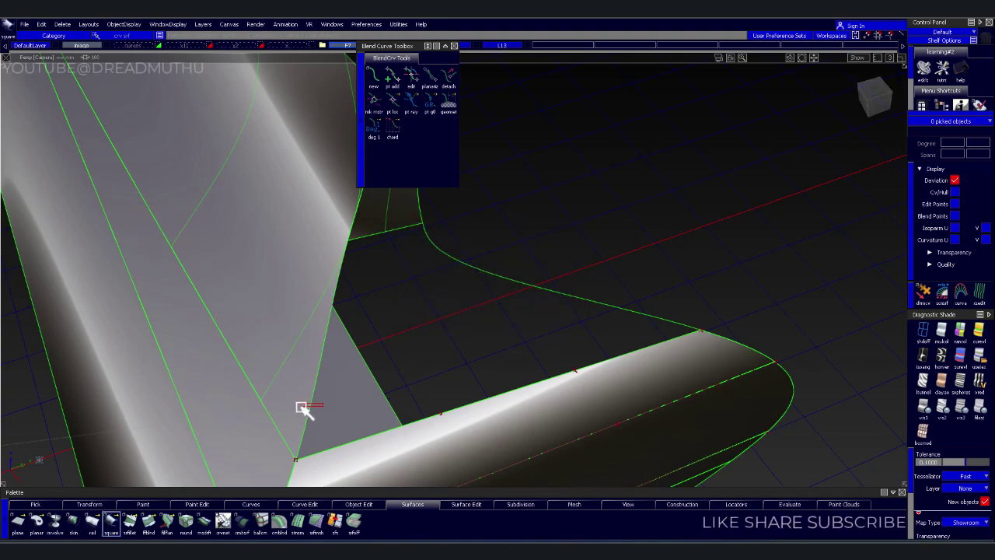
click(306, 407)
click(377, 233)
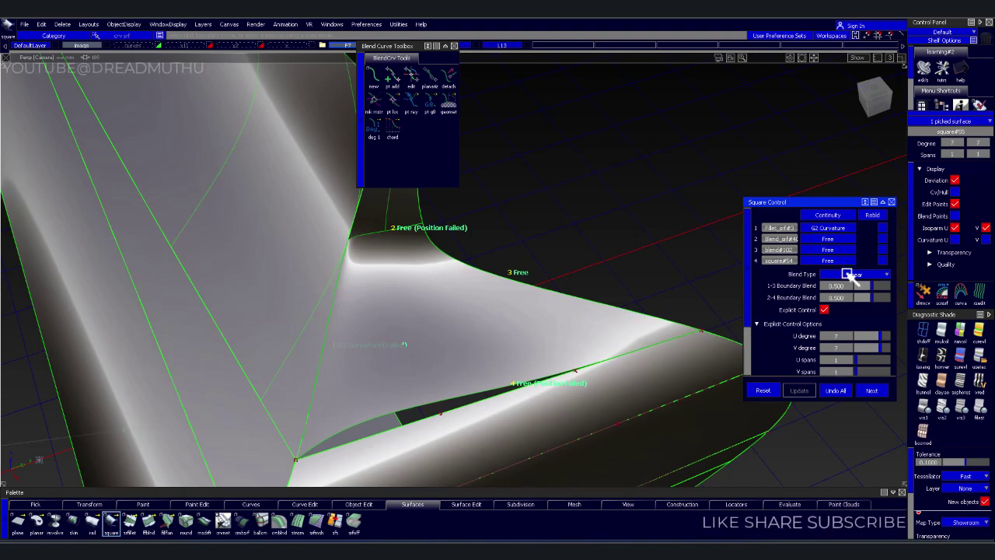
- Set edges 4 and 2 to G2 Curvature and edge 1 to Free continuity
click(845, 262)
click(839, 307)
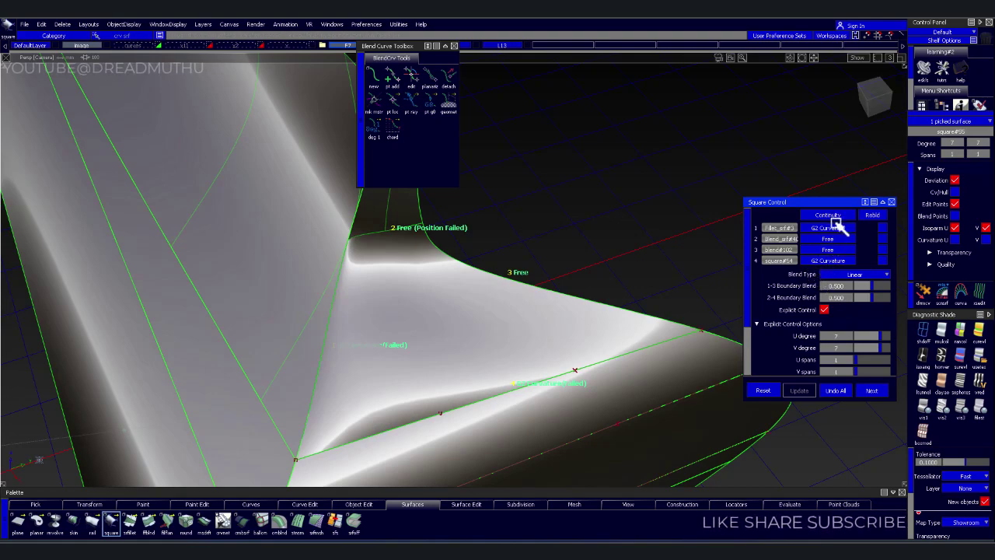
click(830, 232)
click(829, 233)
click(830, 240)
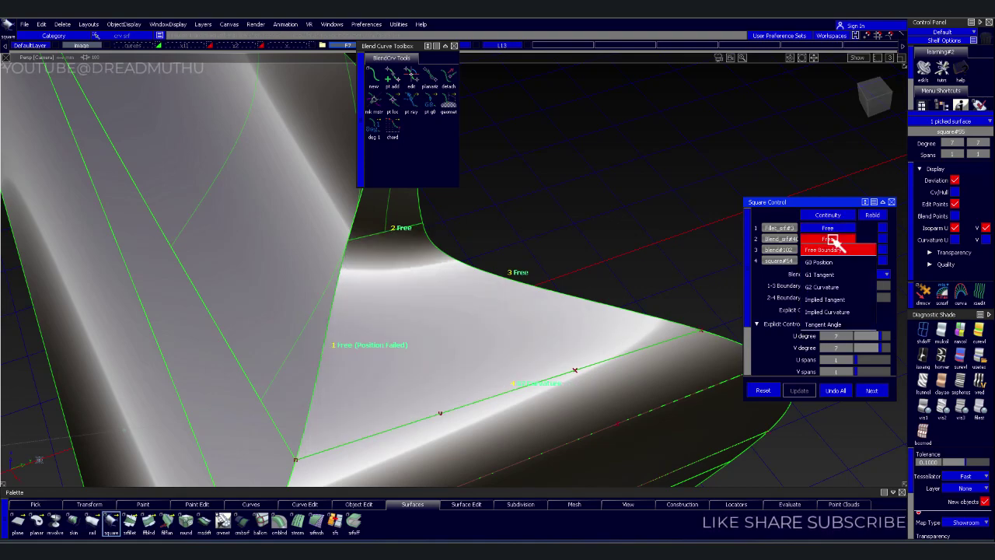
click(822, 287)
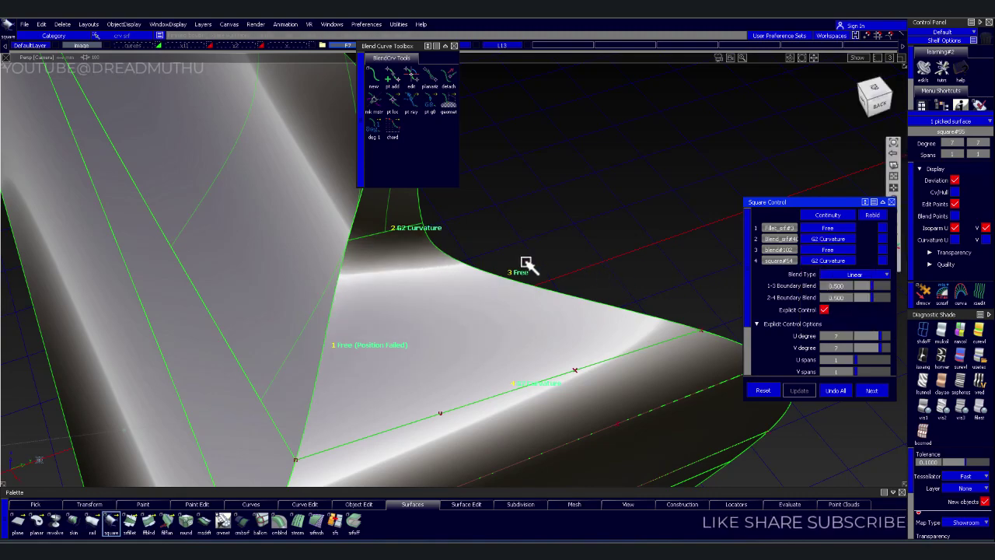
mouse_move(526, 264)
alt+shift+mouse_down()
mouse_move(673, 204)
mouse_move(633, 271)
mouse_move(673, 266)
mouse_move(558, 304)
mouse_move(519, 264)
alt+shift+mouse_up()
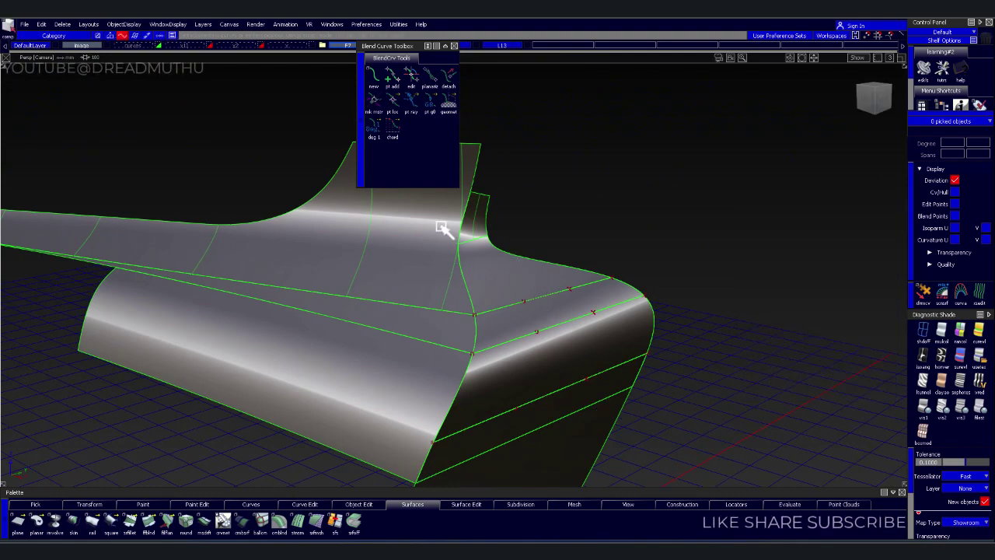
- Clear the selection, unhide all surfaces and the reference car with Ctrl+Shift+H, and inspect the door panel corner
drag(441, 226, 592, 442)
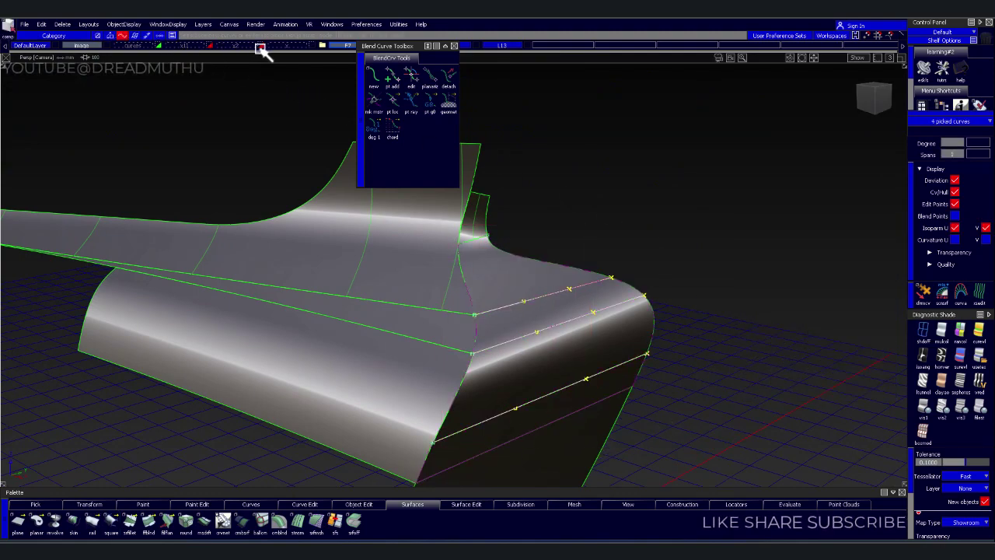
click(295, 44)
click(295, 51)
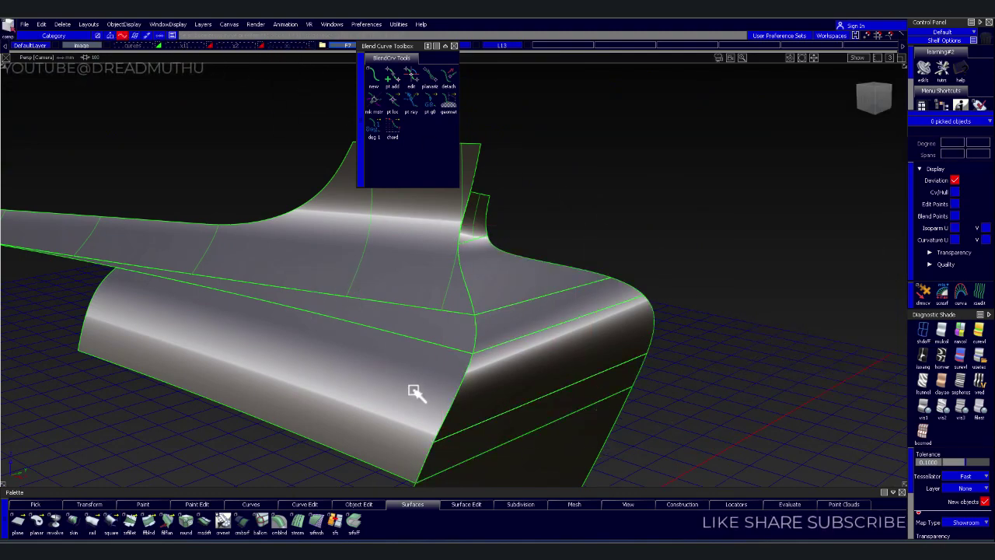
key(ctrl+shift+h)
mouse_move(606, 287)
alt+shift+mouse_down()
mouse_move(486, 342)
mouse_move(241, 346)
mouse_move(382, 266)
mouse_move(470, 309)
mouse_move(526, 304)
mouse_move(510, 333)
mouse_move(548, 224)
mouse_move(560, 234)
alt+shift+mouse_up()
alt+shift+right_drag(561, 235, 575, 327)
mouse_move(575, 327)
alt+shift+mouse_down()
mouse_move(600, 396)
mouse_move(593, 372)
mouse_move(533, 381)
mouse_move(505, 357)
alt+shift+mouse_up()
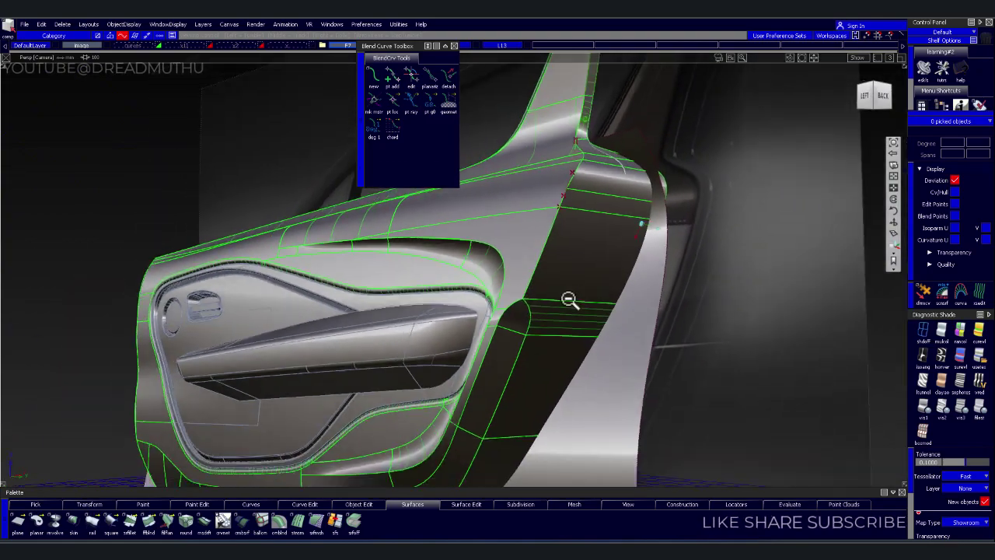
alt+shift+middle_drag(505, 358, 510, 352)
alt+shift+drag(510, 351, 522, 345)
alt+shift+right_drag(521, 345, 562, 329)
mouse_move(561, 328)
alt+shift+mouse_down()
mouse_move(469, 321)
mouse_move(482, 318)
mouse_move(464, 395)
alt+shift+mouse_up()
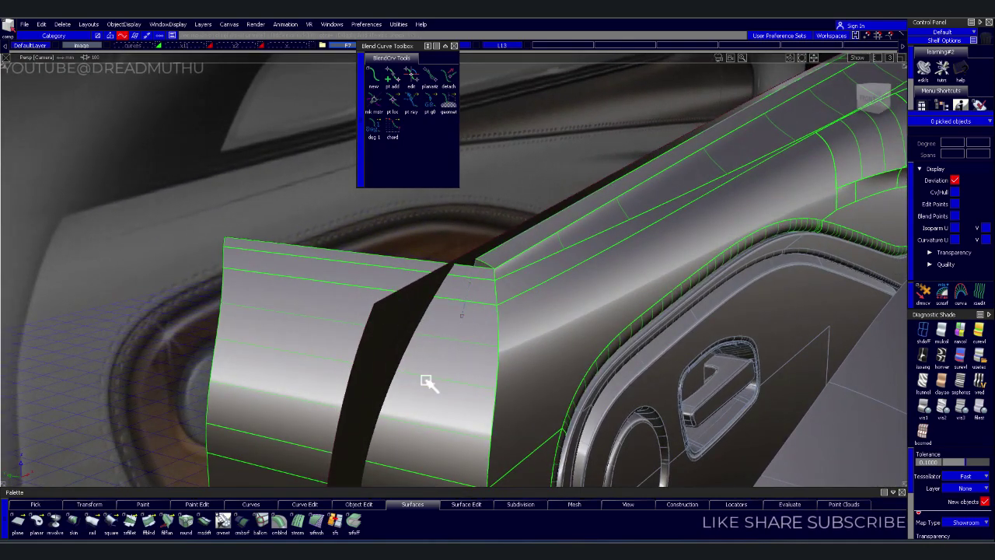
ctrl+shift+drag(307, 296, 300, 251)
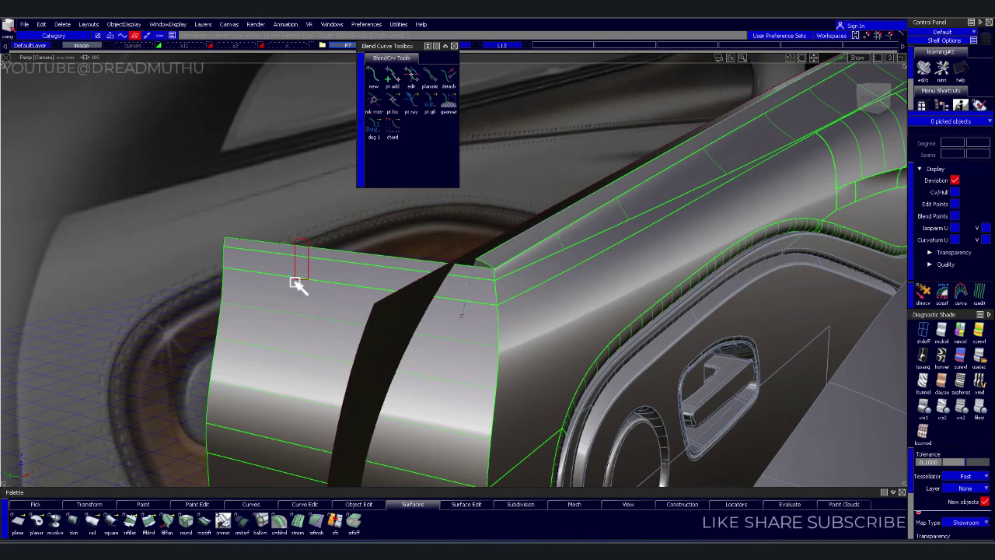
click(289, 291)
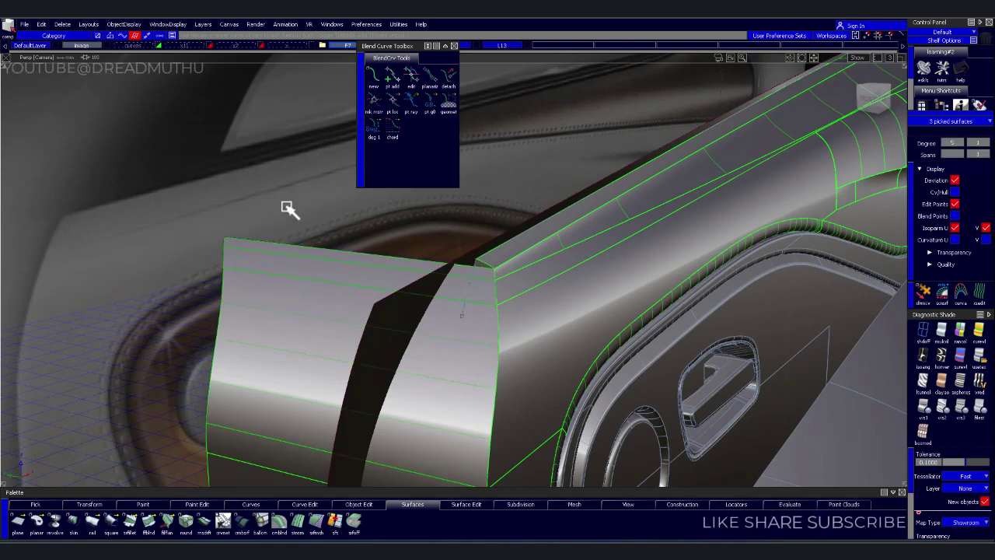
click(297, 43)
click(294, 98)
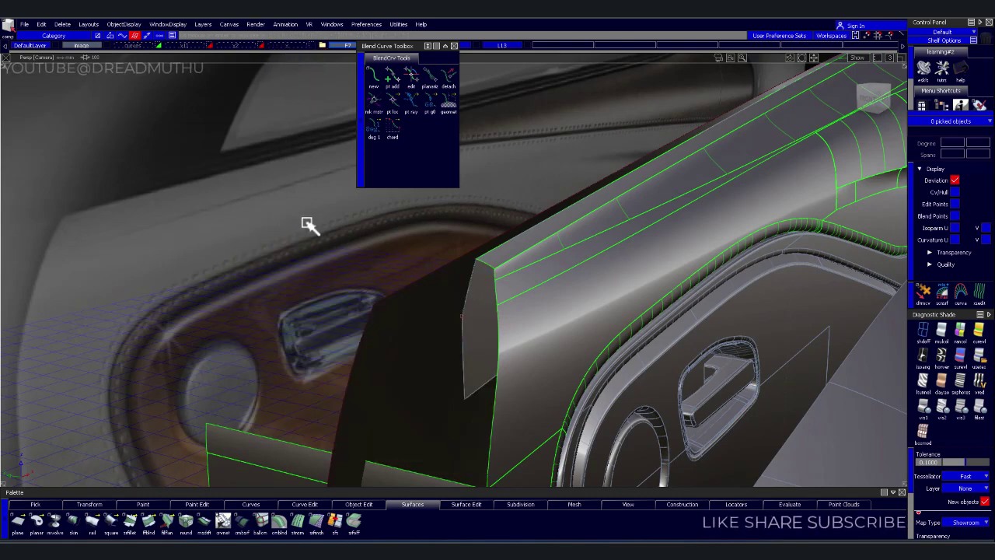
mouse_move(318, 273)
alt+shift+mouse_down()
mouse_move(309, 321)
mouse_move(332, 288)
mouse_move(328, 300)
mouse_move(301, 304)
mouse_move(322, 304)
alt+shift+mouse_up()
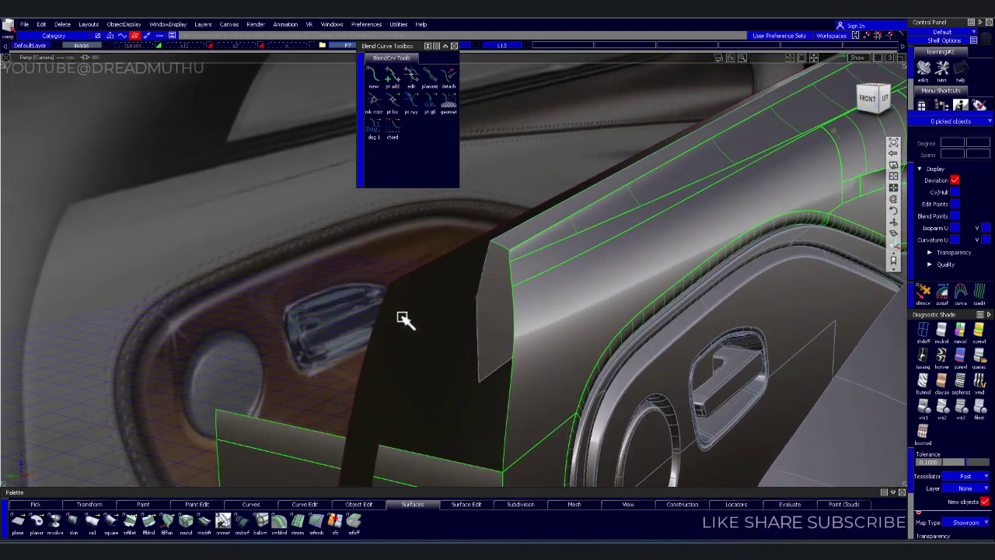
scroll(407, 315, up, 3)
scroll(403, 311, down, 2)
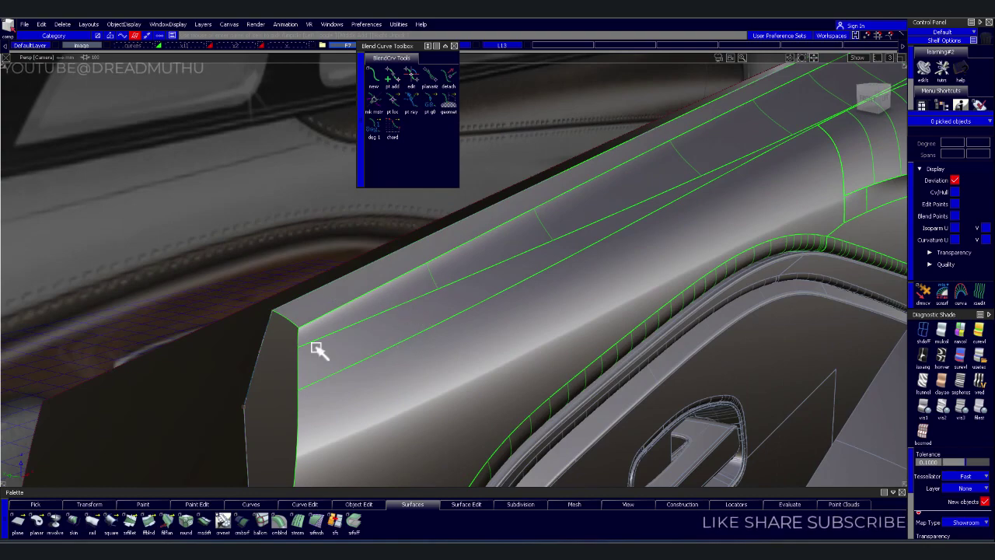
mouse_move(319, 351)
alt+shift+mouse_down()
mouse_move(349, 334)
mouse_move(349, 378)
mouse_move(401, 302)
mouse_move(537, 304)
mouse_move(510, 307)
alt+shift+mouse_up()
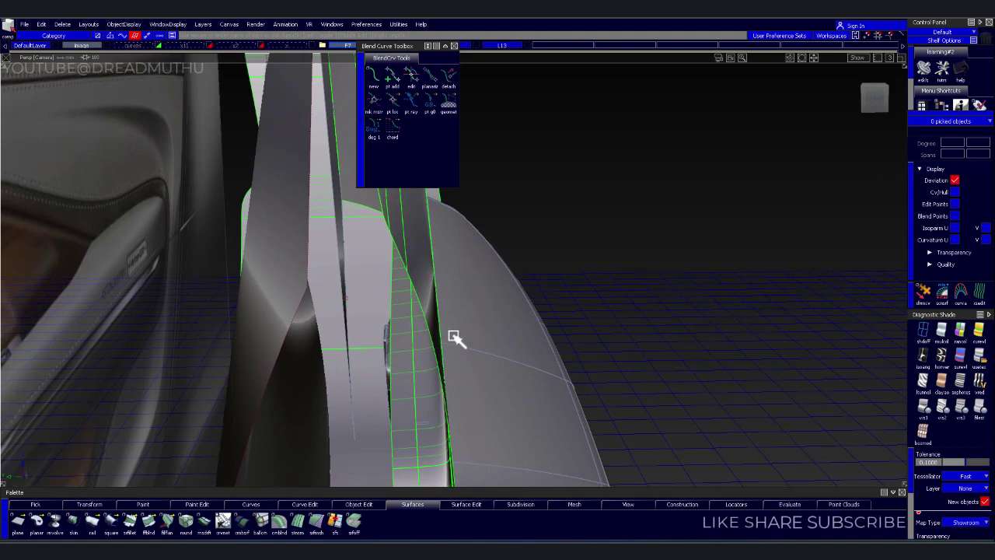
mouse_move(346, 302)
alt+shift+right_down()
mouse_move(311, 322)
mouse_move(122, 306)
mouse_move(244, 306)
alt+shift+right_up()
mouse_move(244, 306)
alt+shift+mouse_down()
mouse_move(317, 229)
mouse_move(270, 241)
mouse_move(262, 256)
alt+shift+mouse_up()
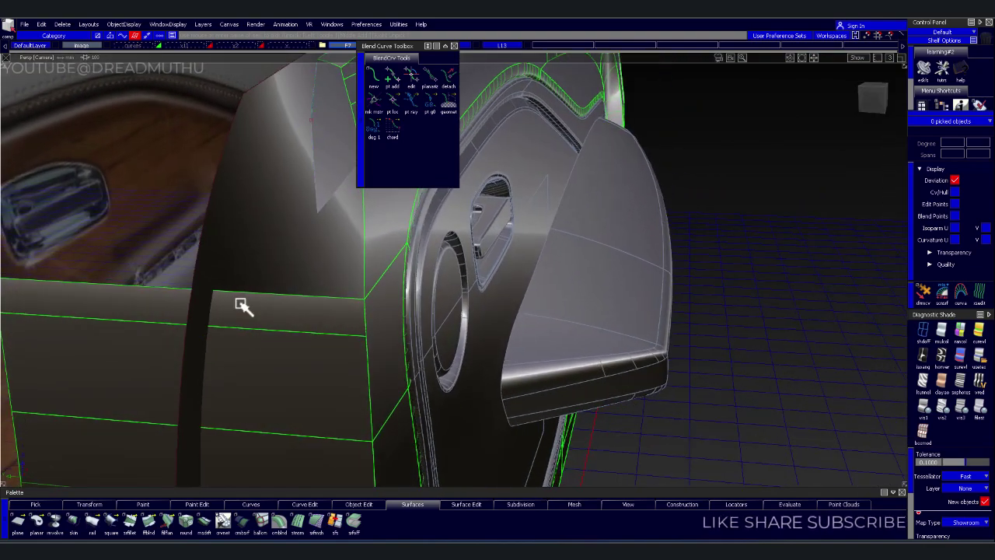
alt+shift+drag(242, 304, 229, 319)
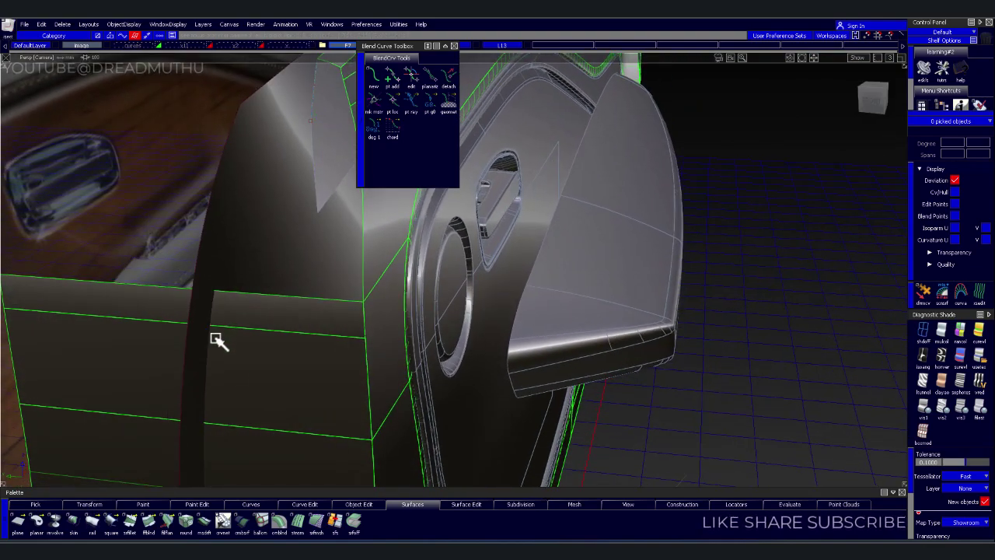
alt+shift+drag(278, 334, 755, 178)
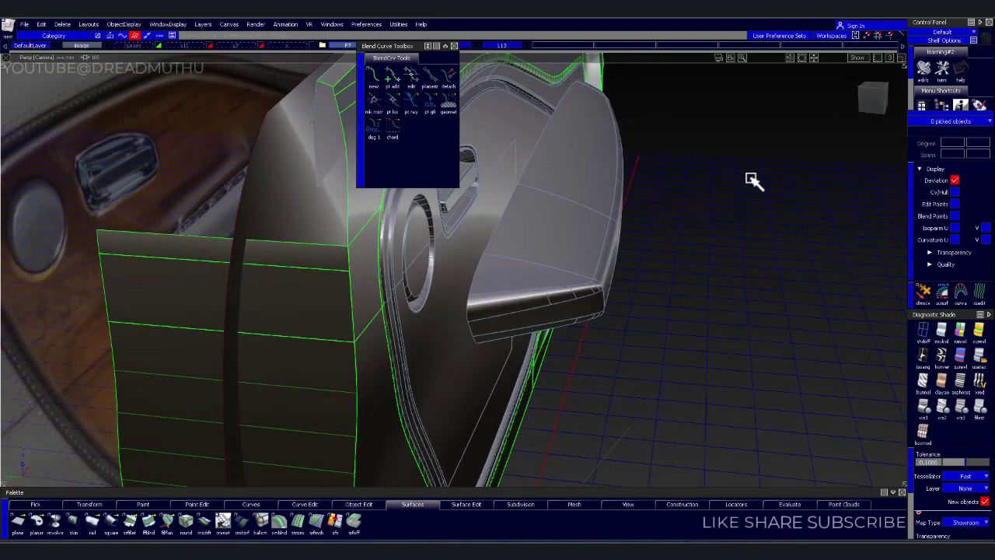
alt+shift+drag(827, 132, 661, 205)
alt+shift+right_drag(661, 204, 542, 304)
alt+shift+middle_drag(542, 304, 622, 269)
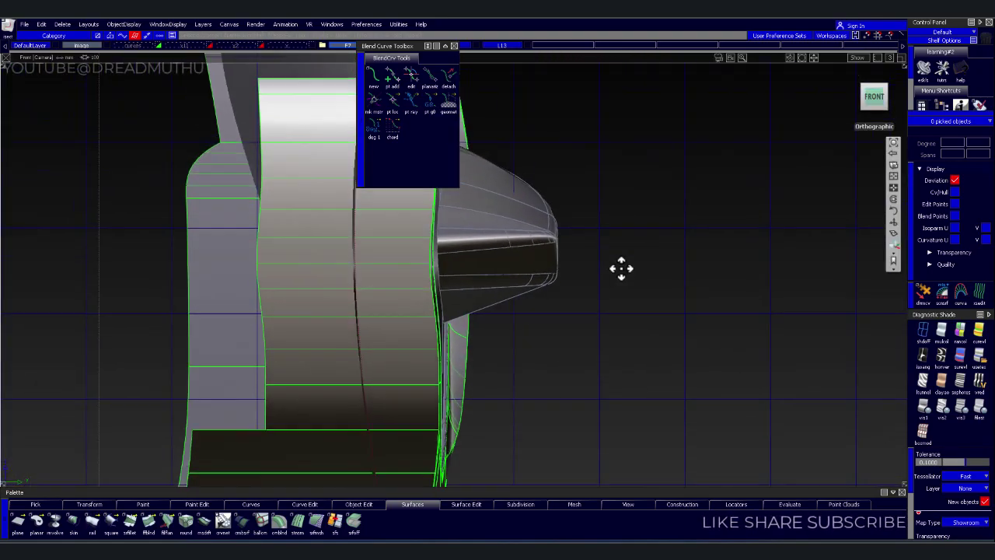
alt+shift+right_drag(622, 268, 555, 334)
alt+shift+middle_drag(555, 334, 503, 364)
alt+shift+drag(504, 364, 373, 378)
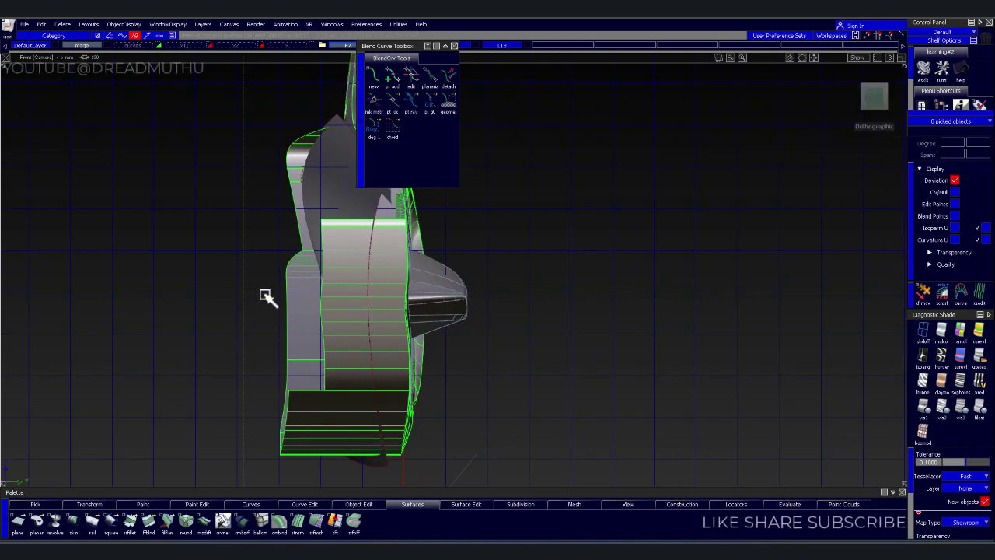
drag(264, 265, 289, 365)
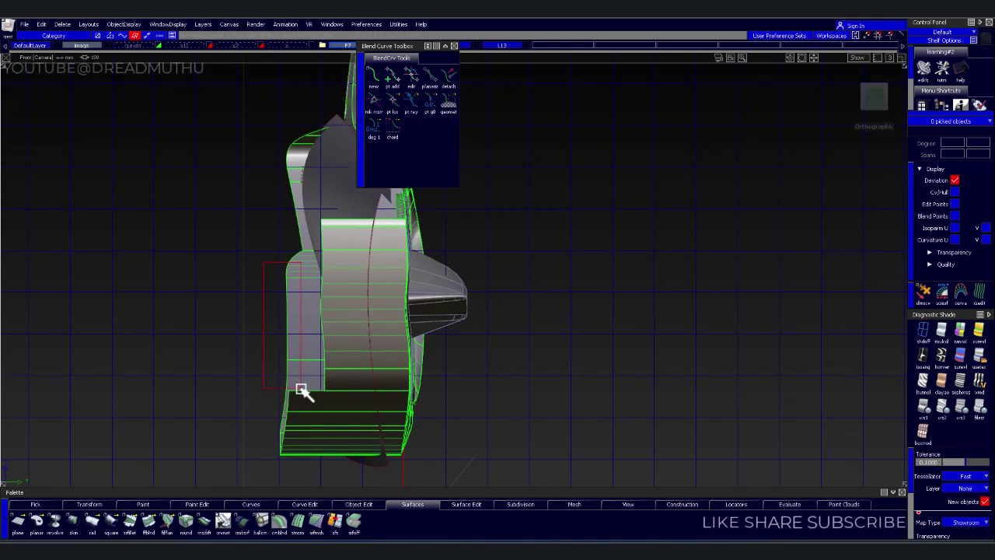
drag(261, 309, 274, 214)
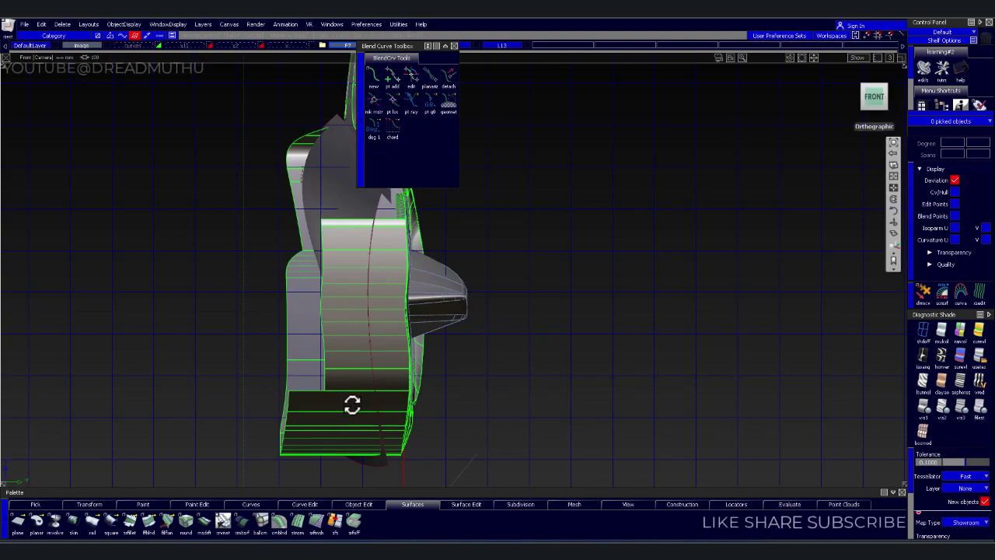
mouse_move(351, 406)
alt+shift+mouse_down()
mouse_move(290, 411)
mouse_move(310, 256)
alt+shift+mouse_up()
drag(317, 192, 336, 420)
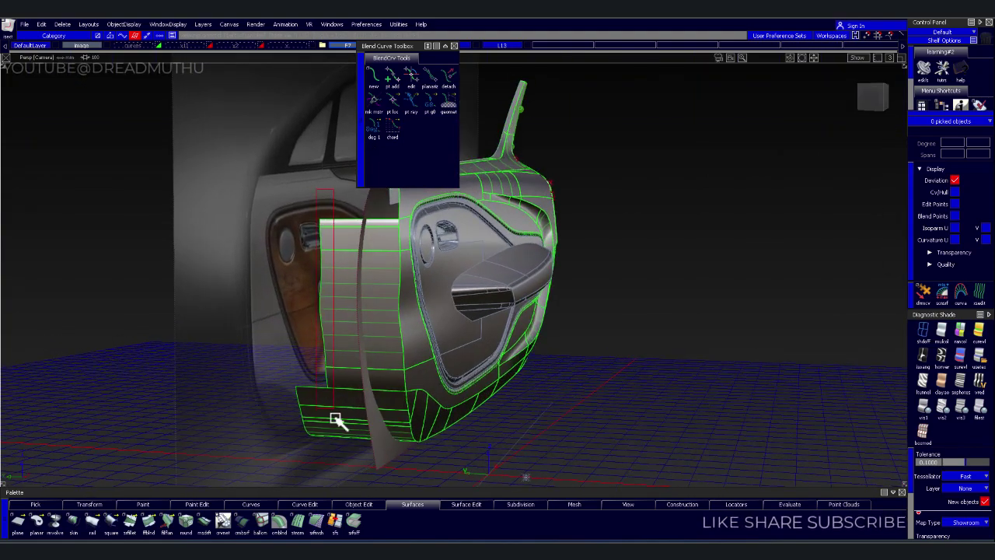
drag(375, 478, 375, 478)
mouse_move(524, 446)
alt+shift+mouse_down()
mouse_move(551, 349)
mouse_move(559, 374)
mouse_move(518, 265)
mouse_move(406, 326)
alt+shift+mouse_up()
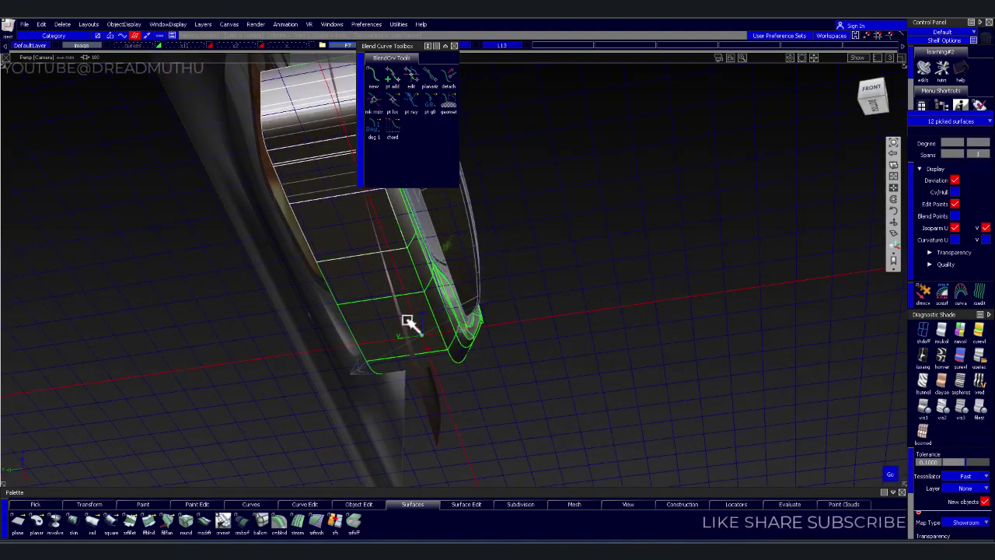
drag(321, 297, 389, 392)
mouse_move(388, 393)
alt+shift+mouse_down()
mouse_move(572, 422)
mouse_move(555, 313)
mouse_move(505, 346)
mouse_move(430, 264)
mouse_move(396, 257)
mouse_move(244, 266)
mouse_move(431, 267)
mouse_move(462, 280)
mouse_move(360, 355)
alt+shift+mouse_up()
alt+shift+right_drag(360, 355, 420, 330)
mouse_move(420, 329)
alt+shift+mouse_down()
mouse_move(197, 267)
mouse_move(453, 333)
mouse_move(517, 337)
mouse_move(451, 309)
mouse_move(496, 305)
alt+shift+mouse_up()
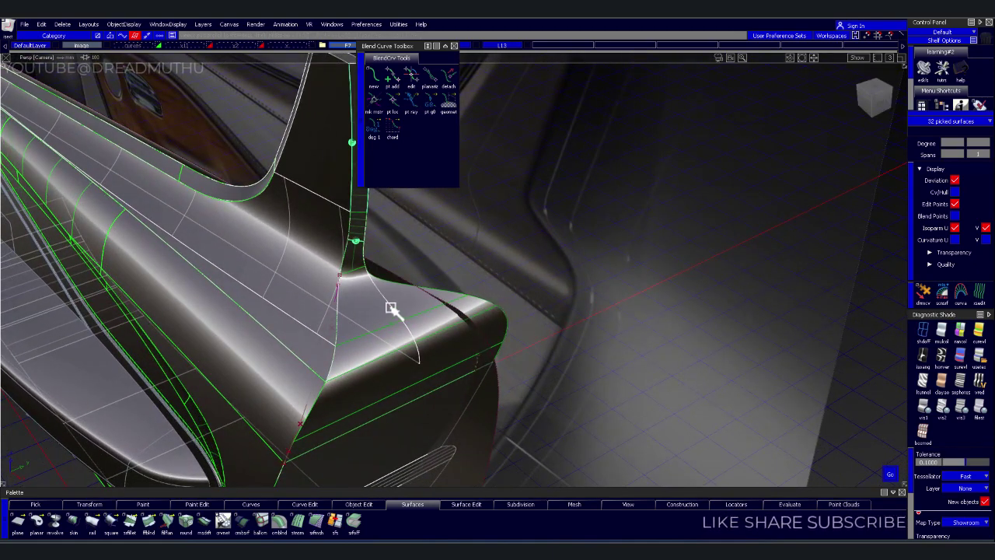
mouse_move(391, 307)
alt+shift+mouse_down()
mouse_move(377, 296)
mouse_move(428, 283)
mouse_move(573, 327)
alt+shift+mouse_up()
click(575, 328)
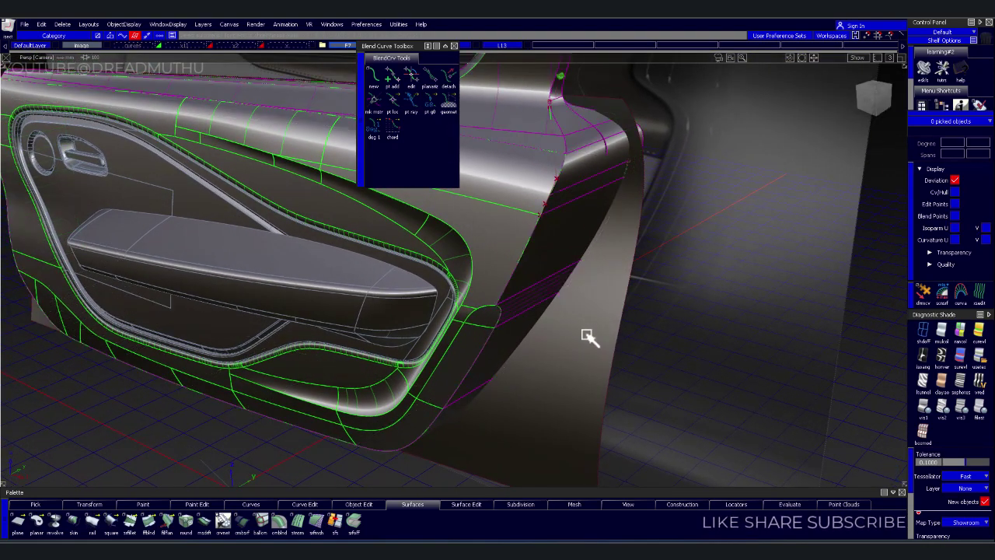
mouse_move(636, 342)
alt+shift+mouse_down()
mouse_move(663, 318)
mouse_move(588, 358)
mouse_move(562, 358)
mouse_move(742, 299)
mouse_move(557, 349)
mouse_move(195, 349)
mouse_move(481, 391)
mouse_move(434, 332)
mouse_move(389, 315)
mouse_move(435, 307)
alt+shift+mouse_up()
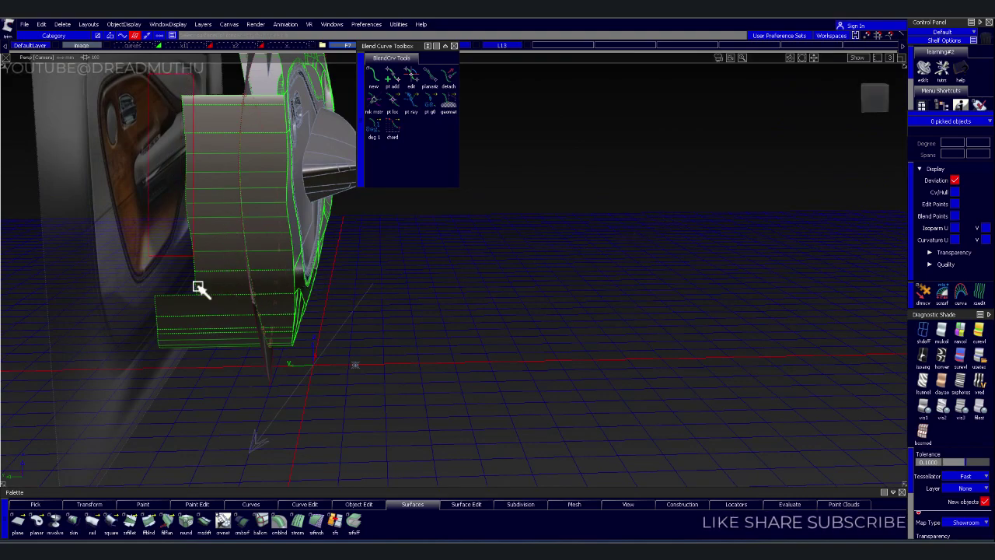
- Trim the door edge surface along the blend curve, discarding the unwanted piece
click(225, 391)
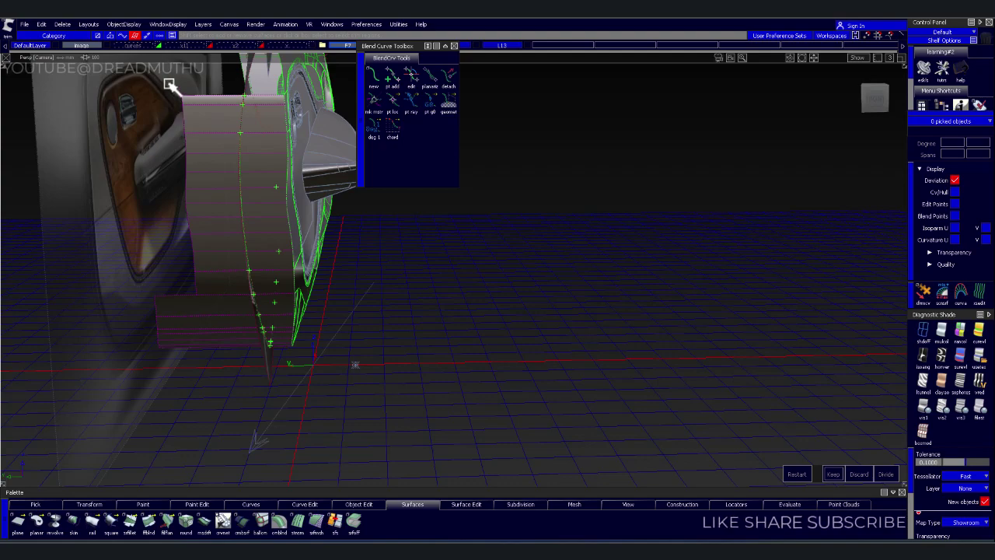
click(225, 392)
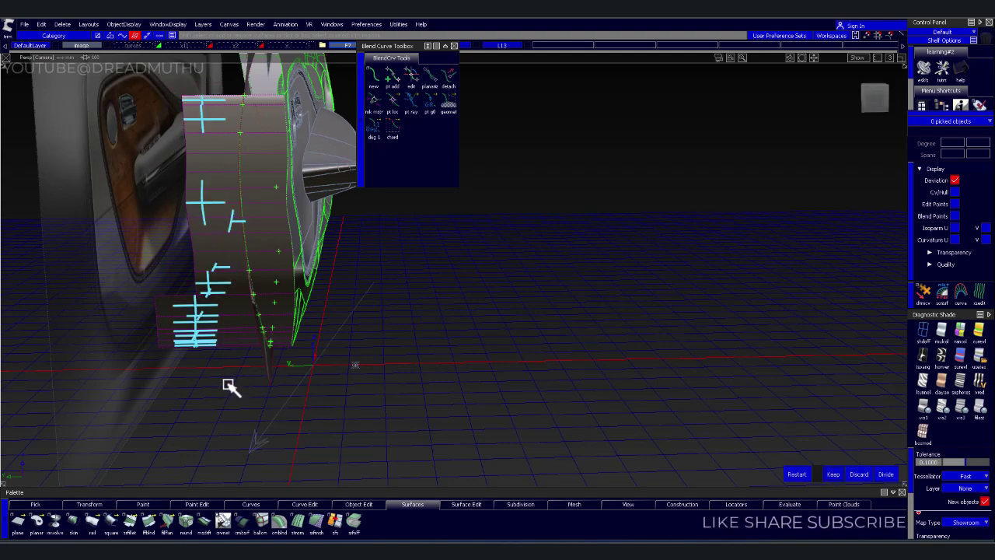
click(859, 474)
mouse_move(381, 355)
alt+shift+mouse_down()
mouse_move(389, 231)
mouse_move(386, 279)
alt+shift+mouse_up()
alt+shift+middle_drag(372, 352, 359, 237)
alt+shift+drag(359, 238, 313, 344)
alt+shift+right_drag(313, 344, 308, 240)
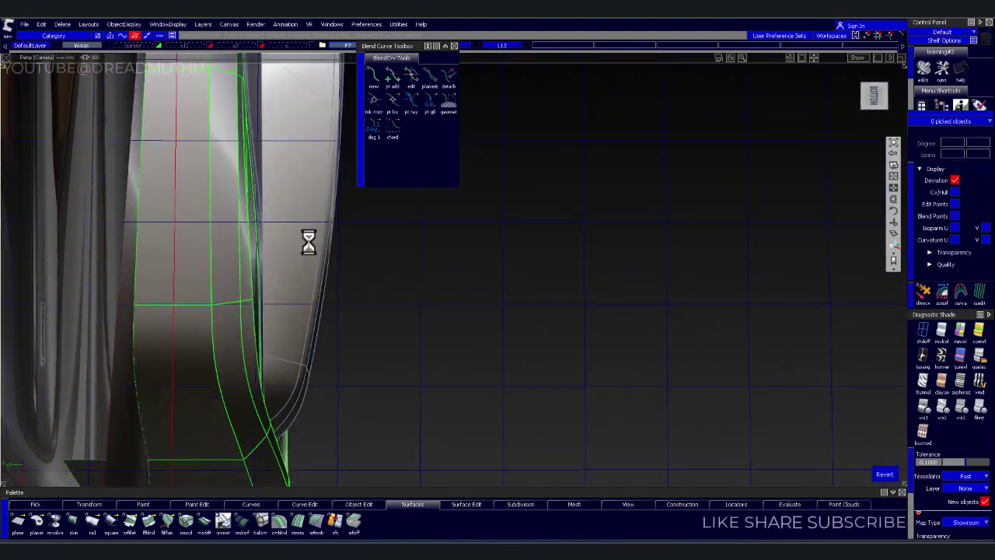
mouse_move(308, 241)
alt+shift+mouse_down()
mouse_move(182, 306)
mouse_move(273, 339)
alt+shift+mouse_up()
alt+shift+middle_drag(276, 342, 296, 344)
alt+shift+right_drag(295, 344, 318, 344)
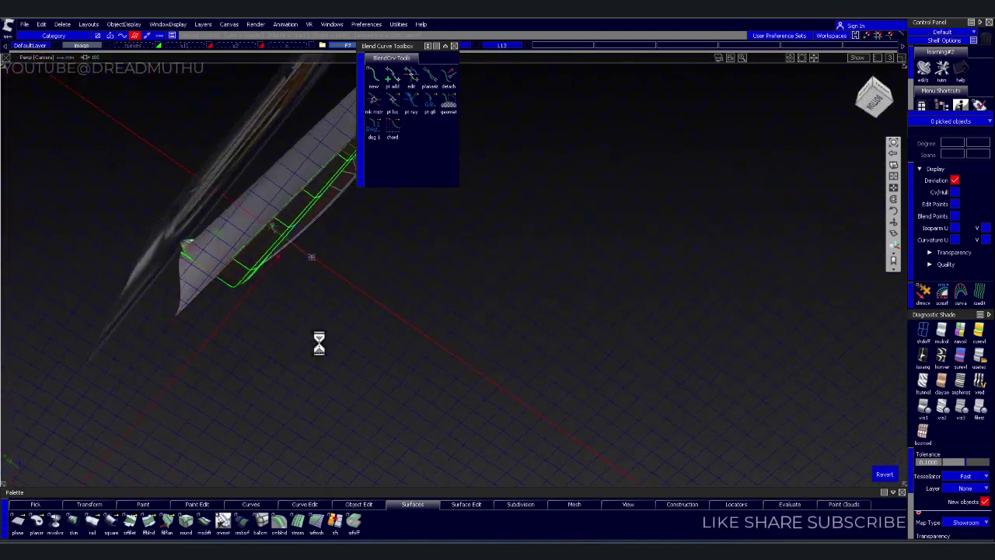
mouse_move(317, 344)
alt+shift+mouse_down()
mouse_move(529, 311)
mouse_move(513, 403)
mouse_move(304, 290)
mouse_move(471, 371)
mouse_move(573, 386)
mouse_move(651, 382)
mouse_move(615, 395)
alt+shift+mouse_up()
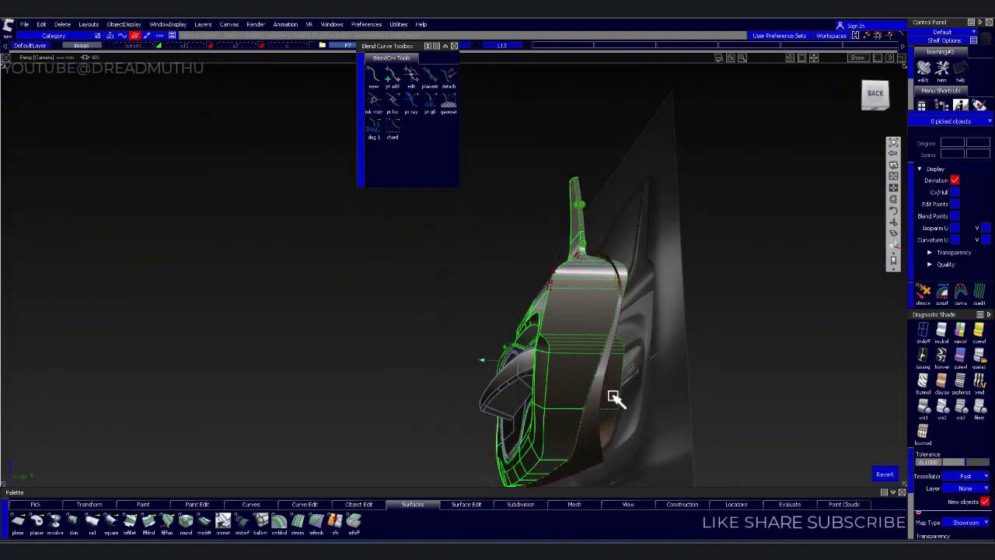
mouse_move(615, 396)
alt+shift+right_down()
mouse_move(639, 396)
mouse_move(614, 280)
alt+shift+right_up()
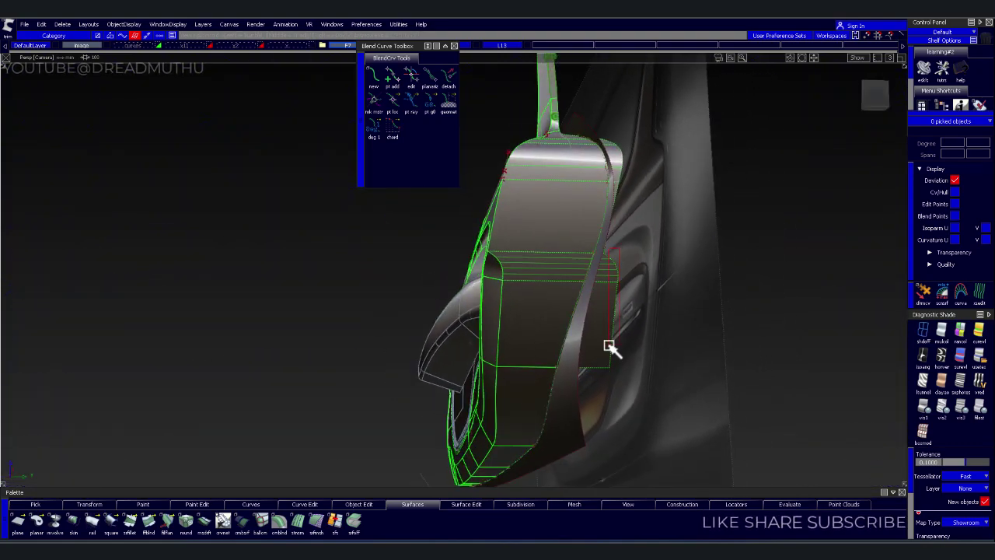
- Pick the next surface to trim and mark the piece to cut away
click(610, 295)
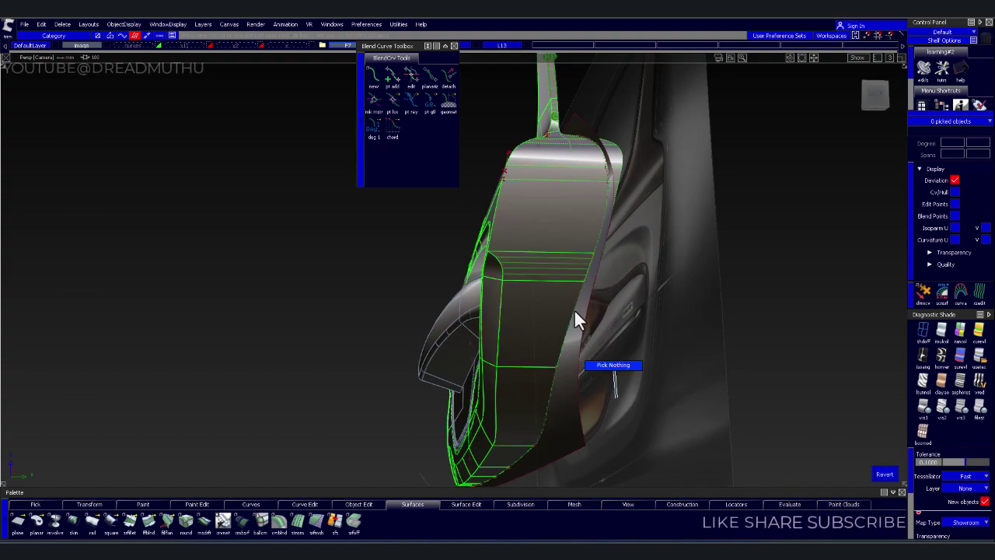
mouse_move(575, 311)
alt+shift+mouse_down()
mouse_move(480, 349)
mouse_move(533, 306)
alt+shift+mouse_up()
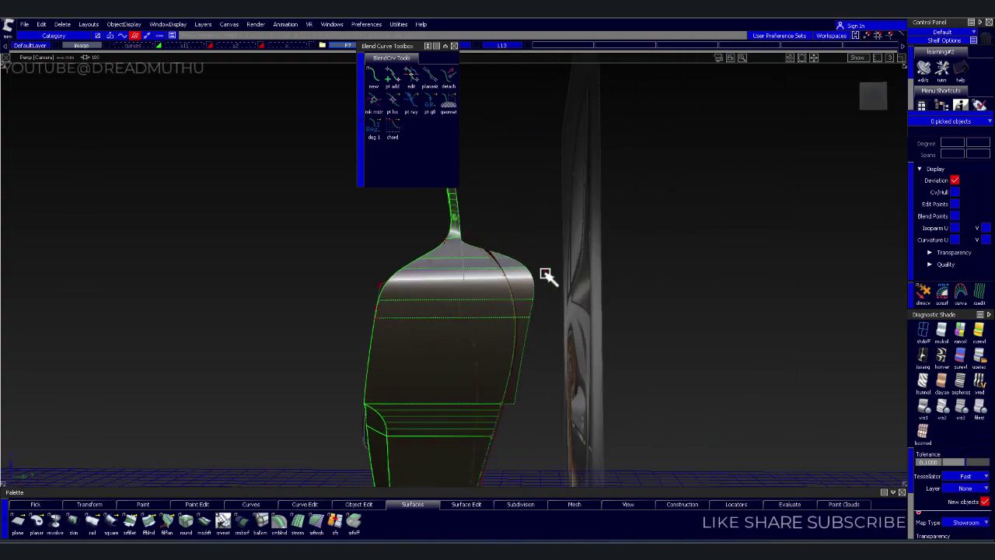
click(530, 302)
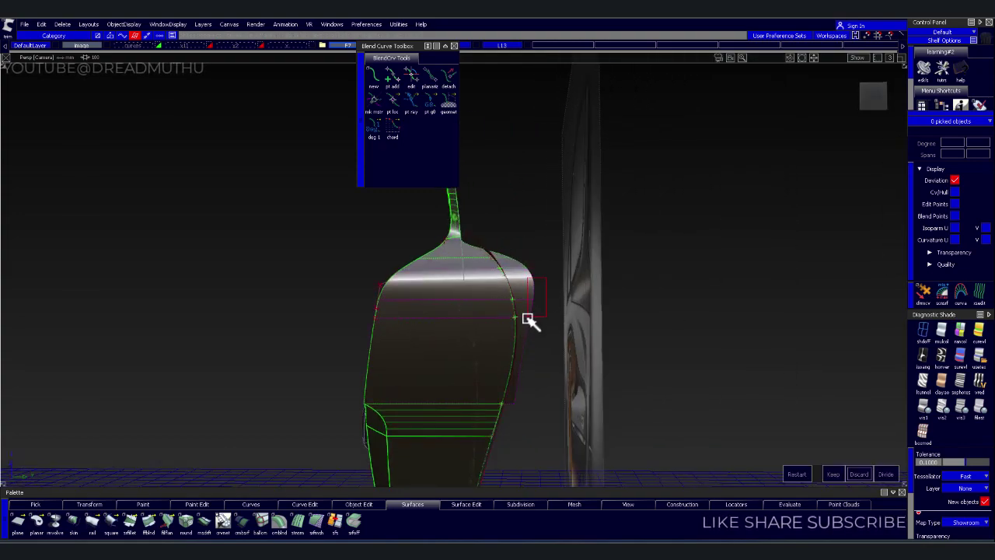
alt+shift+drag(544, 304, 541, 303)
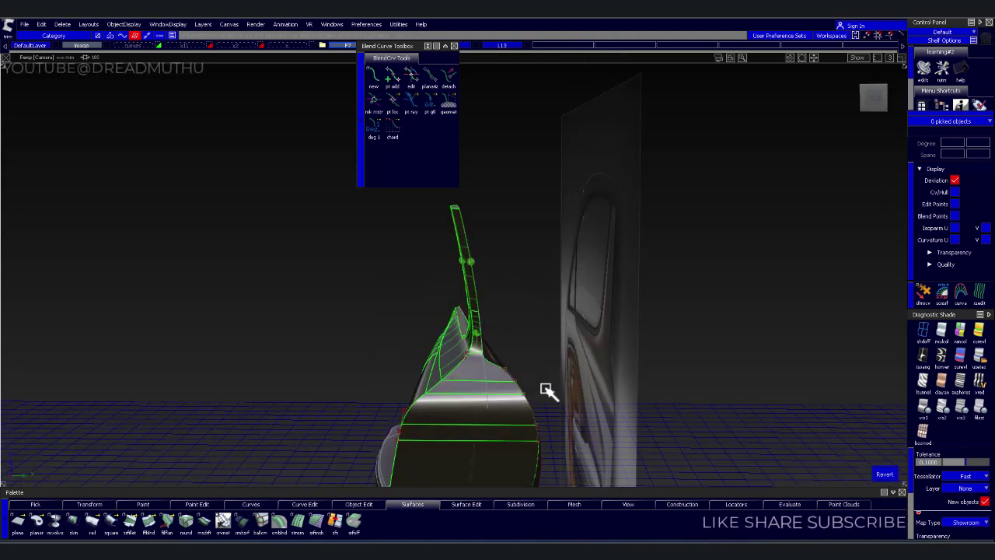
mouse_move(583, 359)
alt+shift+mouse_down()
mouse_move(755, 366)
mouse_move(550, 369)
alt+shift+mouse_up()
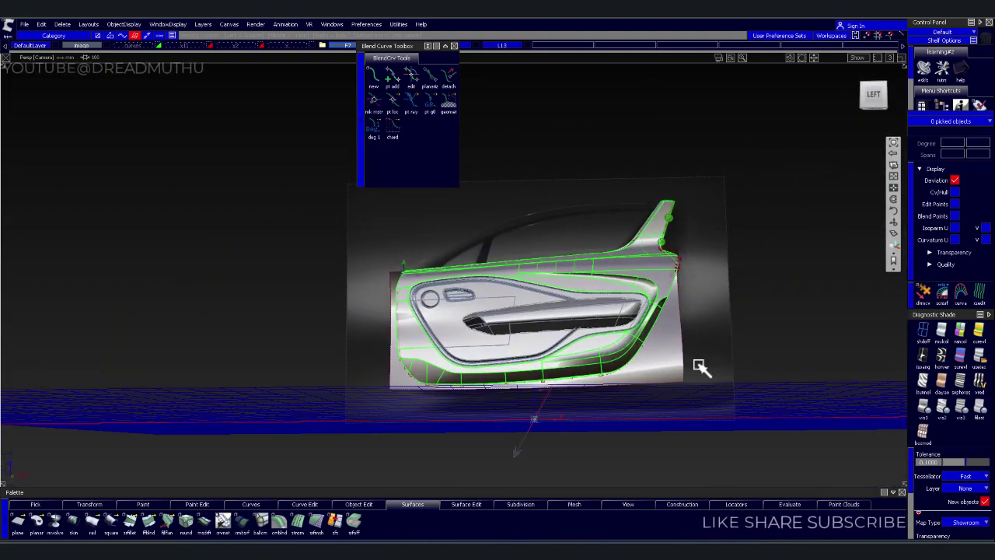
- Select the lower green blend curve, start Align, and choose its end near the trim edge
alt+shift+right_drag(537, 411, 537, 345)
mouse_move(537, 344)
alt+shift+mouse_down()
mouse_move(508, 334)
mouse_move(399, 368)
mouse_move(365, 342)
alt+shift+mouse_up()
alt+shift+right_drag(365, 342, 360, 335)
alt+shift+drag(360, 335, 331, 324)
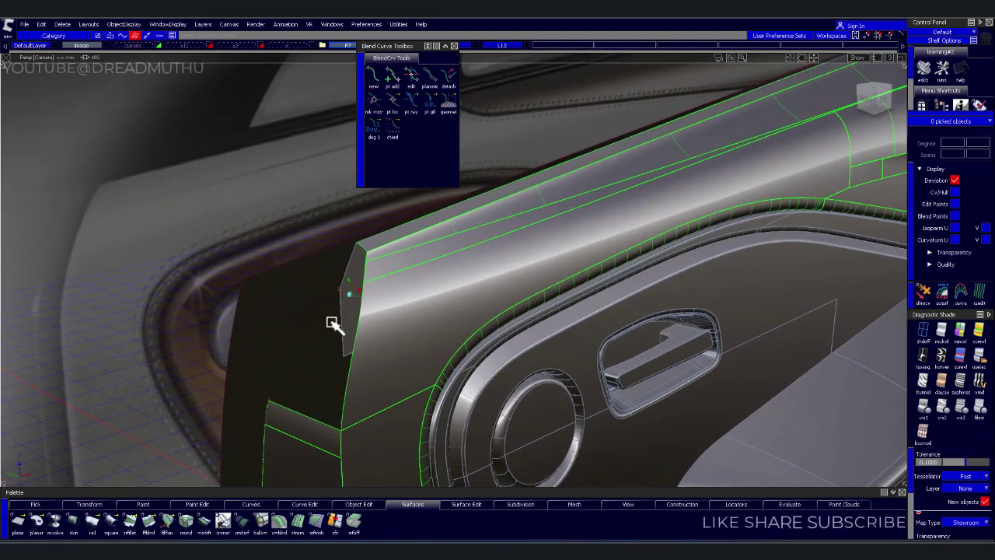
alt+shift+right_drag(331, 324, 325, 383)
mouse_move(324, 383)
alt+shift+mouse_down()
mouse_move(322, 350)
mouse_move(450, 338)
mouse_move(331, 370)
mouse_move(200, 350)
mouse_move(193, 288)
mouse_move(328, 269)
mouse_move(435, 282)
mouse_move(317, 336)
mouse_move(517, 360)
mouse_move(506, 351)
alt+shift+mouse_up()
mouse_move(394, 368)
alt+shift+mouse_down()
mouse_move(366, 300)
mouse_move(302, 349)
alt+shift+mouse_up()
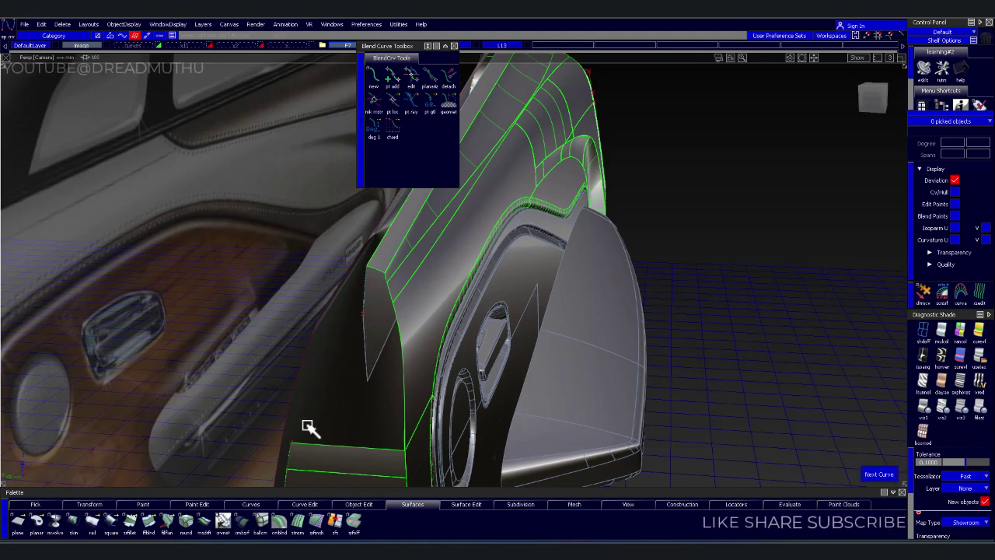
click(295, 443)
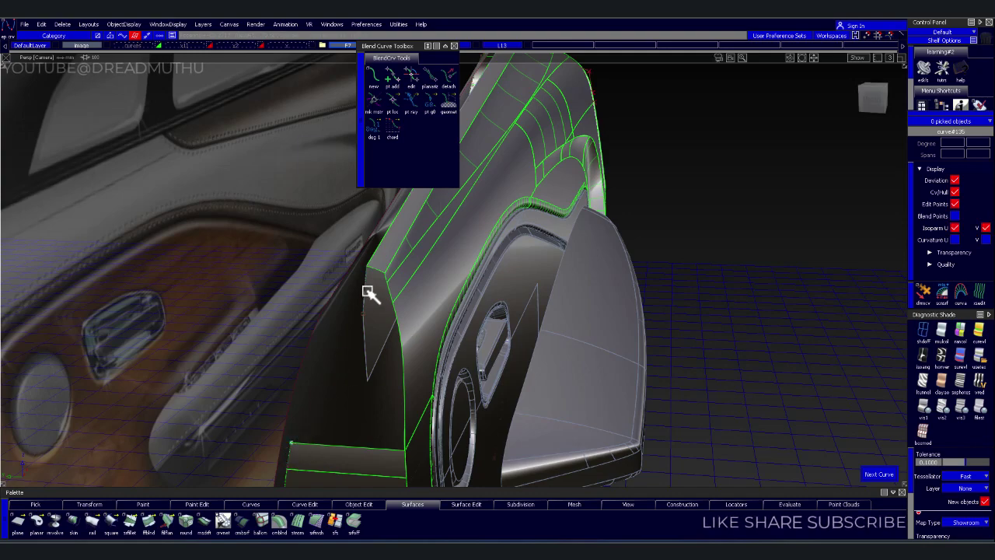
key(a)
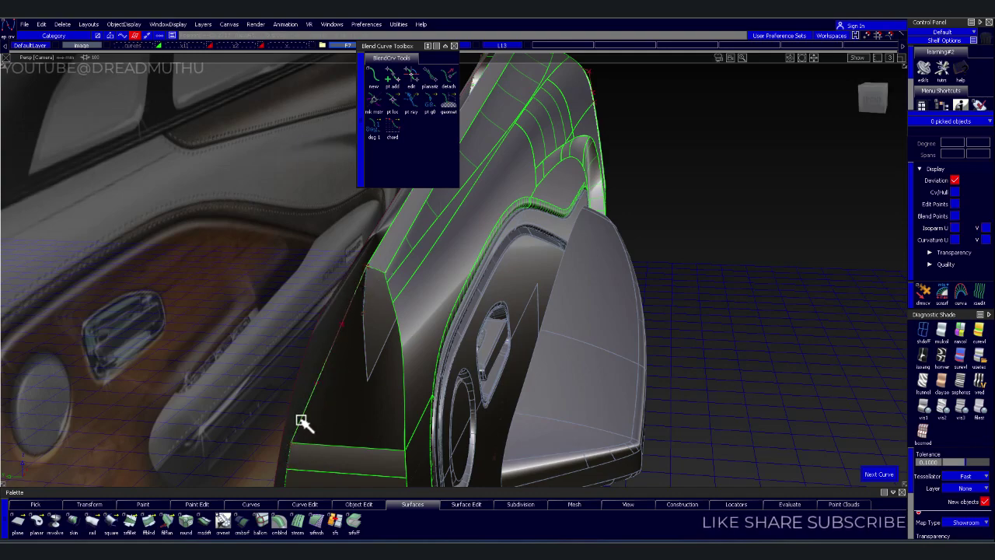
click(289, 449)
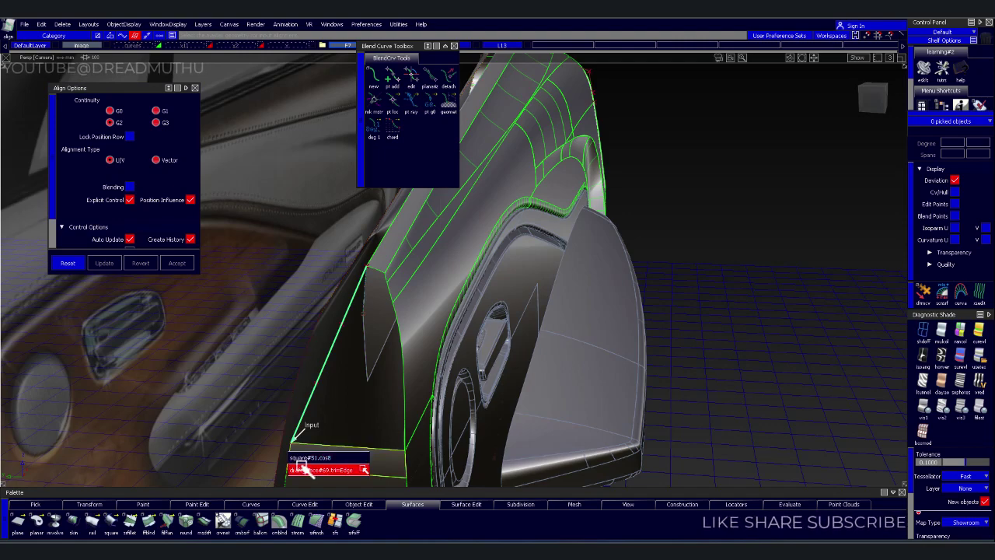
- Align the lower blend curve's end to the trimEdge and inspect the joint closely
click(303, 467)
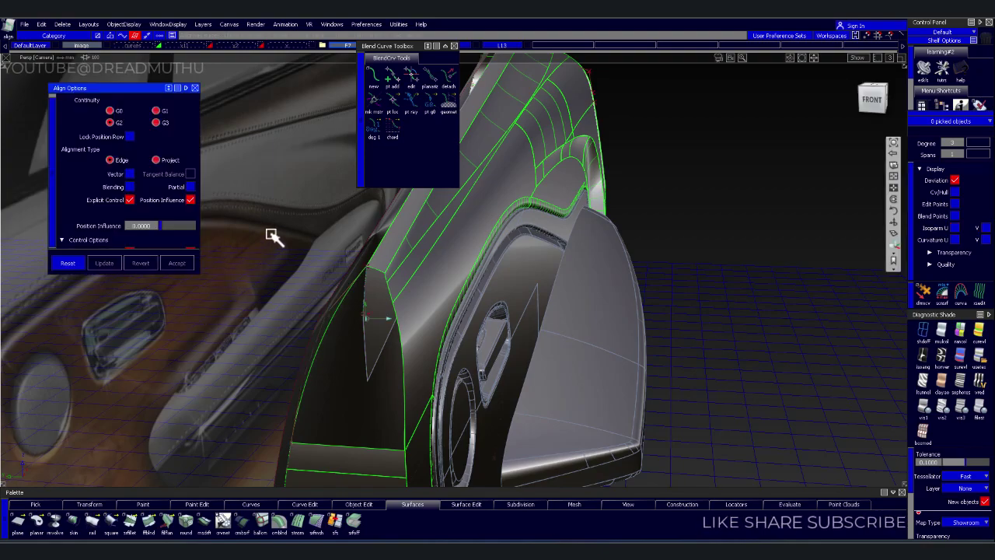
mouse_move(271, 235)
alt+shift+mouse_down()
mouse_move(124, 247)
mouse_move(134, 322)
alt+shift+mouse_up()
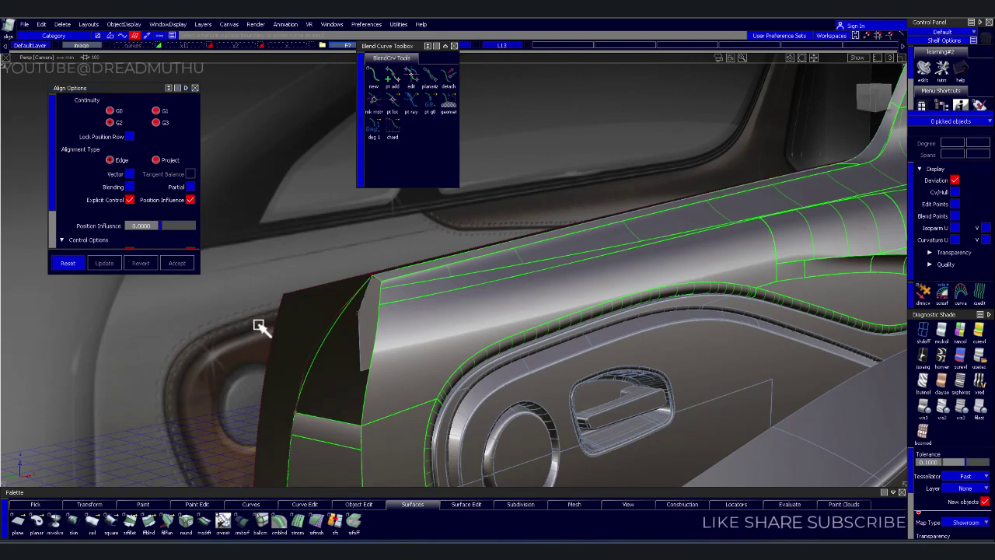
alt+shift+right_drag(251, 337, 231, 344)
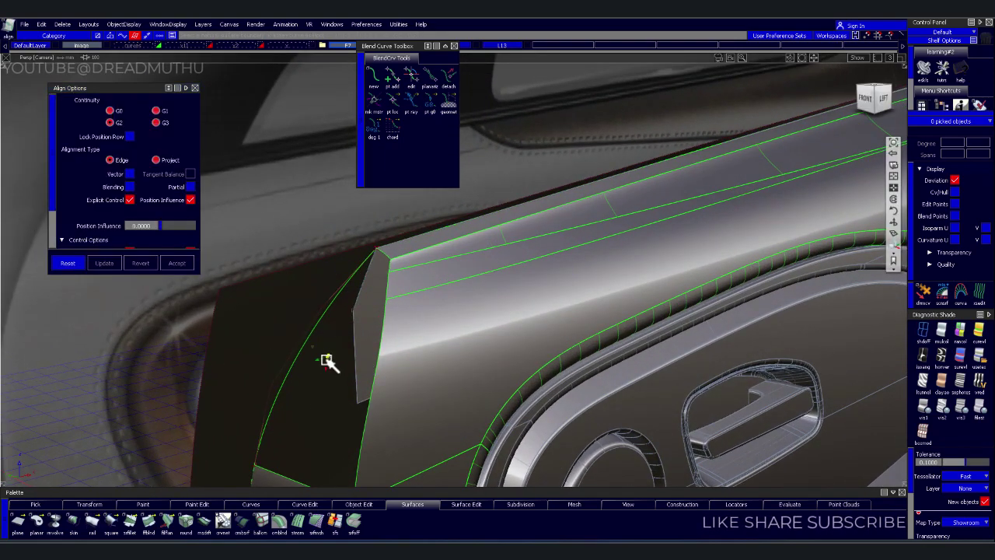
mouse_move(329, 363)
alt+shift+mouse_down()
mouse_move(278, 342)
mouse_move(292, 333)
alt+shift+mouse_up()
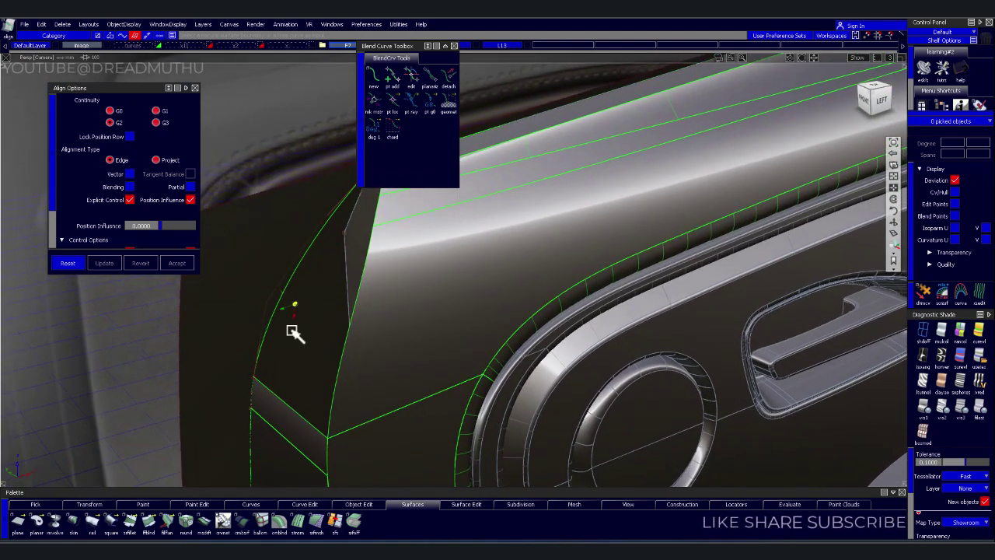
mouse_move(293, 333)
alt+shift+mouse_down()
mouse_move(373, 262)
mouse_move(405, 273)
mouse_move(391, 306)
mouse_move(406, 262)
mouse_move(447, 269)
alt+shift+mouse_up()
alt+shift+right_drag(446, 268, 411, 288)
mouse_move(411, 288)
alt+shift+mouse_down()
mouse_move(380, 311)
mouse_move(405, 305)
mouse_move(368, 300)
alt+shift+mouse_up()
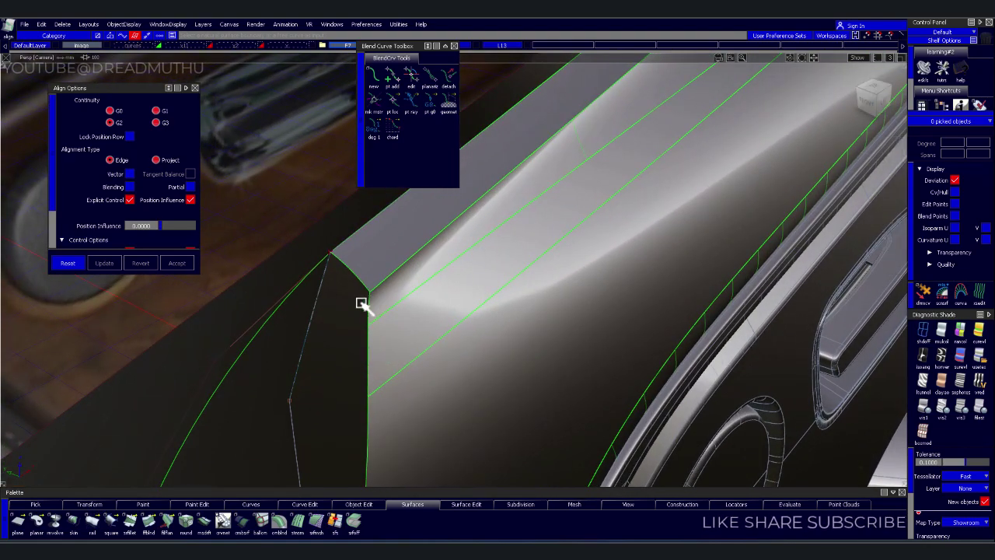
- Build a skin surface between the front-edge blend curves at the trim corner
key(s)
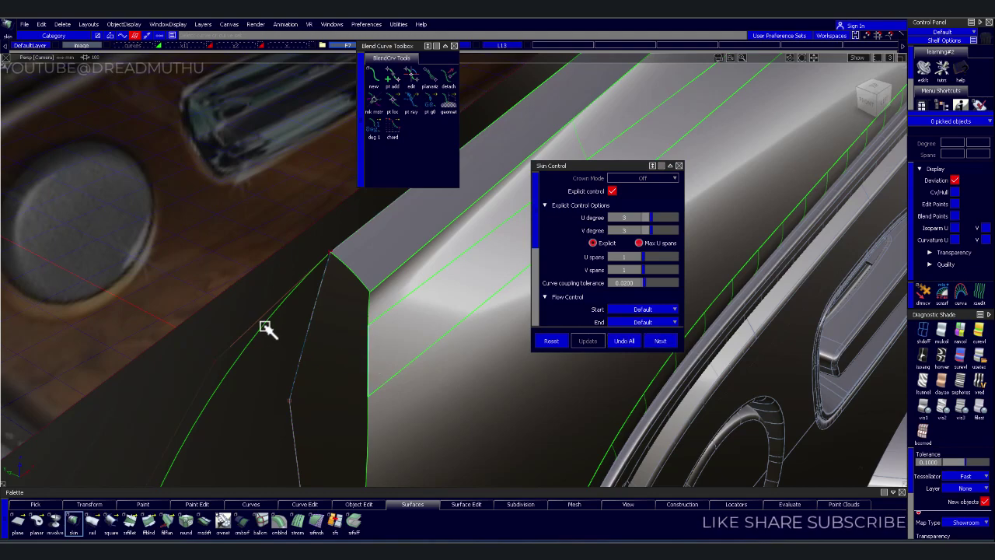
click(265, 326)
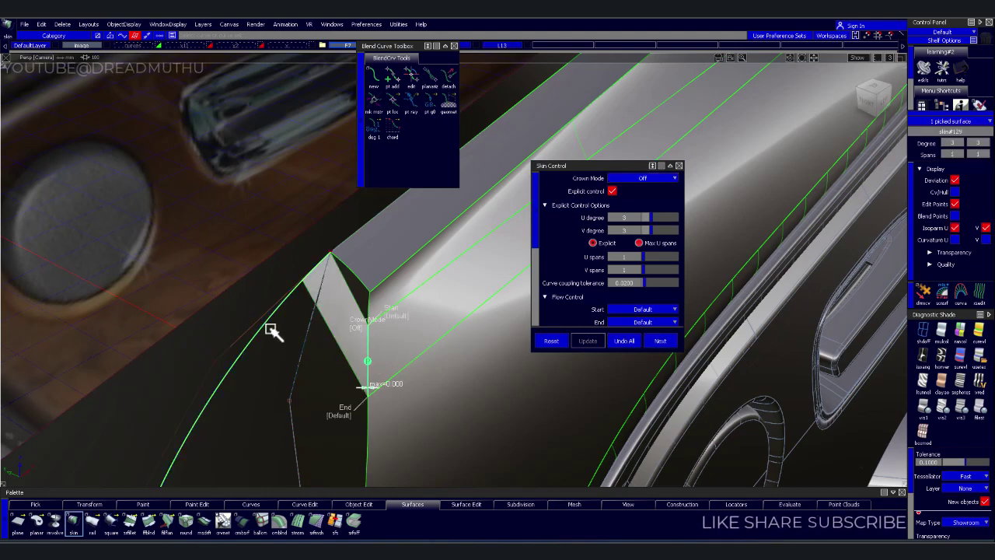
click(334, 412)
mouse_move(340, 417)
alt+shift+mouse_down()
mouse_move(333, 395)
mouse_move(396, 328)
alt+shift+mouse_up()
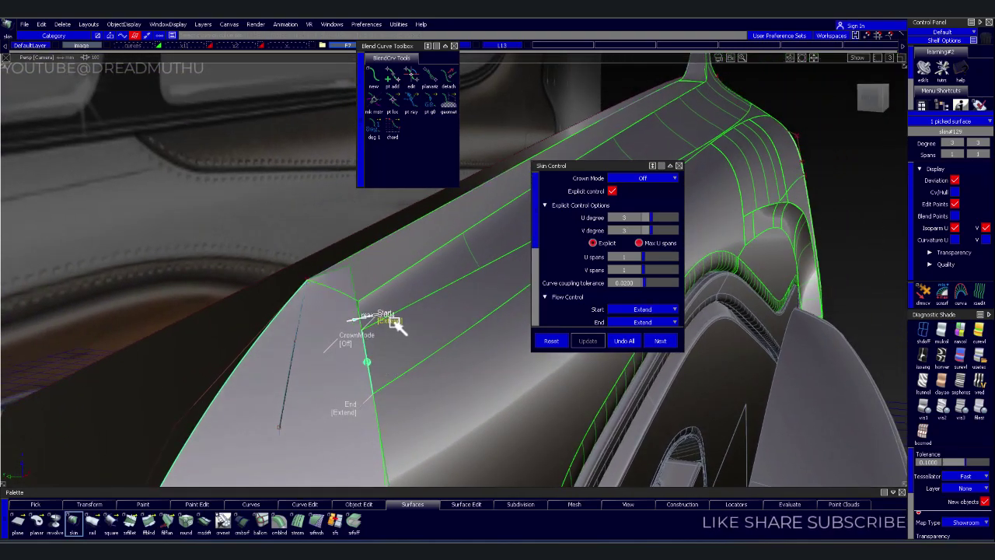
mouse_move(356, 327)
alt+shift+mouse_down()
mouse_move(251, 381)
mouse_move(207, 422)
mouse_move(69, 410)
mouse_move(259, 417)
mouse_move(349, 333)
alt+shift+mouse_up()
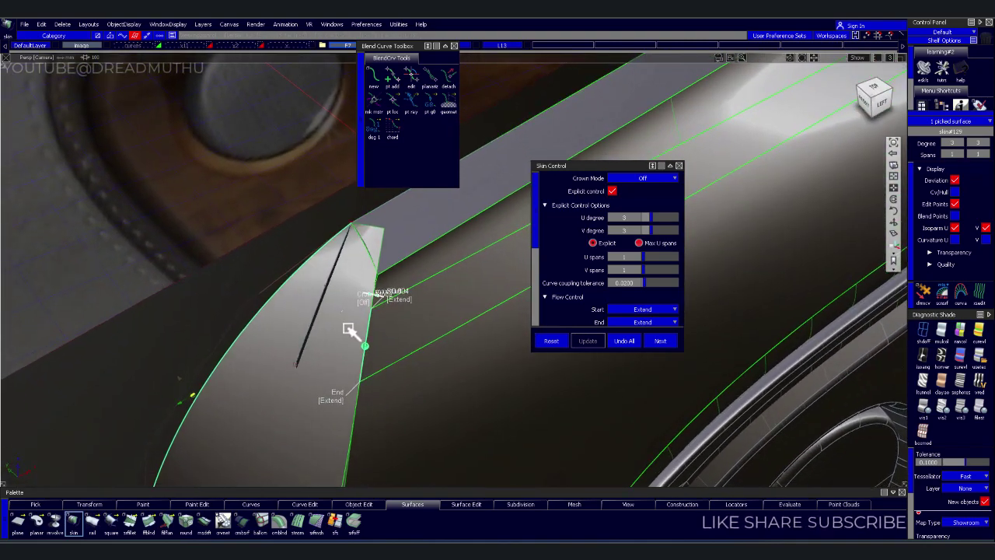
- Set skin Start and End to Connect ends, enable Modify range, and shorten the left edge
click(402, 300)
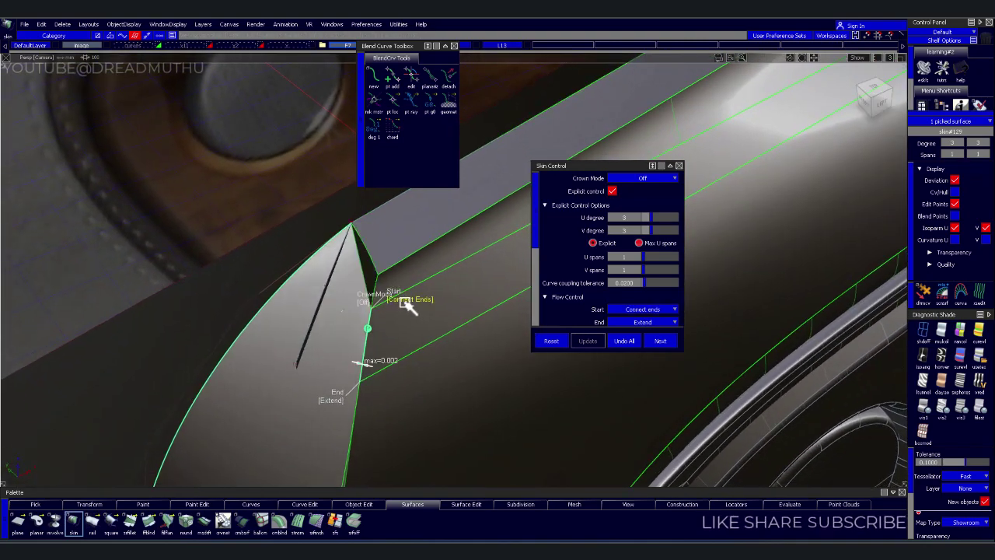
click(330, 400)
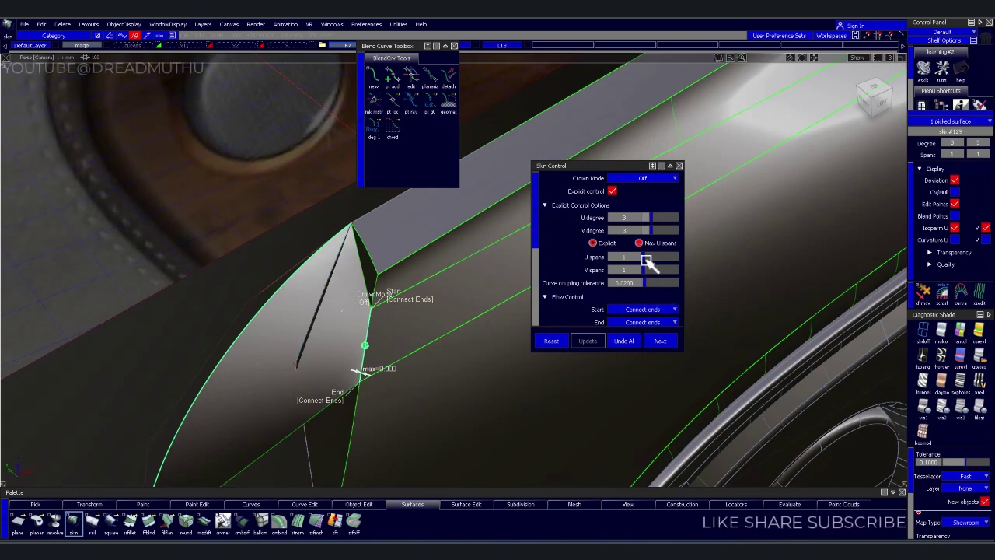
scroll(608, 249, down, 2)
click(612, 292)
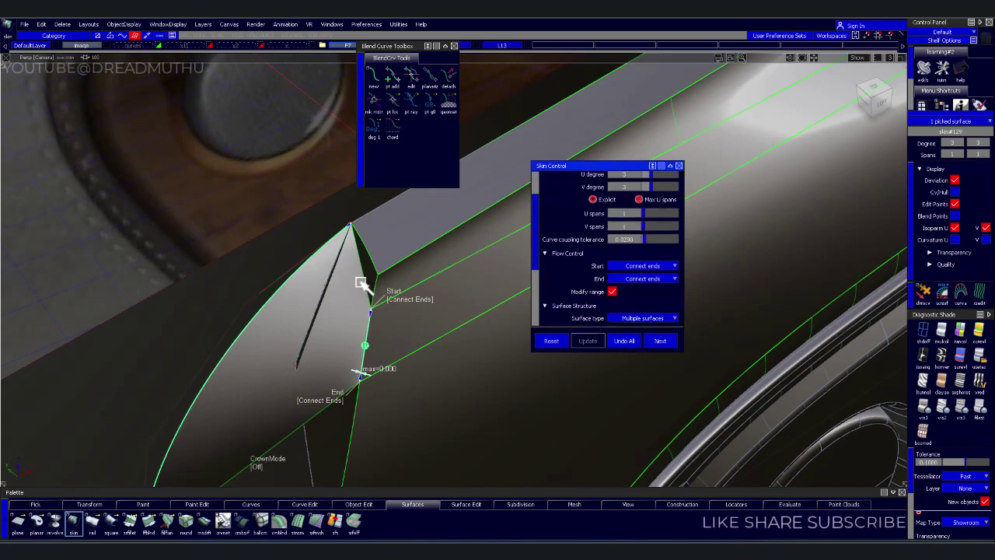
mouse_move(347, 228)
mouse_down()
mouse_move(286, 277)
mouse_move(389, 284)
mouse_move(487, 275)
mouse_move(306, 225)
mouse_move(306, 212)
mouse_move(377, 251)
mouse_move(373, 178)
mouse_up()
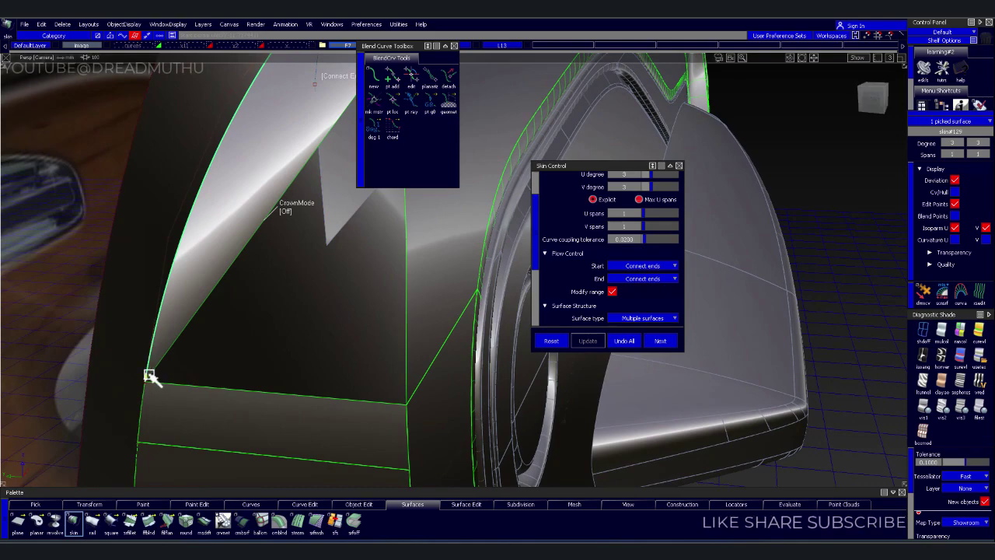
mouse_move(150, 376)
mouse_down()
mouse_move(167, 262)
mouse_move(249, 122)
mouse_move(278, 104)
mouse_move(217, 249)
mouse_move(306, 391)
mouse_move(279, 322)
mouse_move(186, 324)
mouse_move(231, 303)
mouse_move(238, 402)
mouse_up()
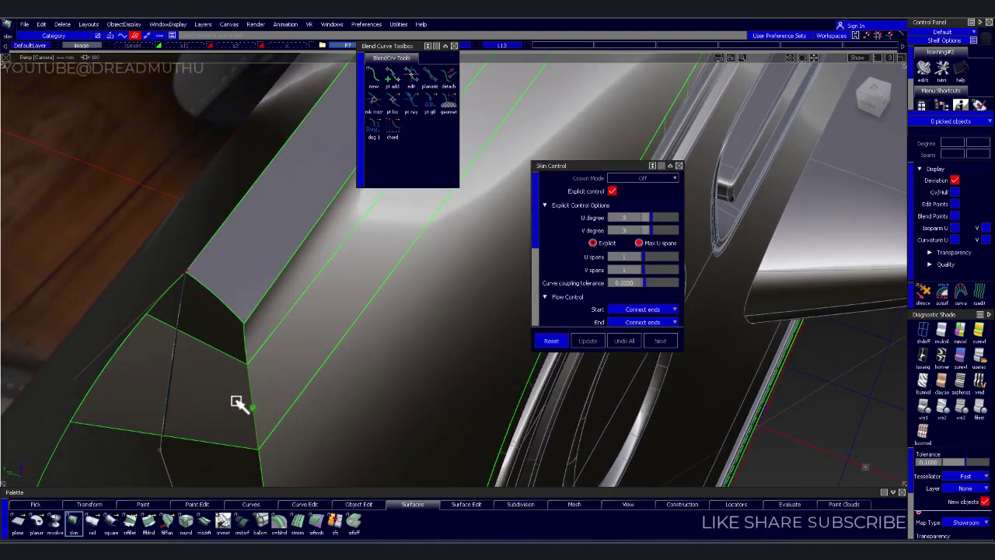
- Fill the first corner patch with a four-curve square surface using Free continuity
key(s)
click(215, 346)
click(246, 335)
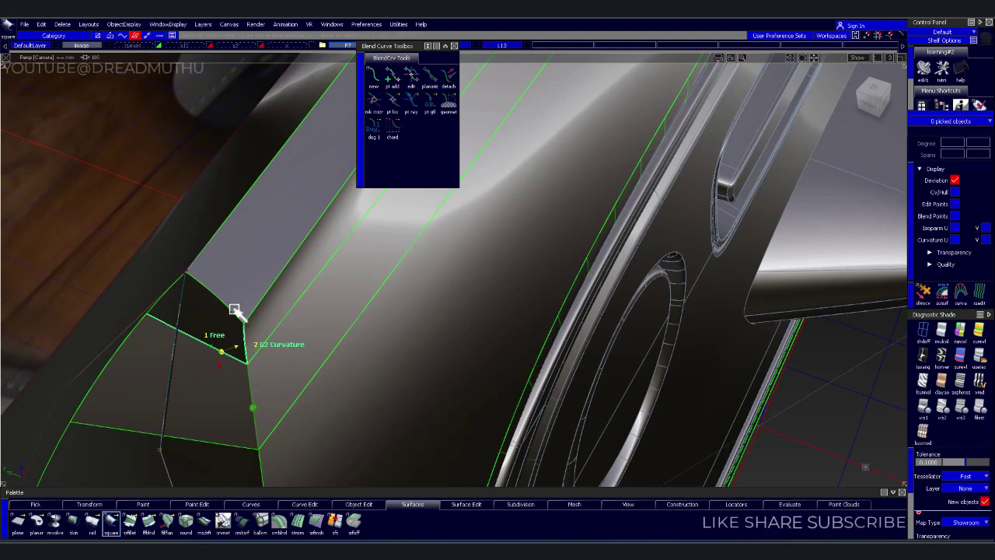
click(224, 303)
click(167, 297)
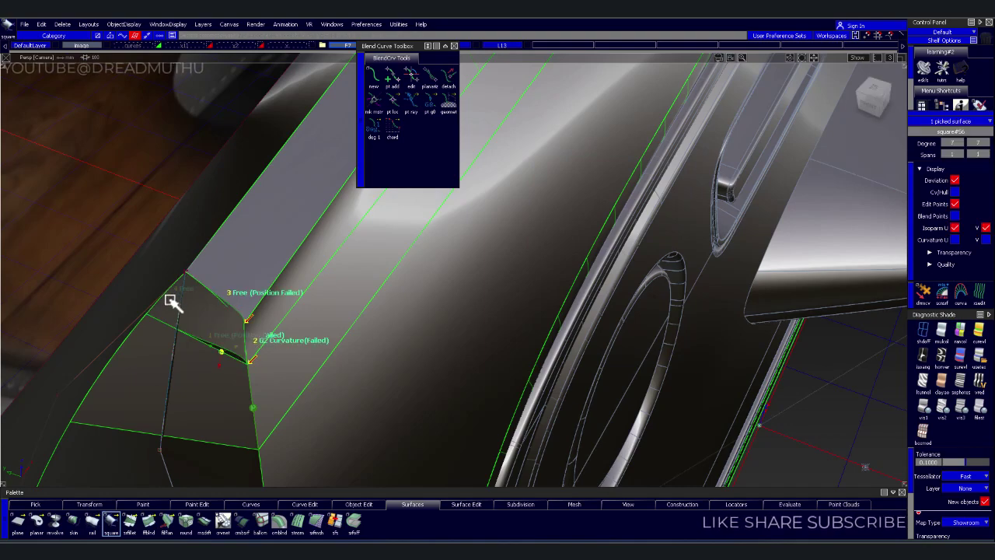
alt+shift+drag(171, 299, 186, 301)
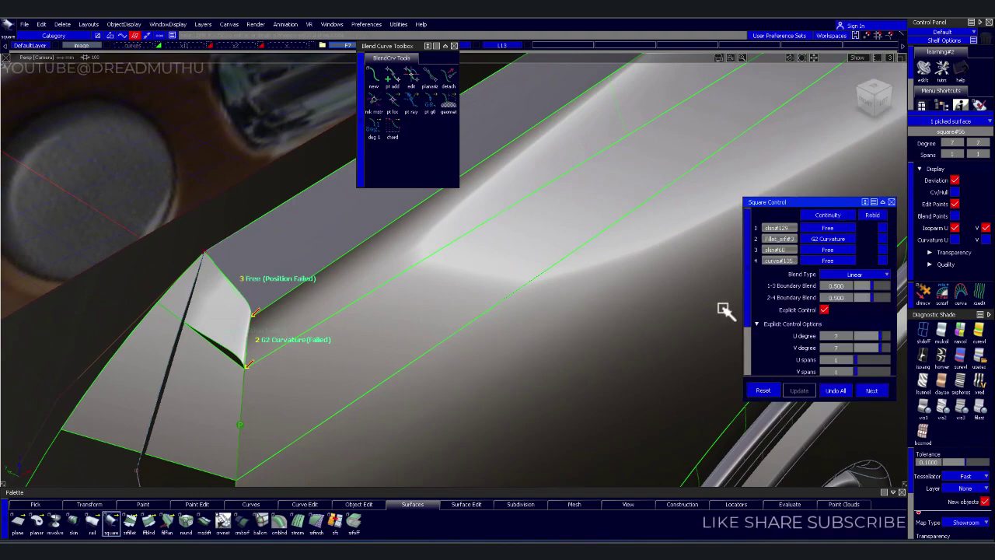
click(836, 226)
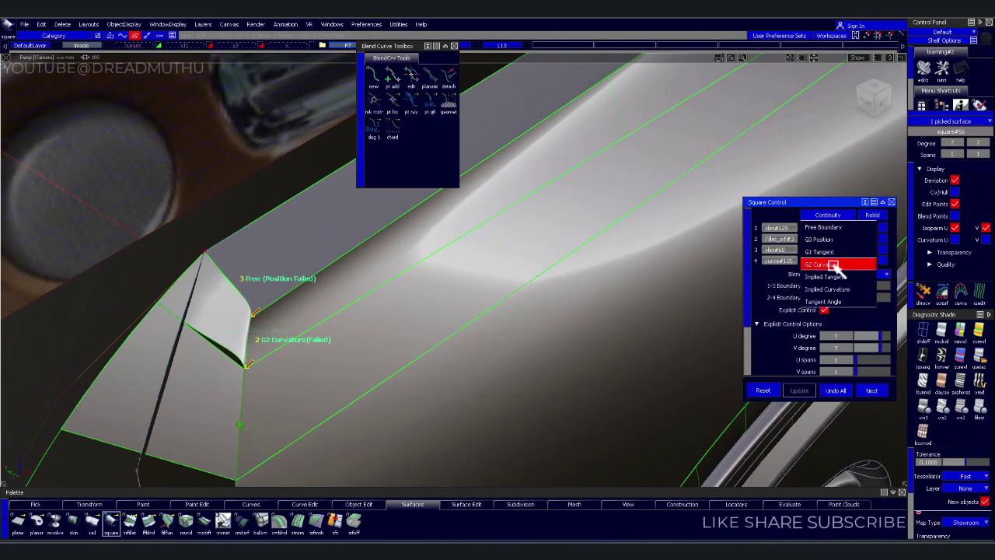
click(838, 227)
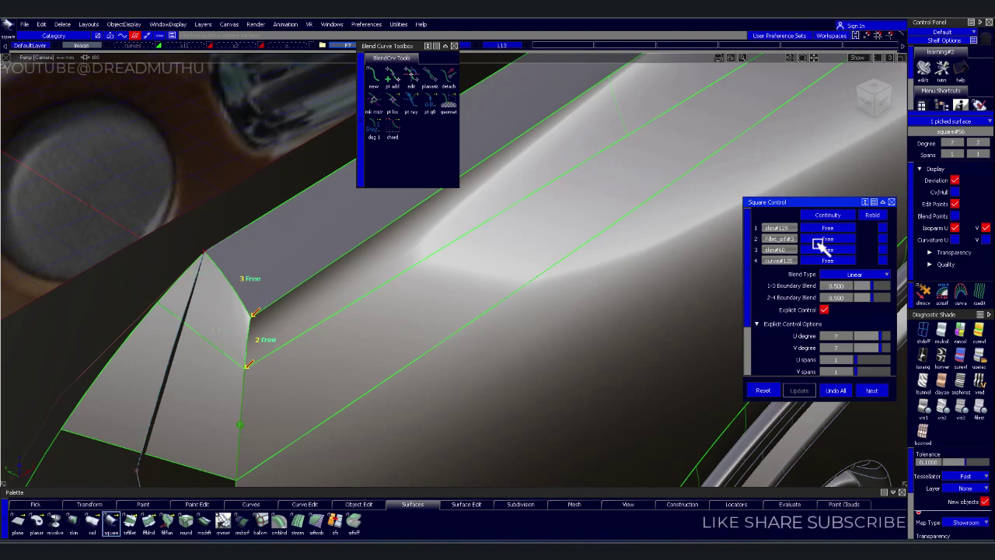
mouse_move(700, 299)
alt+shift+mouse_down()
mouse_move(256, 344)
mouse_move(366, 371)
mouse_move(590, 311)
alt+shift+mouse_up()
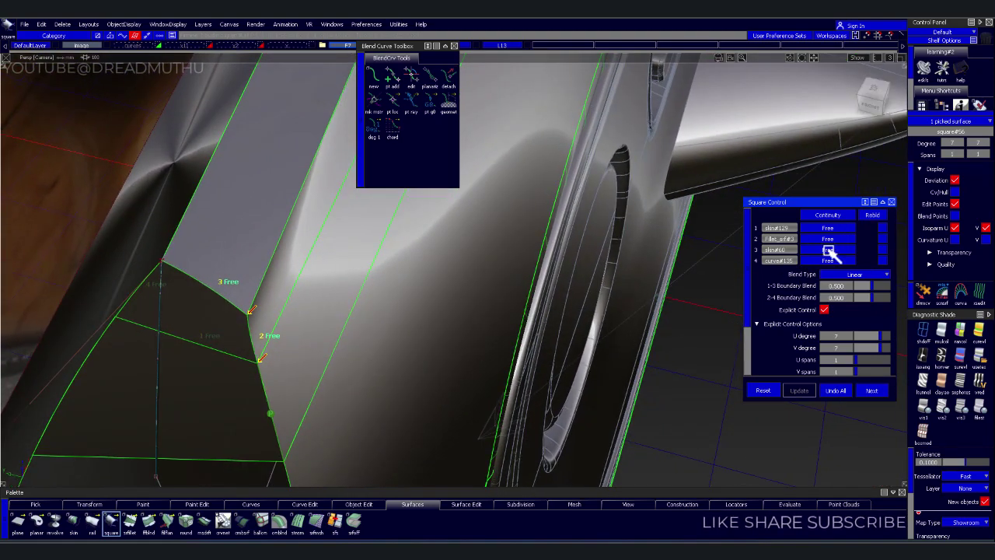
click(838, 227)
click(847, 283)
- Fill the second corner patch with a square surface: edge 1 Free, edges 2 and 4 G2 Curvature
mouse_move(377, 321)
alt+shift+mouse_down()
mouse_move(355, 356)
mouse_move(355, 262)
mouse_move(317, 334)
mouse_move(244, 340)
mouse_move(200, 318)
alt+shift+mouse_up()
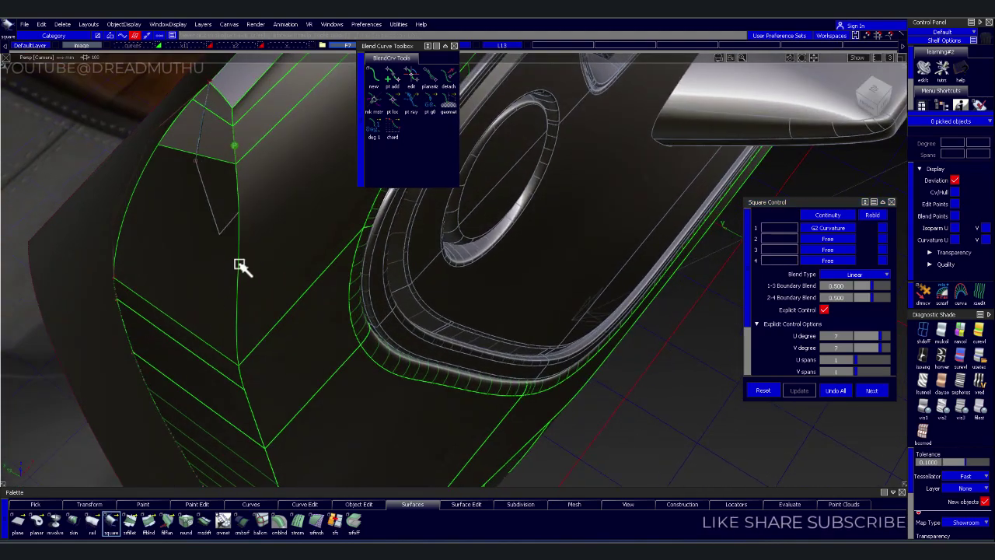
click(241, 274)
click(195, 335)
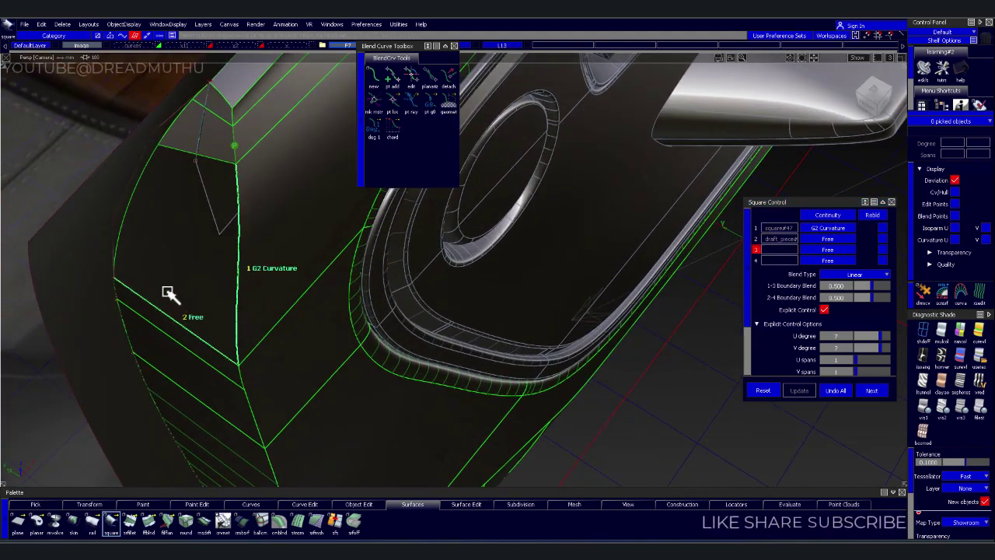
click(125, 212)
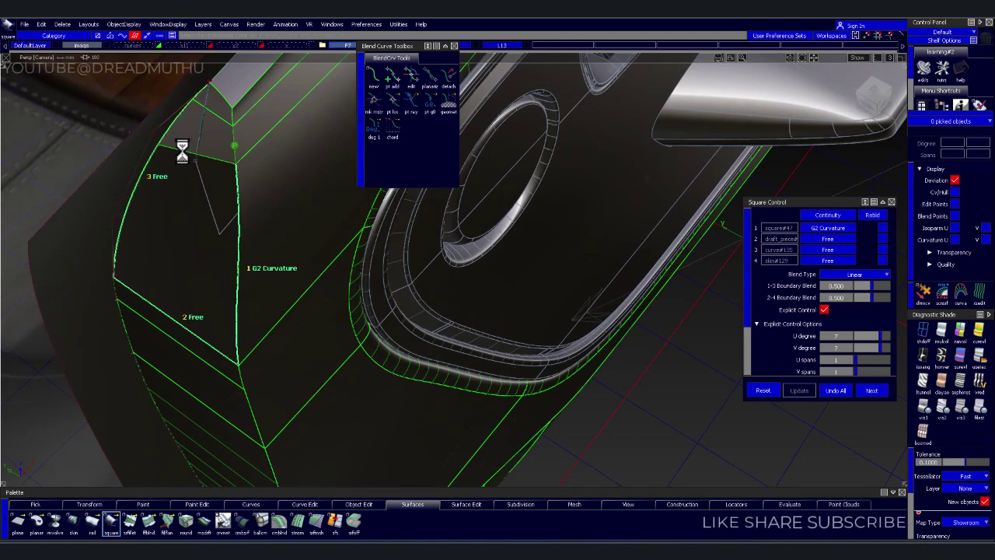
click(180, 151)
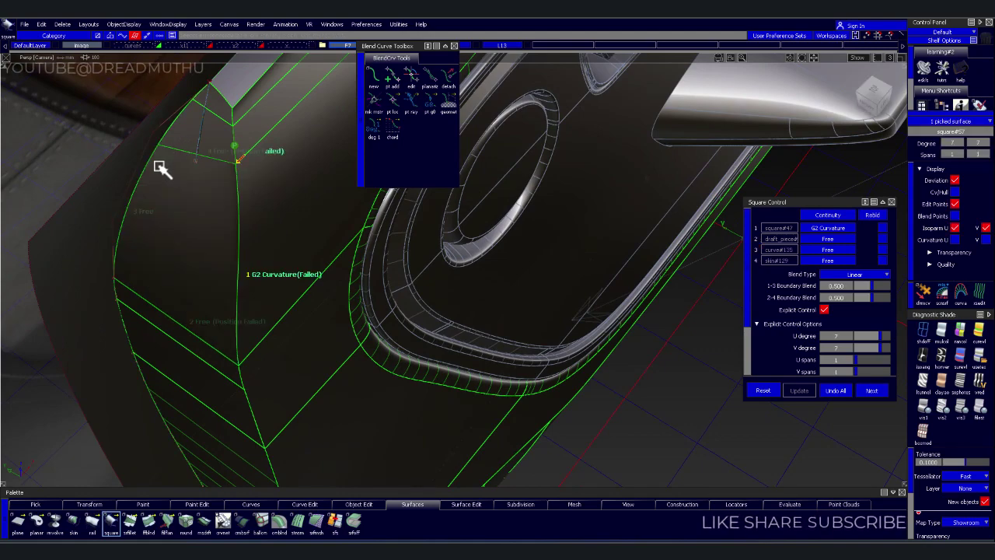
click(828, 220)
click(822, 264)
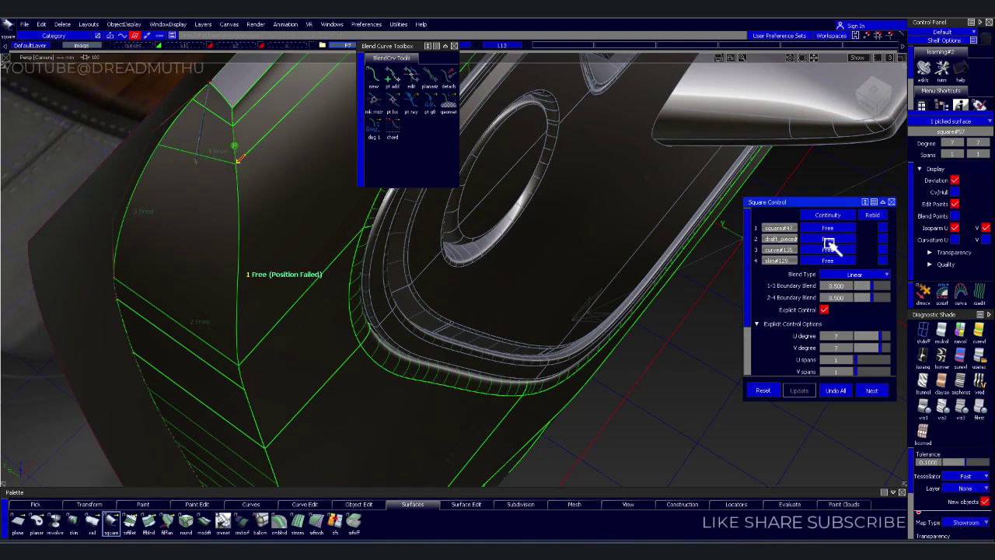
click(833, 238)
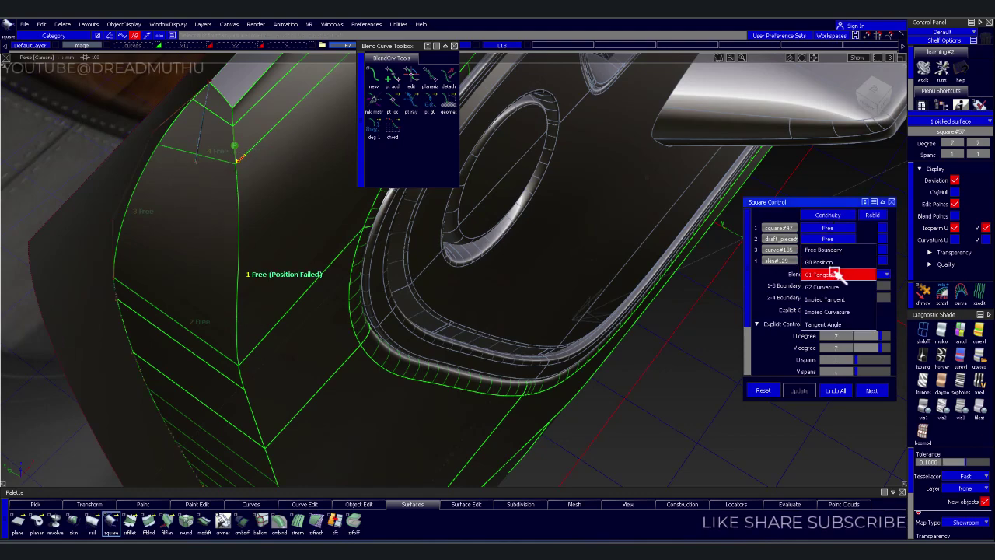
click(836, 286)
click(841, 261)
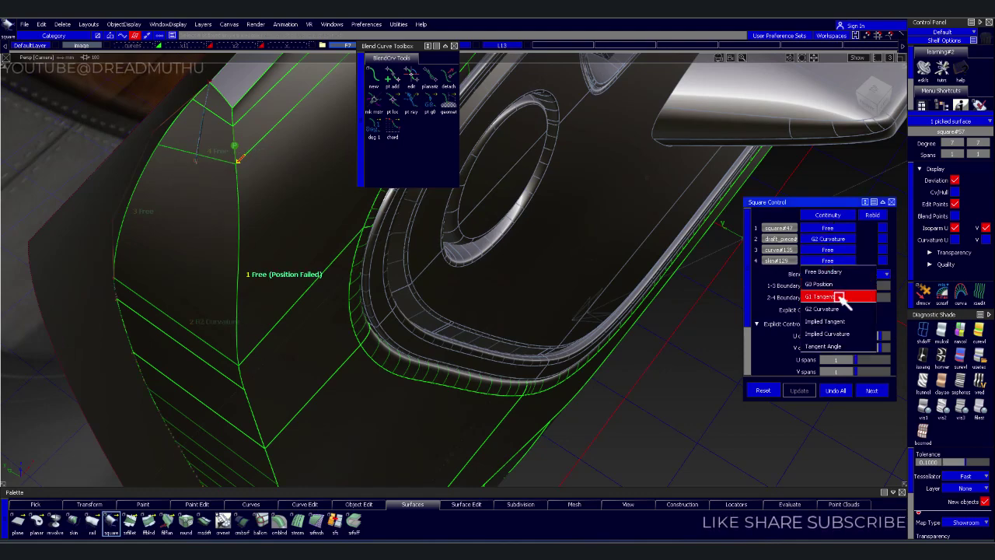
click(812, 319)
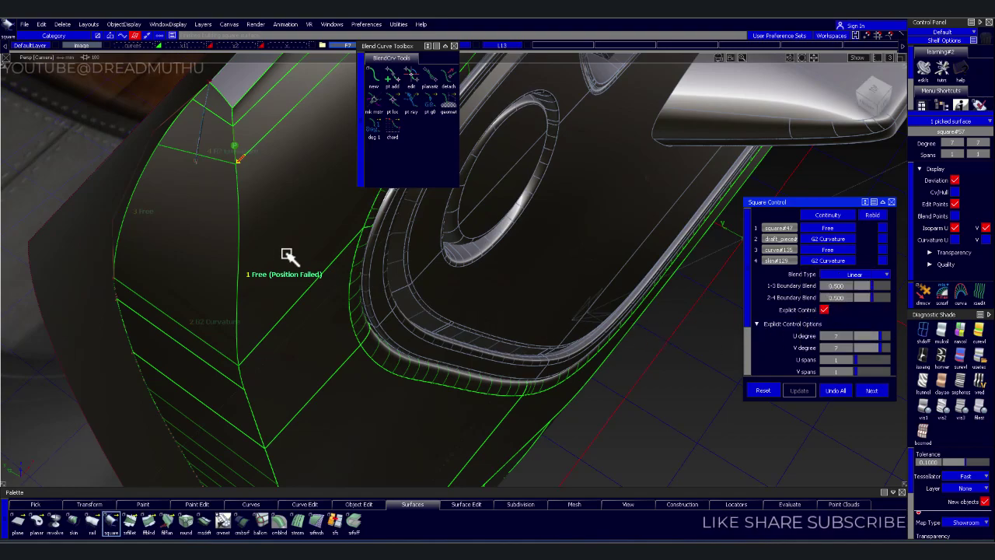
- Deselect everything, review the door handle and armrest area, then switch to the LEFT view
click(284, 317)
mouse_move(284, 323)
alt+shift+mouse_down()
mouse_move(259, 184)
mouse_move(218, 193)
mouse_move(184, 240)
mouse_move(222, 251)
mouse_move(202, 265)
alt+shift+mouse_up()
mouse_move(89, 182)
alt+shift+mouse_down()
mouse_move(156, 195)
mouse_move(306, 171)
mouse_move(259, 140)
mouse_move(205, 224)
mouse_move(62, 231)
mouse_move(157, 248)
mouse_move(200, 274)
alt+shift+mouse_up()
mouse_move(272, 237)
alt+shift+mouse_down()
mouse_move(225, 215)
mouse_move(175, 216)
mouse_move(235, 233)
mouse_move(302, 314)
alt+shift+mouse_up()
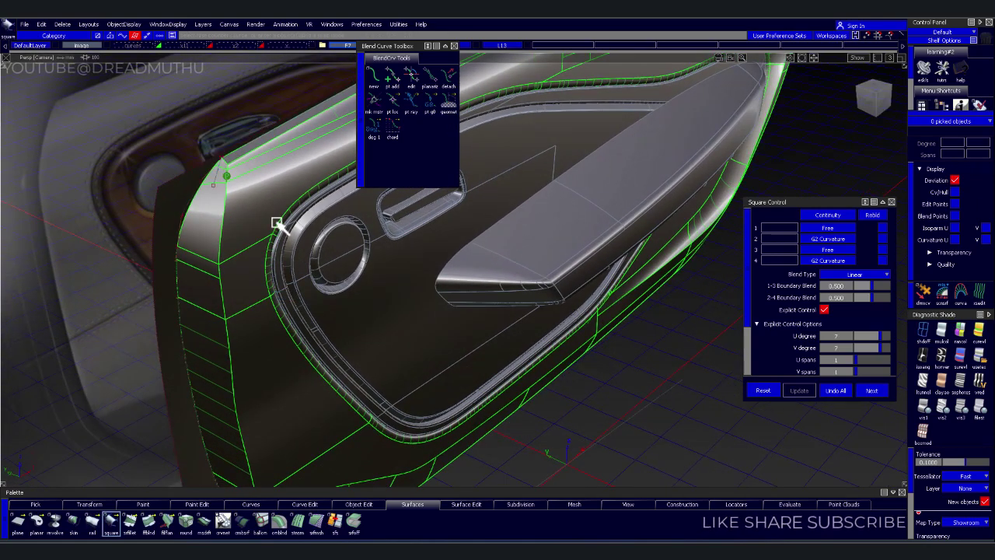
alt+shift+right_drag(256, 207, 259, 199)
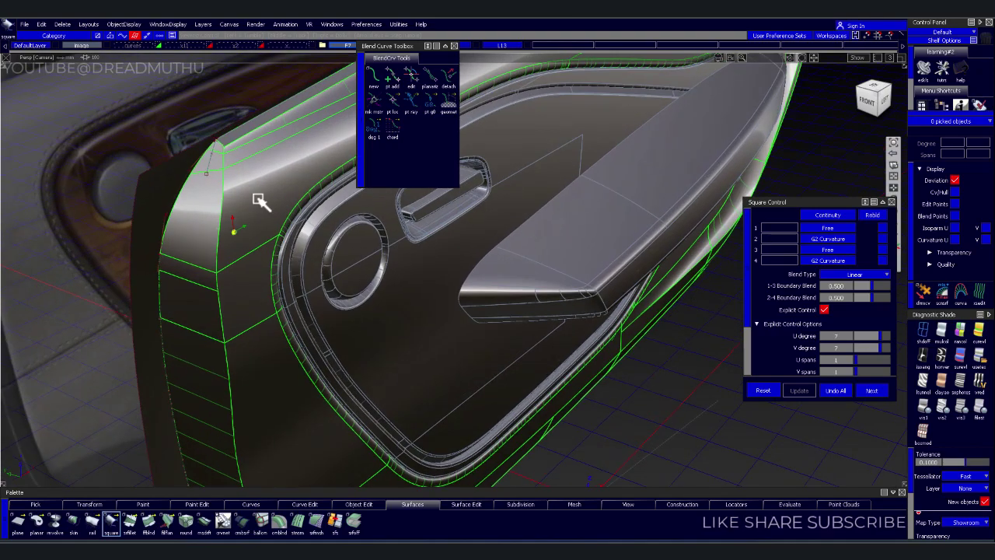
alt+shift+middle_drag(259, 200, 171, 173)
alt+shift+right_drag(171, 173, 300, 184)
mouse_move(300, 185)
alt+shift+mouse_down()
mouse_move(306, 275)
mouse_move(214, 251)
mouse_move(288, 238)
mouse_move(249, 267)
mouse_move(265, 223)
mouse_move(316, 248)
alt+shift+mouse_up()
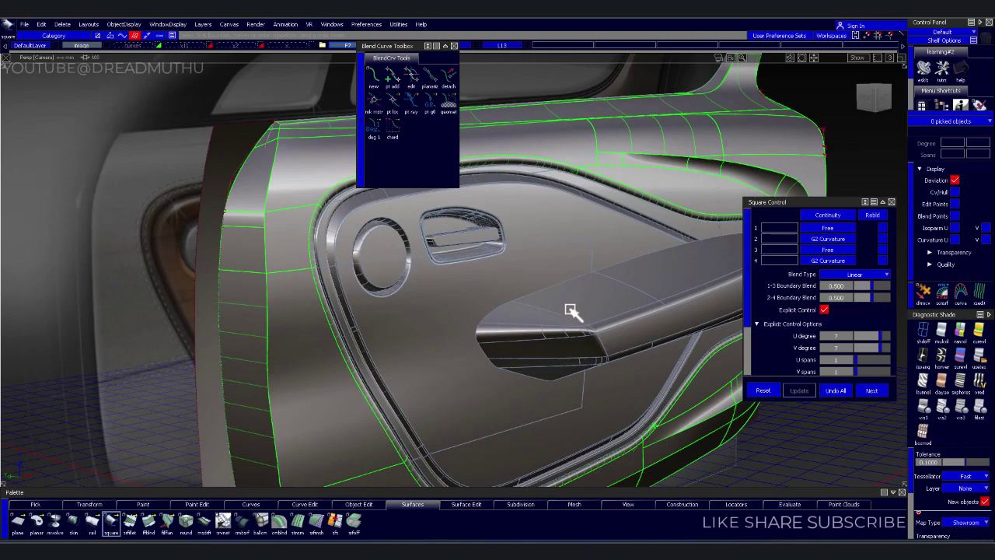
mouse_move(570, 310)
alt+shift+mouse_down()
mouse_move(593, 240)
mouse_move(471, 304)
mouse_move(881, 223)
alt+shift+mouse_up()
drag(872, 100, 870, 114)
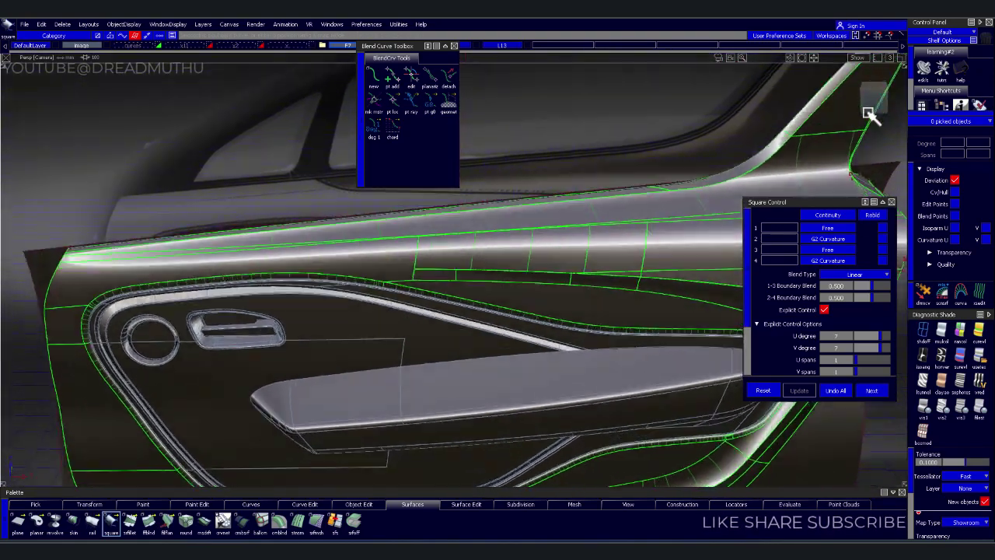
click(870, 114)
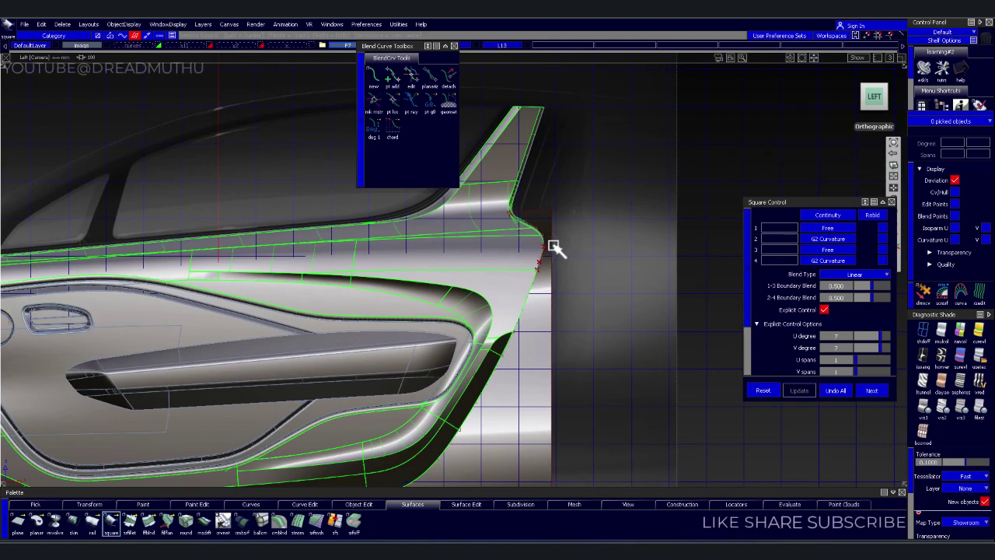
- Deselect the blend curve and frame the long horizontal door trim panel in the Left view
mouse_move(553, 247)
alt+shift+mouse_down()
mouse_move(327, 262)
mouse_move(412, 304)
alt+shift+mouse_up()
drag(351, 250, 513, 392)
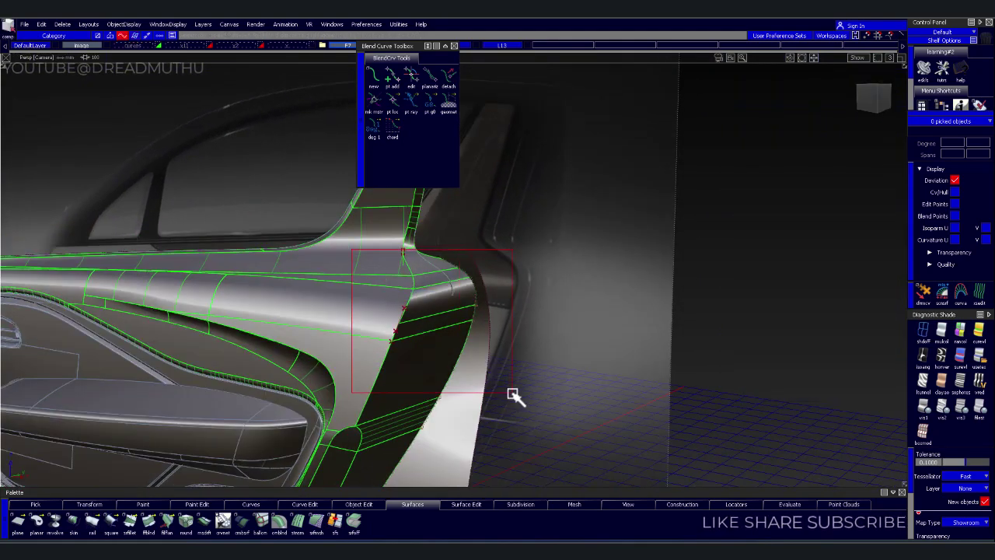
click(294, 43)
click(303, 66)
mouse_move(322, 251)
alt+shift+mouse_down()
mouse_move(288, 244)
mouse_move(366, 262)
mouse_move(412, 238)
alt+shift+mouse_up()
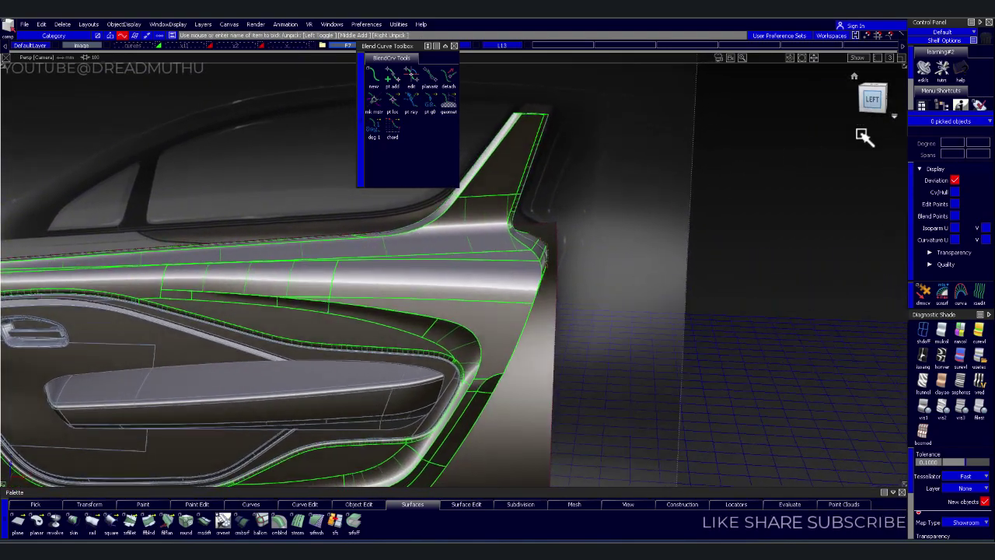
click(871, 100)
mouse_move(850, 329)
alt+shift+right_down()
mouse_move(541, 319)
mouse_move(606, 269)
mouse_move(343, 242)
alt+shift+right_up()
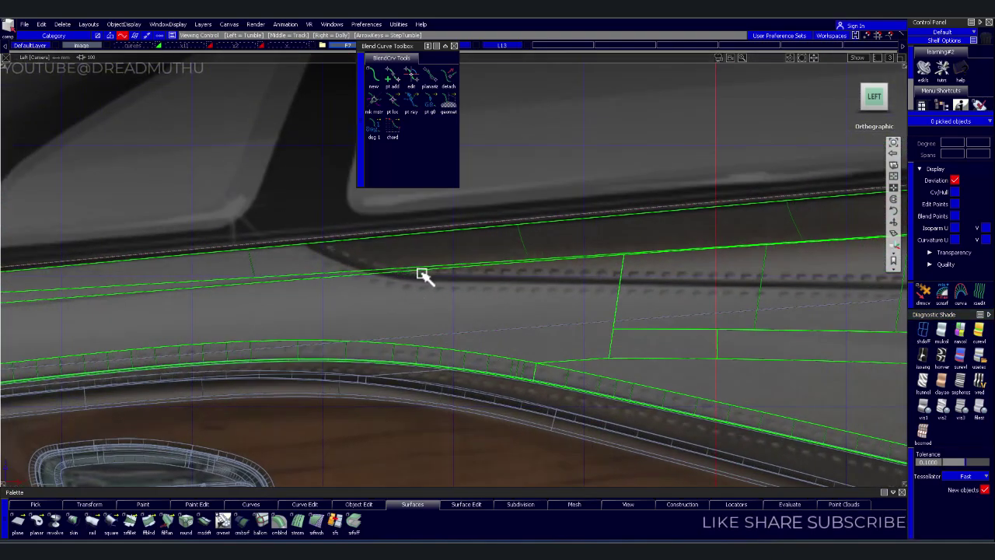
alt+shift+right_drag(715, 289, 223, 316)
mouse_move(222, 315)
alt+shift+middle_down()
mouse_move(477, 333)
mouse_move(227, 317)
alt+shift+middle_up()
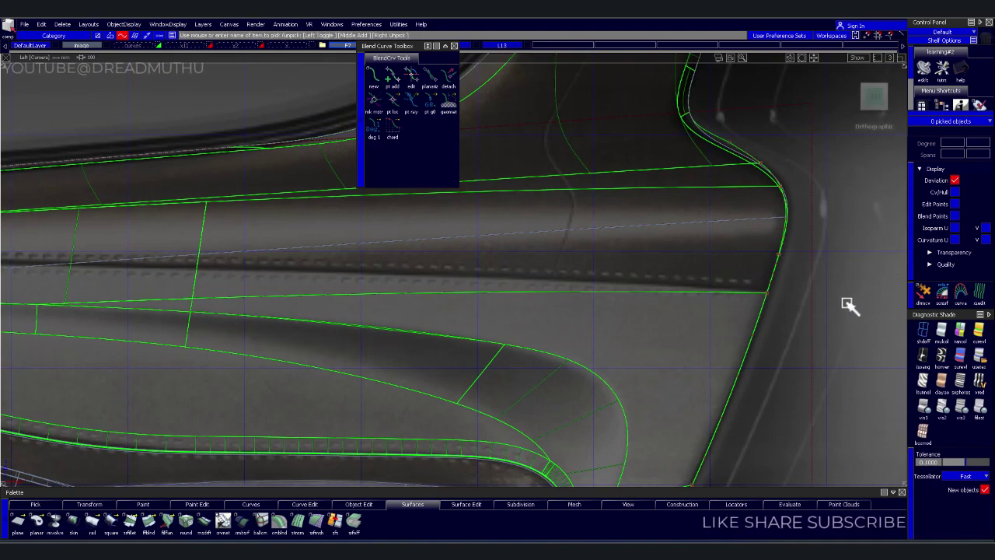
mouse_move(793, 264)
alt+shift+middle_down()
mouse_move(813, 288)
mouse_move(435, 282)
mouse_move(453, 283)
alt+shift+middle_up()
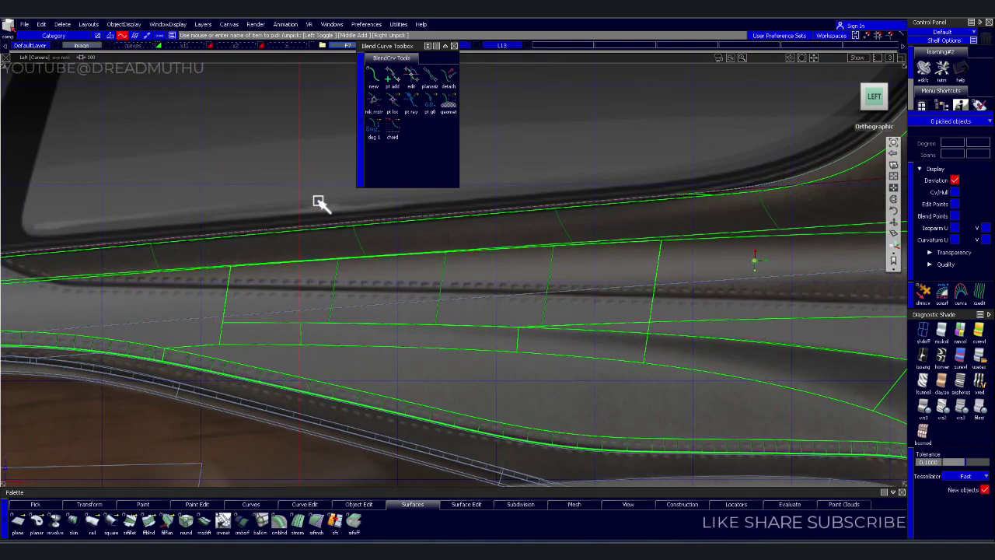
- Select the two construction curves and paste them with Edit > Paste
click(161, 46)
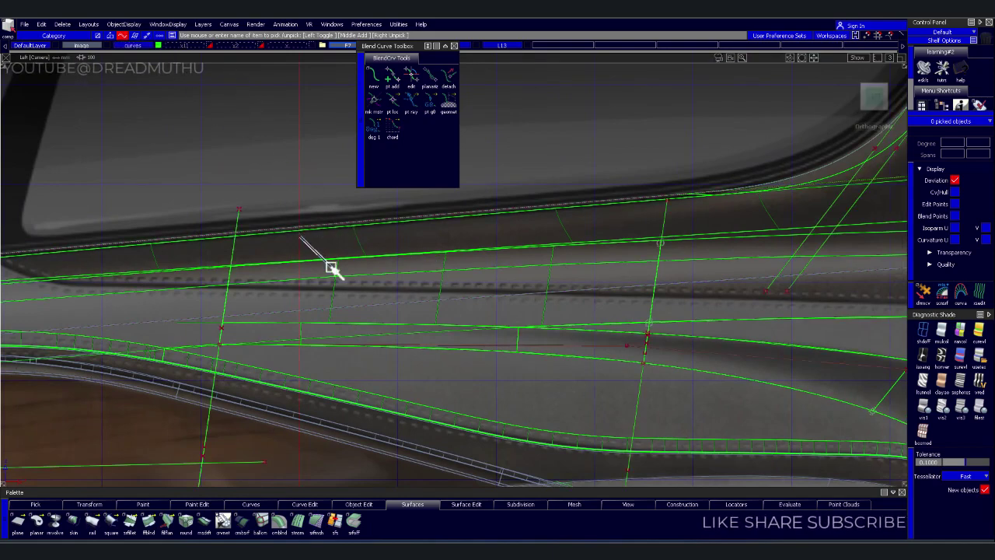
click(317, 285)
scroll(443, 315, down, 3)
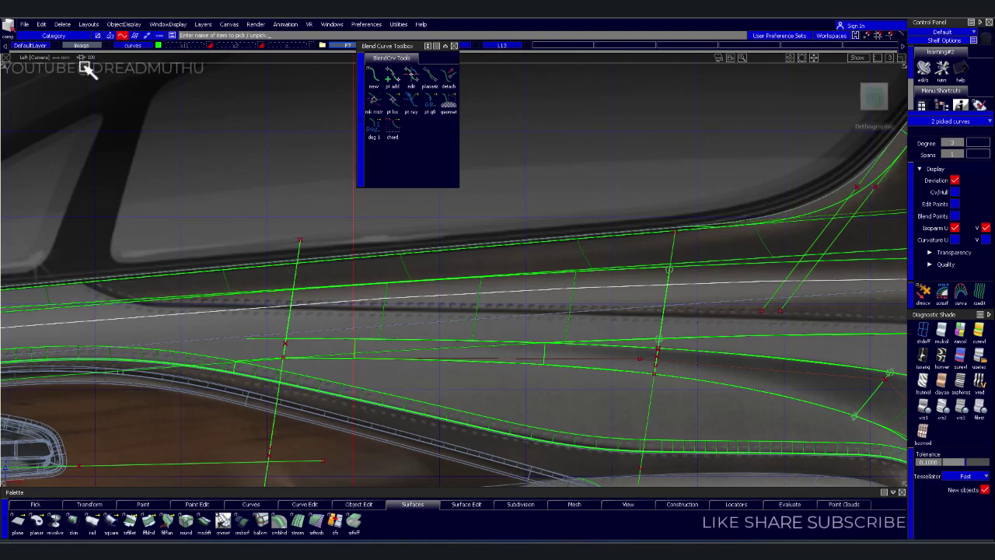
click(24, 24)
click(24, 25)
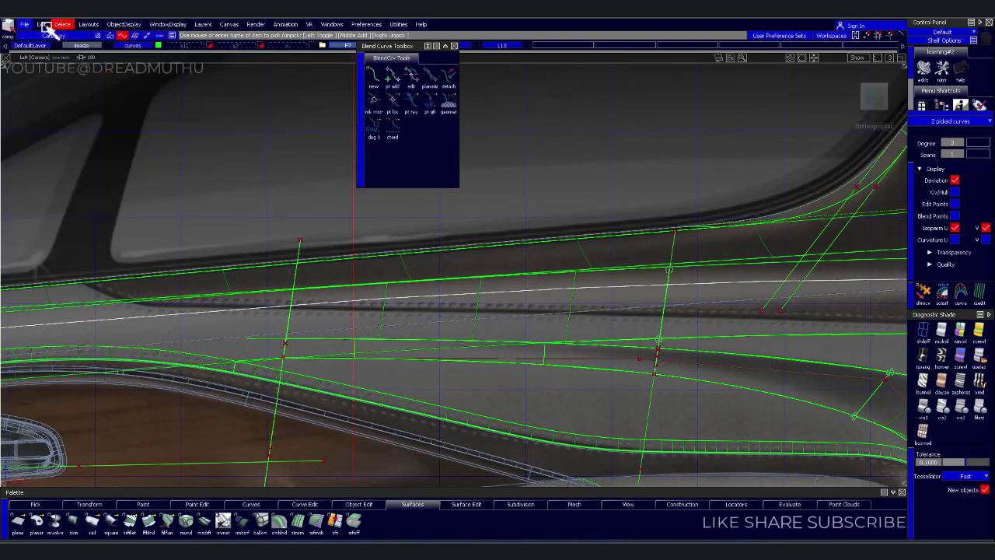
click(41, 24)
click(48, 51)
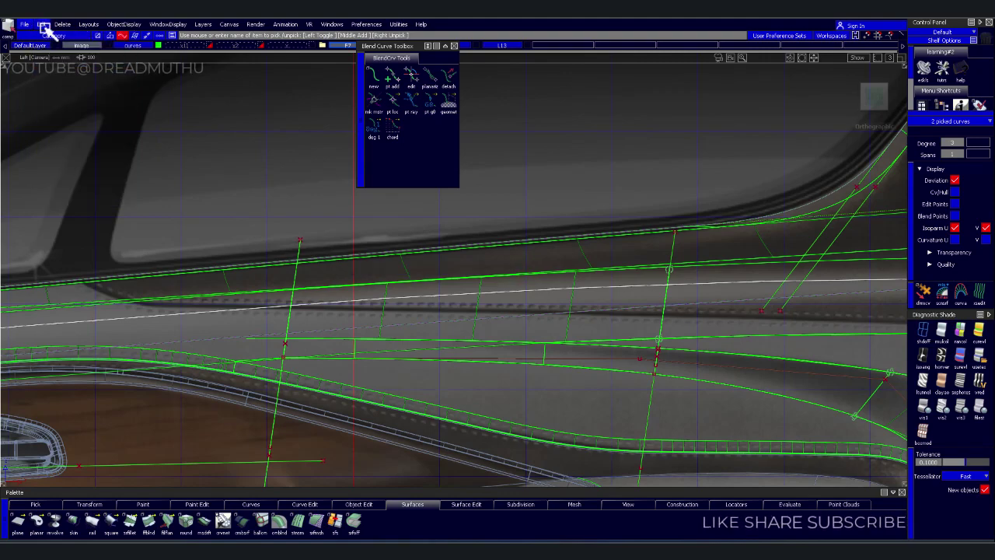
click(43, 25)
click(69, 98)
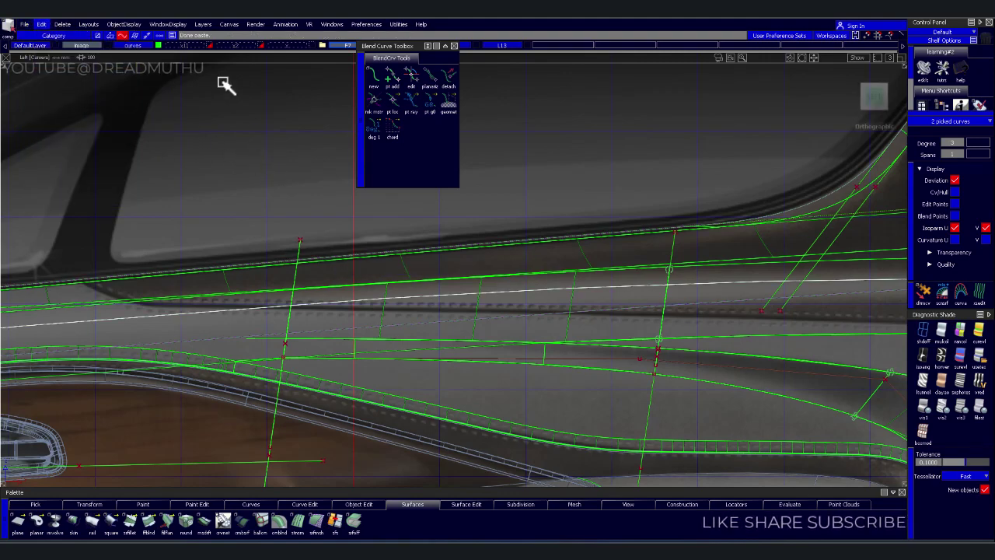
- Assign the construction curves to layer L12 and hide them, then zoom out to the whole trim
click(472, 48)
click(471, 57)
click(160, 45)
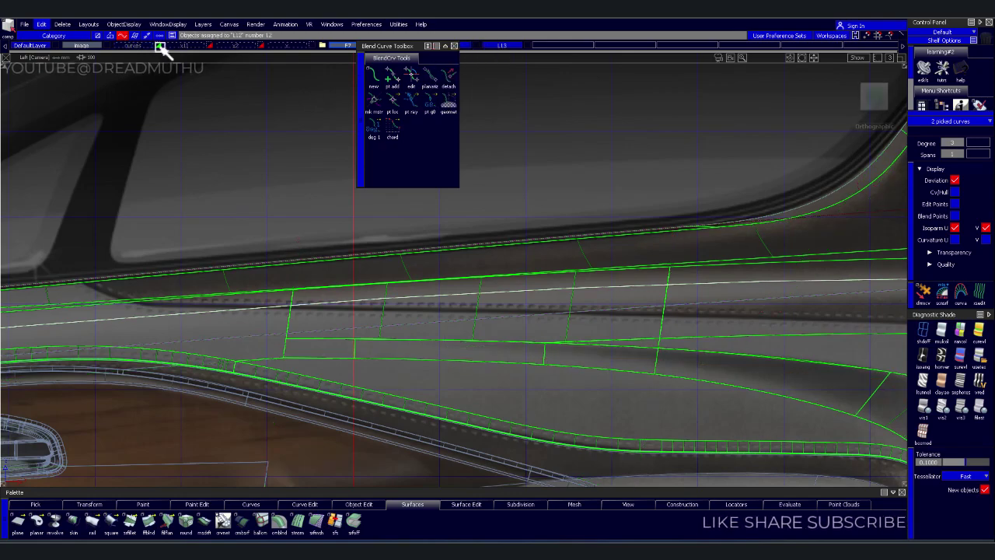
click(285, 240)
alt+shift+right_drag(285, 240, 366, 251)
alt+shift+middle_drag(366, 251, 573, 288)
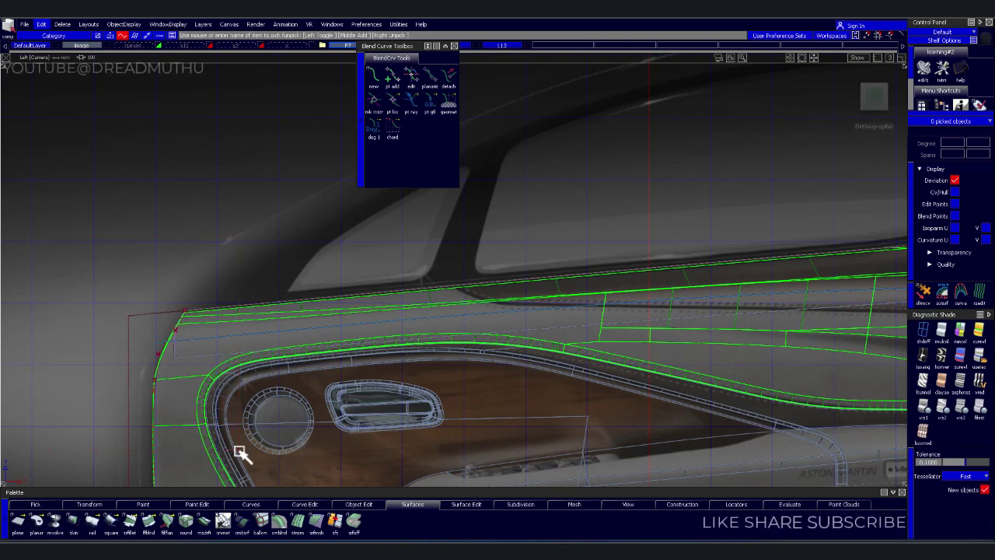
- Move the three door-corner curves onto layer x and delete curve#136
drag(132, 323, 241, 455)
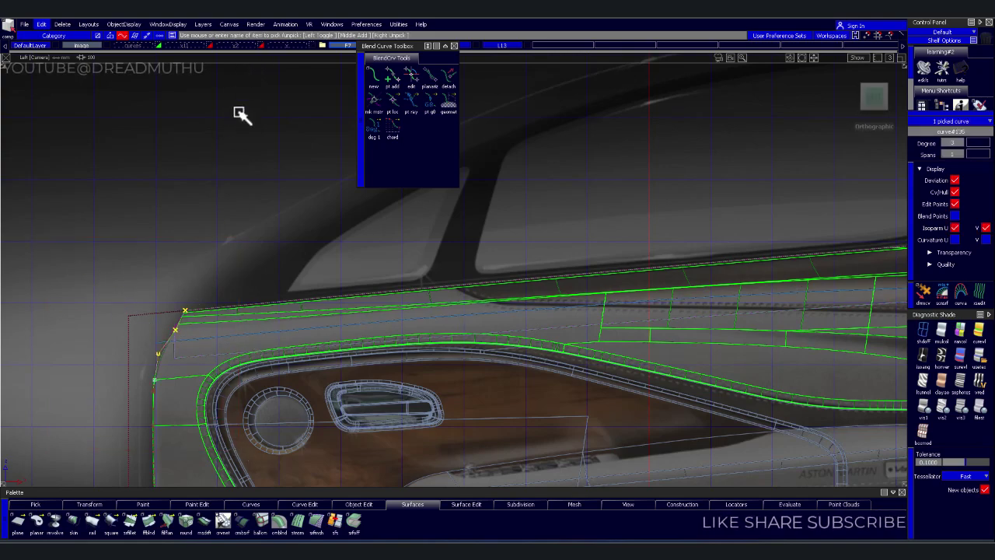
right_drag(288, 45, 303, 56)
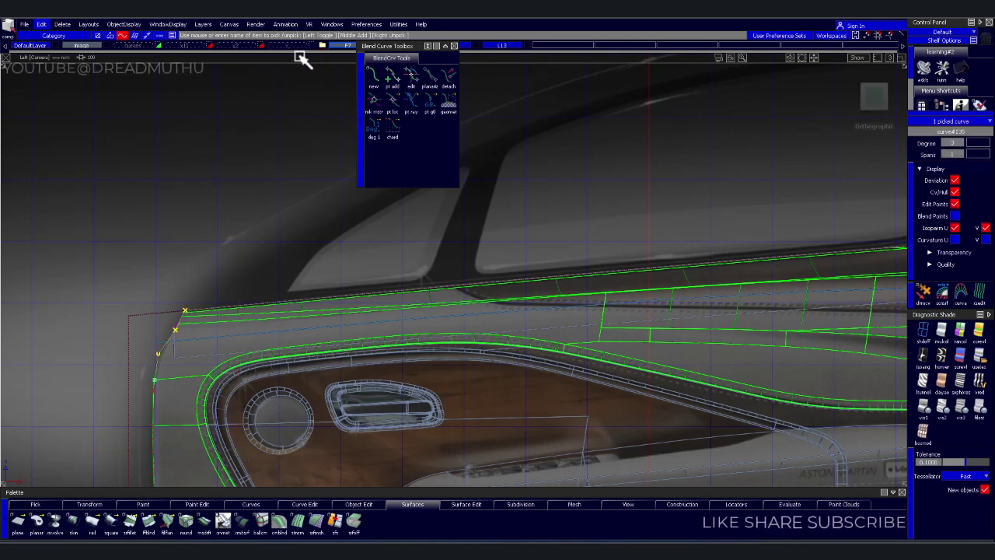
click(180, 343)
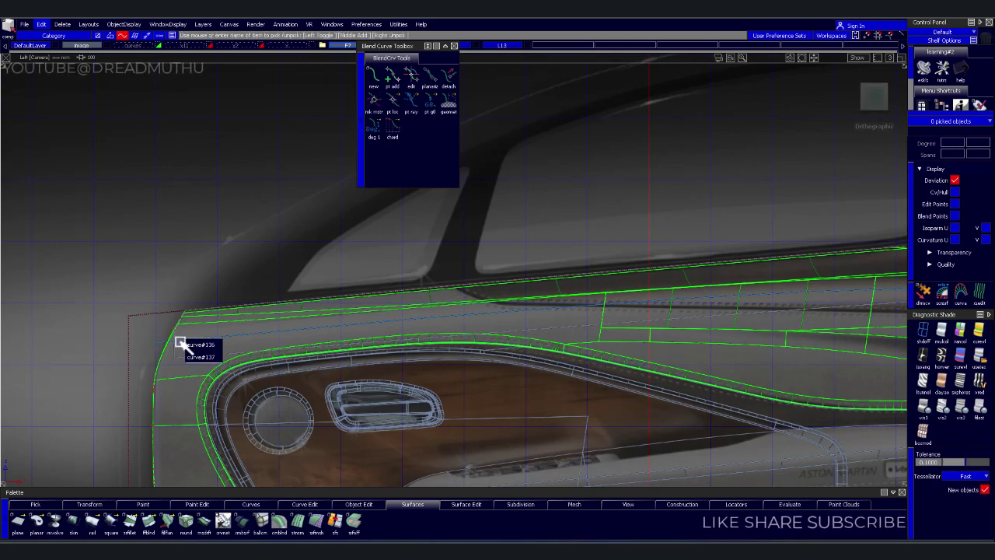
click(204, 344)
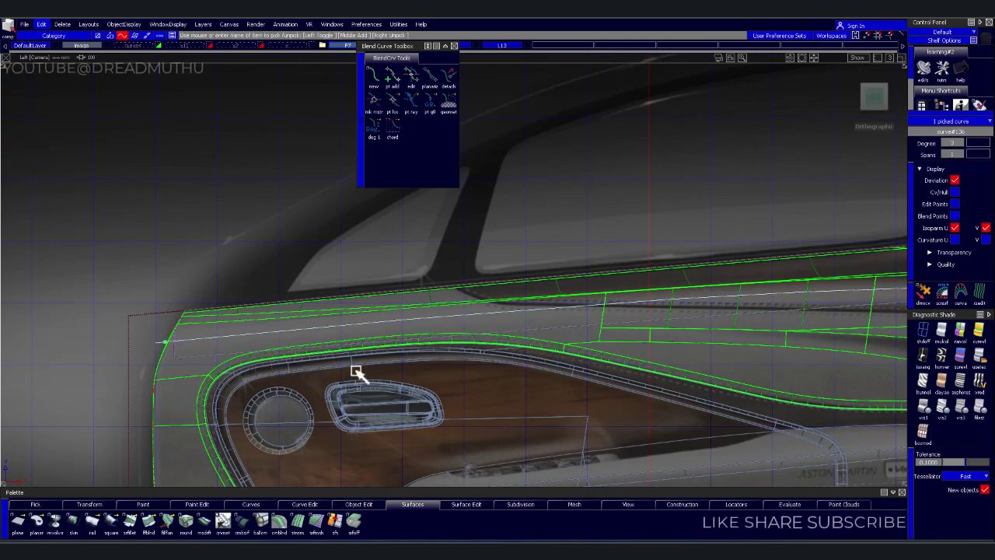
key(Delete)
key(Return)
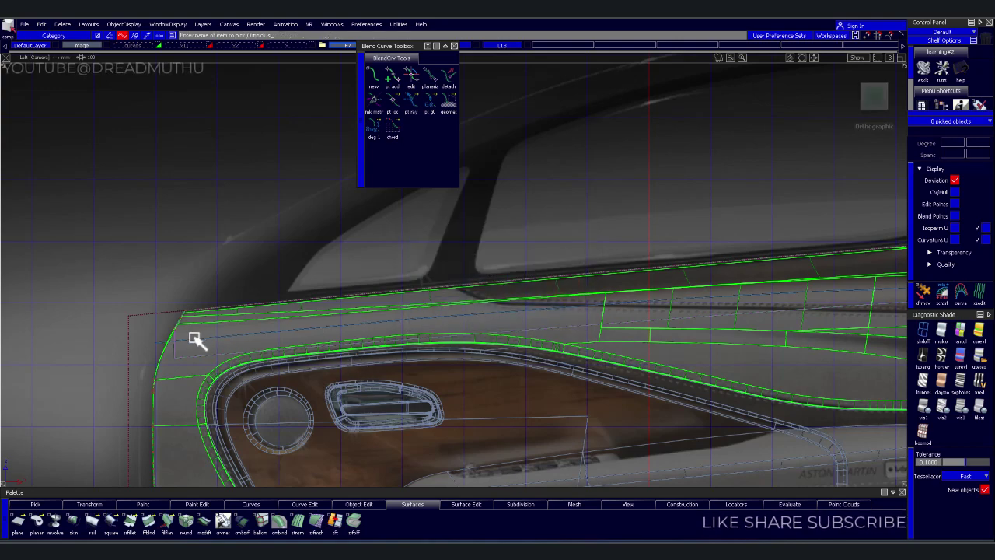
- Show curve#137's control points along the upper panel edge and lower its end point
click(186, 340)
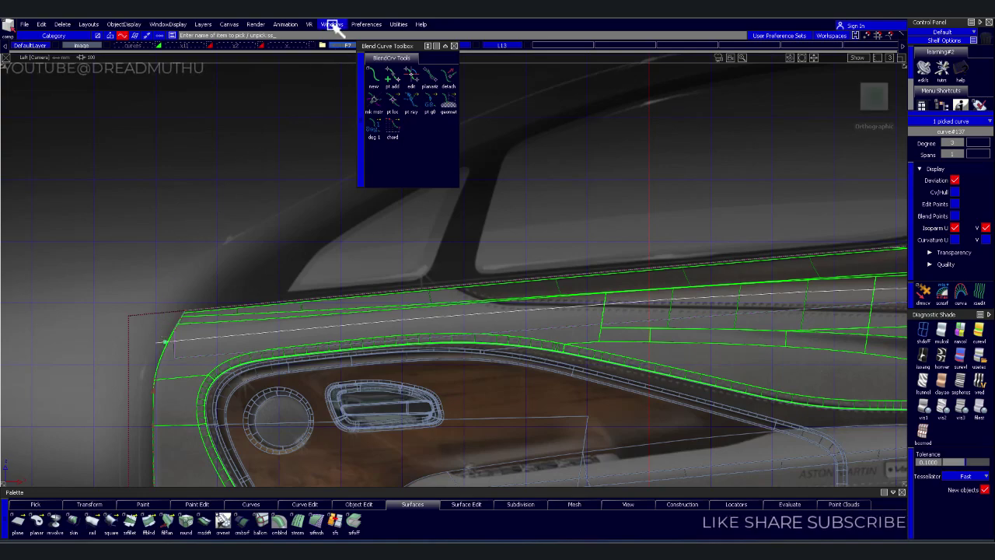
click(365, 24)
mouse_move(389, 62)
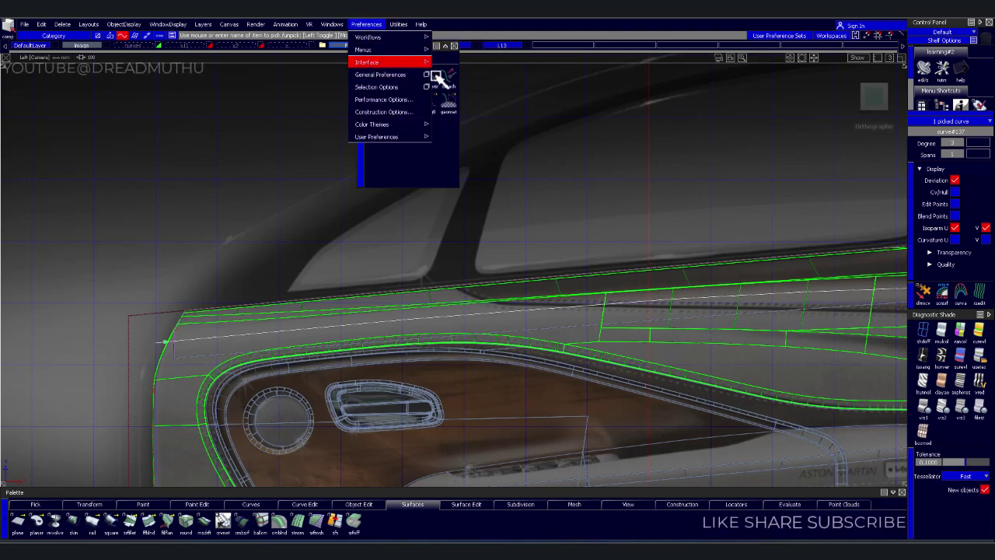
click(474, 97)
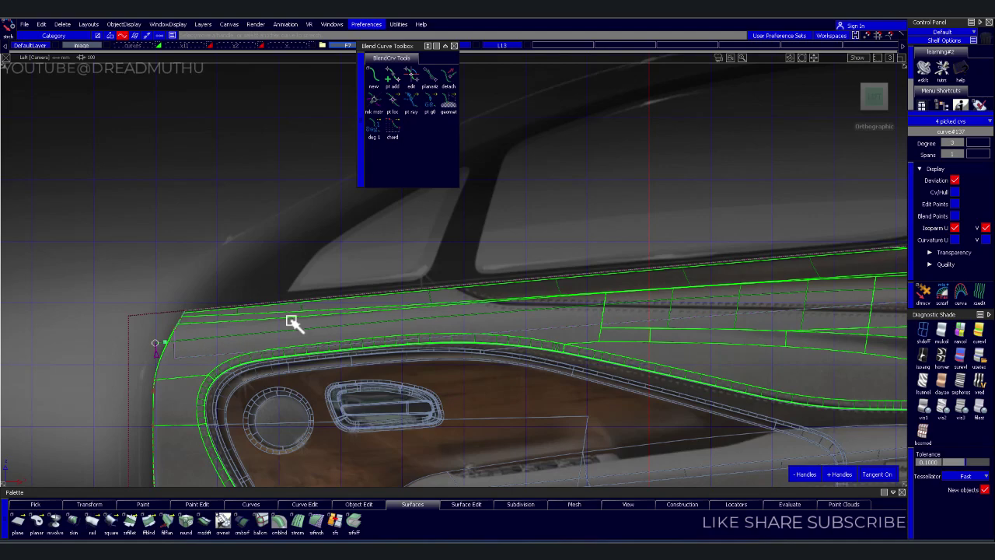
scroll(402, 289, up, 2)
scroll(257, 295, up, 2)
scroll(256, 284, up, 2)
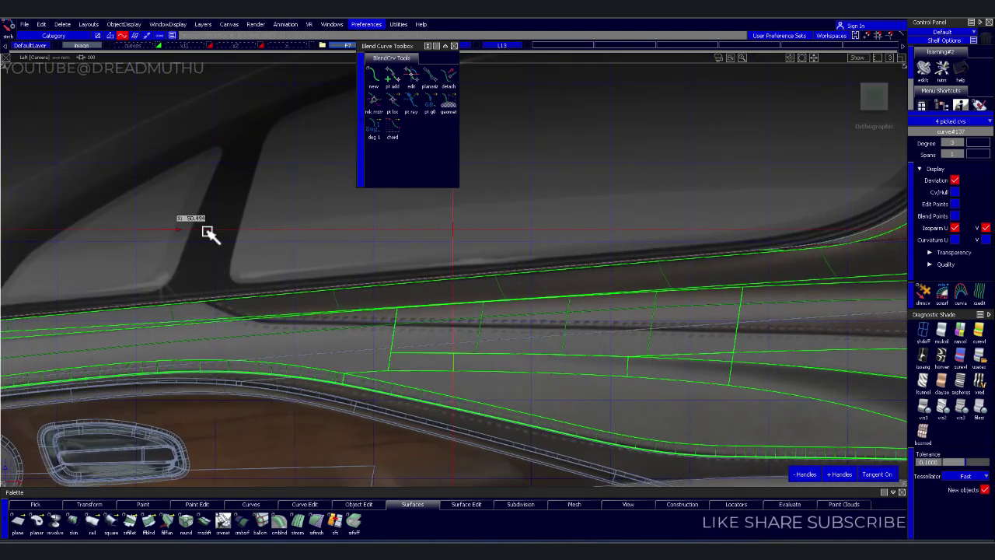
scroll(222, 207, up, 2)
scroll(468, 260, up, 1)
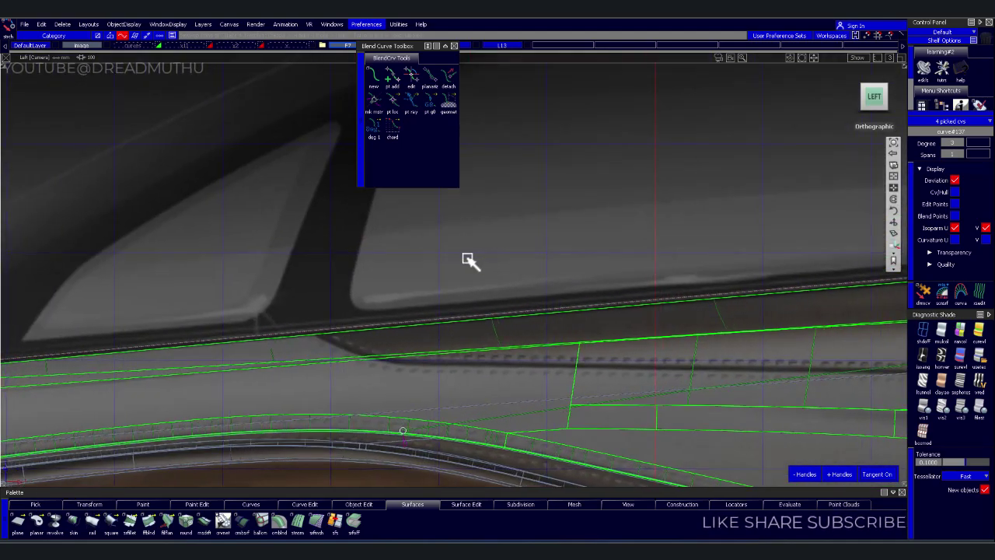
scroll(295, 288, up, 1)
scroll(261, 280, up, 1)
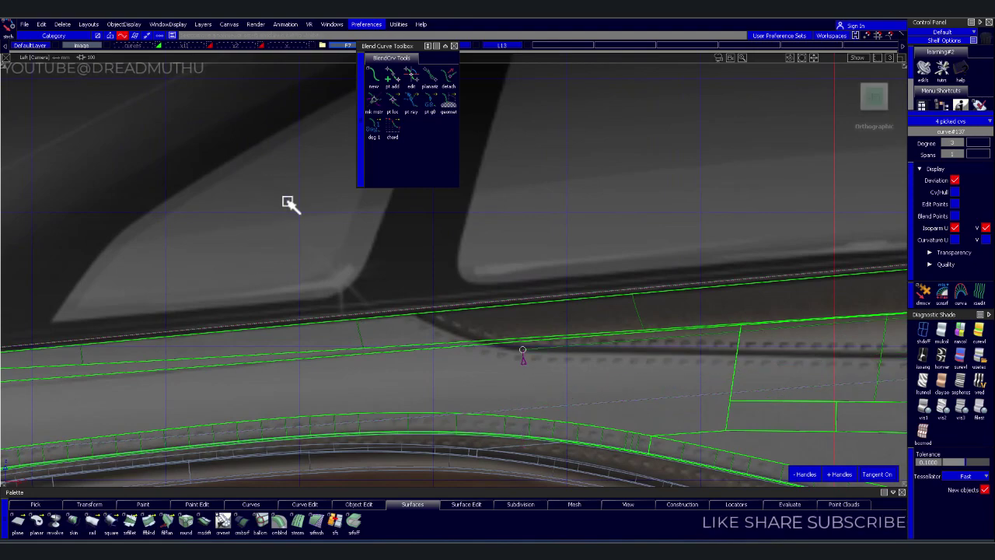
scroll(317, 269, down, 1)
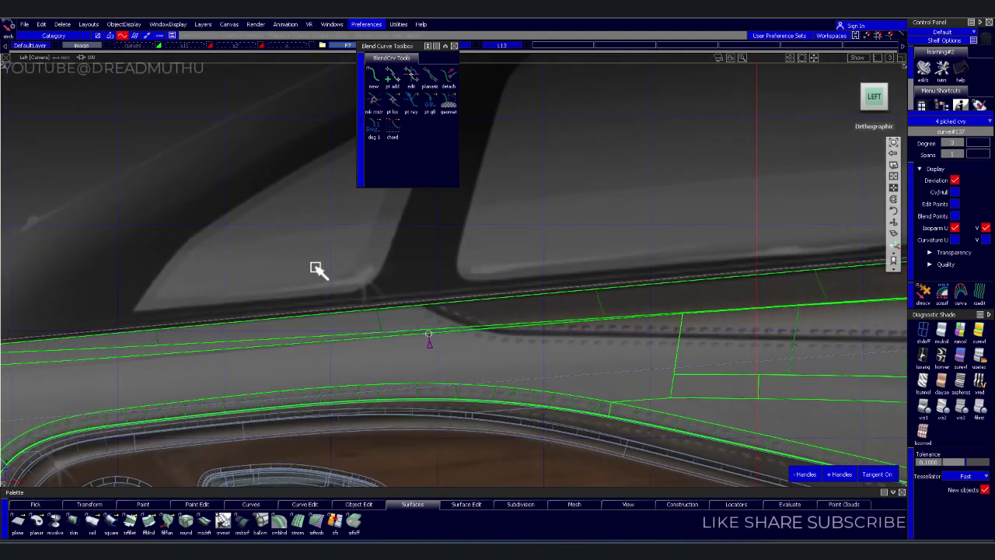
mouse_move(318, 269)
alt+shift+middle_down()
mouse_move(9, 300)
mouse_move(469, 356)
mouse_move(132, 329)
mouse_move(218, 326)
alt+shift+middle_up()
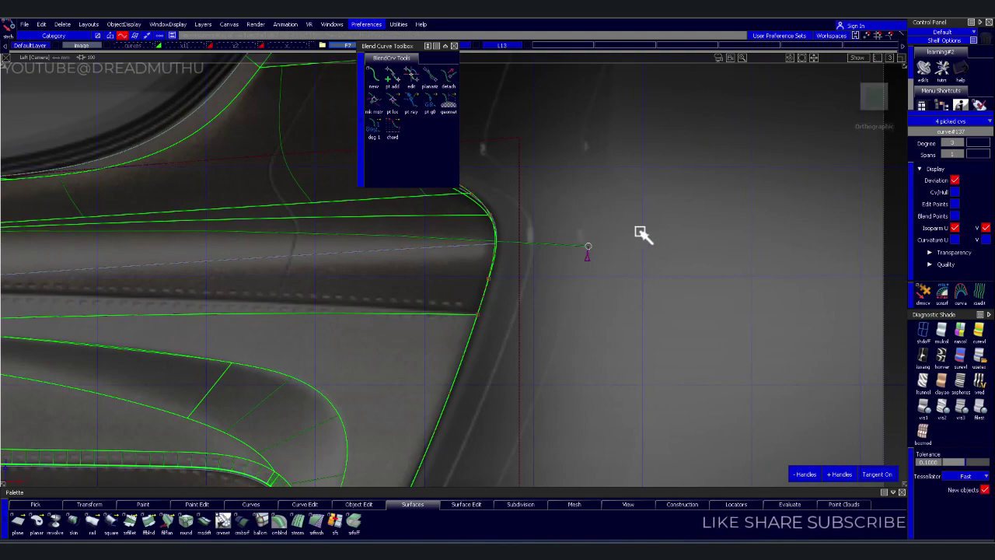
mouse_move(638, 231)
right_down()
mouse_move(600, 326)
mouse_move(608, 318)
right_up()
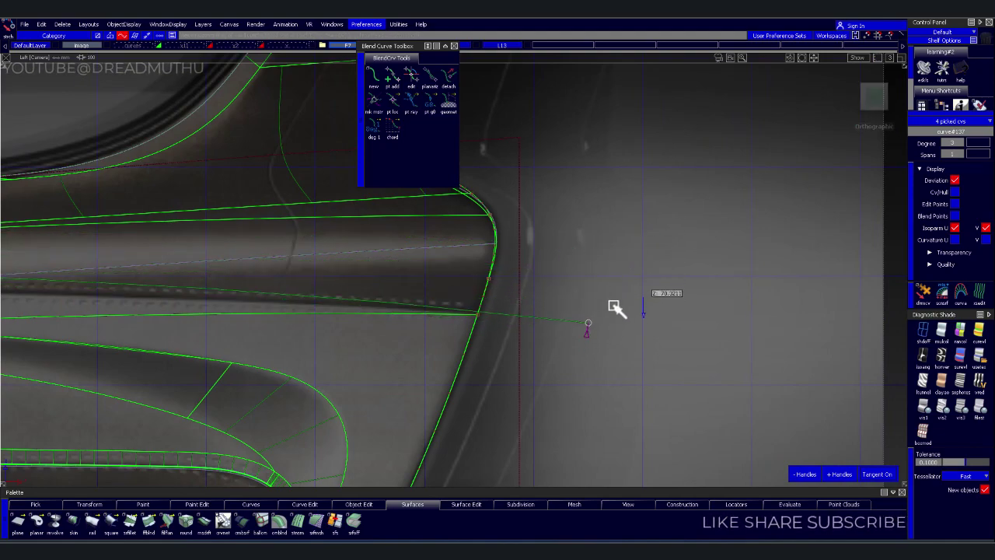
- Lower two interior control points of curve#137 to reshape it
mouse_move(615, 311)
alt+shift+middle_down()
mouse_move(318, 260)
mouse_move(533, 305)
alt+shift+middle_up()
alt+shift+right_drag(533, 304, 506, 311)
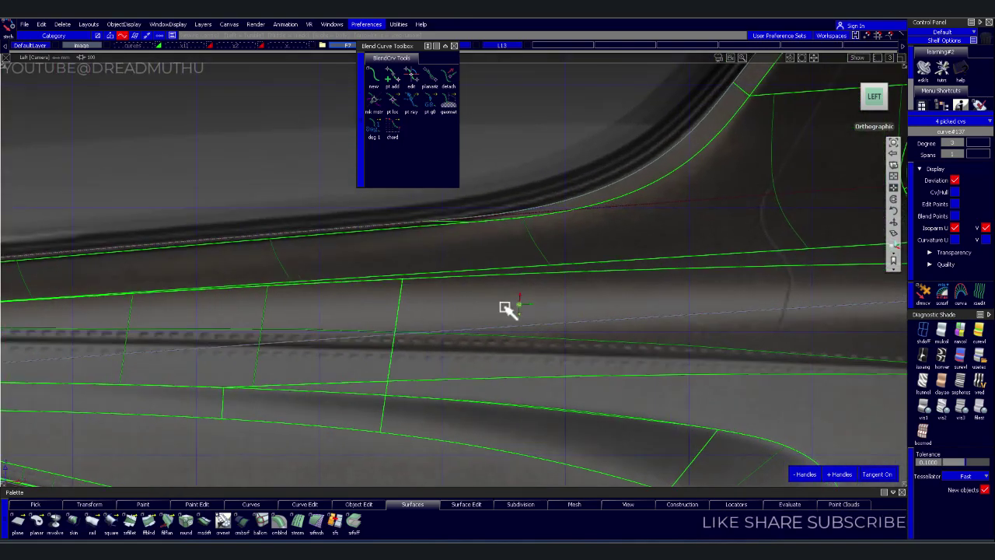
alt+shift+middle_drag(506, 310, 691, 296)
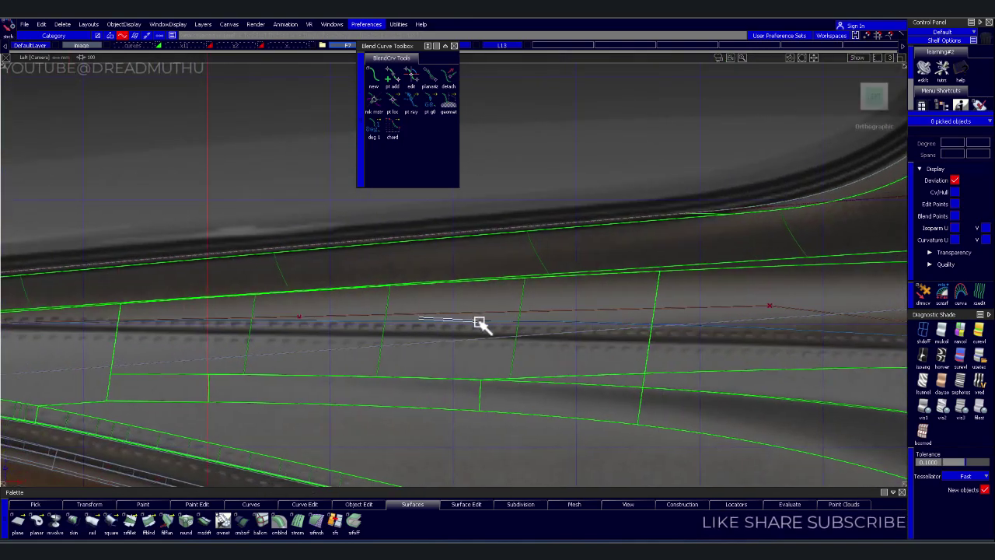
click(804, 351)
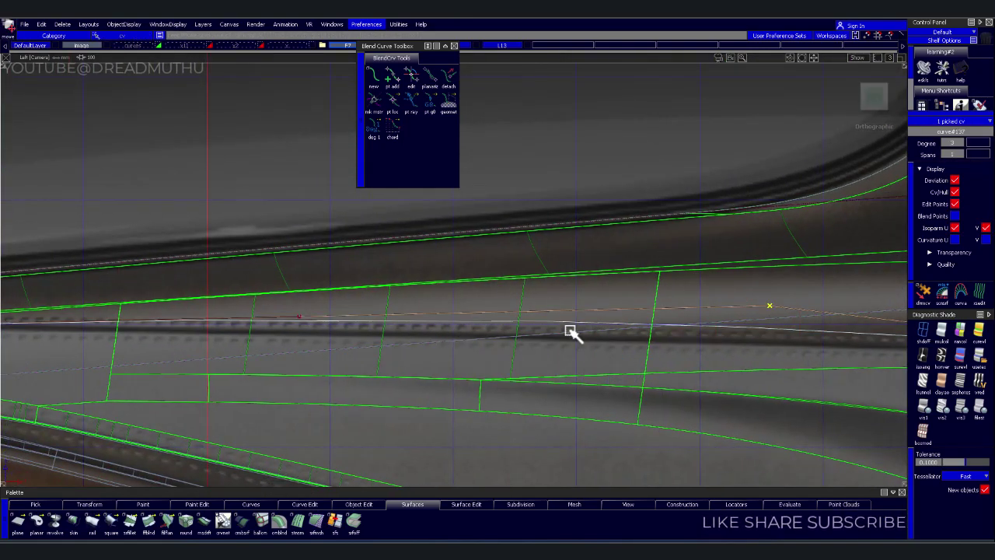
drag(573, 333, 450, 281)
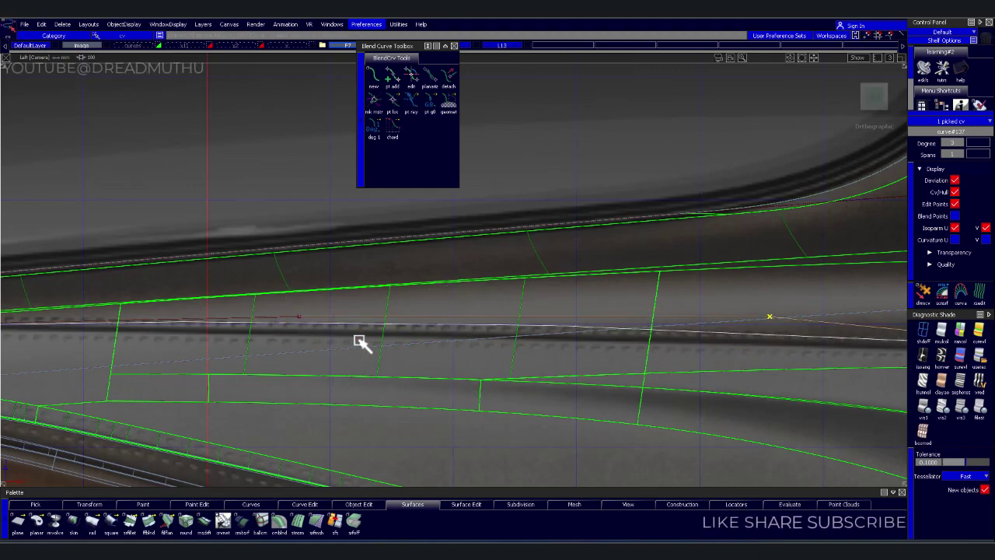
drag(286, 303, 355, 340)
right_drag(290, 126, 288, 142)
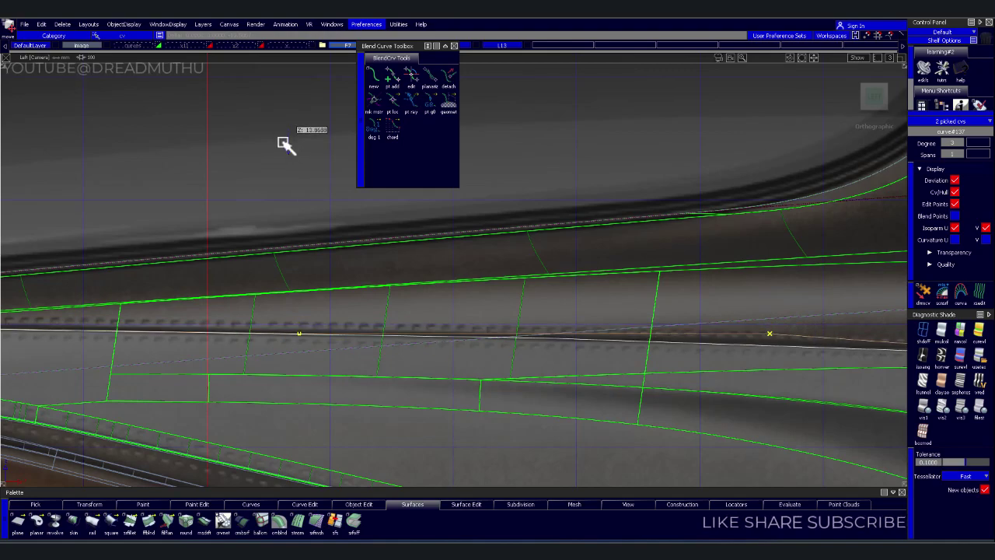
- Raise curve#137's end control point slightly
alt+shift+middle_drag(355, 178, 432, 251)
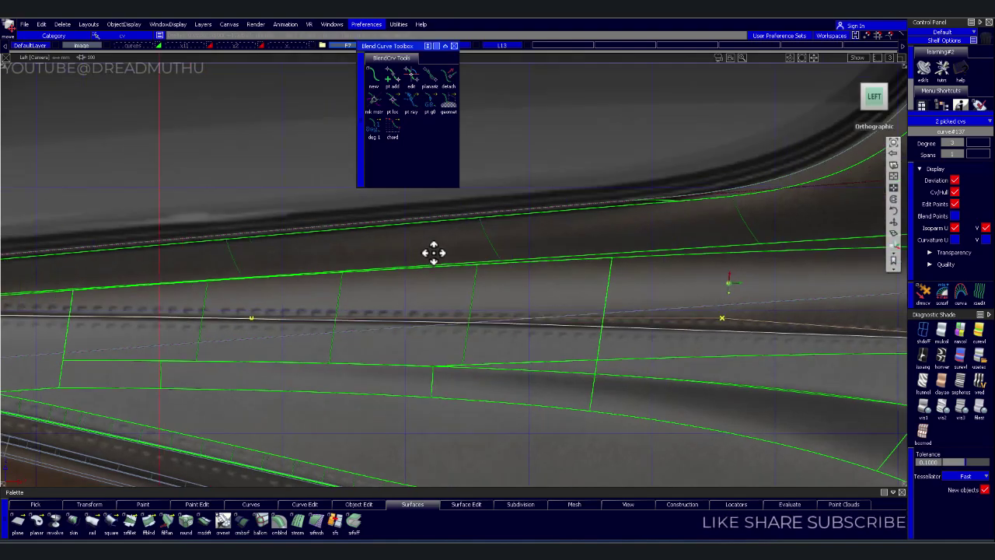
mouse_move(433, 251)
alt+shift+right_down()
mouse_move(163, 256)
mouse_move(196, 266)
alt+shift+right_up()
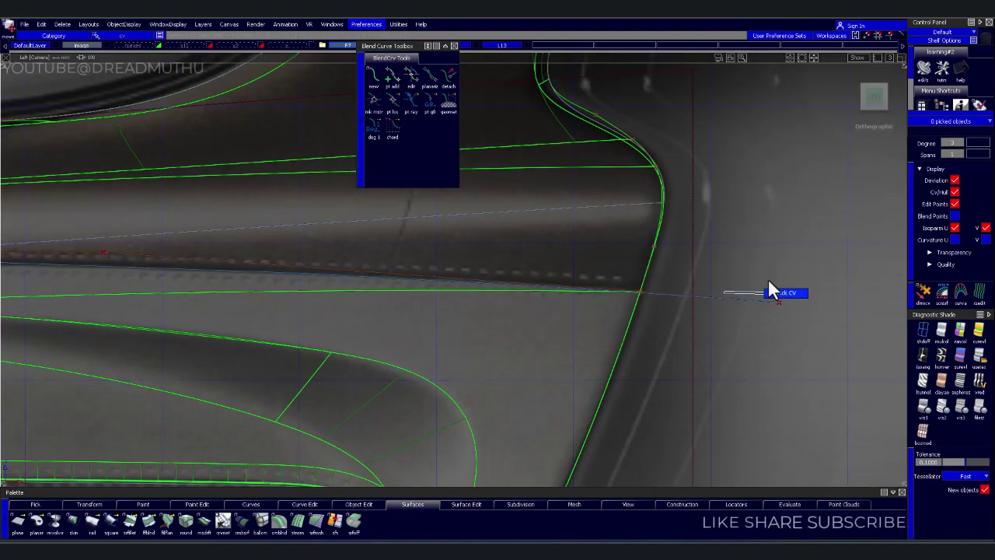
mouse_move(735, 262)
mouse_down()
mouse_move(806, 345)
mouse_move(804, 390)
mouse_up()
right_drag(805, 391, 841, 387)
- Deselect the curve and zoom in on the upper door-line curves near the handle
click(815, 302)
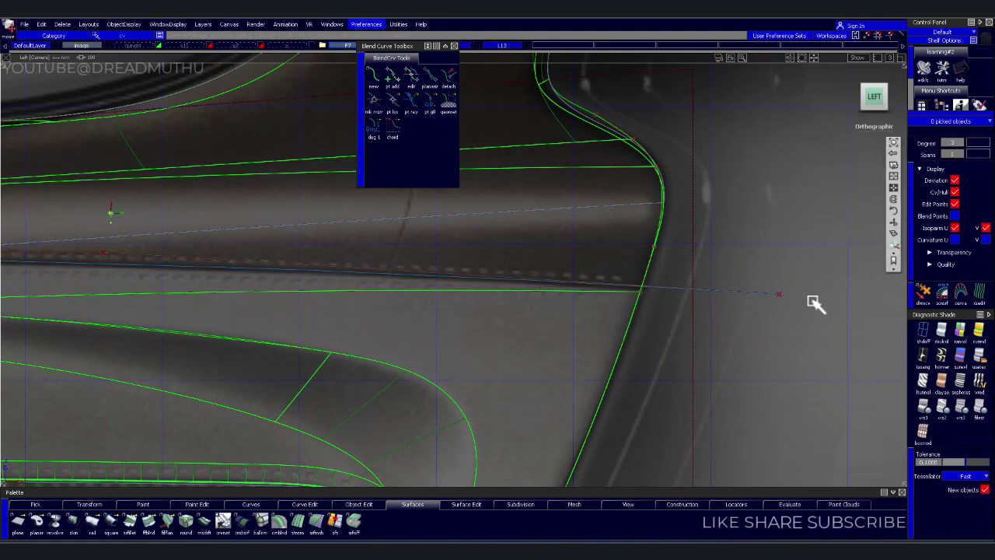
scroll(844, 297, up, 3)
scroll(847, 306, up, 3)
scroll(555, 293, up, 3)
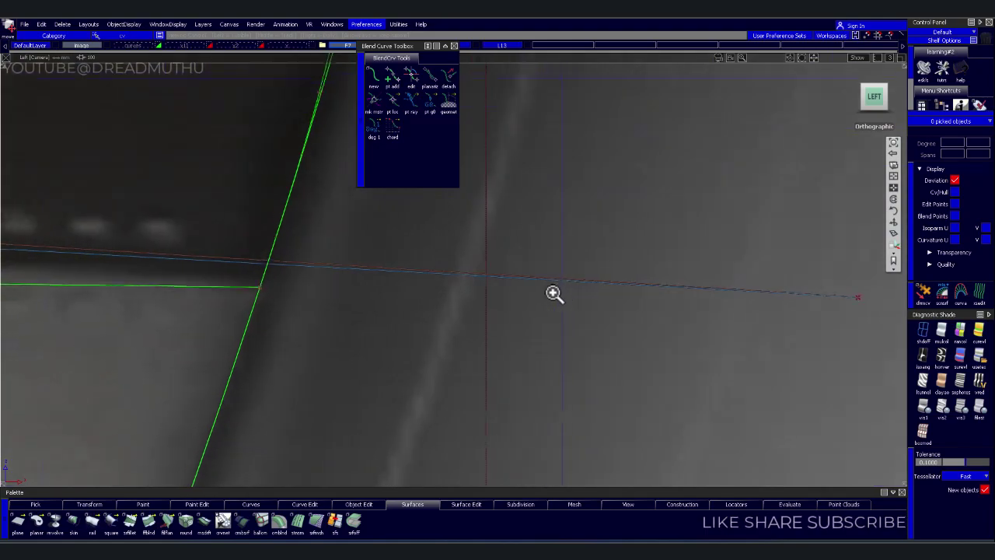
scroll(633, 289, down, 2)
scroll(577, 294, down, 2)
scroll(520, 300, down, 5)
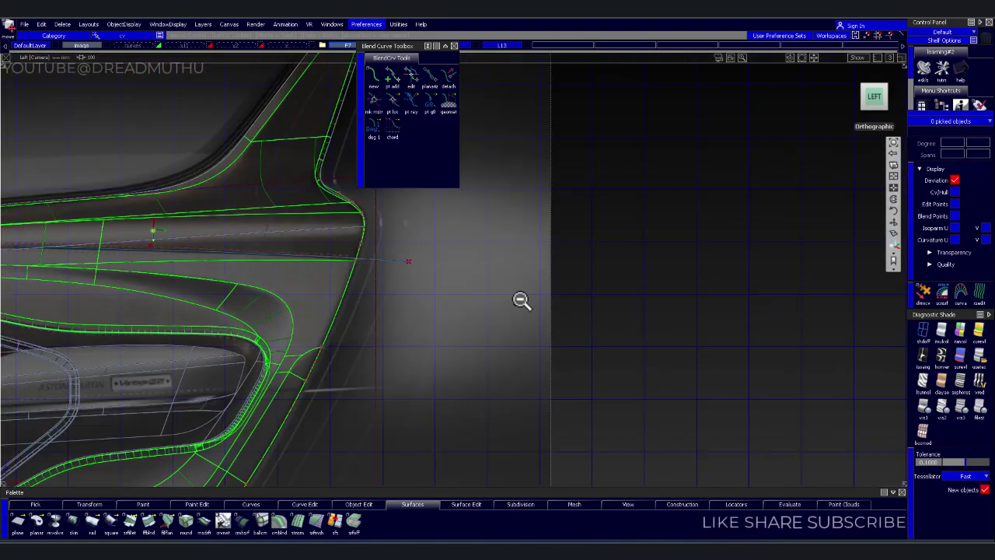
scroll(629, 326, up, 2)
scroll(444, 296, up, 2)
scroll(487, 290, up, 1)
scroll(474, 293, up, 2)
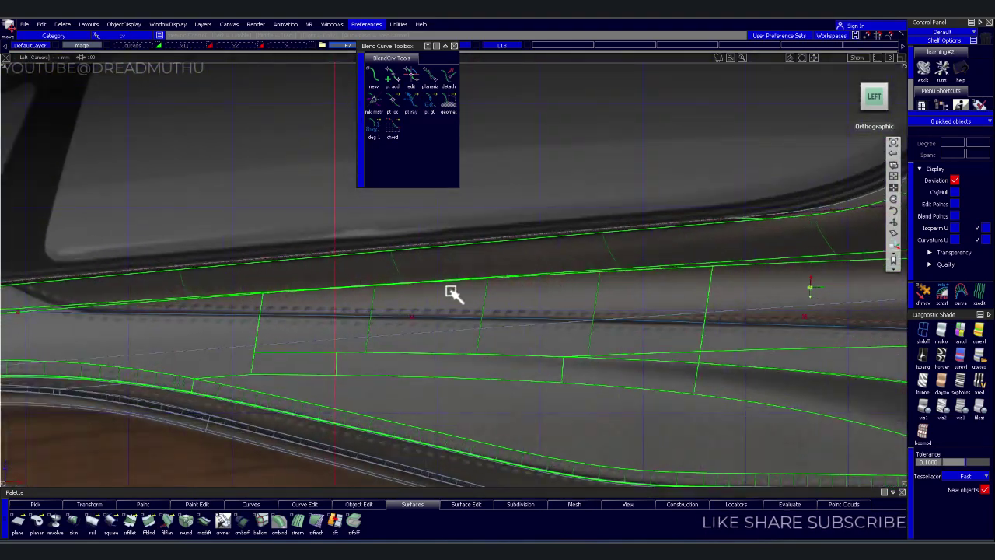
scroll(497, 295, down, 2)
scroll(555, 296, up, 2)
scroll(614, 293, up, 1)
scroll(631, 292, up, 1)
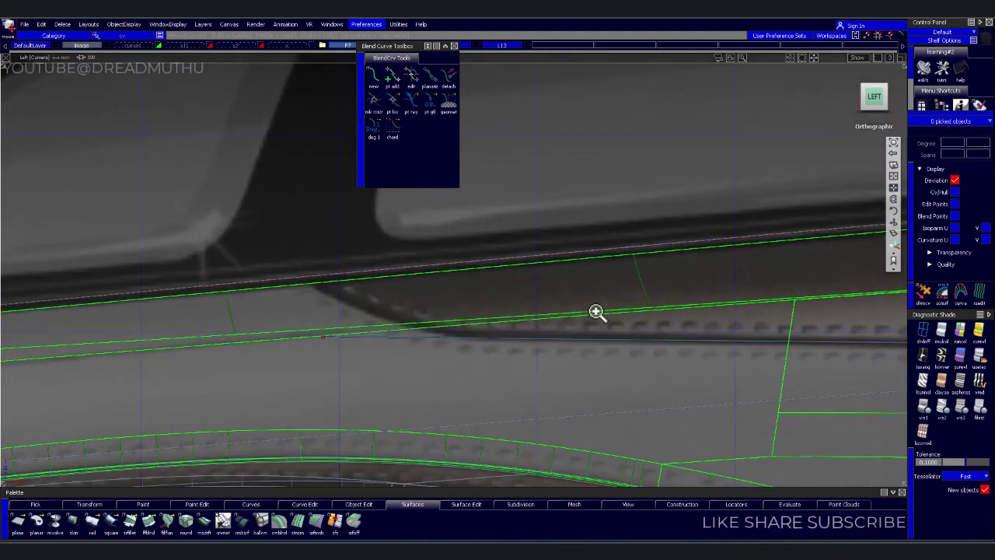
scroll(595, 314, up, 2)
scroll(598, 314, down, 2)
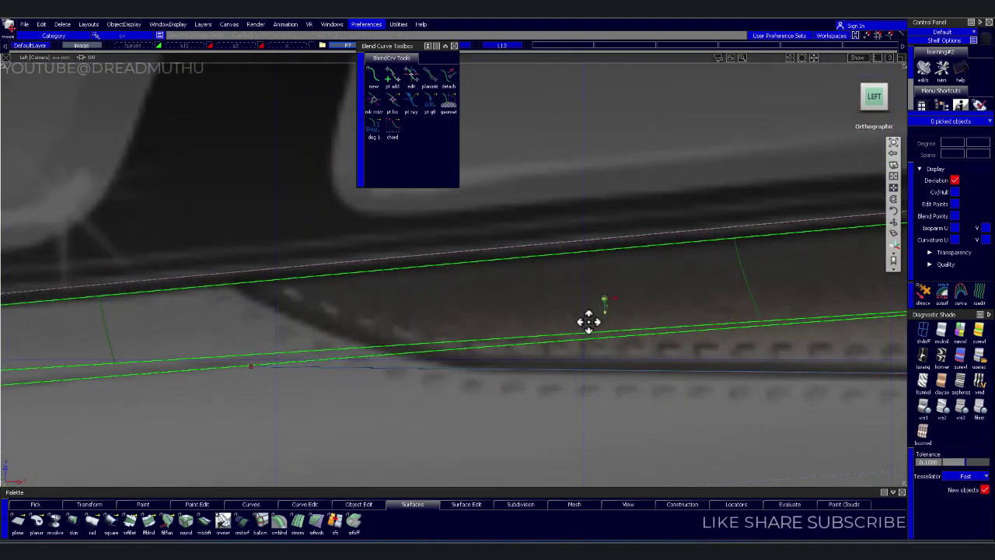
scroll(339, 293, up, 1)
scroll(435, 326, up, 1)
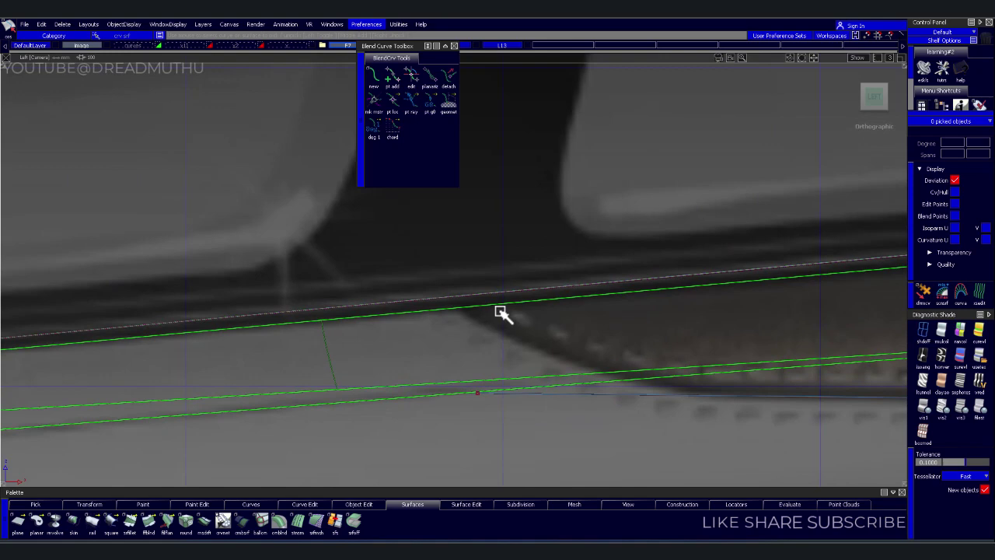
- Draw a diagonal blend curve down to the lower right and slide its upper end left
click(480, 312)
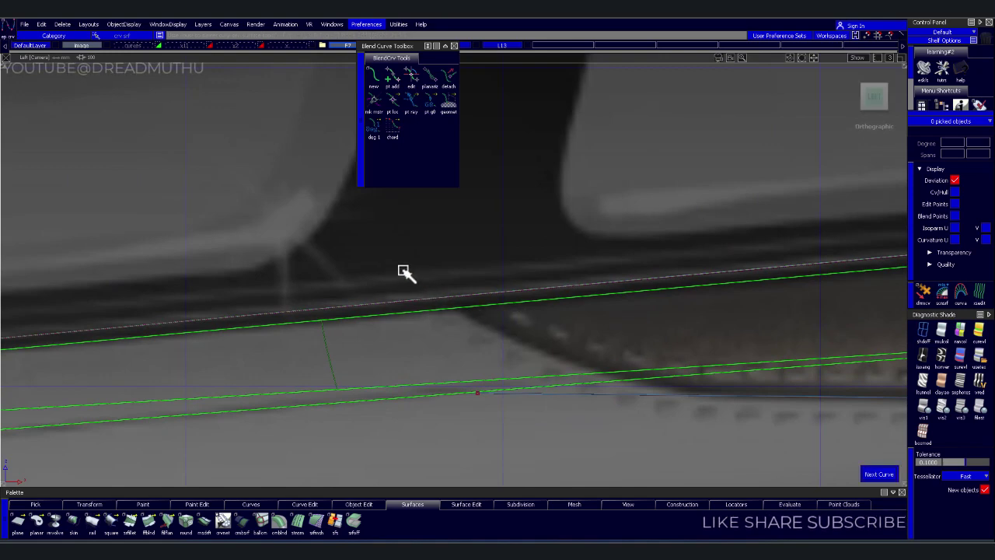
click(387, 266)
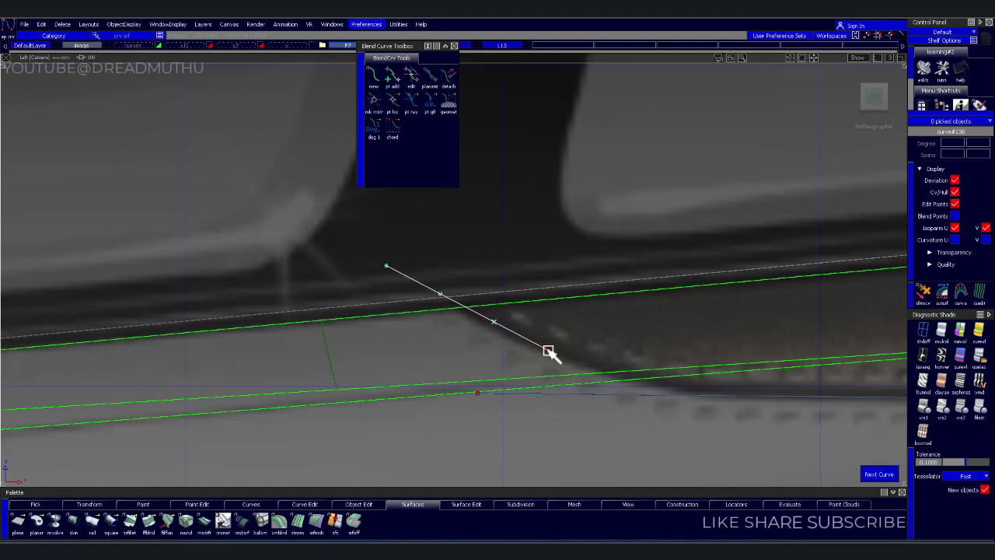
click(812, 443)
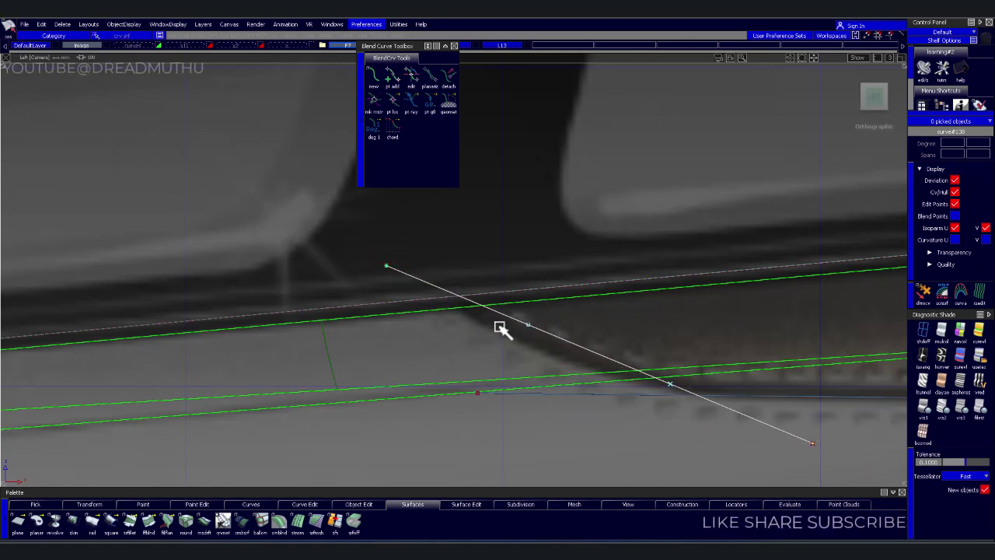
click(466, 299)
drag(420, 240, 373, 225)
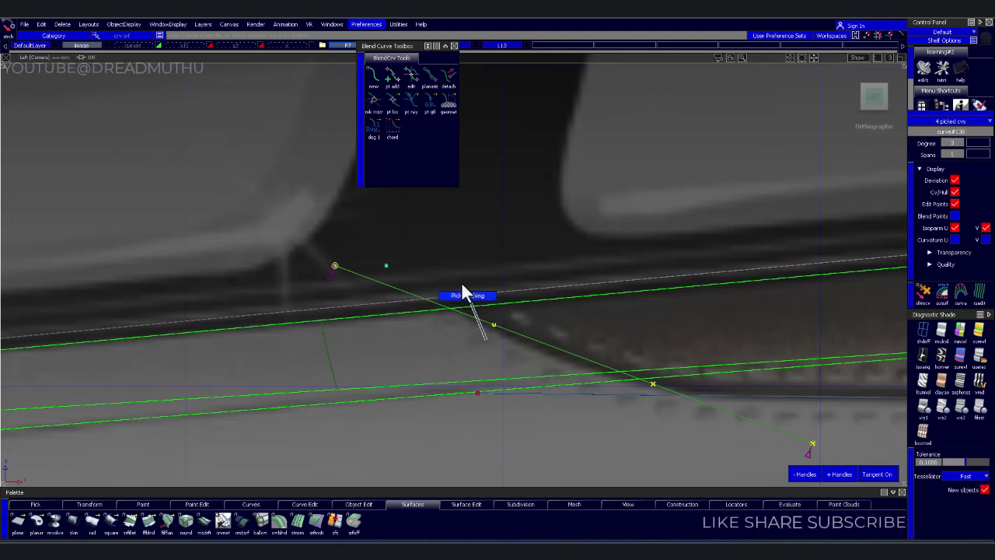
- Draw a short vertical curve upward across the door-line curves
click(462, 292)
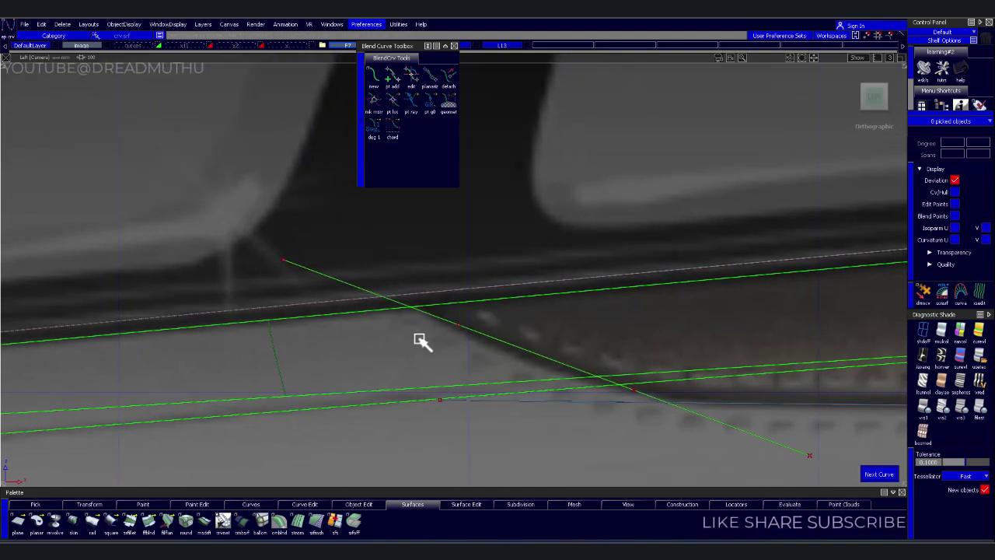
drag(426, 349, 414, 253)
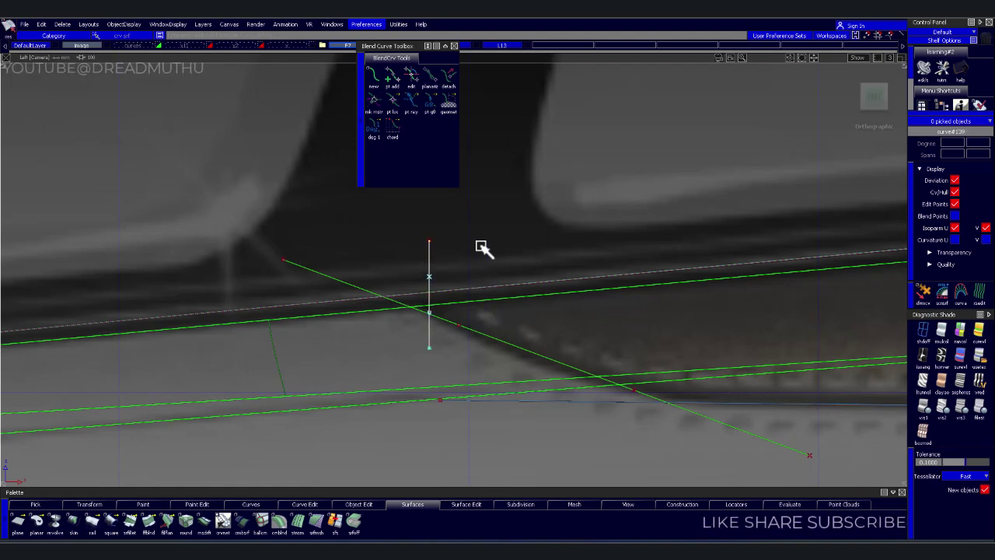
alt+shift+middle_drag(482, 251, 614, 425)
mouse_move(614, 425)
alt+shift+right_down()
mouse_move(639, 377)
mouse_move(732, 339)
alt+shift+right_up()
mouse_move(733, 340)
alt+shift+middle_down()
mouse_move(558, 298)
mouse_move(665, 362)
mouse_move(401, 349)
mouse_move(568, 349)
mouse_move(308, 322)
mouse_move(215, 296)
mouse_move(391, 300)
mouse_move(355, 303)
mouse_move(486, 327)
mouse_move(368, 326)
mouse_move(484, 328)
mouse_move(395, 329)
mouse_move(221, 286)
alt+shift+middle_up()
mouse_move(221, 286)
alt+shift+right_down()
mouse_move(484, 291)
mouse_move(427, 288)
alt+shift+right_up()
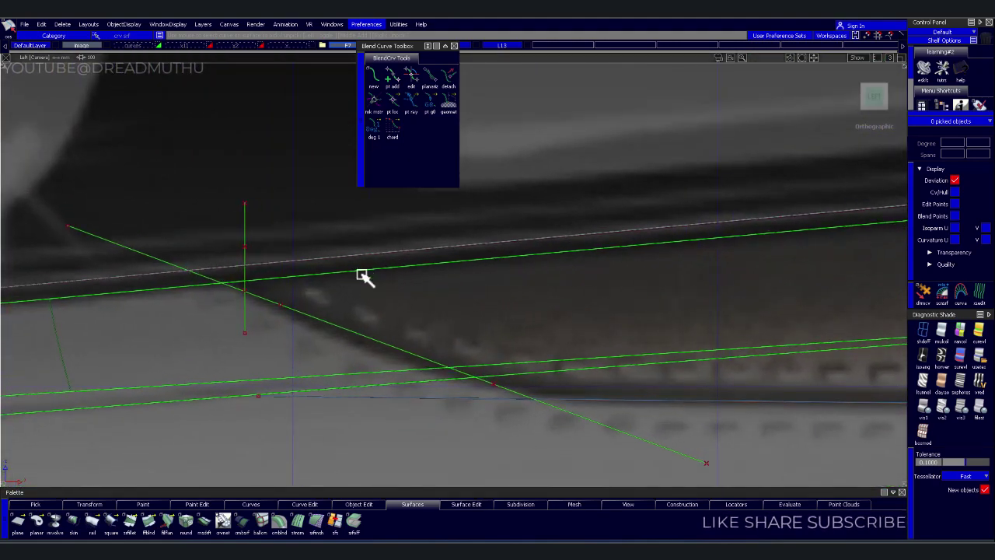
- Raise the diagonal curve's left end CV, then select Fillet_srf#3 for projection
key(ctrl+l)
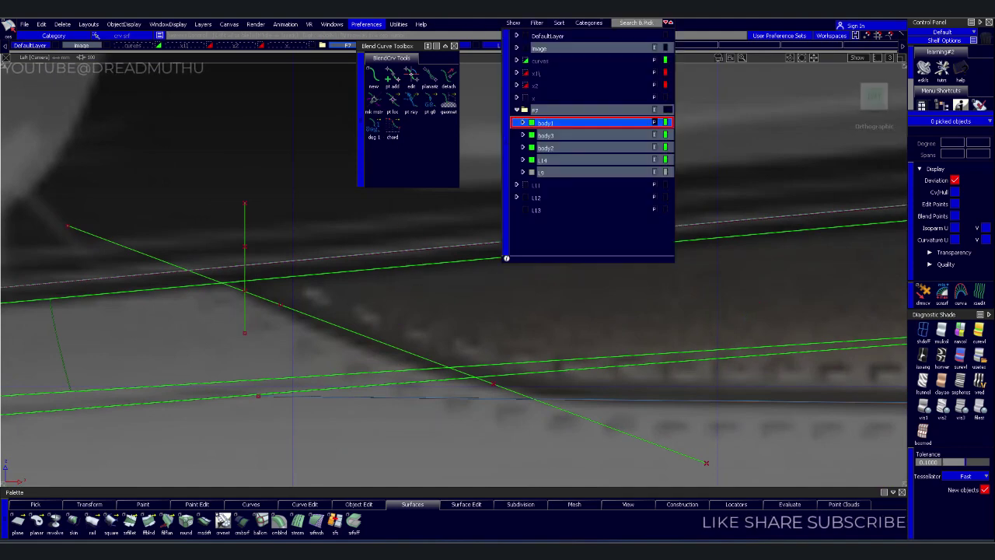
key(ctrl+l)
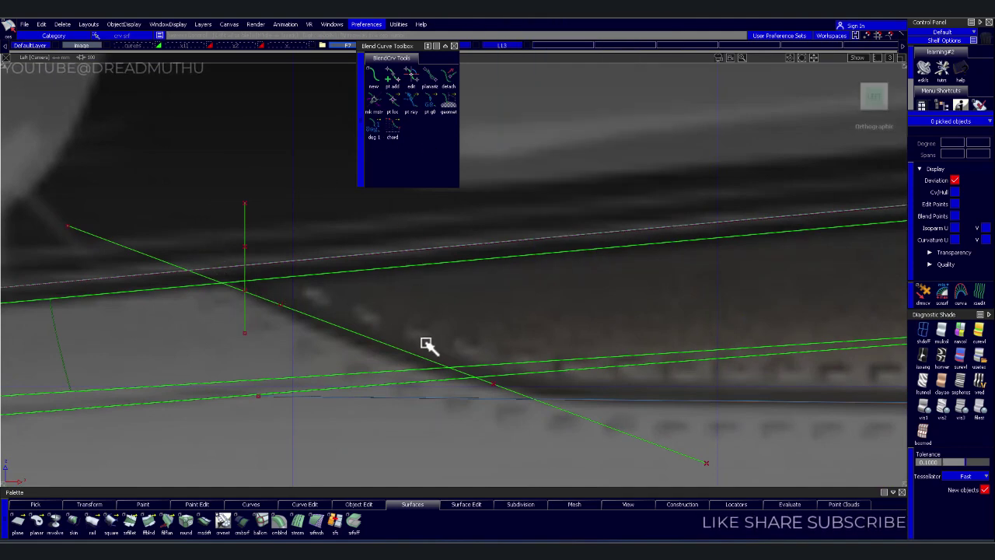
click(513, 393)
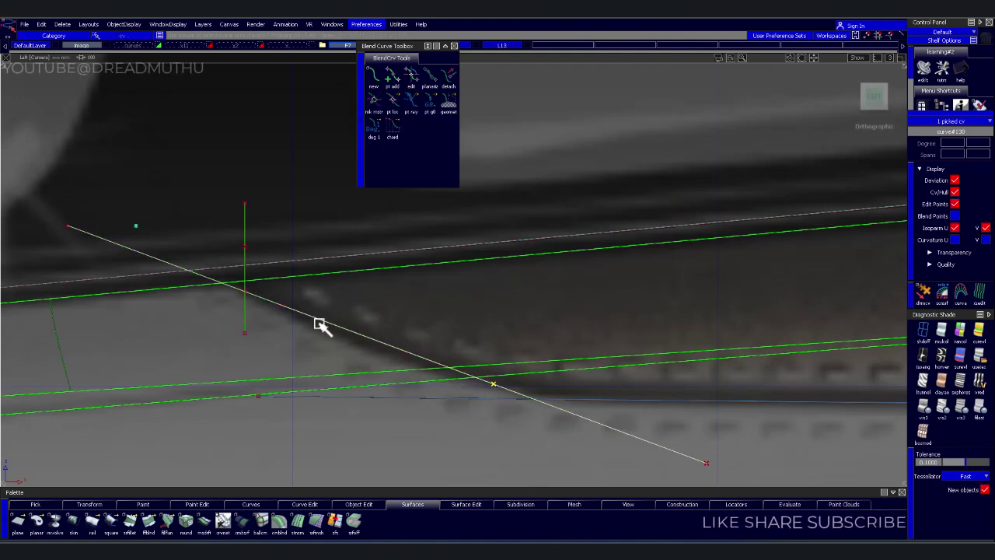
mouse_move(269, 296)
mouse_down()
mouse_move(303, 319)
mouse_move(457, 322)
mouse_up()
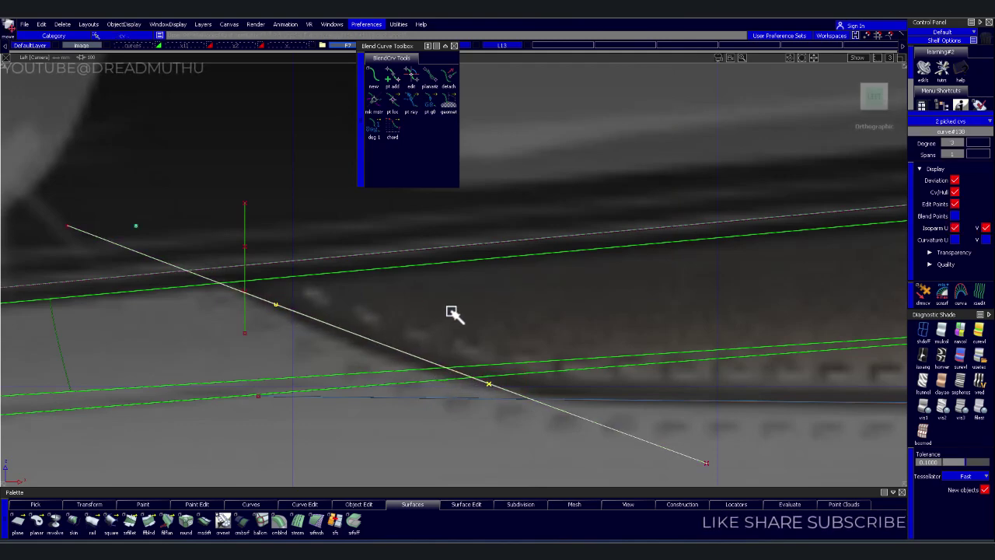
click(34, 195)
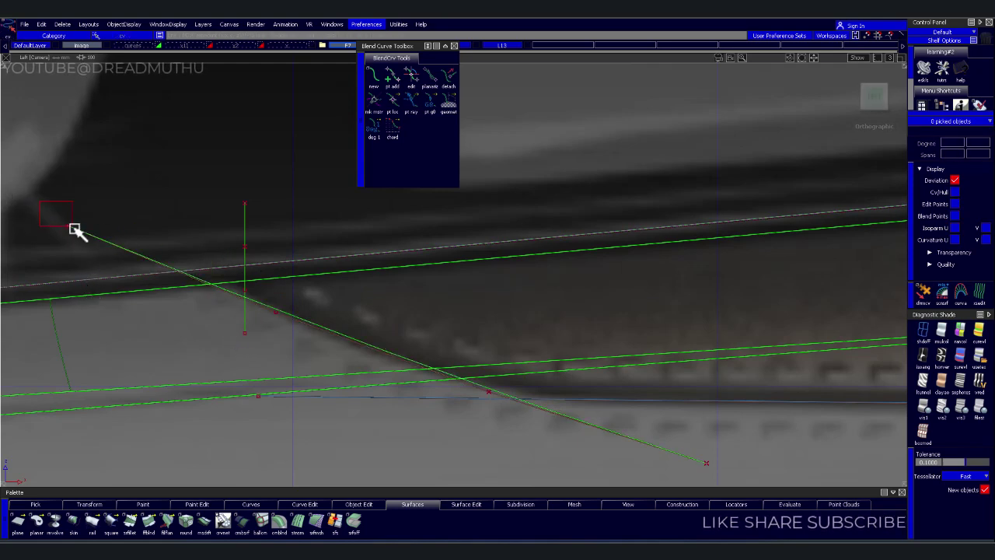
drag(35, 200, 77, 229)
right_drag(86, 189, 118, 174)
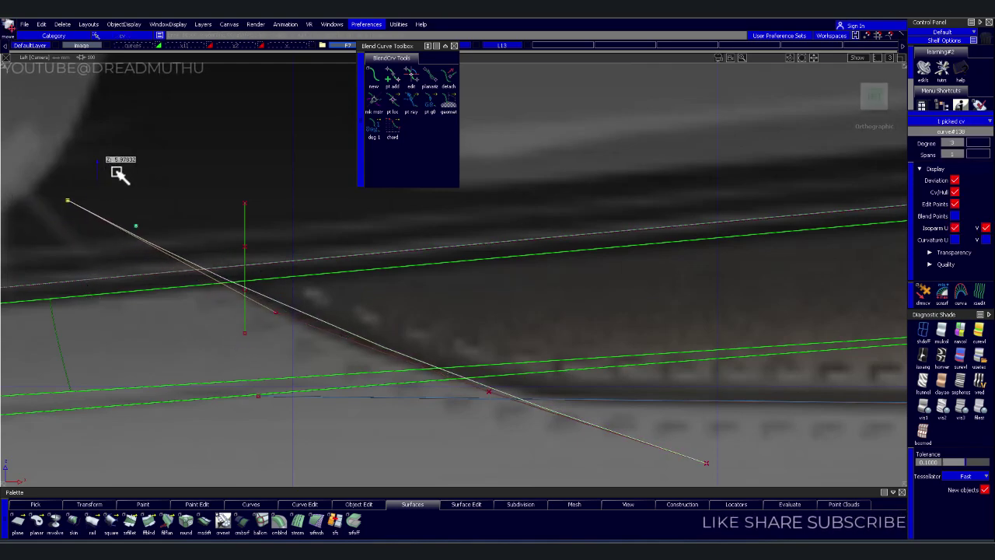
click(151, 238)
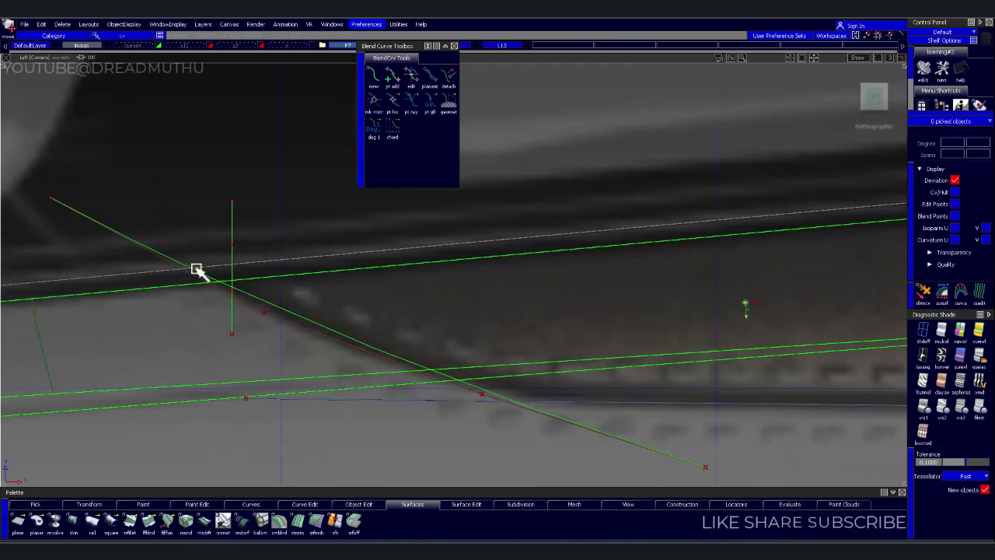
click(451, 334)
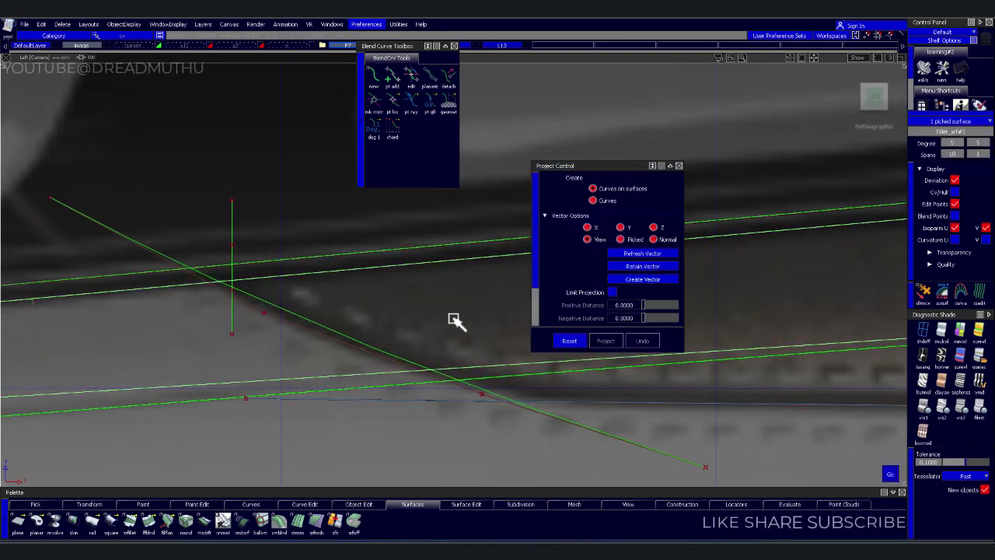
- Project the diagonal and vertical curves onto the fillet surfaces
click(330, 331)
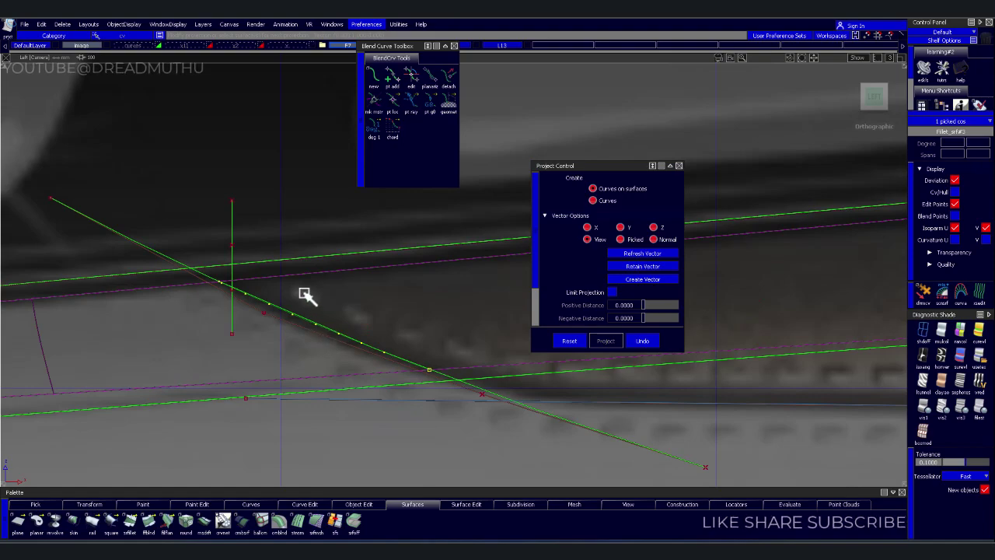
alt+shift+middle_drag(313, 292, 194, 231)
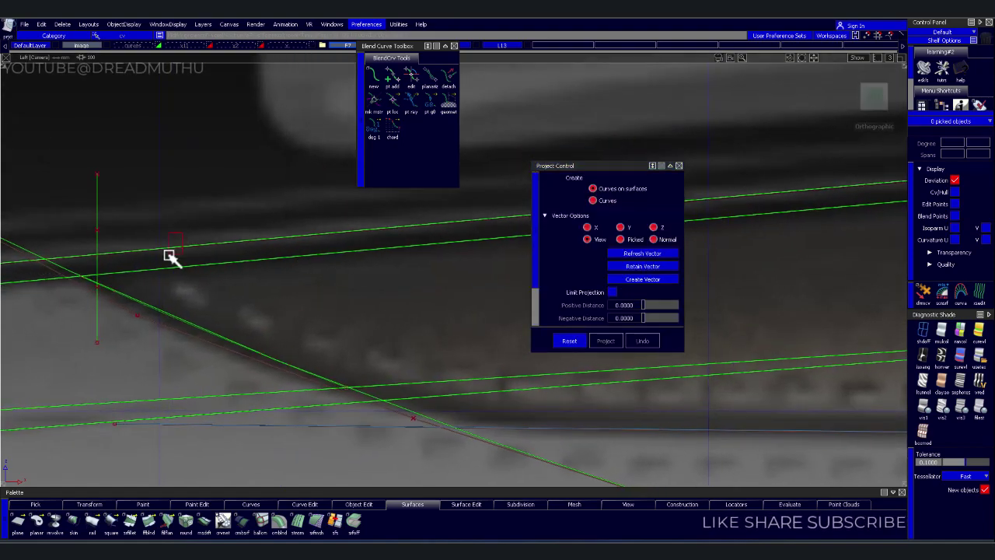
click(145, 244)
click(146, 241)
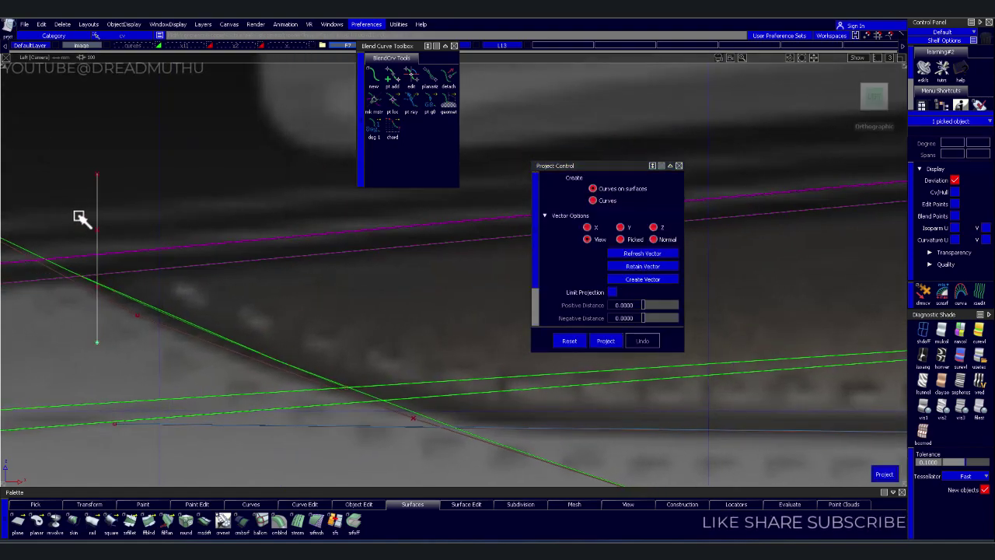
mouse_move(164, 243)
alt+shift+middle_down()
mouse_move(238, 311)
mouse_move(200, 285)
alt+shift+middle_up()
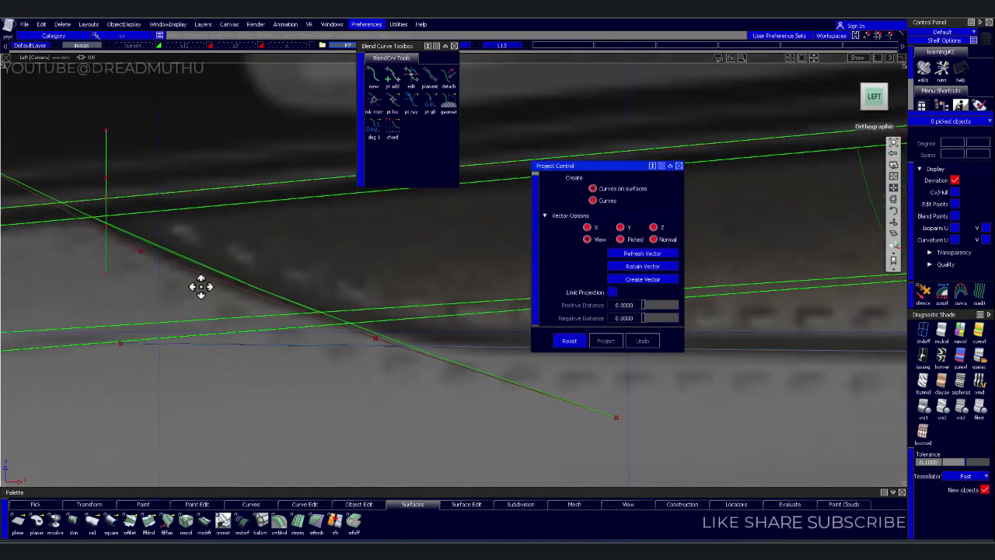
- Project the picked curves onto the chosen overlapping lower surfaces
mouse_move(425, 342)
alt+shift+middle_down()
mouse_move(466, 366)
mouse_move(418, 402)
alt+shift+middle_up()
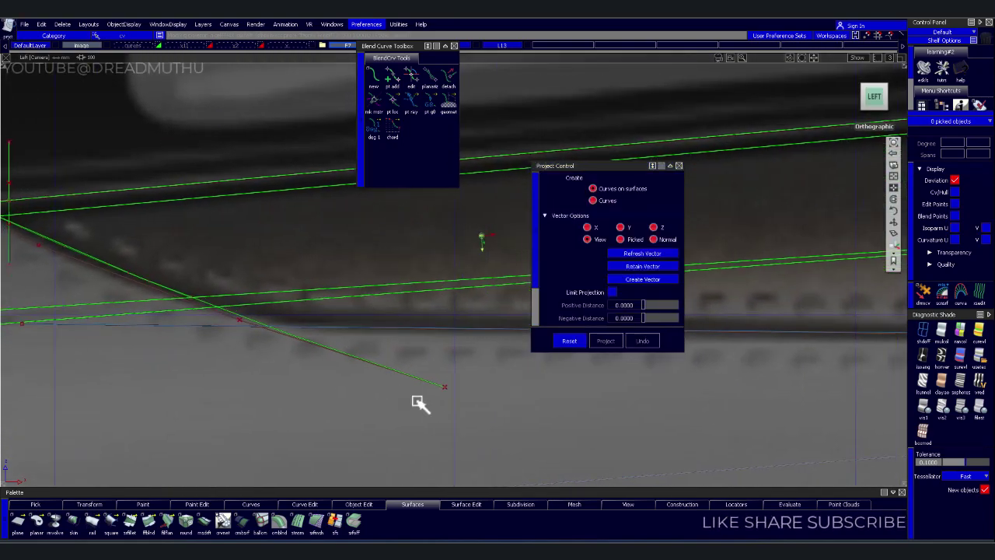
alt+shift+right_drag(595, 402, 661, 404)
alt+shift+middle_drag(662, 404, 316, 393)
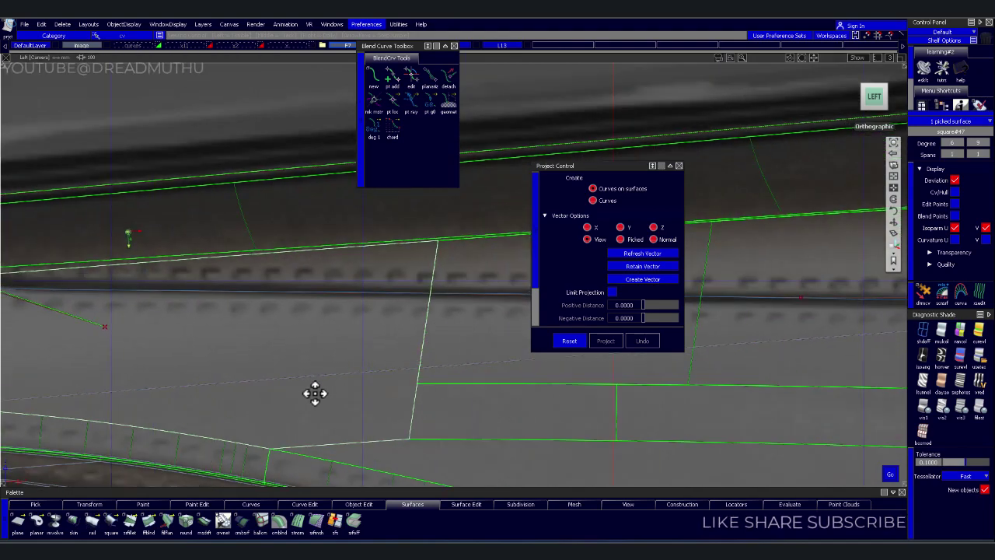
click(503, 362)
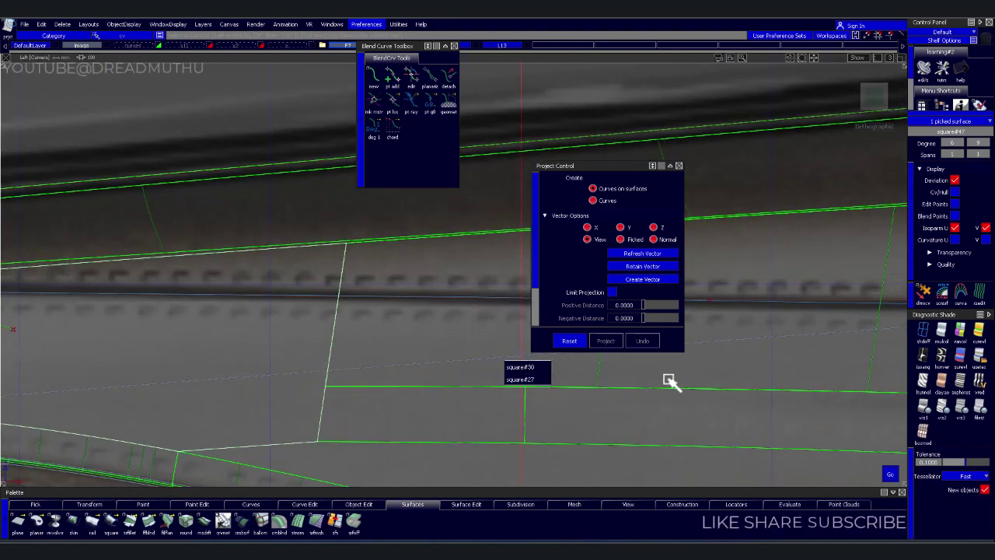
click(542, 379)
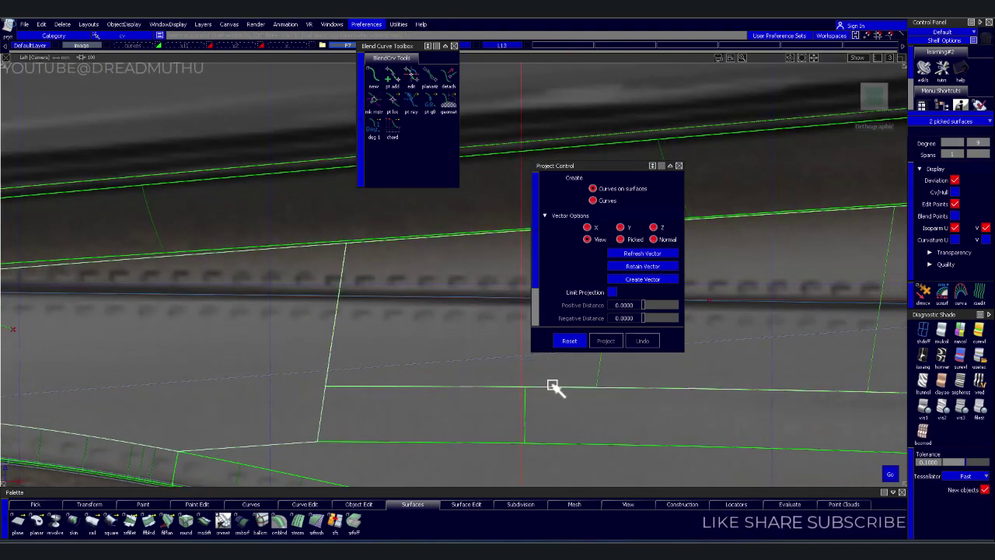
click(409, 295)
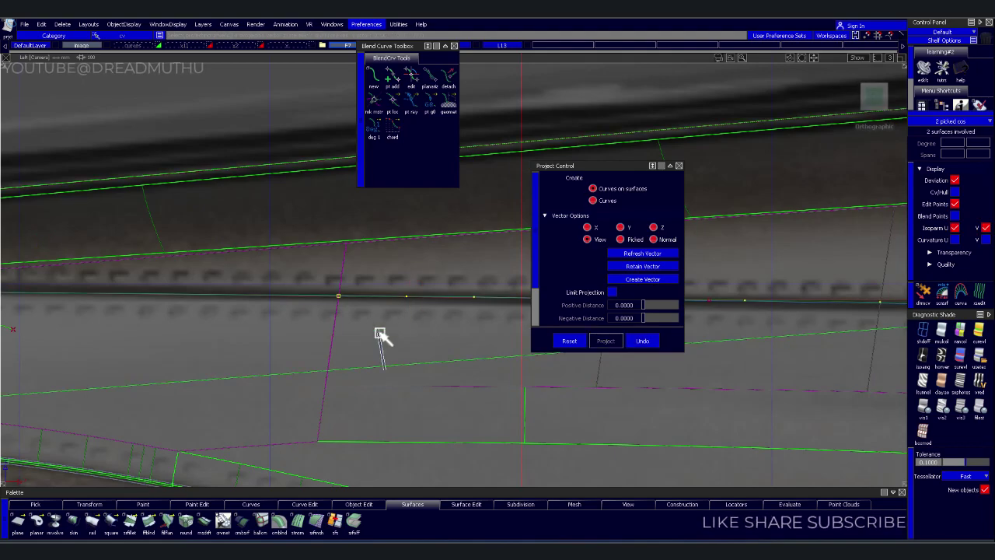
- Project the long horizontal blend curve onto the trim surface and close Project Control
mouse_move(379, 334)
alt+shift+middle_down()
mouse_move(366, 350)
mouse_move(404, 313)
mouse_move(388, 329)
mouse_move(170, 340)
alt+shift+middle_up()
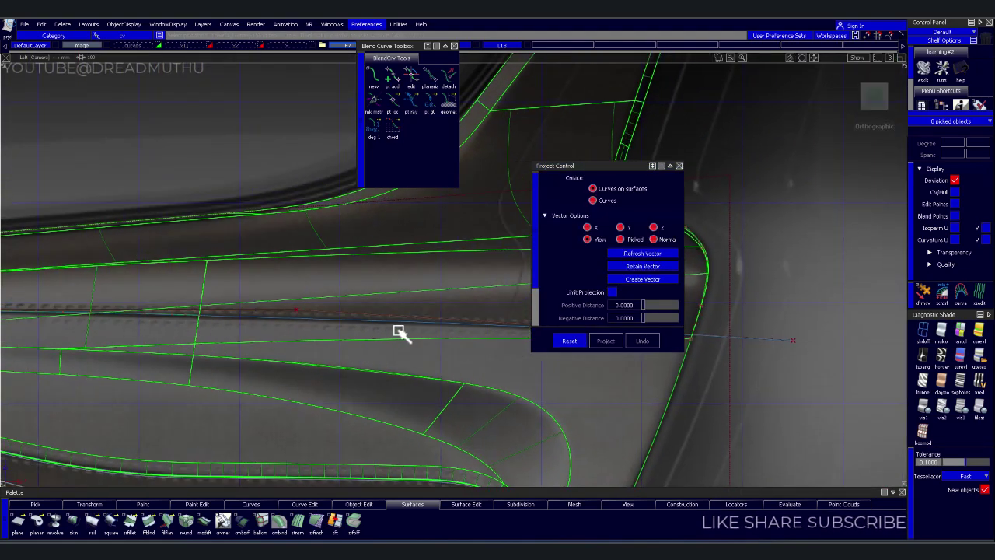
click(404, 333)
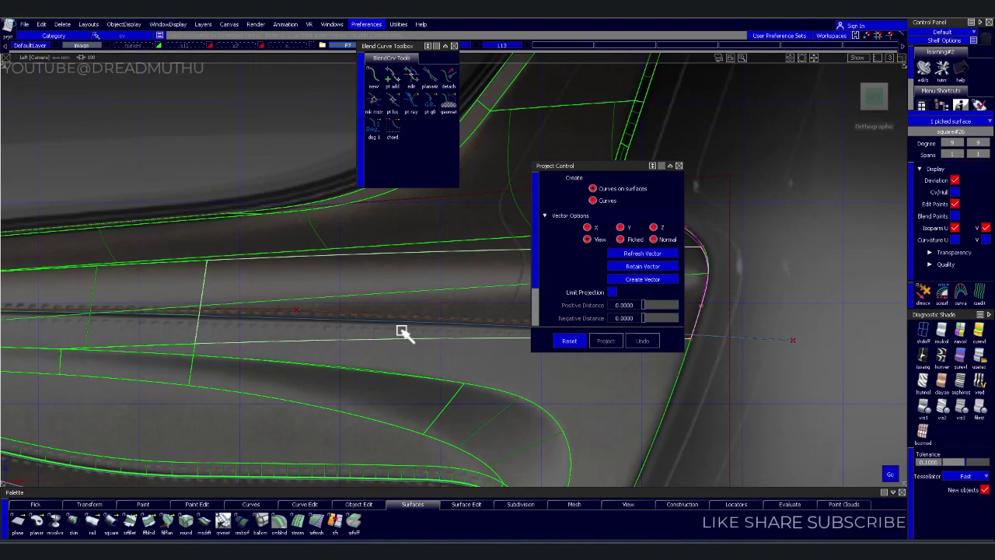
click(399, 329)
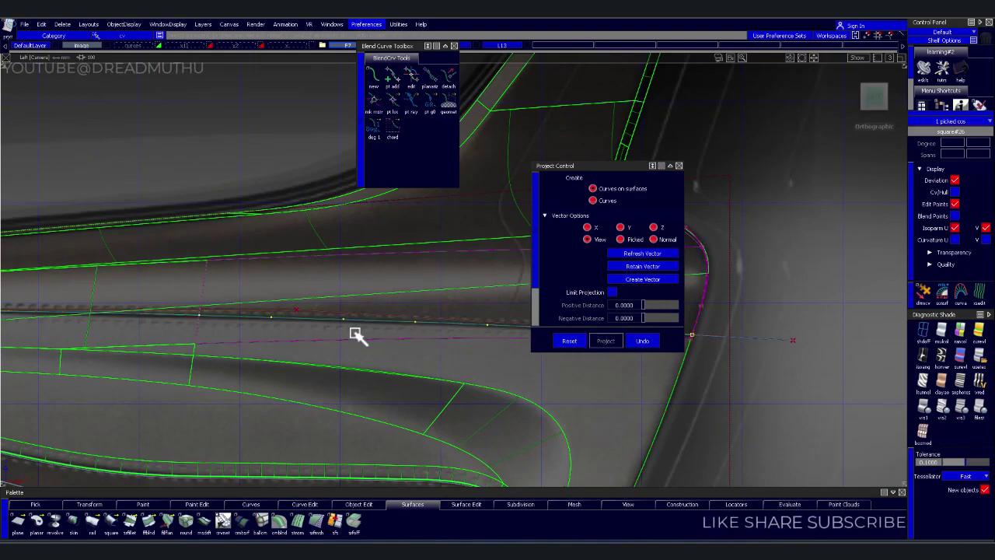
mouse_move(354, 334)
alt+shift+middle_down()
mouse_move(382, 322)
mouse_move(133, 278)
alt+shift+middle_up()
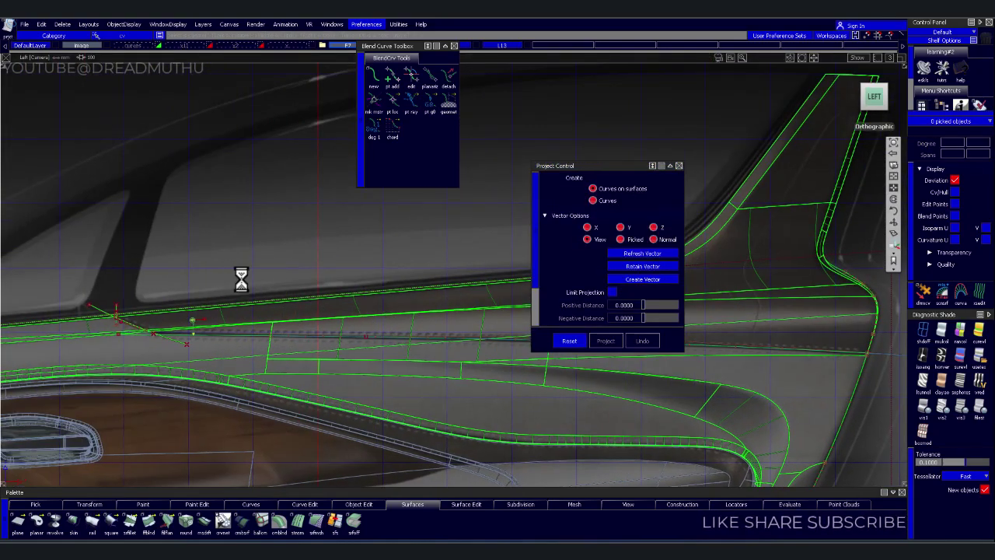
mouse_move(241, 279)
alt+shift+mouse_down()
mouse_move(409, 326)
mouse_move(413, 389)
mouse_move(302, 391)
alt+shift+mouse_up()
alt+shift+middle_drag(302, 391, 380, 353)
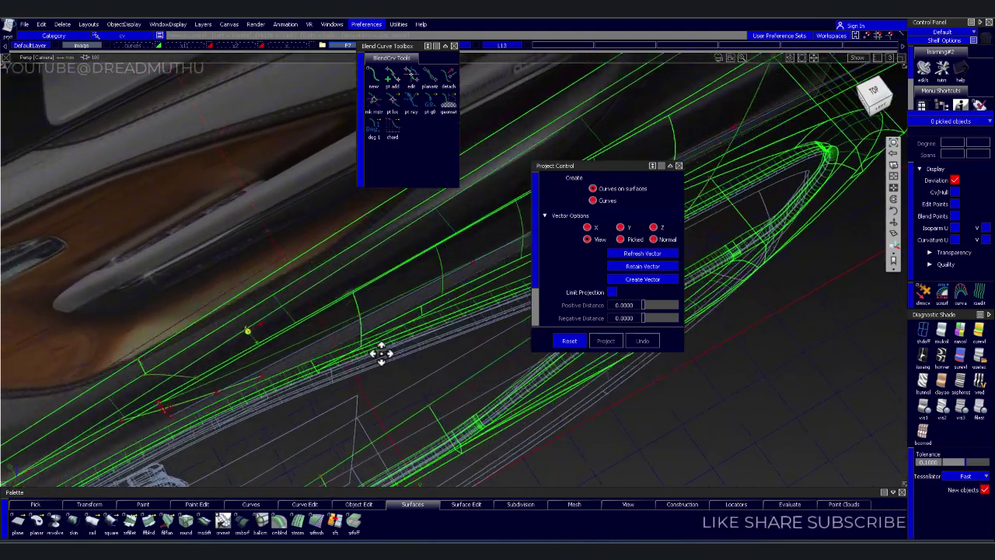
mouse_move(381, 353)
alt+shift+mouse_down()
mouse_move(288, 318)
mouse_move(262, 322)
mouse_move(368, 307)
alt+shift+mouse_up()
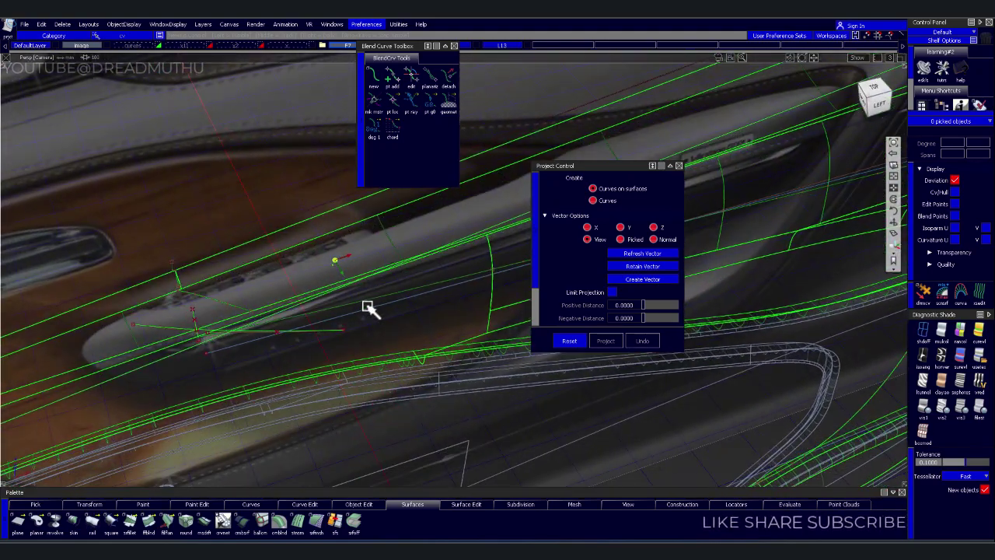
drag(289, 349, 376, 370)
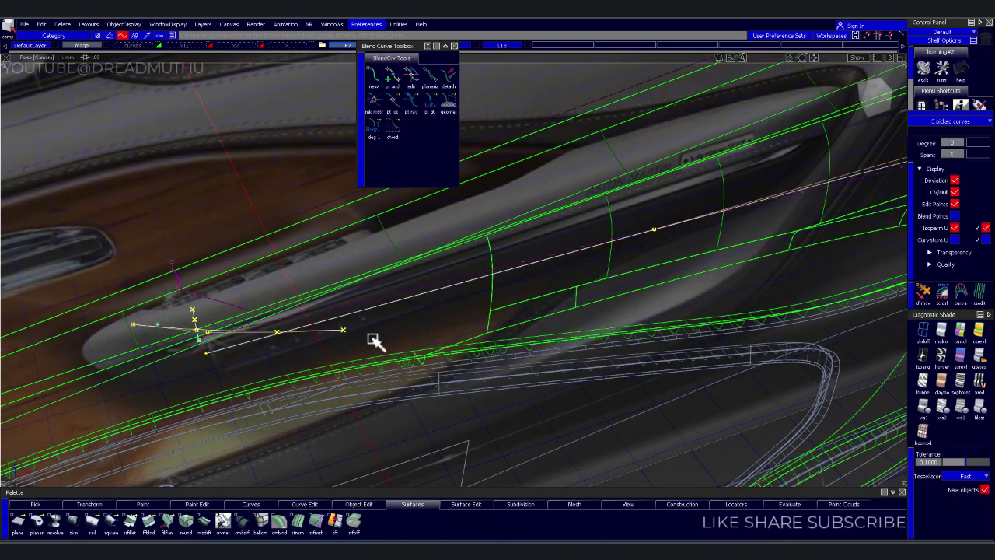
- Zoom onto the trim edge curves below the handle via the Left view, then back to perspective
click(288, 48)
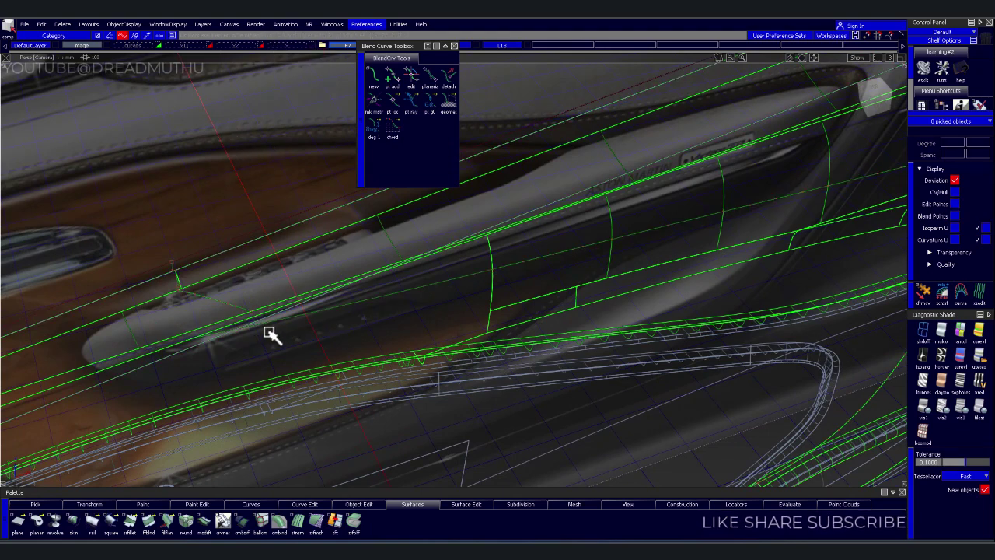
mouse_move(251, 329)
alt+shift+mouse_down()
mouse_move(251, 288)
mouse_move(433, 285)
mouse_move(348, 307)
mouse_move(329, 298)
alt+shift+mouse_up()
alt+shift+right_drag(329, 298, 285, 293)
alt+shift+middle_drag(284, 293, 411, 304)
mouse_move(411, 304)
alt+shift+right_down()
mouse_move(347, 306)
mouse_move(187, 279)
alt+shift+right_up()
alt+shift+drag(187, 279, 150, 262)
mouse_move(151, 262)
alt+shift+middle_down()
mouse_move(351, 276)
mouse_move(285, 278)
alt+shift+middle_up()
alt+shift+drag(284, 278, 273, 287)
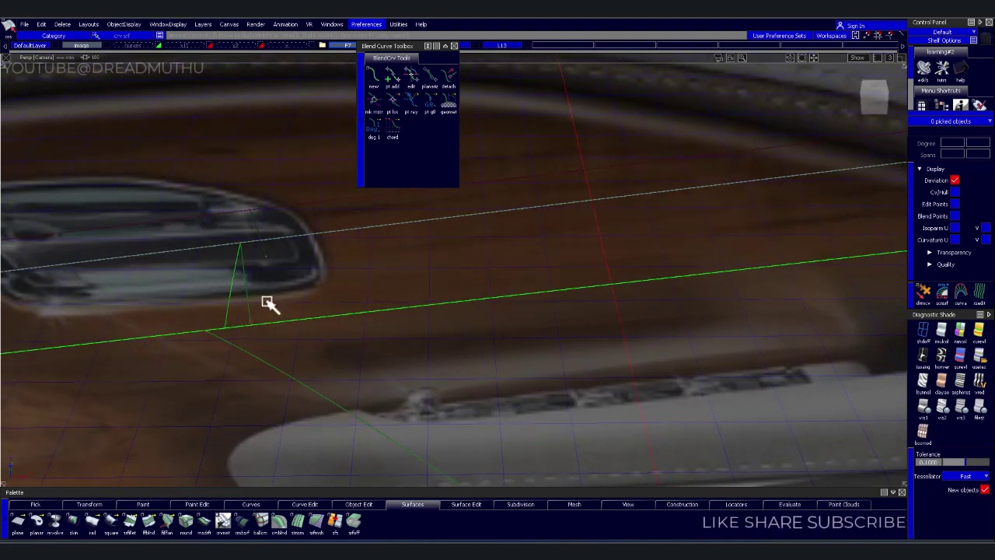
click(329, 272)
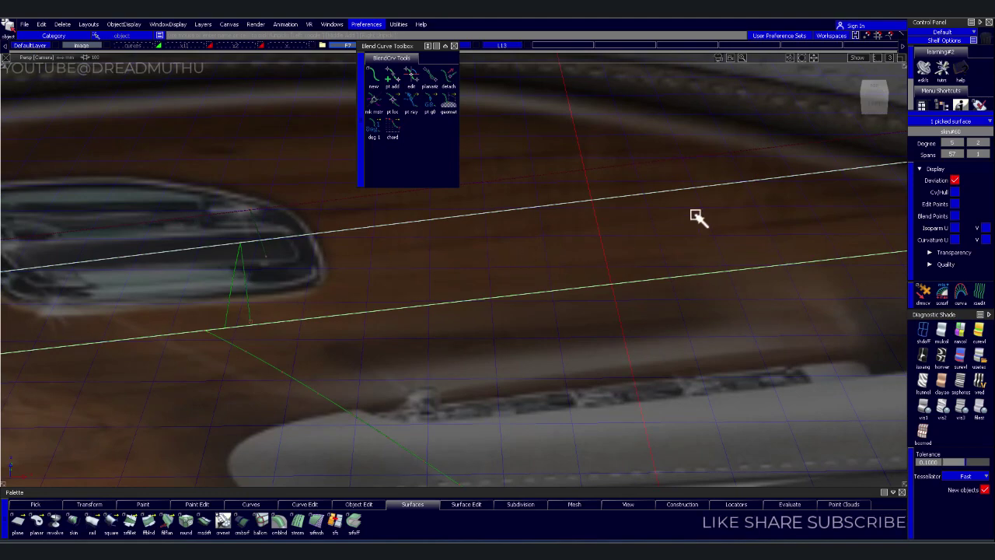
click(873, 93)
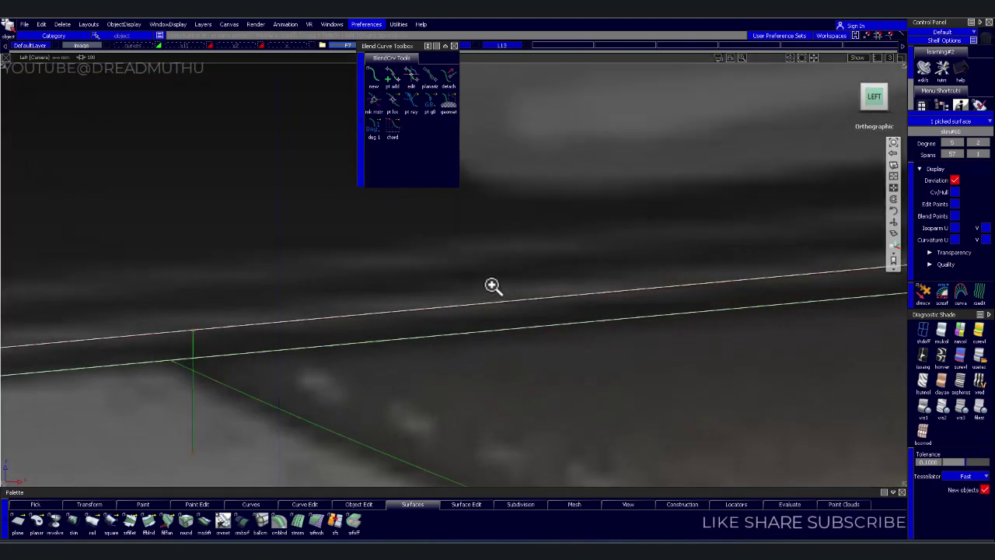
alt+shift+drag(417, 251, 372, 278)
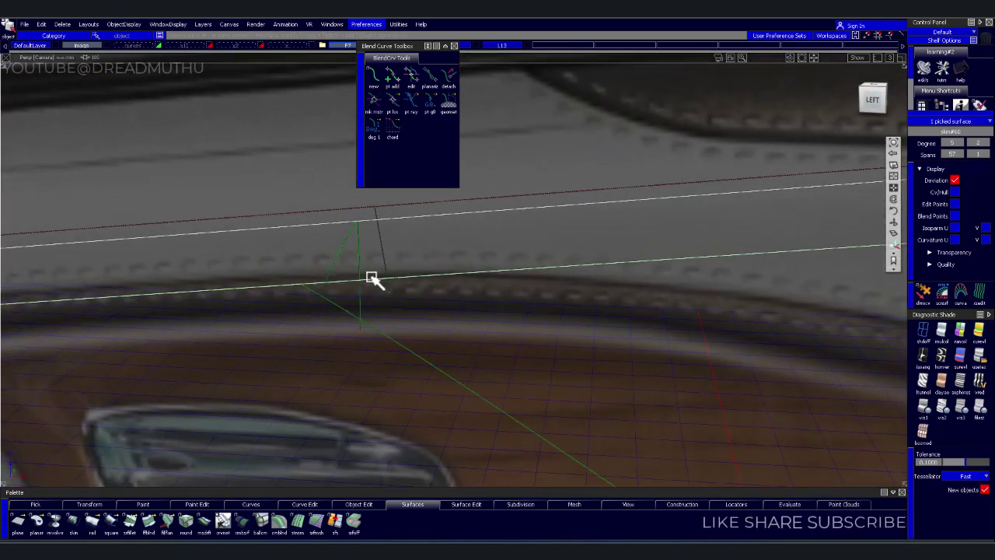
- Blend the upper trim curve into the lower one, flipping the upper tangent and aligning the lower end
click(370, 76)
click(340, 253)
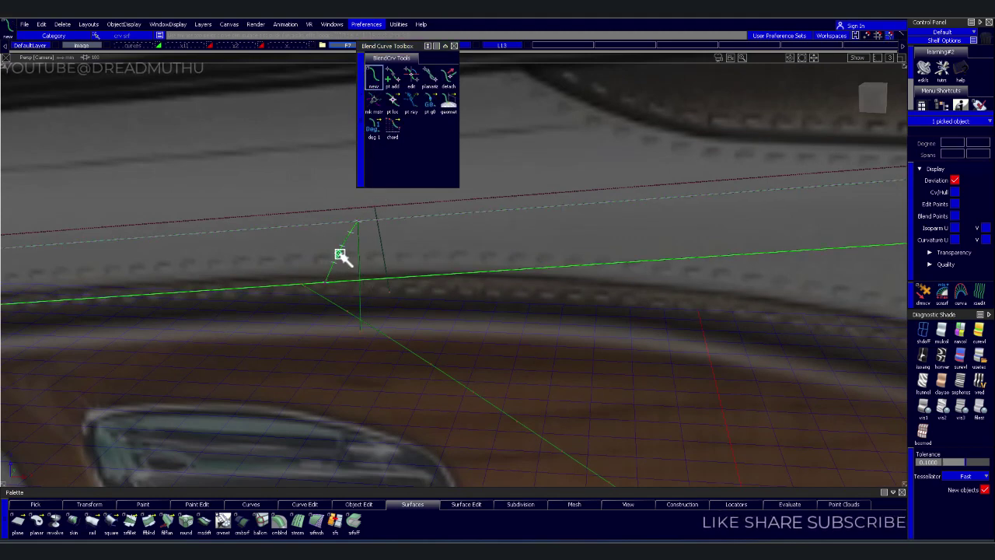
click(380, 333)
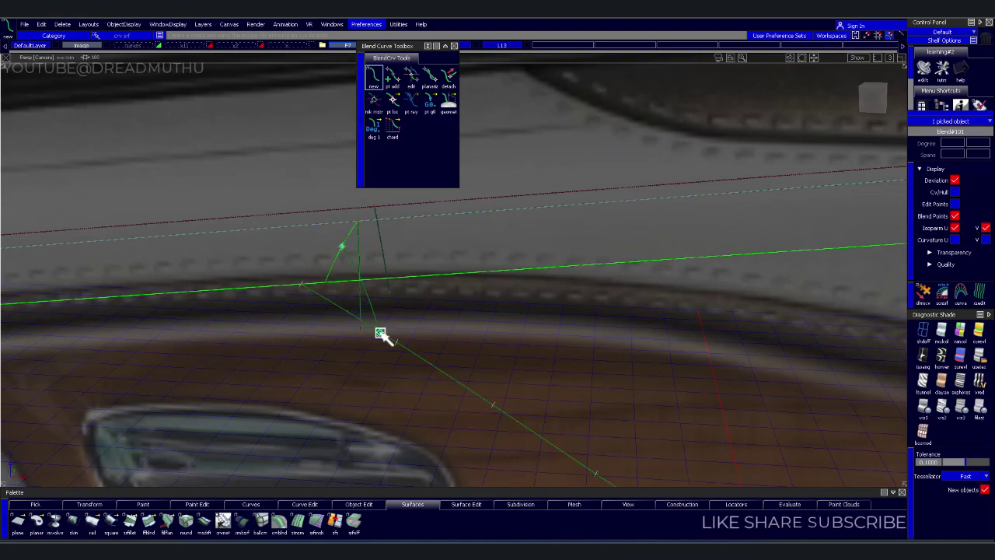
click(412, 78)
click(343, 245)
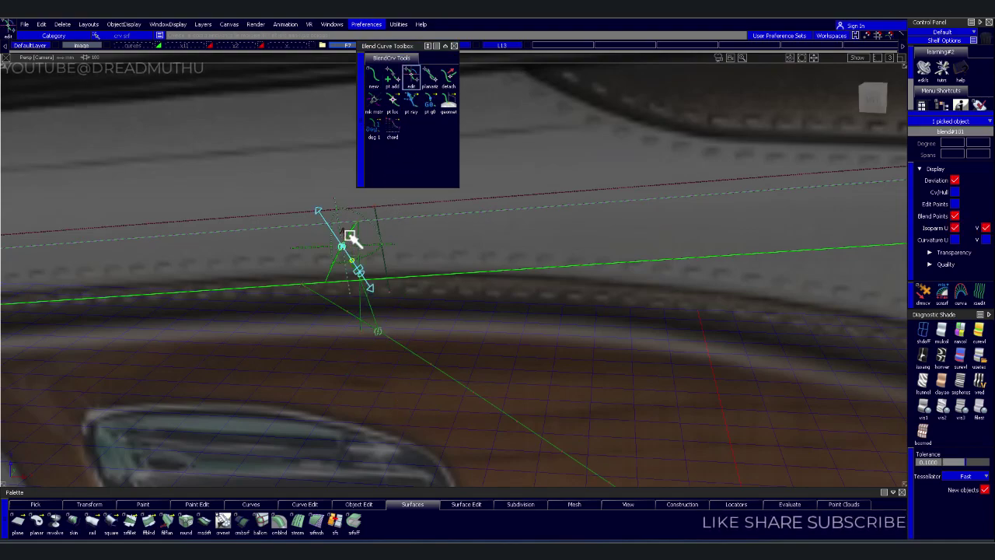
click(350, 235)
click(384, 333)
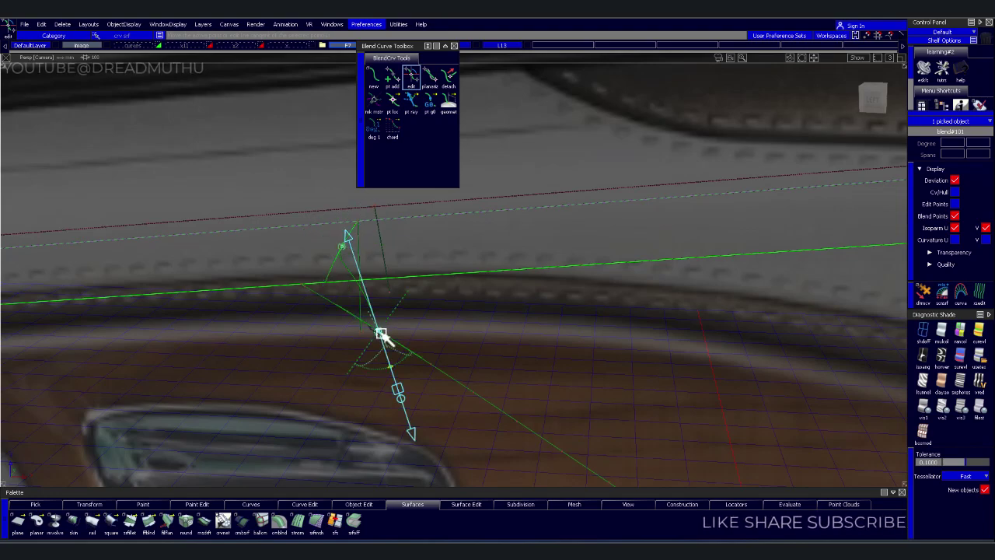
click(394, 341)
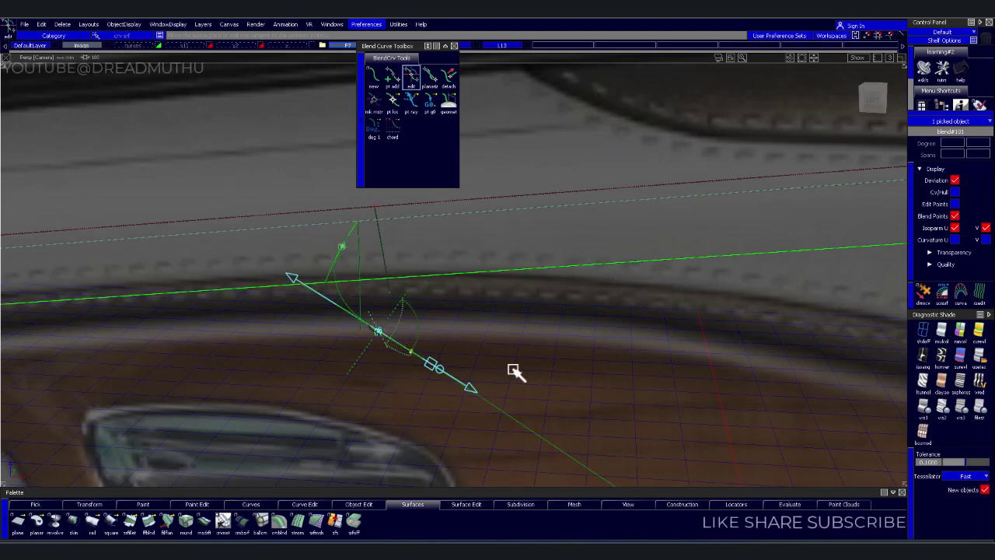
click(533, 272)
drag(872, 98, 758, 171)
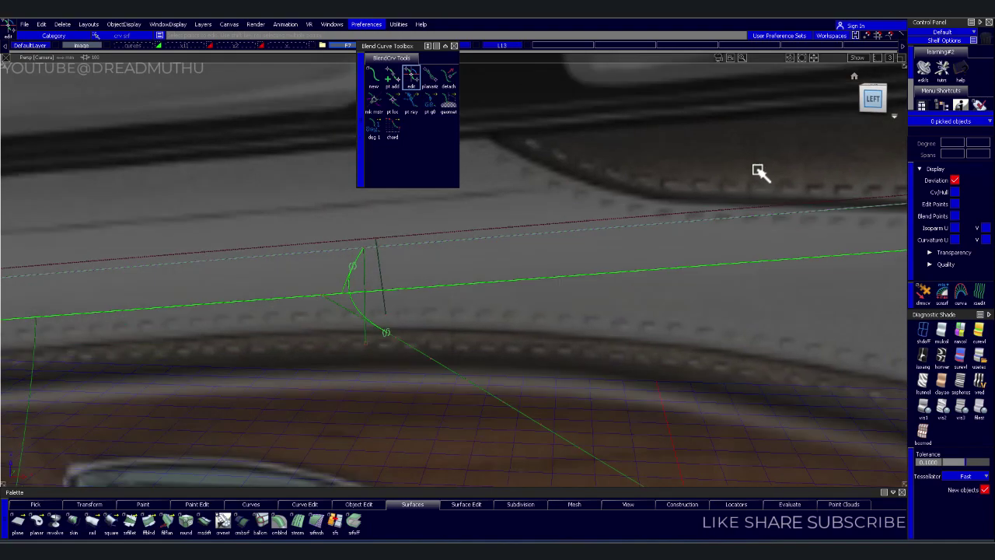
alt+shift+right_drag(758, 171, 635, 340)
alt+shift+middle_drag(635, 340, 490, 335)
alt+shift+right_drag(490, 335, 406, 300)
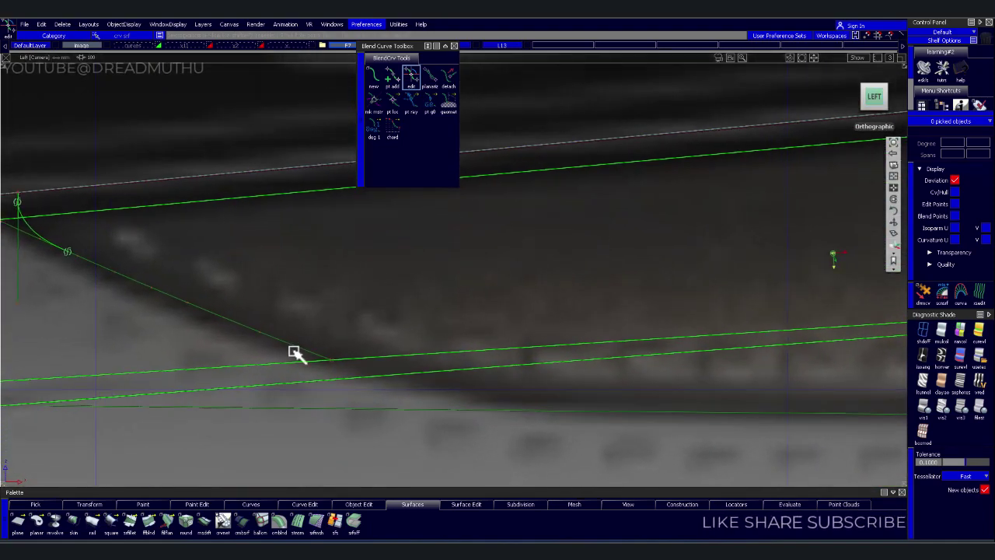
- Add a corner-to-bottom-line blend tangent at both ends, then slide its lower end farther right
click(382, 74)
click(233, 334)
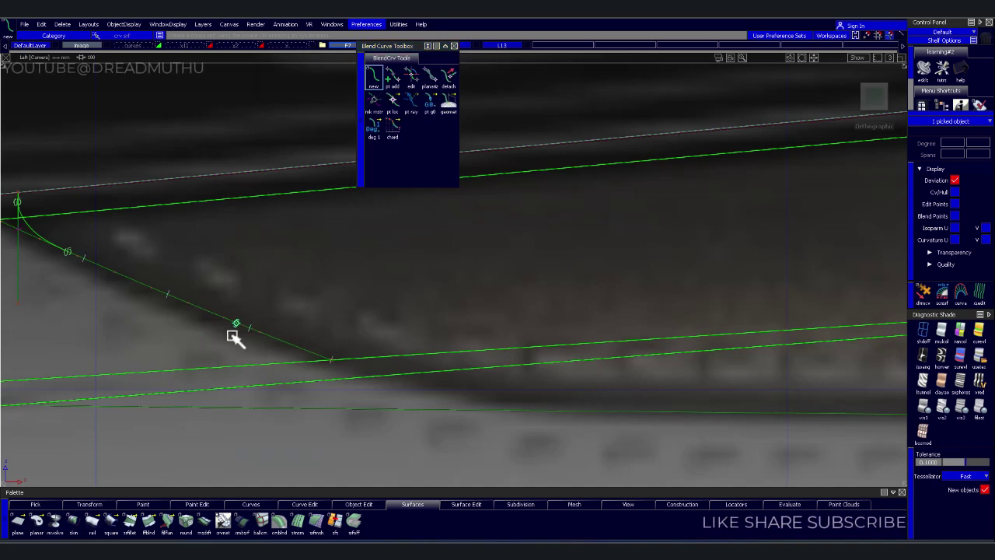
click(675, 412)
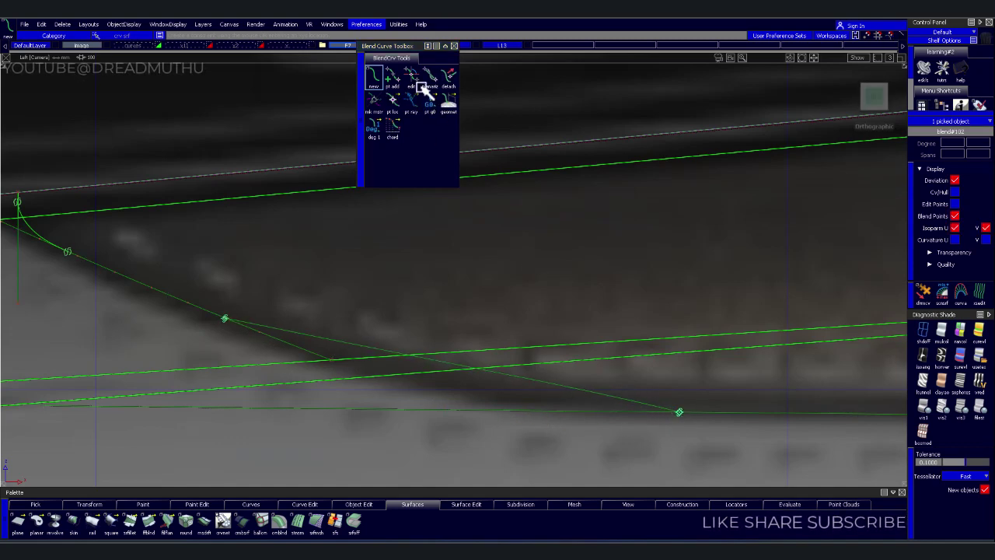
click(421, 84)
click(697, 418)
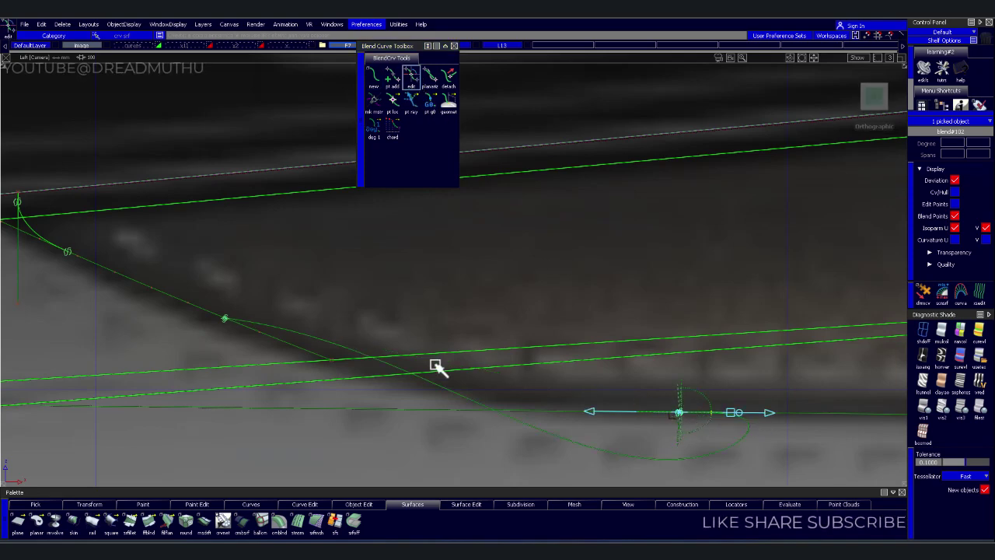
click(221, 316)
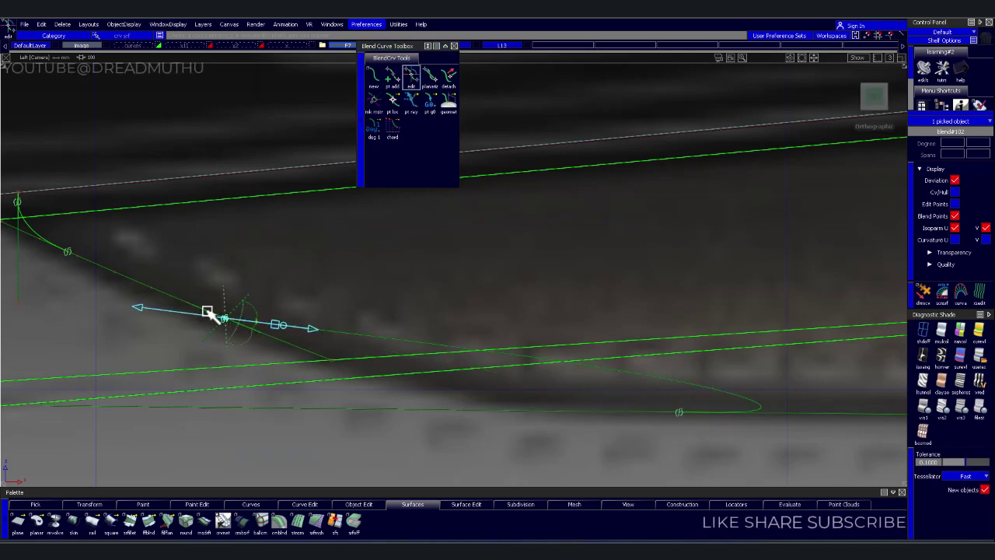
click(207, 312)
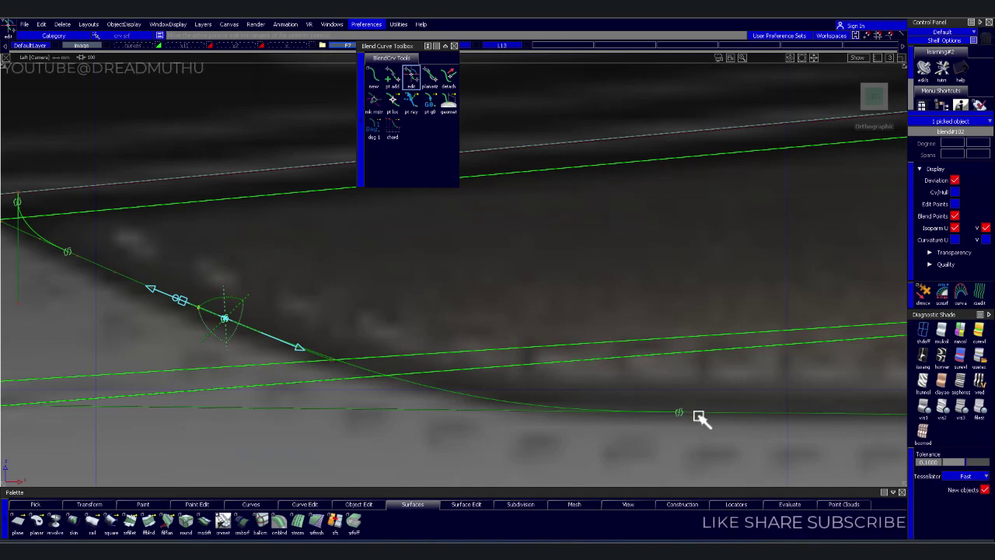
click(539, 240)
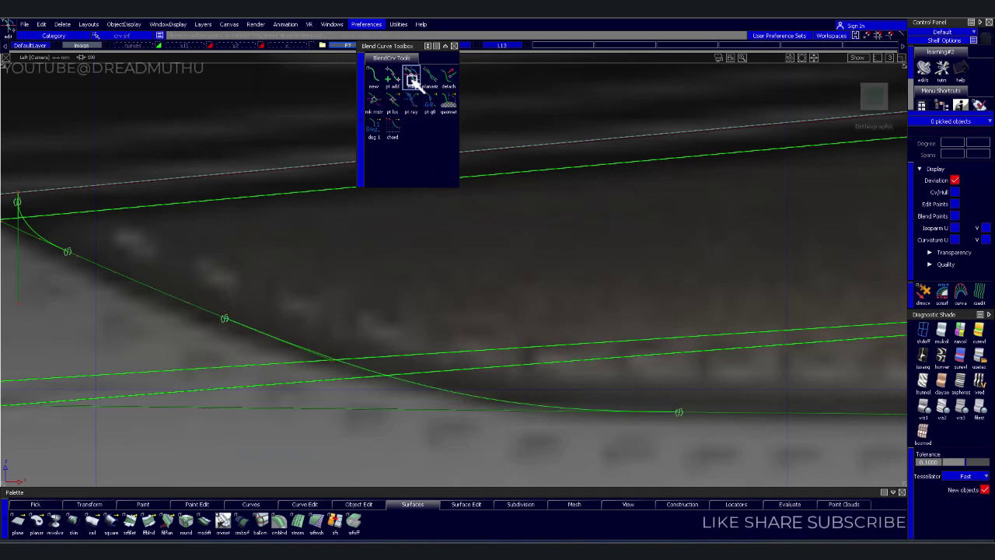
drag(679, 414, 894, 435)
- Orbit around the door, then switch to the Left view and zoom onto the lower-edge blend curve
click(602, 429)
alt+shift+middle_drag(603, 429, 711, 381)
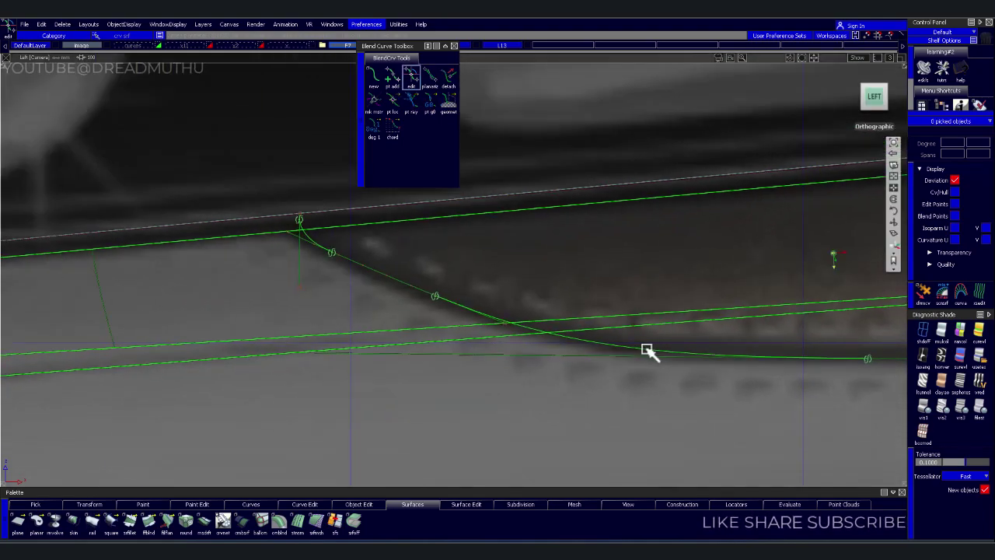
alt+shift+right_drag(710, 381, 417, 366)
mouse_move(417, 366)
alt+shift+middle_down()
mouse_move(638, 366)
mouse_move(284, 360)
mouse_move(458, 323)
alt+shift+middle_up()
mouse_move(459, 323)
alt+shift+mouse_down()
mouse_move(215, 289)
mouse_move(220, 378)
mouse_move(219, 303)
mouse_move(662, 379)
mouse_move(442, 369)
alt+shift+mouse_up()
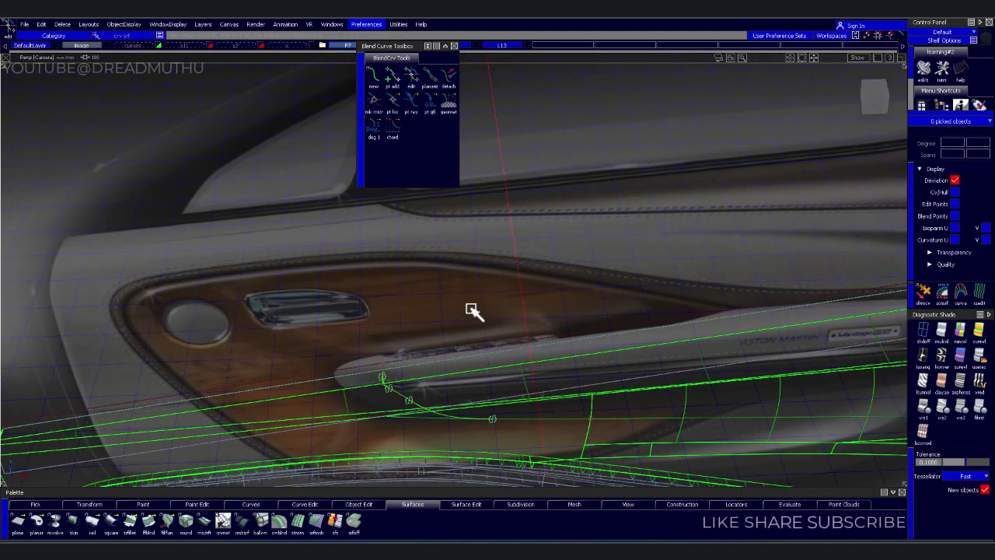
mouse_move(474, 311)
alt+shift+mouse_down()
mouse_move(435, 311)
mouse_move(506, 320)
alt+shift+mouse_up()
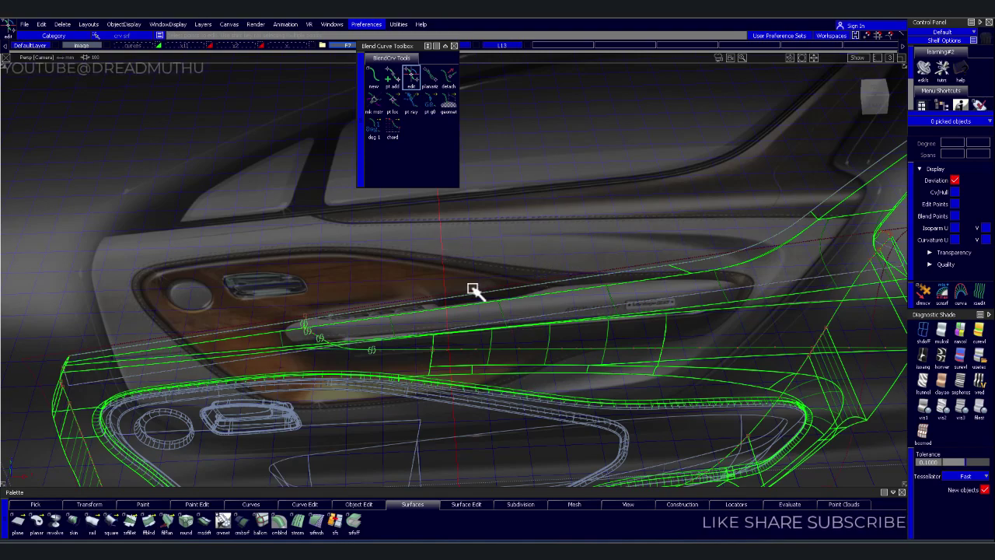
mouse_move(564, 273)
alt+shift+mouse_down()
mouse_move(542, 309)
mouse_move(484, 263)
mouse_move(487, 218)
mouse_move(469, 205)
mouse_move(464, 214)
alt+shift+mouse_up()
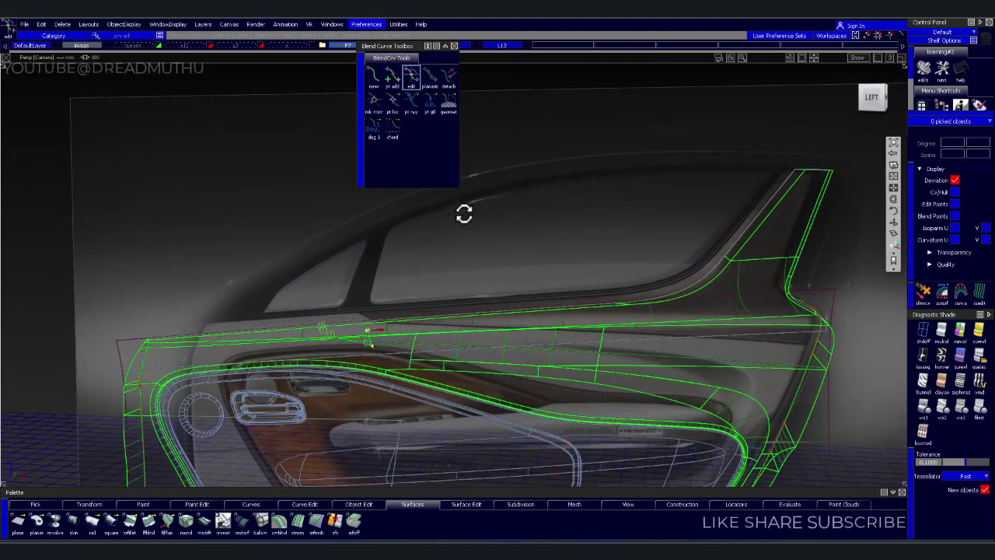
click(872, 96)
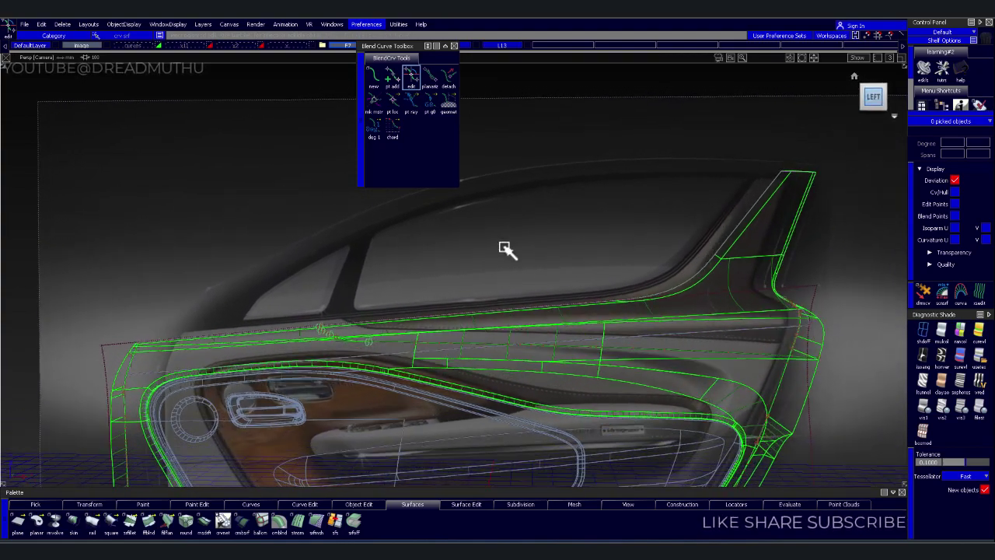
scroll(493, 328, up, 5)
alt+shift+middle_drag(493, 329, 532, 376)
scroll(590, 373, up, 3)
alt+shift+middle_drag(650, 371, 624, 318)
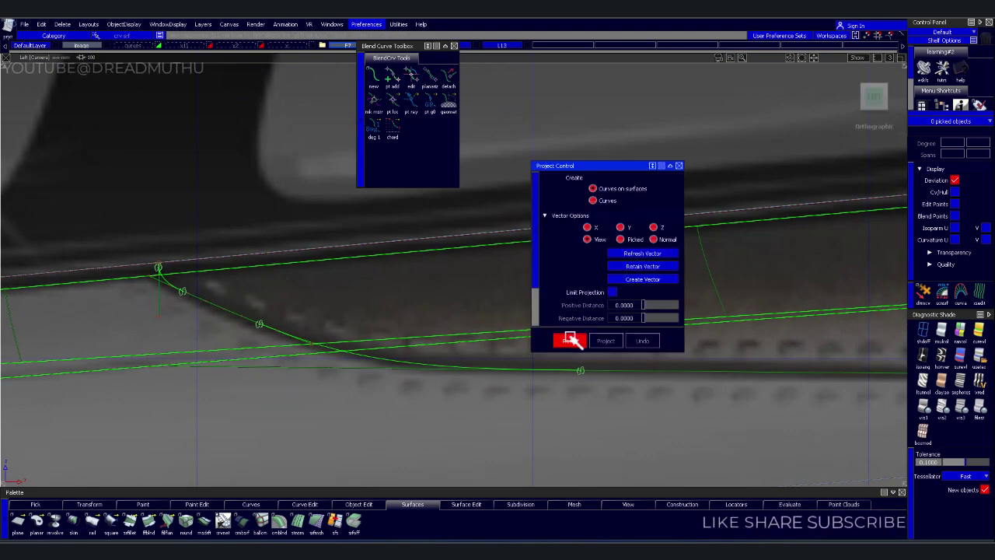
- Reset the projection options and select the corner blend curve for projection
click(571, 340)
click(552, 315)
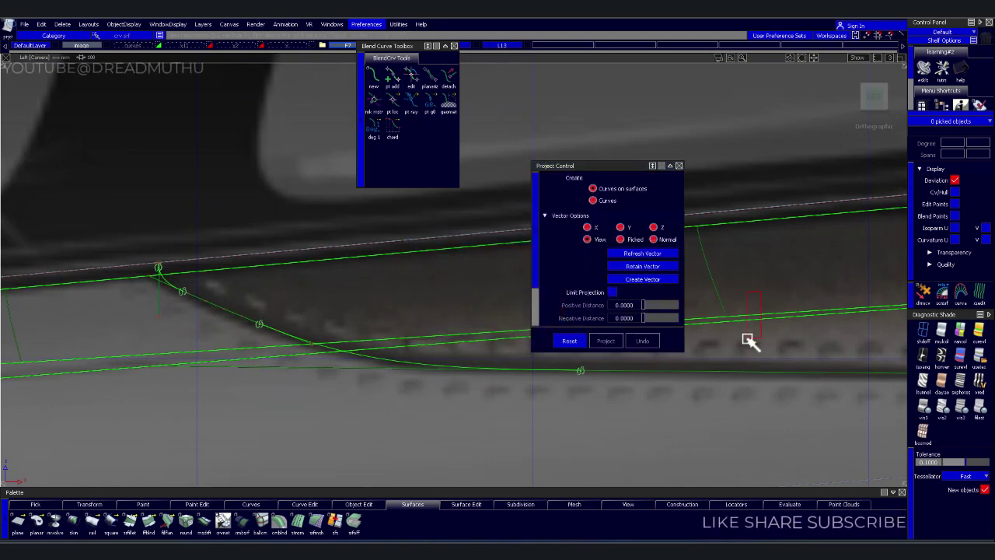
click(750, 340)
click(367, 358)
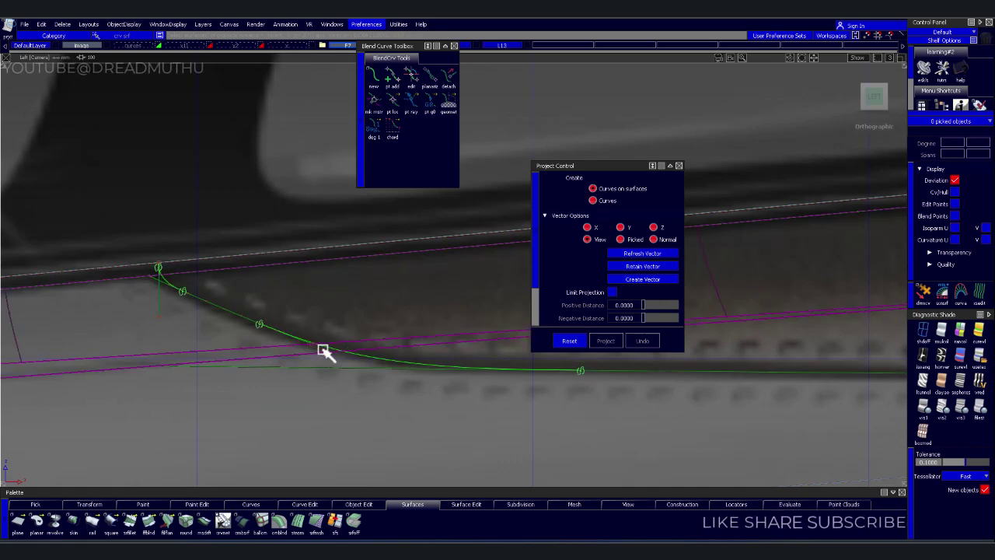
click(326, 350)
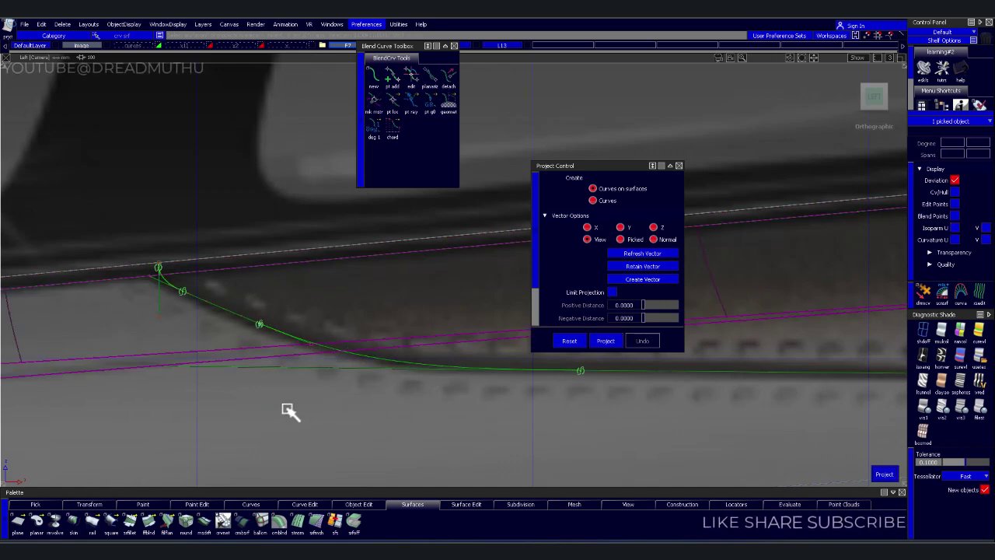
key(Return)
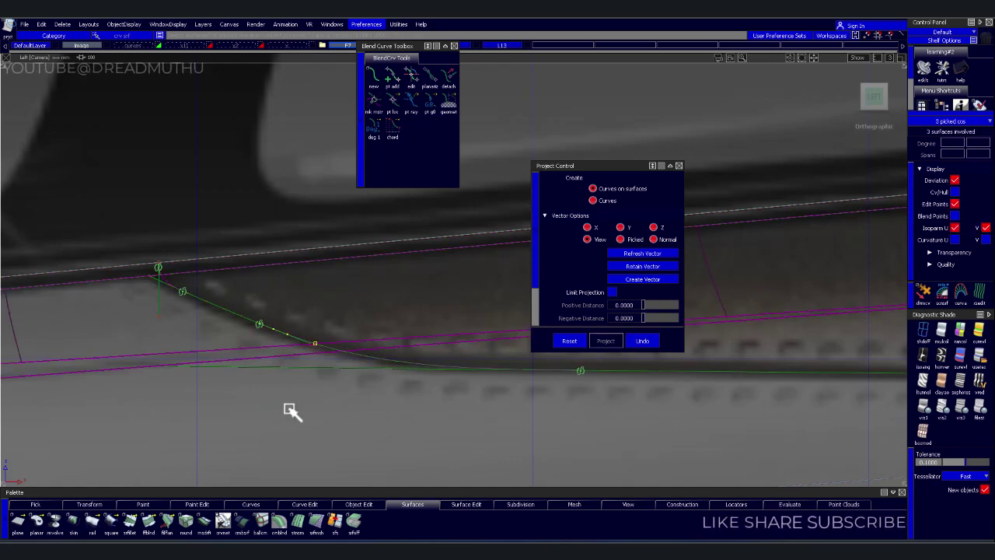
- Project the blend curve onto the chosen trim surface, then tumble back to perspective
click(278, 356)
mouse_move(278, 355)
alt+shift+mouse_down()
mouse_move(189, 291)
mouse_move(509, 311)
mouse_move(505, 295)
alt+shift+mouse_up()
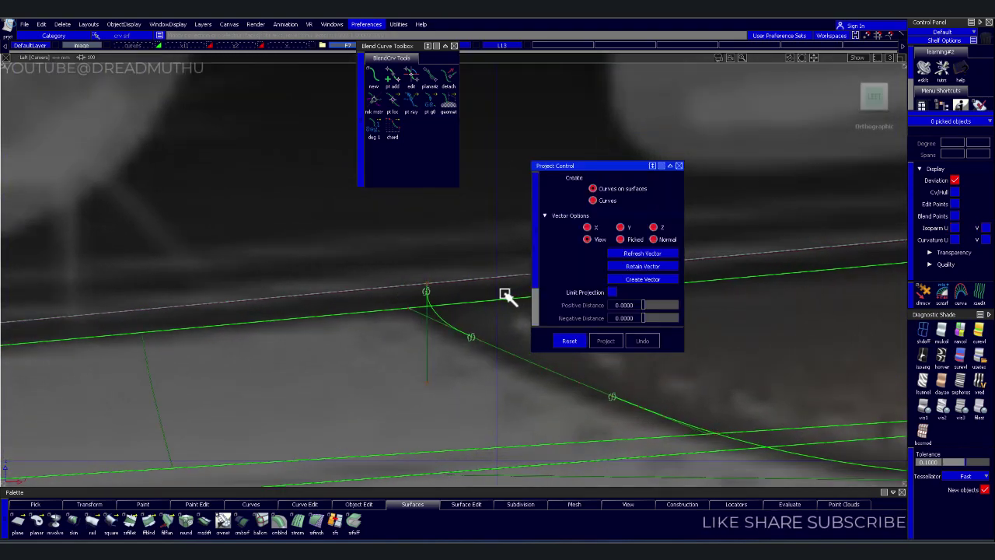
click(474, 295)
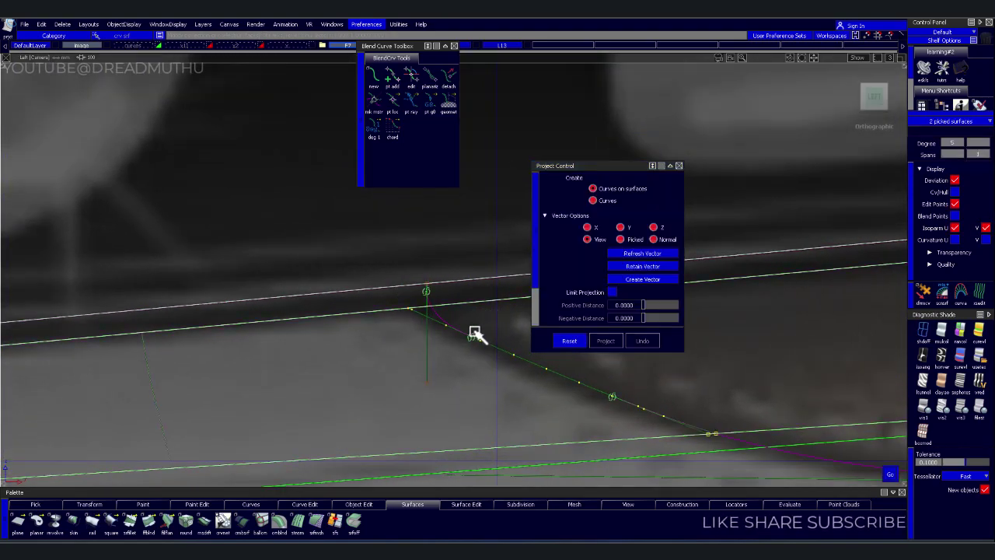
click(452, 332)
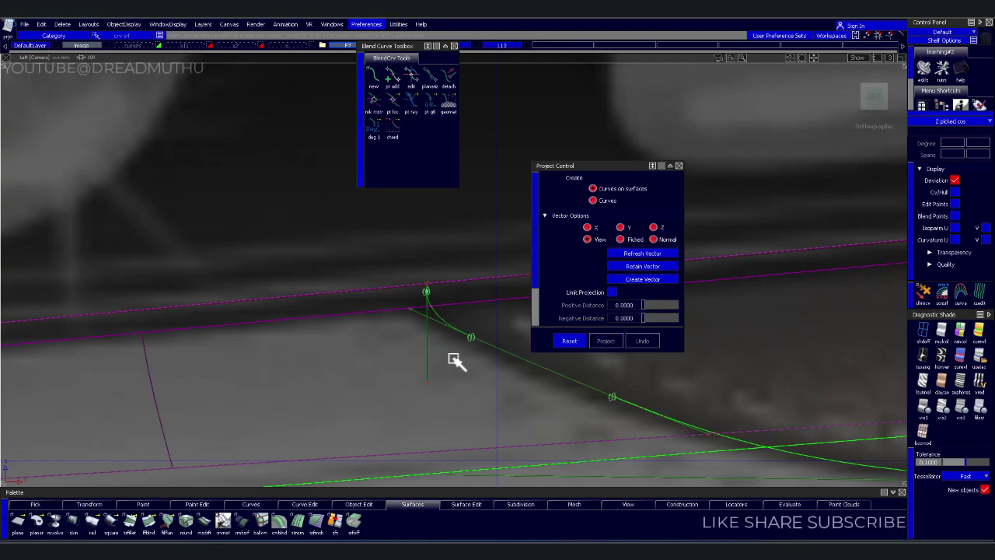
mouse_move(454, 410)
alt+shift+right_down()
mouse_move(413, 310)
mouse_move(322, 289)
mouse_move(261, 296)
alt+shift+right_up()
mouse_move(261, 296)
alt+shift+mouse_down()
mouse_move(443, 315)
mouse_move(456, 386)
mouse_move(492, 336)
alt+shift+mouse_up()
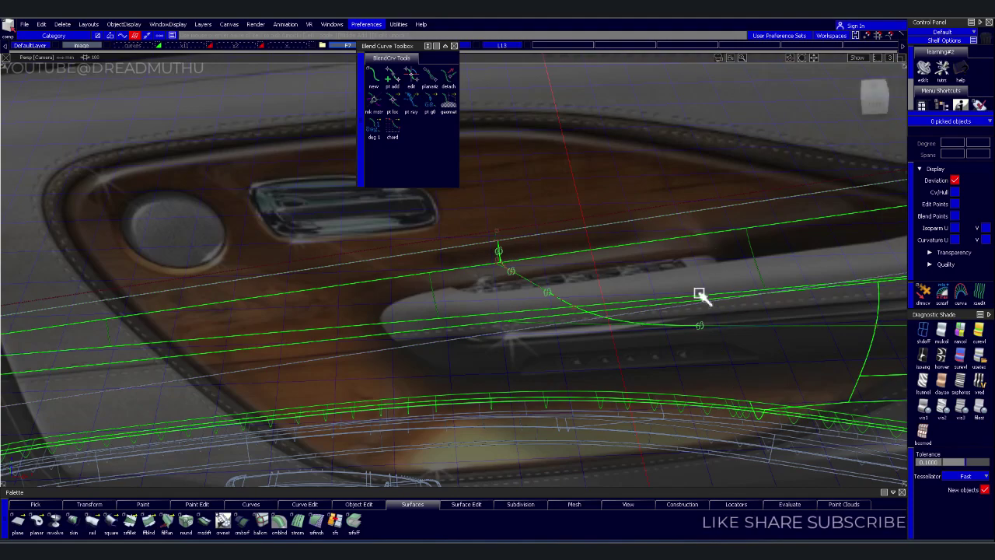
- Close in on the trim edge at the blend curve and set picking to Pick Surface
mouse_move(700, 295)
alt+shift+mouse_down()
mouse_move(644, 313)
mouse_move(506, 303)
mouse_move(654, 276)
mouse_move(644, 257)
alt+shift+mouse_up()
alt+shift+drag(477, 253, 438, 300)
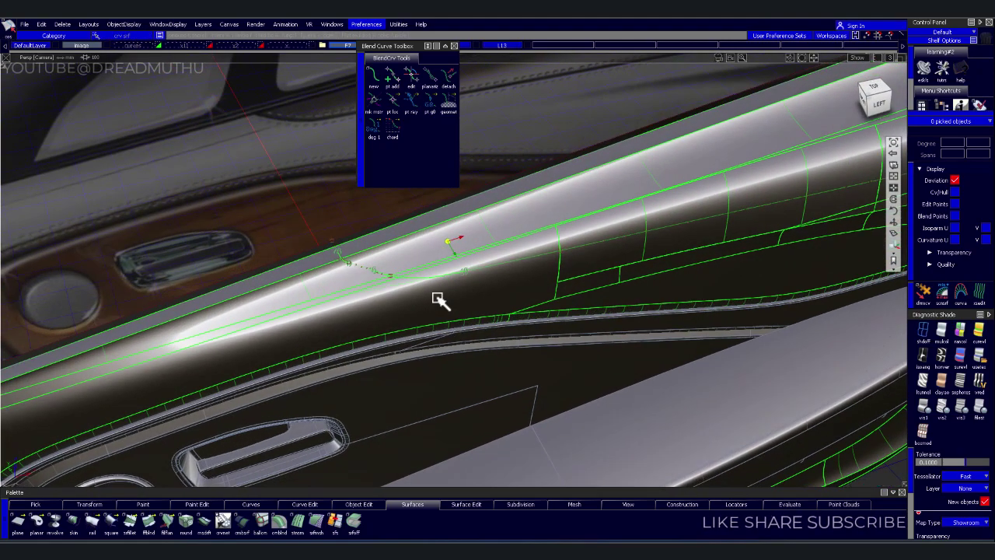
mouse_move(438, 300)
alt+shift+right_down()
mouse_move(459, 282)
mouse_move(559, 326)
mouse_move(571, 309)
alt+shift+right_up()
mouse_move(570, 308)
alt+shift+middle_down()
mouse_move(725, 287)
mouse_move(653, 296)
alt+shift+middle_up()
mouse_move(451, 321)
alt+shift+mouse_down()
mouse_move(418, 291)
mouse_move(396, 288)
alt+shift+mouse_up()
ctrl+shift+click(477, 293)
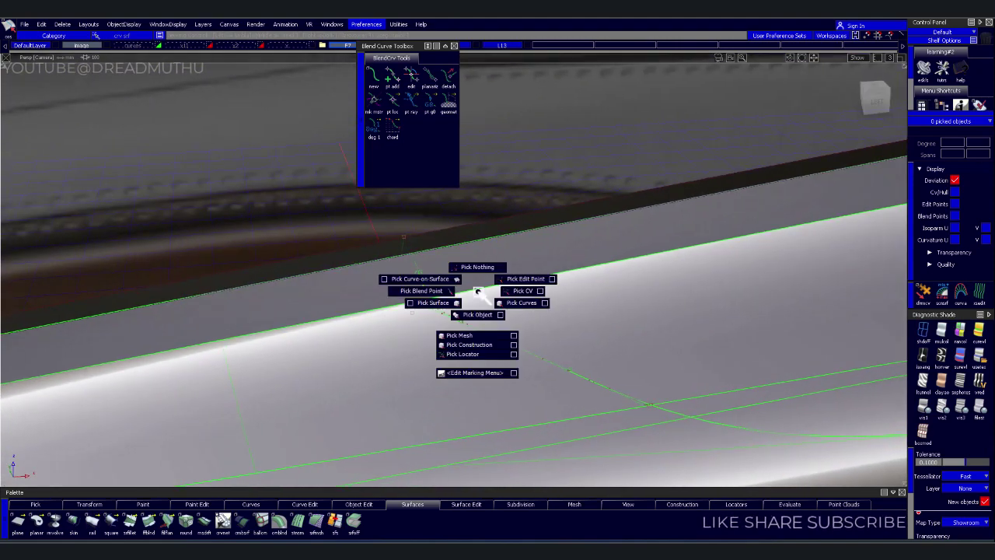
ctrl+shift+drag(451, 312, 381, 319)
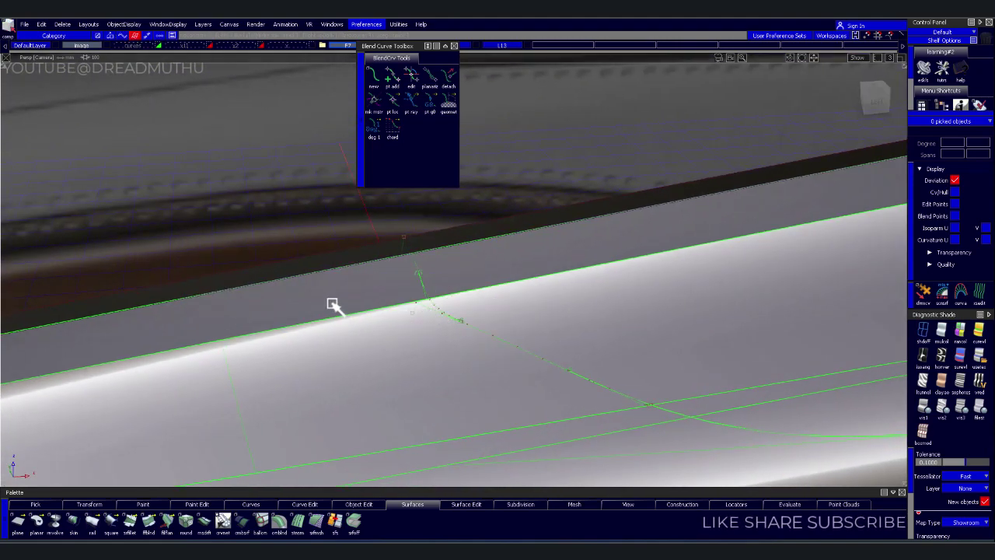
- Trim the two trim surfaces along the projected blend curve, keeping the marked regions
click(326, 334)
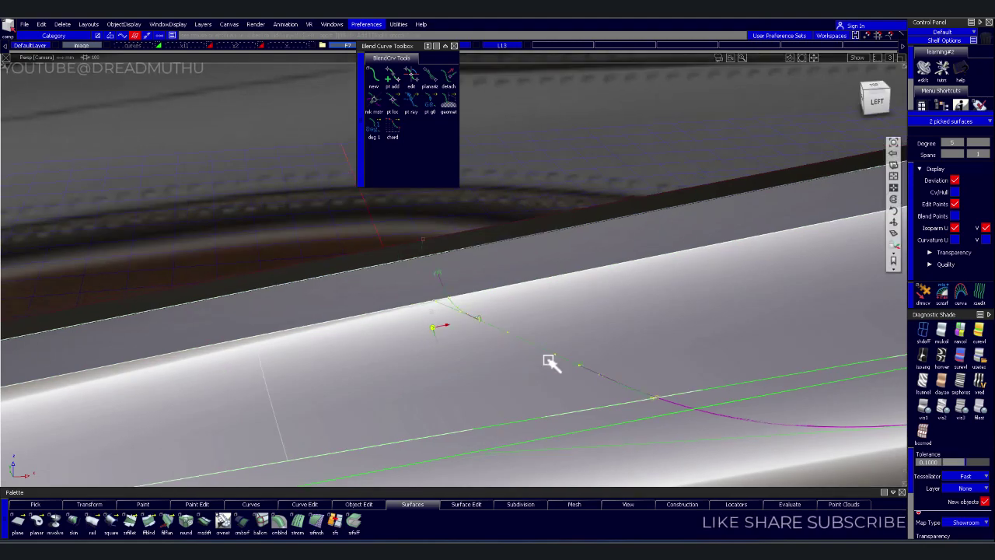
alt+shift+middle_drag(548, 362, 478, 351)
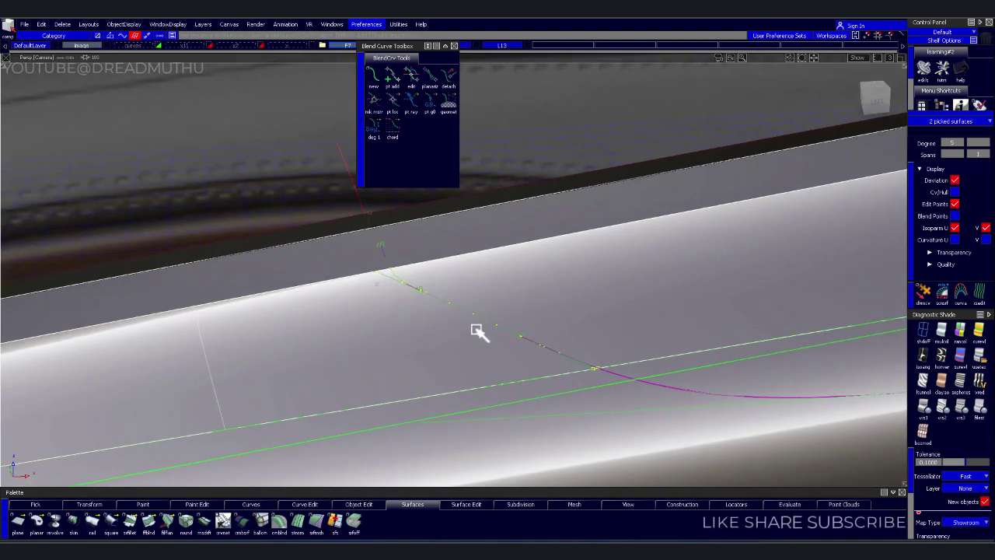
click(401, 316)
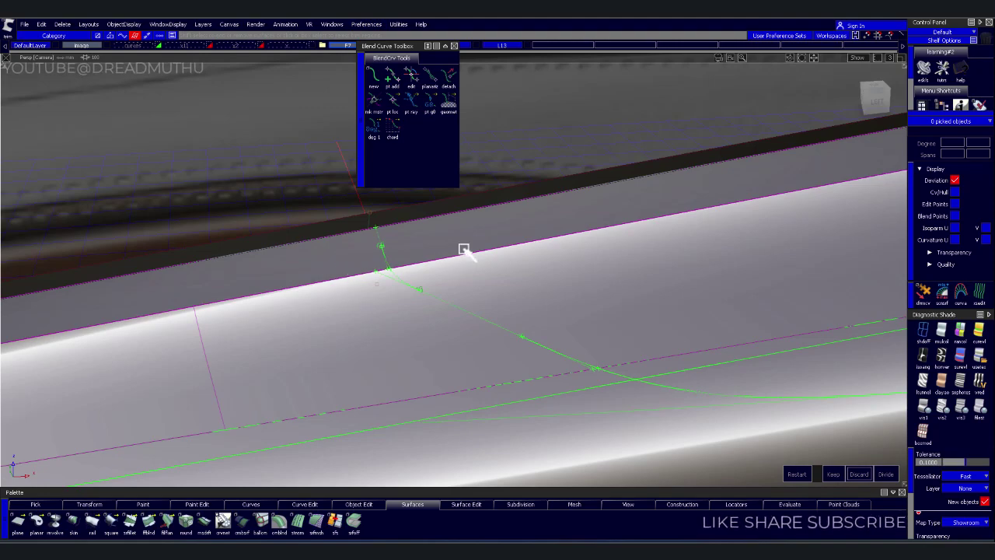
mouse_move(422, 268)
alt+shift+middle_down()
mouse_move(452, 302)
mouse_move(422, 329)
alt+shift+middle_up()
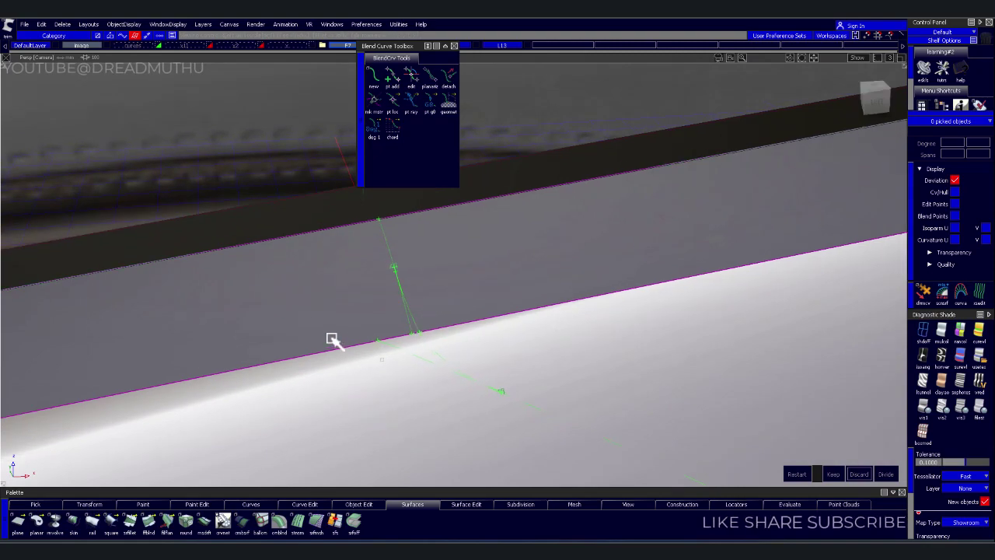
drag(328, 297, 307, 395)
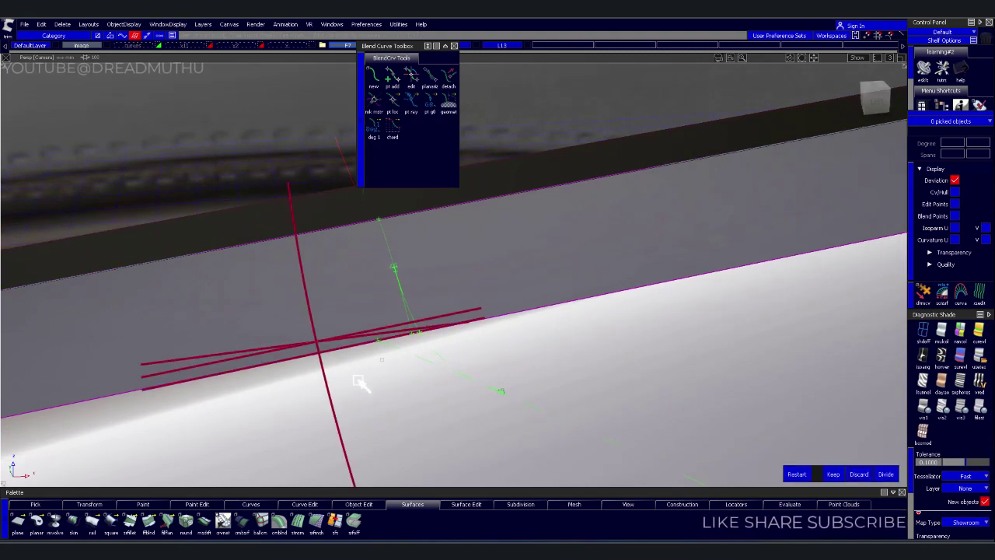
alt+shift+right_drag(433, 382, 480, 230)
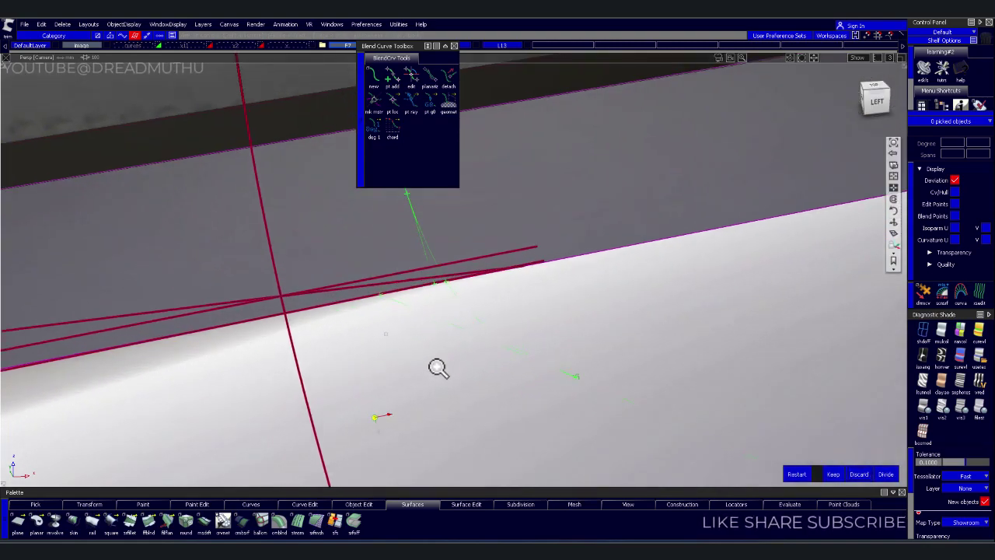
click(468, 196)
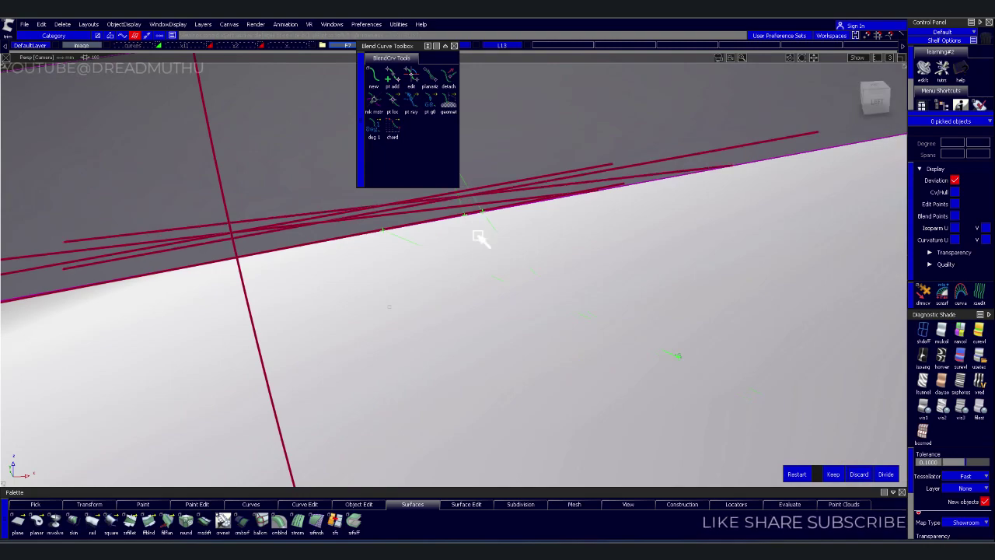
mouse_move(481, 259)
alt+shift+mouse_down()
mouse_move(567, 311)
mouse_move(533, 333)
mouse_move(615, 404)
mouse_move(511, 352)
alt+shift+mouse_up()
mouse_move(511, 351)
alt+shift+right_down()
mouse_move(453, 342)
mouse_move(639, 362)
mouse_move(435, 315)
mouse_move(358, 235)
mouse_move(378, 228)
mouse_move(437, 297)
alt+shift+right_up()
mouse_move(439, 297)
alt+shift+mouse_down()
mouse_move(583, 331)
mouse_move(677, 368)
alt+shift+mouse_up()
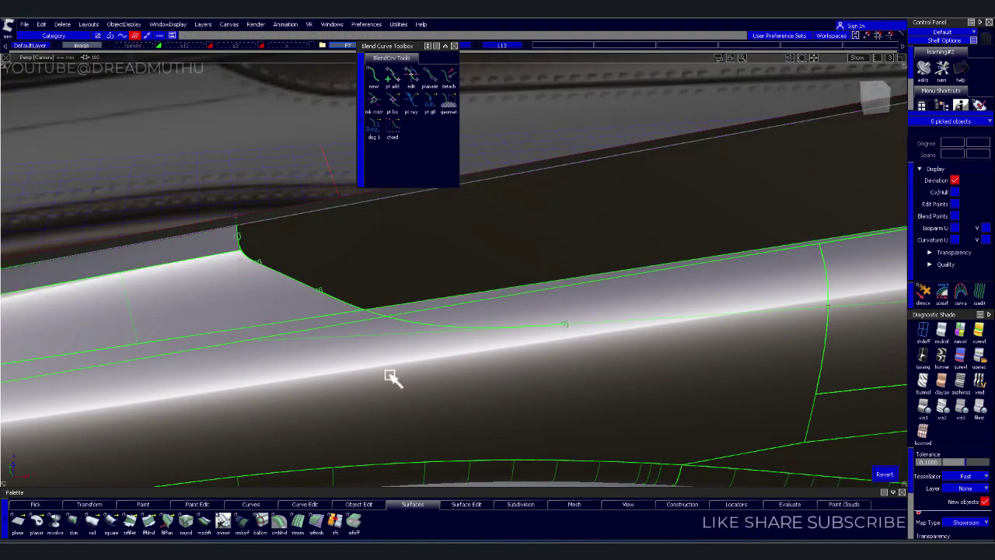
mouse_move(351, 347)
alt+shift+mouse_down()
mouse_move(306, 300)
mouse_move(258, 322)
mouse_move(307, 338)
mouse_move(432, 344)
mouse_move(446, 375)
mouse_move(455, 364)
alt+shift+mouse_up()
mouse_move(455, 365)
alt+shift+right_down()
mouse_move(446, 321)
mouse_move(434, 352)
alt+shift+right_up()
mouse_move(434, 352)
alt+shift+mouse_down()
mouse_move(479, 387)
mouse_move(477, 406)
alt+shift+mouse_up()
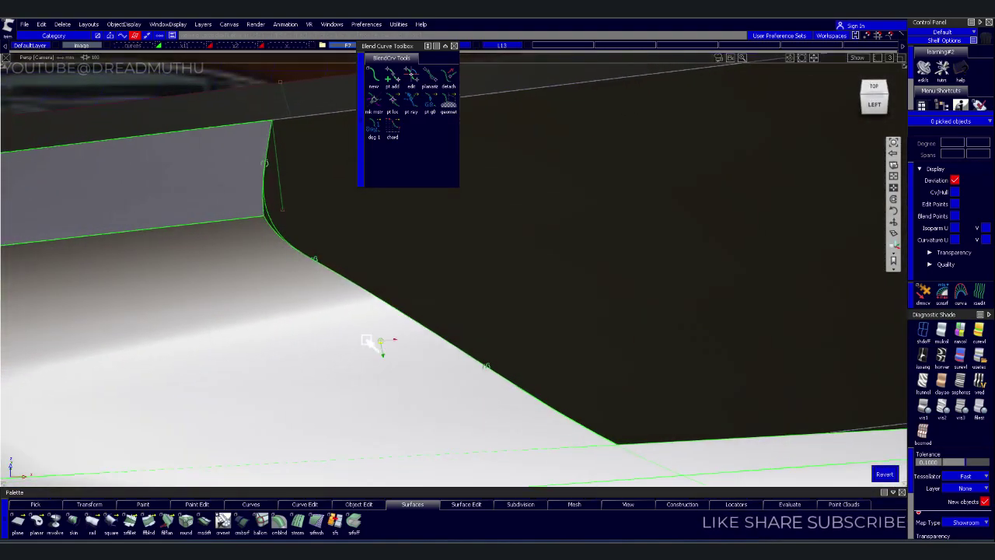
mouse_move(377, 345)
alt+shift+mouse_down()
mouse_move(386, 372)
mouse_move(397, 353)
mouse_move(417, 349)
mouse_move(417, 318)
mouse_move(372, 321)
alt+shift+mouse_up()
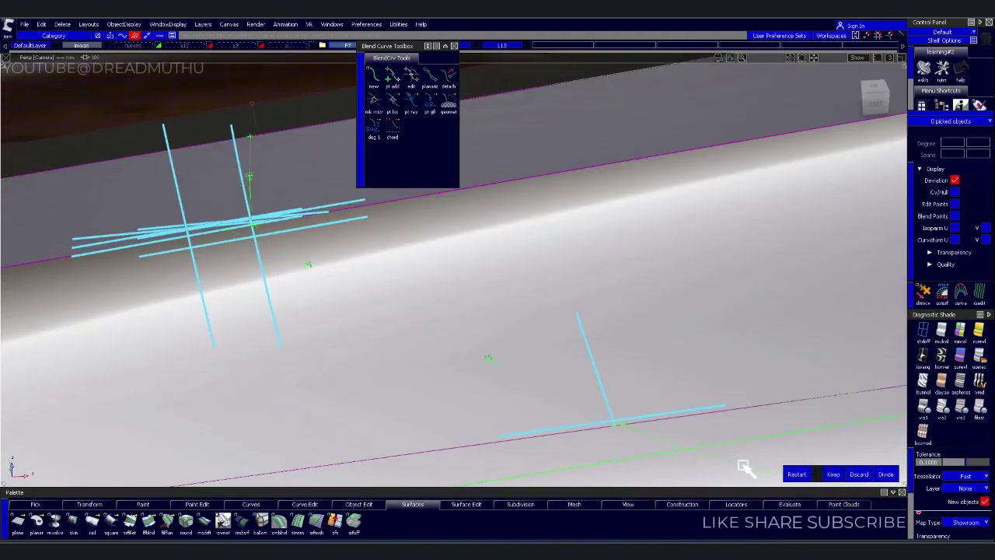
mouse_move(746, 468)
alt+shift+mouse_down()
mouse_move(608, 406)
mouse_move(518, 333)
mouse_move(557, 404)
mouse_move(662, 382)
alt+shift+mouse_up()
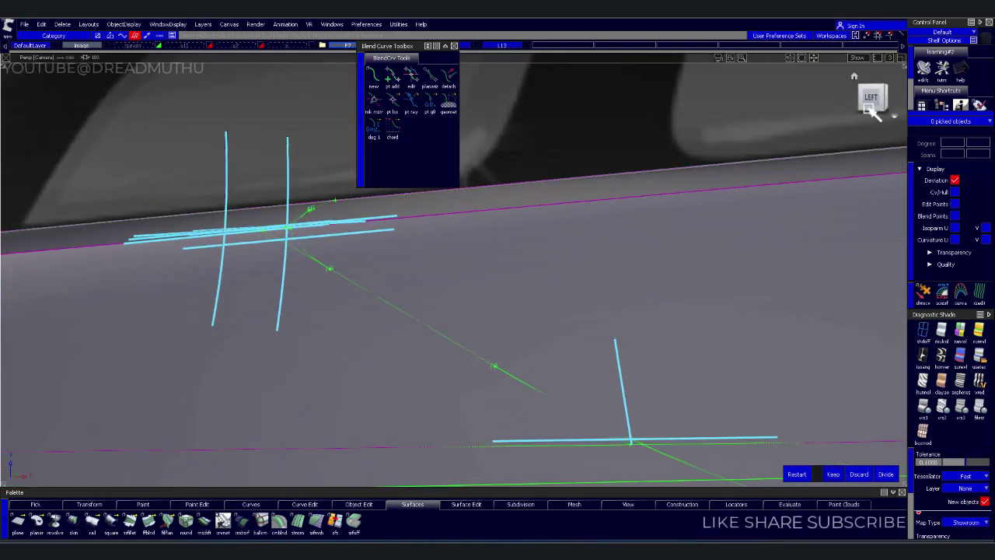
click(863, 113)
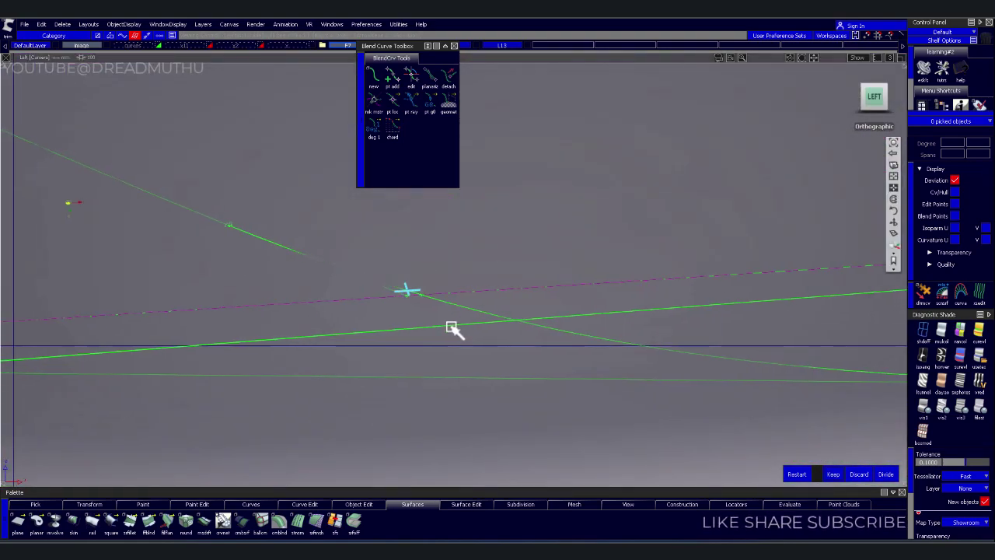
mouse_move(666, 347)
alt+shift+mouse_down()
mouse_move(407, 347)
mouse_move(435, 357)
mouse_move(447, 307)
alt+shift+mouse_up()
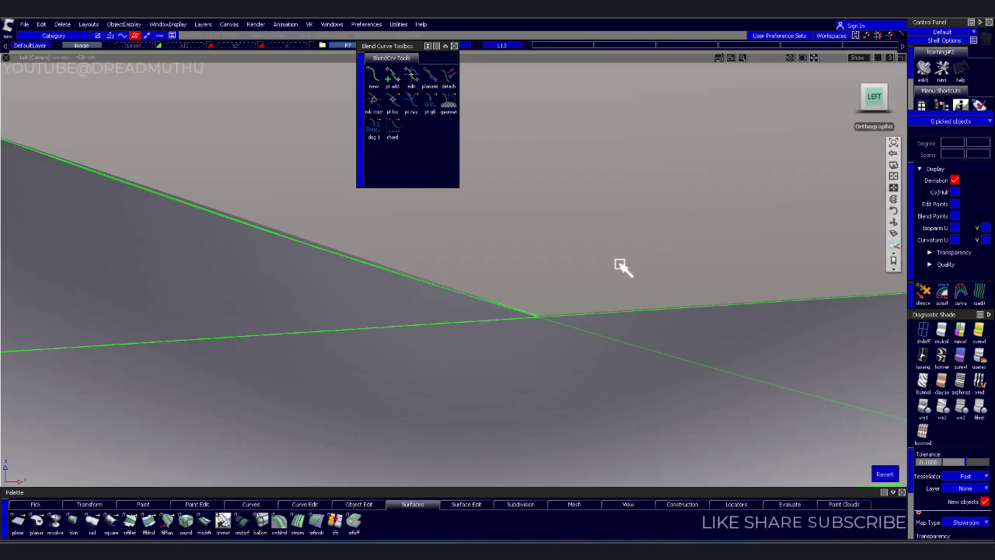
mouse_move(617, 266)
alt+shift+right_down()
mouse_move(517, 324)
mouse_move(518, 304)
mouse_move(486, 306)
mouse_move(591, 359)
mouse_move(599, 349)
mouse_move(476, 345)
alt+shift+right_up()
mouse_move(533, 307)
alt+shift+mouse_down()
mouse_move(424, 311)
mouse_move(567, 329)
mouse_move(407, 295)
mouse_move(438, 399)
mouse_move(516, 384)
alt+shift+mouse_up()
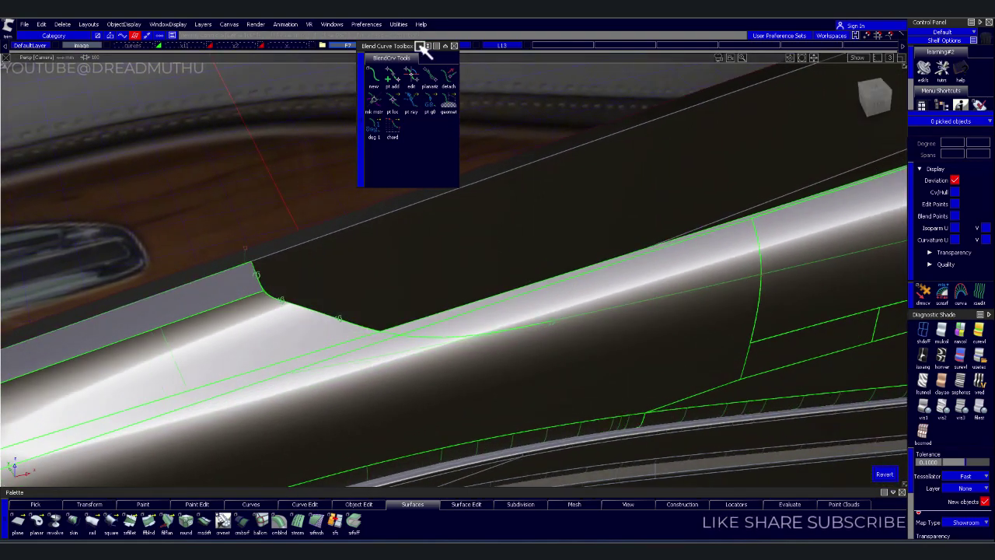
- Undo the last change and clear the selection from the layers bar
mouse_move(423, 48)
mouse_down()
mouse_move(197, 42)
mouse_move(123, 60)
mouse_up()
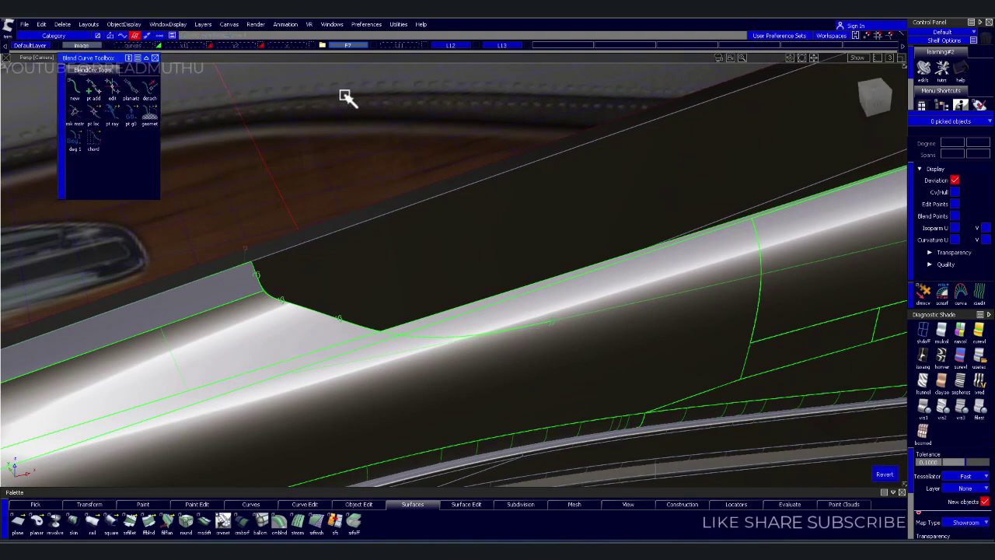
key(ctrl+z)
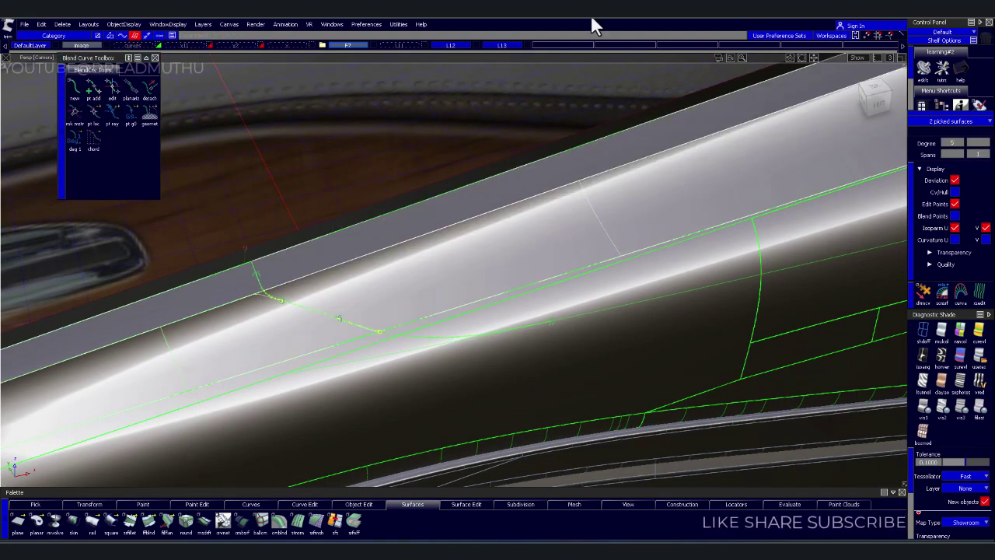
click(590, 21)
right_drag(501, 44, 498, 63)
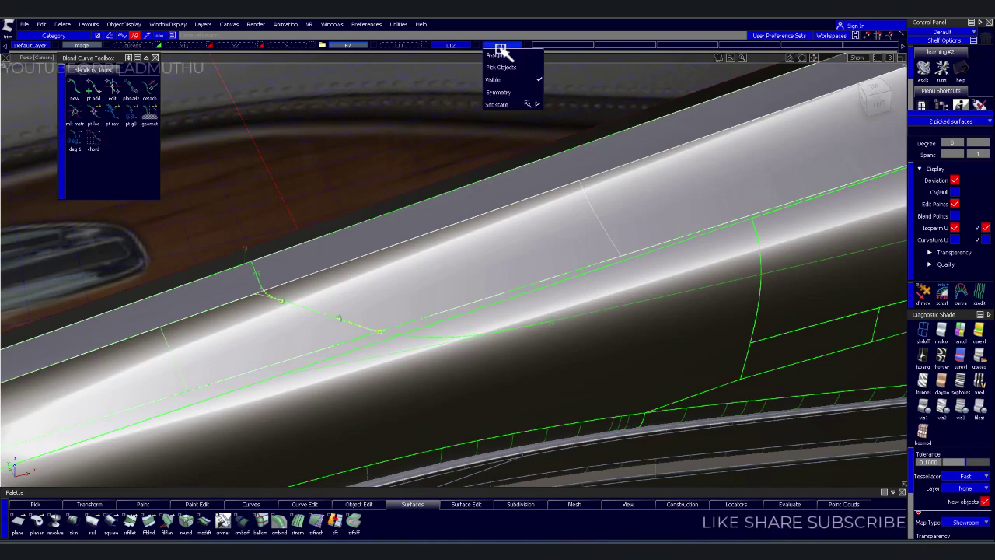
click(373, 45)
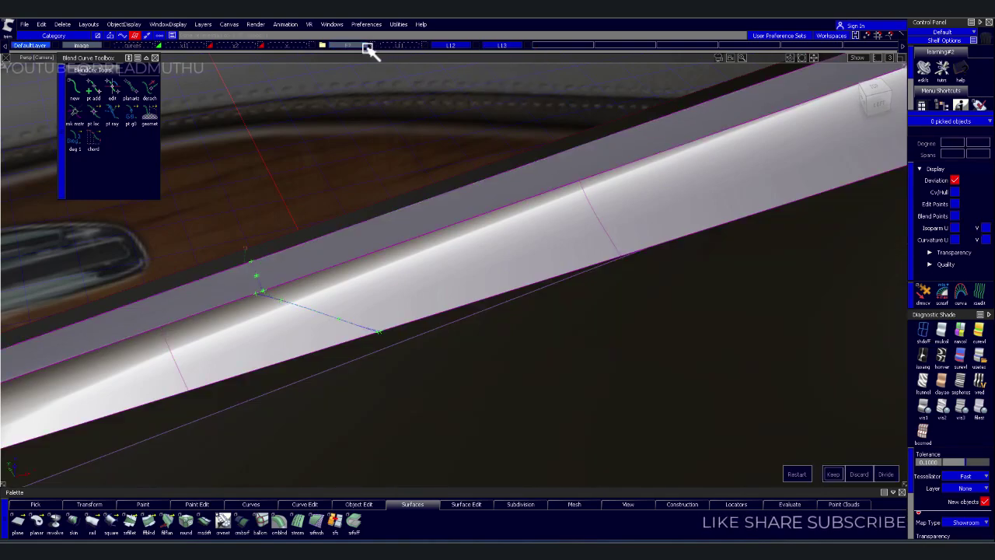
- Trim the white door trim strip, keeping the marked part for a curved end
alt+shift+drag(428, 236, 332, 254)
alt+shift+right_drag(331, 253, 325, 243)
alt+shift+drag(324, 243, 397, 228)
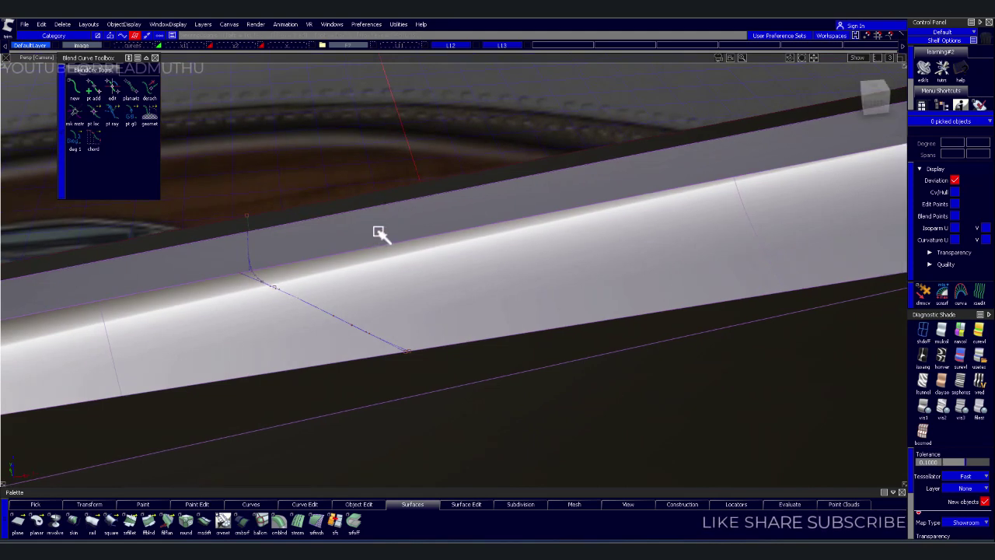
click(366, 249)
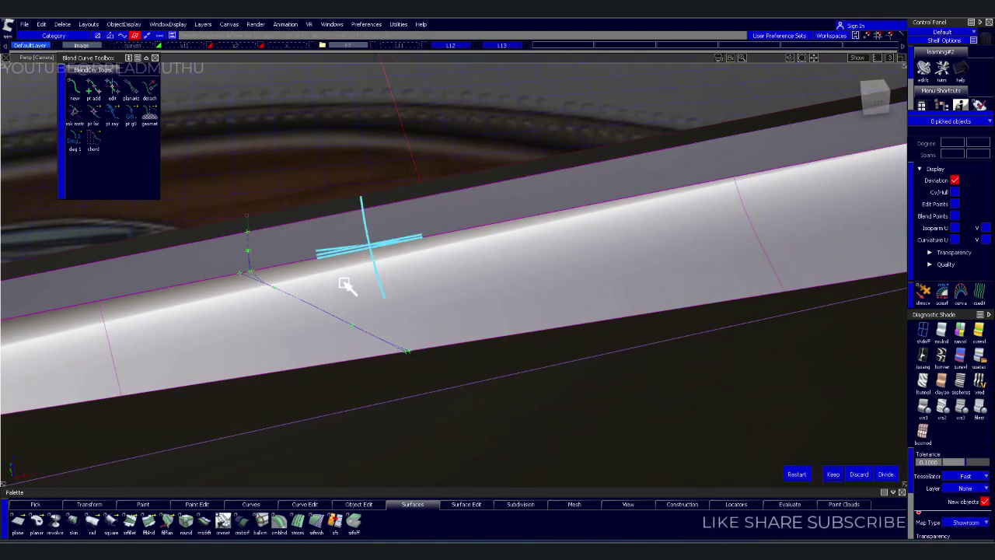
key(Return)
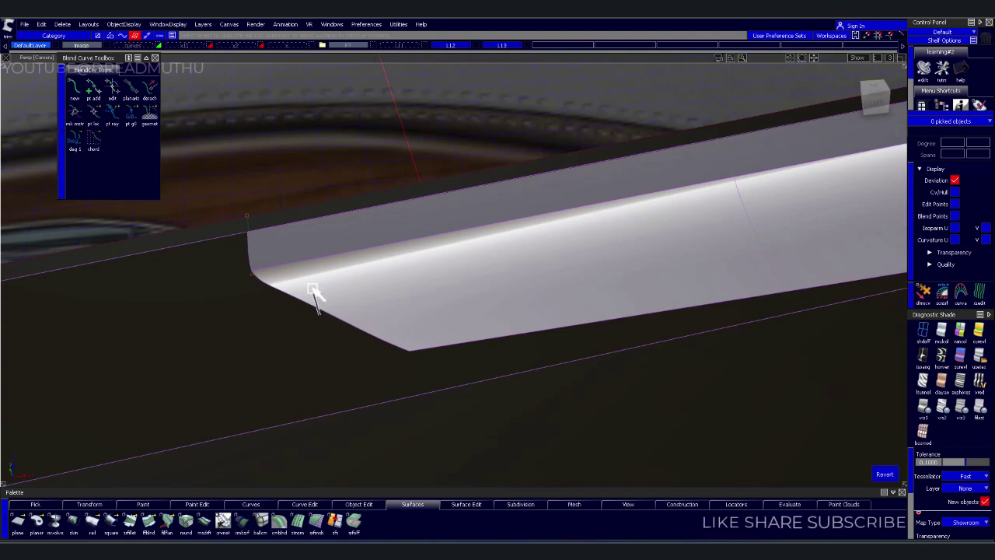
- Toggle layer L13 visibility off and on to check the trimmed strip
mouse_move(312, 290)
alt+shift+mouse_down()
mouse_move(441, 228)
mouse_move(497, 246)
mouse_move(473, 246)
mouse_move(427, 275)
mouse_move(371, 266)
mouse_move(414, 272)
alt+shift+mouse_up()
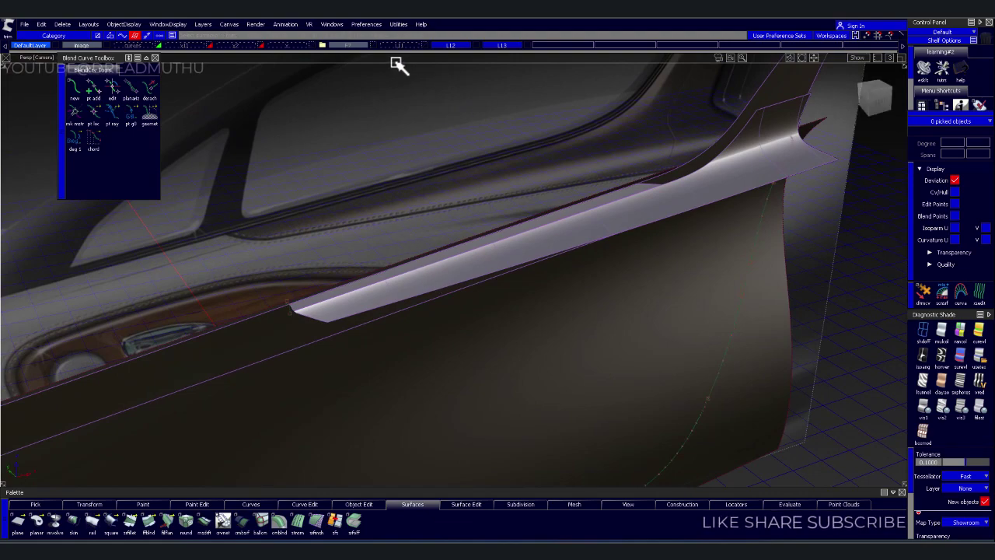
click(501, 45)
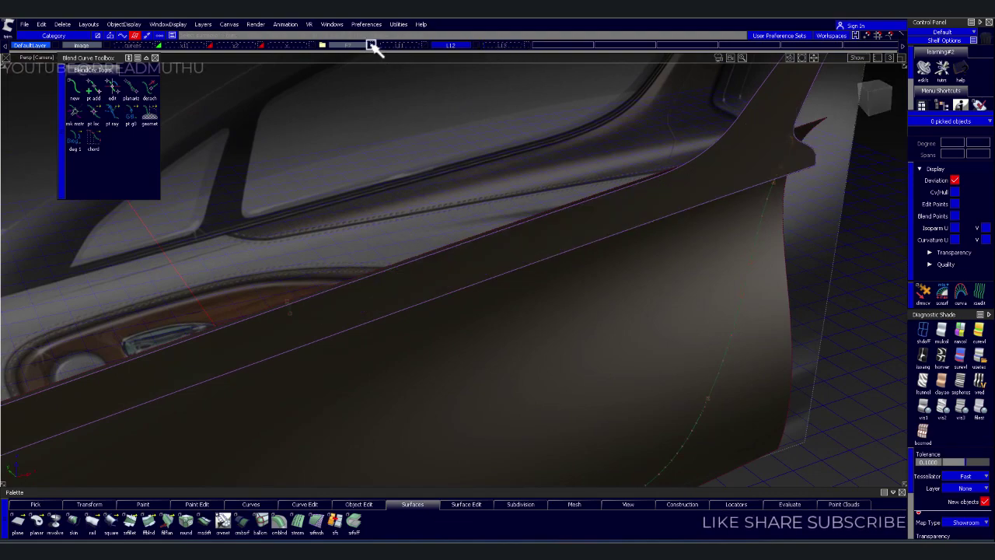
click(371, 45)
mouse_move(459, 254)
alt+shift+mouse_down()
mouse_move(440, 284)
mouse_move(412, 262)
mouse_move(395, 264)
alt+shift+mouse_up()
- Select all surfaces on the body3 layer and frame the door strip and wood trim
click(565, 134)
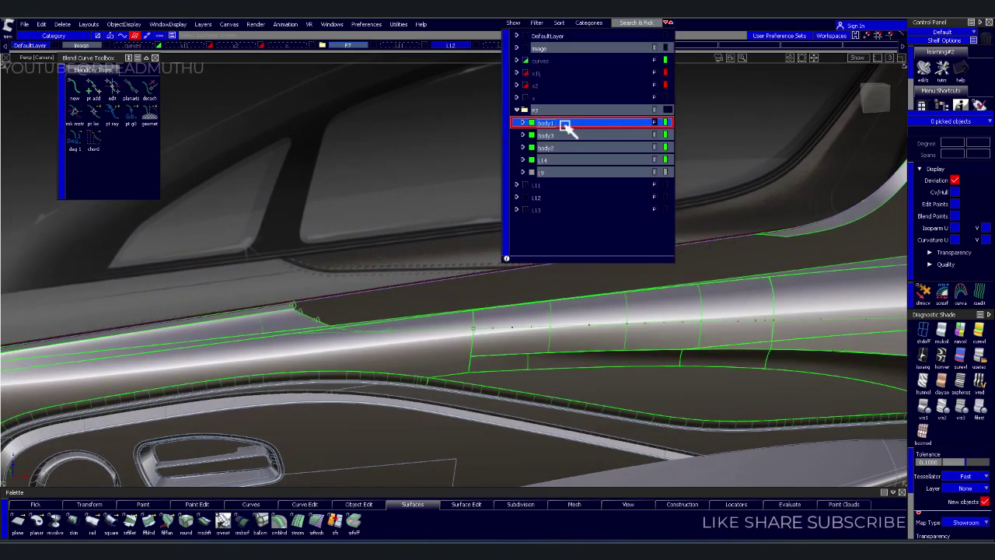
alt+shift+drag(472, 266, 444, 318)
mouse_move(498, 338)
alt+shift+middle_down()
mouse_move(366, 311)
mouse_move(379, 306)
alt+shift+middle_up()
alt+shift+drag(469, 313, 382, 329)
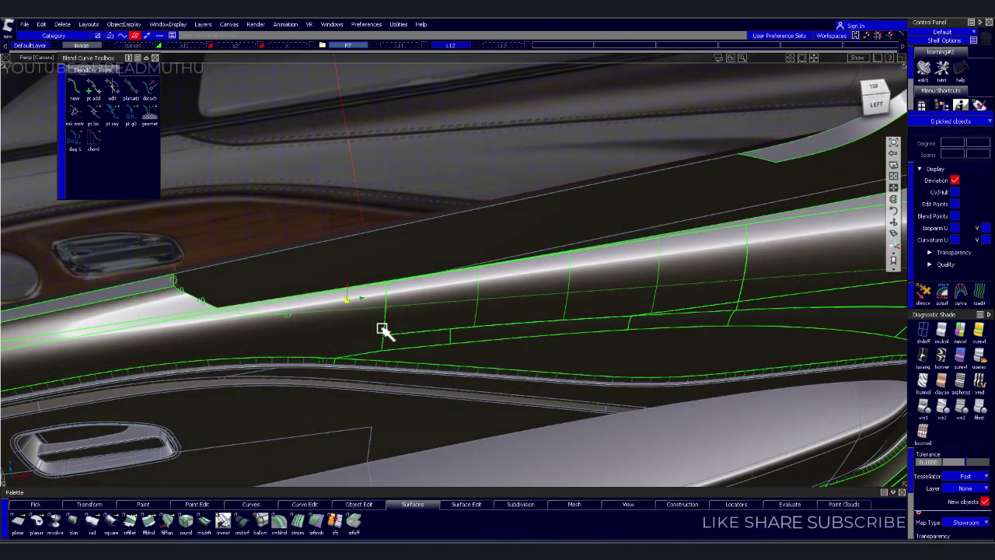
alt+shift+middle_drag(382, 329, 556, 286)
alt+shift+right_drag(556, 285, 520, 273)
alt+shift+drag(520, 273, 453, 238)
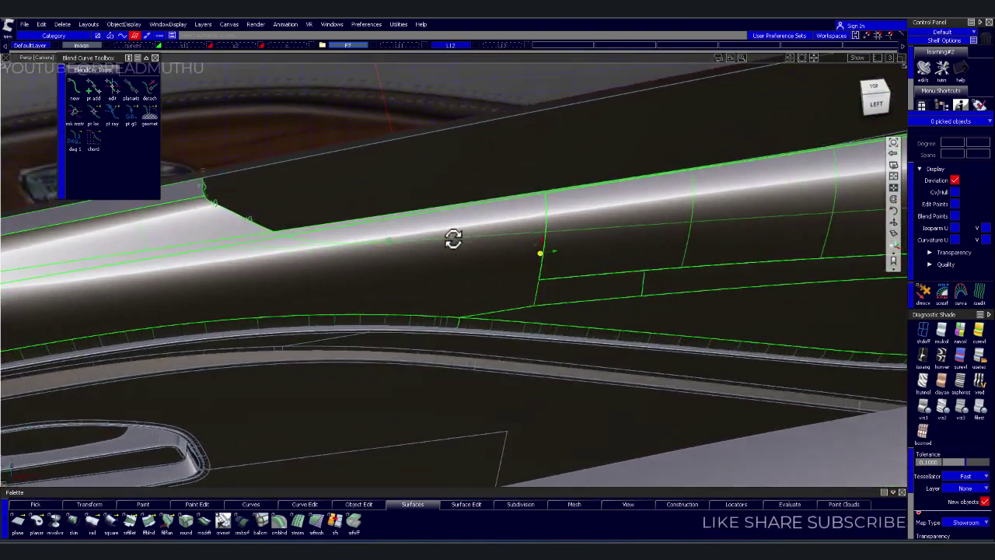
alt+shift+middle_drag(453, 237, 444, 207)
ctrl+shift+right_drag(461, 215, 412, 222)
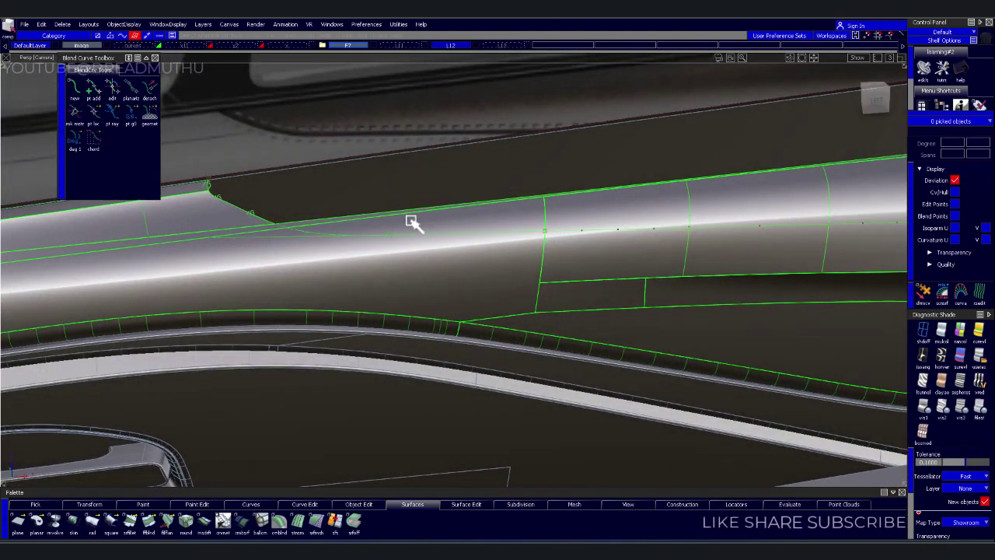
- Pick four surfaces along the strip edge, inspect them, then clear the selection
click(258, 230)
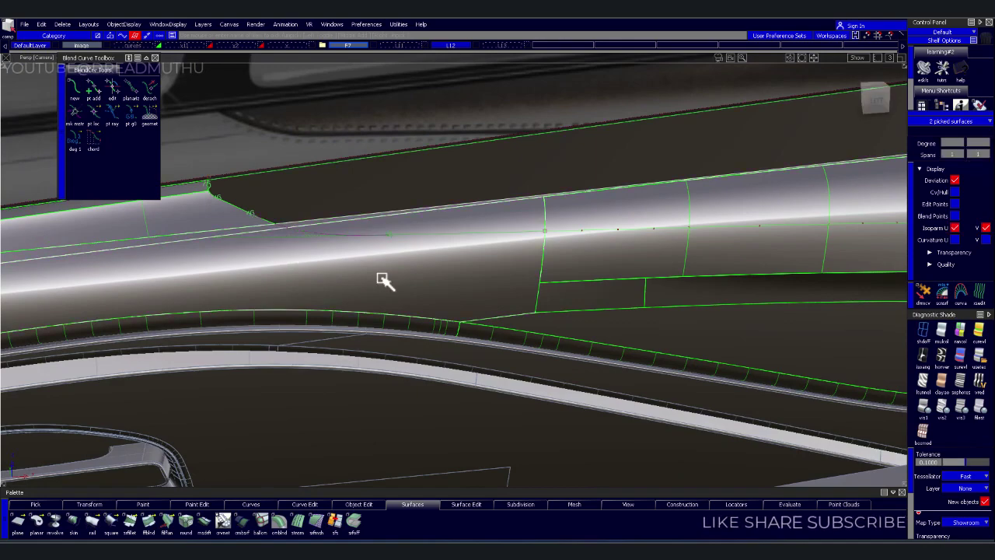
shift+click(588, 264)
alt+shift+drag(589, 264, 603, 266)
click(659, 268)
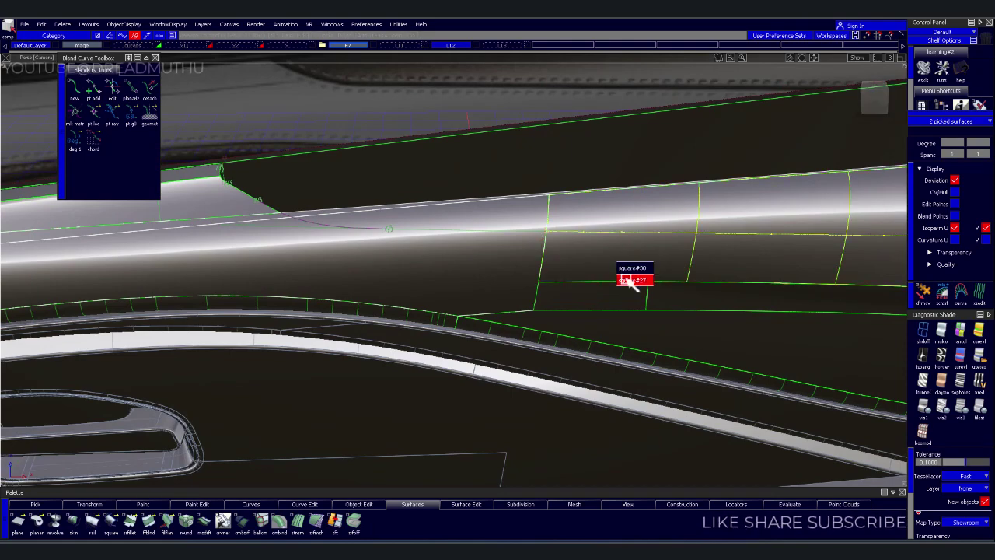
click(630, 280)
mouse_move(633, 284)
alt+shift+mouse_down()
mouse_move(679, 278)
mouse_move(576, 270)
mouse_move(268, 282)
mouse_move(518, 290)
alt+shift+mouse_up()
click(617, 271)
mouse_move(619, 275)
alt+shift+mouse_down()
mouse_move(659, 288)
mouse_move(526, 290)
alt+shift+mouse_up()
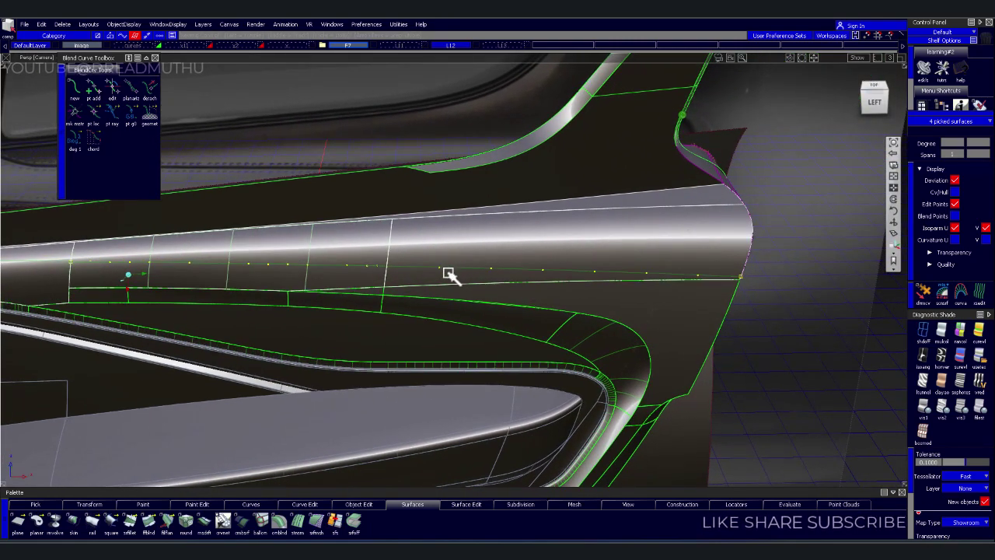
alt+shift+drag(448, 274, 668, 293)
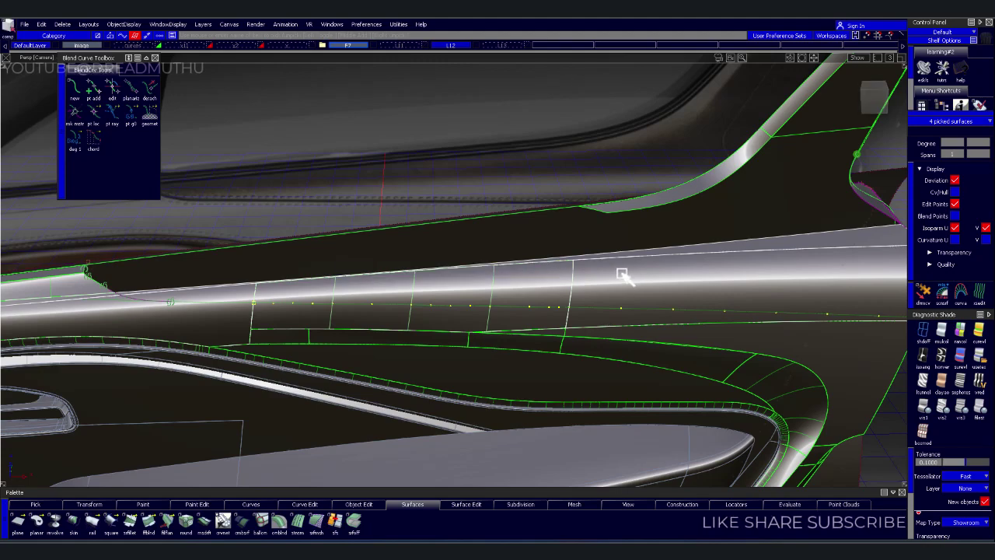
mouse_move(433, 309)
alt+shift+mouse_down()
mouse_move(355, 289)
mouse_move(664, 282)
alt+shift+mouse_up()
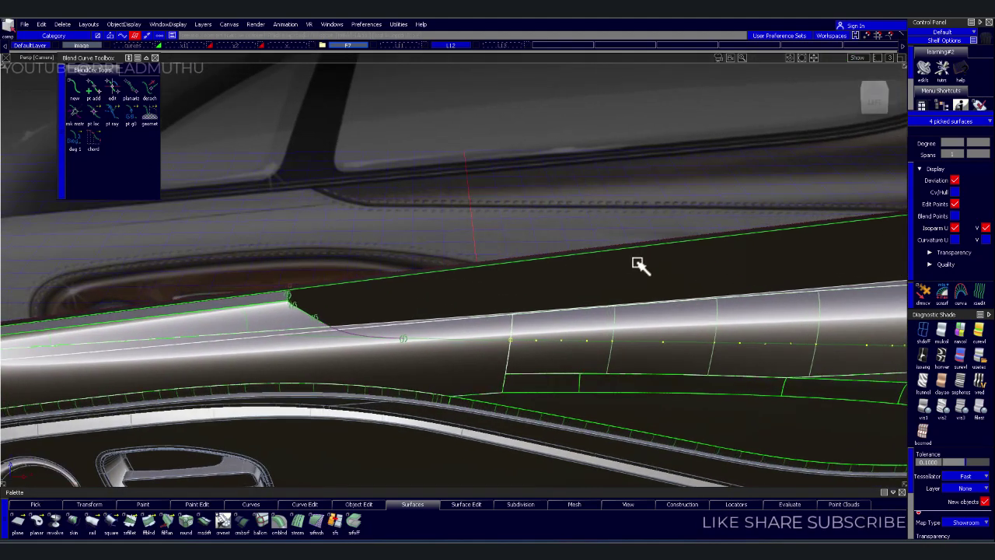
click(479, 296)
- Mark the door surface region to keep at the blend curve intersection
mouse_move(362, 344)
alt+shift+right_down()
mouse_move(349, 349)
mouse_move(540, 340)
mouse_move(399, 300)
alt+shift+right_up()
mouse_move(400, 300)
alt+shift+mouse_down()
mouse_move(827, 327)
mouse_move(586, 310)
alt+shift+mouse_up()
alt+shift+middle_drag(586, 311, 616, 318)
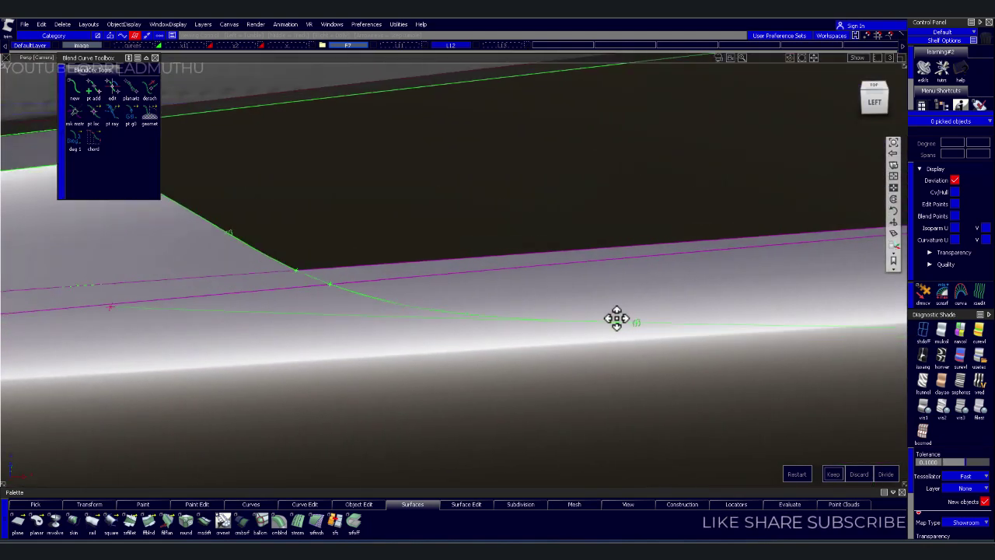
alt+shift+drag(616, 319, 474, 299)
click(400, 270)
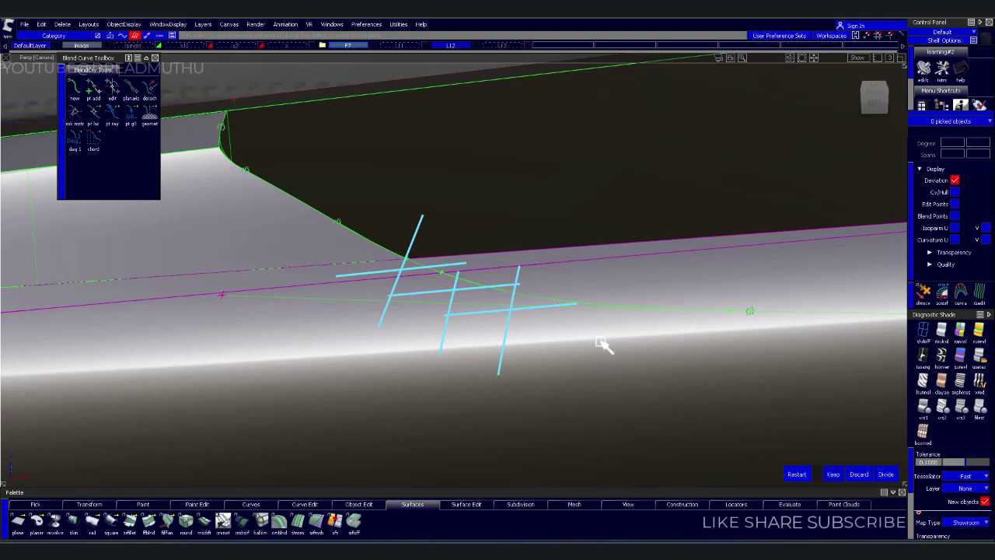
- Orbit along the door strip and fender to inspect the trimmed cut-out
alt+shift+drag(740, 355, 746, 378)
mouse_move(746, 378)
alt+shift+middle_down()
mouse_move(567, 355)
mouse_move(571, 295)
alt+shift+middle_up()
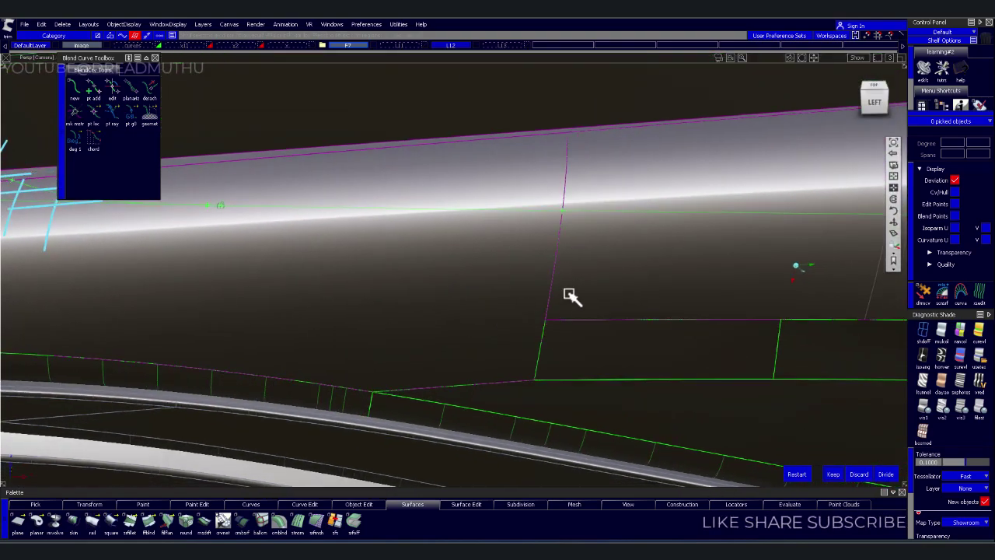
alt+shift+drag(722, 282, 744, 300)
alt+shift+middle_drag(744, 300, 541, 283)
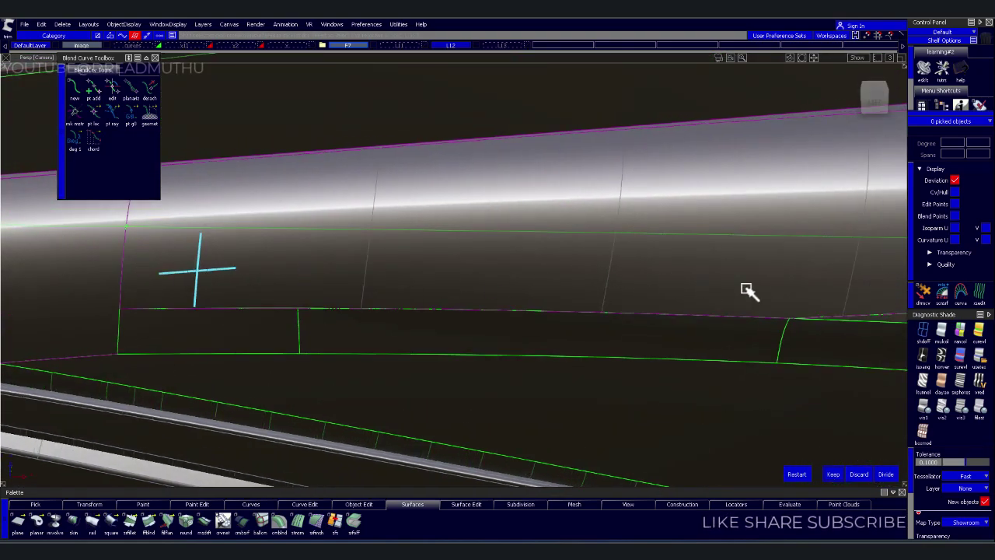
mouse_move(747, 291)
alt+shift+mouse_down()
mouse_move(777, 311)
mouse_move(505, 271)
alt+shift+mouse_up()
alt+shift+middle_drag(582, 267, 586, 291)
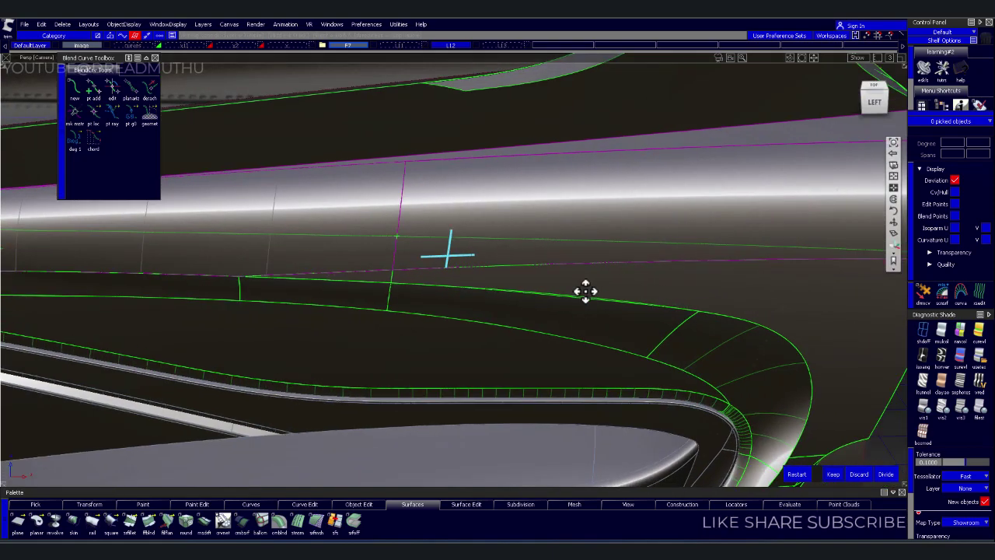
mouse_move(585, 292)
alt+shift+mouse_down()
mouse_move(509, 289)
mouse_move(555, 297)
alt+shift+mouse_up()
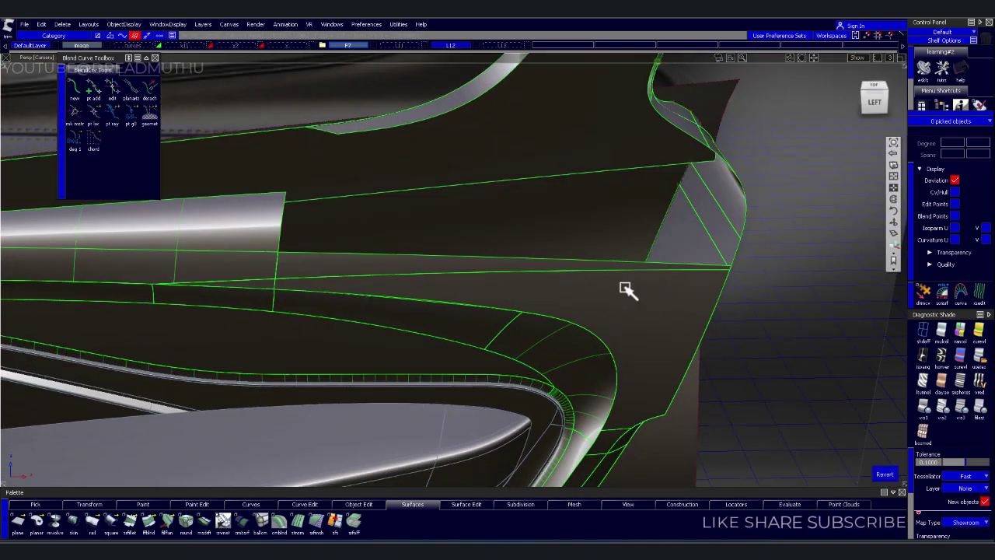
mouse_move(628, 288)
alt+shift+mouse_down()
mouse_move(457, 257)
mouse_move(627, 269)
alt+shift+mouse_up()
alt+shift+right_drag(626, 269, 562, 271)
mouse_move(562, 271)
alt+shift+mouse_down()
mouse_move(487, 256)
mouse_move(480, 280)
mouse_move(582, 281)
alt+shift+mouse_up()
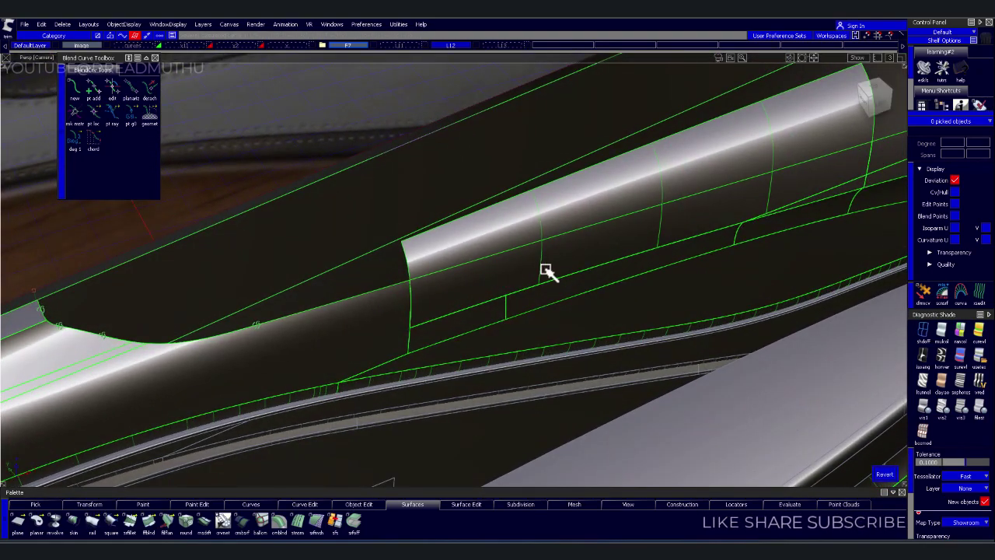
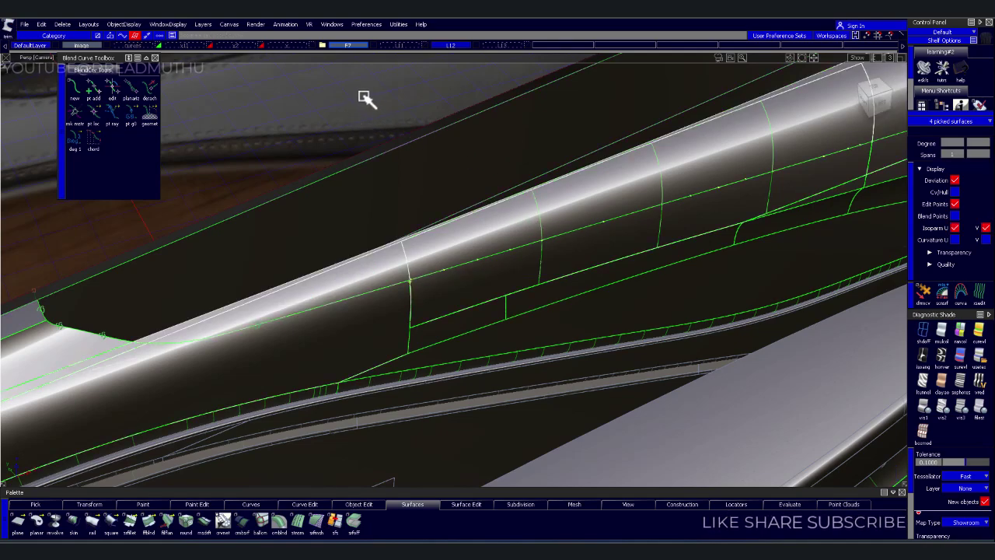
- Assign the four picked sill strip surfaces to layer L13 and show that layer
right_click(503, 48)
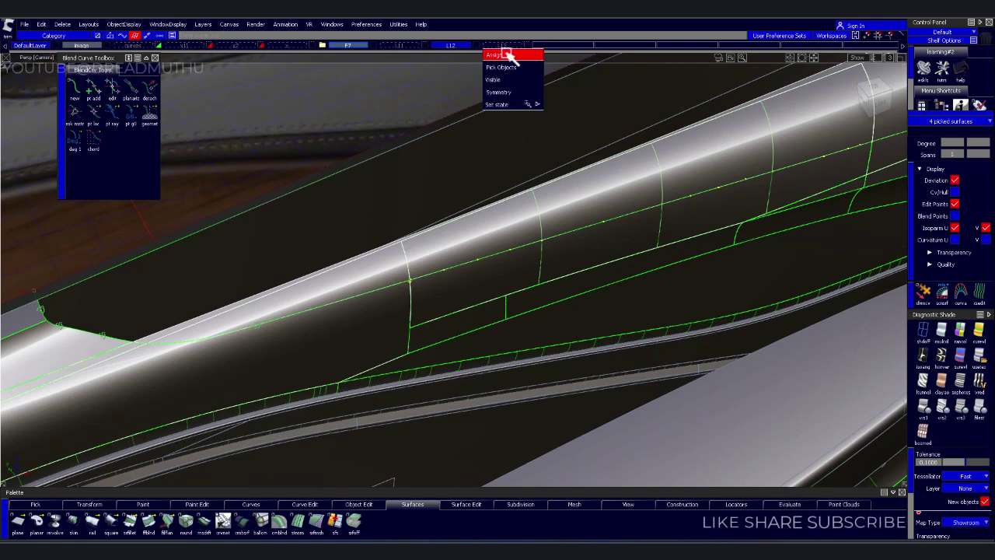
click(505, 53)
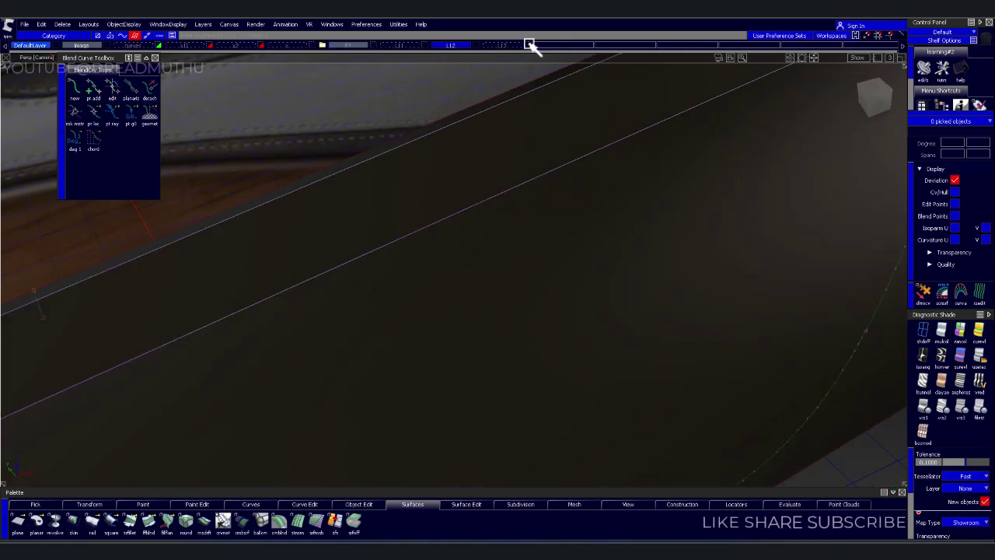
click(527, 46)
- Pick the long edge curve on the sill and mark a position along it
alt+shift+drag(533, 233, 464, 266)
mouse_move(465, 266)
alt+shift+right_down()
mouse_move(446, 275)
mouse_move(487, 260)
alt+shift+right_up()
alt+shift+middle_drag(487, 260, 371, 236)
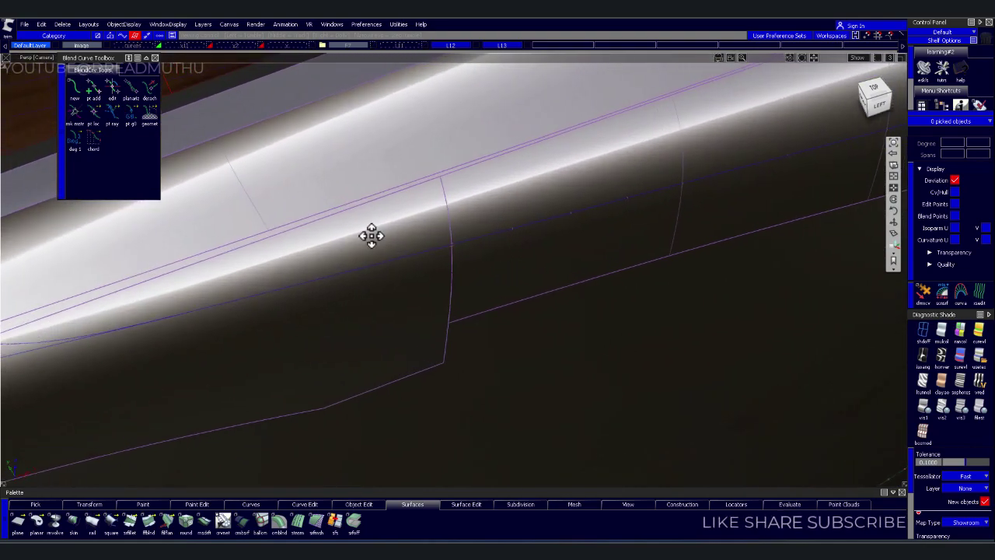
alt+shift+right_drag(371, 235, 546, 254)
mouse_move(545, 253)
alt+shift+mouse_down()
mouse_move(642, 231)
mouse_move(550, 215)
alt+shift+mouse_up()
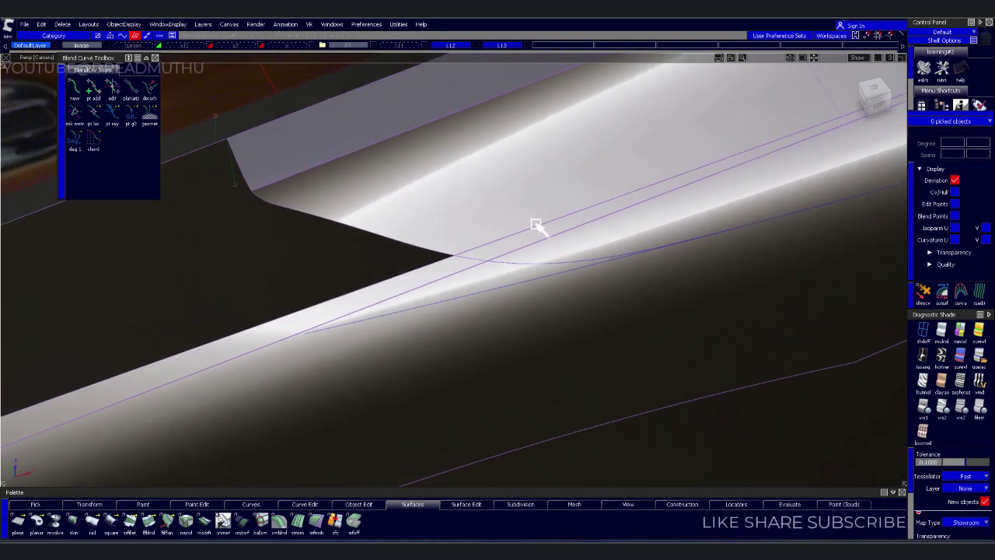
click(501, 249)
click(531, 247)
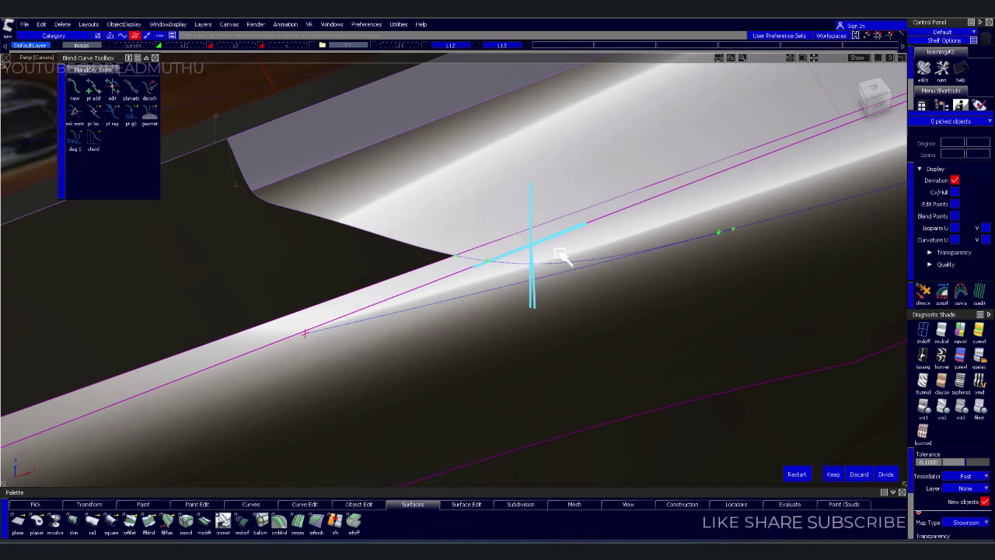
- Pick the strip's boundary curves and inspect the sill panel from the end
alt+shift+drag(606, 261, 604, 262)
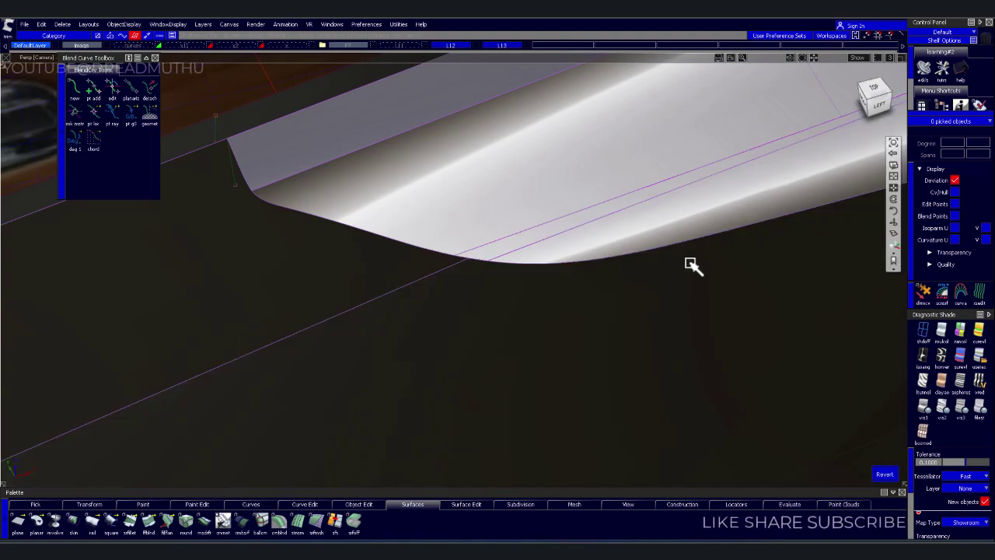
mouse_move(692, 267)
alt+shift+mouse_down()
mouse_move(746, 278)
mouse_move(477, 223)
alt+shift+mouse_up()
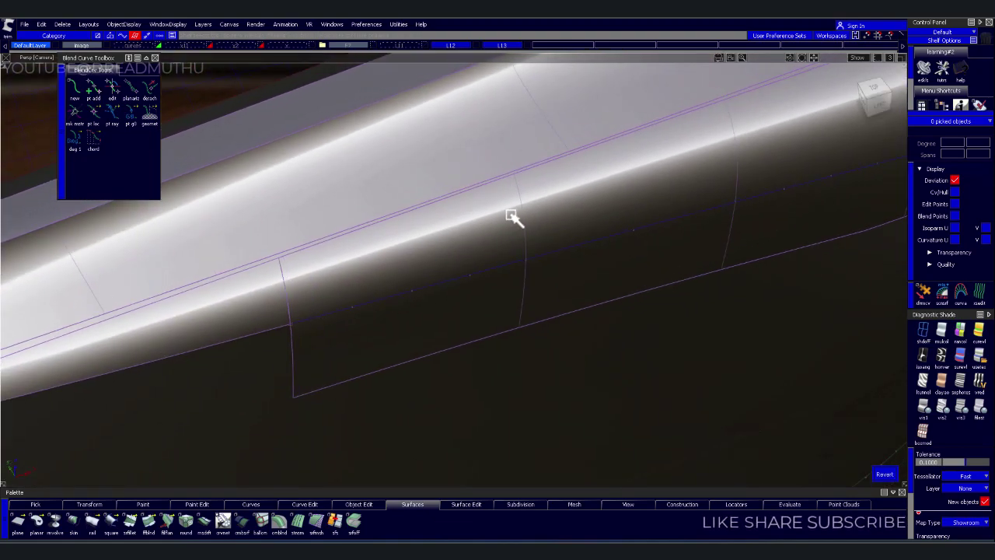
click(502, 222)
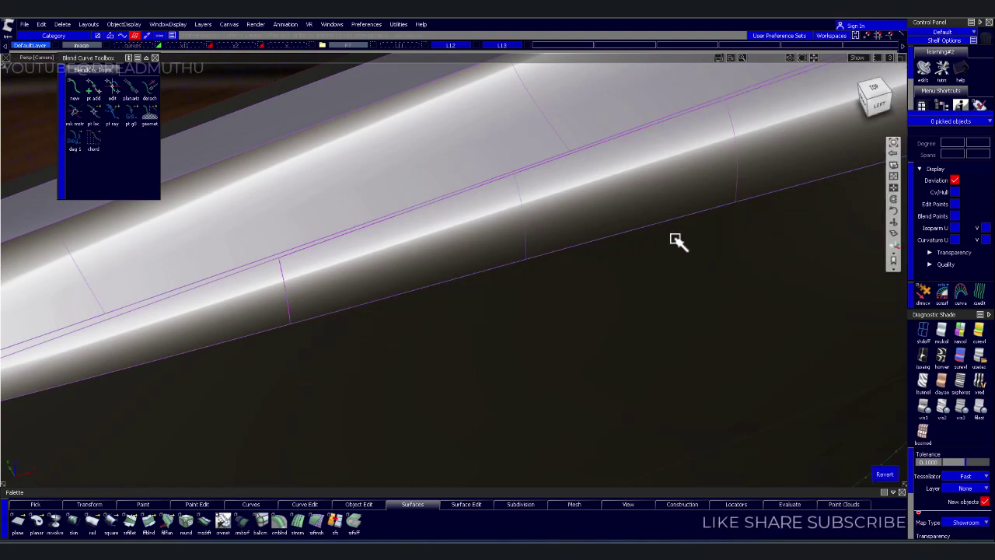
mouse_move(677, 240)
alt+shift+mouse_down()
mouse_move(708, 247)
mouse_move(584, 195)
alt+shift+mouse_up()
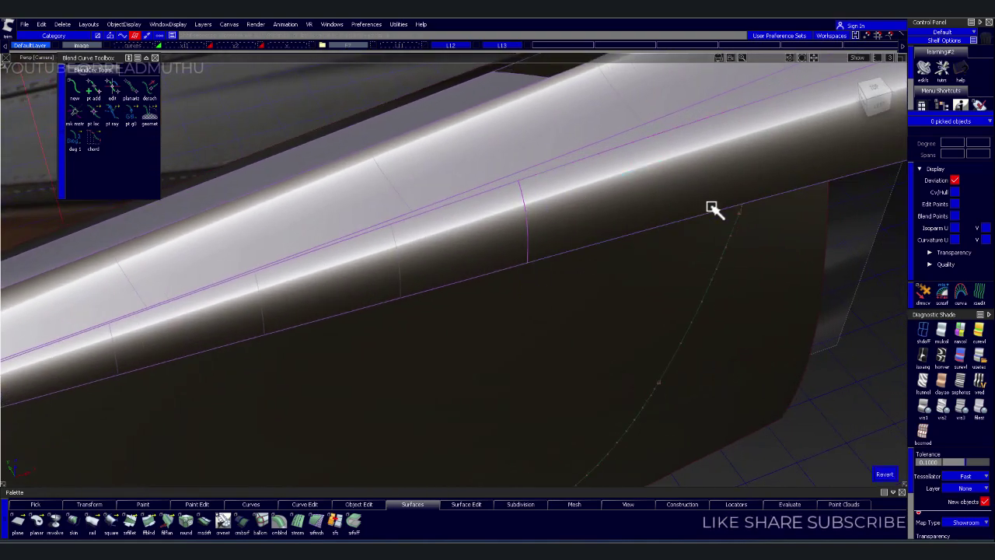
alt+shift+right_drag(715, 207, 762, 231)
alt+shift+drag(715, 262, 740, 291)
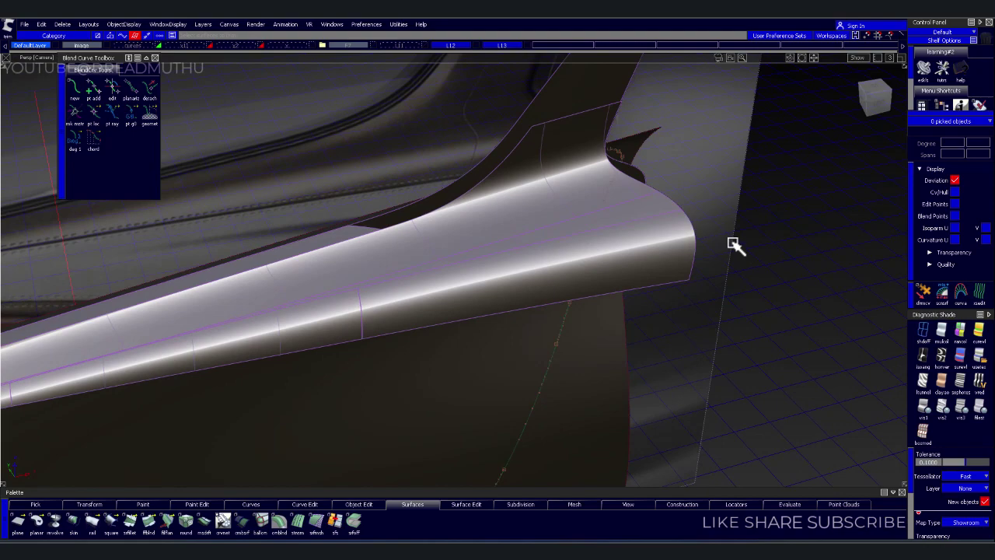
- Show the lower body surfaces and hide the bright sill layer L13
click(376, 46)
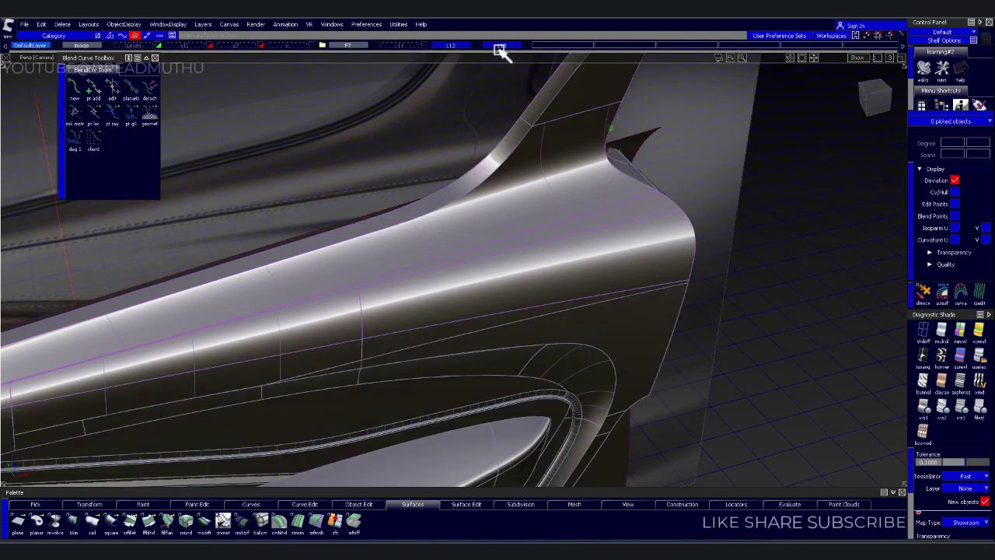
click(526, 46)
alt+shift+drag(693, 168, 797, 160)
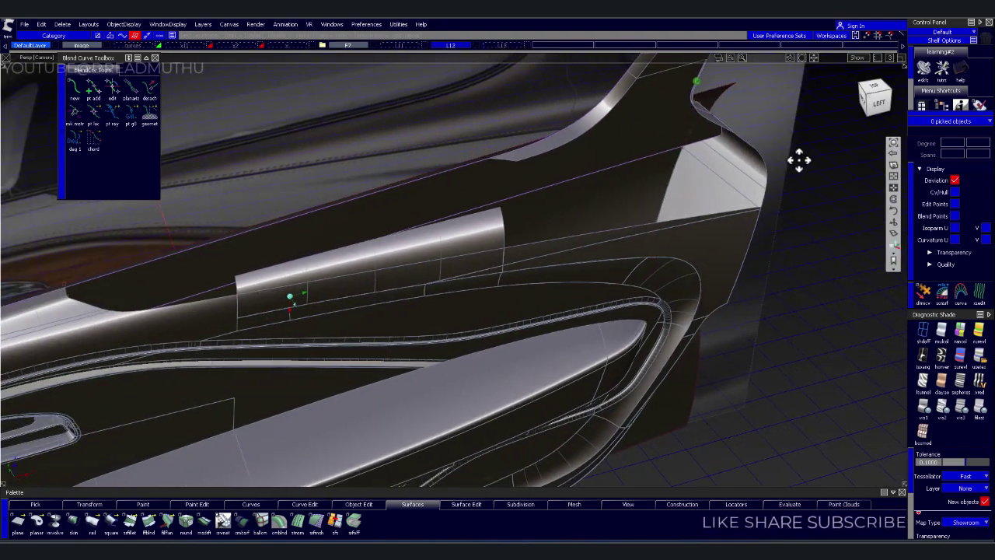
- Pick surfaces body1 through L9 from the object list, then hide upper strip surface square#30
click(406, 40)
drag(565, 127, 552, 171)
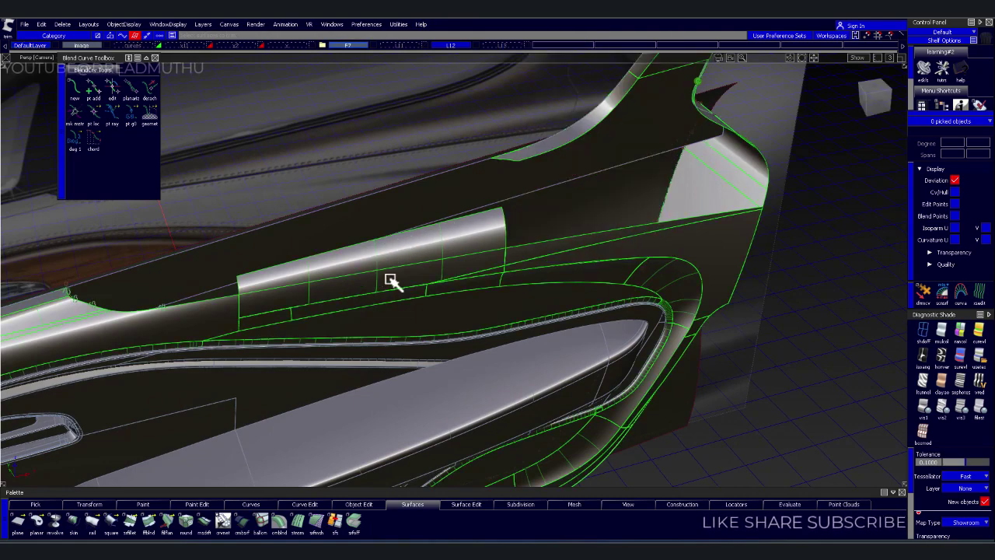
mouse_move(381, 319)
alt+shift+right_down()
mouse_move(381, 289)
mouse_move(433, 274)
alt+shift+right_up()
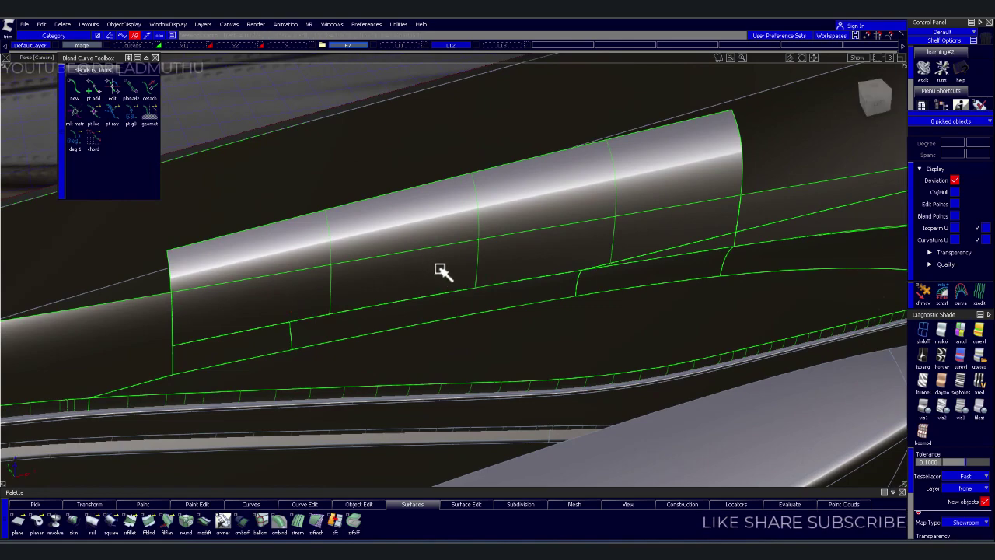
click(464, 218)
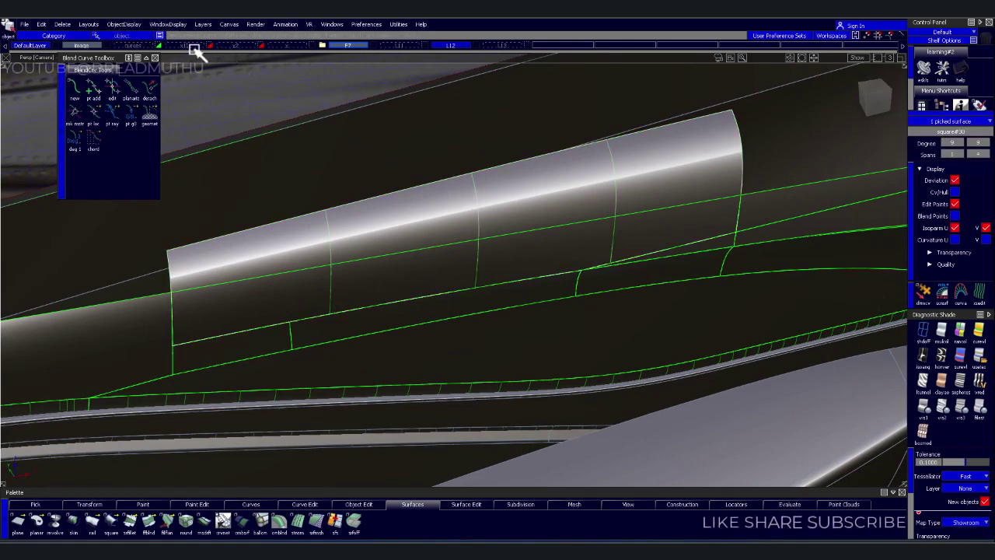
click(286, 47)
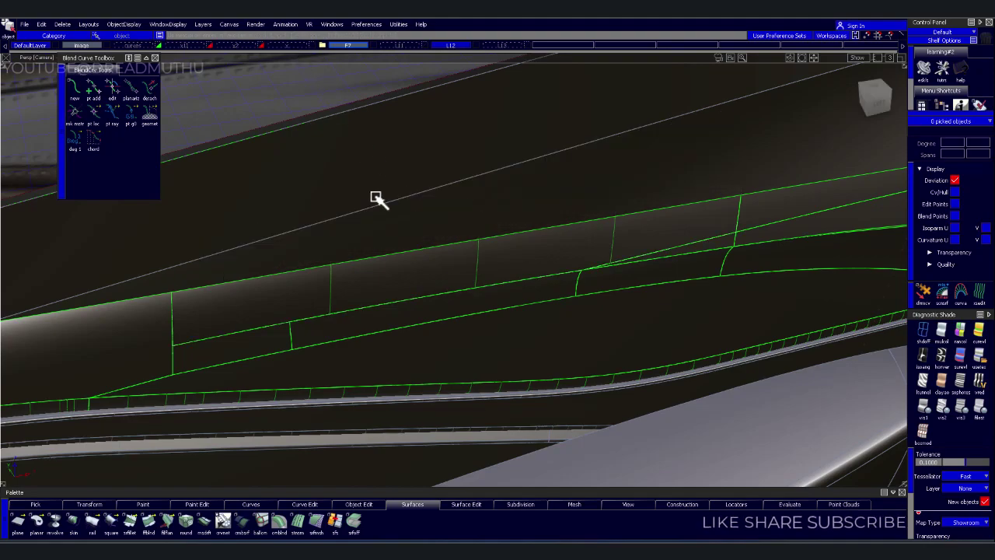
- Assign the two curves along the strip's edge to another layer
mouse_move(495, 129)
alt+shift+mouse_down()
mouse_move(482, 285)
mouse_move(417, 158)
mouse_move(289, 198)
mouse_move(571, 238)
mouse_move(330, 235)
alt+shift+mouse_up()
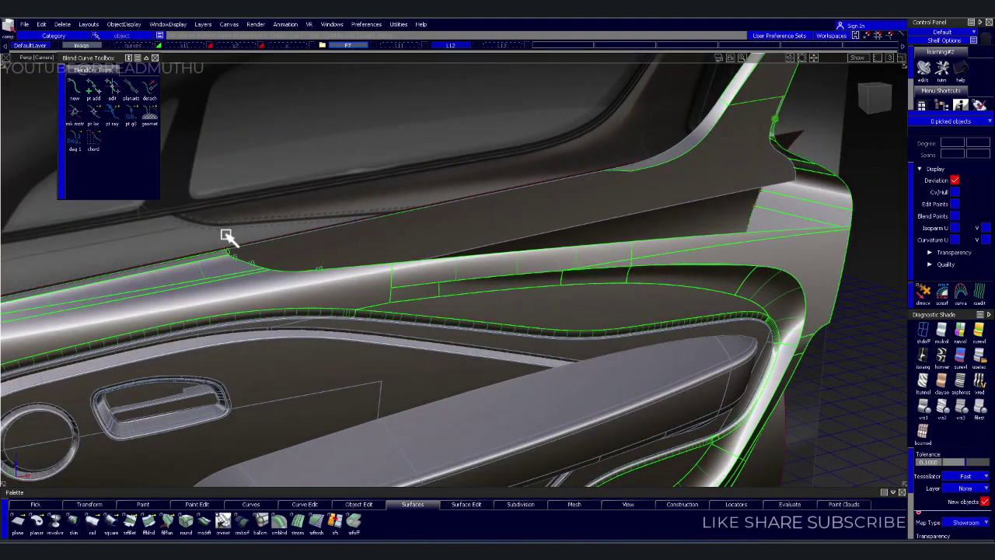
drag(364, 302, 363, 301)
click(285, 45)
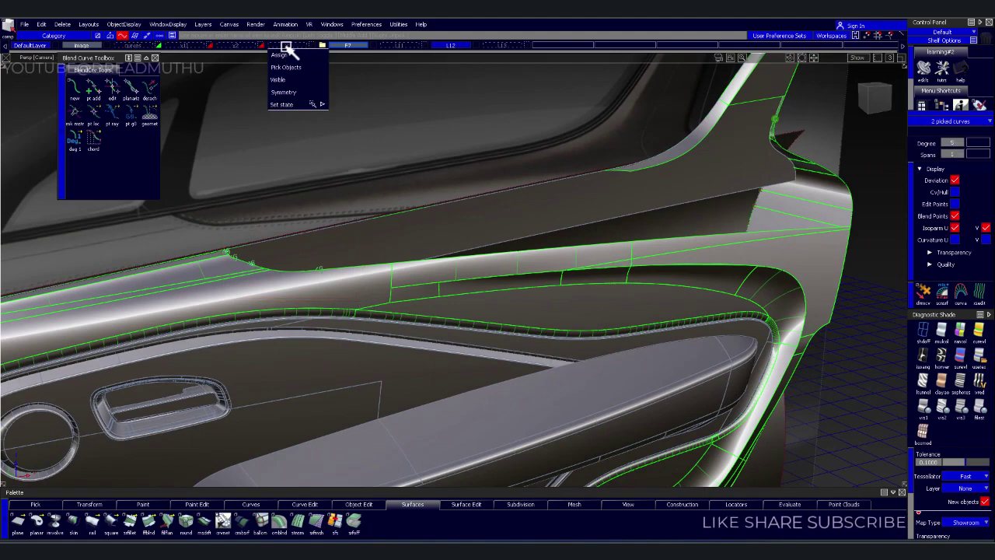
click(295, 78)
- Switch to the Left view and zoom in on the door pillar corner
alt+shift+drag(466, 178, 460, 226)
mouse_move(459, 226)
alt+shift+right_down()
mouse_move(422, 199)
mouse_move(420, 222)
alt+shift+right_up()
click(874, 100)
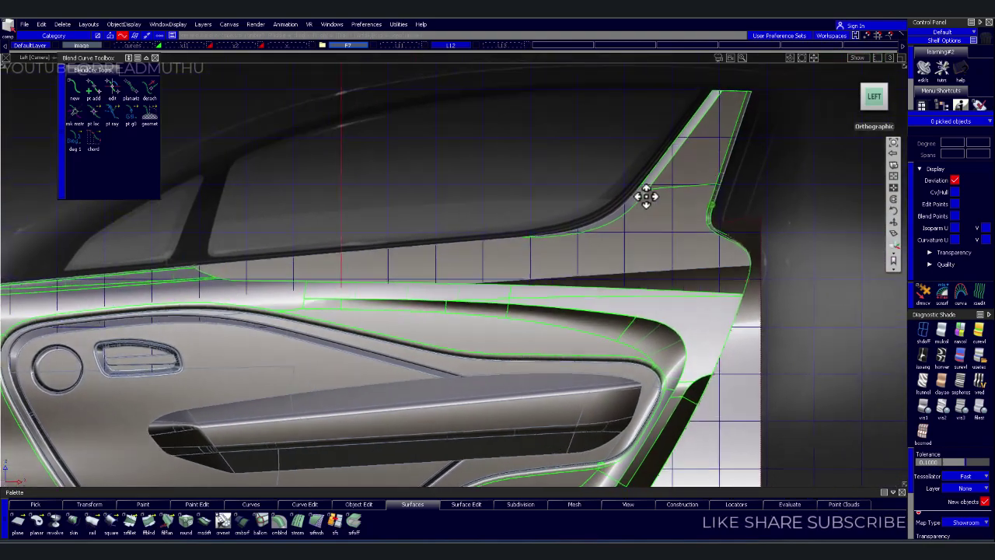
mouse_move(645, 196)
alt+shift+mouse_down()
mouse_move(628, 150)
mouse_move(420, 200)
mouse_move(395, 151)
mouse_move(453, 173)
mouse_move(331, 148)
mouse_move(490, 155)
mouse_move(553, 146)
mouse_move(433, 135)
mouse_move(407, 115)
mouse_move(466, 140)
mouse_move(518, 236)
mouse_move(435, 217)
mouse_move(391, 185)
mouse_move(412, 158)
alt+shift+mouse_up()
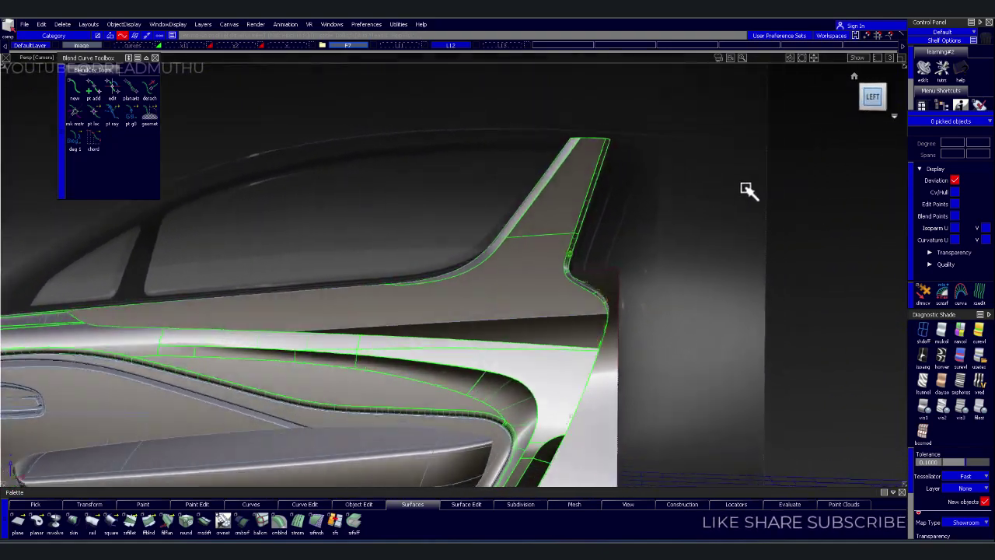
mouse_move(744, 189)
alt+shift+mouse_down()
mouse_move(746, 225)
mouse_move(365, 142)
mouse_move(249, 192)
mouse_move(620, 146)
alt+shift+mouse_up()
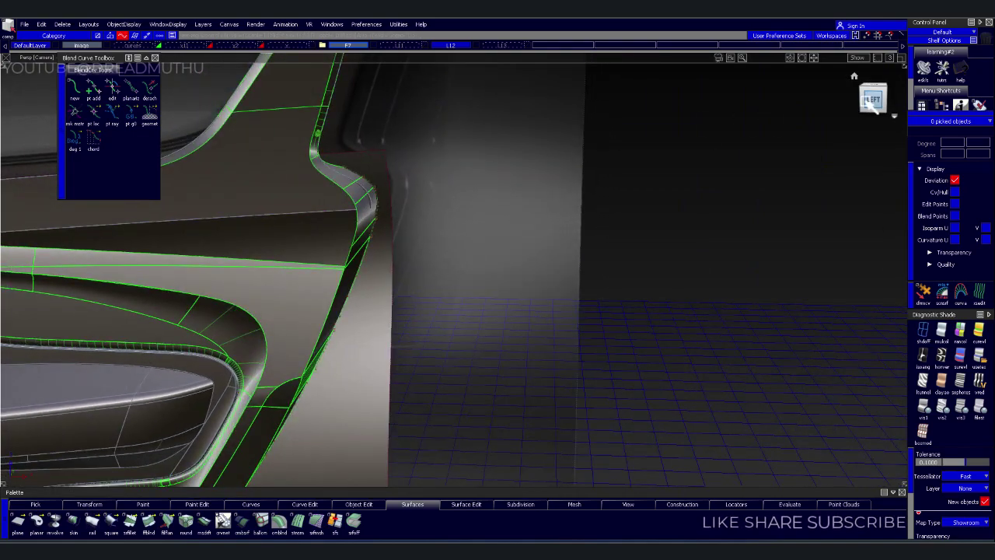
- Project the corner curve onto the pillar corner surfaces from the Left view
click(287, 48)
alt+shift+right_drag(356, 85, 498, 178)
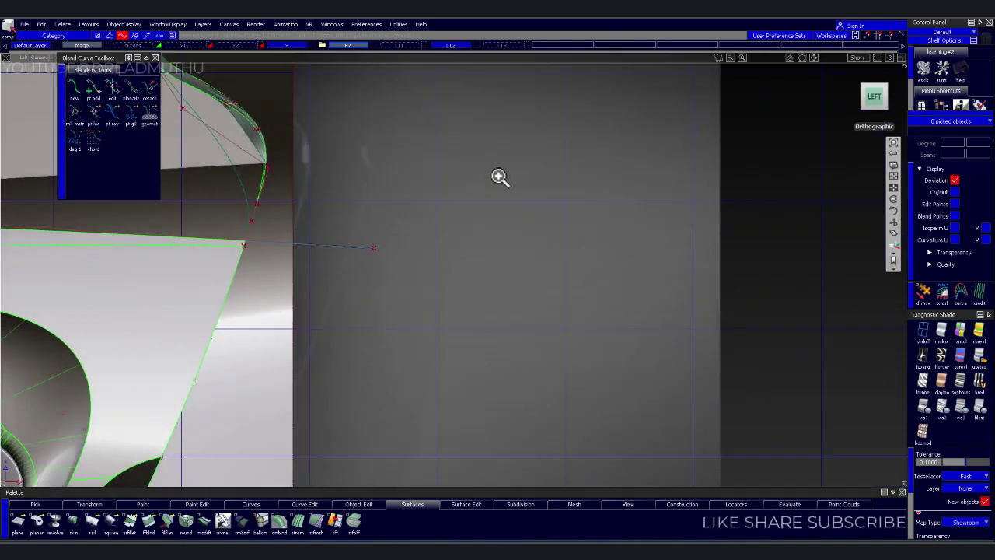
alt+shift+middle_drag(498, 178, 692, 210)
alt+shift+right_drag(692, 210, 653, 211)
alt+shift+middle_drag(653, 211, 620, 262)
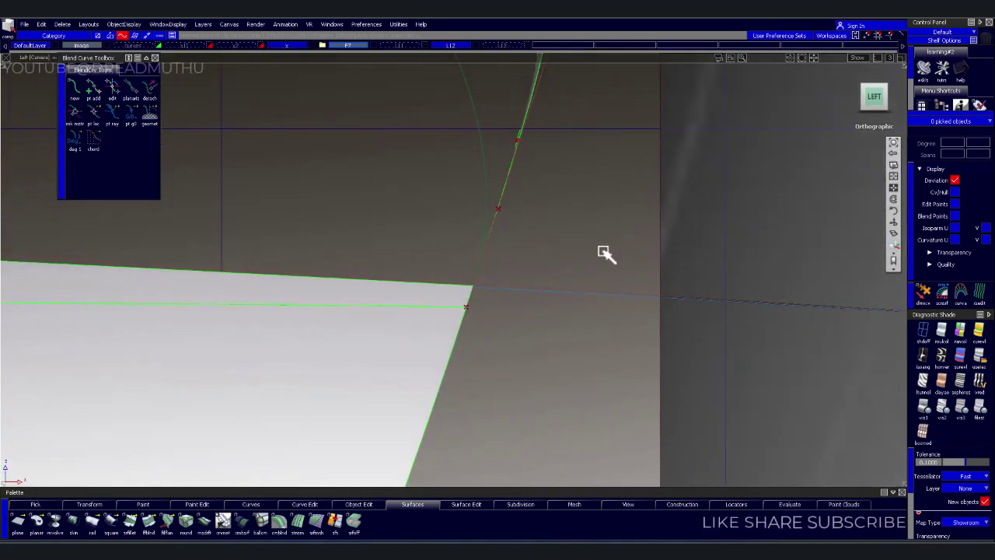
click(469, 259)
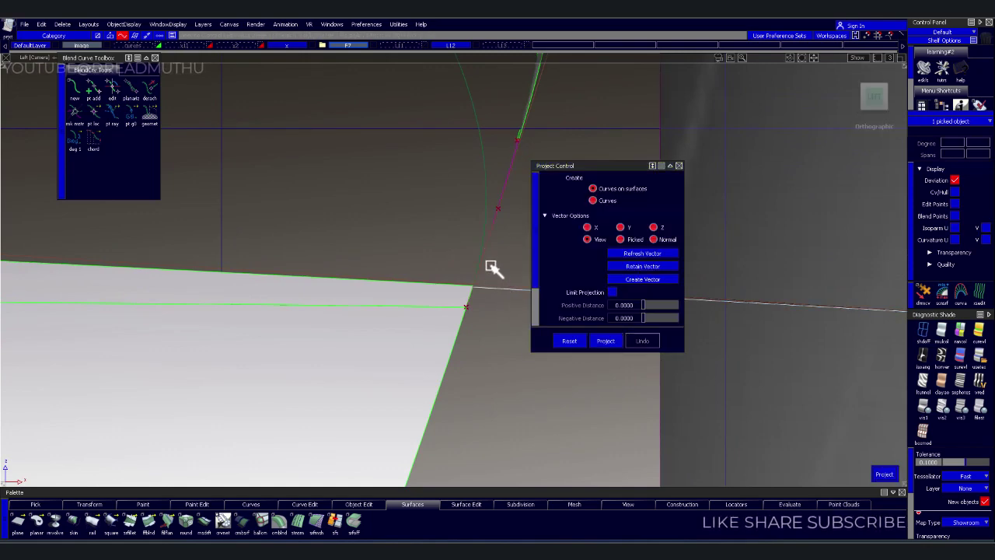
click(495, 281)
- Pick the draft piece among the overlapping corner surfaces and check its layer
alt+shift+right_drag(746, 189, 598, 278)
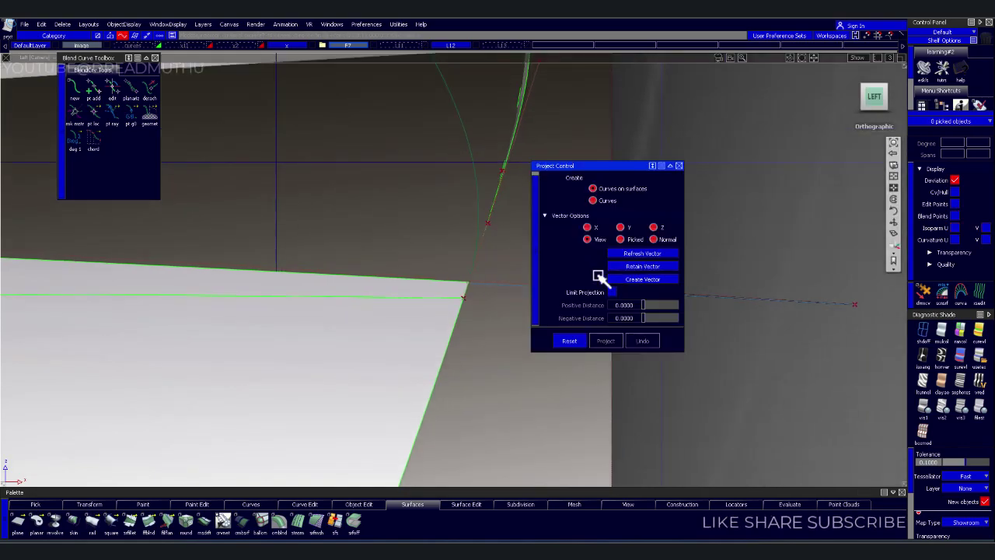
alt+shift+drag(466, 251, 373, 271)
alt+shift+right_drag(373, 271, 354, 256)
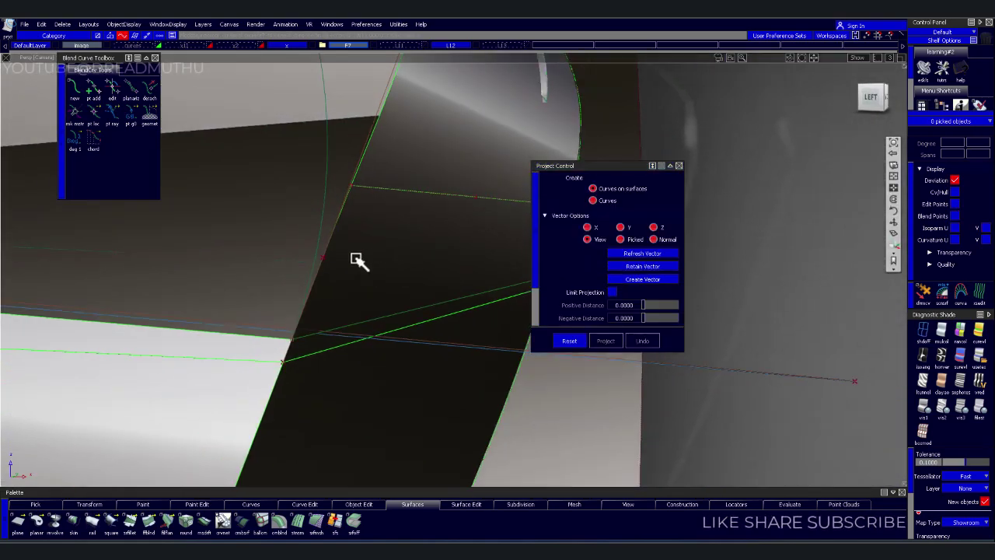
mouse_move(359, 253)
alt+shift+mouse_down()
mouse_move(384, 244)
mouse_move(399, 222)
mouse_move(406, 304)
alt+shift+mouse_up()
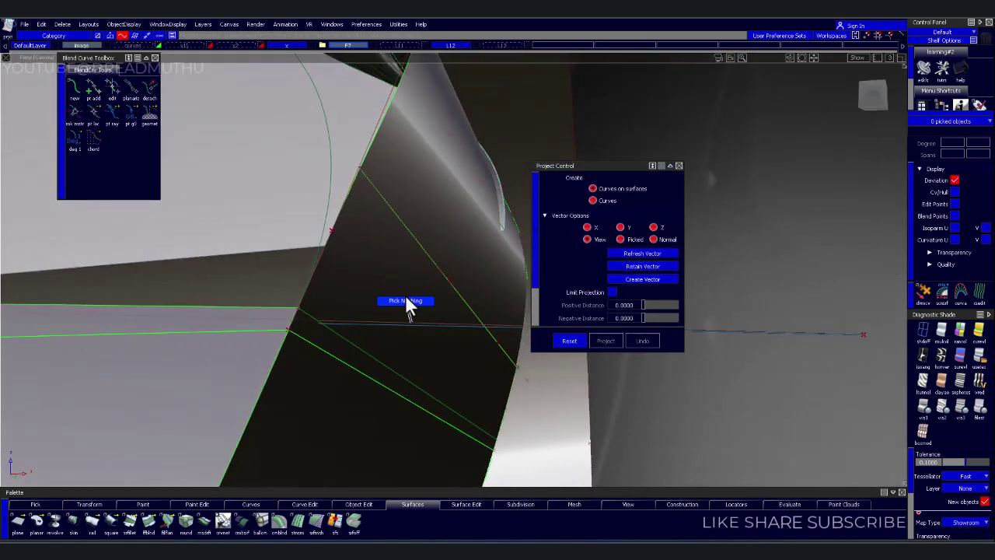
click(403, 284)
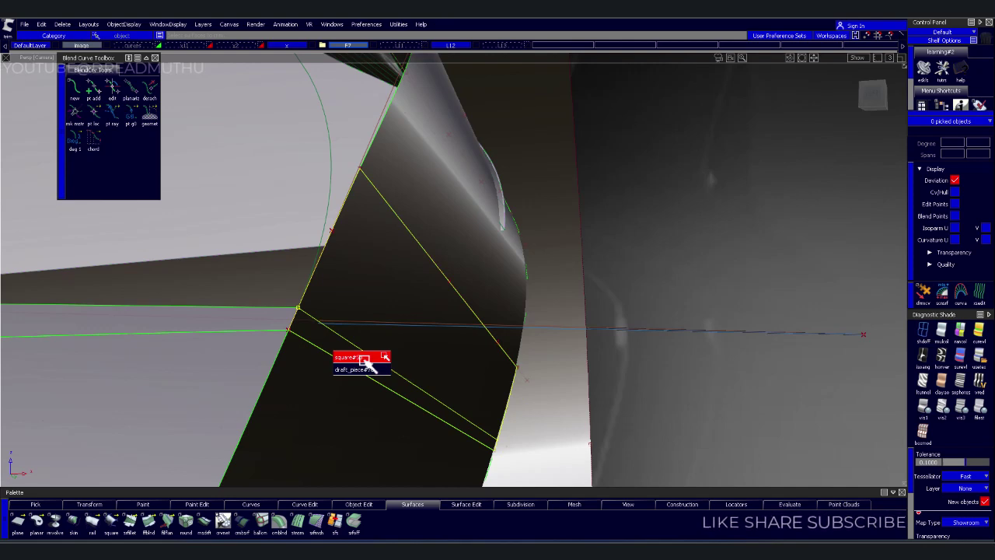
click(369, 369)
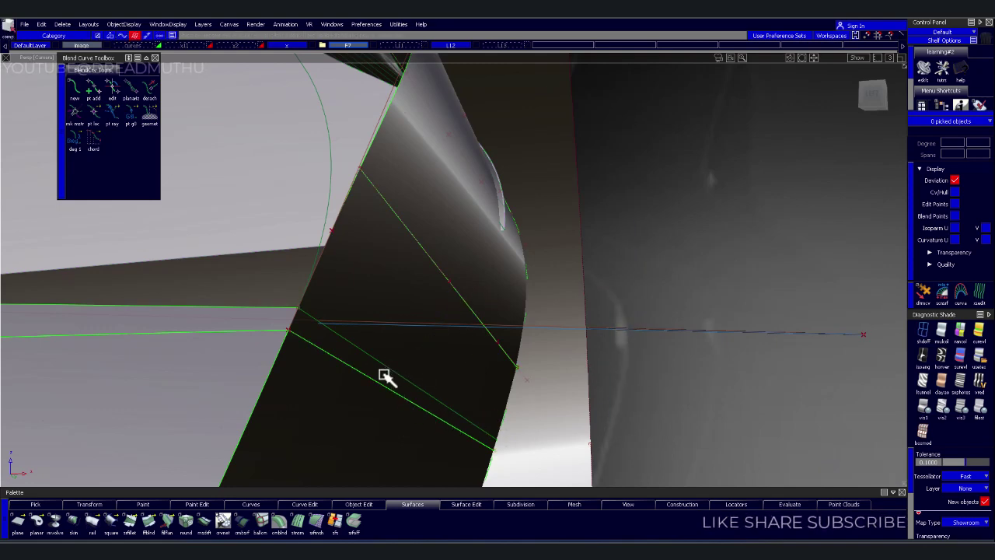
click(410, 393)
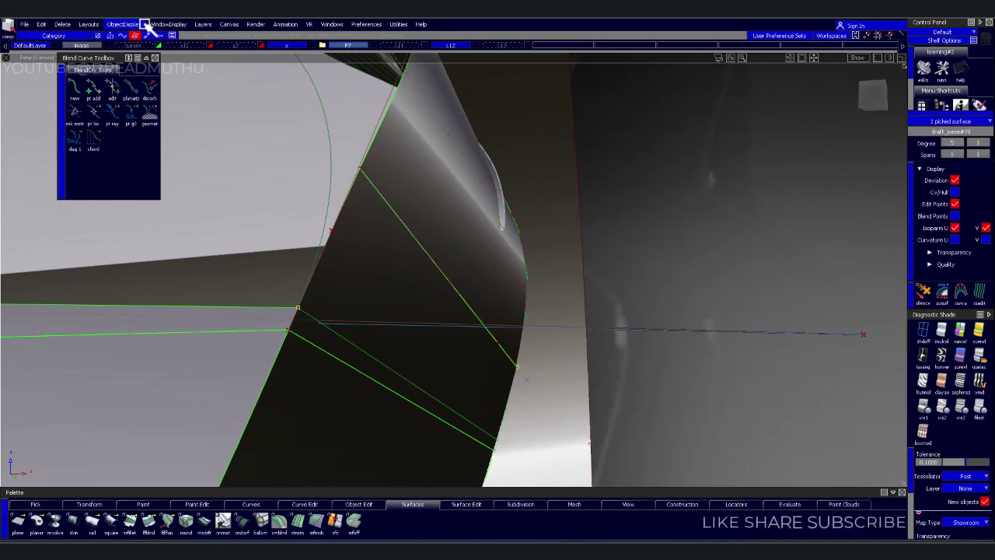
click(317, 47)
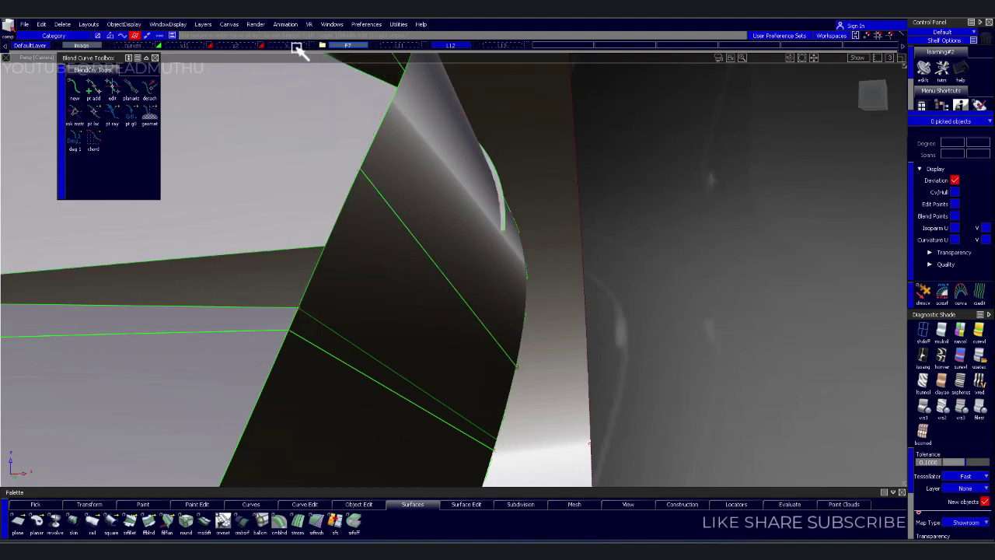
click(298, 46)
click(295, 54)
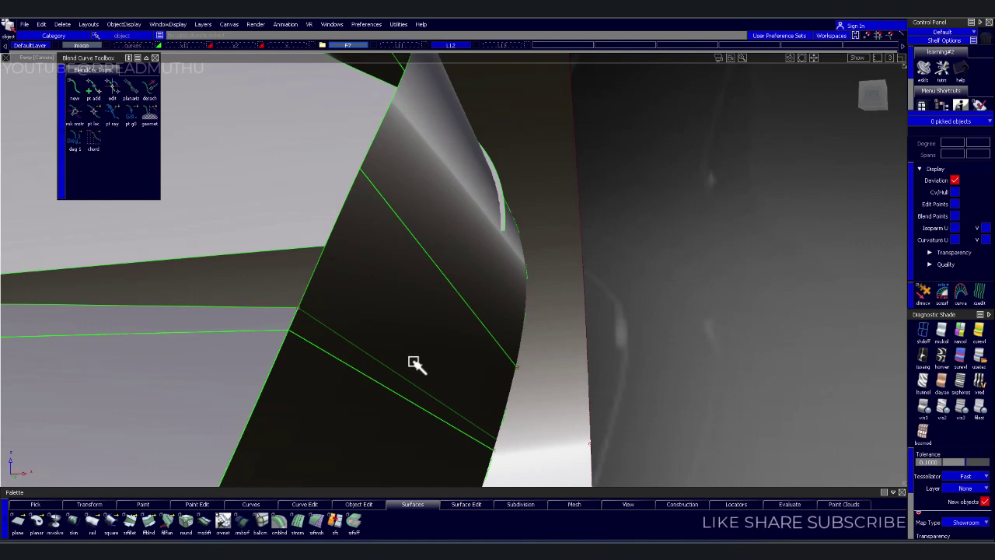
- Trim the dark corner surface, discarding the piece beyond the projected line
click(367, 369)
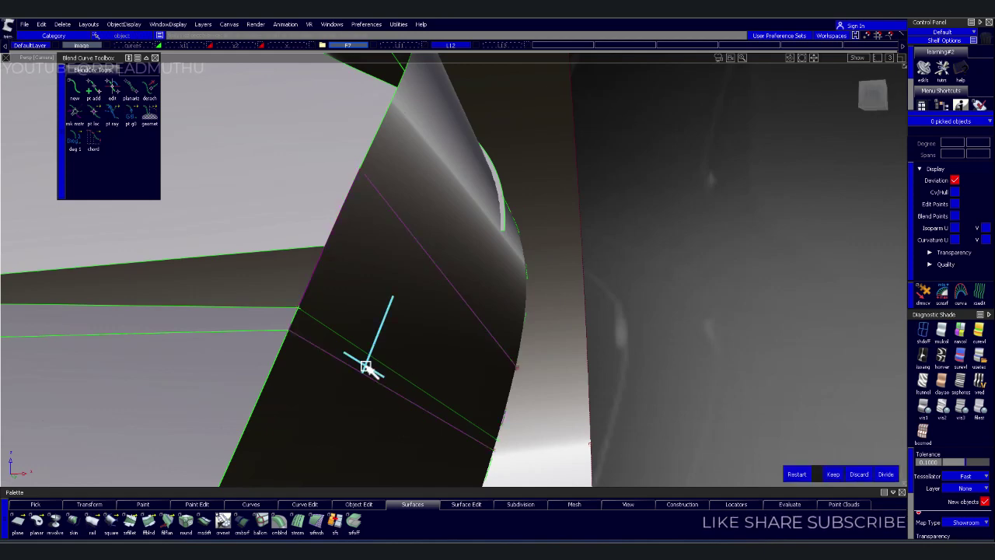
click(470, 396)
click(400, 394)
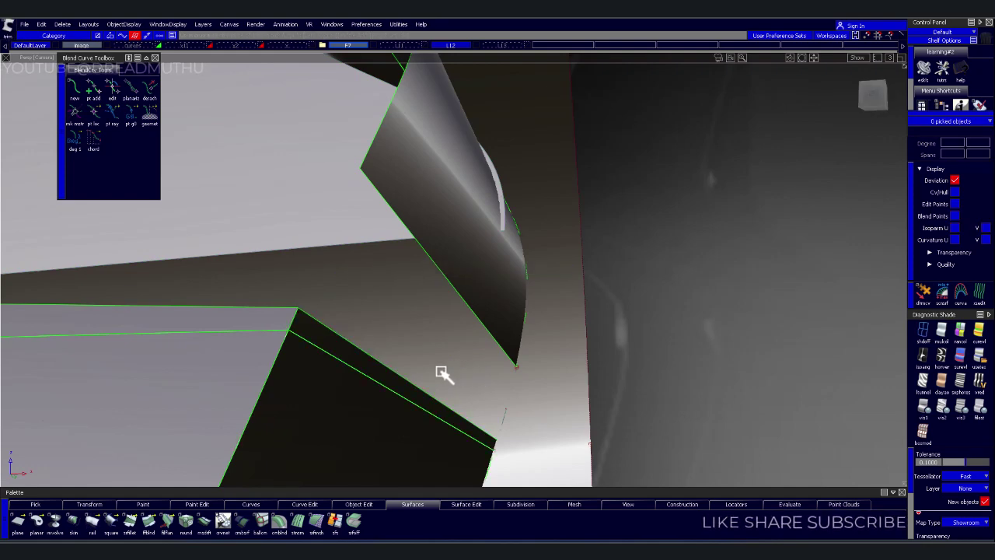
- Pick and unpick the square corner surface to check the trim, viewing it from below
click(395, 379)
click(423, 379)
click(411, 381)
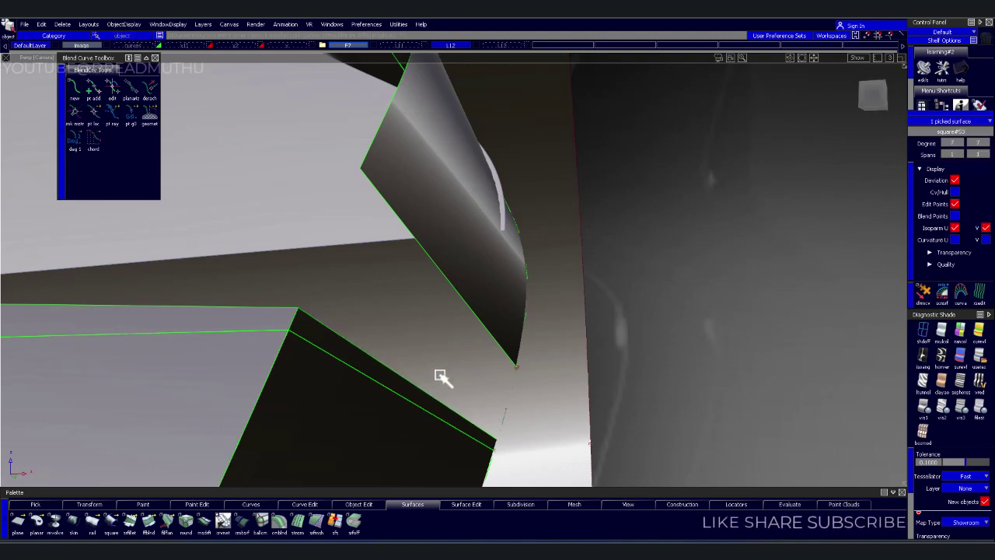
click(412, 356)
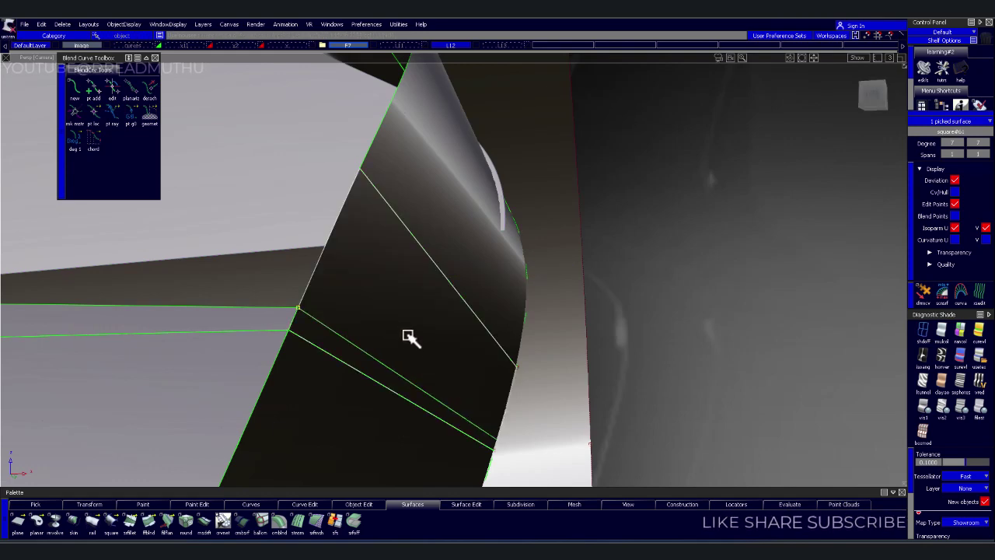
click(410, 318)
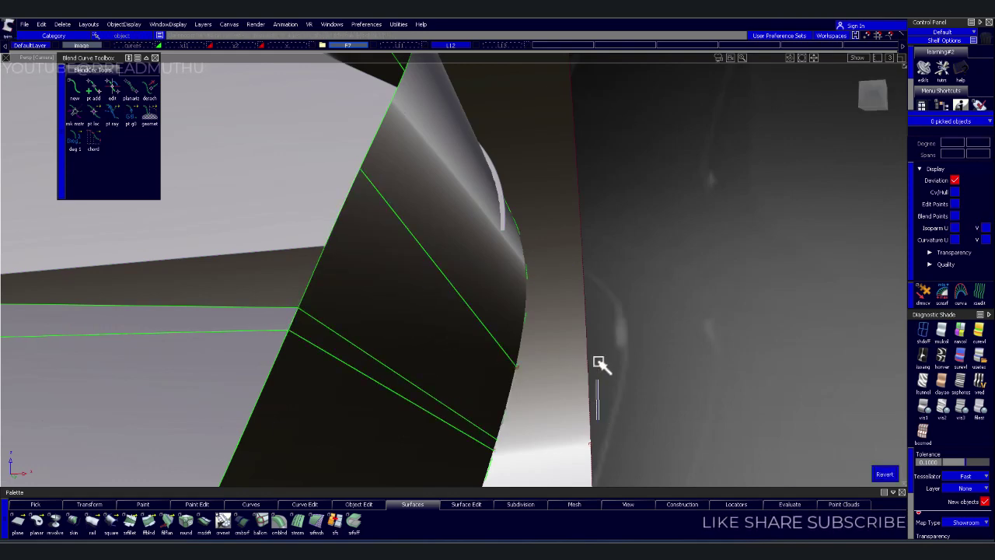
mouse_move(462, 231)
alt+shift+mouse_down()
mouse_move(377, 158)
mouse_move(331, 155)
alt+shift+mouse_up()
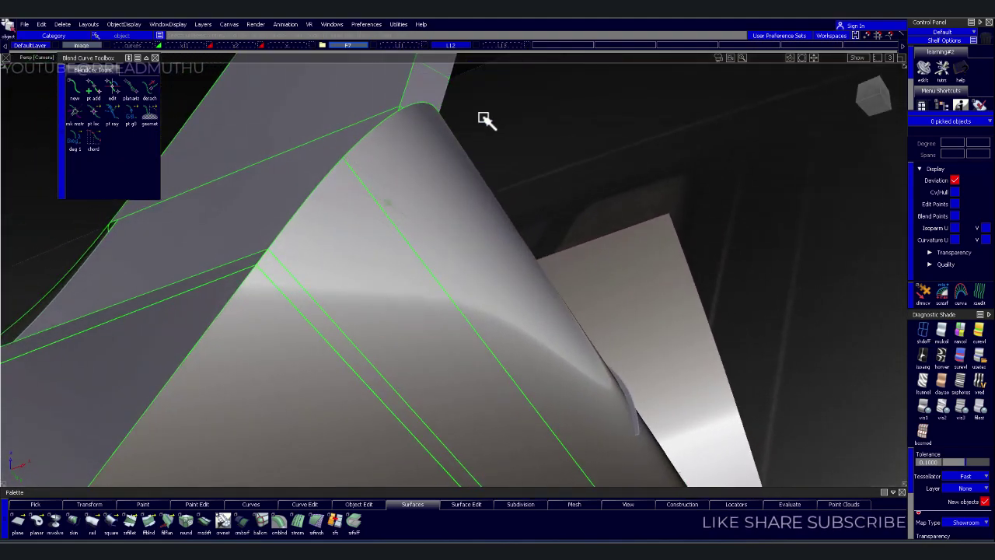
- Pick the neighbouring blend surfaces and orbit around the pillar surfaces
click(418, 200)
shift+click(366, 116)
mouse_move(366, 116)
alt+shift+mouse_down()
mouse_move(404, 194)
mouse_move(420, 181)
mouse_move(300, 255)
mouse_move(439, 217)
mouse_move(439, 252)
alt+shift+mouse_up()
shift+click(434, 215)
mouse_move(433, 214)
alt+shift+mouse_down()
mouse_move(485, 198)
mouse_move(447, 231)
alt+shift+mouse_up()
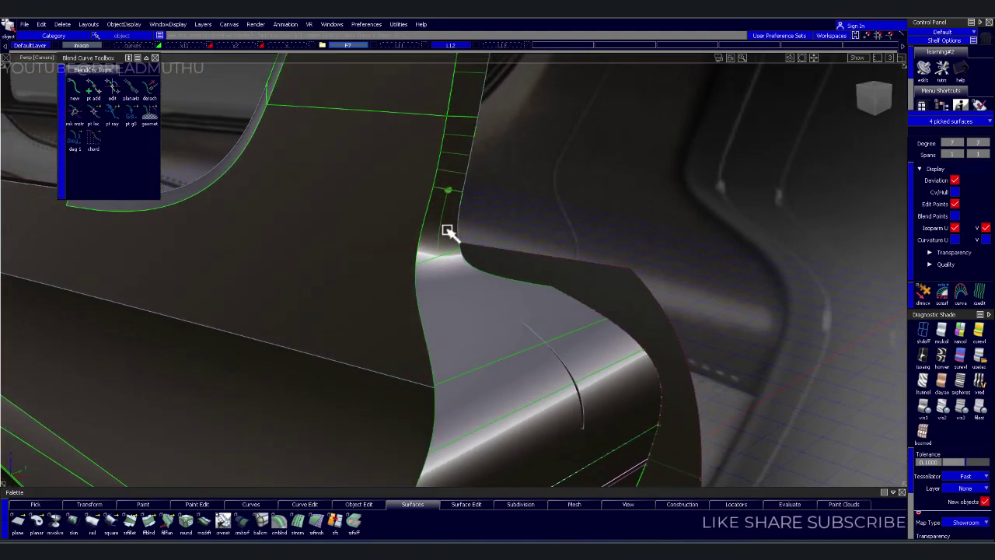
mouse_move(459, 107)
alt+shift+middle_down()
mouse_move(486, 158)
mouse_move(468, 225)
alt+shift+middle_up()
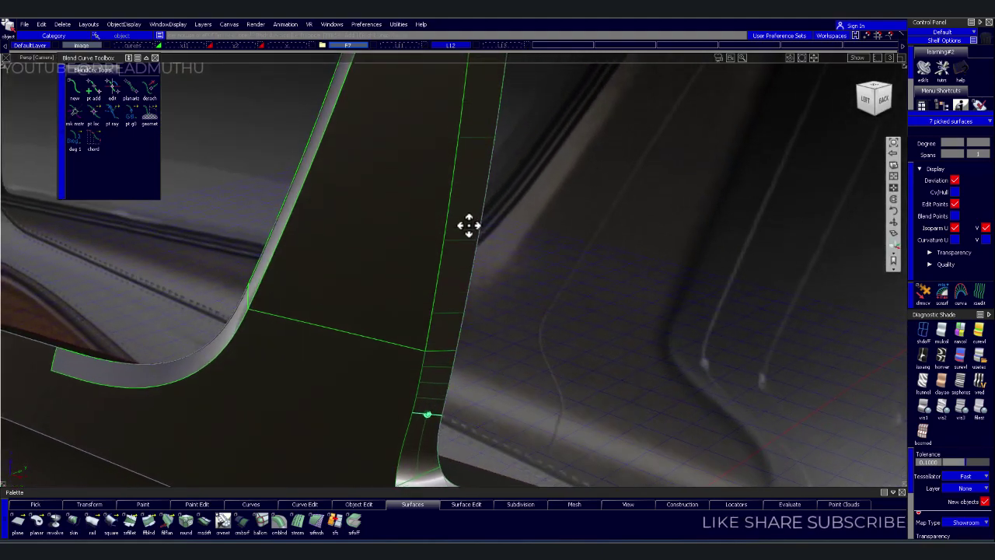
mouse_move(464, 255)
alt+shift+right_down()
mouse_move(525, 234)
mouse_move(595, 90)
alt+shift+right_up()
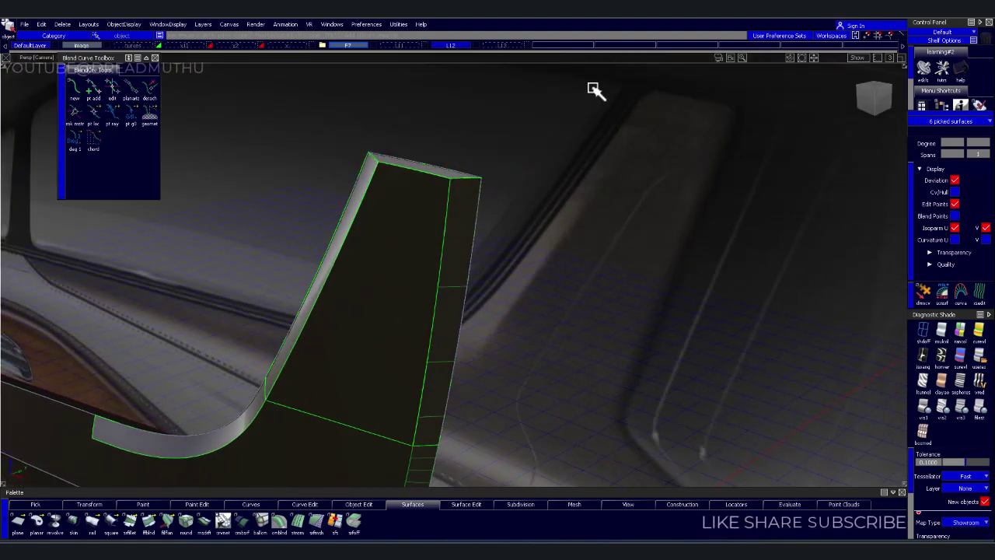
click(520, 48)
click(513, 51)
- Box-select the pillar top surfaces, then pick the corner blend surface and check its layer
mouse_move(462, 178)
alt+shift+mouse_down()
mouse_move(439, 240)
mouse_move(316, 234)
mouse_move(237, 213)
mouse_move(266, 194)
alt+shift+mouse_up()
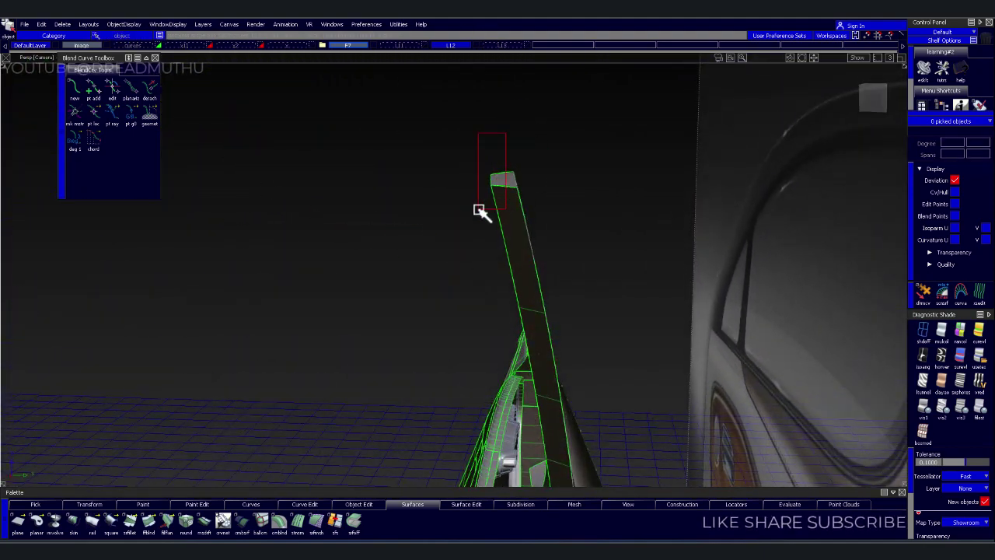
mouse_move(479, 211)
mouse_down()
mouse_move(541, 226)
mouse_move(509, 264)
mouse_up()
click(502, 49)
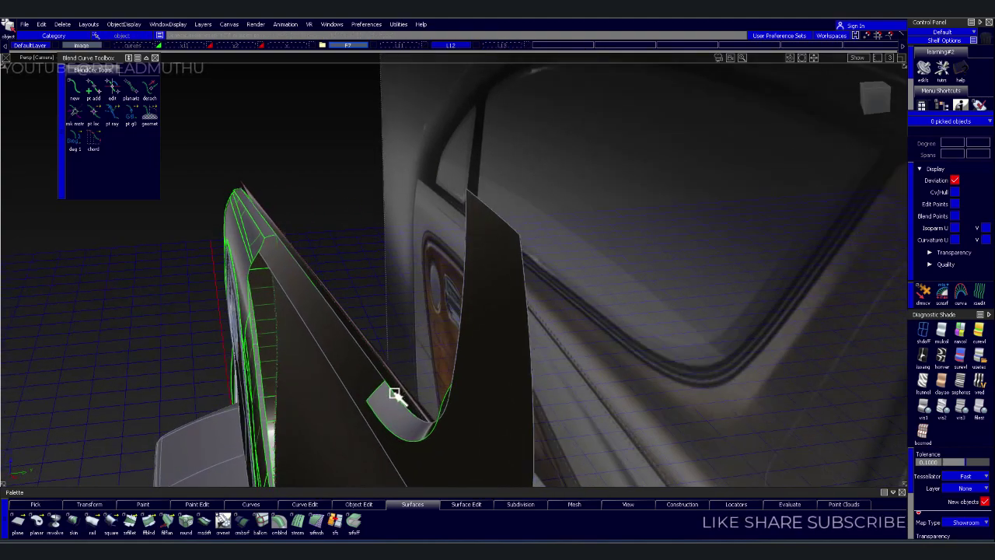
click(397, 421)
click(502, 47)
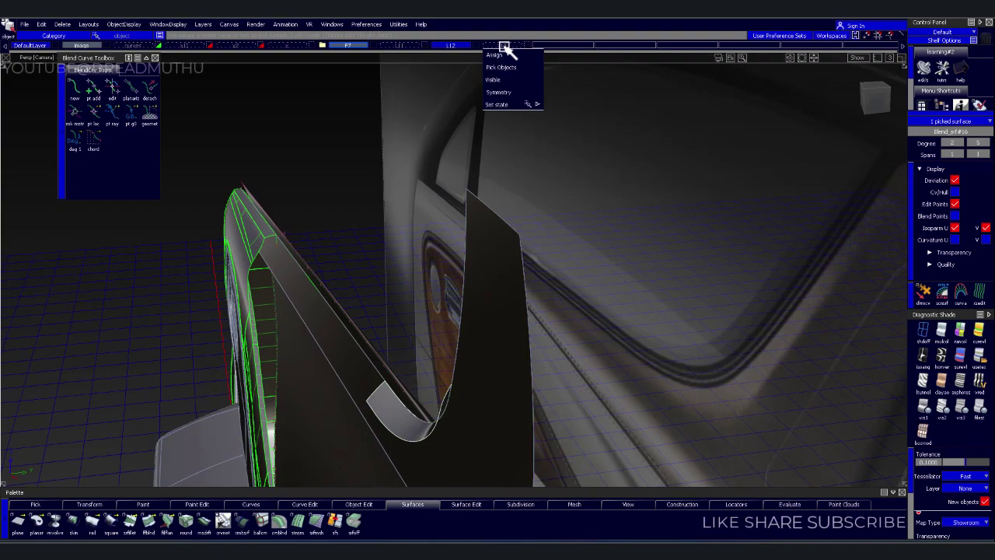
mouse_move(295, 171)
alt+shift+mouse_down()
mouse_move(435, 200)
mouse_move(356, 312)
mouse_move(456, 271)
mouse_move(350, 293)
mouse_move(573, 255)
mouse_move(597, 280)
mouse_move(411, 297)
mouse_move(377, 311)
mouse_move(378, 329)
mouse_move(373, 284)
alt+shift+mouse_up()
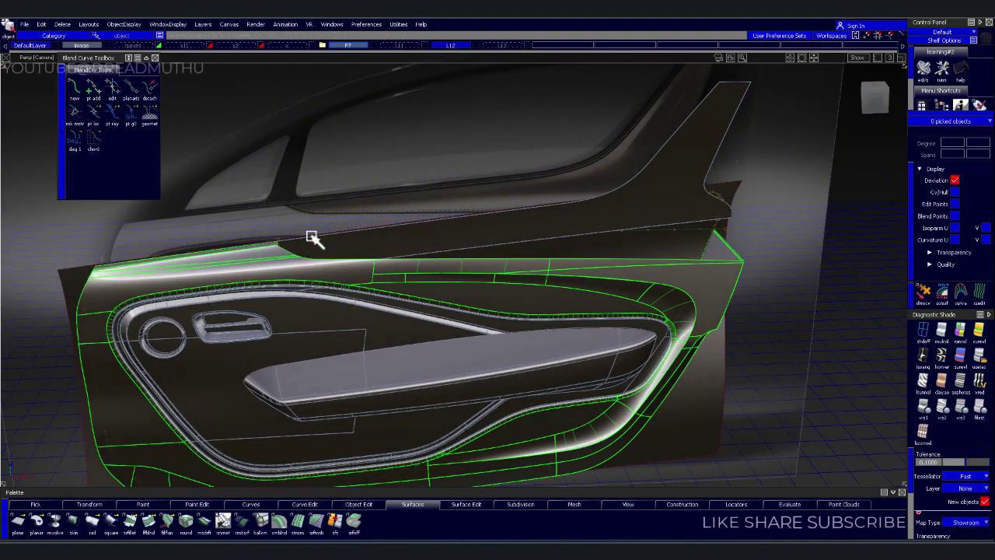
- Inspect the upper rail blend near the wood trim and the door-sill blend corner
alt+shift+drag(311, 237, 284, 256)
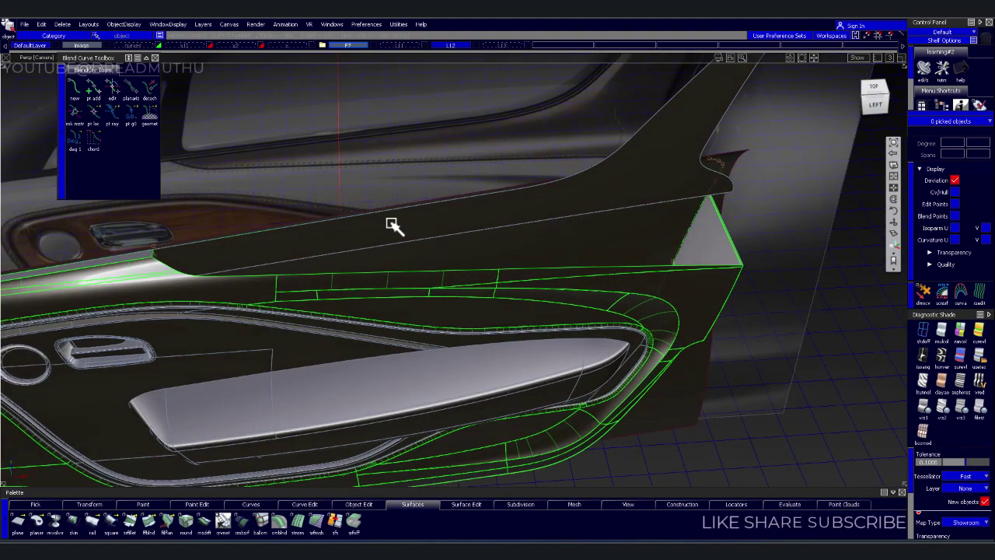
mouse_move(393, 225)
alt+shift+mouse_down()
mouse_move(338, 220)
mouse_move(539, 295)
mouse_move(368, 269)
alt+shift+mouse_up()
alt+shift+right_drag(369, 269, 433, 269)
alt+shift+drag(433, 268, 398, 269)
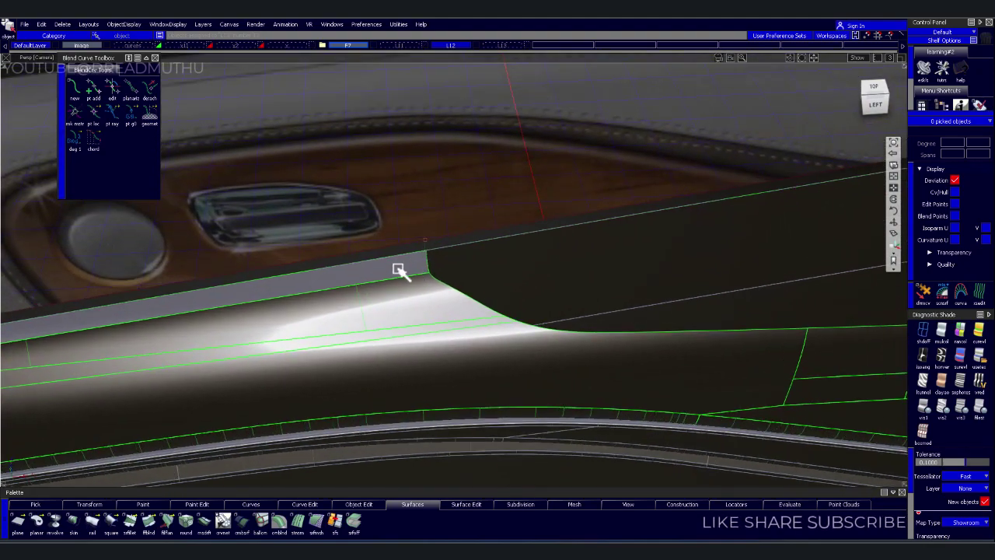
alt+shift+right_drag(398, 270, 420, 260)
mouse_move(419, 259)
alt+shift+mouse_down()
mouse_move(422, 206)
mouse_move(337, 220)
mouse_move(329, 160)
alt+shift+mouse_up()
mouse_move(328, 160)
alt+shift+right_down()
mouse_move(297, 139)
mouse_move(267, 151)
mouse_move(251, 194)
mouse_move(243, 184)
alt+shift+right_up()
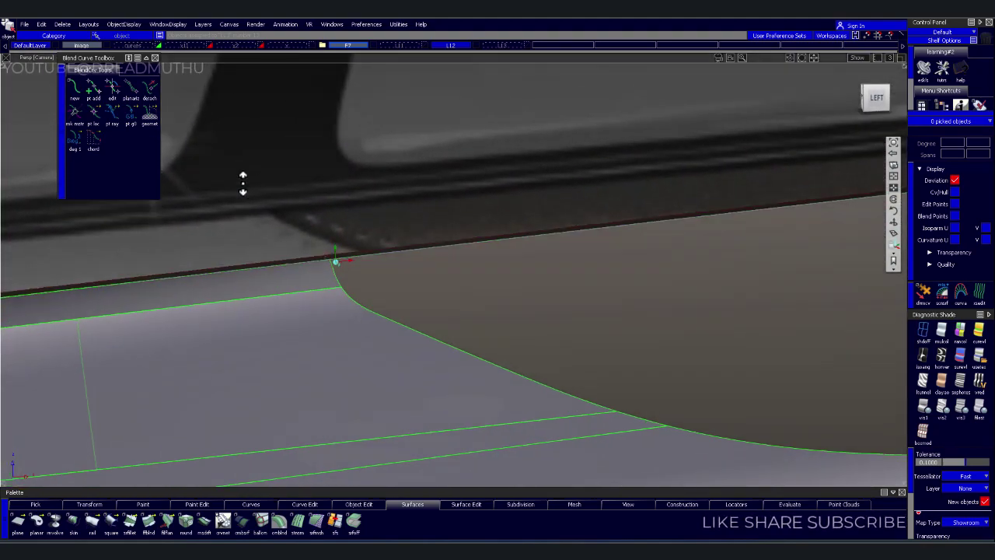
mouse_move(242, 183)
alt+shift+mouse_down()
mouse_move(241, 168)
mouse_move(251, 229)
mouse_move(244, 335)
mouse_move(262, 199)
mouse_move(382, 246)
mouse_move(309, 170)
mouse_move(429, 195)
mouse_move(328, 195)
mouse_move(373, 228)
mouse_move(391, 217)
mouse_move(298, 222)
alt+shift+mouse_up()
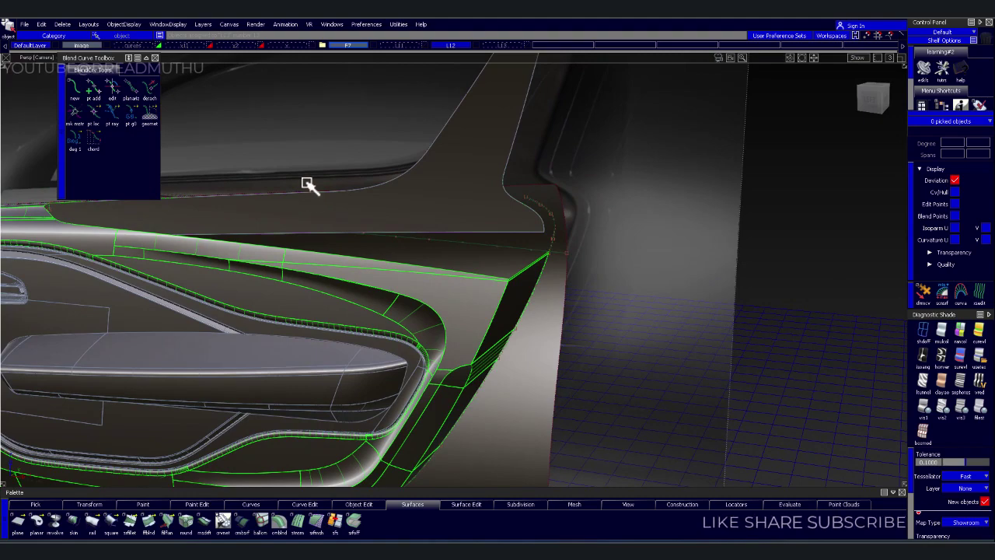
mouse_move(620, 327)
alt+shift+mouse_down()
mouse_move(584, 300)
mouse_move(571, 314)
mouse_move(582, 309)
alt+shift+mouse_up()
alt+shift+middle_drag(582, 309, 572, 321)
alt+shift+drag(571, 321, 669, 303)
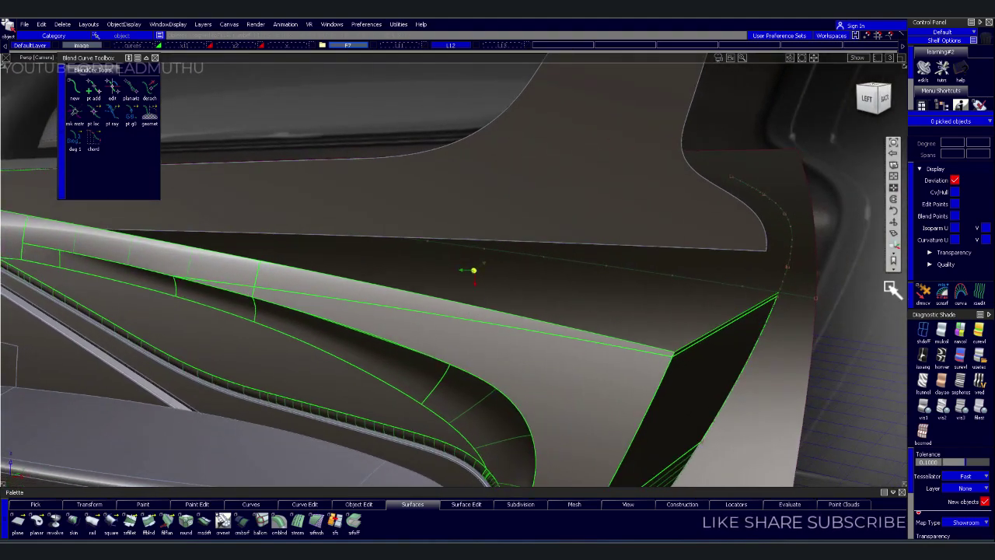
- Create a monorail surface with Rail Curves set to 1 along the sill rail and inspect it
click(92, 522)
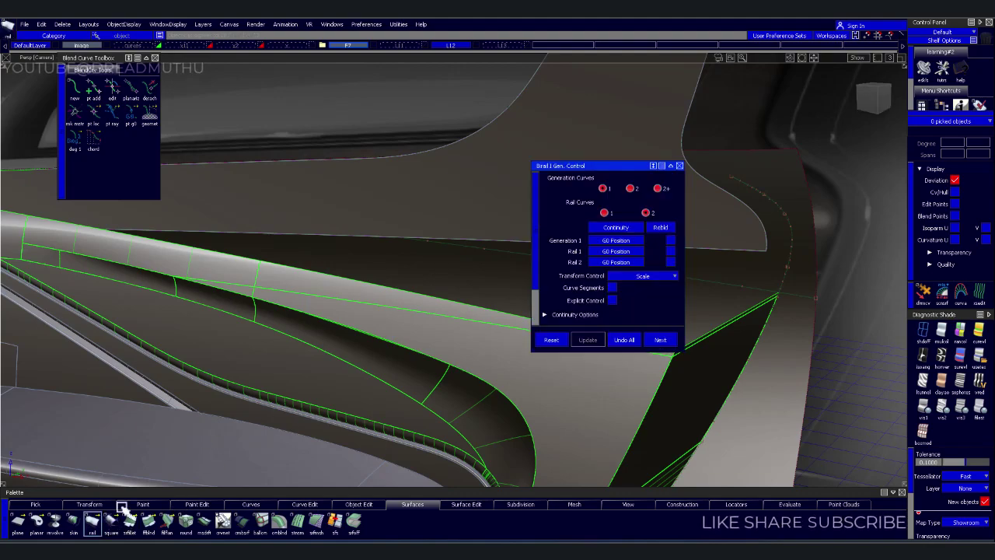
click(604, 212)
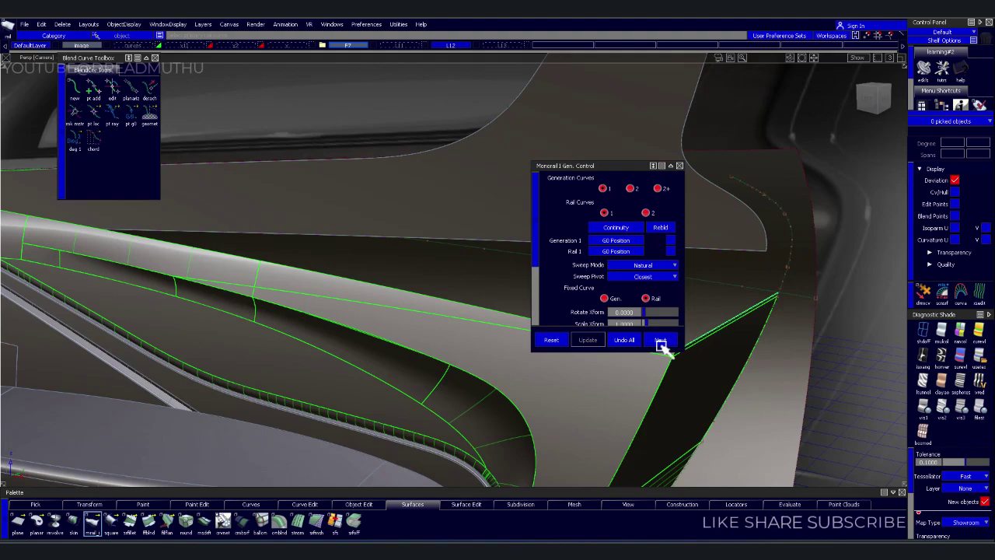
click(506, 318)
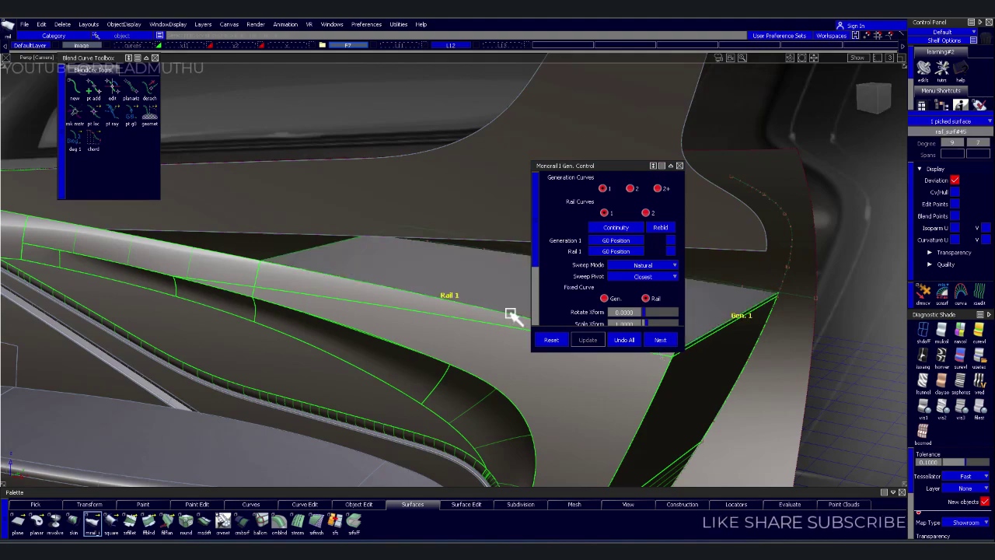
mouse_move(453, 334)
alt+shift+mouse_down()
mouse_move(395, 334)
mouse_move(436, 399)
mouse_move(502, 373)
mouse_move(264, 312)
mouse_move(382, 337)
mouse_move(306, 313)
mouse_move(326, 322)
mouse_move(303, 340)
mouse_move(362, 256)
mouse_move(396, 277)
mouse_move(377, 287)
alt+shift+mouse_up()
alt+shift+drag(259, 296, 329, 271)
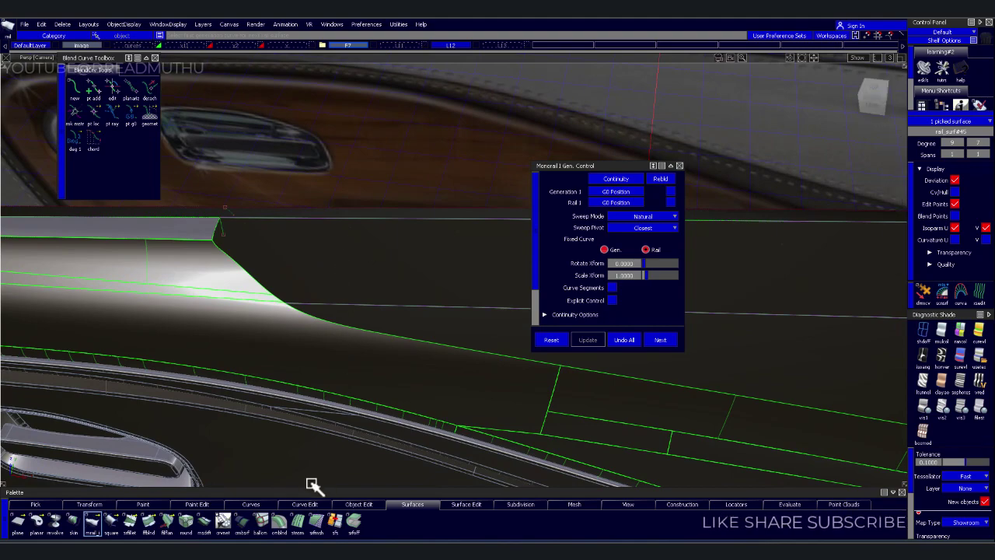
- Start a Multi-surface Draft from the lower trim edge
click(202, 521)
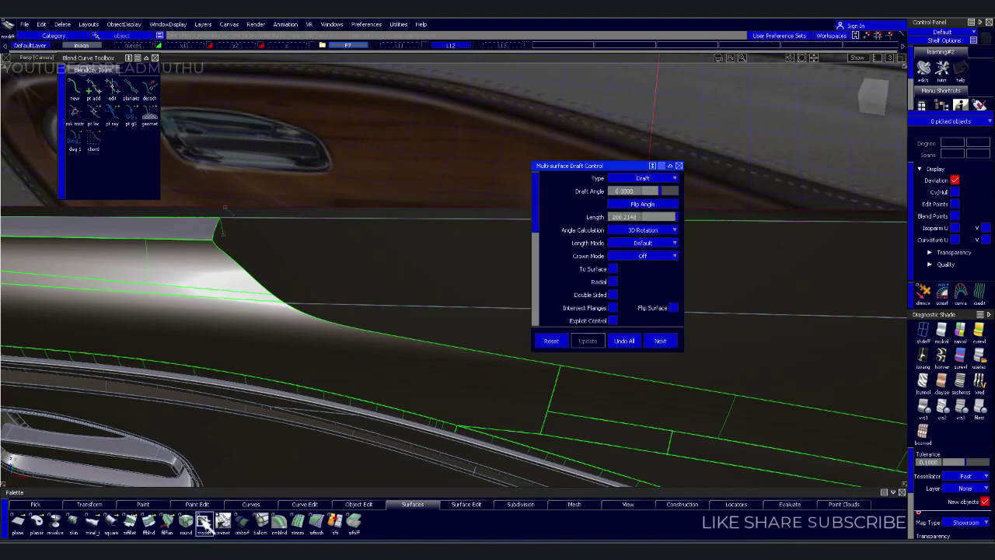
click(418, 355)
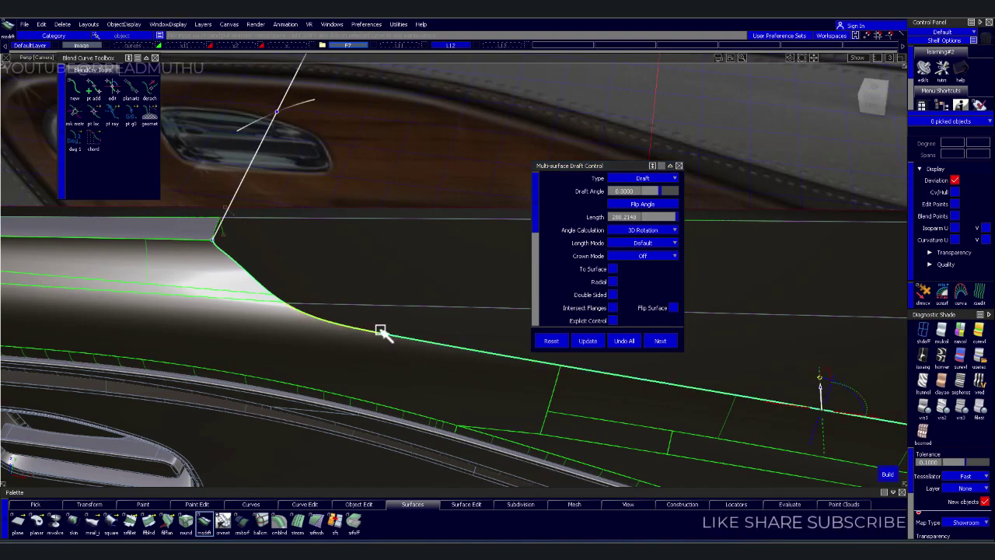
mouse_move(379, 328)
alt+shift+mouse_down()
mouse_move(413, 284)
mouse_move(523, 250)
mouse_move(347, 260)
mouse_move(285, 225)
mouse_move(269, 203)
mouse_move(333, 271)
mouse_move(209, 287)
mouse_move(331, 279)
mouse_move(318, 311)
mouse_move(330, 309)
mouse_move(297, 257)
mouse_move(344, 288)
alt+shift+mouse_up()
- Delete the draft_piece#101 surface at the corner, confirming the deletion
ctrl+shift+right_drag(378, 277, 373, 277)
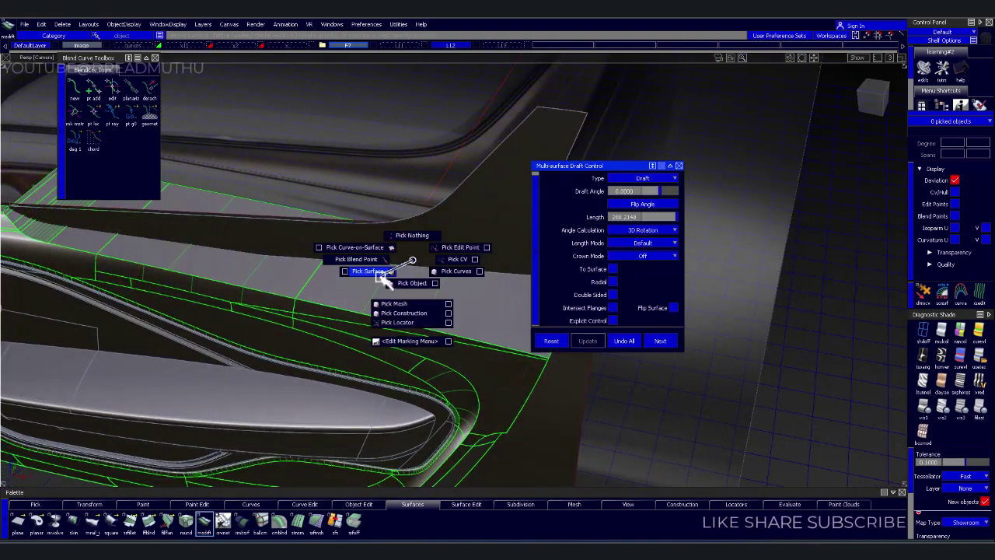
click(320, 276)
click(331, 281)
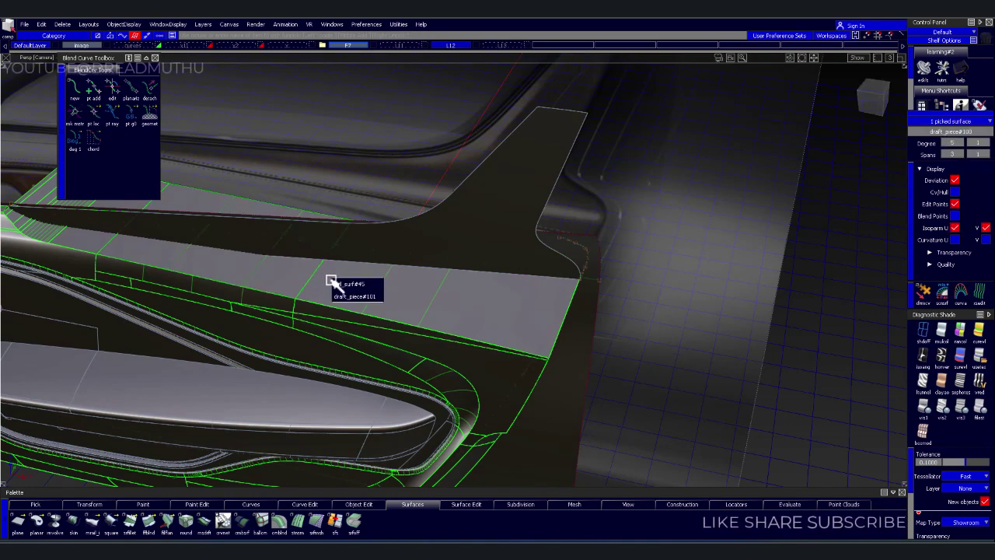
click(366, 305)
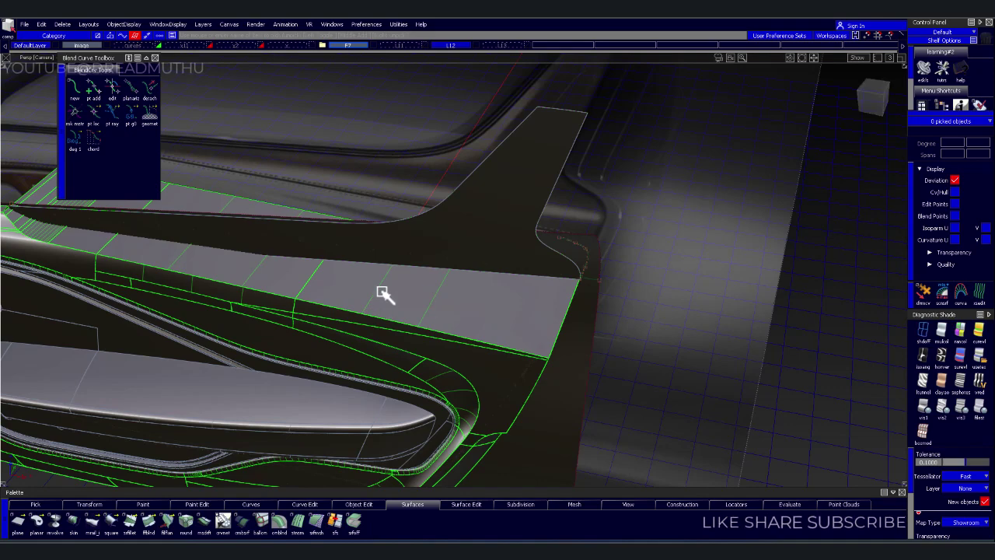
click(382, 294)
click(393, 309)
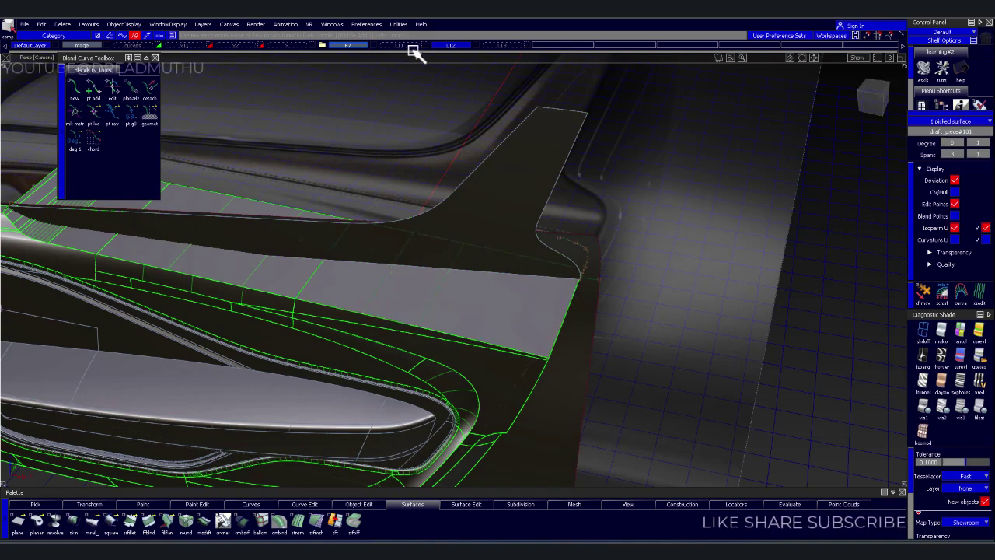
key(Delete)
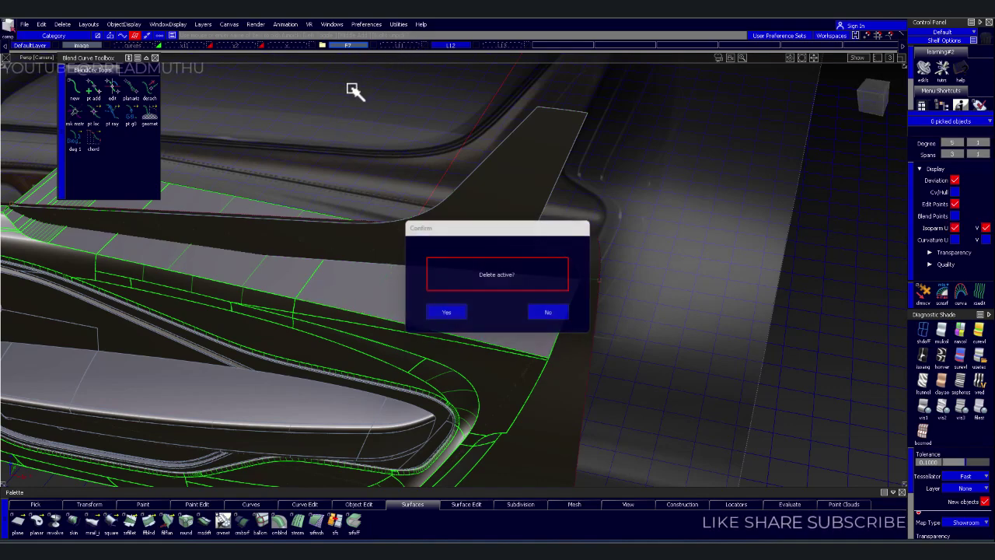
key(Return)
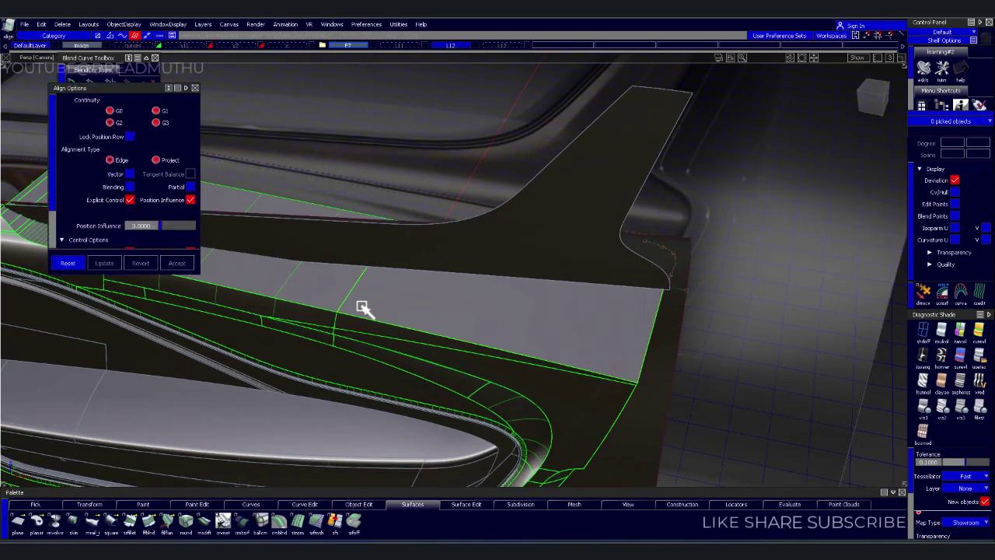
- Align the trim surface edge to the neighbouring curve, accept, and zoom in on the upper trim corner
click(358, 299)
click(443, 317)
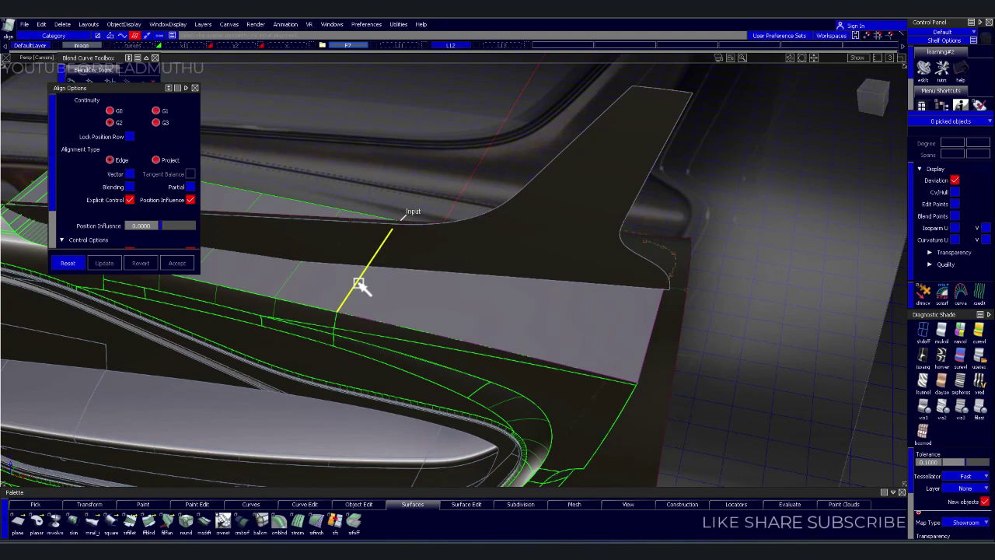
click(359, 285)
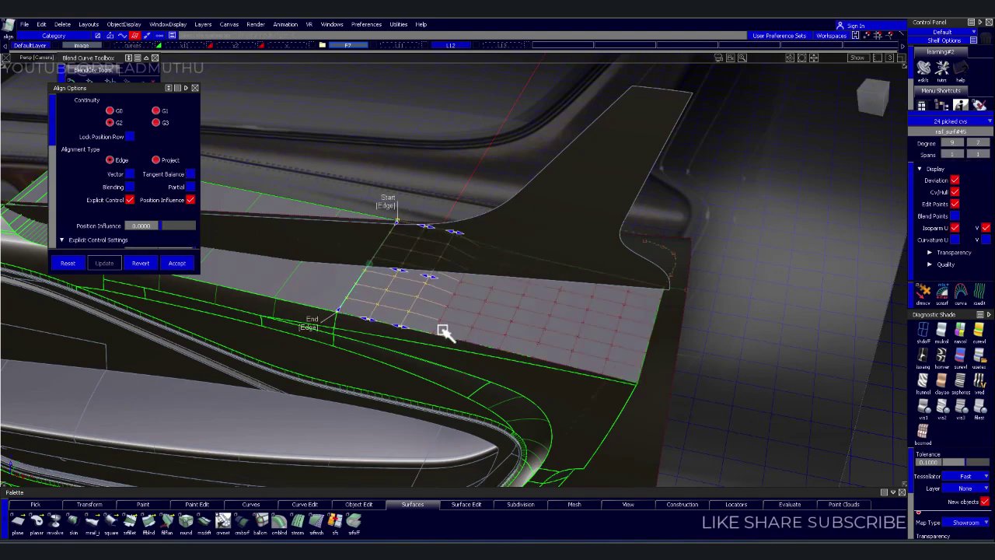
click(411, 258)
mouse_move(412, 267)
alt+shift+mouse_down()
mouse_move(429, 222)
mouse_move(543, 211)
mouse_move(422, 240)
mouse_move(702, 248)
mouse_move(554, 257)
alt+shift+mouse_up()
alt+shift+middle_drag(554, 256, 409, 264)
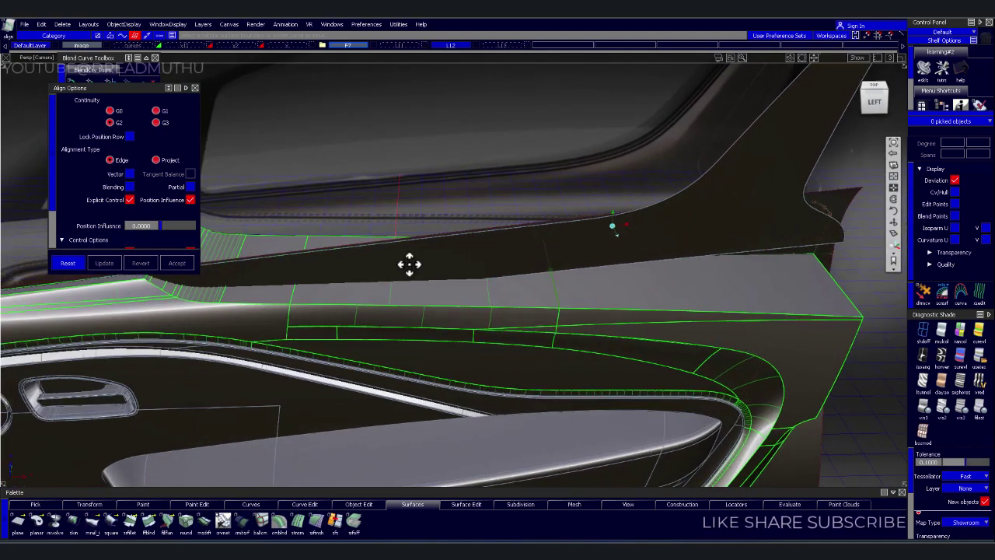
alt+shift+right_drag(409, 264, 613, 313)
alt+shift+middle_drag(613, 313, 516, 291)
mouse_move(516, 291)
alt+shift+right_down()
mouse_move(484, 275)
mouse_move(508, 293)
mouse_move(501, 298)
alt+shift+right_up()
mouse_move(502, 297)
alt+shift+mouse_down()
mouse_move(415, 275)
mouse_move(451, 276)
mouse_move(506, 378)
mouse_move(555, 353)
alt+shift+mouse_up()
- Delete the old surface at the pillar corner and inspect the resulting gap
ctrl+shift+click(608, 344)
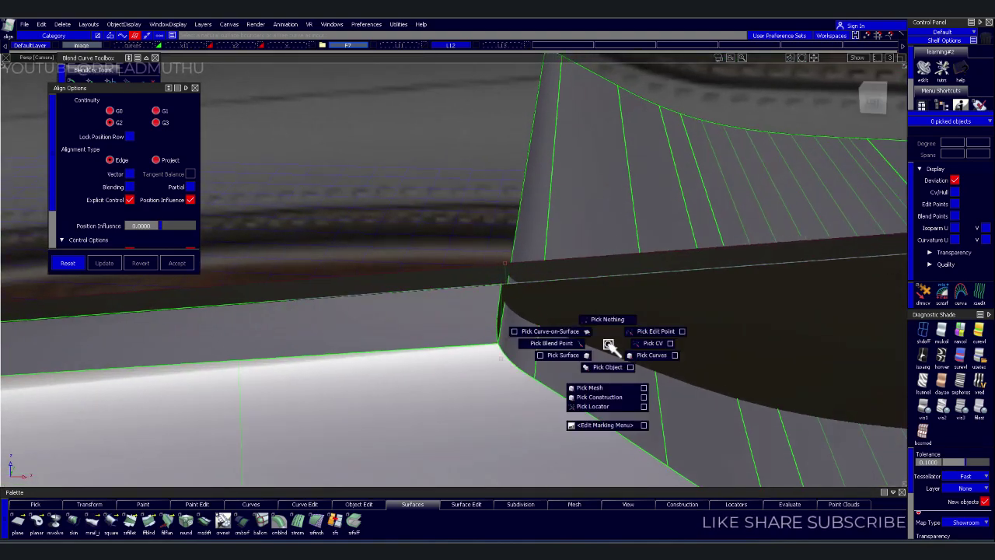
click(533, 350)
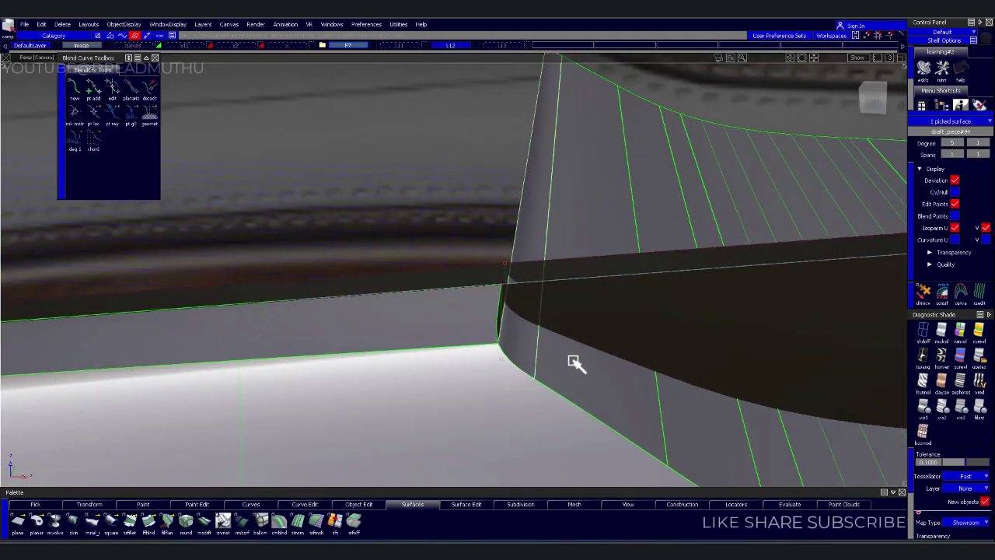
key(Delete)
mouse_move(532, 339)
alt+shift+mouse_down()
mouse_move(500, 349)
mouse_move(526, 350)
mouse_move(433, 295)
mouse_move(409, 334)
mouse_move(454, 295)
mouse_move(470, 360)
alt+shift+mouse_up()
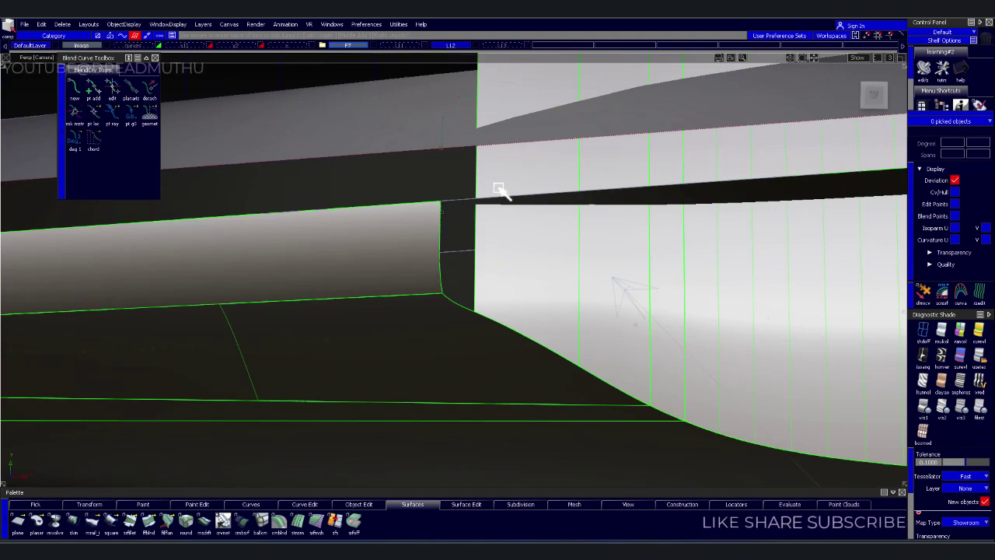
mouse_move(544, 240)
alt+shift+mouse_down()
mouse_move(518, 185)
mouse_move(548, 197)
mouse_move(528, 228)
alt+shift+mouse_up()
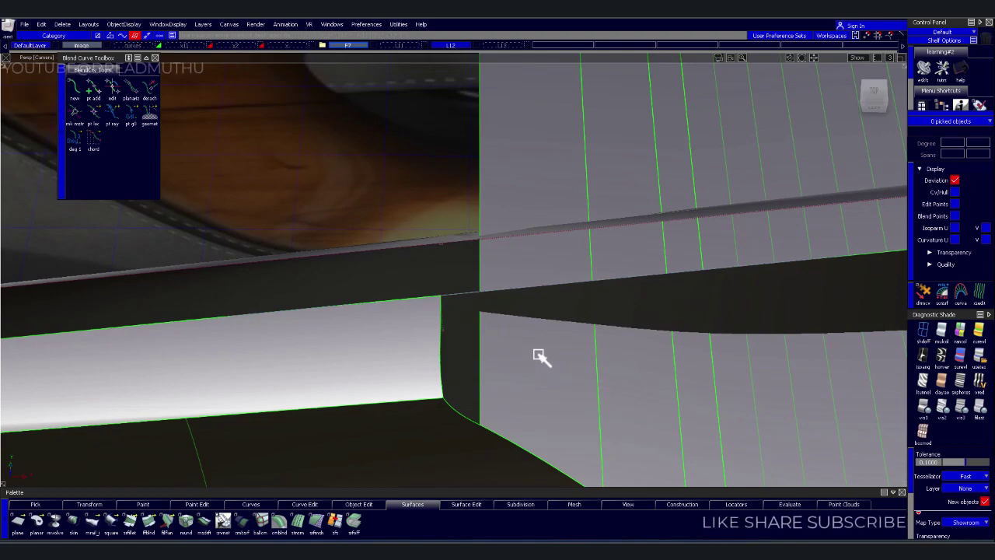
- Pick the revolve surfaces and all other surfaces surrounding the corner gap
click(549, 325)
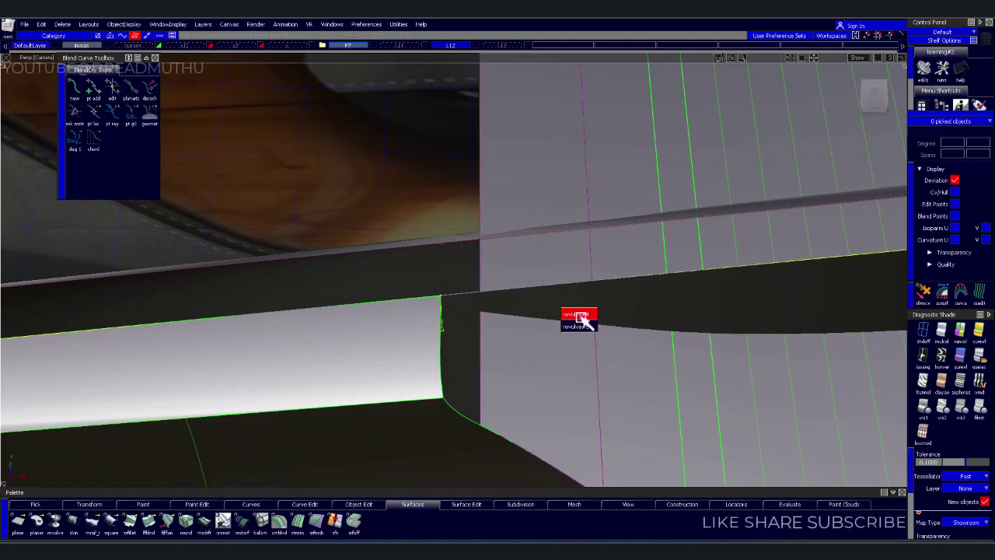
click(584, 327)
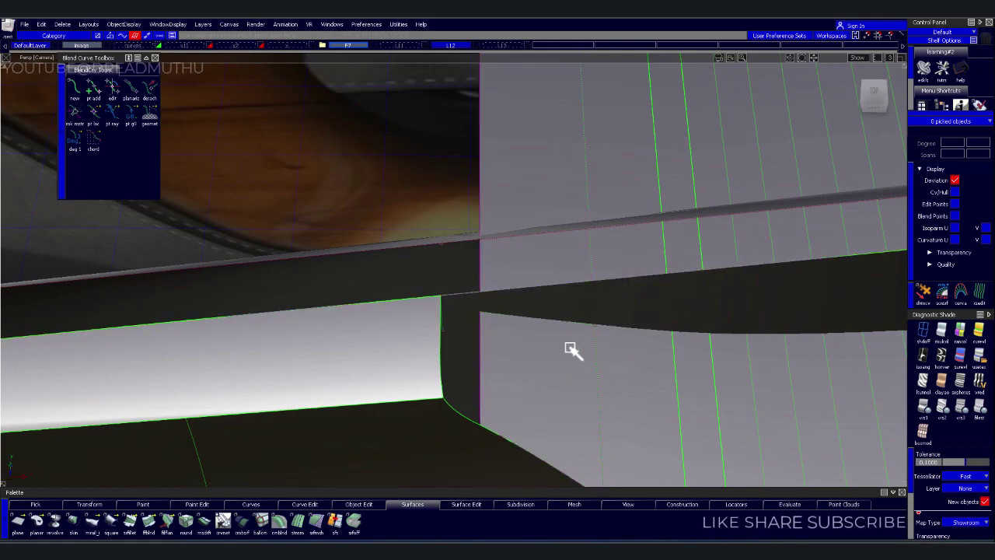
drag(526, 373, 404, 362)
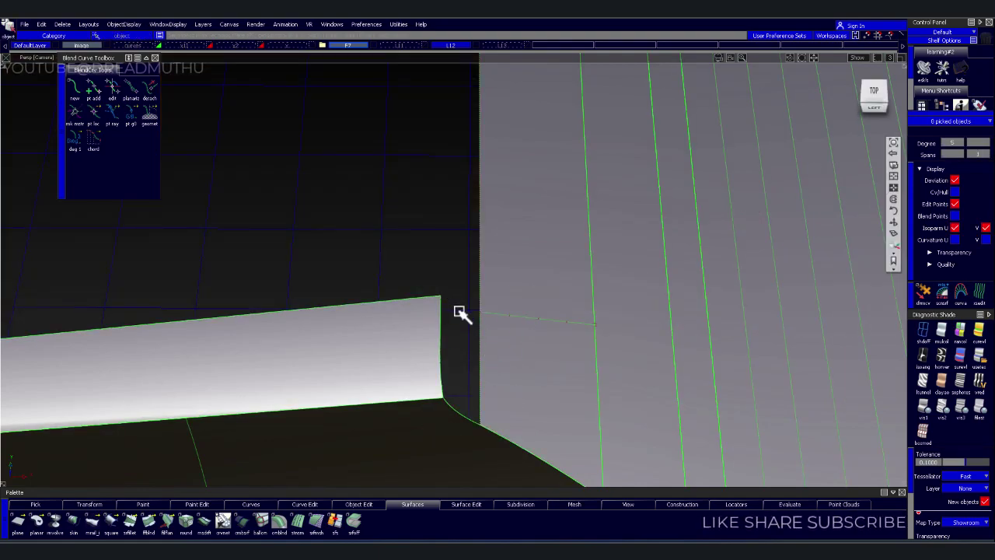
mouse_move(462, 313)
alt+shift+mouse_down()
mouse_move(438, 288)
mouse_move(464, 275)
mouse_move(461, 322)
alt+shift+mouse_up()
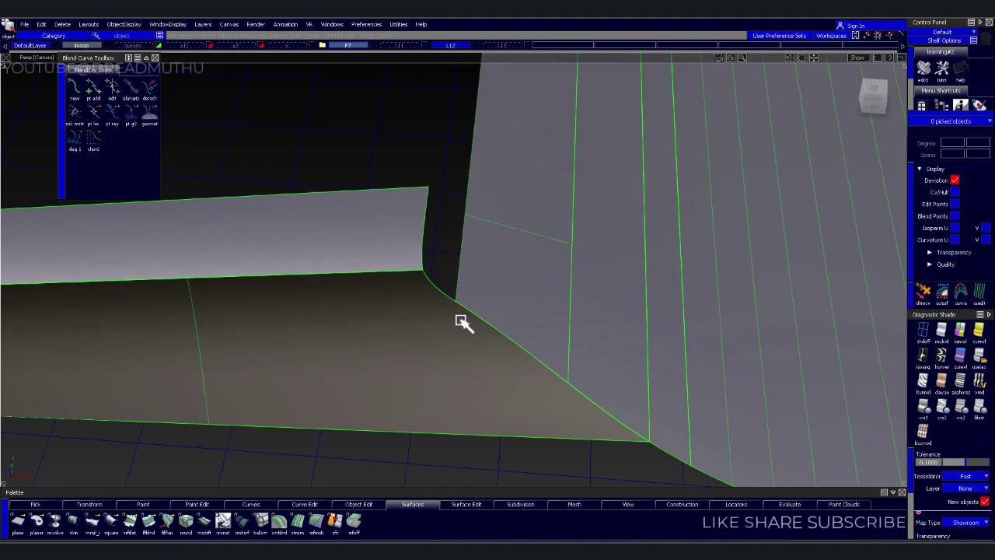
- Align a blend curve across the corner gap, then begin a Square surface from its first edge
click(451, 204)
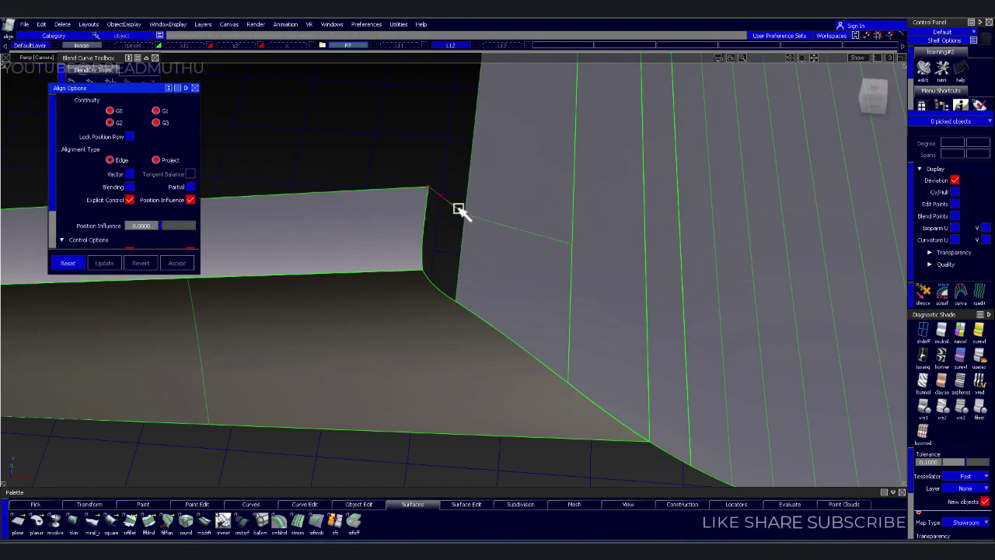
click(466, 215)
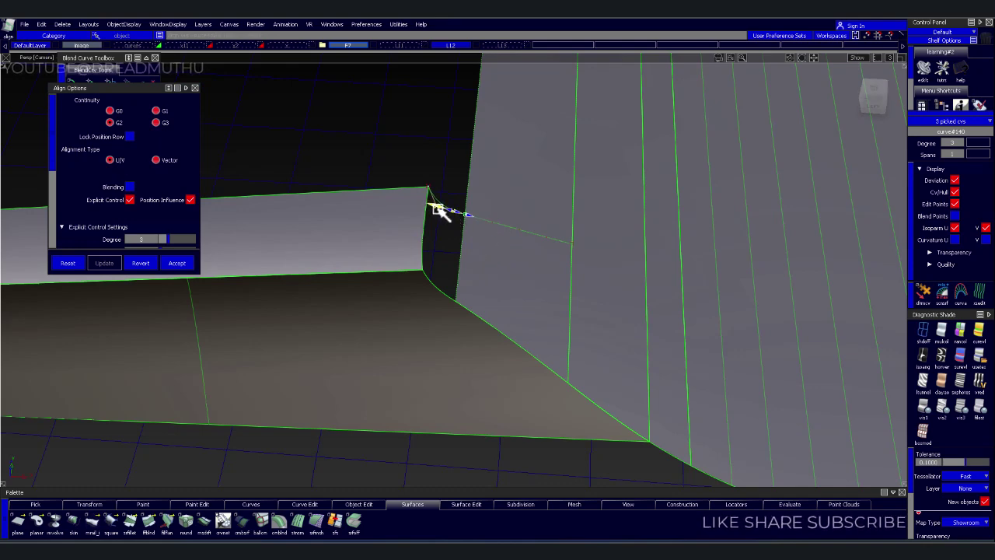
alt+shift+drag(441, 212, 453, 303)
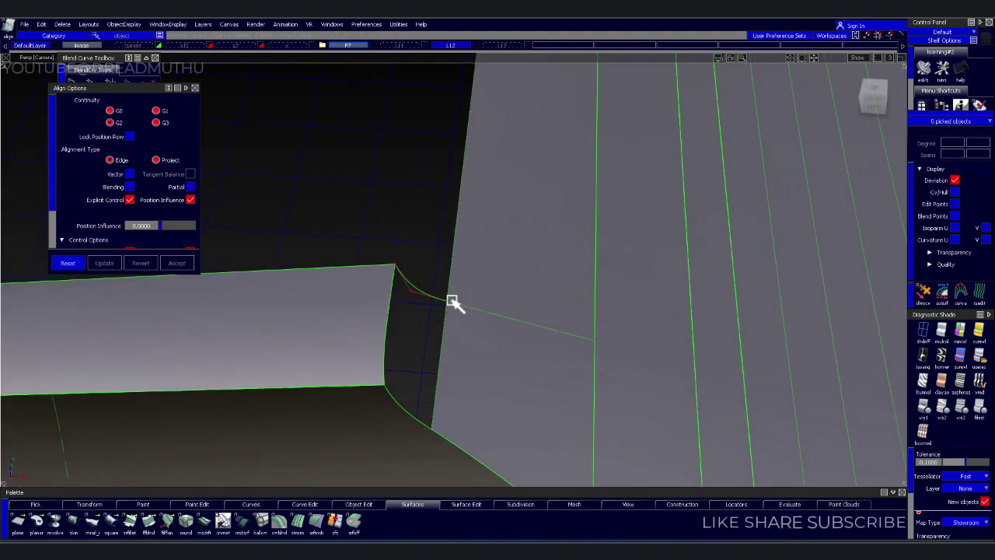
click(406, 333)
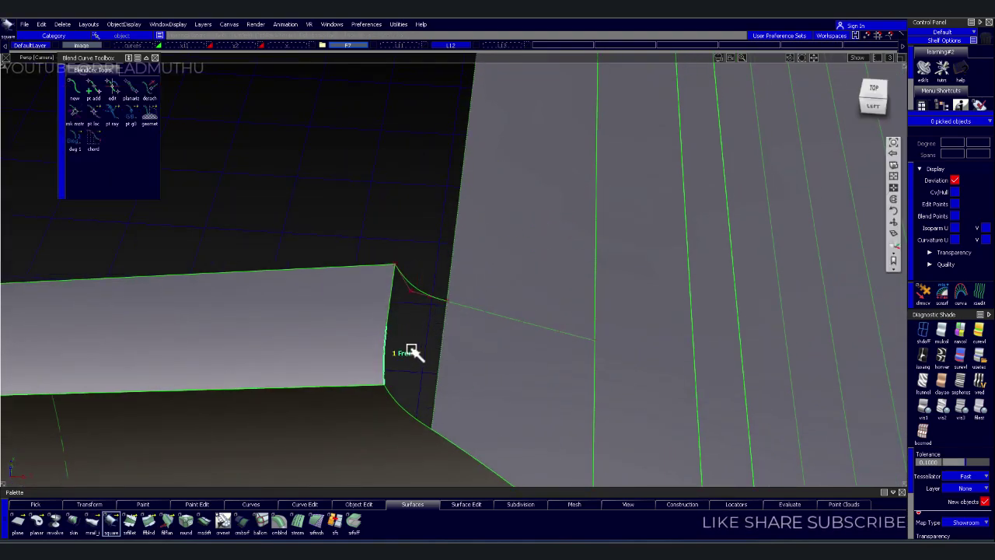
mouse_move(409, 353)
alt+shift+mouse_down()
mouse_move(397, 397)
mouse_move(413, 315)
mouse_move(411, 337)
alt+shift+mouse_up()
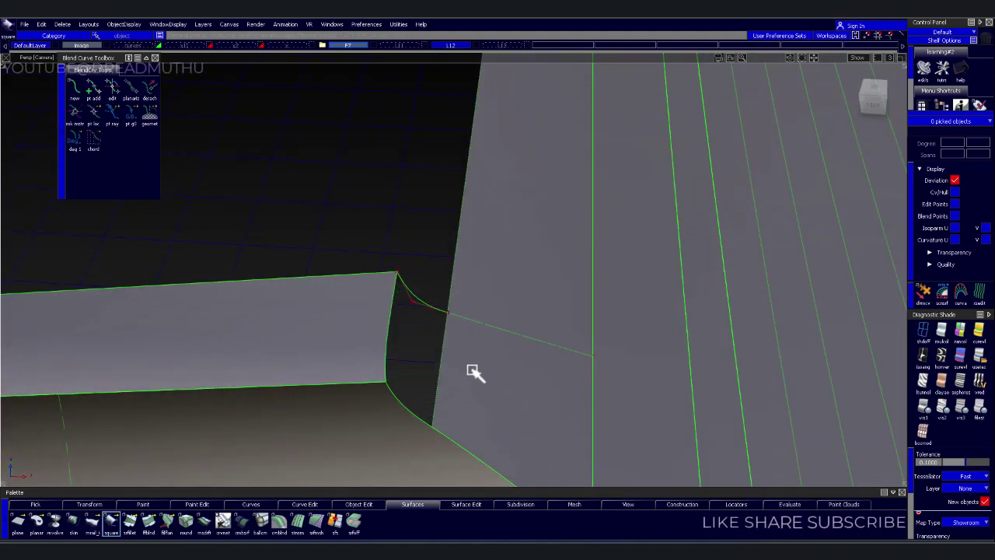
- Create a freeform blend between the pillar-corner edges with End set to Default
click(148, 526)
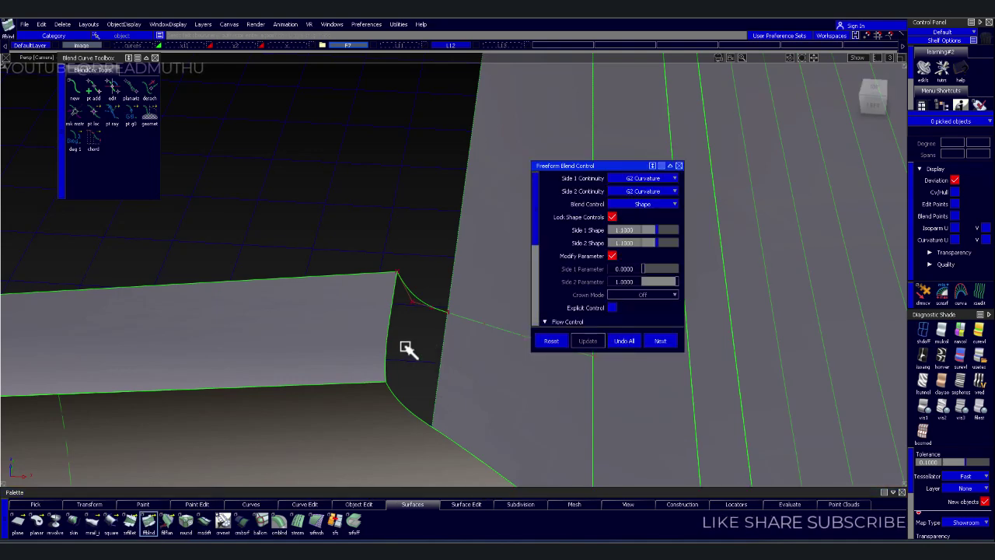
click(427, 431)
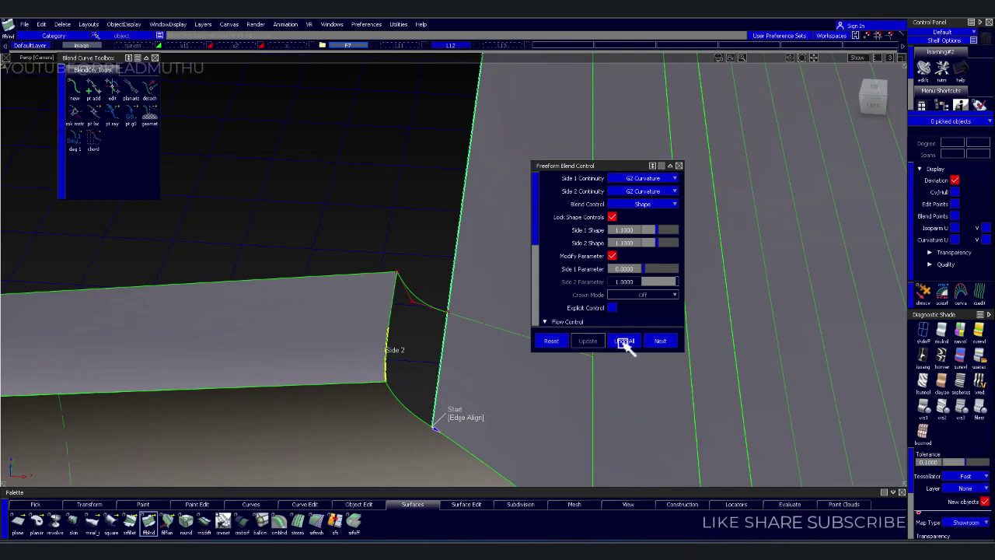
click(436, 355)
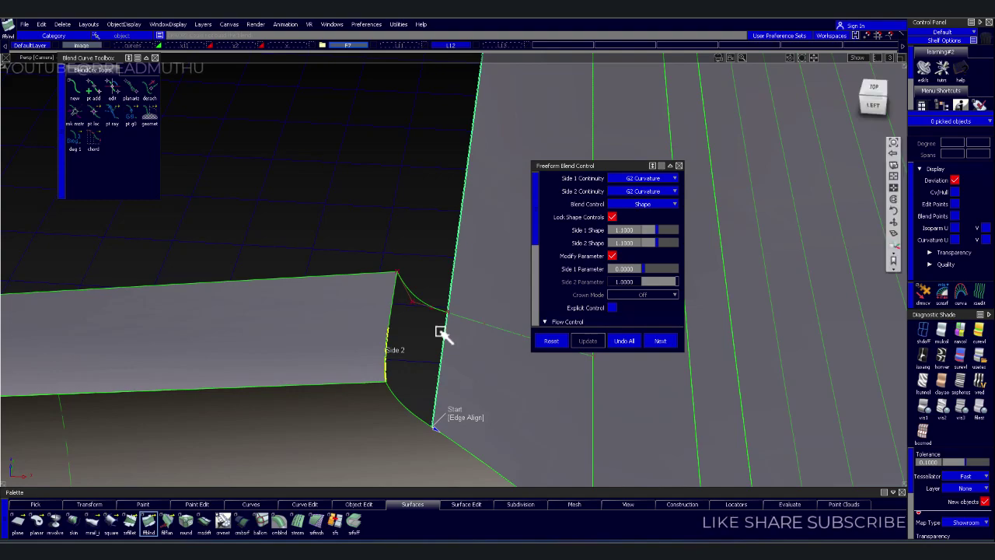
mouse_move(440, 333)
alt+shift+mouse_down()
mouse_move(450, 355)
mouse_move(371, 304)
mouse_move(395, 288)
mouse_move(415, 340)
alt+shift+mouse_up()
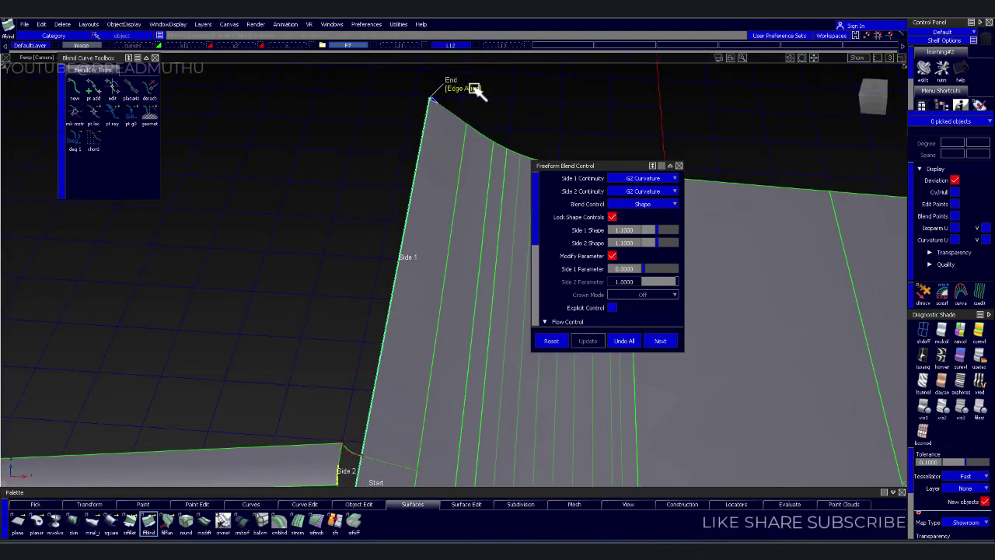
click(474, 88)
mouse_move(474, 88)
alt+shift+mouse_down()
mouse_move(409, 234)
mouse_move(431, 241)
mouse_move(407, 218)
mouse_move(400, 261)
mouse_move(424, 257)
alt+shift+mouse_up()
- Set blend Side 1 to G2 Curvature and Side 2 to G0 Position, enabling Explicit Control
click(643, 192)
click(651, 191)
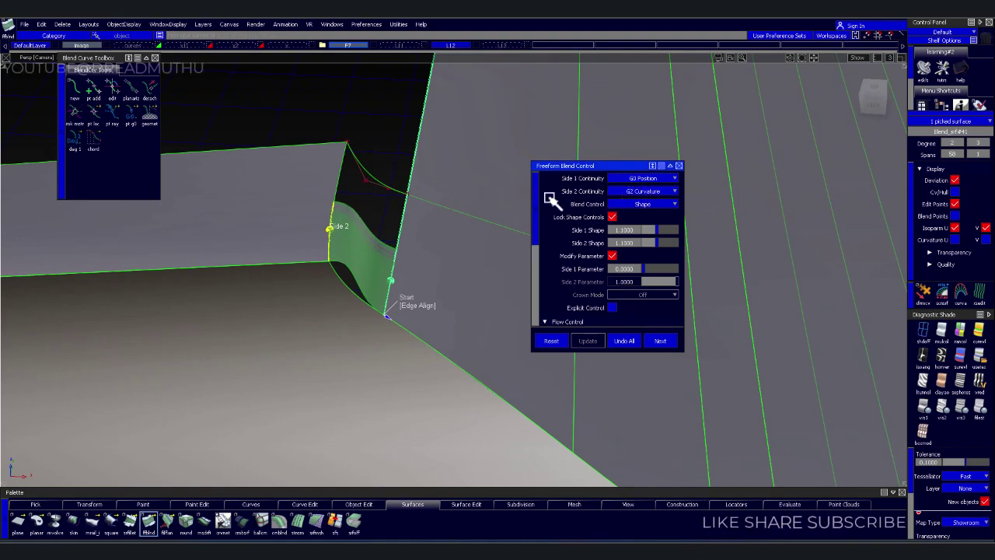
click(650, 180)
click(645, 211)
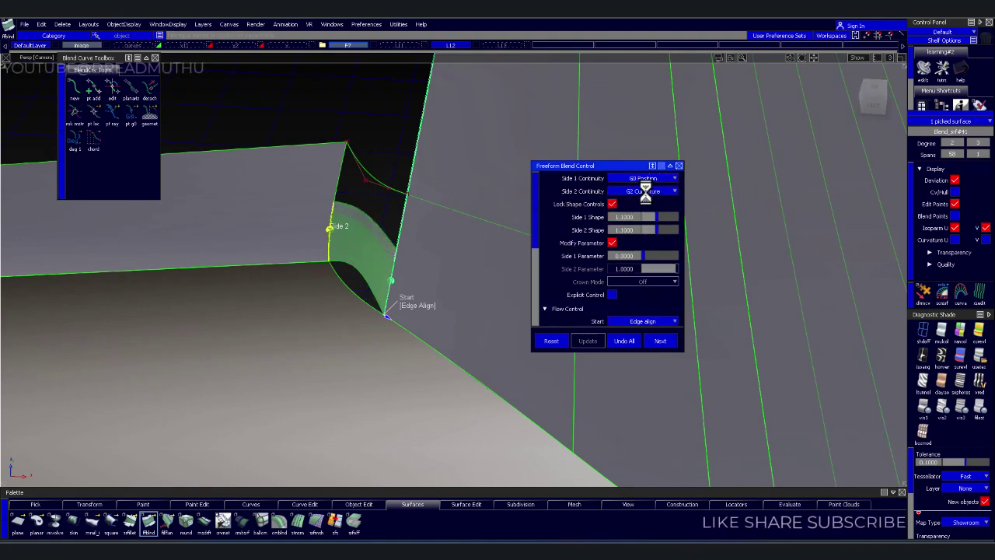
click(643, 192)
click(643, 204)
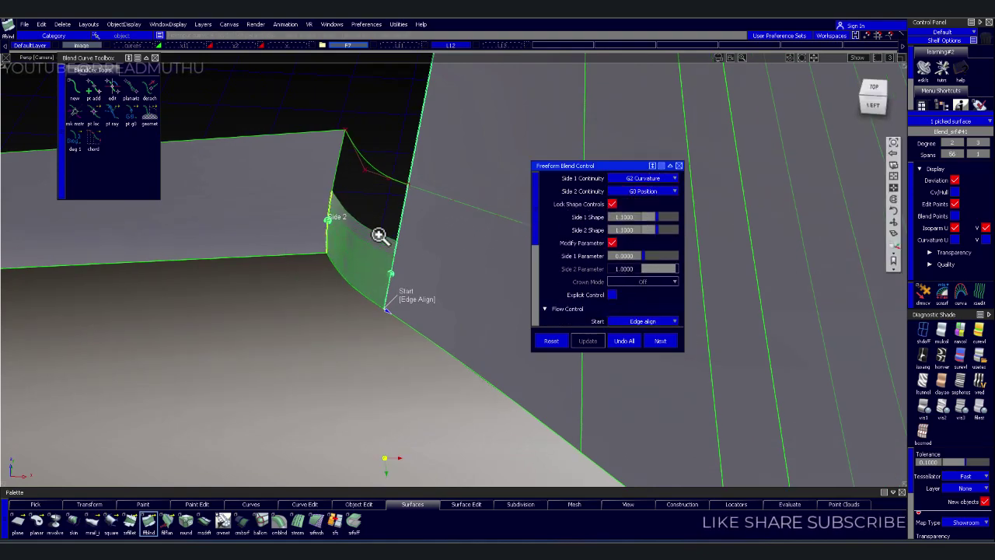
mouse_move(380, 233)
alt+shift+mouse_down()
mouse_move(344, 244)
mouse_move(361, 250)
alt+shift+mouse_up()
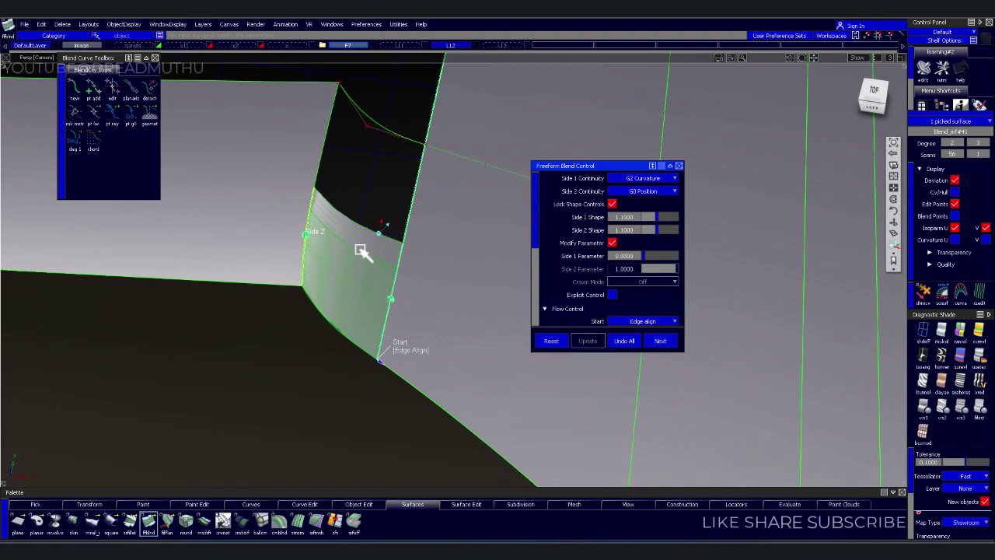
click(612, 296)
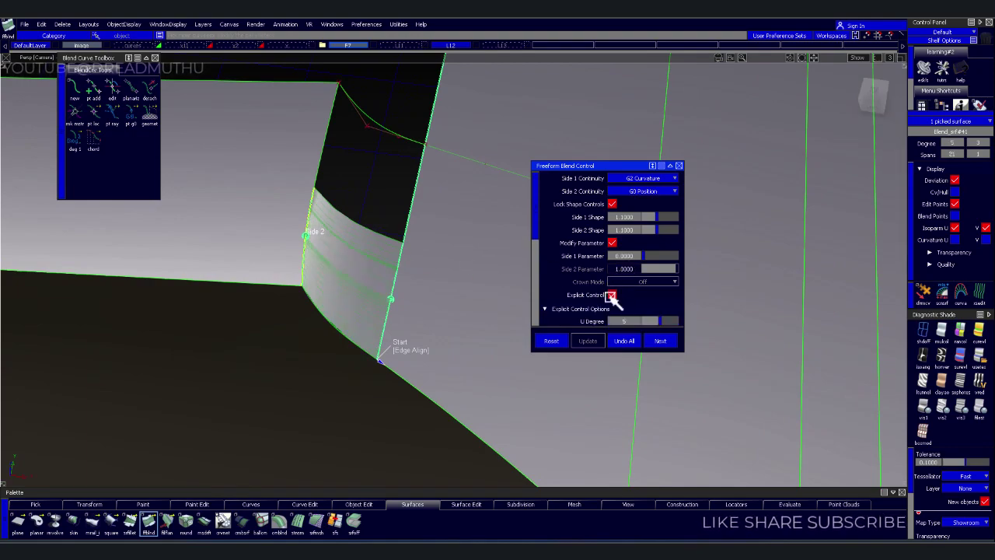
- Start a Square patch on the remaining corner gap and pick its first boundary edges
alt+shift+drag(511, 317, 327, 218)
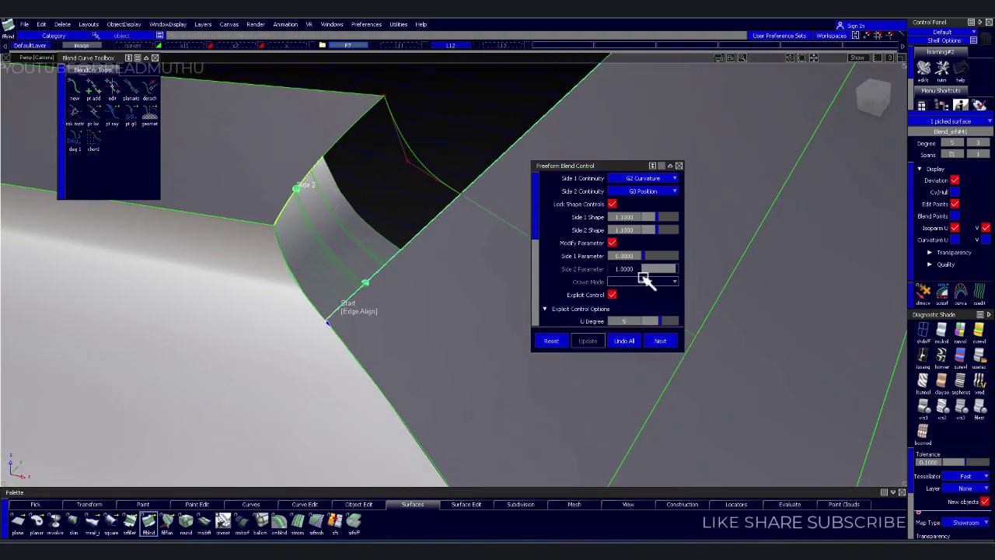
scroll(644, 277, down, 3)
scroll(639, 300, down, 2)
scroll(614, 303, down, 1)
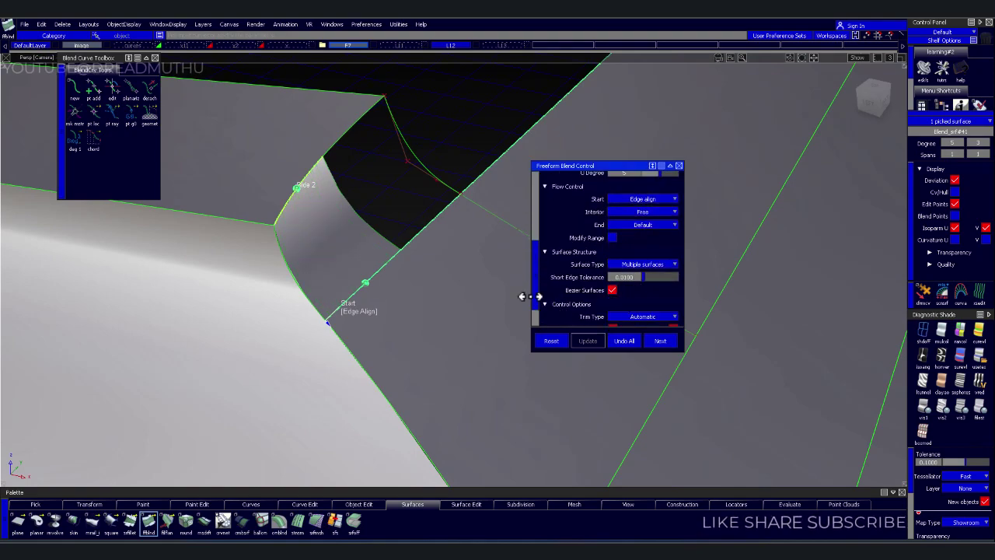
mouse_move(409, 201)
alt+shift+mouse_down()
mouse_move(330, 226)
mouse_move(415, 195)
mouse_move(380, 282)
mouse_move(359, 256)
alt+shift+mouse_up()
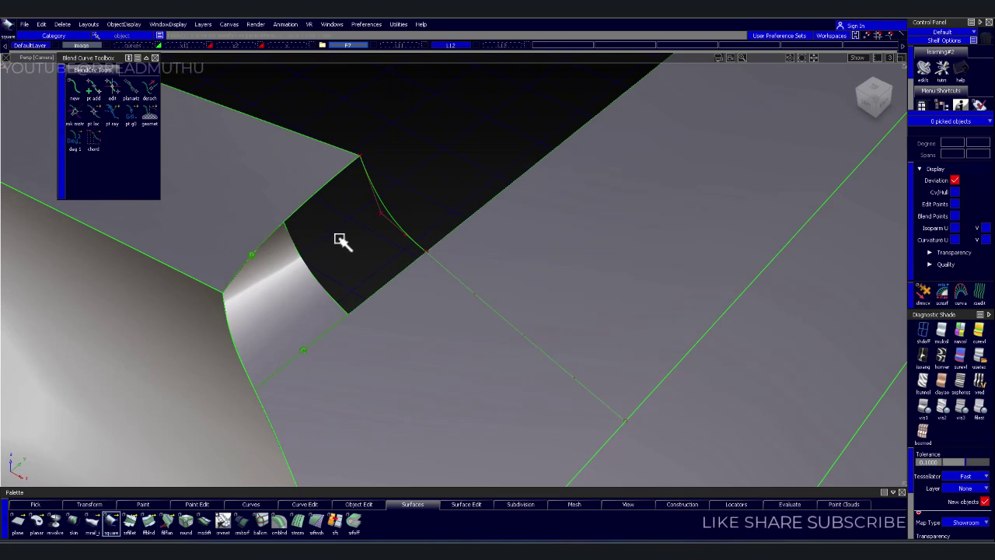
click(327, 247)
click(399, 204)
- Pick the last two Square boundaries, set all continuity to G2 Curvature, boundary 2 to Free
click(398, 203)
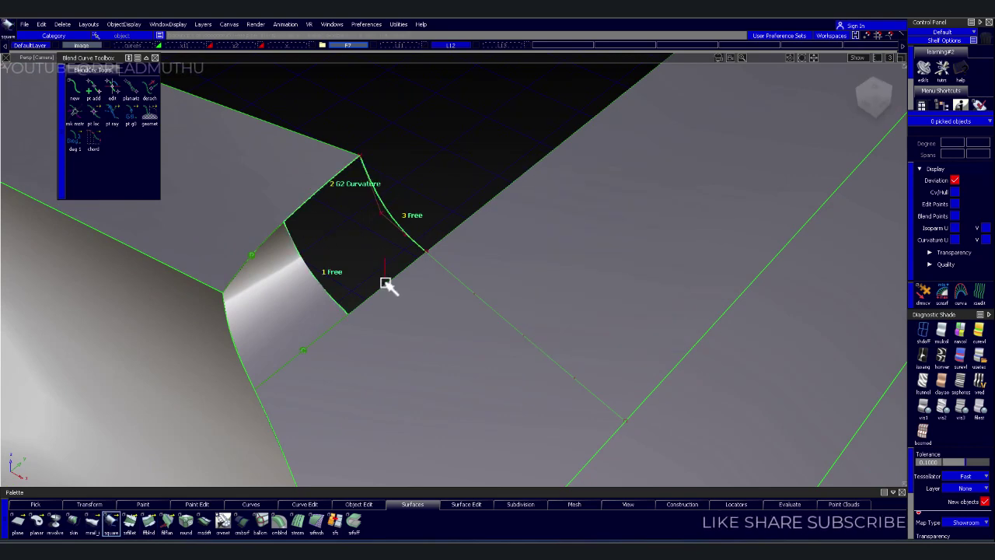
click(396, 285)
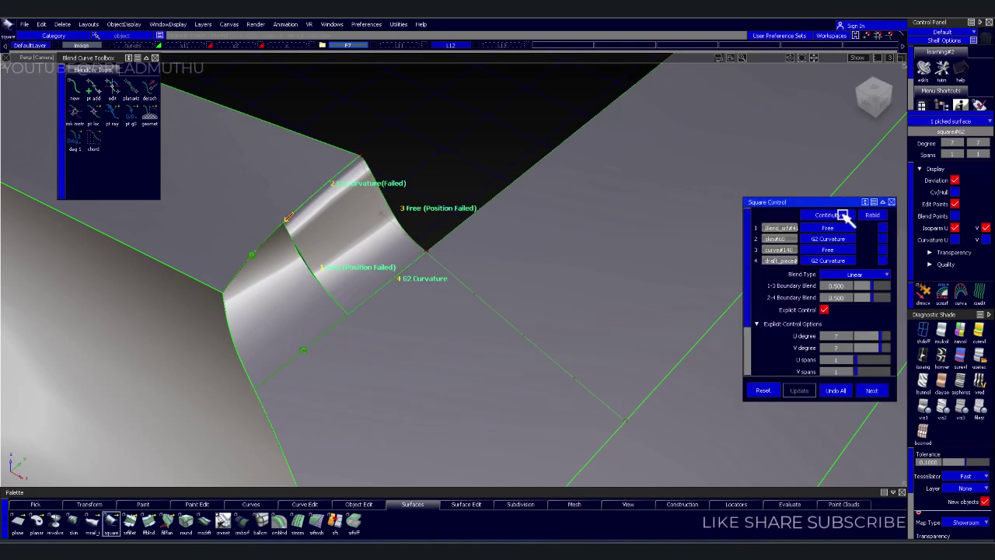
click(845, 220)
click(835, 260)
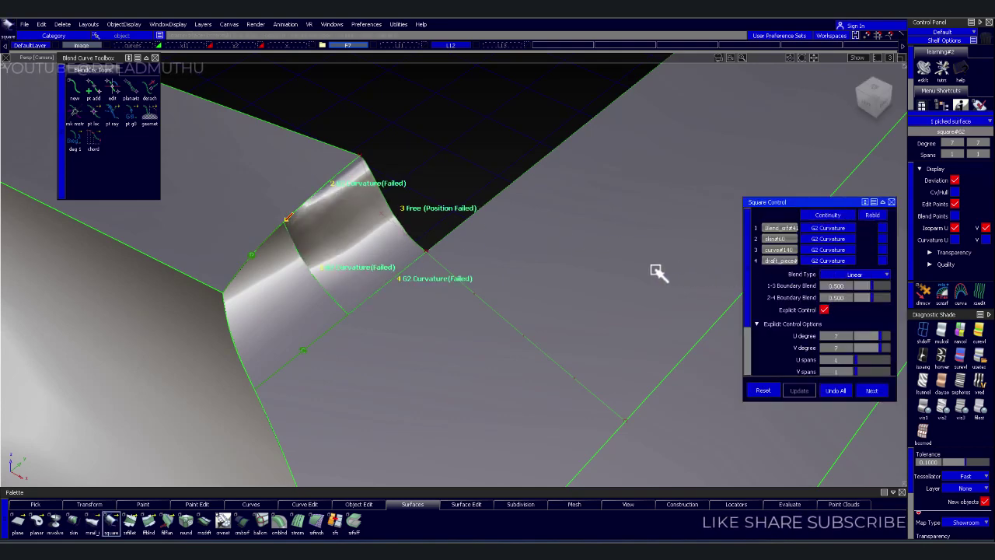
click(842, 243)
click(840, 253)
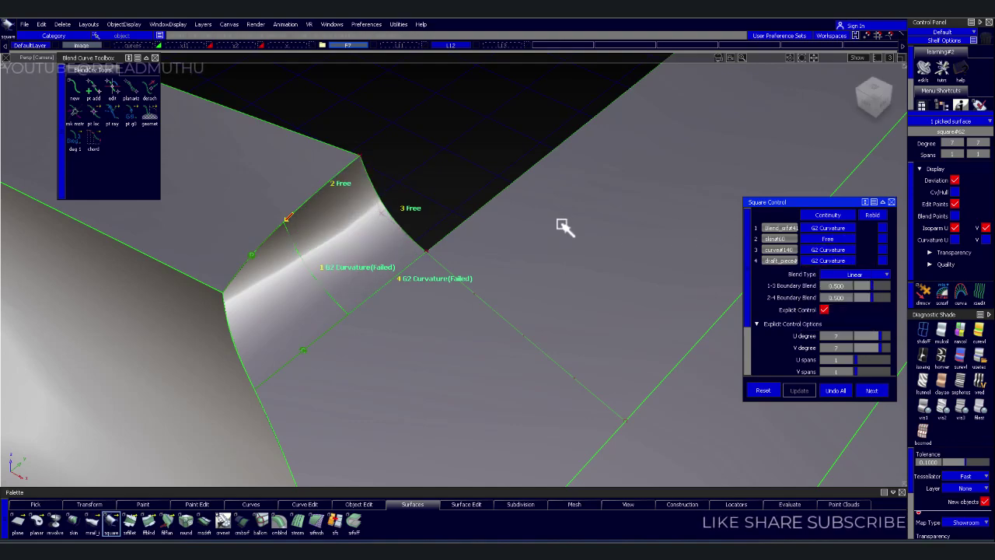
mouse_move(459, 211)
alt+shift+mouse_down()
mouse_move(447, 259)
mouse_move(269, 199)
mouse_move(295, 169)
mouse_move(316, 189)
mouse_move(327, 185)
alt+shift+mouse_up()
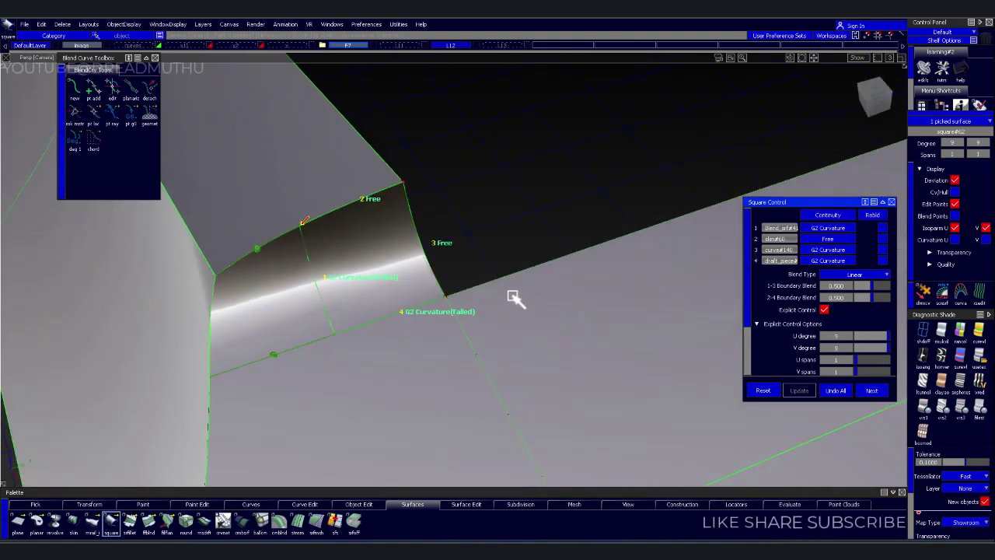
mouse_move(514, 298)
alt+shift+mouse_down()
mouse_move(422, 275)
mouse_move(295, 282)
mouse_move(322, 216)
mouse_move(582, 214)
mouse_move(462, 233)
mouse_move(387, 307)
mouse_move(337, 202)
mouse_move(213, 209)
mouse_move(222, 269)
mouse_move(314, 209)
mouse_move(355, 251)
alt+shift+mouse_up()
- Hide curves and edges to inspect the patch shading, then show them again
click(391, 293)
click(856, 58)
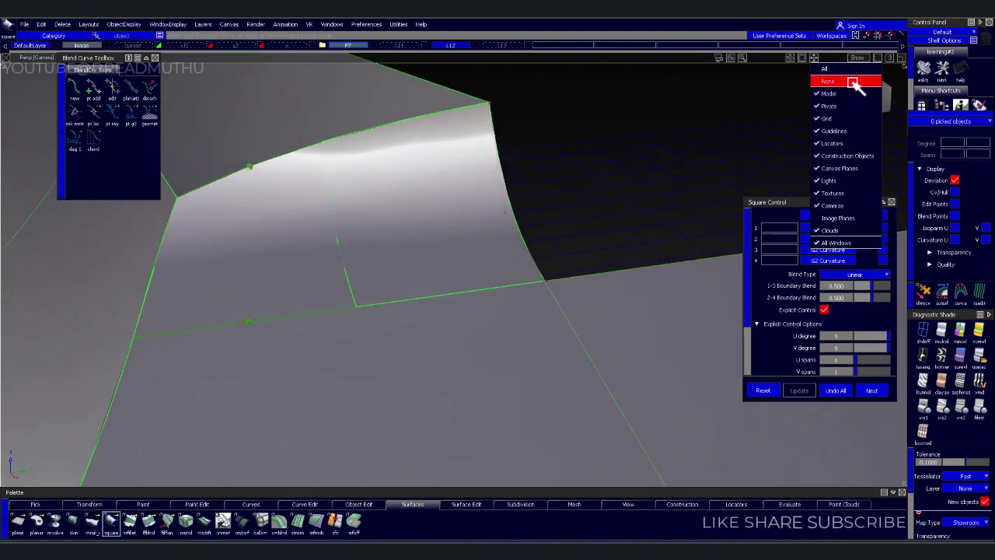
click(853, 82)
mouse_move(573, 166)
alt+shift+mouse_down()
mouse_move(484, 255)
mouse_move(471, 285)
mouse_move(547, 221)
alt+shift+mouse_up()
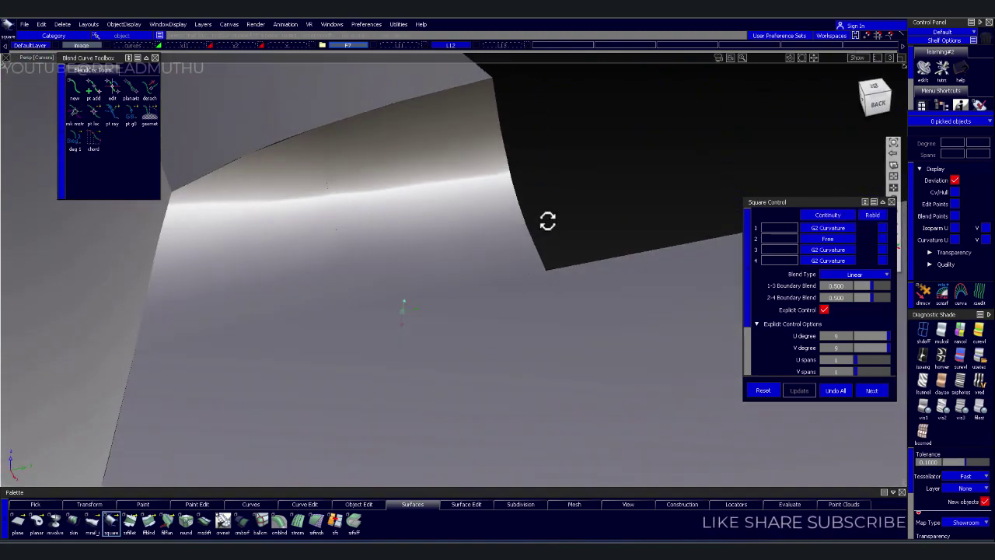
click(856, 57)
click(855, 69)
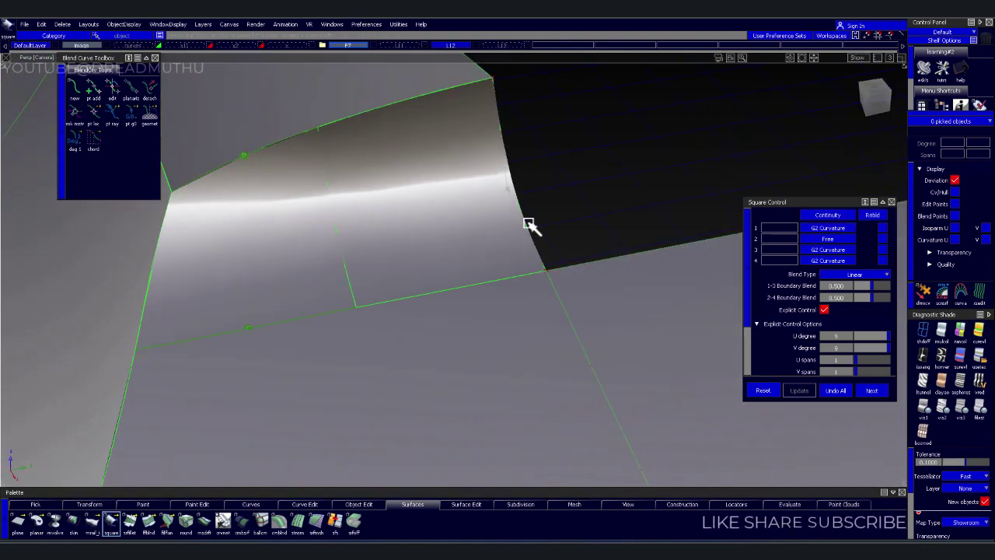
- Align the corner patch edge to the adjacent surface edge, removing the patch's history
click(340, 239)
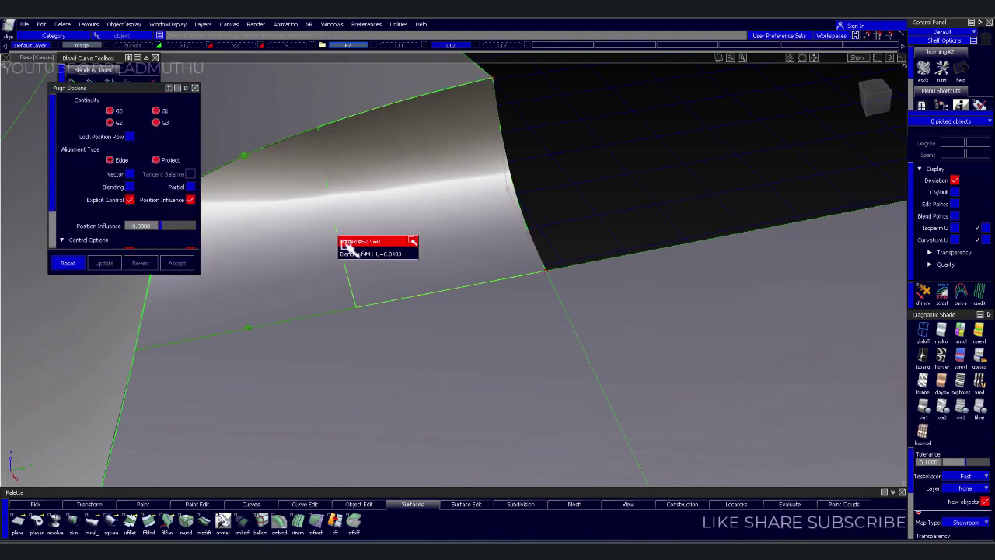
click(449, 315)
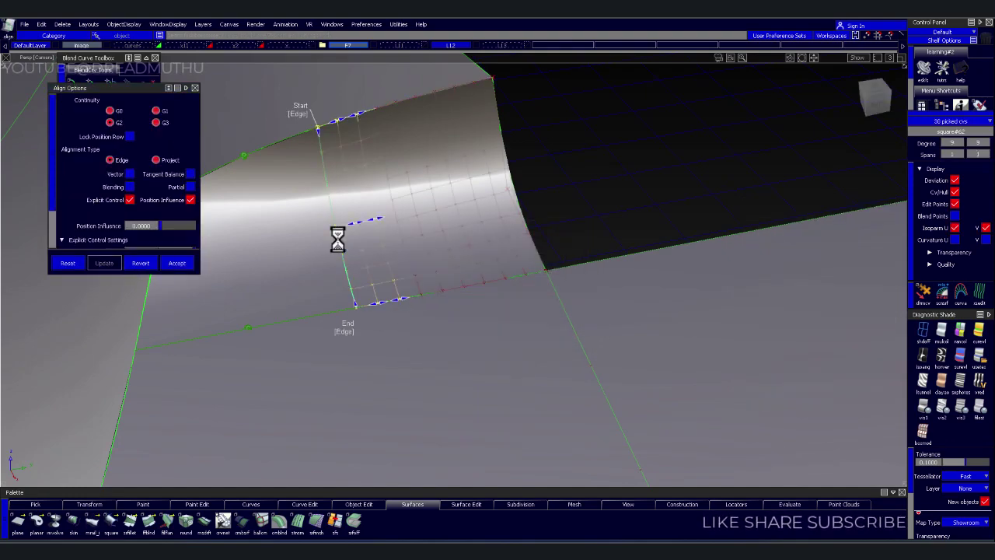
click(457, 264)
click(465, 285)
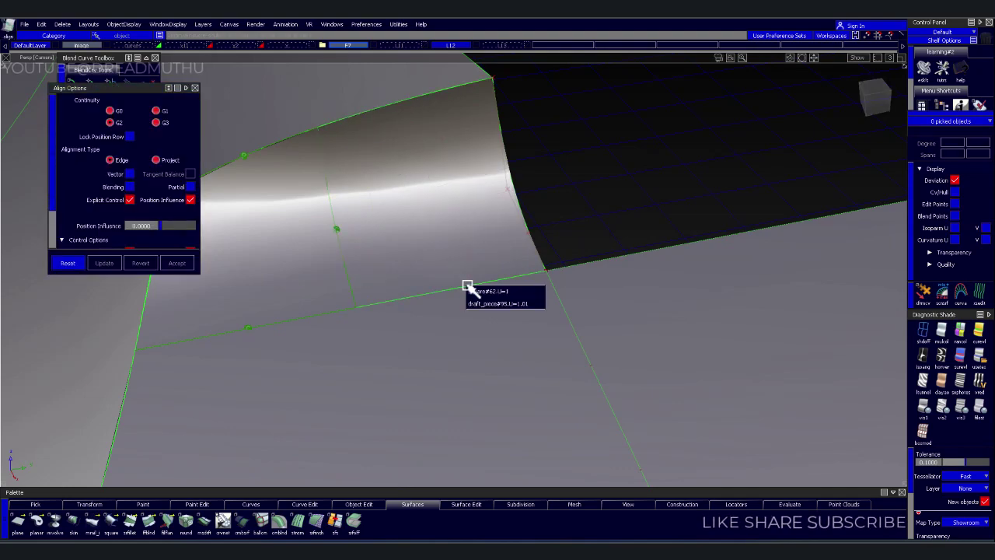
click(480, 292)
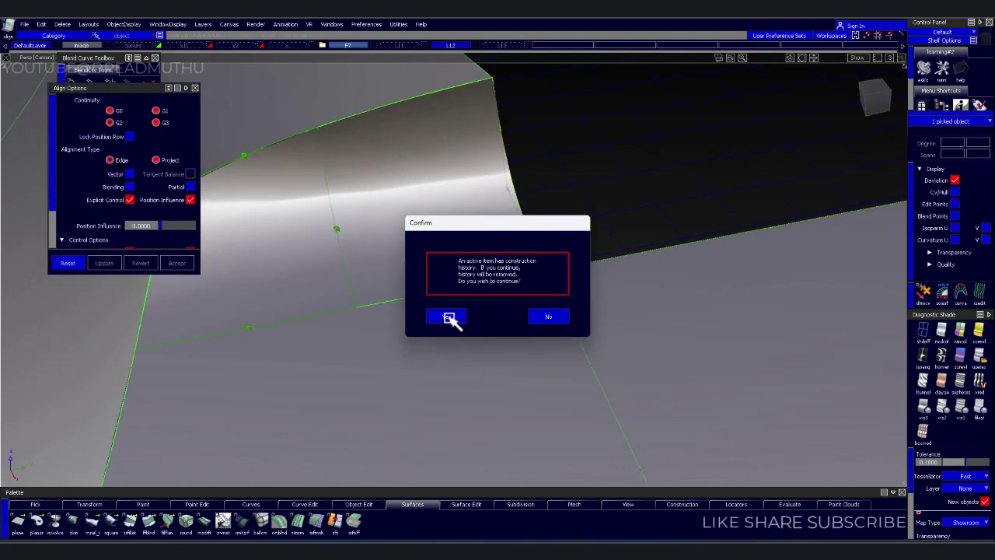
click(451, 315)
click(462, 289)
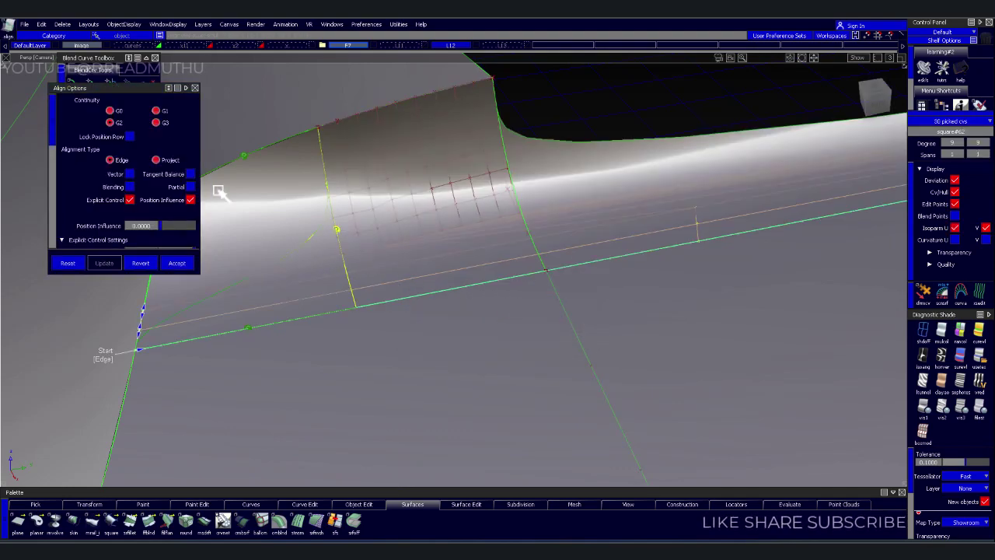
- Make the alignment Partial with Skew start and end and position influence 1.0
click(190, 187)
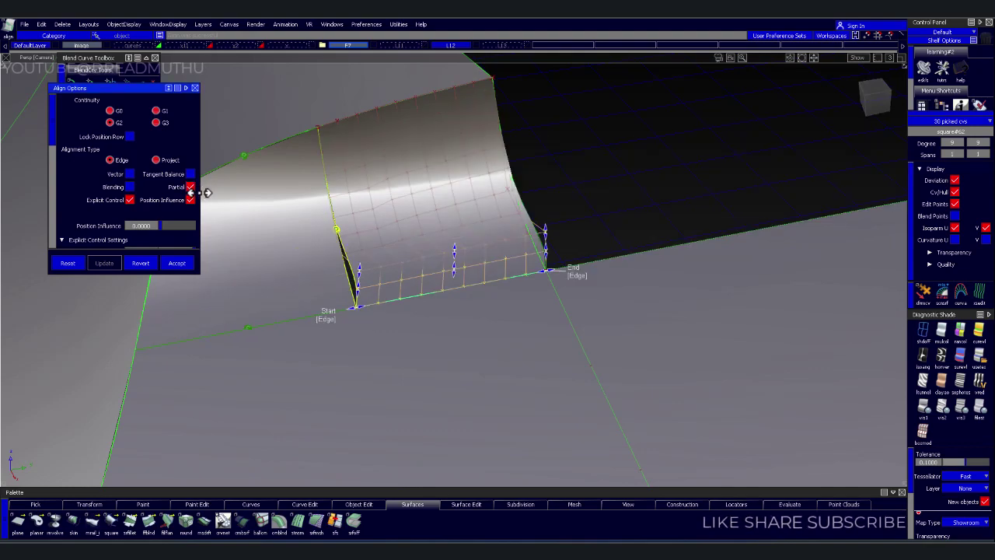
click(329, 321)
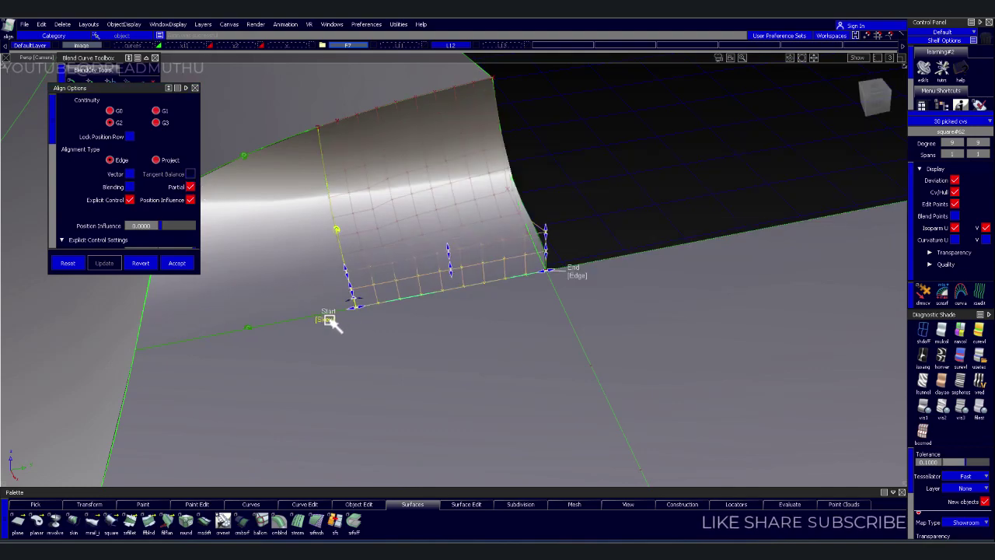
click(574, 275)
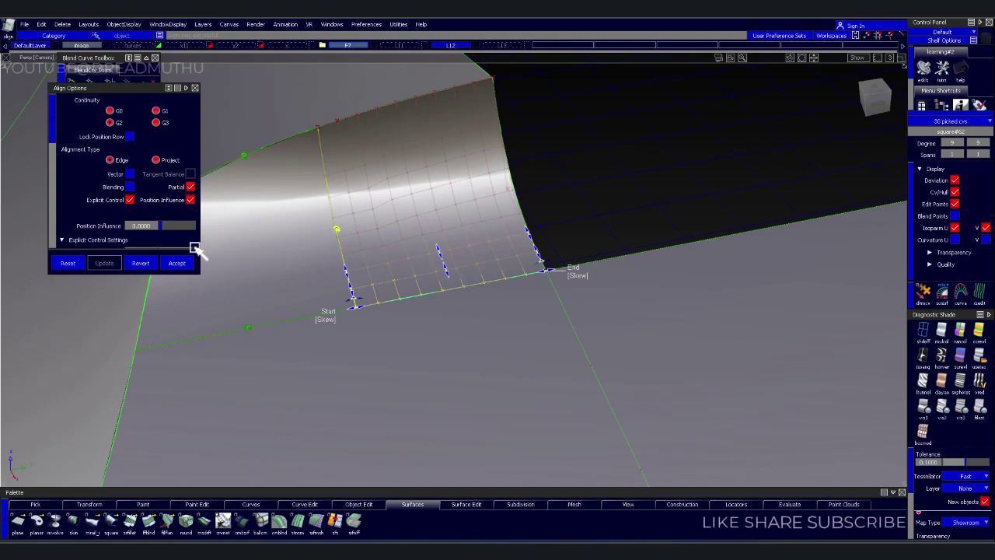
mouse_move(318, 279)
alt+shift+mouse_down()
mouse_move(404, 262)
mouse_move(531, 260)
mouse_move(610, 214)
alt+shift+mouse_up()
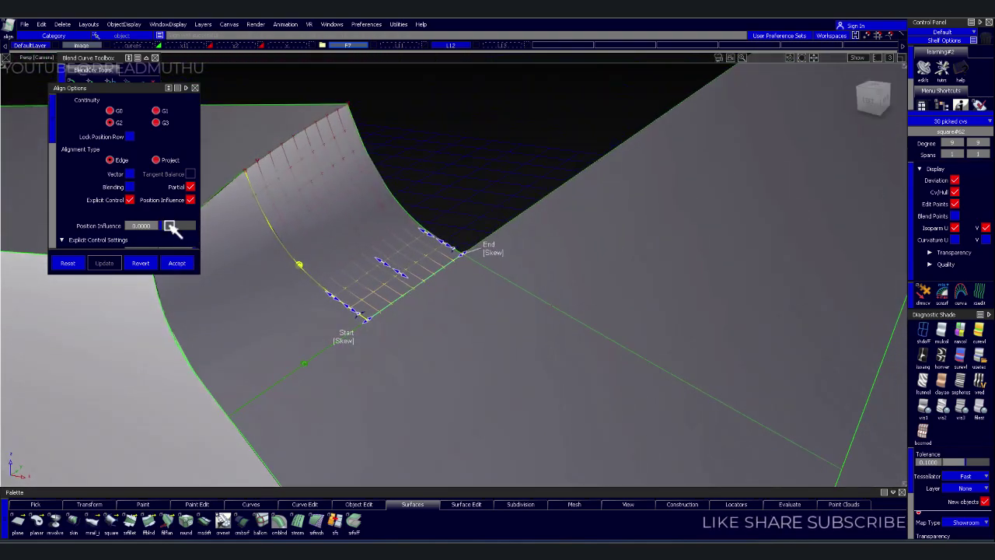
drag(163, 226, 174, 227)
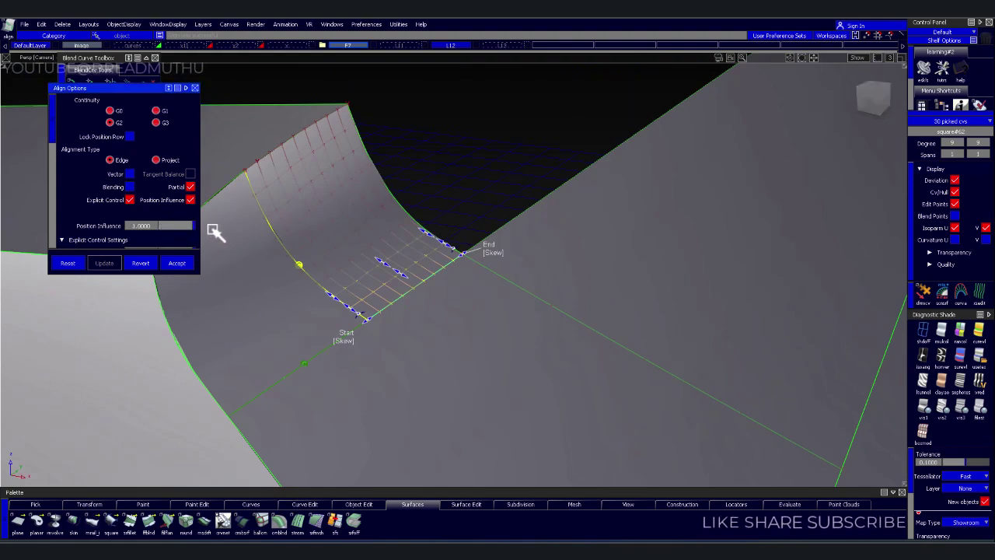
- Run an Evaluate Continuity check on the blend corner's surface edge
click(389, 272)
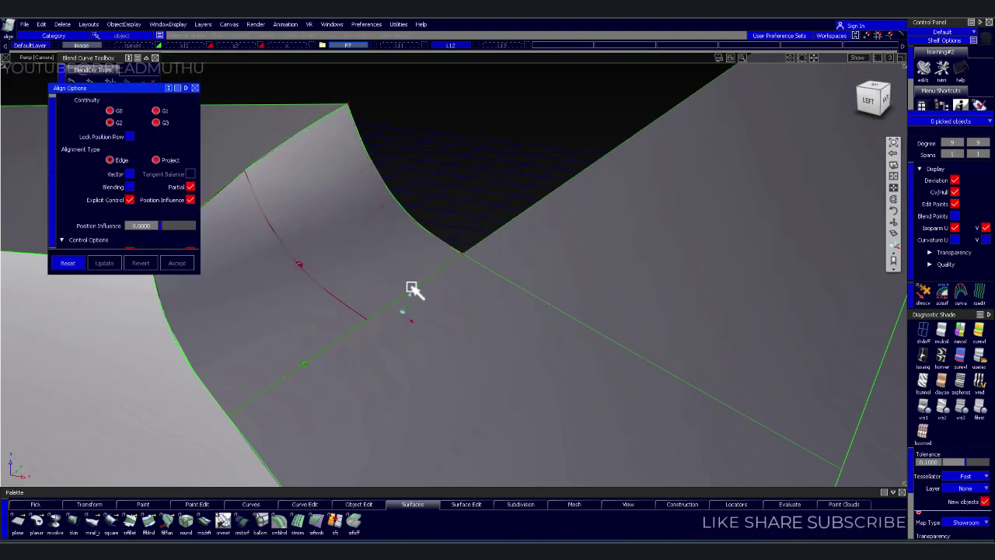
mouse_move(411, 288)
alt+shift+mouse_down()
mouse_move(411, 266)
mouse_move(503, 395)
alt+shift+mouse_up()
click(784, 497)
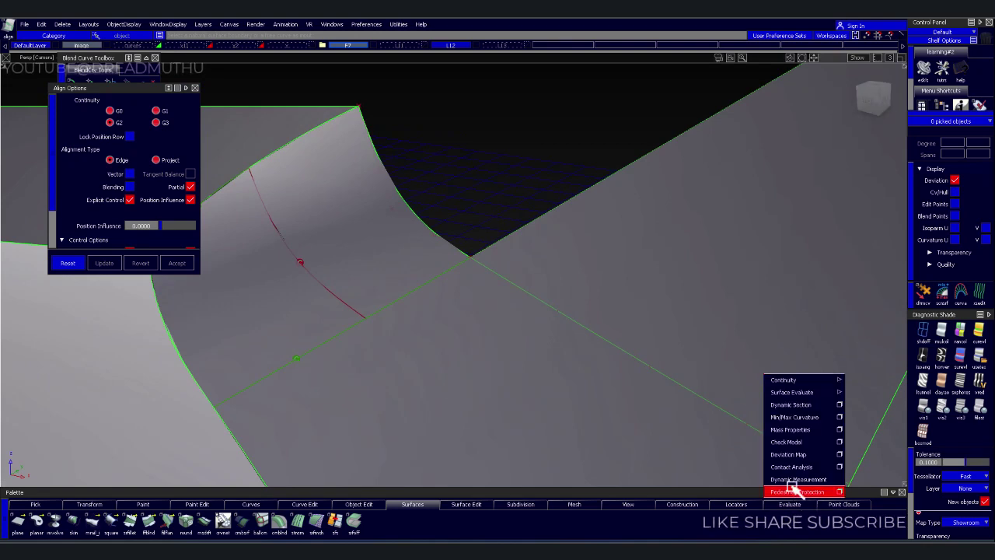
click(799, 379)
click(414, 289)
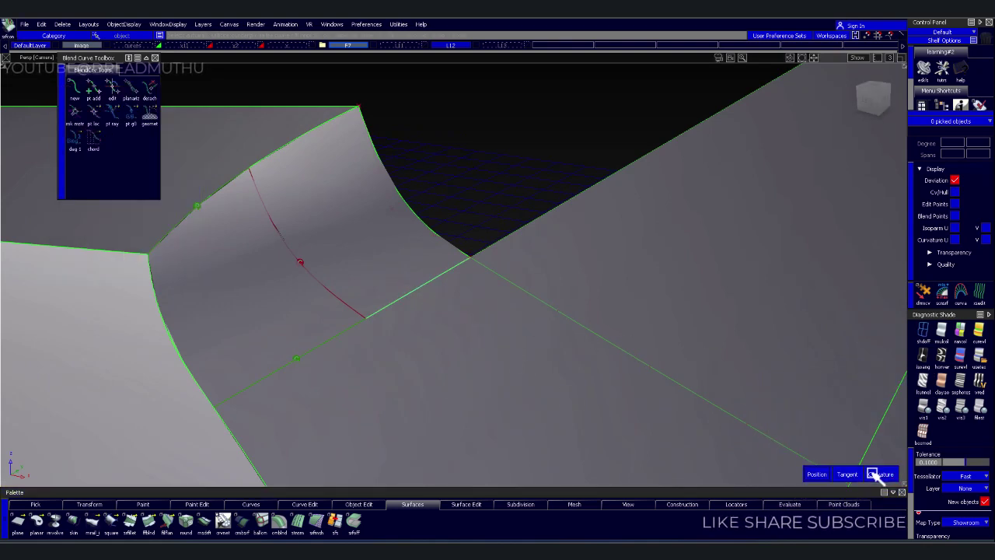
mouse_move(469, 362)
alt+shift+mouse_down()
mouse_move(256, 354)
mouse_move(328, 324)
alt+shift+mouse_up()
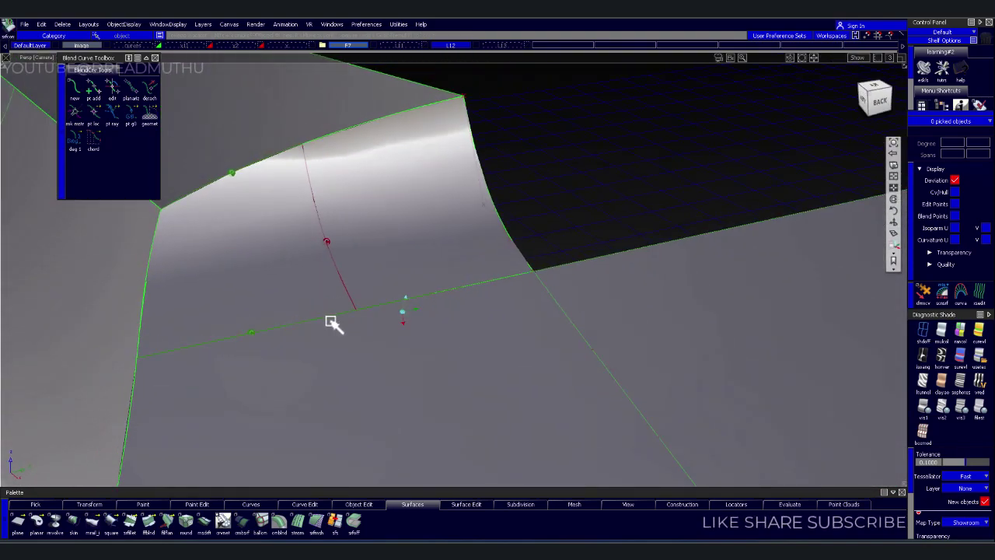
- Align the blend surface edge to its curve, removing history, with position influence 0.65
click(332, 262)
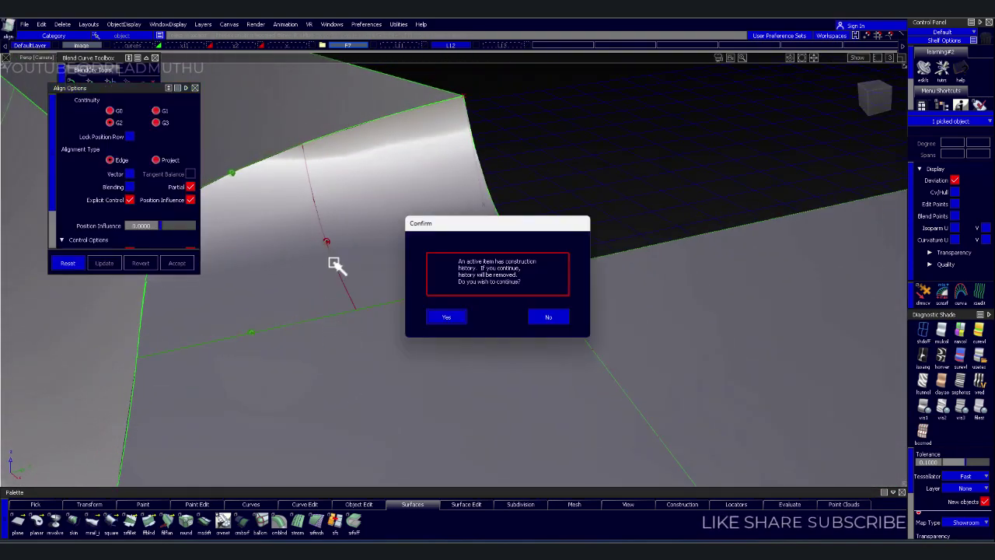
click(454, 317)
click(335, 261)
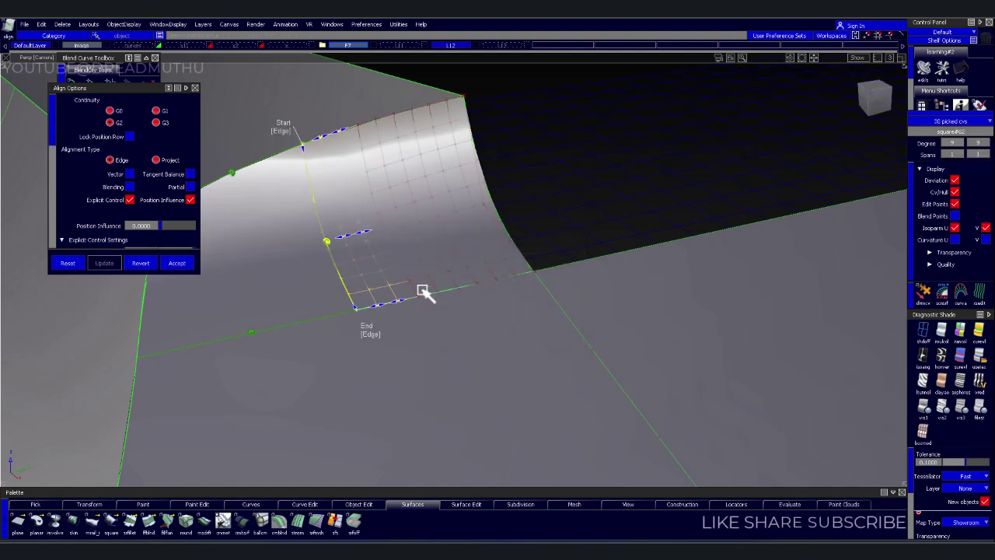
click(476, 338)
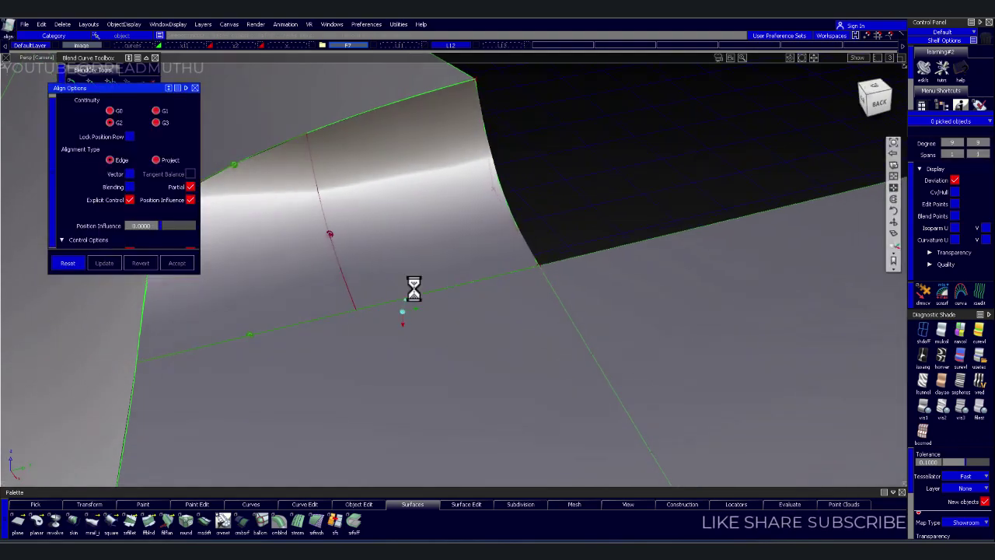
click(345, 239)
drag(163, 231, 175, 231)
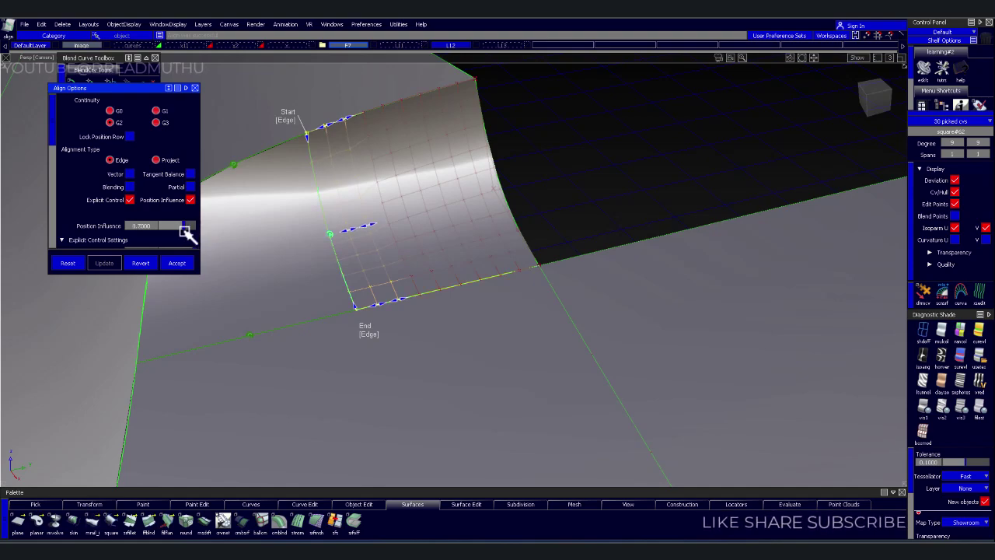
scroll(165, 231, down, 2)
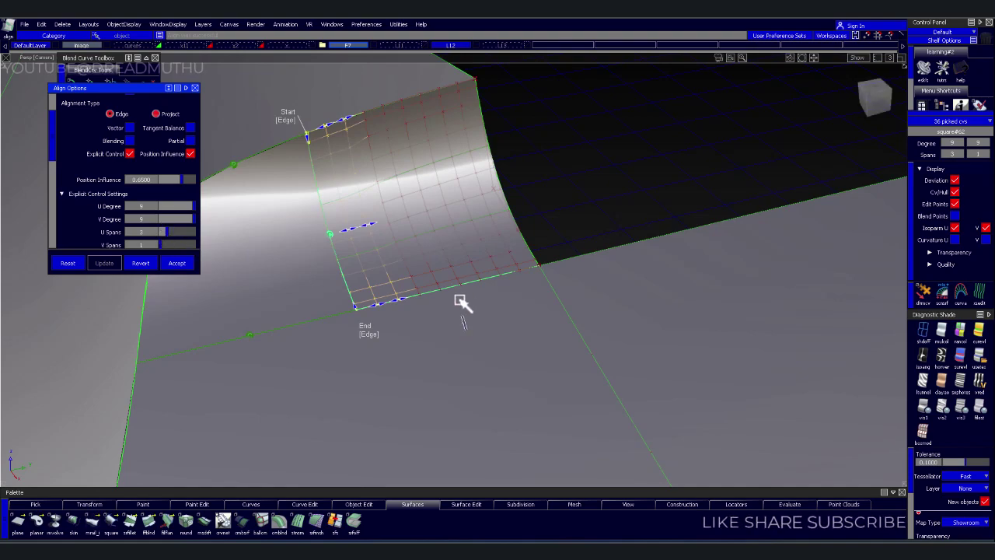
click(501, 278)
alt+shift+right_drag(437, 299, 400, 317)
alt+shift+drag(399, 318, 485, 344)
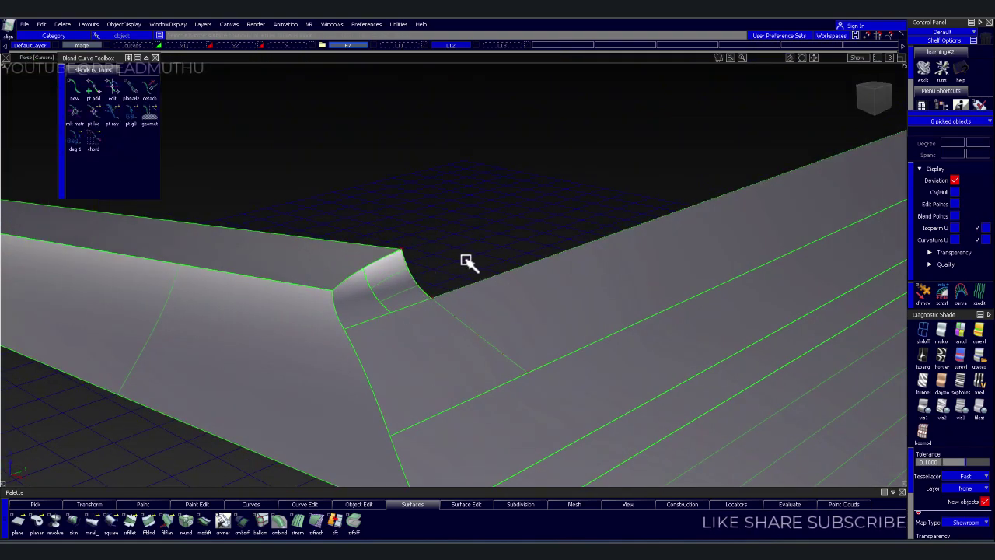
- Orbit, pan and zoom around the blend corner, door handle and rear pillar to review it
mouse_move(466, 259)
alt+shift+mouse_down()
mouse_move(464, 335)
mouse_move(489, 366)
mouse_move(484, 375)
alt+shift+mouse_up()
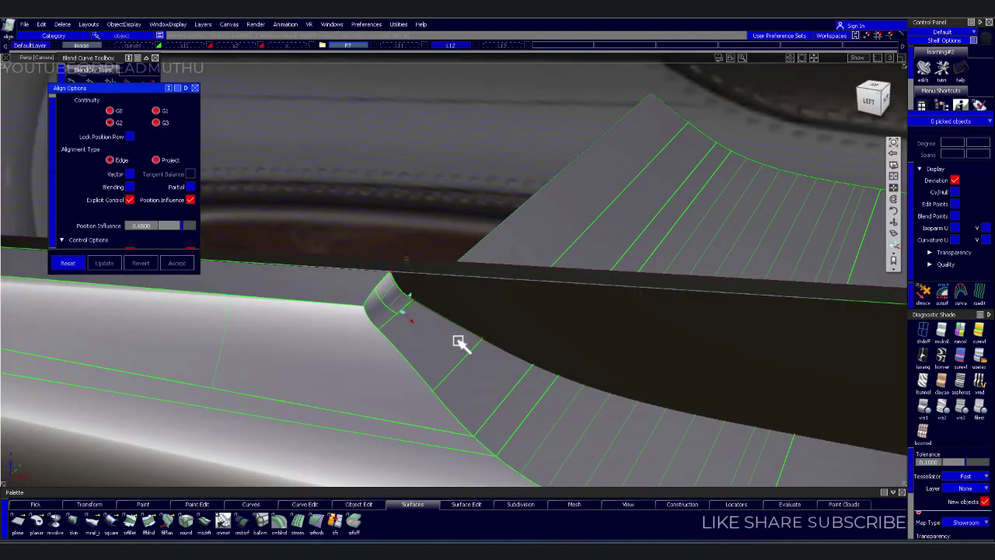
mouse_move(458, 342)
alt+shift+mouse_down()
mouse_move(489, 362)
mouse_move(424, 335)
mouse_move(488, 361)
mouse_move(443, 338)
mouse_move(397, 331)
alt+shift+mouse_up()
mouse_move(598, 334)
alt+shift+mouse_down()
mouse_move(413, 259)
mouse_move(419, 267)
alt+shift+mouse_up()
mouse_move(482, 286)
alt+shift+mouse_down()
mouse_move(524, 353)
mouse_move(533, 402)
mouse_move(523, 352)
mouse_move(449, 322)
mouse_move(568, 355)
alt+shift+mouse_up()
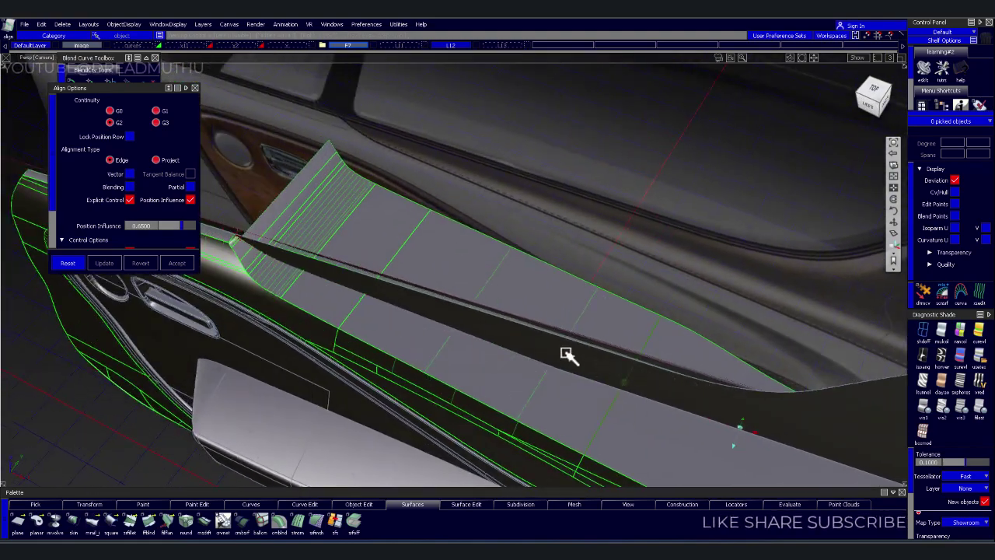
mouse_move(568, 355)
alt+shift+right_down()
mouse_move(611, 378)
mouse_move(760, 393)
mouse_move(672, 382)
alt+shift+right_up()
mouse_move(671, 382)
alt+shift+mouse_down()
mouse_move(553, 344)
mouse_move(566, 346)
alt+shift+mouse_up()
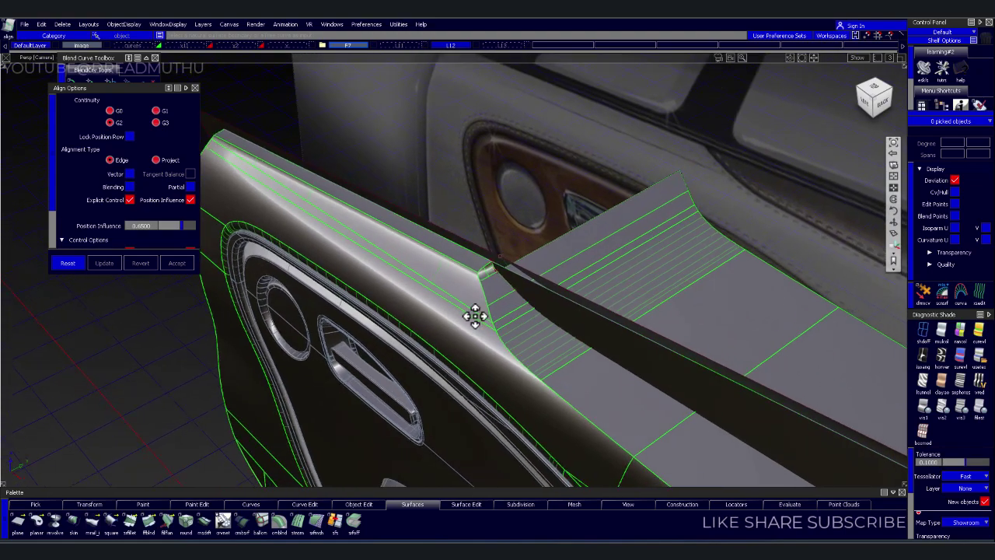
alt+shift+middle_drag(643, 362, 433, 280)
alt+shift+right_drag(636, 328, 542, 276)
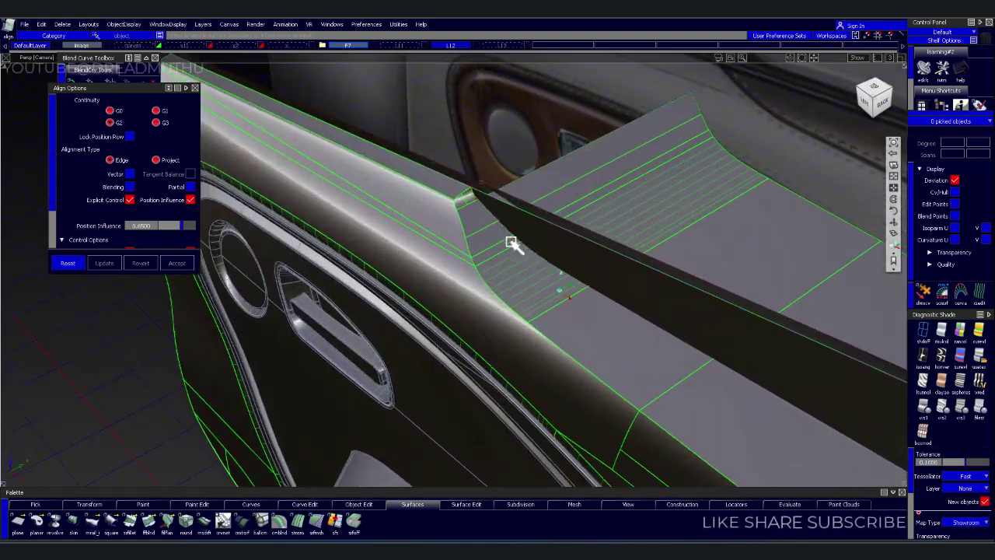
mouse_move(511, 244)
alt+shift+mouse_down()
mouse_move(640, 304)
mouse_move(646, 331)
mouse_move(553, 253)
alt+shift+mouse_up()
- Close the Align Options window and turn toward a side view of the door panel
key(Escape)
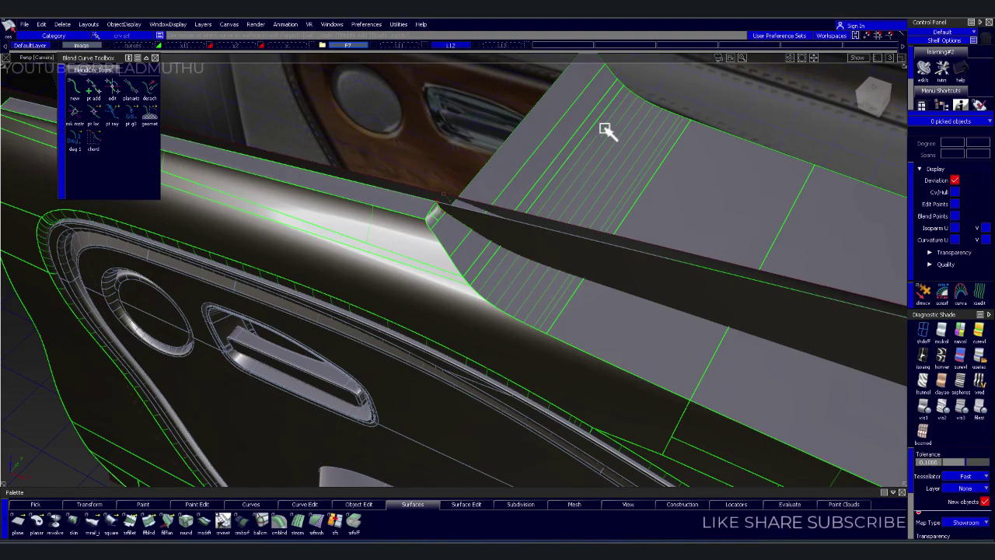
mouse_move(525, 232)
alt+shift+right_down()
mouse_move(537, 192)
mouse_move(582, 195)
alt+shift+right_up()
mouse_move(582, 195)
alt+shift+mouse_down()
mouse_move(458, 223)
mouse_move(633, 196)
mouse_move(708, 158)
mouse_move(675, 131)
mouse_move(670, 184)
mouse_move(621, 204)
mouse_move(755, 231)
mouse_move(702, 193)
mouse_move(459, 108)
mouse_move(529, 129)
mouse_move(474, 187)
mouse_move(836, 206)
alt+shift+mouse_up()
- Switch to the orthographic Left view with shading off, showing wireframe over the reference image
click(876, 108)
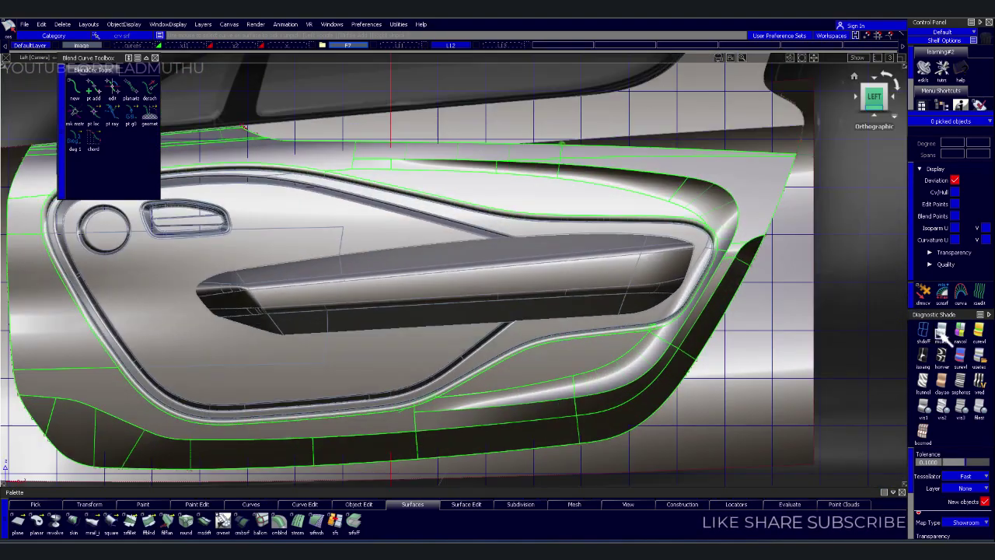
click(918, 333)
scroll(748, 322, up, 2)
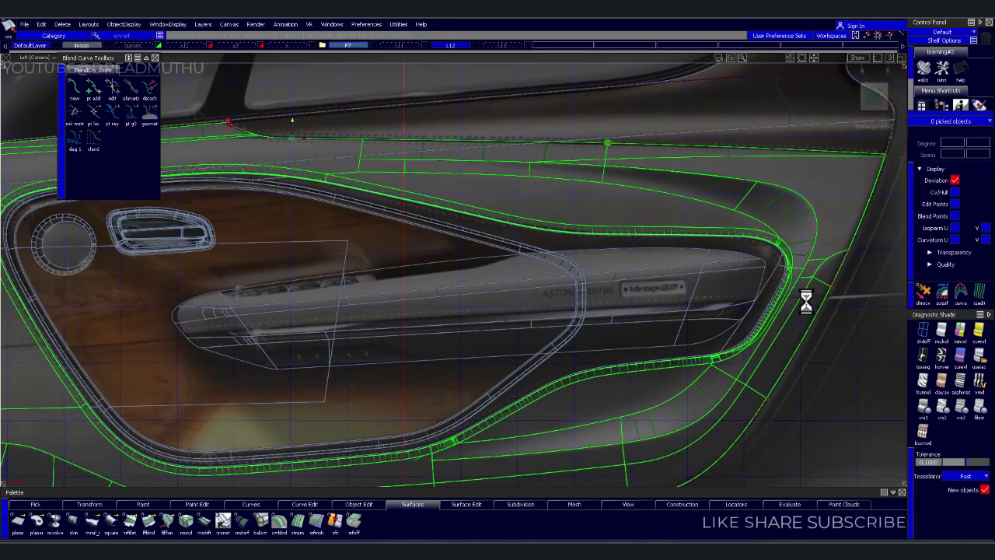
scroll(541, 257, up, 2)
scroll(646, 246, up, 2)
scroll(726, 226, down, 2)
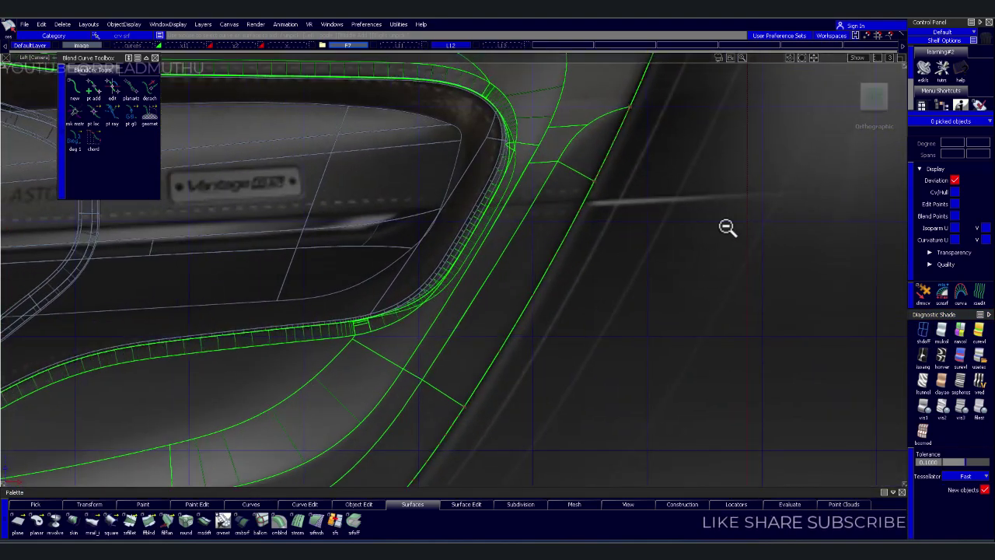
alt+shift+middle_drag(726, 226, 600, 264)
scroll(847, 262, down, 2)
- Zoom and pan over the armrest, handle and window area, then frame the whole door
mouse_move(846, 262)
alt+shift+middle_down()
mouse_move(588, 270)
mouse_move(844, 257)
alt+shift+middle_up()
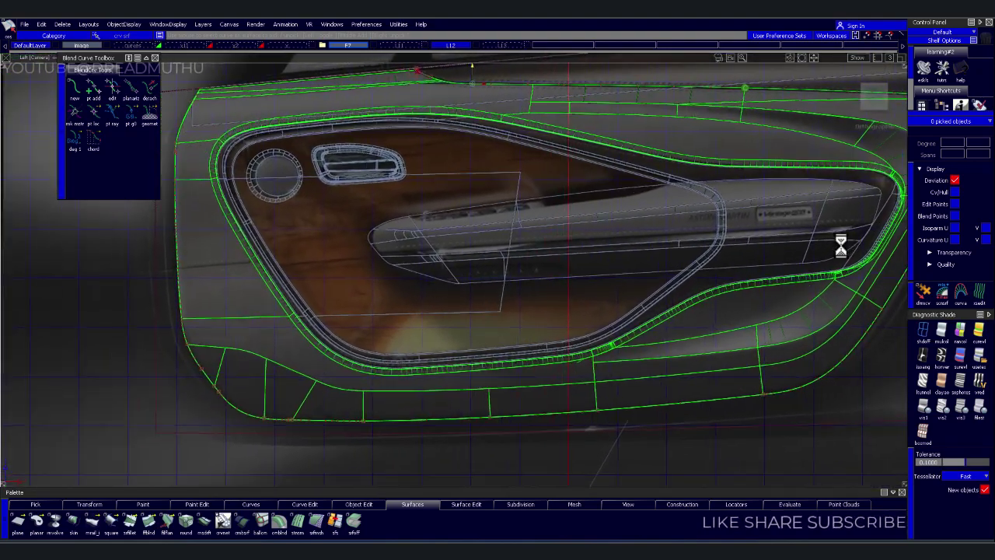
scroll(844, 257, down, 2)
scroll(618, 262, up, 2)
alt+shift+middle_drag(619, 259, 726, 213)
scroll(726, 213, up, 2)
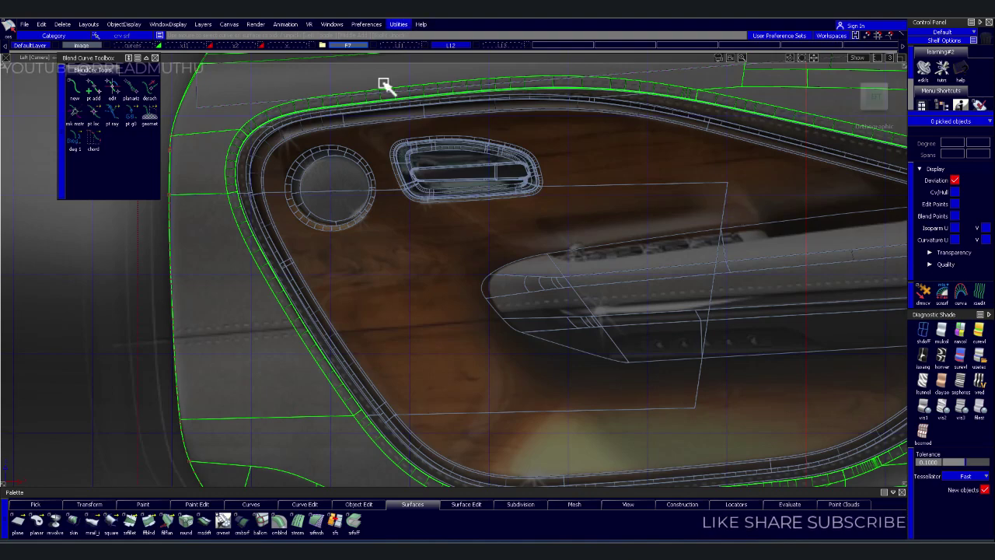
scroll(198, 272, down, 1)
mouse_move(282, 349)
alt+shift+middle_down()
mouse_move(404, 306)
mouse_move(369, 323)
mouse_move(355, 357)
mouse_move(314, 327)
alt+shift+middle_up()
scroll(368, 322, up, 2)
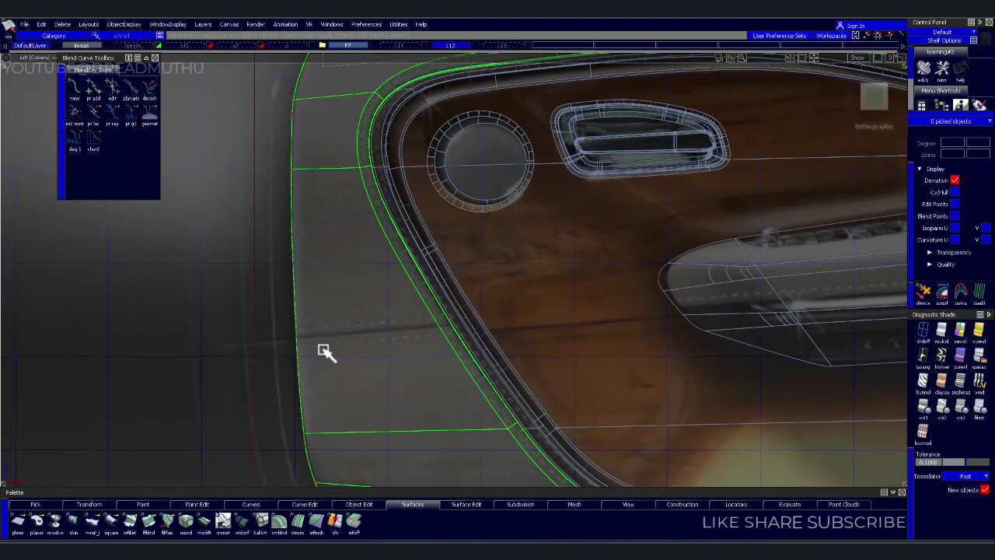
scroll(455, 302, down, 3)
alt+shift+middle_drag(604, 351, 393, 415)
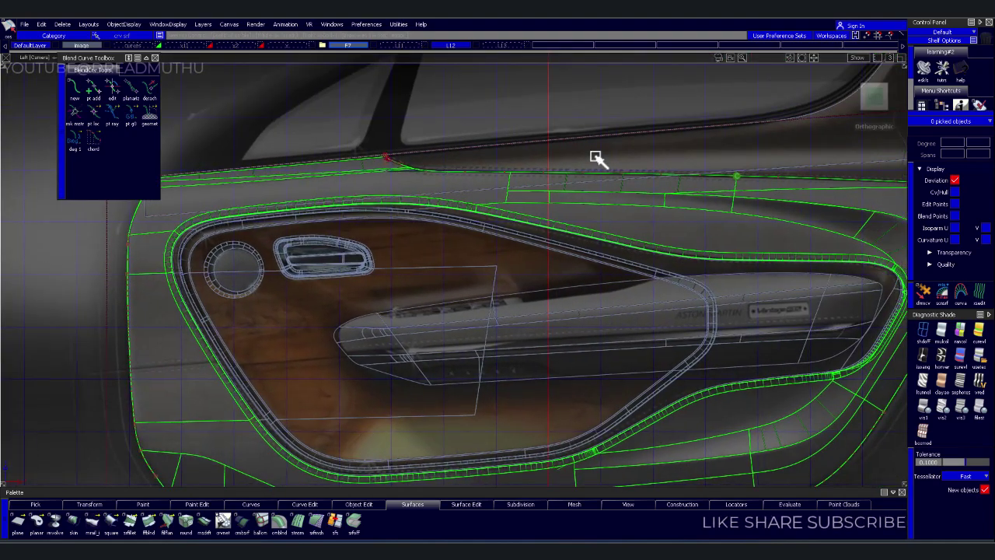
- Hide the door surfaces and tumble the perspective view around the construction curves and reference image
click(376, 45)
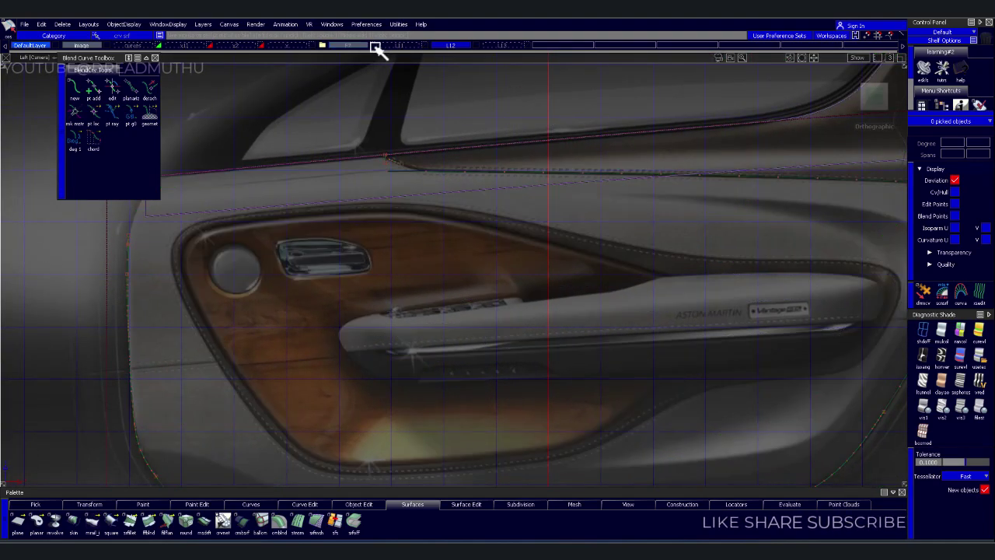
mouse_move(551, 173)
alt+shift+mouse_down()
mouse_move(812, 193)
mouse_move(767, 196)
alt+shift+mouse_up()
mouse_move(766, 195)
alt+shift+right_down()
mouse_move(611, 186)
mouse_move(615, 229)
alt+shift+right_up()
alt+shift+drag(615, 229, 577, 174)
alt+shift+drag(758, 183, 604, 158)
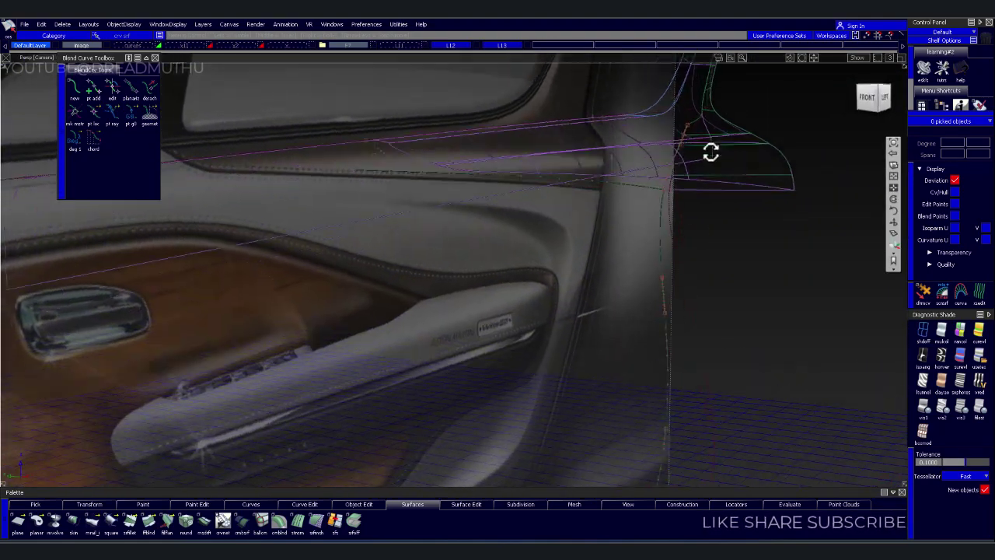
alt+shift+middle_drag(604, 157, 300, 156)
alt+shift+drag(300, 156, 515, 97)
alt+shift+right_drag(515, 97, 521, 116)
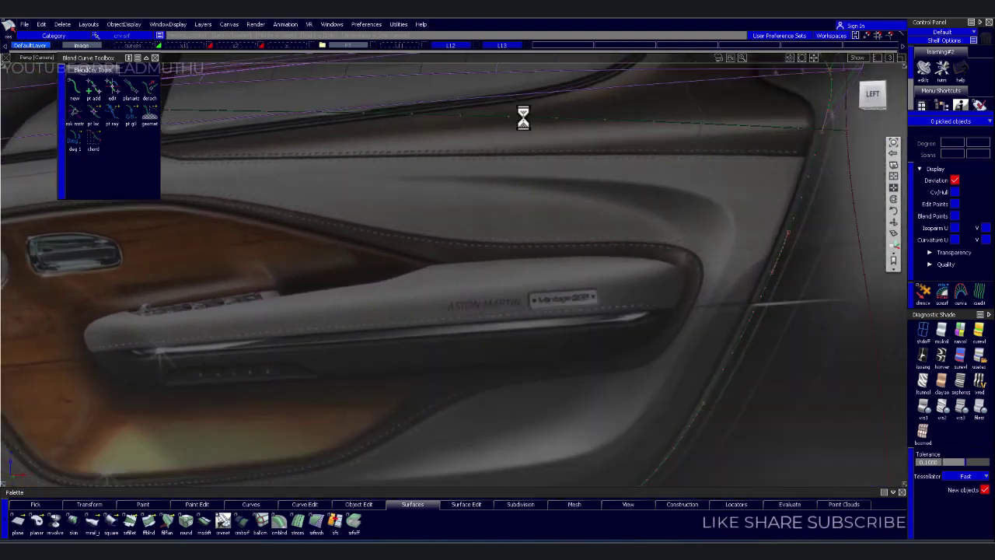
mouse_move(522, 115)
alt+shift+mouse_down()
mouse_move(578, 151)
mouse_move(466, 206)
alt+shift+mouse_up()
alt+shift+drag(516, 158, 489, 134)
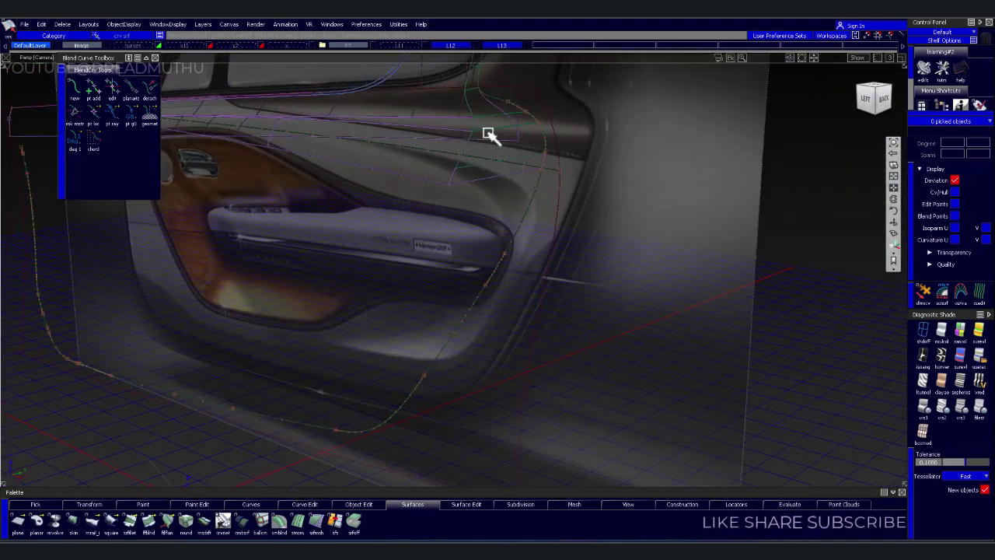